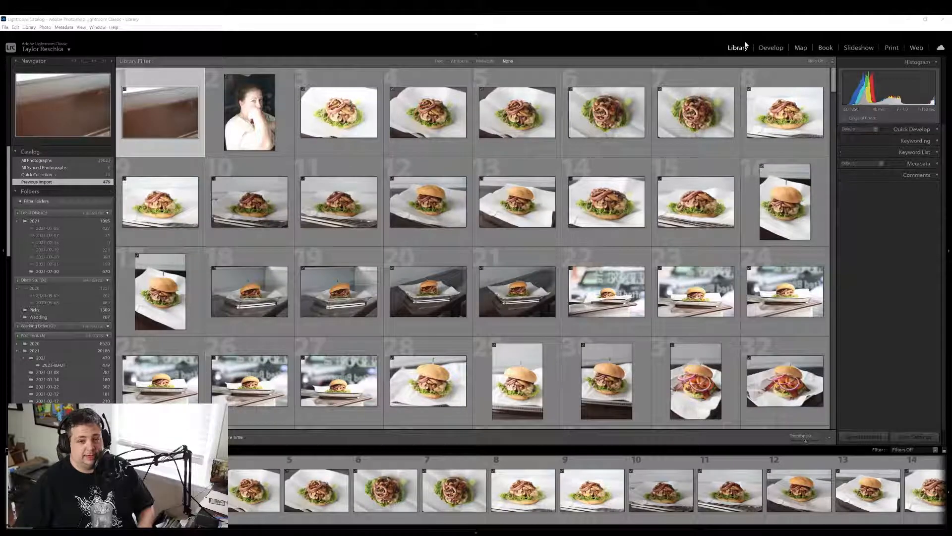
Skim the previous import's thumbnails and open the third photo, G36A0222.CR3, in the Develop module
{"action": "scroll", "coordinate": [557, 139], "scroll_direction": "down", "scroll_amount": 15}
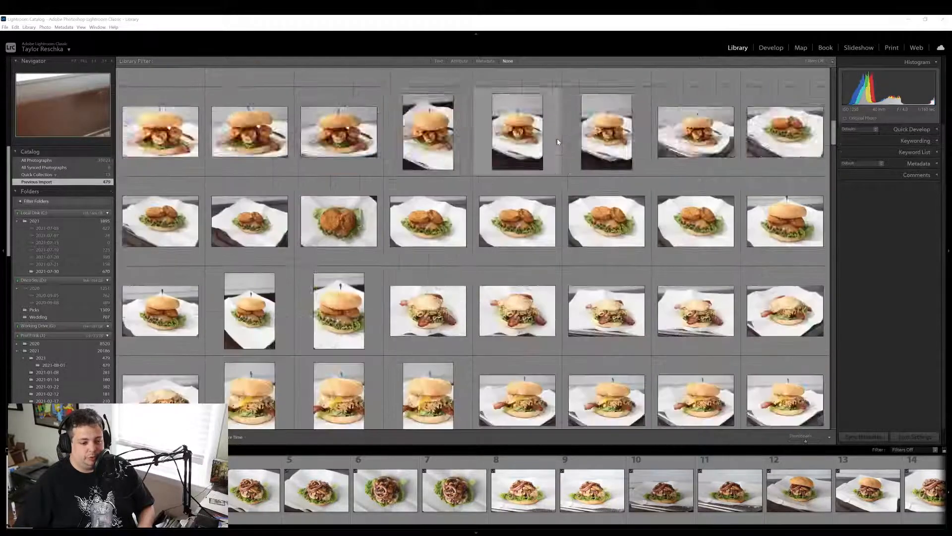
{"action": "scroll", "coordinate": [557, 141], "scroll_direction": "down", "scroll_amount": 20}
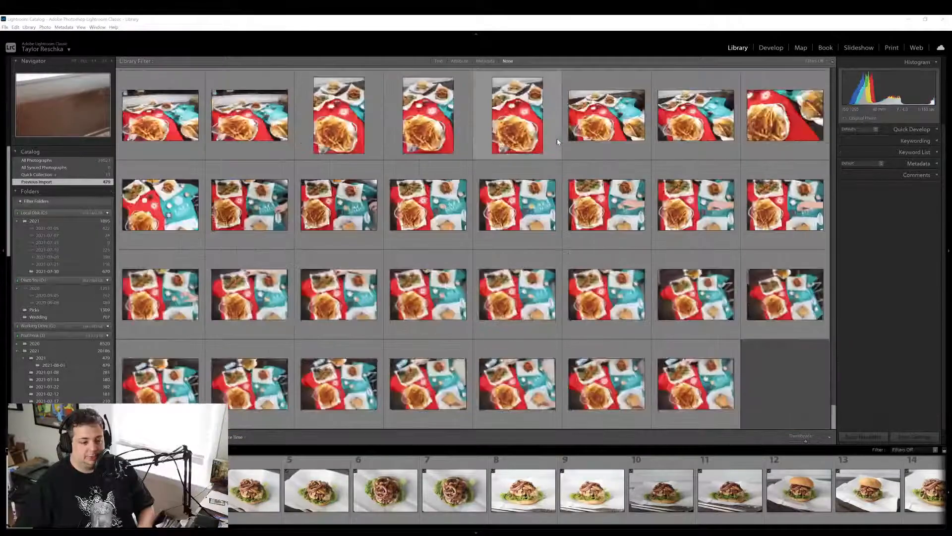
{"action": "scroll", "coordinate": [558, 142], "scroll_direction": "up", "scroll_amount": 20}
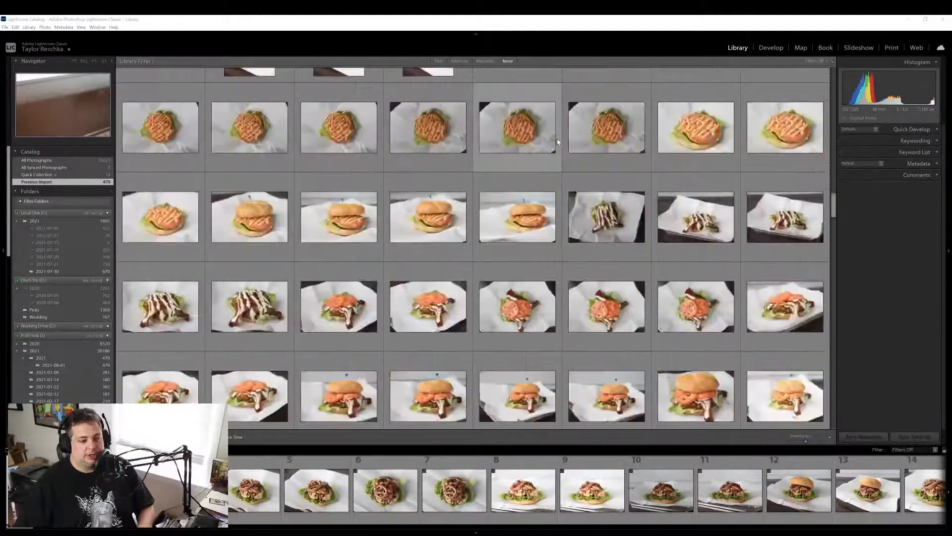
{"action": "scroll", "coordinate": [558, 141], "scroll_direction": "up", "scroll_amount": 15}
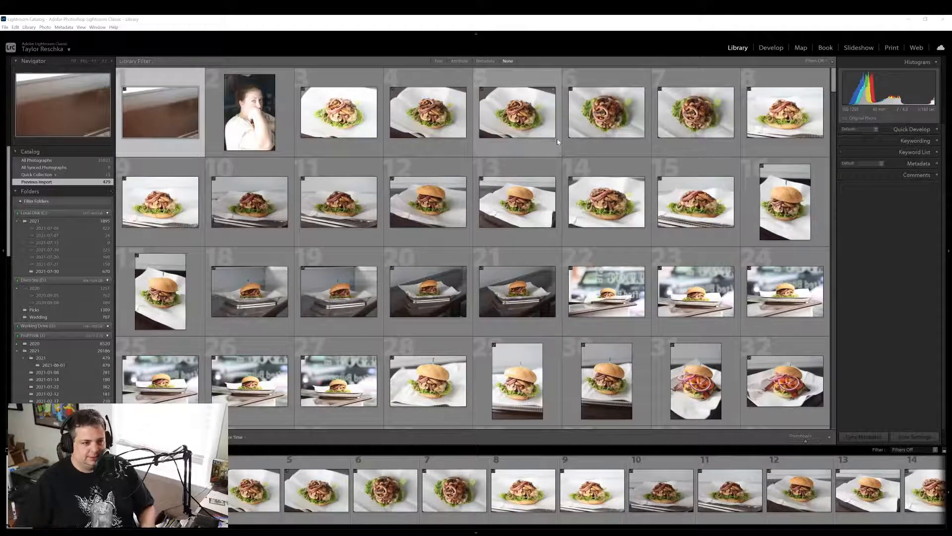
{"action": "left_click", "coordinate": [765, 49]}
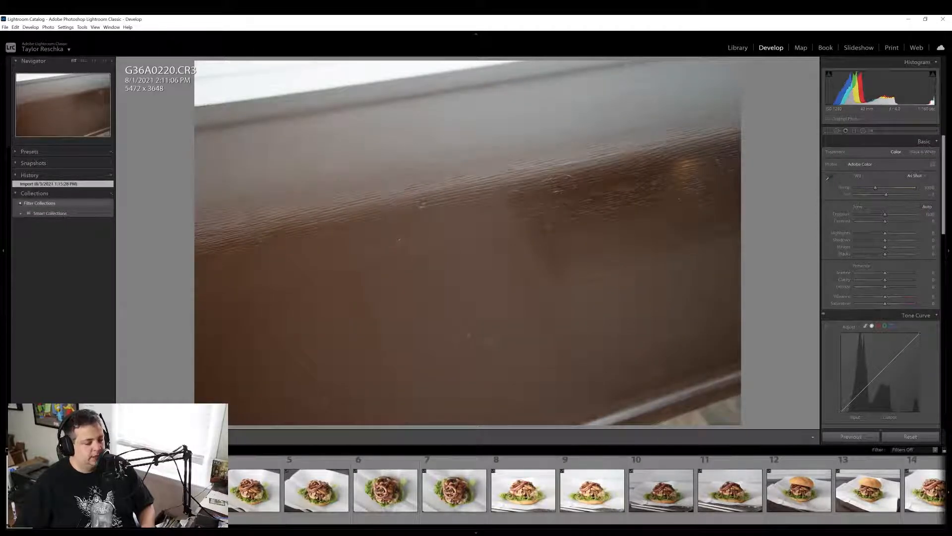
{"action": "key", "text": "Right"}
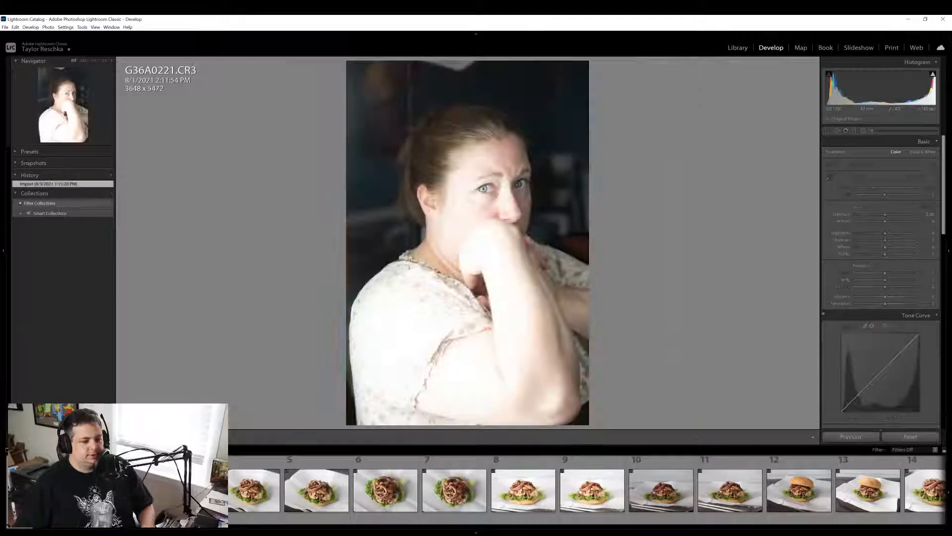
{"action": "key", "text": "Right"}
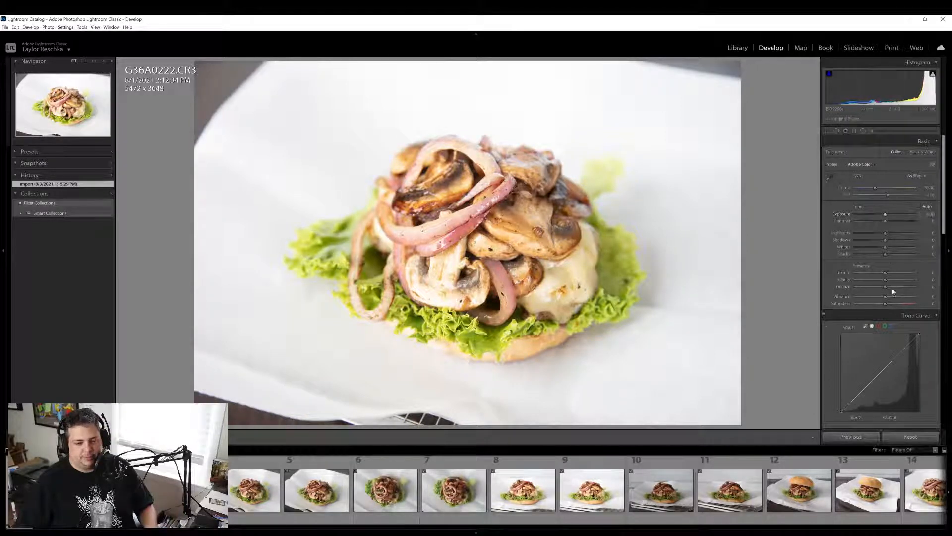
Try Blacks at -28 and Exposure at -0.62 on the burger photo, and reset both to zero
{"action": "left_click_drag", "start_coordinate": [885, 254], "coordinate": [877, 259]}
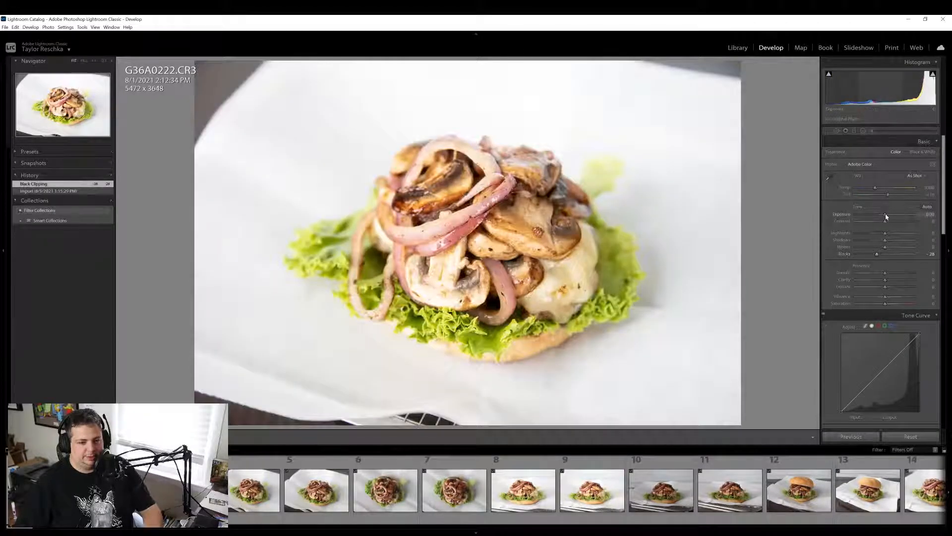
{"action": "left_click_drag", "start_coordinate": [885, 214], "coordinate": [883, 217]}
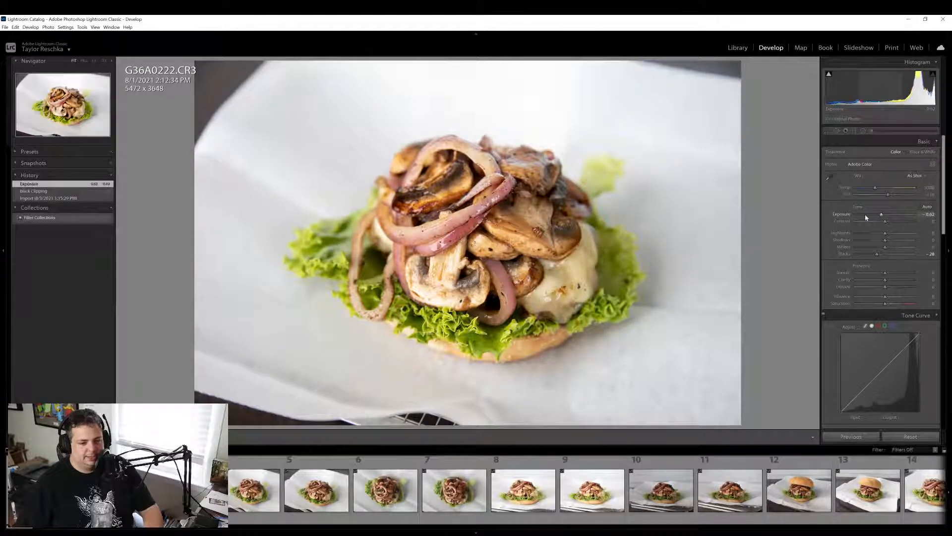
{"action": "double_click", "coordinate": [840, 215]}
{"action": "double_click", "coordinate": [840, 254]}
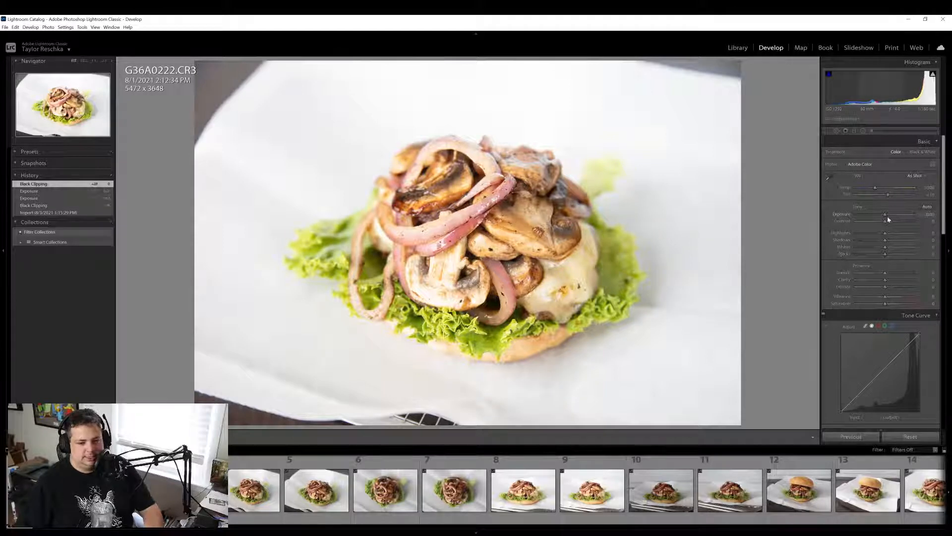
Set the burger photo's Exposure to -0.79 and inspect the mushrooms and onions up close
{"action": "left_click_drag", "start_coordinate": [886, 217], "coordinate": [881, 216]}
{"action": "left_click", "coordinate": [471, 258]}
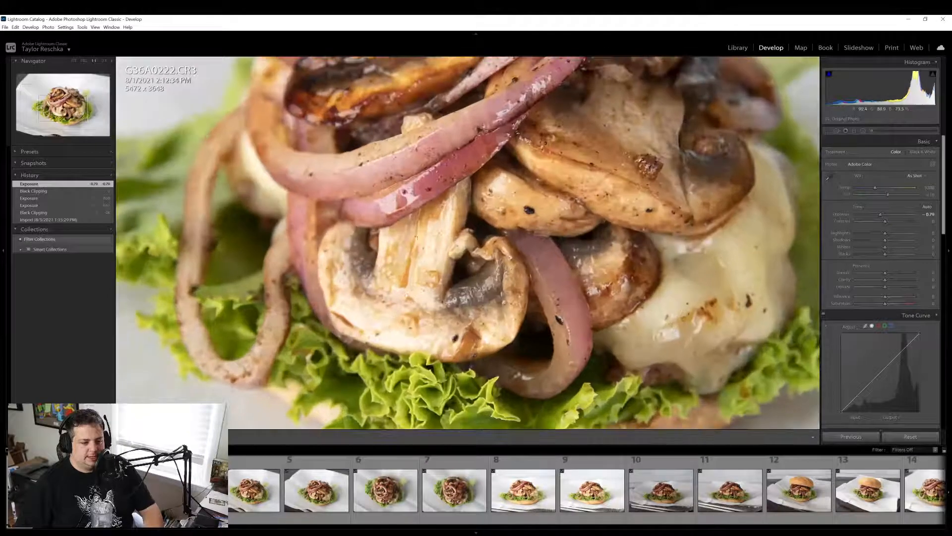
{"action": "left_click", "coordinate": [423, 247]}
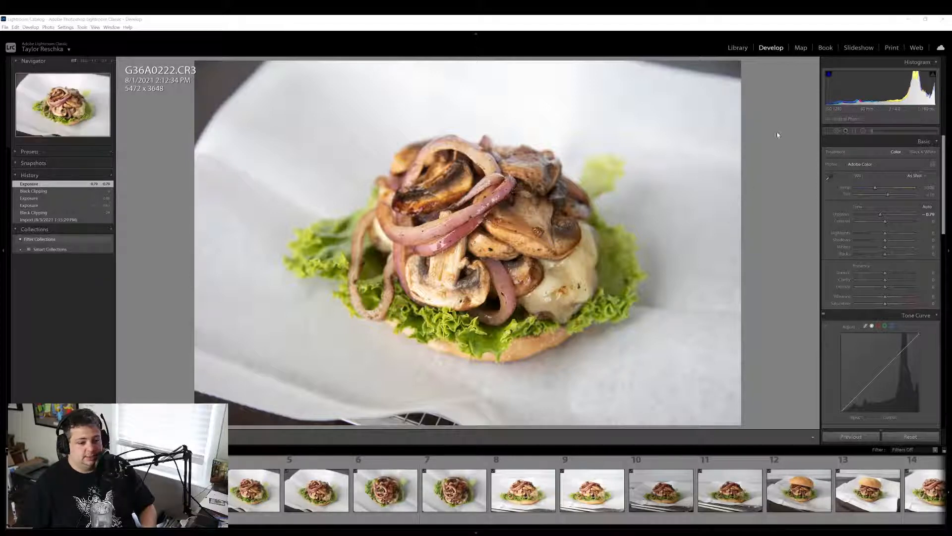
Crop the burger photo slightly tighter to 5309 x 3540, keeping the original aspect ratio
{"action": "left_click", "coordinate": [828, 131]}
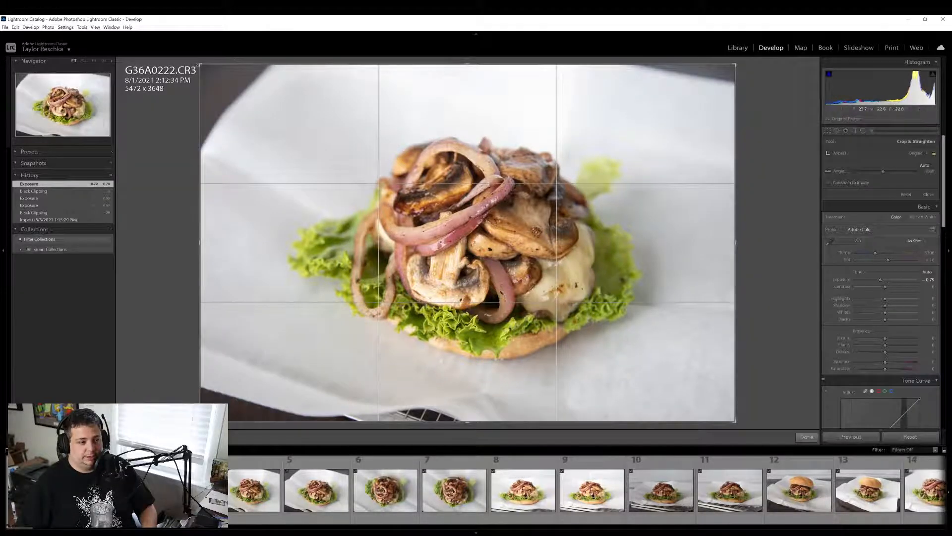
{"action": "left_click_drag", "start_coordinate": [205, 64], "coordinate": [216, 75]}
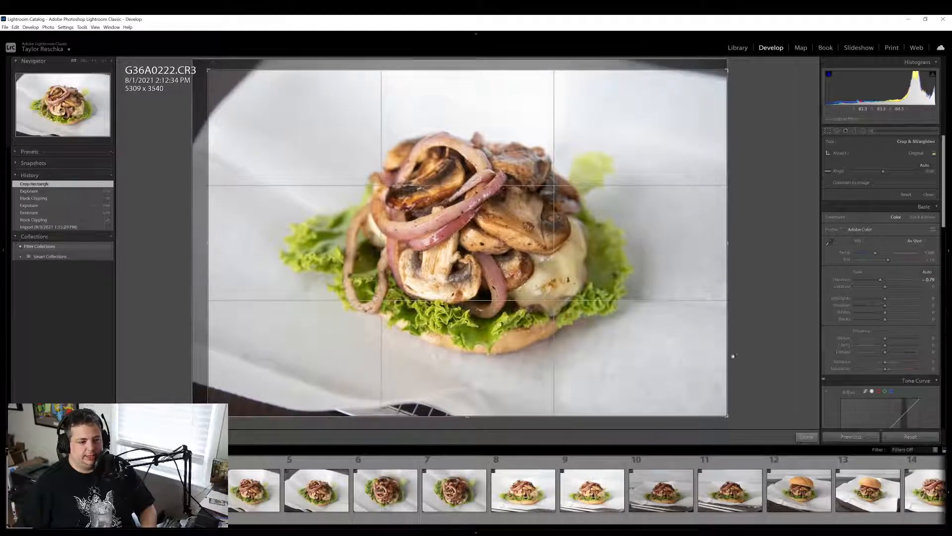
{"action": "left_click", "coordinate": [806, 437]}
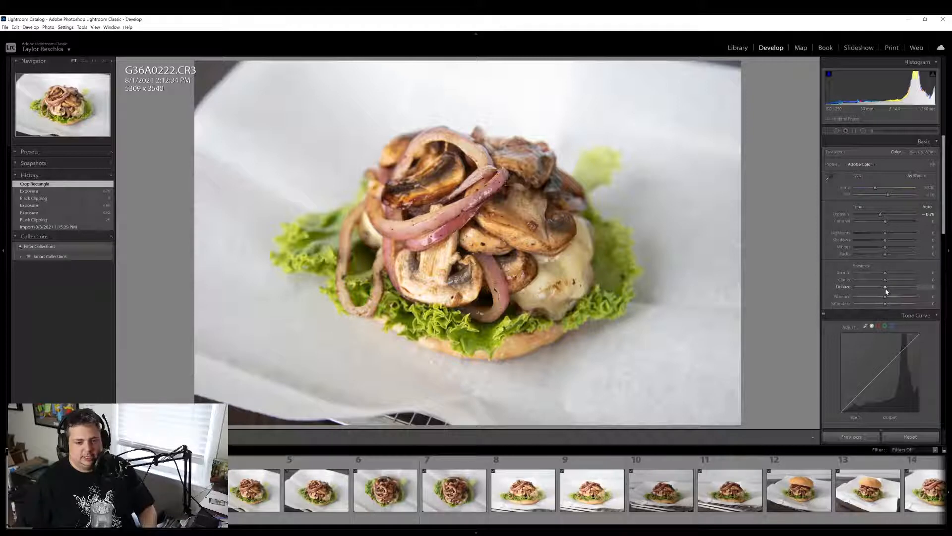
Set Dehaze to +10 and raise Vibrance on the burger photo, leaving Saturation at zero
{"action": "left_click_drag", "start_coordinate": [886, 291], "coordinate": [889, 291]}
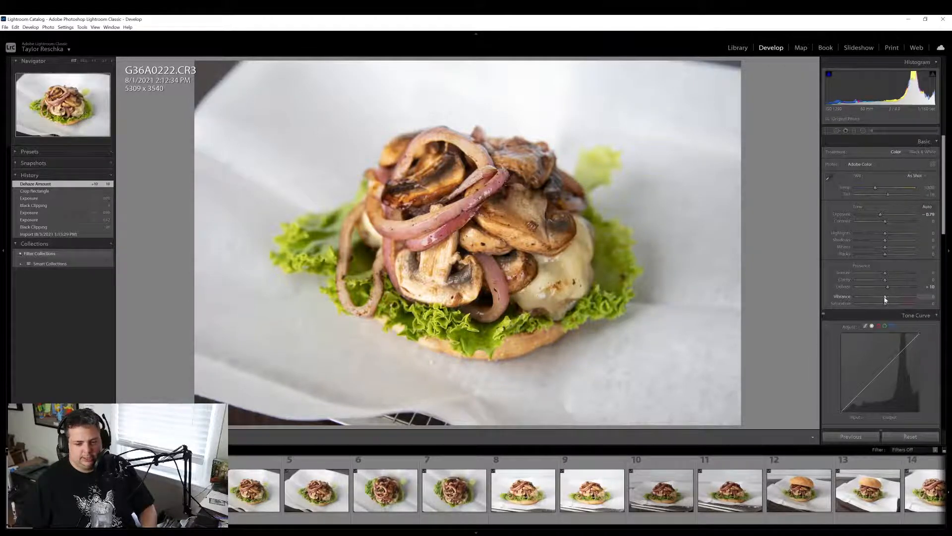
{"action": "left_click_drag", "start_coordinate": [885, 298], "coordinate": [889, 298]}
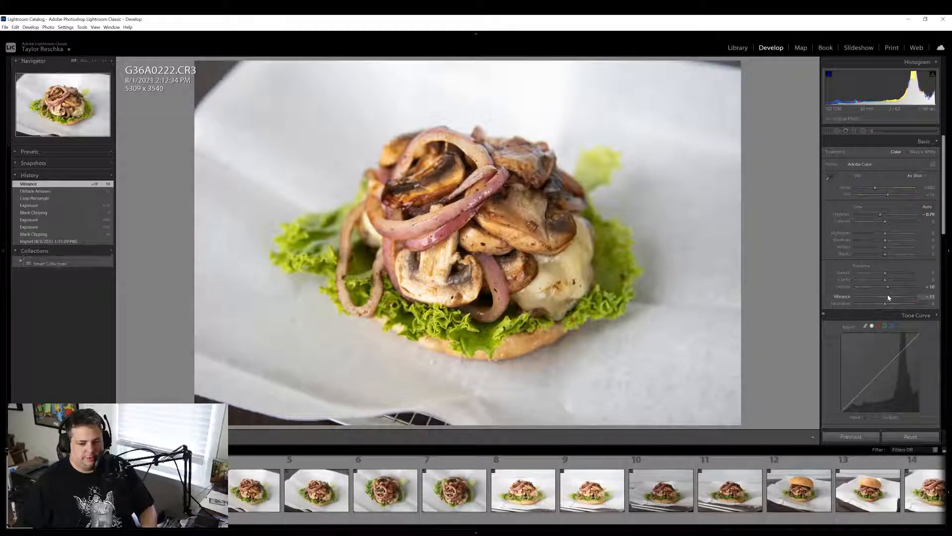
{"action": "mouse_move", "coordinate": [888, 297]}
{"action": "left_mouse_down"}
{"action": "mouse_move", "coordinate": [945, 294]}
{"action": "mouse_move", "coordinate": [885, 306]}
{"action": "mouse_move", "coordinate": [914, 304]}
{"action": "mouse_move", "coordinate": [893, 308]}
{"action": "mouse_move", "coordinate": [895, 299]}
{"action": "left_mouse_up"}
{"action": "double_click", "coordinate": [845, 304]}
Try a strong purple Saturation boost and purple Luminance at +100 in the HSL colour adjustments, and reset both
{"action": "scroll", "coordinate": [852, 297], "scroll_direction": "down", "scroll_amount": 10}
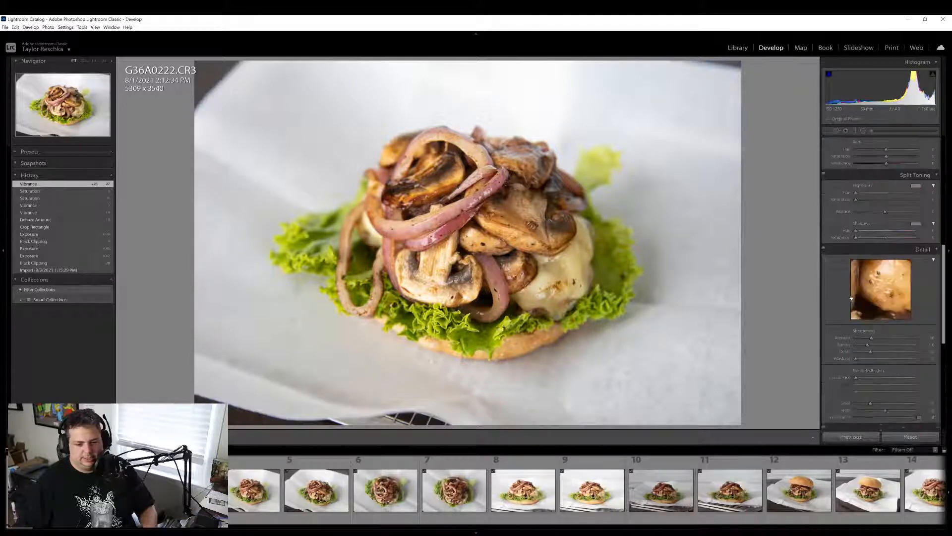
{"action": "left_click", "coordinate": [894, 196]}
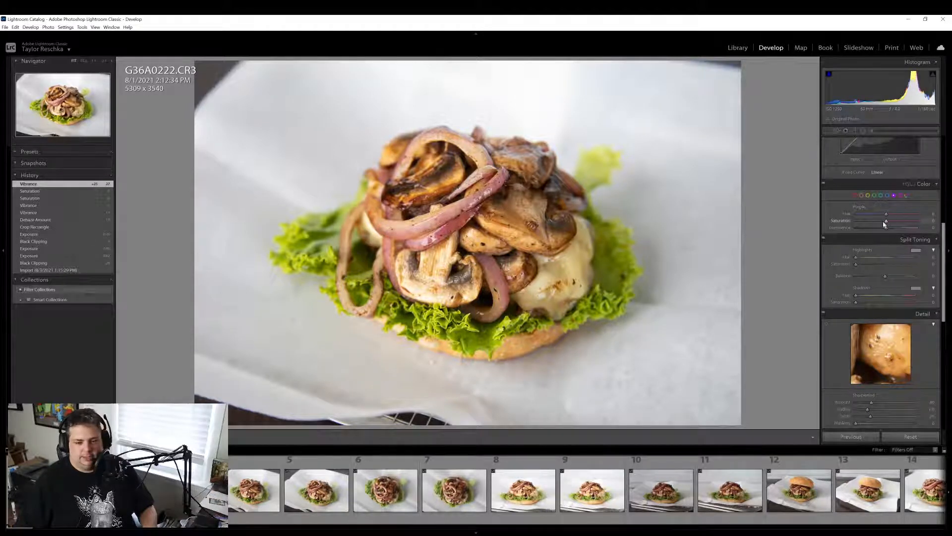
{"action": "left_click_drag", "start_coordinate": [886, 224], "coordinate": [920, 224]}
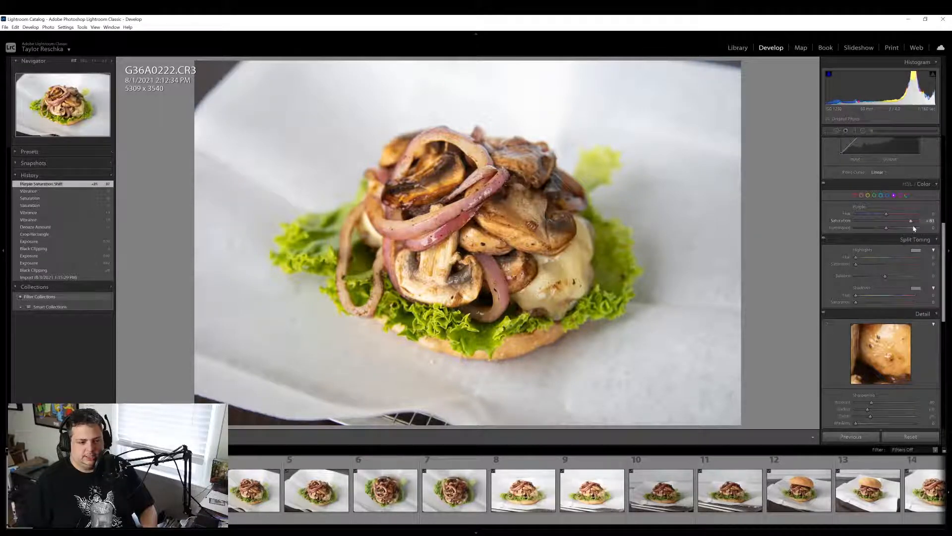
{"action": "double_click", "coordinate": [838, 220]}
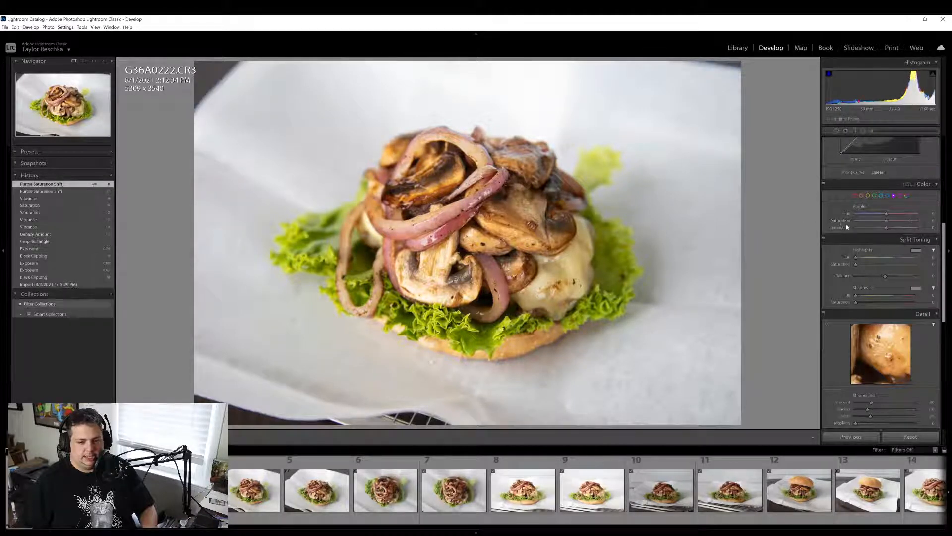
{"action": "left_click_drag", "start_coordinate": [886, 229], "coordinate": [918, 227]}
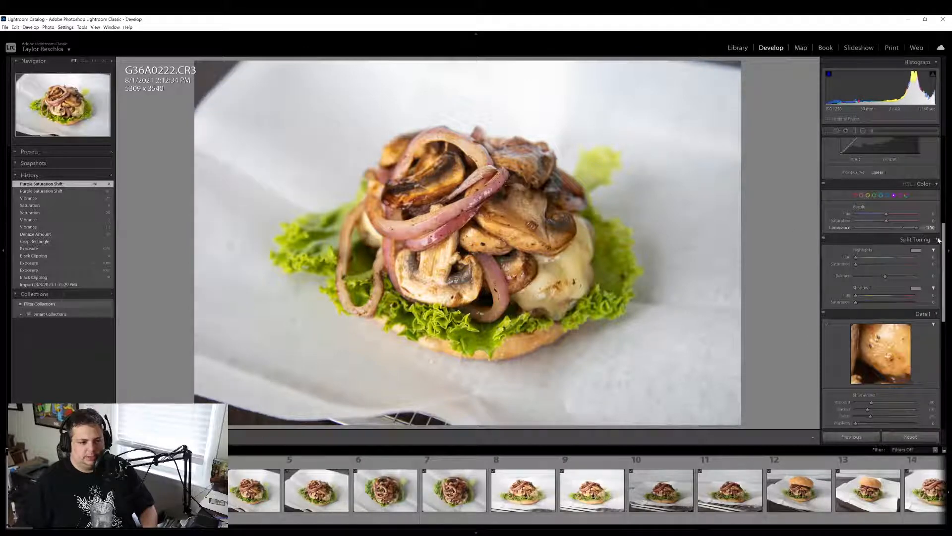
{"action": "double_click", "coordinate": [845, 227]}
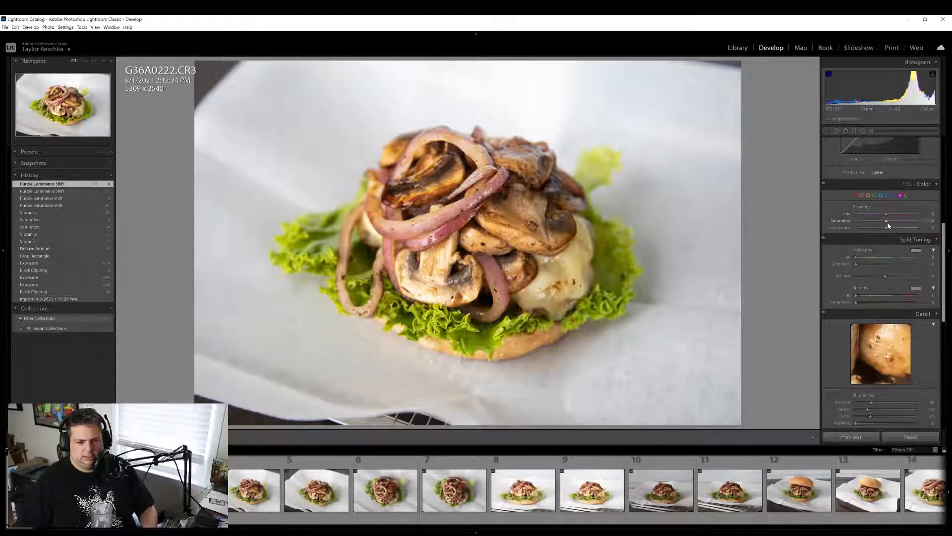
Try magenta Saturation at +100 with a reset, and a magenta Hue shift of +26 in the HSL colour adjustments
{"action": "left_click_drag", "start_coordinate": [887, 221], "coordinate": [919, 223]}
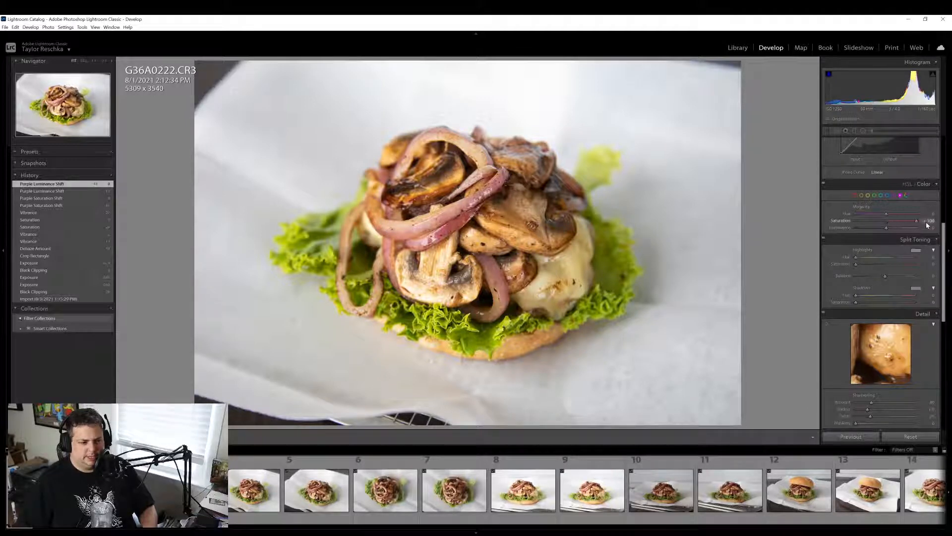
{"action": "double_click", "coordinate": [841, 221]}
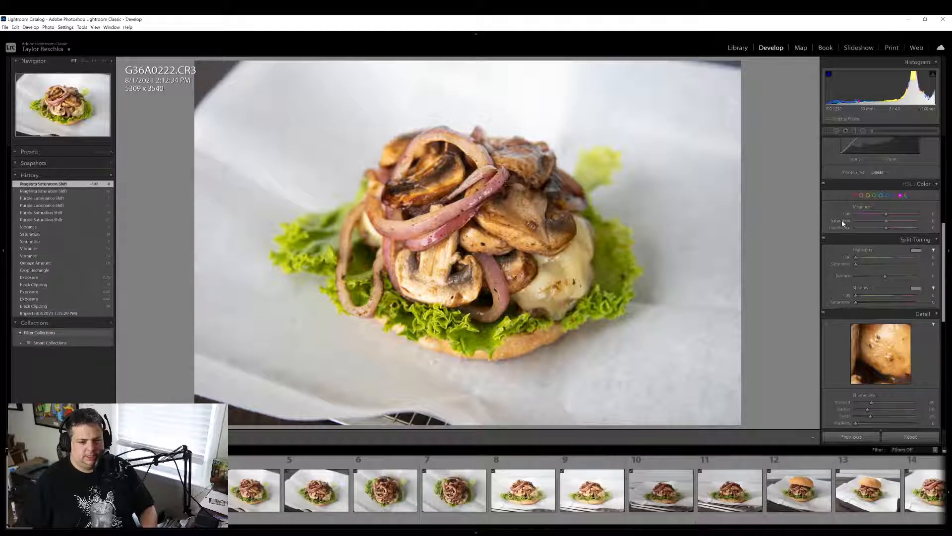
{"action": "mouse_move", "coordinate": [886, 214]}
{"action": "left_mouse_down"}
{"action": "mouse_move", "coordinate": [902, 214]}
{"action": "mouse_move", "coordinate": [850, 215]}
{"action": "mouse_move", "coordinate": [893, 213]}
{"action": "left_mouse_up"}
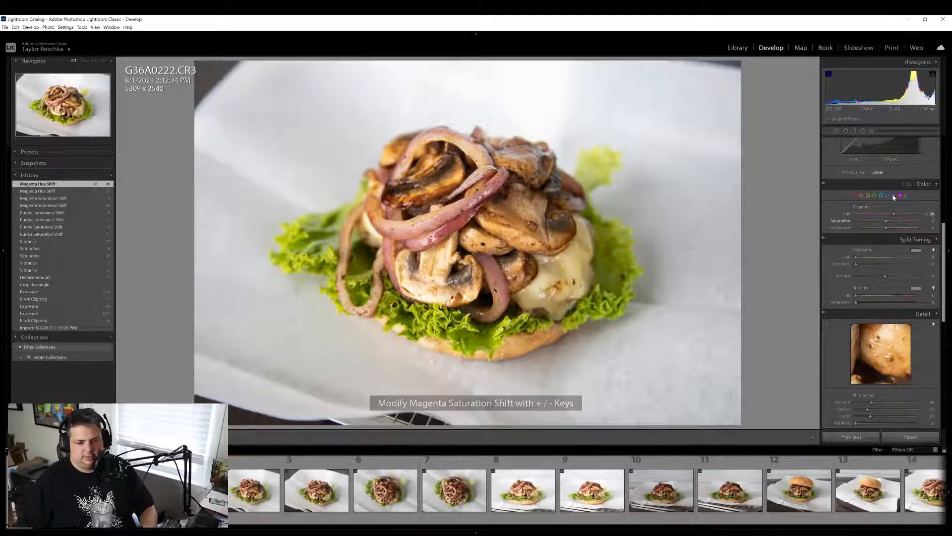
{"action": "double_click", "coordinate": [893, 213]}
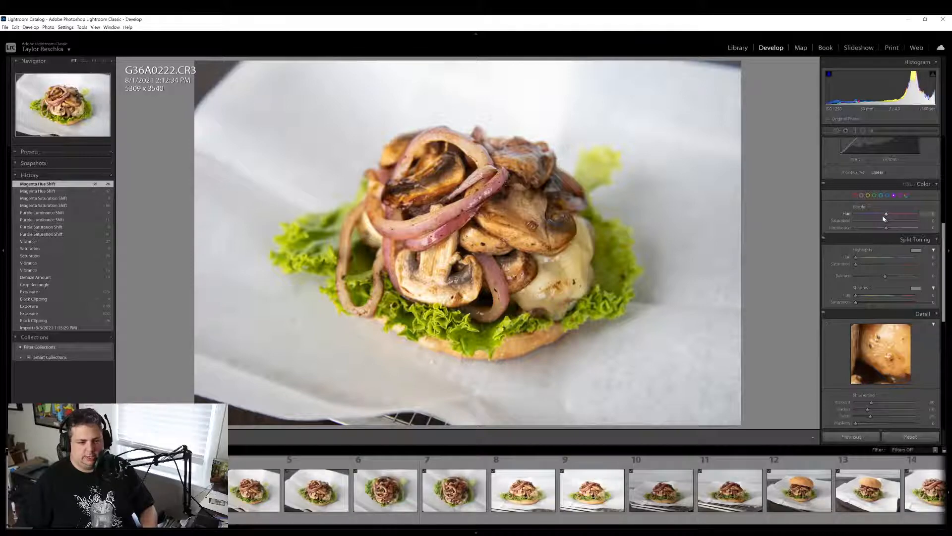
Try the purple Hue at -100 and +100 while examining the onions up close, and reset it to zero
{"action": "left_click_drag", "start_coordinate": [882, 217], "coordinate": [857, 217]}
{"action": "left_click", "coordinate": [457, 224]}
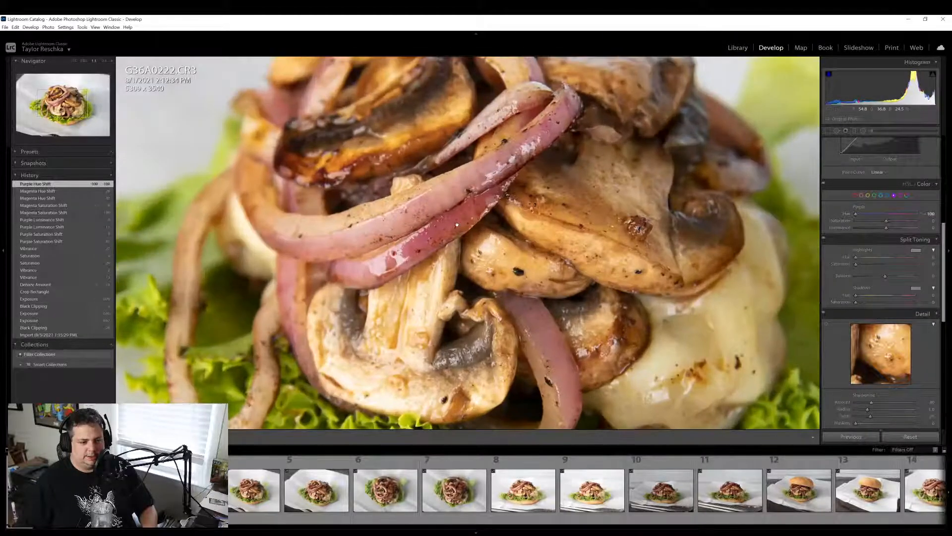
{"action": "left_click_drag", "start_coordinate": [856, 214], "coordinate": [907, 218]}
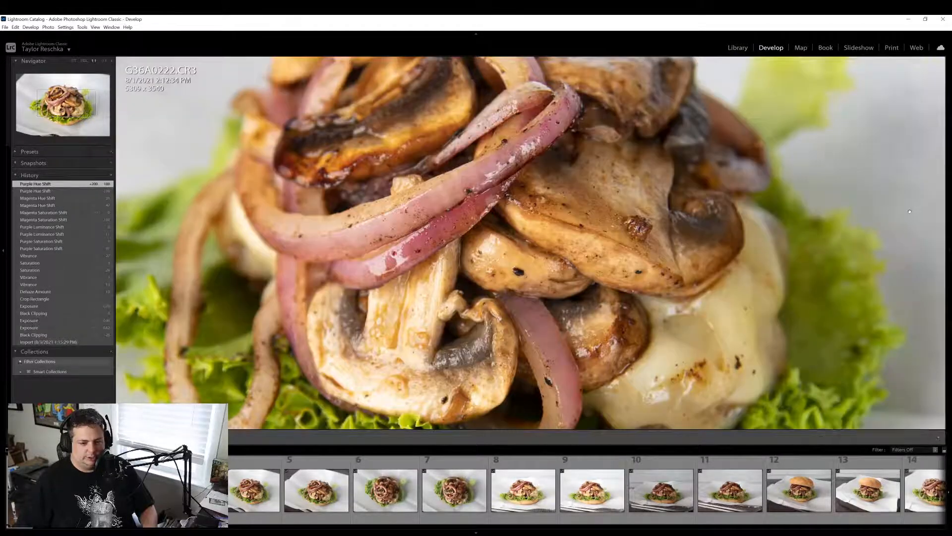
{"action": "mouse_move", "coordinate": [950, 214]}
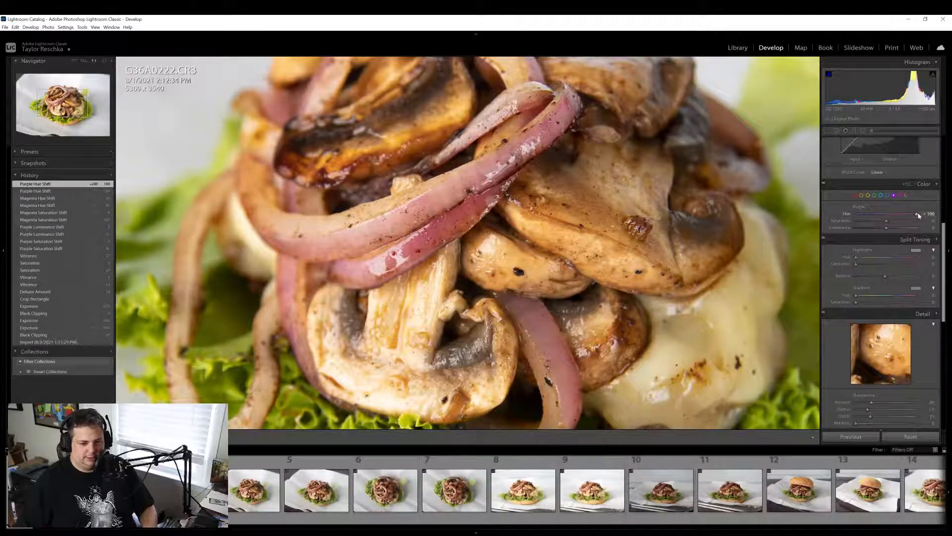
{"action": "left_click_drag", "start_coordinate": [918, 215], "coordinate": [846, 213]}
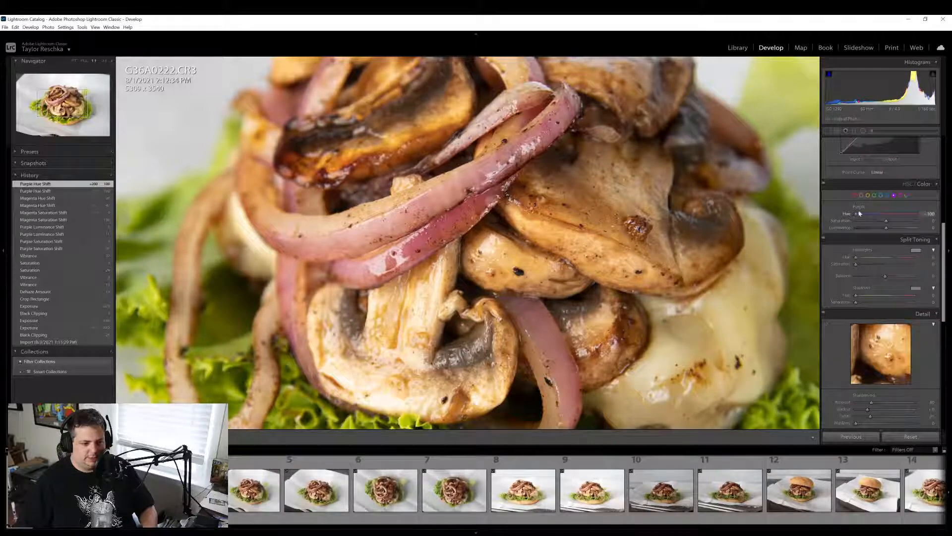
{"action": "double_click", "coordinate": [886, 214]}
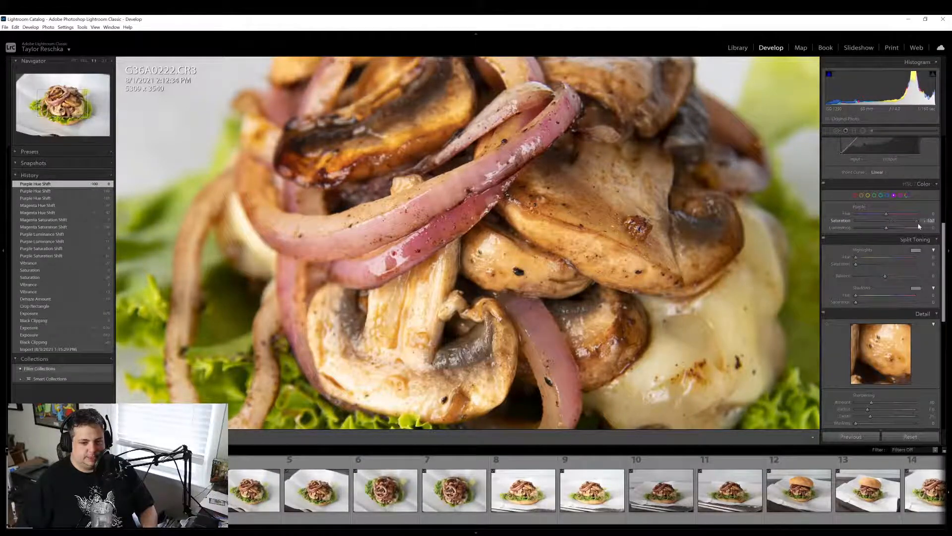
Try a higher purple Saturation on the close-up of the onions, reset it, and return to the full photo
{"action": "left_click", "coordinate": [898, 220]}
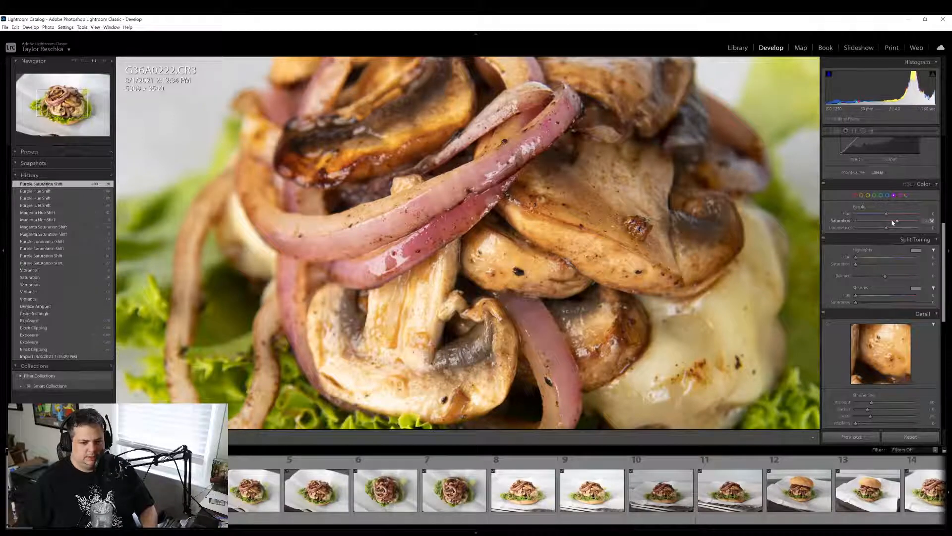
{"action": "double_click", "coordinate": [898, 220]}
{"action": "left_click", "coordinate": [450, 236]}
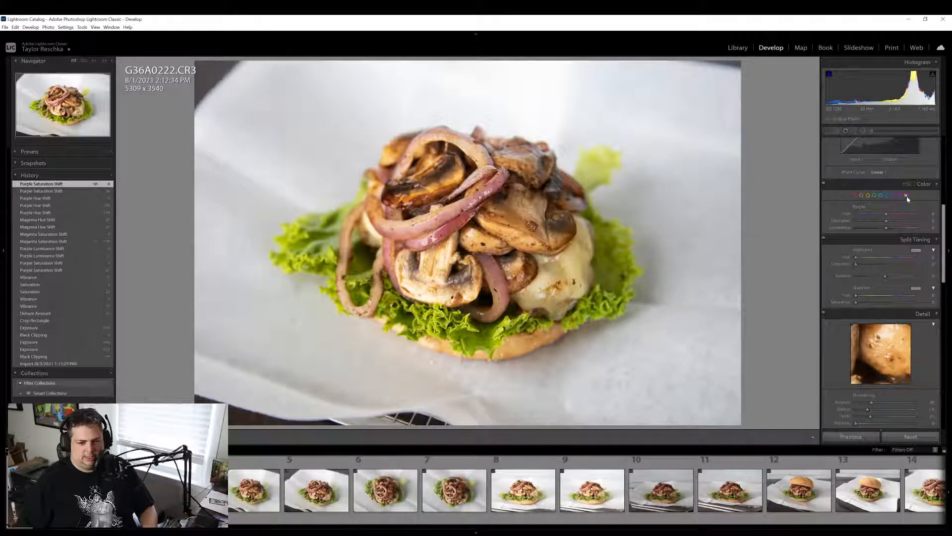
Reset the magenta Hue shift to zero in the HSL colour adjustments
{"action": "left_click", "coordinate": [906, 196]}
{"action": "left_click", "coordinate": [900, 196]}
{"action": "double_click", "coordinate": [848, 215]}
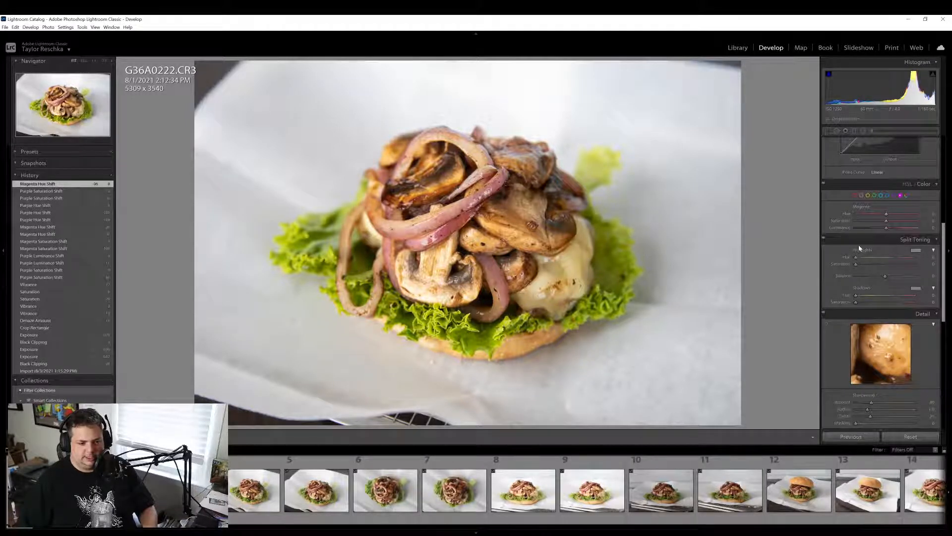
Reset Vibrance to zero, then try a higher magenta Saturation and reset it in the HSL colour adjustments
{"action": "scroll", "coordinate": [859, 248], "scroll_direction": "up", "scroll_amount": 5}
{"action": "double_click", "coordinate": [840, 297]}
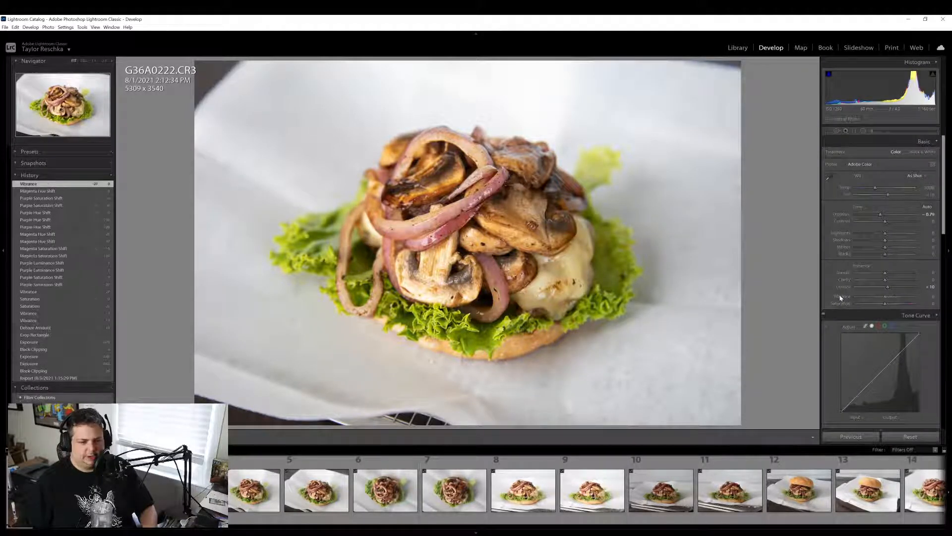
{"action": "scroll", "coordinate": [841, 293], "scroll_direction": "down", "scroll_amount": 5}
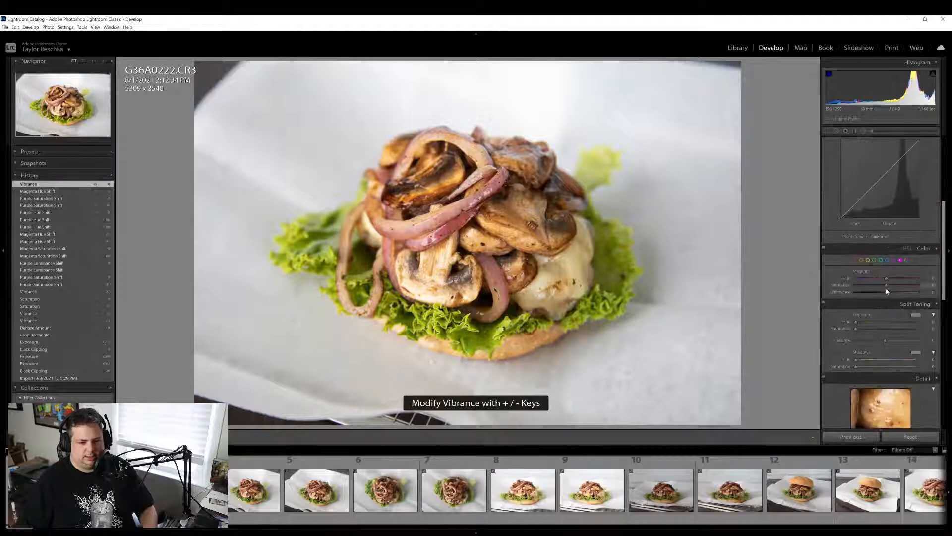
{"action": "mouse_move", "coordinate": [886, 285]}
{"action": "left_mouse_down"}
{"action": "mouse_move", "coordinate": [926, 287]}
{"action": "mouse_move", "coordinate": [897, 286]}
{"action": "mouse_move", "coordinate": [893, 297]}
{"action": "left_mouse_up"}
{"action": "double_click", "coordinate": [841, 285]}
Set Vibrance to +26 and examine the onions and mushrooms up close
{"action": "scroll", "coordinate": [849, 251], "scroll_direction": "up", "scroll_amount": 3}
{"action": "scroll", "coordinate": [849, 251], "scroll_direction": "up", "scroll_amount": 2}
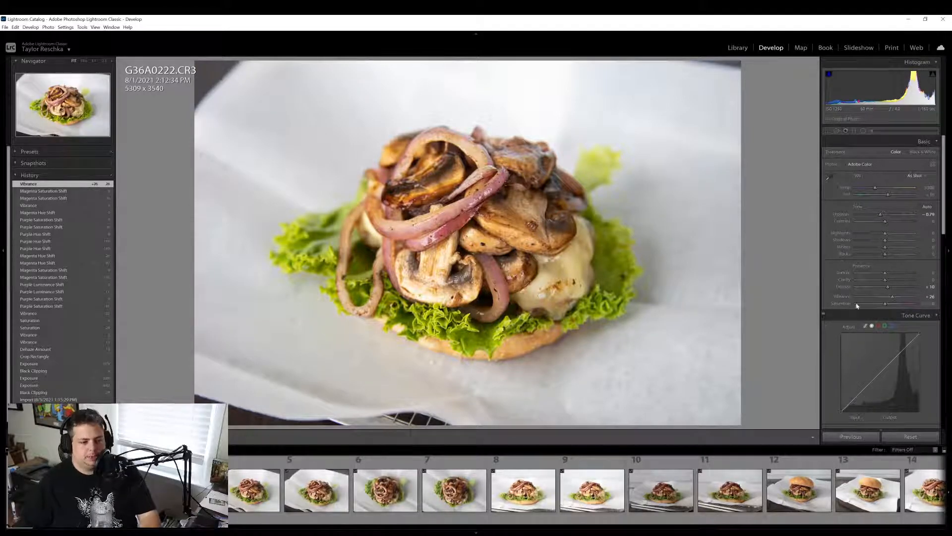
{"action": "left_click", "coordinate": [472, 258]}
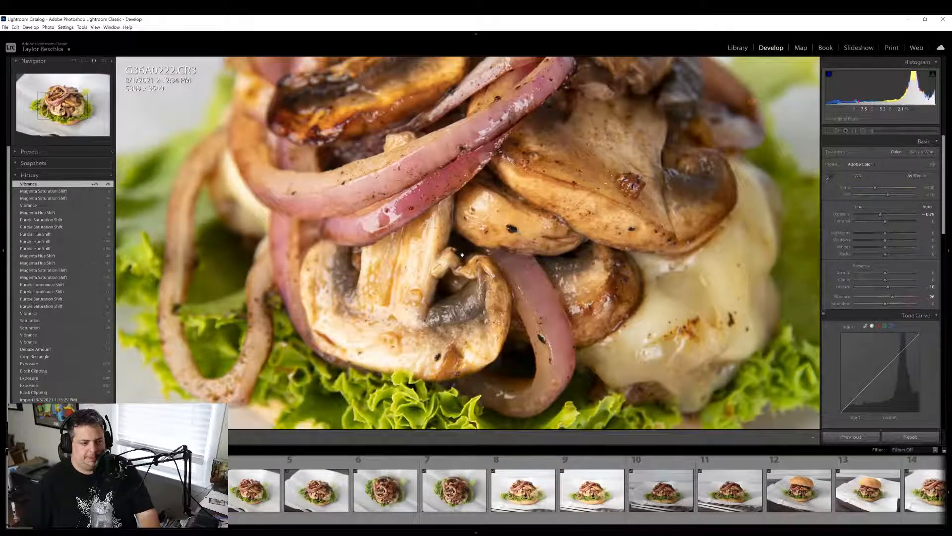
{"action": "left_click", "coordinate": [462, 255]}
{"action": "left_click", "coordinate": [478, 181]}
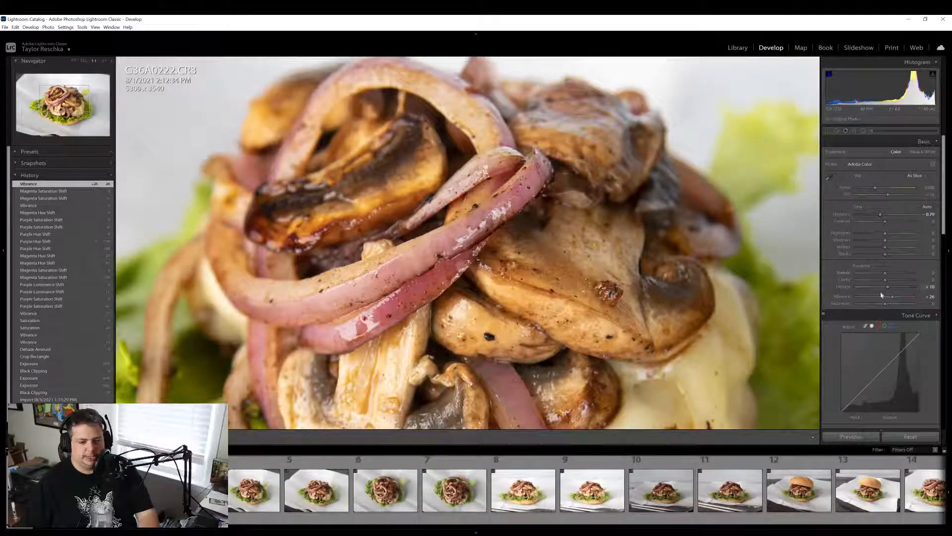
Try different magenta Luminance values and a magenta Saturation of +100 on the onion close-up, resetting both to zero
{"action": "scroll", "coordinate": [864, 274], "scroll_direction": "down", "scroll_amount": 5}
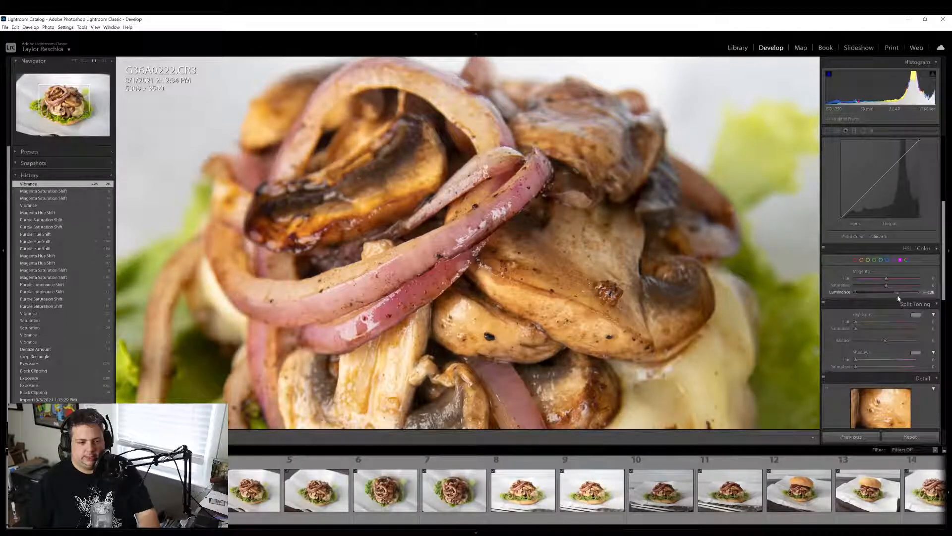
{"action": "mouse_move", "coordinate": [882, 294]}
{"action": "left_mouse_down"}
{"action": "mouse_move", "coordinate": [859, 303]}
{"action": "mouse_move", "coordinate": [885, 296]}
{"action": "left_mouse_up"}
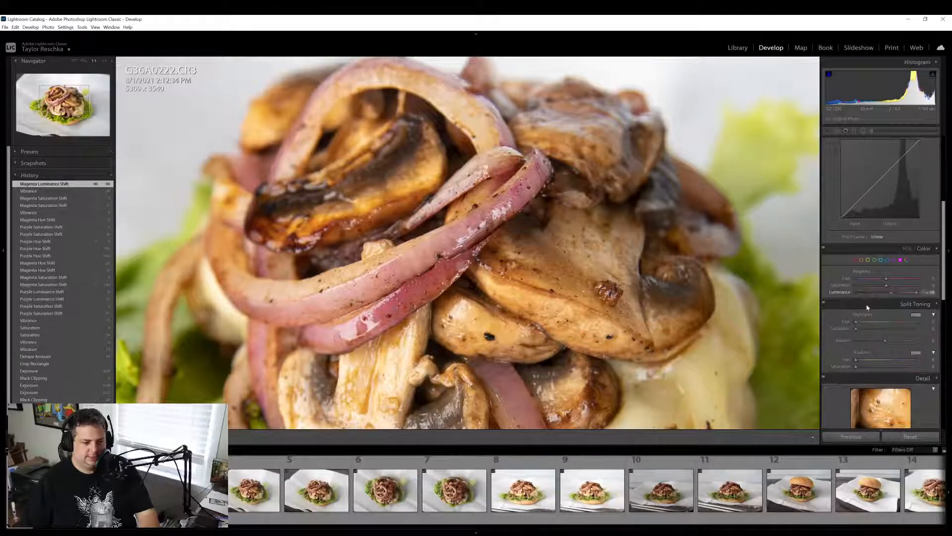
{"action": "double_click", "coordinate": [840, 293]}
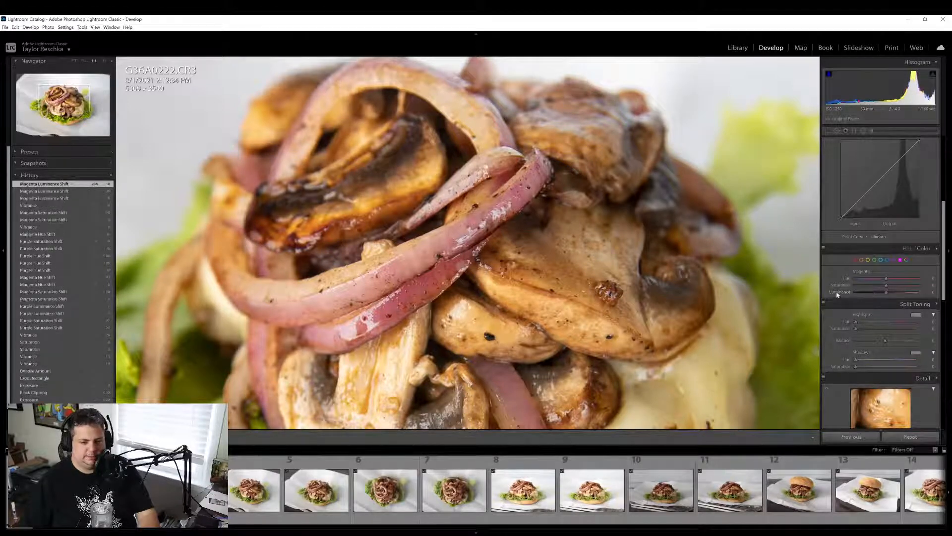
{"action": "left_click_drag", "start_coordinate": [886, 285], "coordinate": [943, 288]}
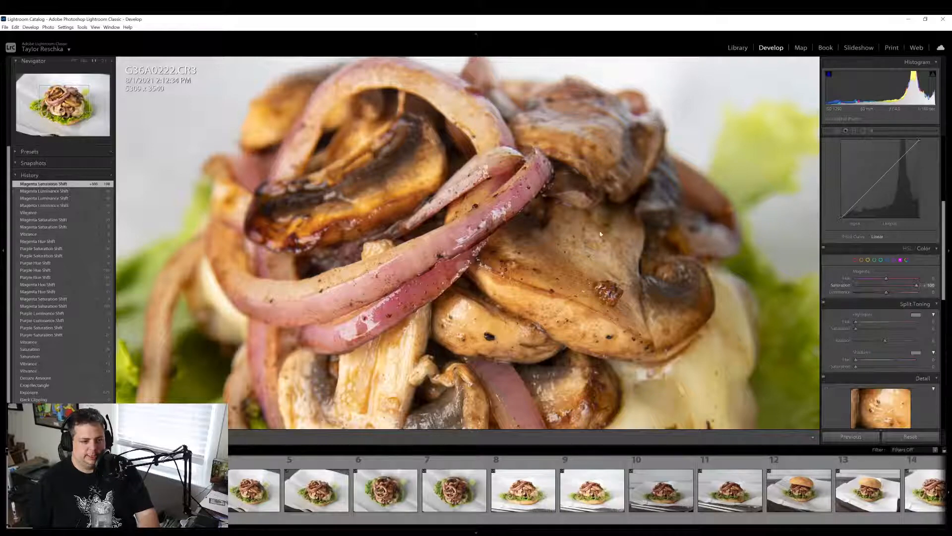
{"action": "double_click", "coordinate": [838, 285]}
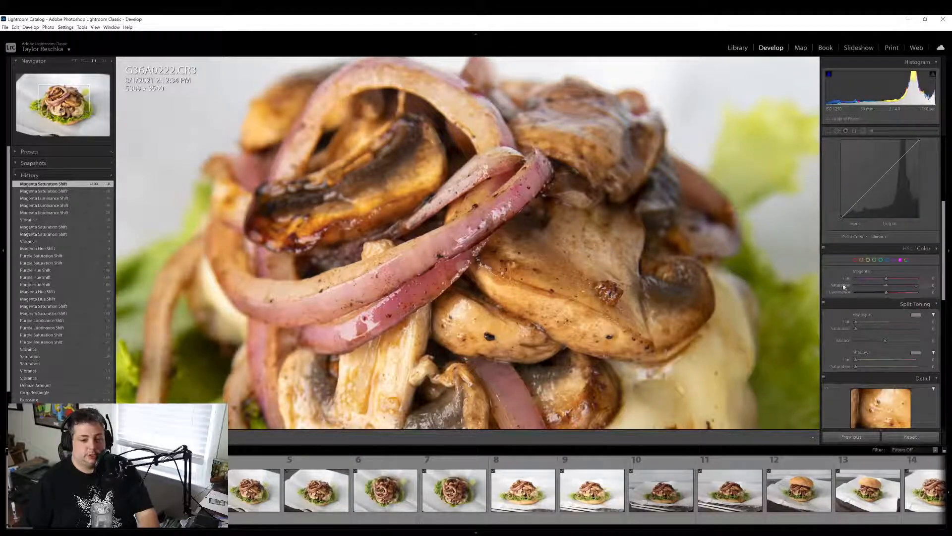
Set the magenta Hue to +2 and return to the full photo
{"action": "left_click_drag", "start_coordinate": [910, 282], "coordinate": [922, 279]}
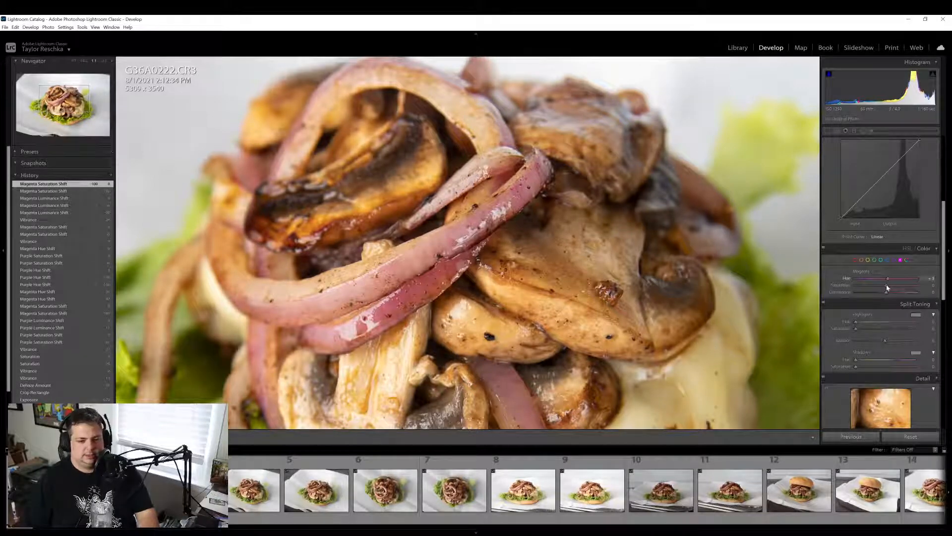
{"action": "left_click", "coordinate": [360, 219]}
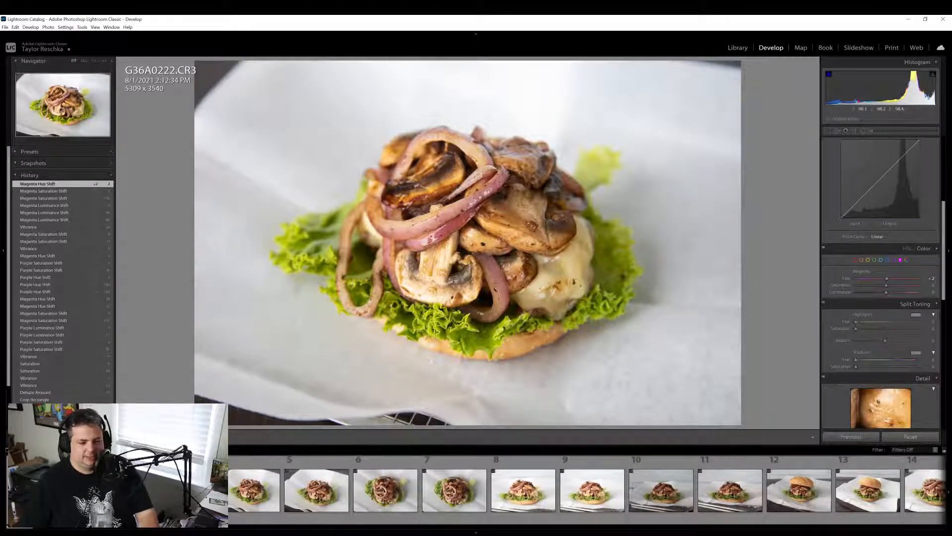
Export the edited burger photo as a JPEG to the Lazy Bulldog folder with the current export settings
{"action": "right_click", "coordinate": [168, 485]}
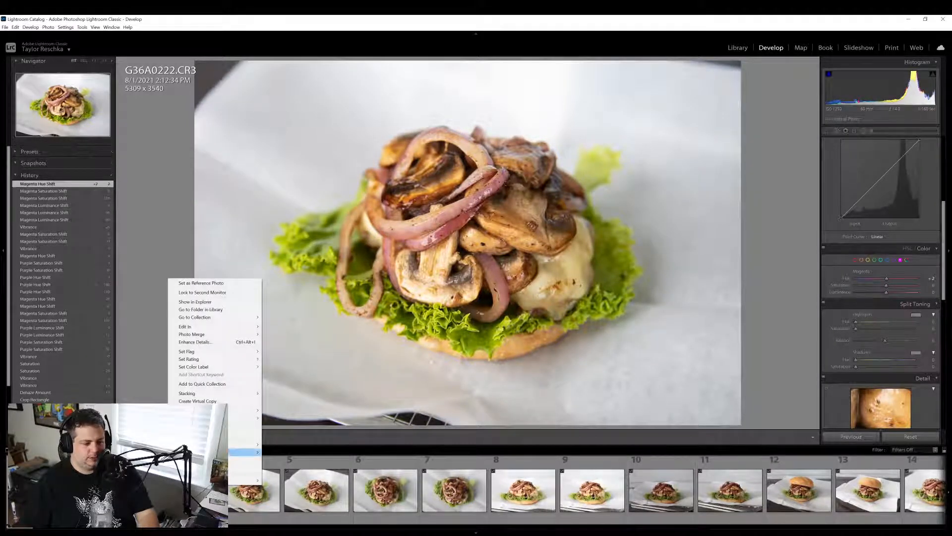
{"action": "mouse_move", "coordinate": [250, 452]}
{"action": "left_click", "coordinate": [294, 453]}
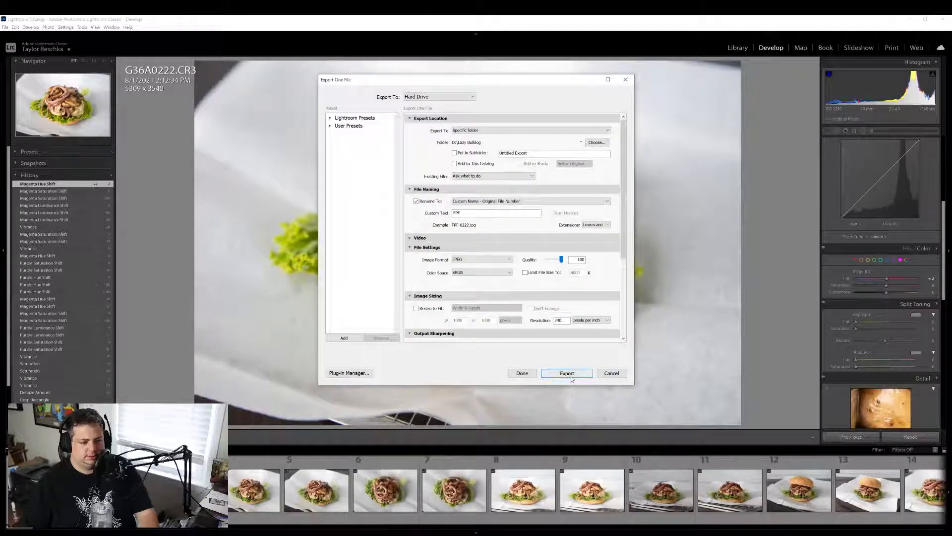
{"action": "left_click", "coordinate": [567, 372]}
Export the burger photo again with the file name's custom text changed to LB
{"action": "right_click", "coordinate": [192, 503]}
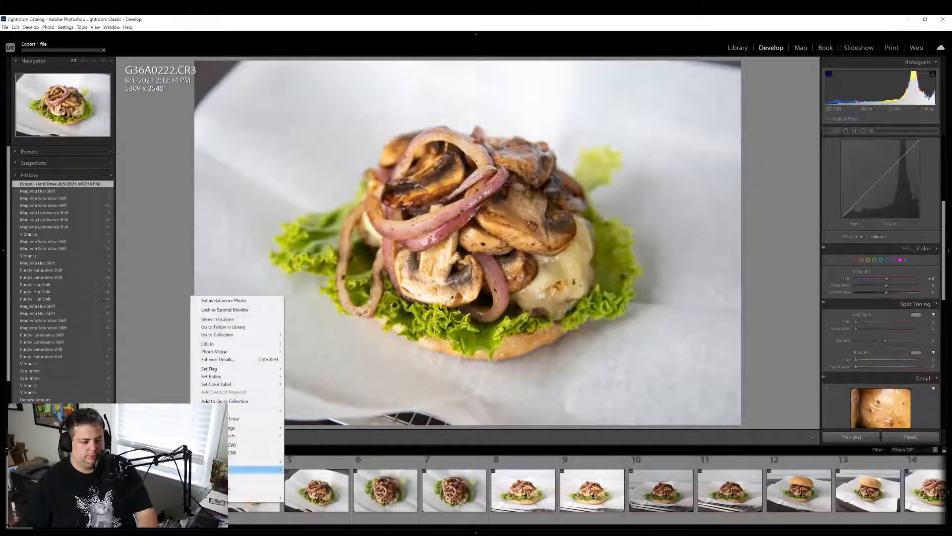
{"action": "mouse_move", "coordinate": [257, 468]}
{"action": "left_click", "coordinate": [312, 470]}
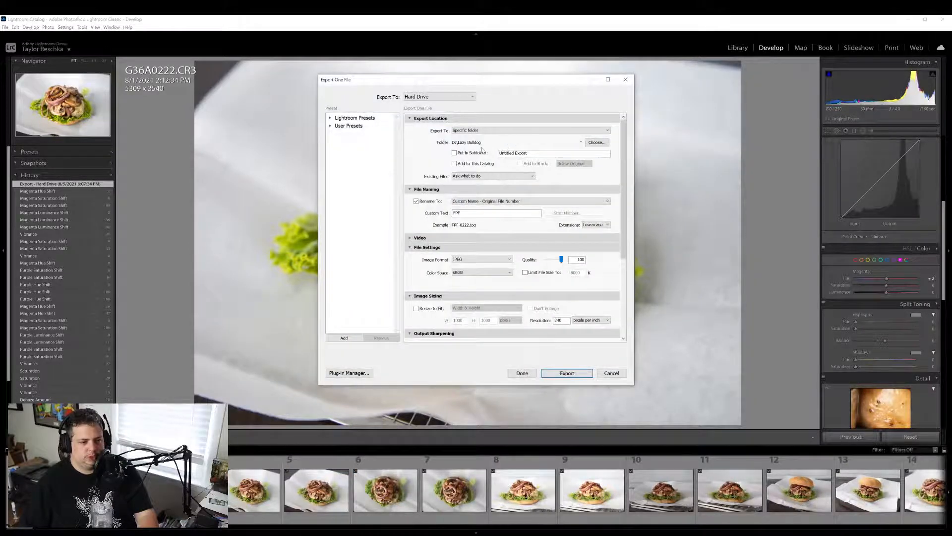
{"action": "double_click", "coordinate": [456, 213]}
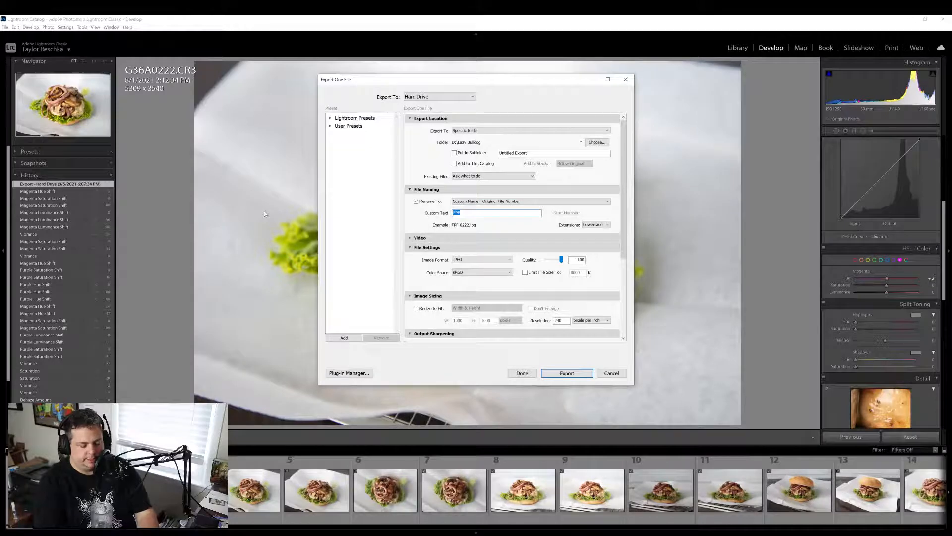
{"action": "type", "text": "LB"}
{"action": "key", "text": "Return"}
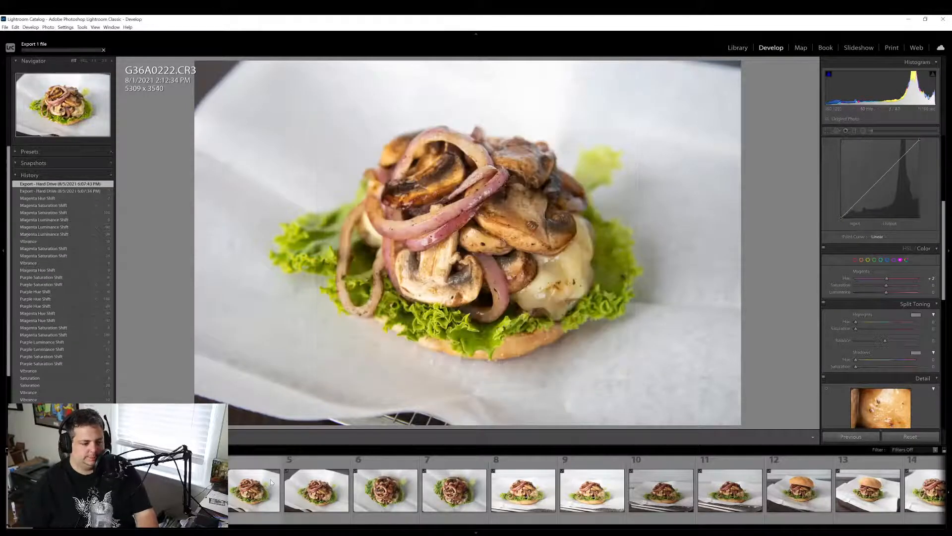
Select photo G36A0224.CR3 and crop it tighter around the burger, to about 4954 x 3303 pixels
{"action": "left_click", "coordinate": [319, 502]}
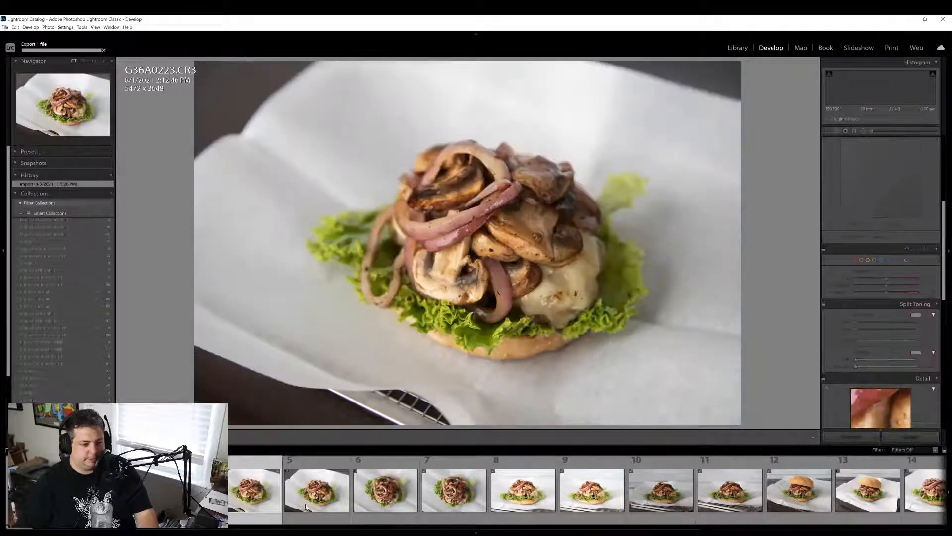
{"action": "left_click", "coordinate": [319, 502]}
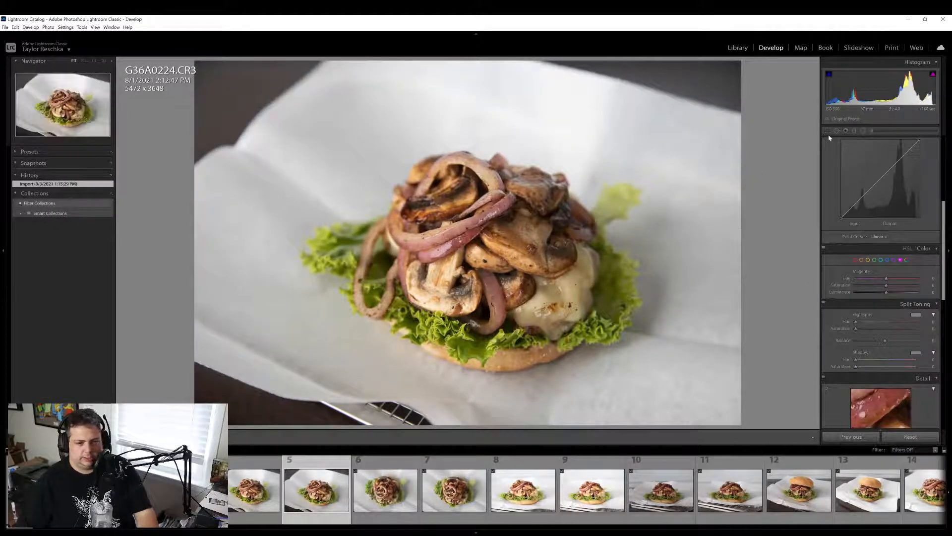
{"action": "left_click", "coordinate": [828, 132]}
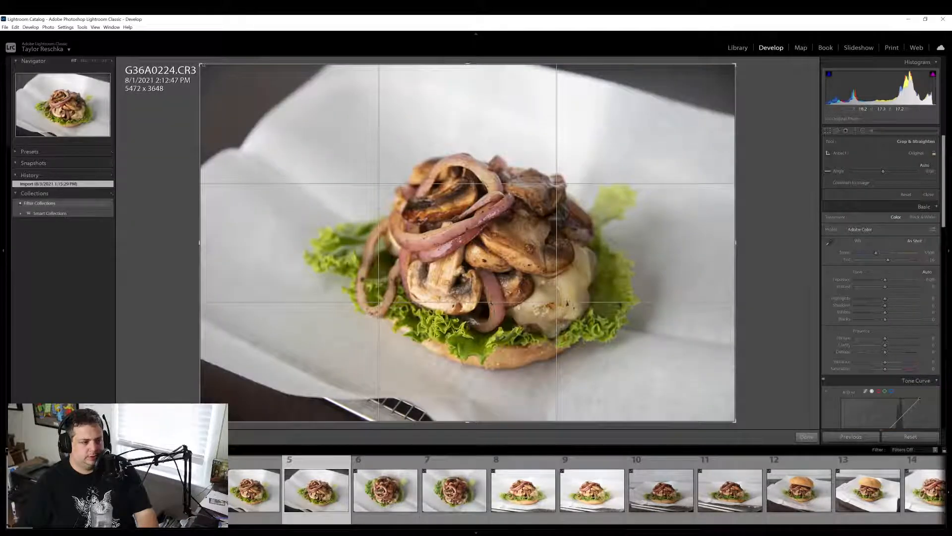
{"action": "left_click_drag", "start_coordinate": [203, 65], "coordinate": [254, 99]}
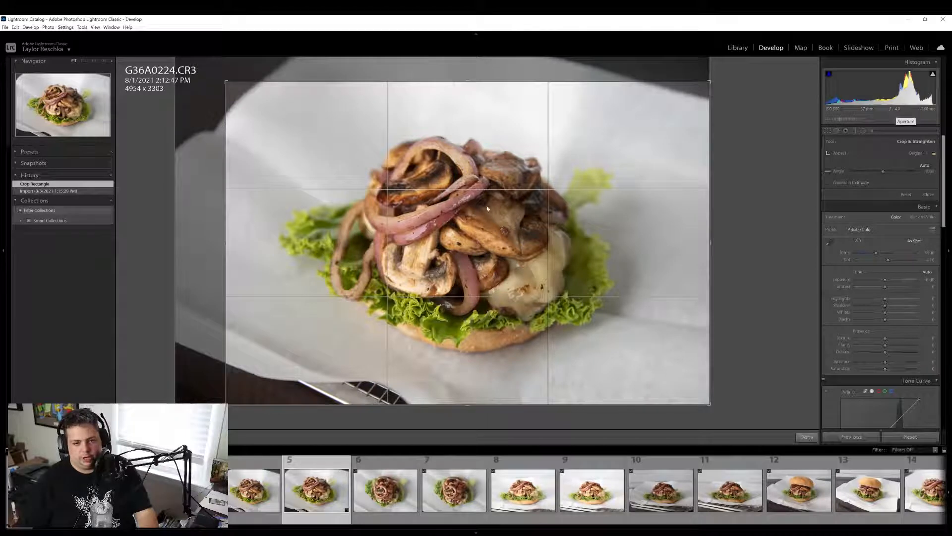
{"action": "left_click", "coordinate": [807, 437]}
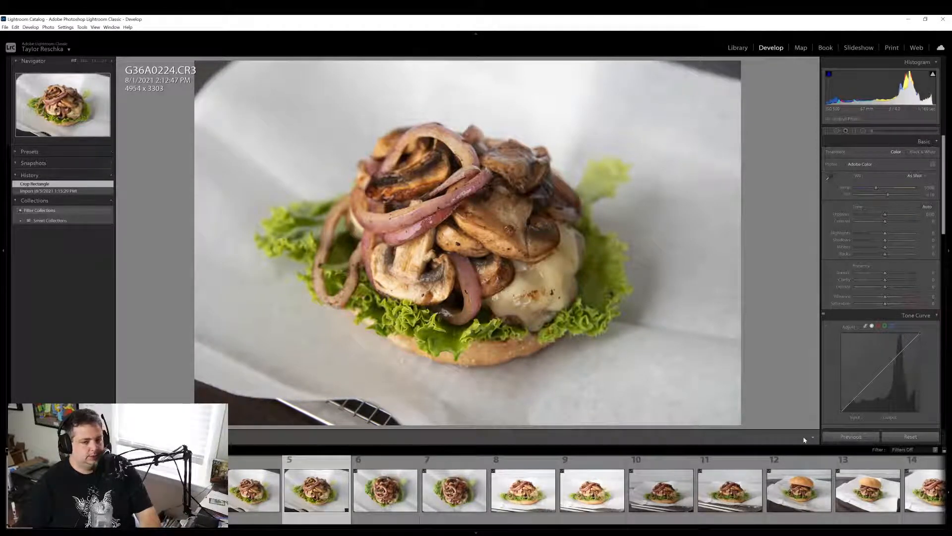
Check the burger up close, then set Vibrance to +17, Shadows to +16 and Saturation to +7
{"action": "left_click", "coordinate": [483, 158]}
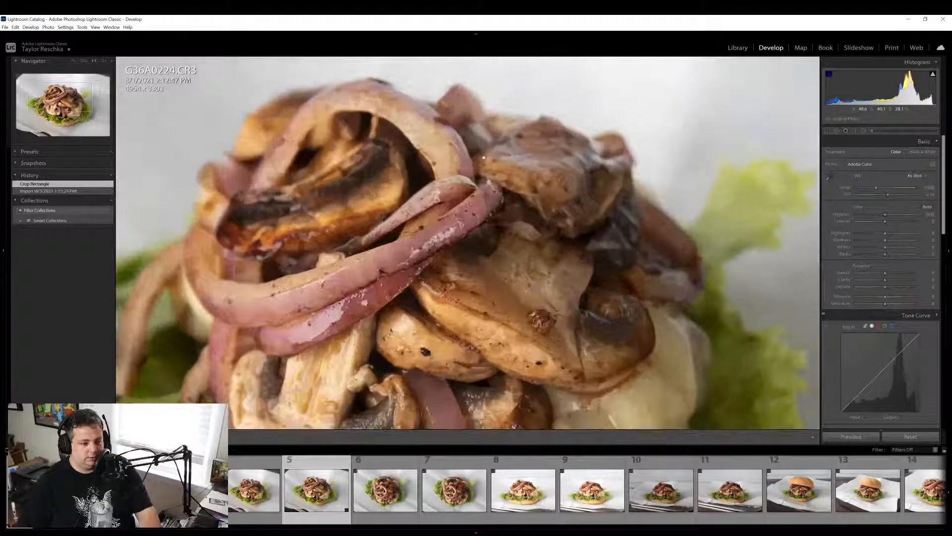
{"action": "left_click", "coordinate": [464, 310]}
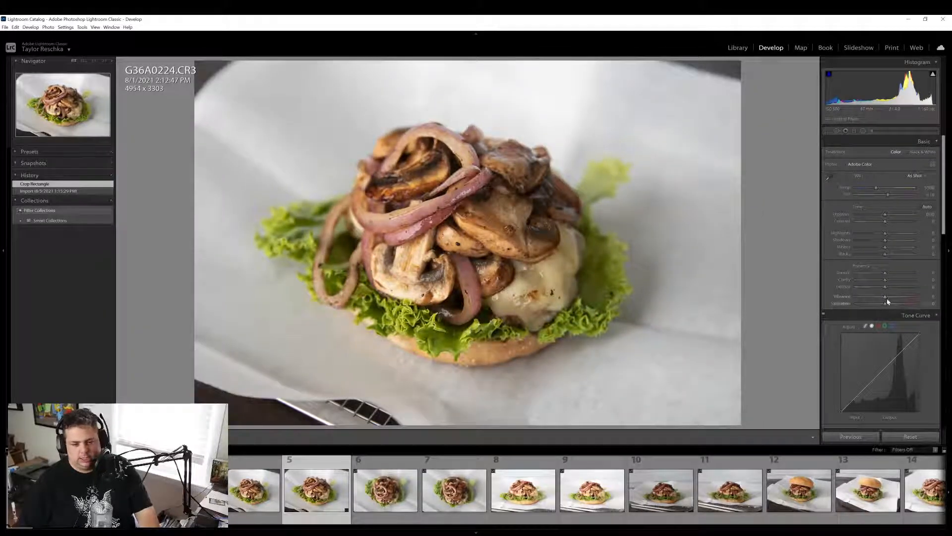
{"action": "mouse_move", "coordinate": [887, 298]}
{"action": "left_mouse_down"}
{"action": "mouse_move", "coordinate": [895, 299]}
{"action": "mouse_move", "coordinate": [885, 308]}
{"action": "left_mouse_up"}
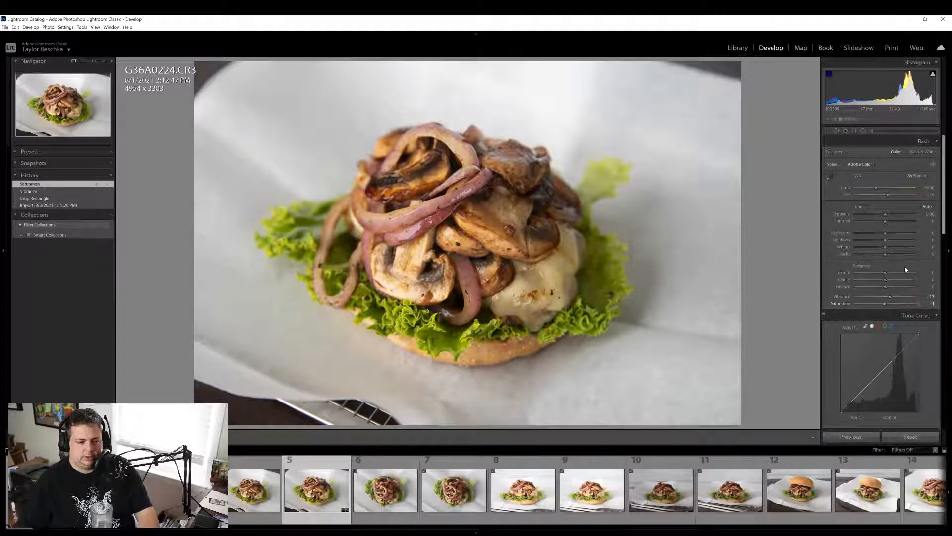
{"action": "mouse_move", "coordinate": [886, 240]}
{"action": "left_mouse_down"}
{"action": "mouse_move", "coordinate": [900, 241]}
{"action": "mouse_move", "coordinate": [891, 243]}
{"action": "left_mouse_up"}
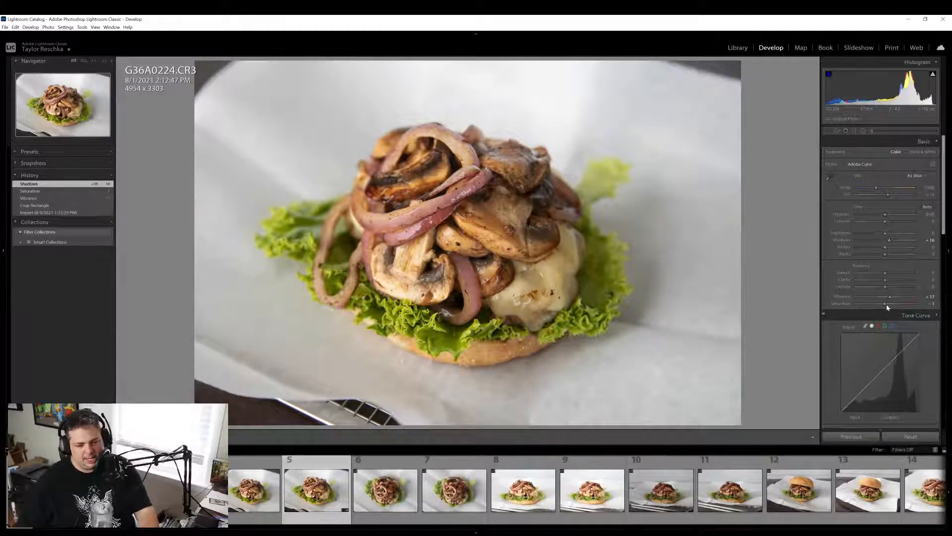
{"action": "left_click_drag", "start_coordinate": [887, 305], "coordinate": [891, 306]}
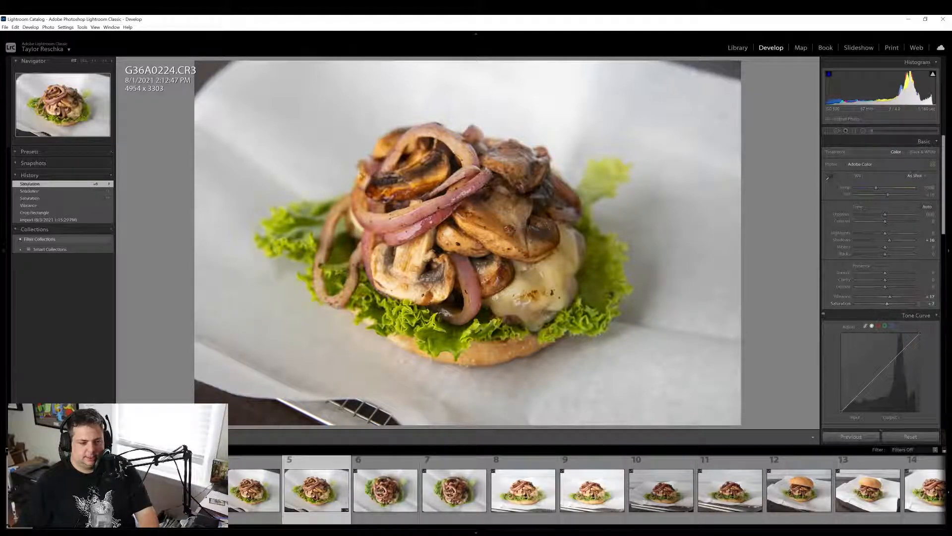
Set Dehaze to +6 and raise Shadows to about +33 after a brief close-up check
{"action": "left_click", "coordinate": [358, 172]}
{"action": "left_click", "coordinate": [358, 173]}
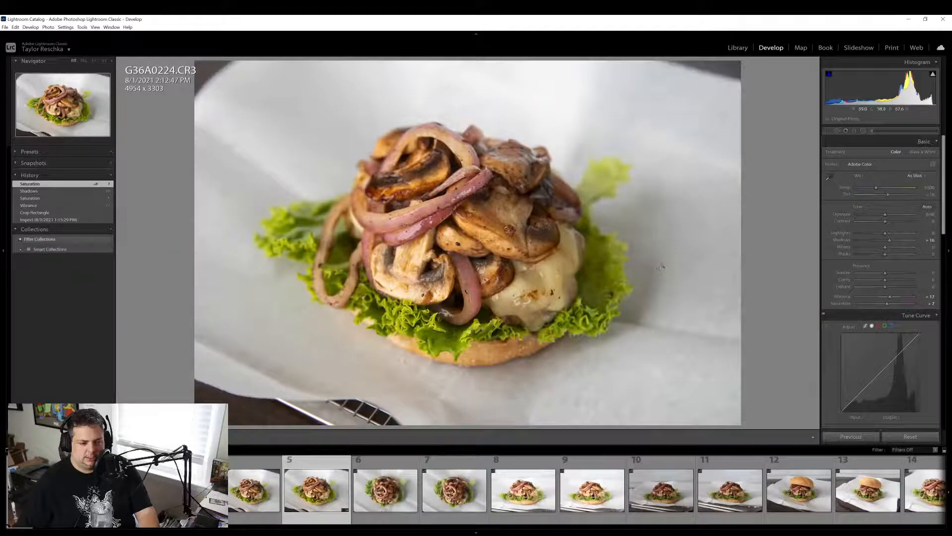
{"action": "left_click_drag", "start_coordinate": [886, 288], "coordinate": [886, 289]}
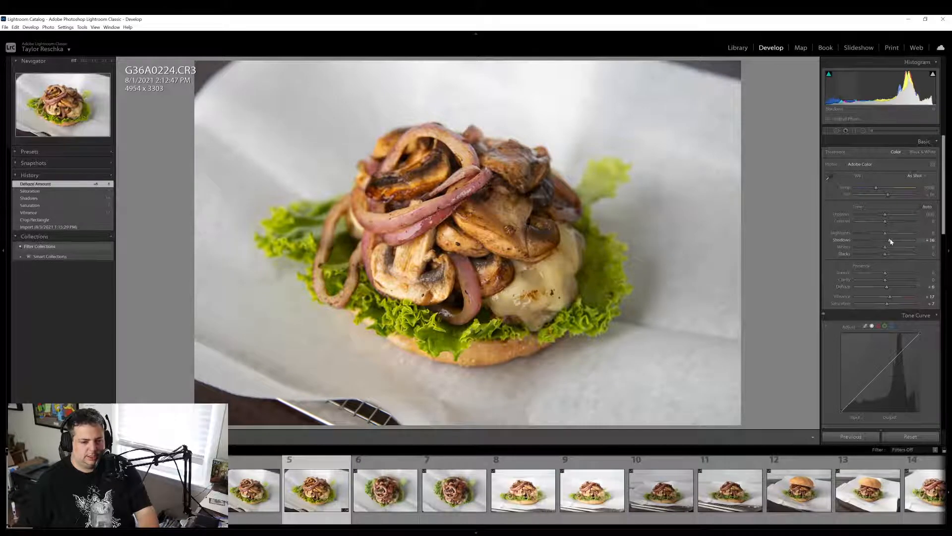
{"action": "left_click_drag", "start_coordinate": [891, 241], "coordinate": [894, 240]}
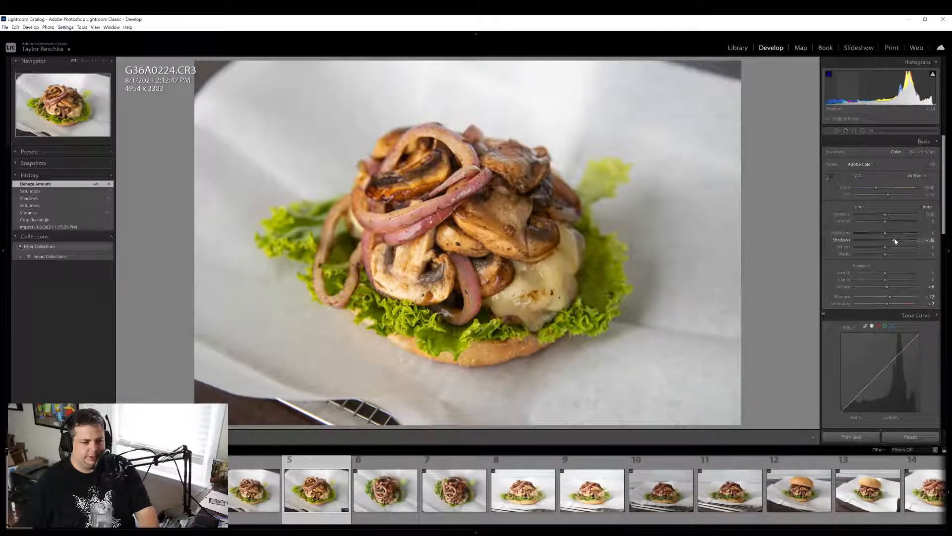
Enable the lens profile corrections and set the post-crop vignette amount to -18
{"action": "scroll", "coordinate": [828, 305], "scroll_direction": "down", "scroll_amount": 10}
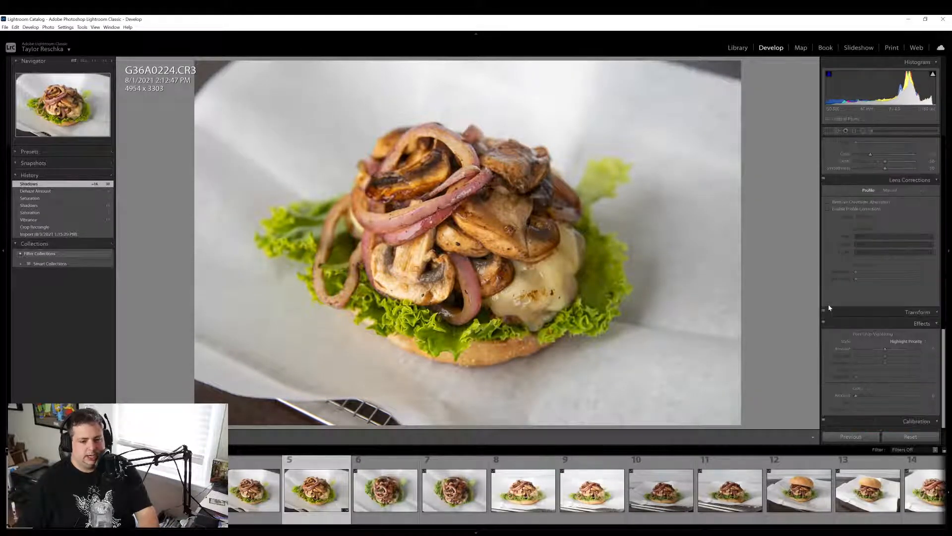
{"action": "left_click", "coordinate": [870, 209]}
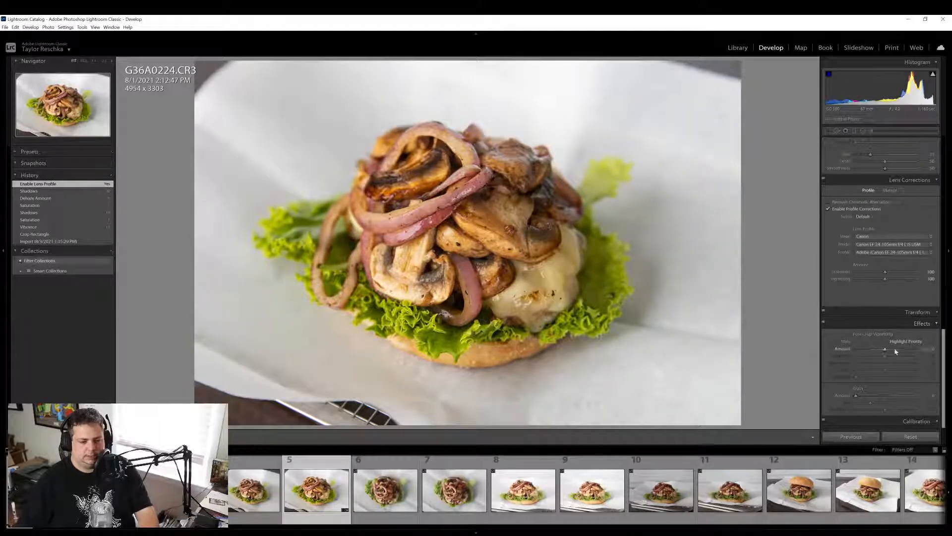
{"action": "left_click_drag", "start_coordinate": [884, 350], "coordinate": [879, 349]}
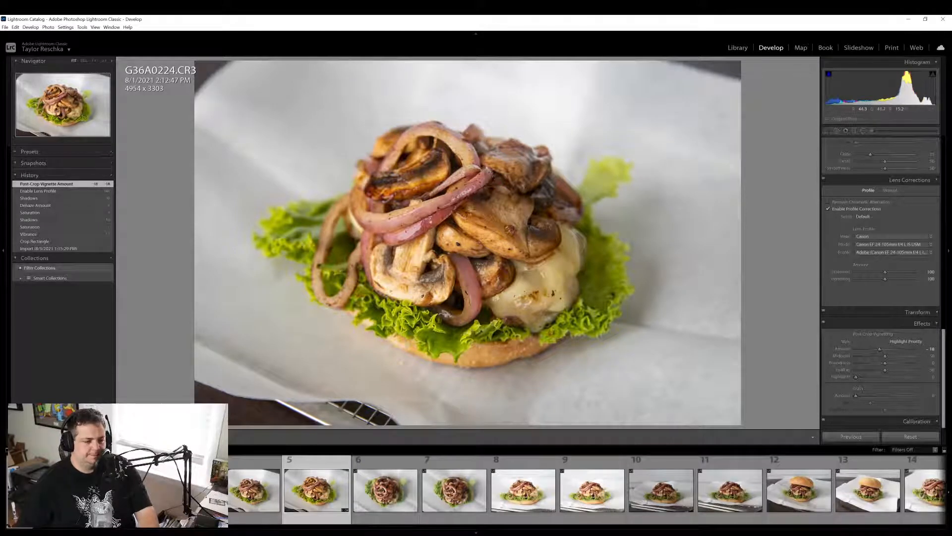
Export the edited photo G36A0224.CR3 using the previous export settings
{"action": "right_click", "coordinate": [296, 500]}
{"action": "mouse_move", "coordinate": [377, 466]}
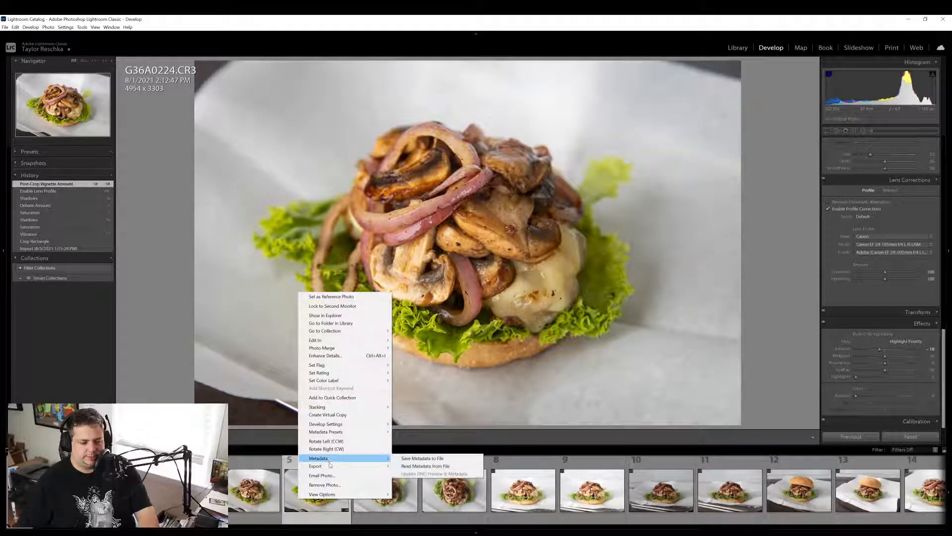
{"action": "left_click", "coordinate": [410, 474]}
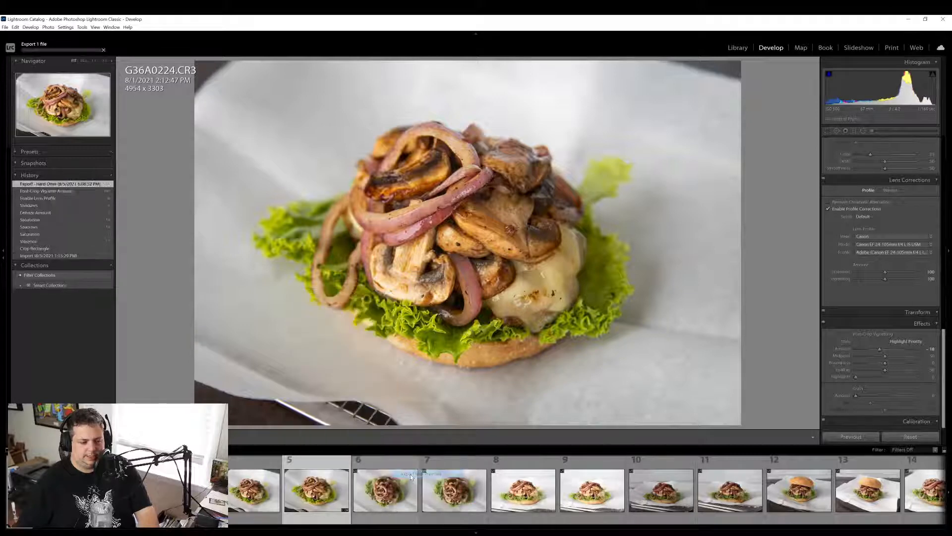
Select photo G36A0226.CR3, check it up close, and add a graduated filter across it with adjusted Shadows and Highlights
{"action": "left_click", "coordinate": [472, 499]}
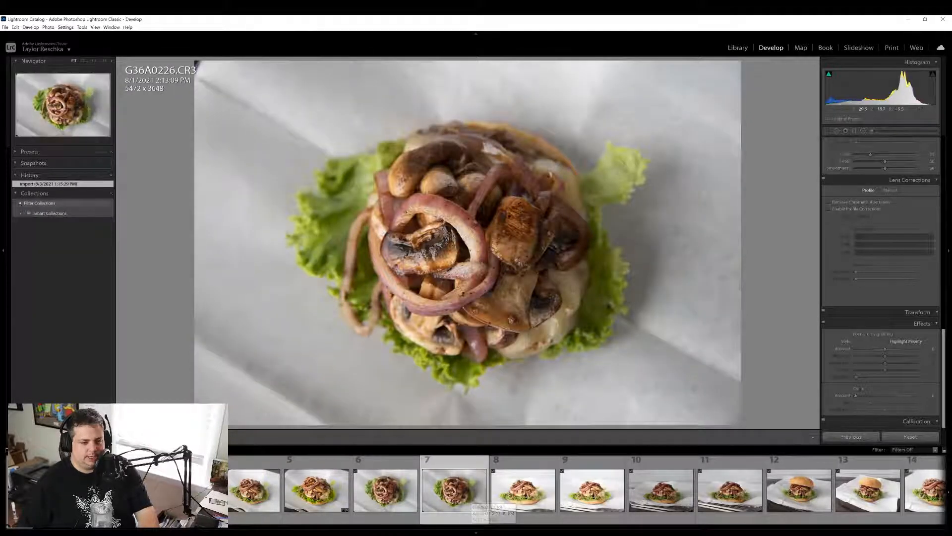
{"action": "left_click", "coordinate": [503, 231]}
{"action": "left_click", "coordinate": [494, 237]}
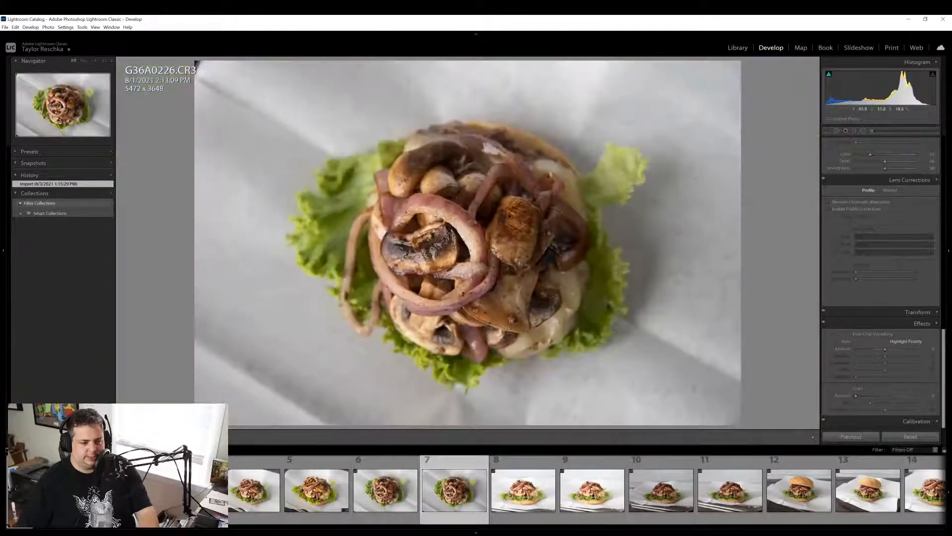
{"action": "left_click", "coordinate": [395, 488]}
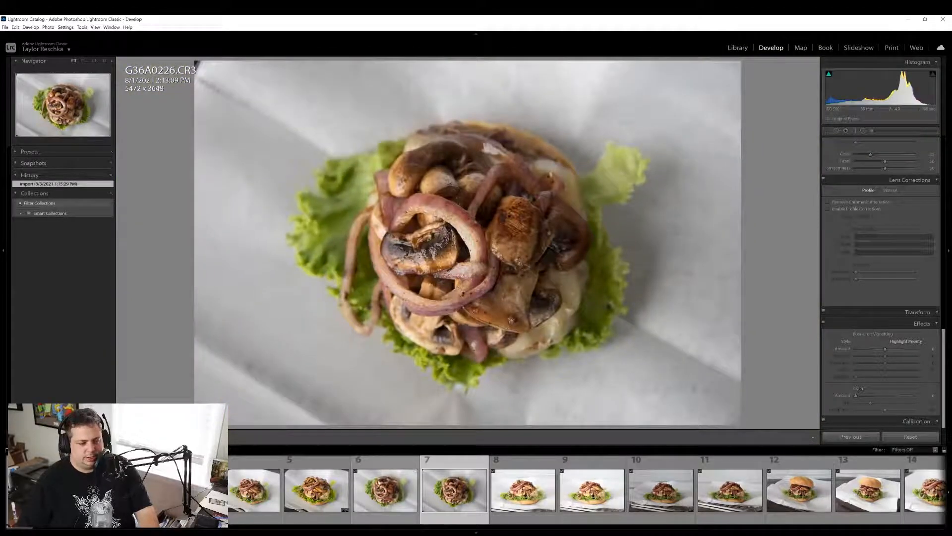
{"action": "left_click", "coordinate": [452, 482]}
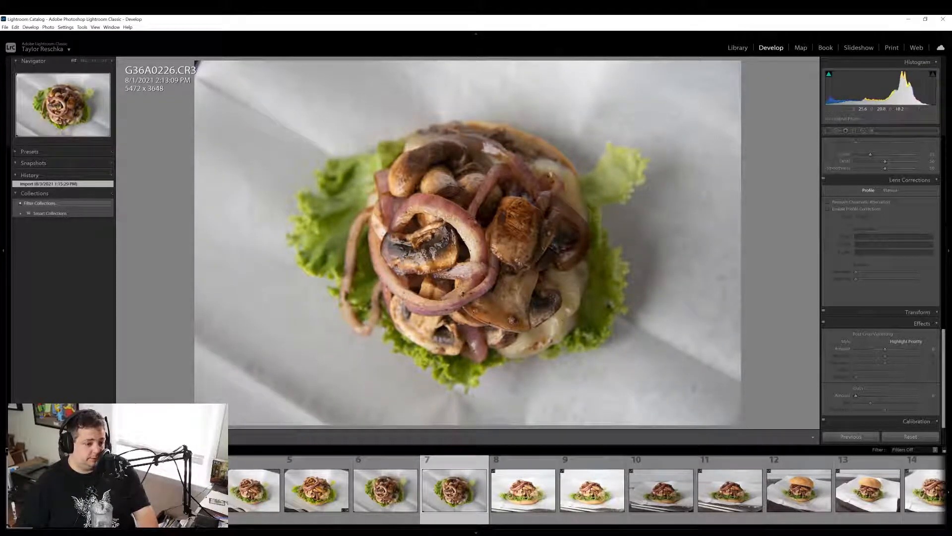
{"action": "left_click", "coordinate": [854, 131]}
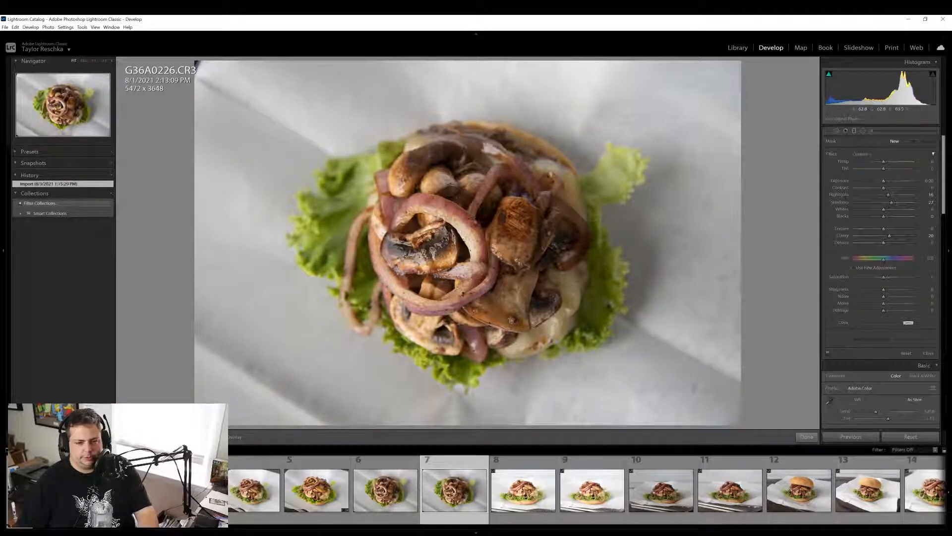
{"action": "left_click_drag", "start_coordinate": [746, 222], "coordinate": [168, 233]}
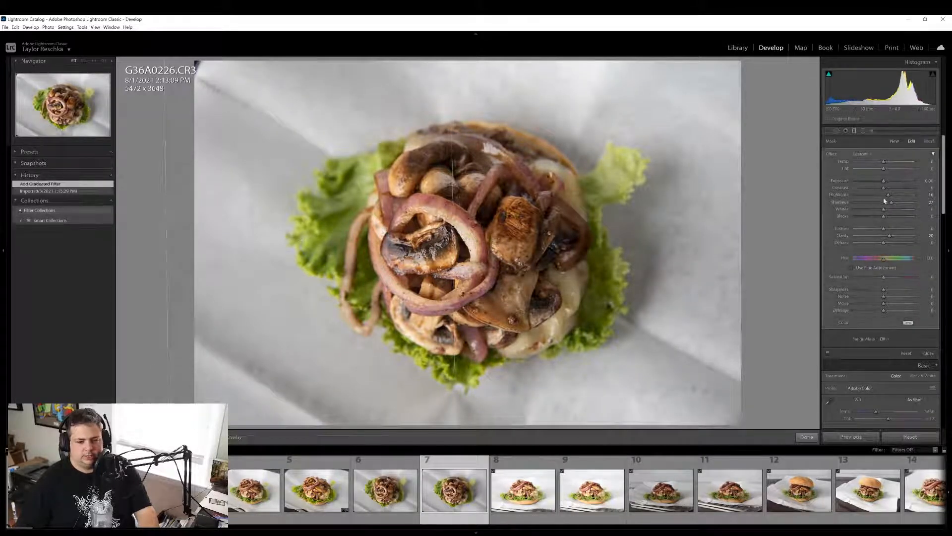
{"action": "left_click_drag", "start_coordinate": [894, 207], "coordinate": [898, 198]}
{"action": "left_click", "coordinate": [807, 438]}
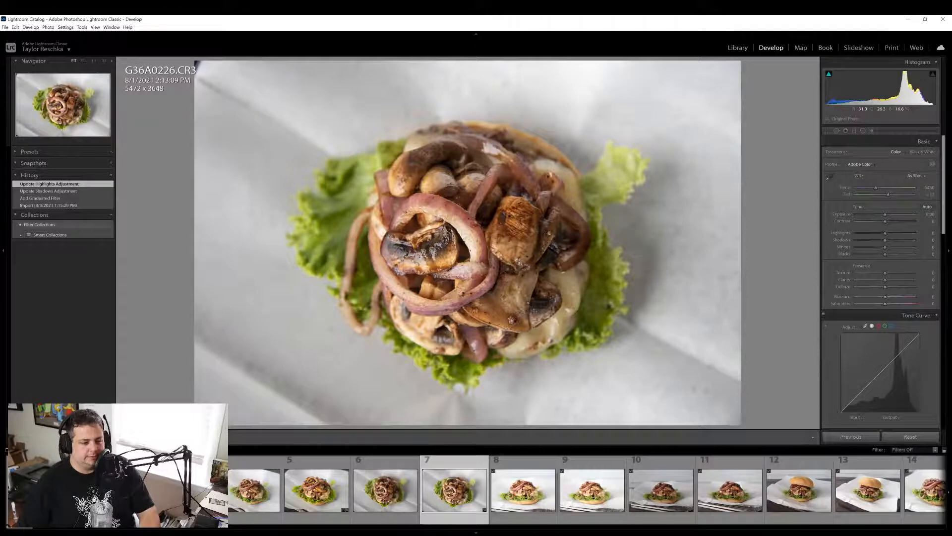
Crop the photo slightly tighter around the burger, to about 5365 x 3577 pixels, and check the burger up close
{"action": "left_click", "coordinate": [829, 131]}
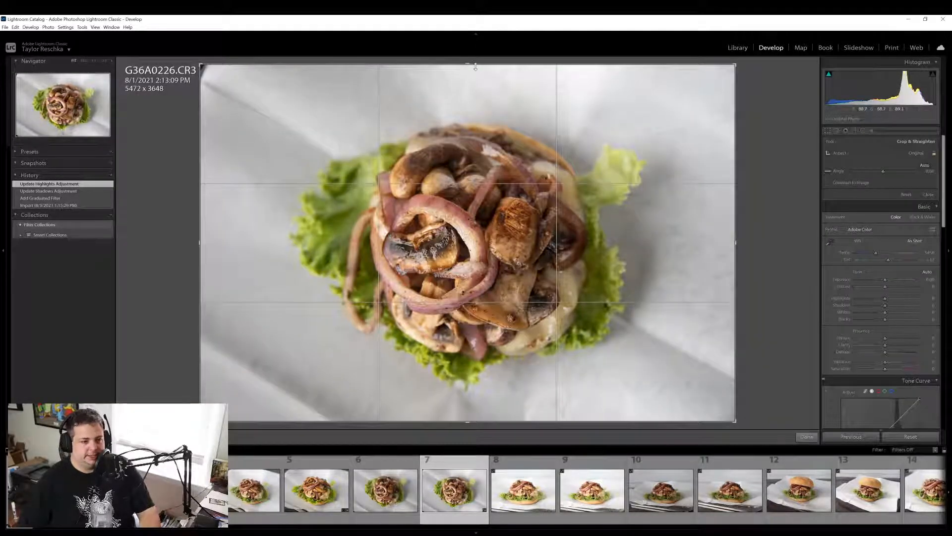
{"action": "left_click_drag", "start_coordinate": [475, 66], "coordinate": [475, 71]}
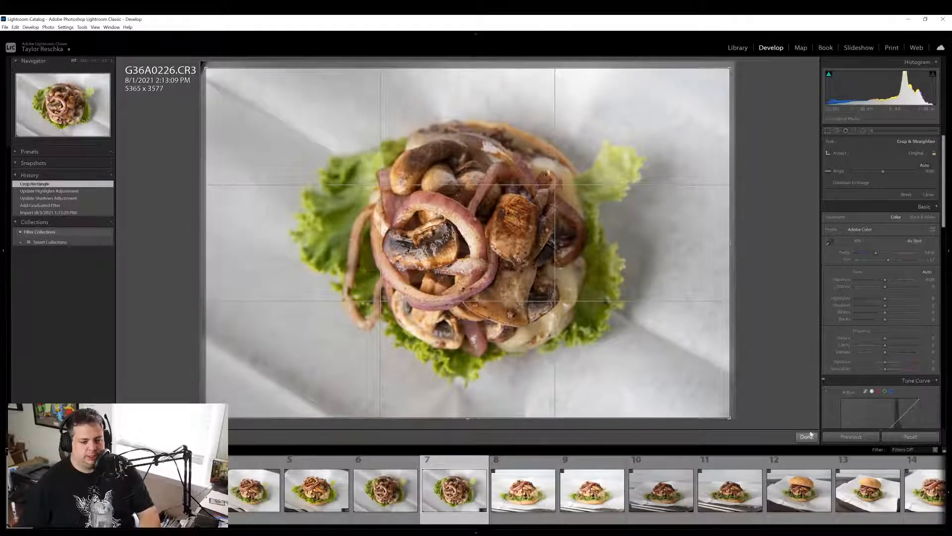
{"action": "left_click", "coordinate": [807, 436]}
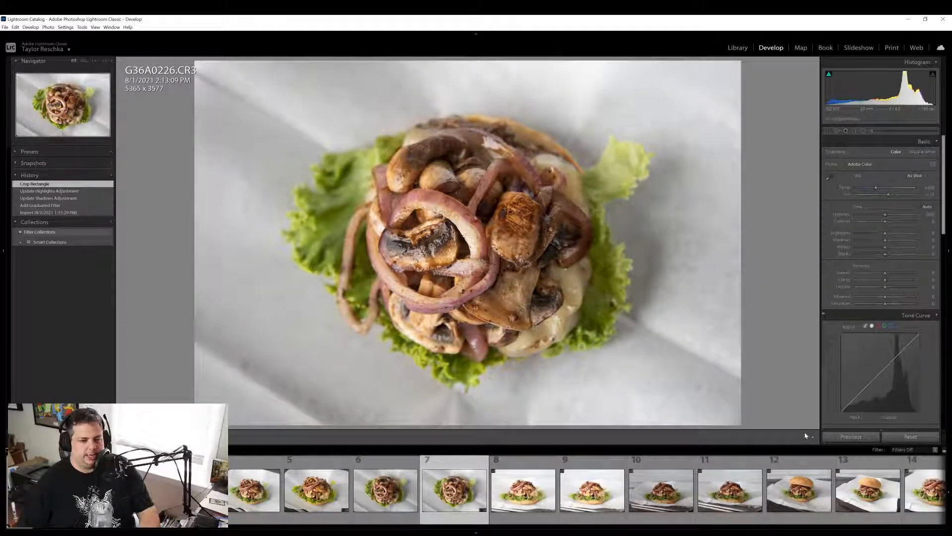
{"action": "left_click", "coordinate": [483, 311]}
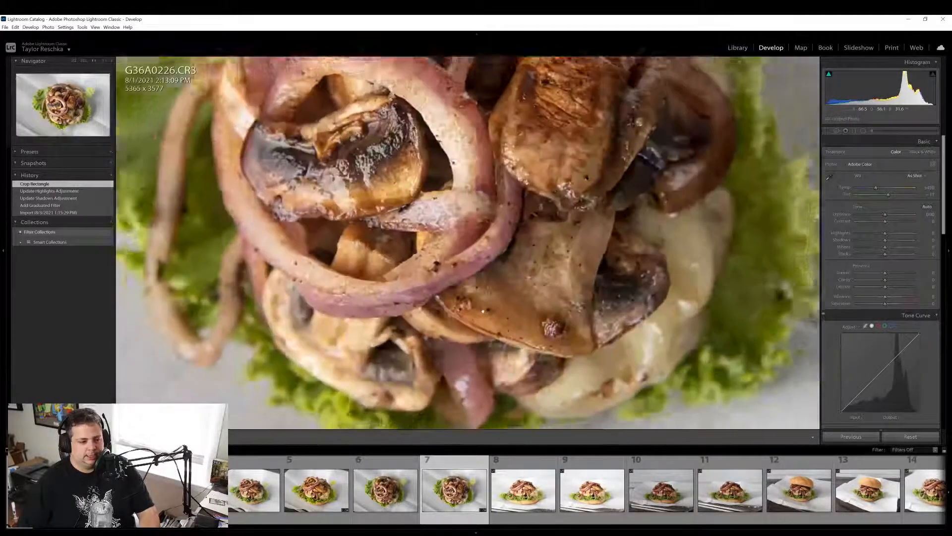
{"action": "left_click", "coordinate": [483, 311]}
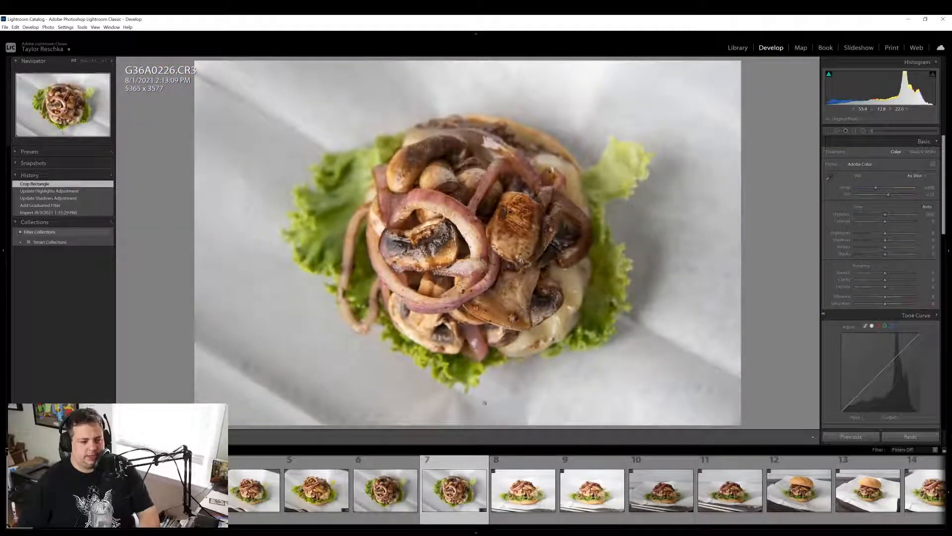
{"action": "right_click", "coordinate": [453, 499]}
{"action": "mouse_move", "coordinate": [521, 462]}
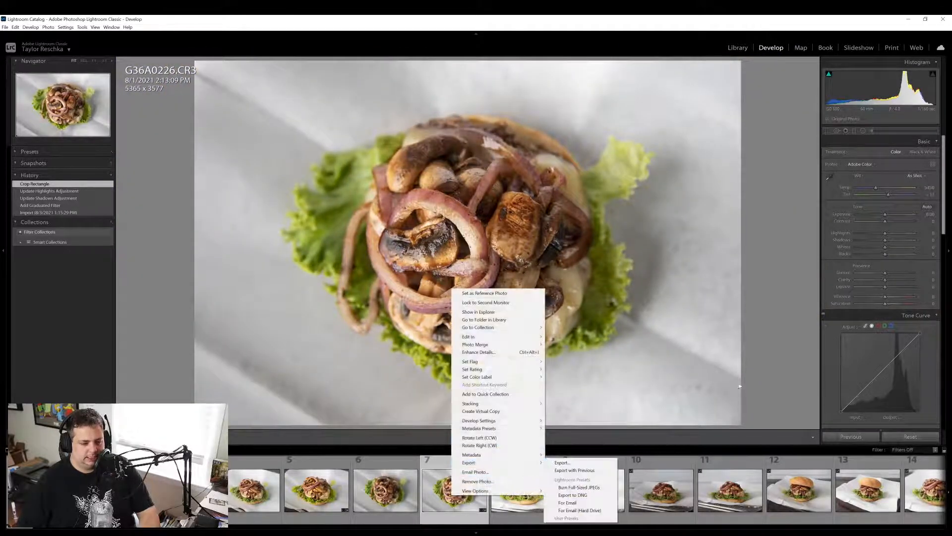
{"action": "left_click", "coordinate": [801, 345]}
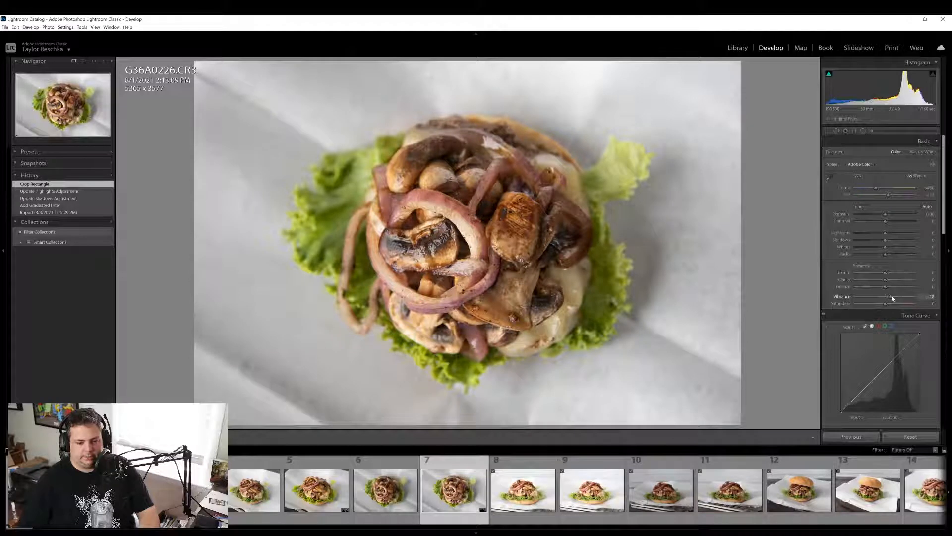
Set Vibrance to +18 and Saturation to +2, checking the burger up close
{"action": "left_click_drag", "start_coordinate": [891, 294], "coordinate": [887, 306]}
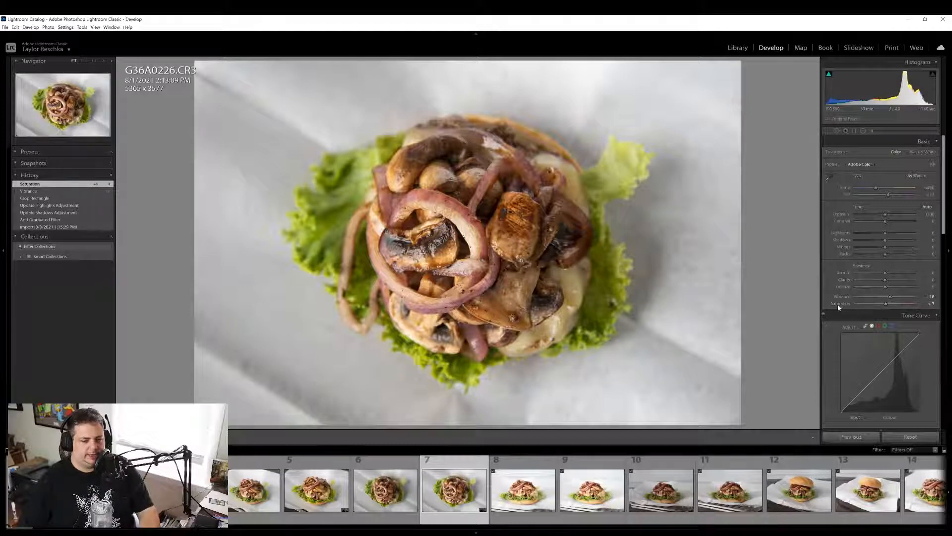
{"action": "left_click", "coordinate": [480, 228]}
{"action": "left_click", "coordinate": [480, 228]}
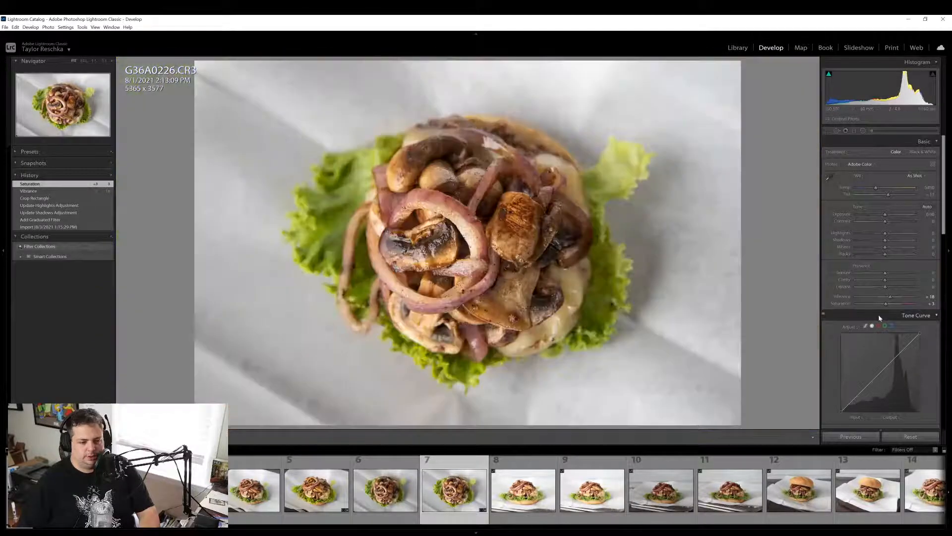
{"action": "double_click", "coordinate": [845, 307]}
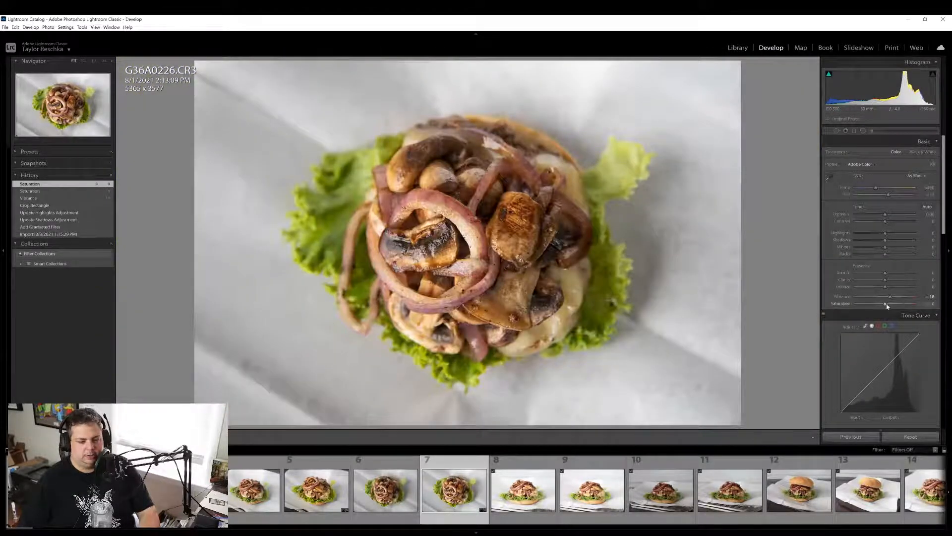
{"action": "left_click_drag", "start_coordinate": [887, 306], "coordinate": [887, 306]}
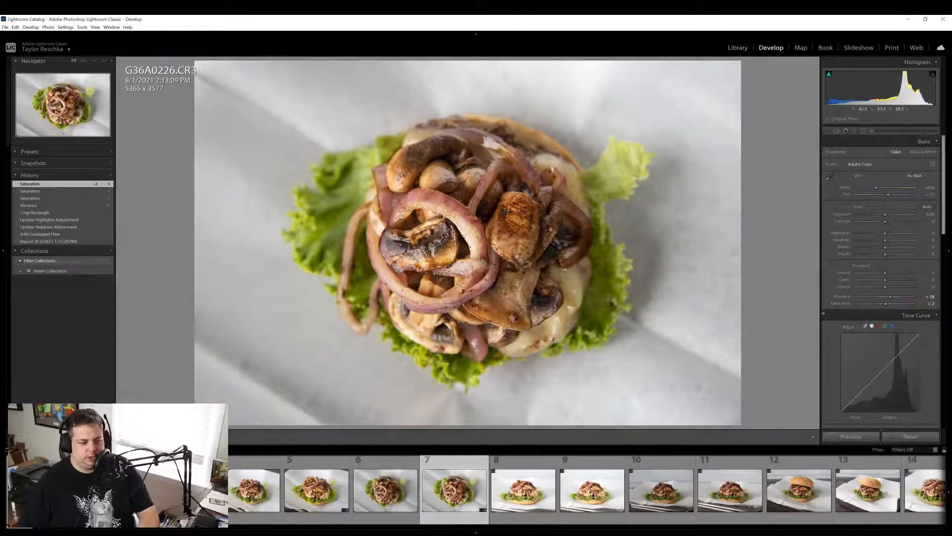
{"action": "left_click", "coordinate": [549, 191]}
{"action": "left_click", "coordinate": [550, 191]}
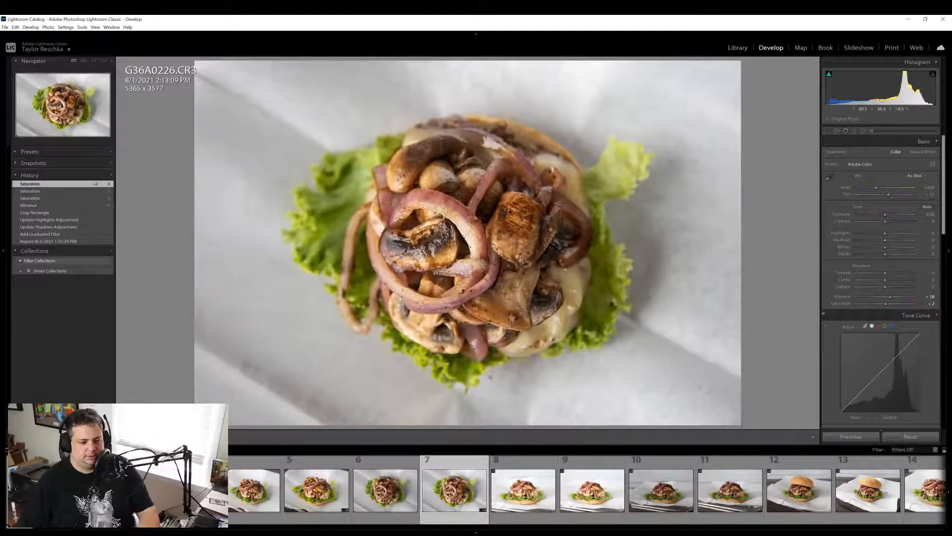
Enable the lens profile corrections and darken the edges with a post-crop vignette amount of -18
{"action": "scroll", "coordinate": [859, 193], "scroll_direction": "down", "scroll_amount": 10}
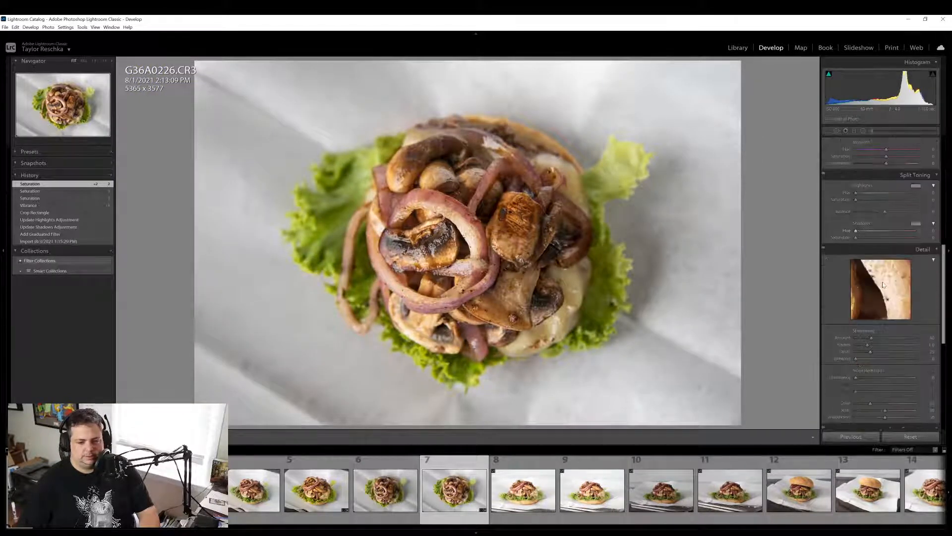
{"action": "left_click", "coordinate": [858, 209]}
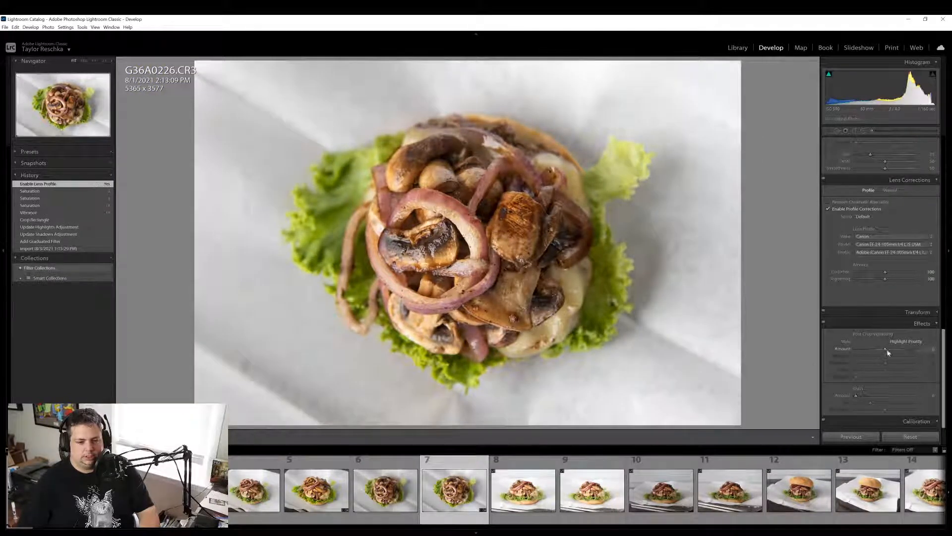
{"action": "left_click_drag", "start_coordinate": [884, 351], "coordinate": [883, 347]}
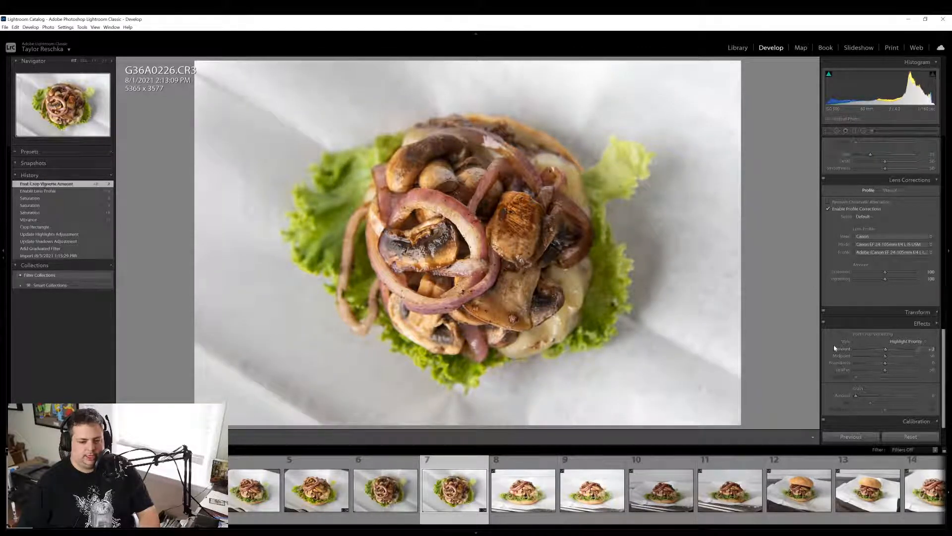
{"action": "double_click", "coordinate": [839, 349]}
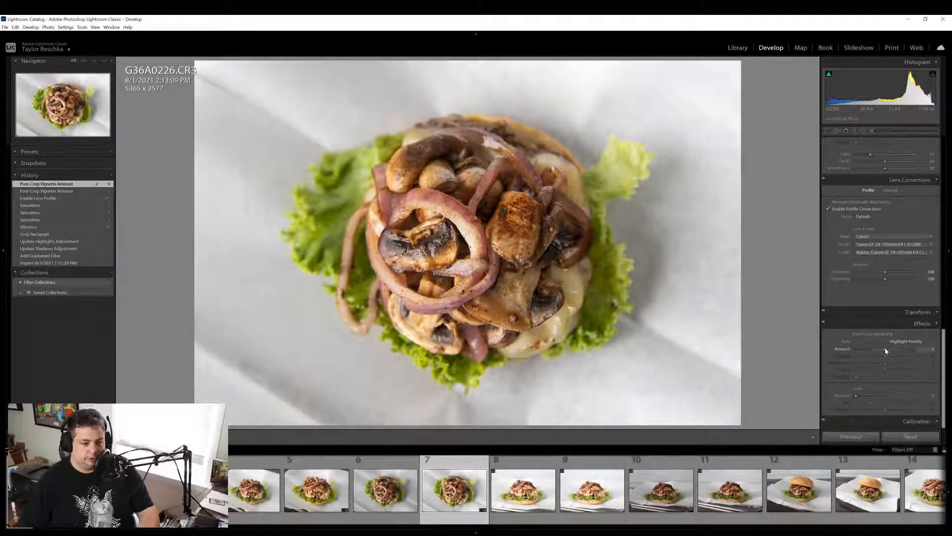
{"action": "left_click_drag", "start_coordinate": [886, 350], "coordinate": [879, 350]}
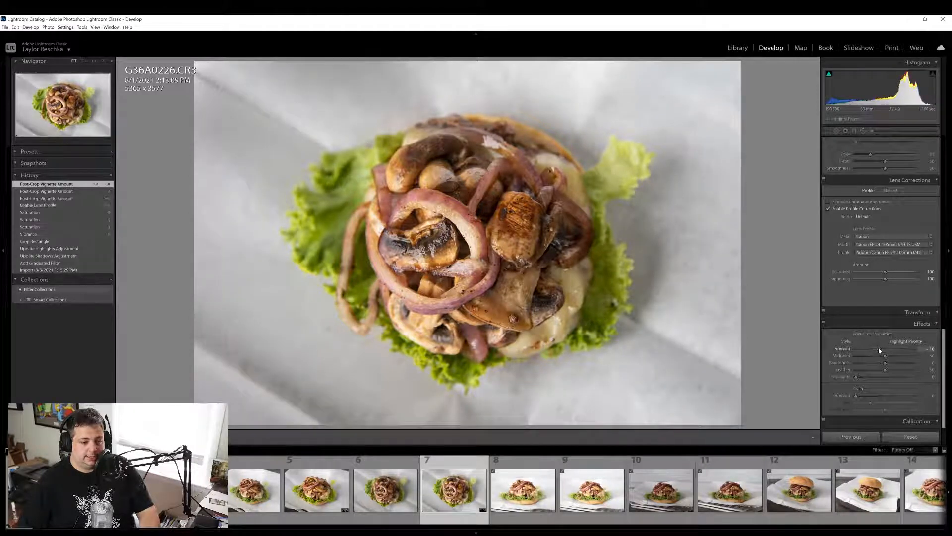
Export the edited photo G36A0226.CR3 using the previous export settings
{"action": "right_click", "coordinate": [469, 496]}
{"action": "mouse_move", "coordinate": [545, 461]}
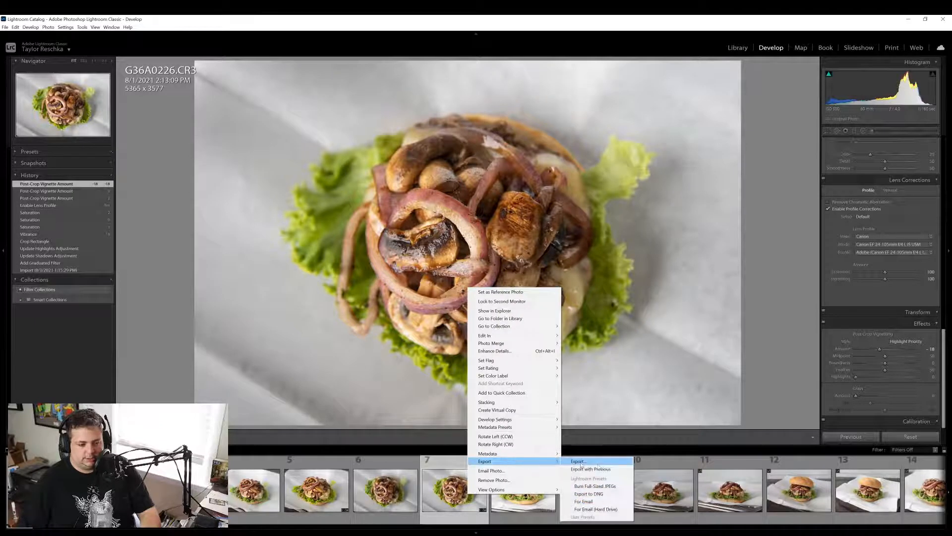
{"action": "left_click", "coordinate": [605, 469]}
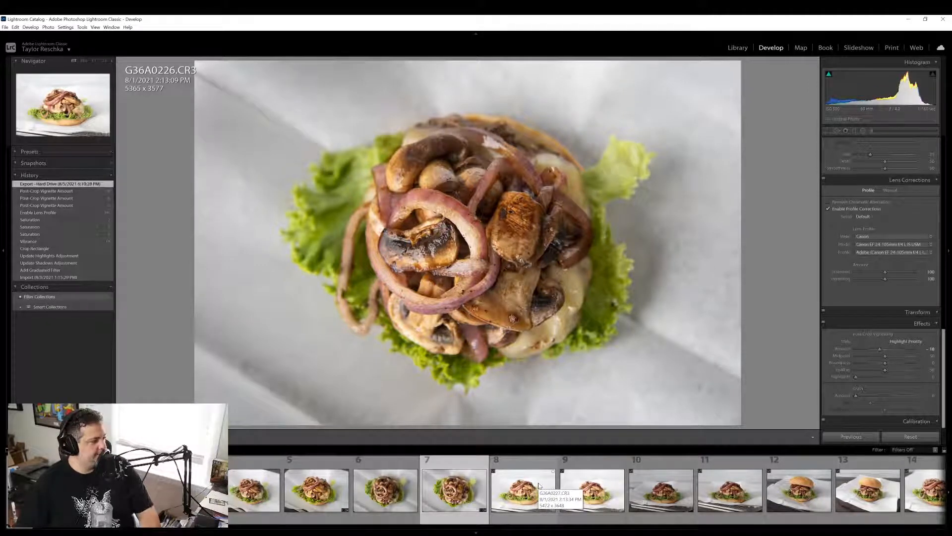
Look through the following burger photos from G36A0227.CR3 to G36A0232.CR3 to choose one to edit
{"action": "left_click", "coordinate": [571, 494]}
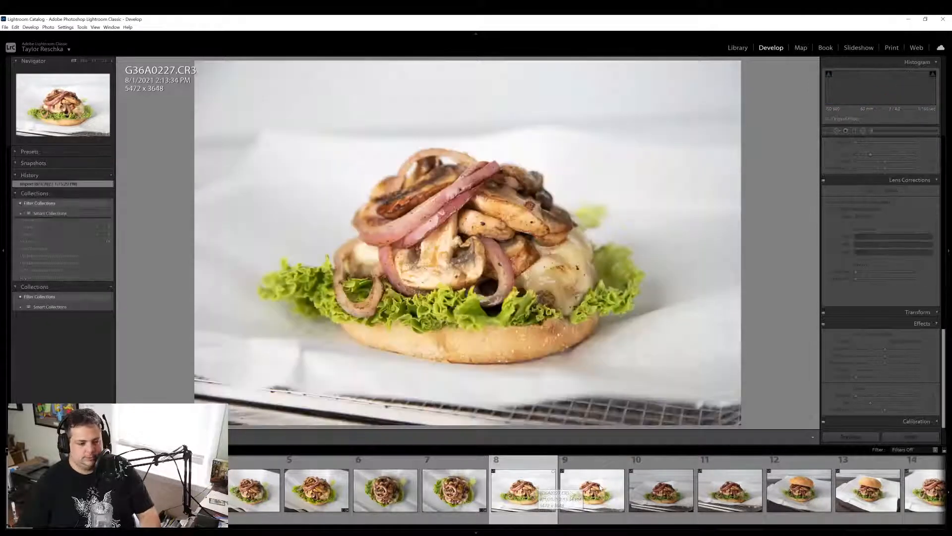
{"action": "left_click", "coordinate": [600, 487]}
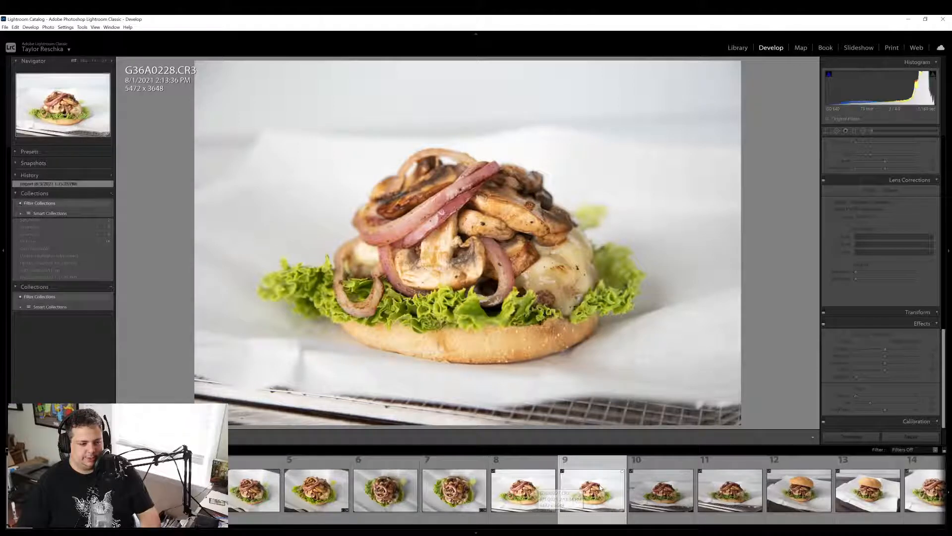
{"action": "left_click", "coordinate": [671, 506]}
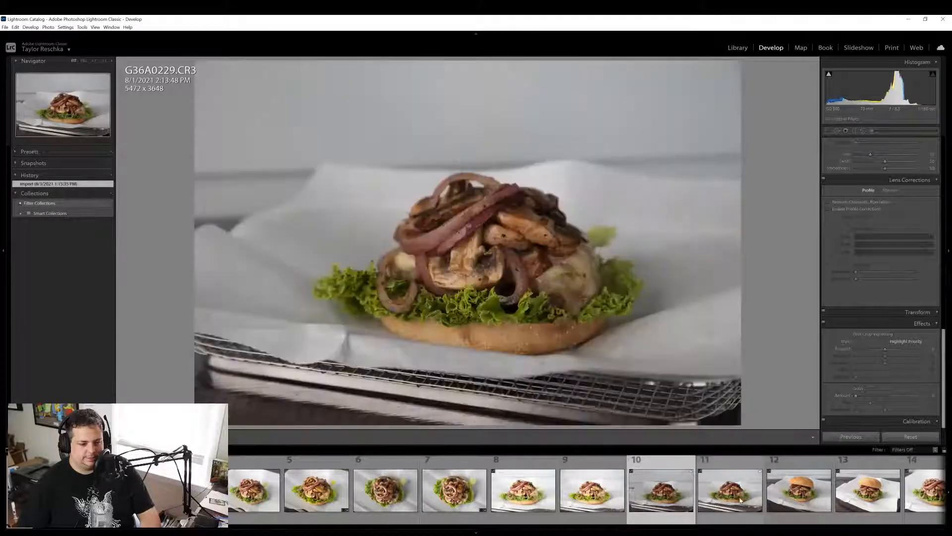
{"action": "left_click", "coordinate": [740, 499]}
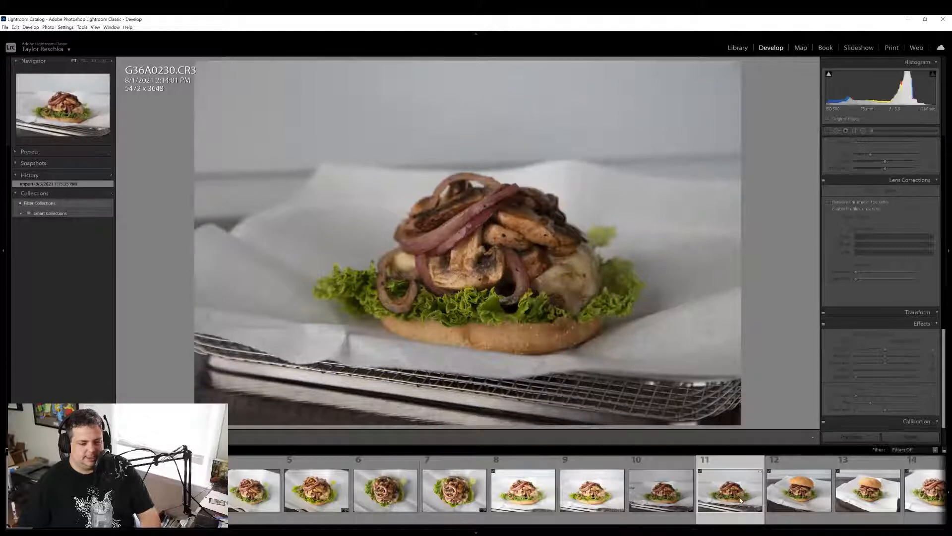
{"action": "scroll", "coordinate": [620, 491], "scroll_direction": "down", "scroll_amount": 4}
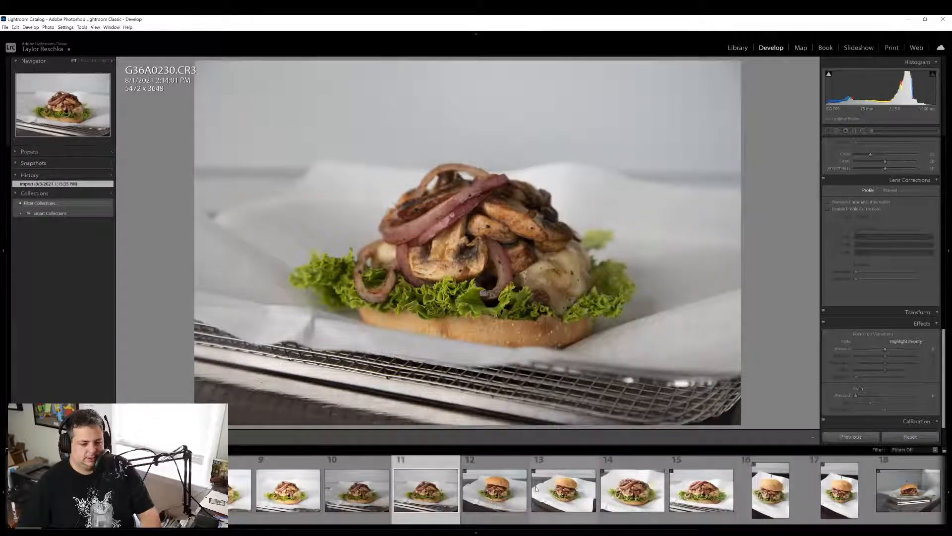
{"action": "left_click", "coordinate": [498, 492]}
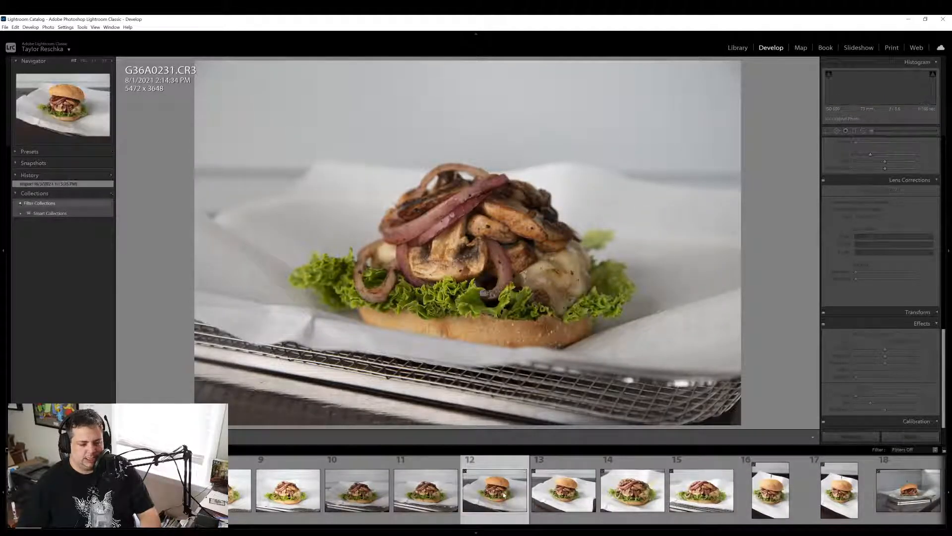
{"action": "left_click", "coordinate": [576, 487]}
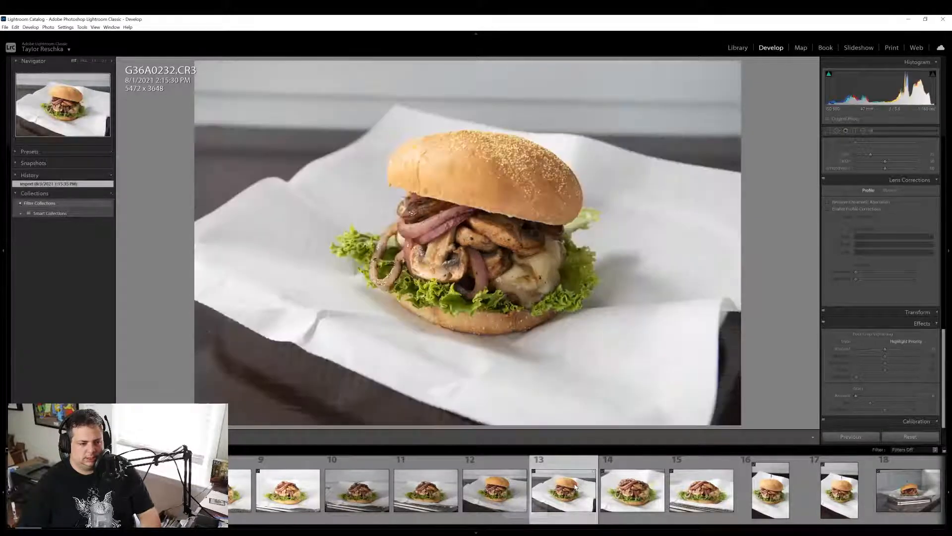
Compare photos G36A0231.CR3 and G36A0232.CR3, and inspect the burger in G36A0232.CR3 up close
{"action": "left_click", "coordinate": [494, 490]}
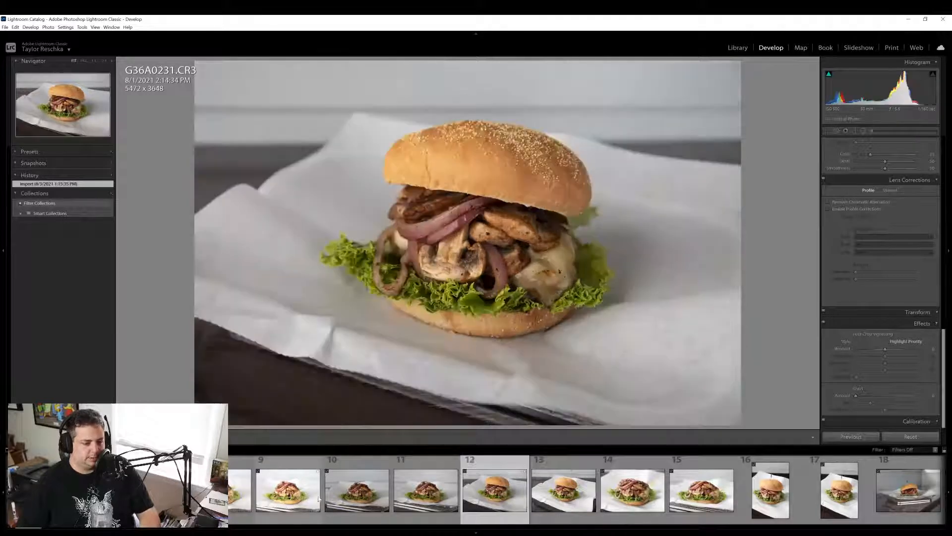
{"action": "left_click", "coordinate": [541, 500]}
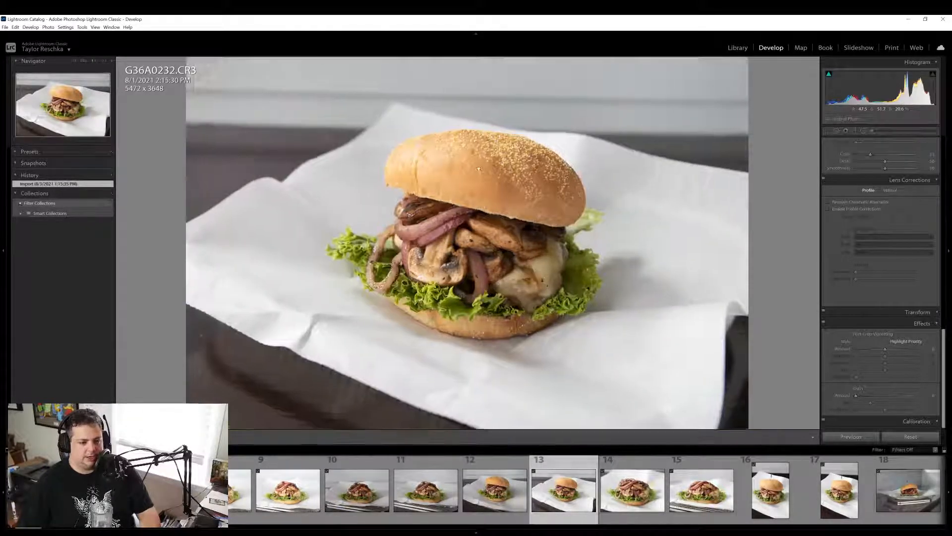
{"action": "left_click", "coordinate": [478, 169]}
{"action": "left_click", "coordinate": [479, 169]}
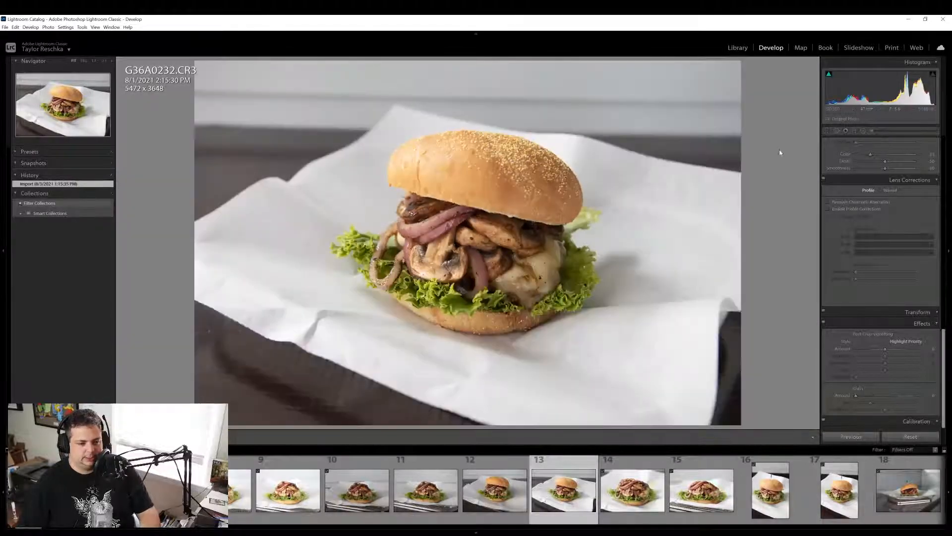
Auto-straighten photo G36A0232.CR3, crop it to about 4541 x 3027 pixels and reposition the burger within the frame
{"action": "left_click", "coordinate": [827, 130]}
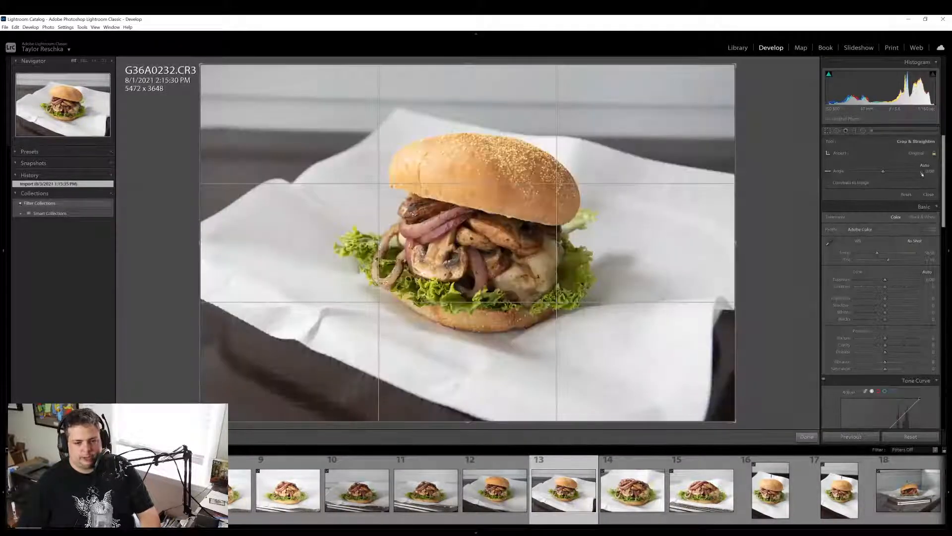
{"action": "left_click", "coordinate": [927, 166]}
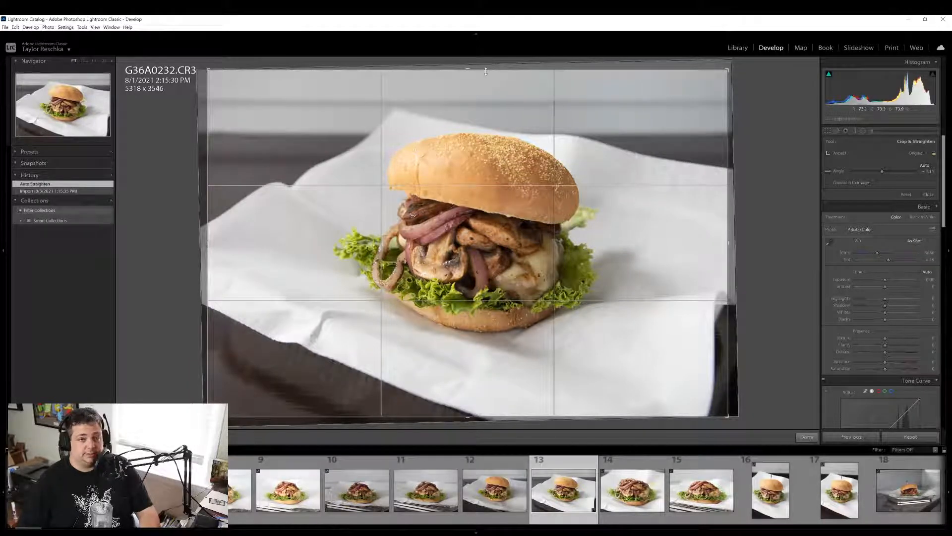
{"action": "left_click_drag", "start_coordinate": [486, 71], "coordinate": [491, 121]}
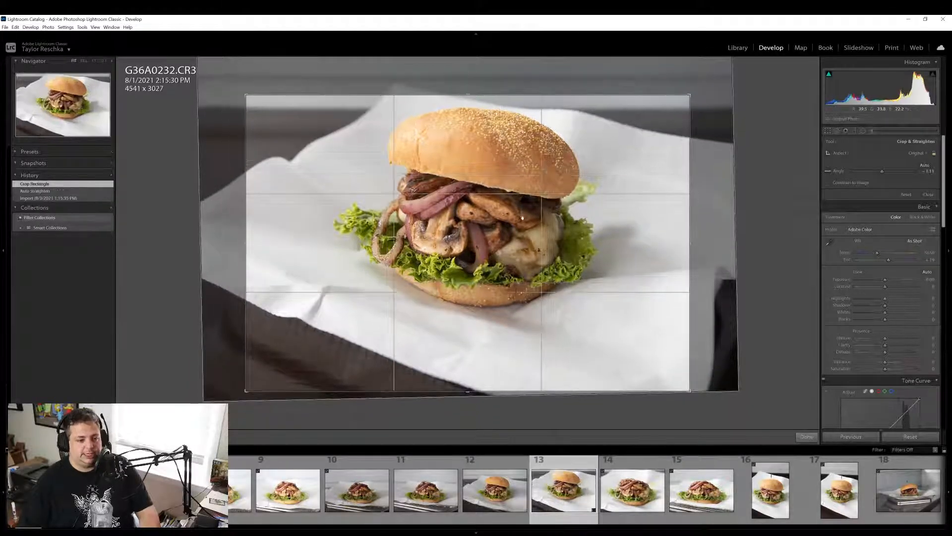
{"action": "left_click_drag", "start_coordinate": [522, 218], "coordinate": [512, 254]}
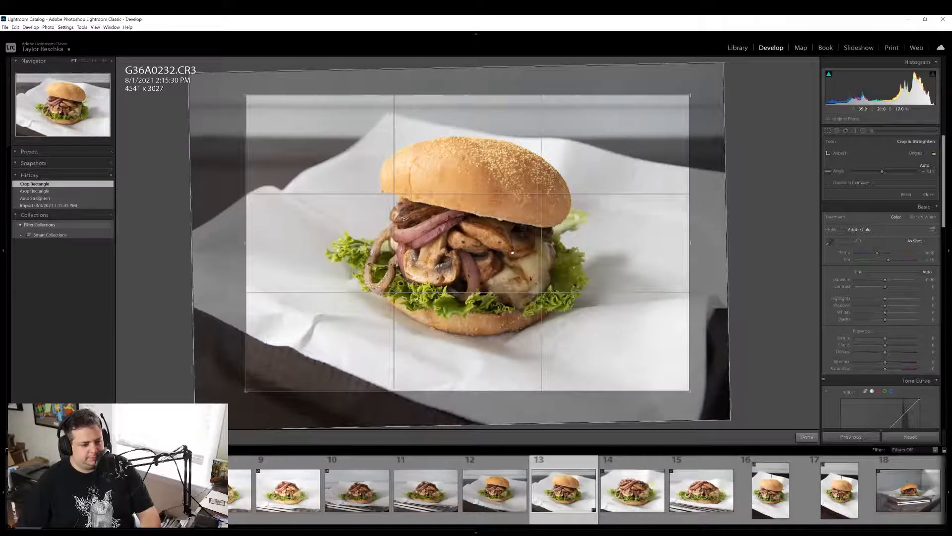
{"action": "left_click", "coordinate": [806, 437]}
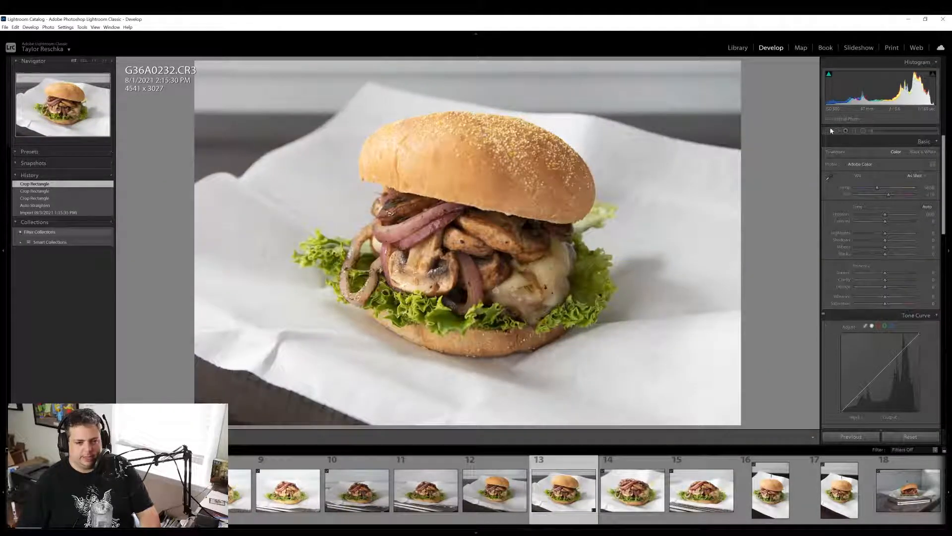
Fine-tune the burger's position inside the crop frame with small shifts, keeping the crop size
{"action": "left_click", "coordinate": [831, 130]}
{"action": "left_click_drag", "start_coordinate": [489, 269], "coordinate": [488, 264]}
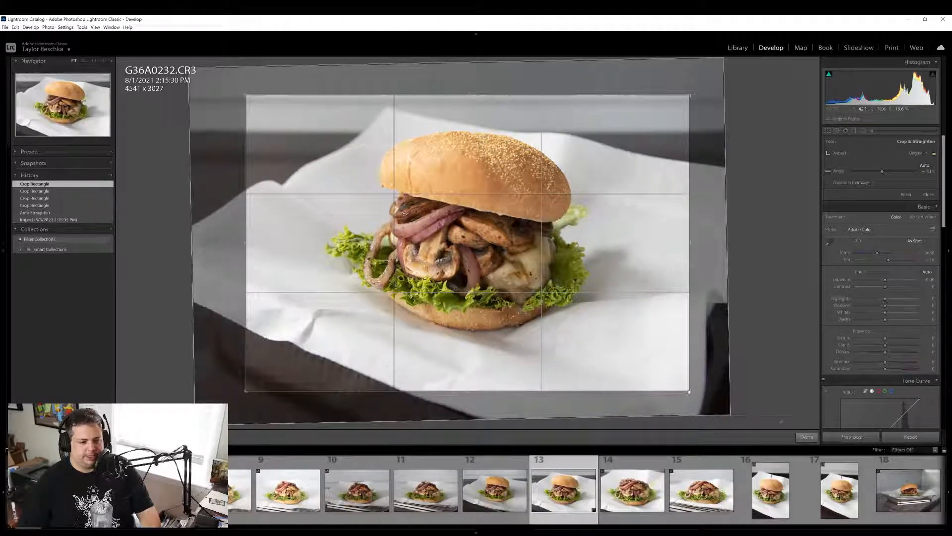
{"action": "left_click", "coordinate": [804, 437]}
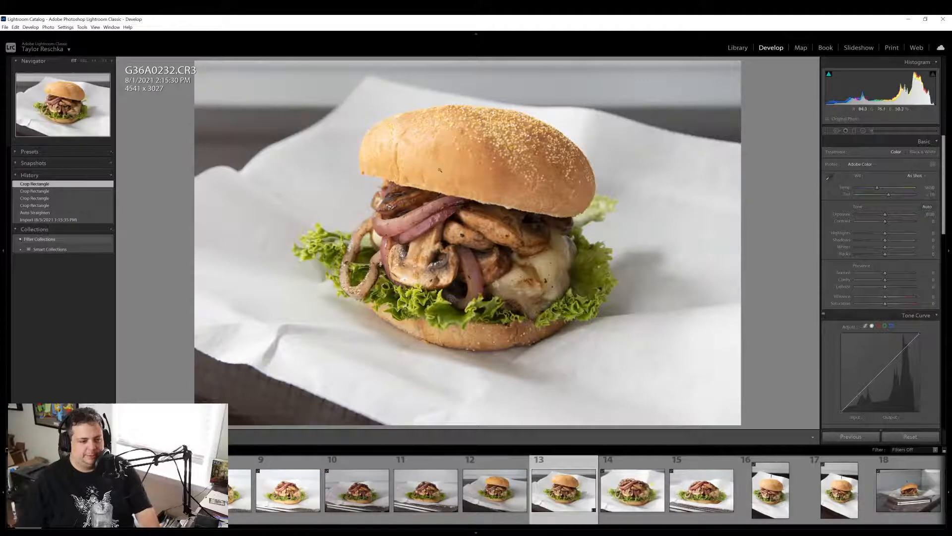
{"action": "left_click", "coordinate": [826, 130]}
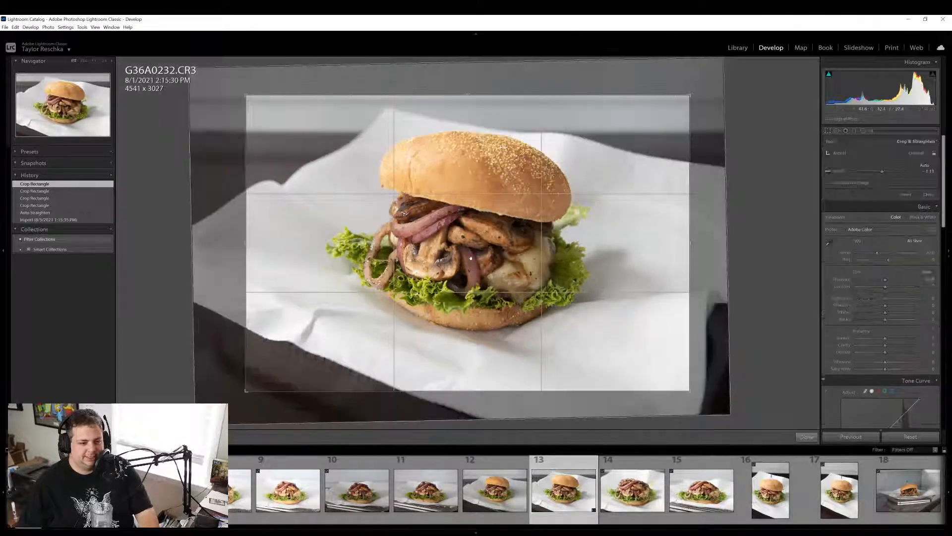
{"action": "left_click_drag", "start_coordinate": [474, 260], "coordinate": [471, 259]}
{"action": "left_click", "coordinate": [807, 436]}
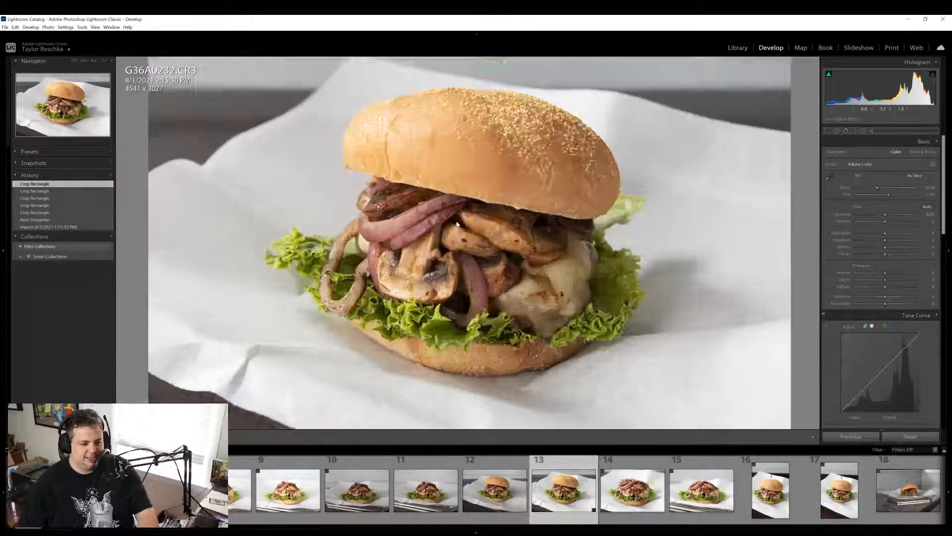
Set Vibrance to +17, Saturation to +3 and Shadows to +35, checking the burger's detail up close
{"action": "left_click", "coordinate": [457, 224]}
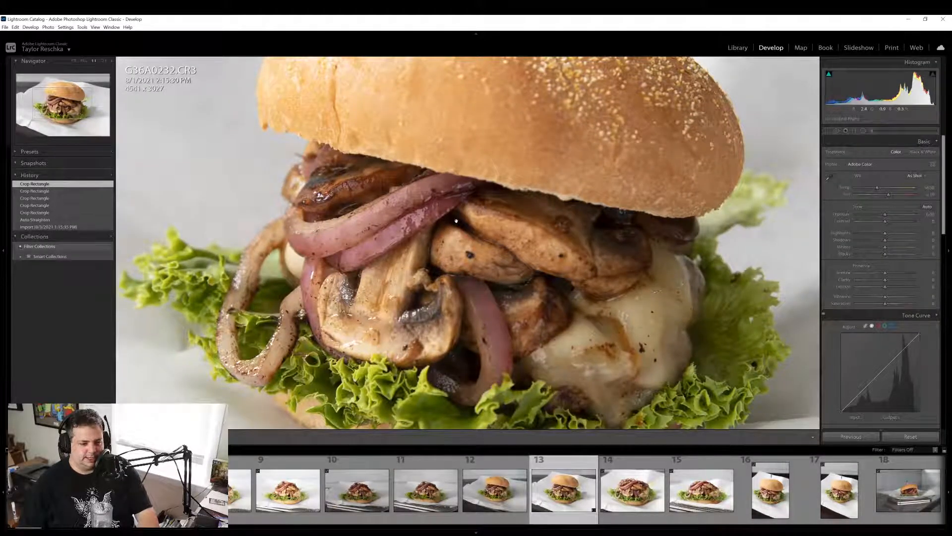
{"action": "left_click", "coordinate": [455, 221]}
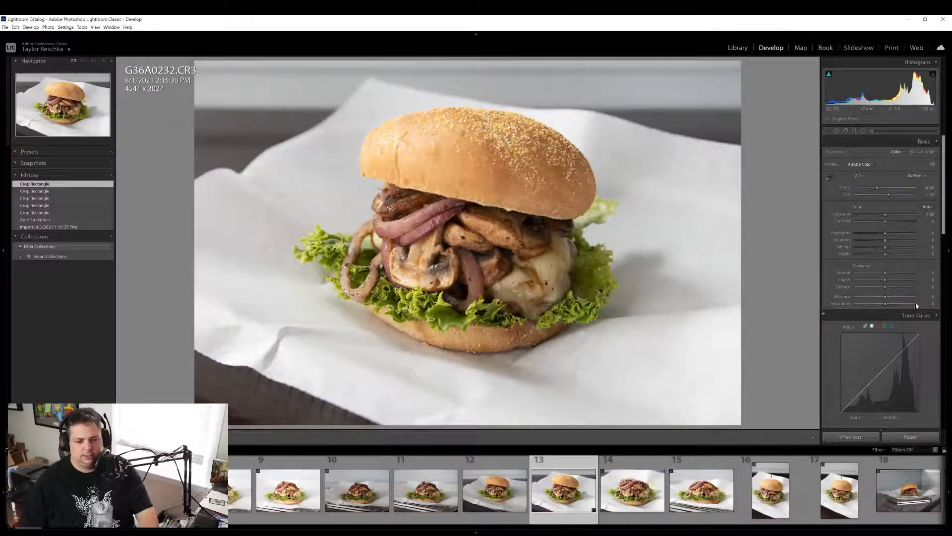
{"action": "left_click_drag", "start_coordinate": [888, 297], "coordinate": [887, 307]}
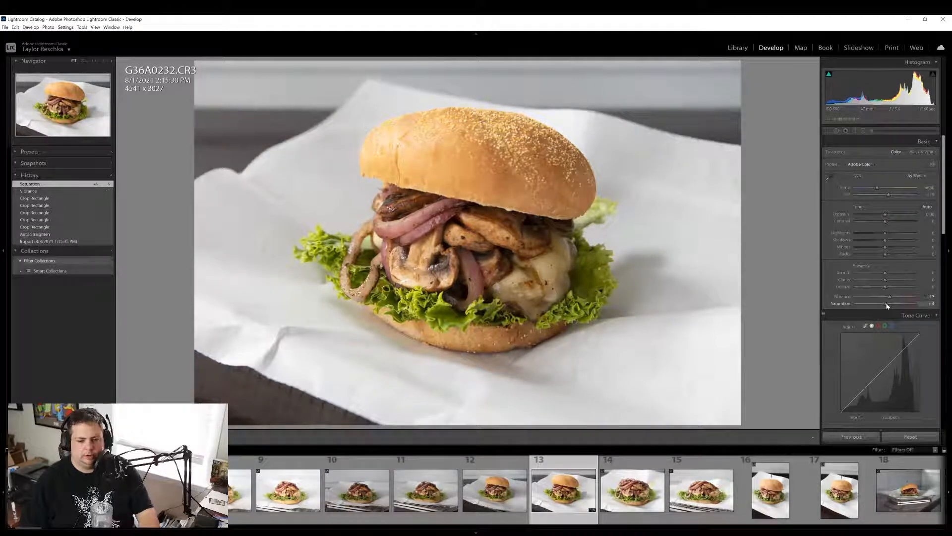
{"action": "left_click_drag", "start_coordinate": [887, 305], "coordinate": [887, 306]}
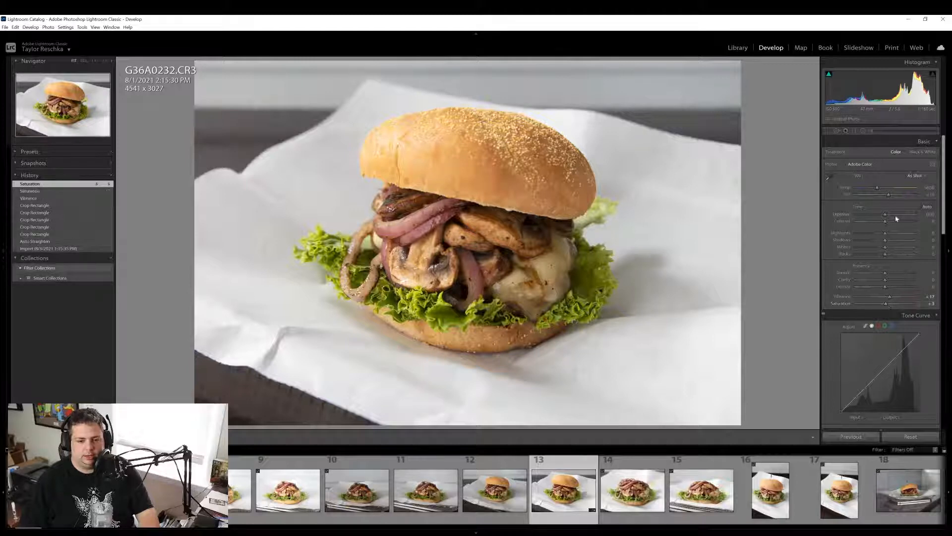
{"action": "left_click_drag", "start_coordinate": [885, 240], "coordinate": [899, 242]}
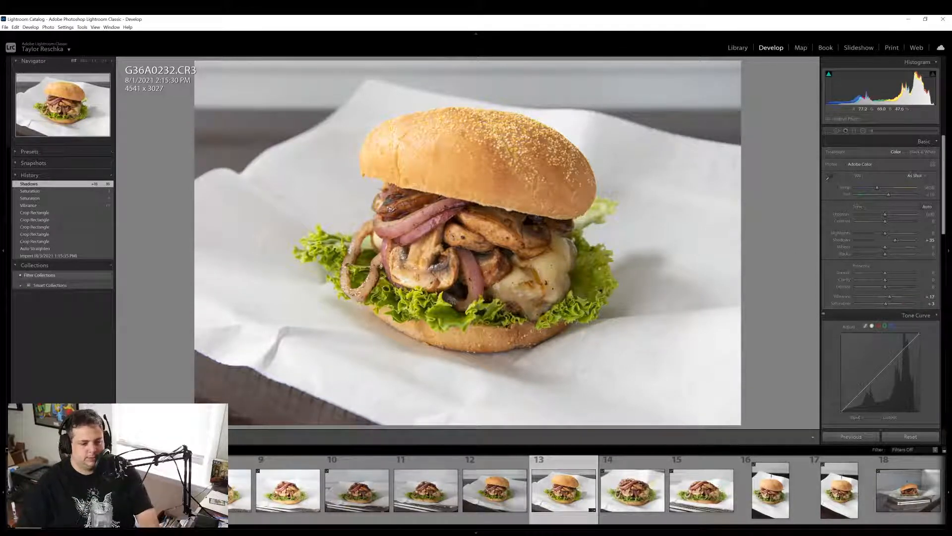
{"action": "left_click", "coordinate": [452, 234]}
{"action": "left_click", "coordinate": [480, 245]}
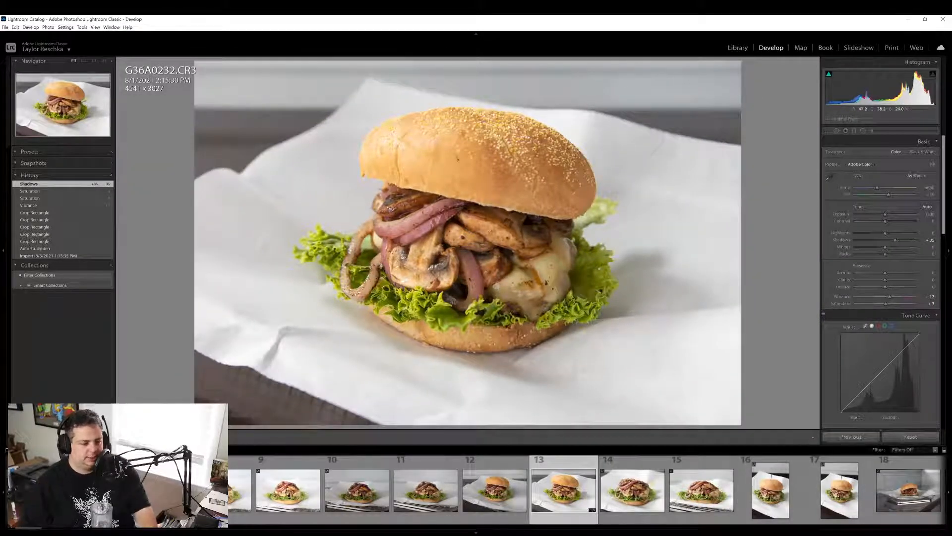
Enable the lens profile corrections and set the post-crop vignette amount to -22
{"action": "scroll", "coordinate": [883, 303], "scroll_direction": "down", "scroll_amount": 10}
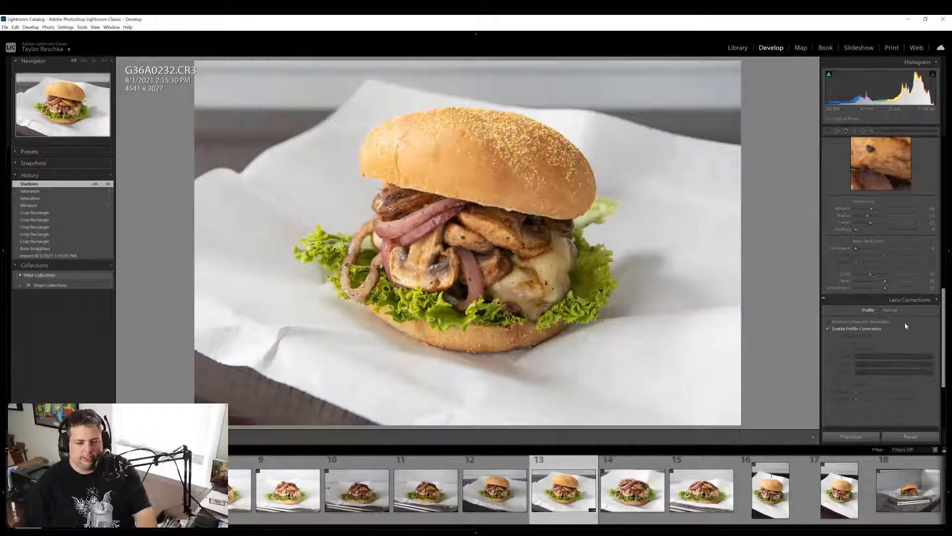
{"action": "scroll", "coordinate": [905, 326], "scroll_direction": "down", "scroll_amount": 3}
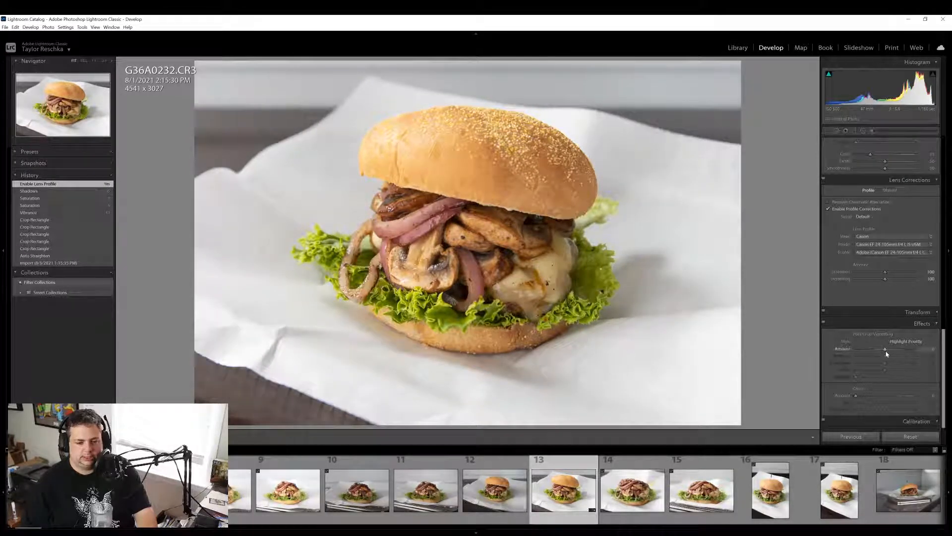
{"action": "left_click_drag", "start_coordinate": [887, 351], "coordinate": [881, 353]}
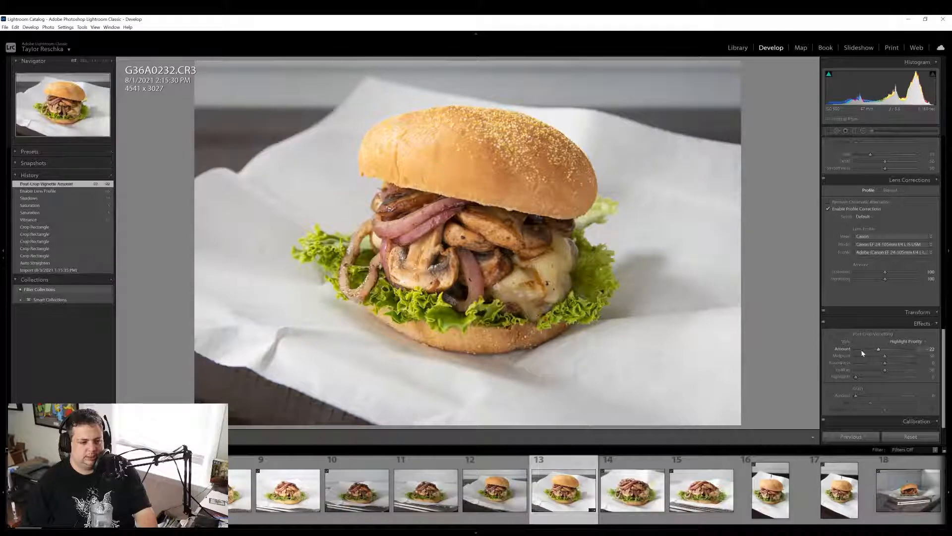
Compare the photo with and without the effects, leave the effects switched off and inspect the burger up close
{"action": "left_click", "coordinate": [824, 325]}
{"action": "left_click", "coordinate": [824, 325]}
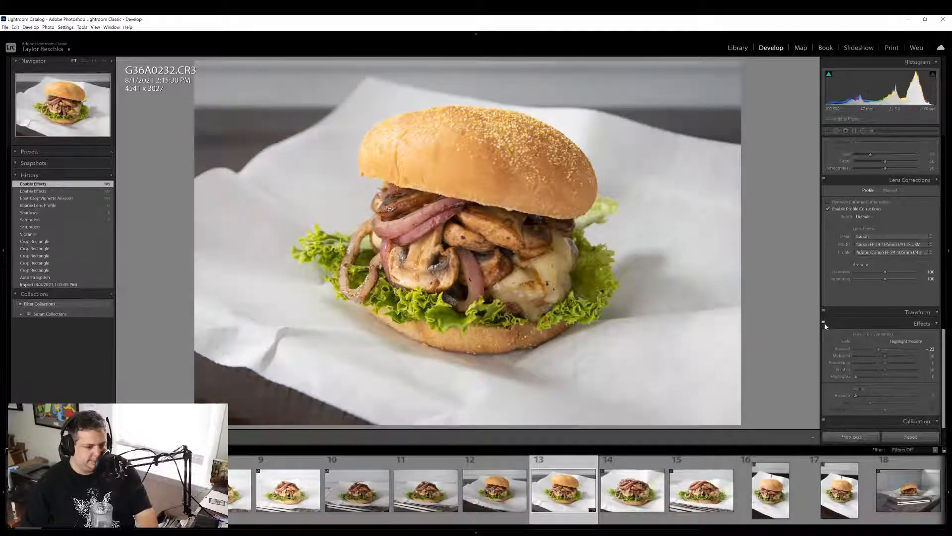
{"action": "left_click", "coordinate": [824, 325]}
{"action": "left_click", "coordinate": [382, 179]}
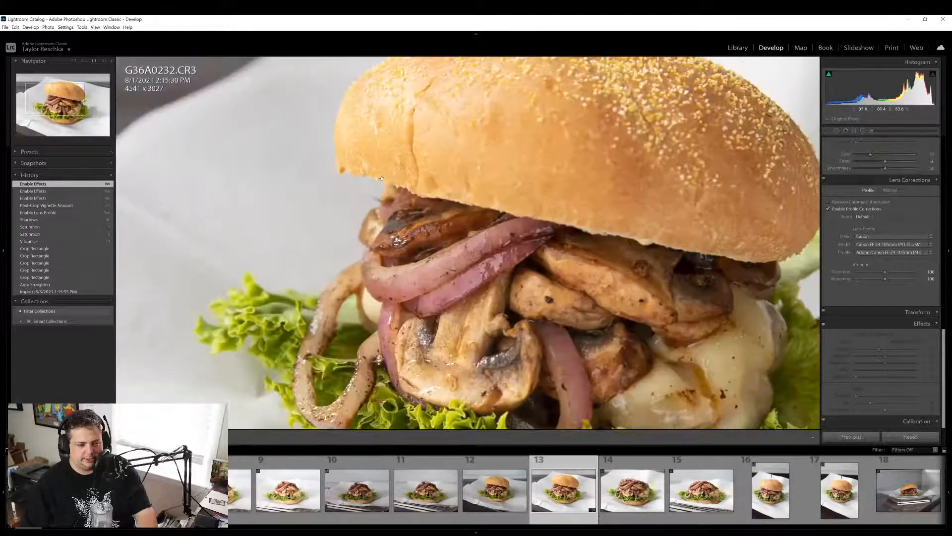
{"action": "left_click", "coordinate": [382, 179]}
Export the edited photo G36A0232.CR3 using the previous export settings
{"action": "right_click", "coordinate": [555, 502]}
{"action": "mouse_move", "coordinate": [576, 470]}
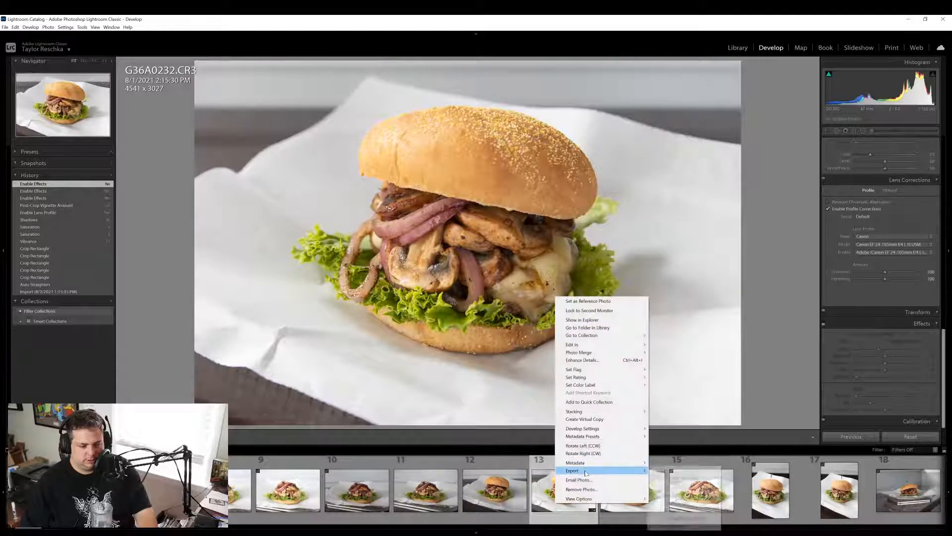
{"action": "left_click", "coordinate": [664, 498]}
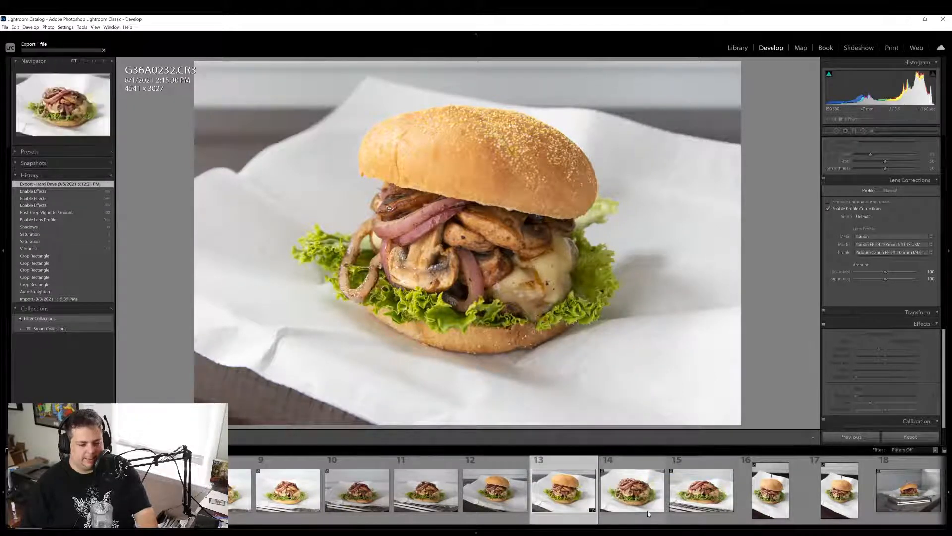
View photos G36A0233.CR3 and G36A0234.CR3, and examine the sharpness of the open burger in G36A0234.CR3
{"action": "left_click", "coordinate": [647, 510]}
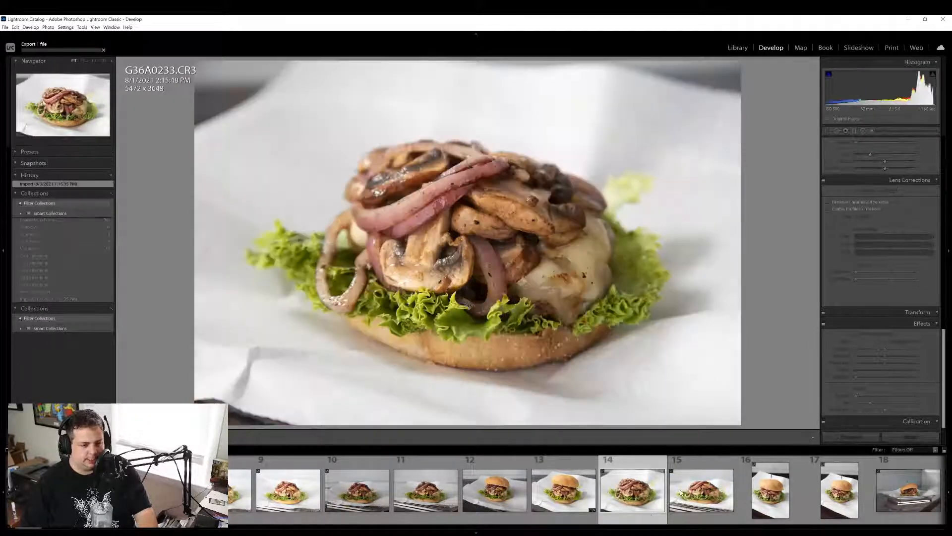
{"action": "left_click", "coordinate": [685, 496]}
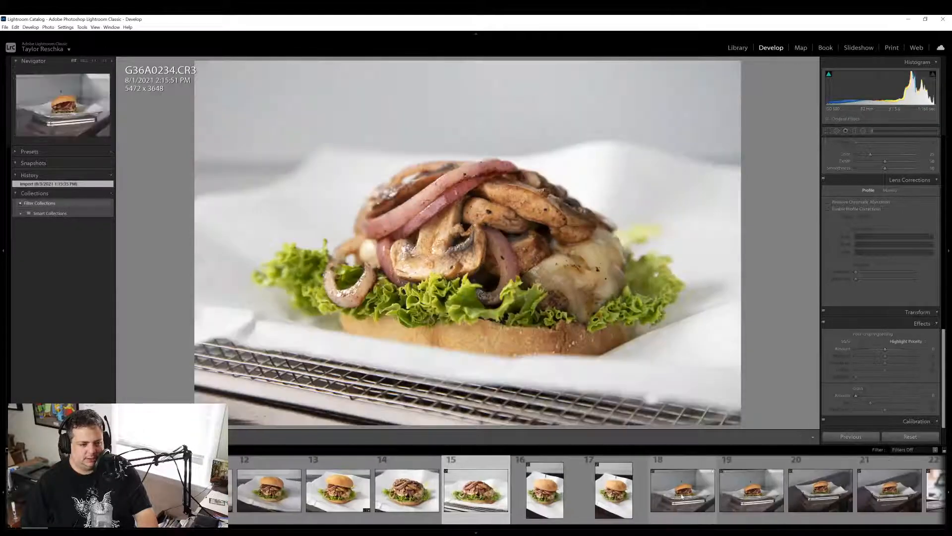
{"action": "left_click", "coordinate": [475, 156]}
{"action": "left_click_drag", "start_coordinate": [473, 342], "coordinate": [567, 203]}
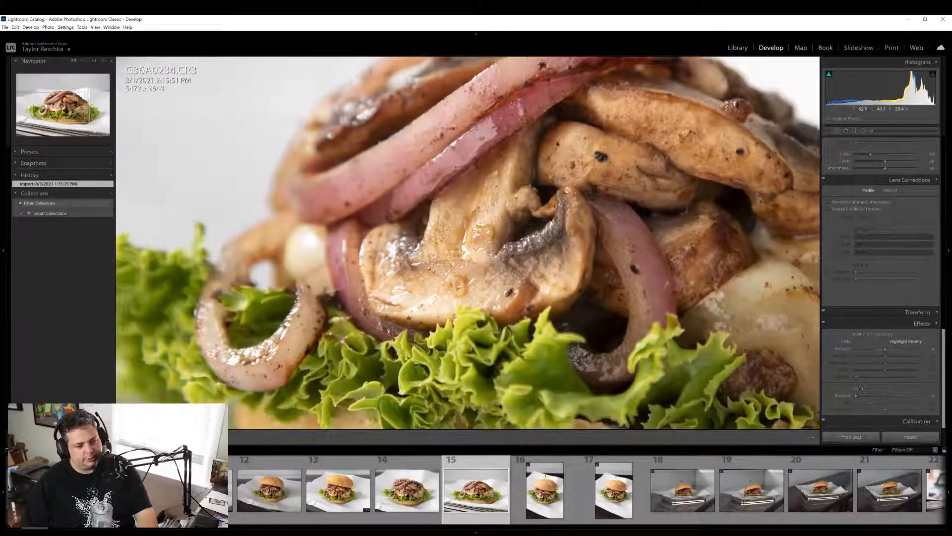
{"action": "left_click", "coordinate": [567, 203]}
Set Vibrance to +17 and Saturation to +2 for photo G36A0234.CR3
{"action": "scroll", "coordinate": [879, 346], "scroll_direction": "up", "scroll_amount": 2}
{"action": "scroll", "coordinate": [880, 346], "scroll_direction": "up", "scroll_amount": 5}
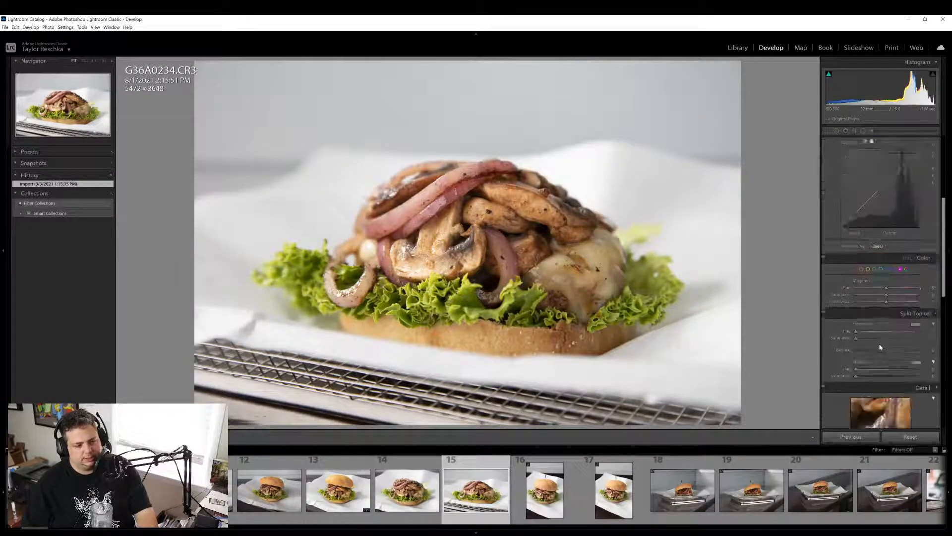
{"action": "scroll", "coordinate": [877, 356], "scroll_direction": "up", "scroll_amount": 3}
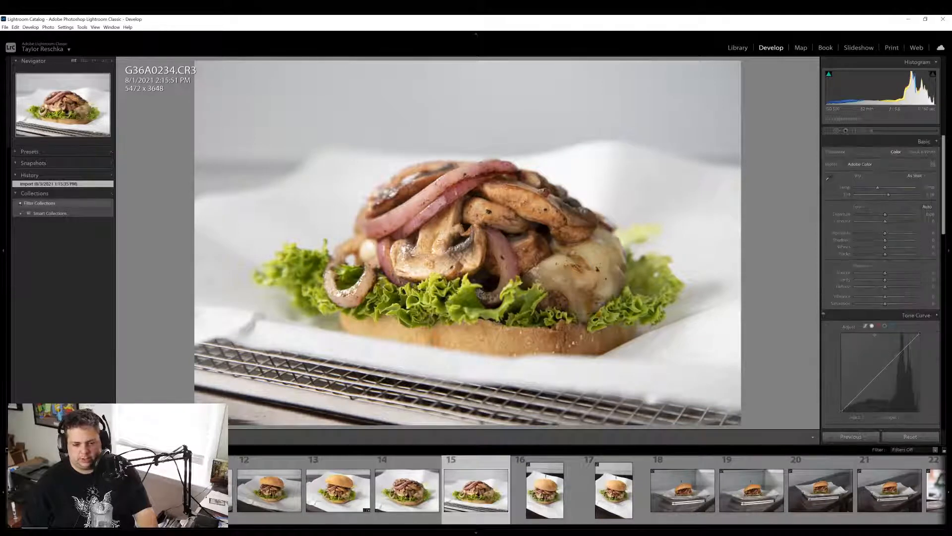
{"action": "mouse_move", "coordinate": [884, 297]}
{"action": "left_mouse_down"}
{"action": "mouse_move", "coordinate": [892, 296]}
{"action": "mouse_move", "coordinate": [886, 304]}
{"action": "left_mouse_up"}
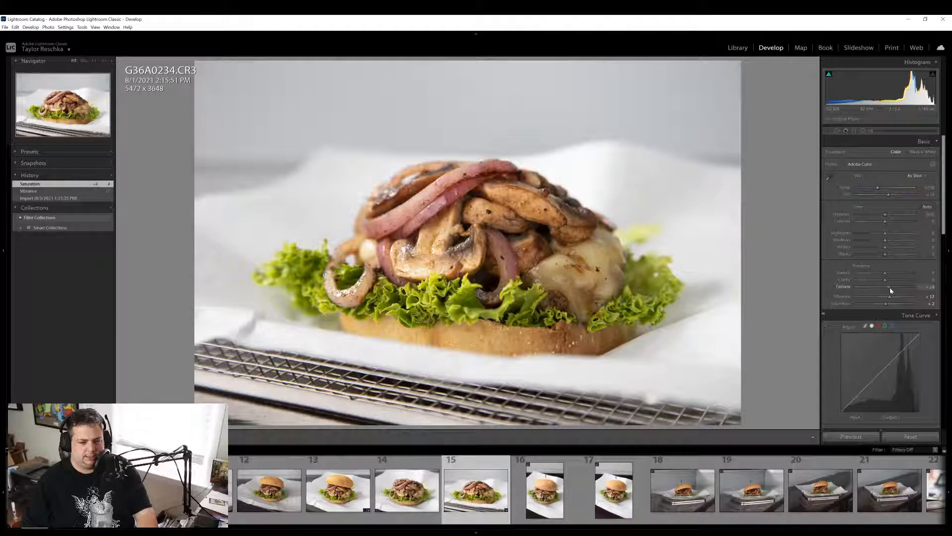
{"action": "left_click_drag", "start_coordinate": [890, 291], "coordinate": [887, 288]}
{"action": "double_click", "coordinate": [840, 288]}
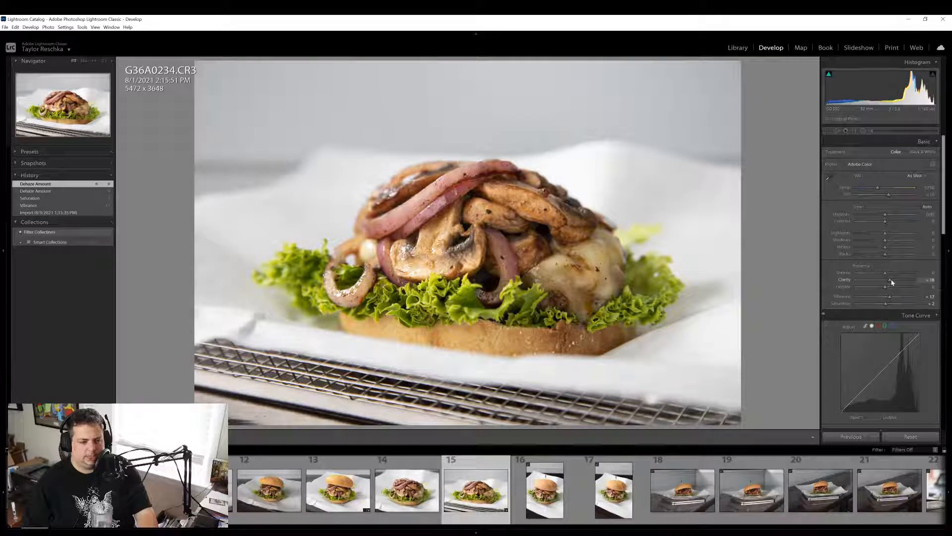
{"action": "left_click_drag", "start_coordinate": [892, 282], "coordinate": [889, 281]}
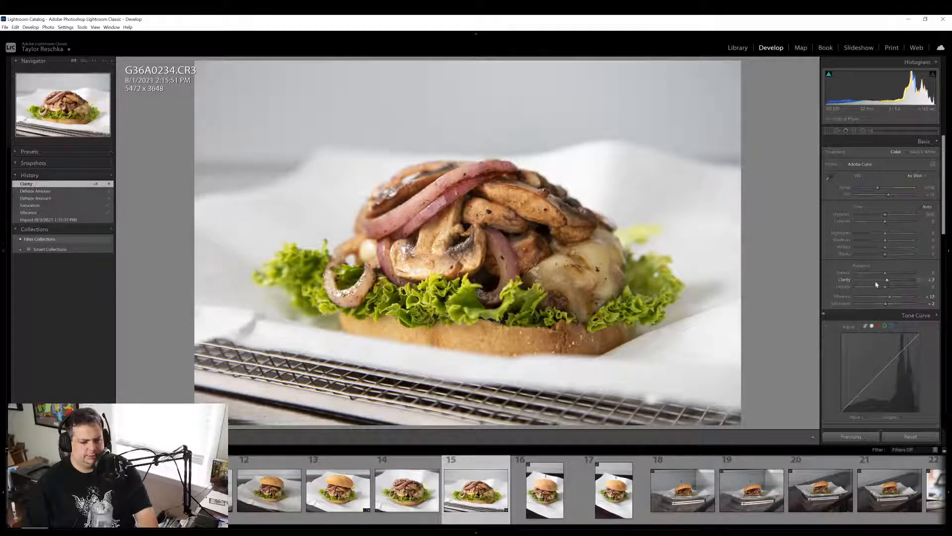
{"action": "double_click", "coordinate": [870, 283]}
Set Clarity to +12 and Shadows to +18 for the open burger photo
{"action": "left_click_drag", "start_coordinate": [885, 281], "coordinate": [891, 281]}
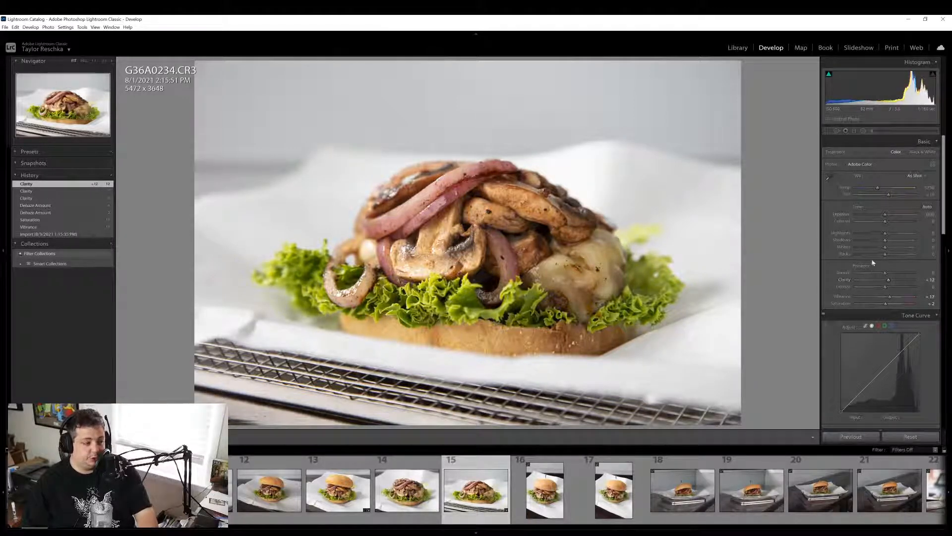
{"action": "left_click_drag", "start_coordinate": [885, 240], "coordinate": [891, 240]}
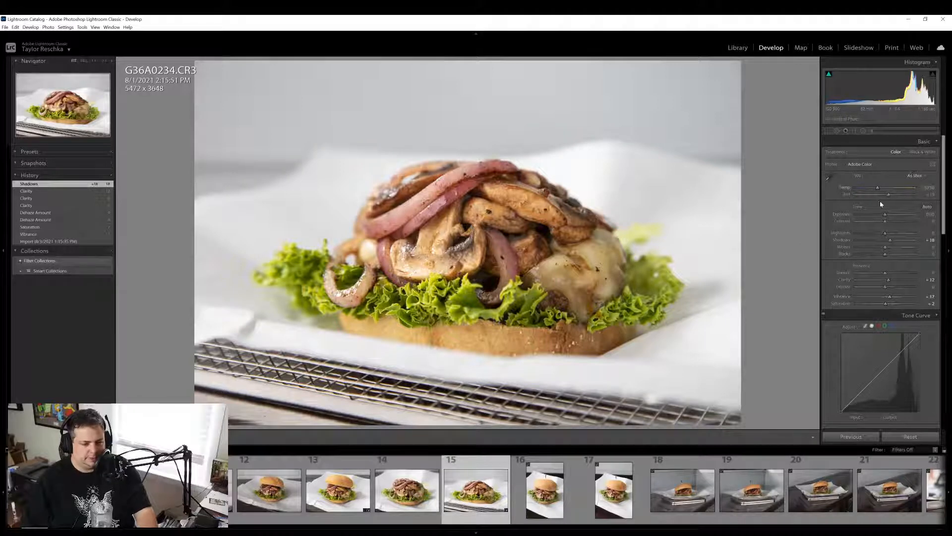
Try a warmer colour temperature on the open burger photo, reset it, and crop the photo slightly to 5350 x 3567
{"action": "left_click_drag", "start_coordinate": [878, 188], "coordinate": [882, 188]}
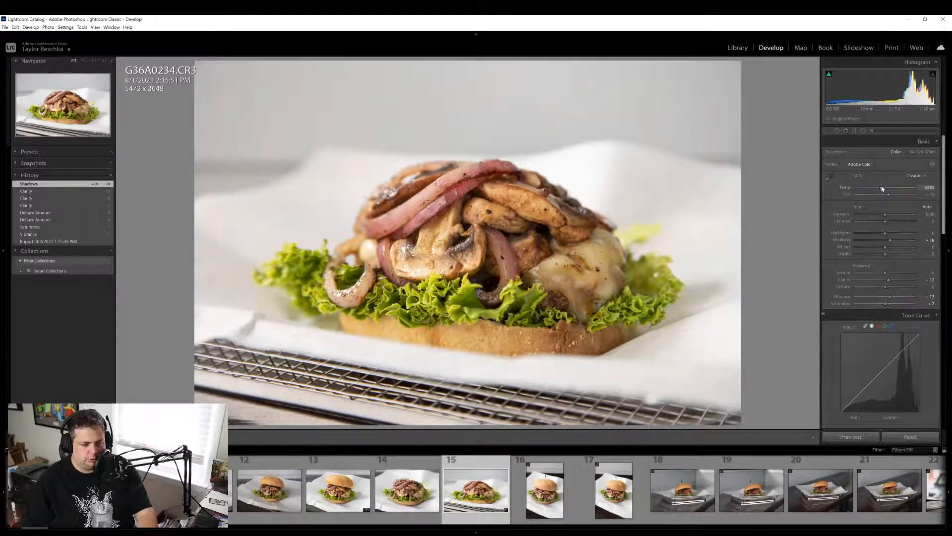
{"action": "double_click", "coordinate": [845, 189]}
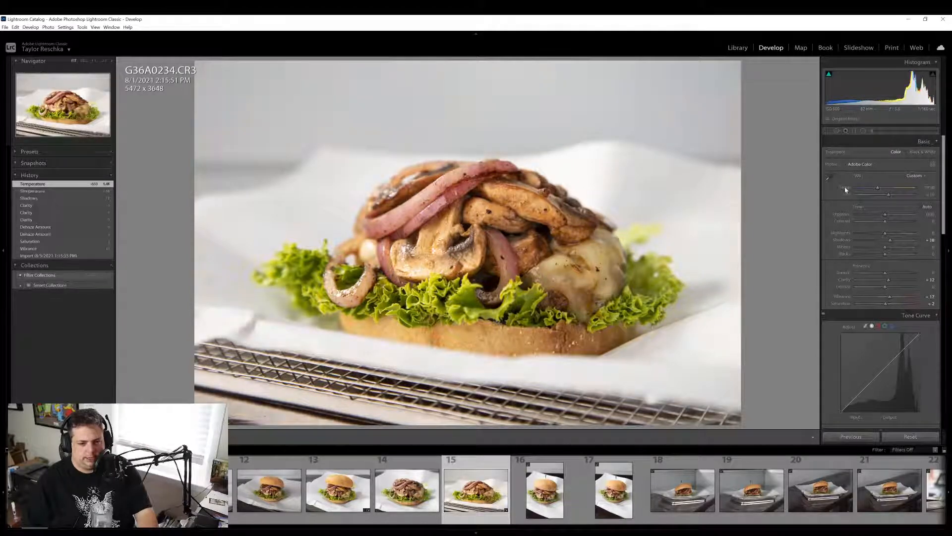
{"action": "left_click", "coordinate": [829, 131]}
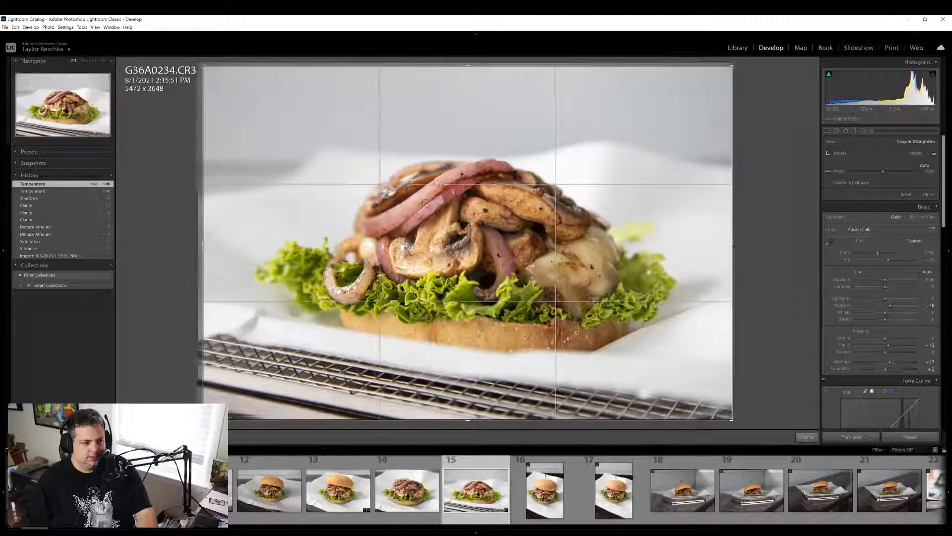
{"action": "key", "text": "Return"}
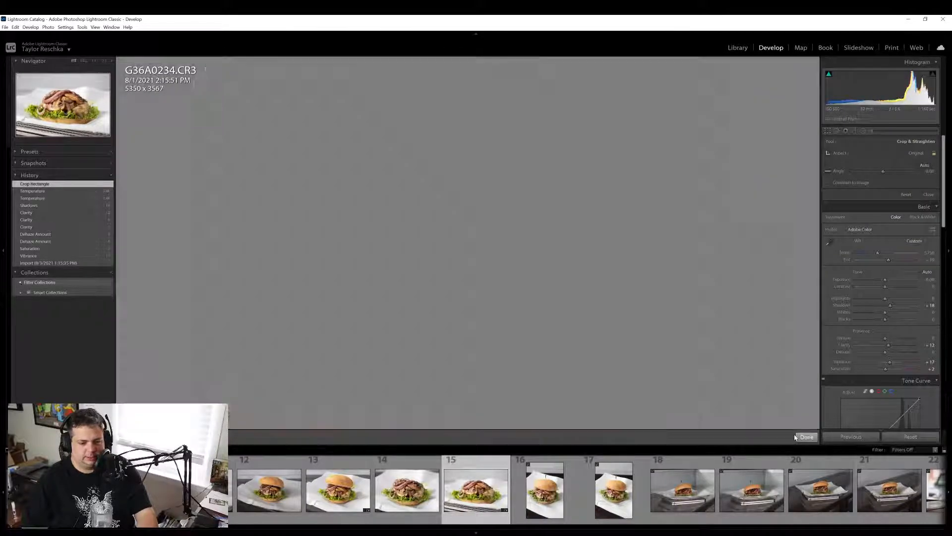
Enable lens profile corrections for the open burger photo and set the post-crop vignette amount to -9
{"action": "scroll", "coordinate": [889, 267], "scroll_direction": "down", "scroll_amount": 10}
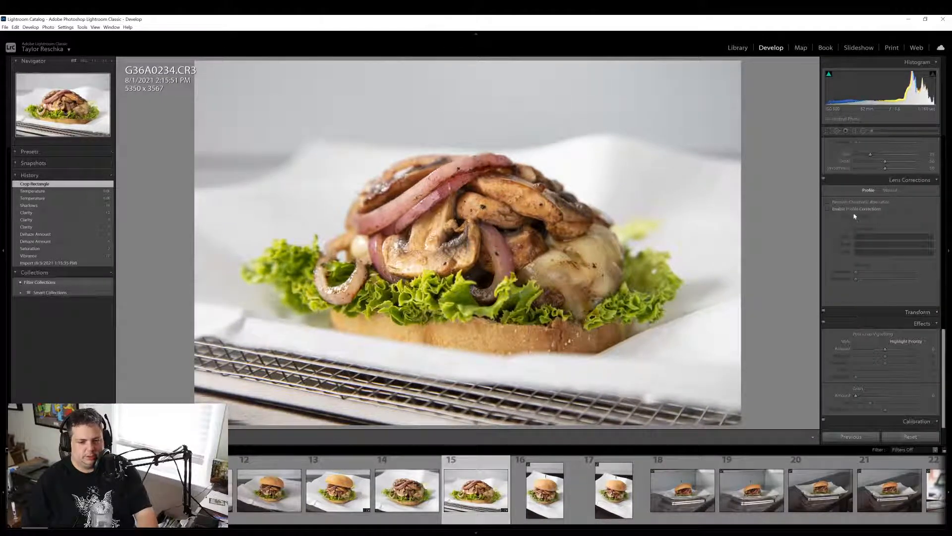
{"action": "left_click", "coordinate": [853, 211]}
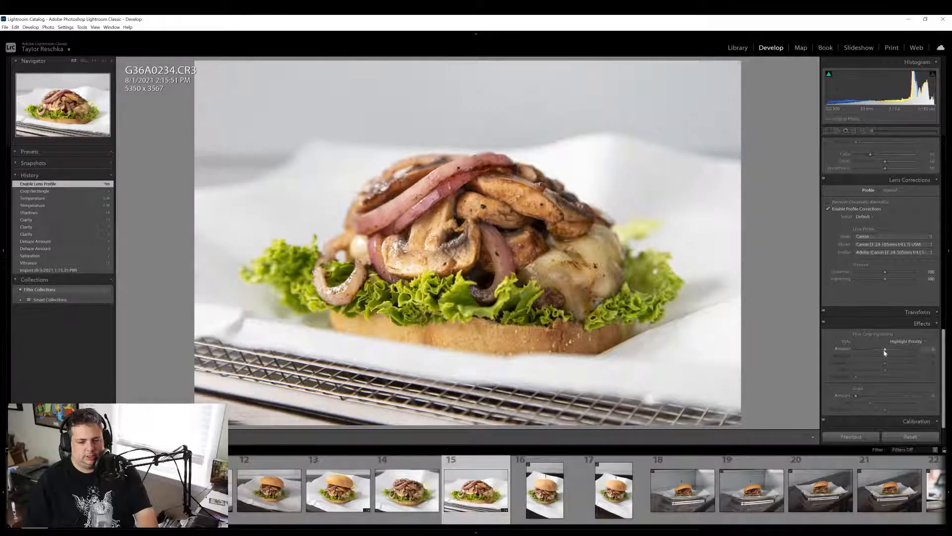
{"action": "left_click_drag", "start_coordinate": [885, 351], "coordinate": [878, 352]}
{"action": "left_click", "coordinate": [883, 350]}
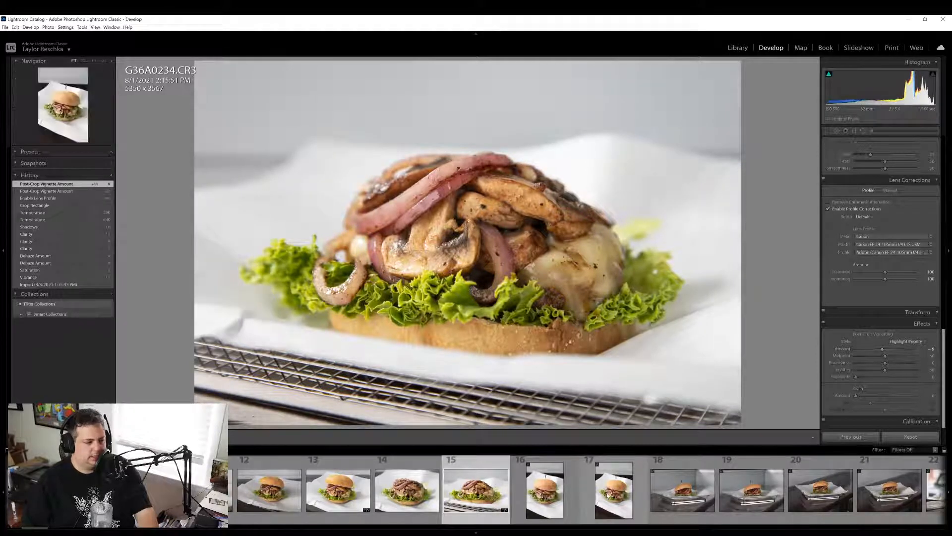
Export photo G36A0234.CR3 using the previous export settings
{"action": "right_click", "coordinate": [487, 503]}
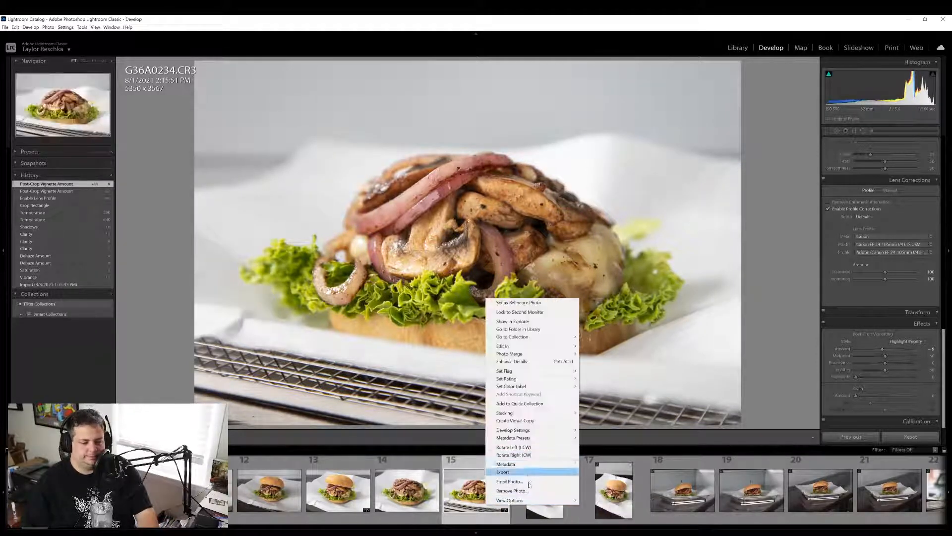
{"action": "mouse_move", "coordinate": [531, 471]}
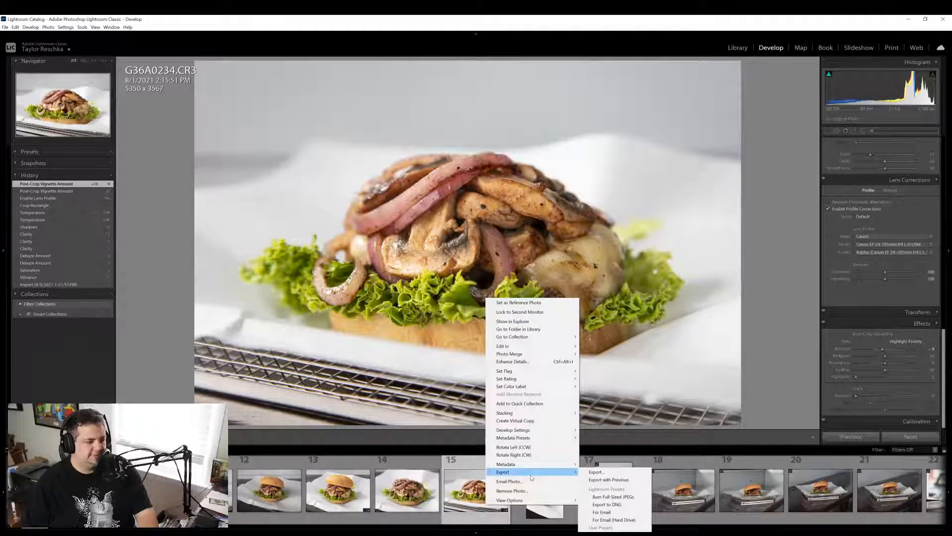
{"action": "left_click", "coordinate": [628, 479]}
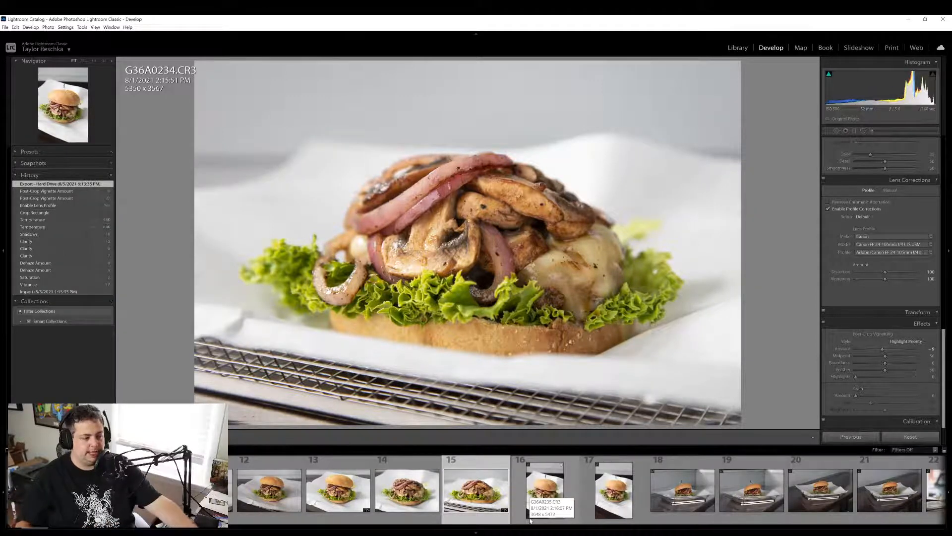
View photo G36A0236.CR3 and examine the sharpness of the burger's mushrooms, onions and cheese up close
{"action": "left_click", "coordinate": [606, 478]}
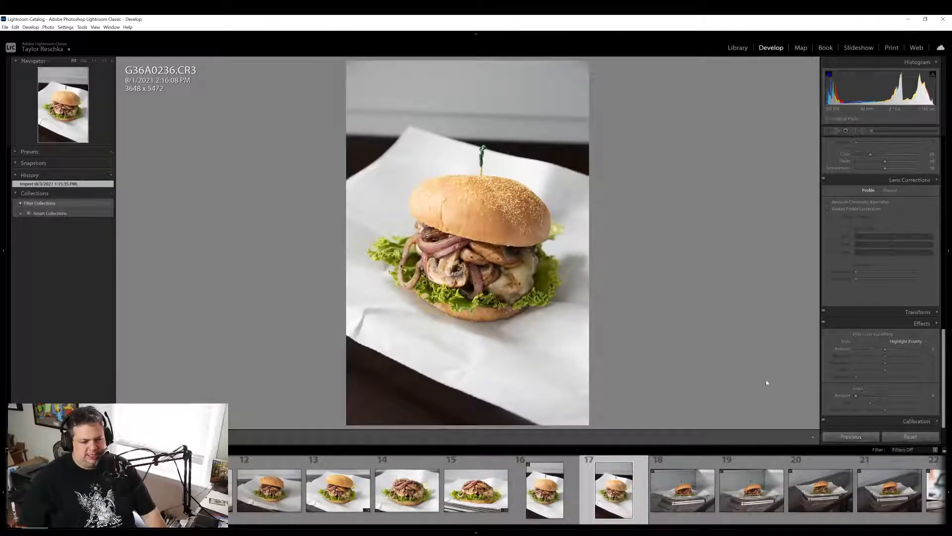
{"action": "left_click", "coordinate": [562, 271]}
{"action": "left_click", "coordinate": [561, 271]}
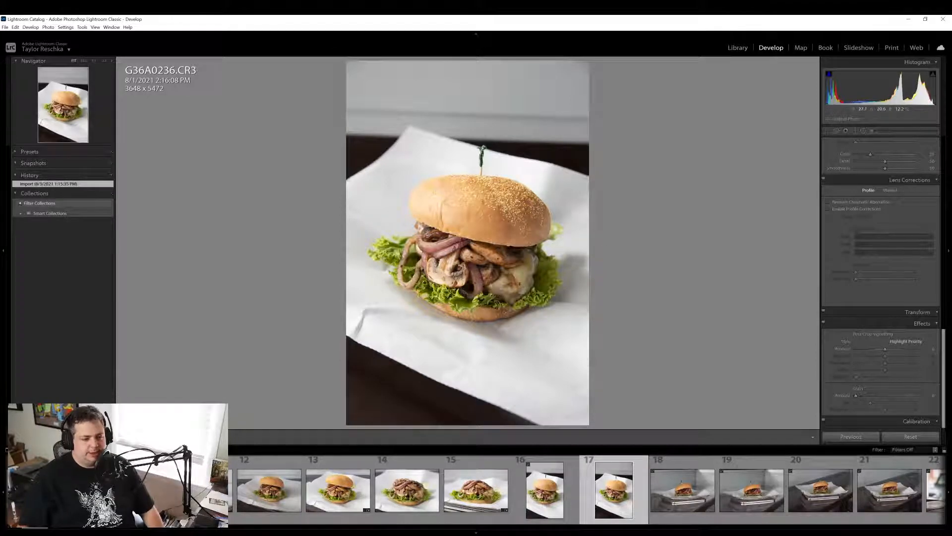
{"action": "left_click", "coordinate": [460, 244]}
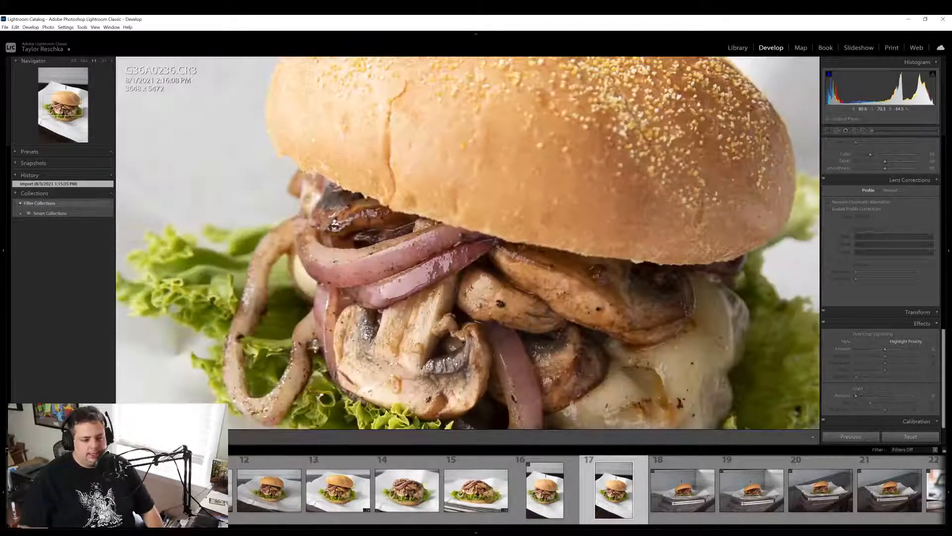
{"action": "left_click_drag", "start_coordinate": [487, 278], "coordinate": [498, 223]}
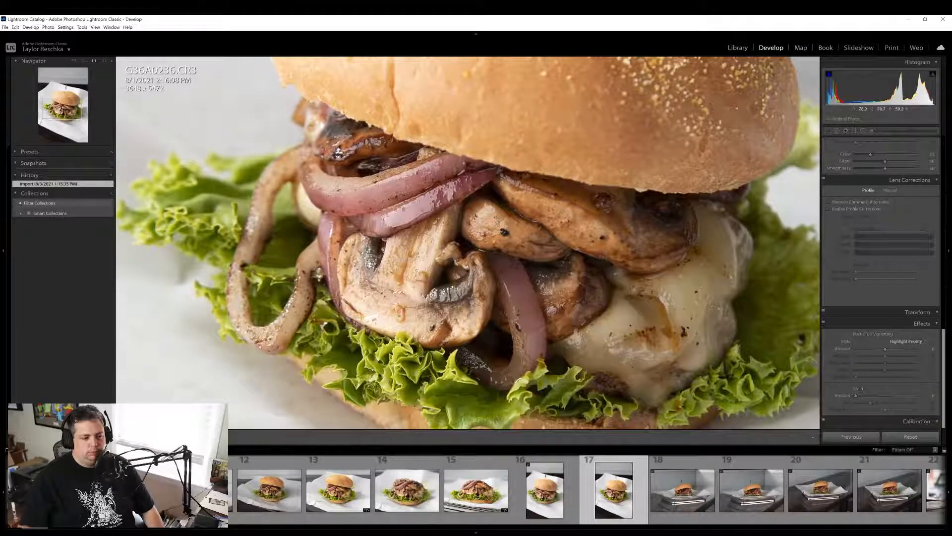
{"action": "left_click", "coordinate": [616, 182]}
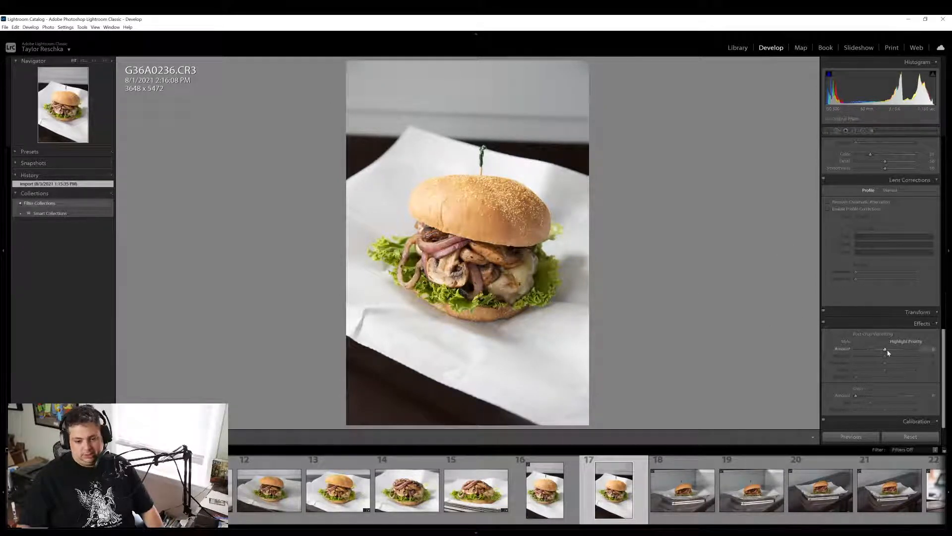
Try raising Dehaze, Clarity and Shadows on photo G36A0236.CR3, resetting each adjustment to its default
{"action": "scroll", "coordinate": [888, 353], "scroll_direction": "up", "scroll_amount": 10}
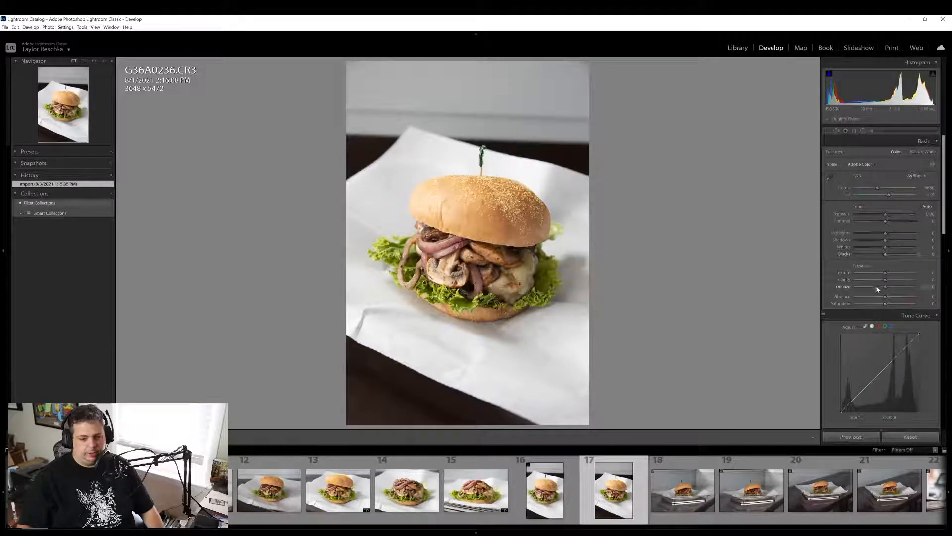
{"action": "left_click_drag", "start_coordinate": [877, 289], "coordinate": [888, 290]}
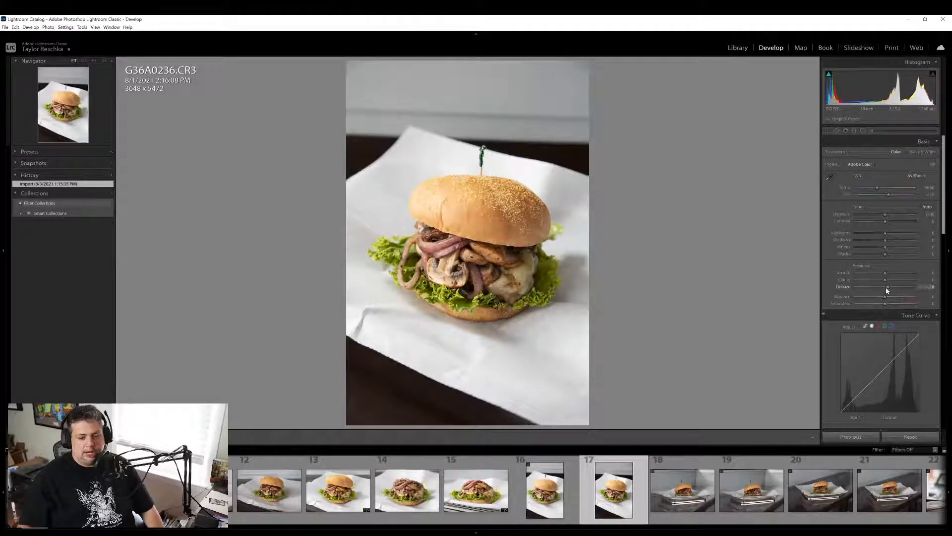
{"action": "double_click", "coordinate": [843, 286]}
{"action": "left_click_drag", "start_coordinate": [885, 280], "coordinate": [886, 281]}
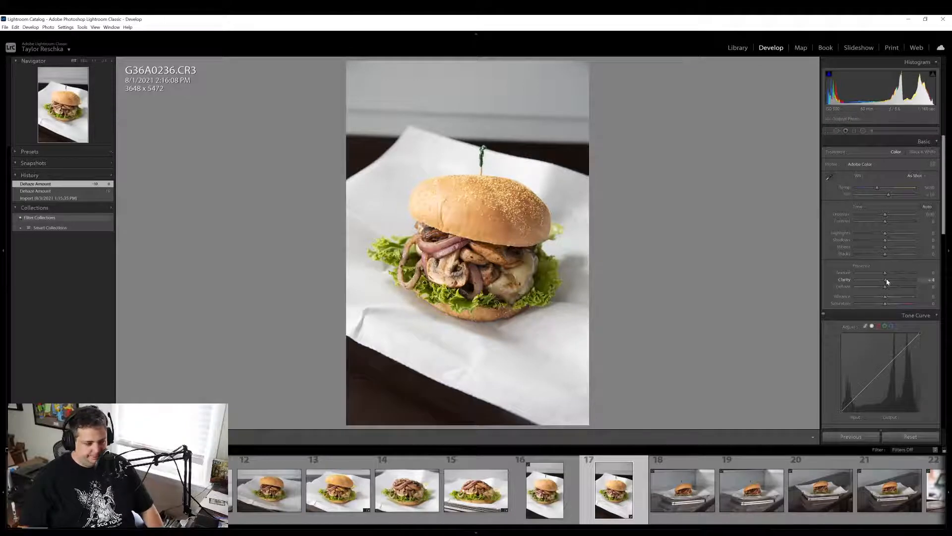
{"action": "left_click_drag", "start_coordinate": [887, 281], "coordinate": [887, 282]}
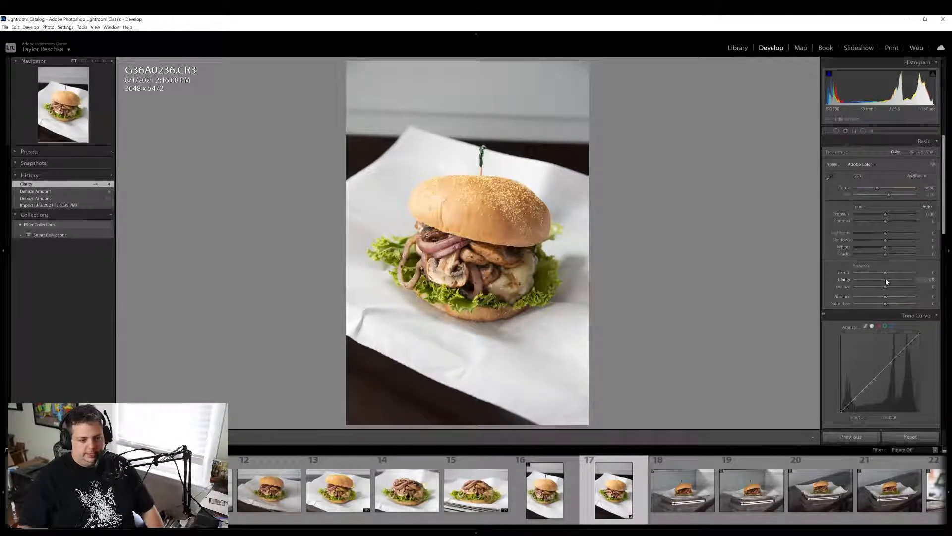
{"action": "double_click", "coordinate": [886, 280]}
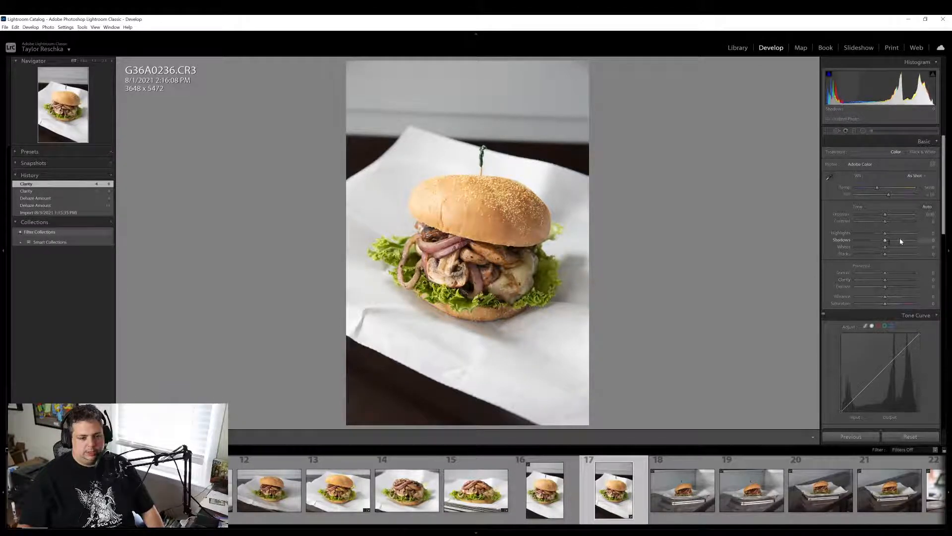
{"action": "left_click_drag", "start_coordinate": [886, 240], "coordinate": [896, 243]}
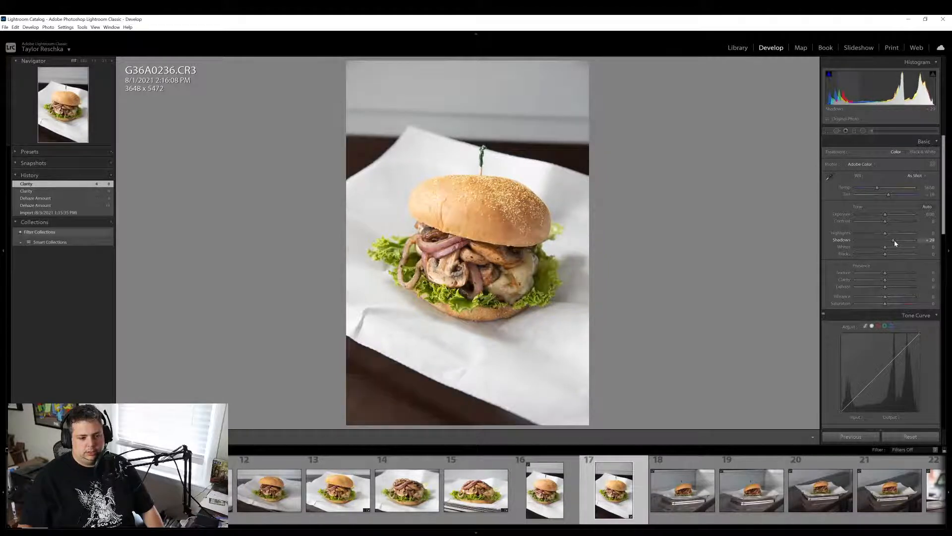
{"action": "double_click", "coordinate": [841, 240]}
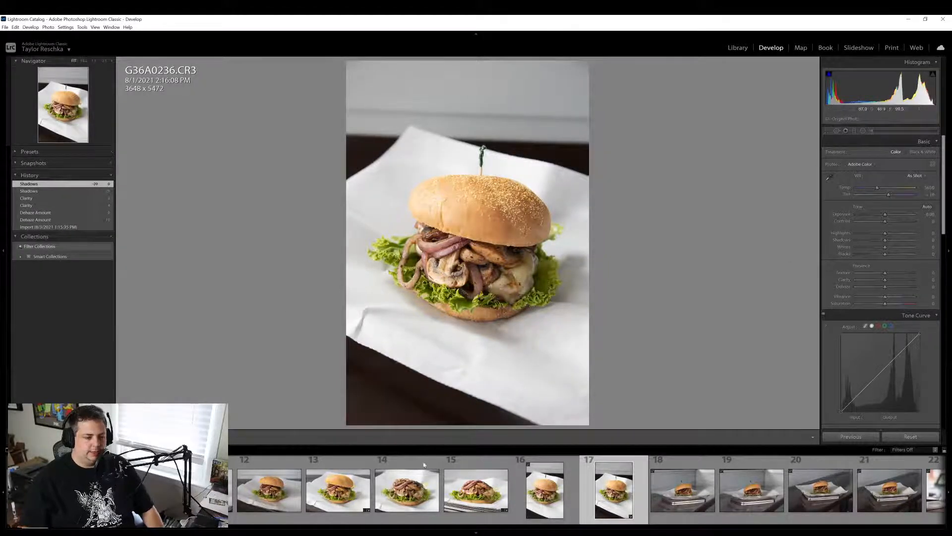
Add a graduated filter to photo G36A0236.CR3, running sideways from the burger's centre to just beyond its left edge
{"action": "left_click", "coordinate": [854, 131]}
{"action": "left_click_drag", "start_coordinate": [498, 251], "coordinate": [363, 251]}
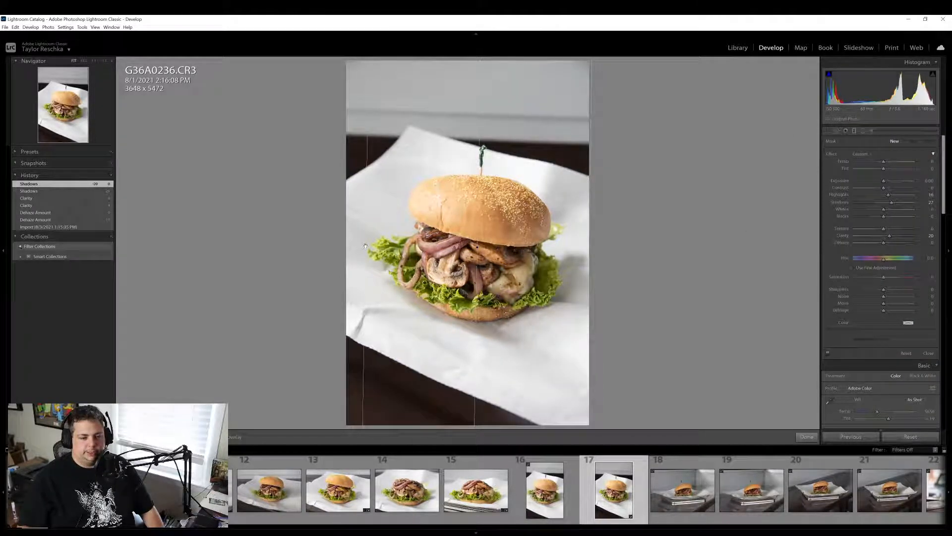
{"action": "left_click", "coordinate": [807, 437]}
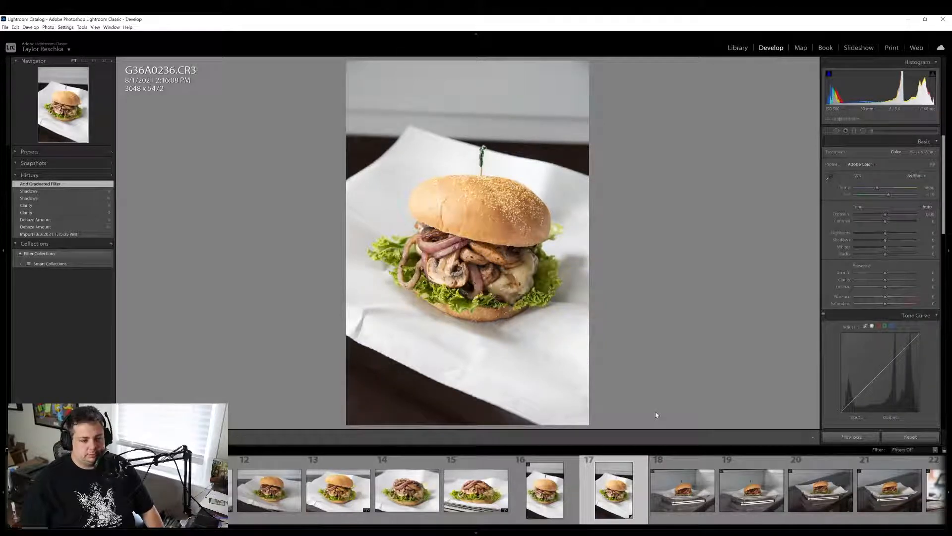
Set Vibrance to +19, Saturation to +2 and Clarity to +11 for photo G36A0236.CR3, keeping Highlights and Dehaze at their defaults
{"action": "left_click_drag", "start_coordinate": [882, 232], "coordinate": [885, 243]}
{"action": "double_click", "coordinate": [846, 233]}
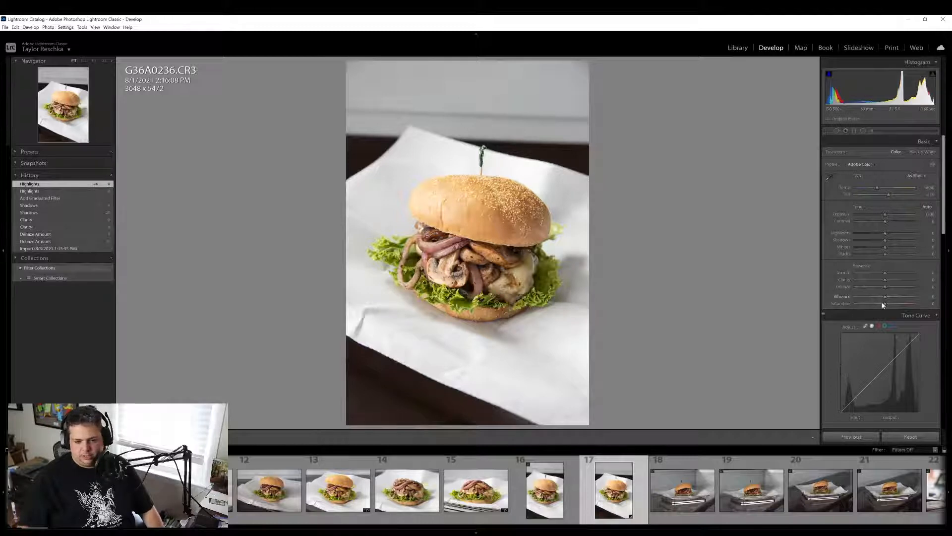
{"action": "left_click_drag", "start_coordinate": [883, 303], "coordinate": [888, 282]}
{"action": "double_click", "coordinate": [843, 286]}
{"action": "left_click", "coordinate": [546, 266]}
{"action": "left_click", "coordinate": [546, 266]}
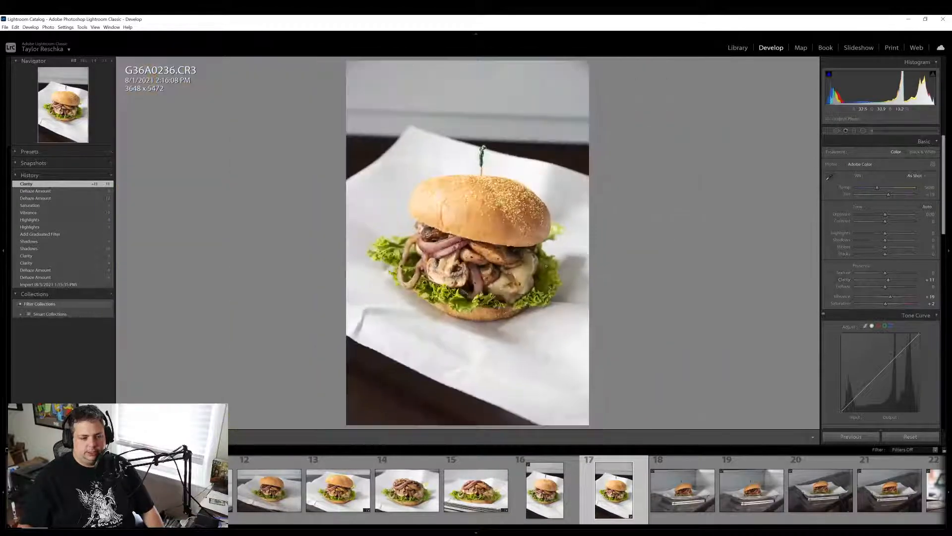
Crop the upright burger photo slightly tighter to 3480 x 5220 and apply the crop
{"action": "left_click", "coordinate": [828, 131]}
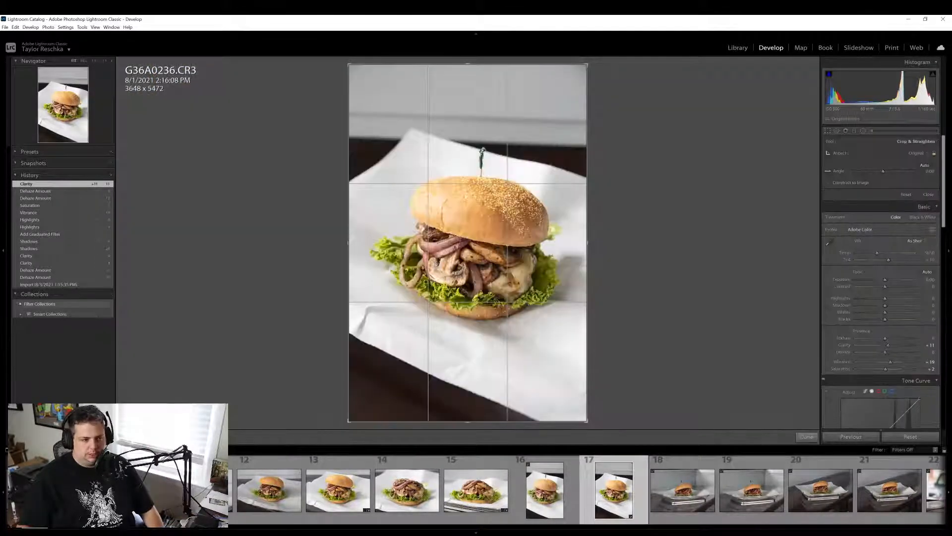
{"action": "left_click_drag", "start_coordinate": [351, 69], "coordinate": [355, 73]}
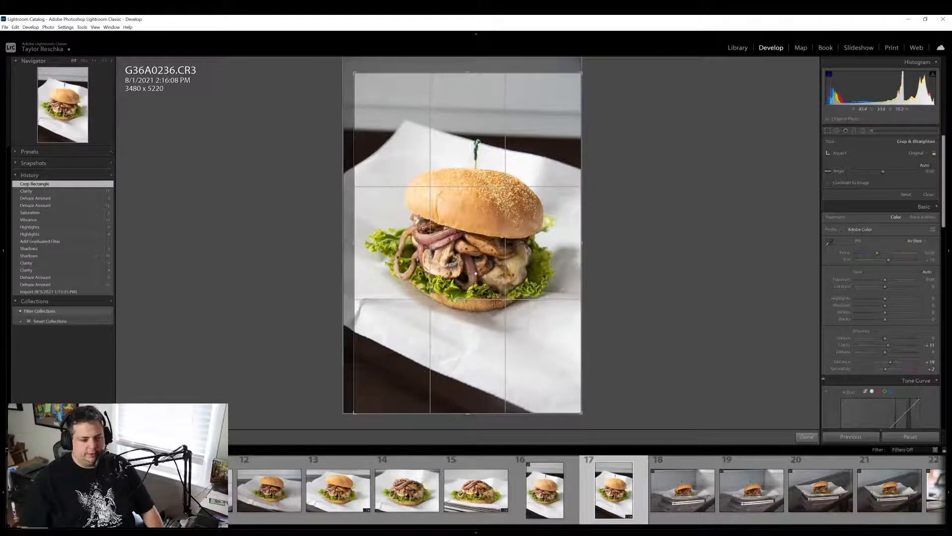
{"action": "left_click", "coordinate": [811, 439]}
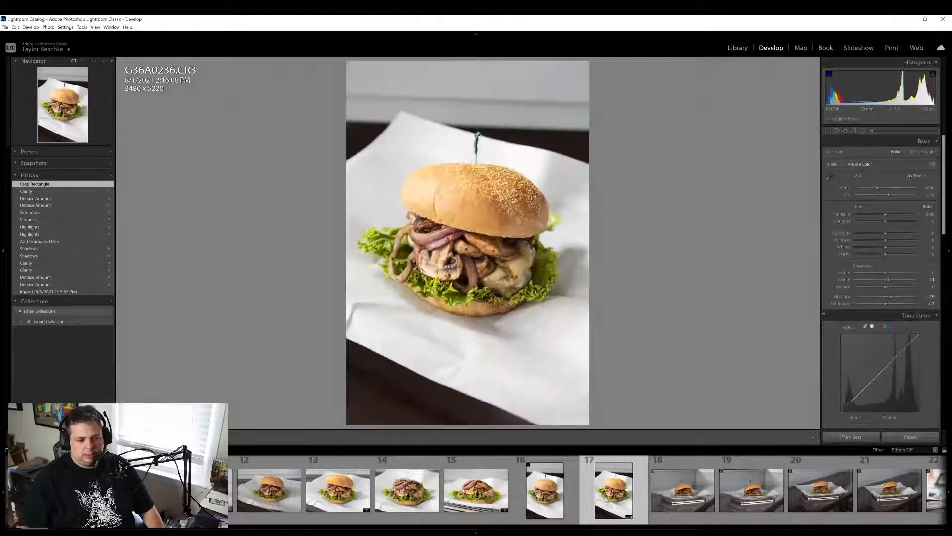
Export photo G36A0236.CR3 using the previous export settings
{"action": "right_click", "coordinate": [605, 499]}
{"action": "mouse_move", "coordinate": [653, 469]}
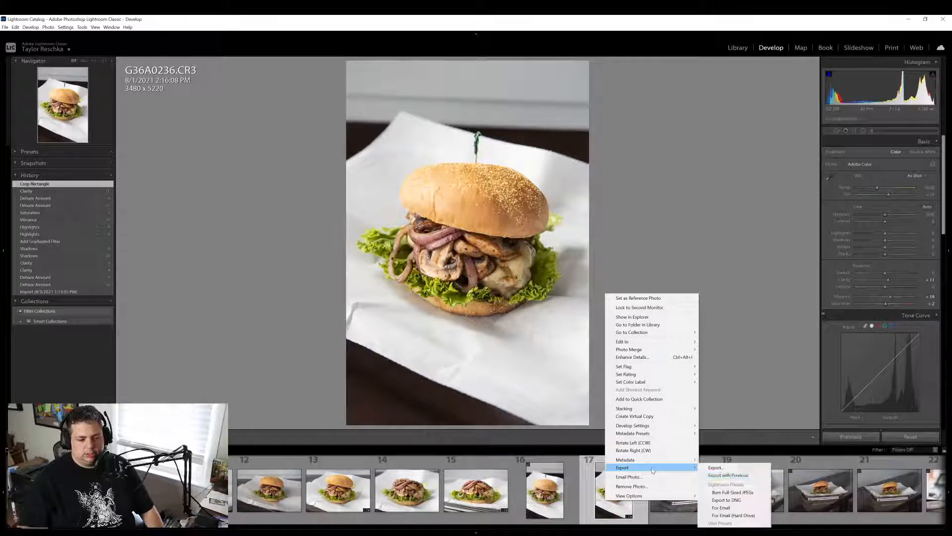
{"action": "left_click", "coordinate": [733, 515]}
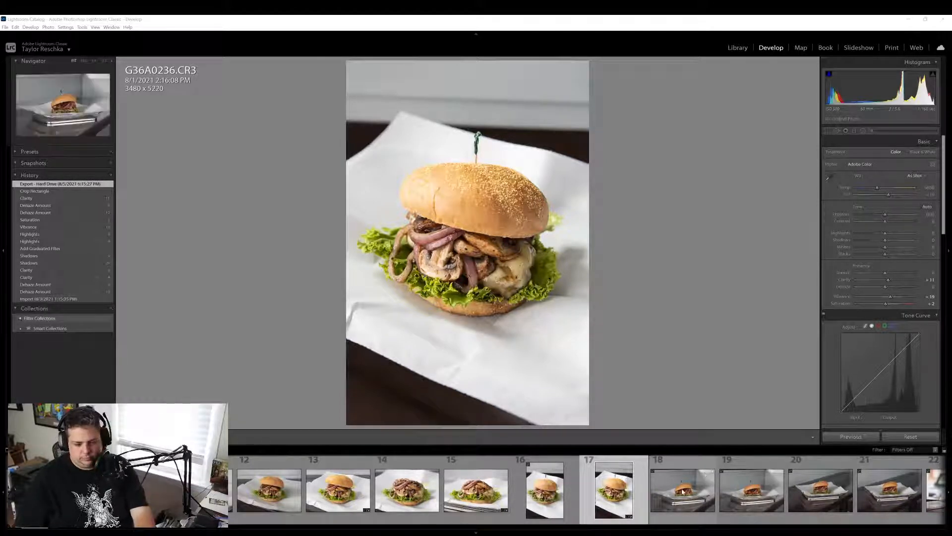
Review the basket burger photos G36A0237.CR3 to G36A0240.CR3 as candidates for editing, checking the last one's sharpness close up
{"action": "scroll", "coordinate": [683, 491], "scroll_direction": "down", "scroll_amount": 4}
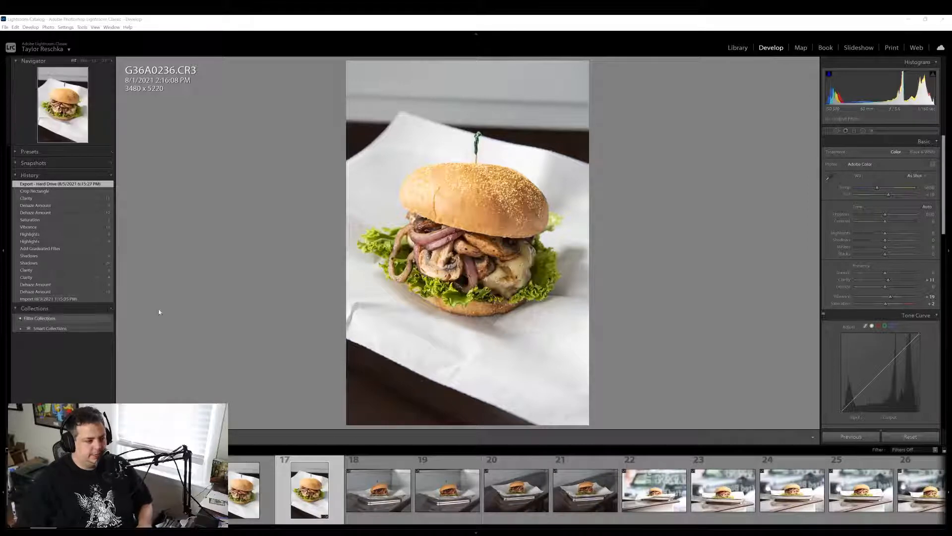
{"action": "left_click", "coordinate": [397, 502]}
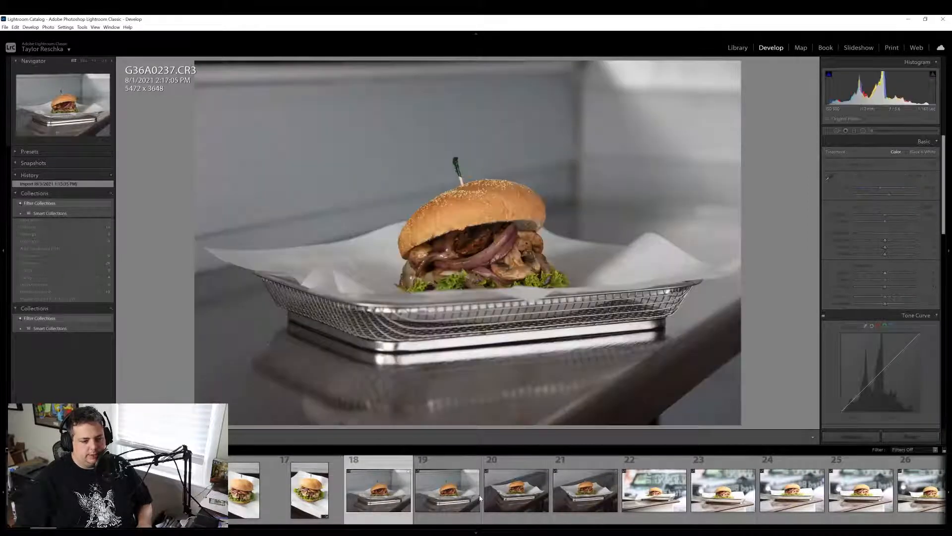
{"action": "left_click", "coordinate": [446, 496]}
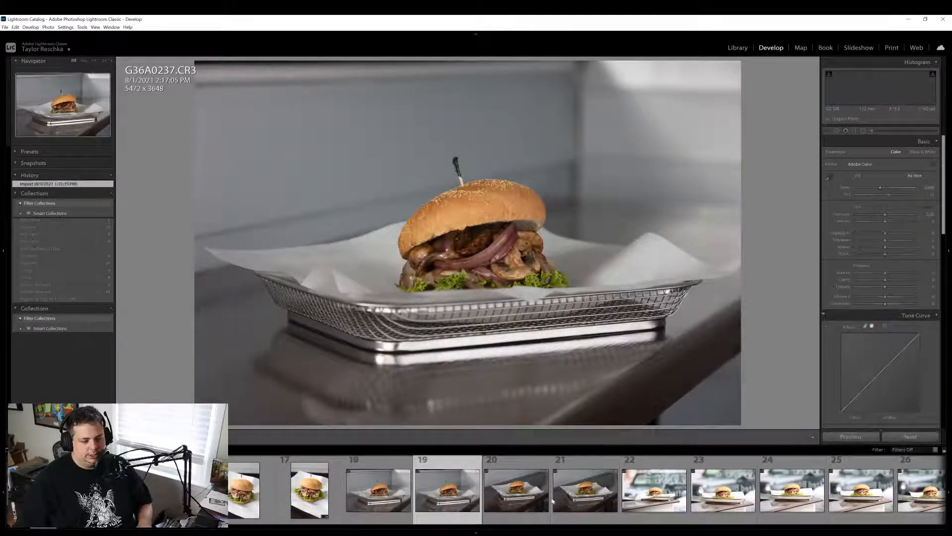
{"action": "left_click", "coordinate": [528, 503]}
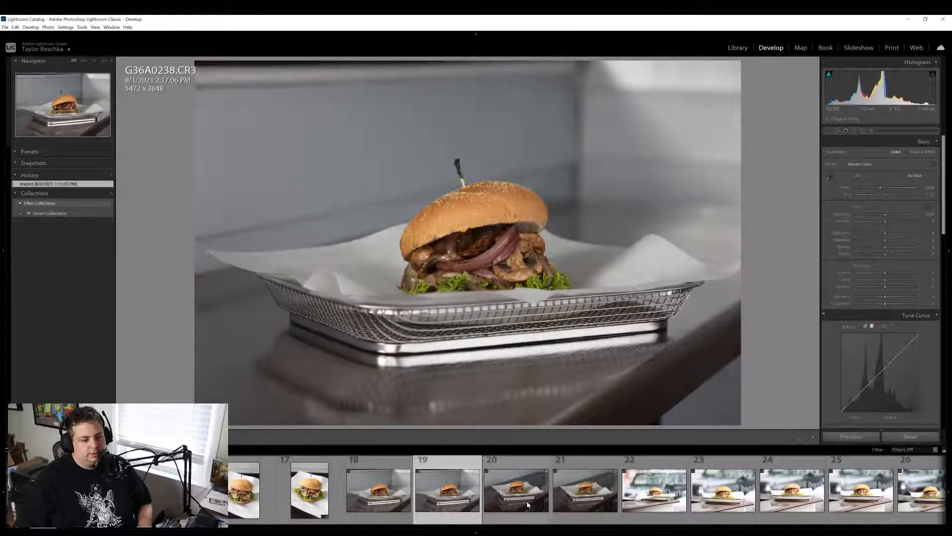
{"action": "left_click", "coordinate": [590, 510]}
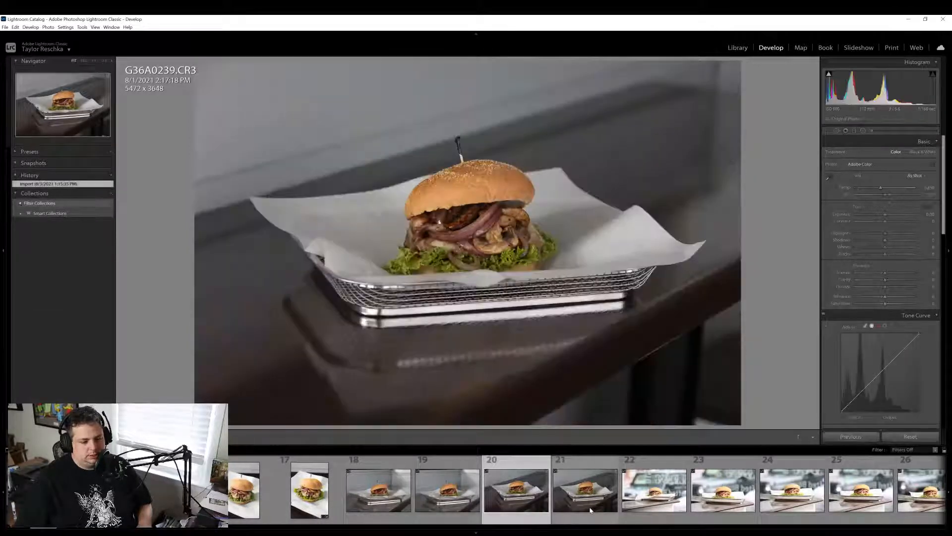
{"action": "left_click", "coordinate": [590, 510]}
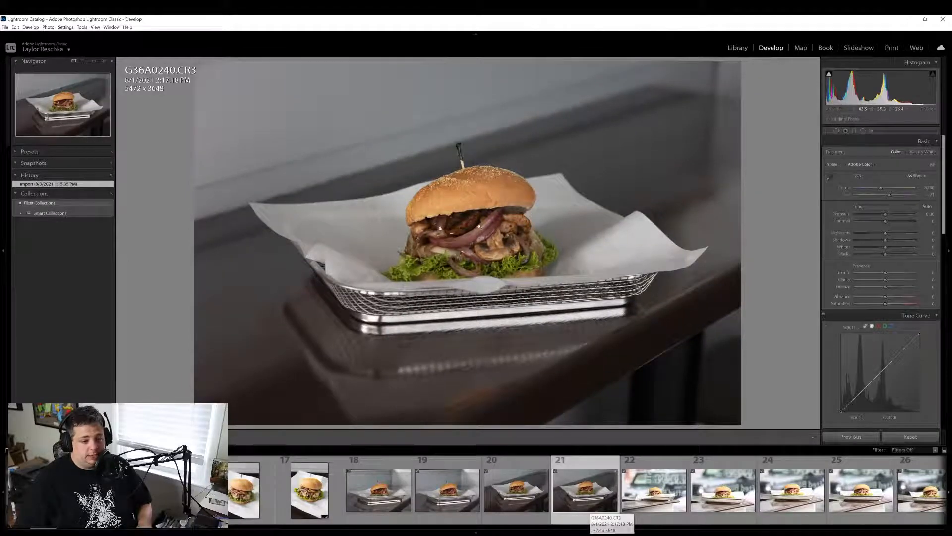
{"action": "left_click", "coordinate": [478, 225]}
{"action": "left_click", "coordinate": [478, 226]}
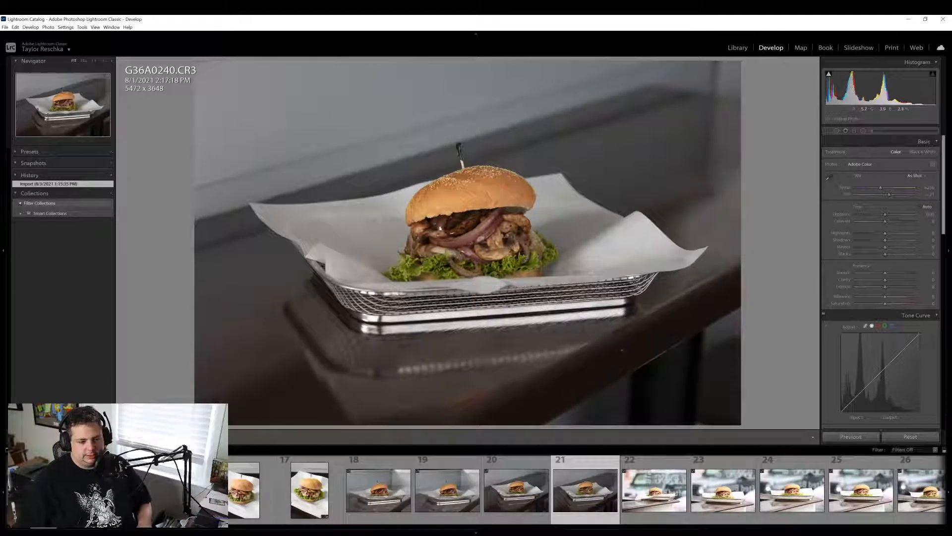
Review the outdoor burger photos from G36A0241.CR3 to G36A0246.CR3, checking the focus of G36A0244.CR3 close up
{"action": "left_click", "coordinate": [657, 490]}
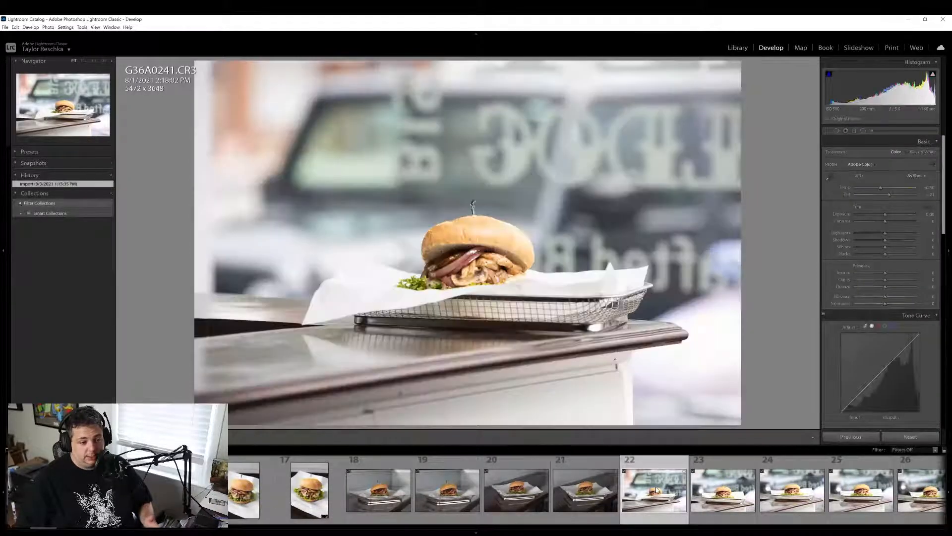
{"action": "left_click", "coordinate": [743, 481]}
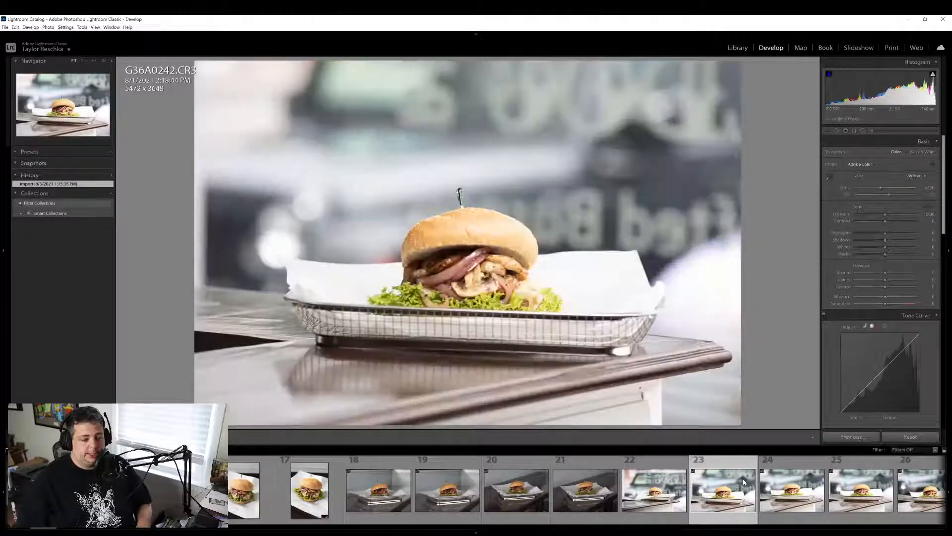
{"action": "left_click", "coordinate": [777, 502]}
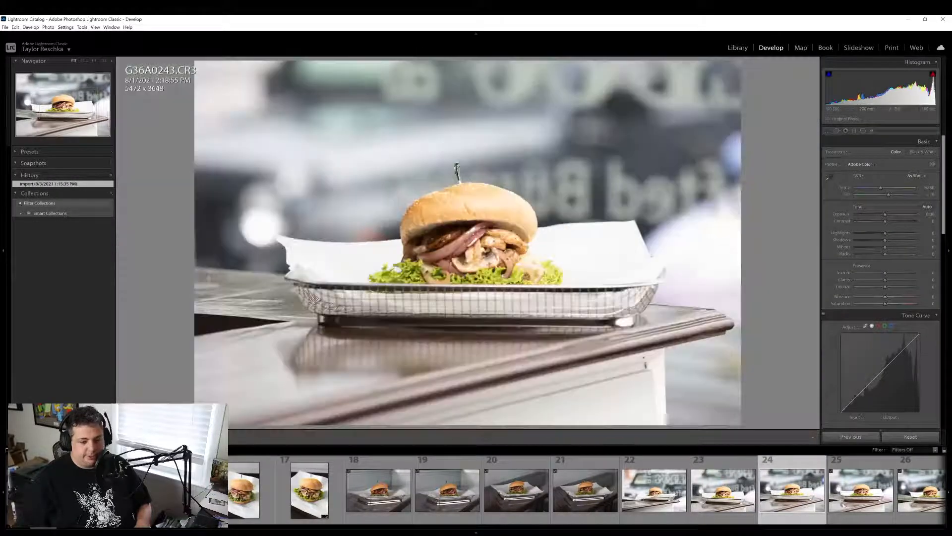
{"action": "left_click", "coordinate": [870, 497]}
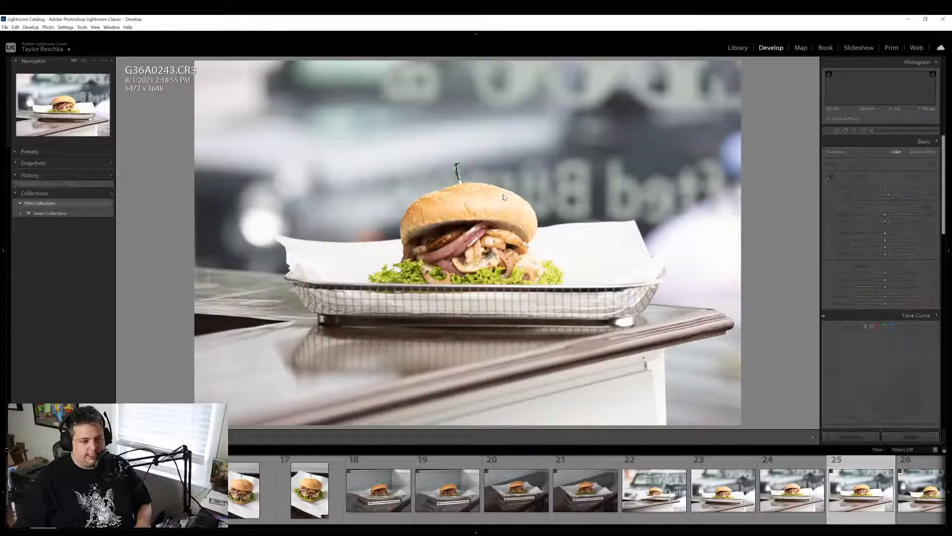
{"action": "left_click", "coordinate": [480, 262]}
{"action": "left_click", "coordinate": [480, 262]}
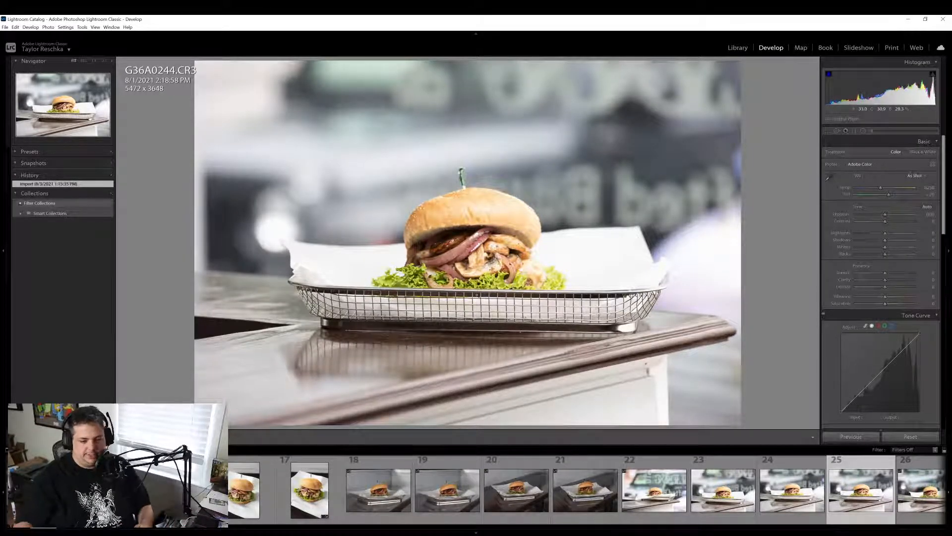
{"action": "scroll", "coordinate": [748, 474], "scroll_direction": "down", "scroll_amount": 3}
{"action": "left_click", "coordinate": [621, 510]}
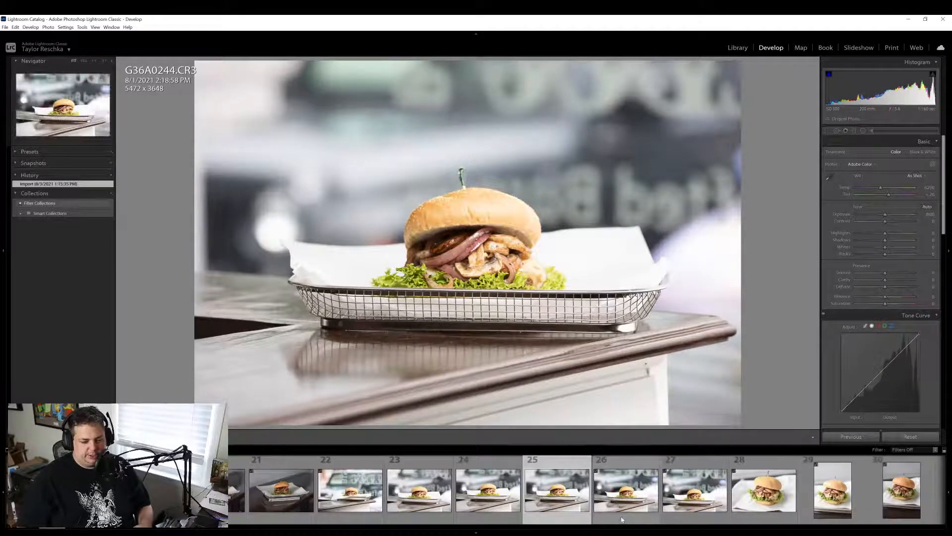
{"action": "left_click", "coordinate": [682, 491]}
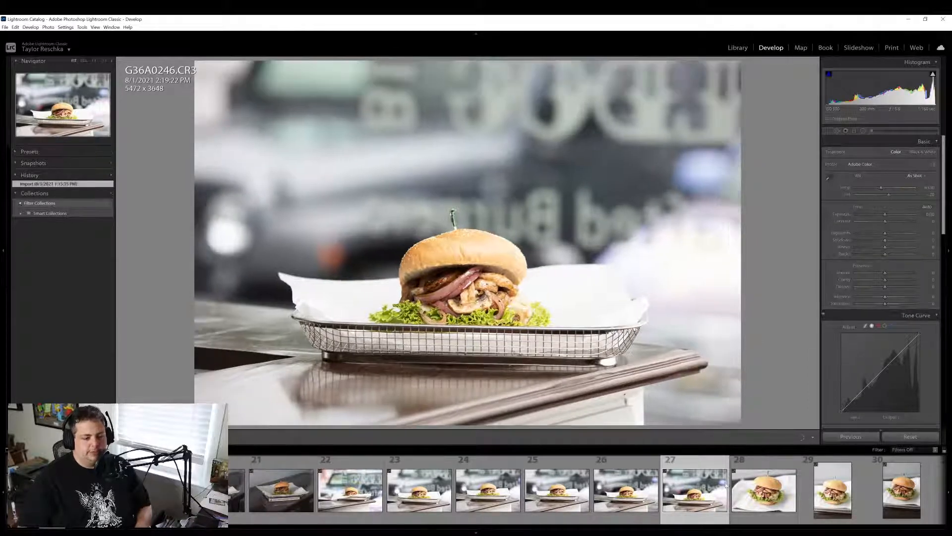
Open photo G36A0247.CR3 and inspect the focus on the burger filling at close zoom
{"action": "left_click", "coordinate": [790, 509]}
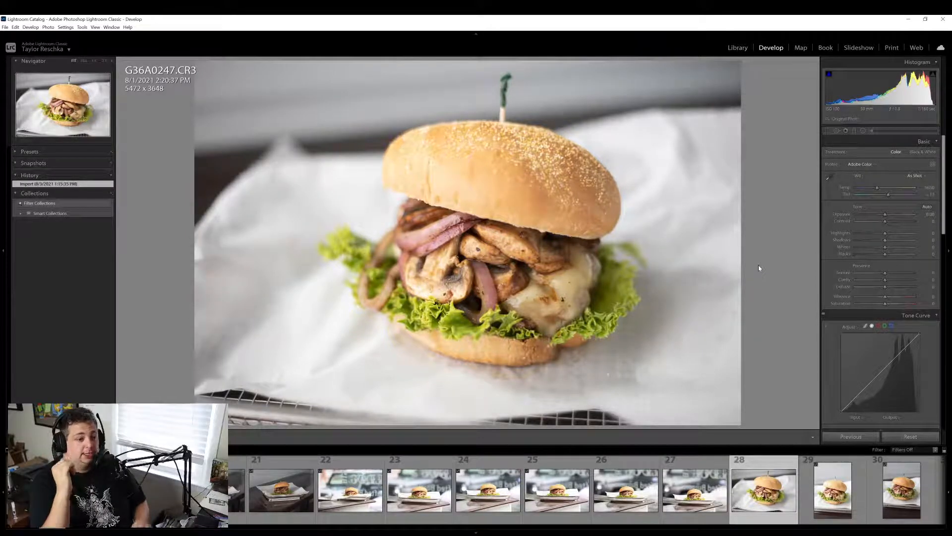
{"action": "left_click", "coordinate": [466, 312]}
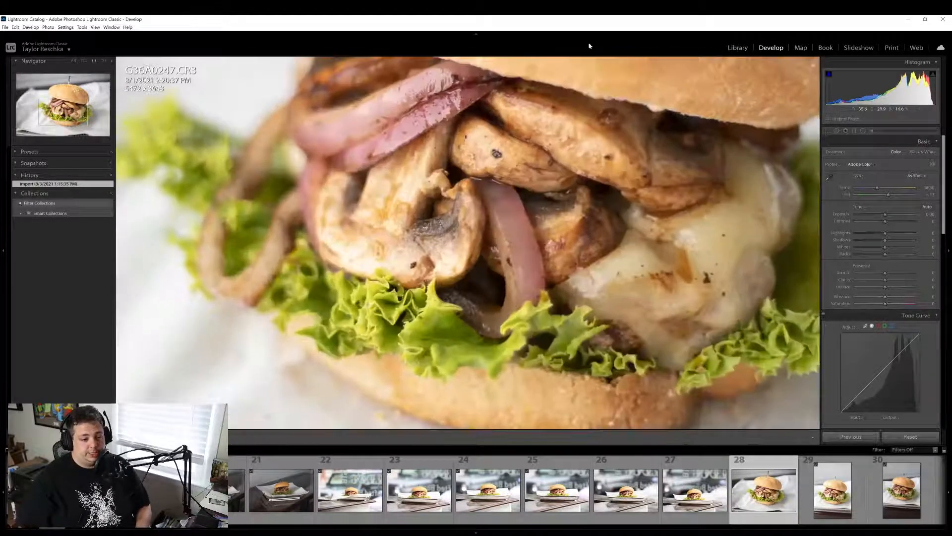
{"action": "left_click", "coordinate": [531, 71]}
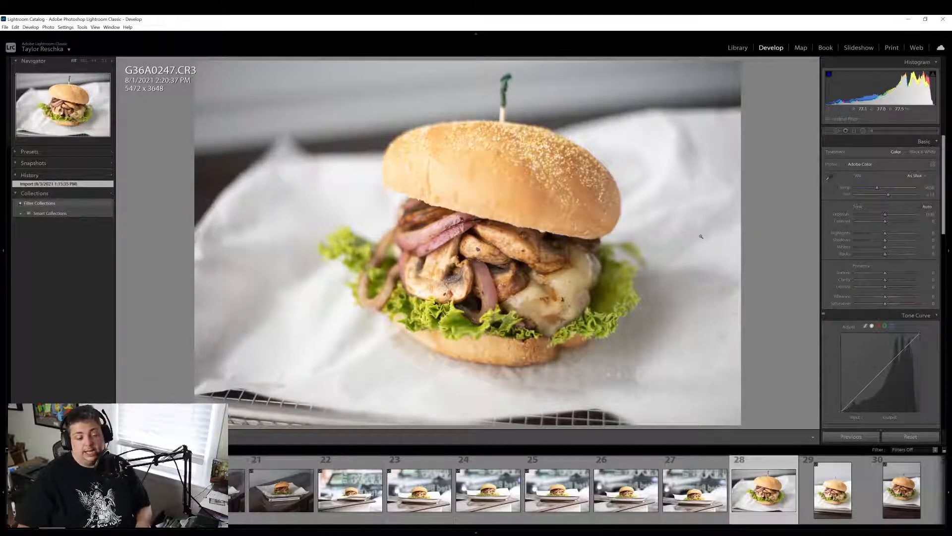
Try auto-straightening photo G36A0247.CR3, then reset it and try a slight clockwise rotation with a 5041 x 3360 crop
{"action": "left_click", "coordinate": [827, 131]}
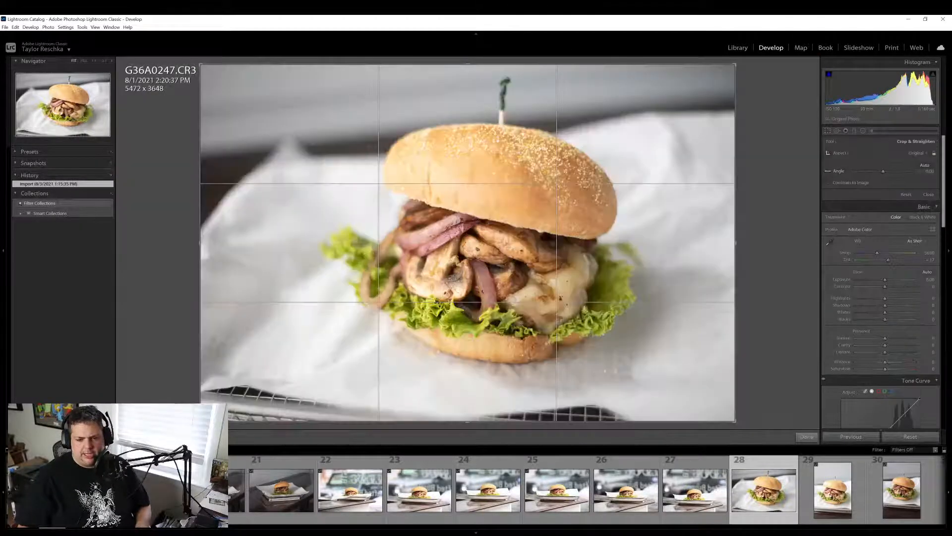
{"action": "left_click", "coordinate": [925, 165]}
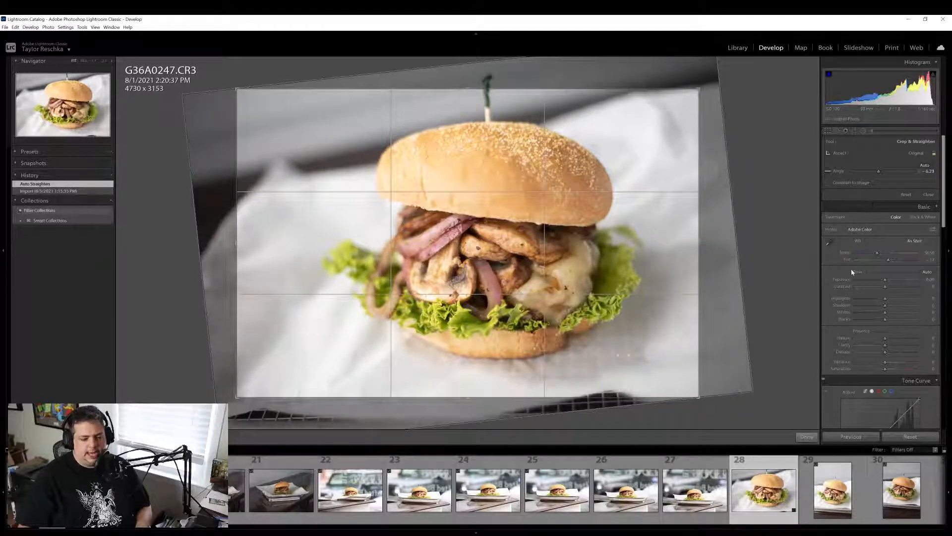
{"action": "left_click", "coordinate": [906, 195]}
{"action": "left_click_drag", "start_coordinate": [929, 171], "coordinate": [940, 171]}
{"action": "left_click_drag", "start_coordinate": [220, 71], "coordinate": [233, 84]}
{"action": "left_click_drag", "start_coordinate": [507, 386], "coordinate": [510, 395]}
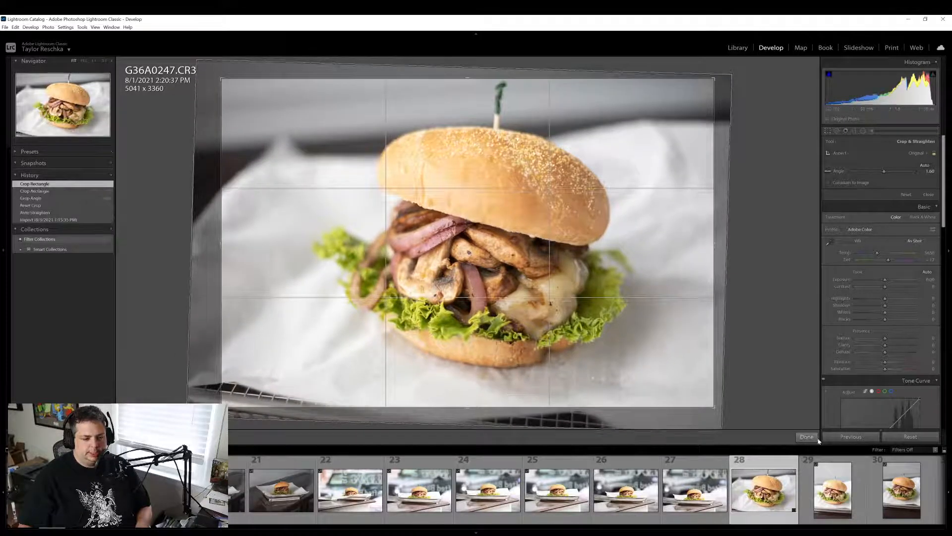
{"action": "left_click", "coordinate": [812, 437]}
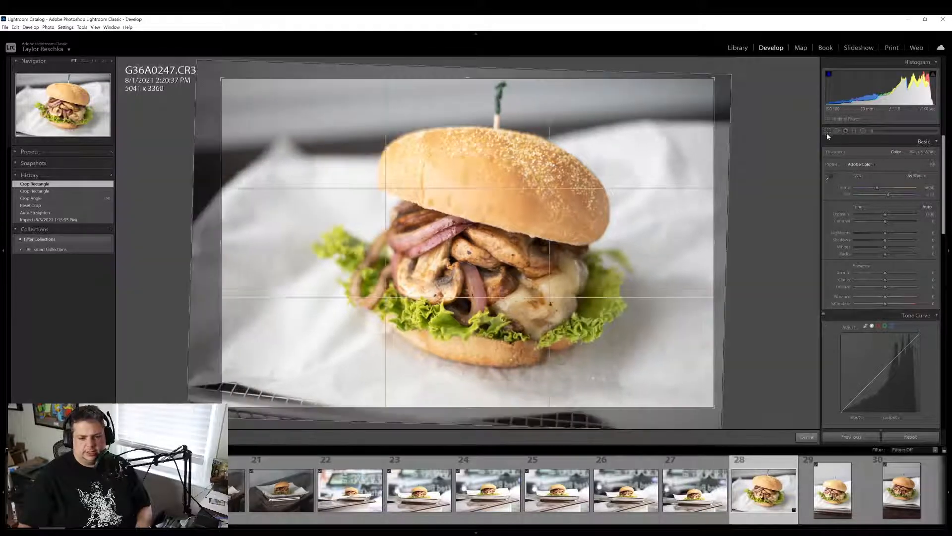
Reset the crop of G36A0247.CR3 and try a slight counter-clockwise rotation, applying it at 5293 x 3529
{"action": "left_click", "coordinate": [827, 130]}
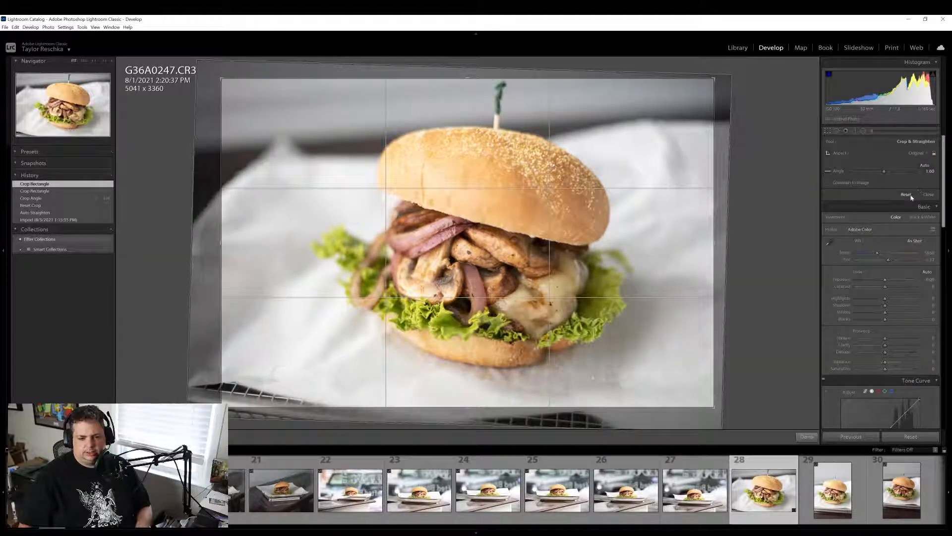
{"action": "left_click", "coordinate": [906, 194]}
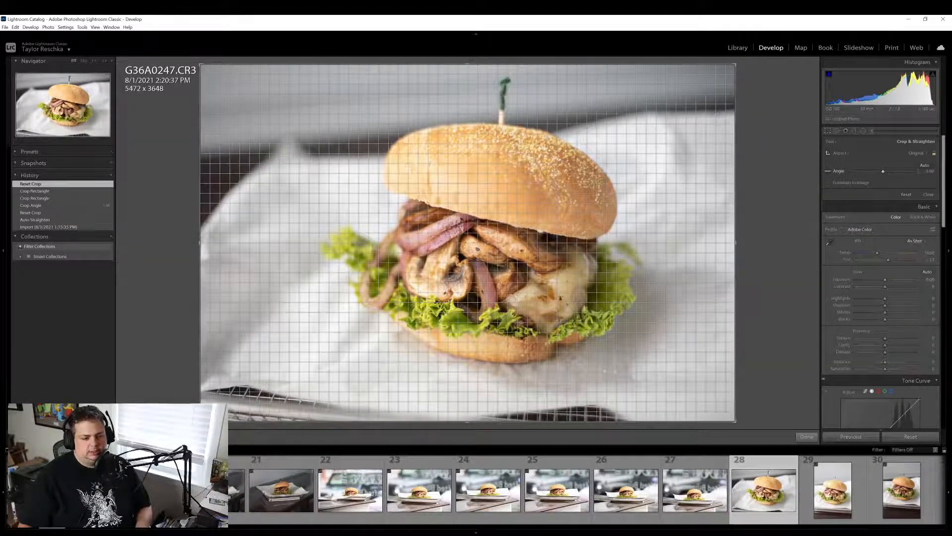
{"action": "left_click_drag", "start_coordinate": [883, 171], "coordinate": [882, 171]}
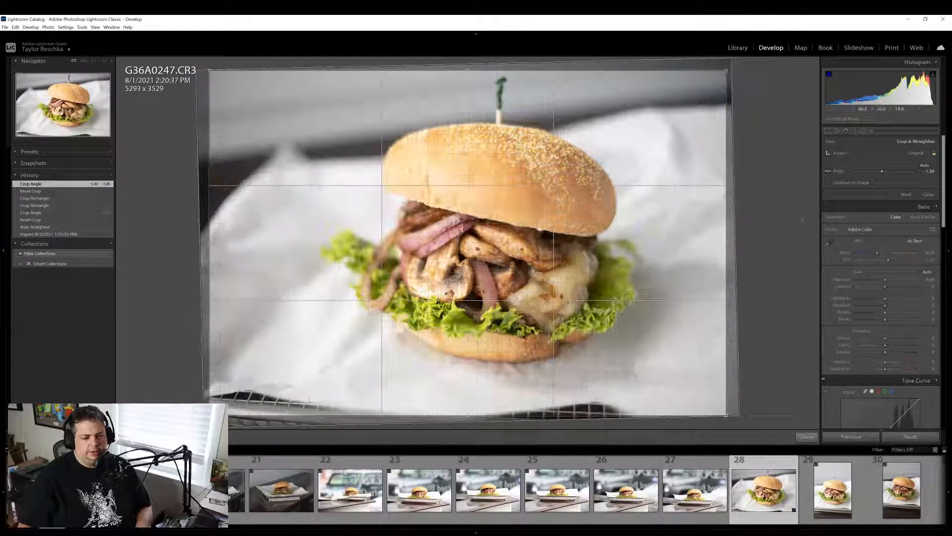
{"action": "left_click", "coordinate": [807, 436]}
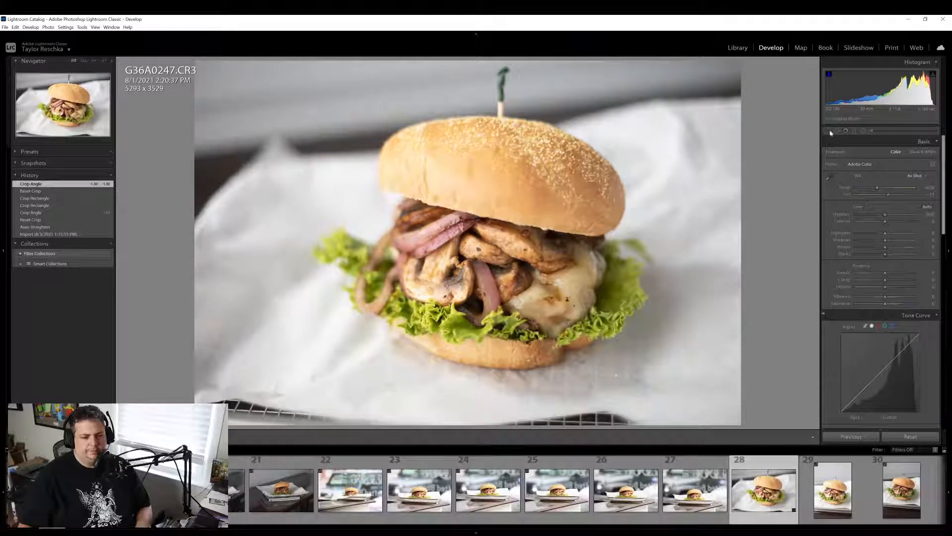
Try auto-straightening photo G36A0247.CR3 again and apply the resulting 4730 x 3153 crop
{"action": "left_click", "coordinate": [829, 131]}
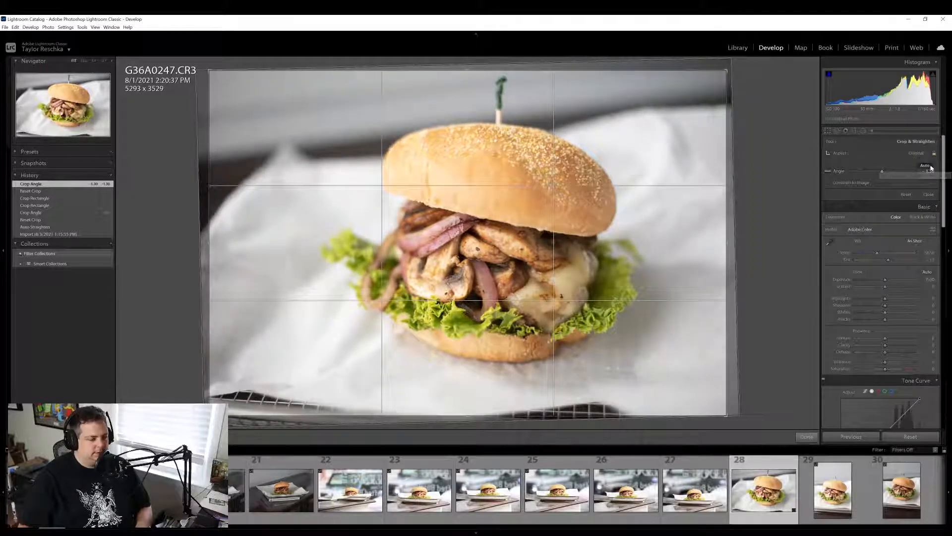
{"action": "left_click", "coordinate": [925, 165]}
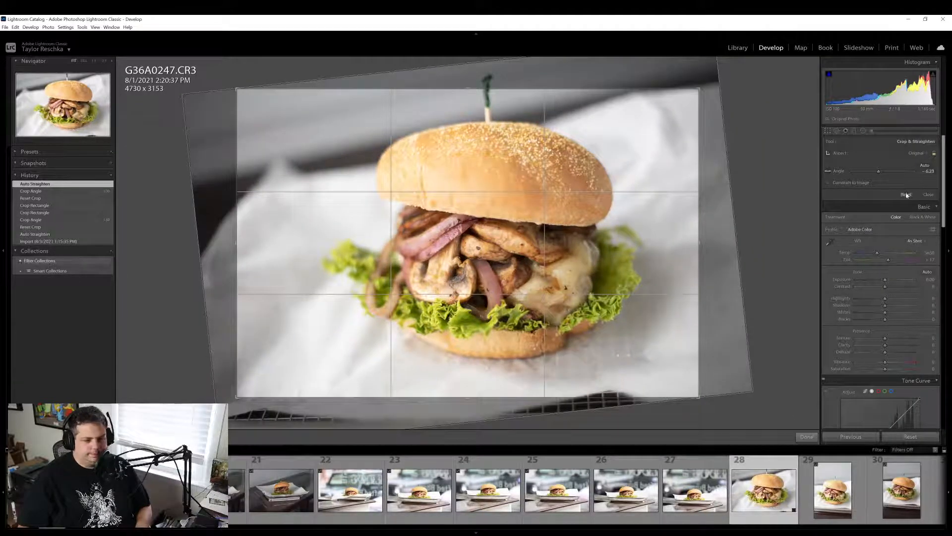
{"action": "left_click", "coordinate": [806, 437]}
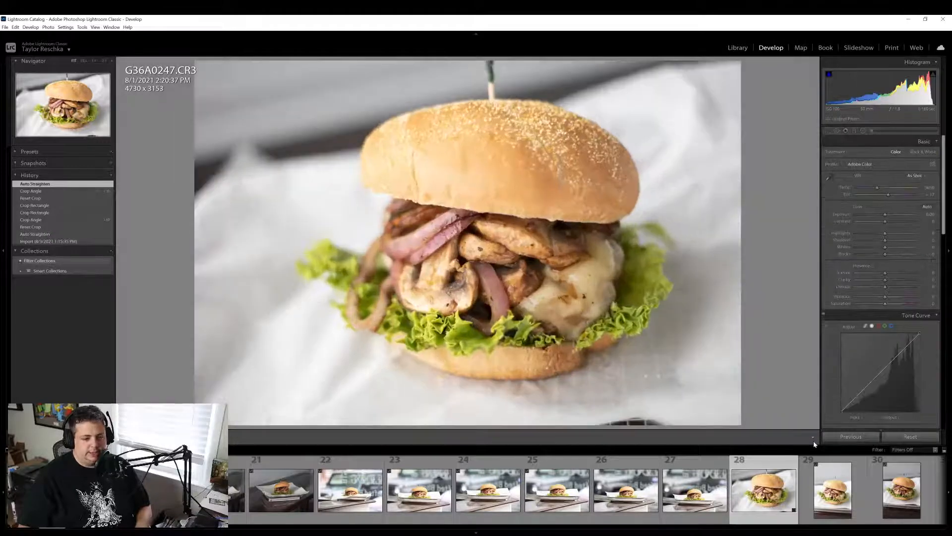
Reset the crop of G36A0247.CR3, rotate the photo slightly counter-clockwise, and apply a 4868 x 3246 crop that excludes the wire basket
{"action": "left_click", "coordinate": [829, 130]}
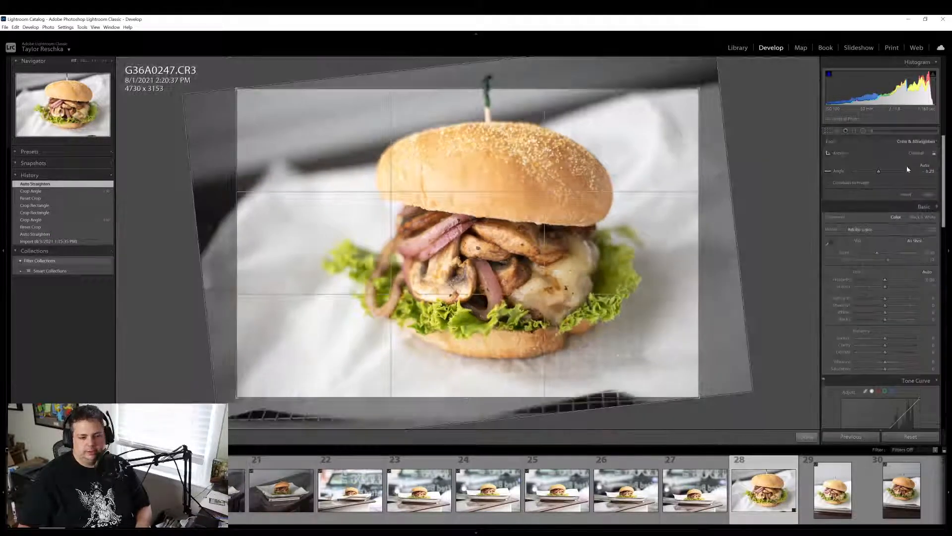
{"action": "left_click", "coordinate": [906, 194]}
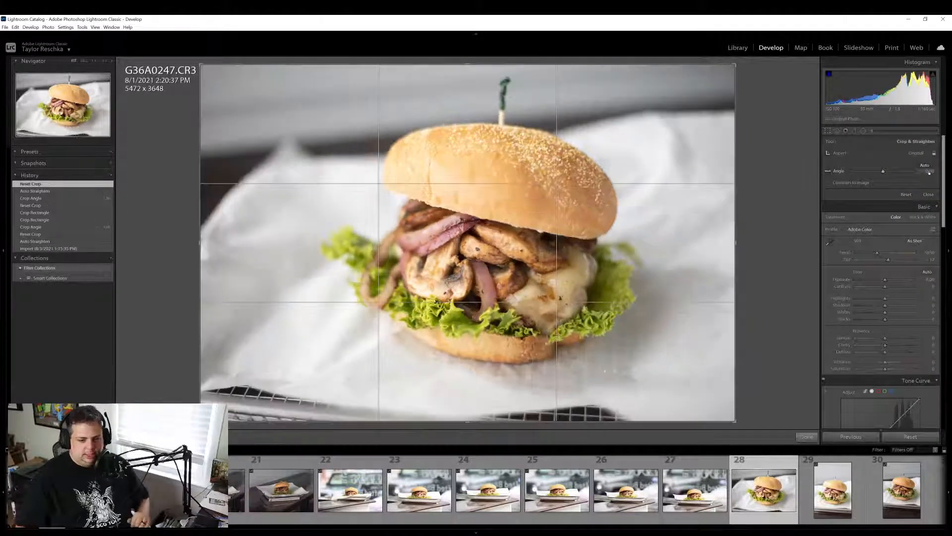
{"action": "left_click_drag", "start_coordinate": [929, 172], "coordinate": [922, 171]}
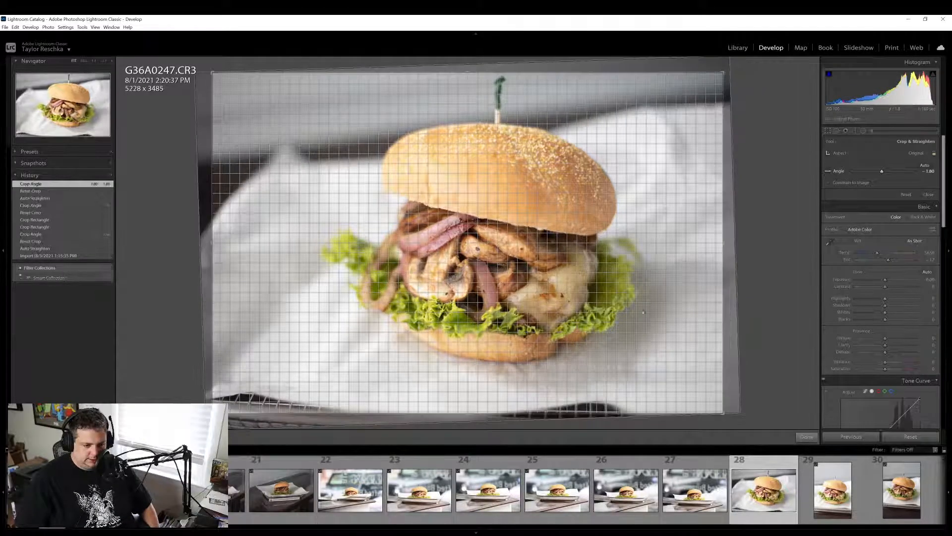
{"action": "left_click_drag", "start_coordinate": [446, 405], "coordinate": [458, 398]}
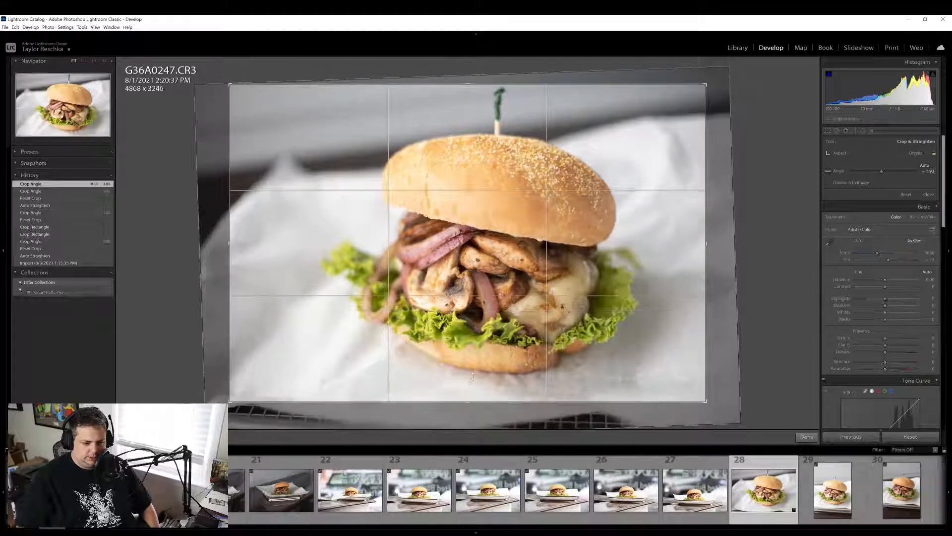
{"action": "left_click", "coordinate": [807, 437]}
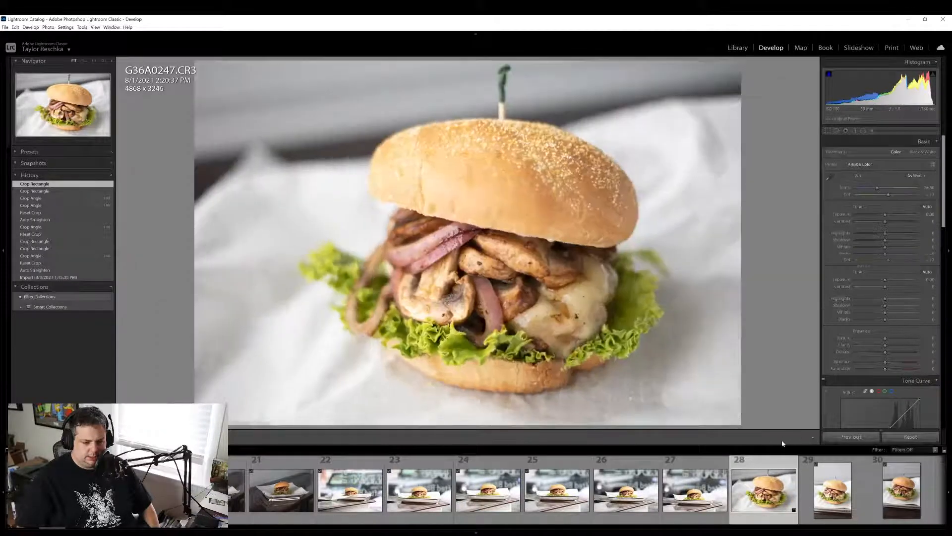
Set Vibrance to +17, Saturation to +5, Highlights to -54 and Blacks to -14 on G36A0247.CR3, checking the burger filling's detail
{"action": "left_click_drag", "start_coordinate": [888, 299], "coordinate": [888, 304]}
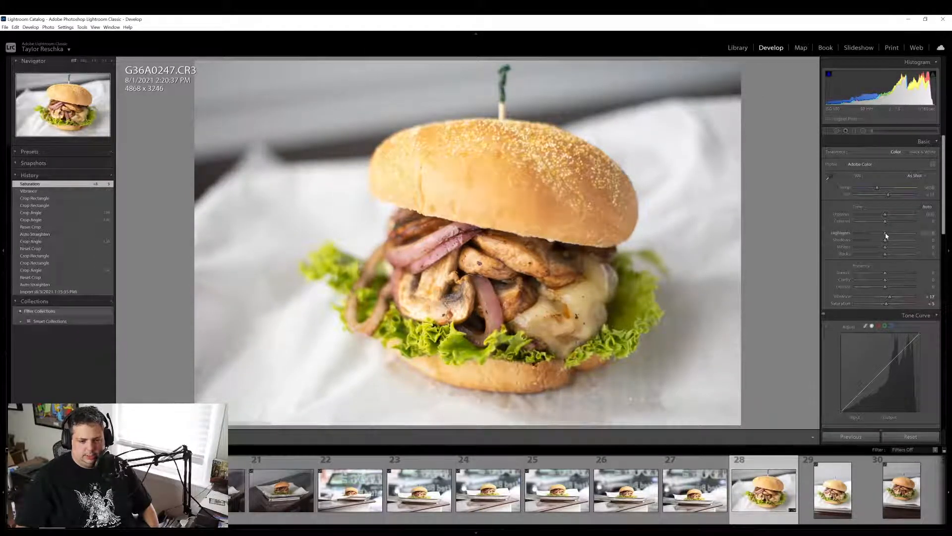
{"action": "left_click_drag", "start_coordinate": [885, 232], "coordinate": [882, 255]}
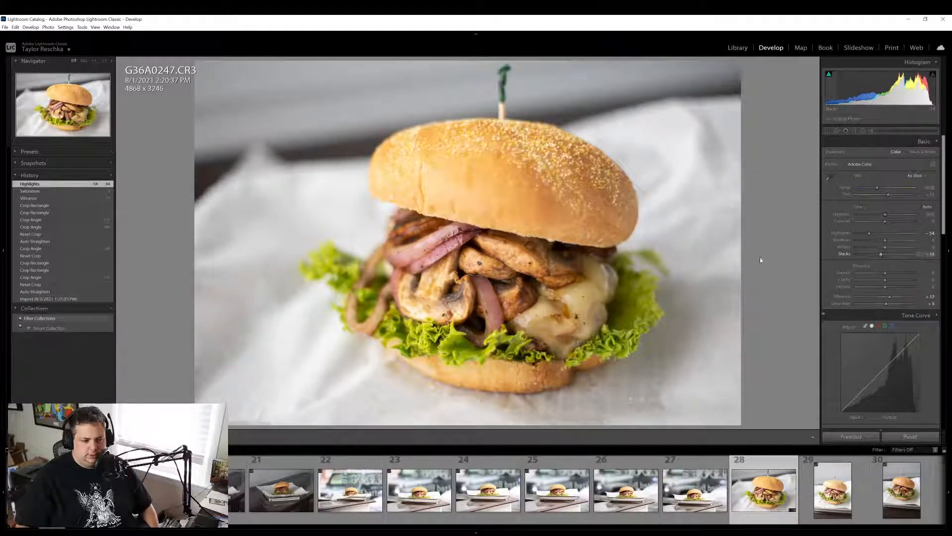
{"action": "left_click", "coordinate": [494, 215]}
{"action": "left_click_drag", "start_coordinate": [489, 304], "coordinate": [491, 223]}
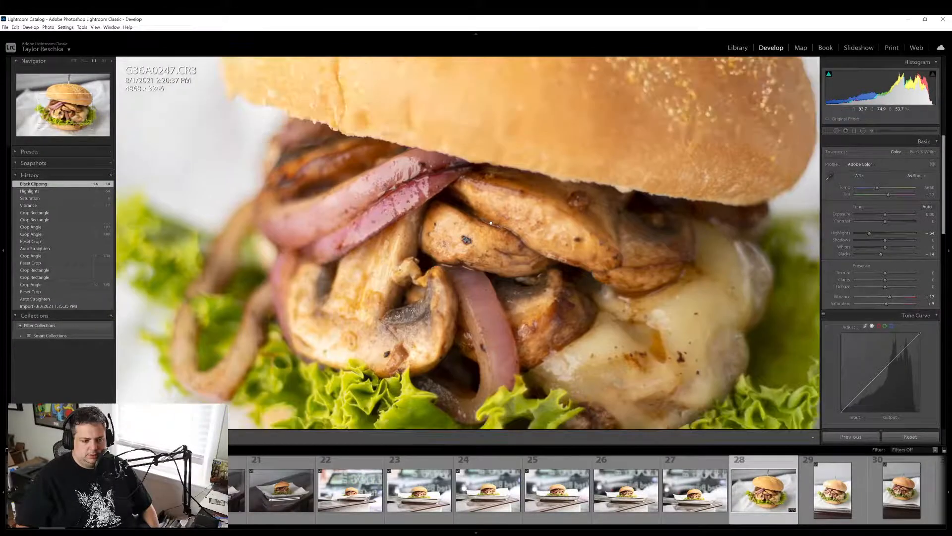
{"action": "left_click", "coordinate": [548, 224]}
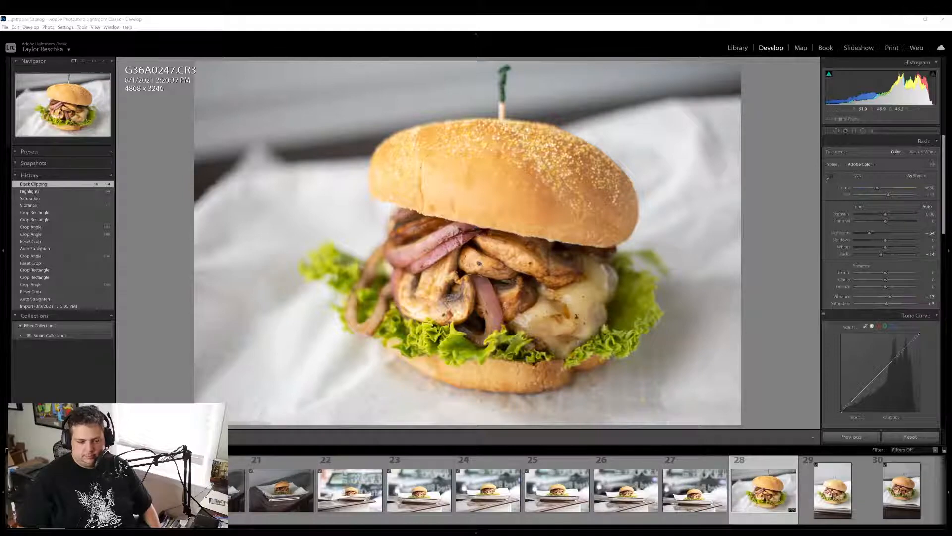
{"action": "left_click", "coordinate": [458, 240]}
{"action": "left_click", "coordinate": [461, 248]}
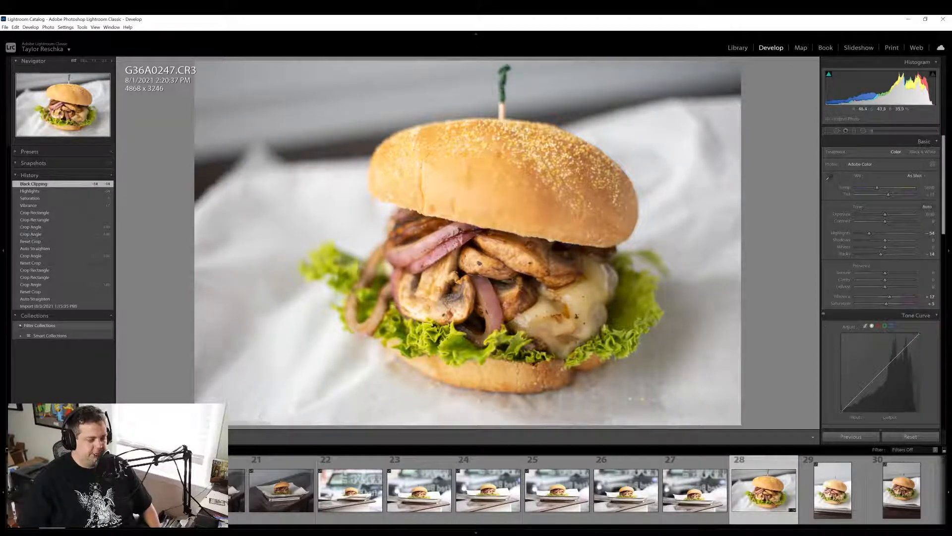
{"action": "right_click", "coordinate": [759, 497]}
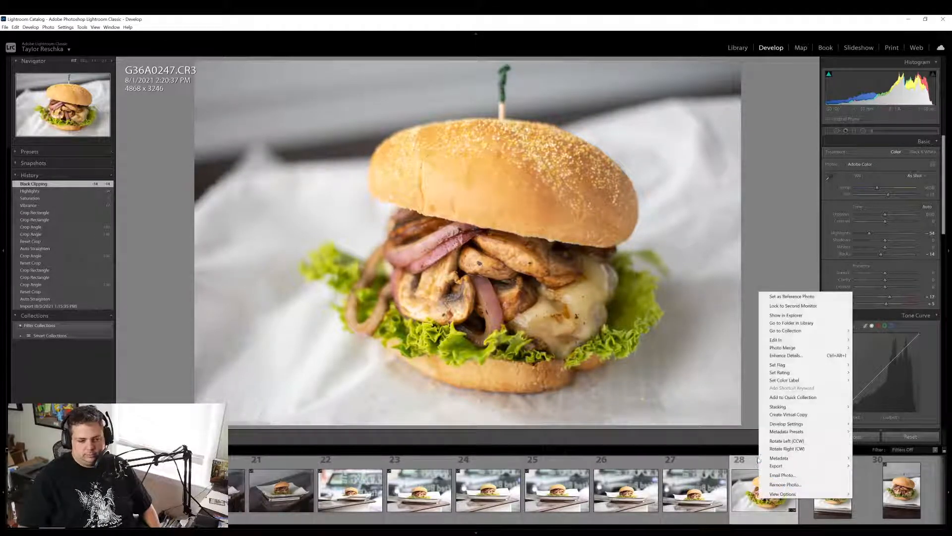
{"action": "mouse_move", "coordinate": [777, 465]}
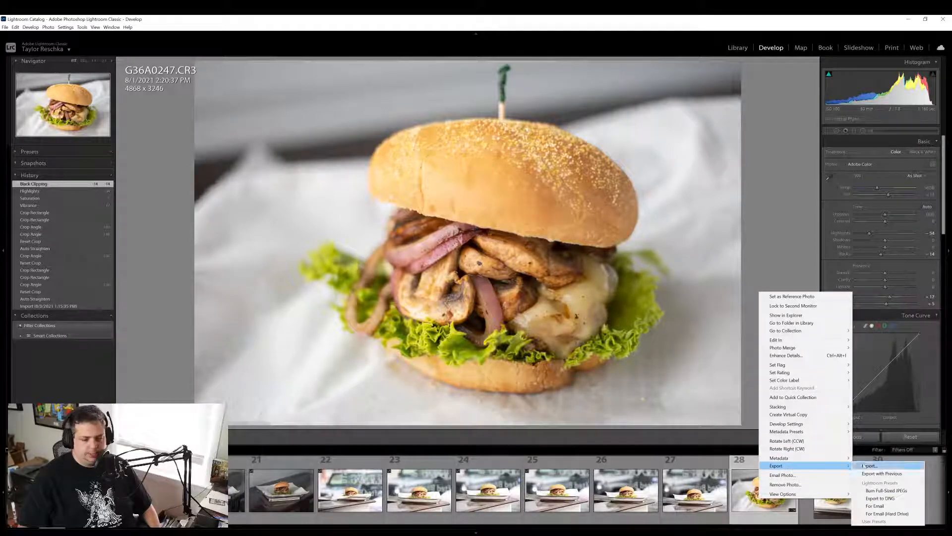
{"action": "left_click", "coordinate": [776, 206]}
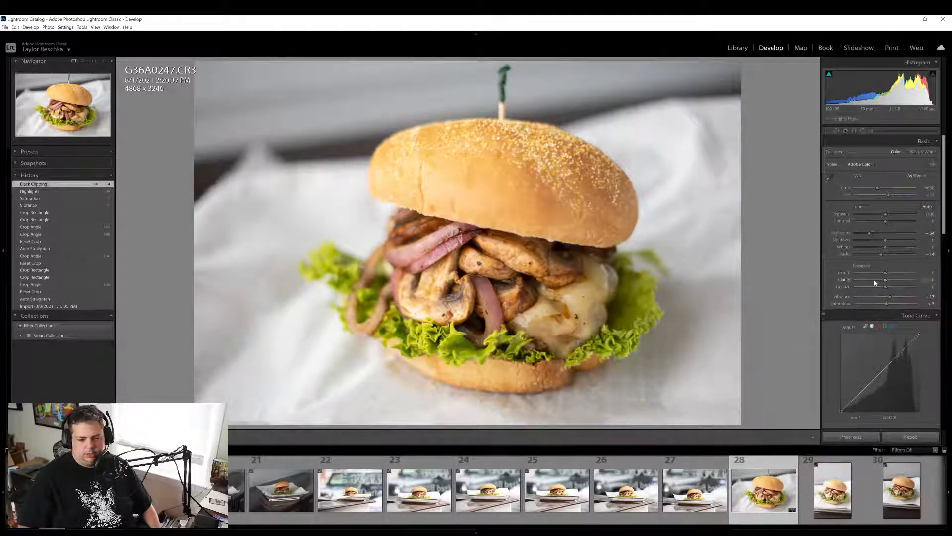
Try a higher Dehaze on G36A0247.CR3 and reset it, and set Clarity to +13 and Saturation to +2 instead
{"action": "left_click_drag", "start_coordinate": [887, 289], "coordinate": [891, 289]}
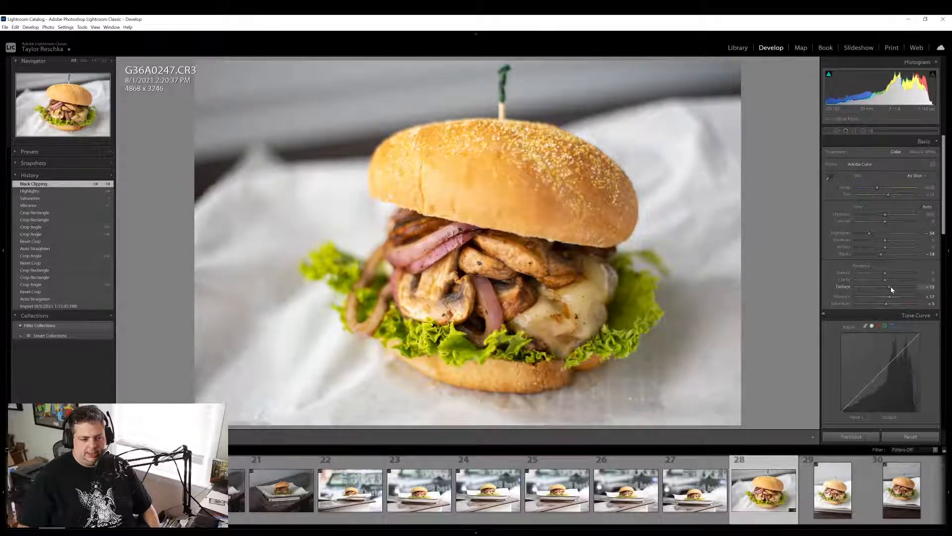
{"action": "double_click", "coordinate": [843, 287]}
{"action": "left_click_drag", "start_coordinate": [887, 280], "coordinate": [891, 281]}
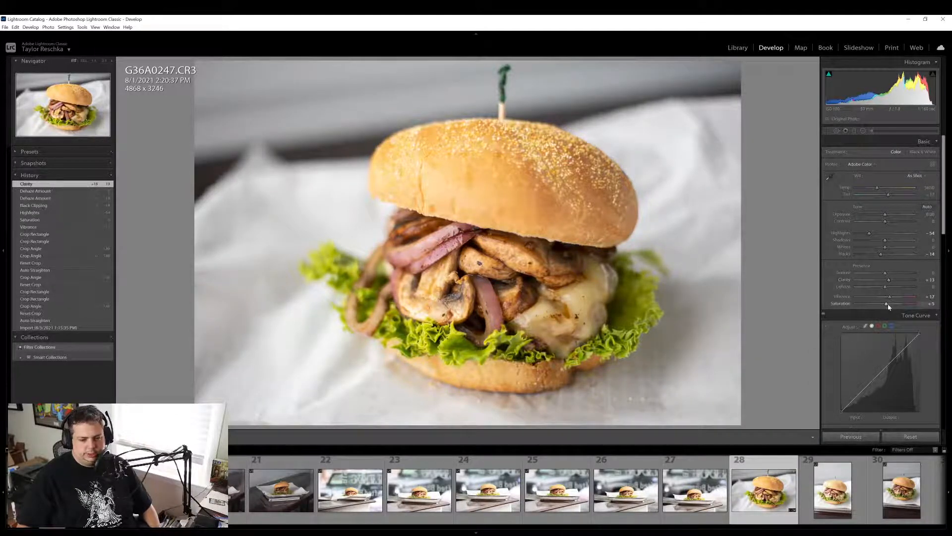
{"action": "left_click_drag", "start_coordinate": [889, 306], "coordinate": [887, 307]}
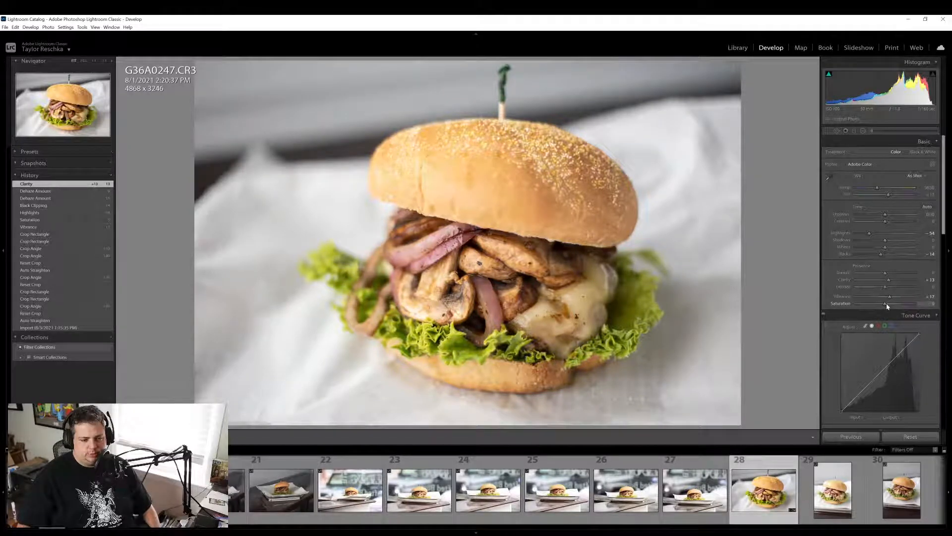
{"action": "left_click_drag", "start_coordinate": [888, 306], "coordinate": [887, 306]}
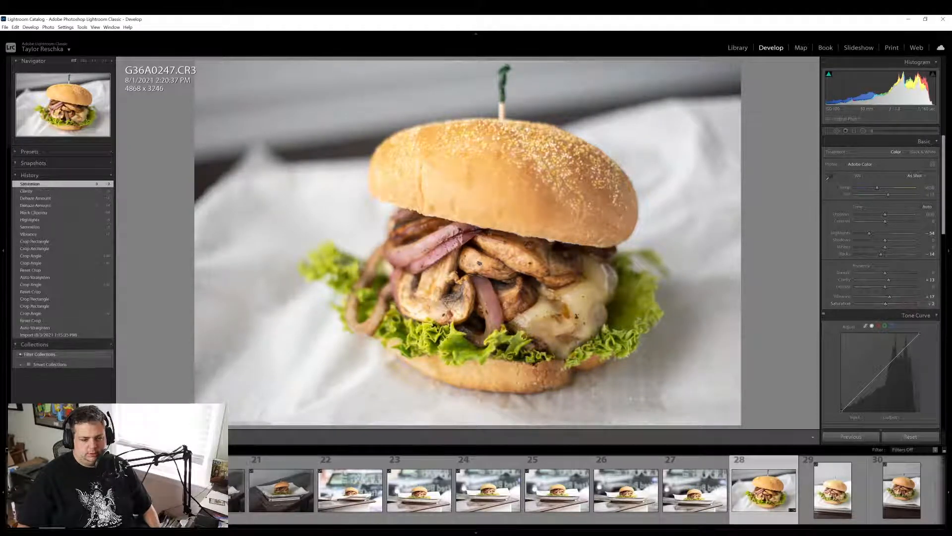
Export G36A0247.CR3 using the previous export settings
{"action": "right_click", "coordinate": [764, 490]}
{"action": "mouse_move", "coordinate": [843, 456]}
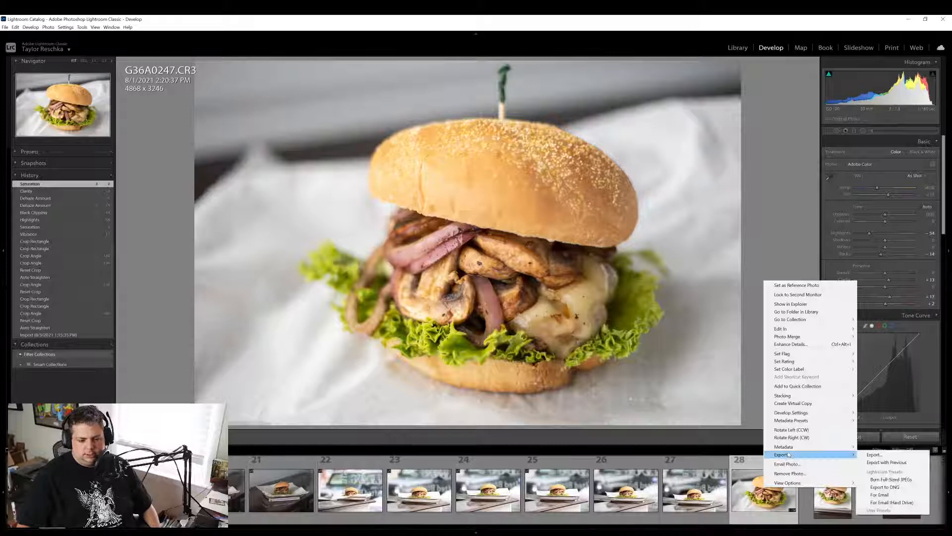
{"action": "left_click", "coordinate": [907, 462]}
Open photo G36A0248.CR3, check its focus up close, and auto-straighten it, applying the resulting 3293 x 4940 crop
{"action": "left_click", "coordinate": [828, 506]}
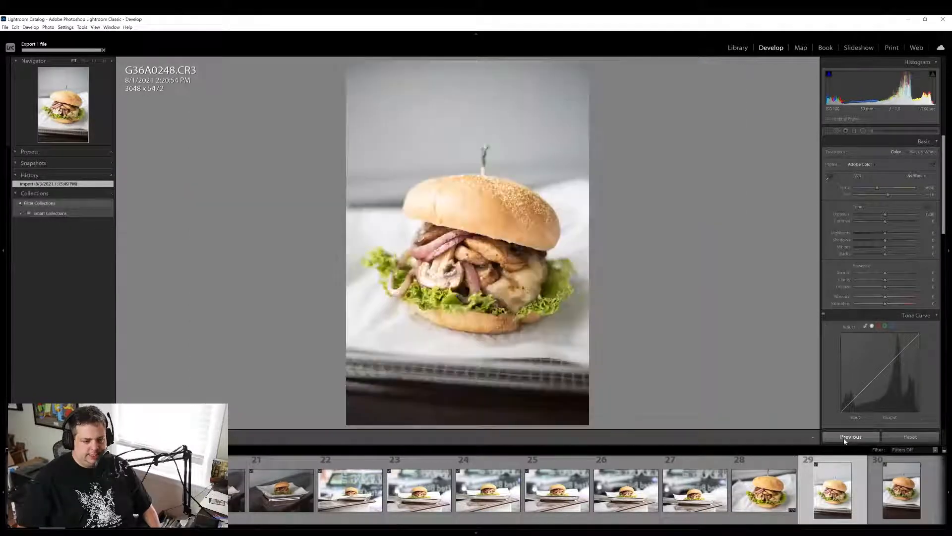
{"action": "left_click", "coordinate": [424, 191]}
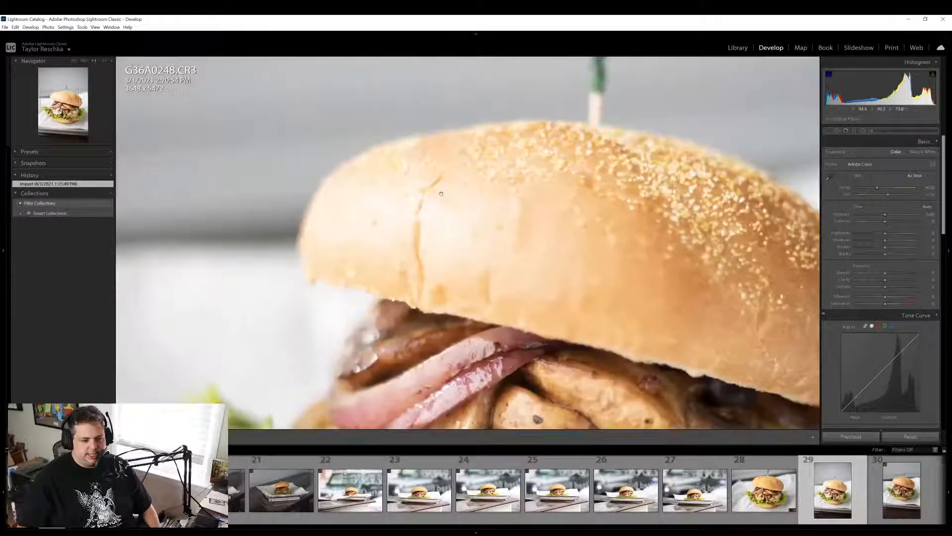
{"action": "left_click_drag", "start_coordinate": [538, 147], "coordinate": [533, 137]}
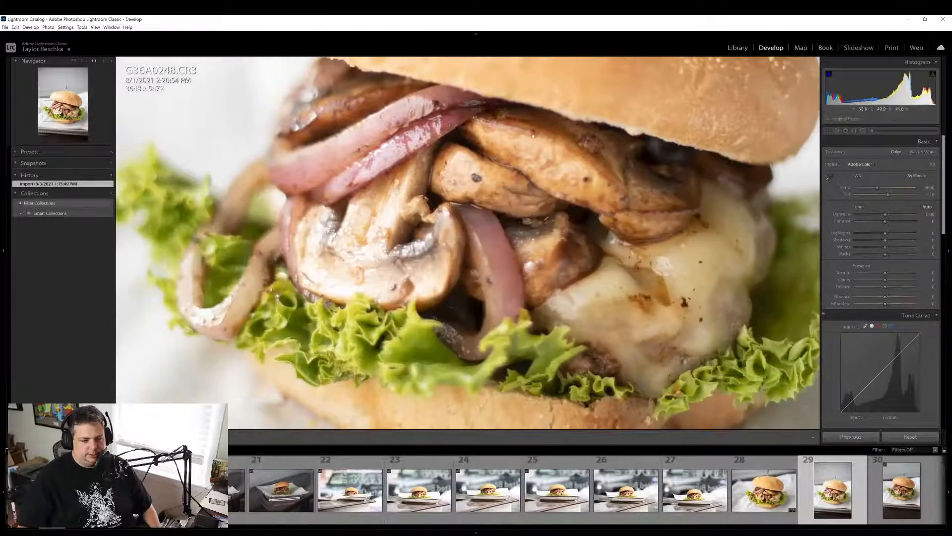
{"action": "left_click", "coordinate": [827, 131]}
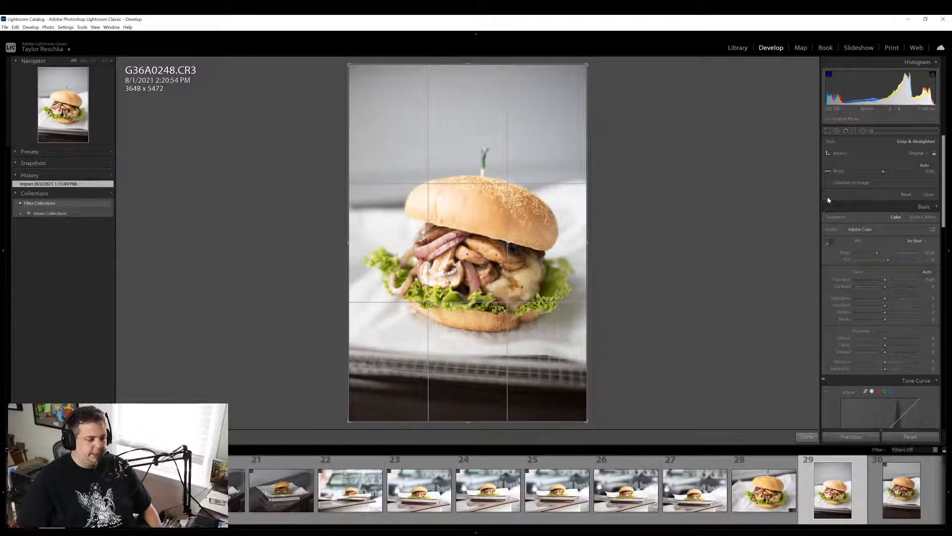
{"action": "left_click", "coordinate": [923, 166]}
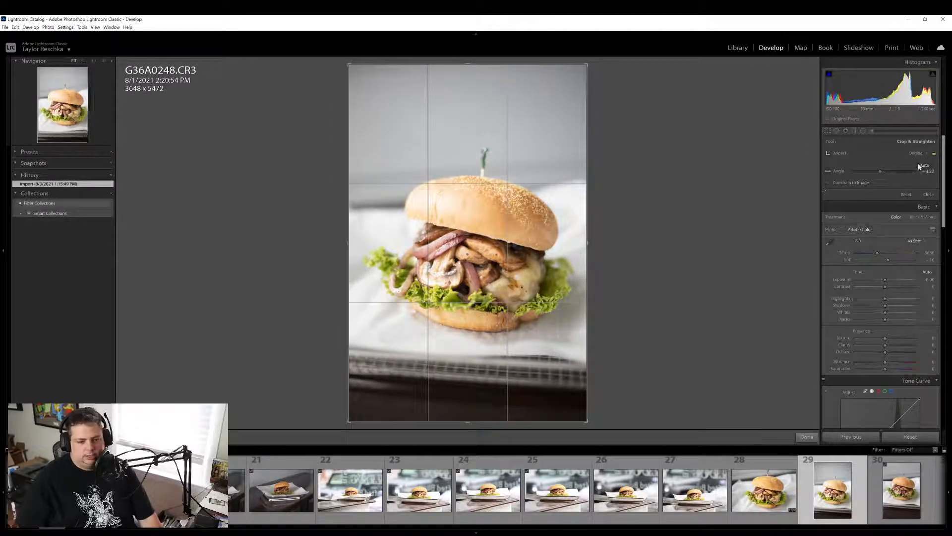
{"action": "left_click", "coordinate": [804, 436]}
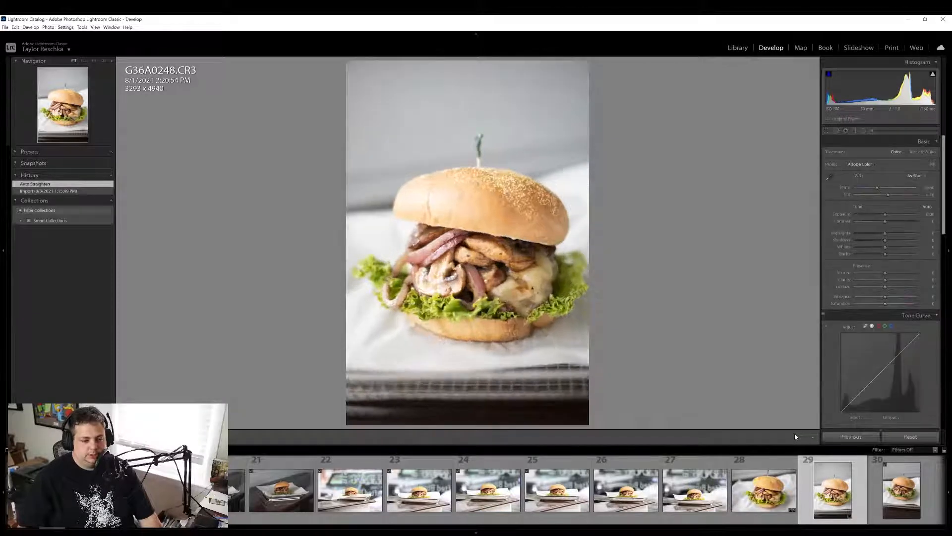
Tighten the crop of G36A0248.CR3 slightly around the burger and apply it at 3217 x 4826
{"action": "key", "text": "r"}
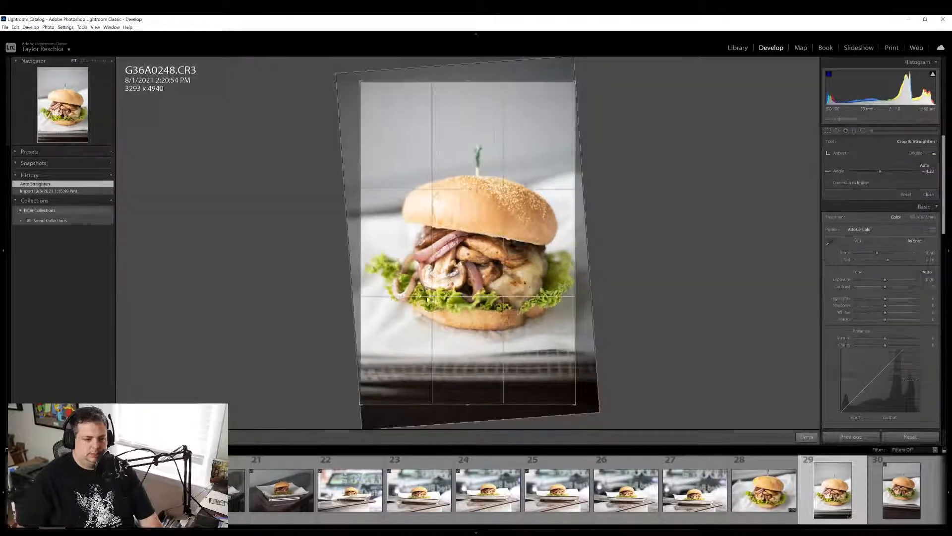
{"action": "left_click_drag", "start_coordinate": [360, 228], "coordinate": [362, 228]}
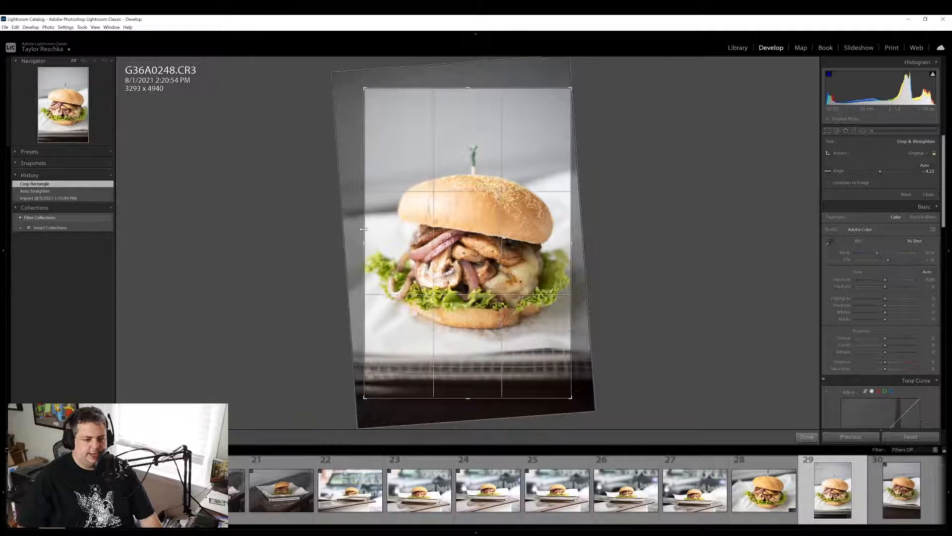
{"action": "left_click", "coordinate": [805, 437]}
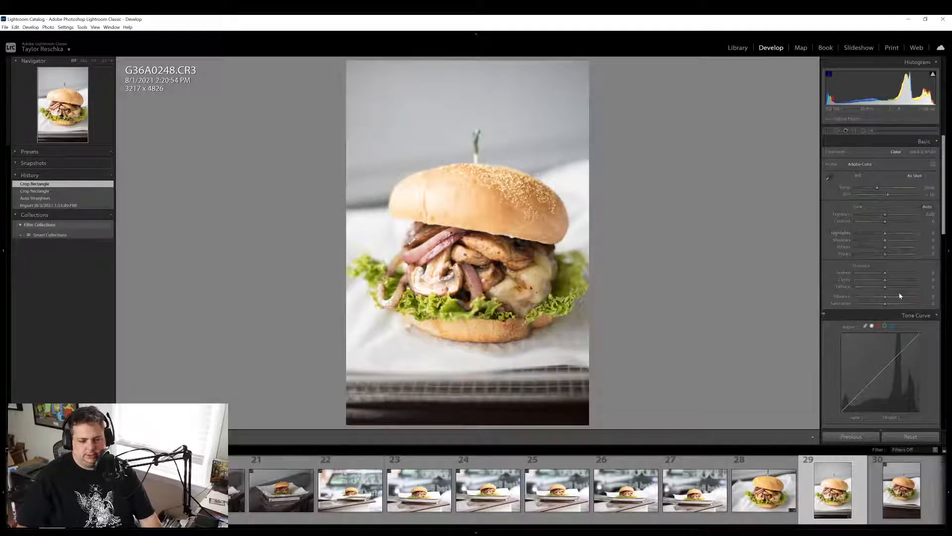
Set Dehaze to +10, Clarity to +6, Vibrance to +17, Saturation to +2, Highlights to -31 and Shadows to +19 on G36A0248.CR3
{"action": "left_click_drag", "start_coordinate": [886, 291], "coordinate": [888, 291]}
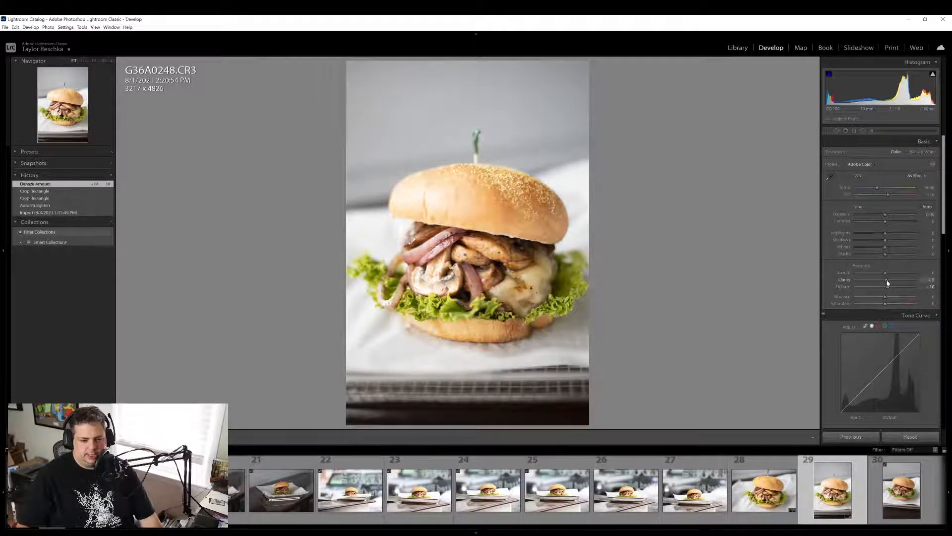
{"action": "left_click_drag", "start_coordinate": [886, 297], "coordinate": [889, 306]}
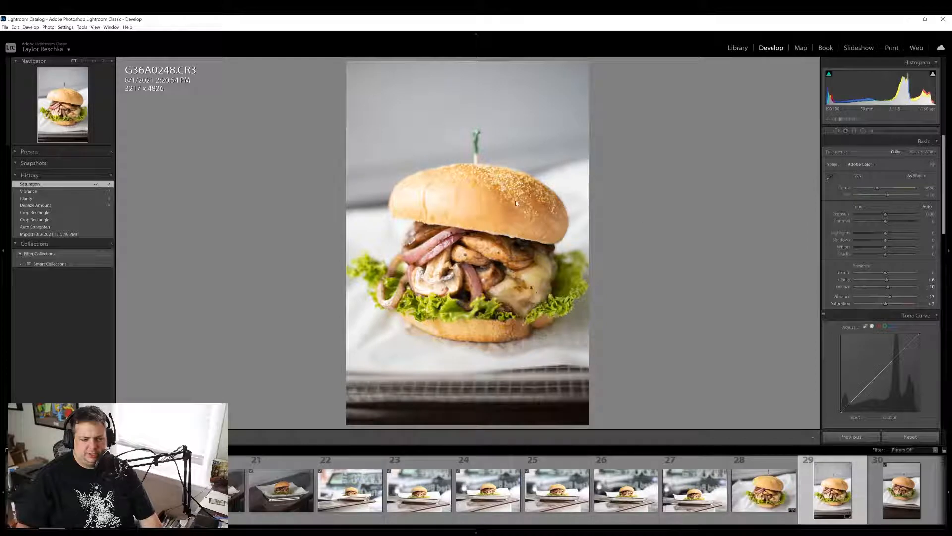
{"action": "left_click", "coordinate": [887, 233]}
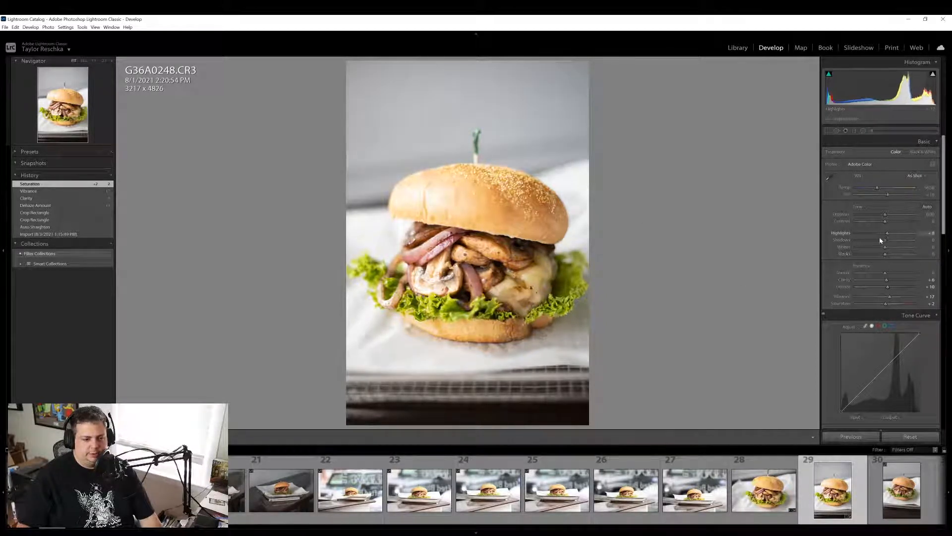
{"action": "left_click_drag", "start_coordinate": [880, 240], "coordinate": [891, 243]}
{"action": "left_click", "coordinate": [446, 288]}
{"action": "left_click", "coordinate": [446, 288]}
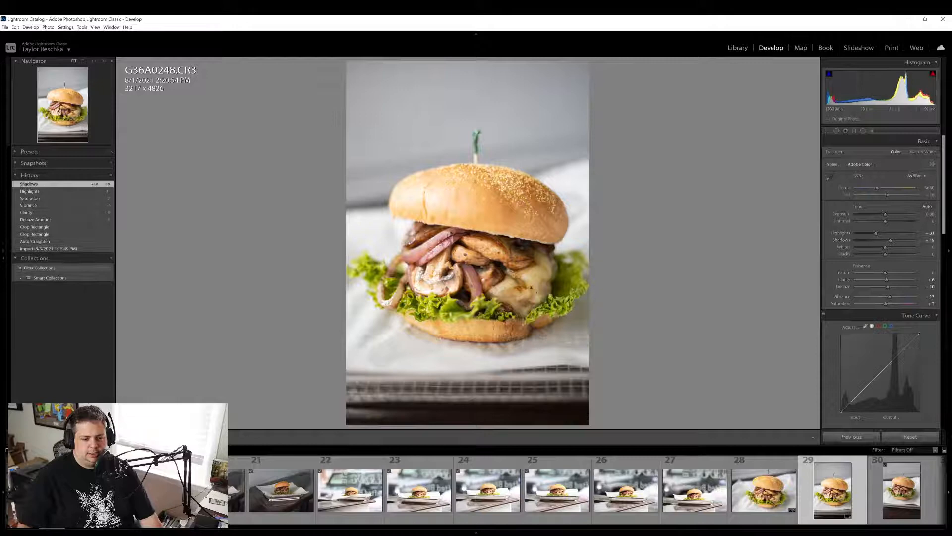
Export G36A0248.CR3 using the previous export settings
{"action": "right_click", "coordinate": [847, 496]}
{"action": "mouse_move", "coordinate": [865, 464]}
{"action": "left_click", "coordinate": [819, 474]}
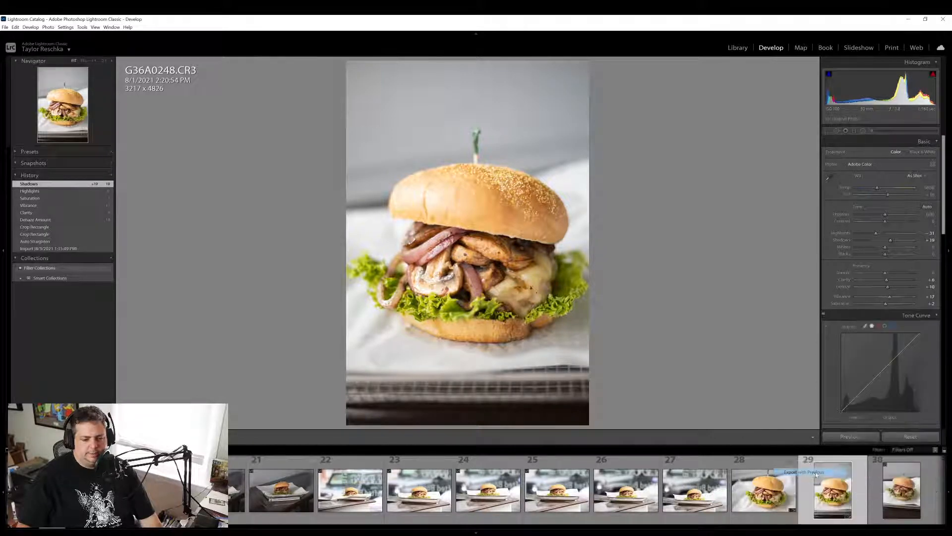
Try applying the previous photo's develop settings to G36A0249.CR3, then reset the photo
{"action": "scroll", "coordinate": [719, 491], "scroll_direction": "down", "scroll_amount": 2}
{"action": "left_click", "coordinate": [591, 487]}
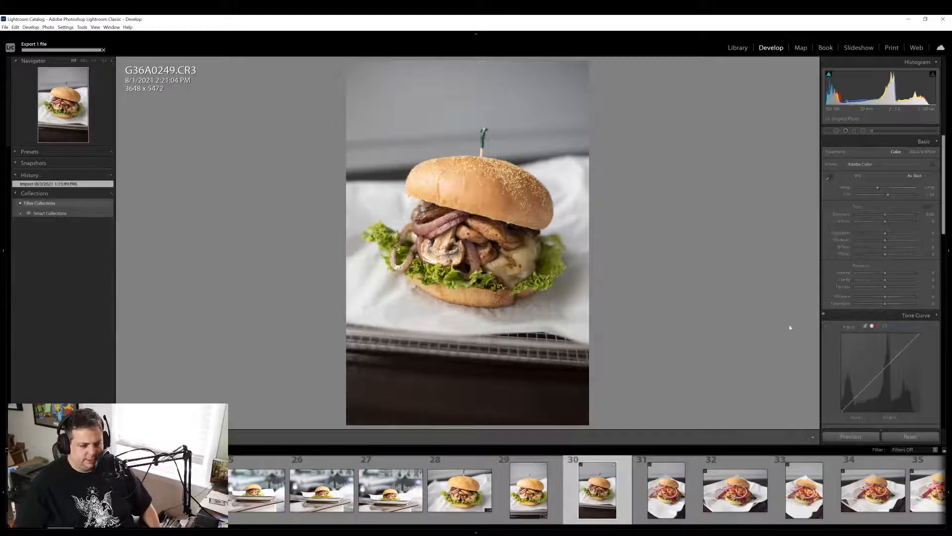
{"action": "left_click", "coordinate": [871, 441]}
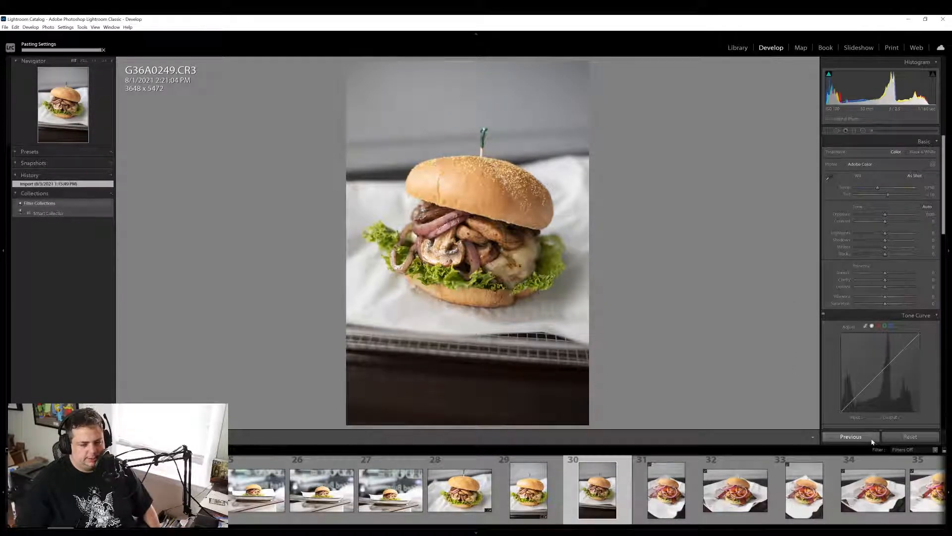
{"action": "left_click", "coordinate": [916, 436]}
Open photo G36A0250.CR3, check its focus up close, and apply a slightly tighter 3516 x 5274 crop around the burger
{"action": "left_click", "coordinate": [665, 497]}
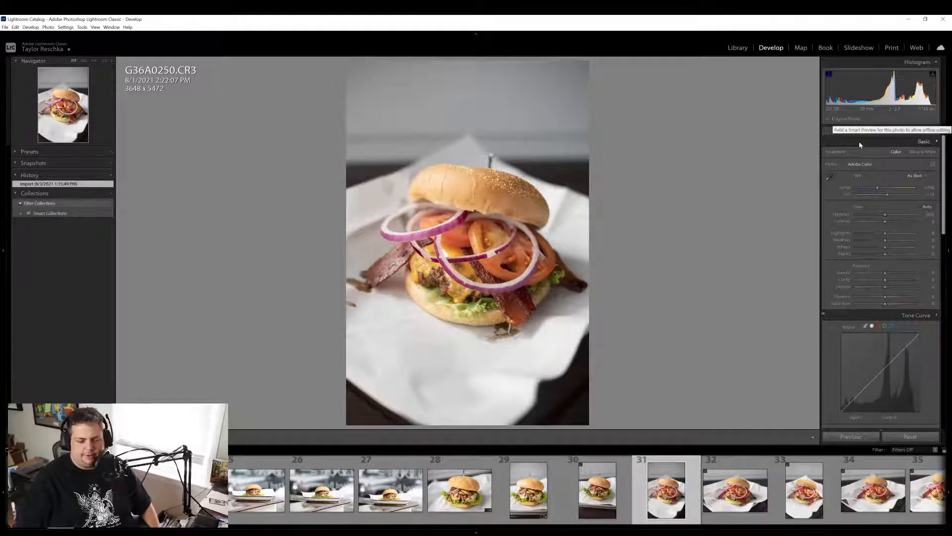
{"action": "left_click", "coordinate": [473, 204]}
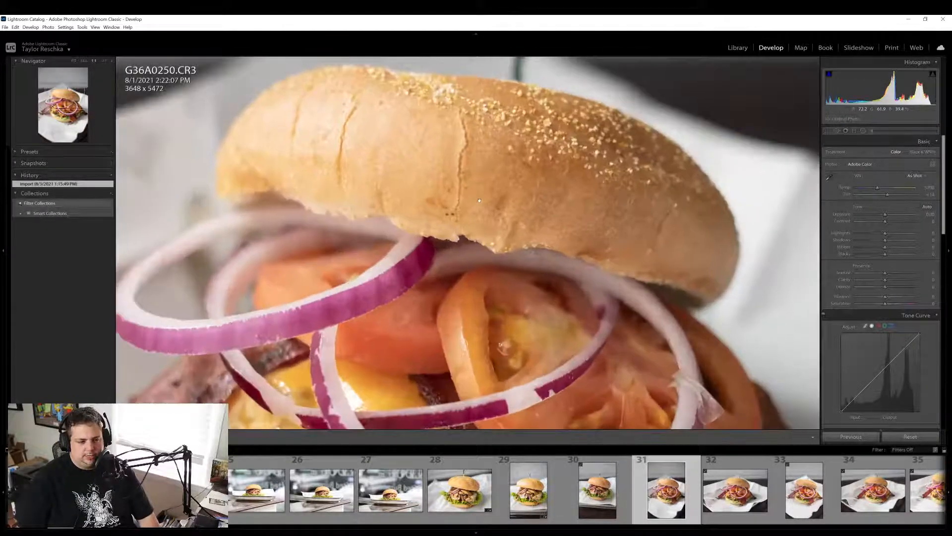
{"action": "left_click", "coordinate": [473, 204]}
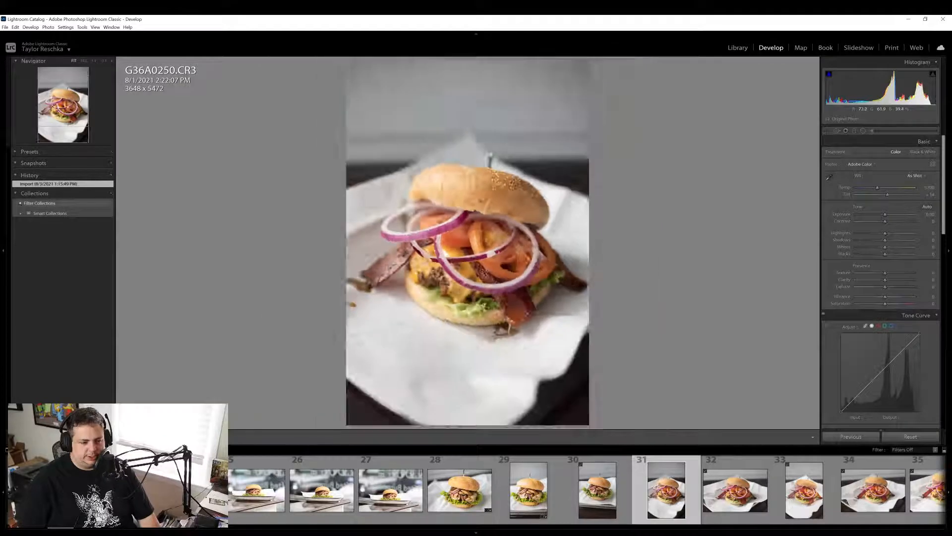
{"action": "left_click", "coordinate": [827, 132]}
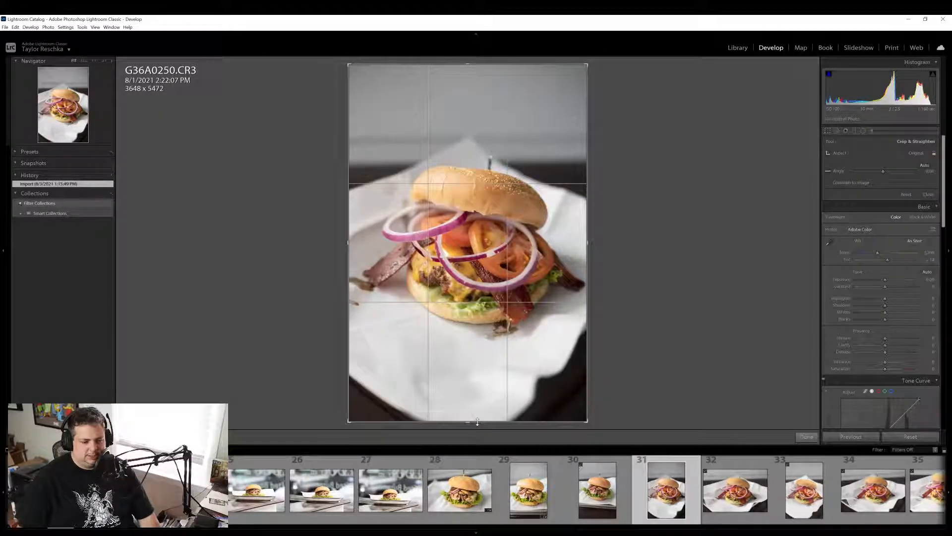
{"action": "left_click_drag", "start_coordinate": [478, 421], "coordinate": [477, 415]}
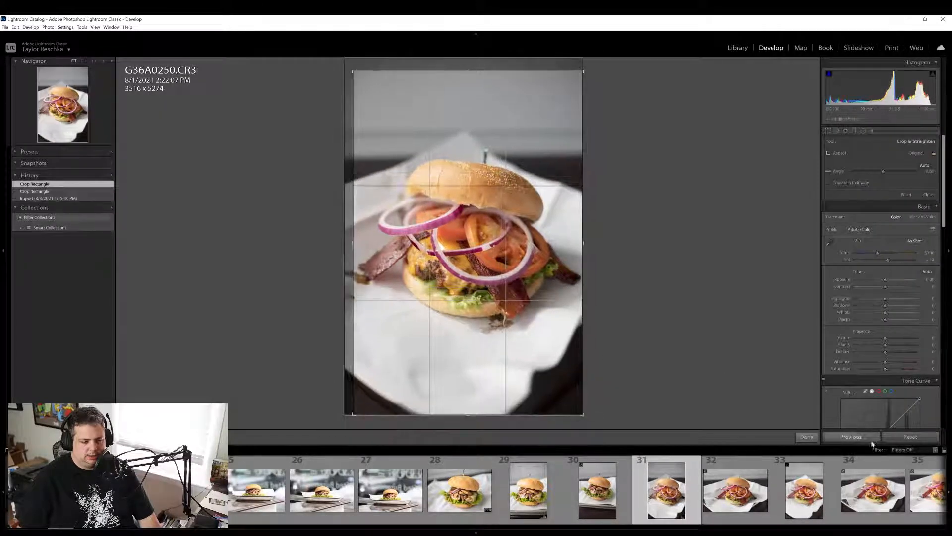
{"action": "left_click", "coordinate": [806, 436]}
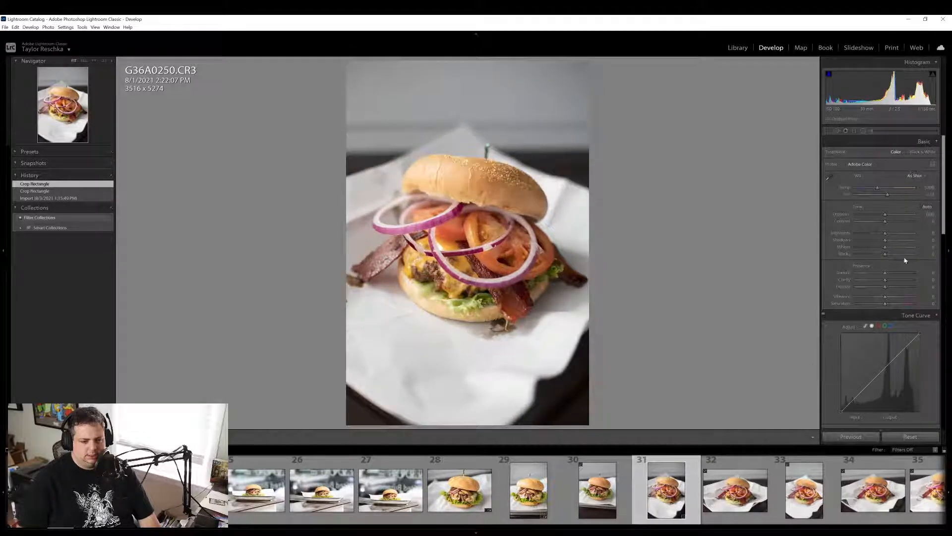
Set Dehaze to +11, Clarity to +8, Shadows to +23, Vibrance to +11 and Saturation to +3 on G36A0250.CR3, and inspect the burger closer
{"action": "left_click_drag", "start_coordinate": [886, 288], "coordinate": [887, 280]}
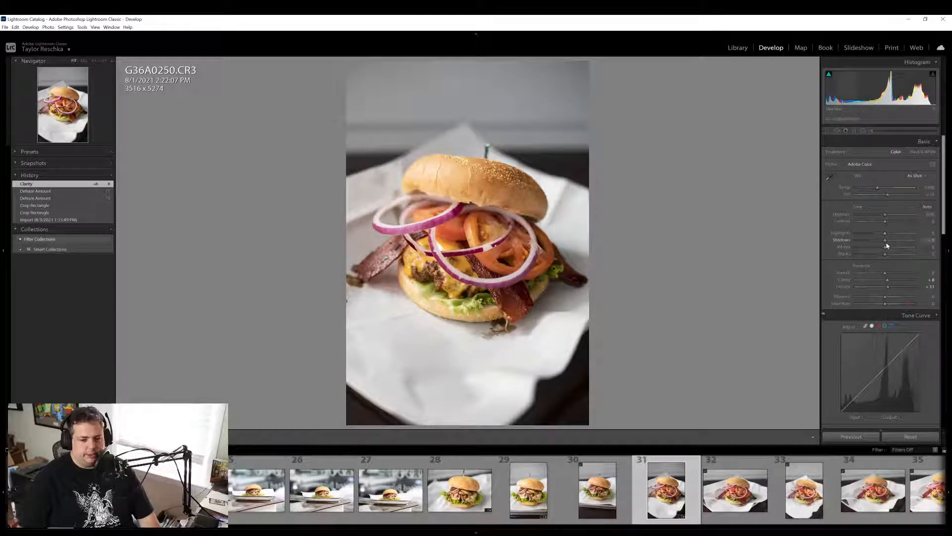
{"action": "left_click_drag", "start_coordinate": [885, 240], "coordinate": [891, 245]}
{"action": "left_click_drag", "start_coordinate": [890, 296], "coordinate": [886, 305]}
{"action": "left_click", "coordinate": [471, 197]}
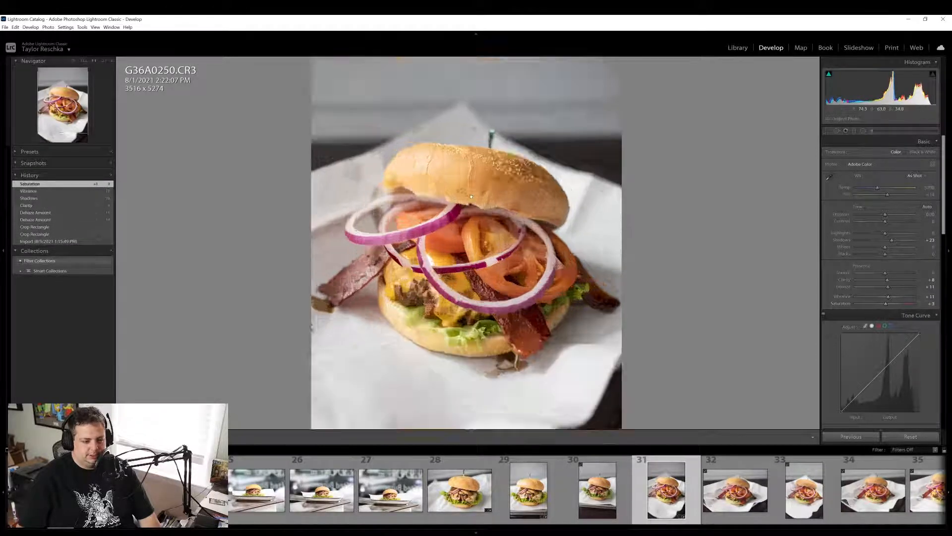
{"action": "left_click", "coordinate": [472, 197]}
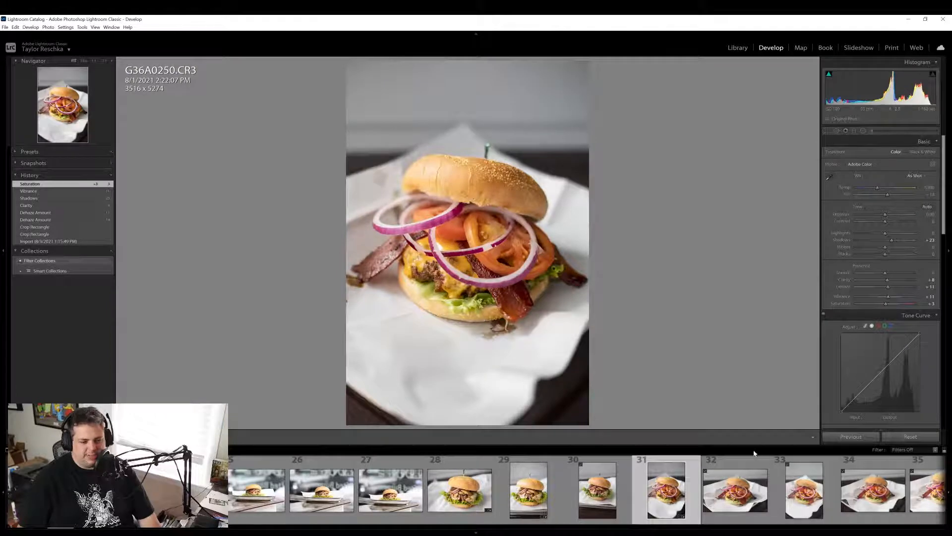
Browse the neighbouring burger photos and try applying the previous photo's develop settings to G36A0253.CR3 and G36A0252.CR3
{"action": "left_click", "coordinate": [735, 496]}
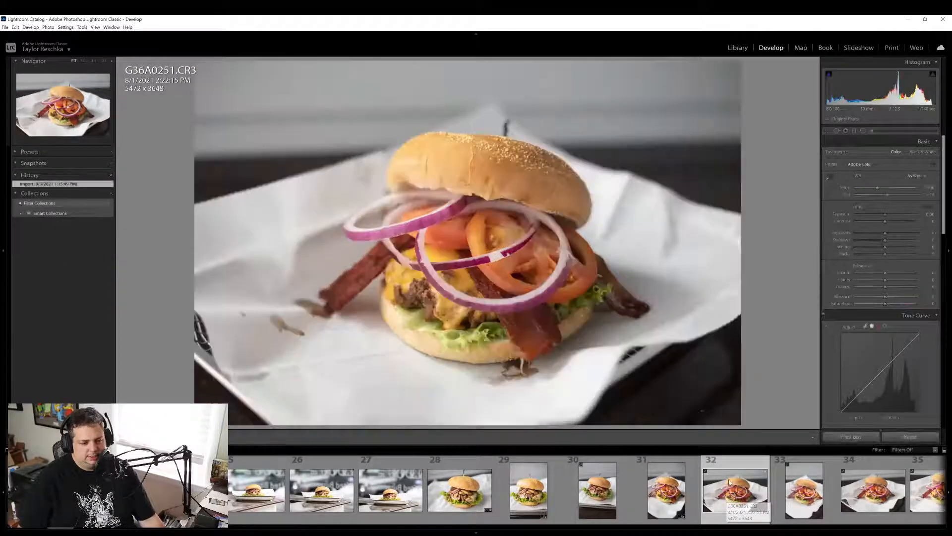
{"action": "scroll", "coordinate": [729, 484], "scroll_direction": "down", "scroll_amount": 6}
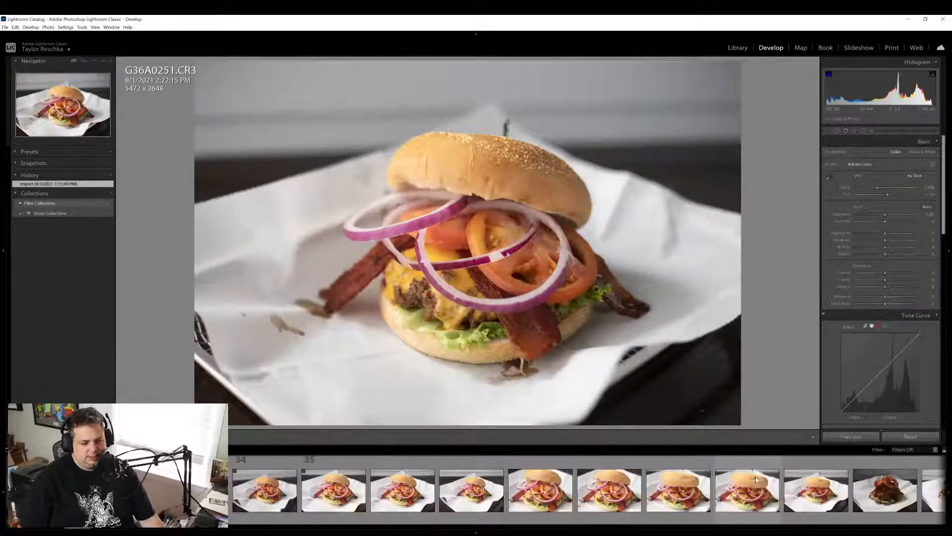
{"action": "scroll", "coordinate": [756, 480], "scroll_direction": "up", "scroll_amount": 5}
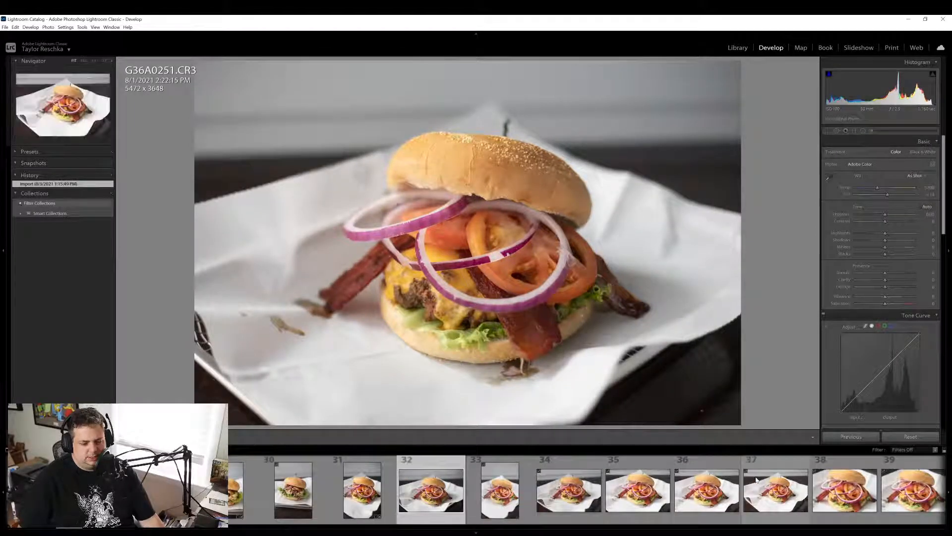
{"action": "left_click", "coordinate": [514, 508]}
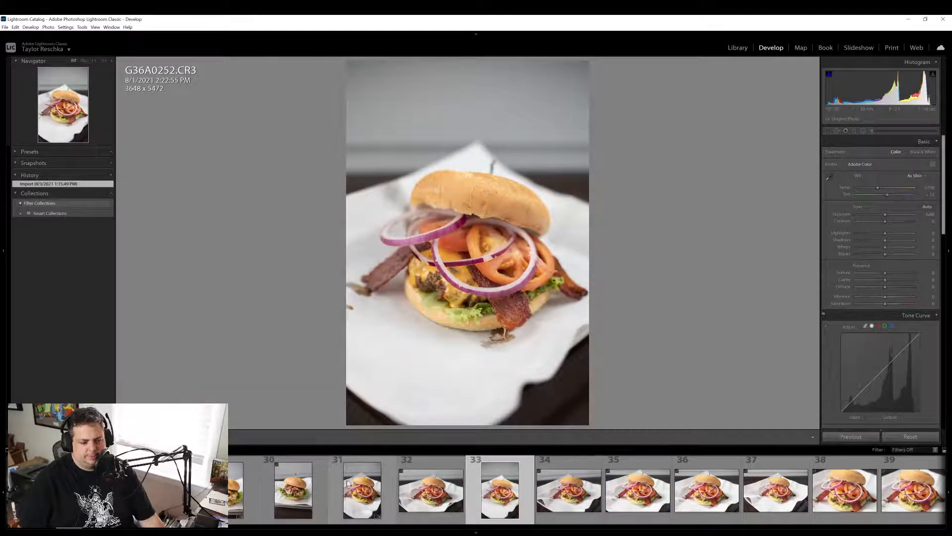
{"action": "left_click", "coordinate": [362, 490]}
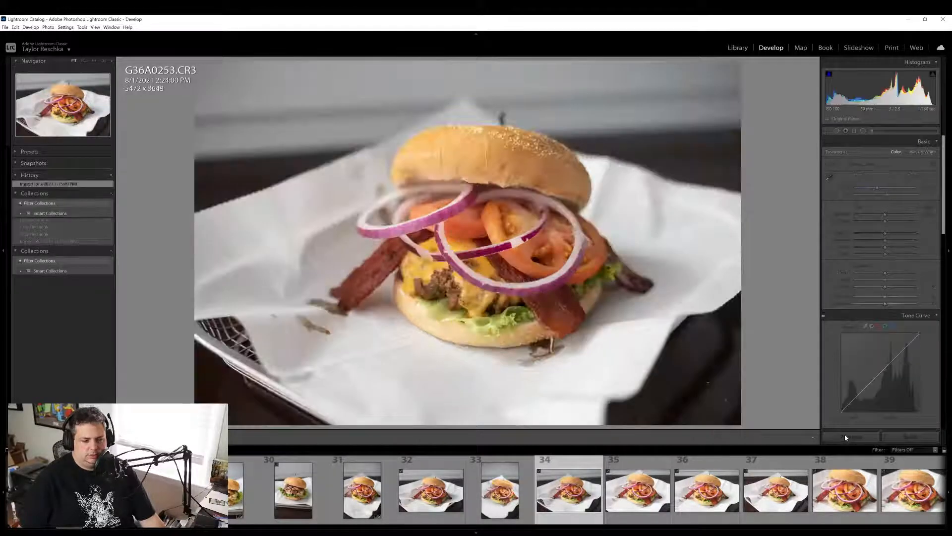
{"action": "left_click", "coordinate": [846, 438]}
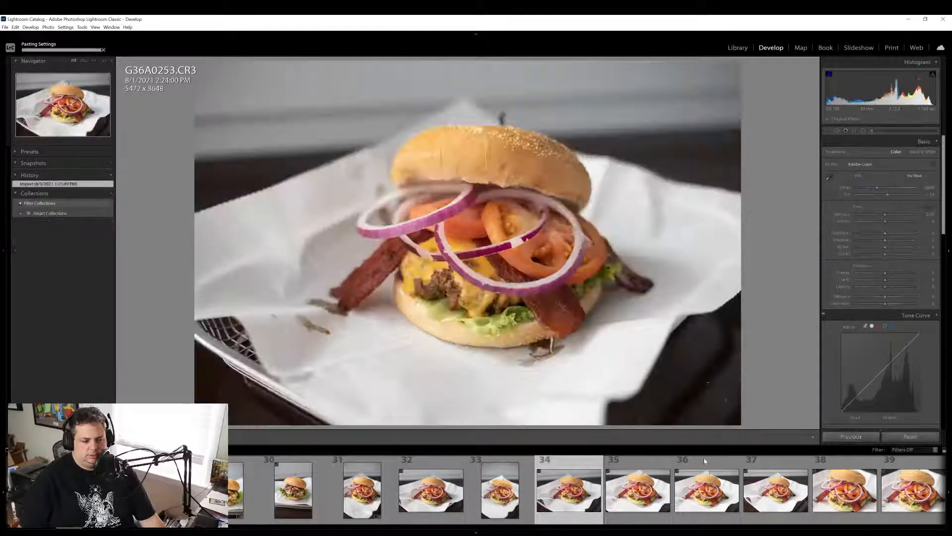
{"action": "left_click", "coordinate": [502, 488]}
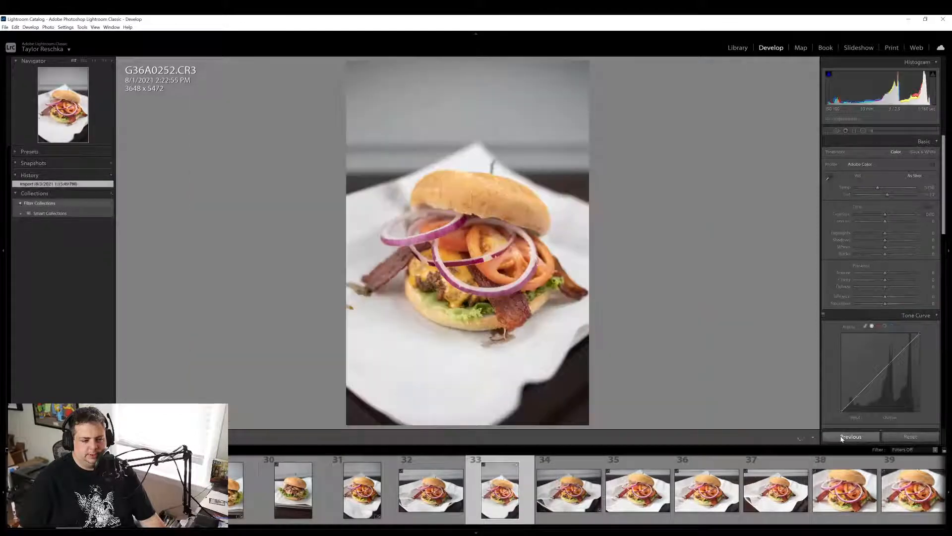
{"action": "left_click", "coordinate": [841, 438]}
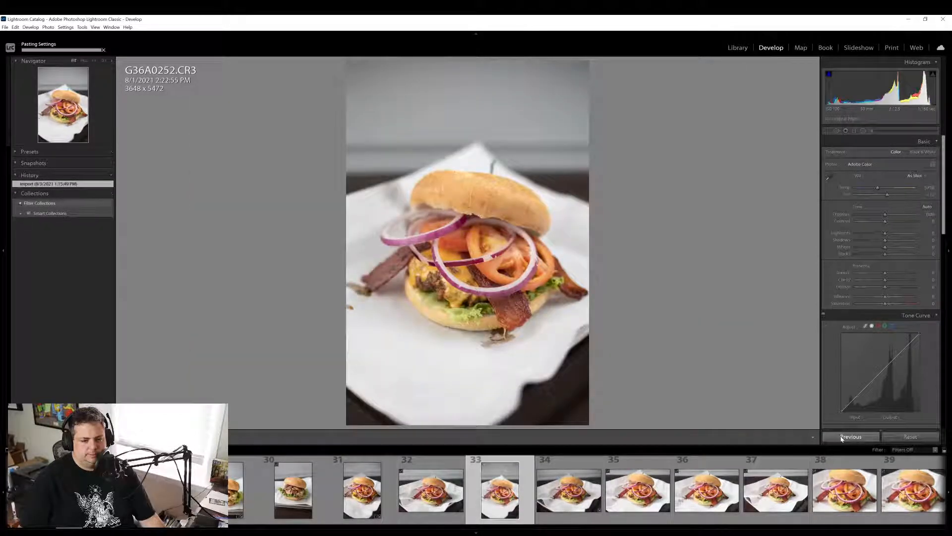
Apply the develop settings of G36A0250.CR3 to G36A0252.CR3 as previous settings, and reset its Saturation to 0
{"action": "left_click", "coordinate": [355, 503]}
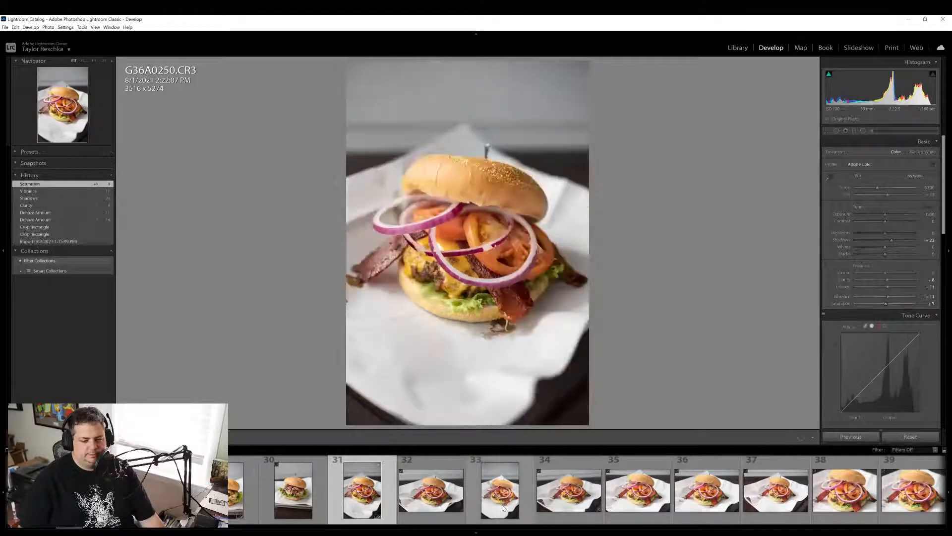
{"action": "left_click", "coordinate": [499, 494]}
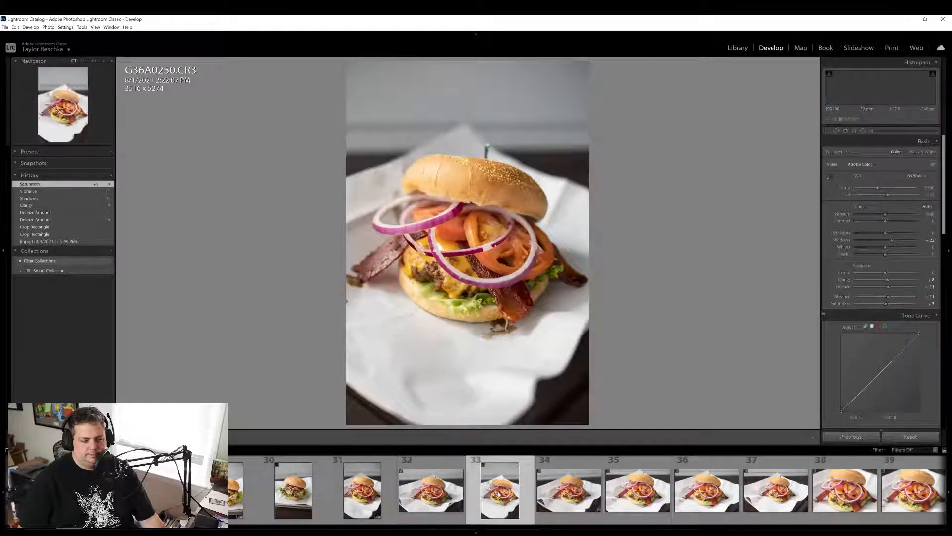
{"action": "left_click", "coordinate": [837, 438]}
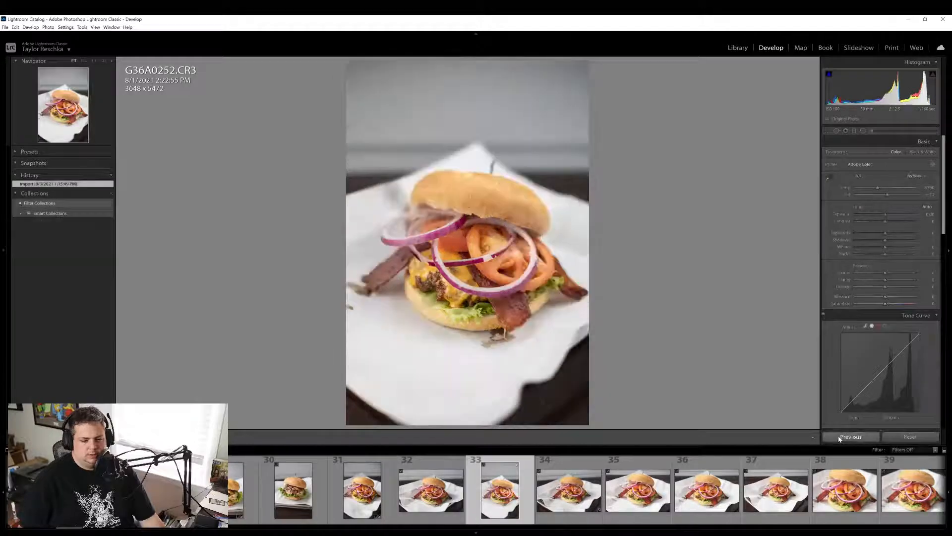
{"action": "left_click", "coordinate": [445, 272]}
{"action": "left_click", "coordinate": [445, 272]}
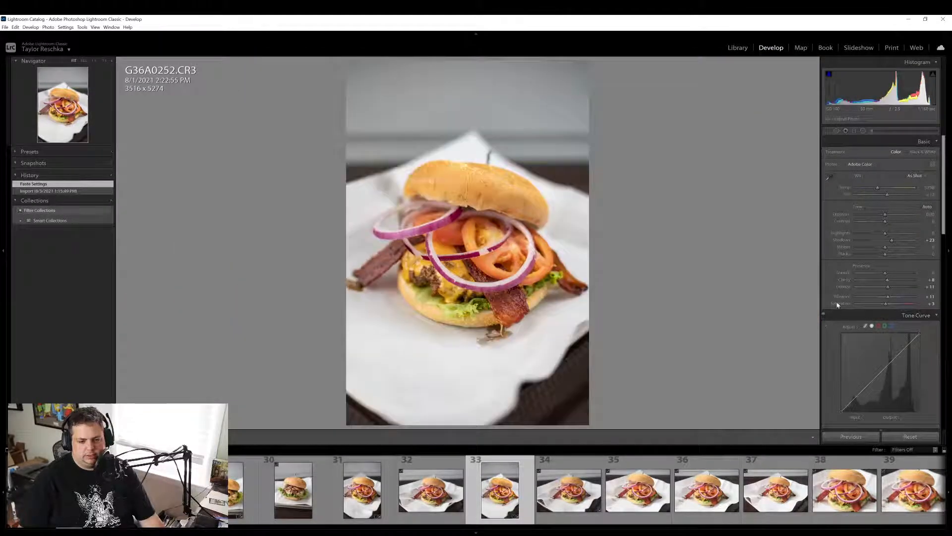
{"action": "double_click", "coordinate": [838, 303]}
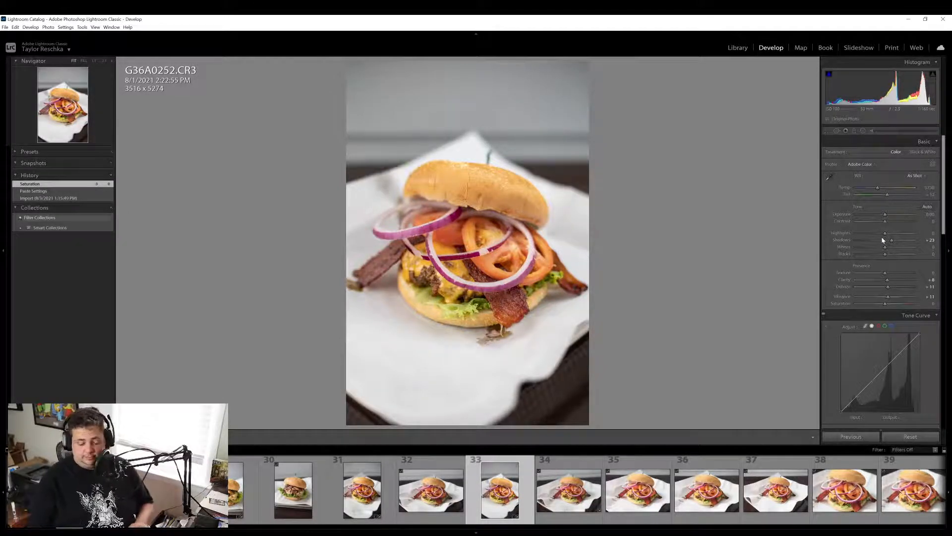
Check the focus of G36A0252.CR3 up close and set its Exposure to +0.15
{"action": "left_click", "coordinate": [475, 242]}
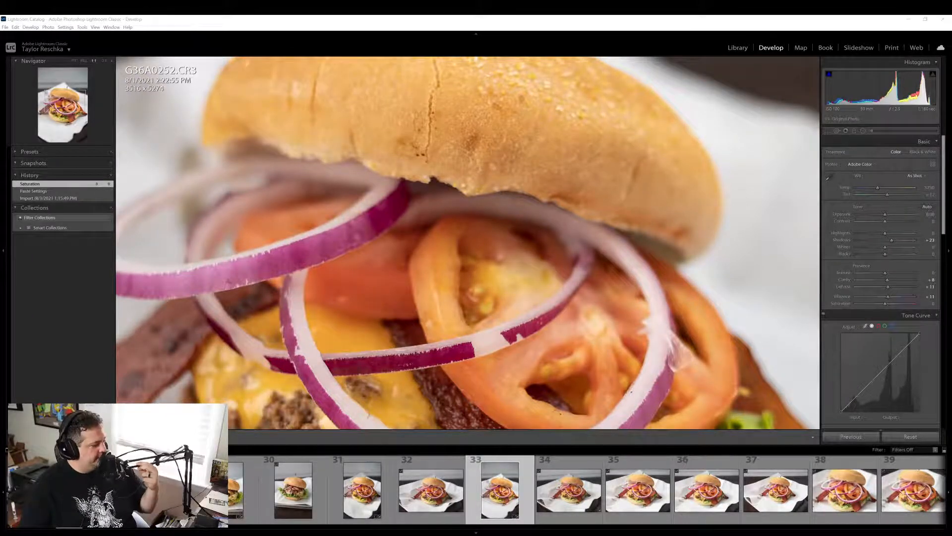
{"action": "left_click", "coordinate": [470, 289]}
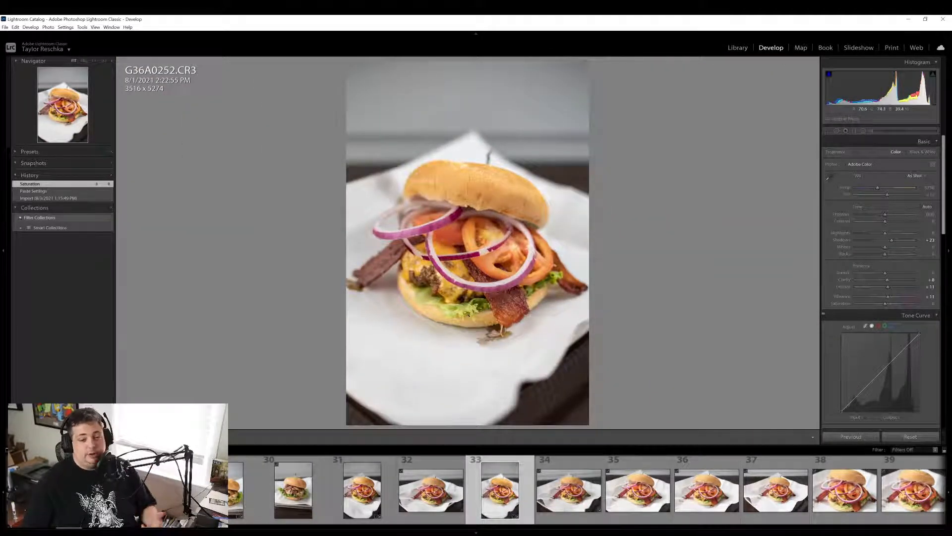
{"action": "left_click", "coordinate": [465, 345]}
{"action": "left_click", "coordinate": [465, 345]}
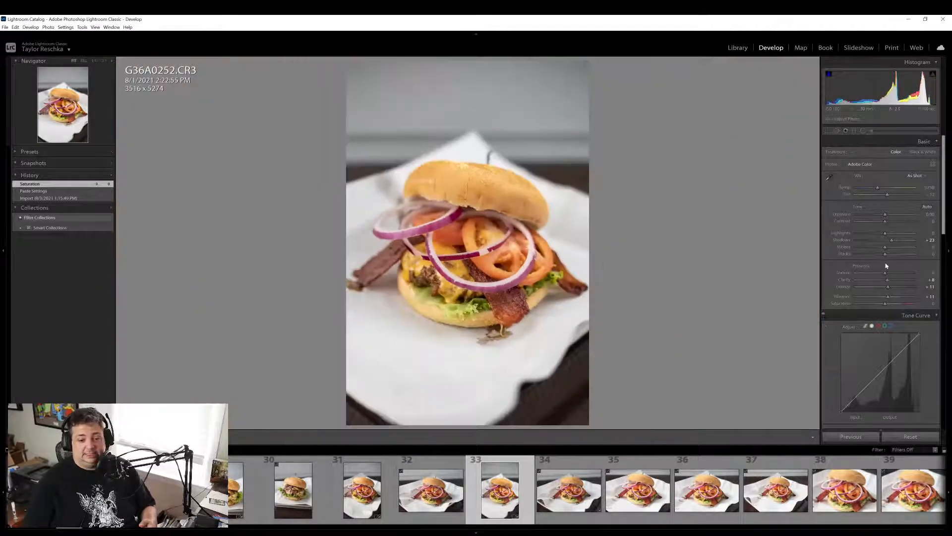
{"action": "left_click_drag", "start_coordinate": [885, 216], "coordinate": [887, 217]}
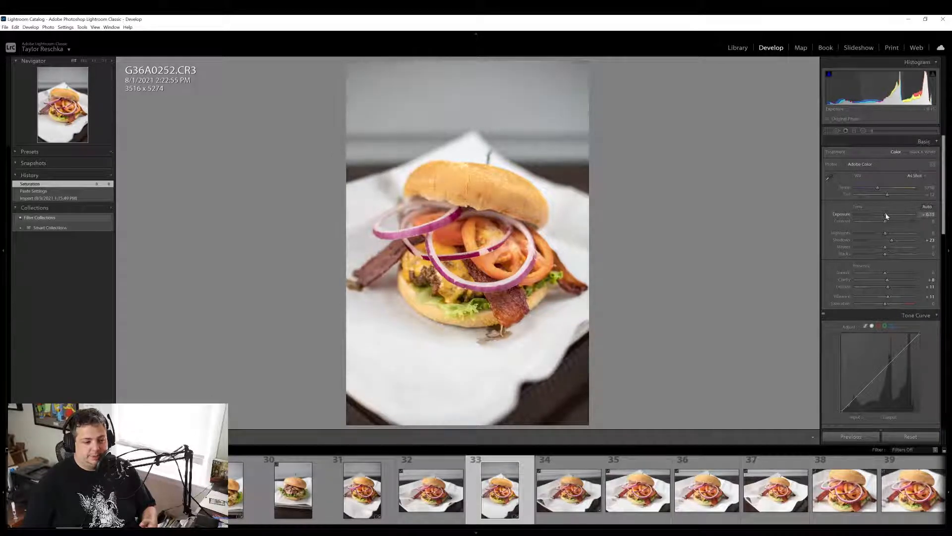
{"action": "left_click", "coordinate": [478, 249]}
{"action": "left_click", "coordinate": [477, 249]}
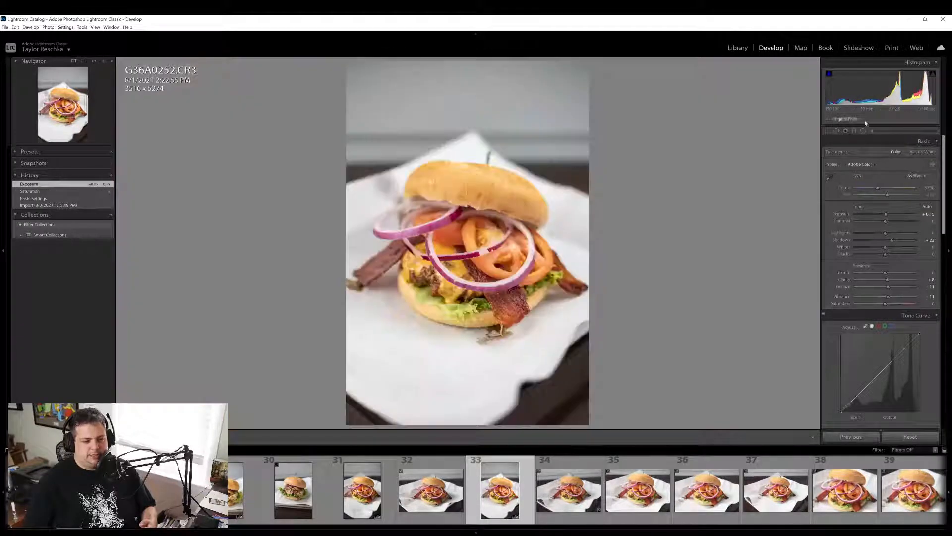
Try landscape and tighter portrait crops on G36A0252.CR3, down to 2950 x 4425, and undo the last crop adjustment
{"action": "left_click", "coordinate": [828, 131]}
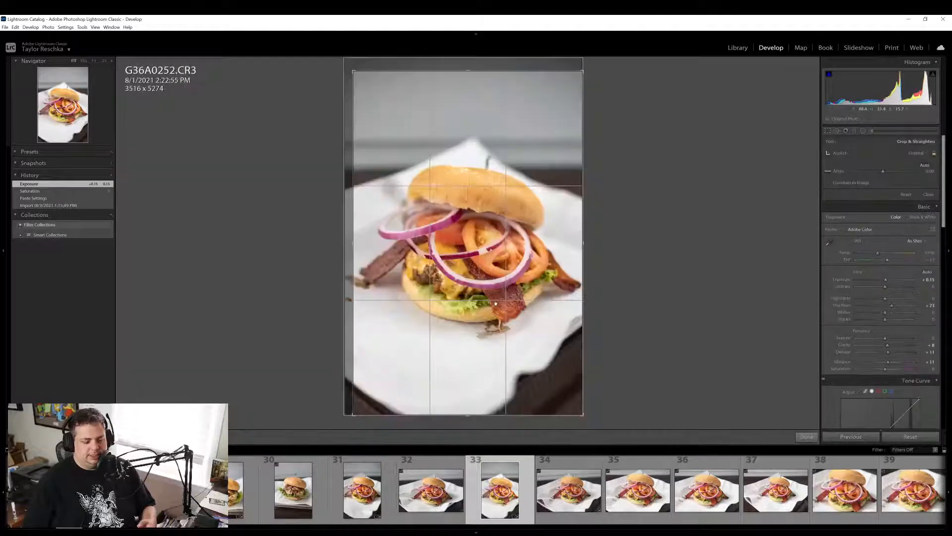
{"action": "key", "text": "x"}
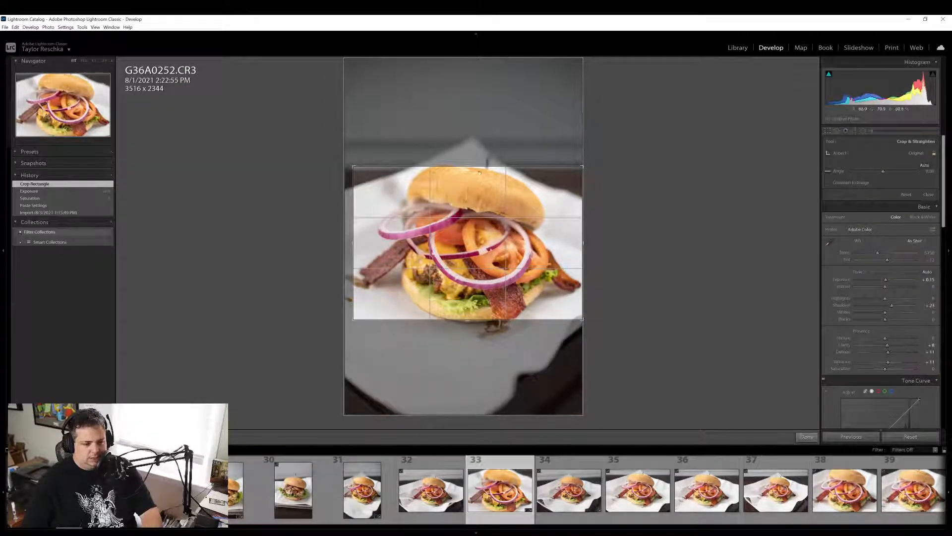
{"action": "left_click_drag", "start_coordinate": [353, 166], "coordinate": [326, 160]}
{"action": "key", "text": "x"}
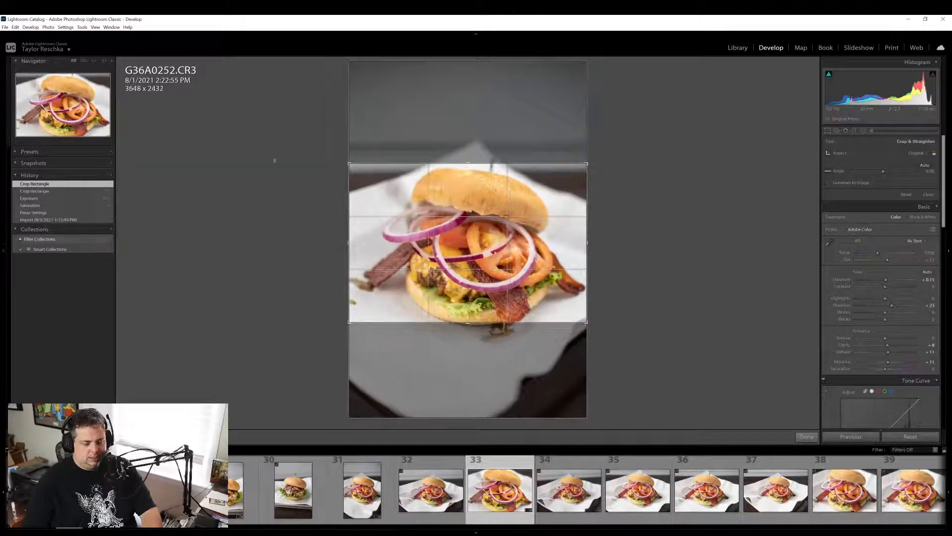
{"action": "left_click_drag", "start_coordinate": [585, 416], "coordinate": [566, 390]}
{"action": "left_click_drag", "start_coordinate": [399, 261], "coordinate": [417, 282]}
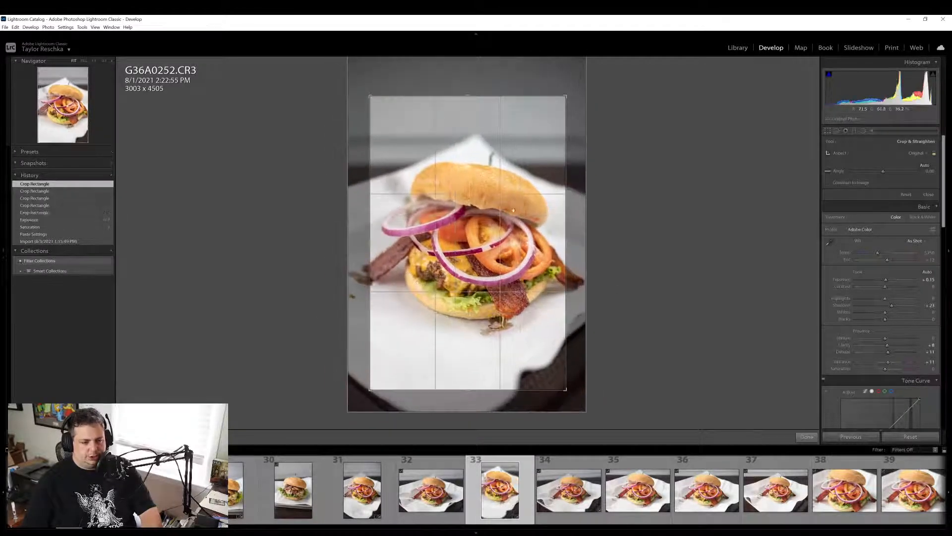
{"action": "left_click_drag", "start_coordinate": [567, 238], "coordinate": [532, 241]}
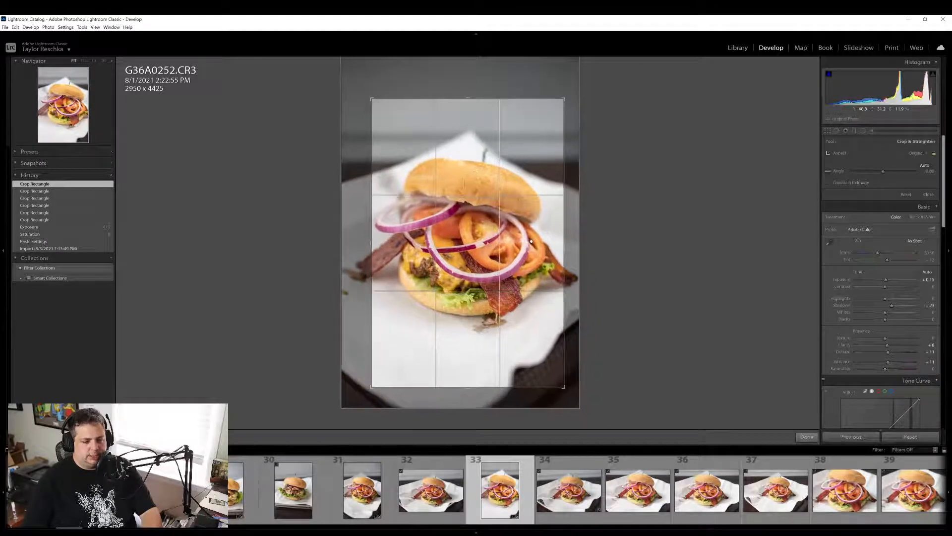
{"action": "left_click", "coordinate": [807, 437]}
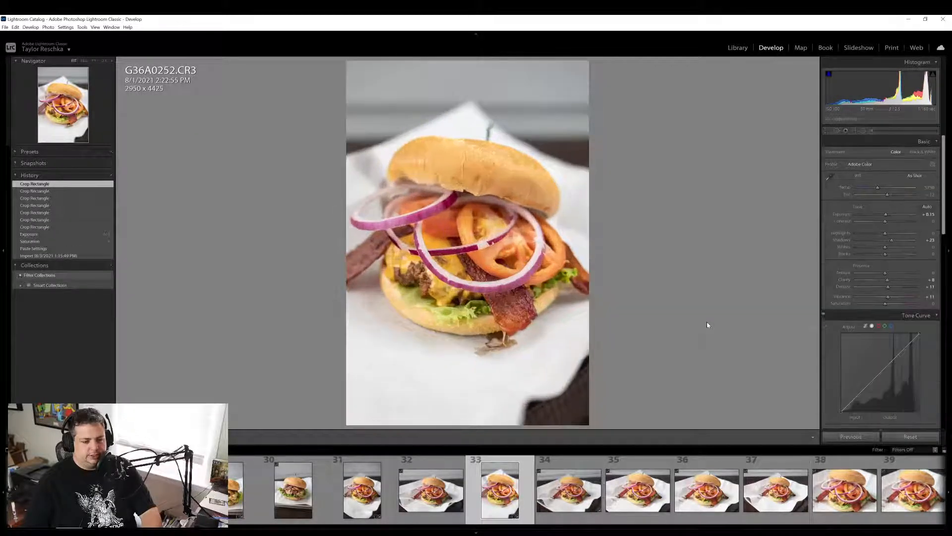
{"action": "key", "text": "ctrl+z"}
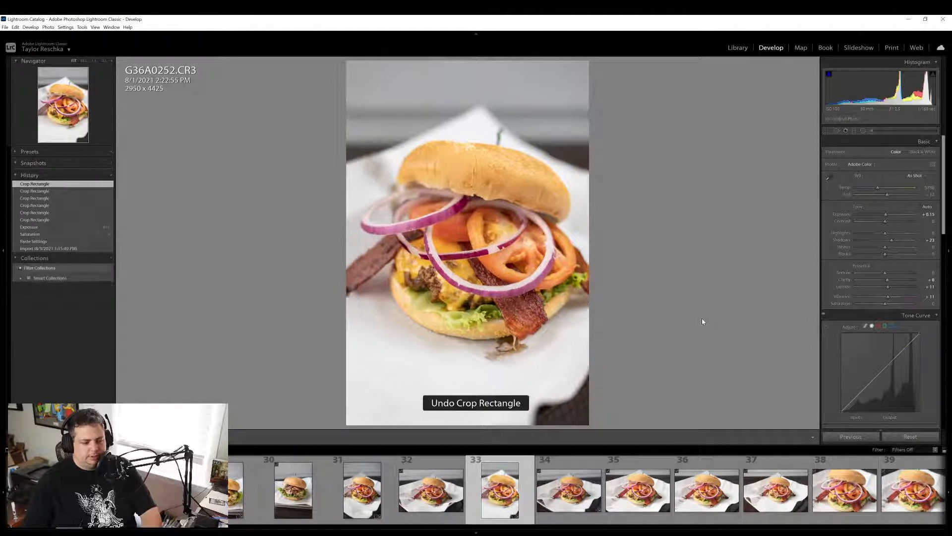
Recrop G36A0252.CR3 to a looser 3433 x 5149 portrait frame around the burger and apply the crop
{"action": "left_click", "coordinate": [827, 131]}
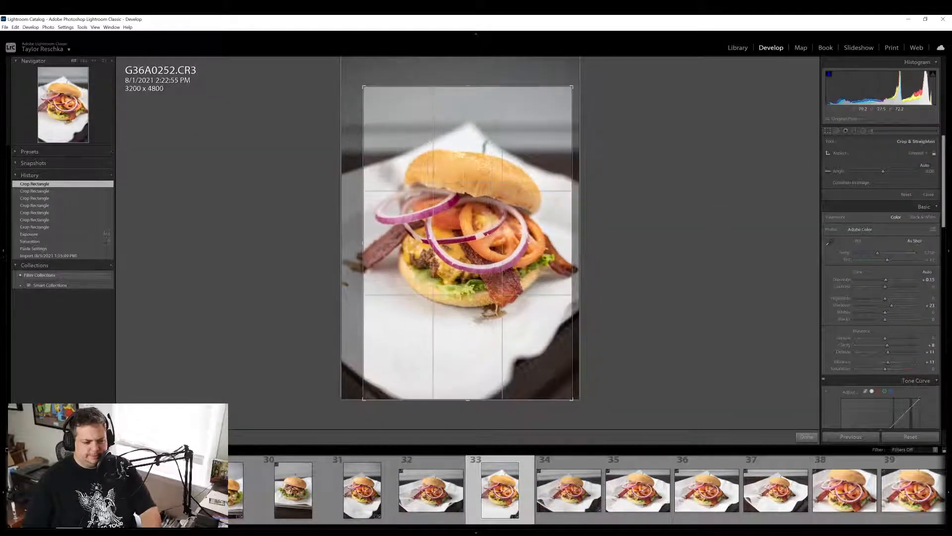
{"action": "left_click_drag", "start_coordinate": [558, 255], "coordinate": [600, 243]}
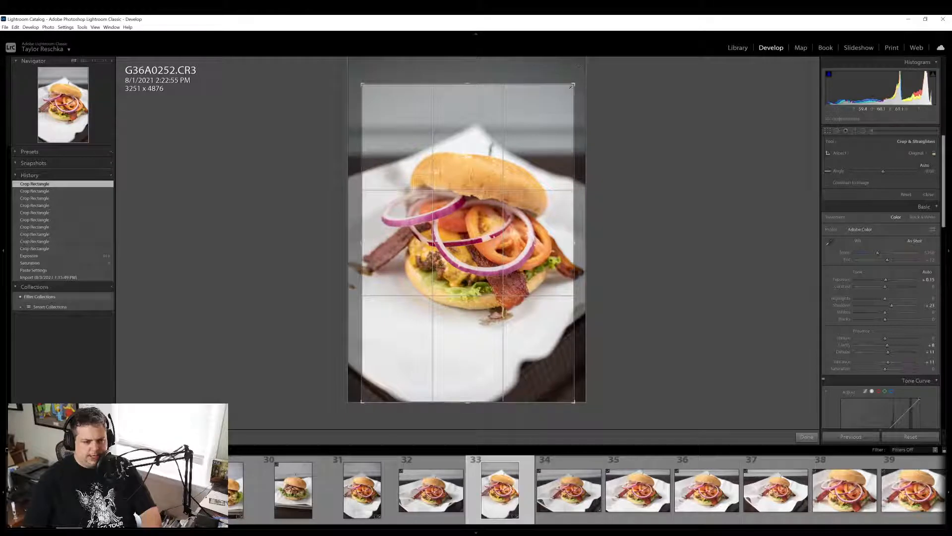
{"action": "left_click_drag", "start_coordinate": [574, 84], "coordinate": [588, 79]}
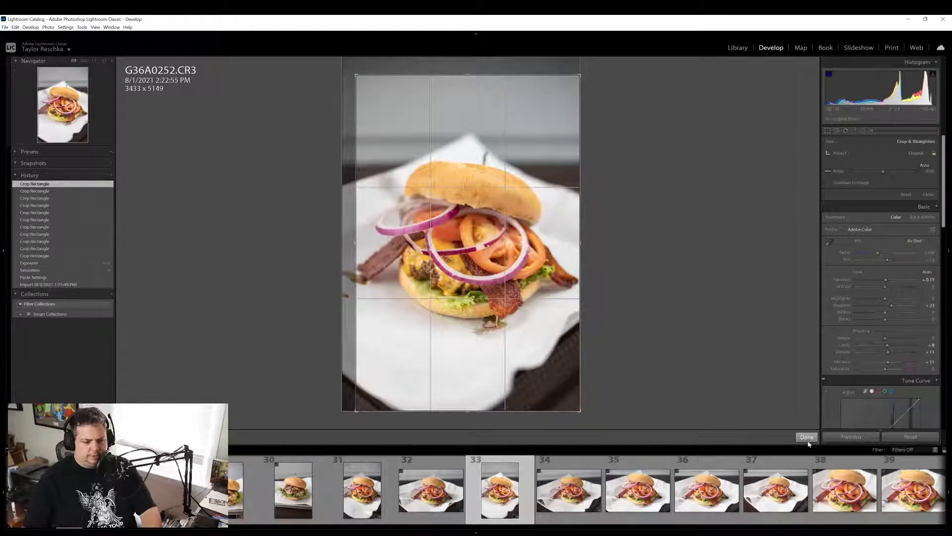
{"action": "left_click", "coordinate": [807, 436]}
Heal the pink scrap on the paper under the bacon in G36A0252.CR3 with a size 77 spot removal brush, and adjust its sample area
{"action": "left_click", "coordinate": [469, 308]}
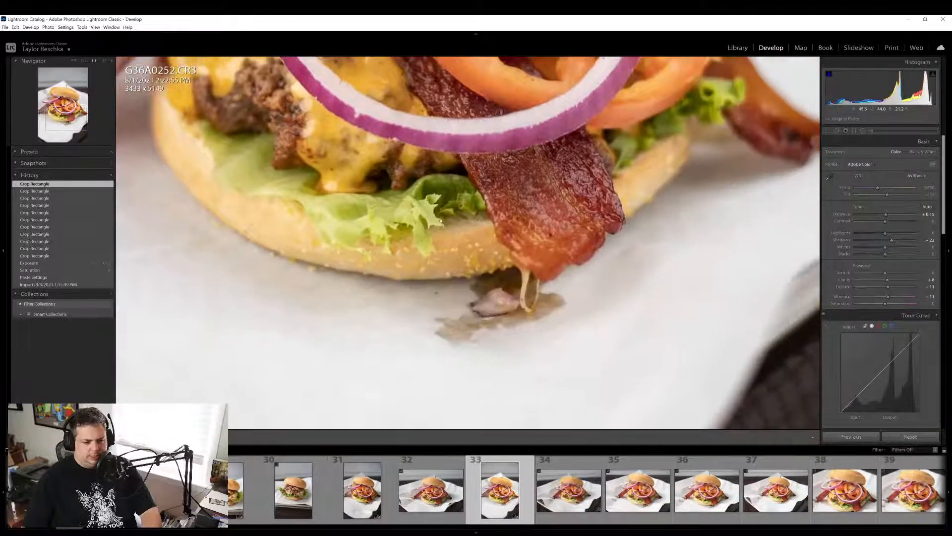
{"action": "left_click", "coordinate": [837, 131]}
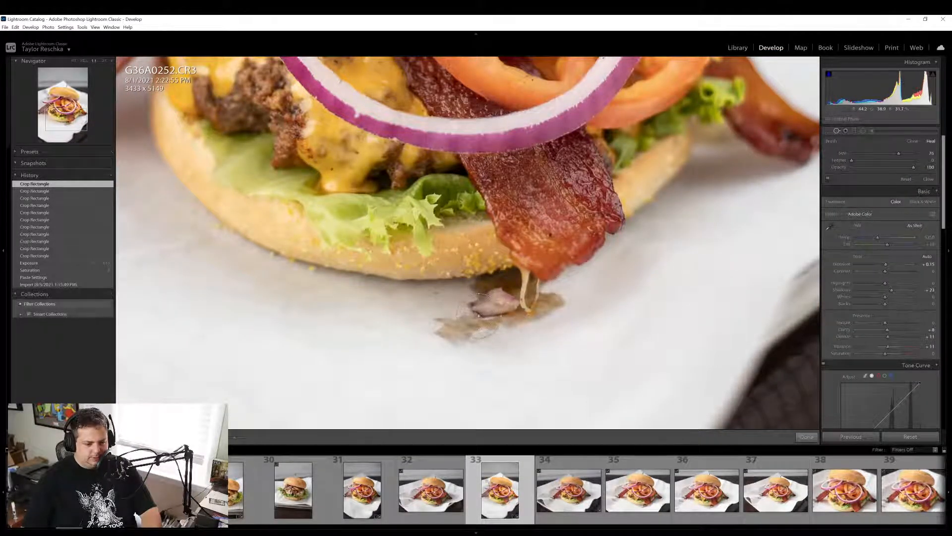
{"action": "scroll", "coordinate": [490, 309], "scroll_direction": "up", "scroll_amount": 1}
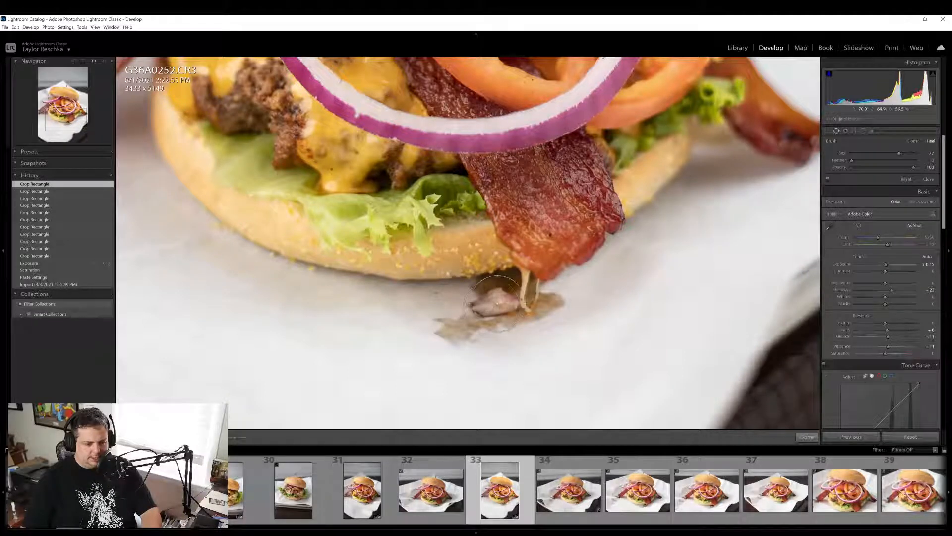
{"action": "left_click", "coordinate": [495, 304]}
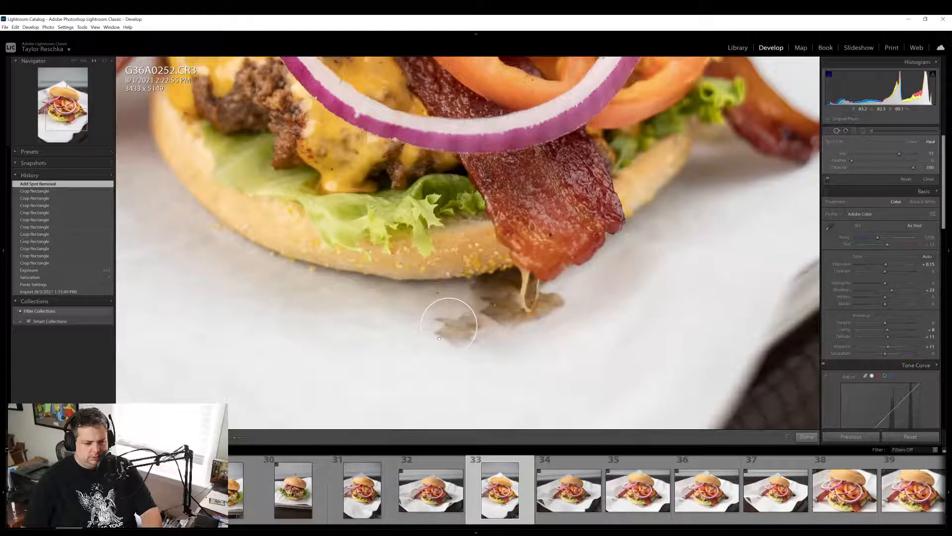
{"action": "left_click_drag", "start_coordinate": [445, 334], "coordinate": [443, 339]}
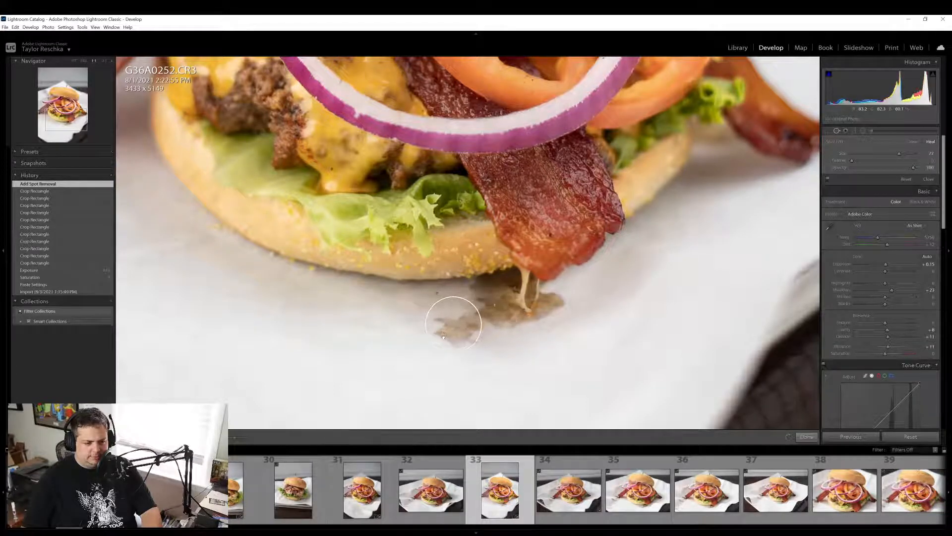
{"action": "key", "text": "q"}
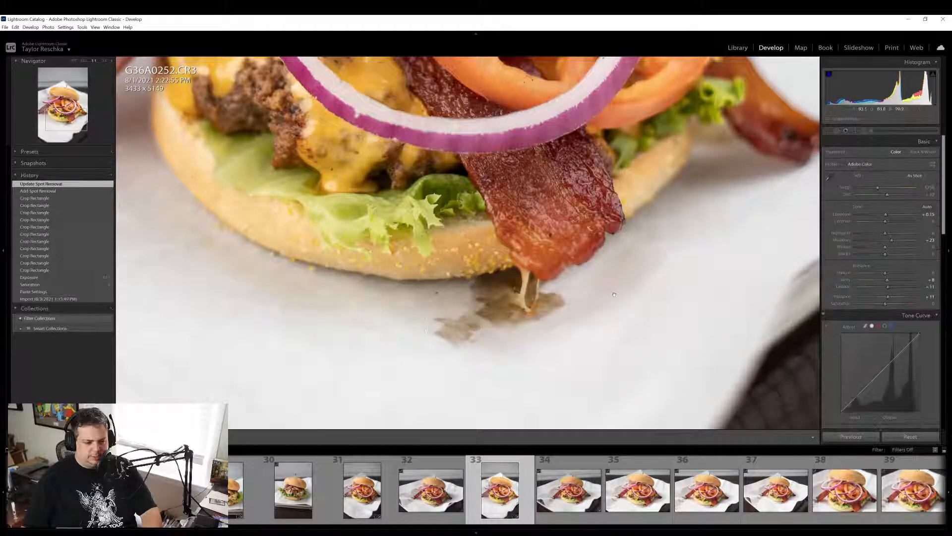
{"action": "left_click", "coordinate": [614, 295]}
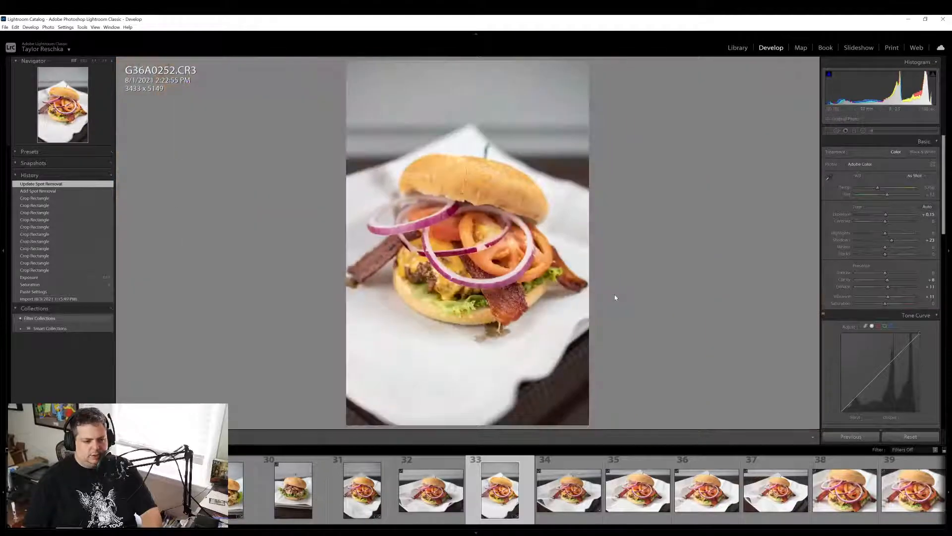
Heal the small dark speck beside the grease stain with a size 57 spot removal brush, and reposition the spot
{"action": "left_click", "coordinate": [498, 321]}
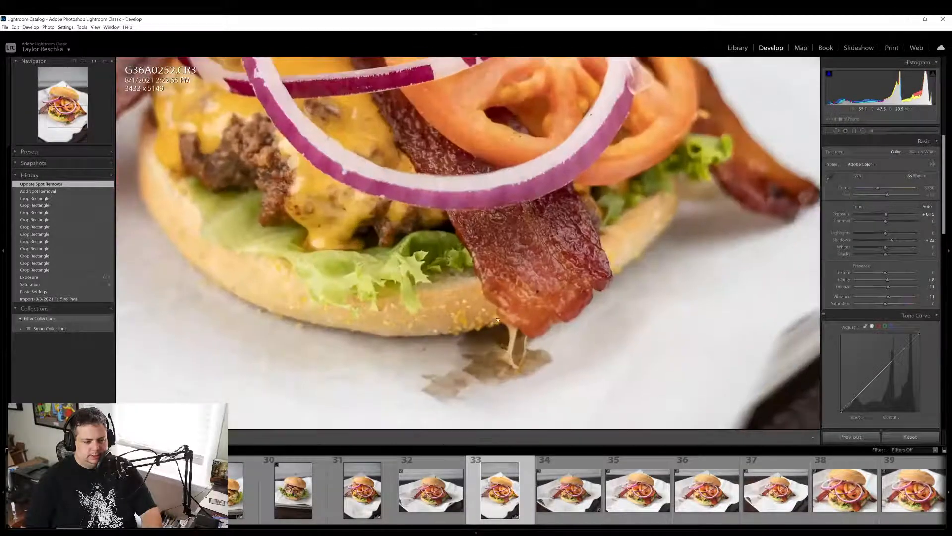
{"action": "key", "text": "q"}
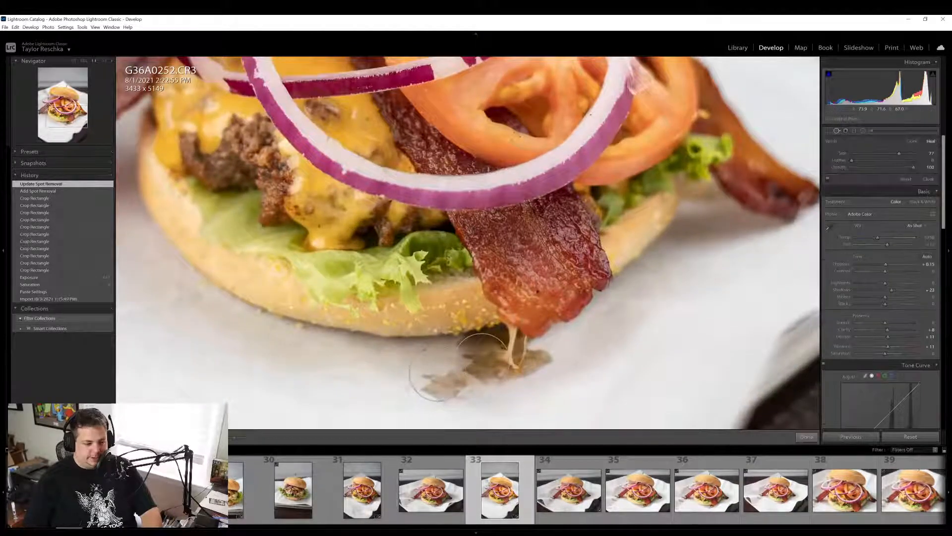
{"action": "scroll", "coordinate": [424, 371], "scroll_direction": "down", "scroll_amount": 2}
{"action": "scroll", "coordinate": [425, 373], "scroll_direction": "down", "scroll_amount": 1}
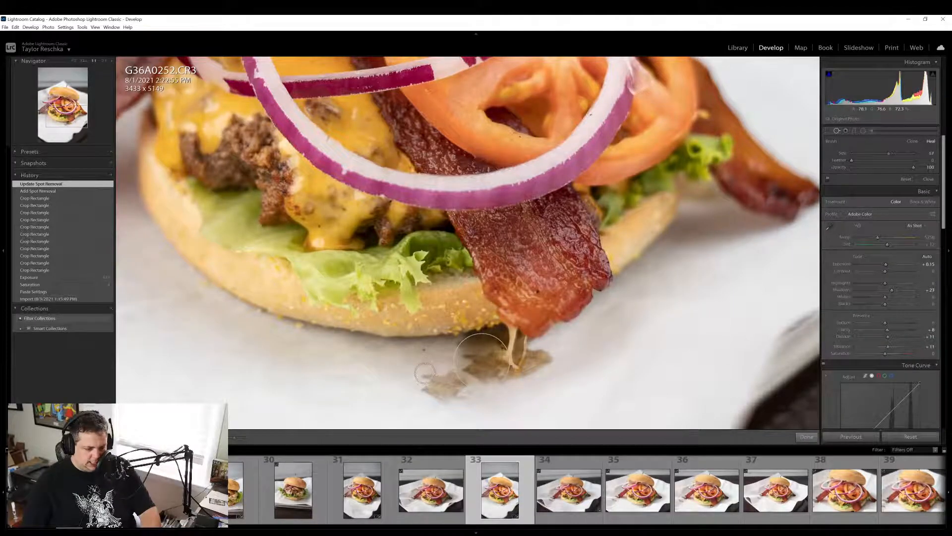
{"action": "left_click", "coordinate": [425, 373]}
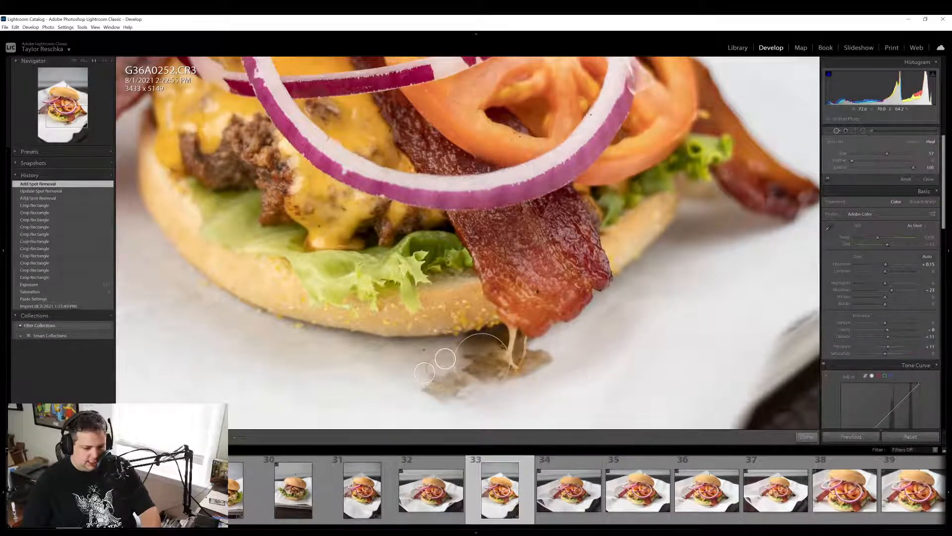
{"action": "left_click_drag", "start_coordinate": [437, 357], "coordinate": [426, 354]}
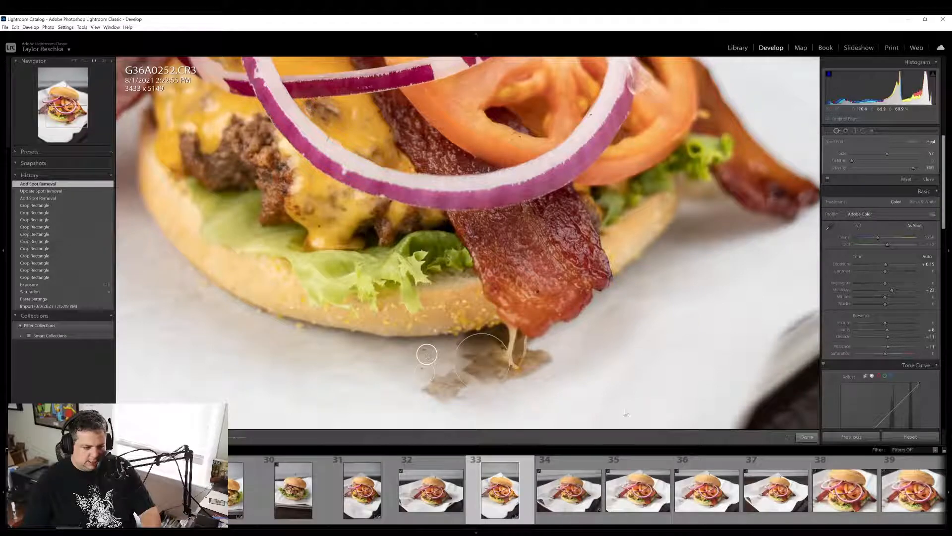
{"action": "left_click", "coordinate": [807, 436]}
{"action": "left_click", "coordinate": [511, 335]}
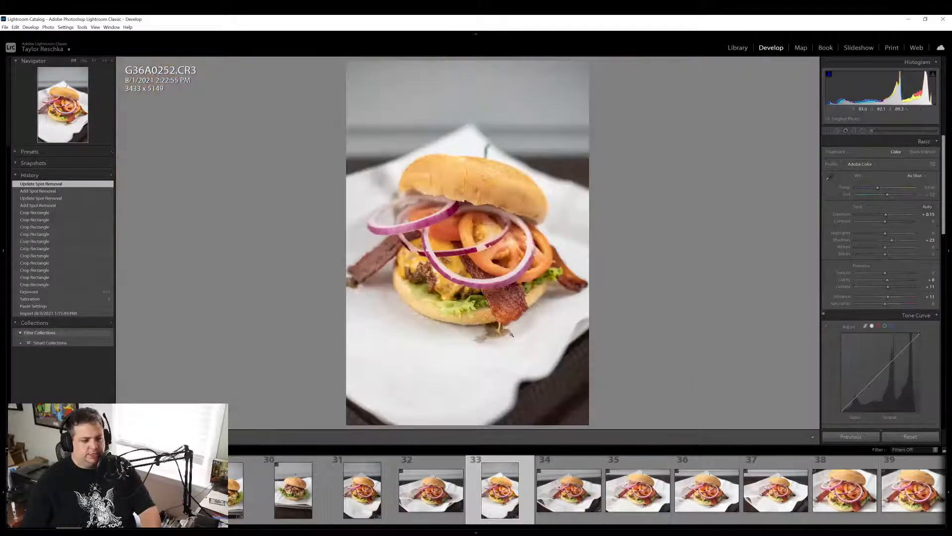
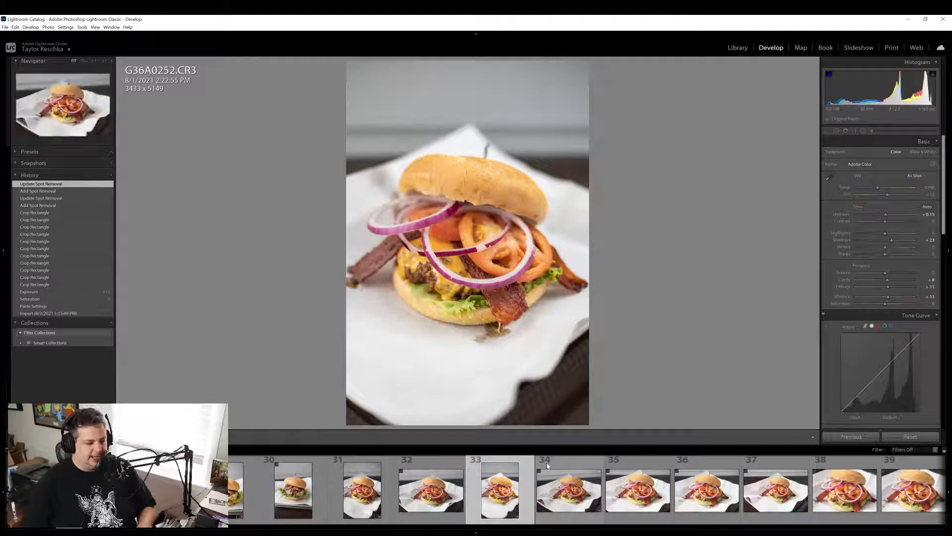
Apply the previous develop settings to G36A0253.CR3 and reset the copied spot removals
{"action": "left_click", "coordinate": [563, 490]}
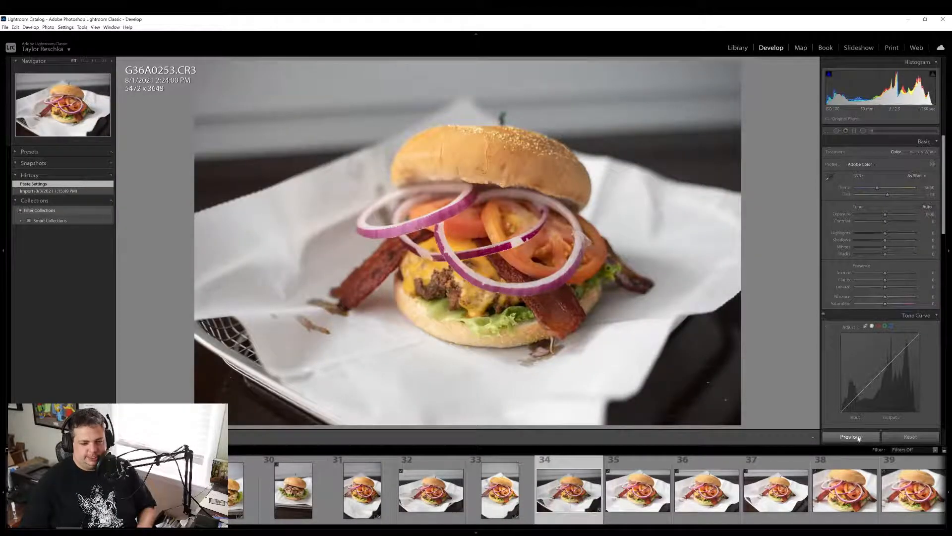
{"action": "left_click", "coordinate": [855, 437]}
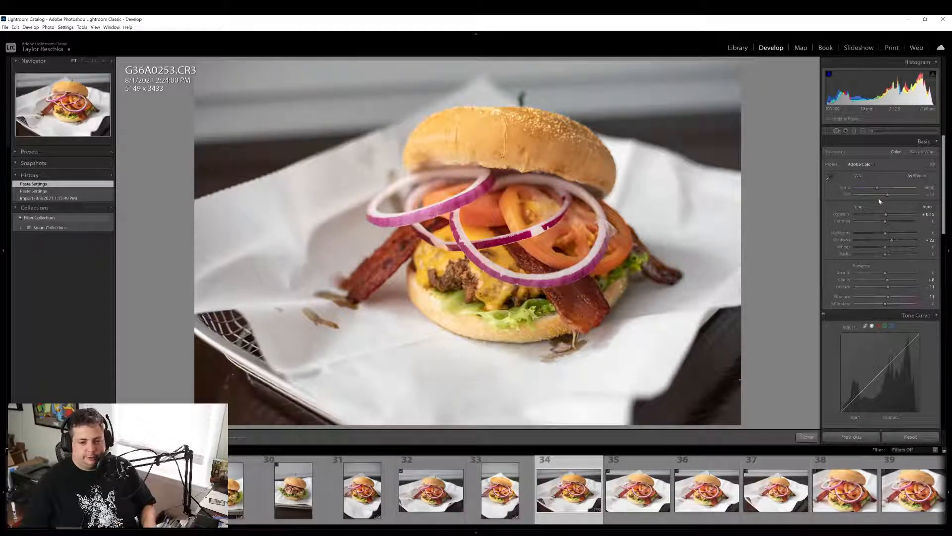
{"action": "left_click", "coordinate": [838, 132]}
{"action": "left_click", "coordinate": [905, 180]}
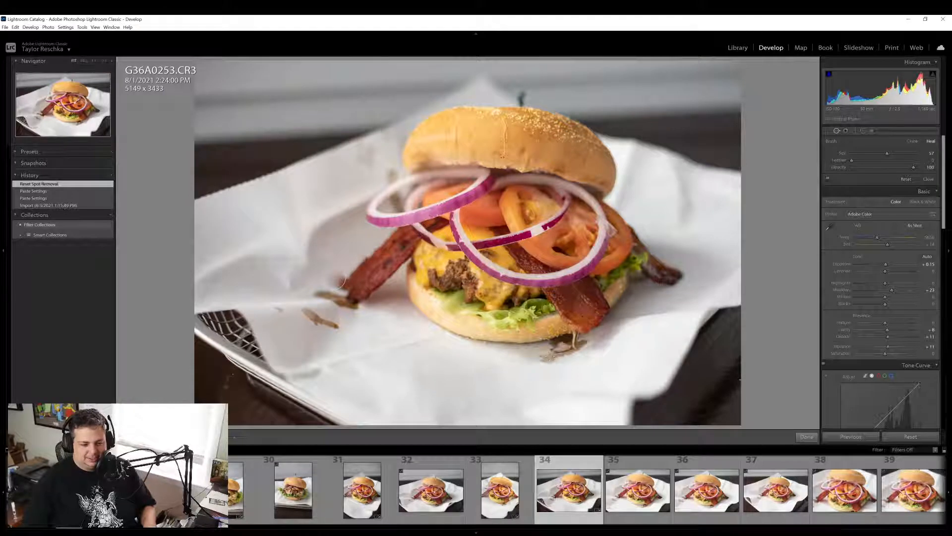
Try to heal the debris under the front bacon strip with a size 77 brush and a moved sample area, and delete the spot
{"action": "scroll", "coordinate": [338, 280], "scroll_direction": "up", "scroll_amount": 3}
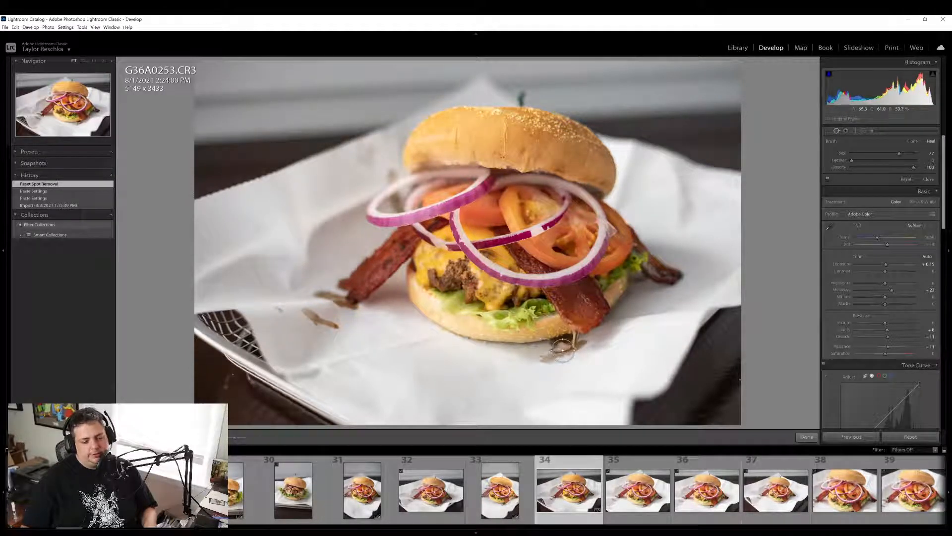
{"action": "left_click", "coordinate": [563, 350]}
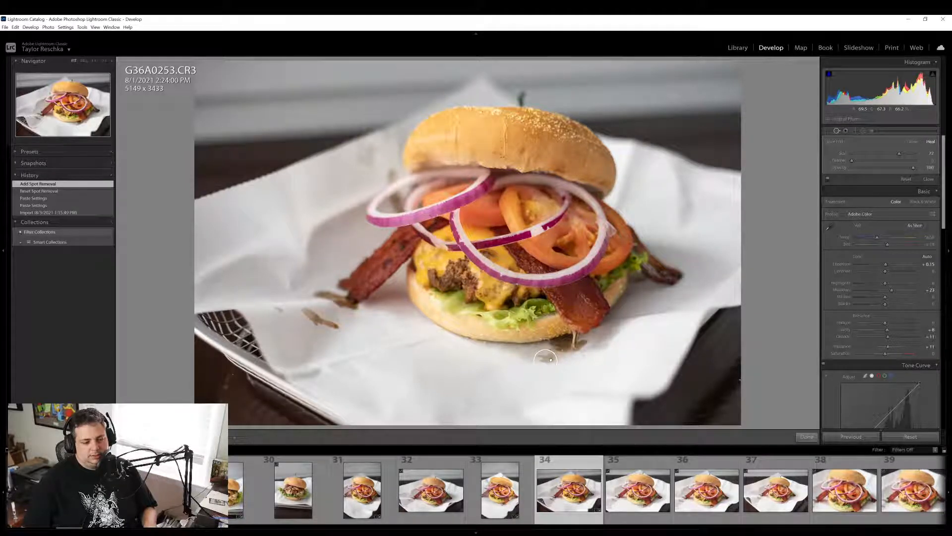
{"action": "mouse_move", "coordinate": [362, 344]}
{"action": "left_mouse_down"}
{"action": "mouse_move", "coordinate": [315, 317]}
{"action": "mouse_move", "coordinate": [347, 297]}
{"action": "left_mouse_up"}
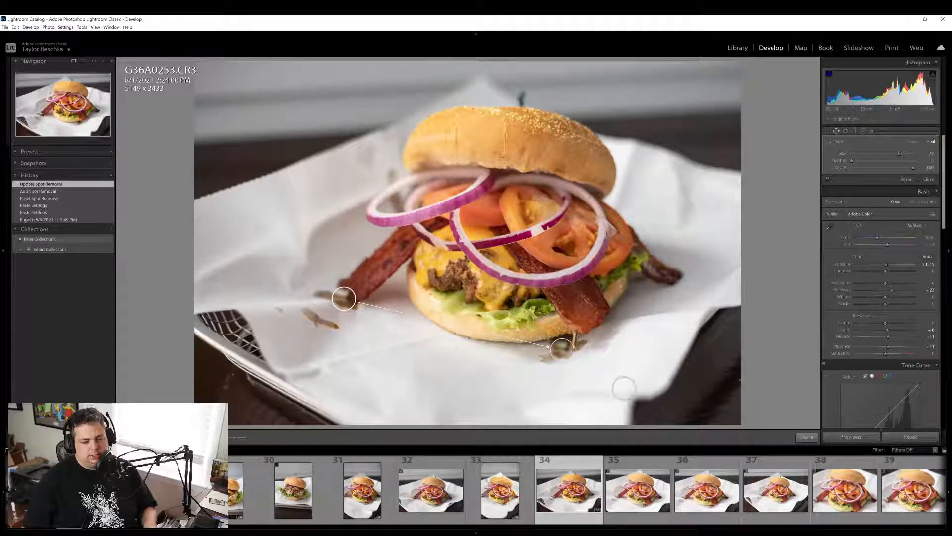
{"action": "left_click", "coordinate": [557, 355]}
{"action": "key", "text": "Delete"}
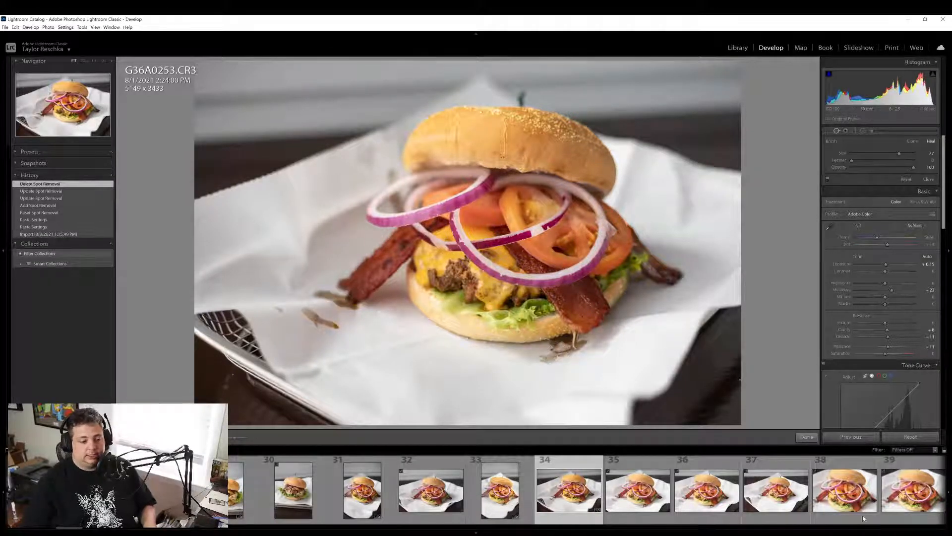
{"action": "left_click", "coordinate": [806, 436]}
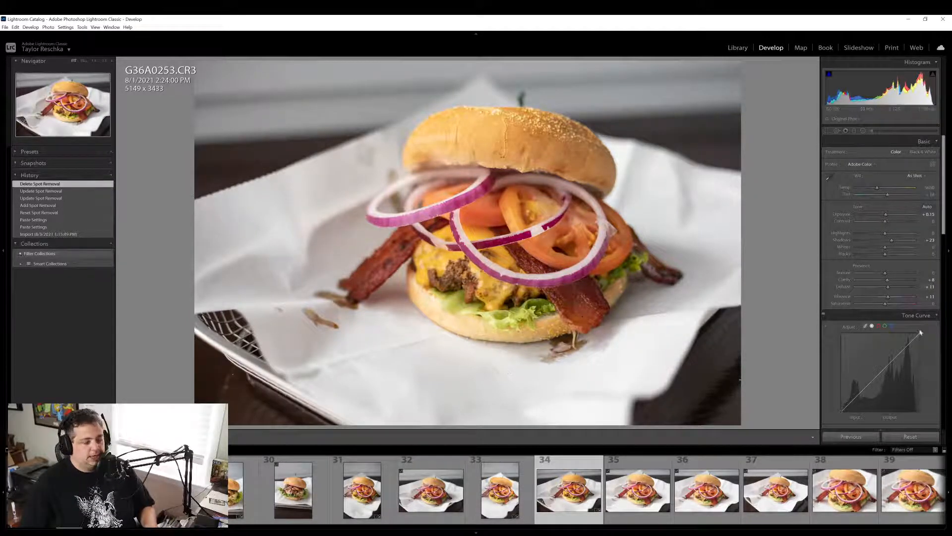
Check G36A0253.CR3 up close and set its Exposure to +0.36
{"action": "left_click", "coordinate": [469, 173]}
{"action": "left_click", "coordinate": [470, 173]}
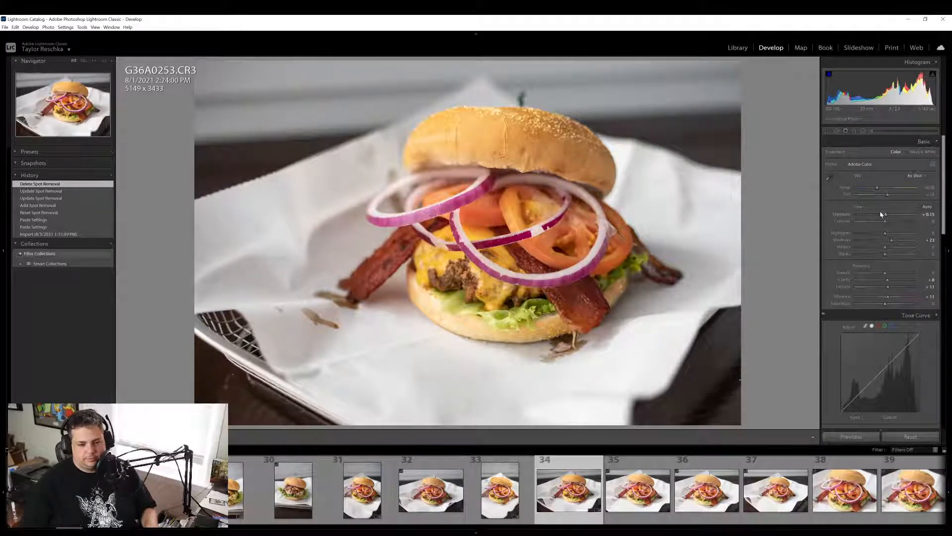
{"action": "left_click_drag", "start_coordinate": [884, 214], "coordinate": [888, 215]}
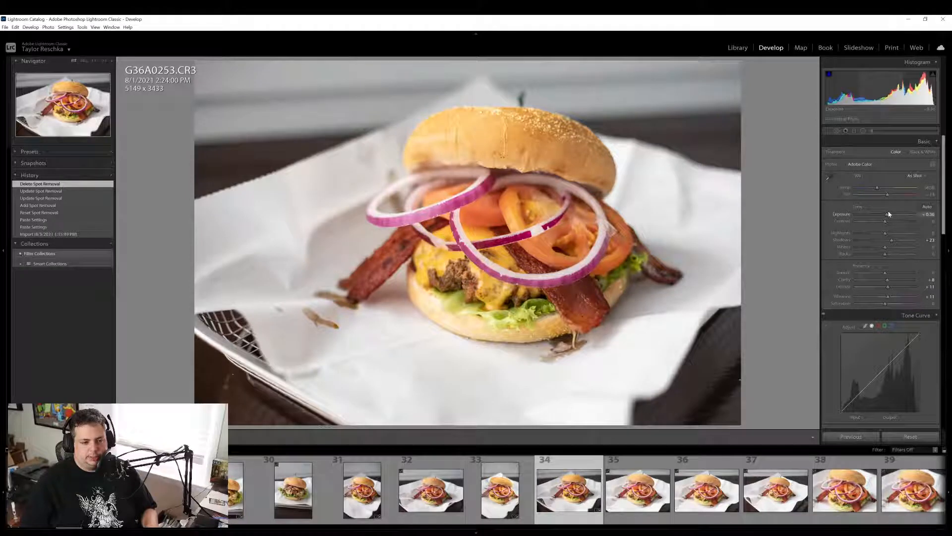
Enable the lens profile corrections and set the post-crop vignette Amount to -22
{"action": "scroll", "coordinate": [866, 347], "scroll_direction": "down", "scroll_amount": 10}
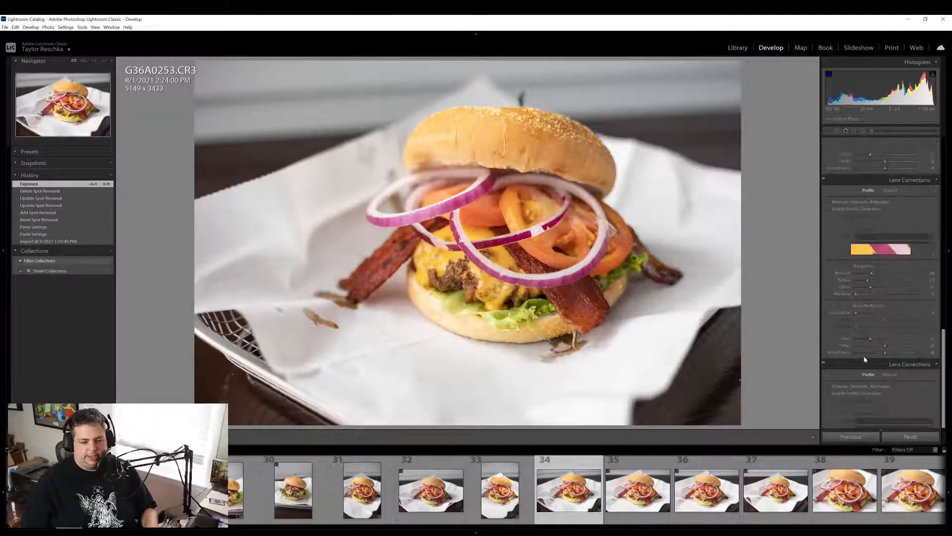
{"action": "left_click", "coordinate": [863, 208]}
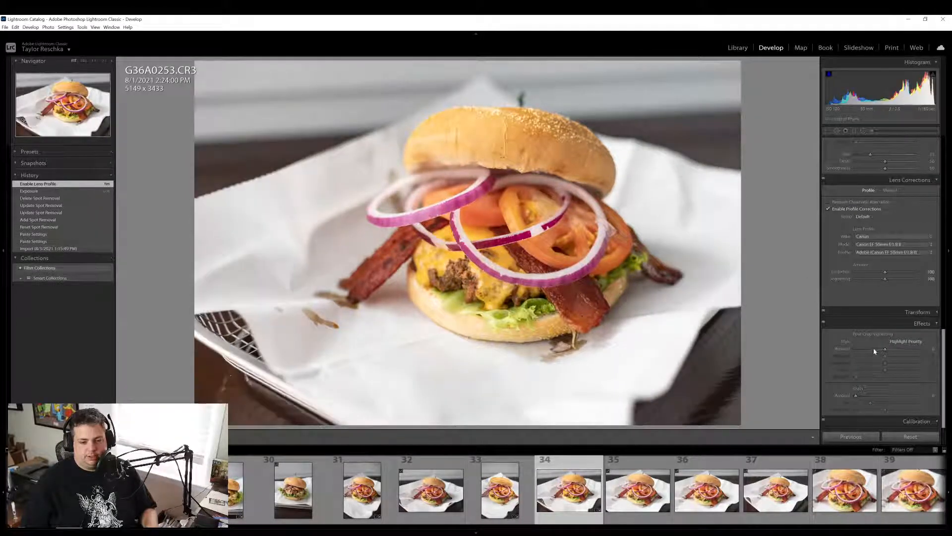
{"action": "left_click_drag", "start_coordinate": [884, 348], "coordinate": [879, 351]}
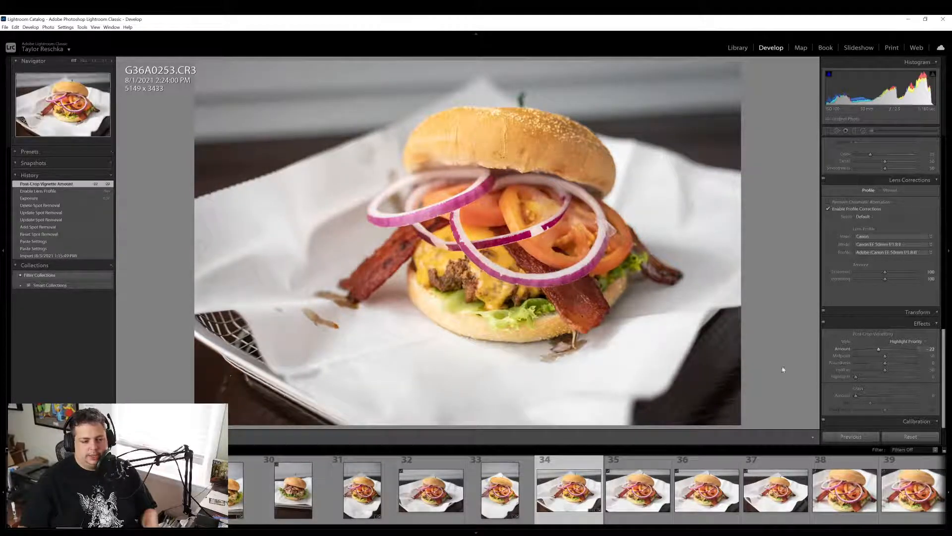
Try a warmer white balance temperature, check the burger up close, and reset the temperature
{"action": "scroll", "coordinate": [829, 318], "scroll_direction": "up", "scroll_amount": 10}
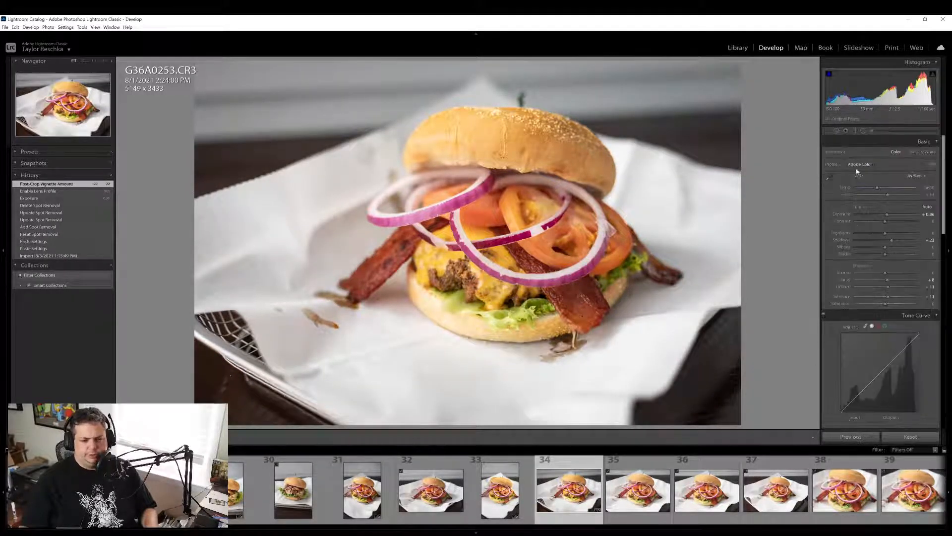
{"action": "left_click_drag", "start_coordinate": [879, 188], "coordinate": [881, 189]}
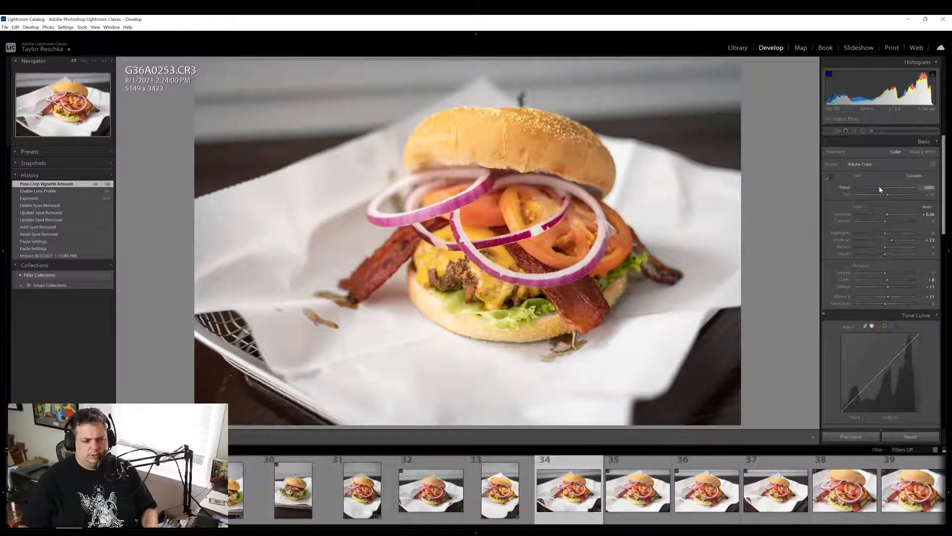
{"action": "left_click", "coordinate": [598, 277]}
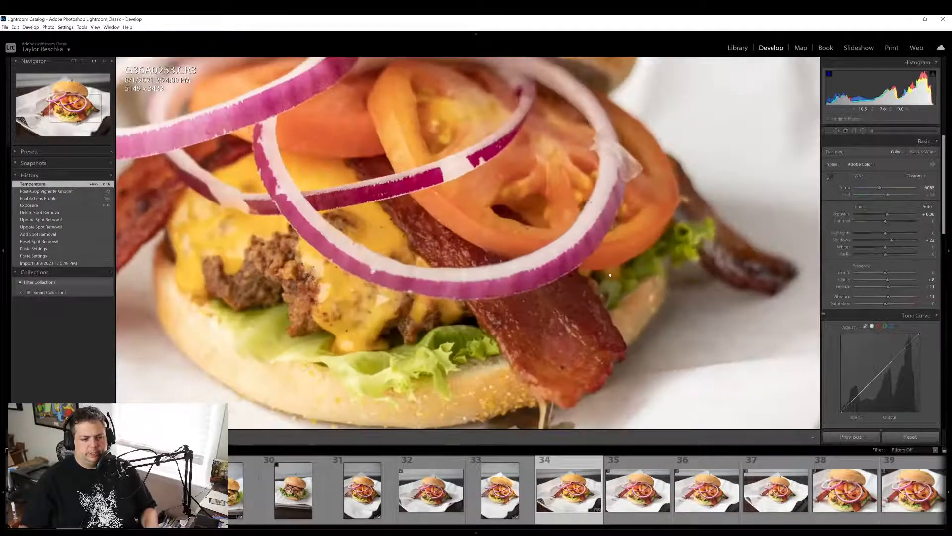
{"action": "left_click_drag", "start_coordinate": [531, 270], "coordinate": [665, 259]}
{"action": "double_click", "coordinate": [841, 189]}
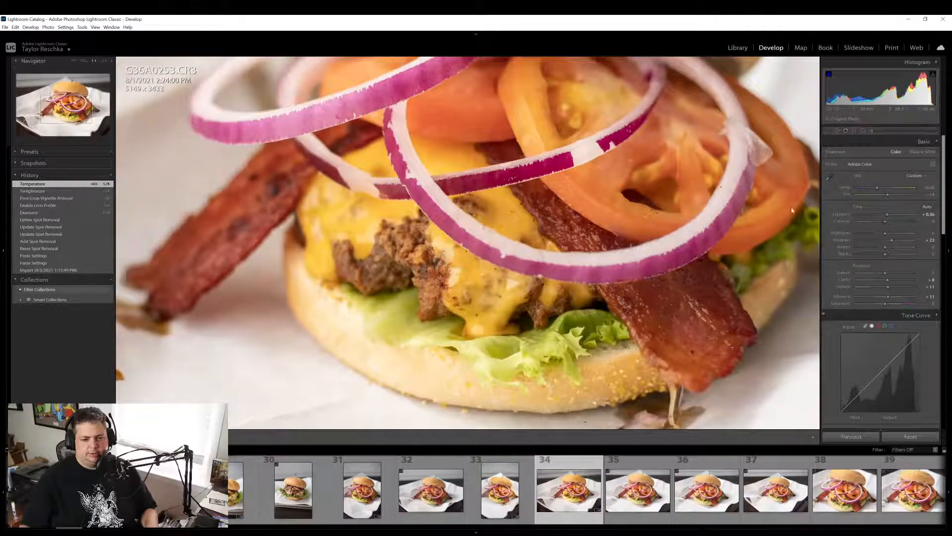
{"action": "key", "text": "z"}
{"action": "key", "text": "z"}
{"action": "key", "text": "z"}
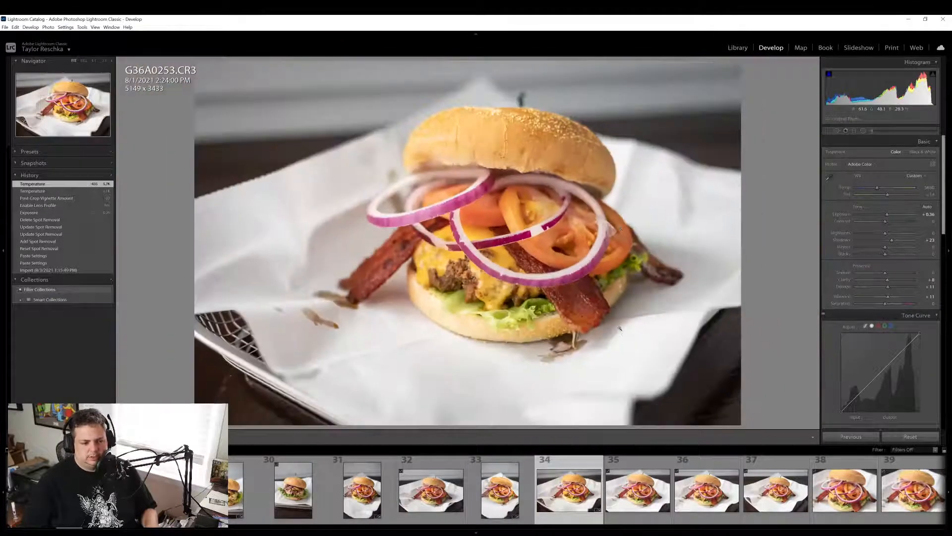
Crop G36A0253.CR3 tighter around the burger to 4580 x 3053, keeping the original aspect ratio, and apply the crop
{"action": "key", "text": "r"}
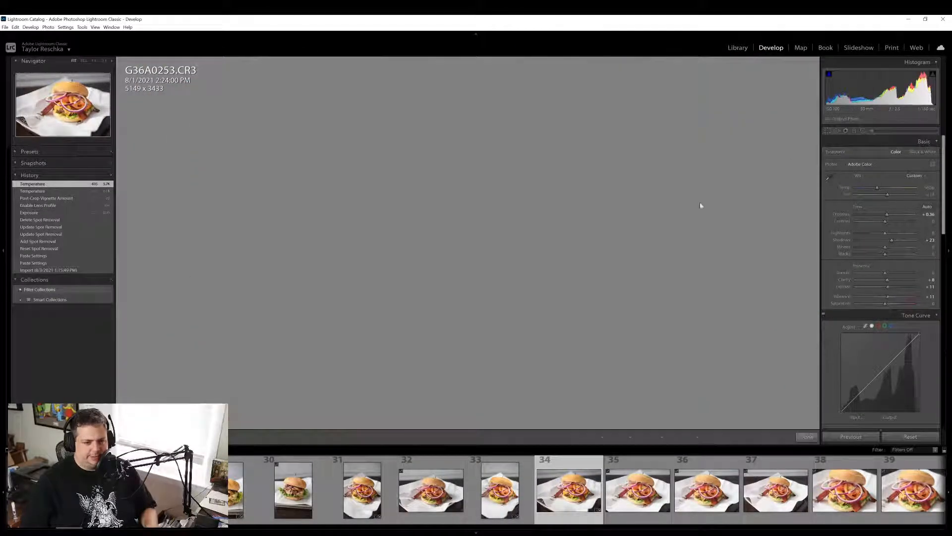
{"action": "left_click_drag", "start_coordinate": [216, 410], "coordinate": [272, 373]}
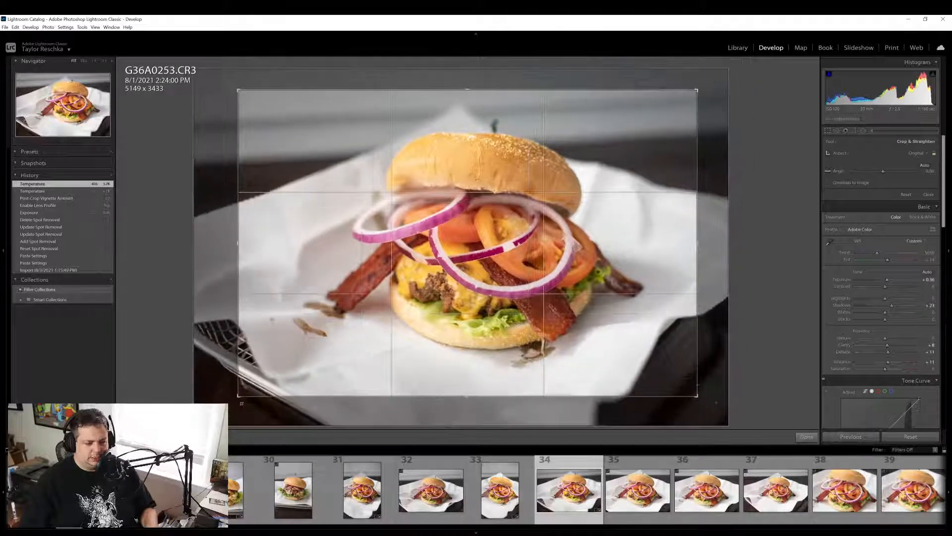
{"action": "left_click_drag", "start_coordinate": [426, 355], "coordinate": [448, 345]}
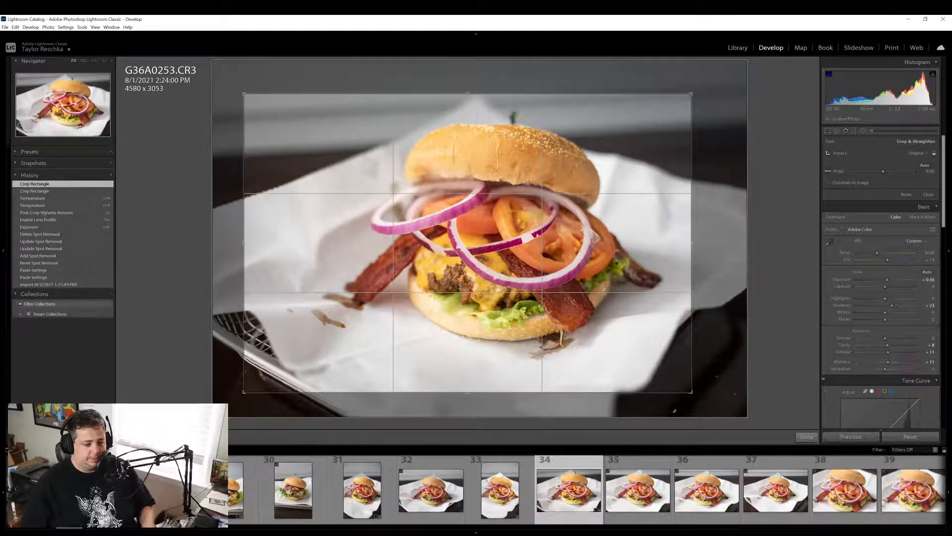
{"action": "left_click", "coordinate": [805, 436]}
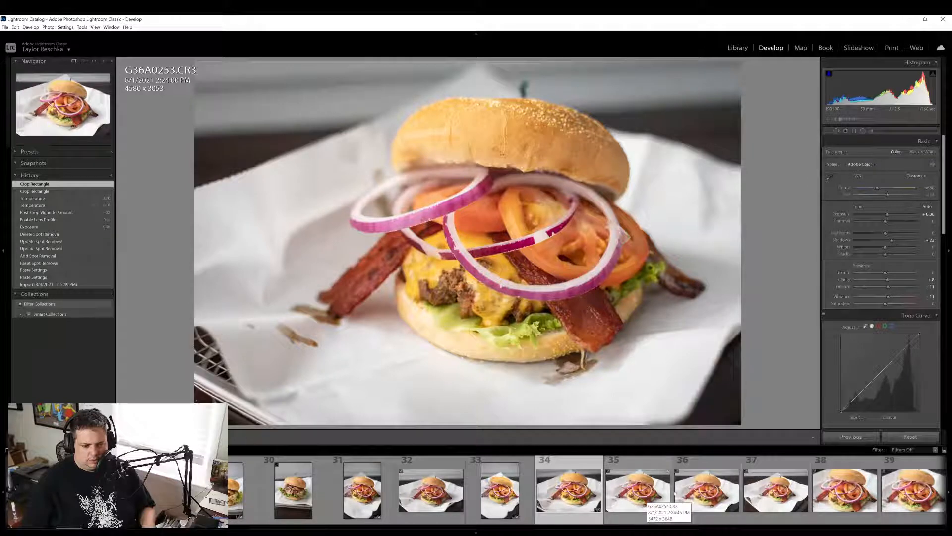
Apply the previous photo's settings to G36A0255.CR3 and reset its crop to the full frame
{"action": "left_click", "coordinate": [704, 488]}
{"action": "left_click", "coordinate": [863, 440]}
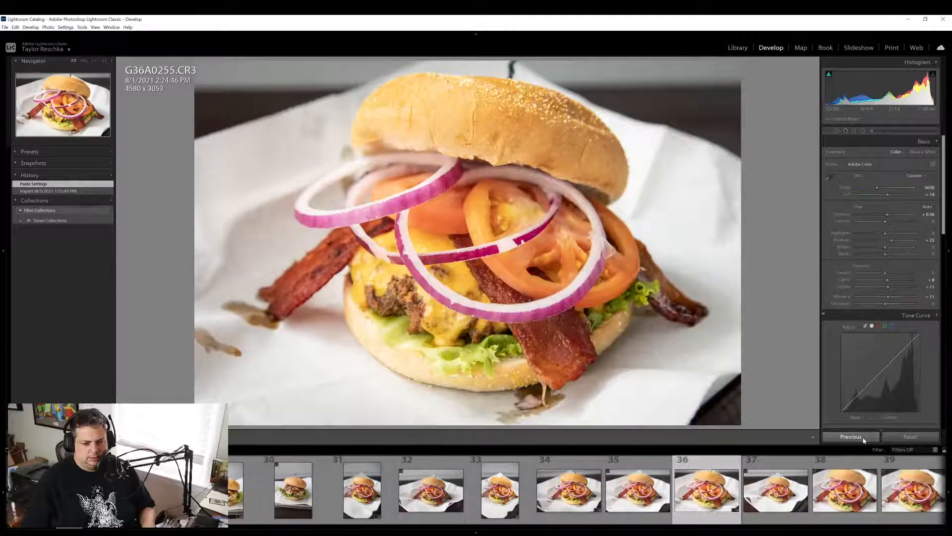
{"action": "left_click", "coordinate": [827, 131]}
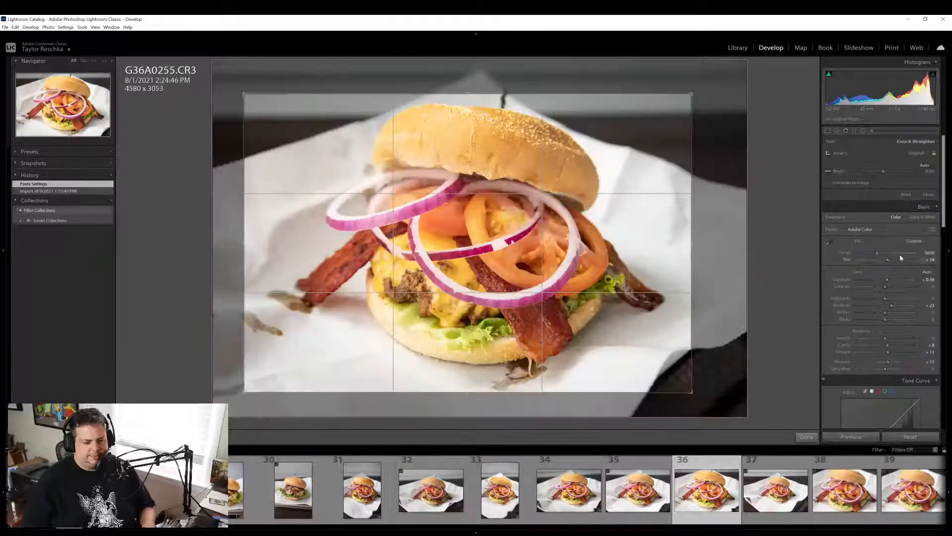
{"action": "left_click", "coordinate": [906, 195]}
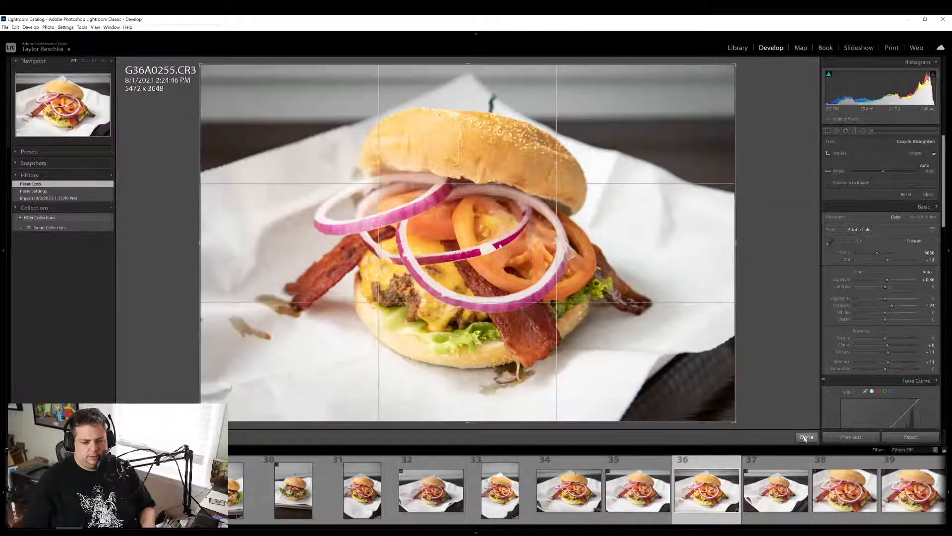
{"action": "left_click", "coordinate": [805, 436]}
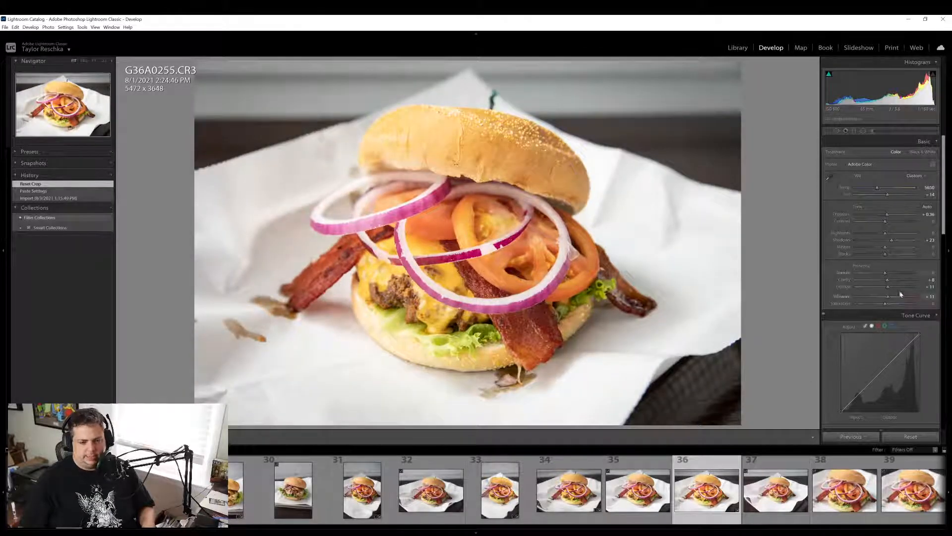
Set the white balance of G36A0255.CR3 to As Shot and its Exposure to +0.40
{"action": "left_click", "coordinate": [913, 177]}
{"action": "left_click", "coordinate": [905, 182]}
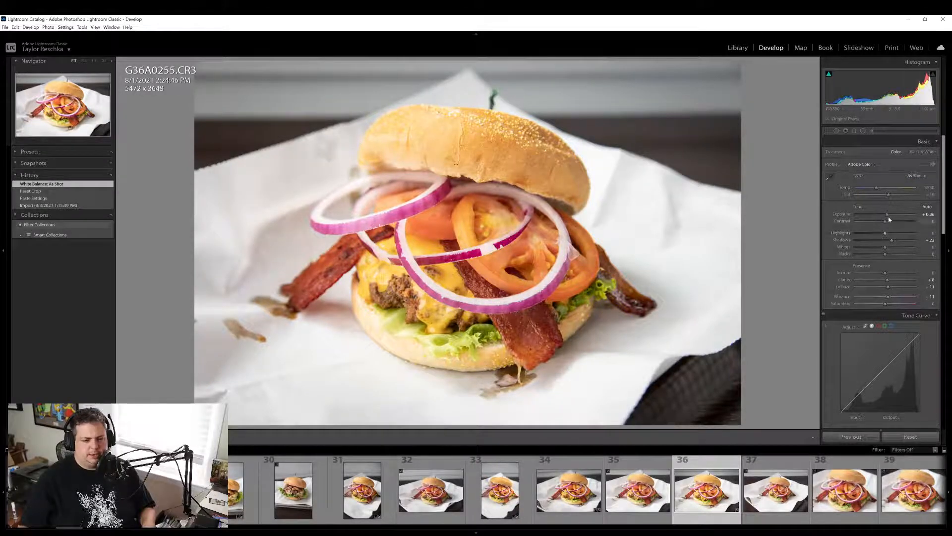
{"action": "left_click_drag", "start_coordinate": [887, 213], "coordinate": [927, 242]}
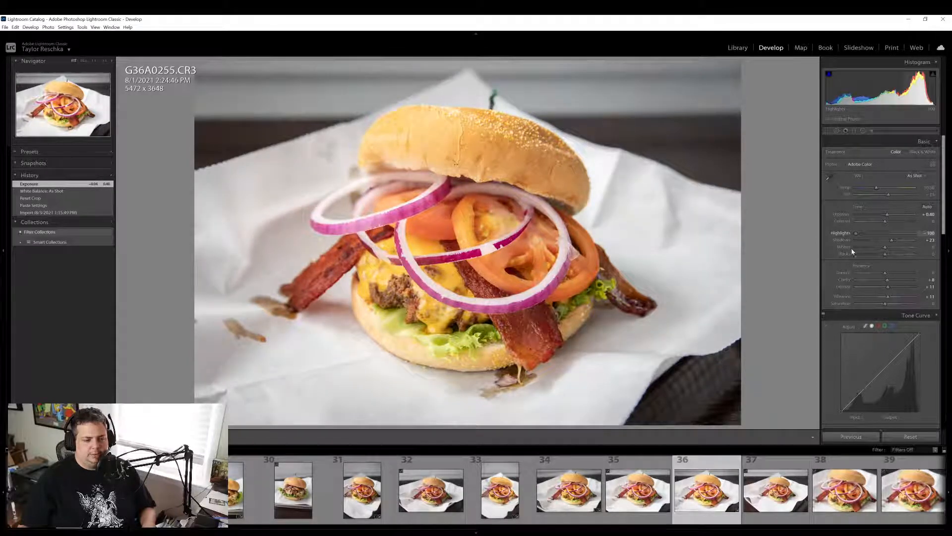
Set Highlights to +3 and Shadows to +14 on G36A0255.CR3 and check the burger
{"action": "left_click_drag", "start_coordinate": [855, 233], "coordinate": [885, 236]}
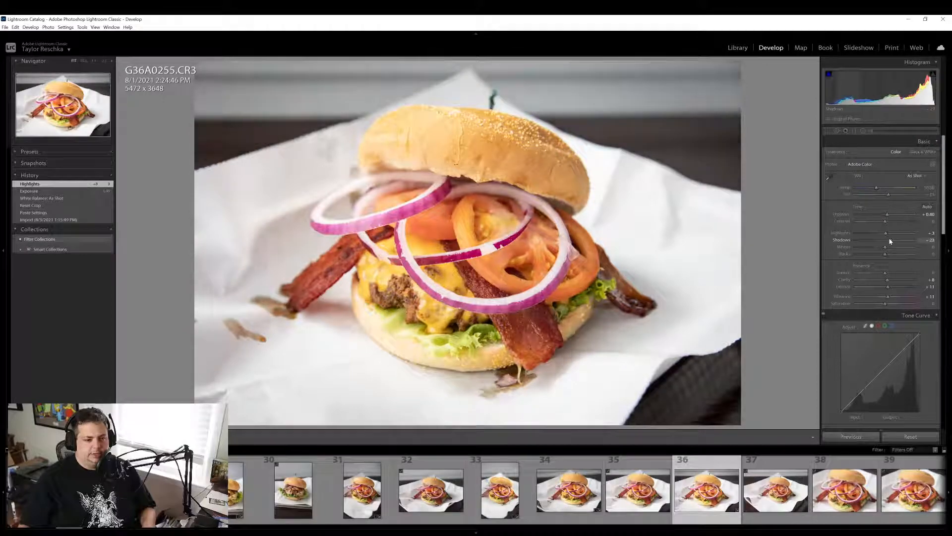
{"action": "left_click_drag", "start_coordinate": [891, 242], "coordinate": [888, 240]}
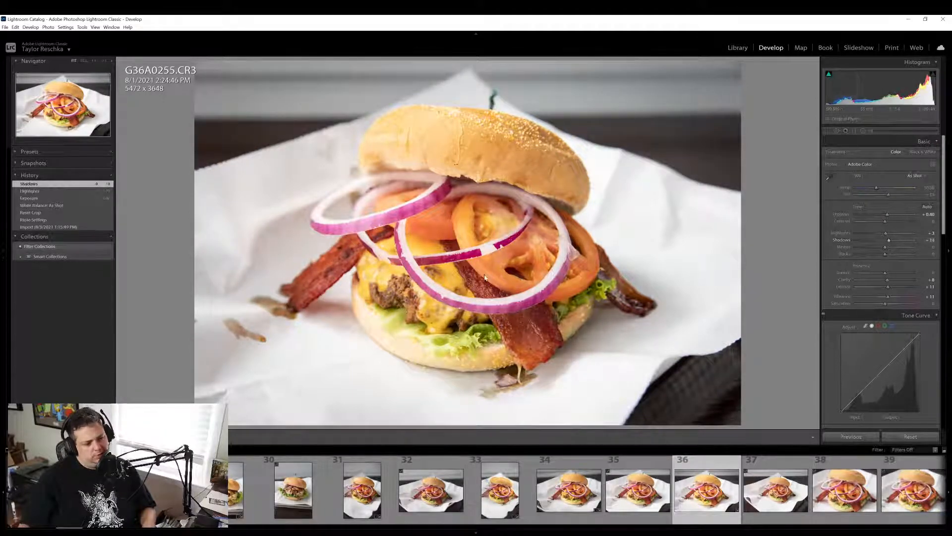
{"action": "left_click", "coordinate": [499, 246]}
{"action": "left_click", "coordinate": [498, 245]}
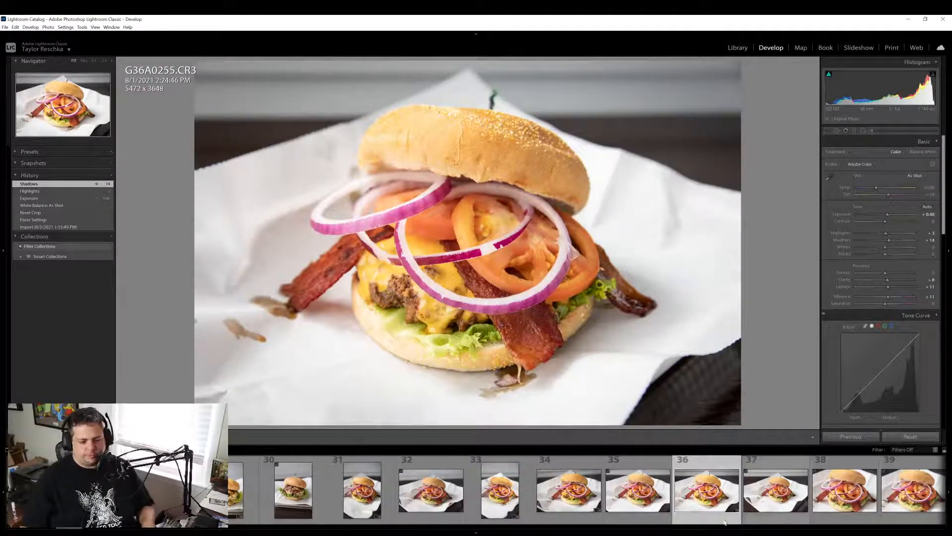
Export G36A0255.CR3 to the hard drive as a JPEG
{"action": "right_click", "coordinate": [725, 491]}
{"action": "mouse_move", "coordinate": [757, 489]}
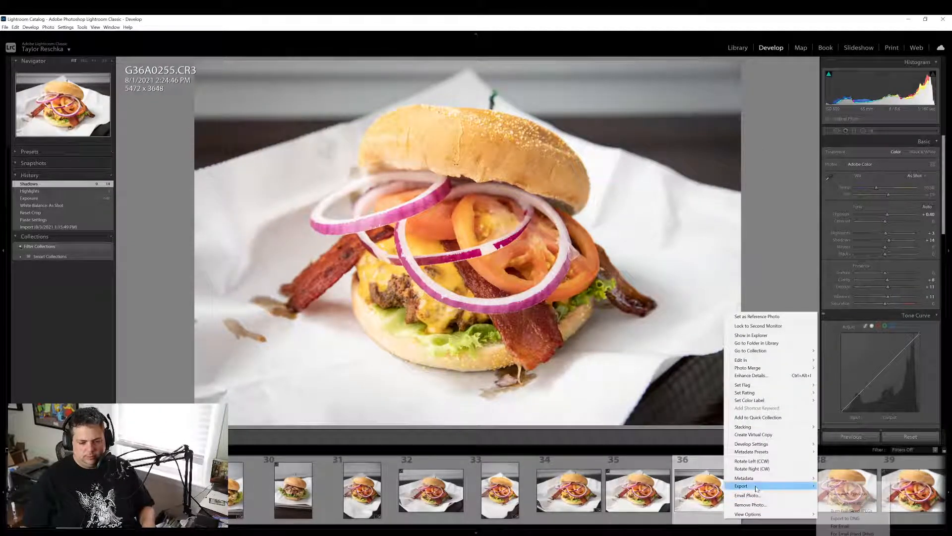
{"action": "left_click", "coordinate": [838, 493]}
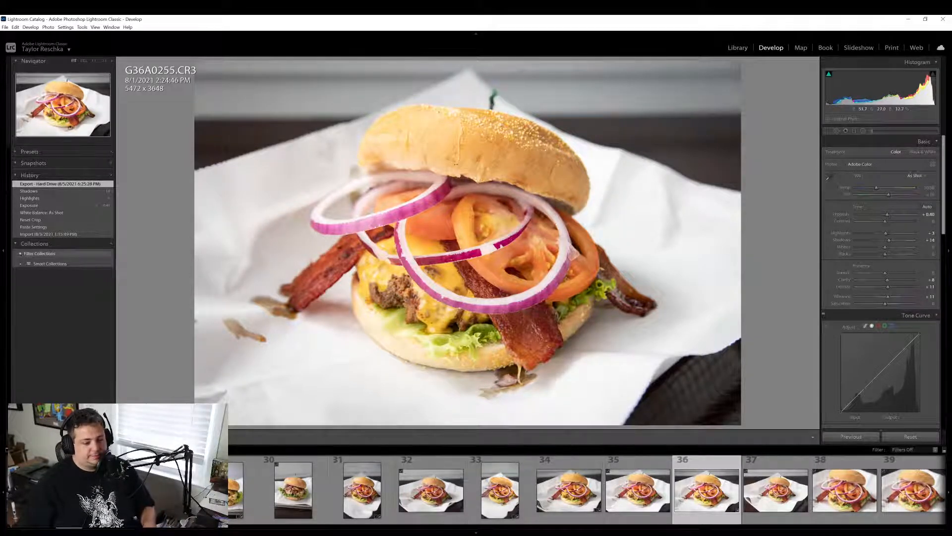
Examine the patty, lettuce, bacon and surrounding paper in G36A0255.CR3 up close for sharpness and blemishes
{"action": "left_click", "coordinate": [360, 340]}
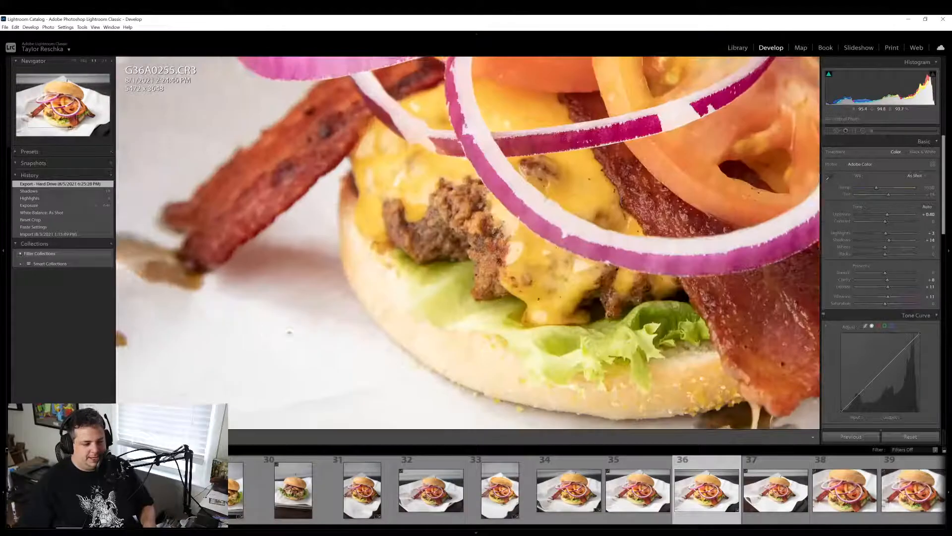
{"action": "left_click_drag", "start_coordinate": [360, 341], "coordinate": [661, 317]}
{"action": "left_click_drag", "start_coordinate": [484, 301], "coordinate": [502, 289]}
{"action": "left_click", "coordinate": [519, 322]}
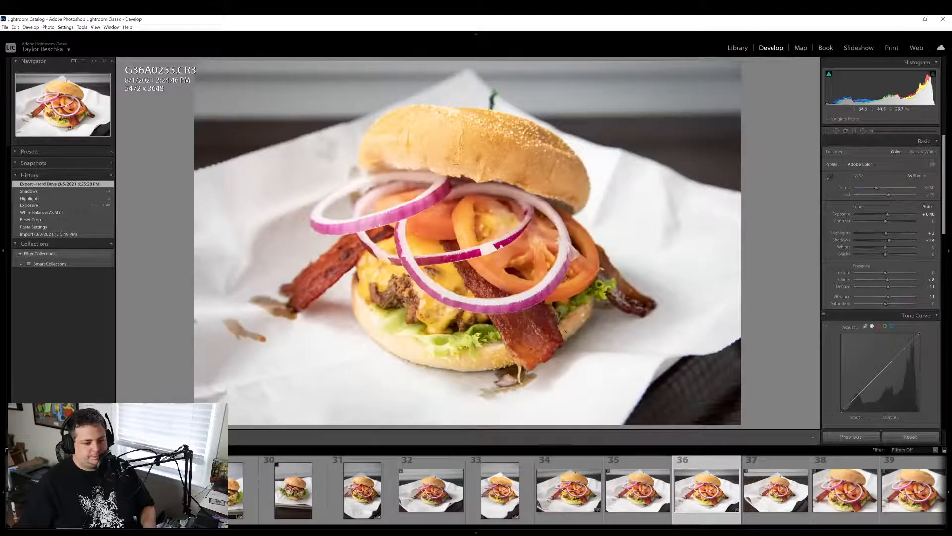
{"action": "left_click", "coordinate": [566, 331]}
{"action": "left_click", "coordinate": [573, 335]}
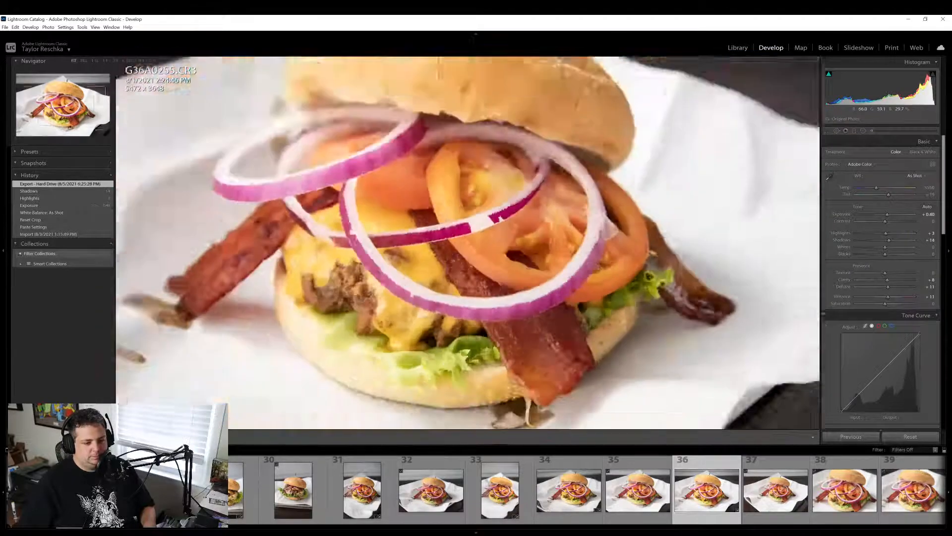
{"action": "left_click", "coordinate": [593, 342]}
{"action": "left_click", "coordinate": [594, 344]}
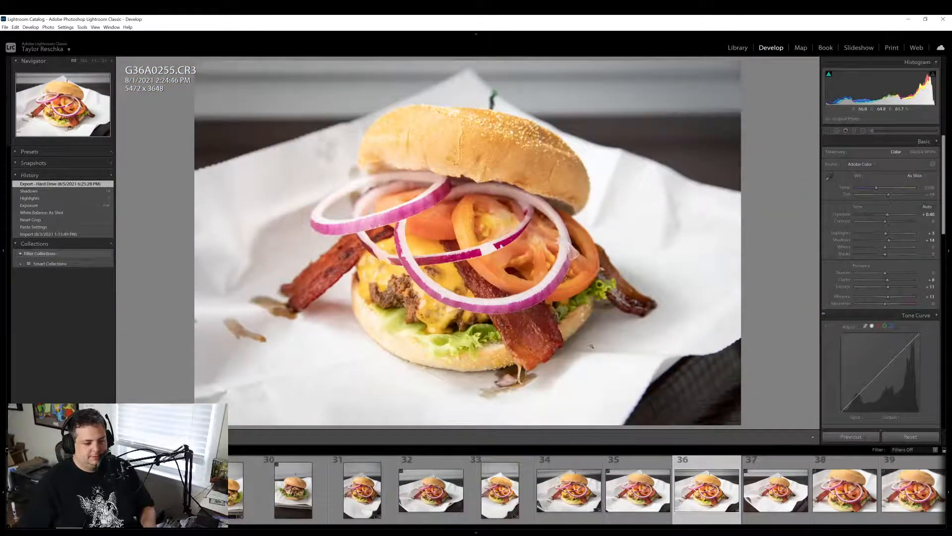
Export G36A0255.CR3 again, overwriting the existing LB-0255.jpg
{"action": "right_click", "coordinate": [712, 504]}
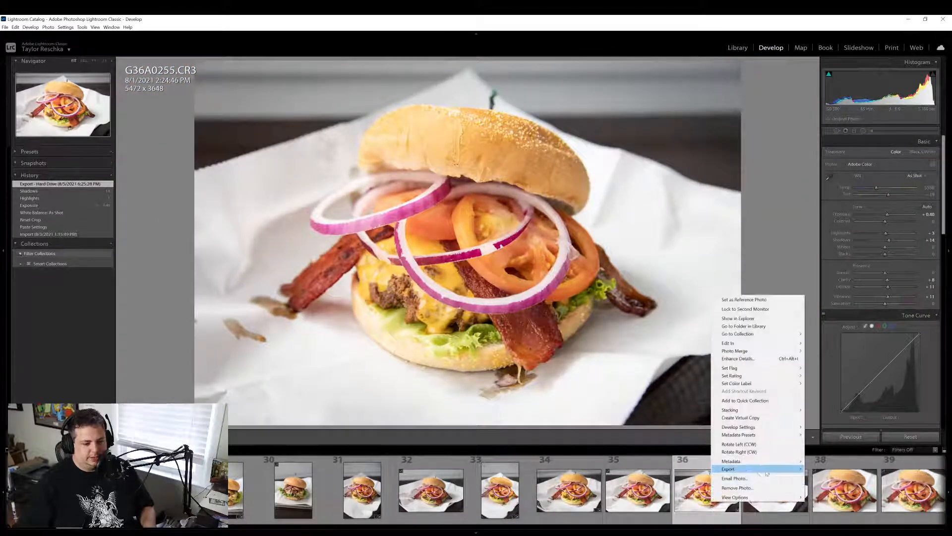
{"action": "mouse_move", "coordinate": [766, 474]}
{"action": "left_click", "coordinate": [815, 481]}
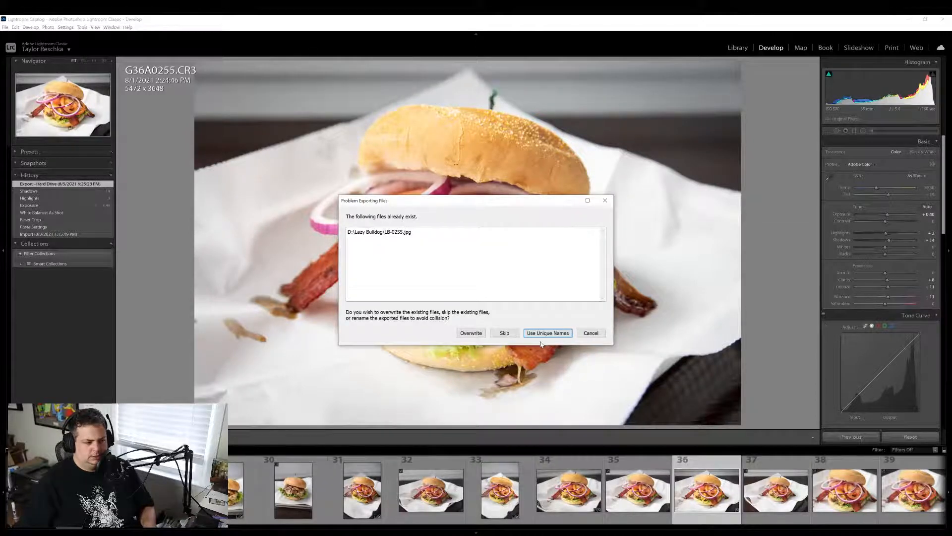
{"action": "left_click", "coordinate": [471, 333]}
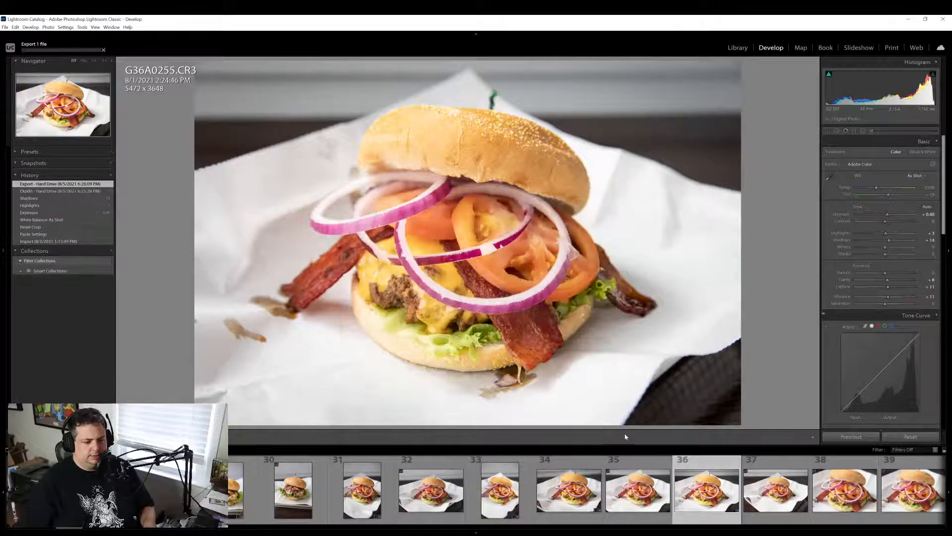
Open G36A0258.CR3 and apply the previous photo's settings to it
{"action": "scroll", "coordinate": [640, 491], "scroll_direction": "down", "scroll_amount": 3}
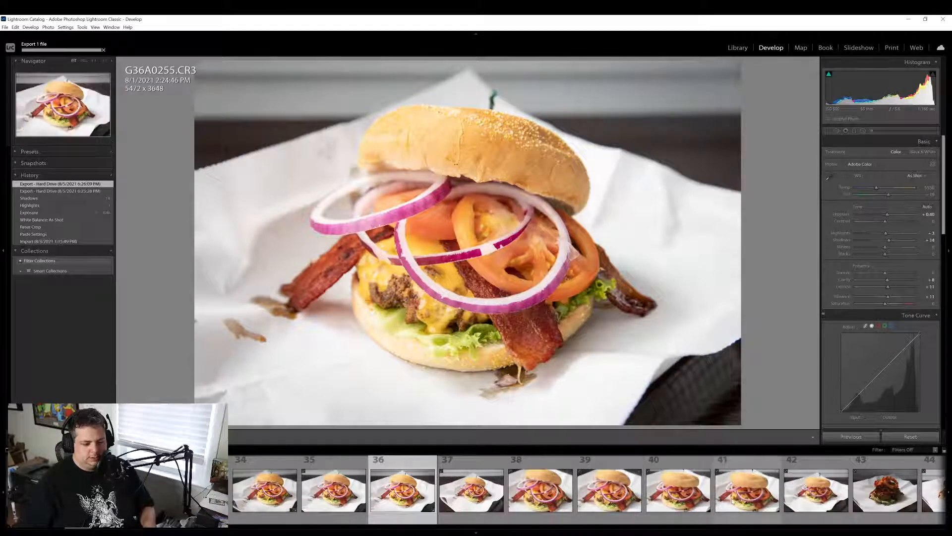
{"action": "left_click", "coordinate": [611, 497]}
{"action": "key", "text": "Right"}
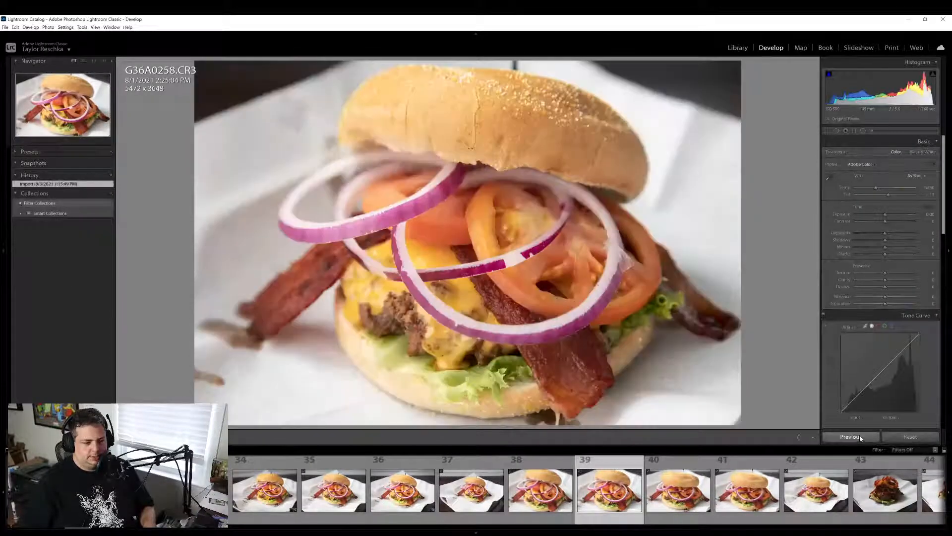
{"action": "left_click", "coordinate": [860, 437]}
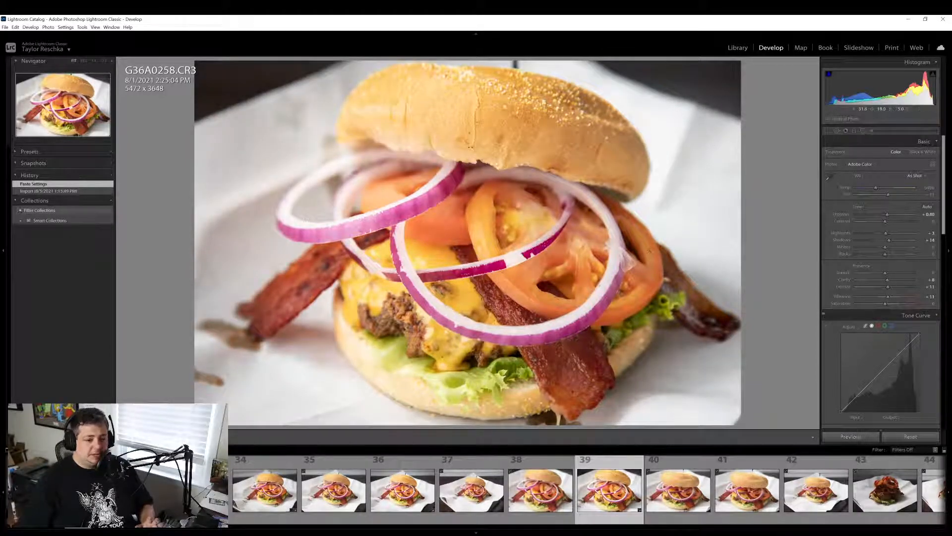
Heal the brown debris at the left edge of the paper in G36A0258.CR3 with one spot removal
{"action": "key", "text": "q"}
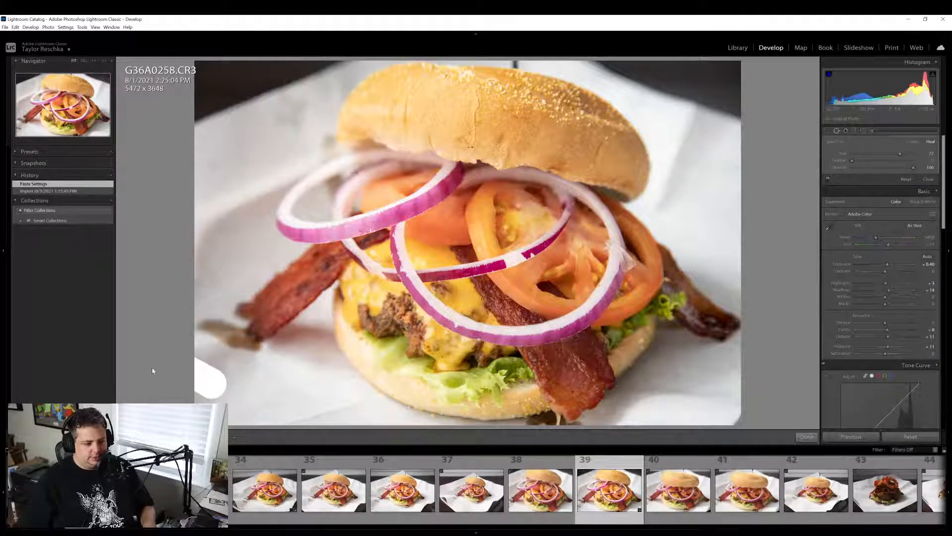
{"action": "left_click", "coordinate": [210, 381]}
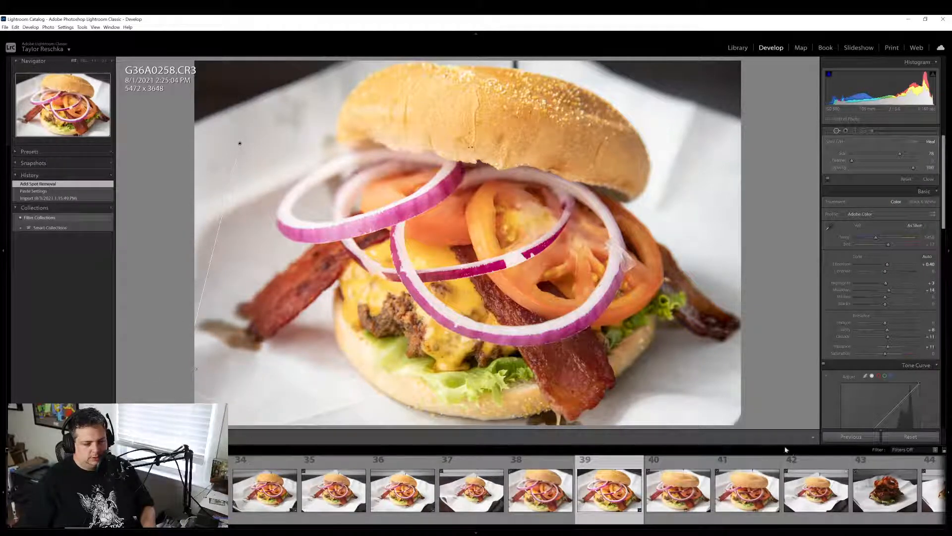
{"action": "left_click", "coordinate": [806, 437]}
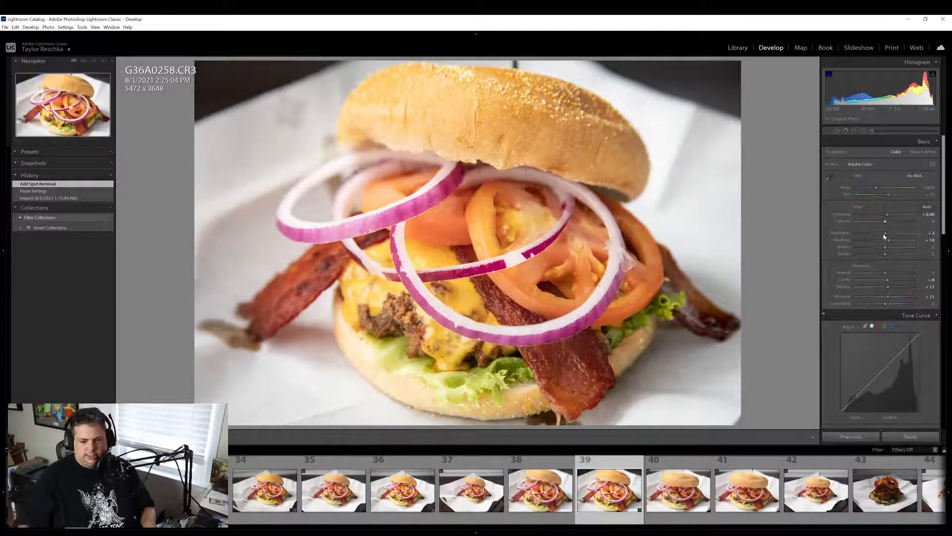
Set Highlights to -36 on G36A0258.CR3 and check the bun and onion rings
{"action": "left_click_drag", "start_coordinate": [889, 236], "coordinate": [873, 233]}
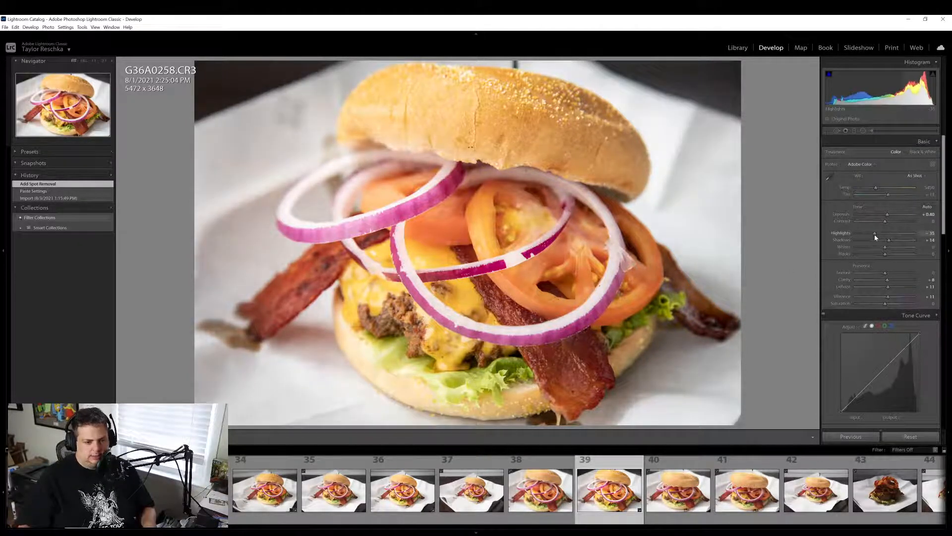
{"action": "left_click", "coordinate": [613, 182]}
{"action": "left_click", "coordinate": [614, 182]}
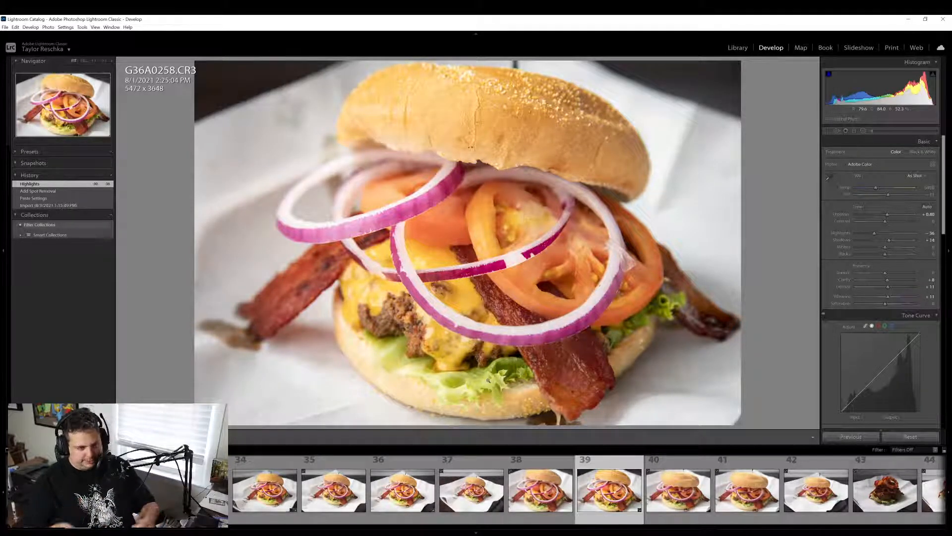
Apply the previous photo's settings to G36A0260.CR3 and check the burger up close
{"action": "left_click", "coordinate": [762, 480]}
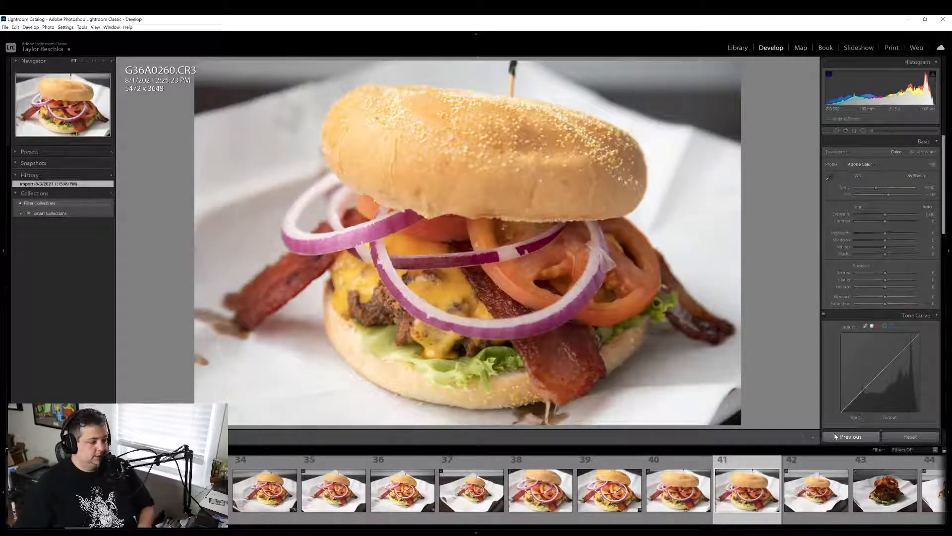
{"action": "left_click", "coordinate": [835, 436]}
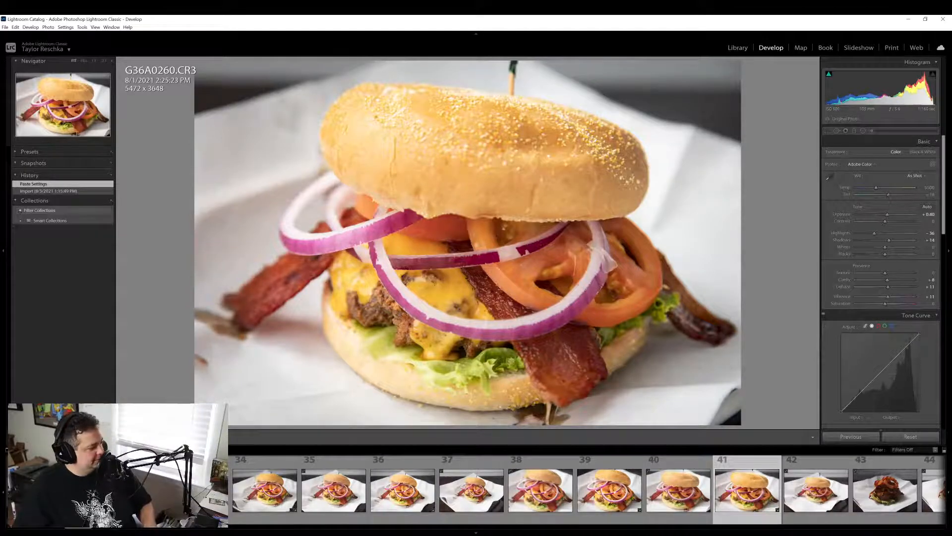
{"action": "left_click", "coordinate": [350, 228]}
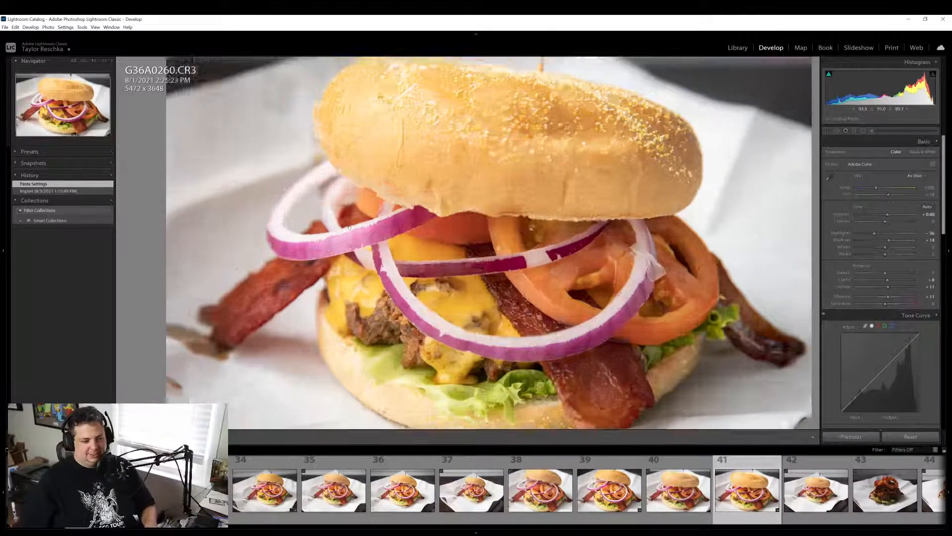
{"action": "left_click", "coordinate": [349, 228]}
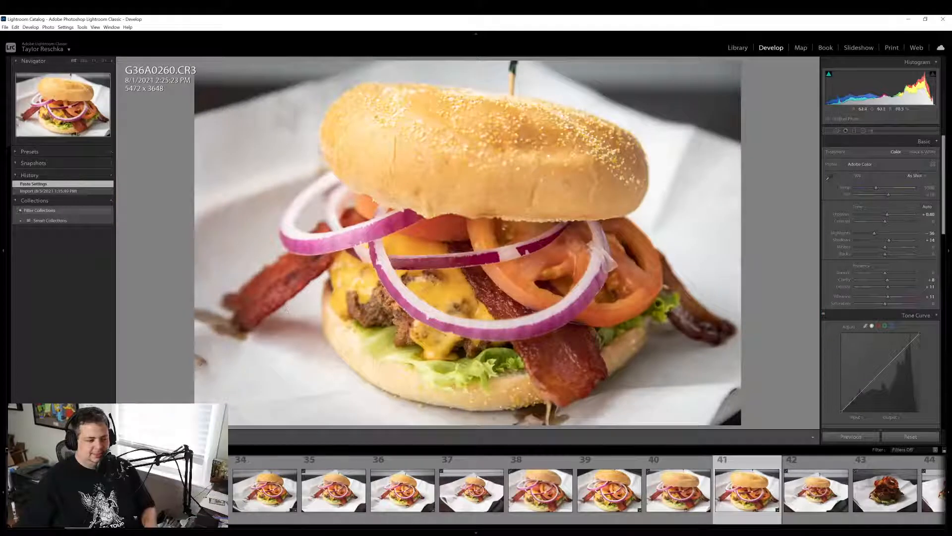
Heal the small brown spot at the left edge of the paper in G36A0260.CR3 using clean paper as the source
{"action": "left_click", "coordinate": [837, 130]}
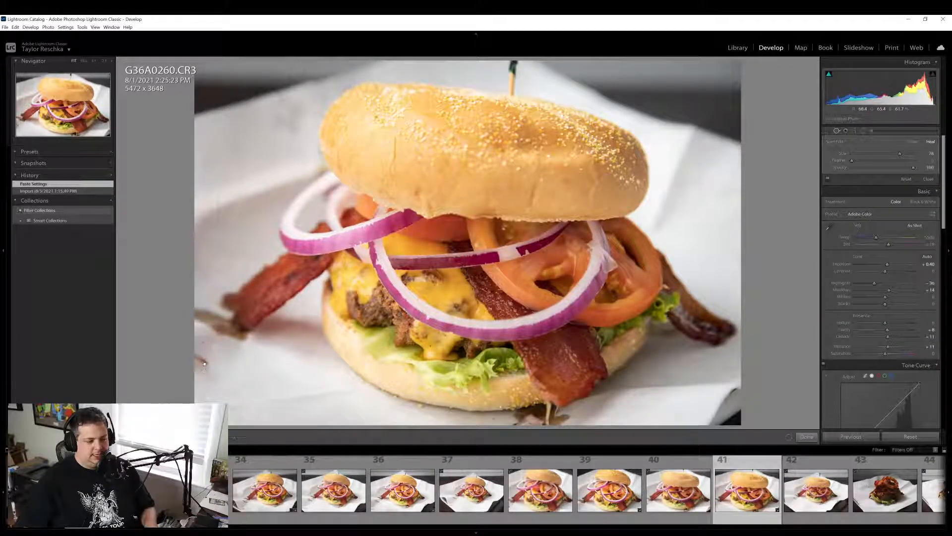
{"action": "left_click_drag", "start_coordinate": [203, 370], "coordinate": [199, 358]}
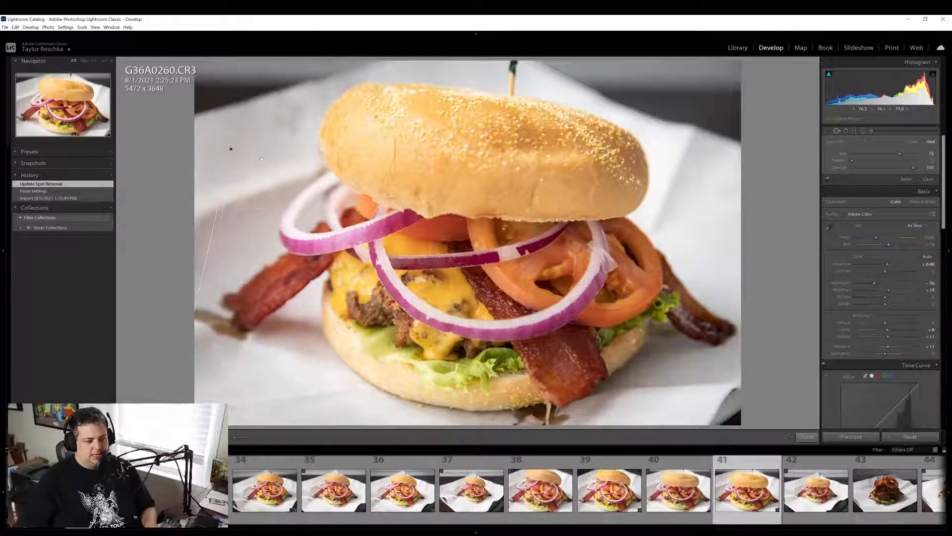
{"action": "left_click_drag", "start_coordinate": [231, 149], "coordinate": [231, 149]}
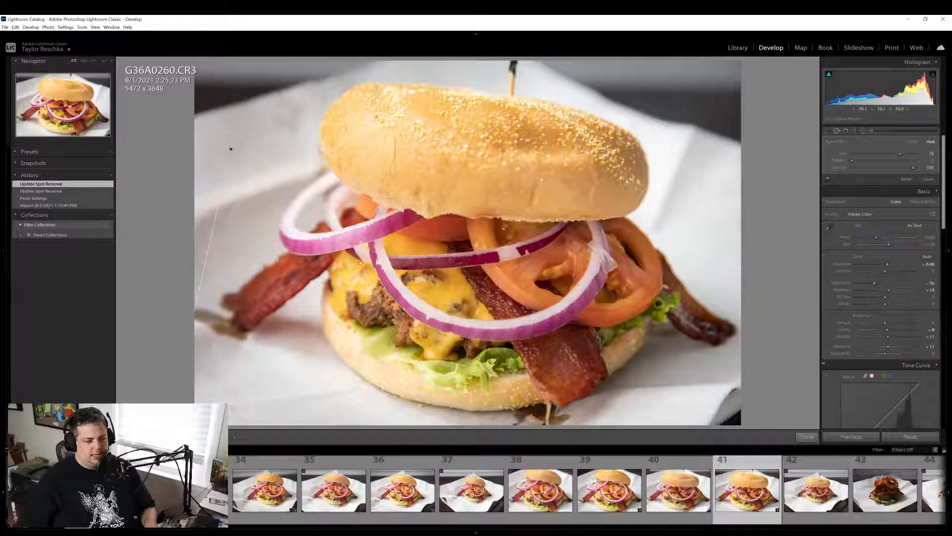
{"action": "left_click", "coordinate": [807, 436]}
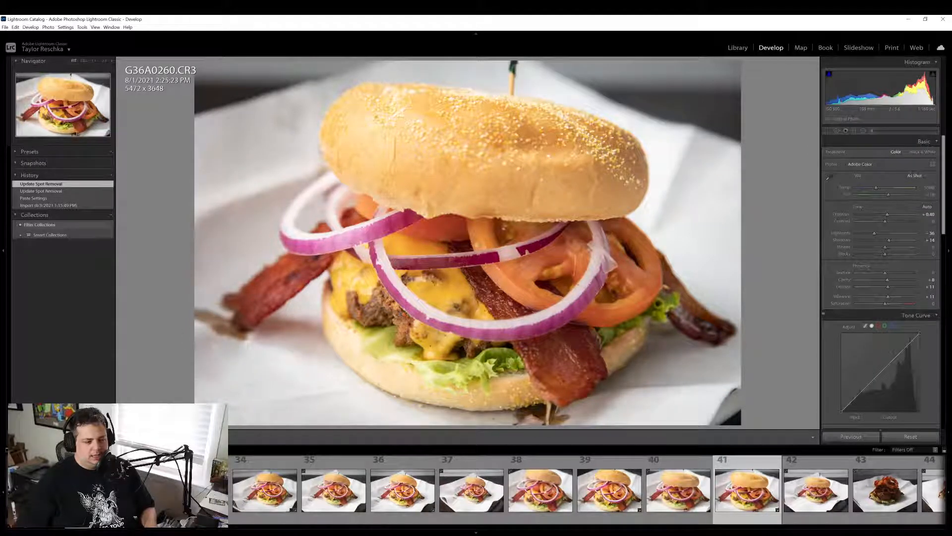
{"action": "left_click", "coordinate": [837, 130]}
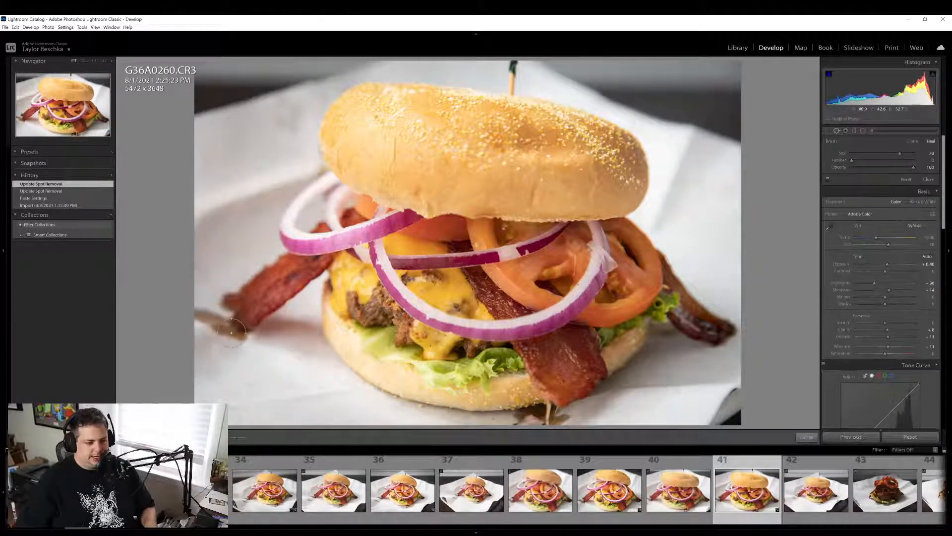
{"action": "mouse_move", "coordinate": [241, 332]}
{"action": "left_mouse_down"}
{"action": "mouse_move", "coordinate": [196, 312]}
{"action": "mouse_move", "coordinate": [208, 316]}
{"action": "left_mouse_up"}
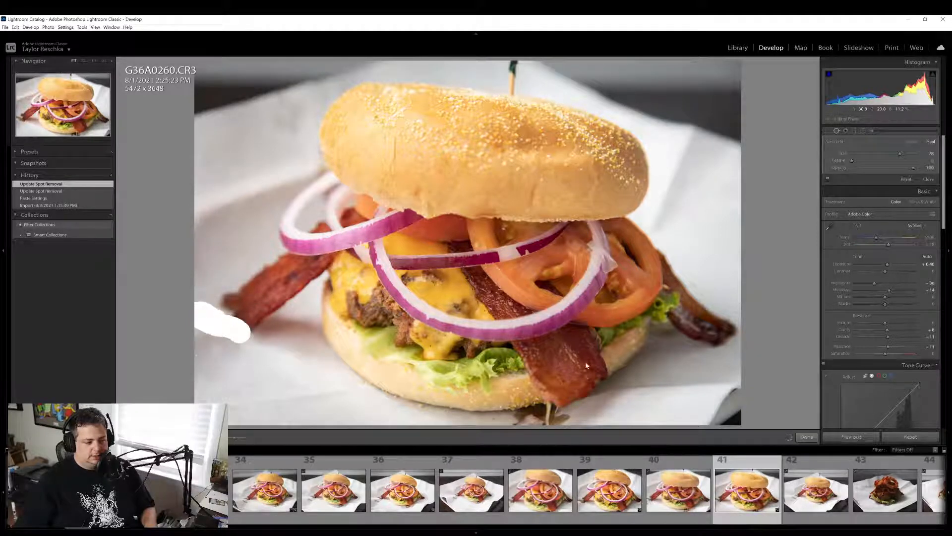
{"action": "left_click_drag", "start_coordinate": [330, 391], "coordinate": [291, 400]}
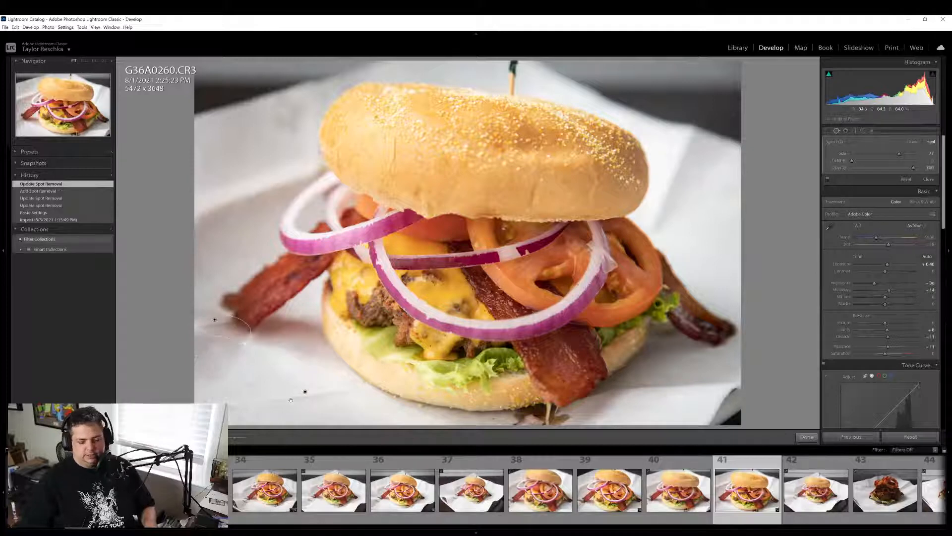
{"action": "key", "text": "Delete"}
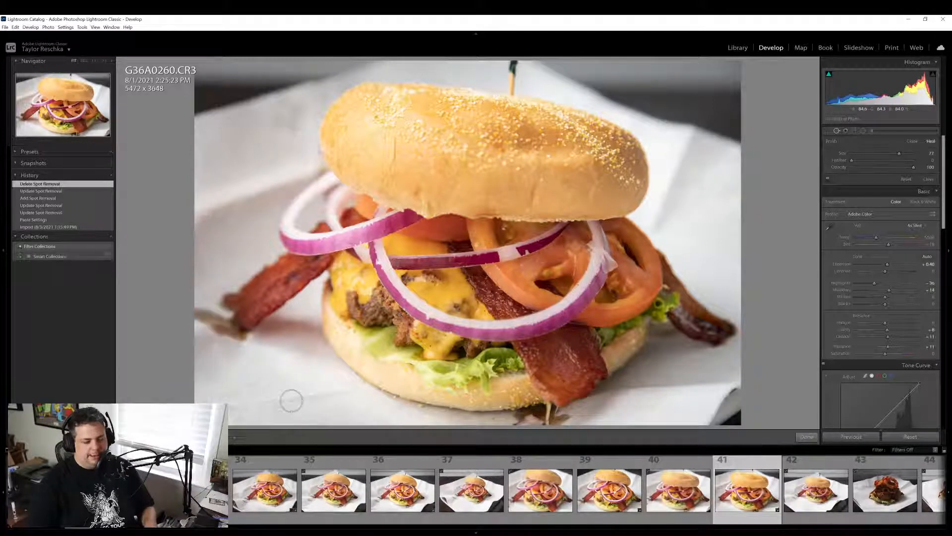
{"action": "left_click", "coordinate": [807, 437]}
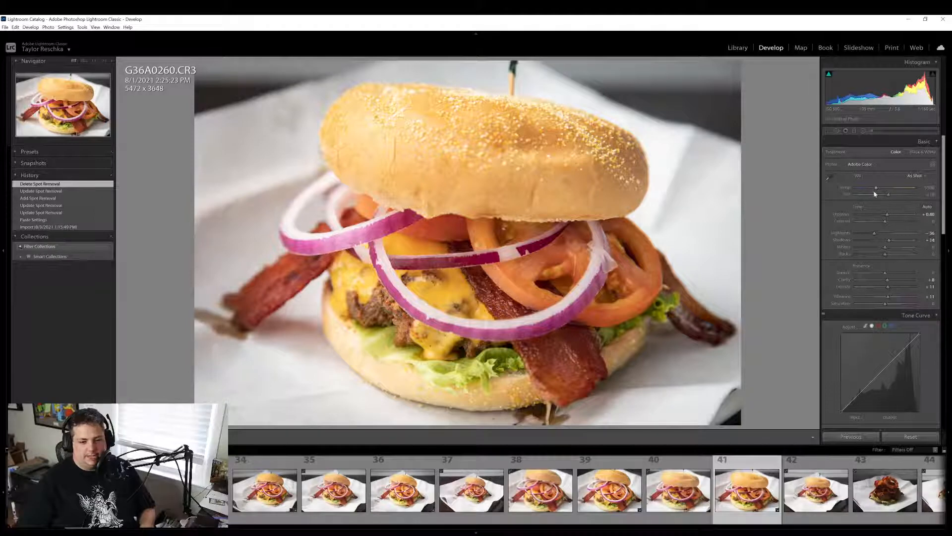
Set the Red Hue to -22 and Red Saturation to +26 on G36A0260.CR3, leaving Red Luminance at zero
{"action": "scroll", "coordinate": [877, 280], "scroll_direction": "down", "scroll_amount": 5}
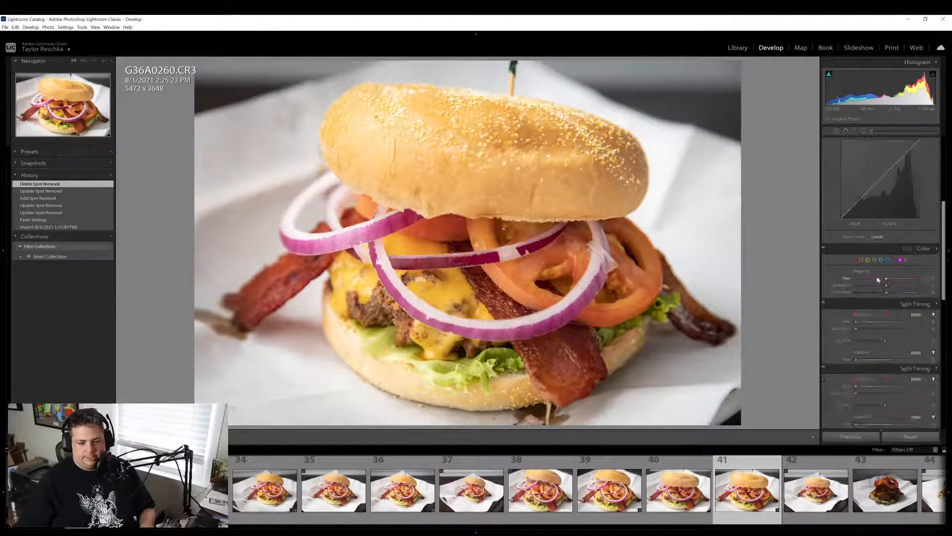
{"action": "left_click", "coordinate": [855, 260]}
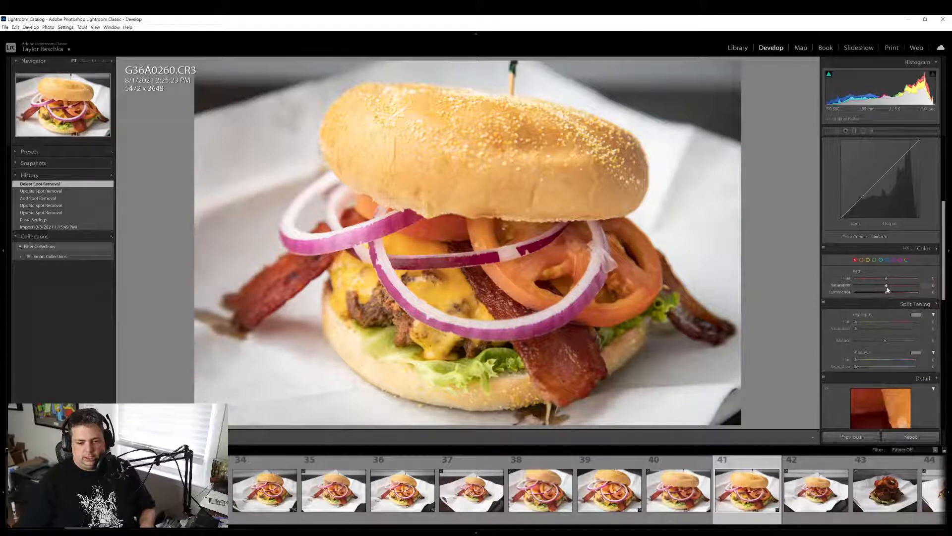
{"action": "mouse_move", "coordinate": [888, 285]}
{"action": "left_mouse_down"}
{"action": "mouse_move", "coordinate": [911, 286]}
{"action": "mouse_move", "coordinate": [882, 287]}
{"action": "left_mouse_up"}
{"action": "double_click", "coordinate": [846, 286]}
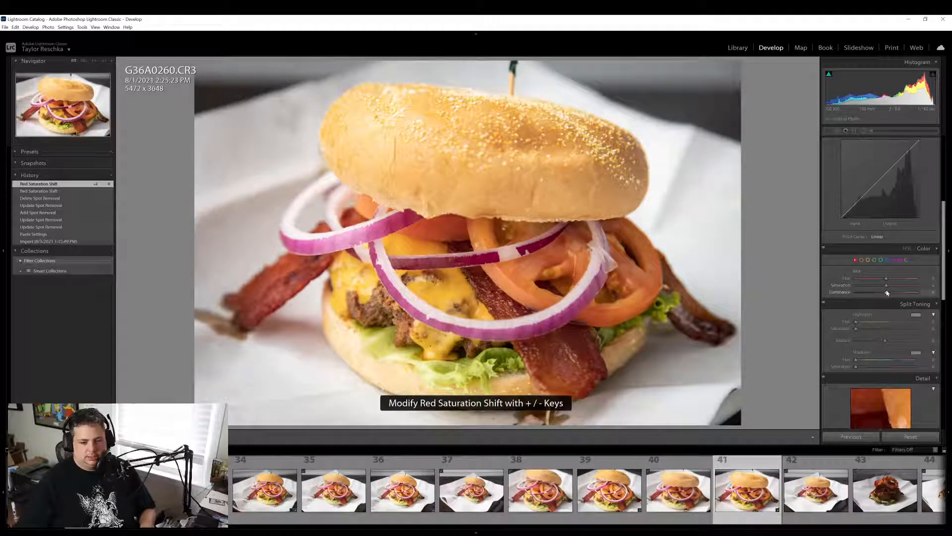
{"action": "mouse_move", "coordinate": [886, 292]}
{"action": "left_mouse_down"}
{"action": "mouse_move", "coordinate": [903, 293]}
{"action": "mouse_move", "coordinate": [887, 293]}
{"action": "left_mouse_up"}
{"action": "double_click", "coordinate": [842, 293]}
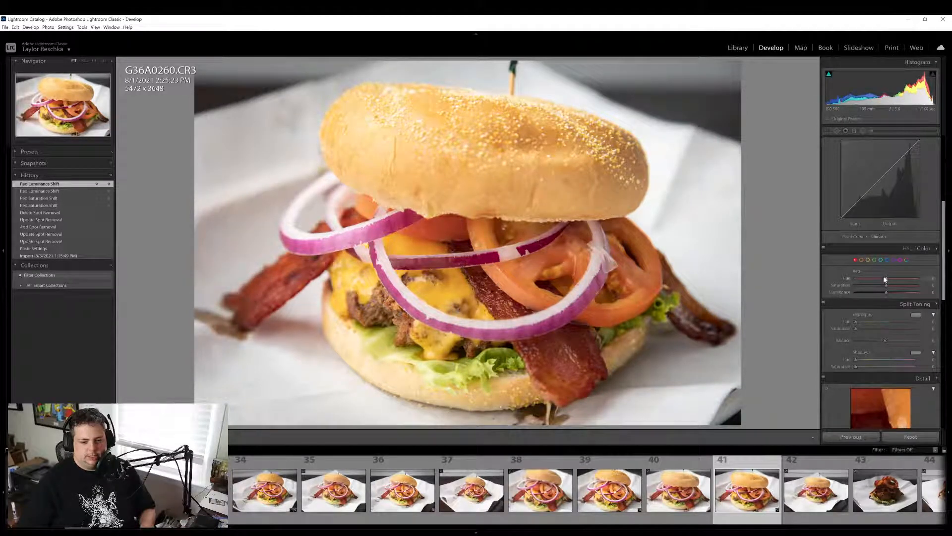
{"action": "left_click_drag", "start_coordinate": [887, 279], "coordinate": [881, 286]}
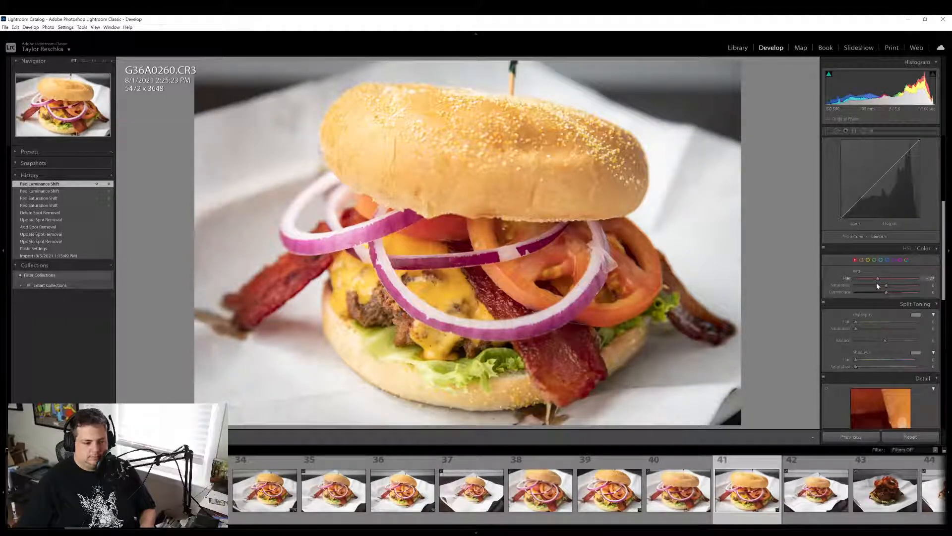
{"action": "left_click_drag", "start_coordinate": [877, 286], "coordinate": [879, 286]}
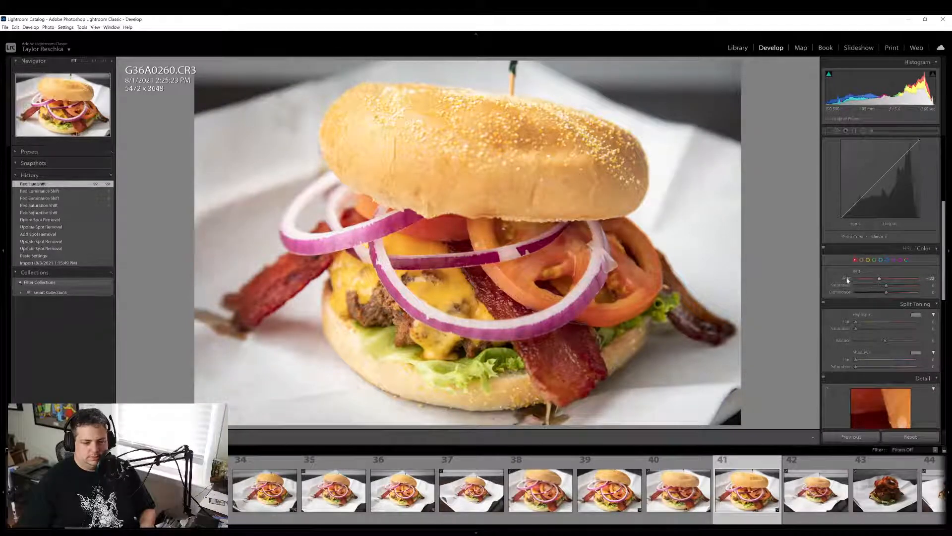
{"action": "left_click_drag", "start_coordinate": [886, 286], "coordinate": [895, 283]}
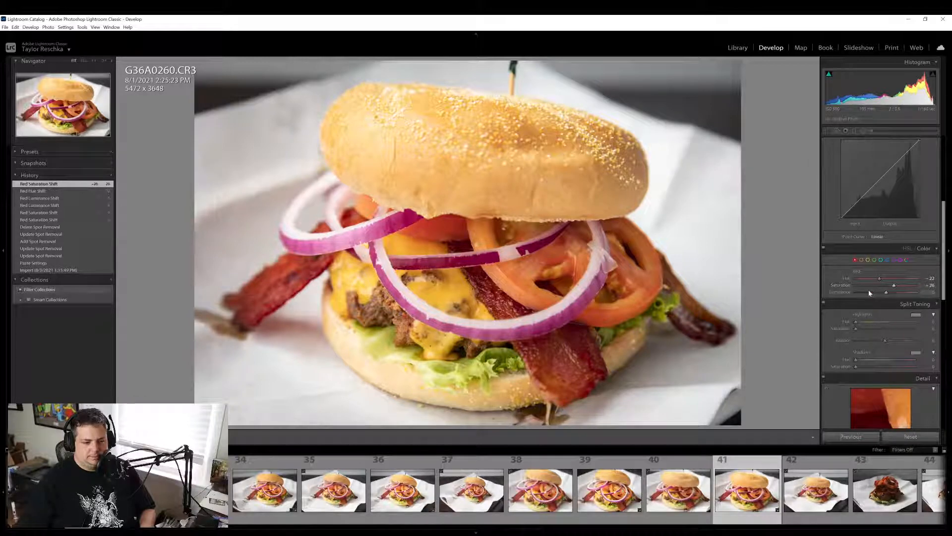
Export G36A0260.CR3 with the previous export settings
{"action": "right_click", "coordinate": [756, 502]}
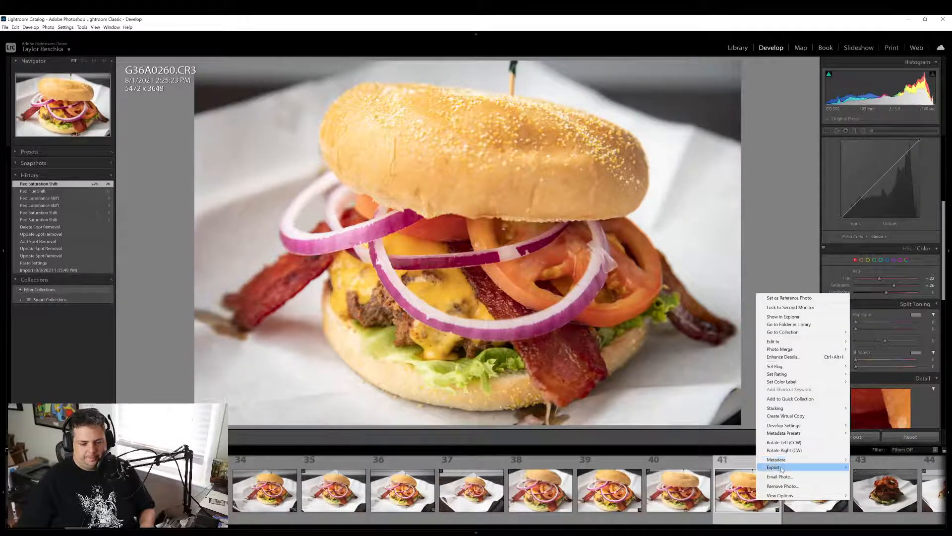
{"action": "mouse_move", "coordinate": [782, 469]}
{"action": "left_click", "coordinate": [874, 473]}
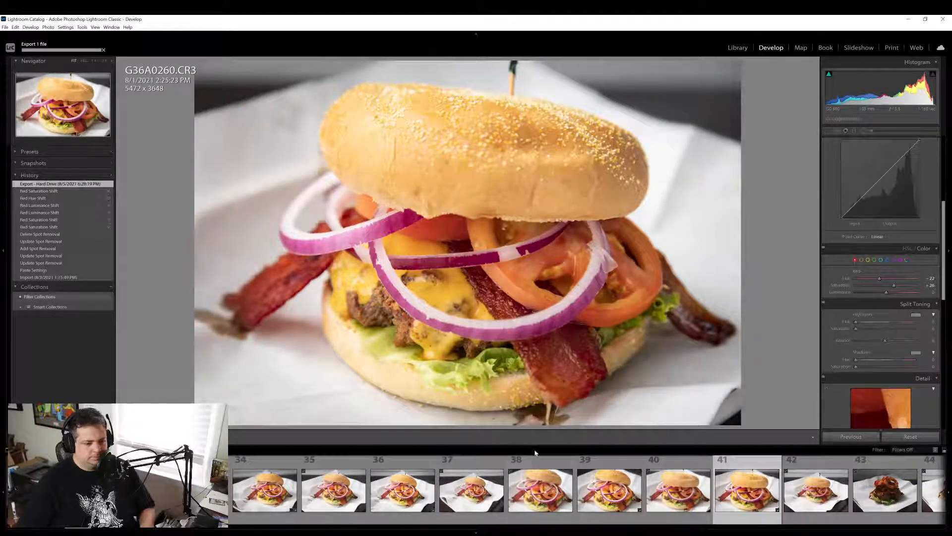
Open G36A0261.CR3, try the previous photo's settings on it, and reset all its develop settings
{"action": "scroll", "coordinate": [521, 510], "scroll_direction": "down", "scroll_amount": 3}
{"action": "left_click", "coordinate": [519, 501]}
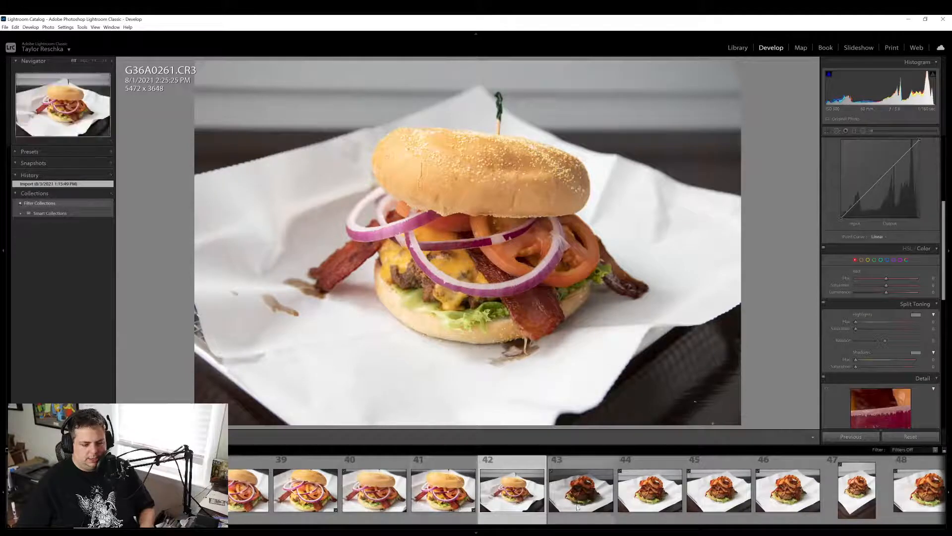
{"action": "left_click", "coordinate": [850, 437]}
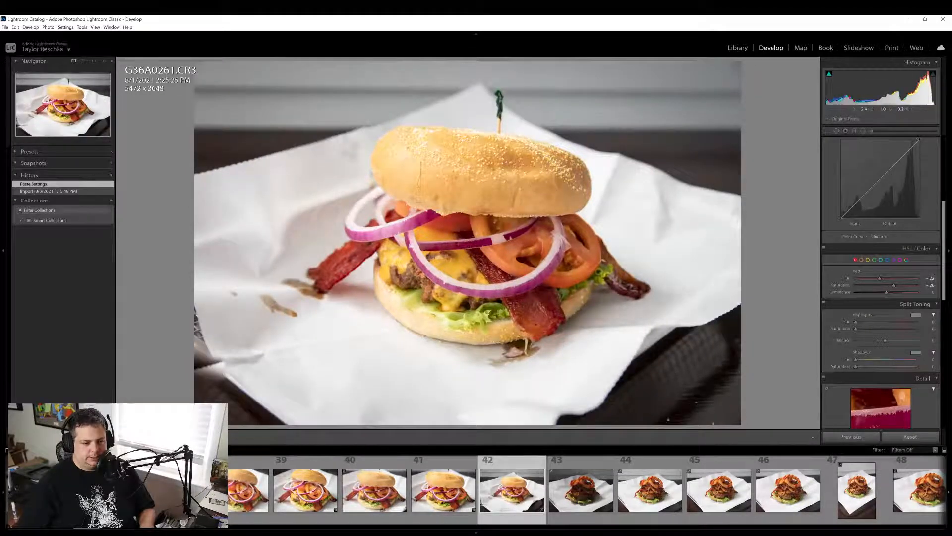
{"action": "left_click", "coordinate": [910, 436]}
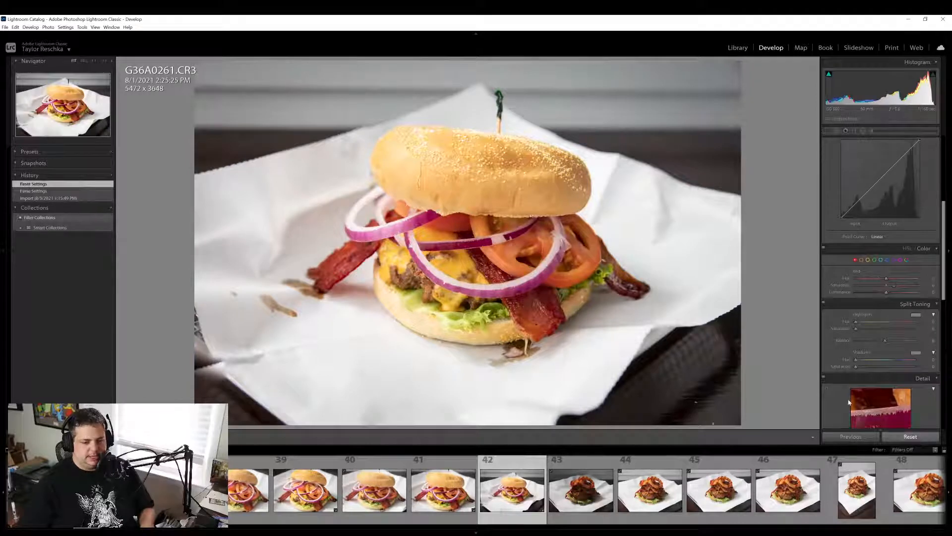
Set Shadows to +28, Vibrance to +23 and Saturation to +2 on G36A0261.CR3 and check the burger up close
{"action": "scroll", "coordinate": [920, 308], "scroll_direction": "up", "scroll_amount": 5}
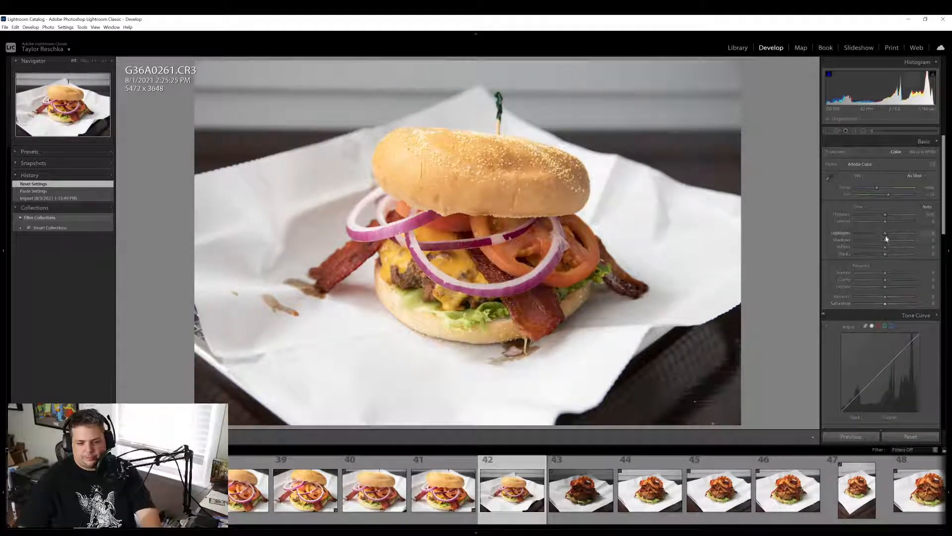
{"action": "left_click_drag", "start_coordinate": [888, 242], "coordinate": [896, 243]}
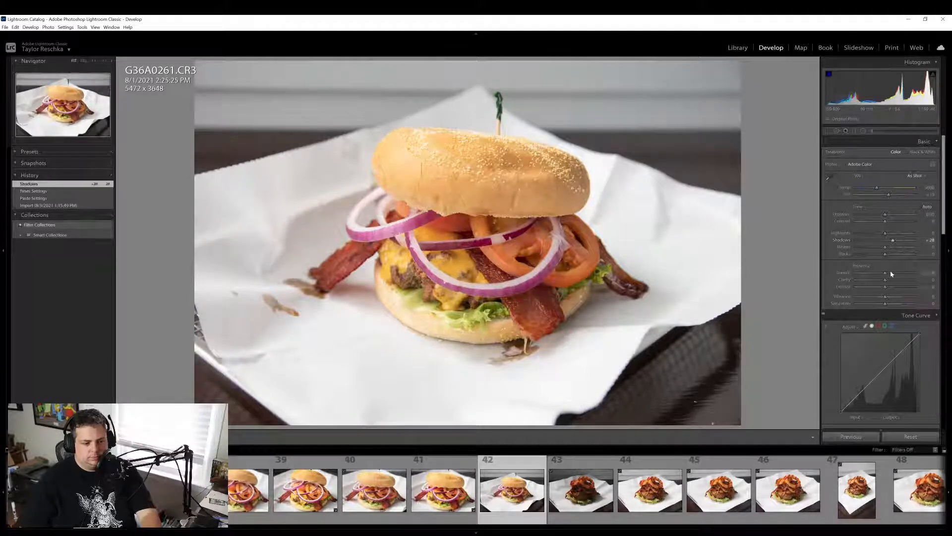
{"action": "mouse_move", "coordinate": [882, 299]}
{"action": "left_mouse_down"}
{"action": "mouse_move", "coordinate": [893, 299]}
{"action": "mouse_move", "coordinate": [886, 307]}
{"action": "left_mouse_up"}
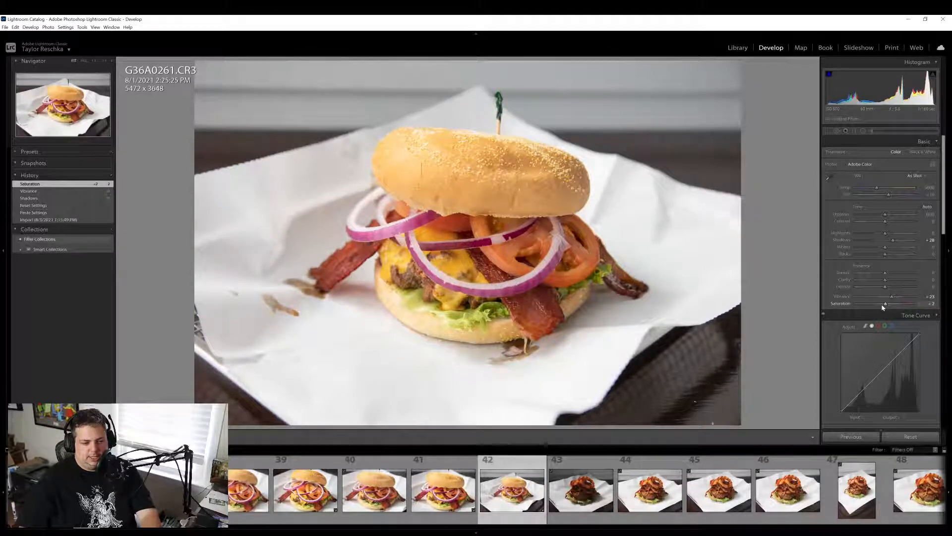
{"action": "left_click", "coordinate": [530, 185]}
{"action": "left_click", "coordinate": [529, 185]}
Lower the Red Hue and raise the Red Saturation on G36A0261.CR3 to deepen the bacon and tomato
{"action": "scroll", "coordinate": [880, 325], "scroll_direction": "down", "scroll_amount": 5}
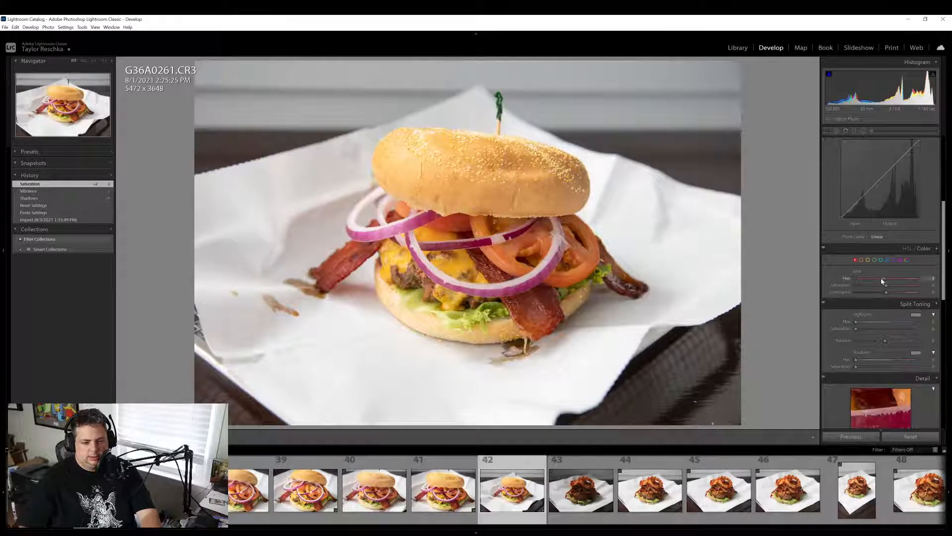
{"action": "left_click_drag", "start_coordinate": [885, 278], "coordinate": [879, 288]}
{"action": "scroll", "coordinate": [878, 293], "scroll_direction": "up", "scroll_amount": 5}
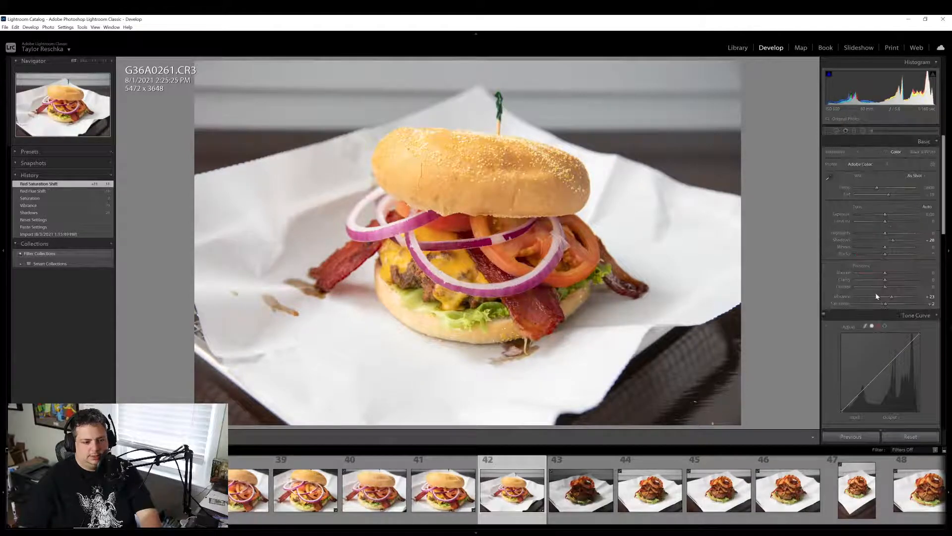
Heal the large separate grease stain on the paper left of the bacon in G36A0261.CR3, sampling clean paper nearby
{"action": "left_click", "coordinate": [271, 298]}
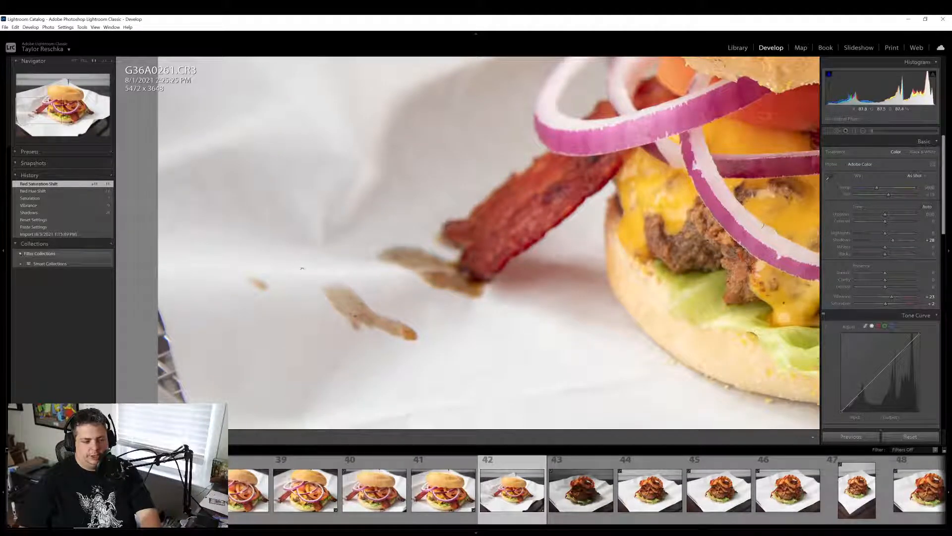
{"action": "left_click", "coordinate": [836, 131]}
{"action": "left_click_drag", "start_coordinate": [405, 327], "coordinate": [329, 286]}
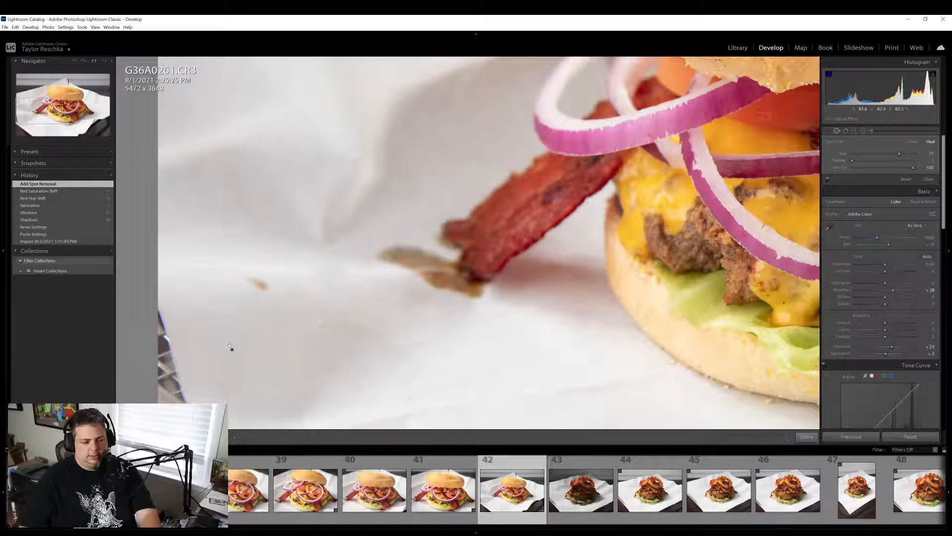
{"action": "left_click", "coordinate": [257, 356]}
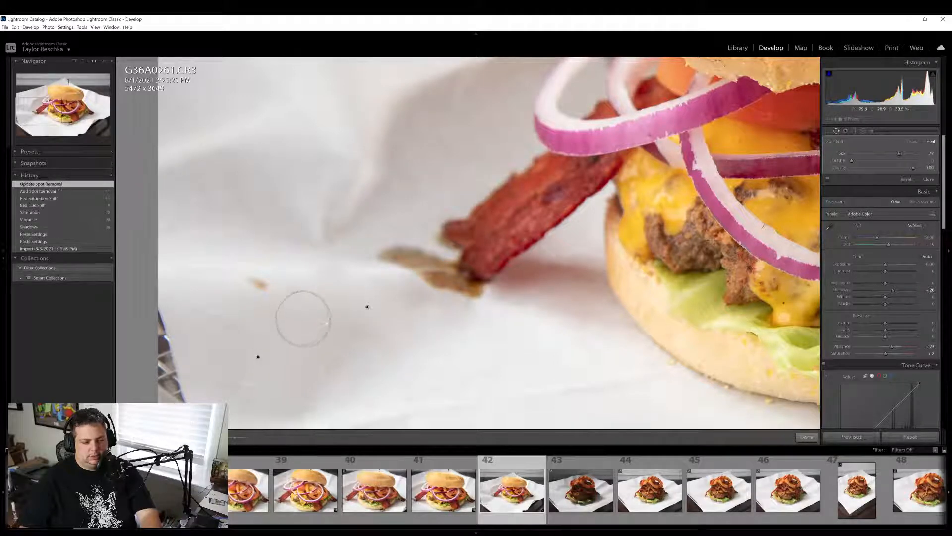
{"action": "left_click", "coordinate": [807, 438]}
{"action": "left_click", "coordinate": [450, 286]}
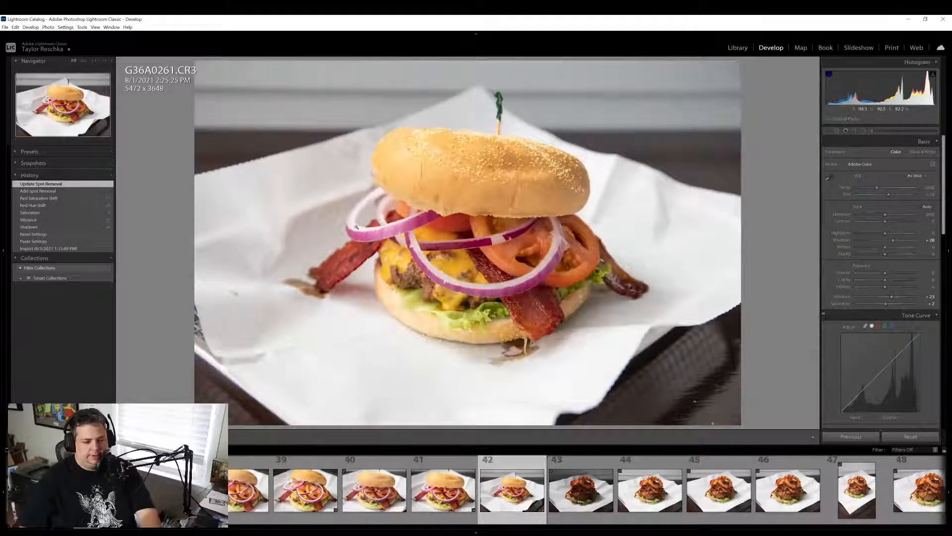
Set Dehaze to +6 and Clarity to +4 on G36A0261.CR3 and check the onion rings and cheese up close
{"action": "left_click_drag", "start_coordinate": [884, 287], "coordinate": [885, 280]}
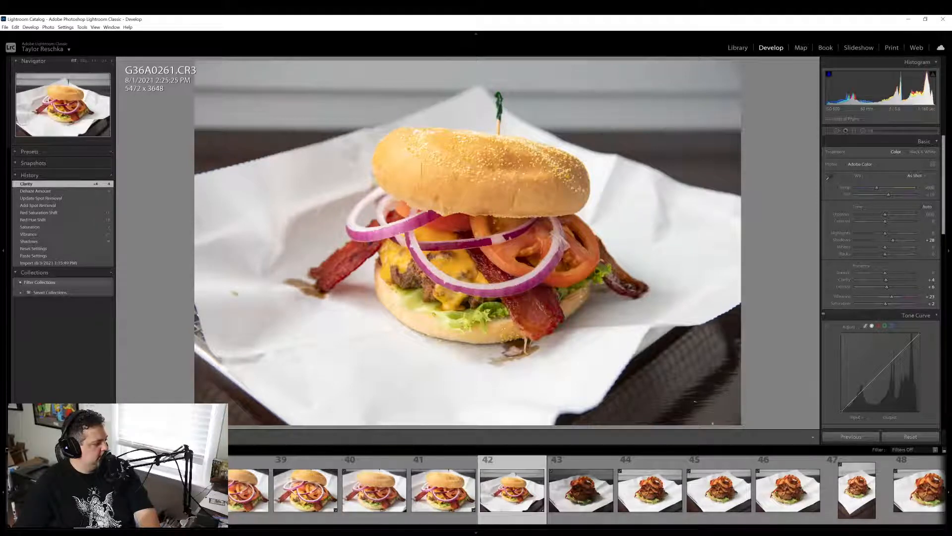
{"action": "left_click_drag", "start_coordinate": [628, 219], "coordinate": [689, 219]}
{"action": "left_click", "coordinate": [456, 244]}
{"action": "left_click", "coordinate": [456, 245]}
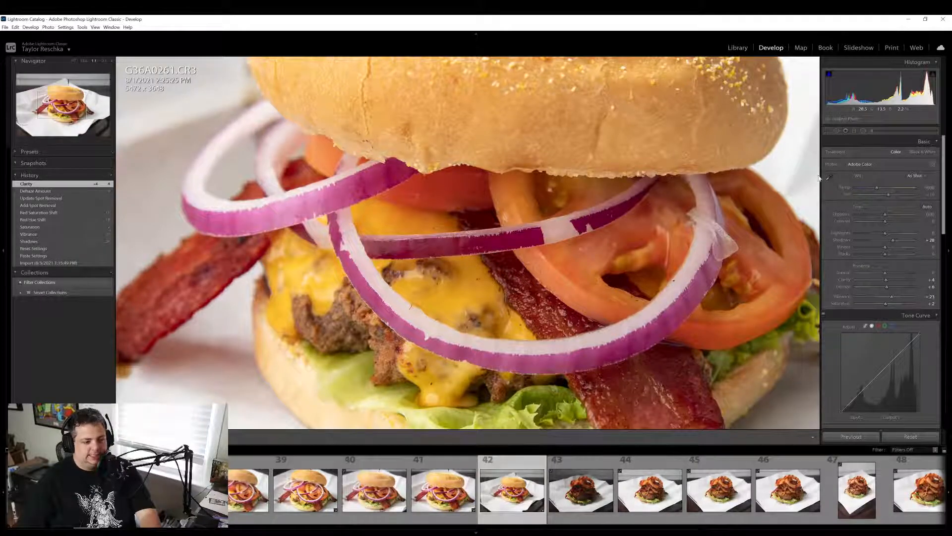
{"action": "left_click", "coordinate": [706, 242]}
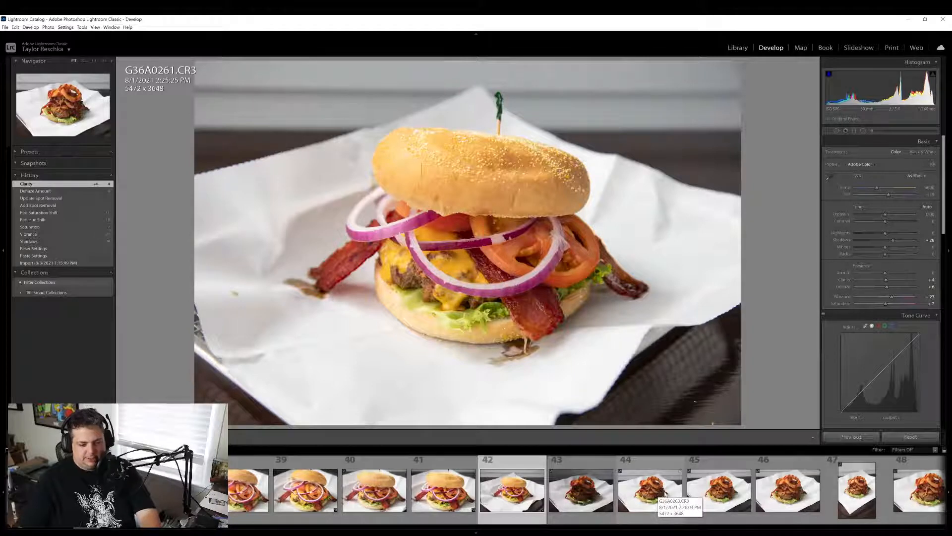
Export G36A0261.CR3 with the previous export settings and open G36A0263.CR3
{"action": "right_click", "coordinate": [511, 496]}
{"action": "mouse_move", "coordinate": [530, 463]}
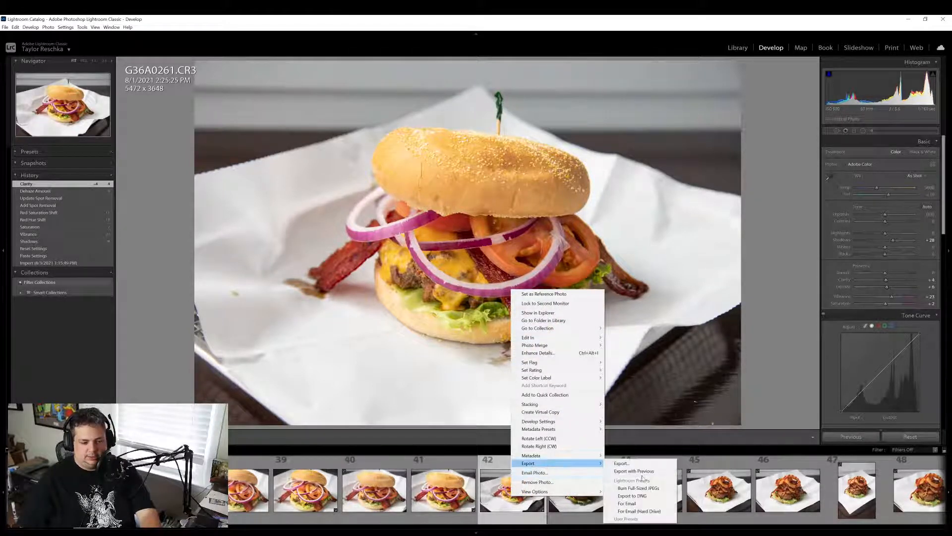
{"action": "left_click", "coordinate": [627, 474]}
{"action": "left_click", "coordinate": [634, 498]}
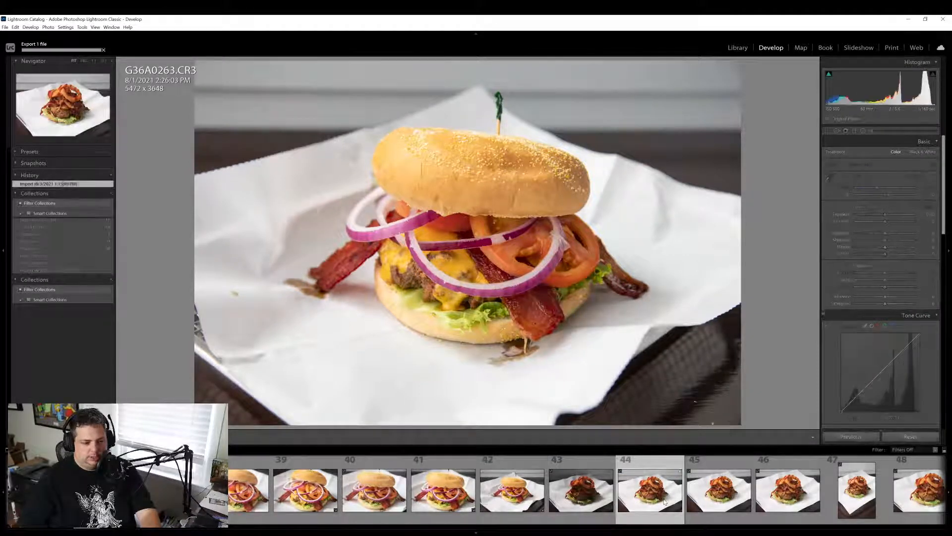
Examine the onion rings, pulled pork, patty and lettuce of G36A0263.CR3 up close for focus and blemishes
{"action": "left_click", "coordinate": [485, 198]}
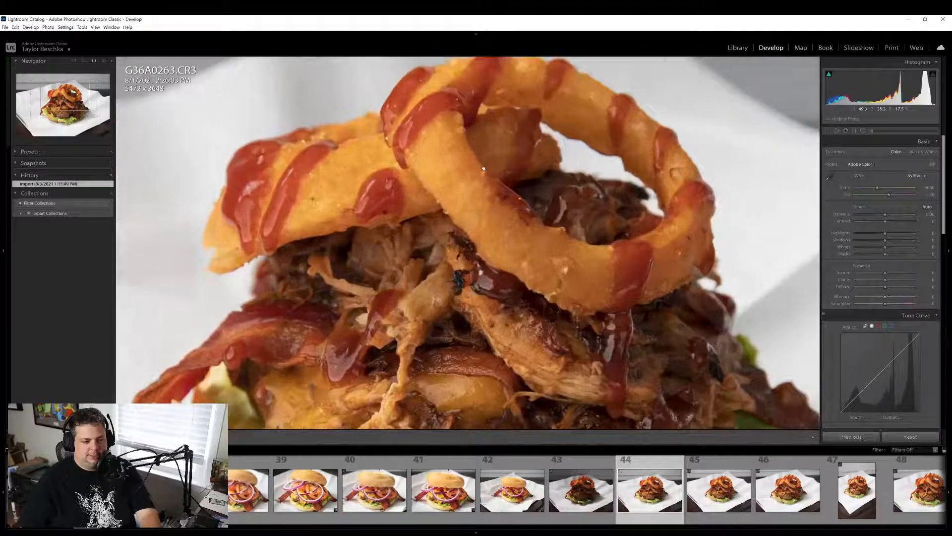
{"action": "scroll", "coordinate": [466, 253], "scroll_direction": "down", "scroll_amount": 3}
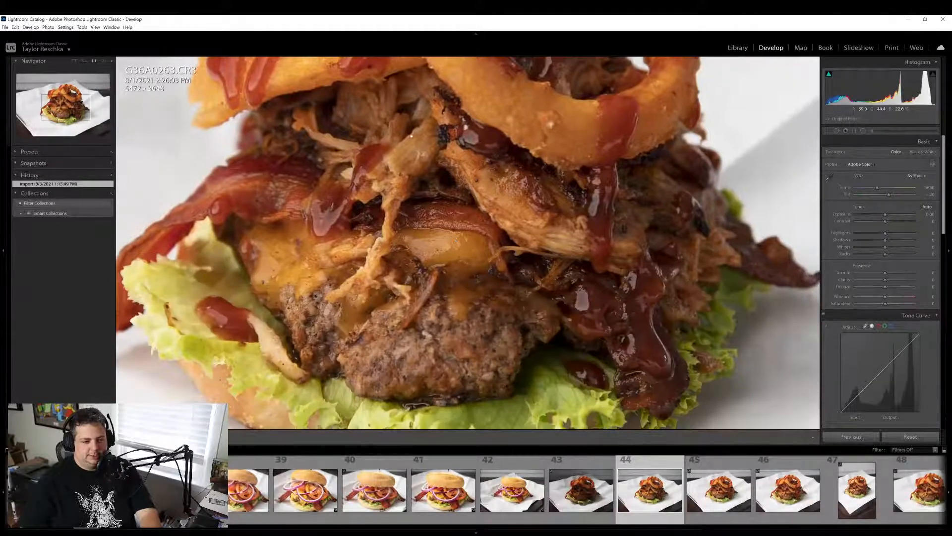
{"action": "scroll", "coordinate": [430, 397], "scroll_direction": "down", "scroll_amount": 2}
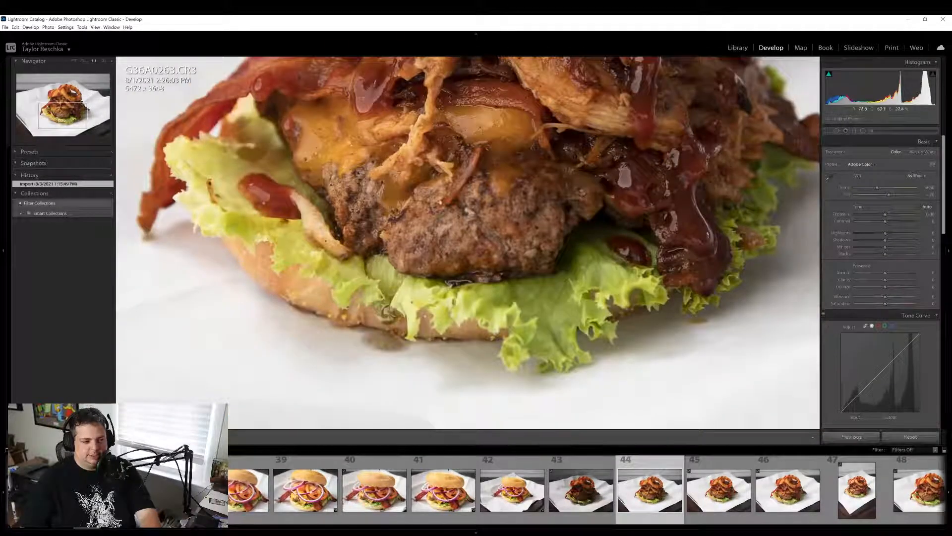
{"action": "scroll", "coordinate": [430, 416], "scroll_direction": "up", "scroll_amount": 4}
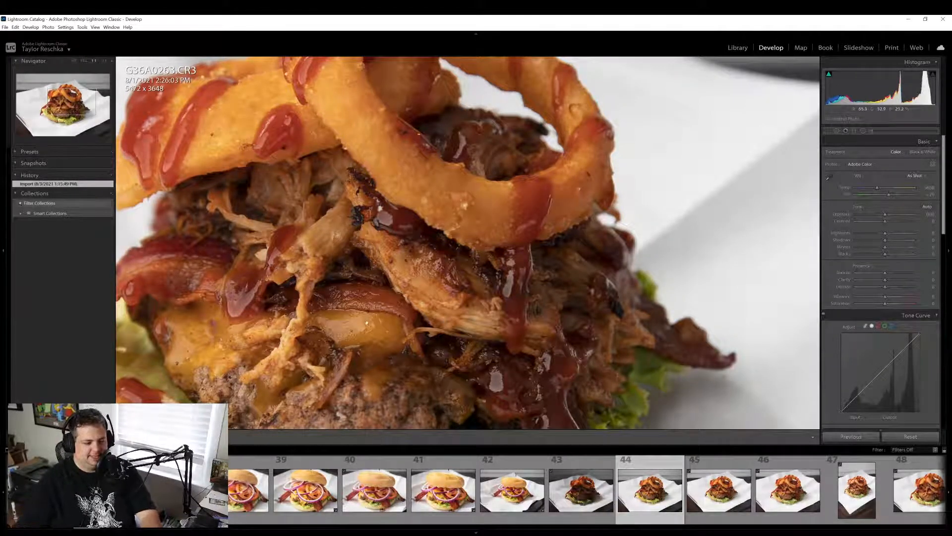
{"action": "left_click", "coordinate": [447, 321]}
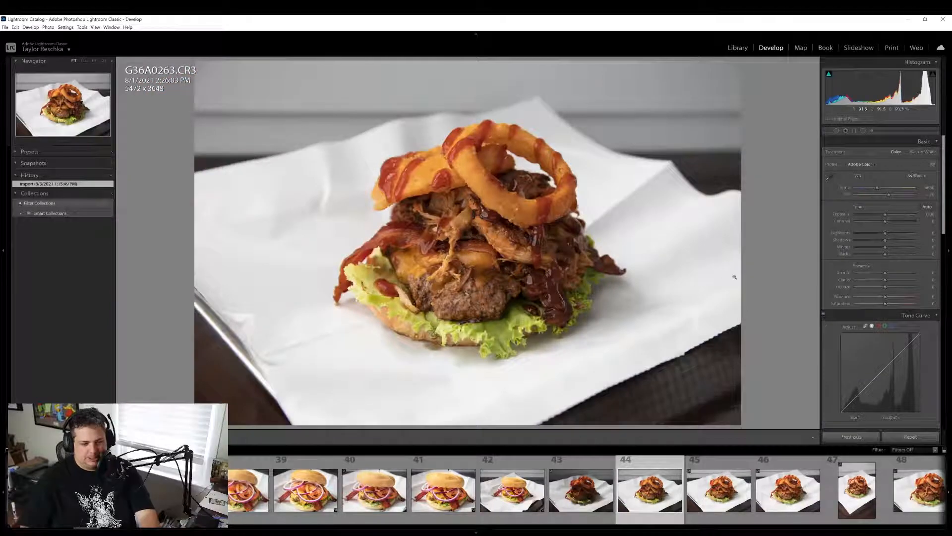
{"action": "left_click", "coordinate": [632, 286]}
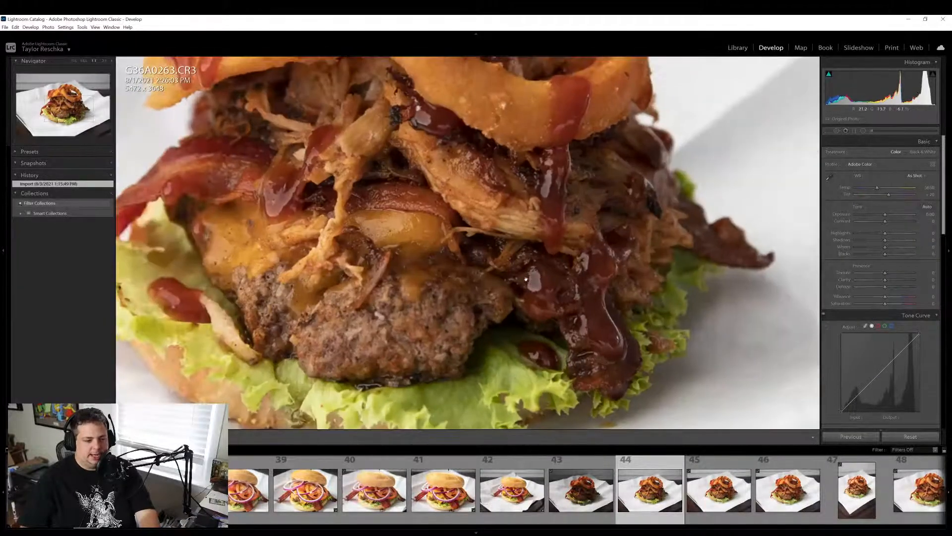
{"action": "left_click", "coordinate": [736, 341]}
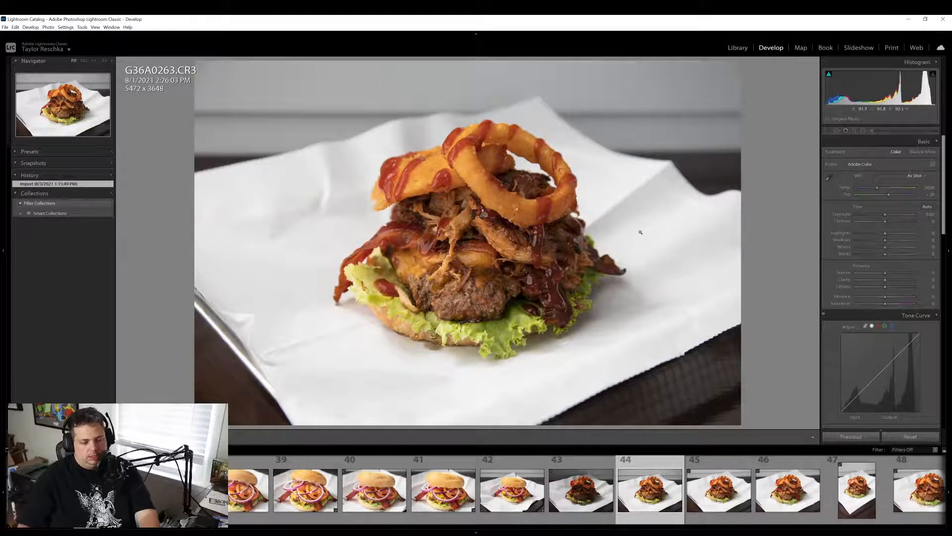
Crop G36A0263.CR3 to about 4423 x 2949 at the original ratio, keeping the burger centred in the frame
{"action": "left_click", "coordinate": [828, 131]}
{"action": "left_click_drag", "start_coordinate": [199, 65], "coordinate": [224, 68]}
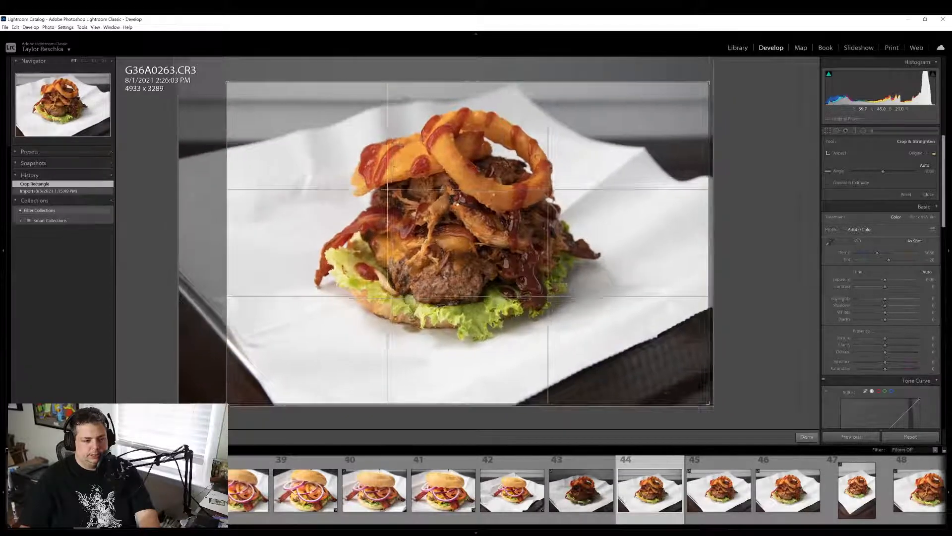
{"action": "left_click_drag", "start_coordinate": [451, 200], "coordinate": [473, 212]}
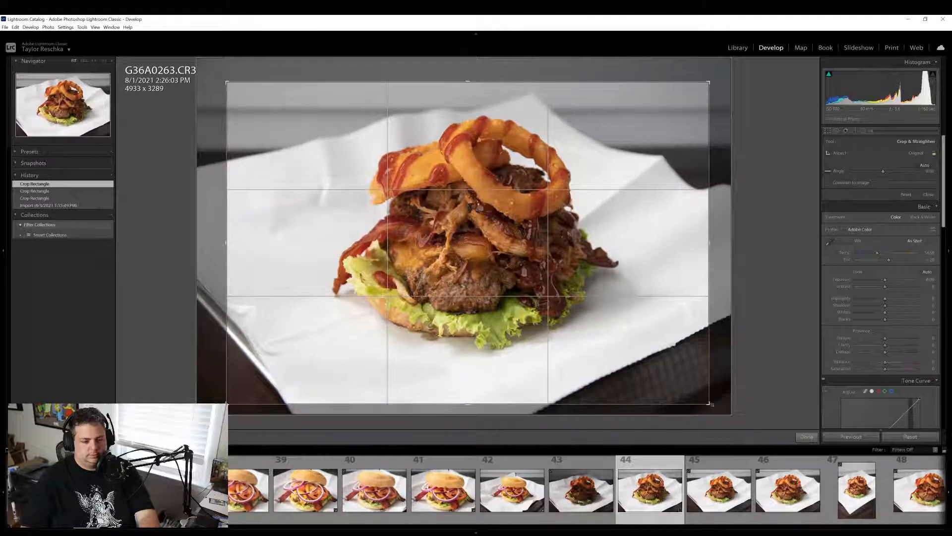
{"action": "left_click_drag", "start_coordinate": [710, 404], "coordinate": [684, 386]}
{"action": "left_click_drag", "start_coordinate": [617, 346], "coordinate": [592, 336]}
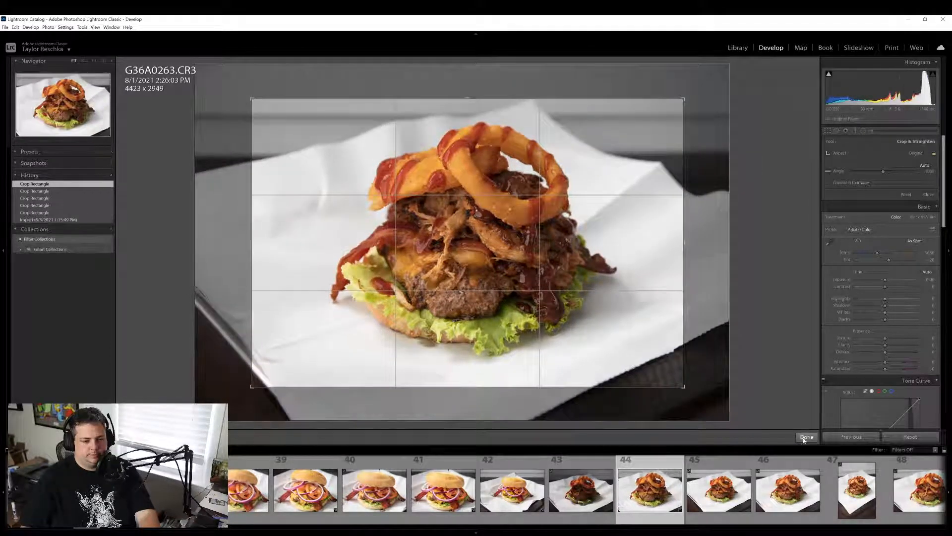
{"action": "left_click", "coordinate": [807, 437]}
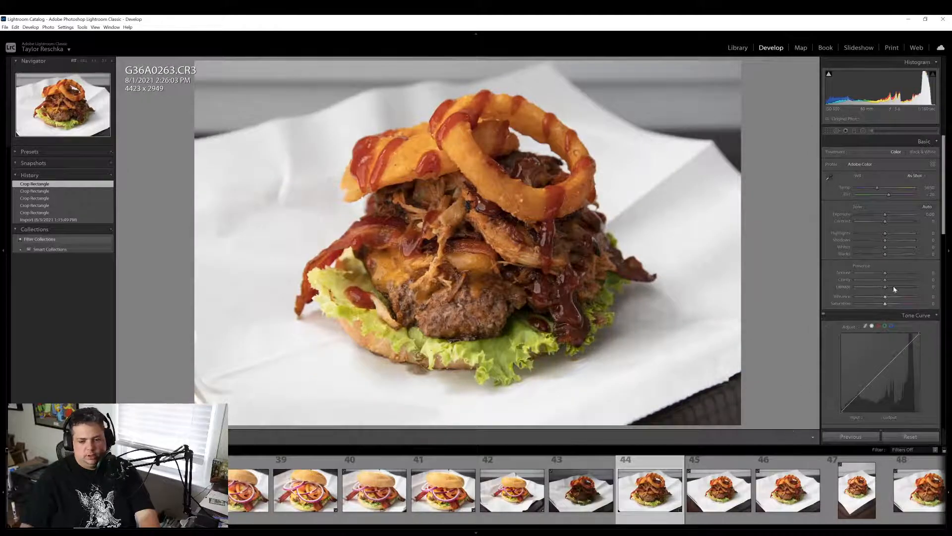
Set Dehaze to +9, Clarity to +6, Vibrance to +16 and Saturation to +3 on G36A0263.CR3
{"action": "left_click_drag", "start_coordinate": [885, 286], "coordinate": [888, 282]}
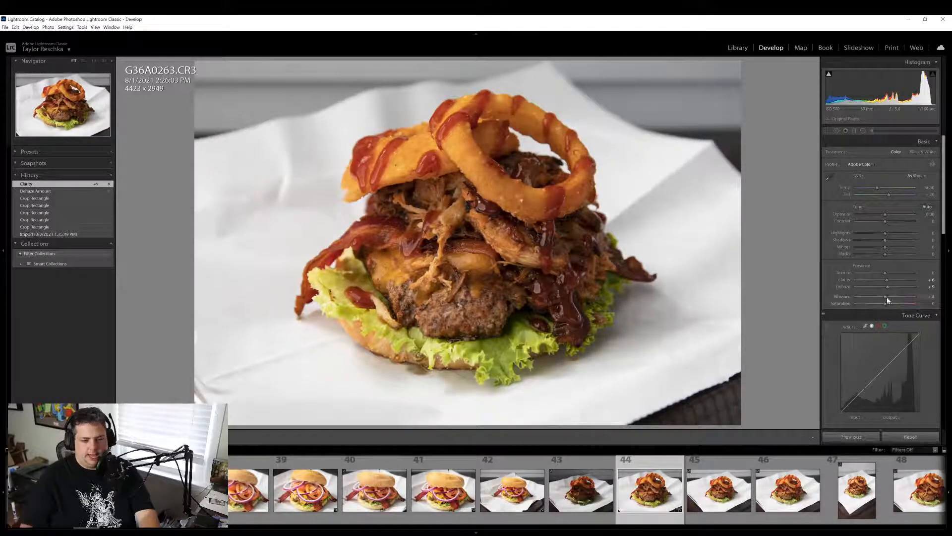
{"action": "left_click_drag", "start_coordinate": [891, 297], "coordinate": [892, 296]}
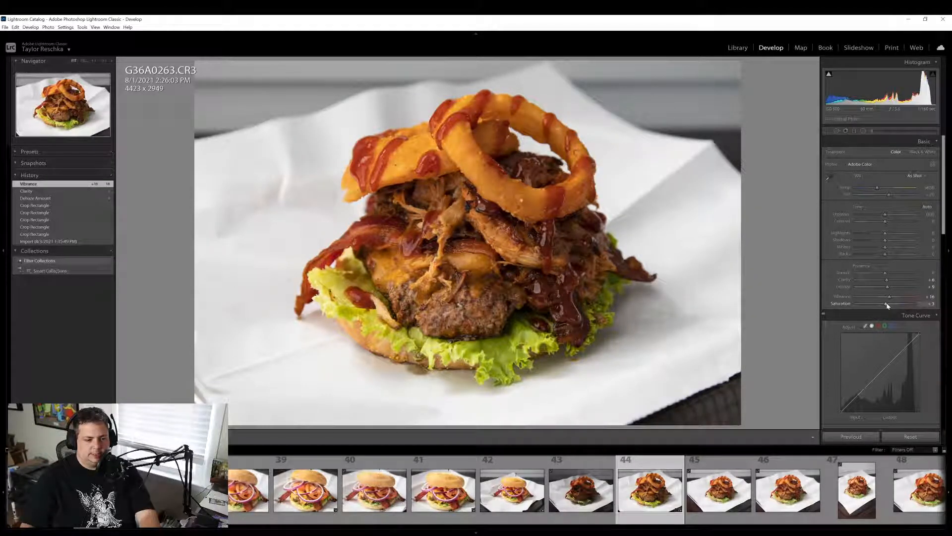
{"action": "left_click_drag", "start_coordinate": [888, 304], "coordinate": [888, 304]}
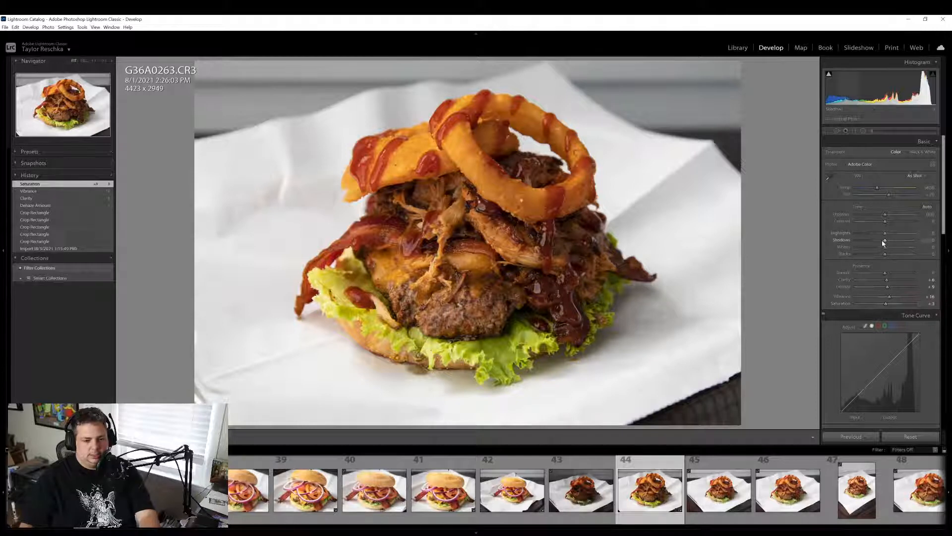
Raise the Shadows to +28 on G36A0263.CR3 and check the pulled pork and onion rings up close
{"action": "left_click_drag", "start_coordinate": [883, 241], "coordinate": [895, 243]}
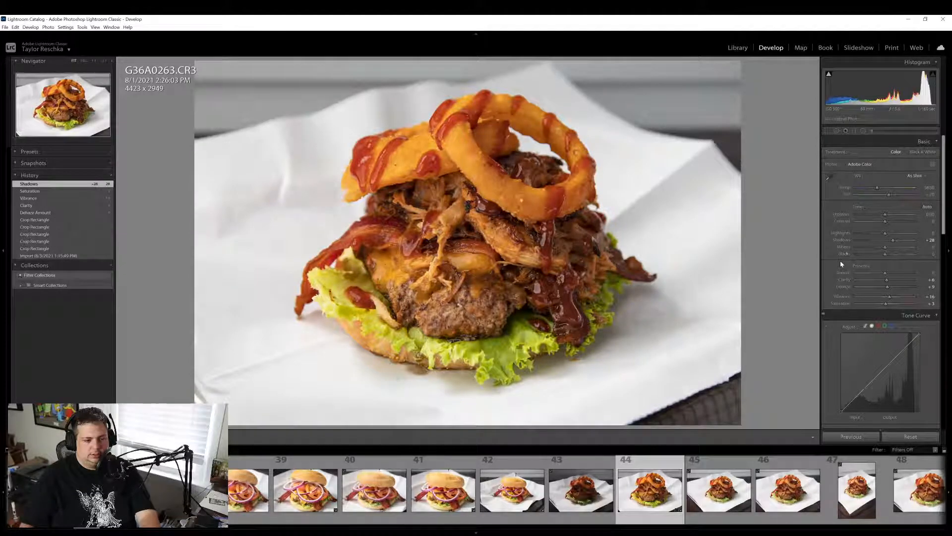
{"action": "left_click", "coordinate": [445, 212]}
{"action": "left_click", "coordinate": [445, 212]}
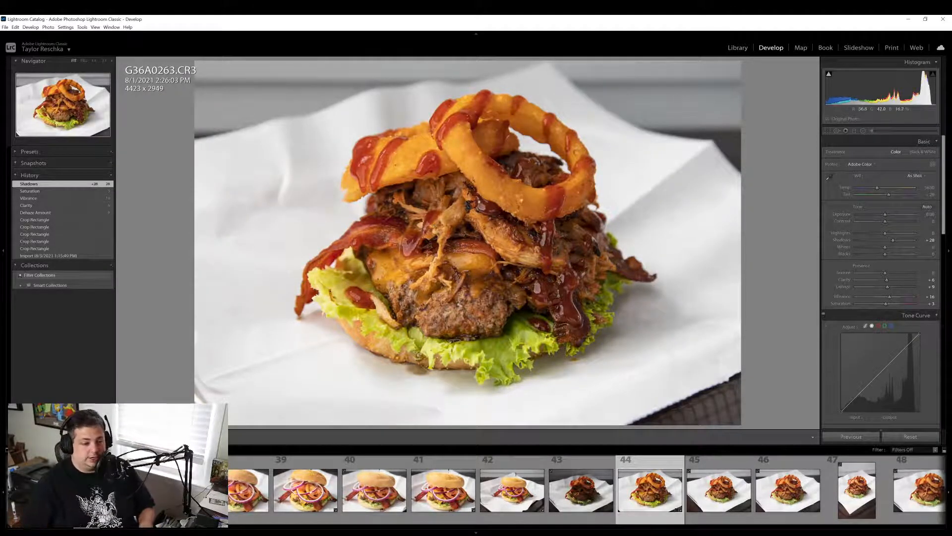
{"action": "left_click", "coordinate": [470, 187]}
{"action": "left_click", "coordinate": [470, 188]}
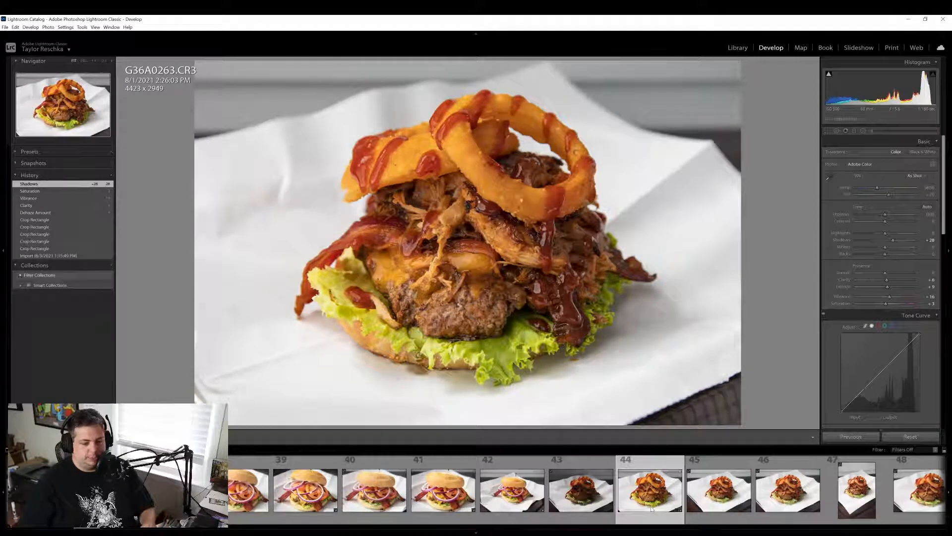
Raise the Exposure slightly on G36A0263.CR3 and enable the lens profile corrections
{"action": "left_click_drag", "start_coordinate": [885, 215], "coordinate": [886, 215]}
{"action": "scroll", "coordinate": [848, 329], "scroll_direction": "down", "scroll_amount": 10}
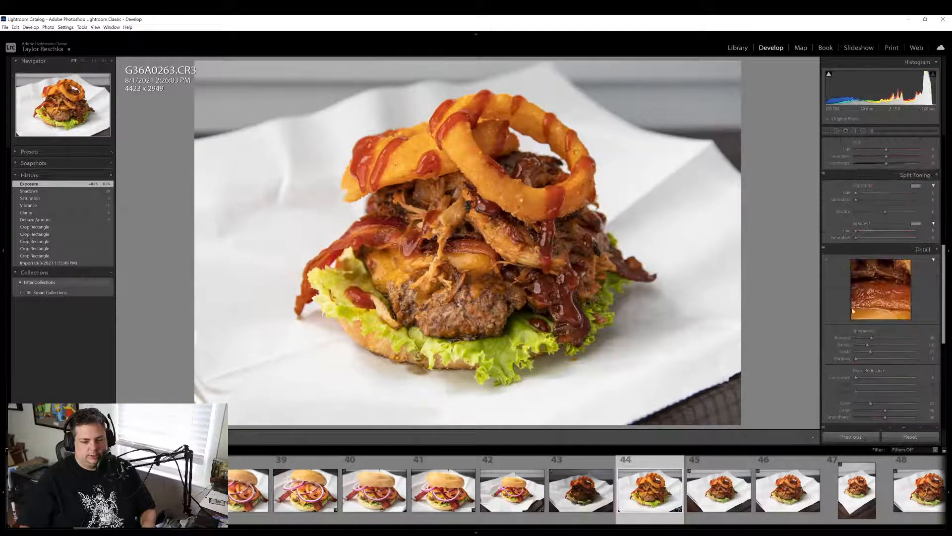
{"action": "scroll", "coordinate": [841, 215], "scroll_direction": "down", "scroll_amount": 5}
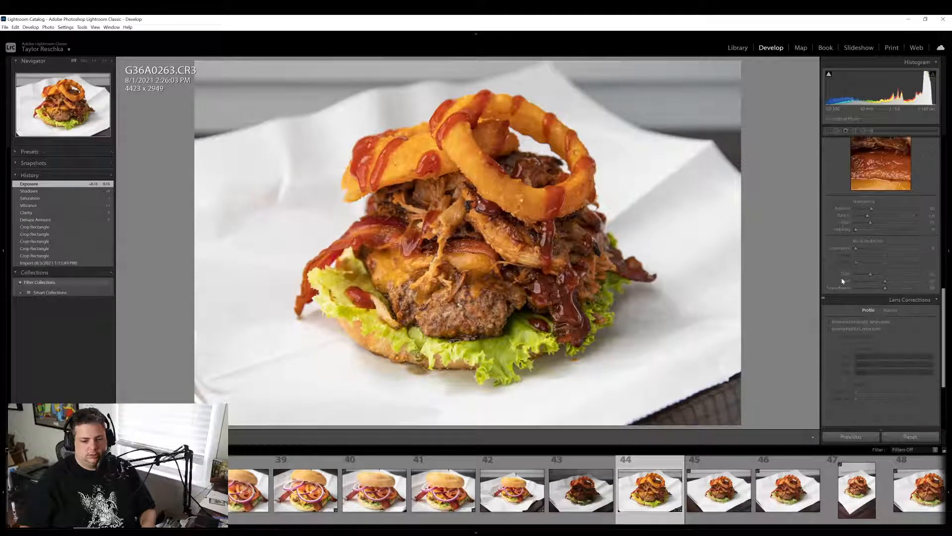
{"action": "left_click", "coordinate": [843, 328]}
Try a slight post-crop vignette on G36A0263.CR3 and reset its amount
{"action": "scroll", "coordinate": [886, 350], "scroll_direction": "down", "scroll_amount": 5}
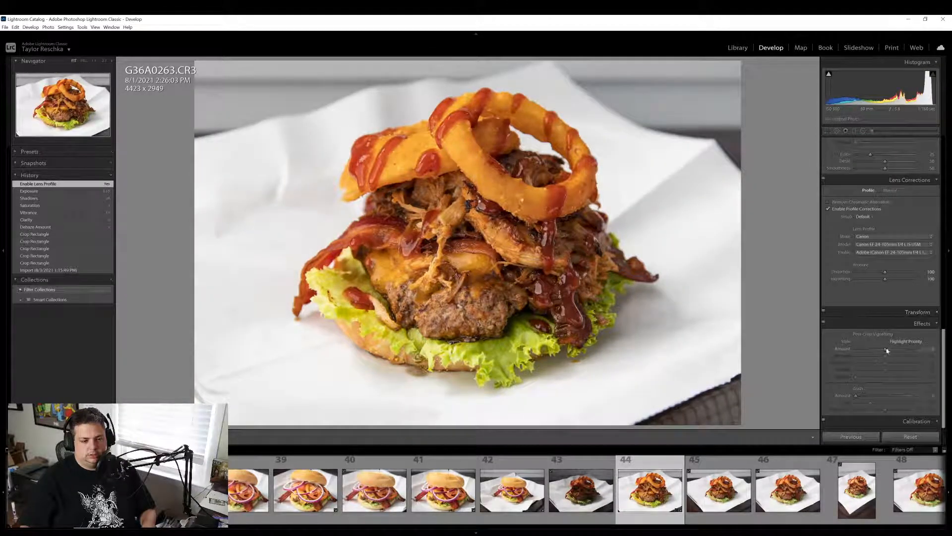
{"action": "left_click_drag", "start_coordinate": [886, 349], "coordinate": [886, 348]}
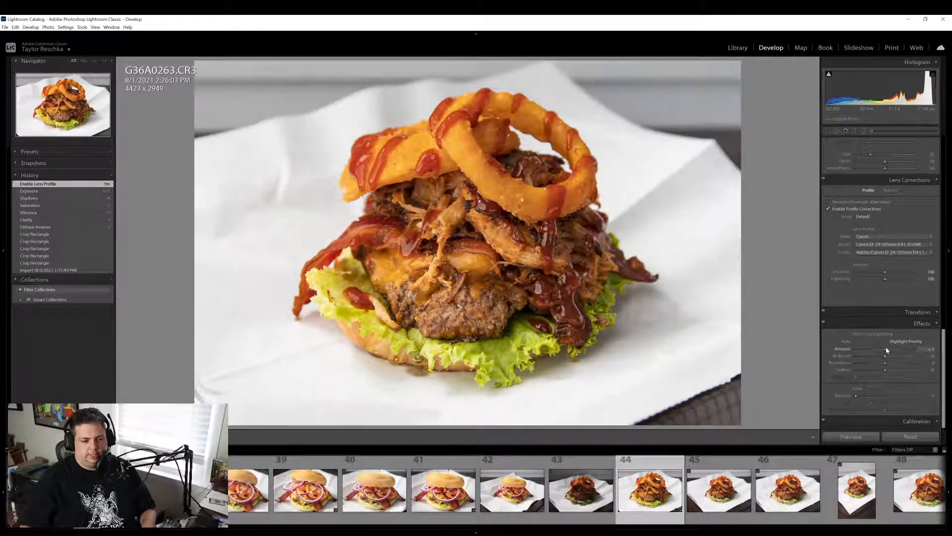
{"action": "double_click", "coordinate": [848, 353]}
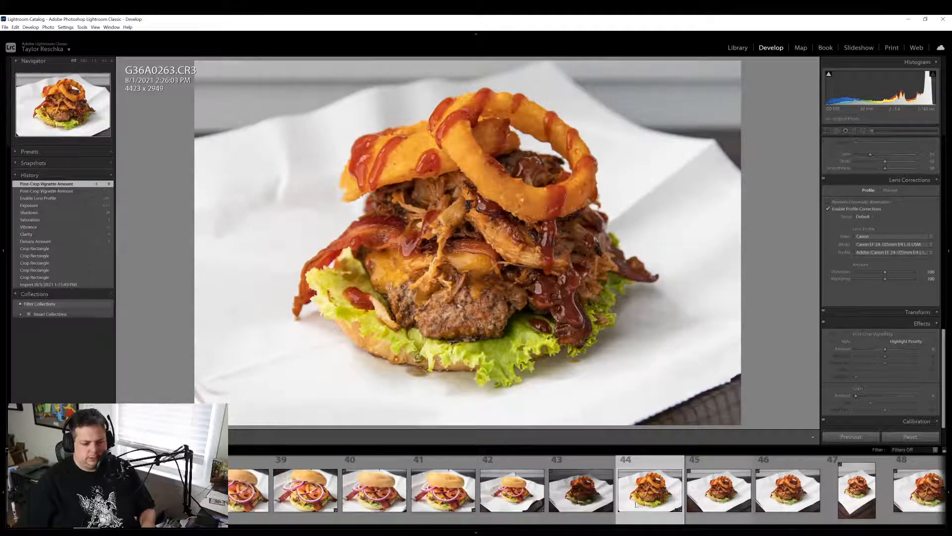
Export G36A0263.CR3 with the previous export settings
{"action": "right_click", "coordinate": [656, 497]}
{"action": "mouse_move", "coordinate": [683, 463]}
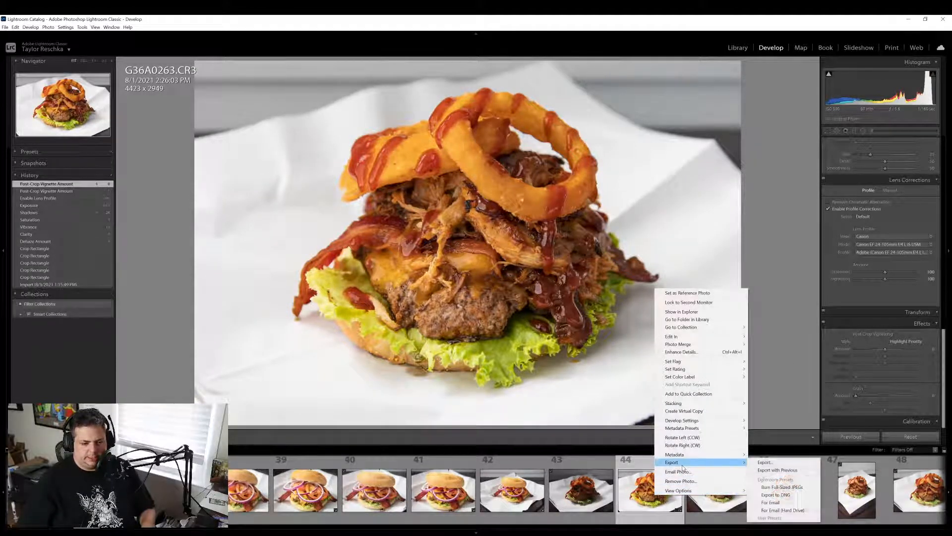
{"action": "left_click", "coordinate": [777, 471]}
Review the burger photos G36A0267.CR3 to G36A0269.CR3 and the darker G36A0262.CR3 as the next editing candidates
{"action": "scroll", "coordinate": [703, 491], "scroll_direction": "down", "scroll_amount": 3}
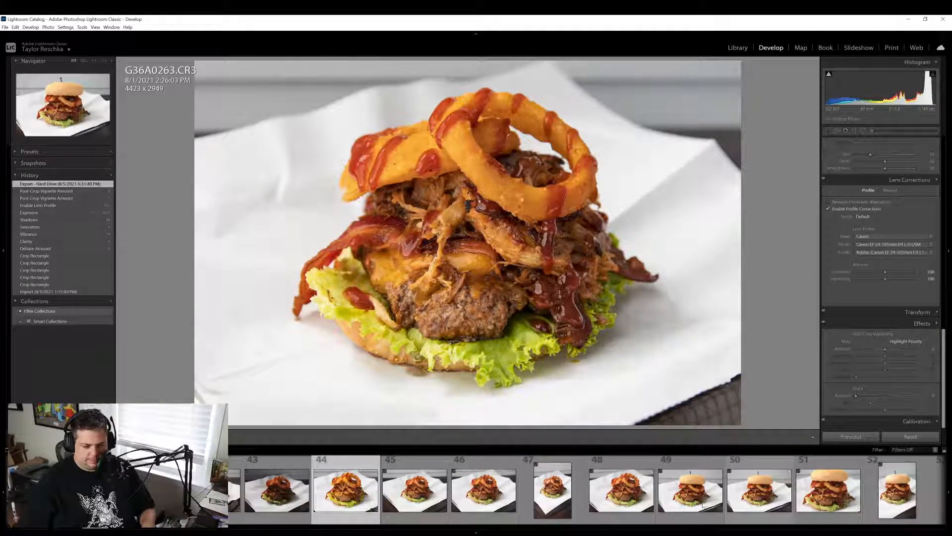
{"action": "left_click", "coordinate": [632, 502]}
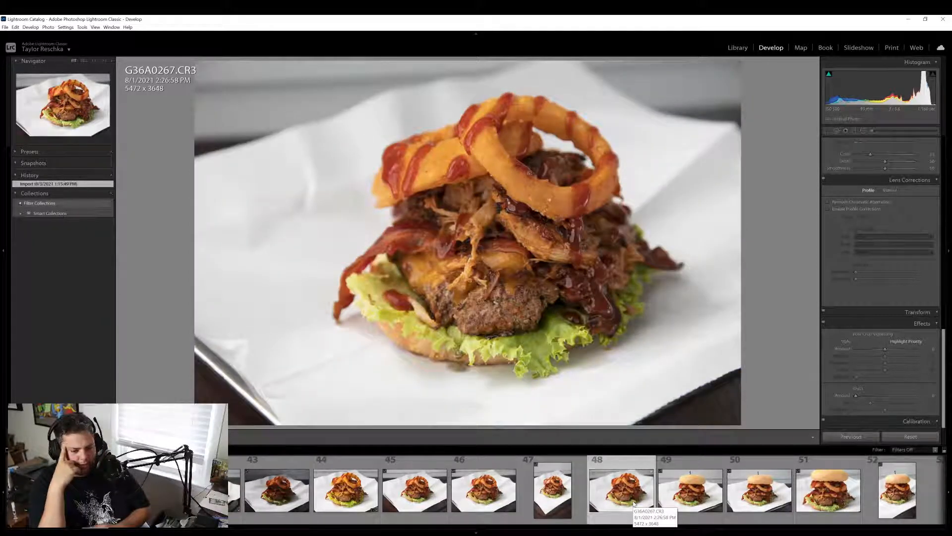
{"action": "left_click", "coordinate": [689, 501]}
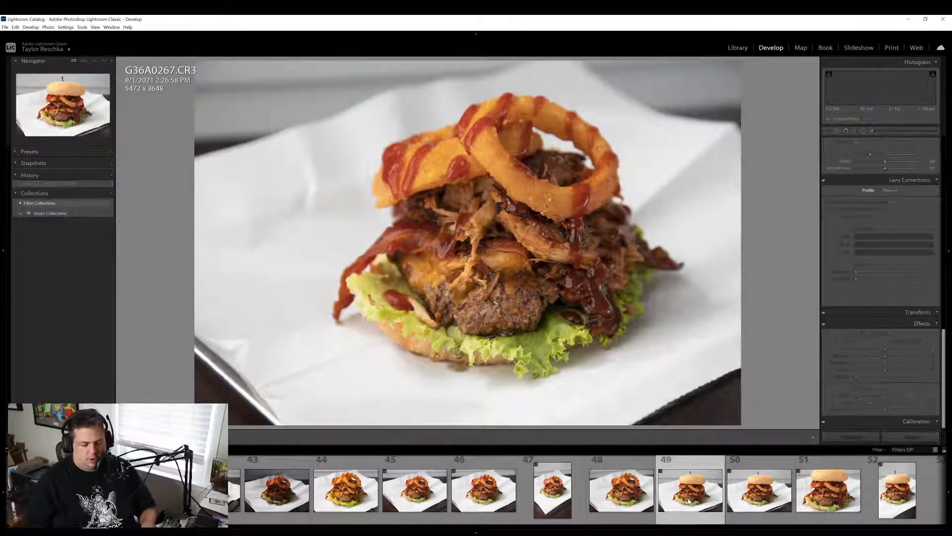
{"action": "left_click", "coordinate": [761, 509]}
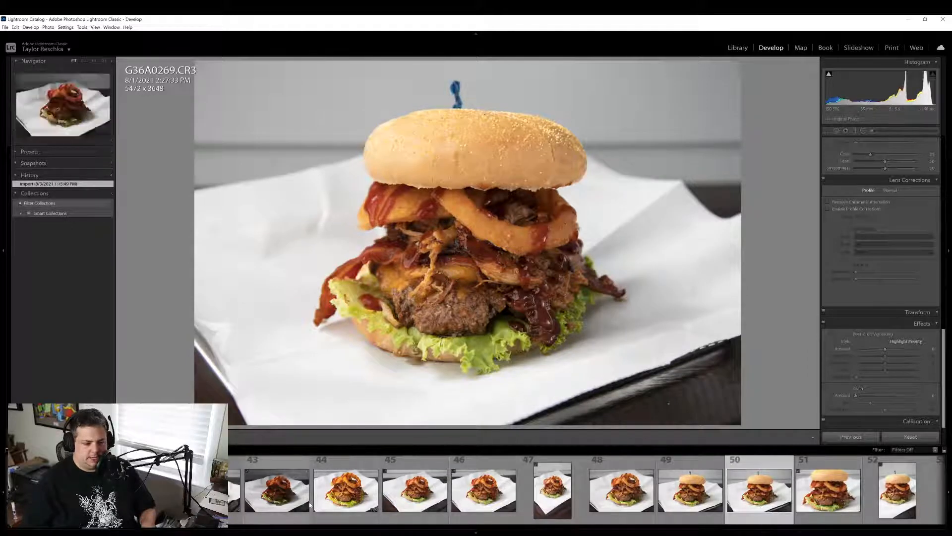
{"action": "left_click", "coordinate": [278, 491]}
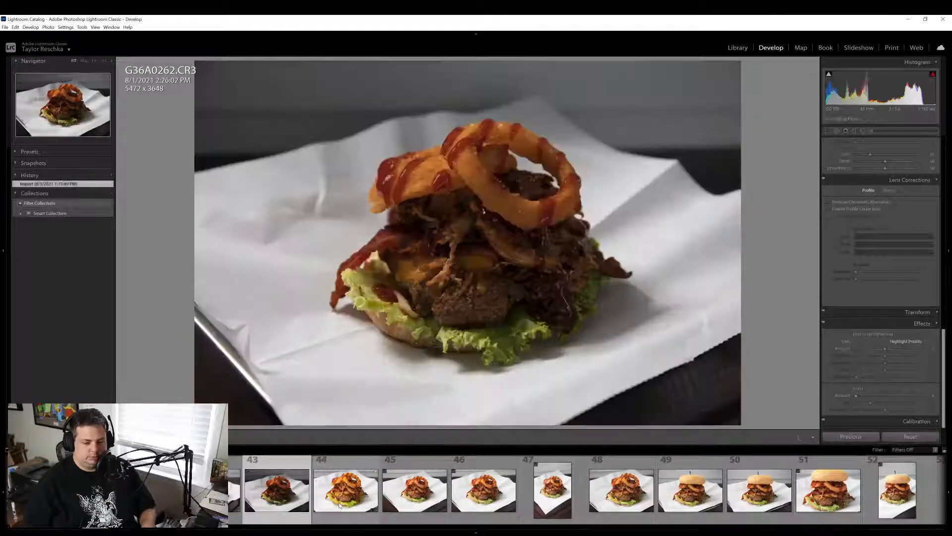
{"action": "left_click_drag", "start_coordinate": [339, 506], "coordinate": [842, 505]}
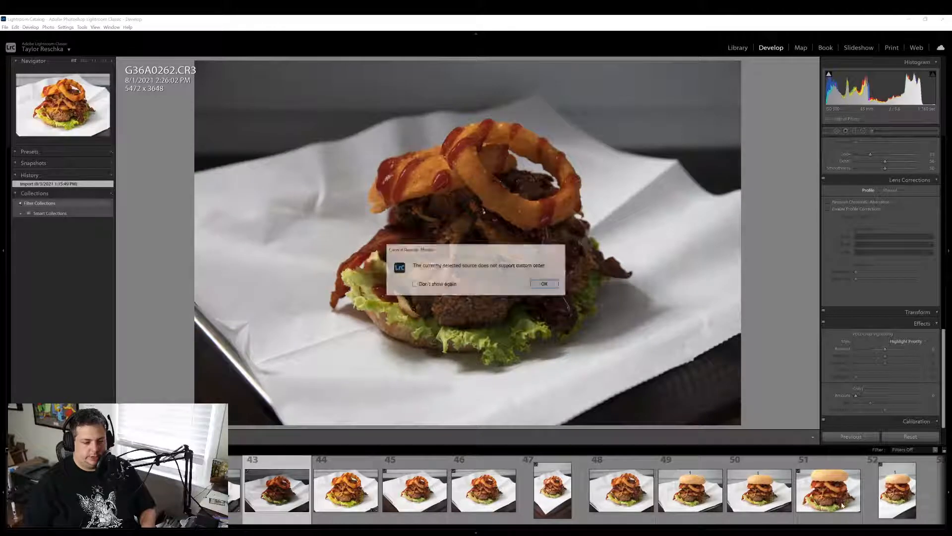
Dismiss the custom-order message and apply the previously used develop settings to burger photo G36A0269.CR3
{"action": "left_click", "coordinate": [544, 283]}
{"action": "left_click", "coordinate": [331, 507]}
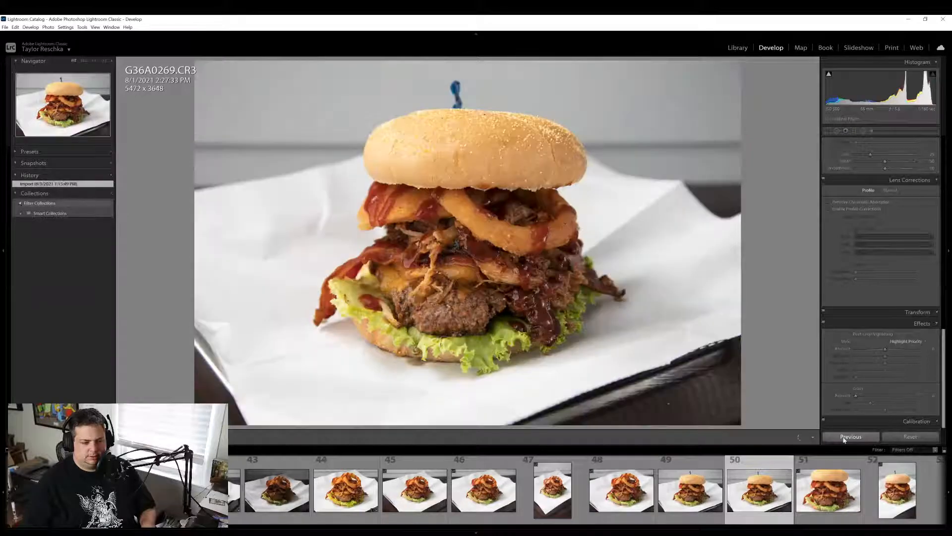
{"action": "left_click", "coordinate": [845, 437]}
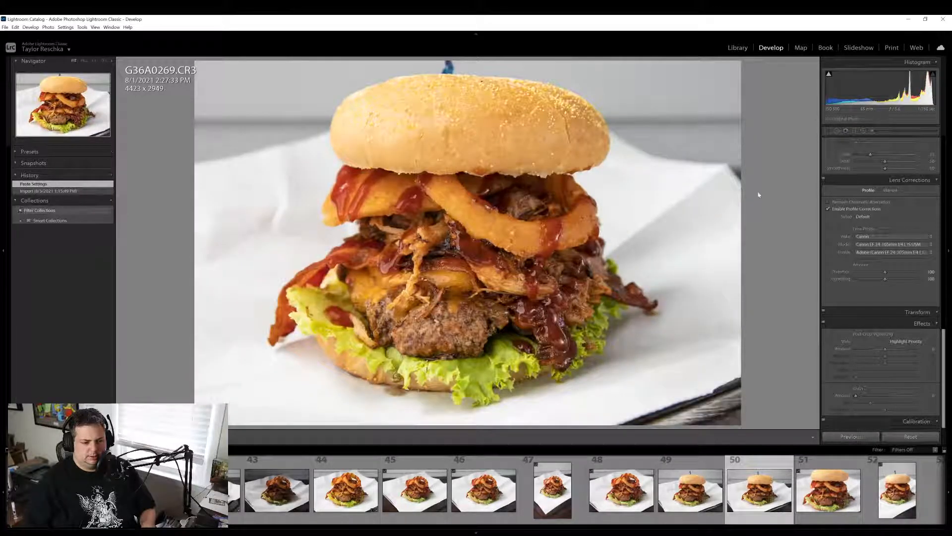
Reset the pasted crop on G36A0269.CR3 and auto-straighten the photo to an angle of 0.26
{"action": "left_click", "coordinate": [829, 131]}
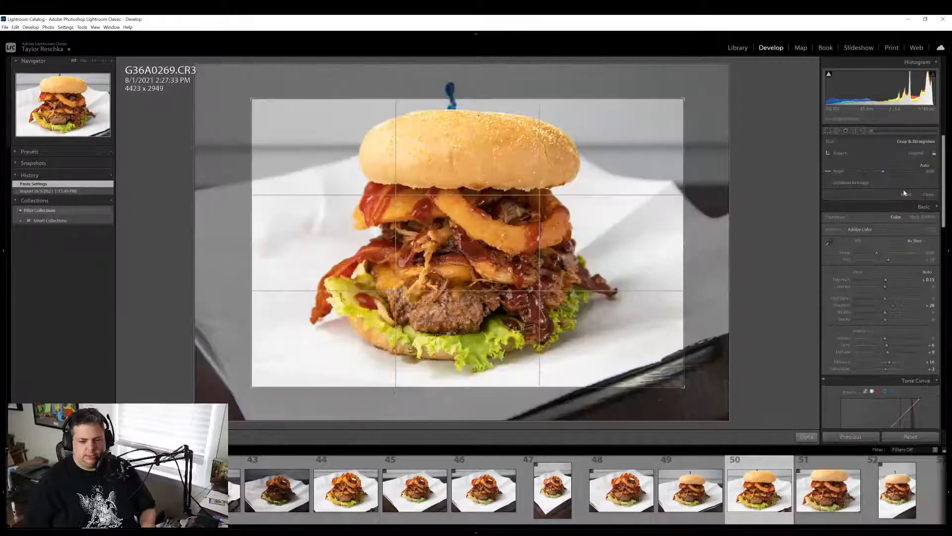
{"action": "left_click", "coordinate": [906, 194]}
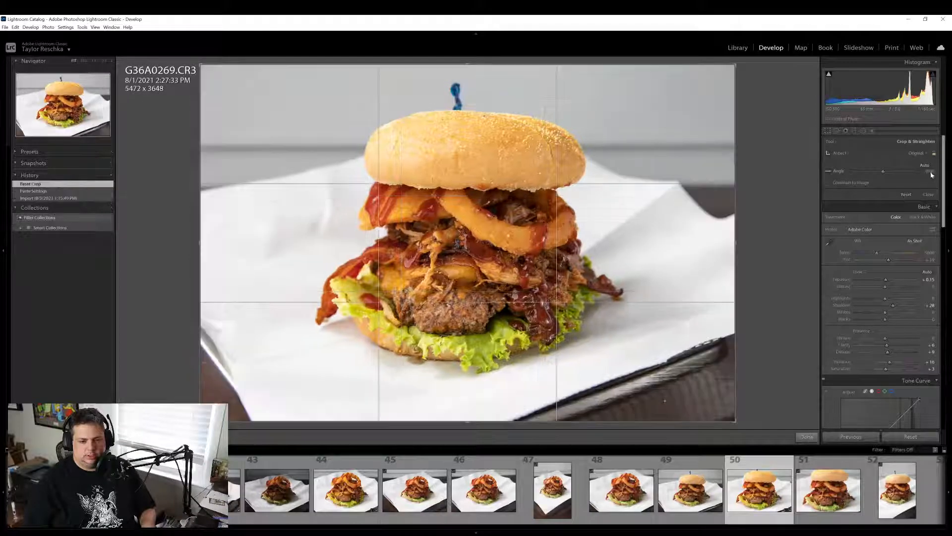
{"action": "left_click_drag", "start_coordinate": [930, 172], "coordinate": [926, 170]}
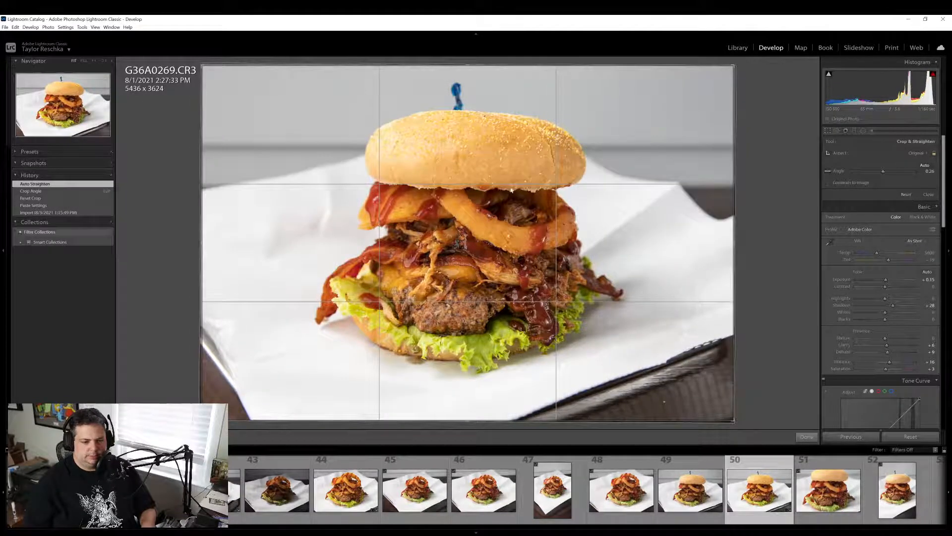
Tighten the crop to about 5055 x 3370, keeping the whole burger and its blue pick in frame
{"action": "left_click_drag", "start_coordinate": [465, 65], "coordinate": [467, 90]}
{"action": "left_click_drag", "start_coordinate": [502, 170], "coordinate": [502, 188]}
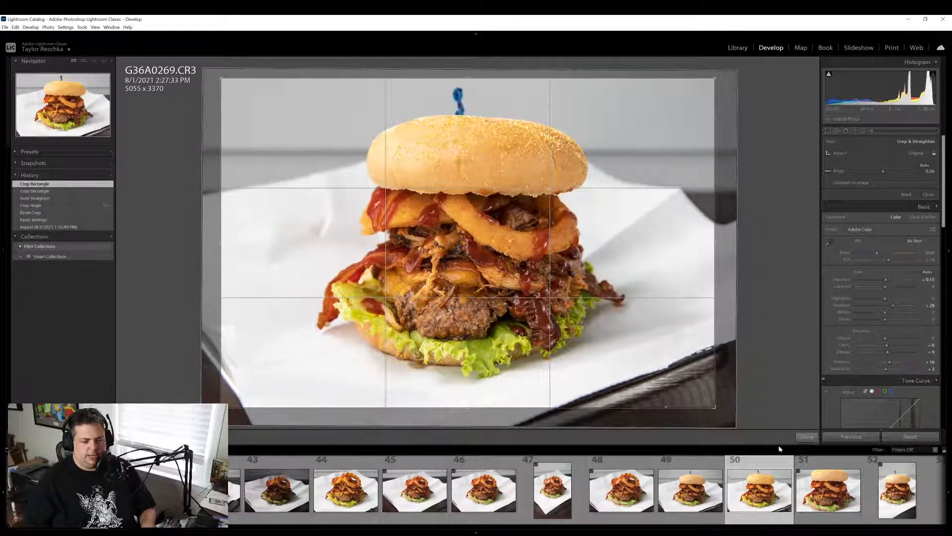
{"action": "left_click", "coordinate": [807, 437]}
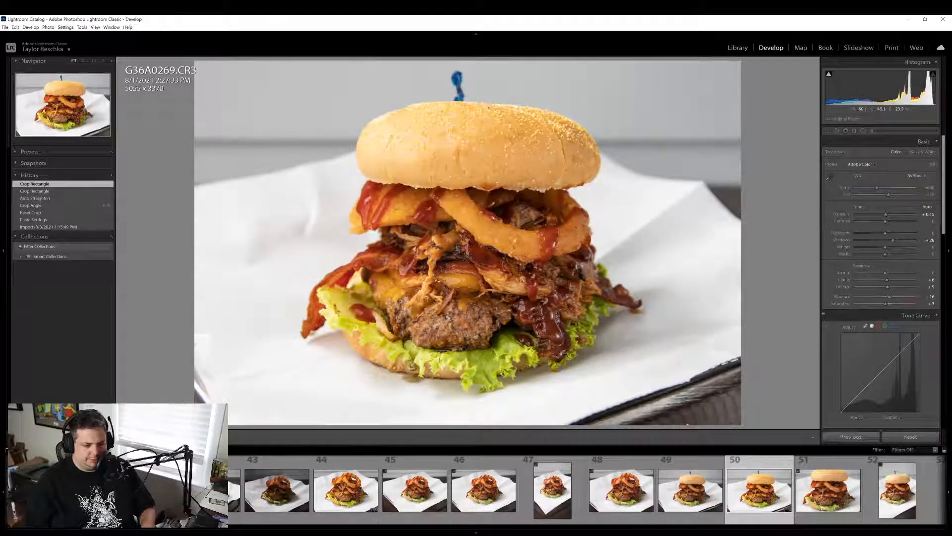
{"action": "left_click", "coordinate": [827, 132]}
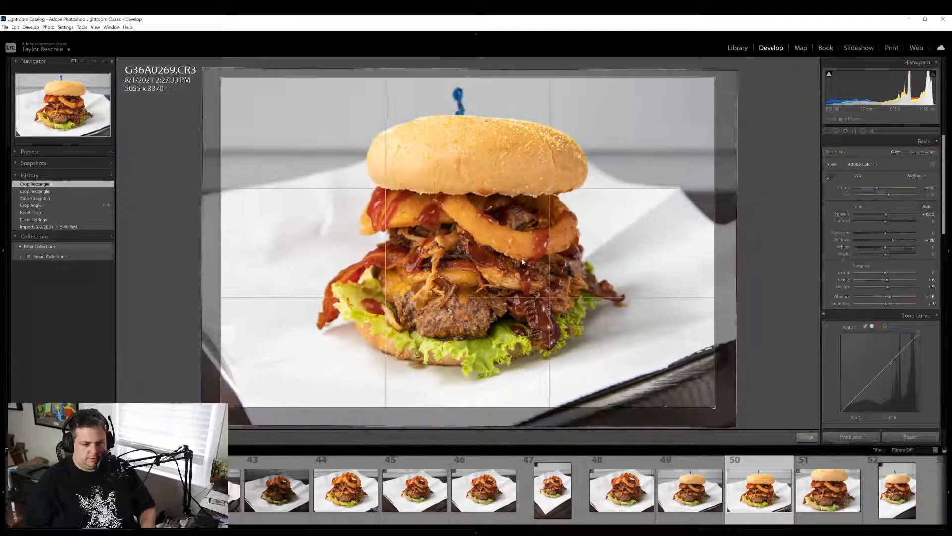
{"action": "left_click", "coordinate": [807, 437]}
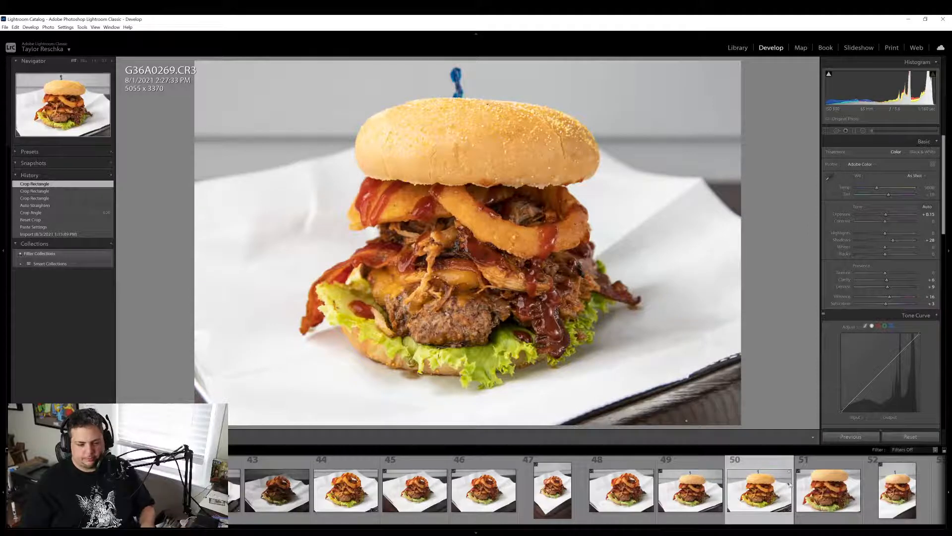
Apply the previous photo's settings to G36A0270.CR3 and try to straighten it automatically
{"action": "left_click", "coordinate": [825, 486]}
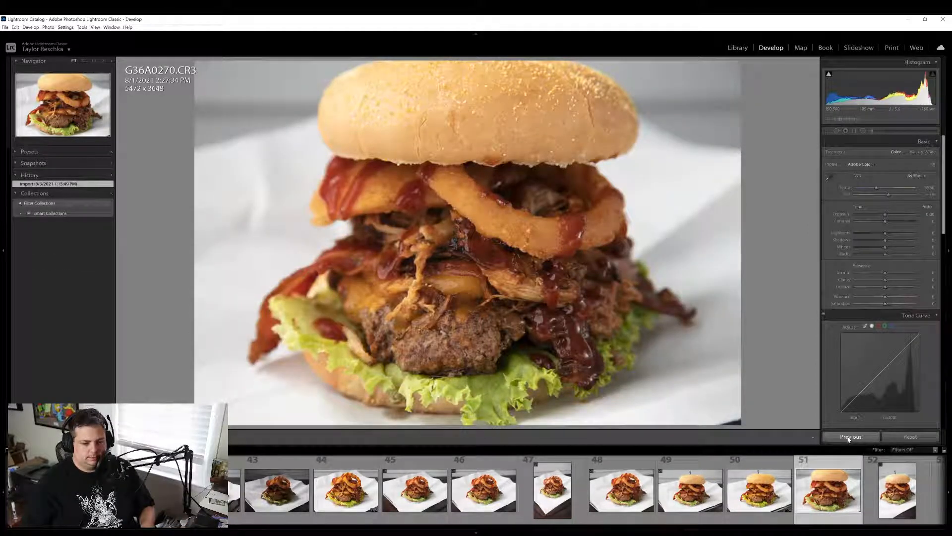
{"action": "left_click", "coordinate": [849, 437]}
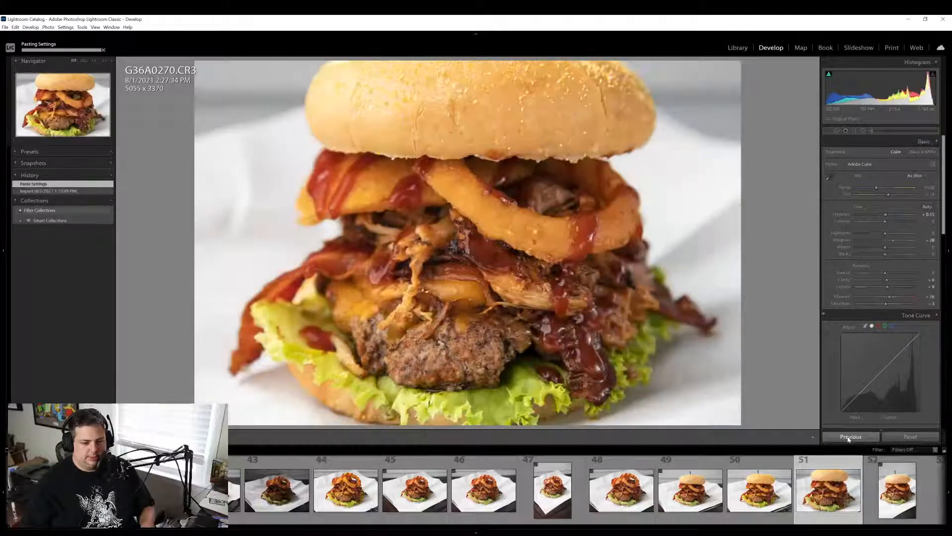
{"action": "left_click", "coordinate": [827, 131]}
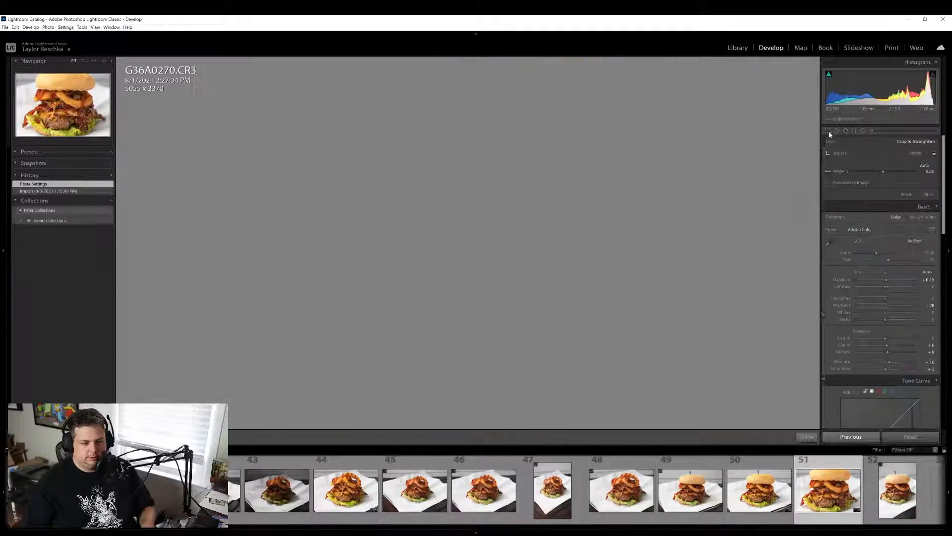
{"action": "left_click", "coordinate": [807, 436]}
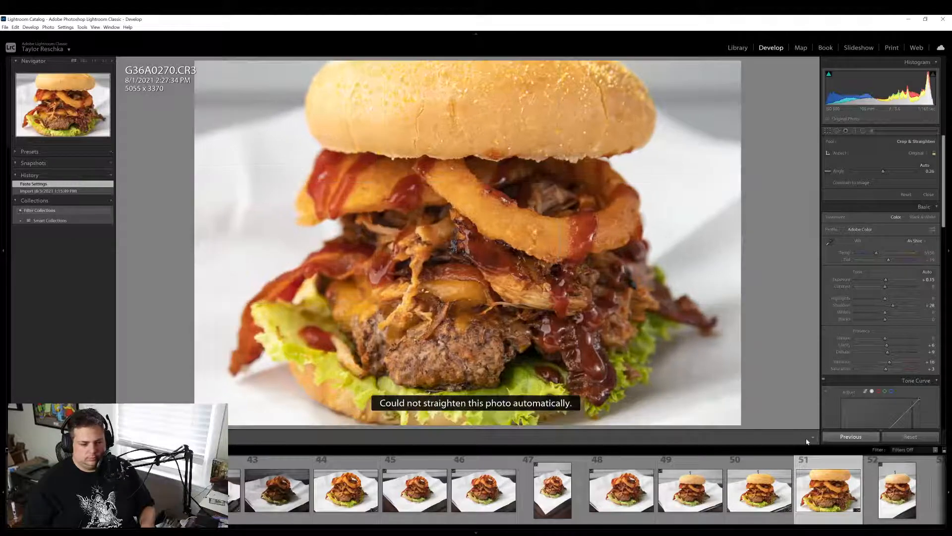
Heal the stringy meat strand in the middle of the burger with a size 77 spot sampled from the dark area under the onion ring
{"action": "left_click", "coordinate": [836, 130]}
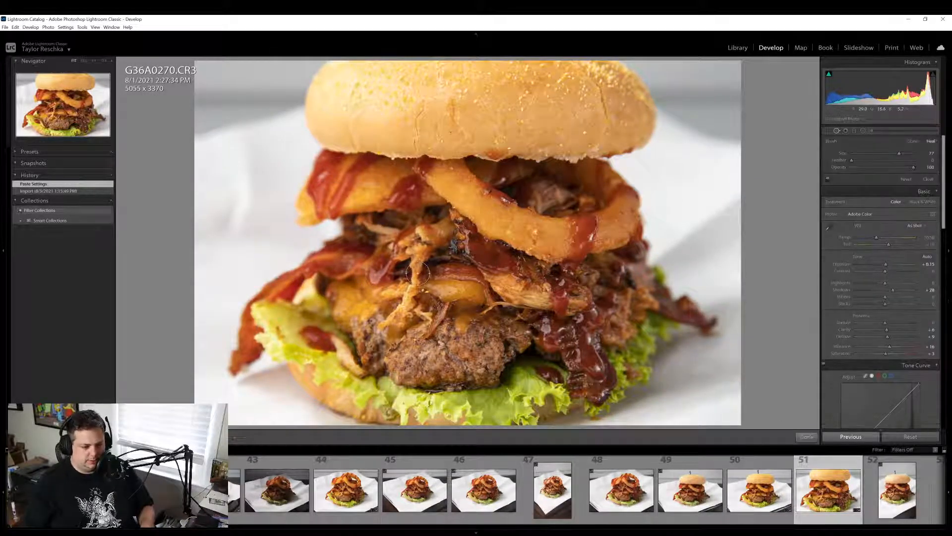
{"action": "scroll", "coordinate": [417, 270], "scroll_direction": "down", "scroll_amount": 1}
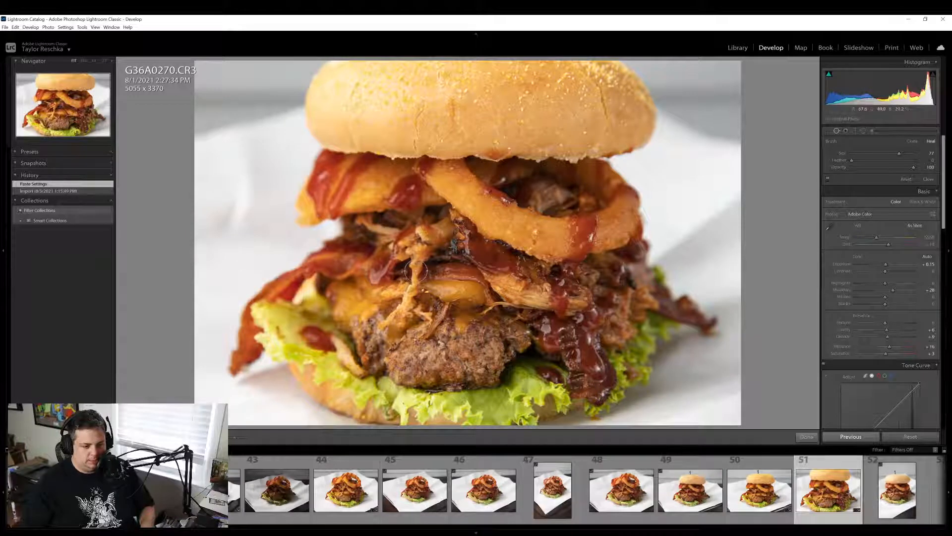
{"action": "left_click", "coordinate": [416, 272]}
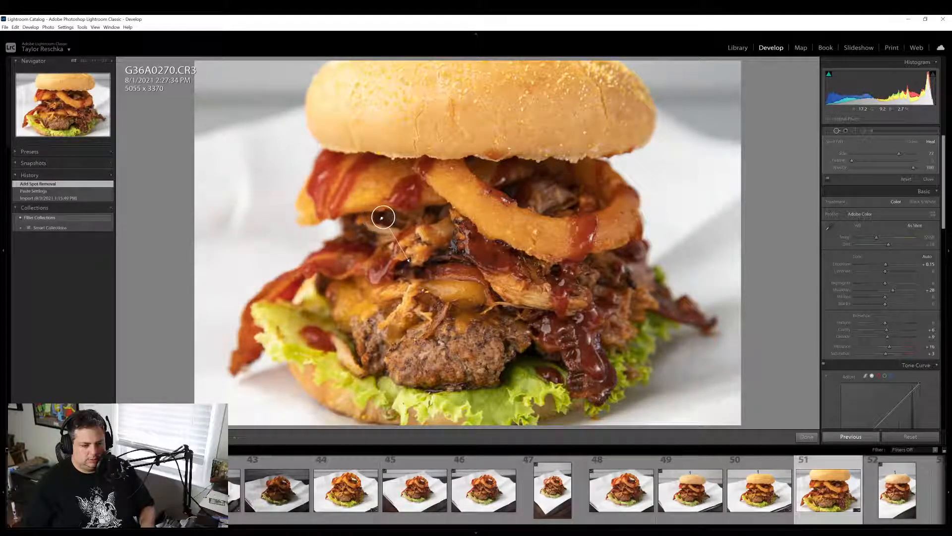
{"action": "left_click_drag", "start_coordinate": [382, 218], "coordinate": [386, 218]}
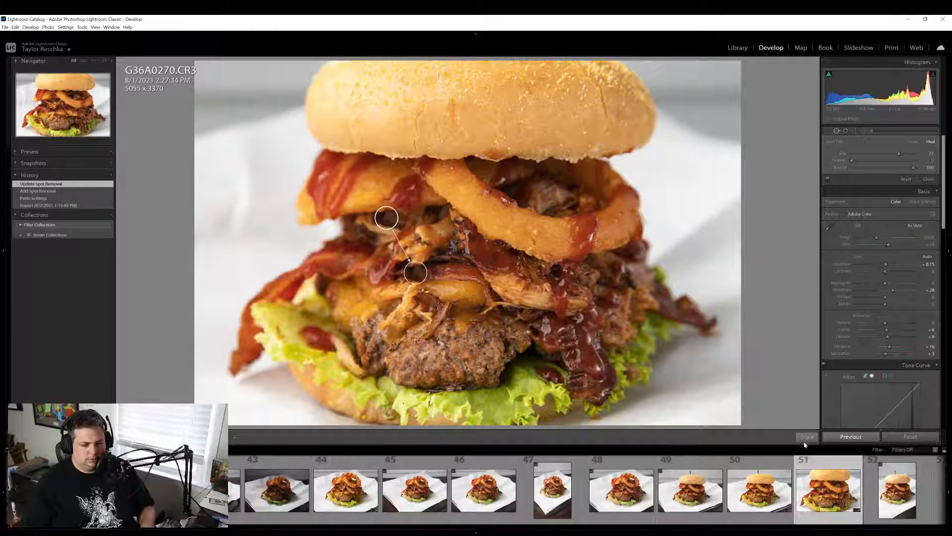
{"action": "left_click", "coordinate": [806, 438]}
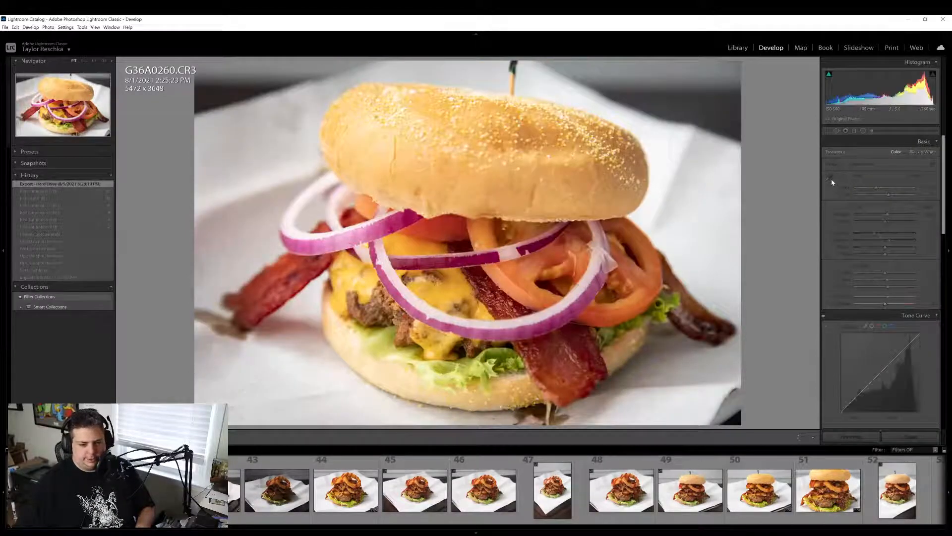
Try sampling the tomato slice in G36A0260.CR3 as the white balance neutral and undo the change
{"action": "left_click", "coordinate": [829, 177]}
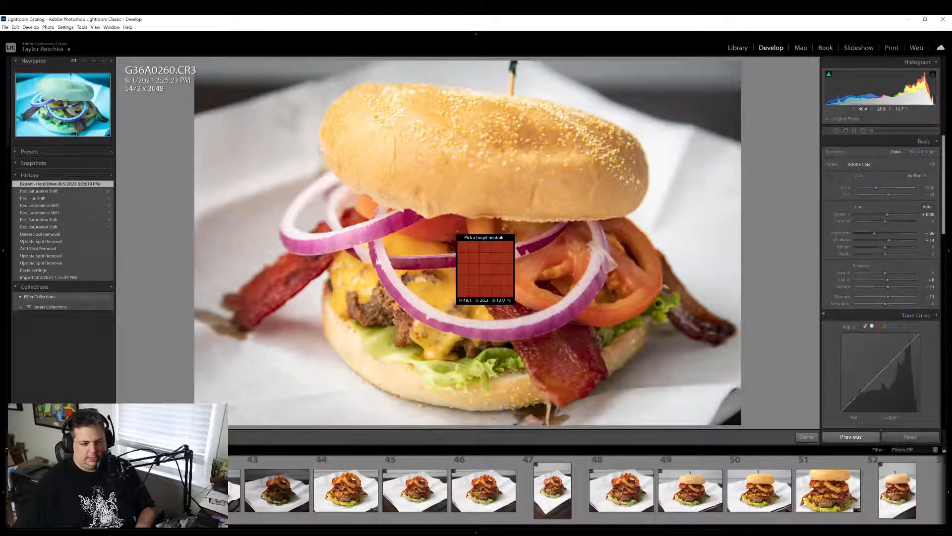
{"action": "left_click", "coordinate": [529, 271]}
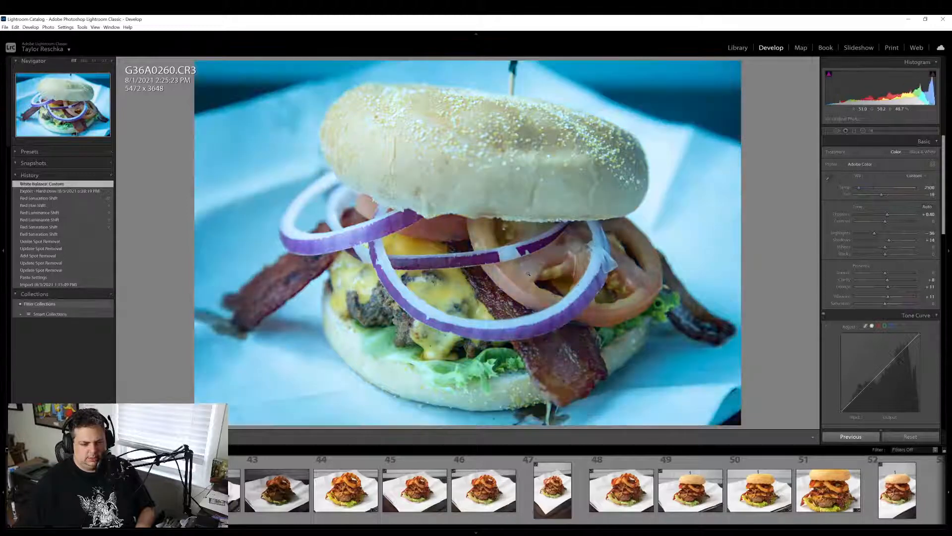
{"action": "key", "text": "ctrl+z"}
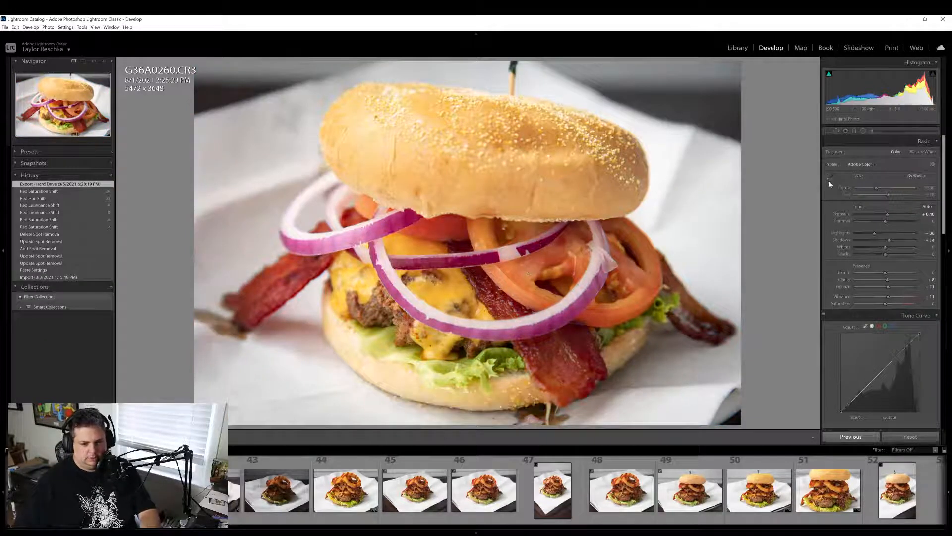
Try shifting the Orange hue of the burger photo twice, resetting it to 0 after each attempt
{"action": "scroll", "coordinate": [880, 305], "scroll_direction": "down", "scroll_amount": 3}
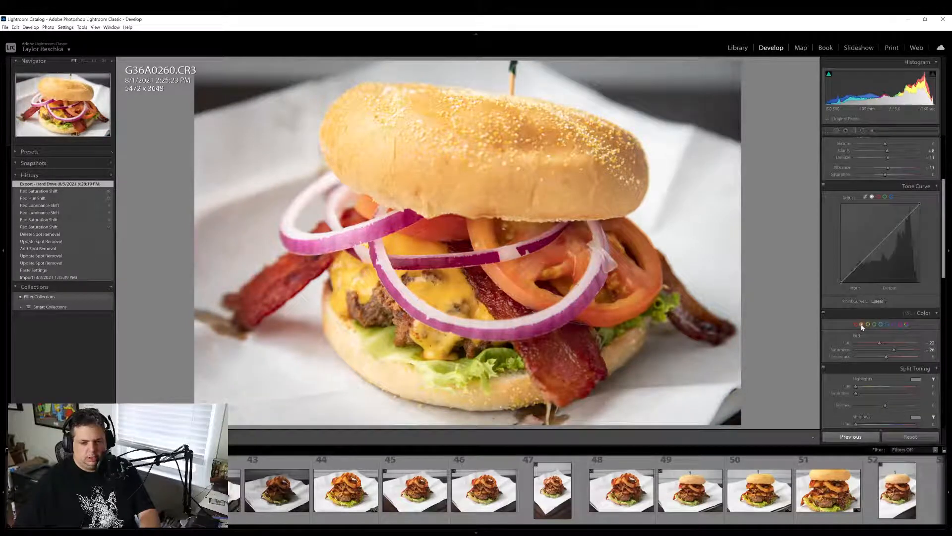
{"action": "scroll", "coordinate": [901, 315], "scroll_direction": "down", "scroll_amount": 2}
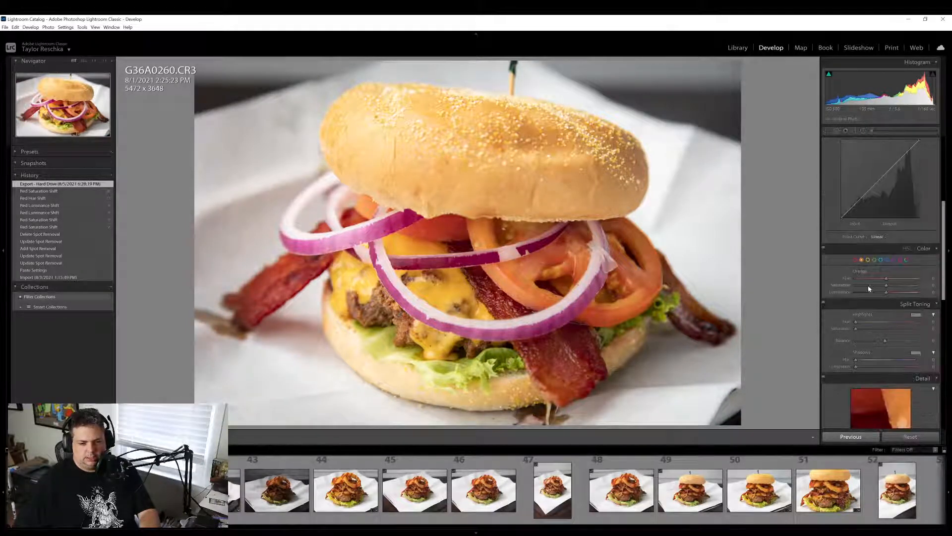
{"action": "left_click_drag", "start_coordinate": [887, 279], "coordinate": [883, 283]}
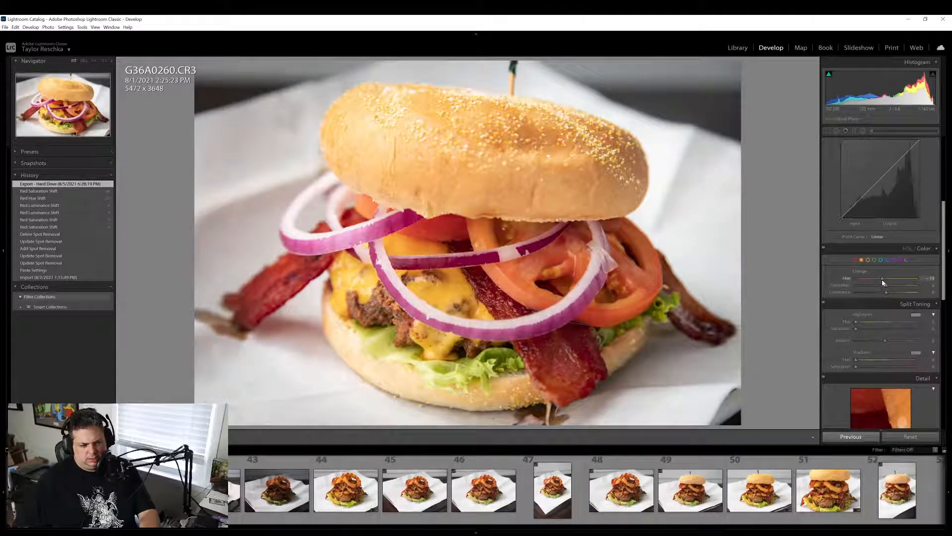
{"action": "double_click", "coordinate": [849, 279]}
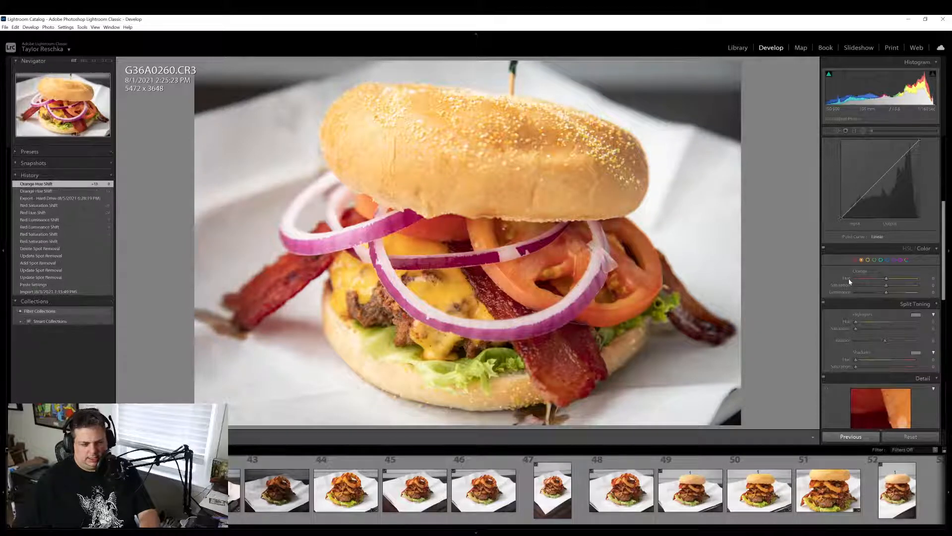
{"action": "left_click_drag", "start_coordinate": [887, 280], "coordinate": [879, 280]}
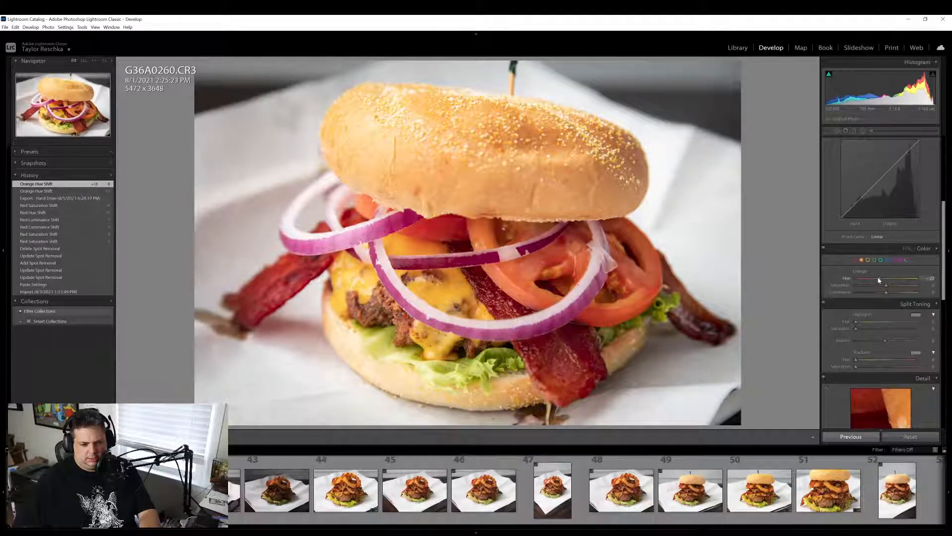
{"action": "double_click", "coordinate": [847, 279]}
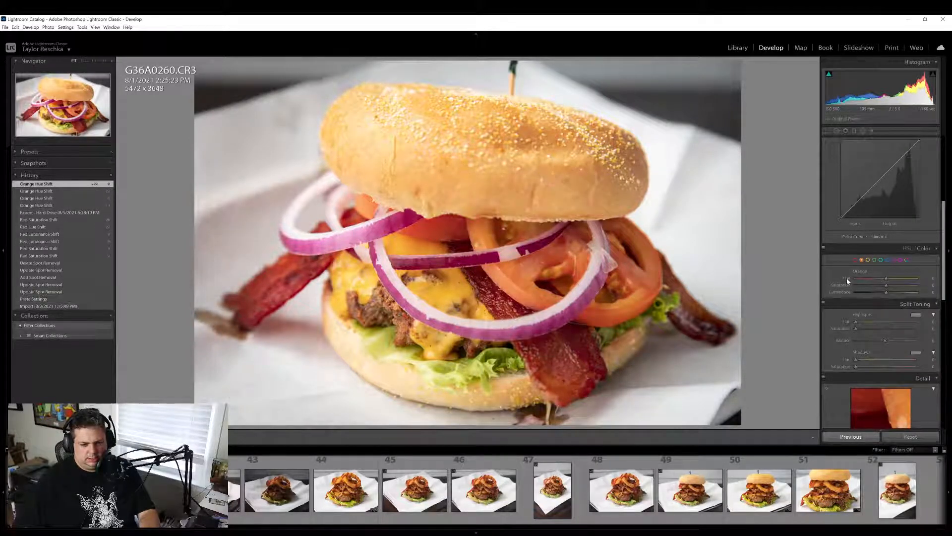
Review the Detail and Split Toning settings, viewing the highlights colour choices without picking one
{"action": "scroll", "coordinate": [865, 314], "scroll_direction": "down", "scroll_amount": 5}
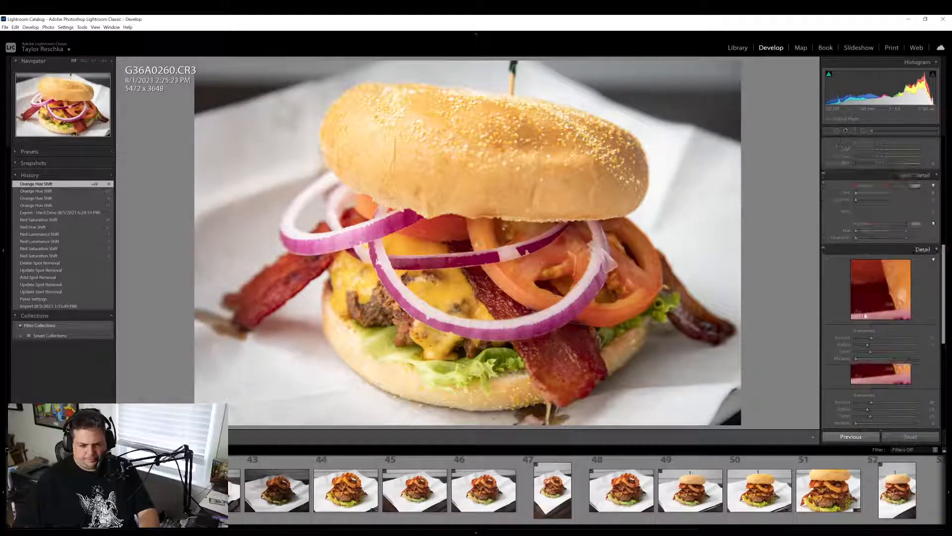
{"action": "scroll", "coordinate": [864, 316], "scroll_direction": "down", "scroll_amount": 2}
{"action": "scroll", "coordinate": [863, 316], "scroll_direction": "up", "scroll_amount": 5}
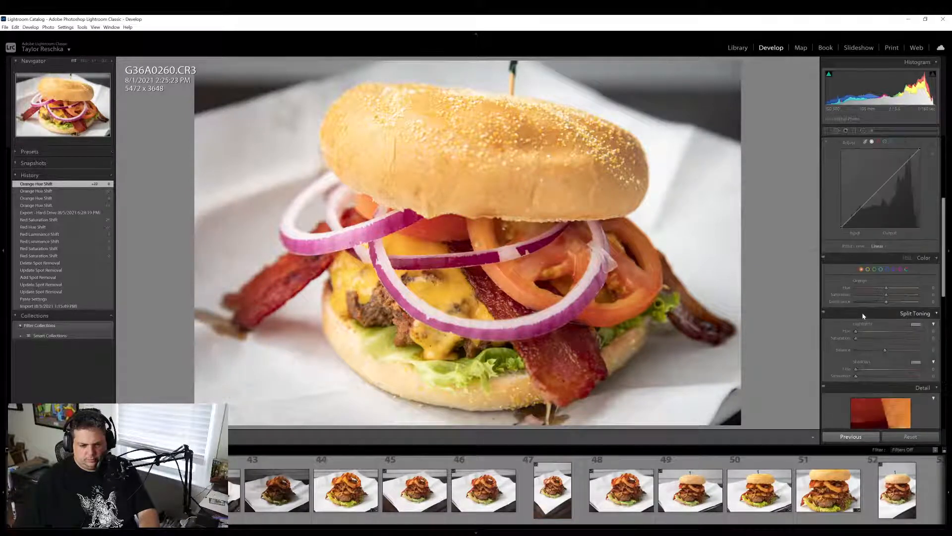
{"action": "scroll", "coordinate": [863, 316], "scroll_direction": "down", "scroll_amount": 2}
{"action": "scroll", "coordinate": [863, 316], "scroll_direction": "up", "scroll_amount": 2}
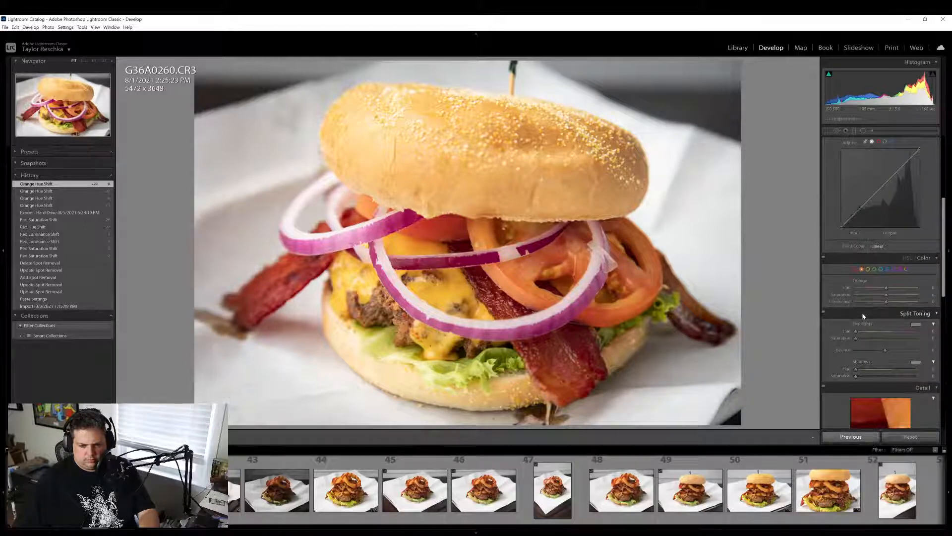
{"action": "left_click", "coordinate": [915, 326]}
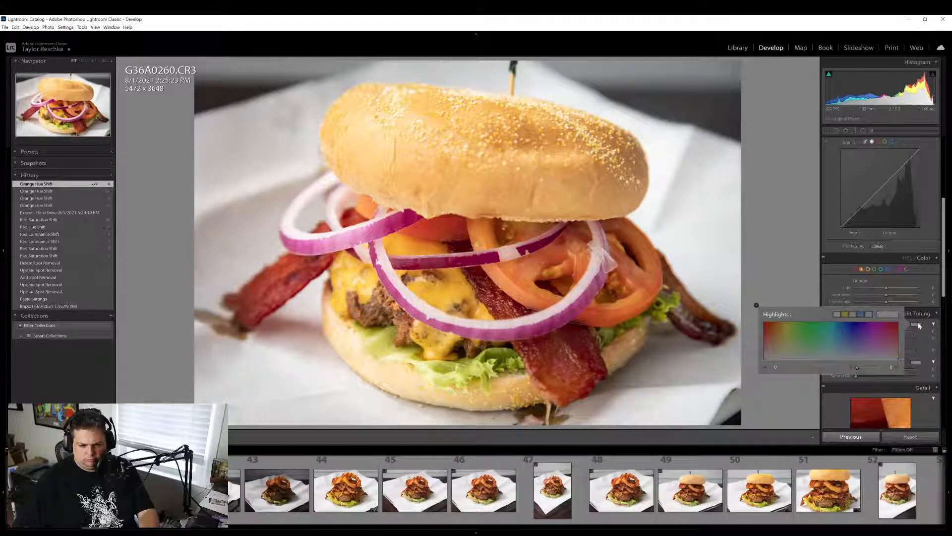
{"action": "left_click", "coordinate": [756, 288]}
{"action": "scroll", "coordinate": [850, 315], "scroll_direction": "up", "scroll_amount": 3}
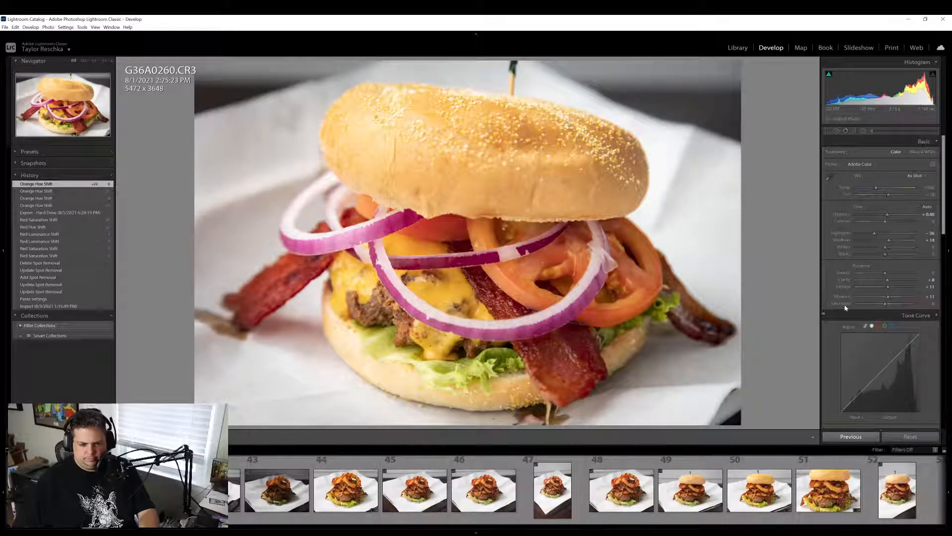
Set a custom white balance on G36A0260.CR3 by sampling the white paper beside the bun
{"action": "scroll", "coordinate": [549, 501], "scroll_direction": "down", "scroll_amount": 5}
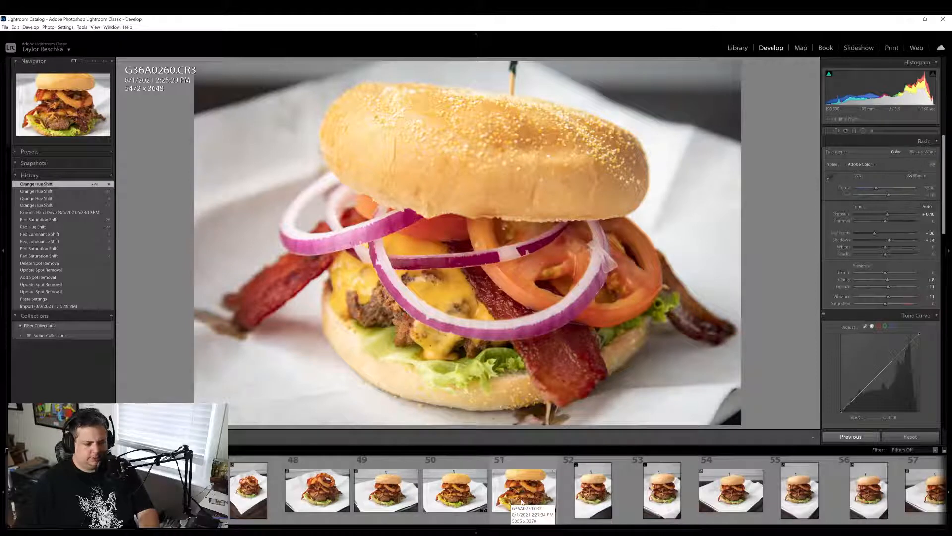
{"action": "scroll", "coordinate": [512, 501], "scroll_direction": "down", "scroll_amount": 4}
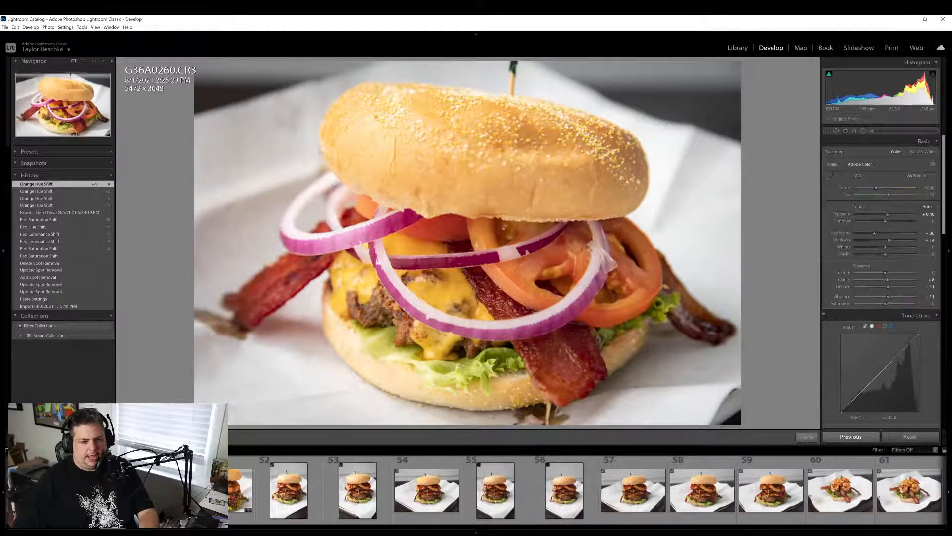
{"action": "left_click", "coordinate": [696, 179]}
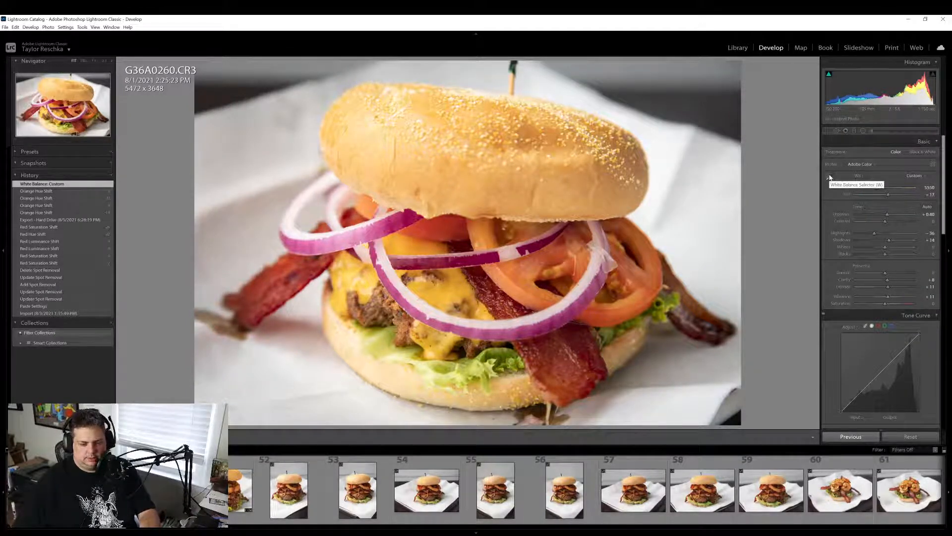
Undo the custom white balance on G36A0260.CR3
{"action": "key", "text": "ctrl+z"}
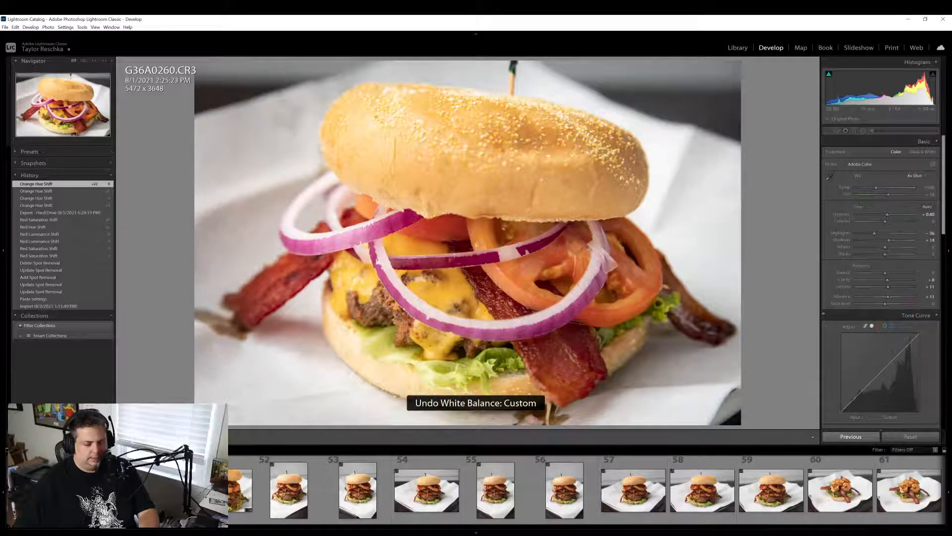
{"action": "scroll", "coordinate": [289, 491], "scroll_direction": "down", "scroll_amount": 4}
{"action": "scroll", "coordinate": [288, 490], "scroll_direction": "up", "scroll_amount": 4}
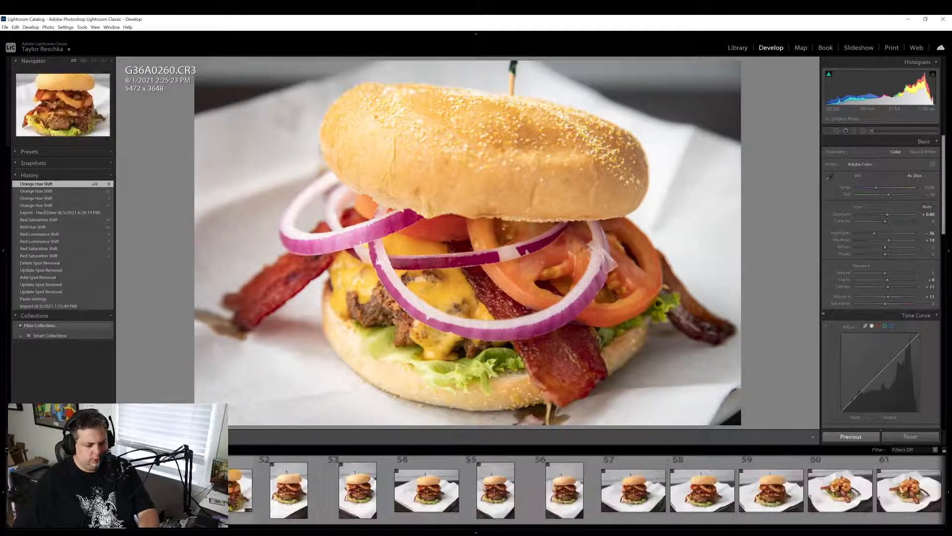
Apply the develop settings of G36A0270.CR3 to the vertical burger photo G36A0271.CR3
{"action": "left_click", "coordinate": [240, 491]}
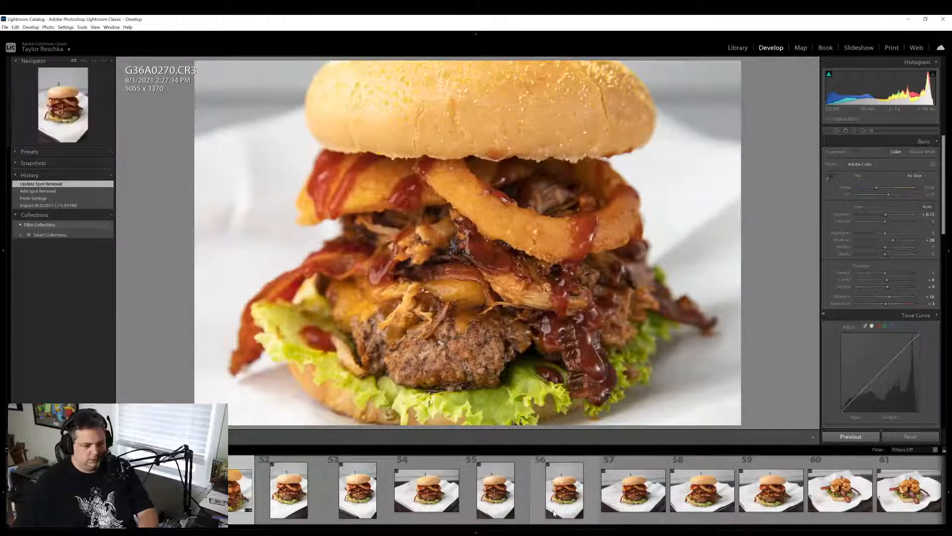
{"action": "left_click", "coordinate": [284, 497]}
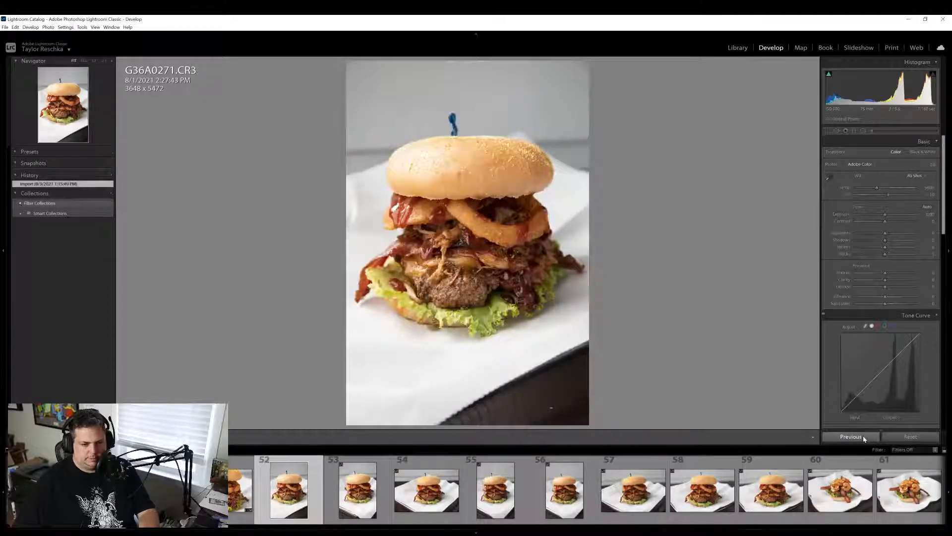
{"action": "left_click", "coordinate": [863, 436]}
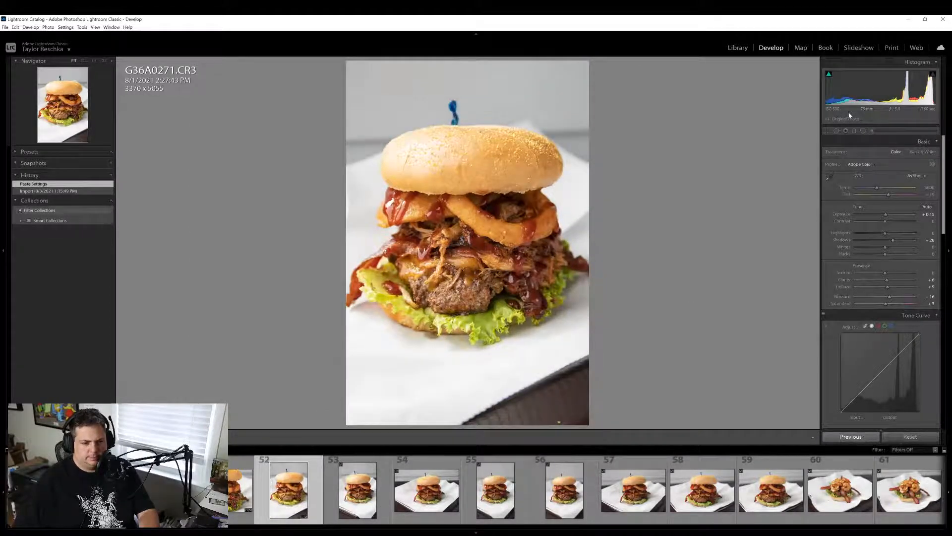
Reset the crop of G36A0271.CR3 and straighten the photo with a slight positive rotation angle
{"action": "left_click", "coordinate": [828, 131]}
{"action": "left_click", "coordinate": [905, 195]}
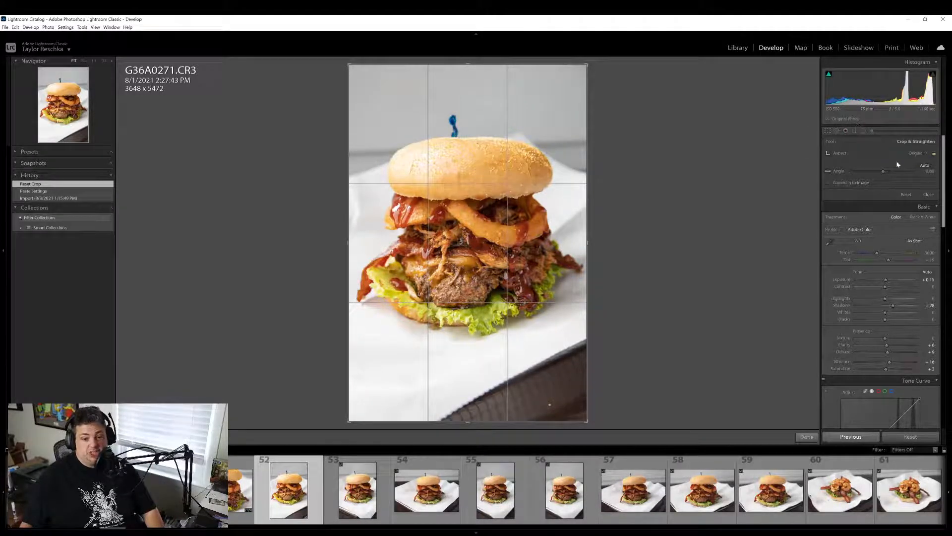
{"action": "left_click_drag", "start_coordinate": [932, 172], "coordinate": [937, 173]}
{"action": "left_click", "coordinate": [807, 436]}
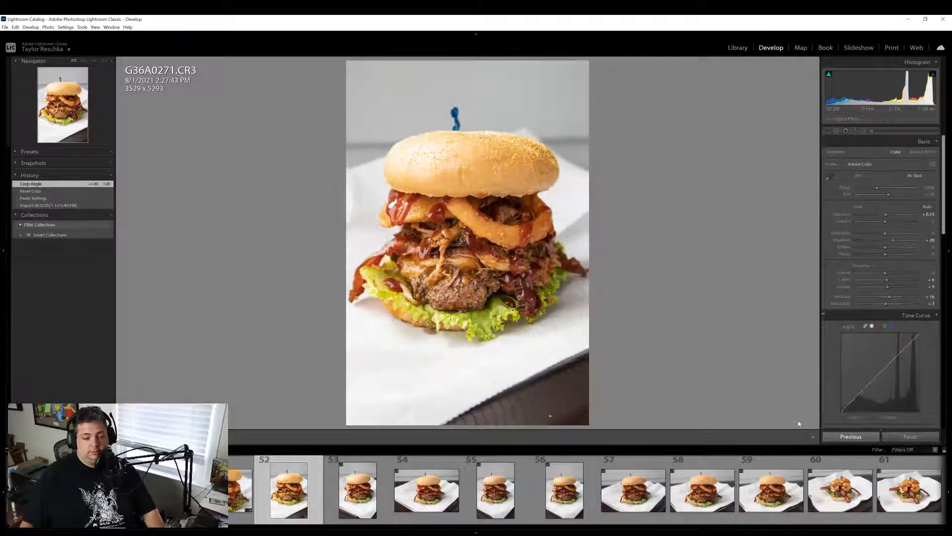
Export G36A0271.CR3 with the previous export settings
{"action": "left_click", "coordinate": [475, 248]}
{"action": "left_click", "coordinate": [475, 248]}
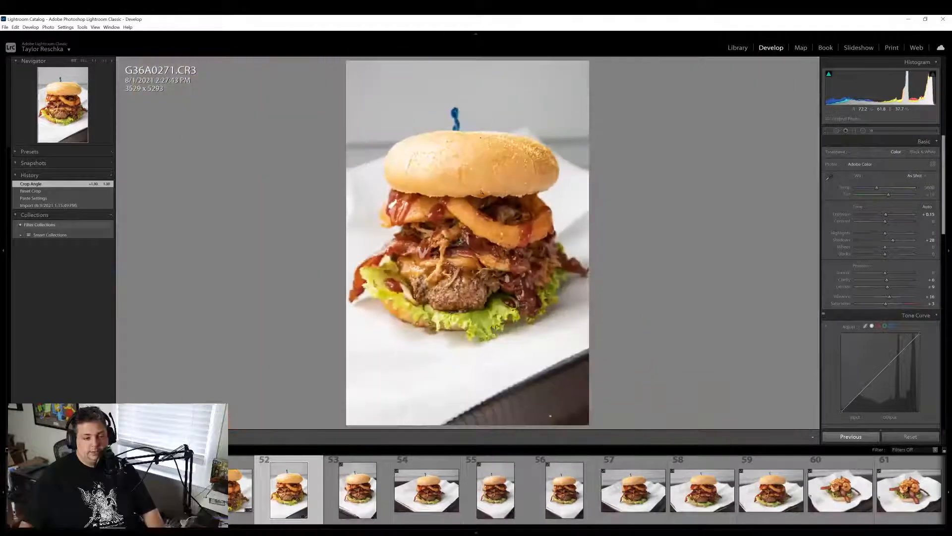
{"action": "left_click", "coordinate": [475, 248]}
{"action": "left_click", "coordinate": [480, 191]}
{"action": "left_click", "coordinate": [464, 312]}
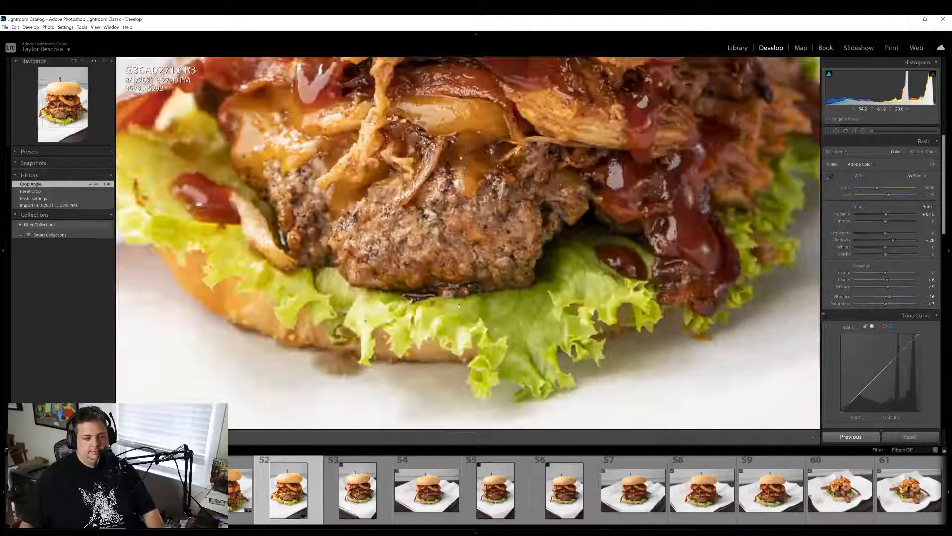
{"action": "left_click", "coordinate": [465, 312]}
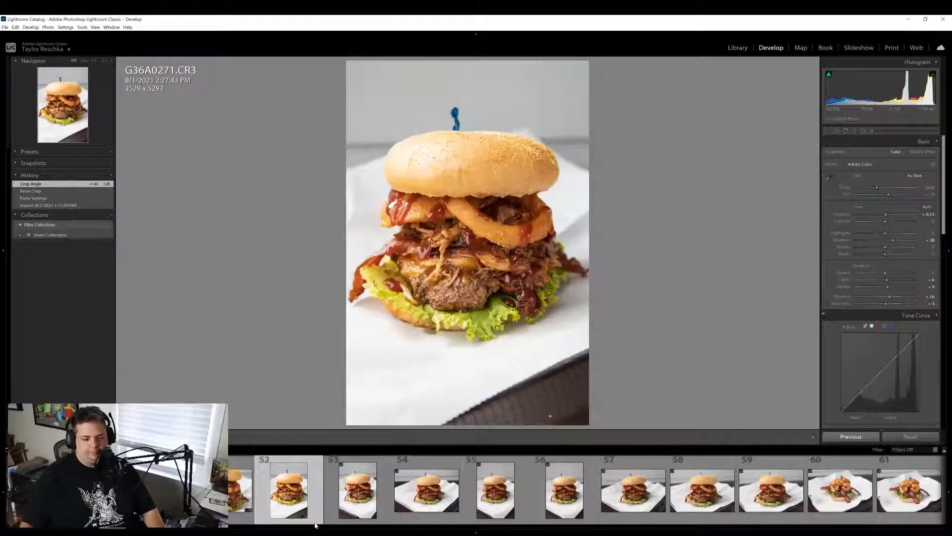
{"action": "right_click", "coordinate": [289, 491]}
{"action": "mouse_move", "coordinate": [357, 455]}
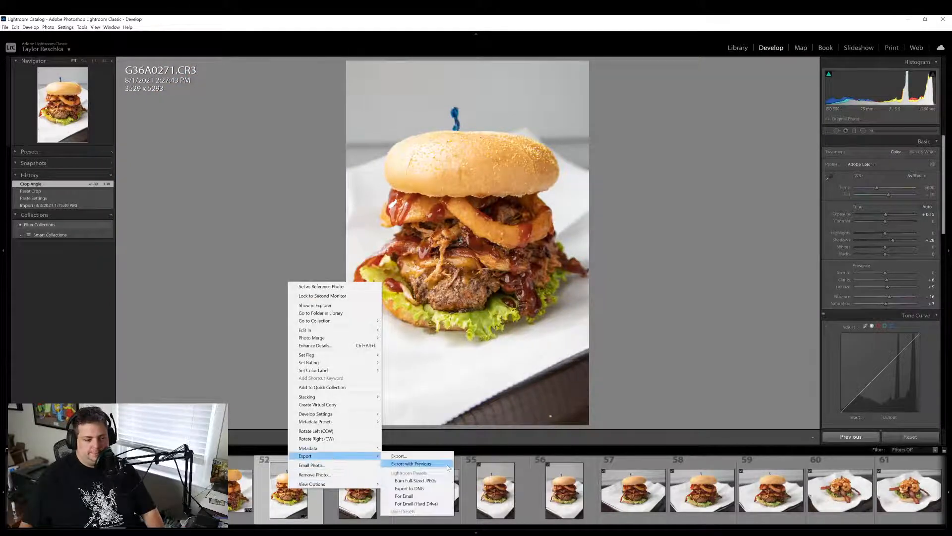
{"action": "left_click", "coordinate": [435, 462]}
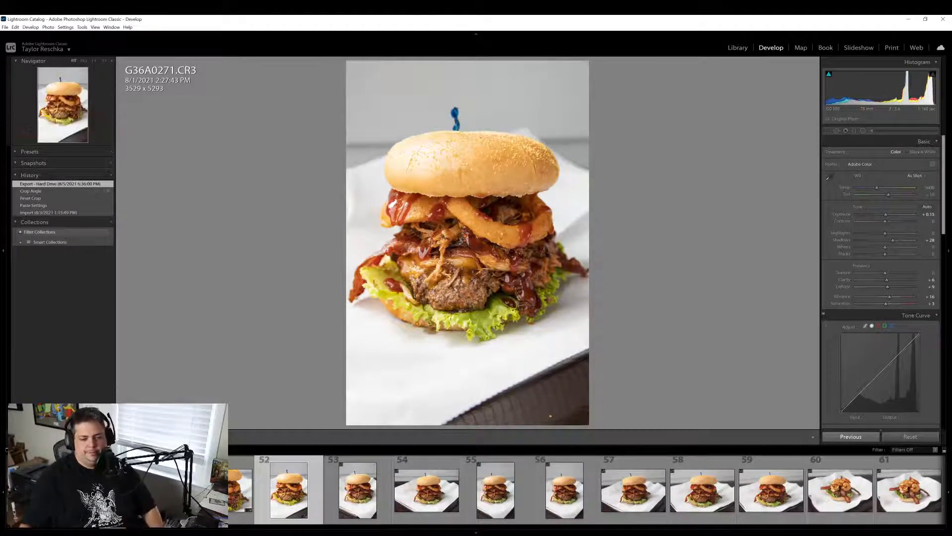
Switch the colour adjustments from the Color view to the HSL view
{"action": "scroll", "coordinate": [861, 369], "scroll_direction": "down", "scroll_amount": 2}
{"action": "scroll", "coordinate": [862, 368], "scroll_direction": "down", "scroll_amount": 3}
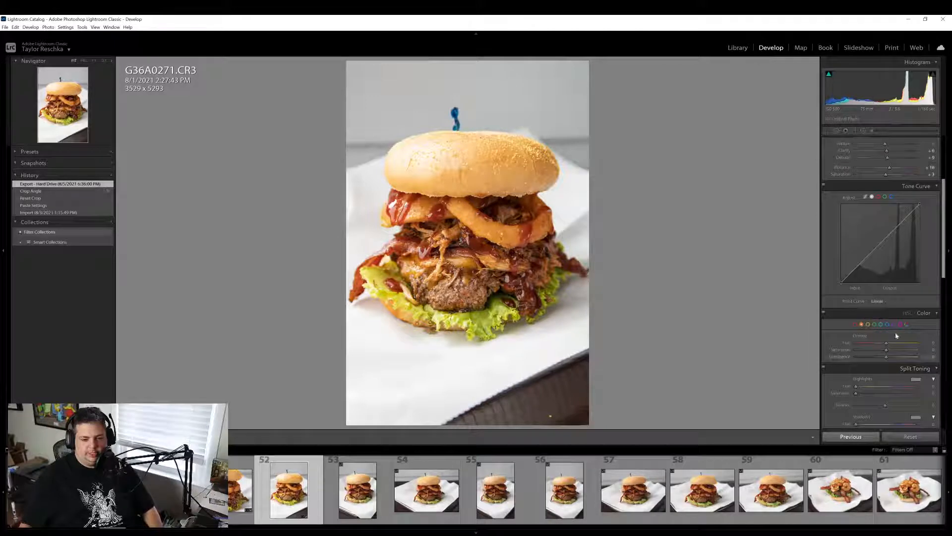
{"action": "left_click", "coordinate": [911, 314]}
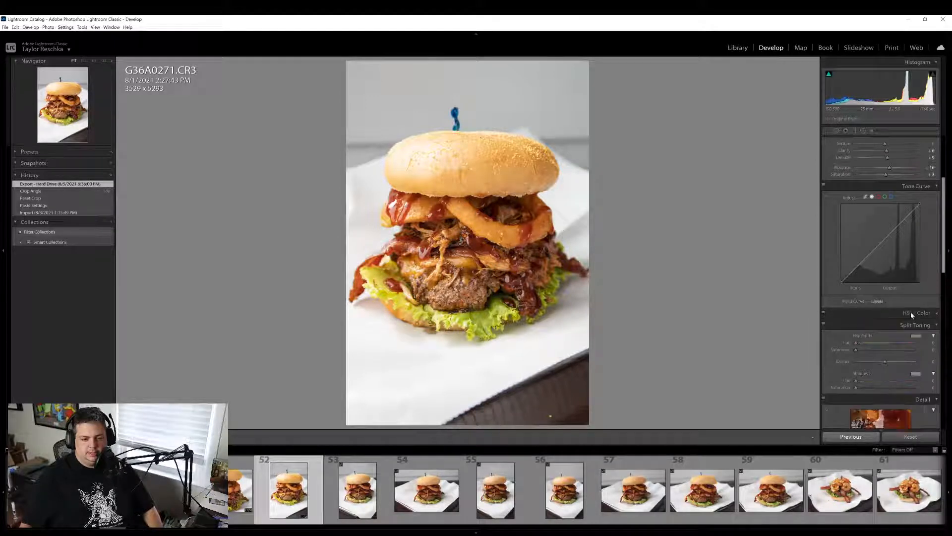
{"action": "left_click", "coordinate": [910, 313]}
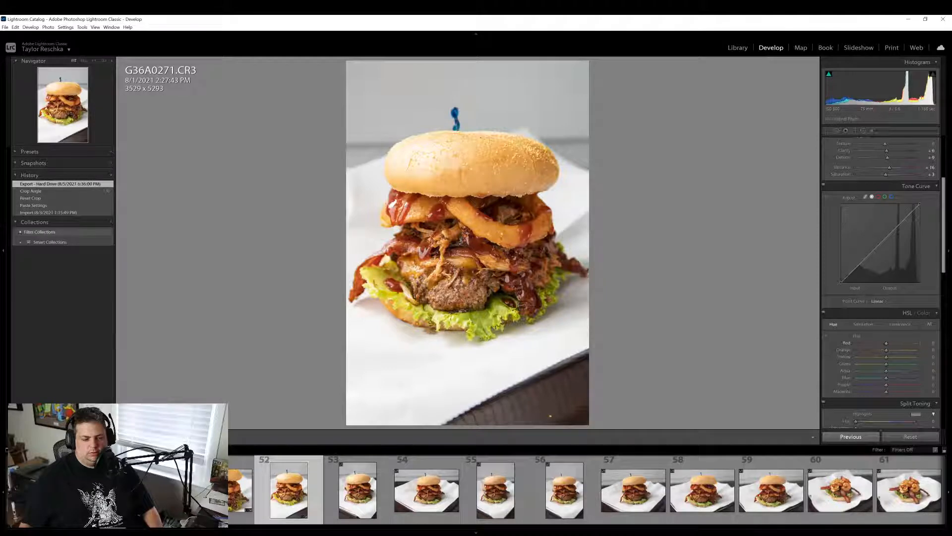
Open the onion and tomato burger photo G36A0258.CR3 for editing
{"action": "scroll", "coordinate": [376, 471], "scroll_direction": "up", "scroll_amount": 6}
{"action": "scroll", "coordinate": [376, 471], "scroll_direction": "down", "scroll_amount": 2}
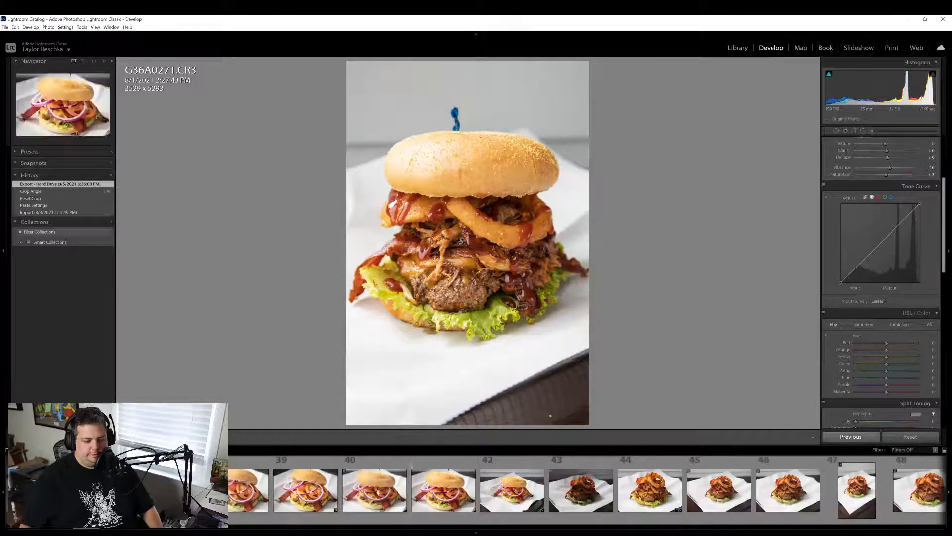
{"action": "left_click", "coordinate": [286, 491]}
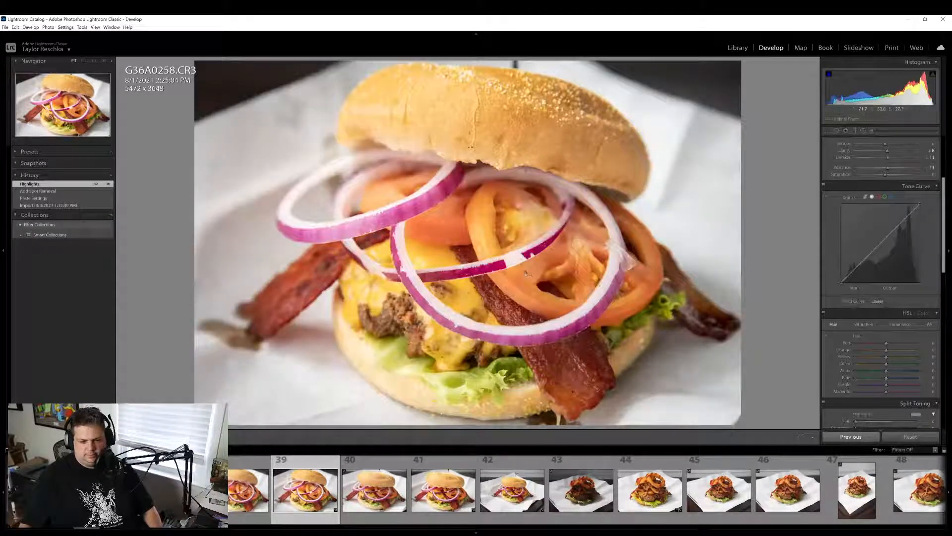
Try shifting the Red hue and raising the Red saturation of G36A0258.CR3, resetting each to 0
{"action": "left_click_drag", "start_coordinate": [887, 343], "coordinate": [888, 350]}
{"action": "double_click", "coordinate": [844, 344]}
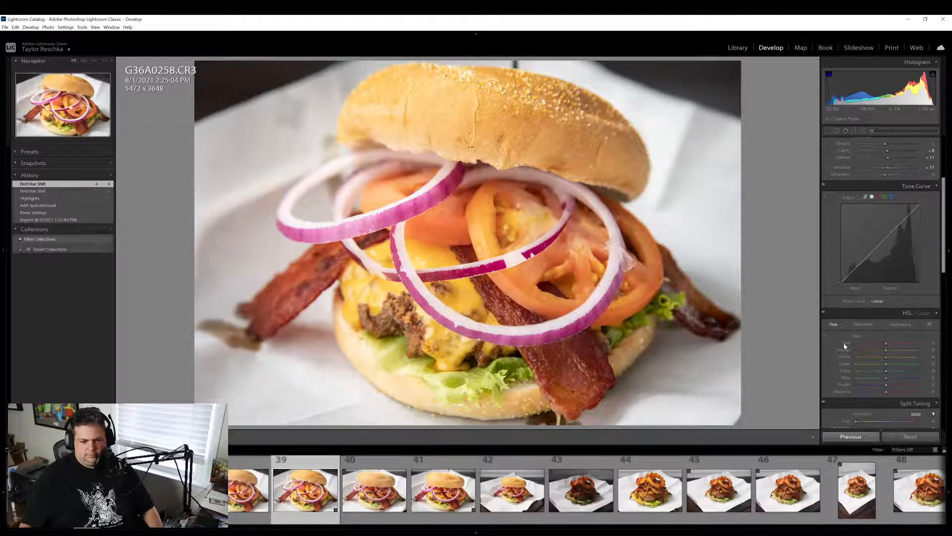
{"action": "left_click", "coordinate": [863, 325]}
{"action": "left_click_drag", "start_coordinate": [892, 340], "coordinate": [905, 349]}
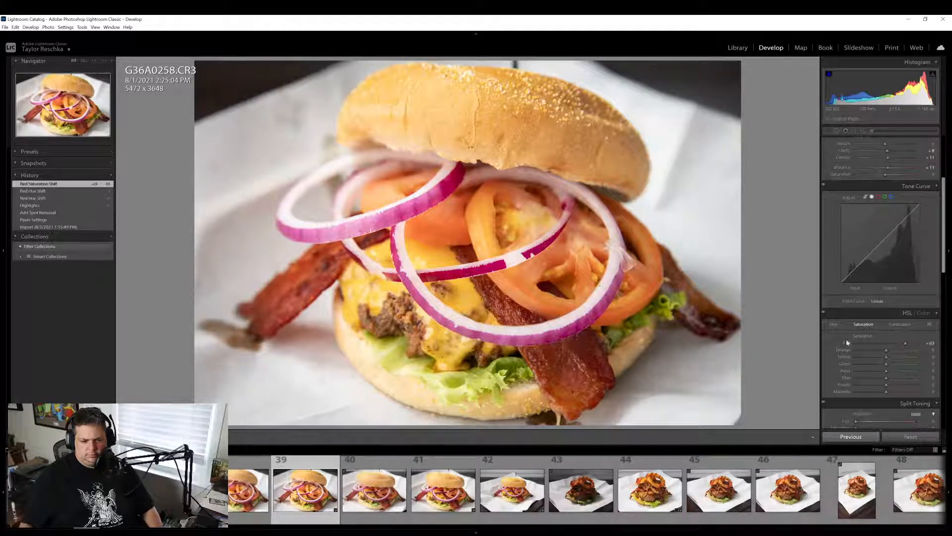
{"action": "double_click", "coordinate": [848, 343]}
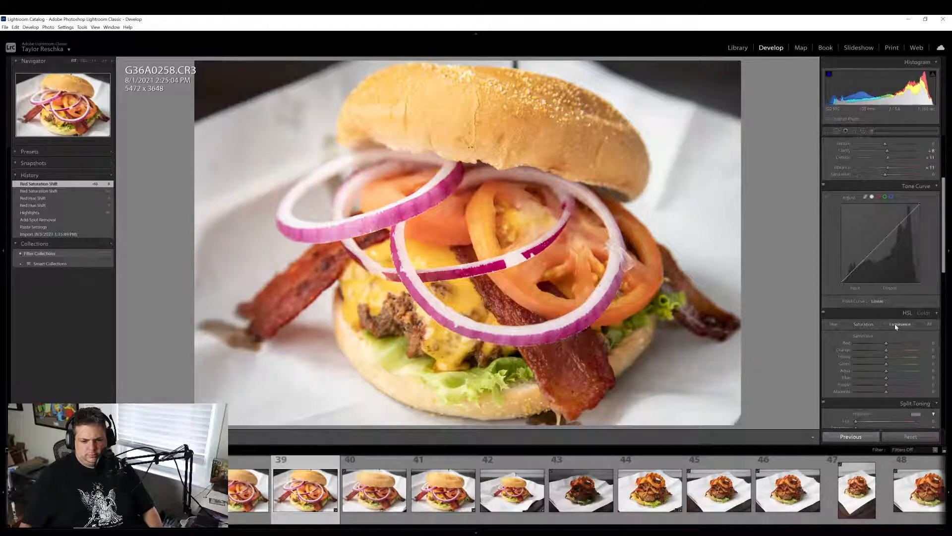
{"action": "left_click", "coordinate": [834, 325]}
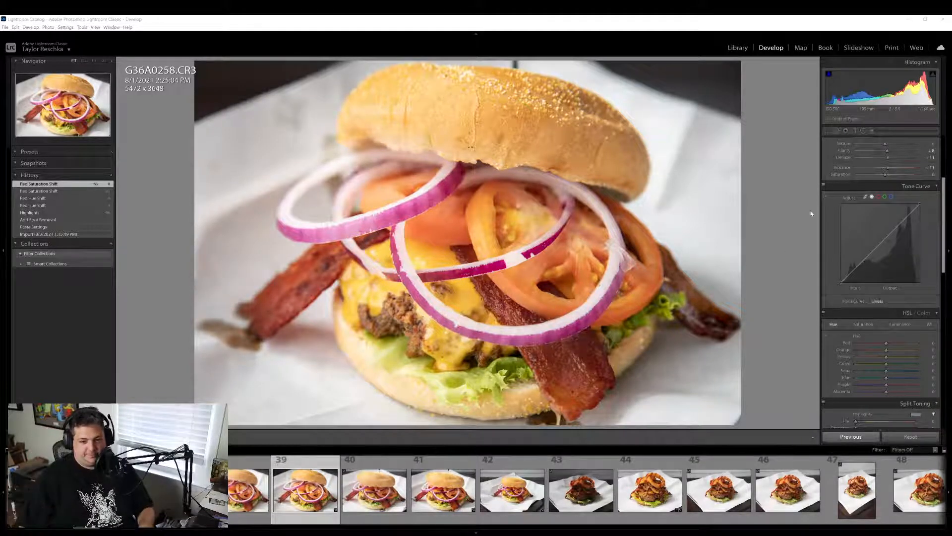
Adjust the tone curve of G36A0258.CR3 slightly with a targeted adjustment on the tomato slice
{"action": "left_click", "coordinate": [826, 198]}
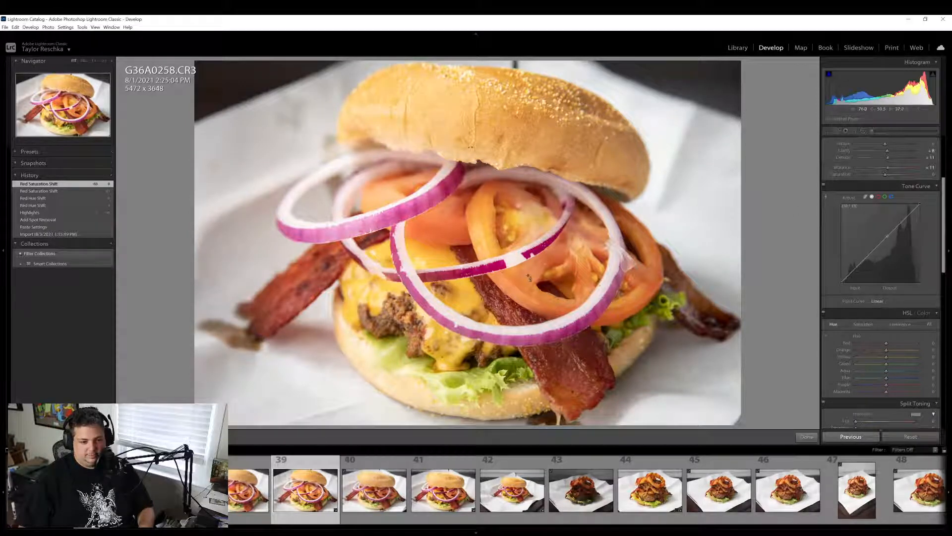
{"action": "left_click_drag", "start_coordinate": [527, 277], "coordinate": [528, 278]}
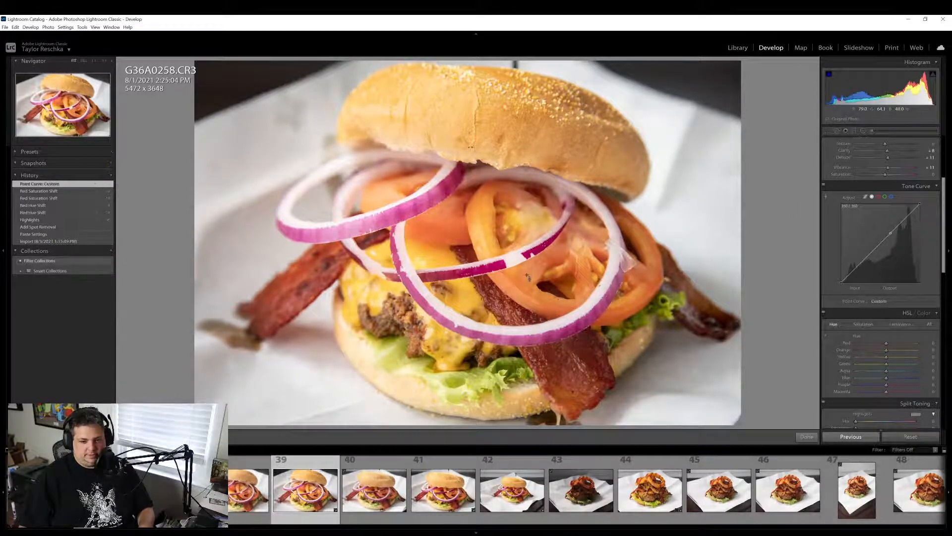
{"action": "left_click", "coordinate": [826, 197]}
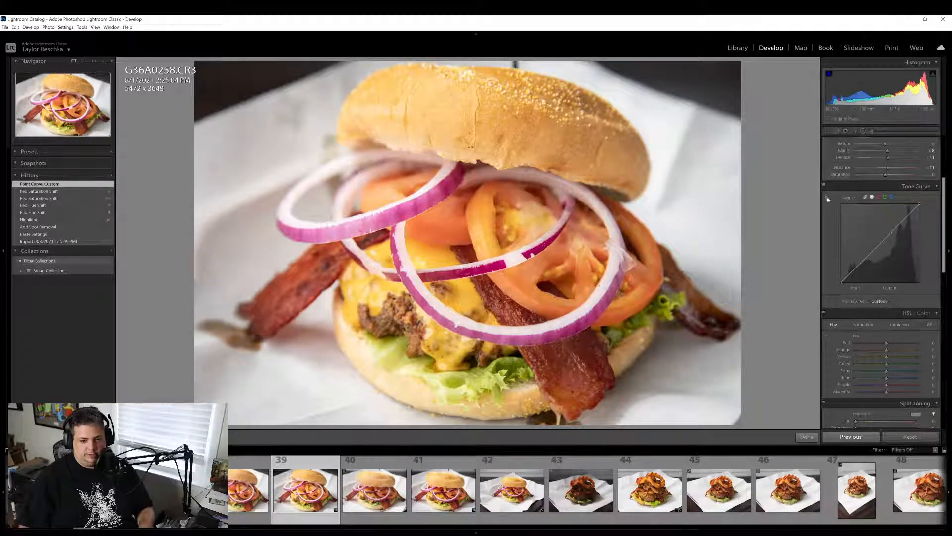
Try a targeted hue adjustment on the tomato slice, and reset the Orange and Red hues to 0
{"action": "left_click", "coordinate": [825, 335]}
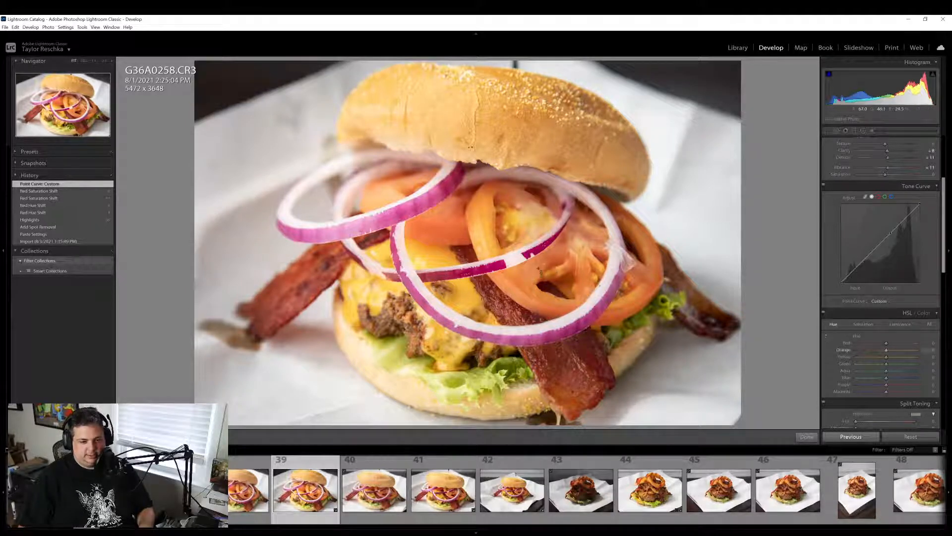
{"action": "mouse_move", "coordinate": [520, 289]}
{"action": "left_mouse_down"}
{"action": "mouse_move", "coordinate": [520, 331]}
{"action": "mouse_move", "coordinate": [519, 230]}
{"action": "mouse_move", "coordinate": [519, 317]}
{"action": "mouse_move", "coordinate": [519, 296]}
{"action": "left_mouse_up"}
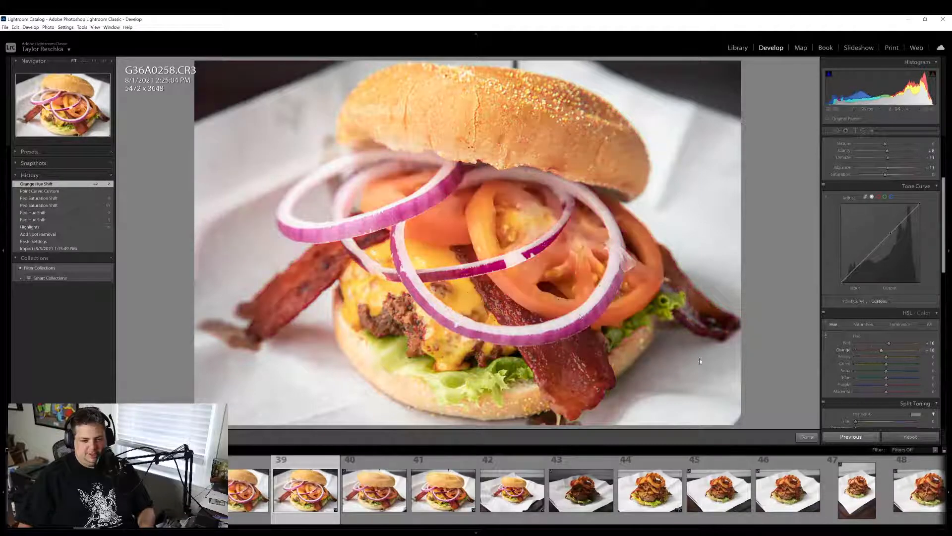
{"action": "double_click", "coordinate": [843, 351]}
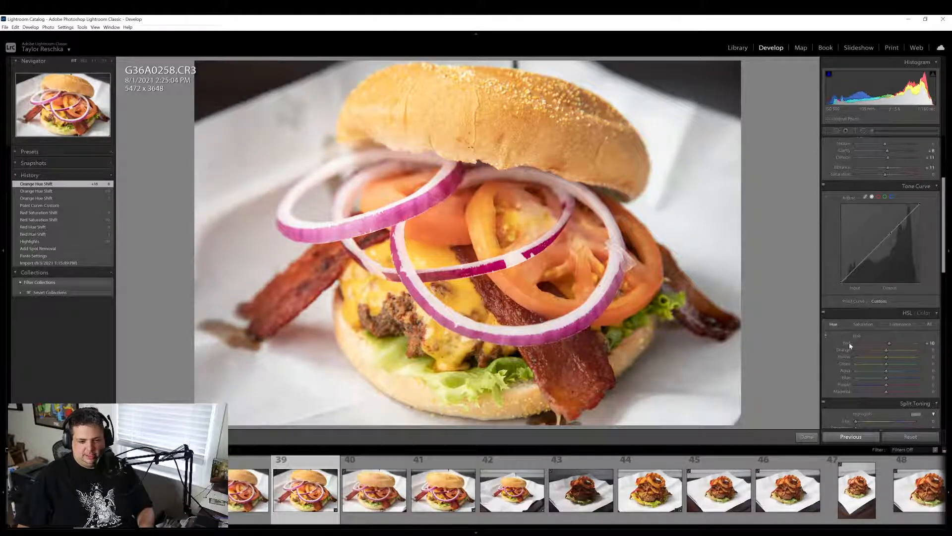
{"action": "double_click", "coordinate": [849, 343]}
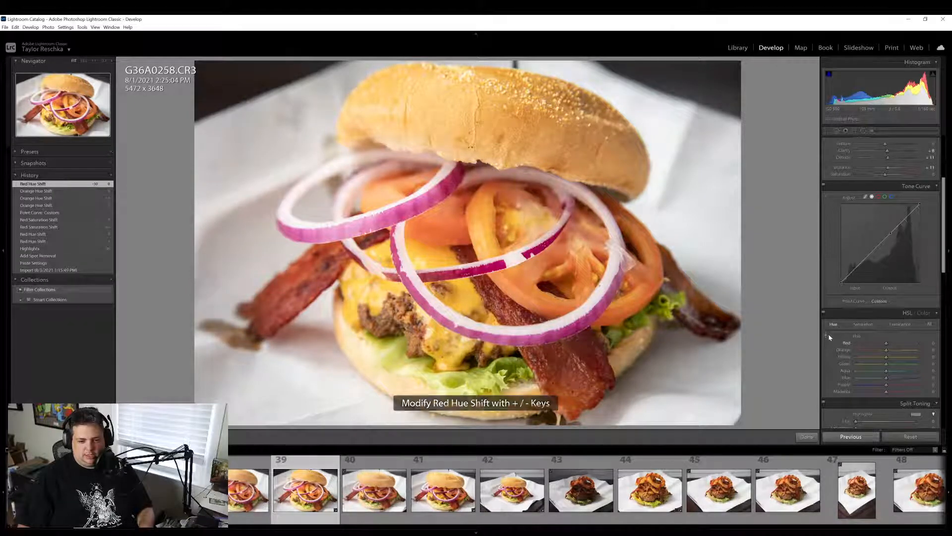
{"action": "left_click", "coordinate": [825, 337]}
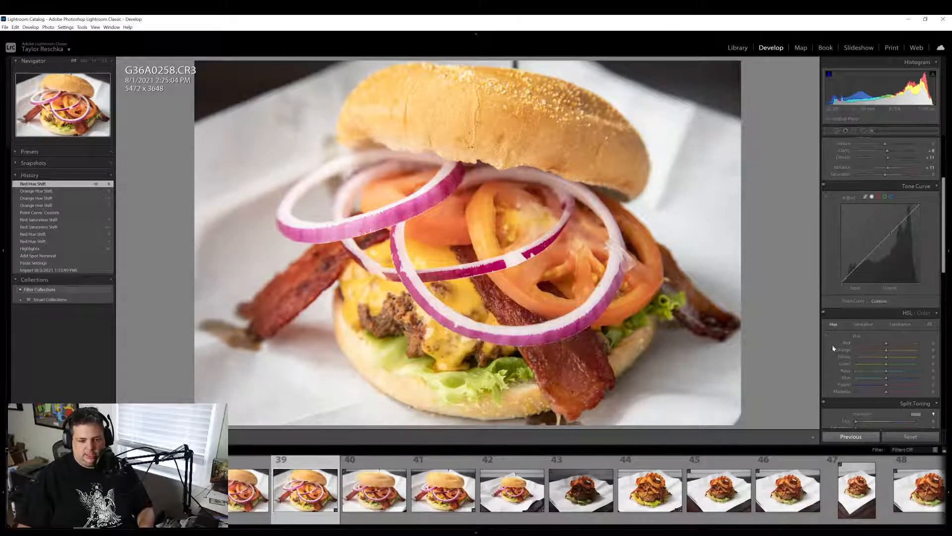
Try shifting the Orange hue of G36A0258.CR3 strongly towards red and reset it to 0
{"action": "left_click", "coordinate": [826, 336]}
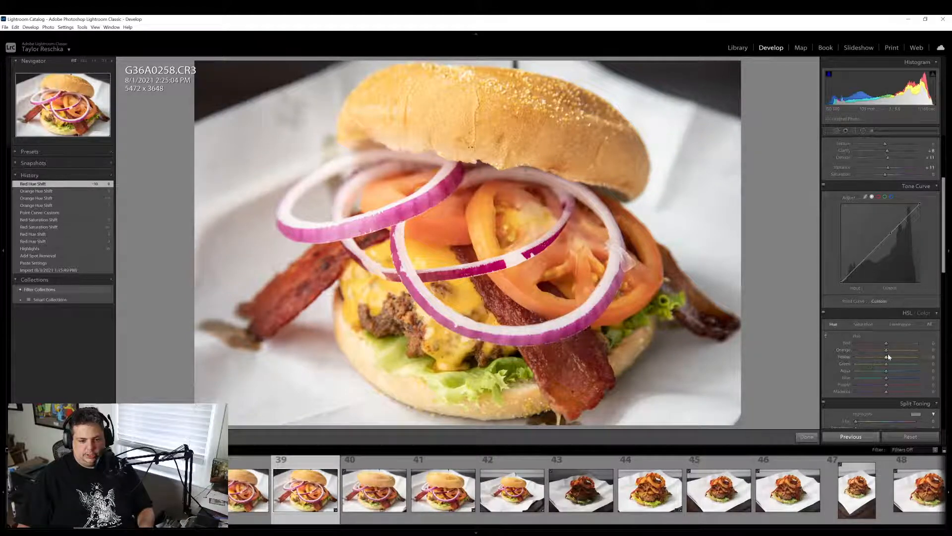
{"action": "mouse_move", "coordinate": [887, 350]}
{"action": "left_mouse_down"}
{"action": "mouse_move", "coordinate": [852, 352]}
{"action": "mouse_move", "coordinate": [891, 356]}
{"action": "mouse_move", "coordinate": [872, 352]}
{"action": "left_mouse_up"}
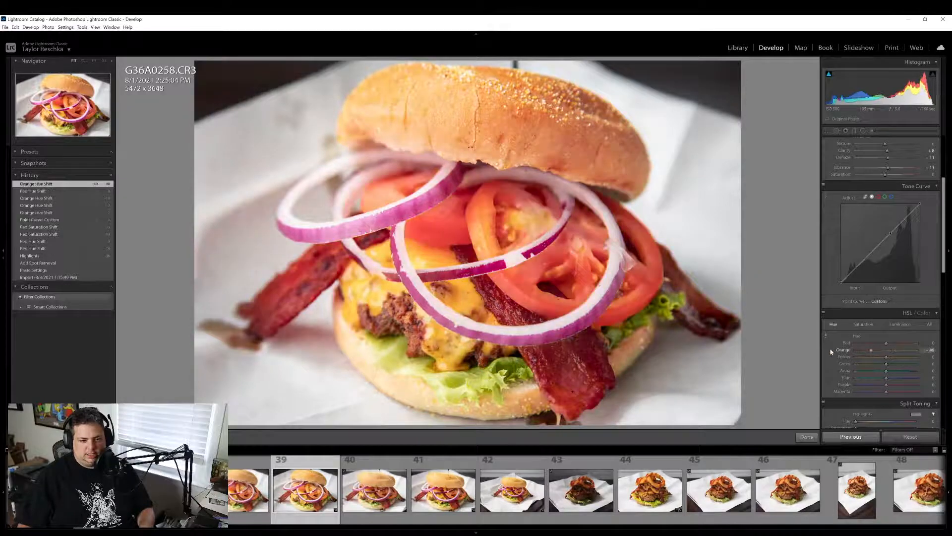
{"action": "double_click", "coordinate": [847, 349]}
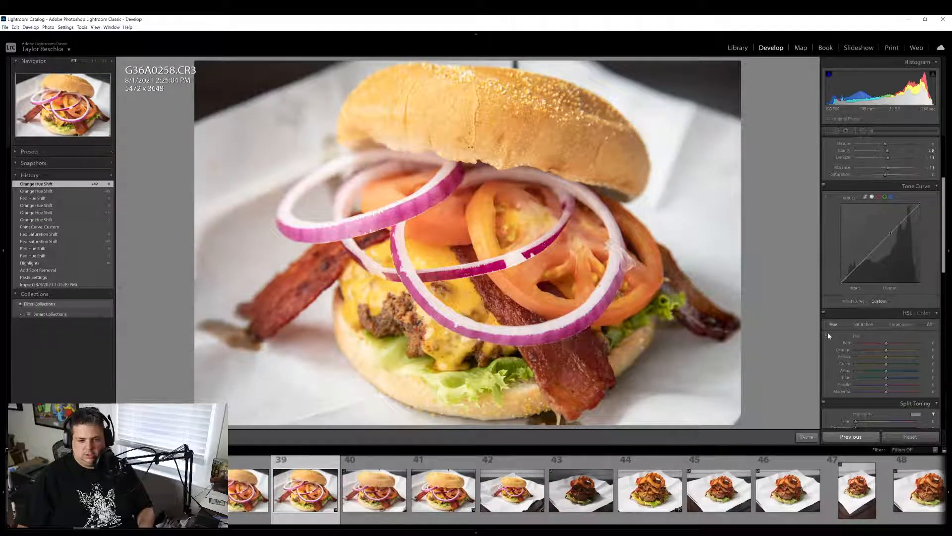
{"action": "left_click", "coordinate": [826, 335]}
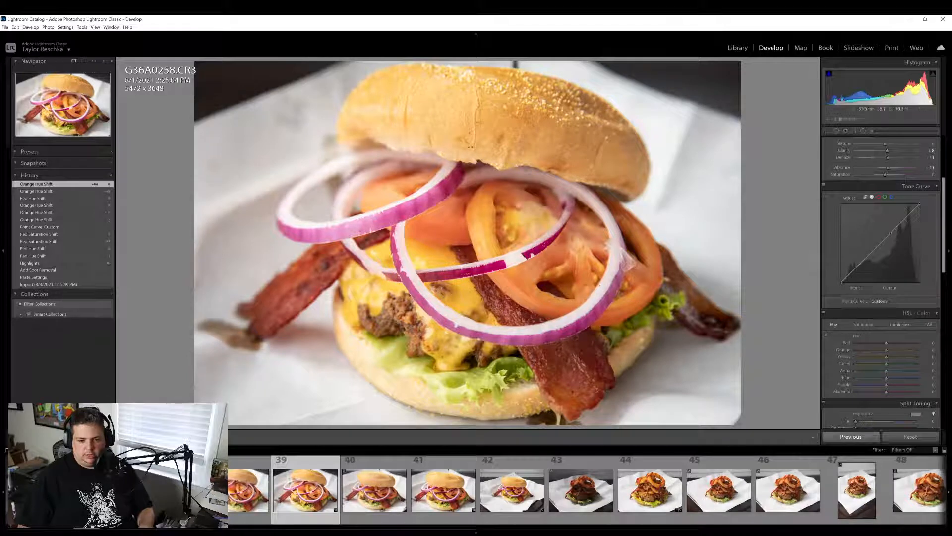
Try shifting the Red hue and the Orange hue of G36A0258.CR3 slightly, and reset each to 0
{"action": "left_click", "coordinate": [826, 334]}
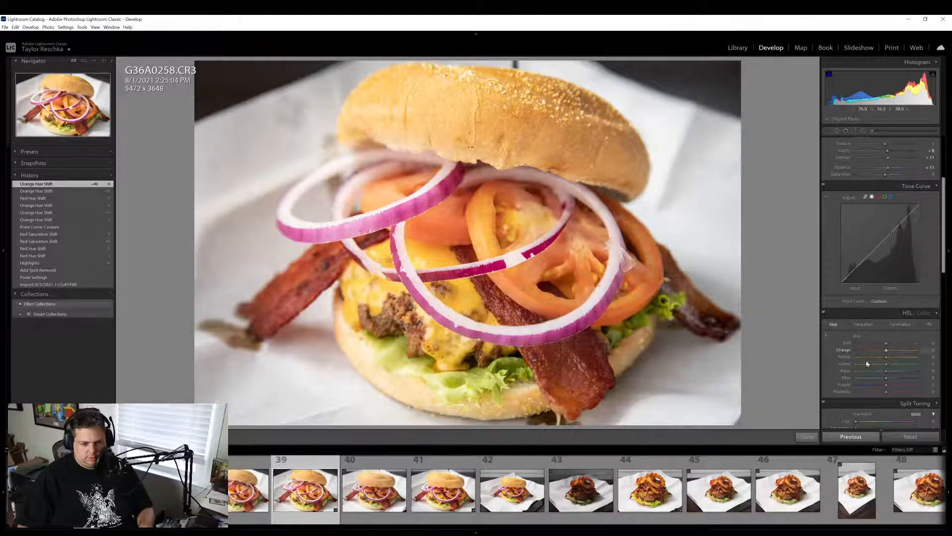
{"action": "mouse_move", "coordinate": [886, 344]}
{"action": "left_mouse_down"}
{"action": "mouse_move", "coordinate": [895, 345]}
{"action": "mouse_move", "coordinate": [881, 345]}
{"action": "left_mouse_up"}
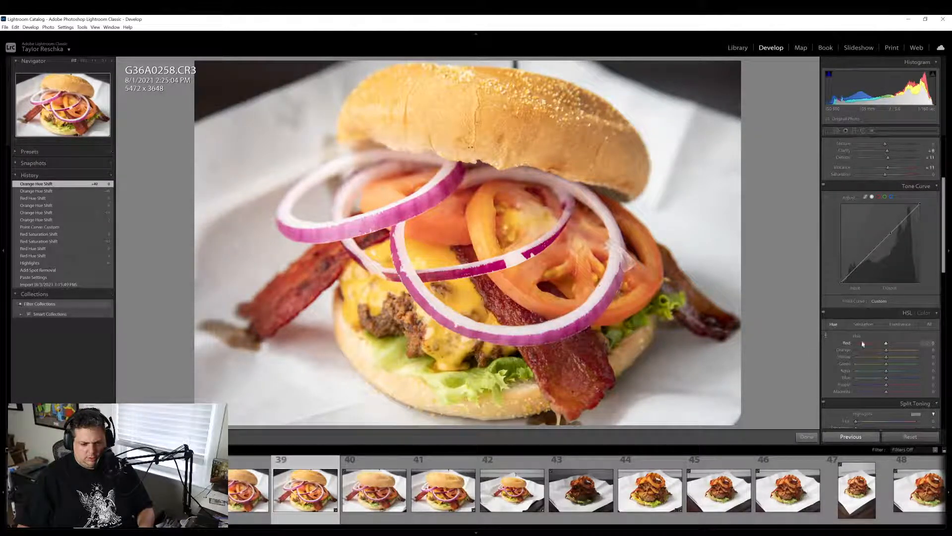
{"action": "double_click", "coordinate": [847, 344]}
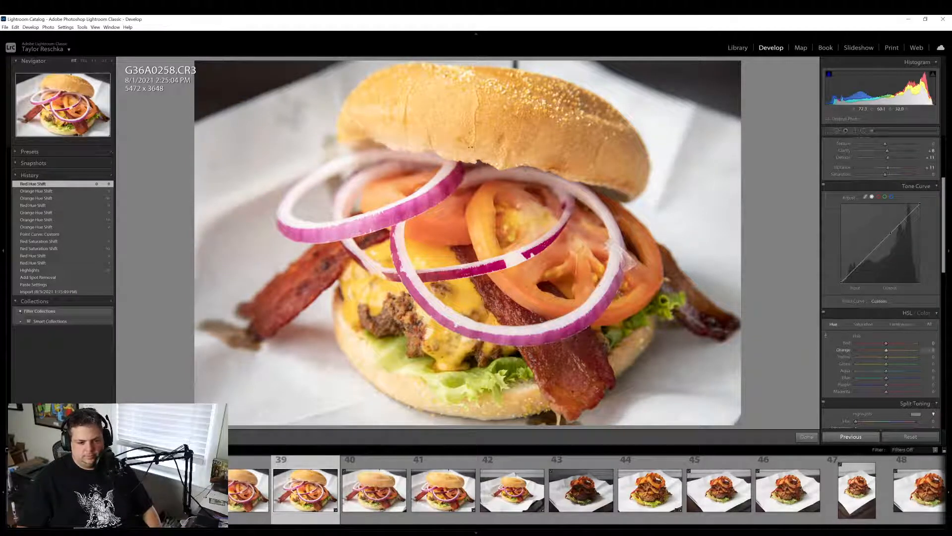
{"action": "mouse_move", "coordinate": [472, 147]}
{"action": "left_mouse_down"}
{"action": "mouse_move", "coordinate": [472, 122]}
{"action": "mouse_move", "coordinate": [472, 168]}
{"action": "mouse_move", "coordinate": [472, 151]}
{"action": "left_mouse_up"}
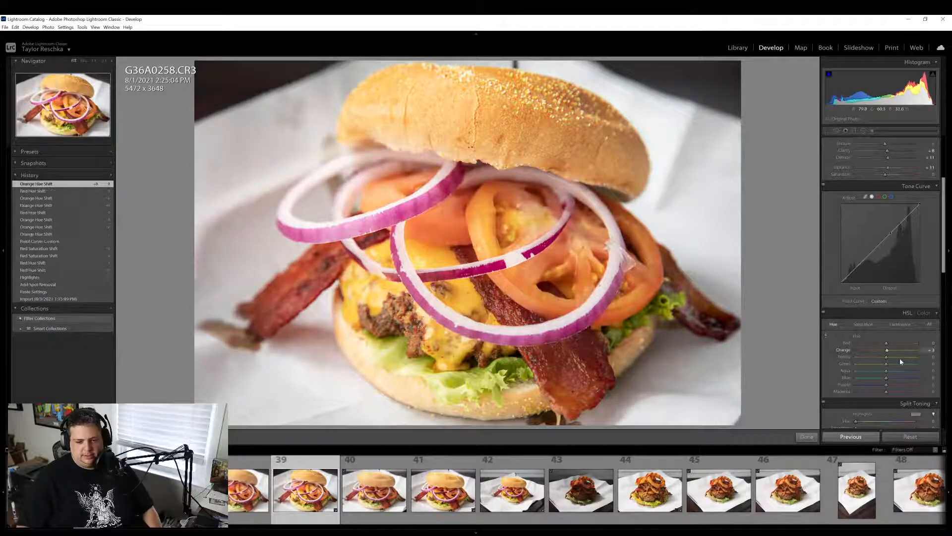
{"action": "double_click", "coordinate": [846, 350]}
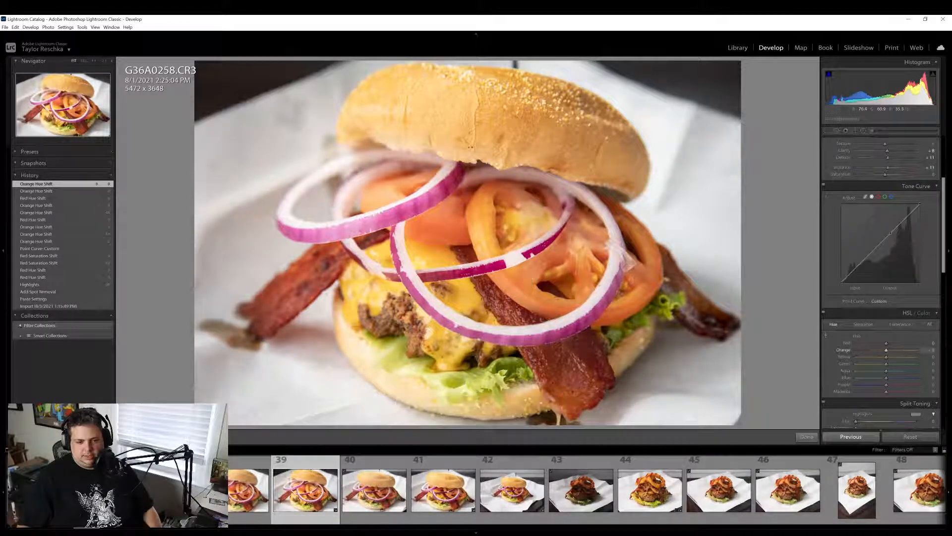
Try a stronger Orange hue shift towards red and another Red hue shift on G36A0258.CR3, and reset both to 0
{"action": "left_click_drag", "start_coordinate": [472, 141], "coordinate": [472, 154]}
{"action": "left_click_drag", "start_coordinate": [528, 280], "coordinate": [529, 280]}
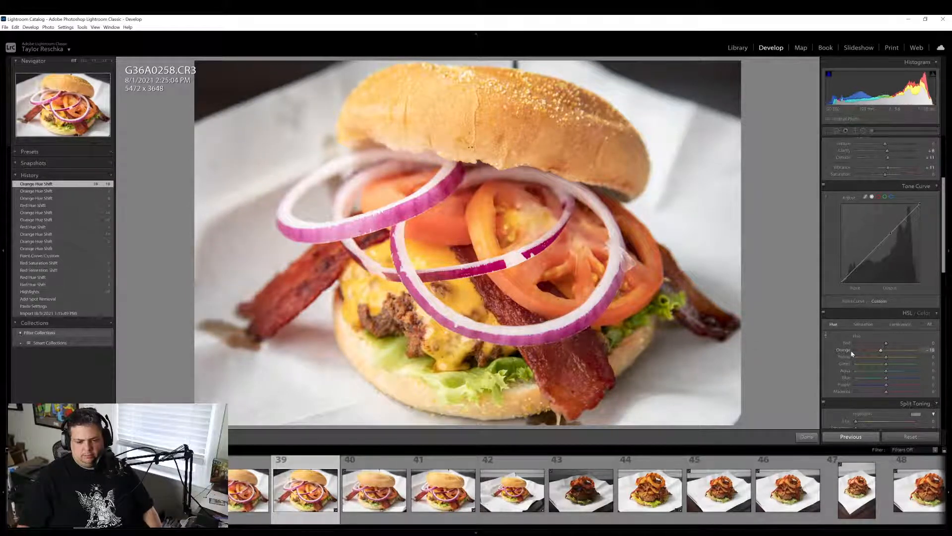
{"action": "double_click", "coordinate": [886, 349]}
{"action": "left_click_drag", "start_coordinate": [889, 344], "coordinate": [885, 346]}
{"action": "double_click", "coordinate": [847, 346]}
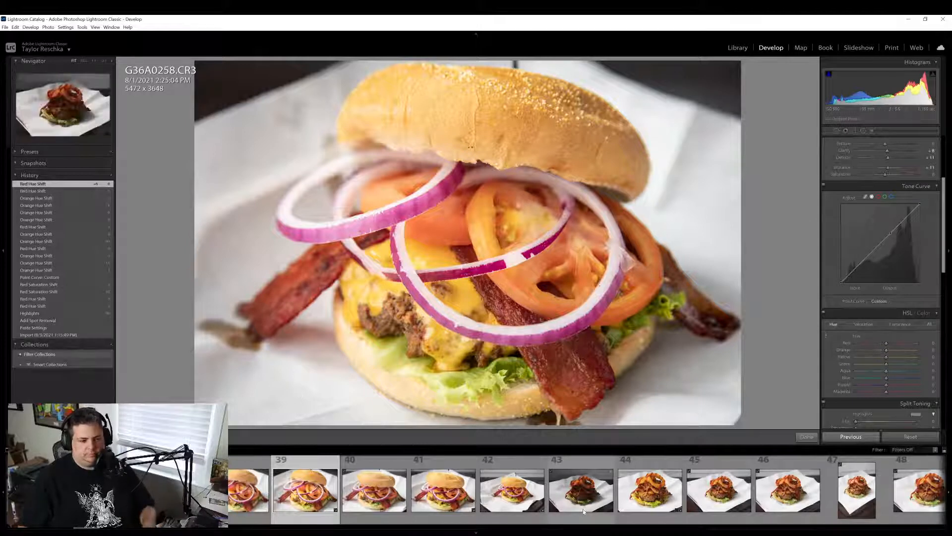
Look through the stacked onion-ring burger photos from G36A0271.CR3 to G36A0278.CR3 and open G36A0277.CR3
{"action": "scroll", "coordinate": [583, 514], "scroll_direction": "down", "scroll_amount": 4}
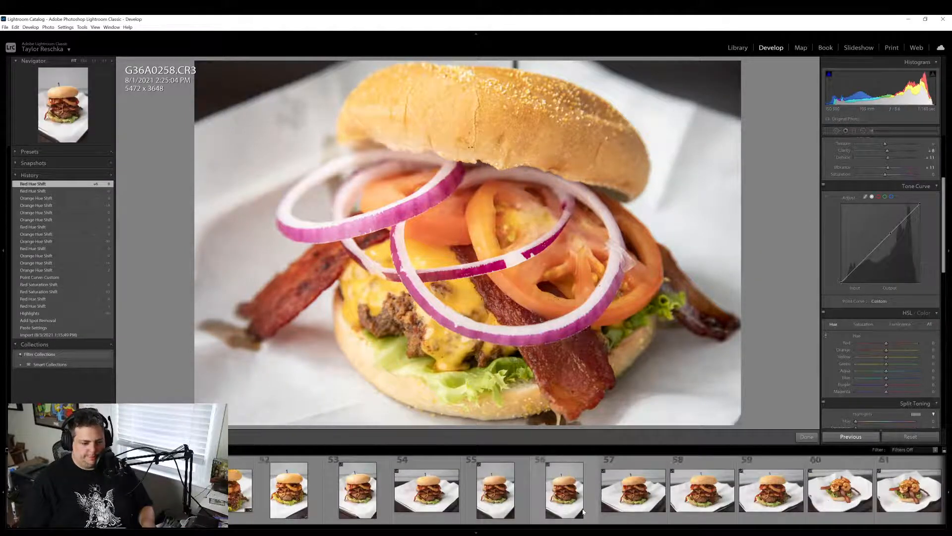
{"action": "scroll", "coordinate": [583, 513], "scroll_direction": "down", "scroll_amount": 1}
{"action": "scroll", "coordinate": [583, 512], "scroll_direction": "up", "scroll_amount": 1}
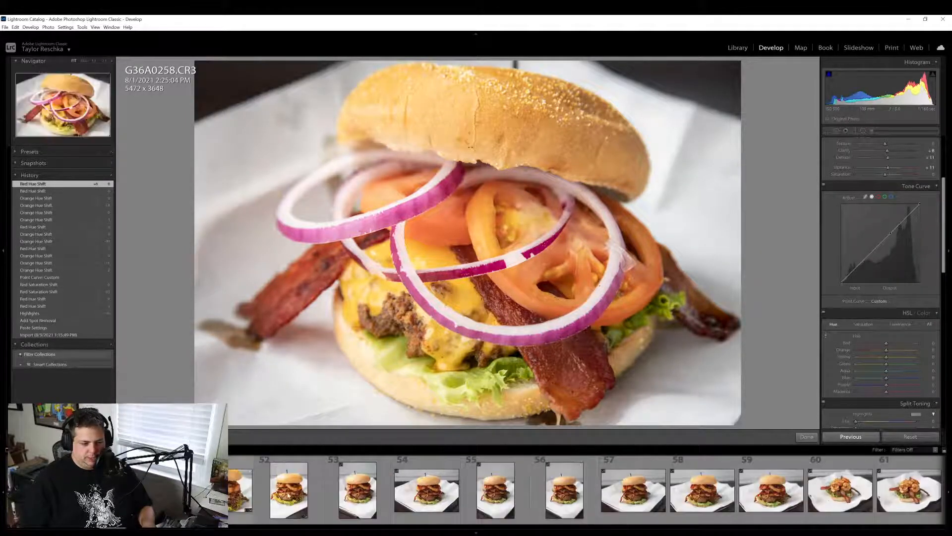
{"action": "left_click", "coordinate": [298, 496]}
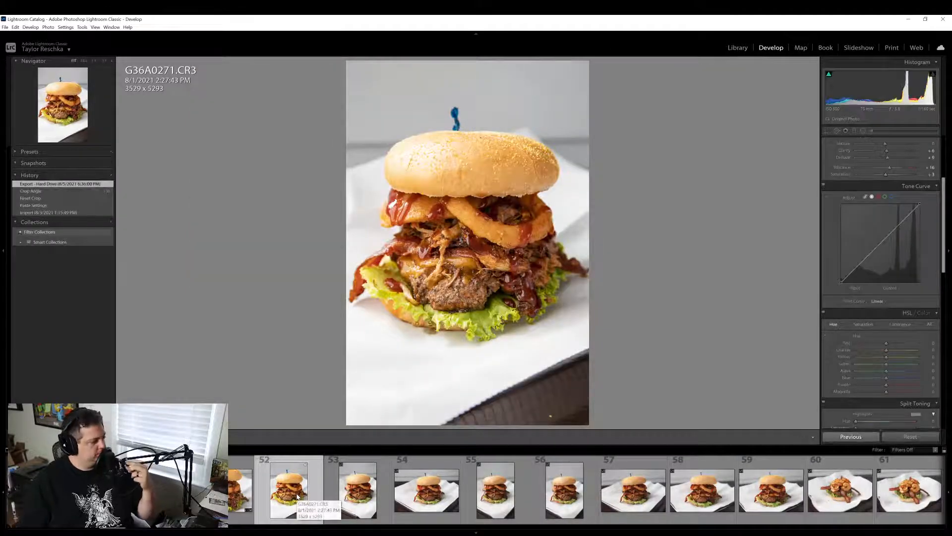
{"action": "left_click", "coordinate": [442, 515]}
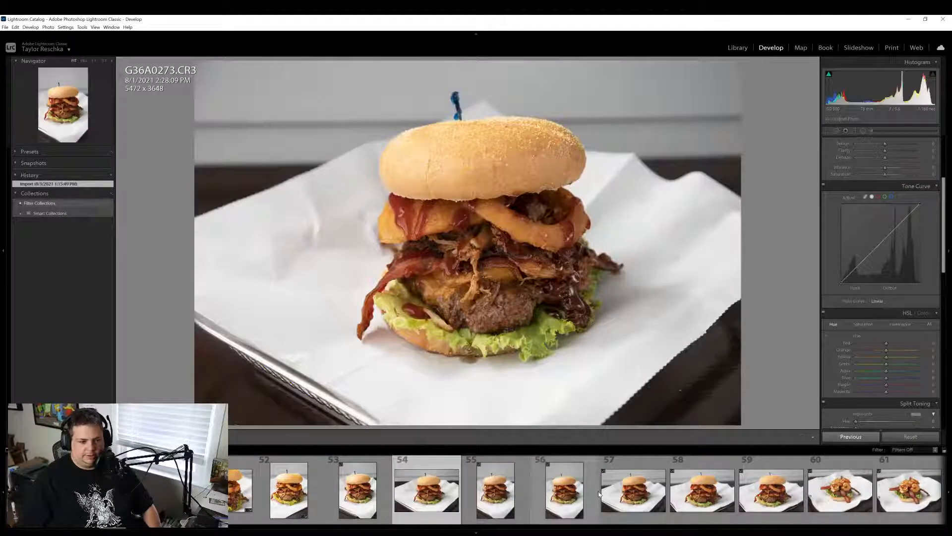
{"action": "left_click", "coordinate": [578, 493]}
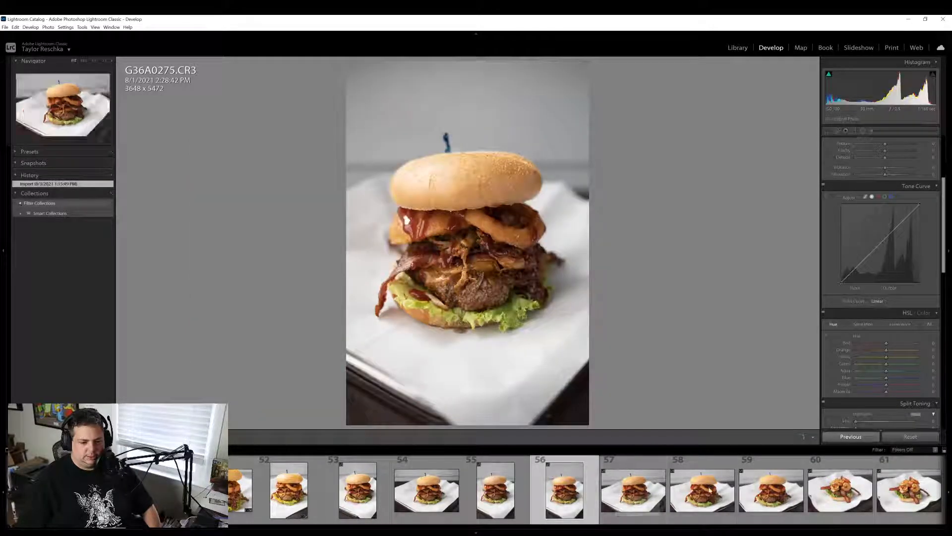
{"action": "left_click", "coordinate": [710, 490]}
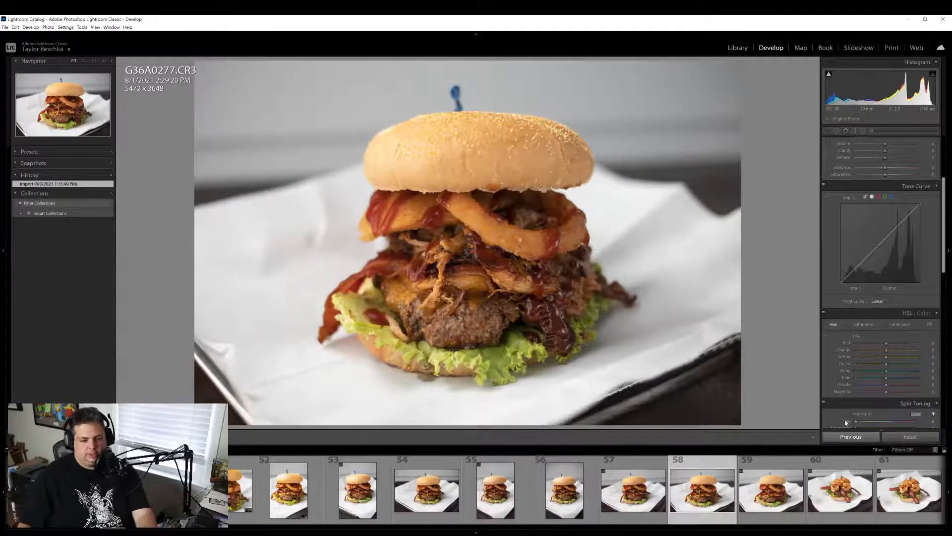
{"action": "left_click", "coordinate": [762, 506]}
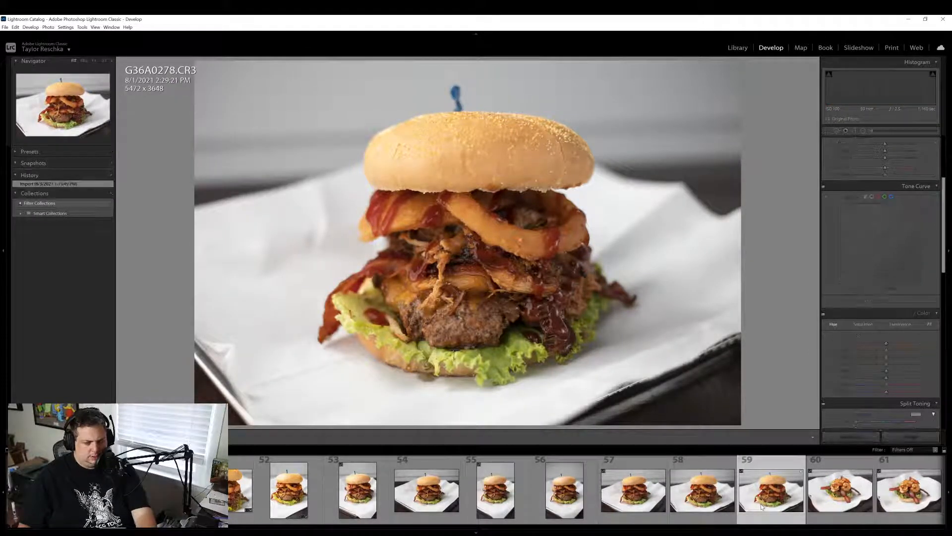
{"action": "key", "text": "Left"}
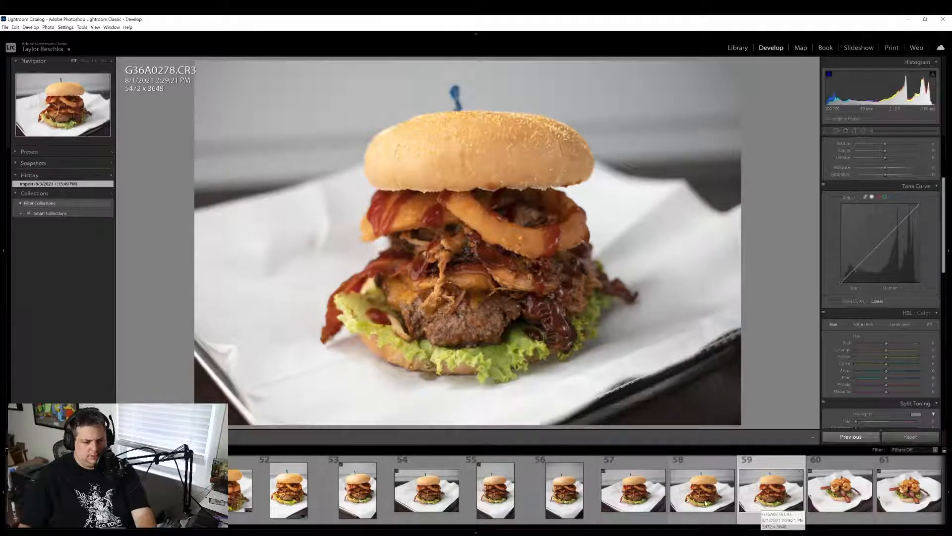
Straighten G36A0277.CR3 with a slight crop angle adjustment and apply the crop
{"action": "scroll", "coordinate": [870, 315], "scroll_direction": "up", "scroll_amount": 3}
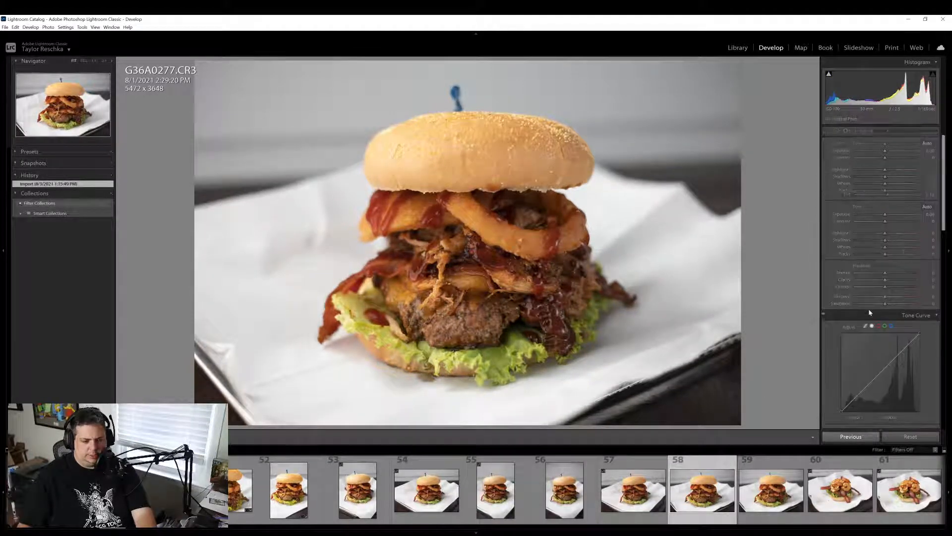
{"action": "left_click", "coordinate": [827, 131]}
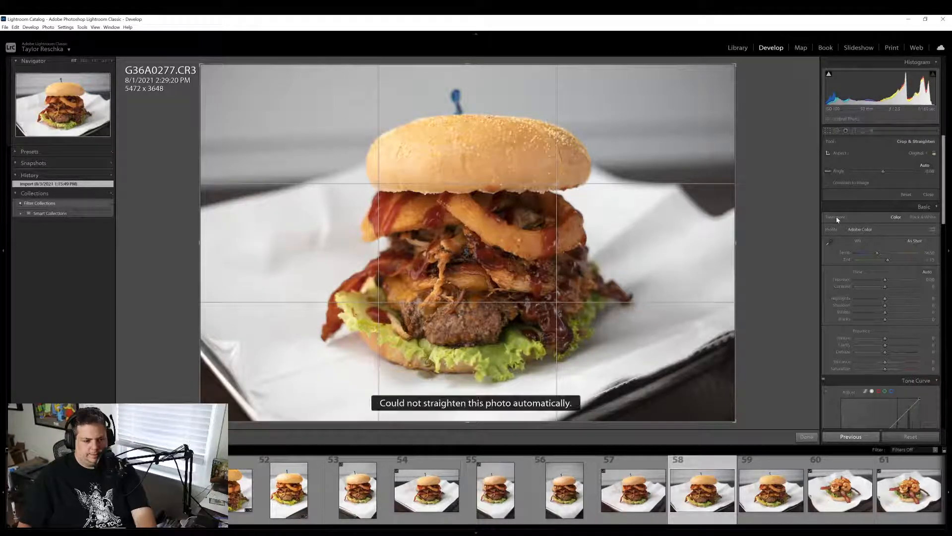
{"action": "left_click", "coordinate": [930, 173]}
{"action": "left_click_drag", "start_coordinate": [930, 171], "coordinate": [911, 185]}
{"action": "left_click", "coordinate": [807, 436]}
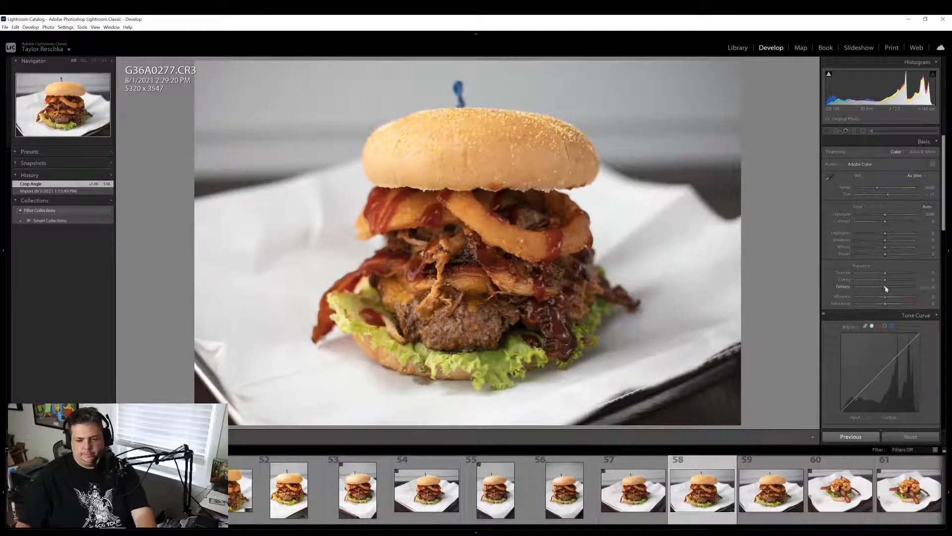
Set Clarity to +3, Dehaze to +13, Vibrance to +20, Saturation to +4 and Shadows to +40 on G36A0277.CR3
{"action": "left_click_drag", "start_coordinate": [885, 286], "coordinate": [889, 287]}
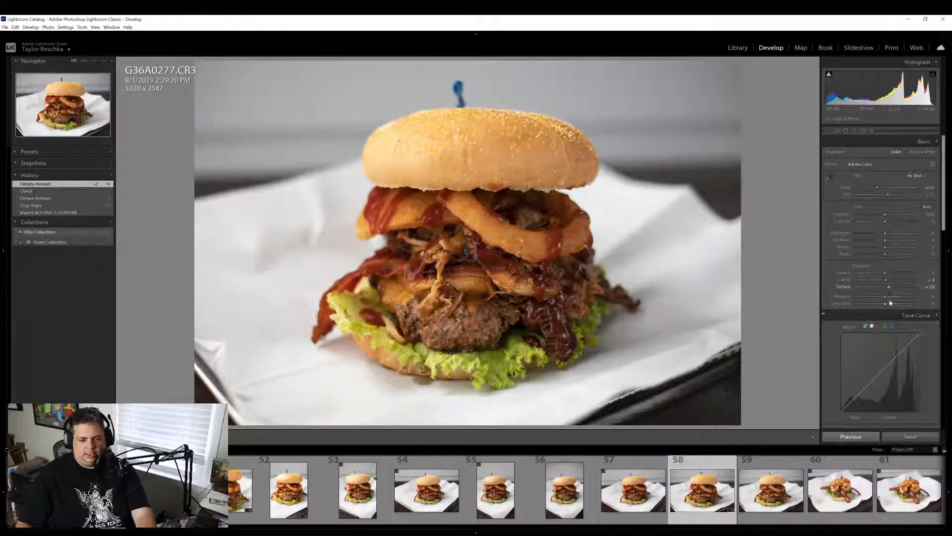
{"action": "left_click_drag", "start_coordinate": [880, 298], "coordinate": [882, 298]}
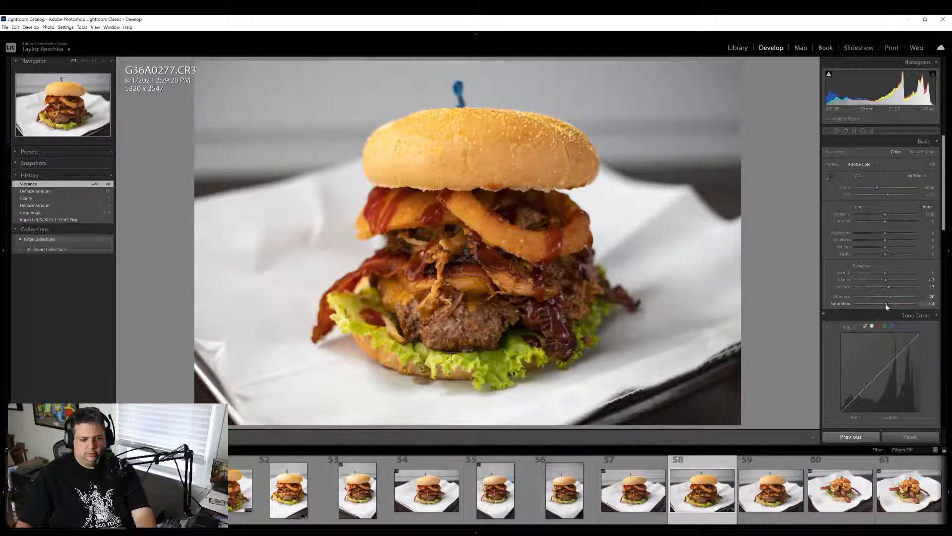
{"action": "left_click_drag", "start_coordinate": [886, 306], "coordinate": [886, 305]}
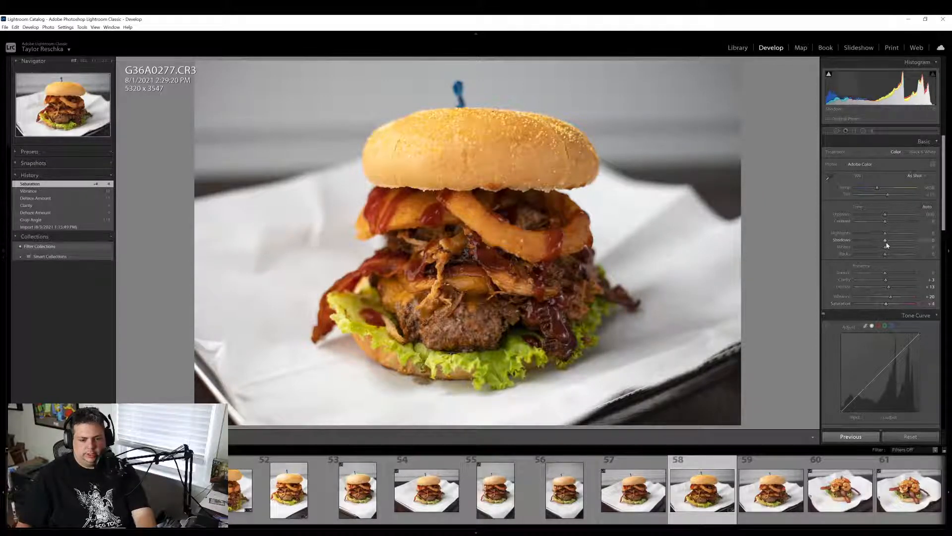
{"action": "left_click_drag", "start_coordinate": [886, 242], "coordinate": [898, 243]}
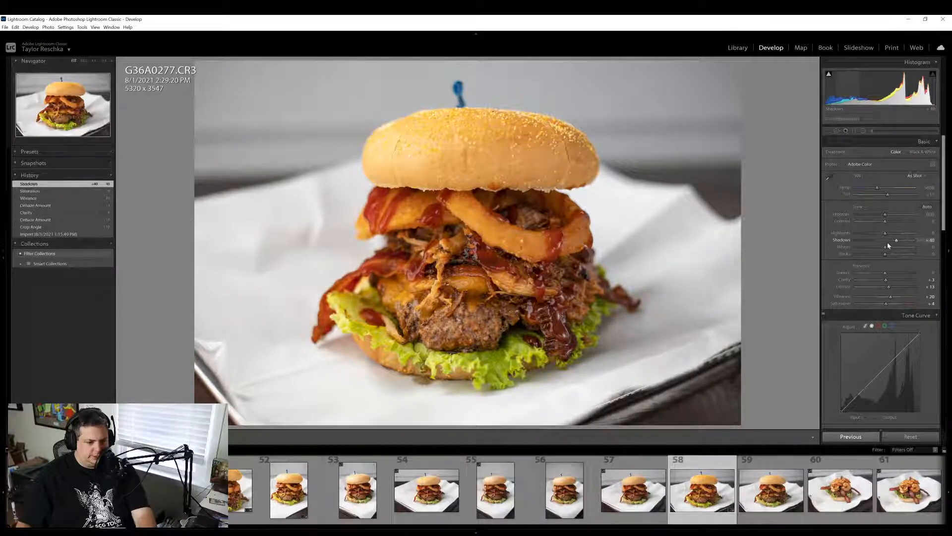
Examine the bun, onion ring and pulled meat of G36A0277.CR3 close up for focus and detail
{"action": "left_click", "coordinate": [515, 215]}
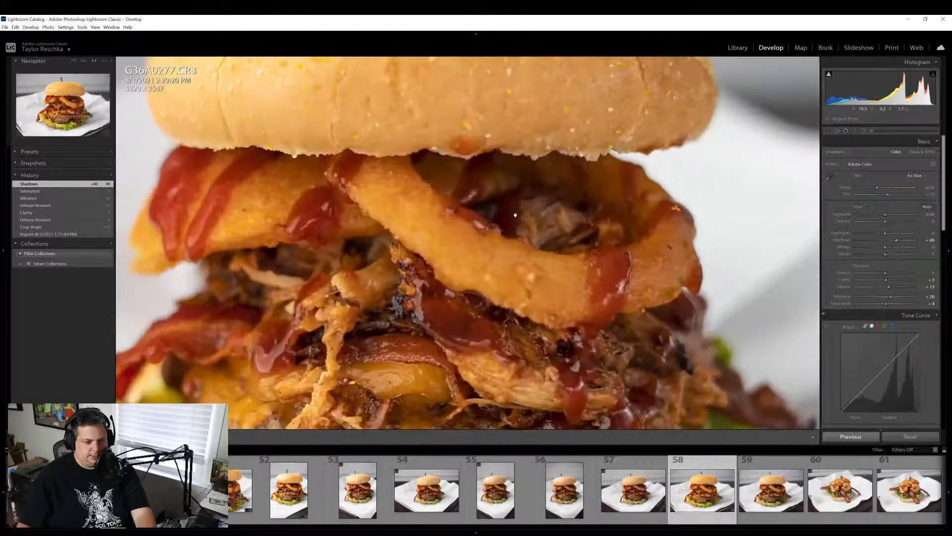
{"action": "left_click", "coordinate": [515, 215]}
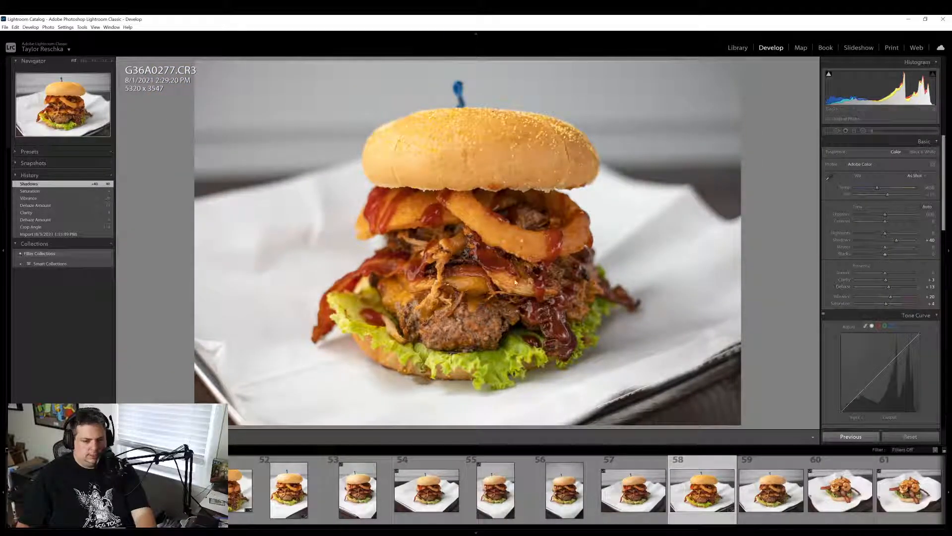
{"action": "left_click", "coordinate": [482, 150]}
{"action": "left_click", "coordinate": [482, 150]}
{"action": "scroll", "coordinate": [890, 362], "scroll_direction": "down", "scroll_amount": 10}
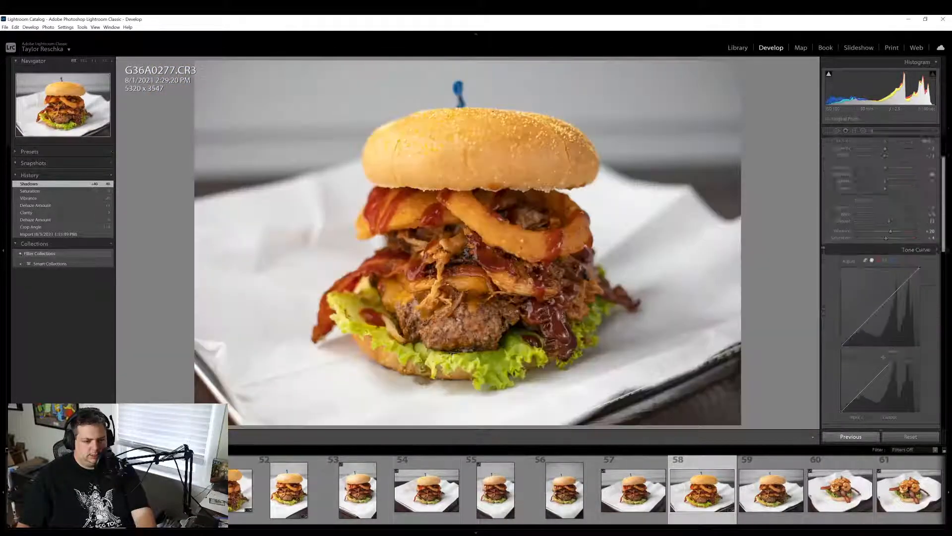
{"action": "left_click", "coordinate": [335, 150]}
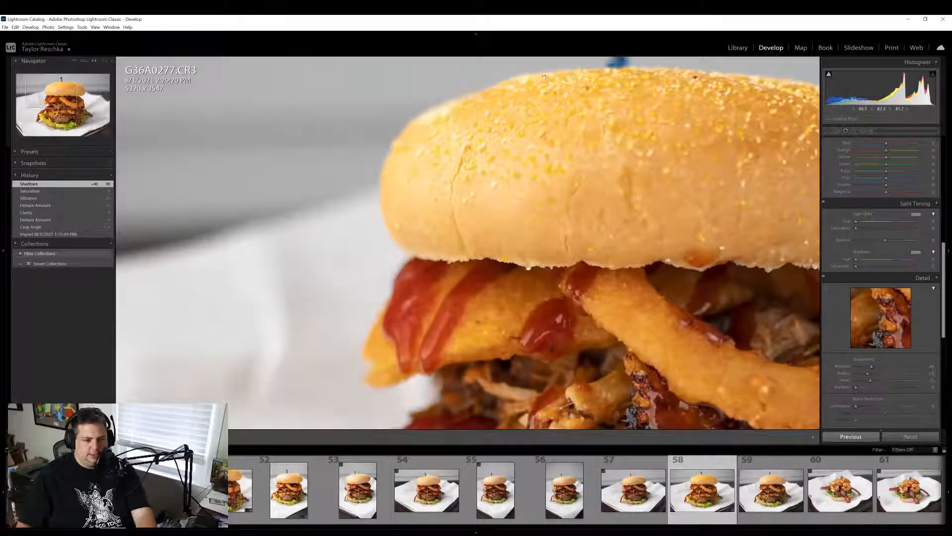
{"action": "left_click_drag", "start_coordinate": [408, 237], "coordinate": [339, 255]}
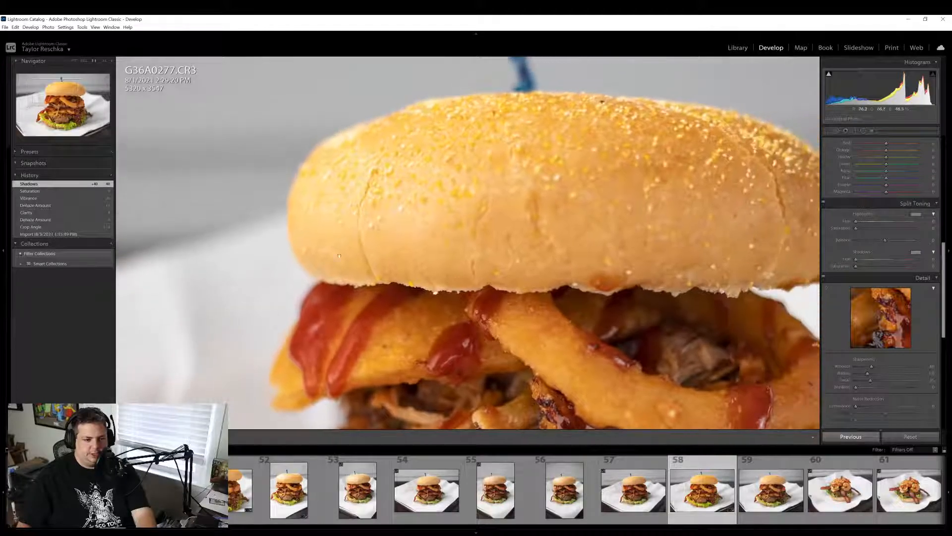
{"action": "left_click_drag", "start_coordinate": [466, 198], "coordinate": [431, 70]}
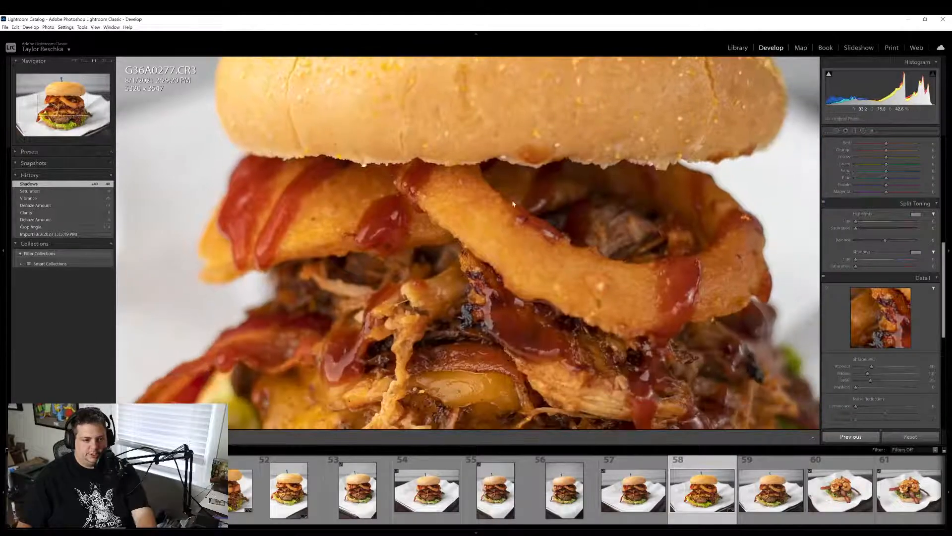
{"action": "left_click_drag", "start_coordinate": [513, 204], "coordinate": [522, 173]}
{"action": "left_click", "coordinate": [481, 226]}
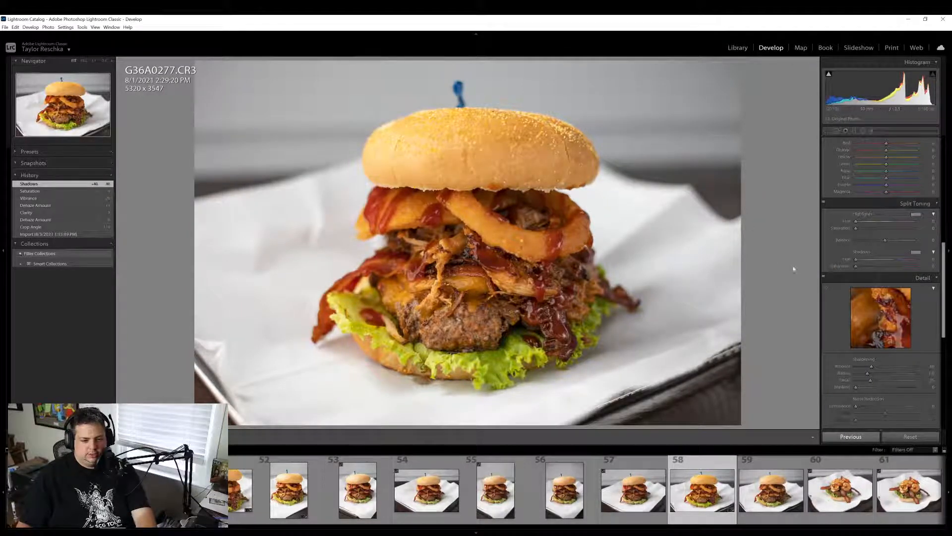
Export G36A0277.CR3 to the hard drive
{"action": "right_click", "coordinate": [701, 504]}
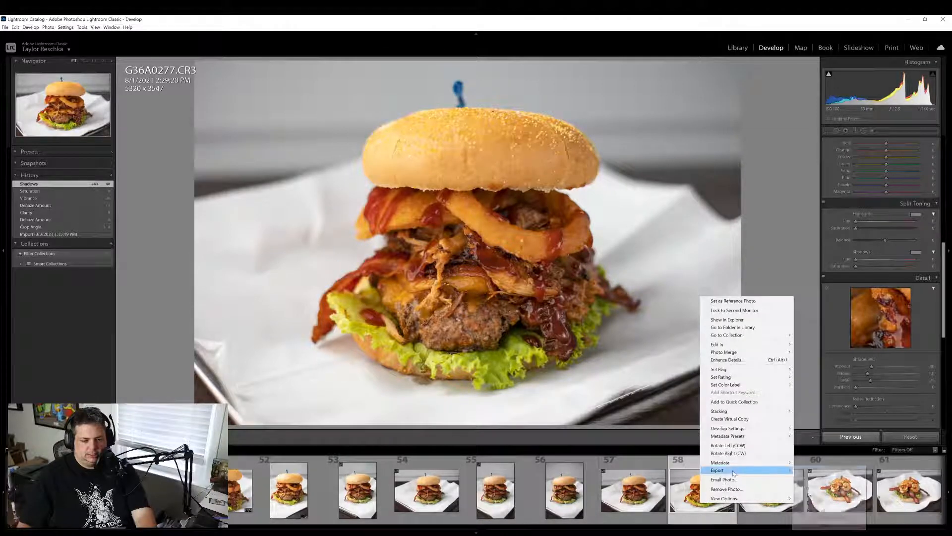
{"action": "mouse_move", "coordinate": [733, 473]}
{"action": "left_click", "coordinate": [821, 478]}
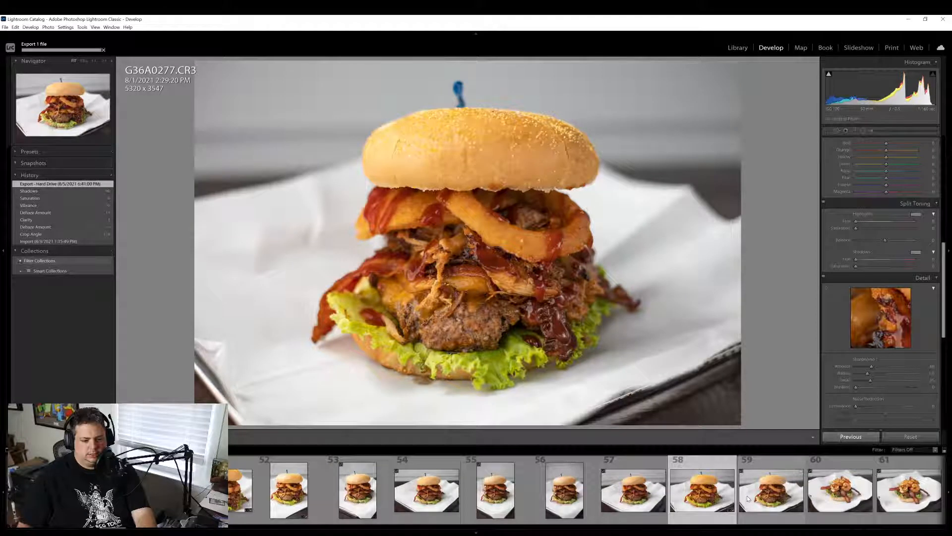
Look through shrimp burger shots G36A0279.CR3 to G36A0281.CR3 and examine the shrimp close up for focus
{"action": "scroll", "coordinate": [747, 495], "scroll_direction": "down", "scroll_amount": 3}
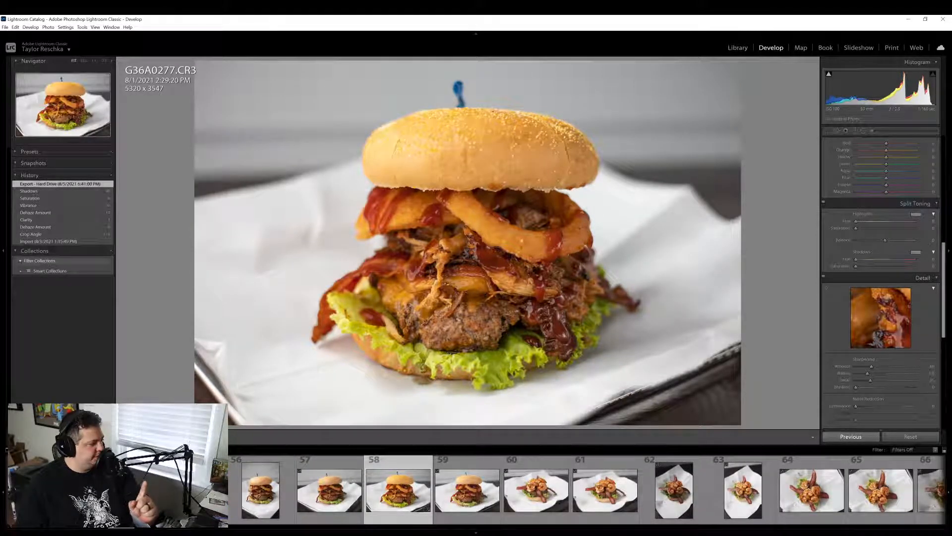
{"action": "left_click", "coordinate": [555, 504]}
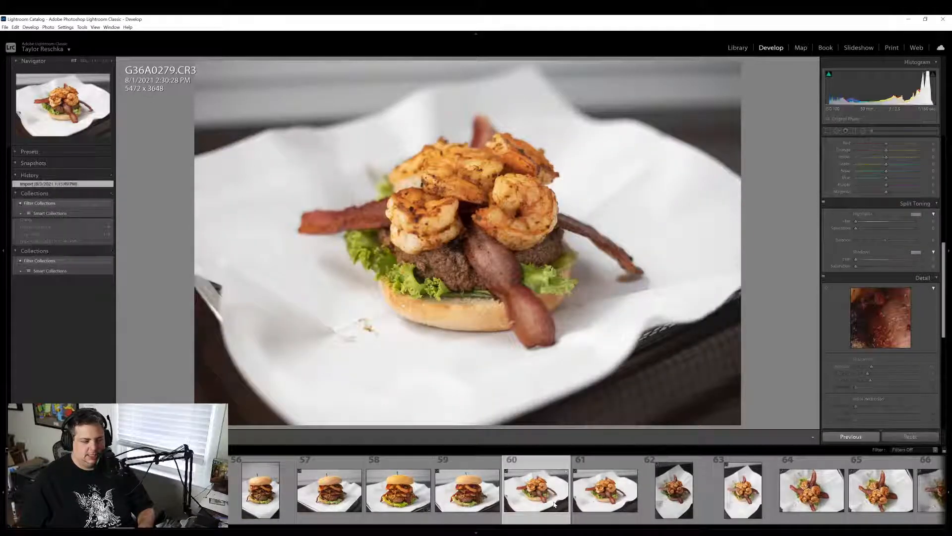
{"action": "left_click", "coordinate": [620, 496]}
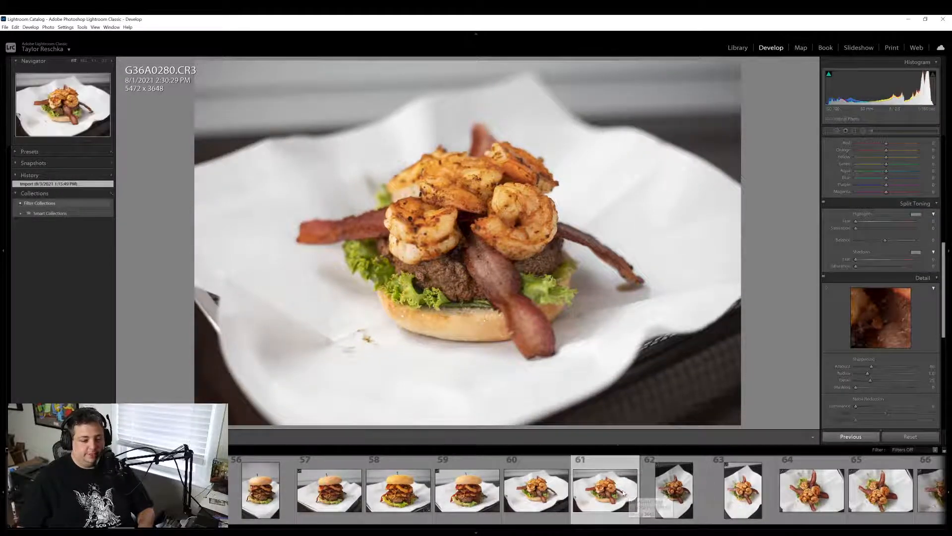
{"action": "left_click", "coordinate": [486, 166]}
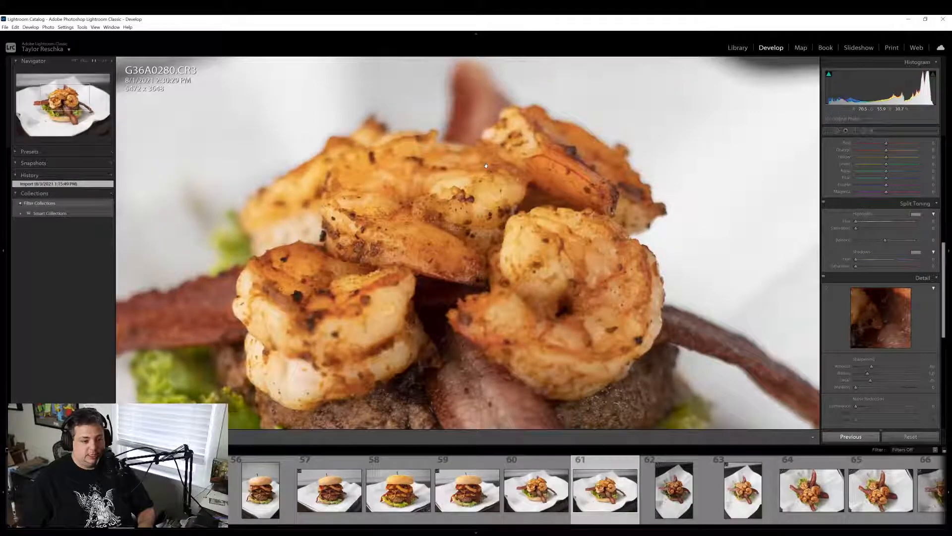
{"action": "left_click", "coordinate": [485, 166]}
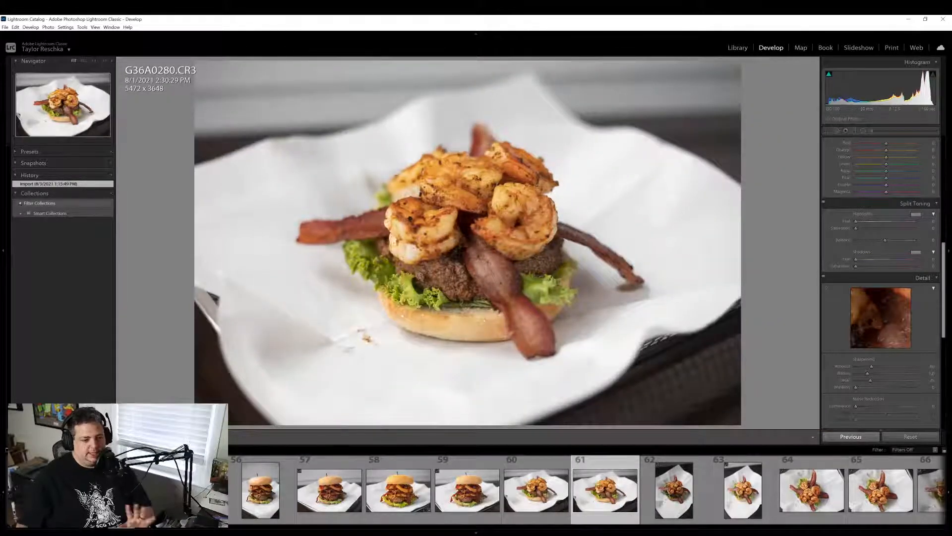
{"action": "left_click", "coordinate": [695, 508]}
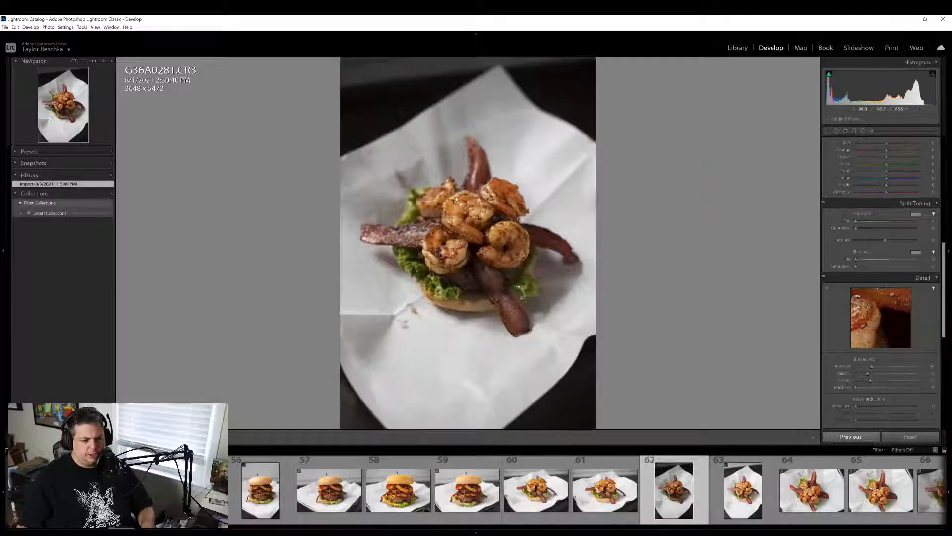
{"action": "left_click", "coordinate": [456, 199]}
{"action": "left_click", "coordinate": [474, 220]}
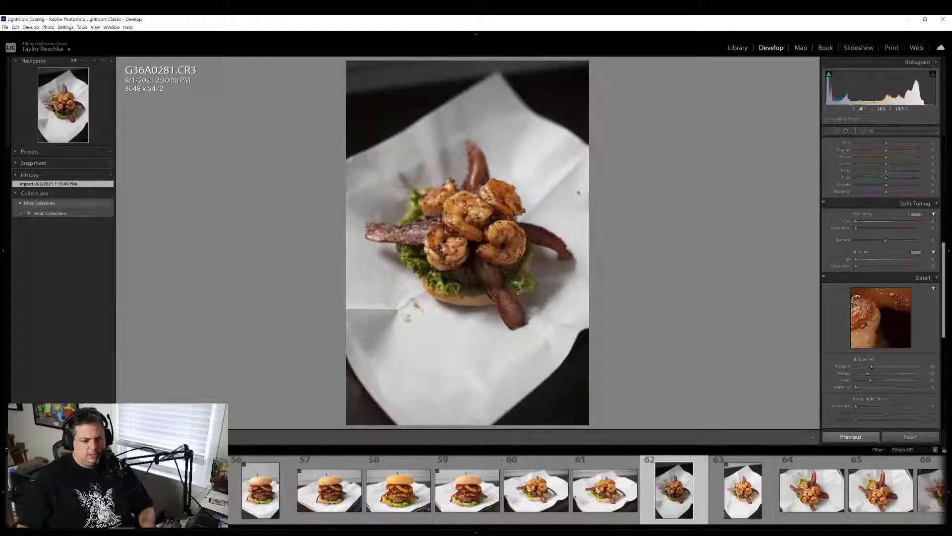
Crop G36A0281.CR3 tightly around the shrimp burger to 2332 x 3498, reposition the framing slightly and apply it
{"action": "left_click", "coordinate": [828, 131]}
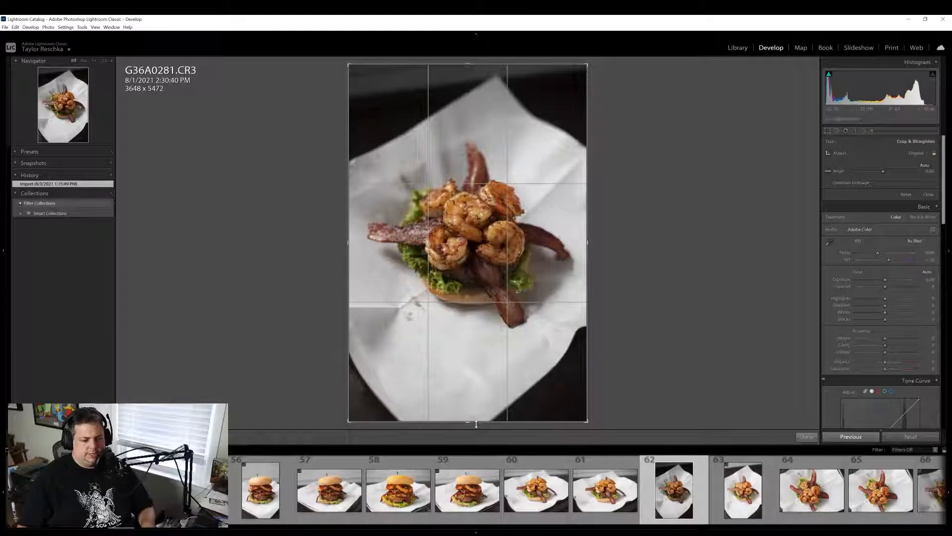
{"action": "left_click_drag", "start_coordinate": [477, 423], "coordinate": [477, 390]}
{"action": "left_click_drag", "start_coordinate": [508, 348], "coordinate": [509, 304]}
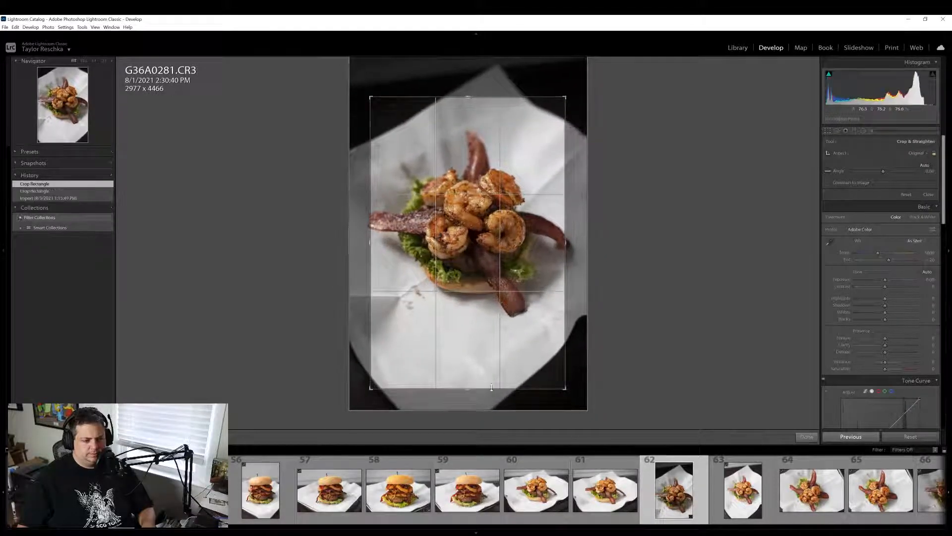
{"action": "left_click_drag", "start_coordinate": [492, 386], "coordinate": [497, 312]}
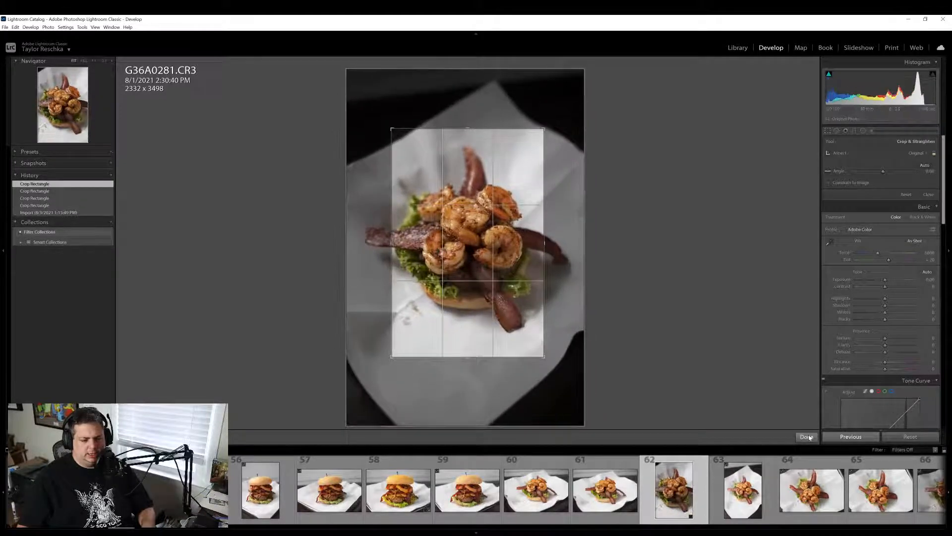
{"action": "left_click", "coordinate": [807, 437]}
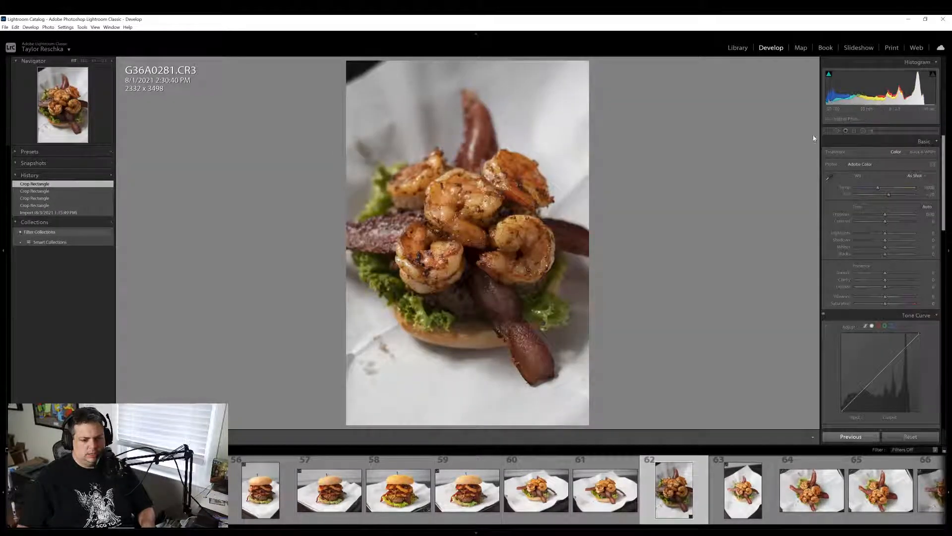
{"action": "left_click", "coordinate": [827, 131]}
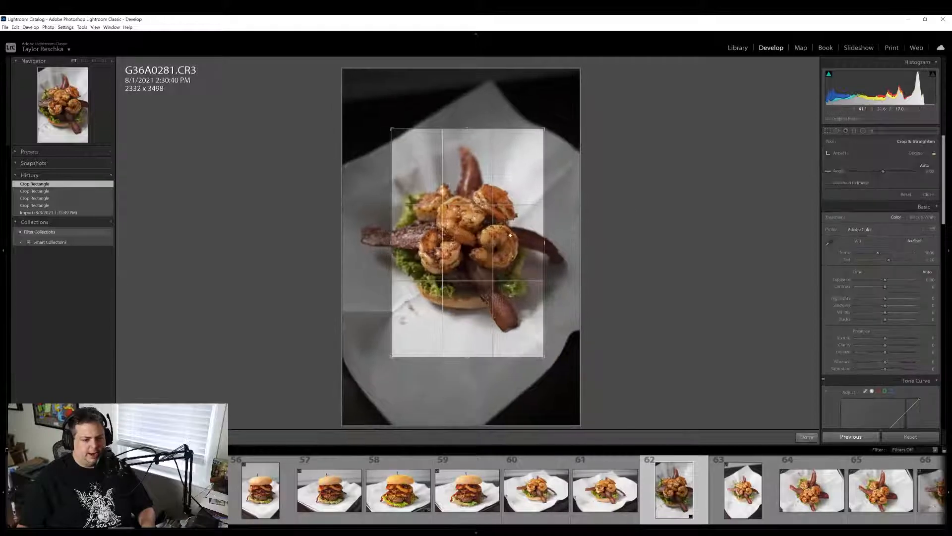
{"action": "left_click", "coordinate": [807, 437]}
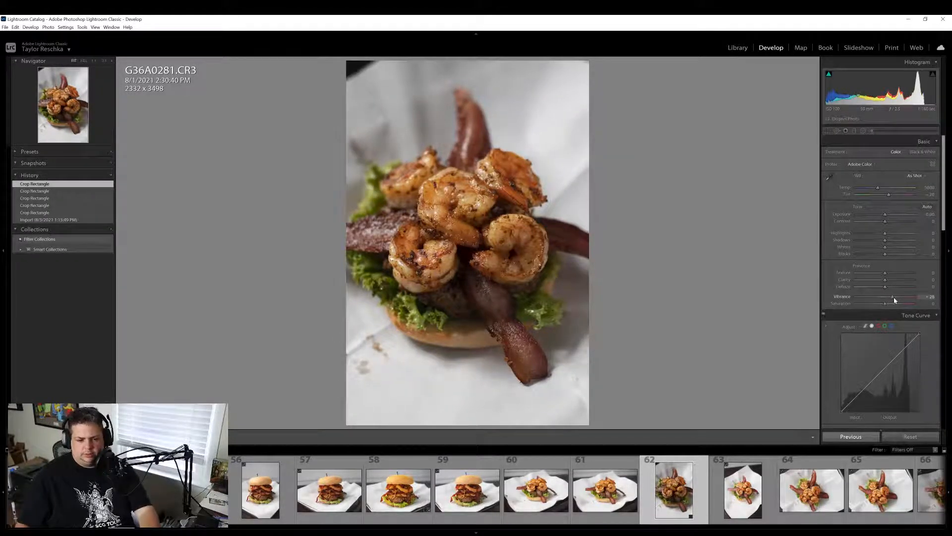
Set Vibrance to +23, Saturation to +3, Whites to +43, Shadows to +29 and Dehaze to +11 on G36A0281.CR3
{"action": "left_click_drag", "start_coordinate": [893, 296], "coordinate": [886, 301]}
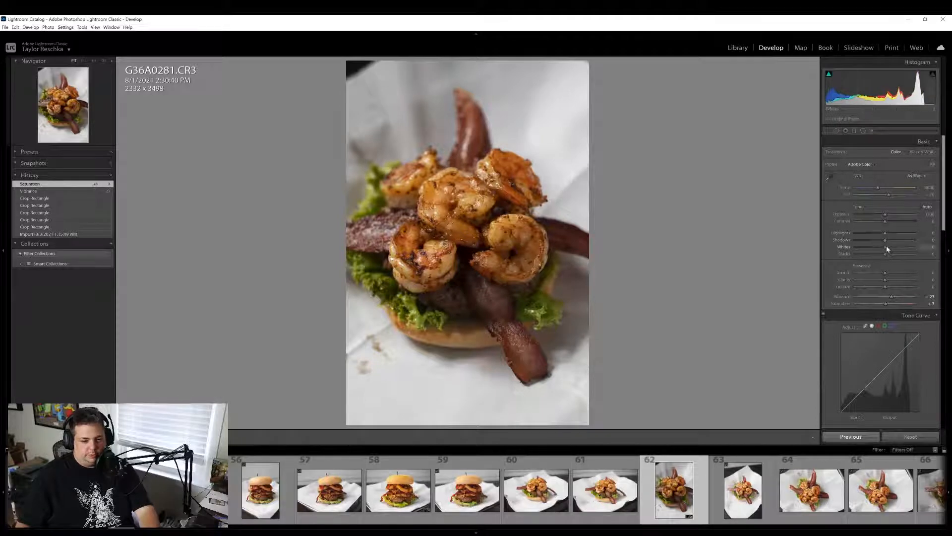
{"action": "left_click_drag", "start_coordinate": [886, 247], "coordinate": [898, 248]}
{"action": "left_click", "coordinate": [451, 214]}
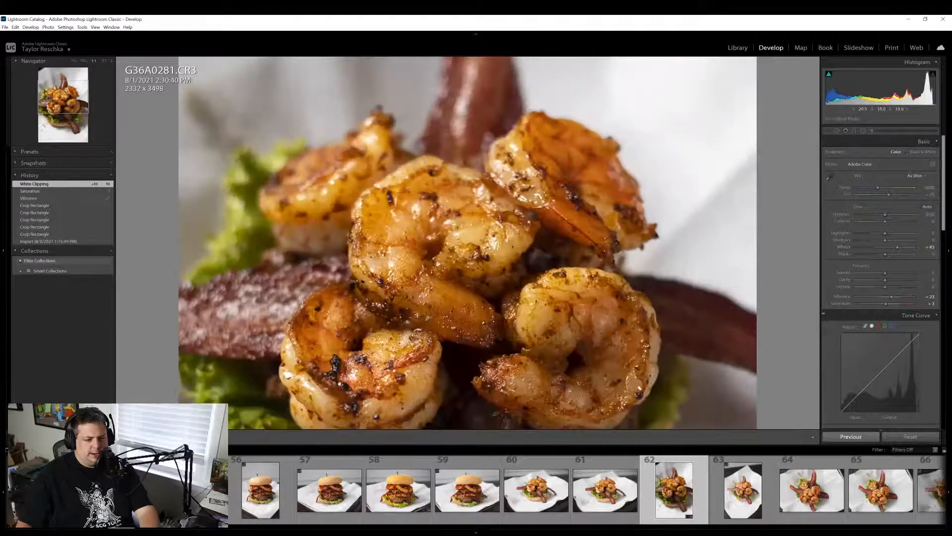
{"action": "left_click", "coordinate": [448, 332]}
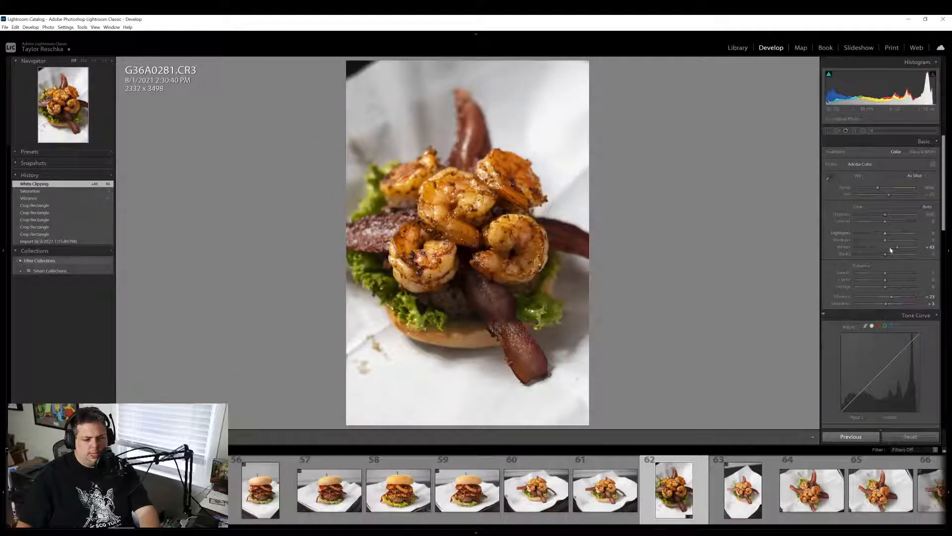
{"action": "left_click_drag", "start_coordinate": [886, 242], "coordinate": [895, 240]}
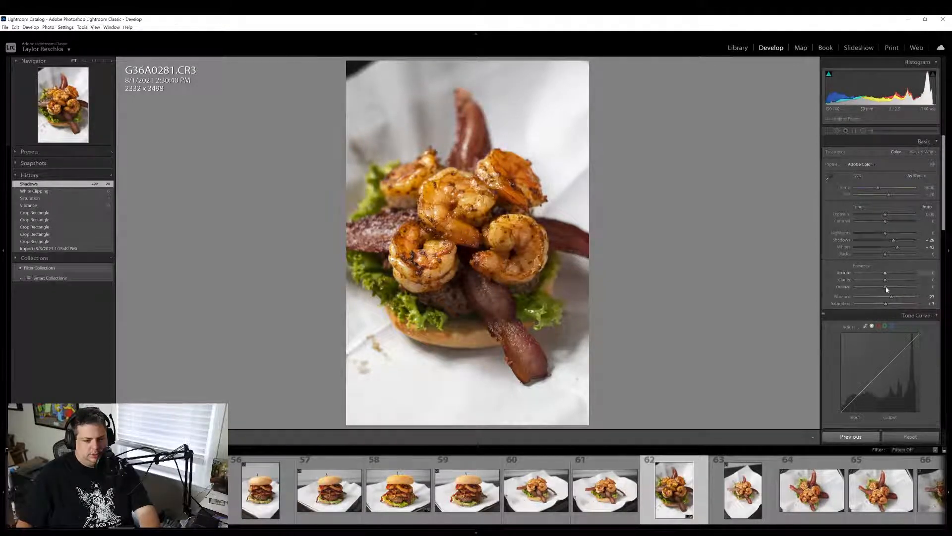
{"action": "left_click_drag", "start_coordinate": [888, 287], "coordinate": [888, 288]}
Enable lens profile corrections for G36A0281.CR3
{"action": "scroll", "coordinate": [853, 329], "scroll_direction": "down", "scroll_amount": 10}
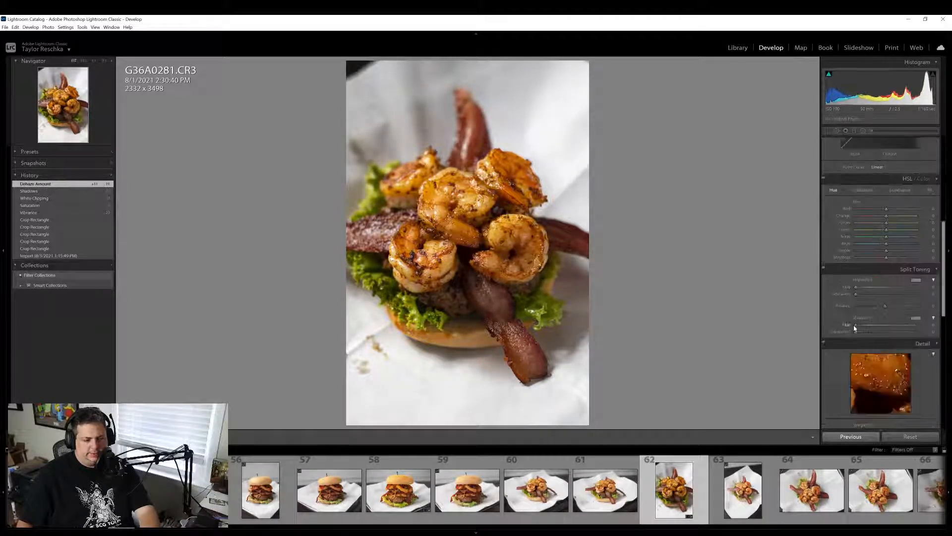
{"action": "left_click", "coordinate": [827, 288]}
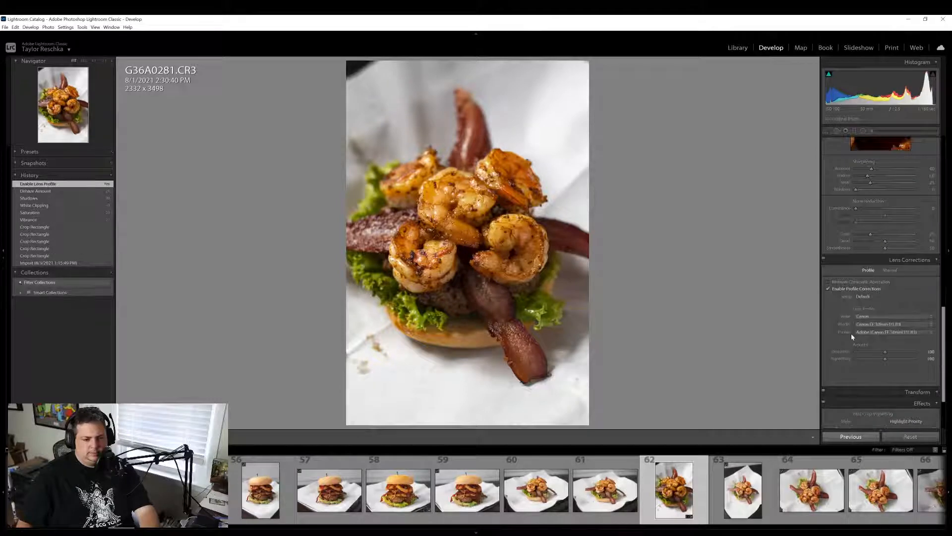
{"action": "right_click", "coordinate": [681, 510]}
{"action": "mouse_move", "coordinate": [706, 468]}
{"action": "left_click", "coordinate": [806, 143]}
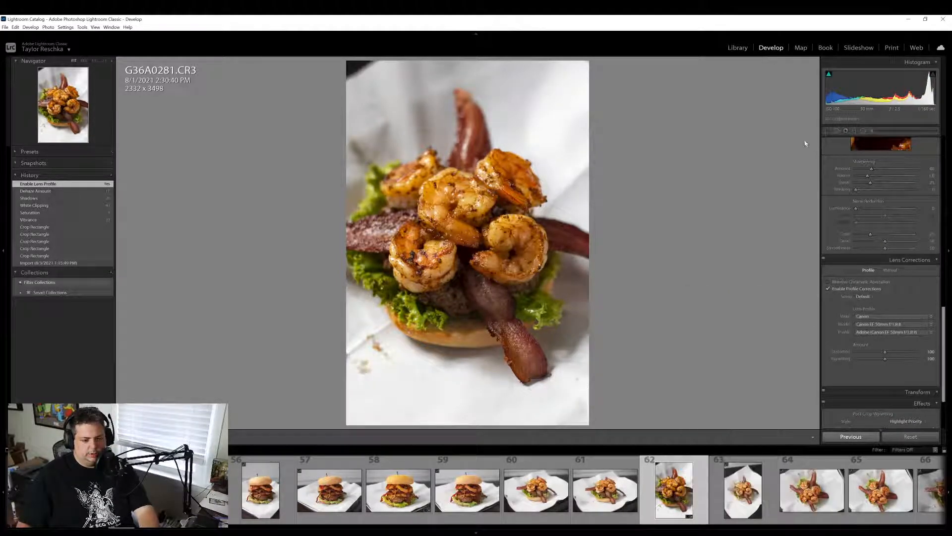
Heal the crumbs on the white paper beside the lower bun of G36A0281.CR3 with Spot Removal
{"action": "left_click", "coordinate": [837, 131]}
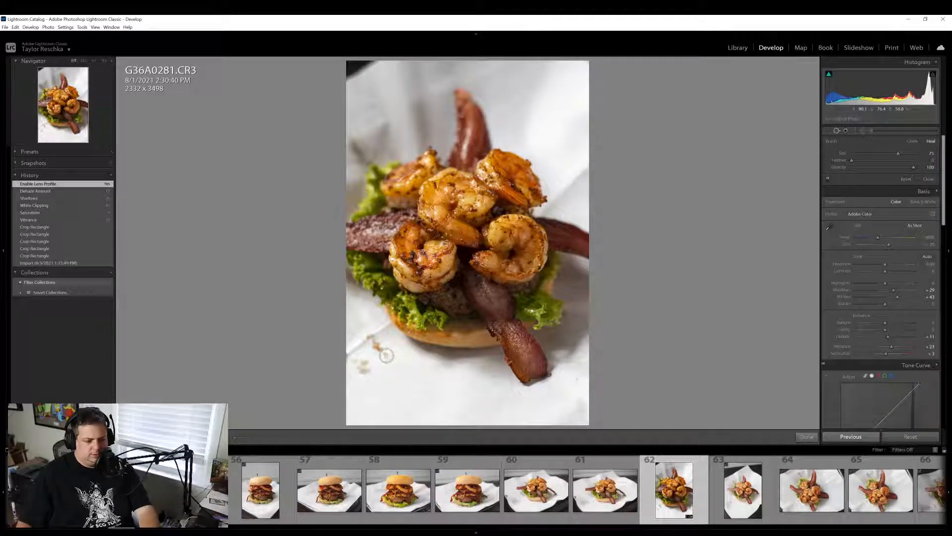
{"action": "left_click", "coordinate": [376, 348]}
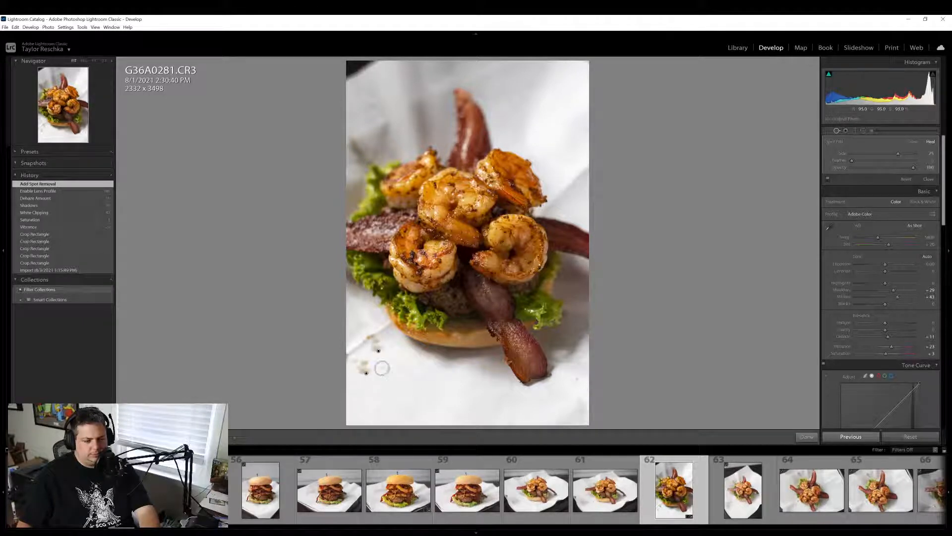
{"action": "left_click_drag", "start_coordinate": [366, 373], "coordinate": [473, 388]}
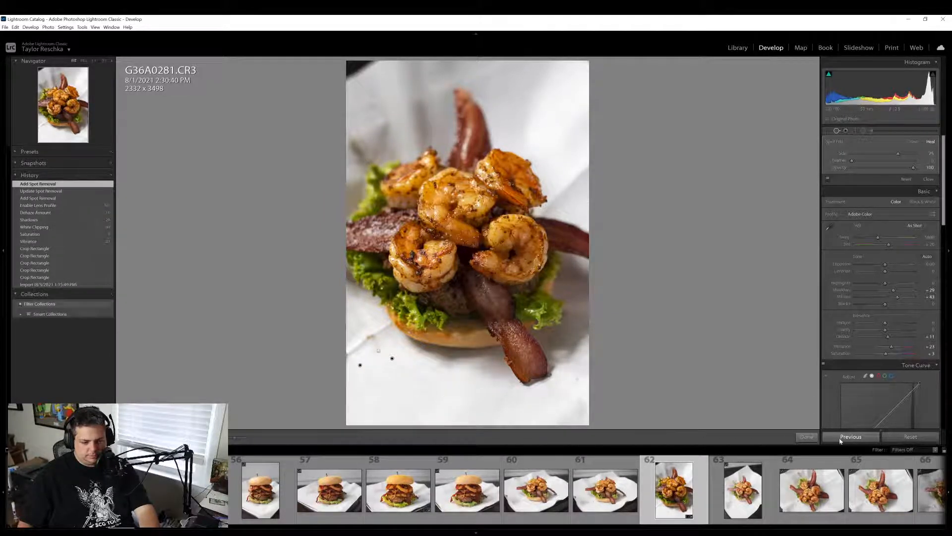
{"action": "left_click", "coordinate": [806, 436]}
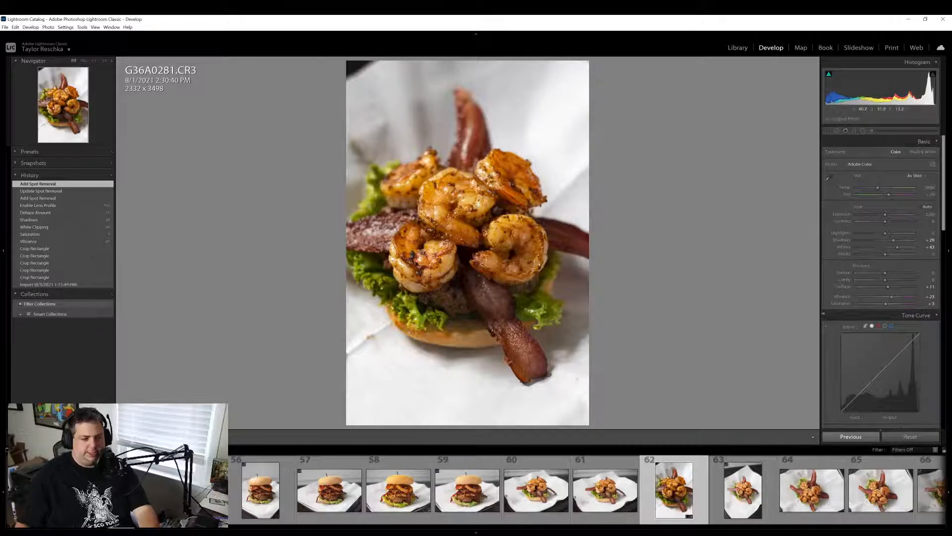
Export G36A0281.CR3 using the previous export settings
{"action": "right_click", "coordinate": [673, 478]}
{"action": "mouse_move", "coordinate": [724, 442]}
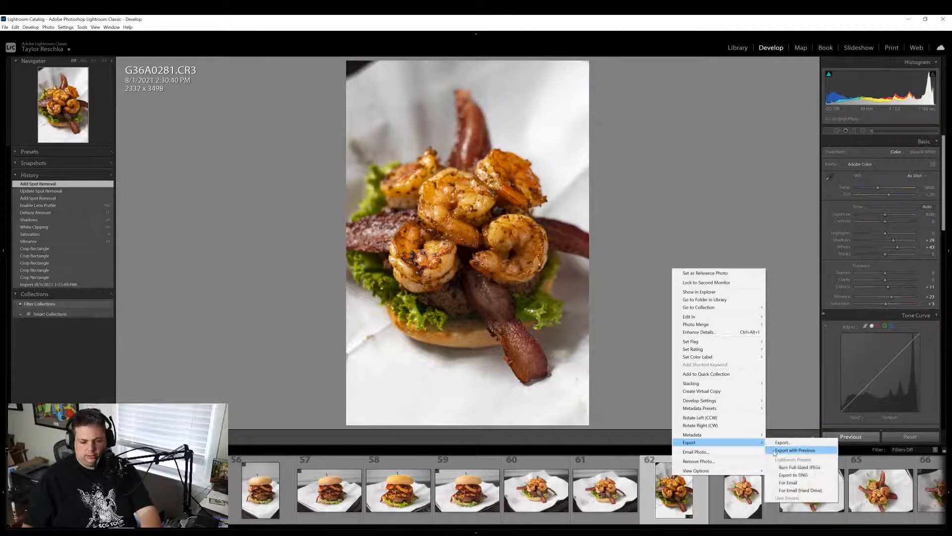
{"action": "left_click", "coordinate": [794, 450]}
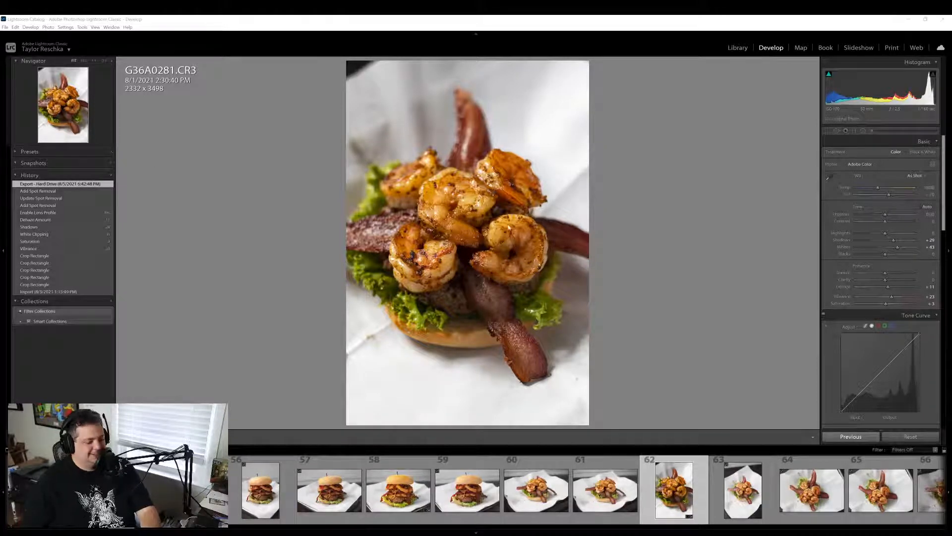
Examine the shrimp in the edited G36A0281.CR3 close up for sharpness and detail
{"action": "left_click", "coordinate": [509, 227]}
{"action": "left_click", "coordinate": [509, 227]}
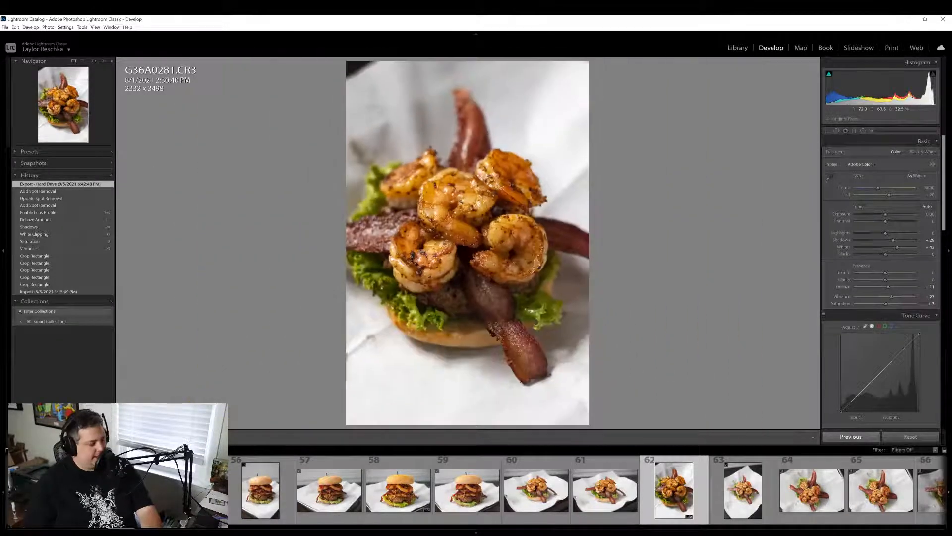
{"action": "key", "text": "z"}
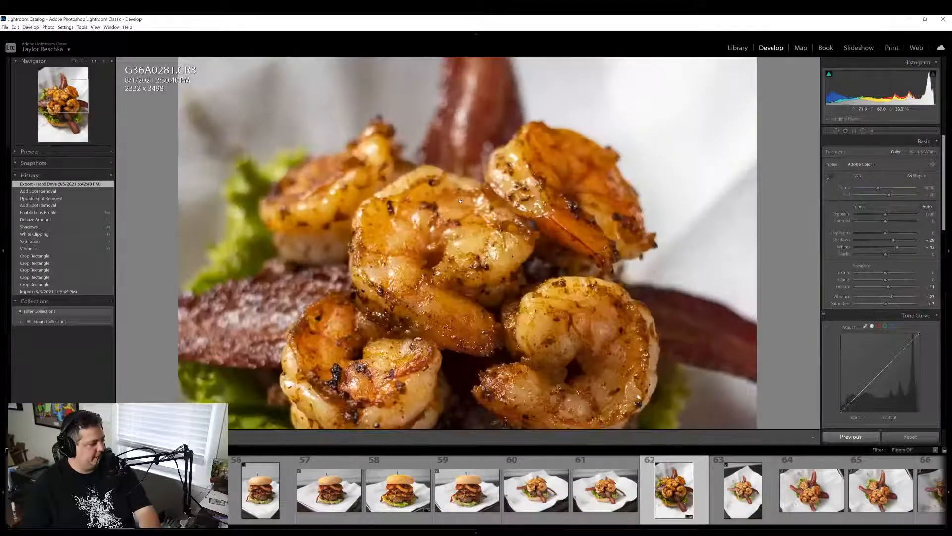
{"action": "key", "text": "z"}
{"action": "left_click", "coordinate": [498, 208]}
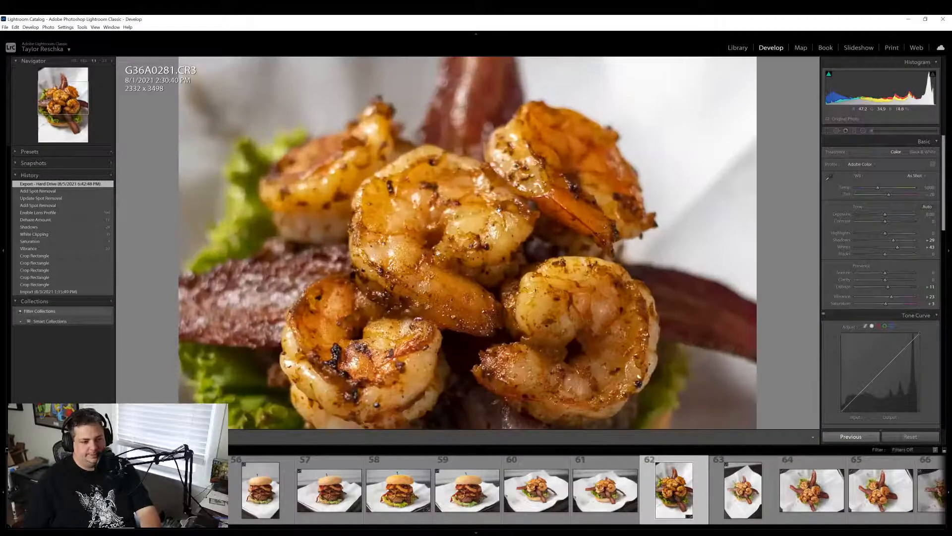
{"action": "left_click", "coordinate": [499, 209]}
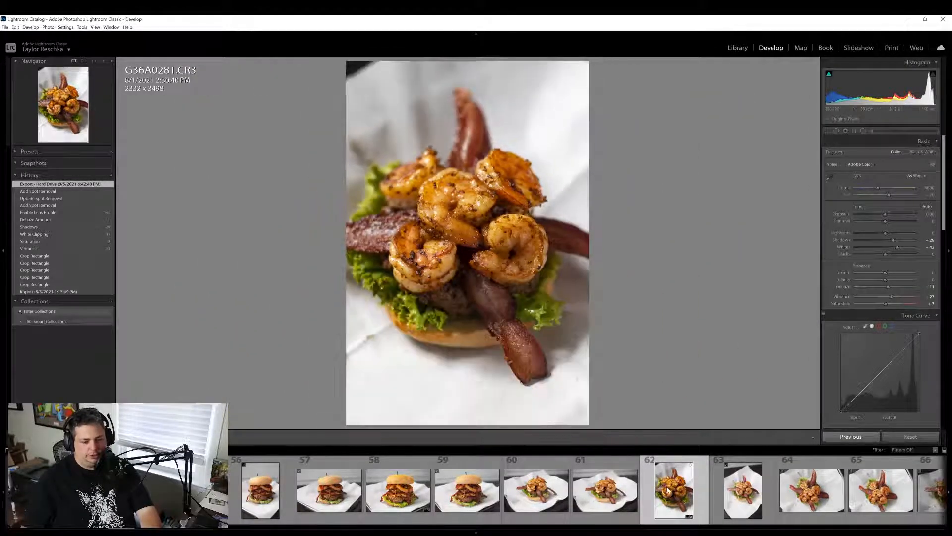
Open G36A0282.CR3 and check the shrimp close up for focus
{"action": "left_click", "coordinate": [738, 496]}
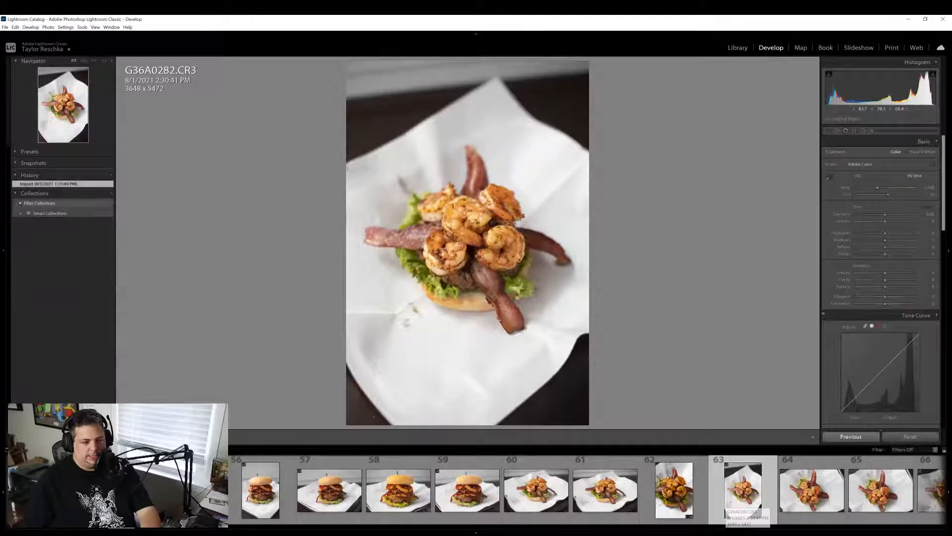
{"action": "left_click", "coordinate": [473, 206]}
{"action": "left_click", "coordinate": [474, 207]}
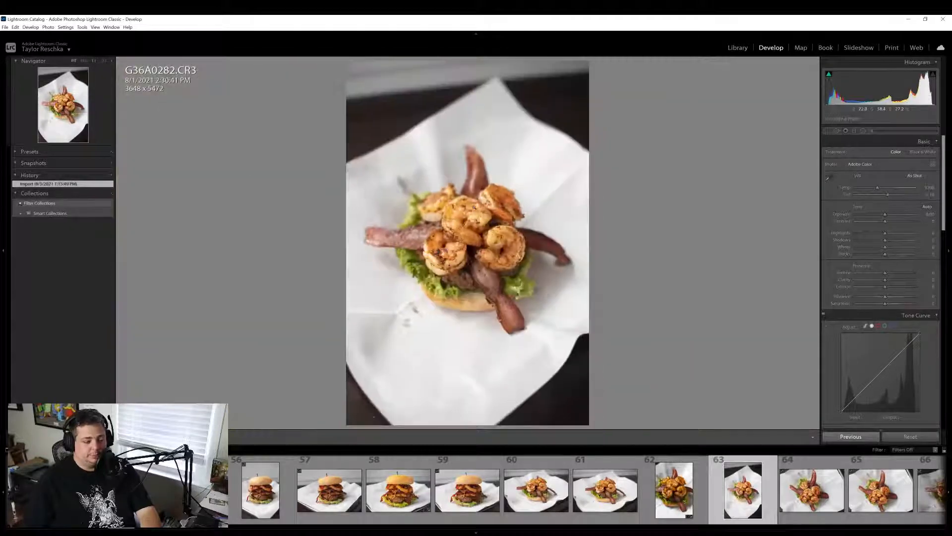
Try the previous photo's settings on G36A0282.CR3 and reset the photo
{"action": "left_click", "coordinate": [851, 437]}
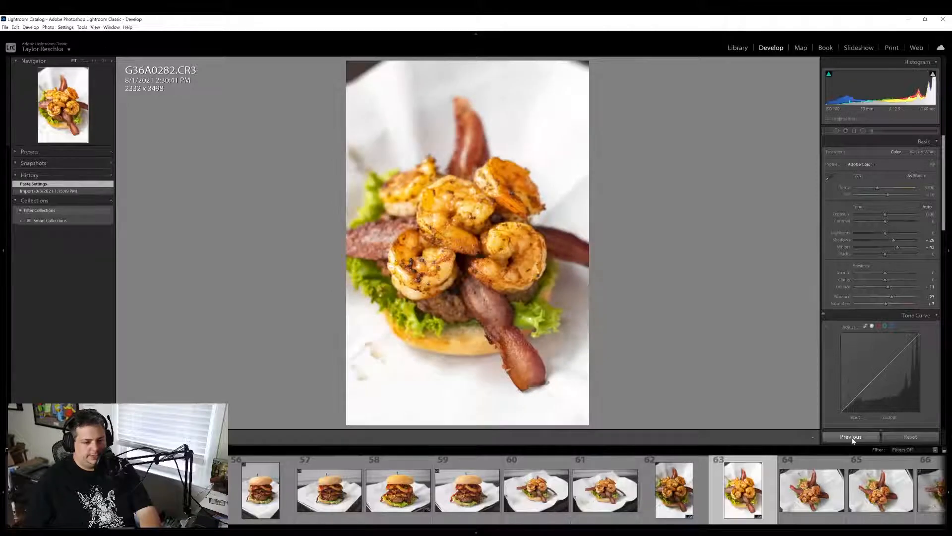
{"action": "left_click", "coordinate": [910, 437]}
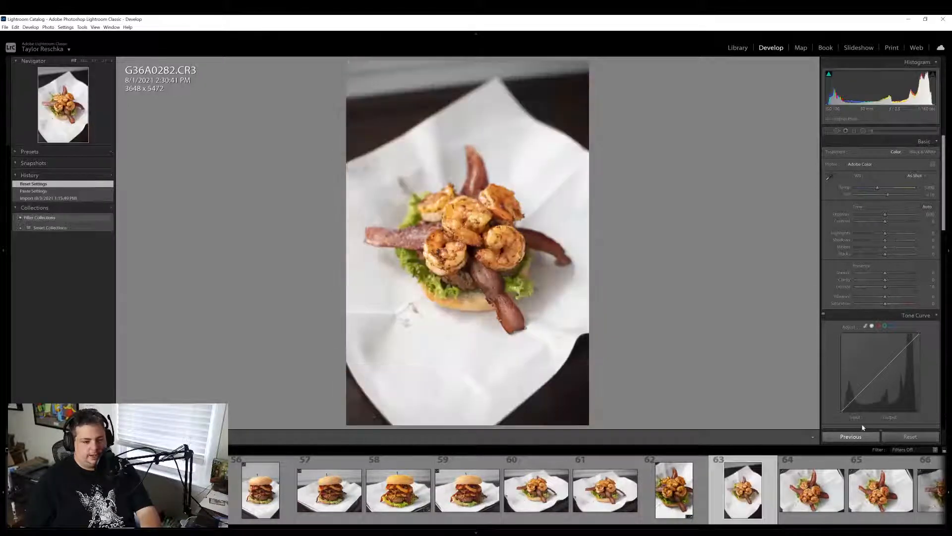
Crop G36A0282.CR3 more tightly around the shrimp burger, to about 2576 x 3864 pixels, keeping the original aspect ratio
{"action": "left_click", "coordinate": [827, 131]}
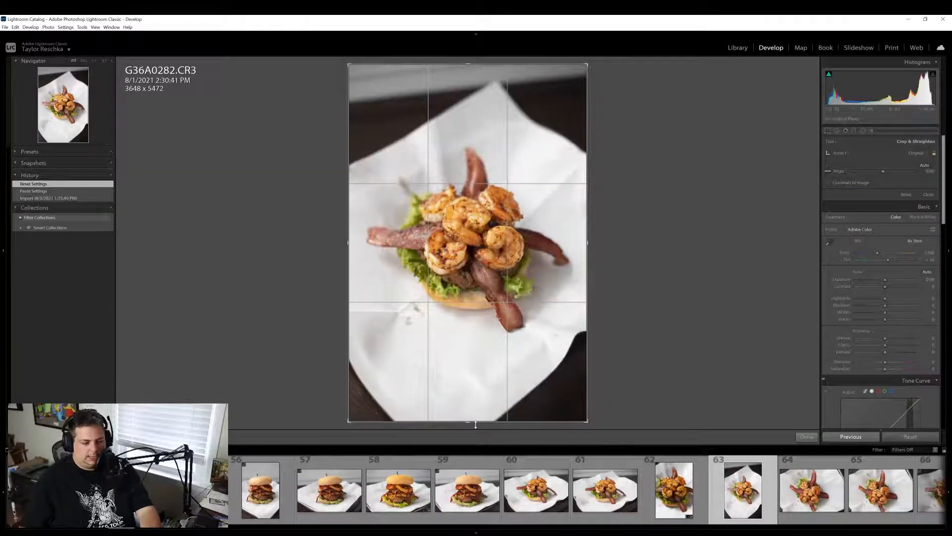
{"action": "left_click_drag", "start_coordinate": [477, 411], "coordinate": [494, 274]}
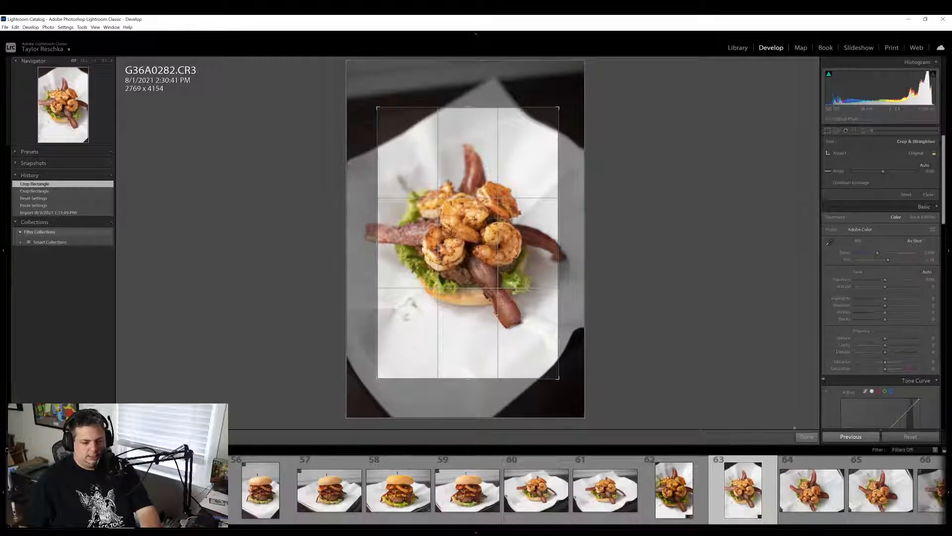
{"action": "left_click", "coordinate": [806, 436]}
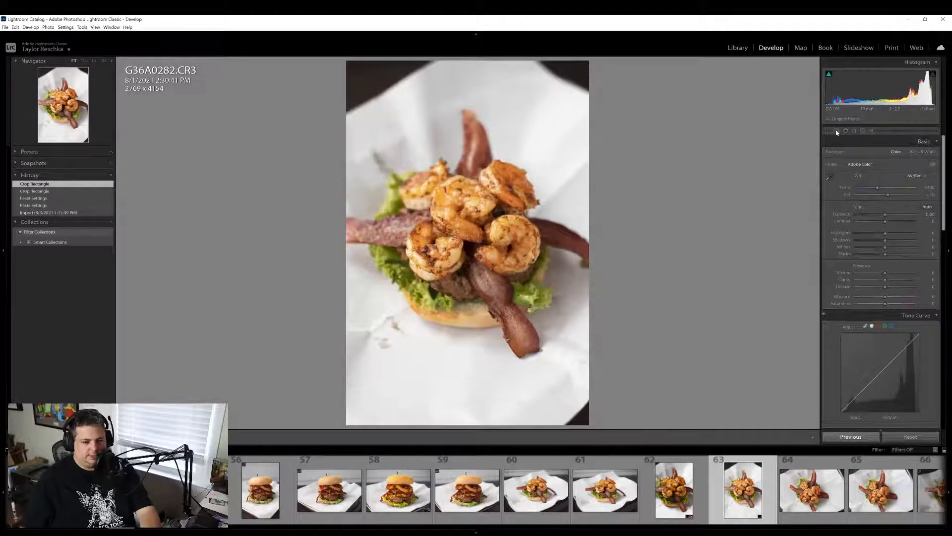
{"action": "left_click", "coordinate": [837, 131]}
{"action": "left_click_drag", "start_coordinate": [502, 229], "coordinate": [497, 227]}
{"action": "left_click_drag", "start_coordinate": [468, 378], "coordinate": [480, 332]}
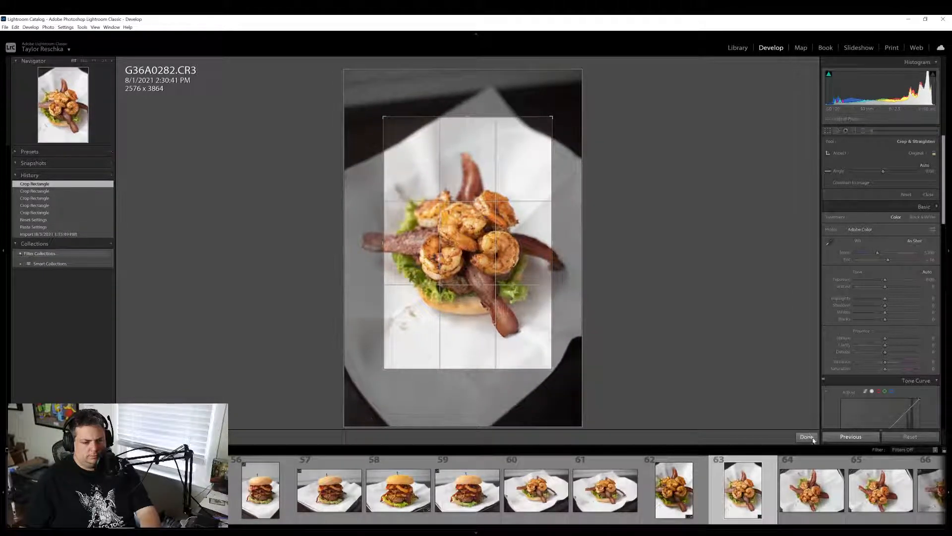
{"action": "left_click", "coordinate": [807, 437]}
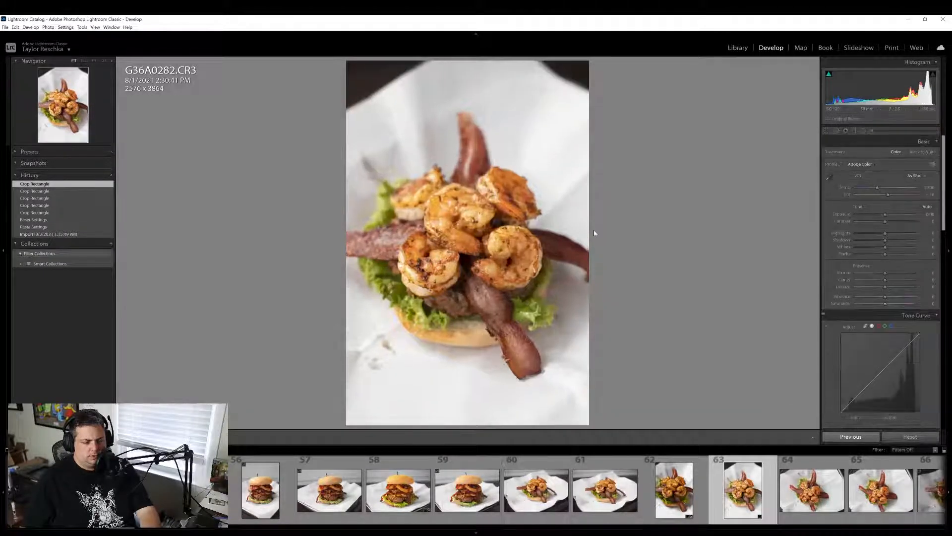
{"action": "left_click", "coordinate": [828, 131]}
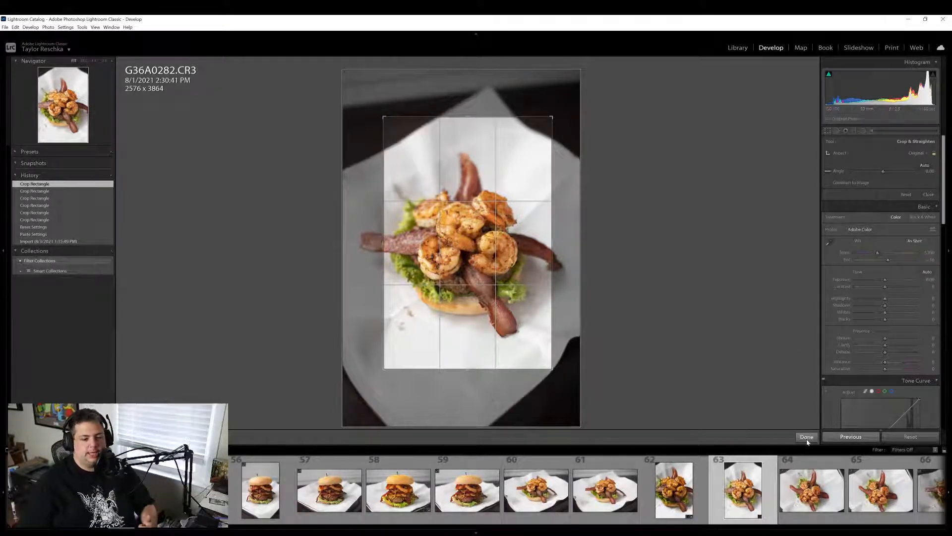
{"action": "left_click", "coordinate": [807, 437]}
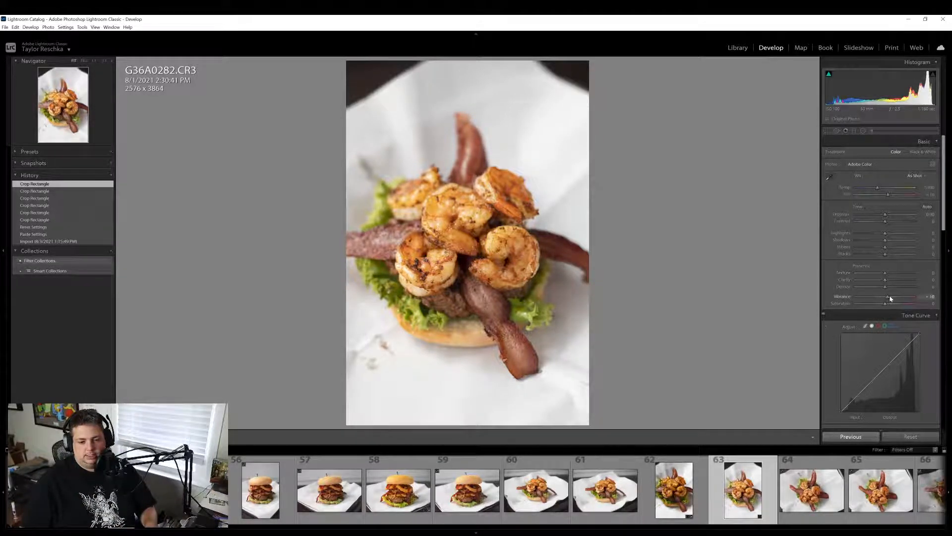
Set Vibrance to +12, Saturation to +2 and Clarity to +15 on G36A0282.CR3, checking the shrimp close up
{"action": "left_click_drag", "start_coordinate": [890, 298], "coordinate": [883, 305]}
{"action": "left_click", "coordinate": [441, 238]}
{"action": "left_click", "coordinate": [441, 238]}
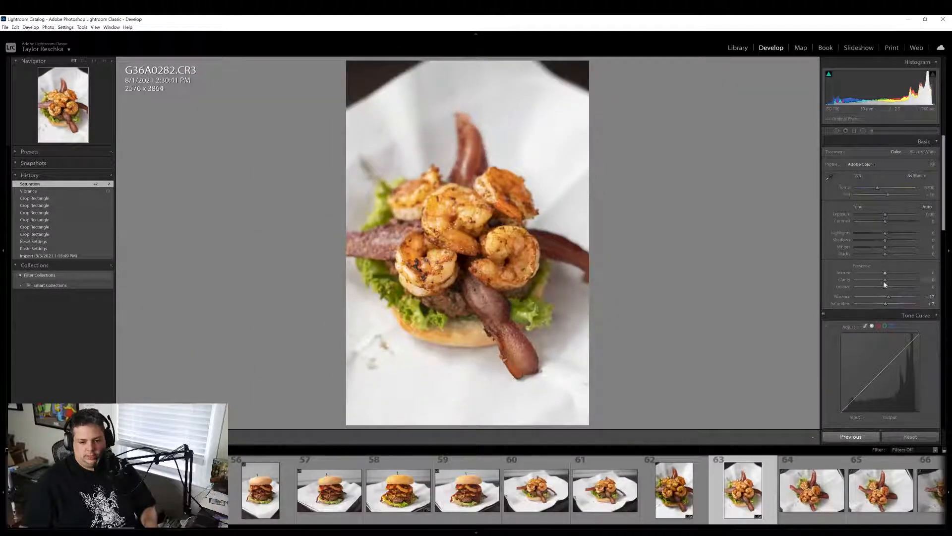
{"action": "left_click_drag", "start_coordinate": [885, 281], "coordinate": [883, 280]}
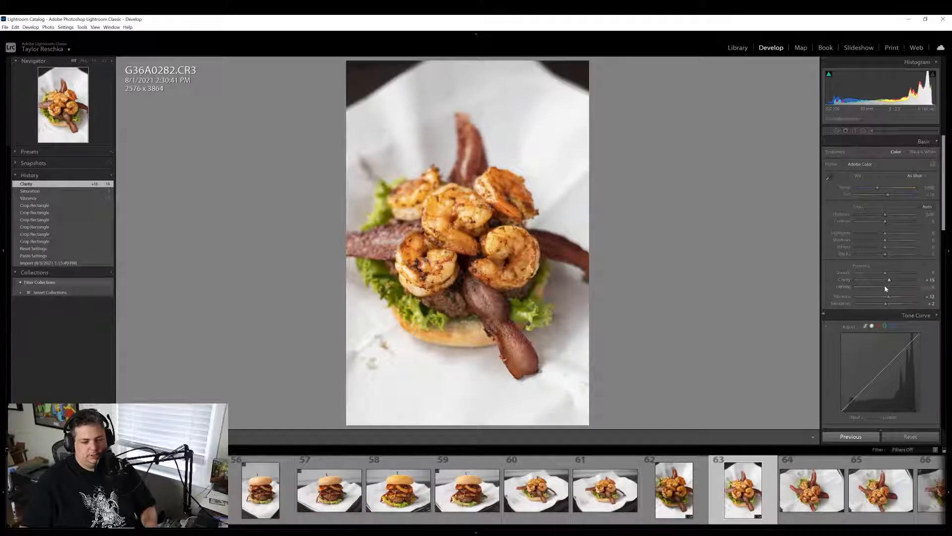
{"action": "left_click", "coordinate": [459, 230]}
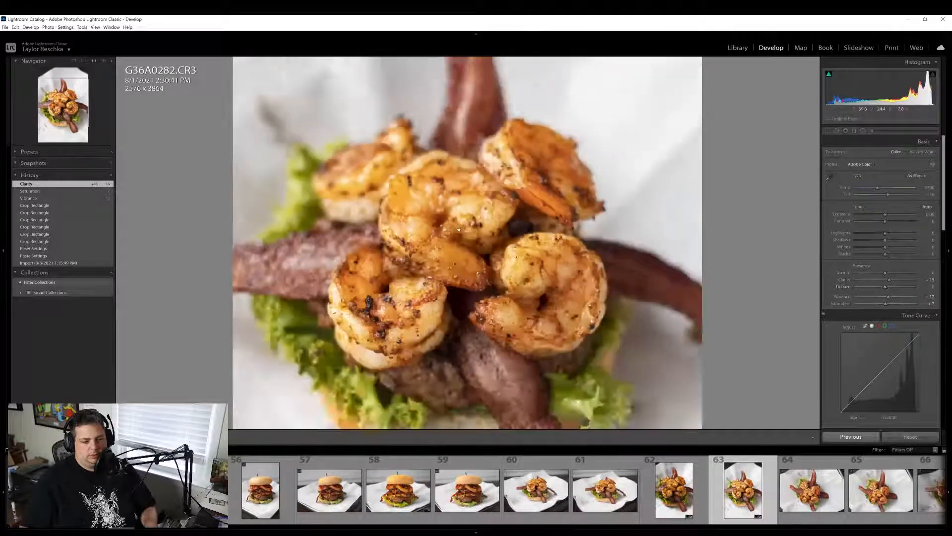
{"action": "left_click", "coordinate": [479, 239]}
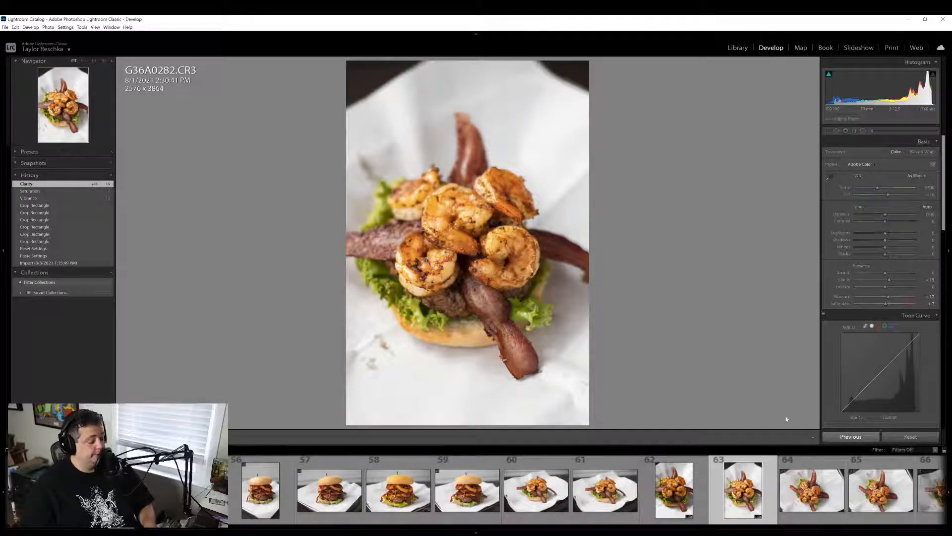
Compare the closed-bun shrimp burger shots further along the series and open G36A0289.CR3 for editing
{"action": "scroll", "coordinate": [735, 500], "scroll_direction": "down", "scroll_amount": 4}
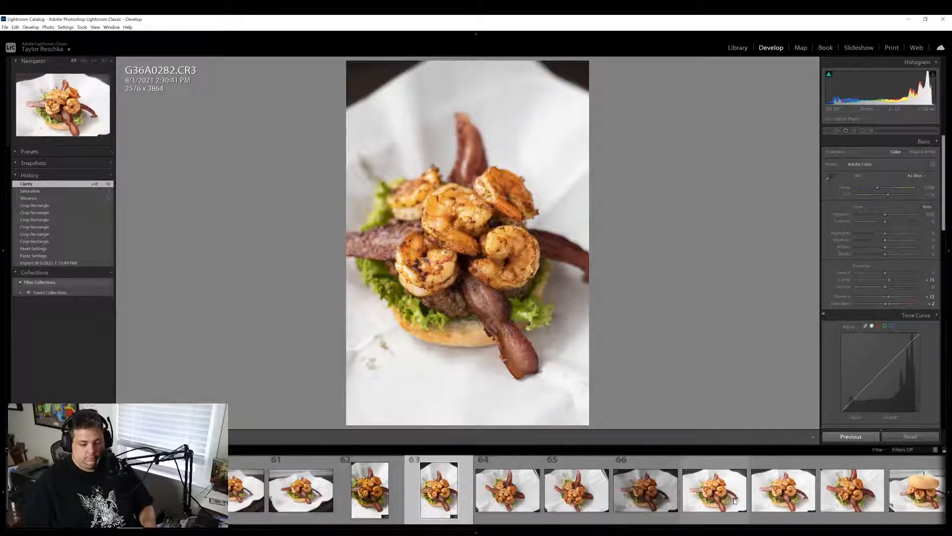
{"action": "scroll", "coordinate": [733, 498], "scroll_direction": "down", "scroll_amount": 4}
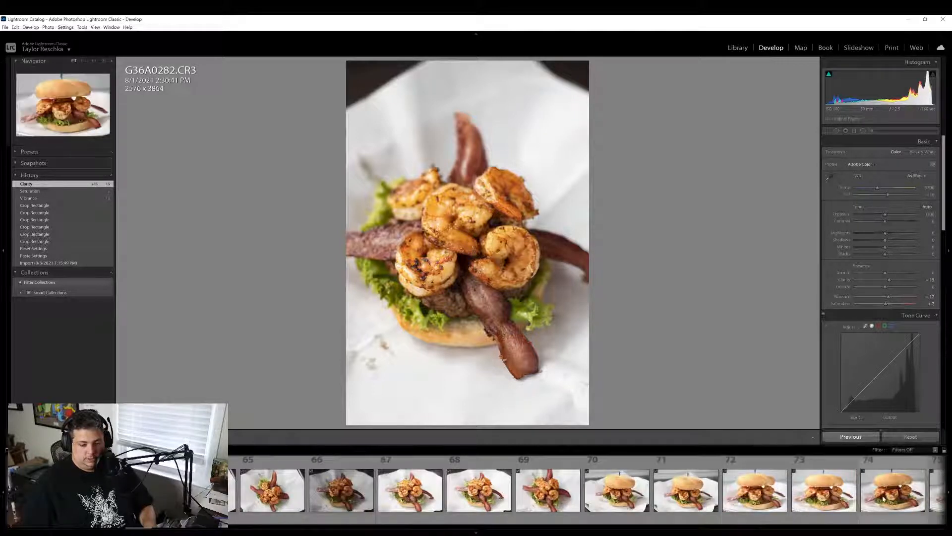
{"action": "left_click", "coordinate": [861, 513]}
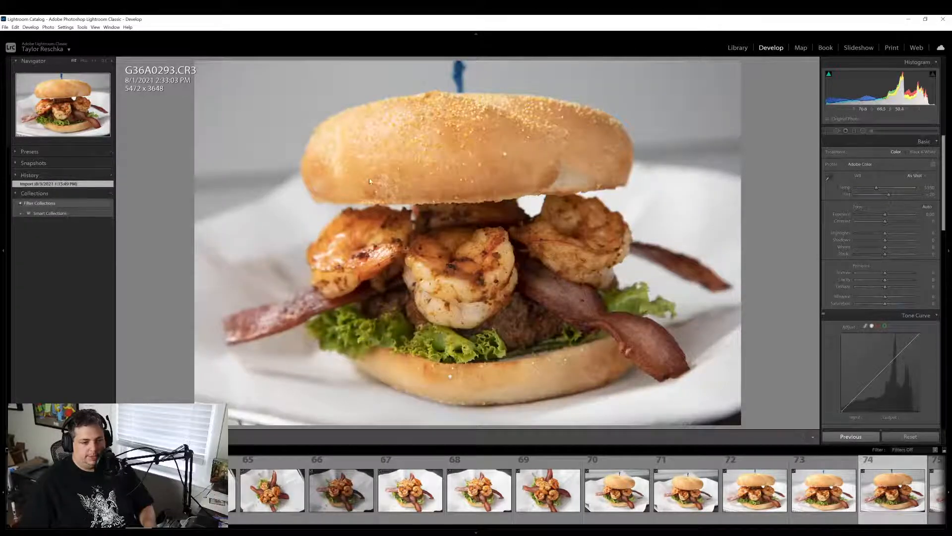
{"action": "scroll", "coordinate": [779, 511], "scroll_direction": "down", "scroll_amount": 4}
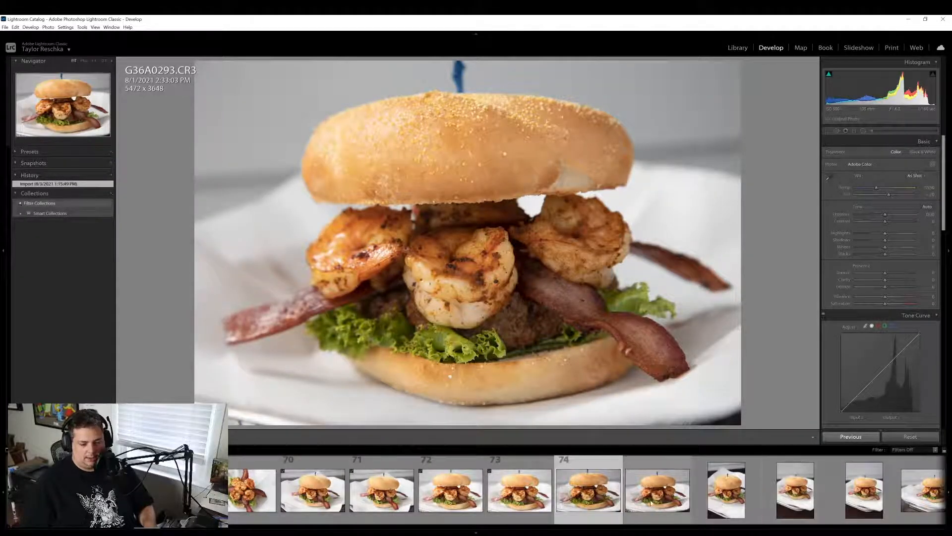
{"action": "left_click", "coordinate": [381, 490]}
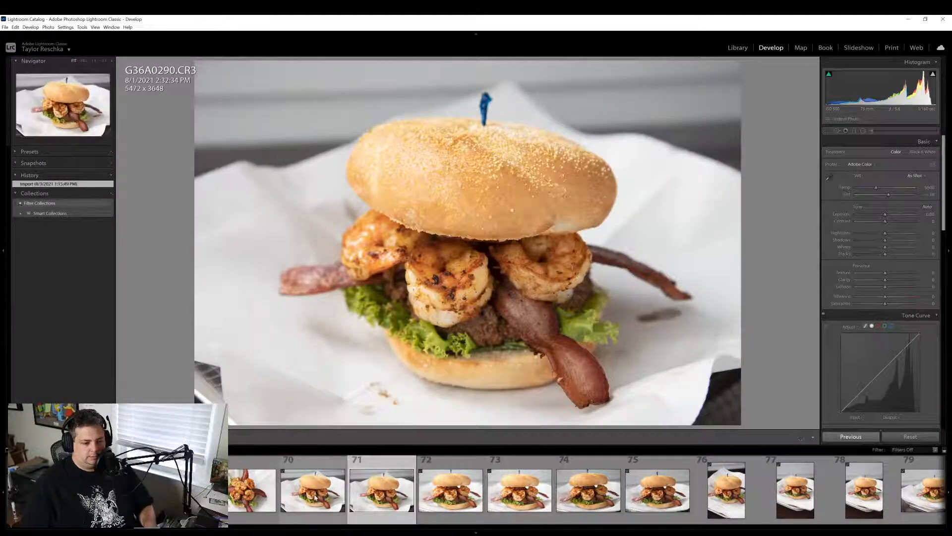
{"action": "left_click", "coordinate": [315, 496]}
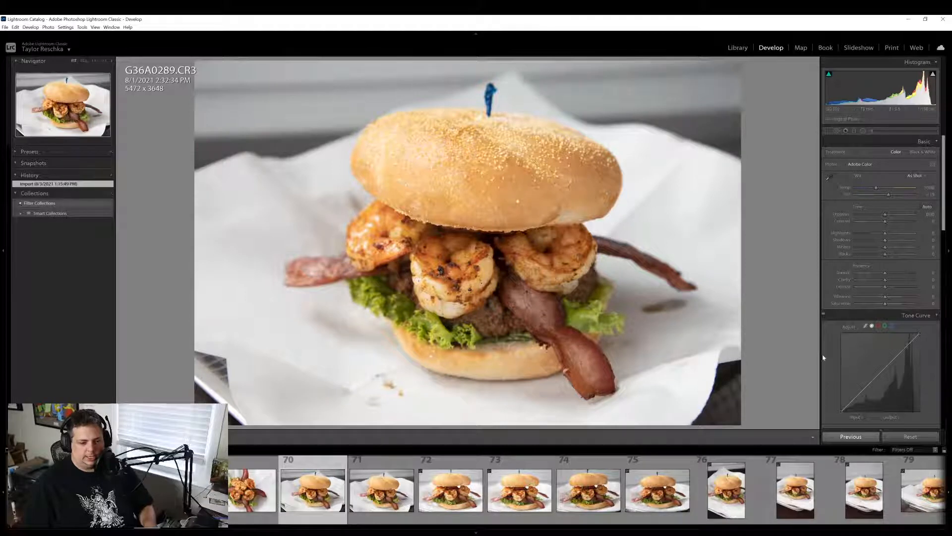
Set Vibrance to +16, Saturation to +1 and Highlights to -13, leave Shadows at default, and brush a local adjustment onto the burger
{"action": "left_click_drag", "start_coordinate": [885, 297], "coordinate": [885, 303]}
{"action": "left_click", "coordinate": [428, 252]}
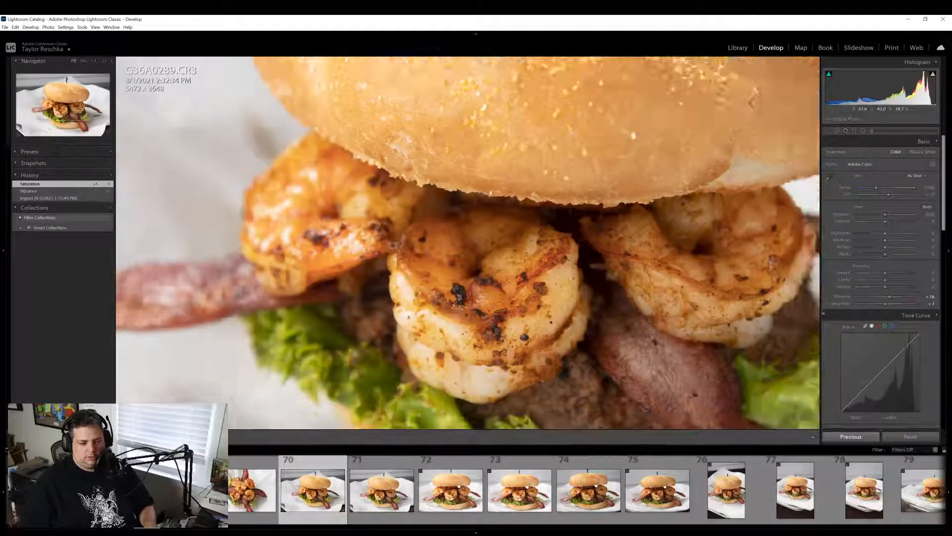
{"action": "key", "text": "z"}
{"action": "left_click_drag", "start_coordinate": [885, 233], "coordinate": [886, 243]}
{"action": "double_click", "coordinate": [842, 240]}
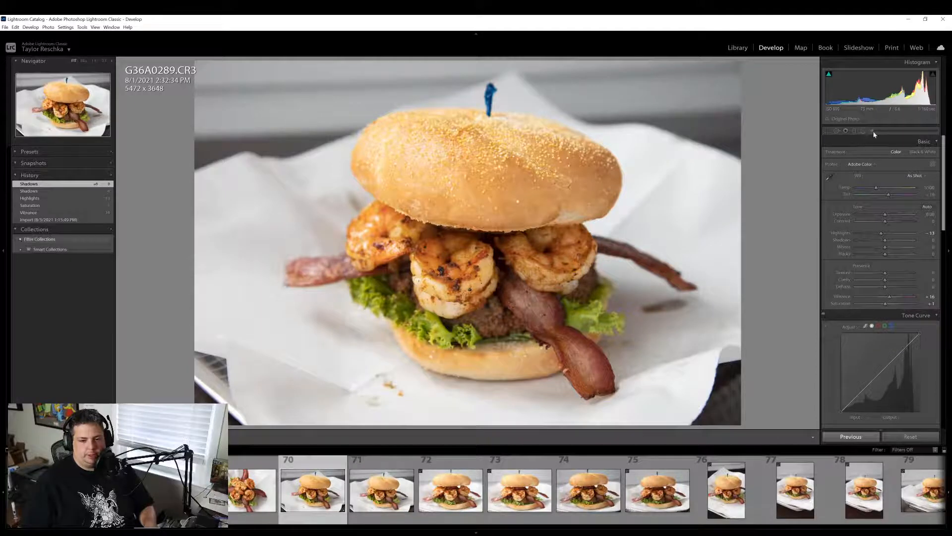
{"action": "left_click", "coordinate": [873, 132]}
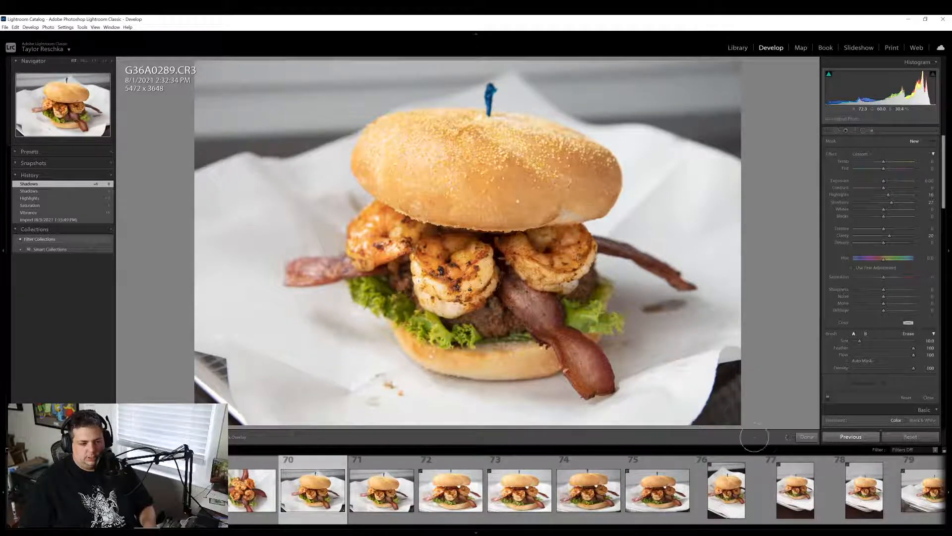
{"action": "left_click", "coordinate": [807, 436]}
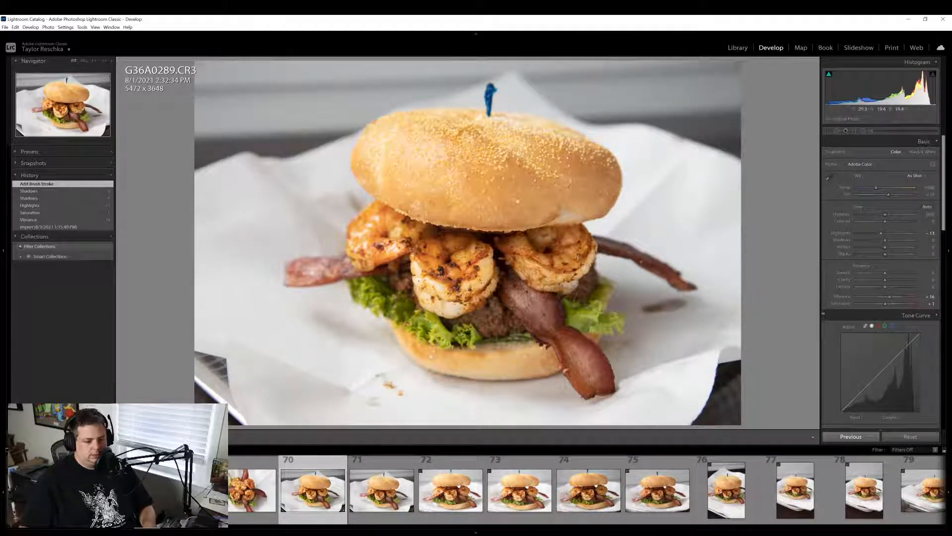
Heal the crumbs and marks on the white paper in front of the bottom bun
{"action": "key", "text": "q"}
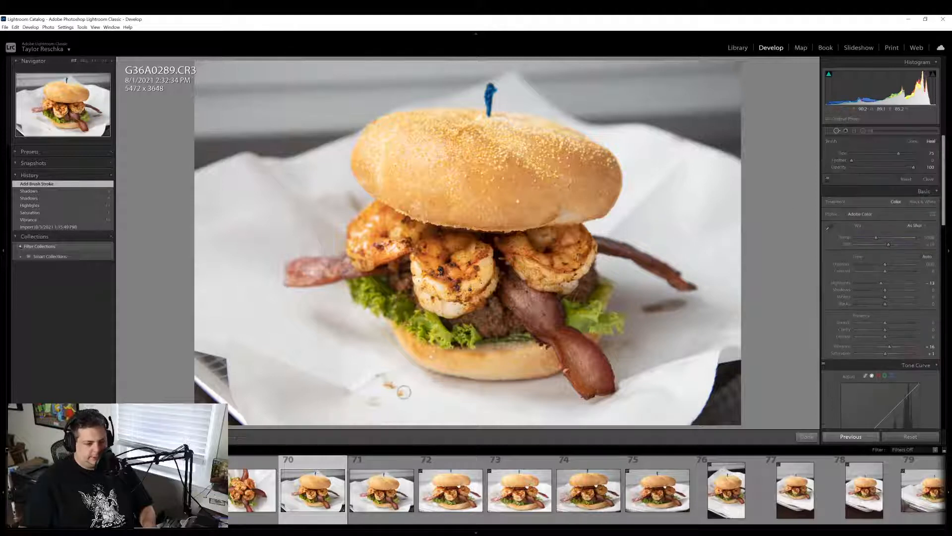
{"action": "left_click", "coordinate": [401, 392]}
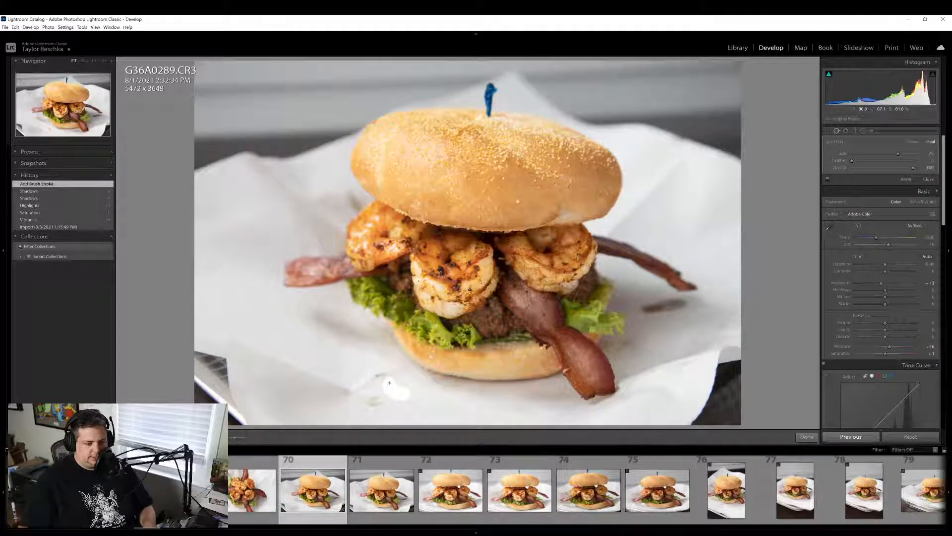
{"action": "left_click", "coordinate": [372, 404]}
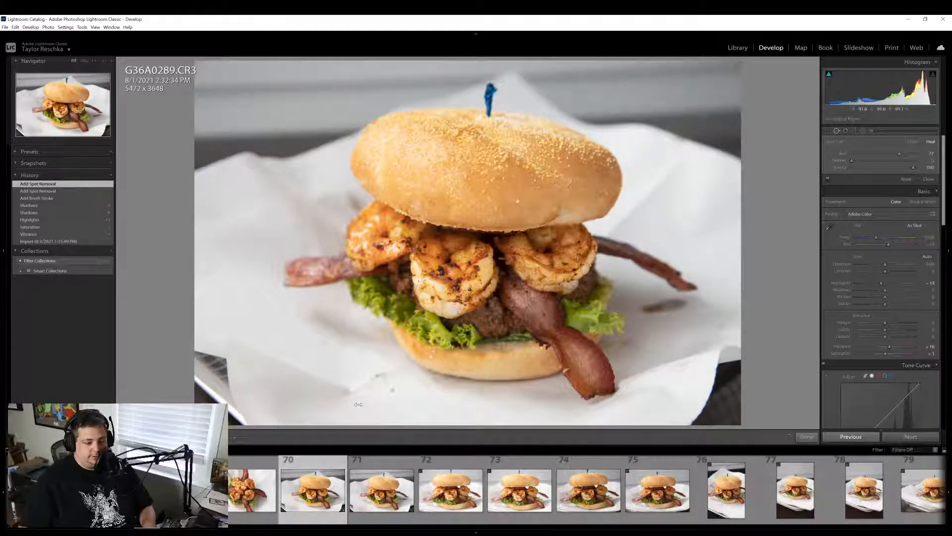
{"action": "left_click", "coordinate": [359, 405]}
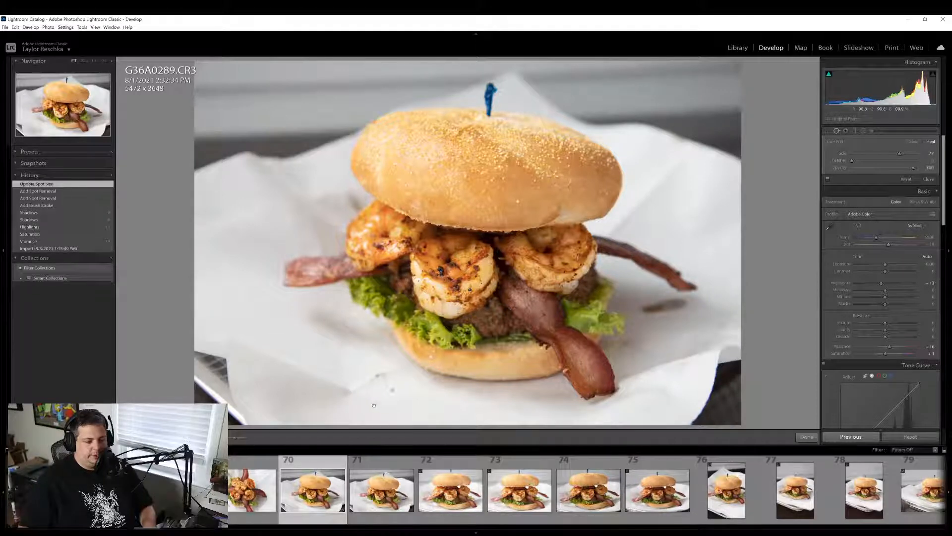
{"action": "left_click", "coordinate": [807, 437]}
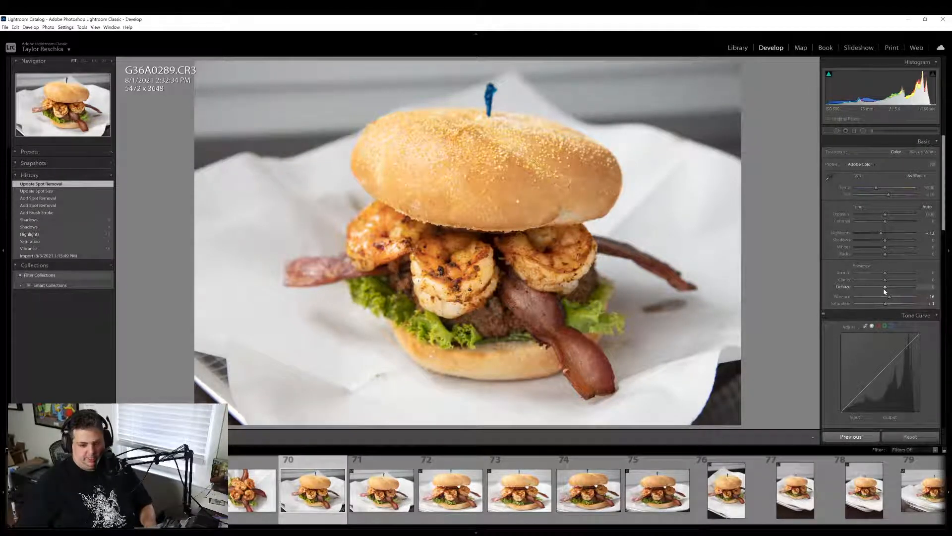
Try out Dehaze and Clarity, reset both, and set Clarity to +7 and Dehaze to +4
{"action": "left_click_drag", "start_coordinate": [885, 287], "coordinate": [887, 281]}
{"action": "double_click", "coordinate": [847, 287]}
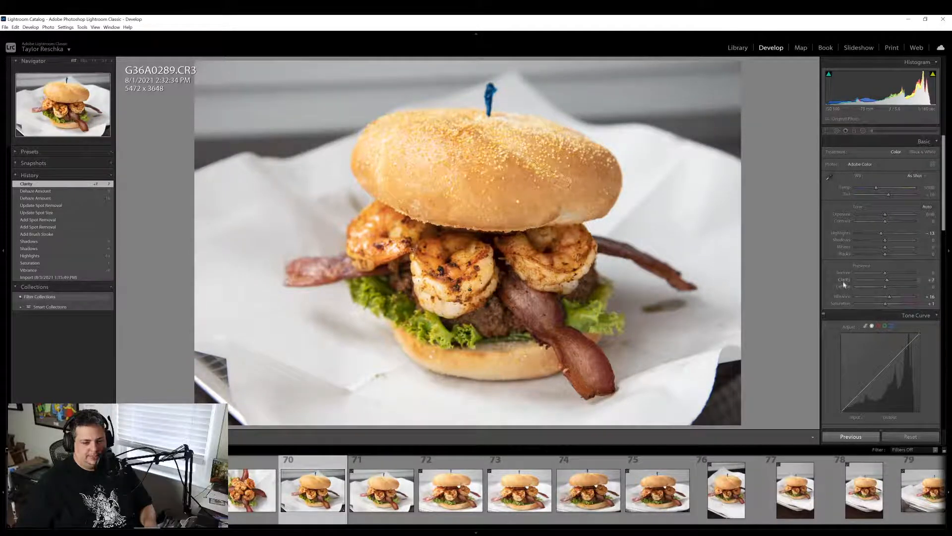
{"action": "double_click", "coordinate": [845, 281]}
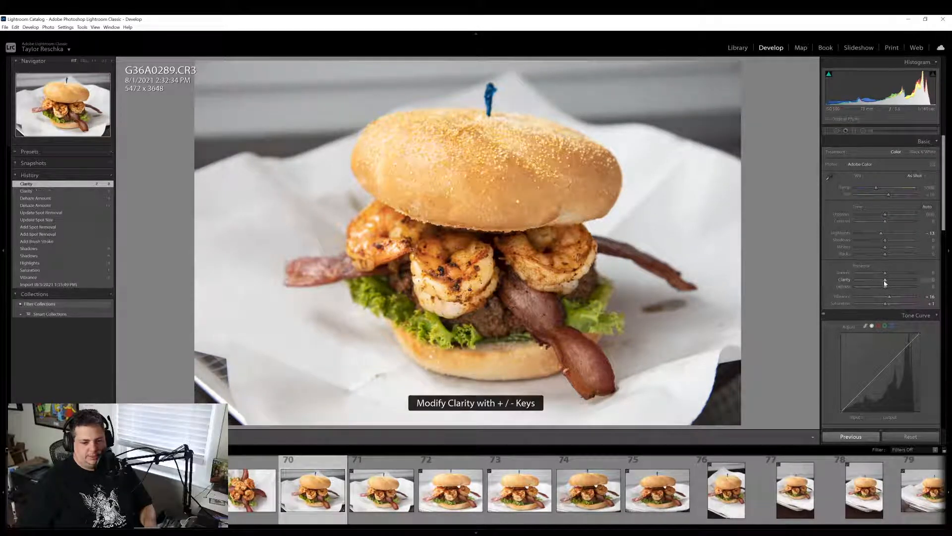
{"action": "left_click_drag", "start_coordinate": [886, 281], "coordinate": [885, 290]}
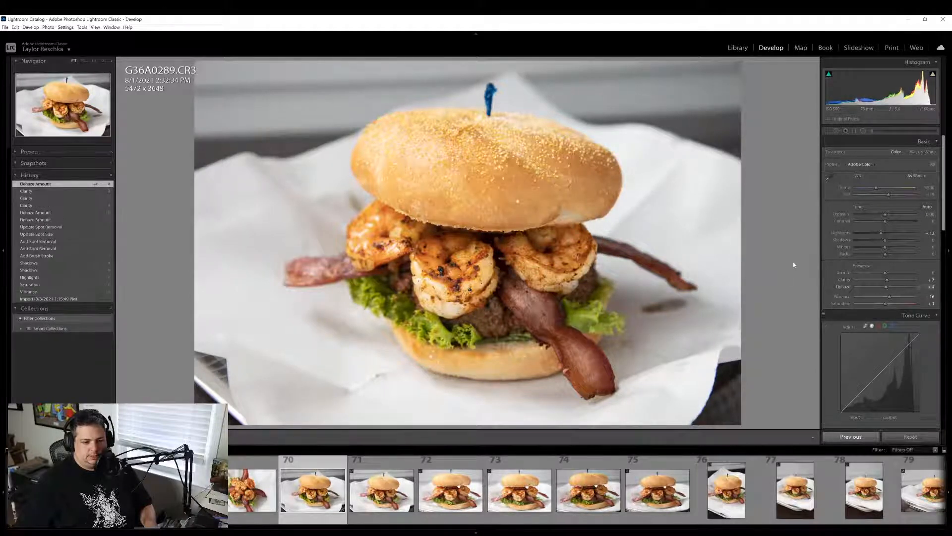
Enable lens profile corrections and add a slight dark post-crop vignette with Highlight Priority
{"action": "scroll", "coordinate": [829, 308], "scroll_direction": "down", "scroll_amount": 3}
{"action": "scroll", "coordinate": [829, 309], "scroll_direction": "down", "scroll_amount": 10}
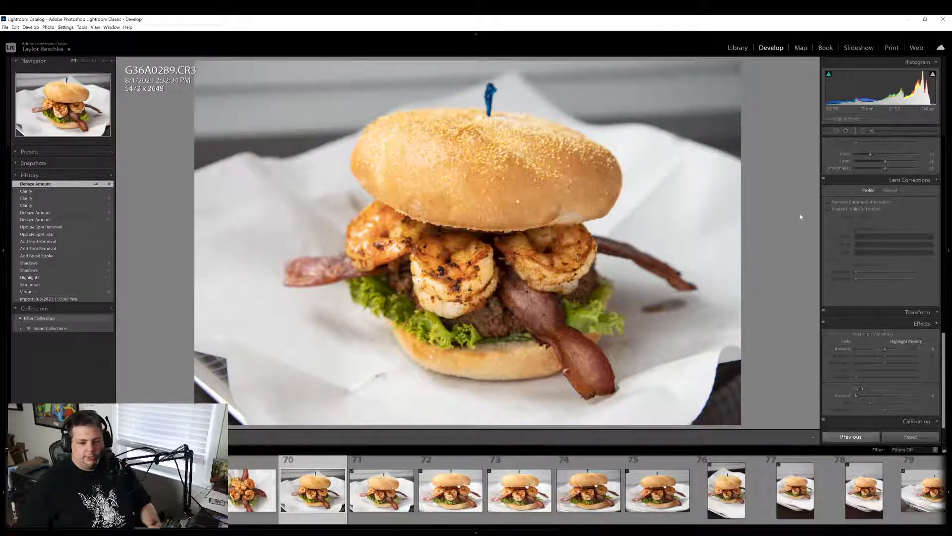
{"action": "left_click", "coordinate": [829, 208]}
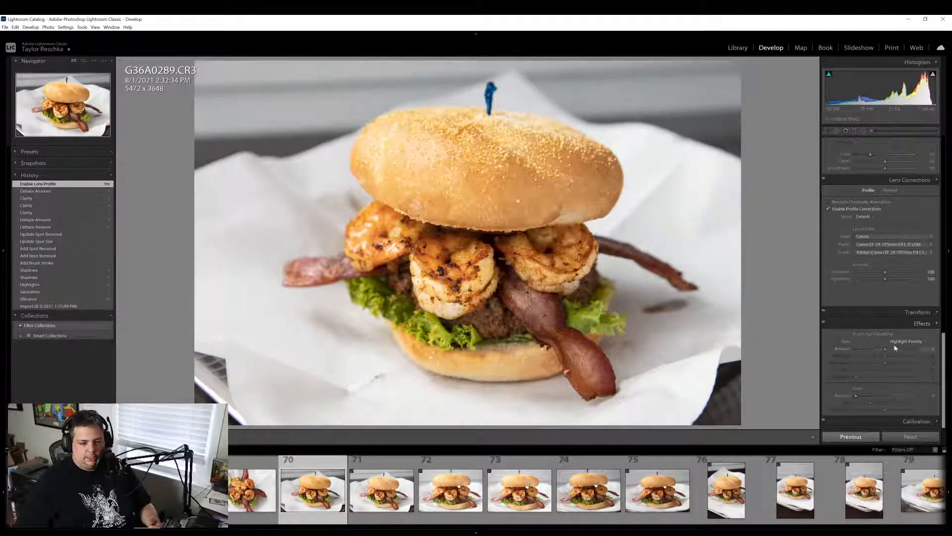
{"action": "left_click_drag", "start_coordinate": [887, 351], "coordinate": [885, 350]}
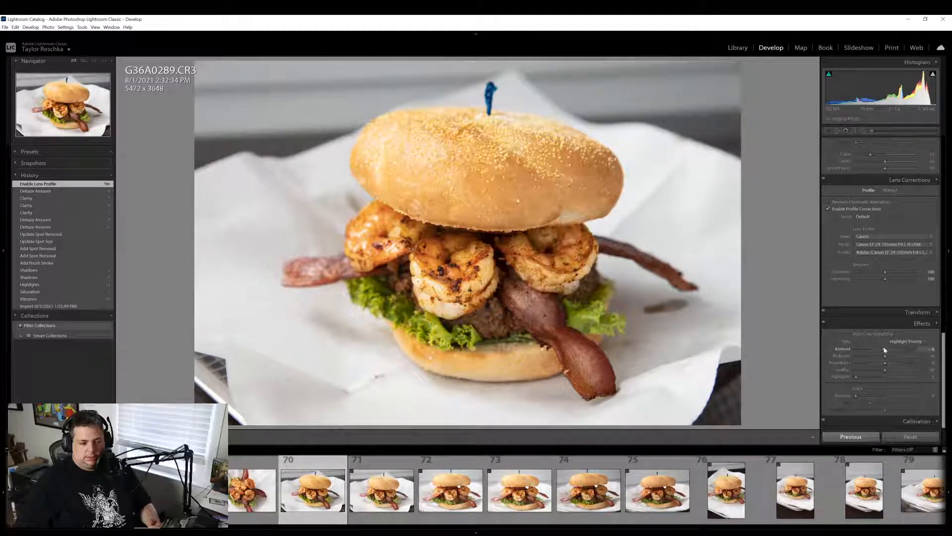
Crop G36A0289.CR3 slightly, to about 5360 x 3573 pixels, keeping the original aspect ratio
{"action": "left_click", "coordinate": [828, 130]}
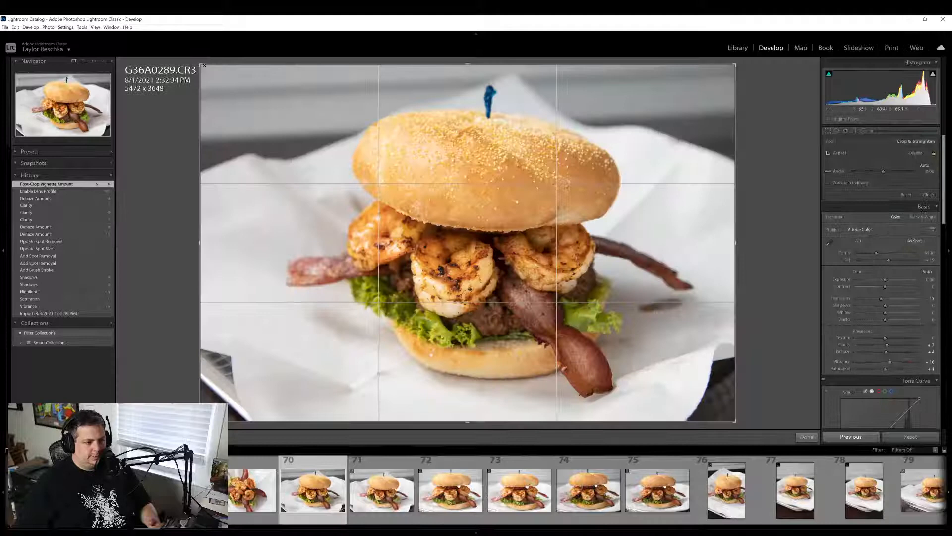
{"action": "left_click_drag", "start_coordinate": [204, 64], "coordinate": [211, 65]}
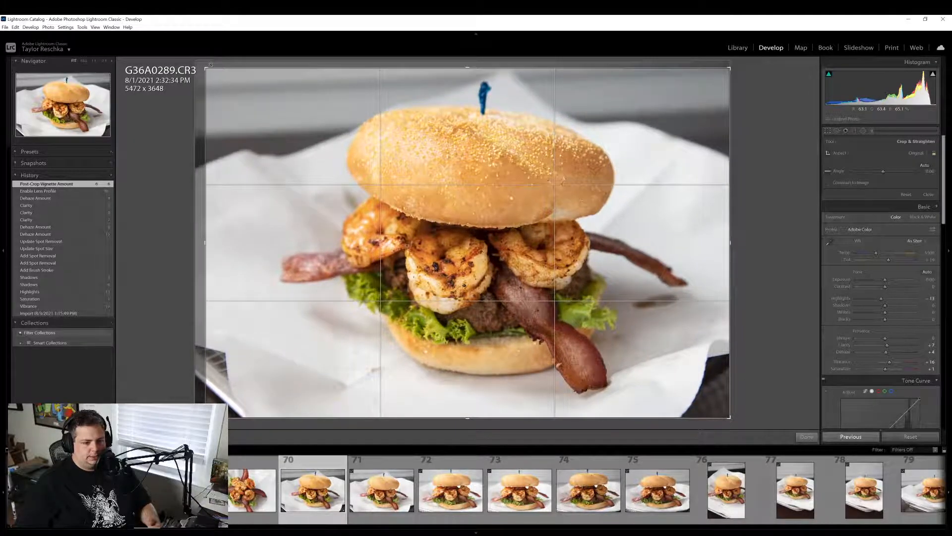
{"action": "left_click", "coordinate": [807, 436]}
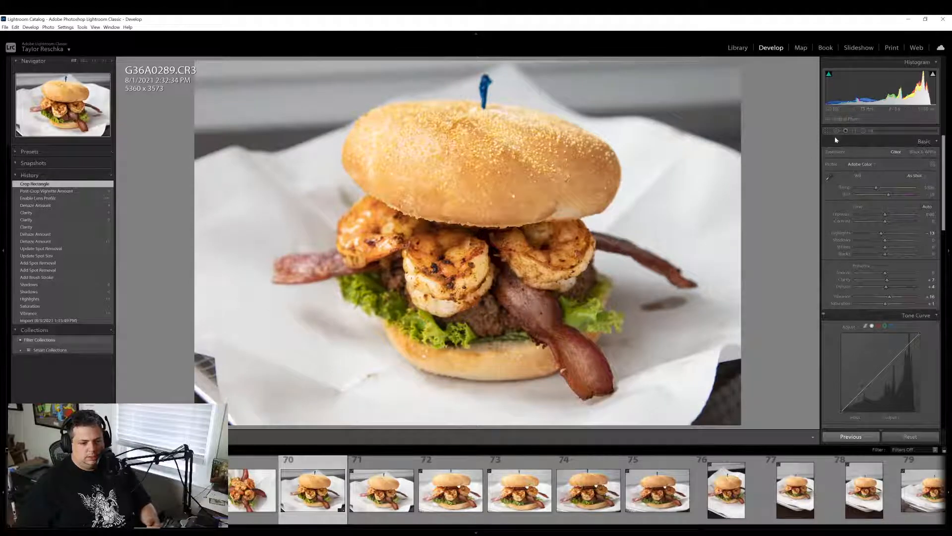
Tighten the crop of G36A0289.CR3 to about 5292 x 3528 pixels and set Highlights to -20 and Shadows to +17
{"action": "key", "text": "r"}
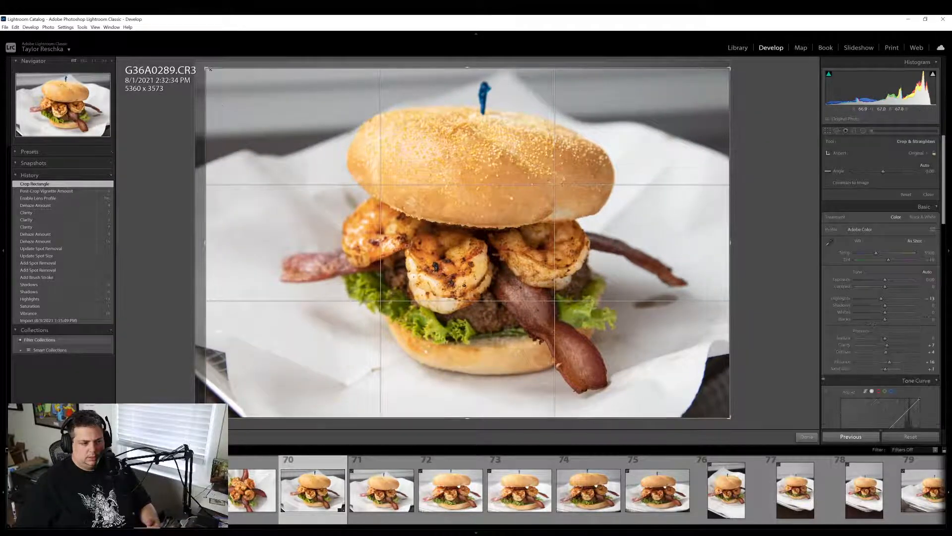
{"action": "left_click_drag", "start_coordinate": [208, 71], "coordinate": [212, 75]}
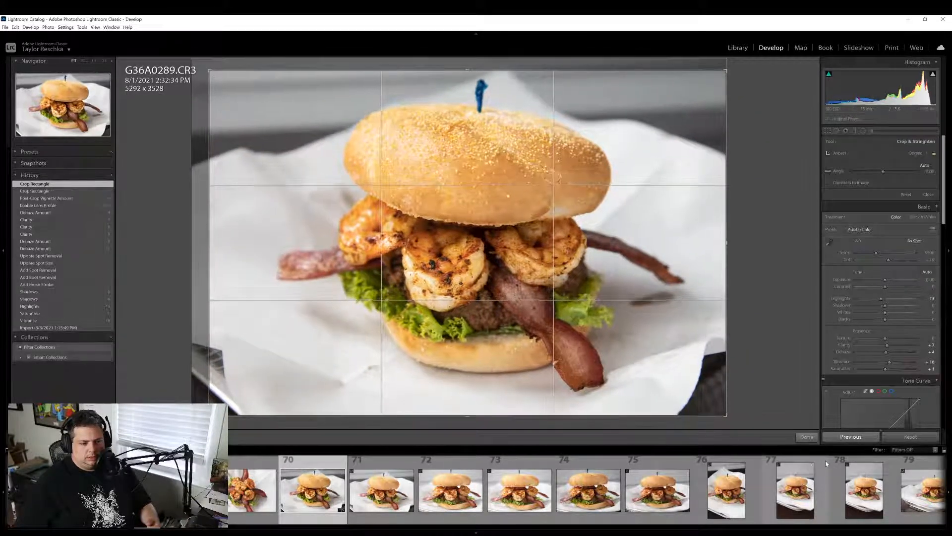
{"action": "left_click", "coordinate": [796, 436]}
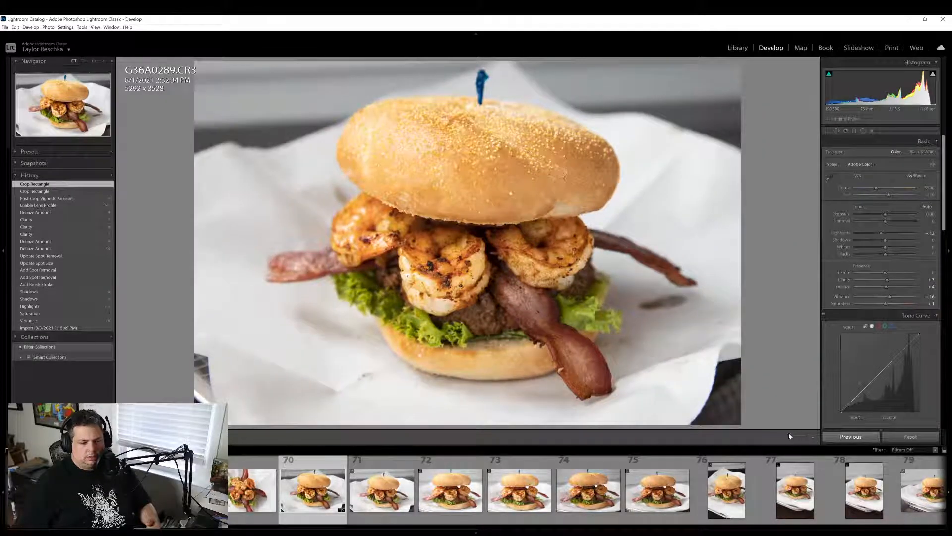
{"action": "left_click_drag", "start_coordinate": [885, 240], "coordinate": [878, 236]}
Export the finished photo G36A0289.CR3 to the hard drive
{"action": "right_click", "coordinate": [291, 506]}
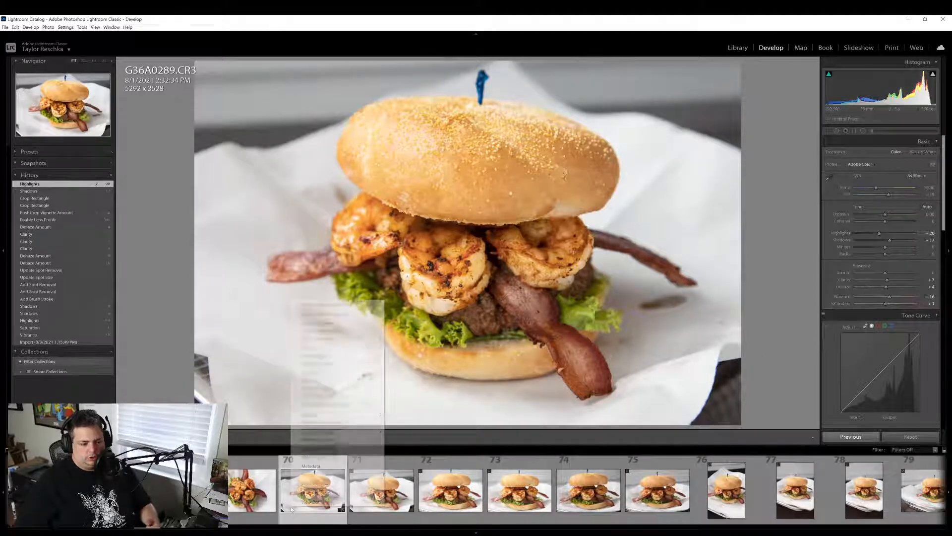
{"action": "mouse_move", "coordinate": [317, 473]}
{"action": "left_click", "coordinate": [415, 481]}
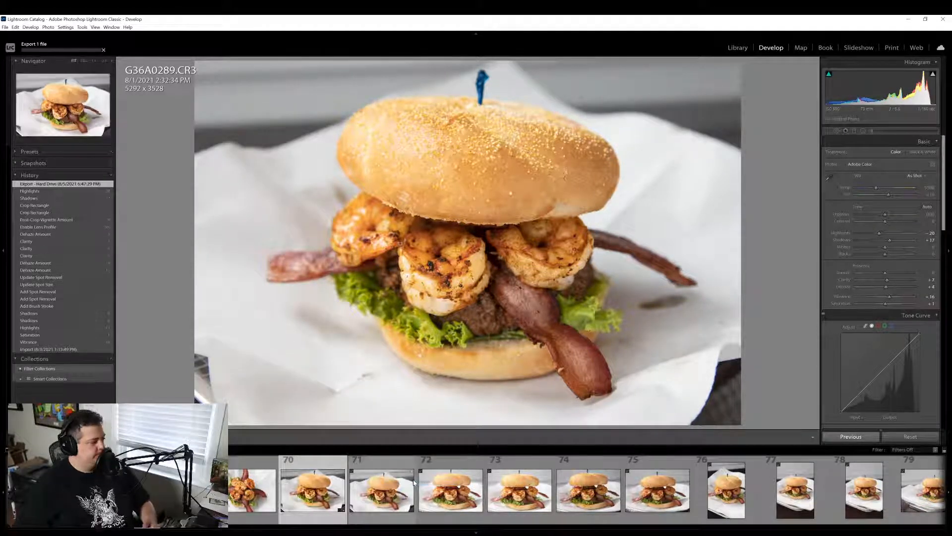
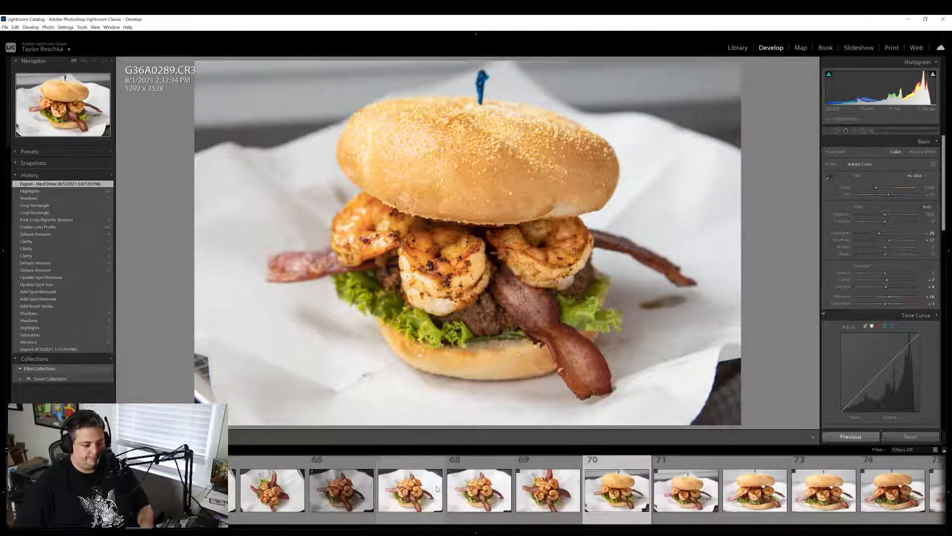
Apply the develop settings of G36A0289.CR3 to the vertical burger shot G36A0295.CR3
{"action": "scroll", "coordinate": [436, 489], "scroll_direction": "down", "scroll_amount": 2}
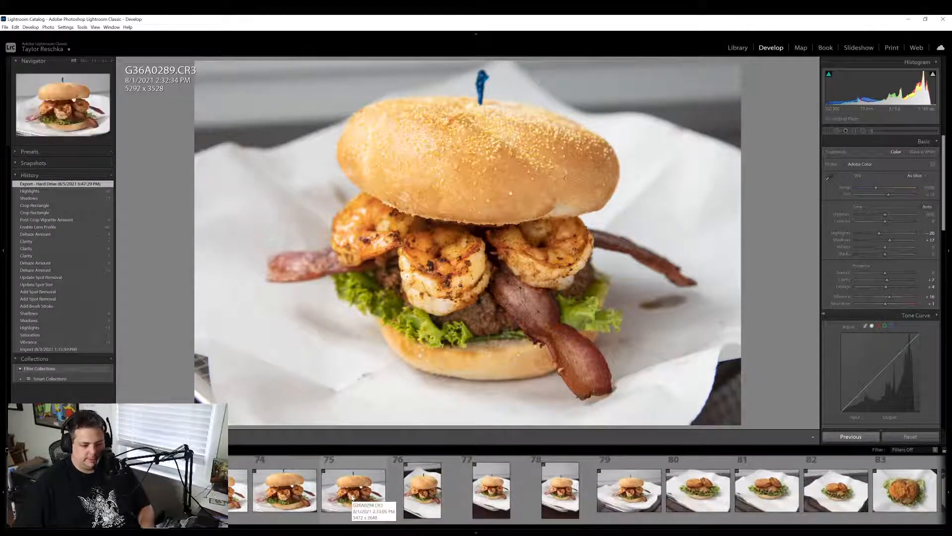
{"action": "left_click", "coordinate": [357, 513]}
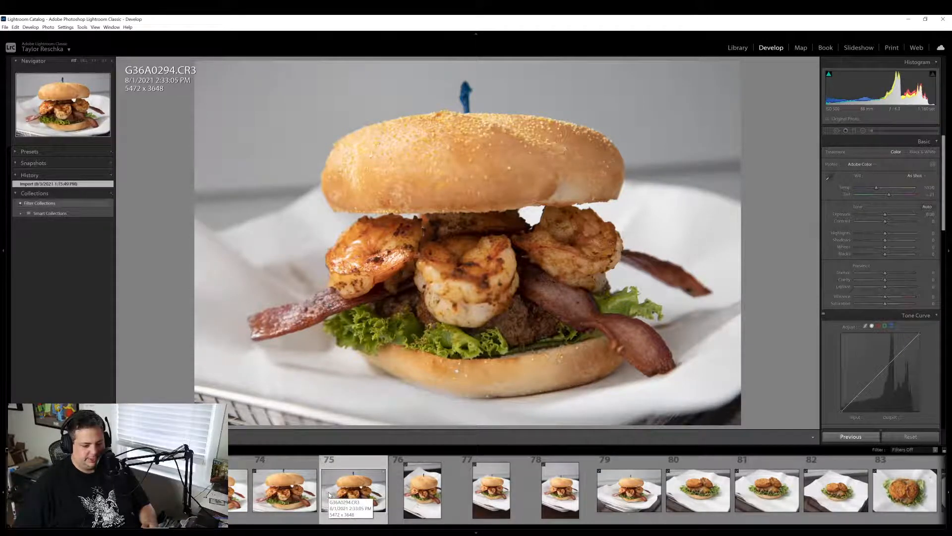
{"action": "left_click", "coordinate": [421, 496]}
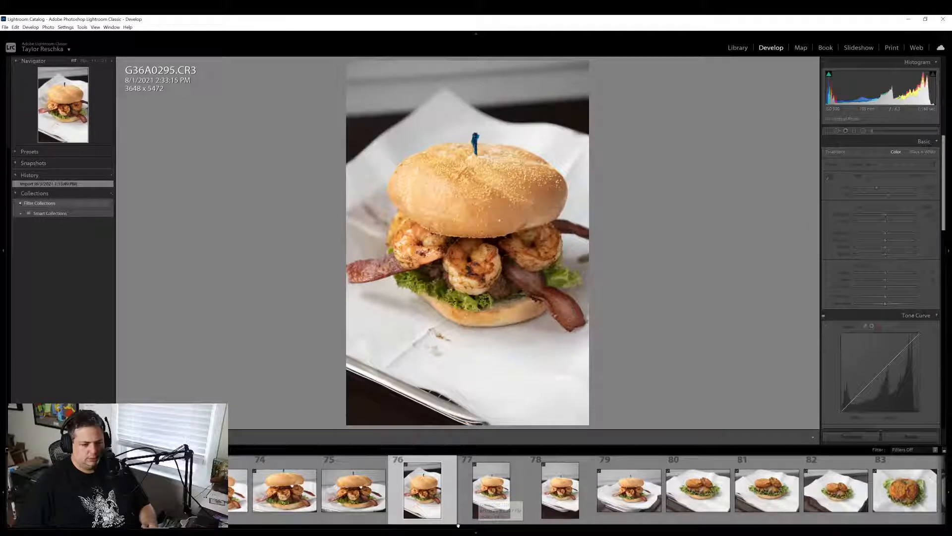
{"action": "scroll", "coordinate": [475, 501], "scroll_direction": "up", "scroll_amount": 5}
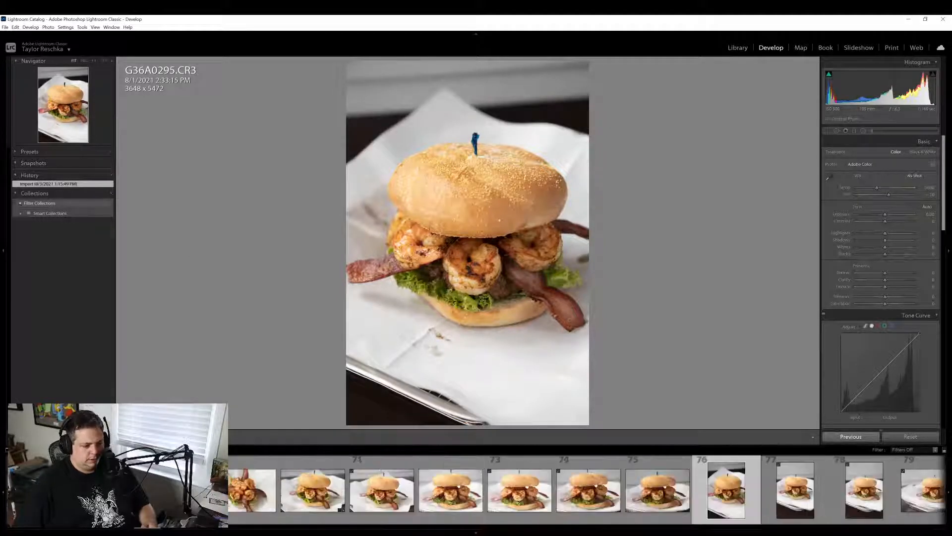
{"action": "left_click", "coordinate": [325, 501]}
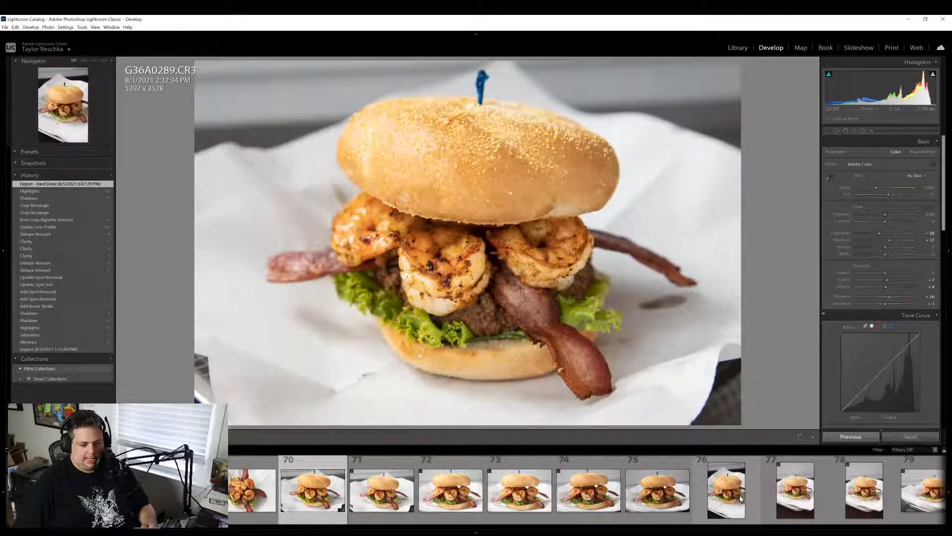
{"action": "left_click", "coordinate": [741, 498]}
{"action": "left_click", "coordinate": [851, 437]}
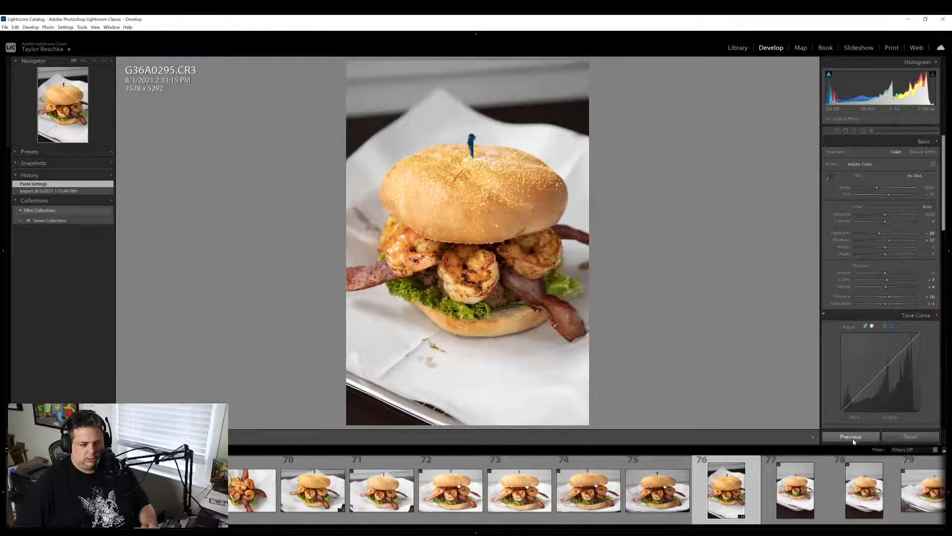
Clear the copied spot removals on G36A0295.CR3 and replace the copied brush adjustment with a newly painted stroke
{"action": "left_click", "coordinate": [836, 131]}
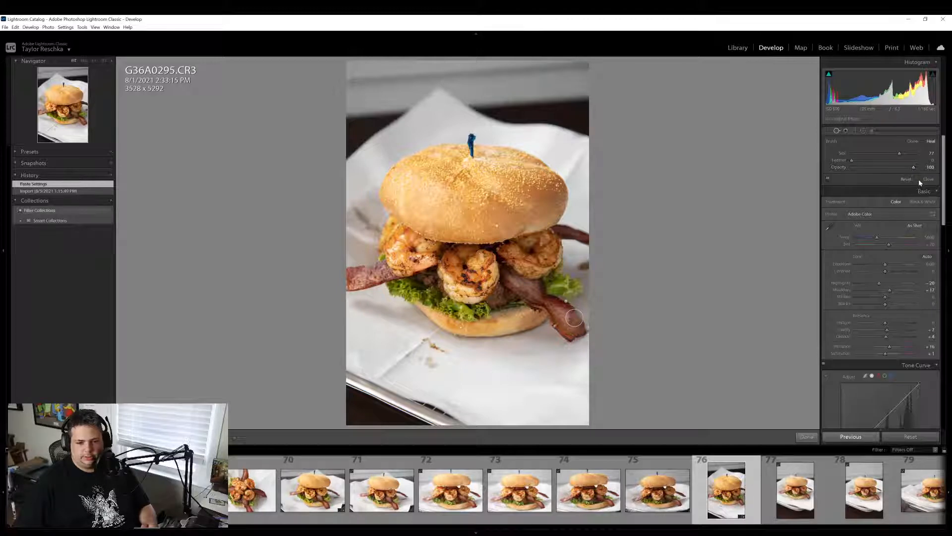
{"action": "left_click", "coordinate": [906, 179]}
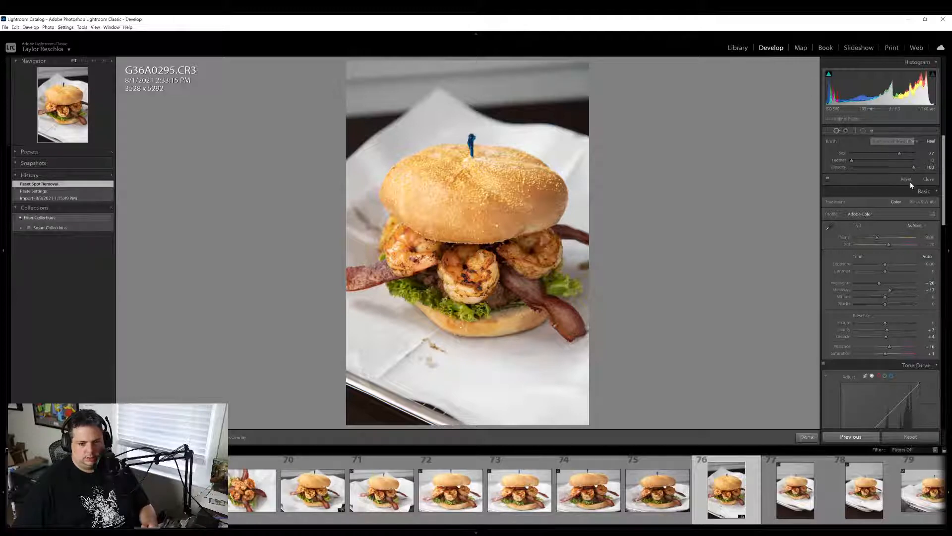
{"action": "key", "text": "k"}
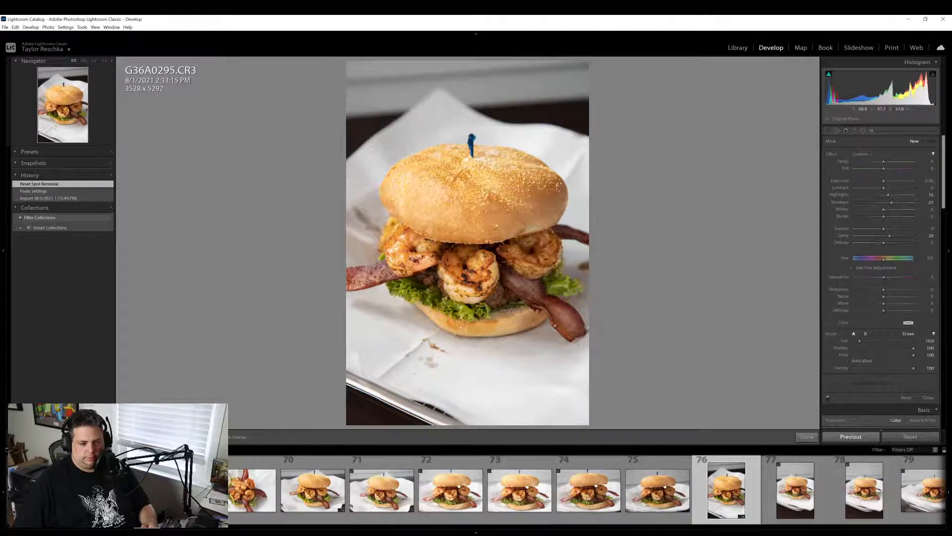
{"action": "left_click_drag", "start_coordinate": [486, 246], "coordinate": [488, 255]}
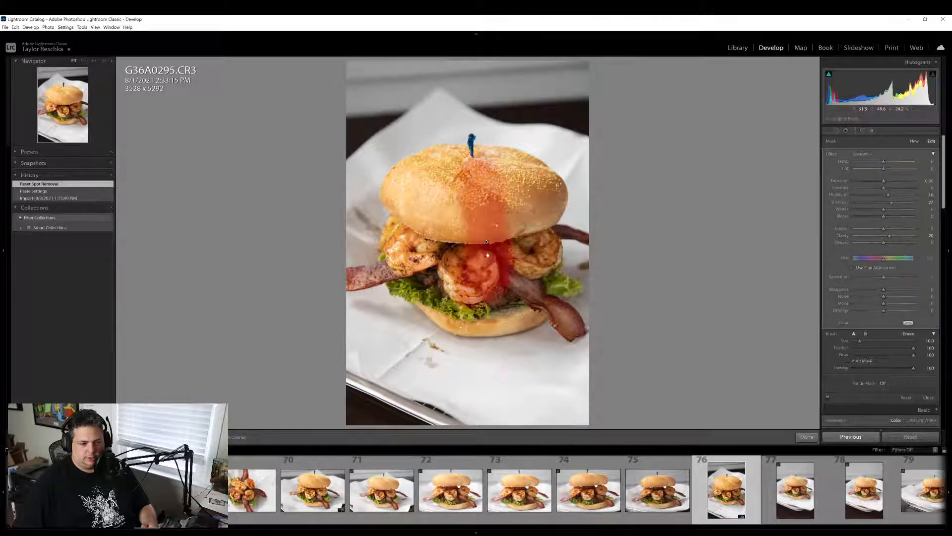
{"action": "key", "text": "o"}
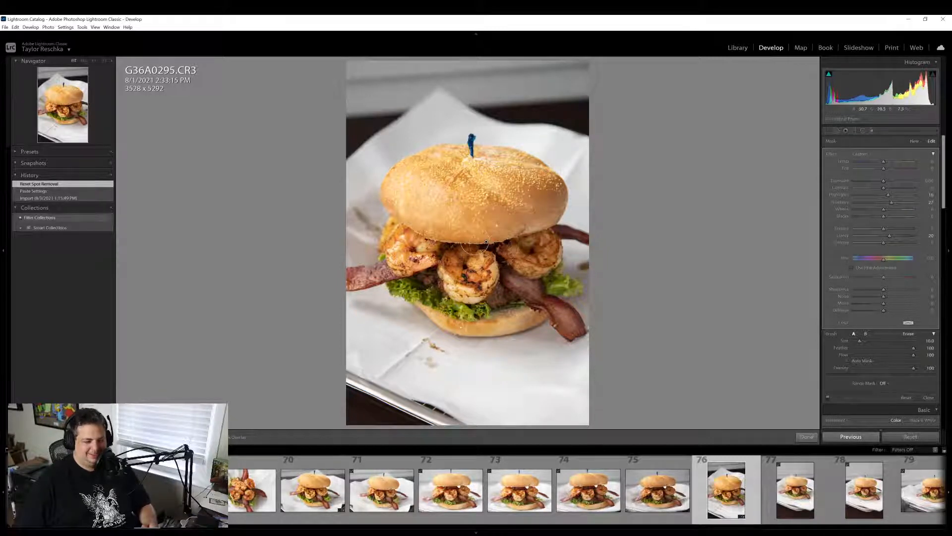
{"action": "key", "text": "Delete"}
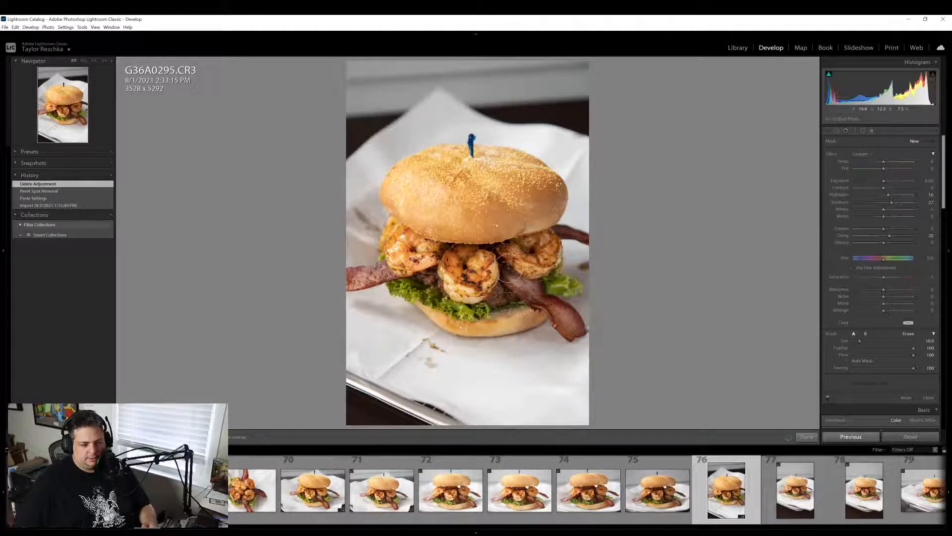
{"action": "left_click", "coordinate": [808, 437]}
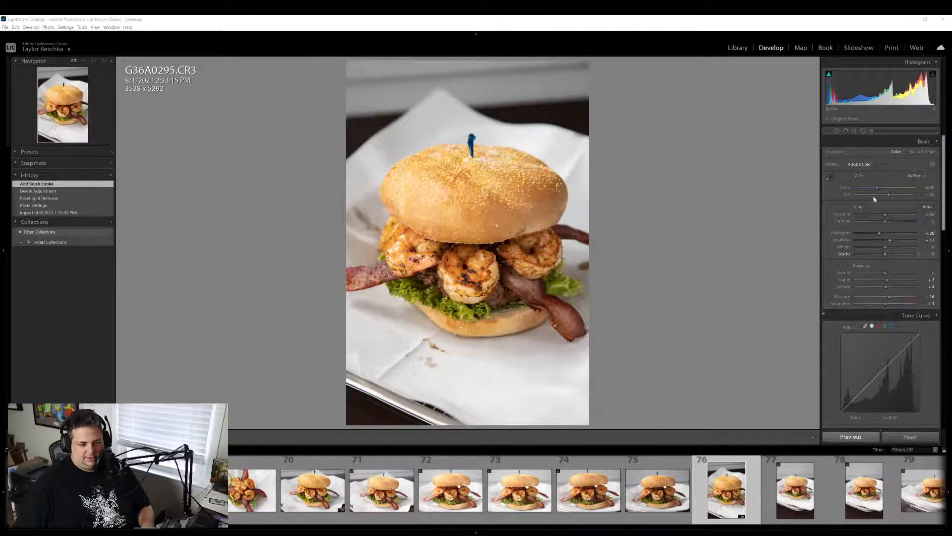
Heal the crumbs and marks on the white paper in front of the burger in G36A0295.CR3
{"action": "left_click", "coordinate": [837, 131]}
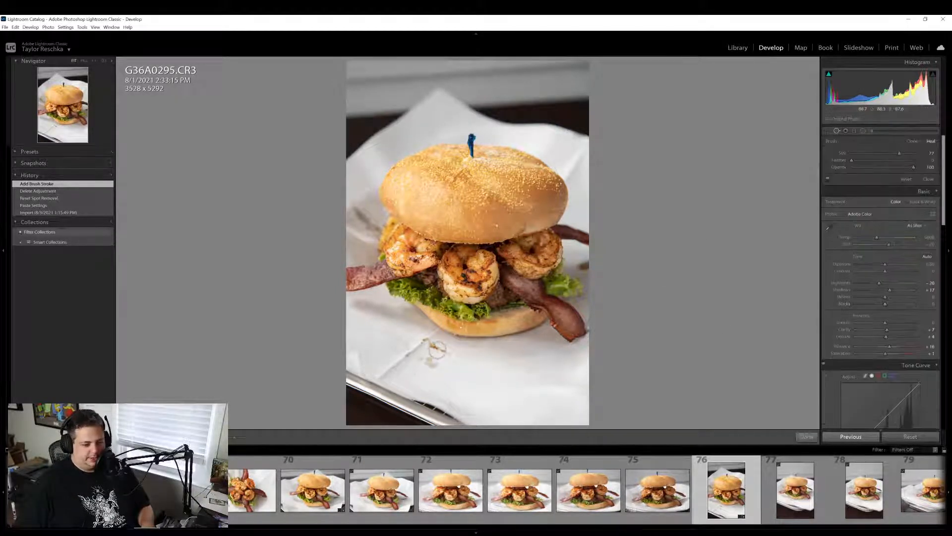
{"action": "left_click_drag", "start_coordinate": [445, 351], "coordinate": [435, 346]}
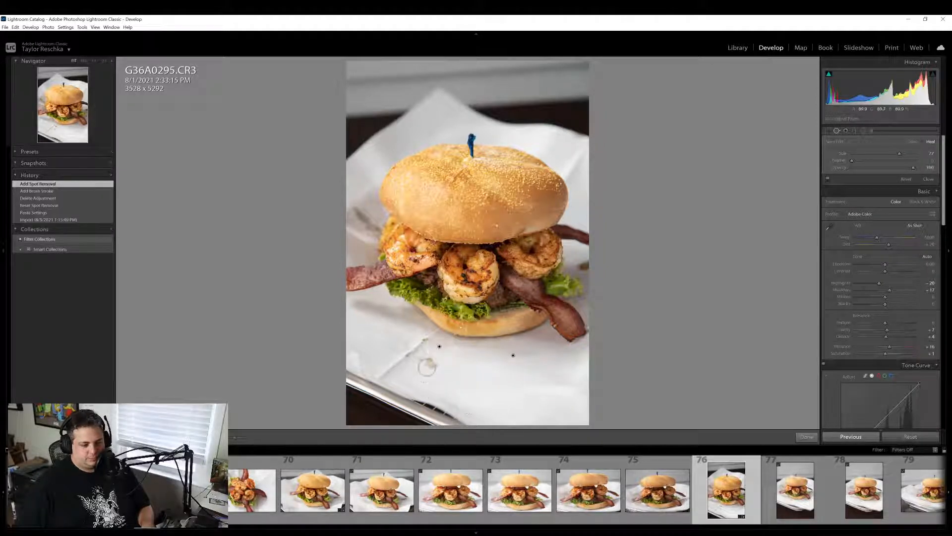
{"action": "left_click_drag", "start_coordinate": [432, 361], "coordinate": [421, 359]}
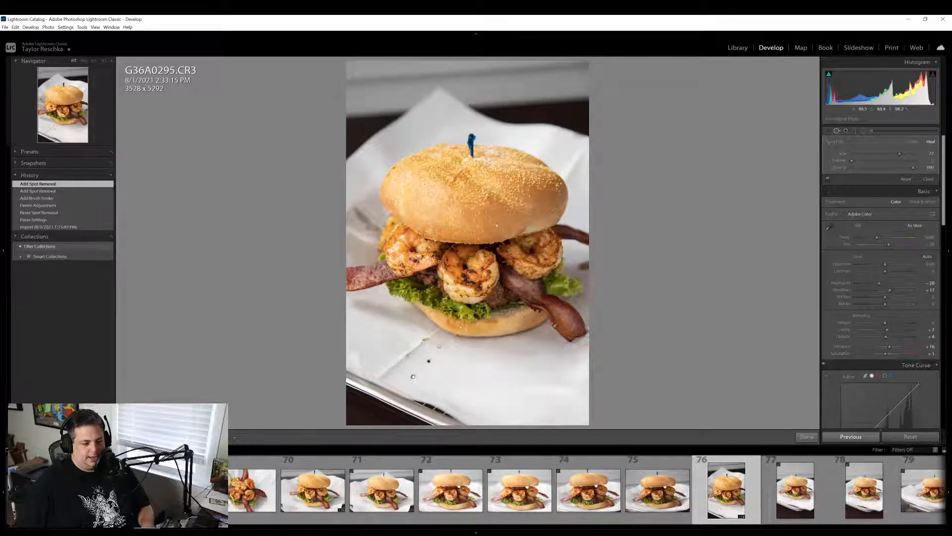
{"action": "left_click_drag", "start_coordinate": [477, 386], "coordinate": [417, 383]}
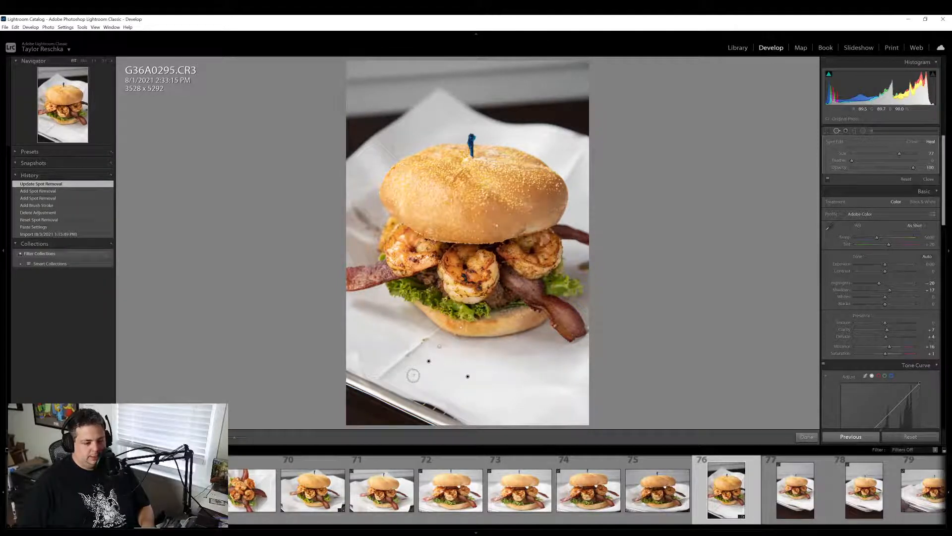
{"action": "left_click", "coordinate": [415, 377]}
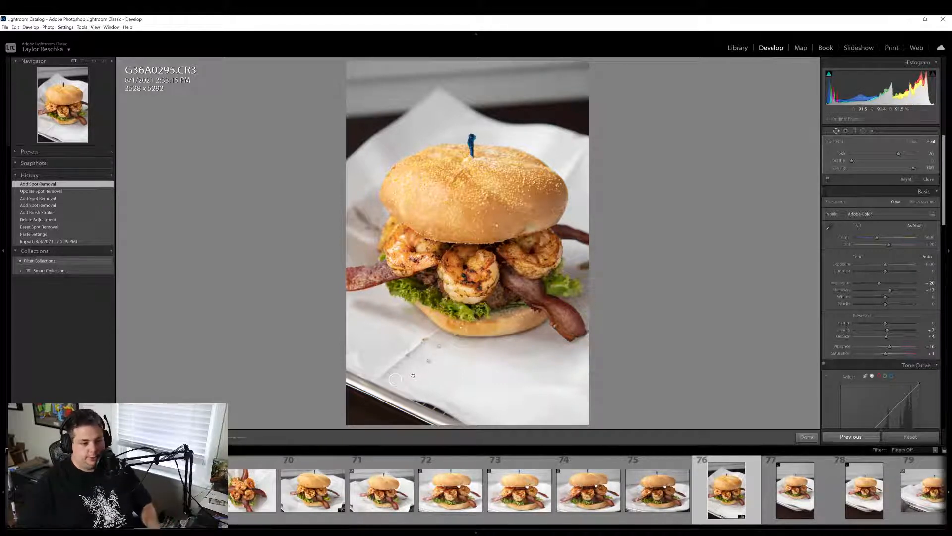
{"action": "left_click", "coordinate": [806, 437]}
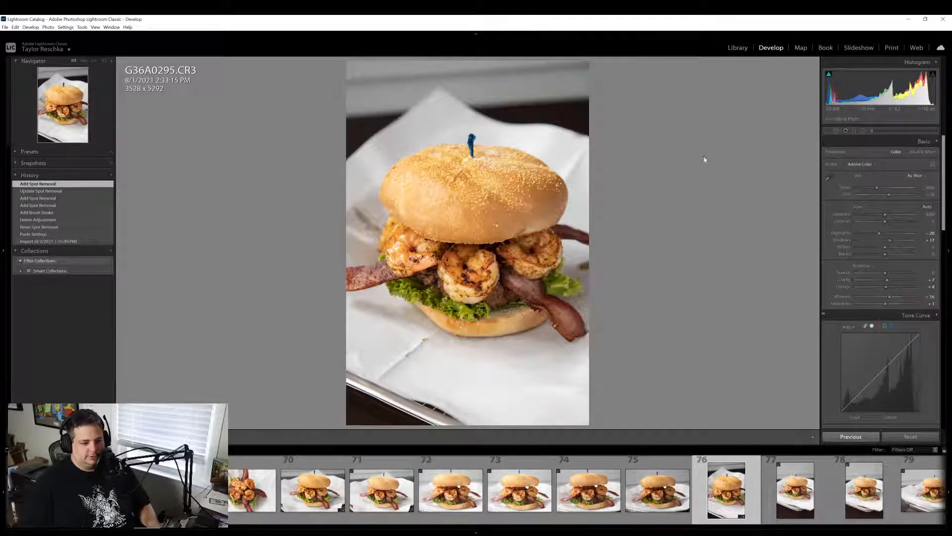
Crop G36A0295.CR3 in from its left edge to about 3383 x 5074 pixels, keeping the original aspect ratio
{"action": "left_click", "coordinate": [828, 131]}
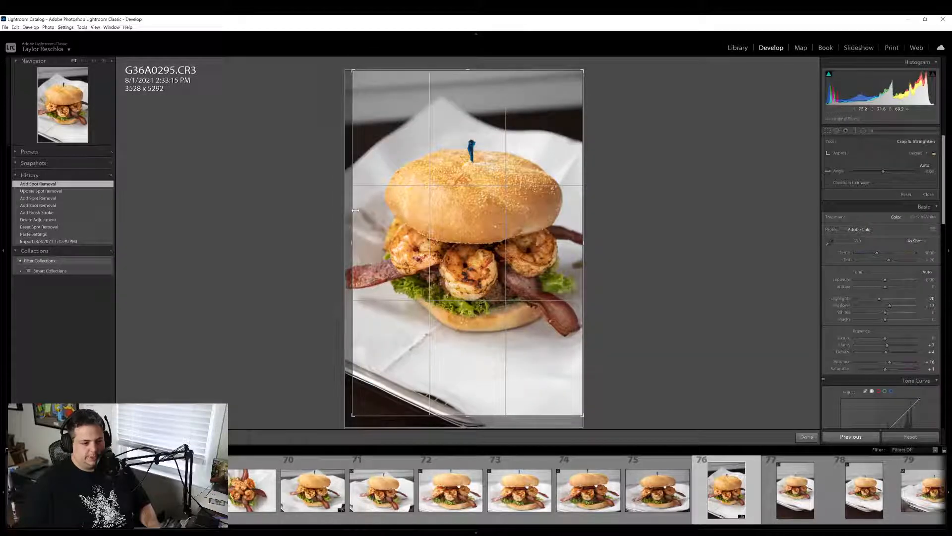
{"action": "left_click_drag", "start_coordinate": [346, 207], "coordinate": [360, 208]}
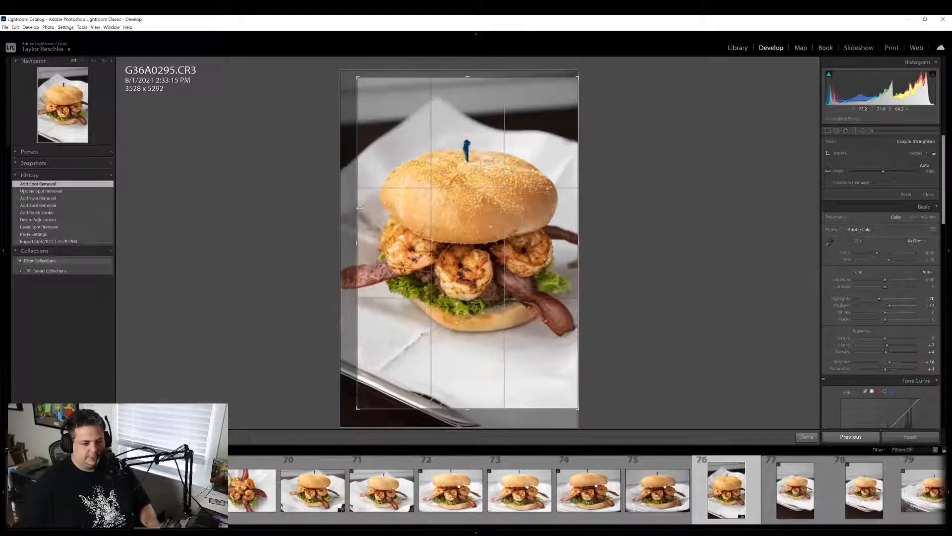
{"action": "left_click", "coordinate": [807, 436]}
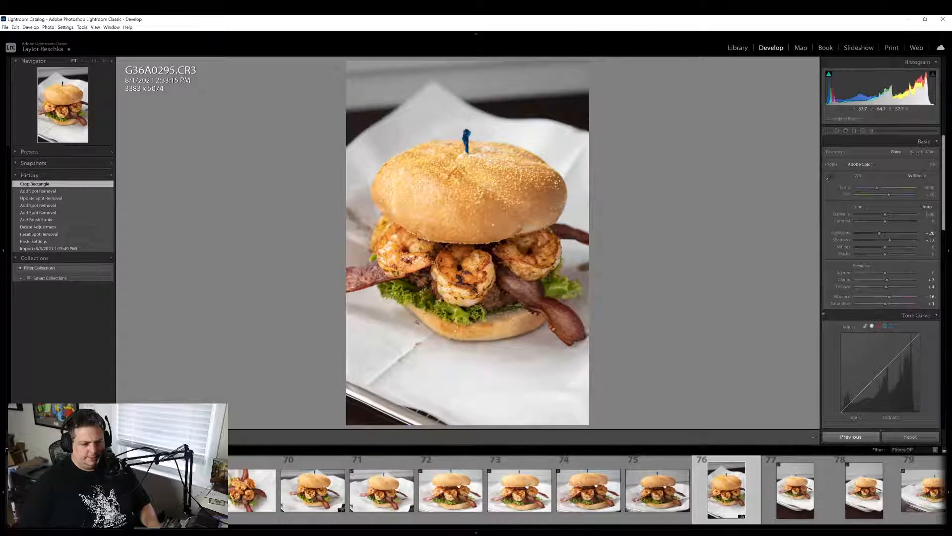
Set Shadows to +35 and inspect the shrimp and fillings of G36A0295.CR3 close up
{"action": "scroll", "coordinate": [880, 278], "scroll_direction": "down", "scroll_amount": 10}
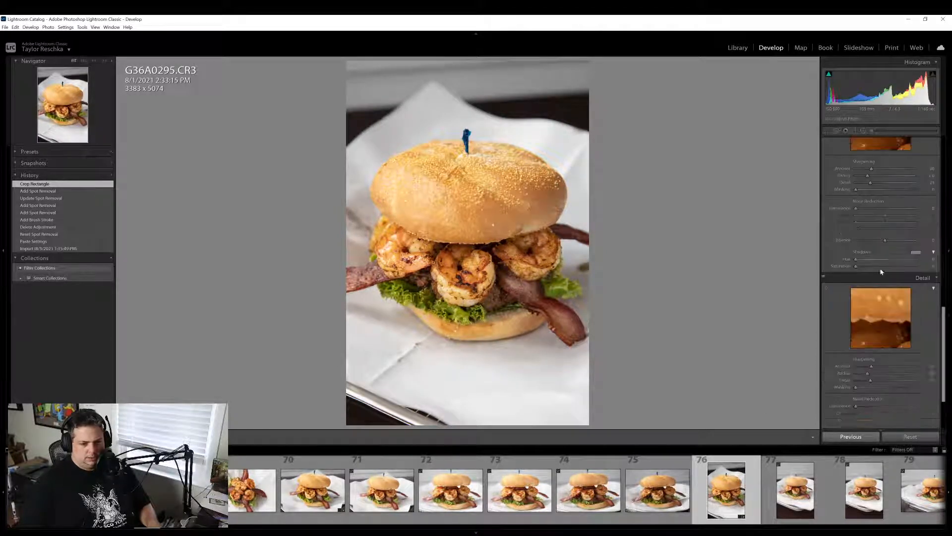
{"action": "scroll", "coordinate": [881, 271], "scroll_direction": "up", "scroll_amount": 10}
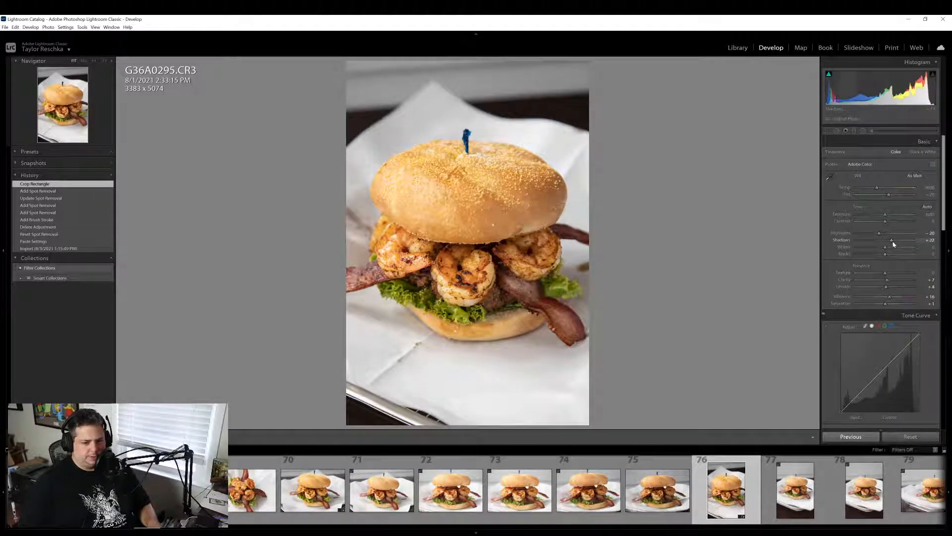
{"action": "left_click_drag", "start_coordinate": [891, 240], "coordinate": [895, 240]}
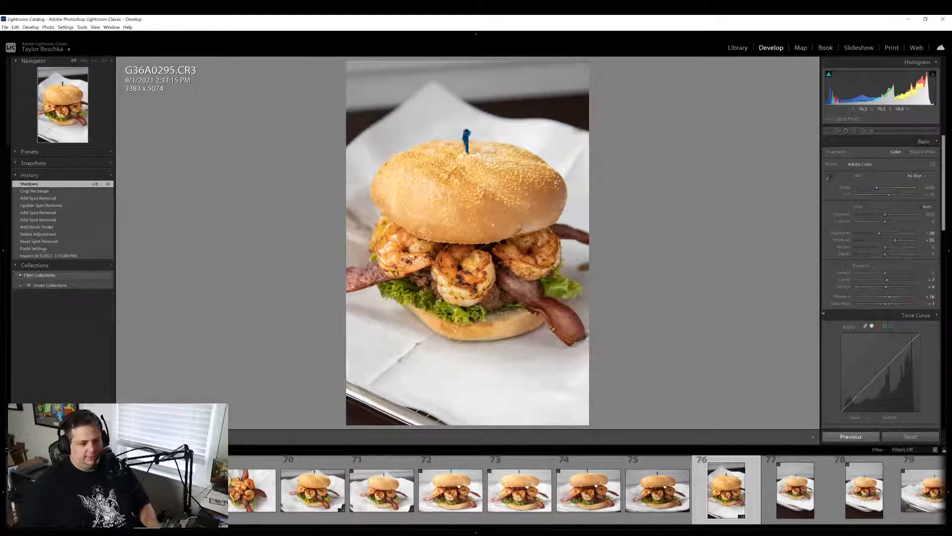
{"action": "left_click", "coordinate": [427, 238]}
{"action": "left_click_drag", "start_coordinate": [451, 323], "coordinate": [316, 217]}
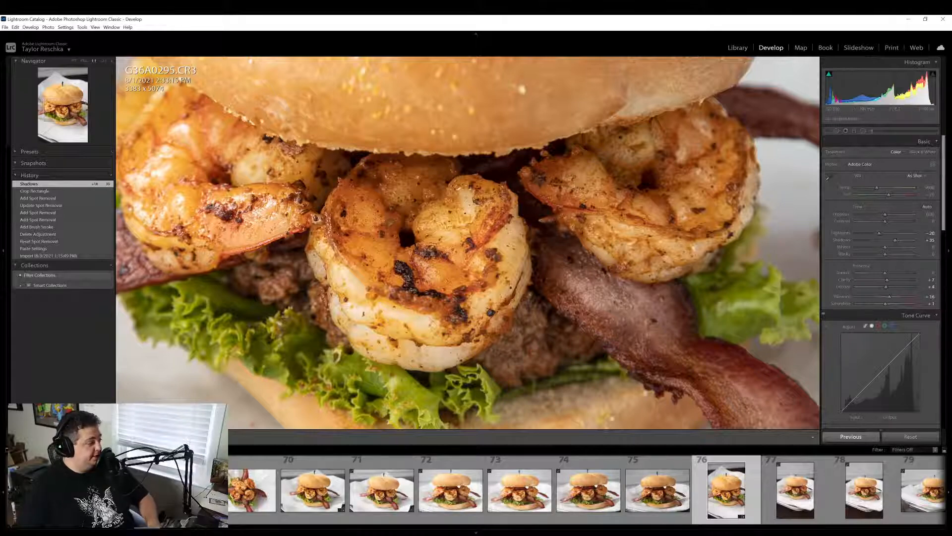
{"action": "left_click", "coordinate": [581, 352]}
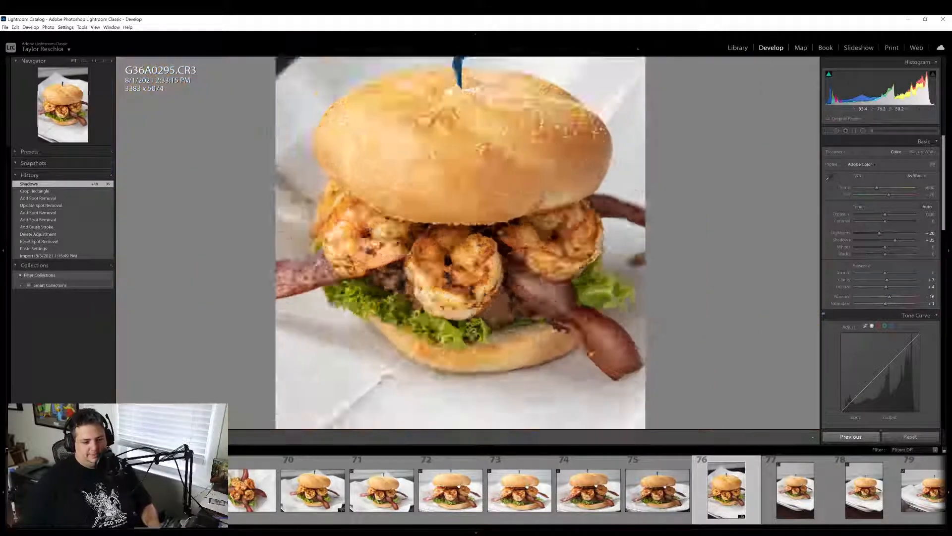
Export the finished vertical photo G36A0295.CR3 to the hard drive
{"action": "right_click", "coordinate": [739, 485]}
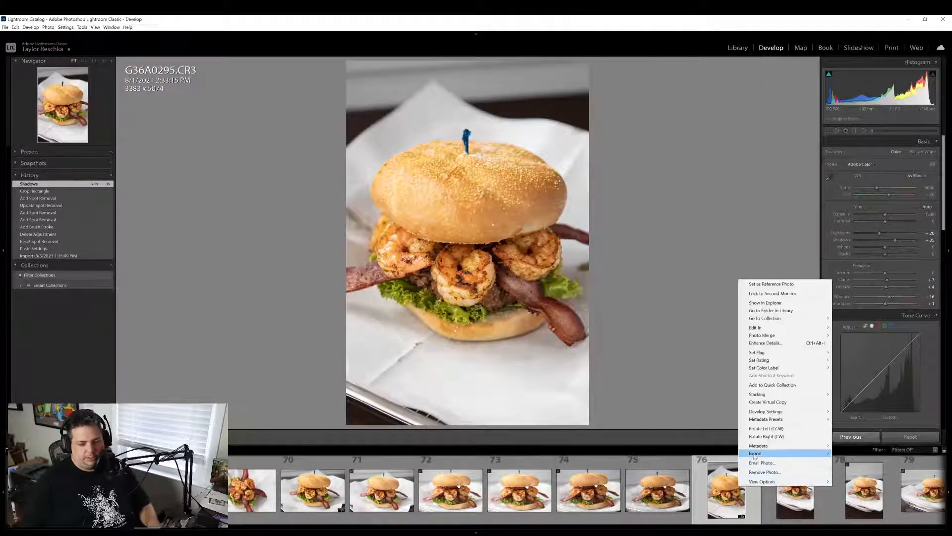
{"action": "mouse_move", "coordinate": [756, 455]}
{"action": "left_click", "coordinate": [861, 461]}
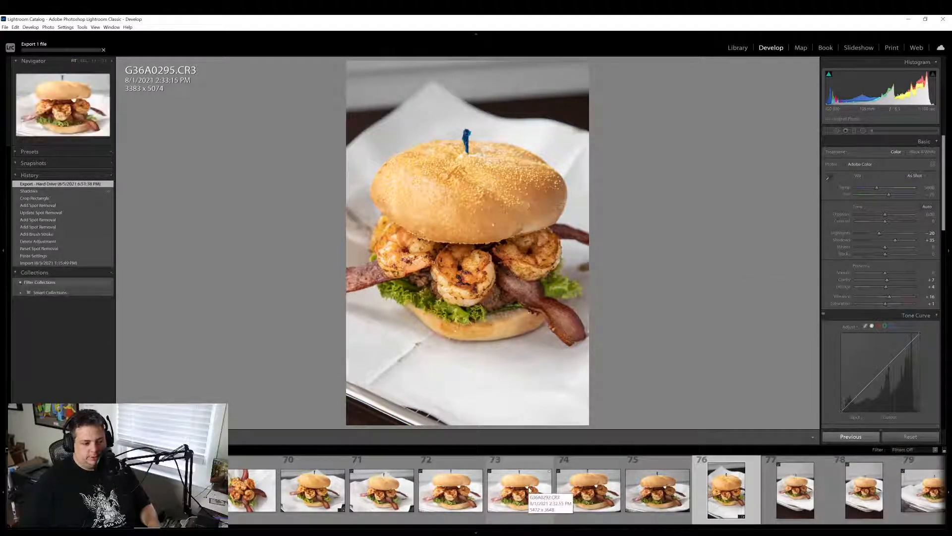
Open the vertical burger photo G36A0297.CR3 and check its detail up close
{"action": "scroll", "coordinate": [529, 489], "scroll_direction": "down", "scroll_amount": 4}
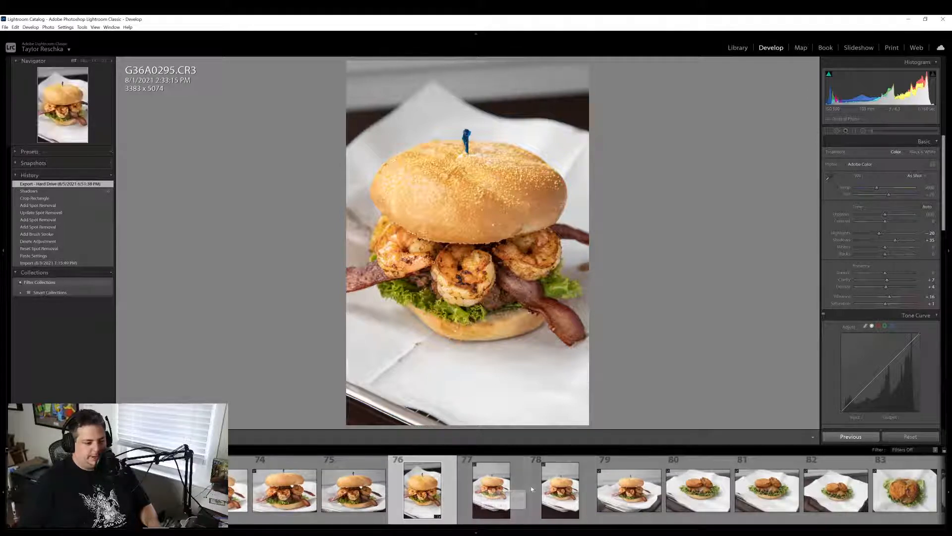
{"action": "left_click", "coordinate": [569, 499]}
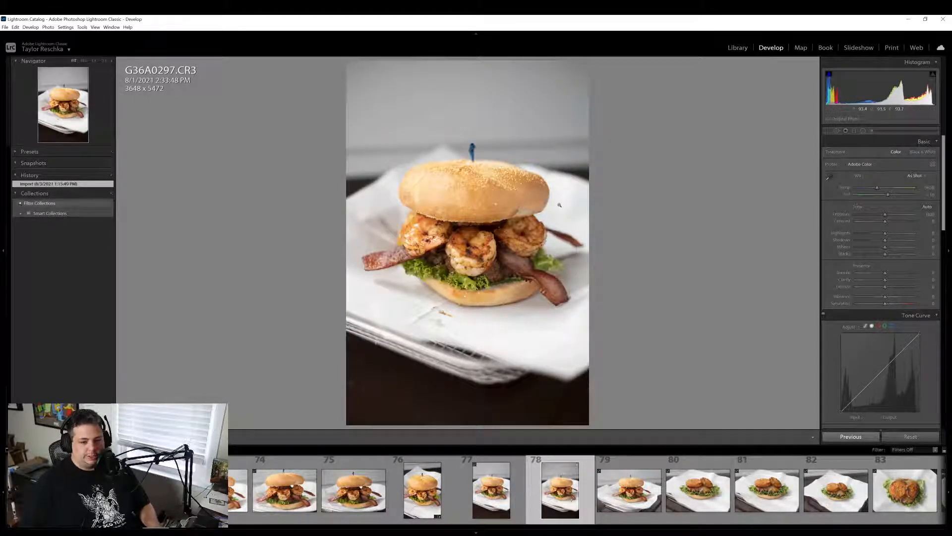
{"action": "left_click", "coordinate": [486, 210]}
{"action": "left_click", "coordinate": [486, 210]}
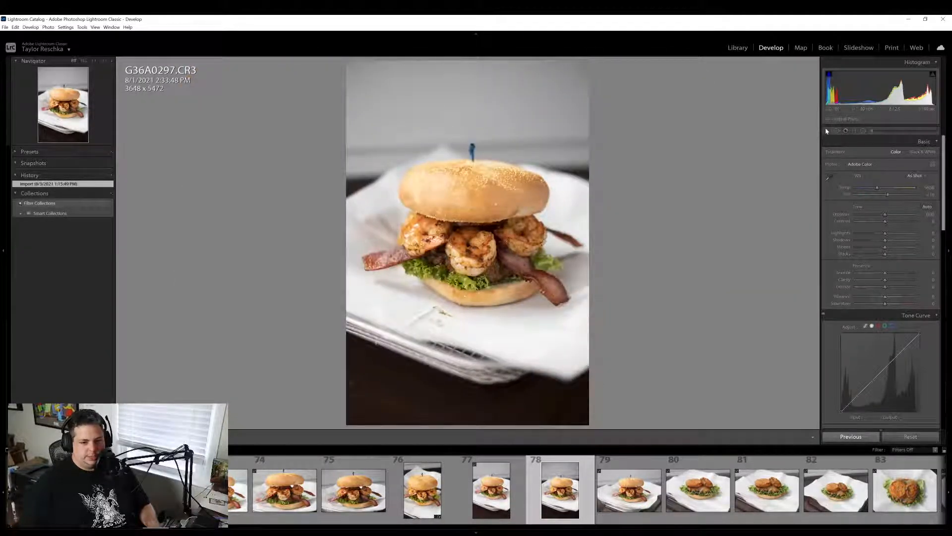
Crop G36A0297.CR3 to a horizontal 3648 x 2432 frame around the burger, keeping the original aspect ratio
{"action": "left_click", "coordinate": [827, 131]}
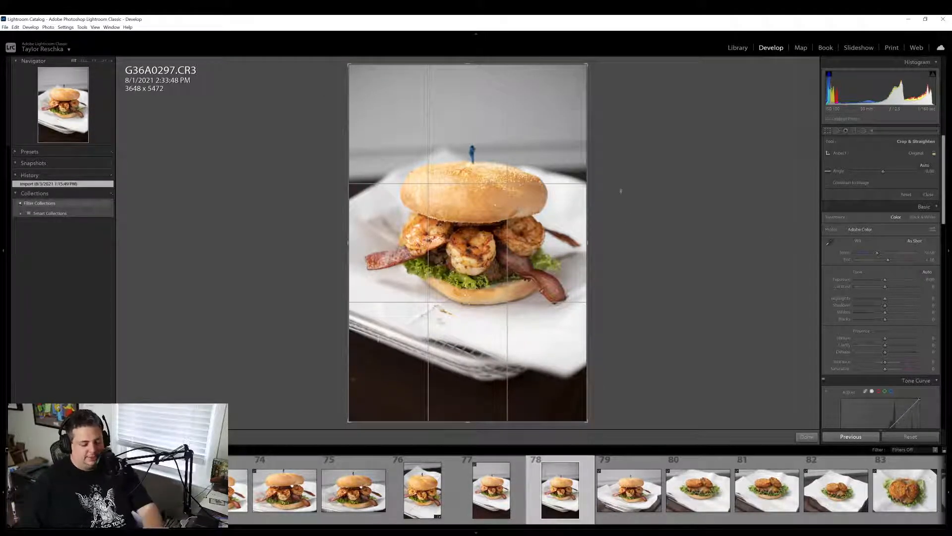
{"action": "key", "text": "x"}
{"action": "left_click_drag", "start_coordinate": [503, 207], "coordinate": [503, 213]}
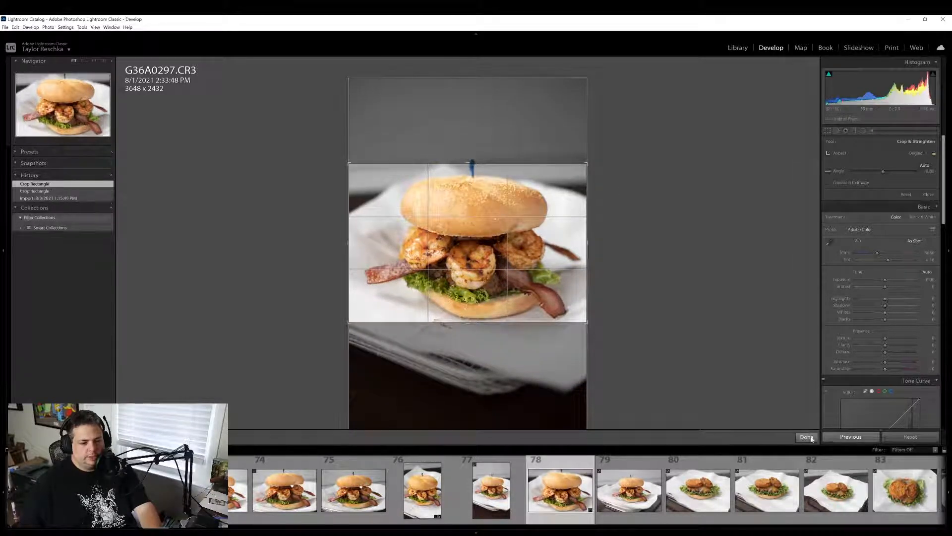
{"action": "key", "text": "Return"}
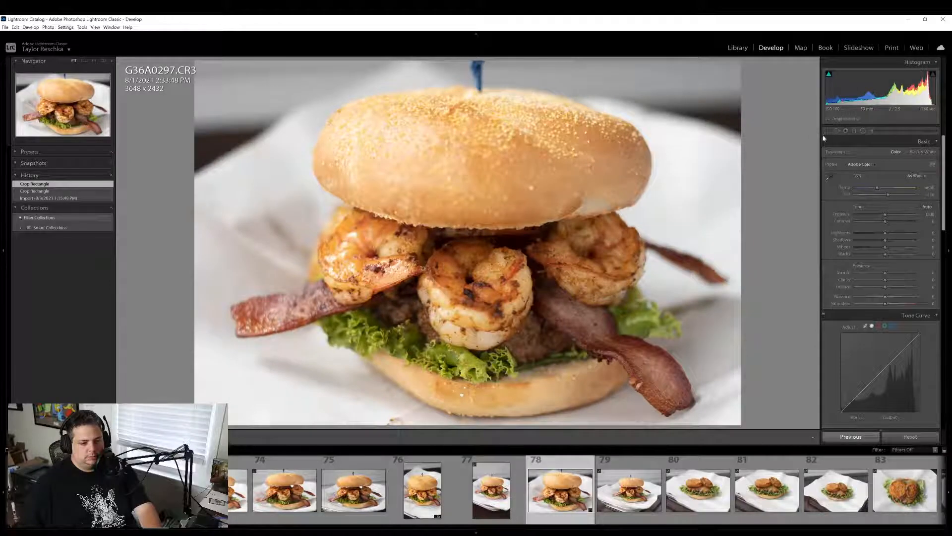
{"action": "left_click", "coordinate": [826, 131]}
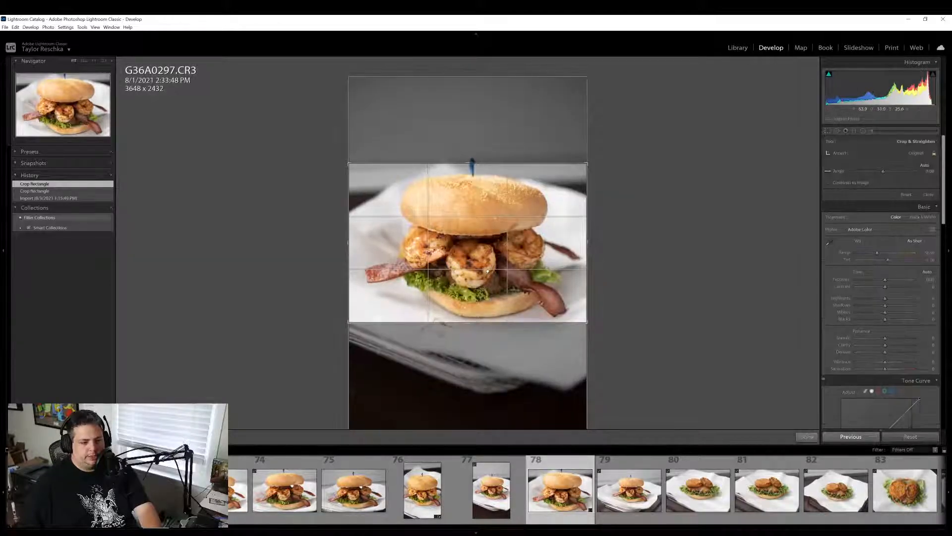
{"action": "left_click", "coordinate": [807, 437]}
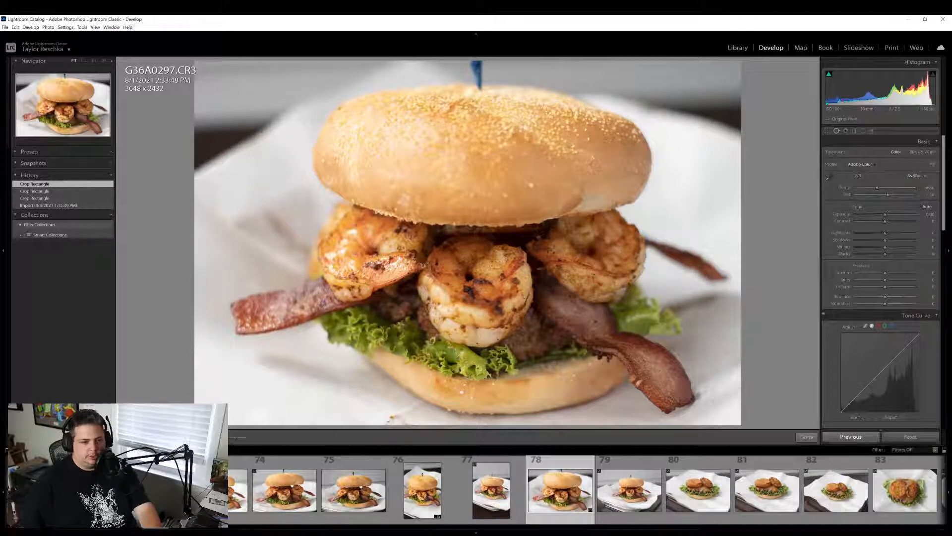
Heal away the blue pick above the top bun, sampling the blurred background just beside it
{"action": "left_click", "coordinate": [837, 131]}
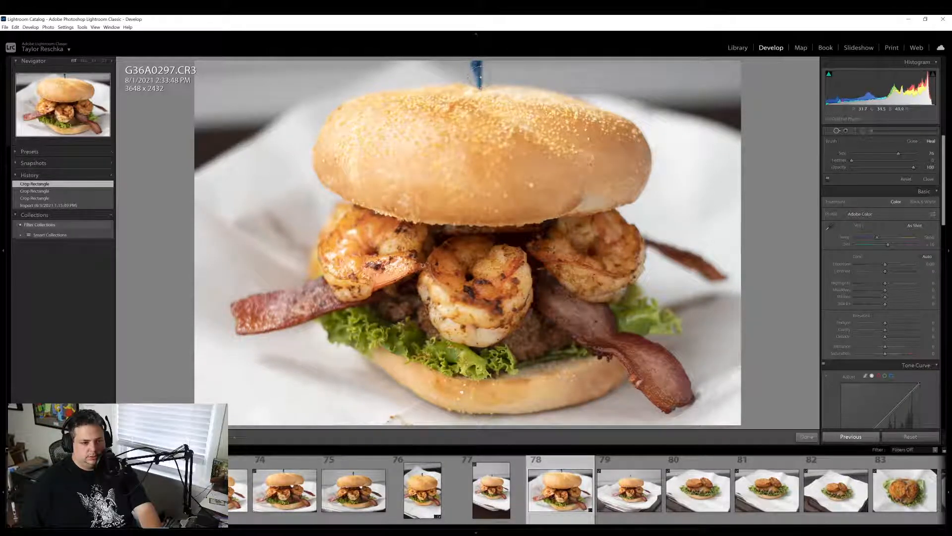
{"action": "right_click", "coordinate": [479, 78]}
{"action": "left_click", "coordinate": [505, 53]}
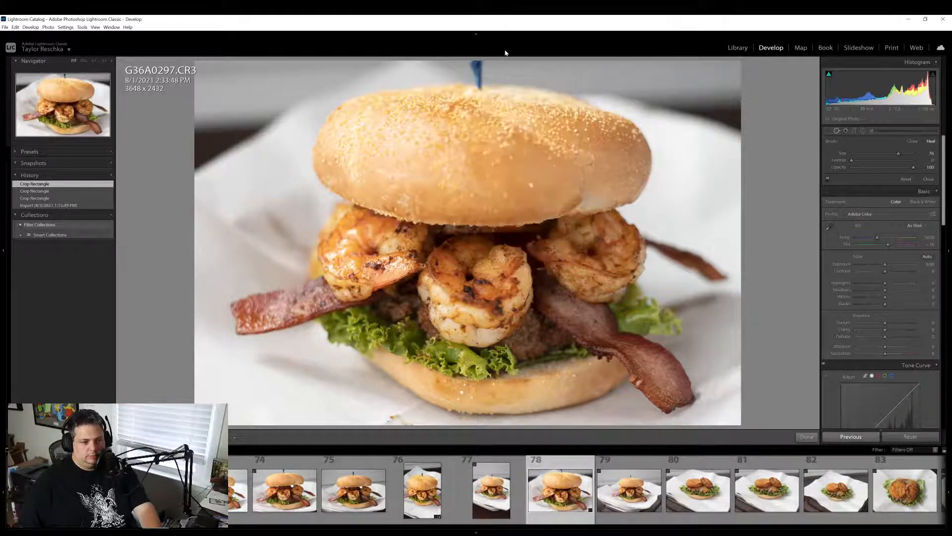
{"action": "left_click_drag", "start_coordinate": [479, 80], "coordinate": [478, 62]}
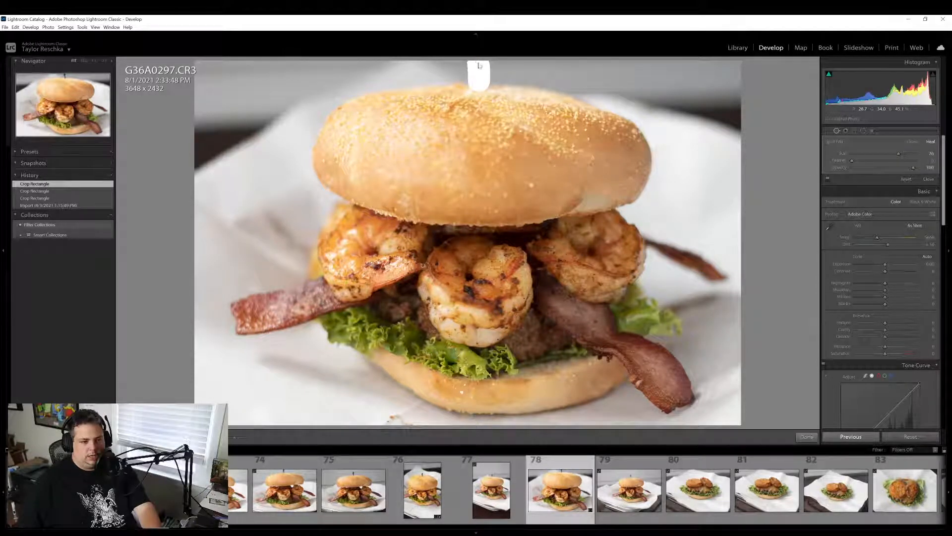
{"action": "left_click", "coordinate": [809, 438]}
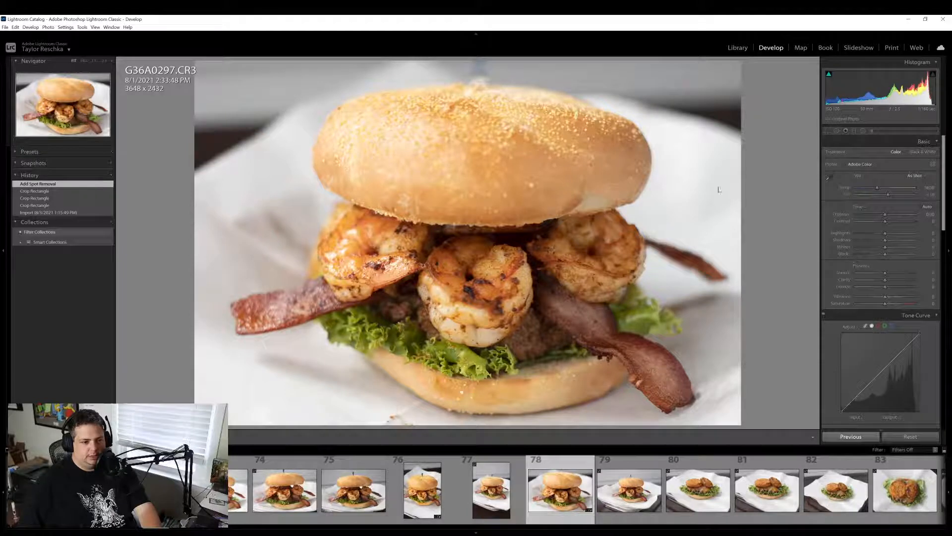
{"action": "key", "text": "q"}
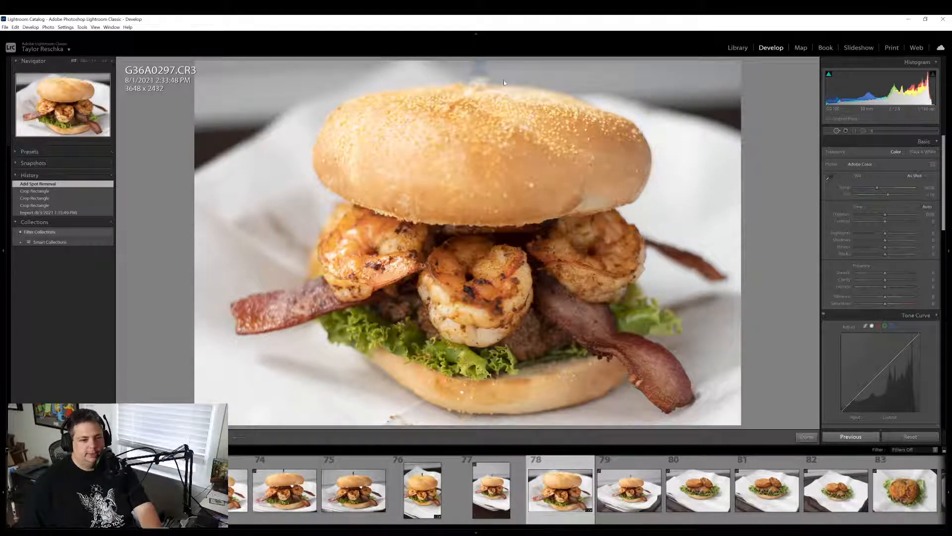
{"action": "mouse_move", "coordinate": [481, 78]}
{"action": "left_mouse_down"}
{"action": "mouse_move", "coordinate": [505, 81]}
{"action": "mouse_move", "coordinate": [500, 71]}
{"action": "mouse_move", "coordinate": [517, 62]}
{"action": "mouse_move", "coordinate": [531, 71]}
{"action": "left_mouse_up"}
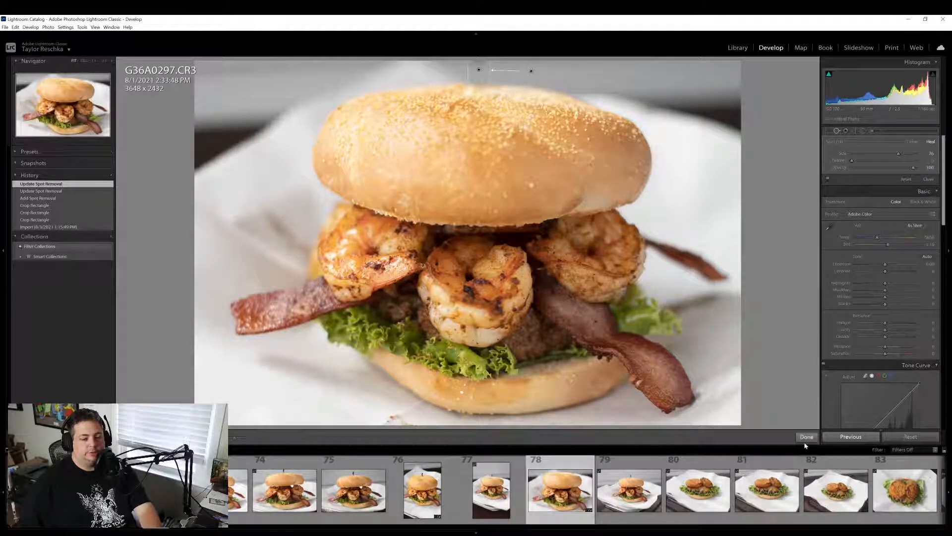
{"action": "left_click", "coordinate": [807, 436]}
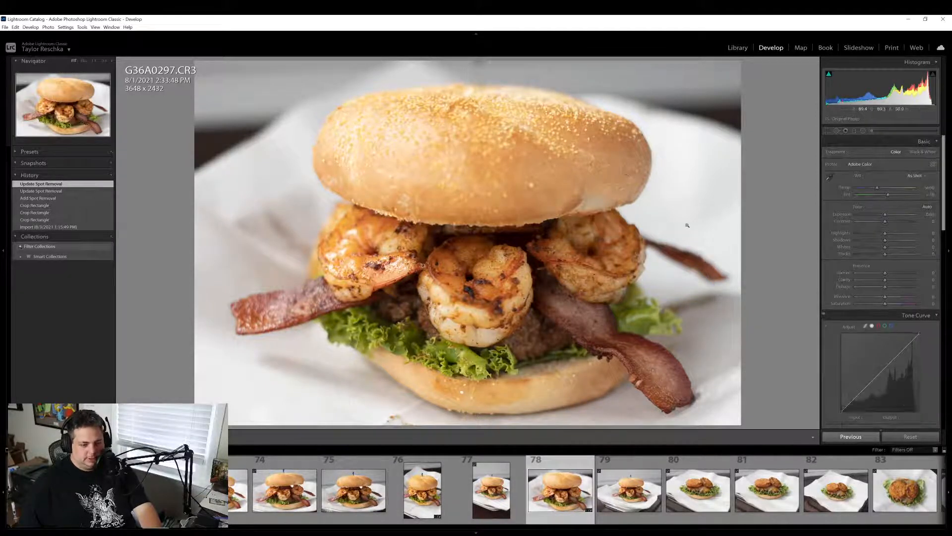
Paint a local adjustment over the shrimp, burger patty and lettuce with the existing adjustment brush settings
{"action": "left_click", "coordinate": [870, 131]}
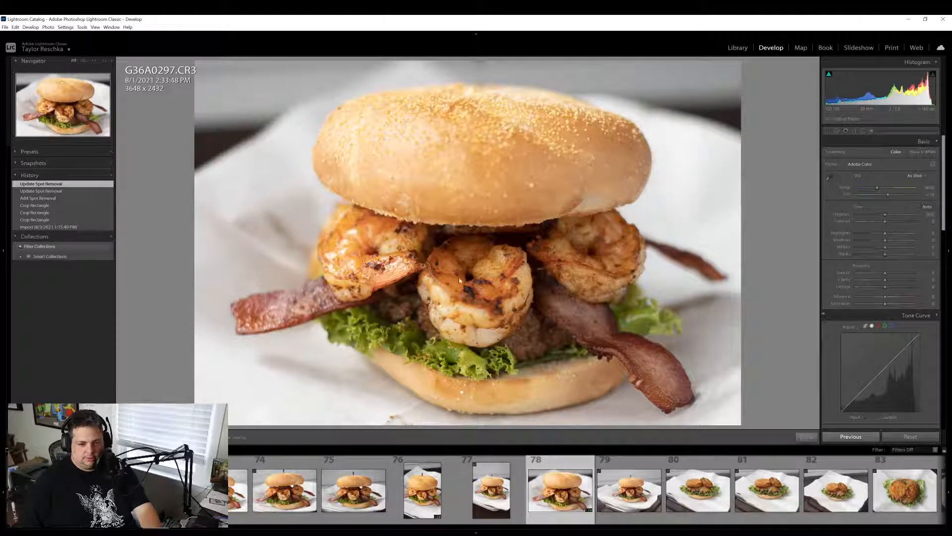
{"action": "scroll", "coordinate": [475, 281], "scroll_direction": "up", "scroll_amount": 3}
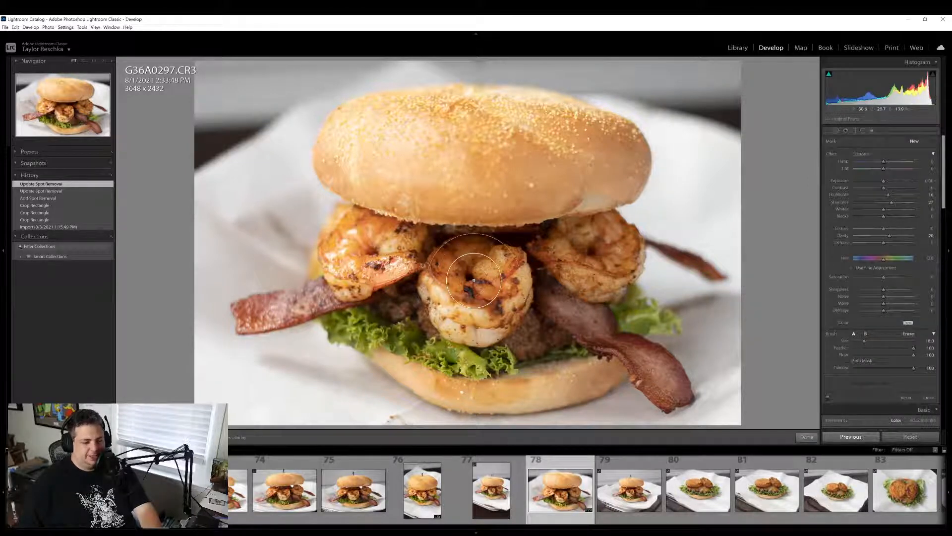
{"action": "mouse_move", "coordinate": [475, 281]}
{"action": "left_mouse_down"}
{"action": "mouse_move", "coordinate": [615, 268]}
{"action": "mouse_move", "coordinate": [556, 306]}
{"action": "mouse_move", "coordinate": [419, 298]}
{"action": "mouse_move", "coordinate": [382, 275]}
{"action": "mouse_move", "coordinate": [455, 298]}
{"action": "mouse_move", "coordinate": [439, 312]}
{"action": "mouse_move", "coordinate": [579, 318]}
{"action": "mouse_move", "coordinate": [534, 284]}
{"action": "mouse_move", "coordinate": [558, 308]}
{"action": "left_mouse_up"}
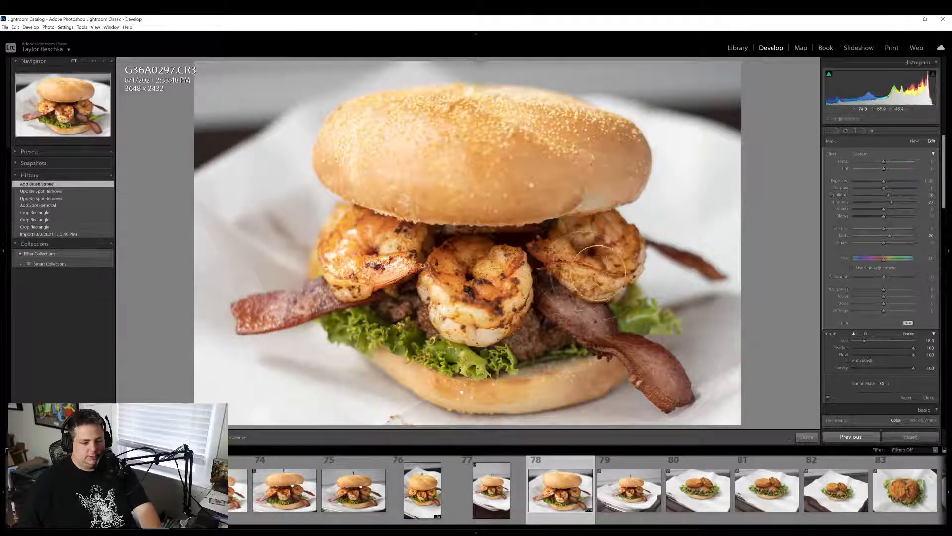
{"action": "left_click", "coordinate": [402, 312]}
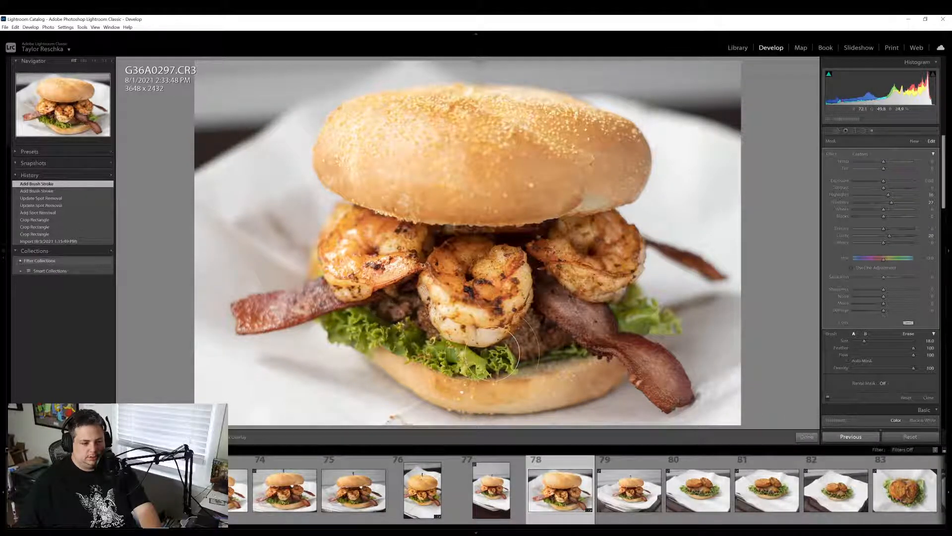
{"action": "left_click", "coordinate": [810, 437]}
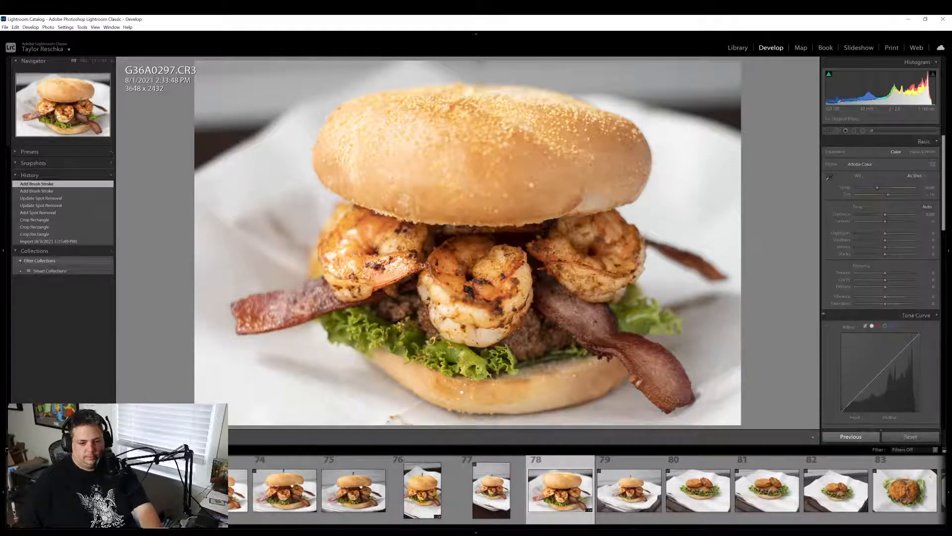
Set Vibrance to +19, Saturation to +6 and Highlights to -23, leaving Dehaze at 0
{"action": "left_click_drag", "start_coordinate": [884, 286], "coordinate": [888, 288]}
{"action": "double_click", "coordinate": [848, 288]}
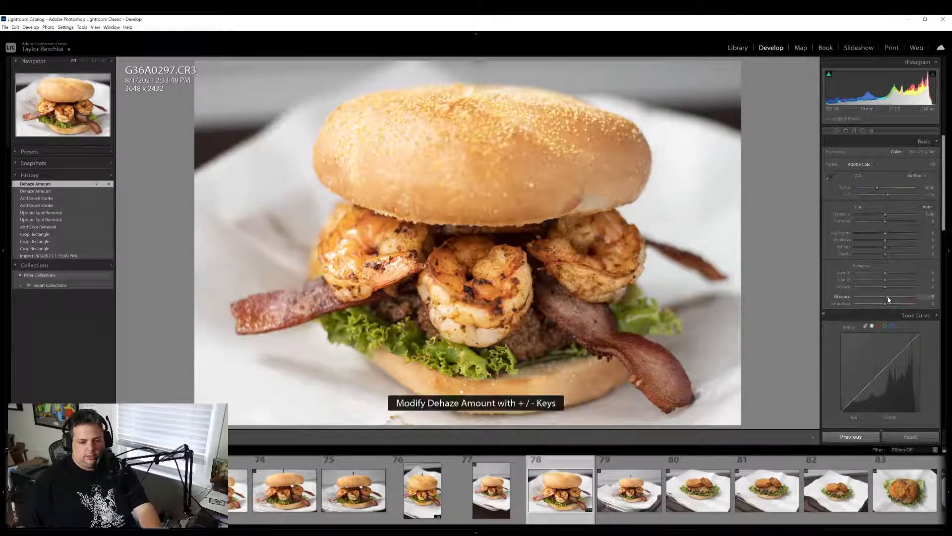
{"action": "left_click_drag", "start_coordinate": [891, 299], "coordinate": [885, 306]}
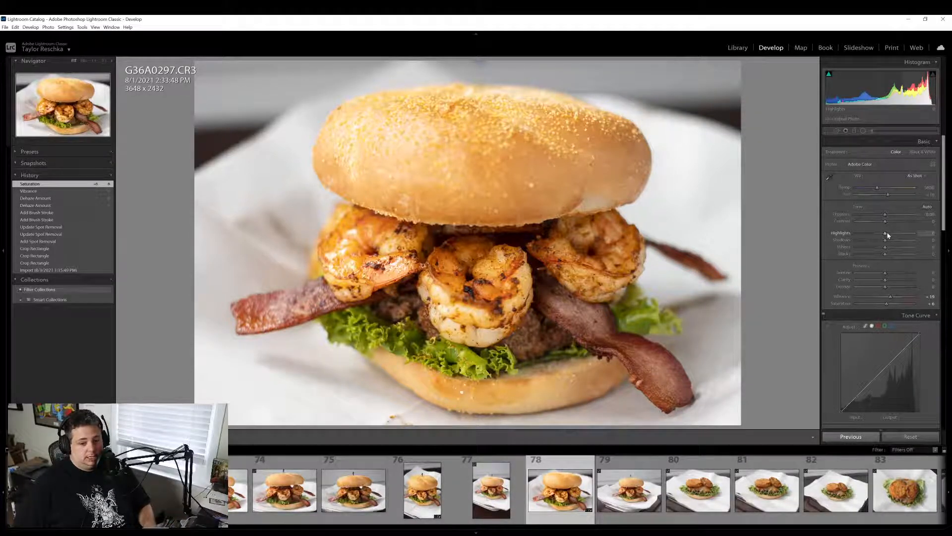
{"action": "left_click_drag", "start_coordinate": [888, 235], "coordinate": [879, 234]}
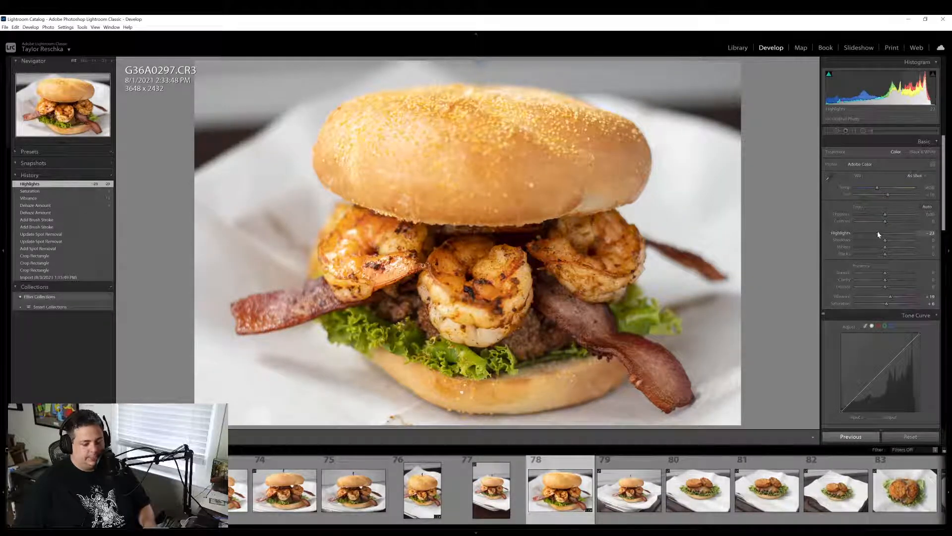
Shift the horizontal crop of G36A0297.CR3 slightly lower on the photo, keeping its size
{"action": "left_click", "coordinate": [828, 131]}
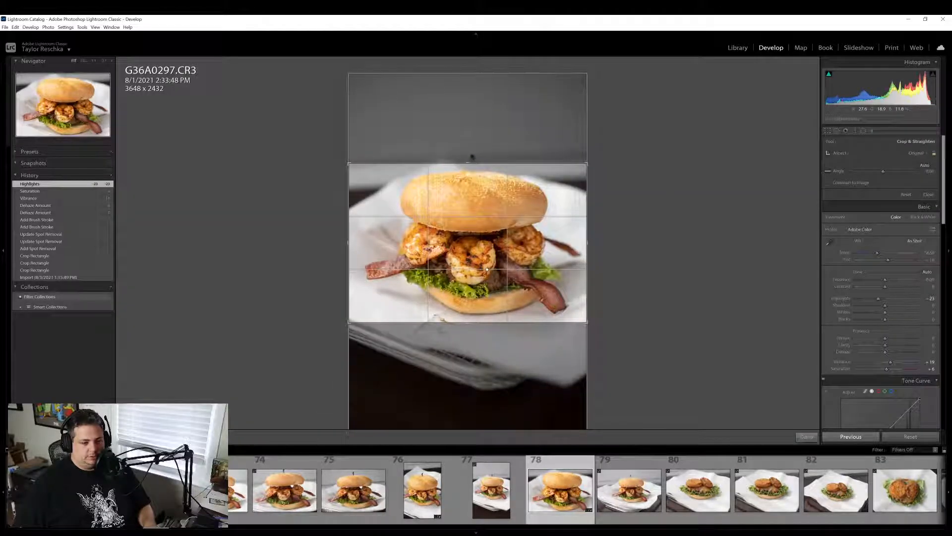
{"action": "left_click_drag", "start_coordinate": [487, 270], "coordinate": [487, 270]}
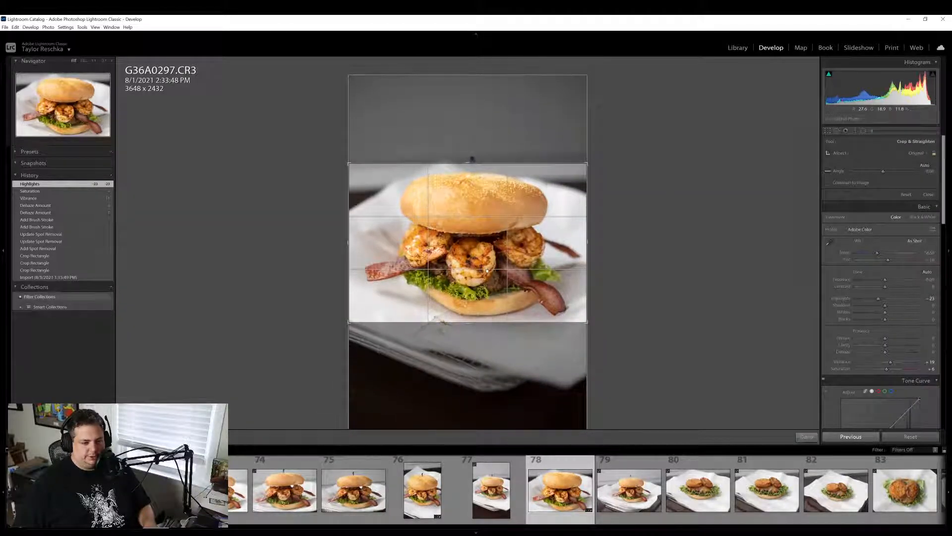
{"action": "left_click", "coordinate": [806, 437]}
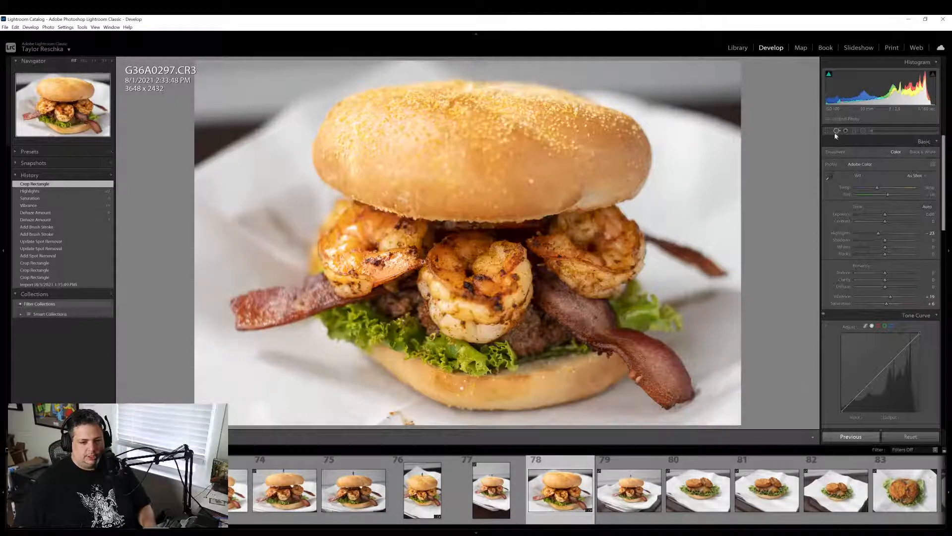
Heal the crumb on the white paper at the lower edge of the photo, sampling clean paper beside it
{"action": "left_click", "coordinate": [837, 130]}
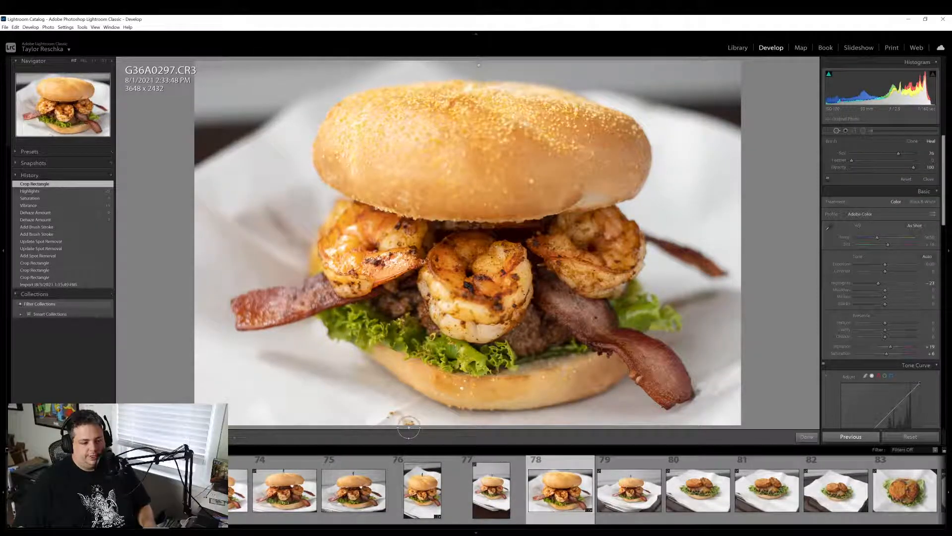
{"action": "left_click", "coordinate": [383, 407]}
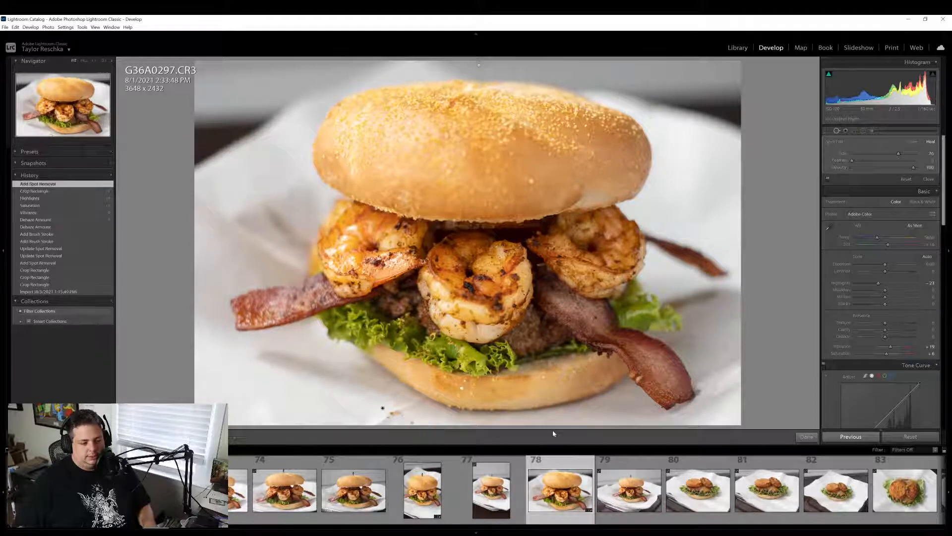
{"action": "left_click_drag", "start_coordinate": [324, 401], "coordinate": [325, 401]}
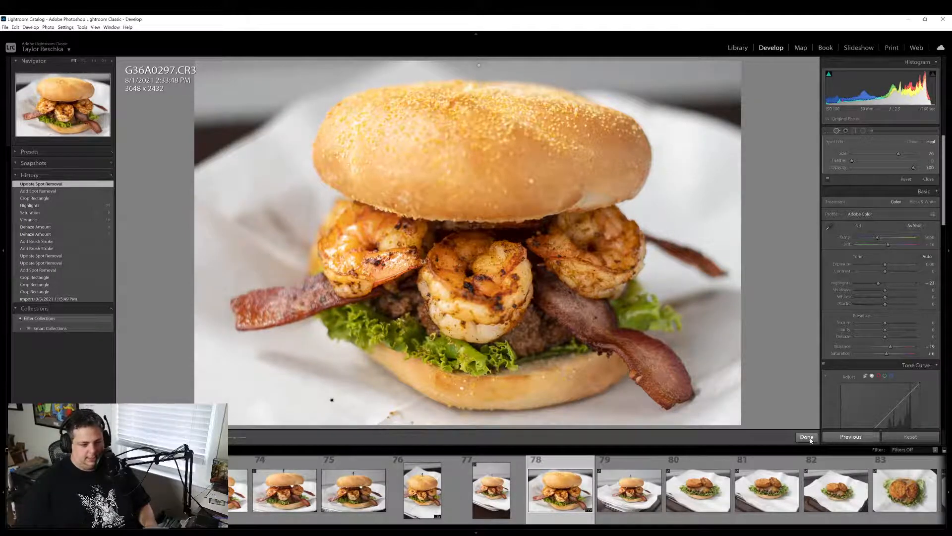
{"action": "left_click", "coordinate": [810, 440]}
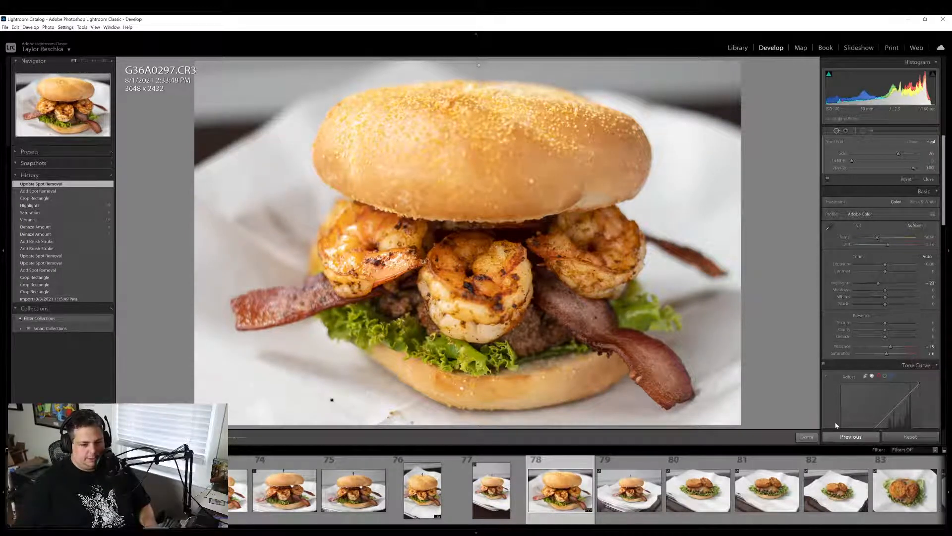
{"action": "left_click", "coordinate": [807, 437]}
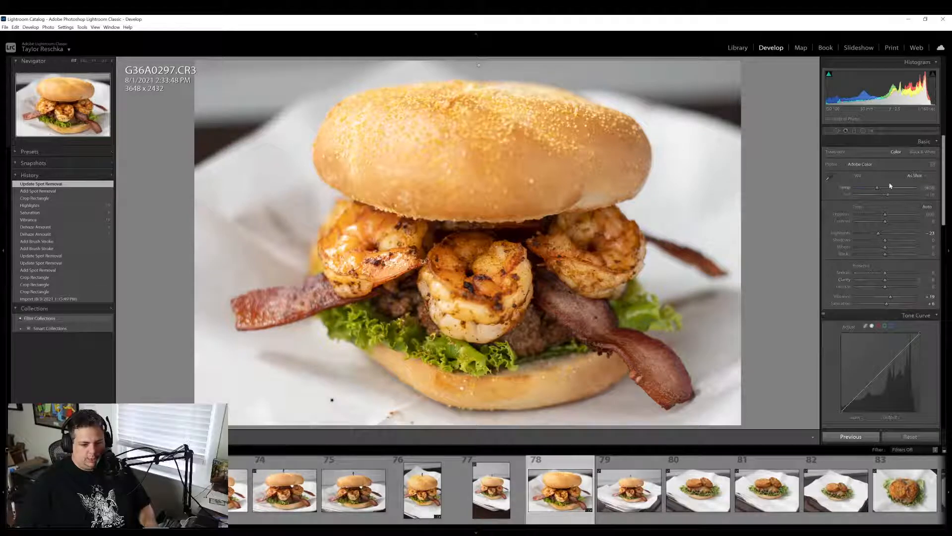
Try a cooler color temperature and shifted yellow and orange hues on G36A0297.CR3, resetting each adjustment
{"action": "left_click_drag", "start_coordinate": [877, 187], "coordinate": [873, 189]}
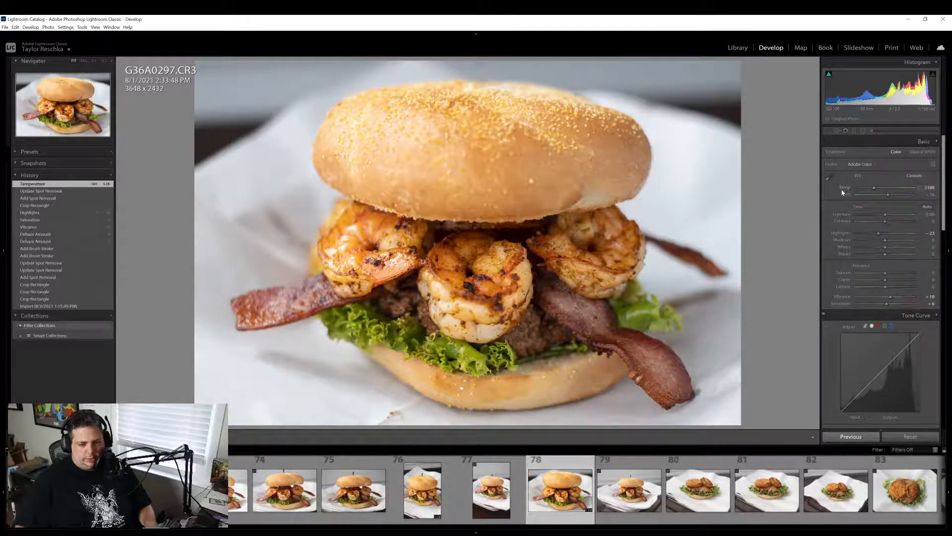
{"action": "double_click", "coordinate": [844, 188]}
{"action": "scroll", "coordinate": [837, 310], "scroll_direction": "down", "scroll_amount": 10}
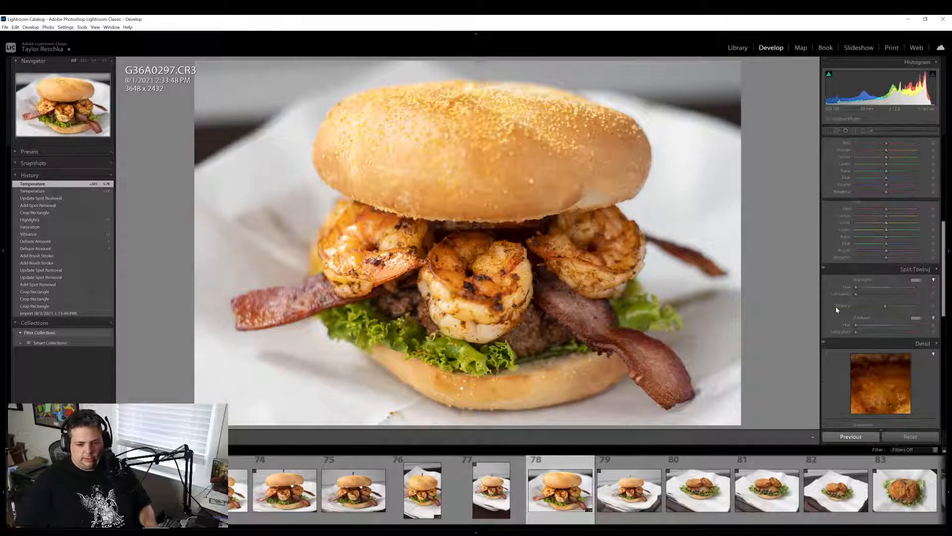
{"action": "scroll", "coordinate": [836, 309], "scroll_direction": "up", "scroll_amount": 3}
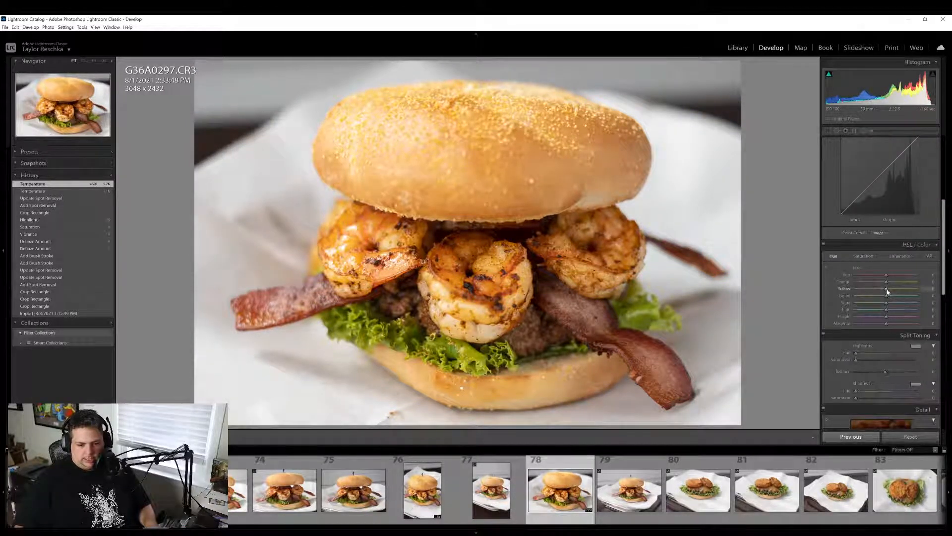
{"action": "left_click_drag", "start_coordinate": [887, 292], "coordinate": [879, 284]}
{"action": "double_click", "coordinate": [847, 281]}
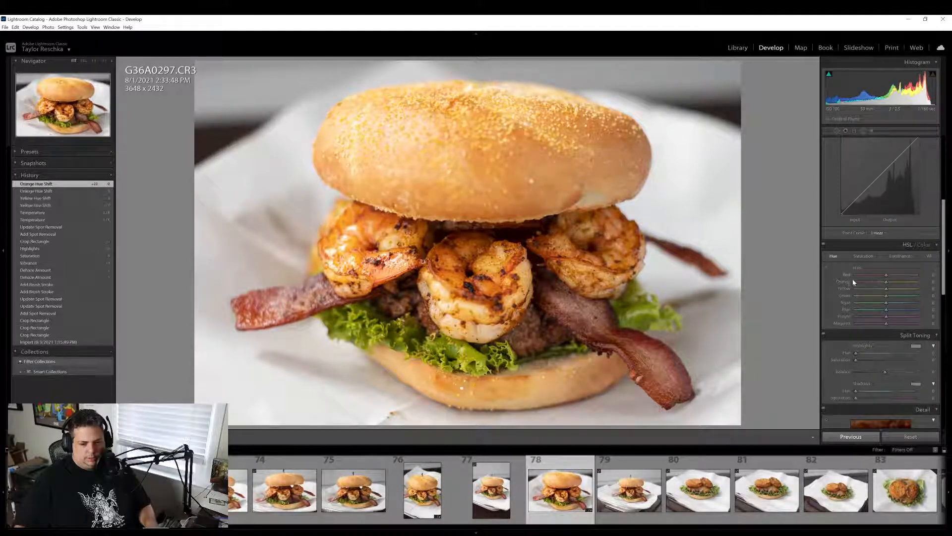
Reduce the yellow saturation to -25 and the orange saturation to -4 on G36A0297.CR3
{"action": "left_click", "coordinate": [863, 255]}
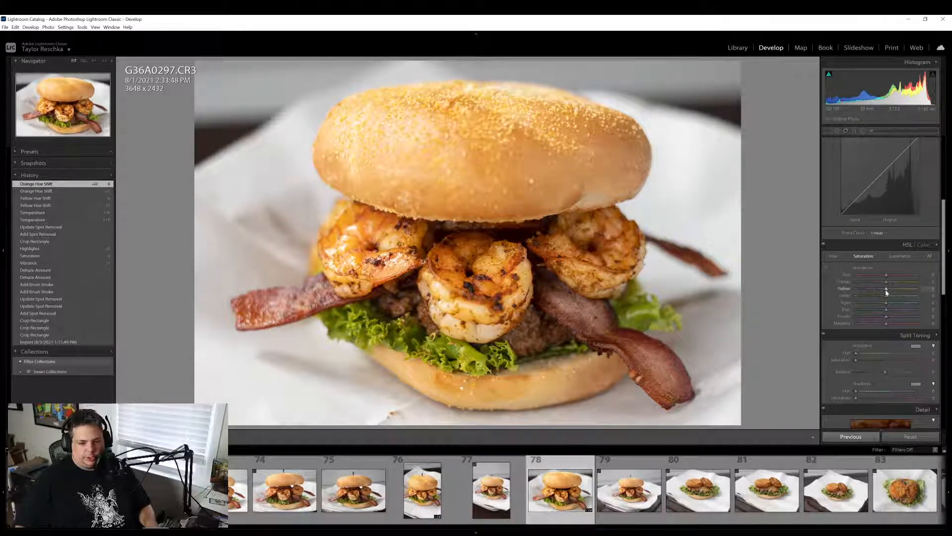
{"action": "mouse_move", "coordinate": [886, 292]}
{"action": "left_mouse_down"}
{"action": "mouse_move", "coordinate": [874, 291]}
{"action": "mouse_move", "coordinate": [884, 284]}
{"action": "left_mouse_up"}
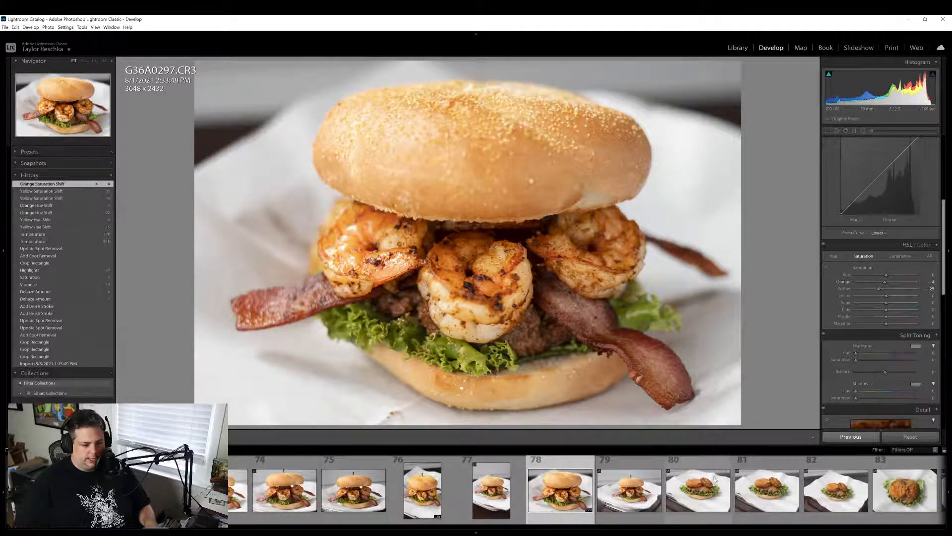
Tighten the crop of G36A0297.CR3 slightly to 3602 x 2402 and reposition the burger within it
{"action": "left_click", "coordinate": [827, 131]}
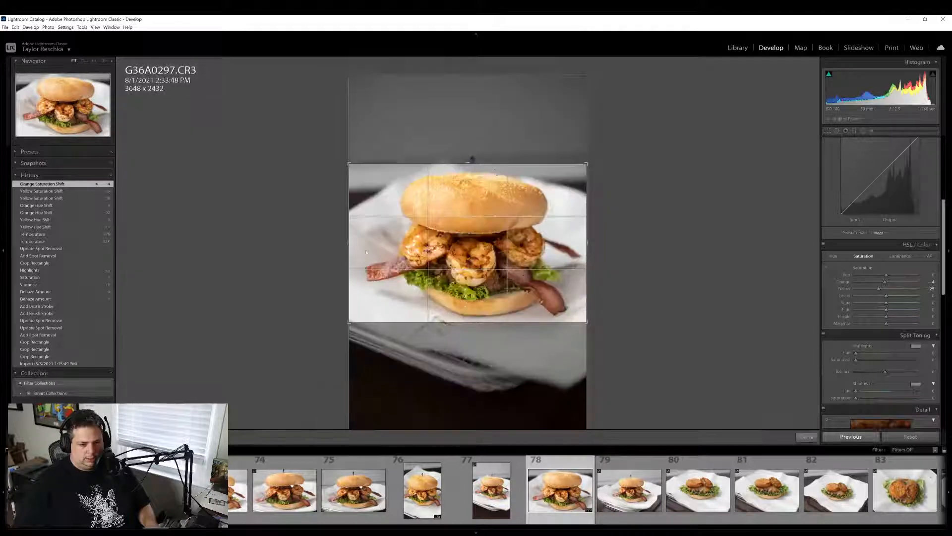
{"action": "left_click_drag", "start_coordinate": [350, 236], "coordinate": [352, 237]}
{"action": "left_click_drag", "start_coordinate": [417, 249], "coordinate": [418, 252]}
{"action": "left_click", "coordinate": [806, 441]}
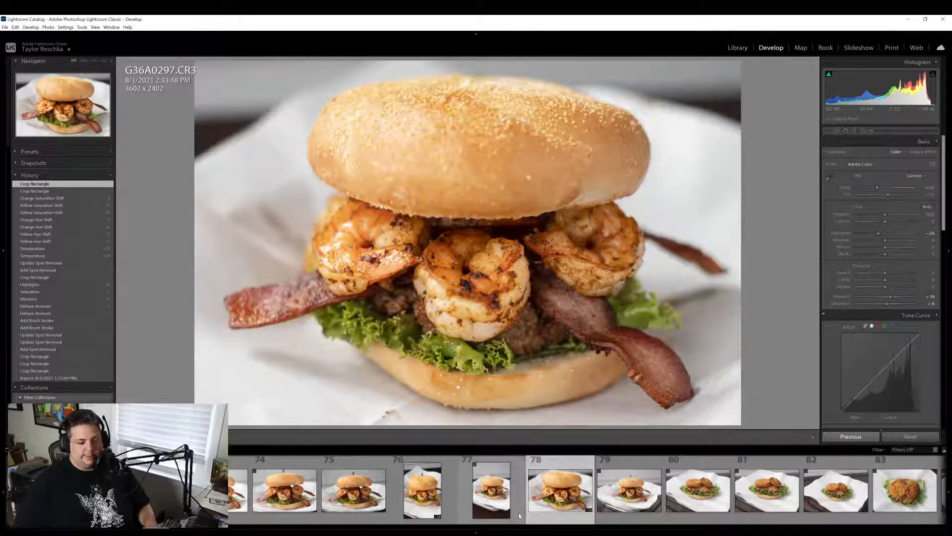
Export G36A0297.CR3 using the previous export settings
{"action": "right_click", "coordinate": [537, 506]}
{"action": "mouse_move", "coordinate": [577, 477]}
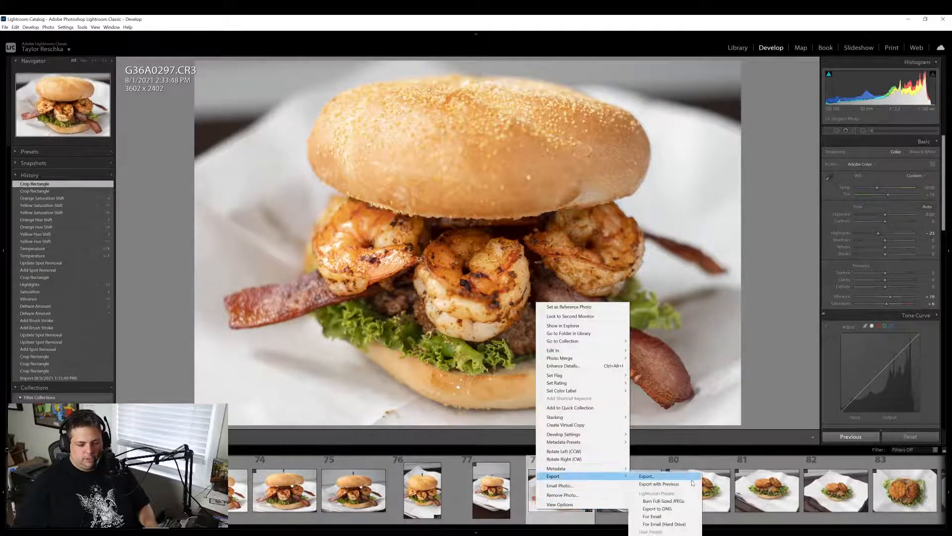
{"action": "left_click", "coordinate": [659, 485]}
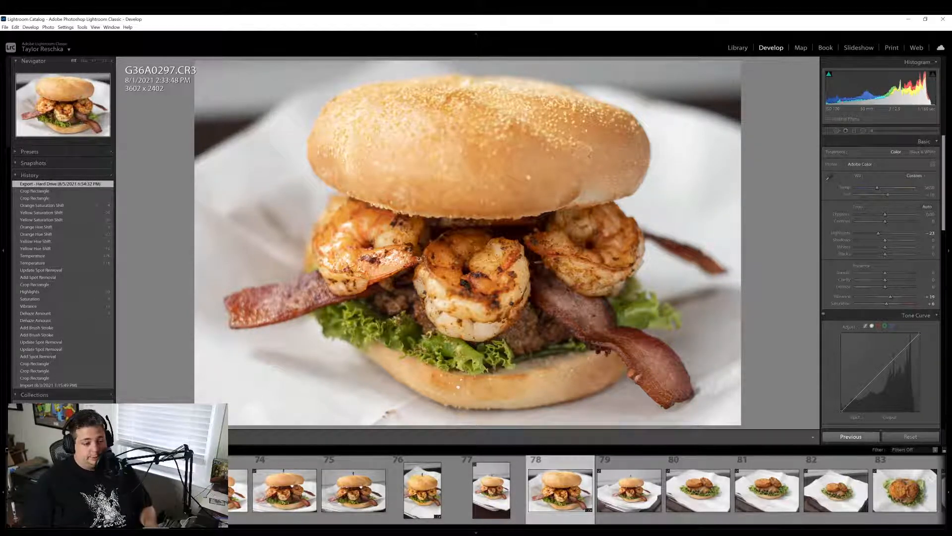
Look through the following shots from G36A0298.CR3 onward and choose G36A0304.CR3 for editing
{"action": "left_click", "coordinate": [629, 477]}
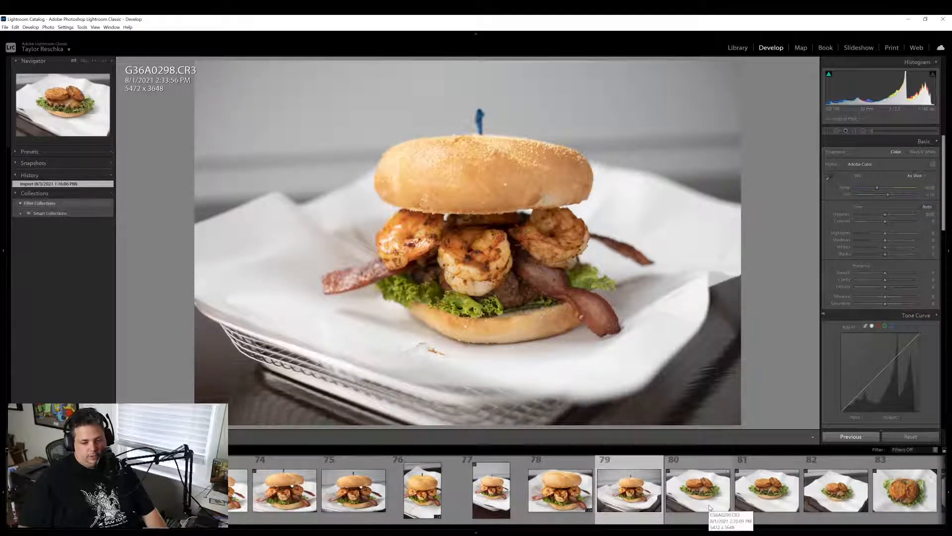
{"action": "left_click", "coordinate": [819, 508]}
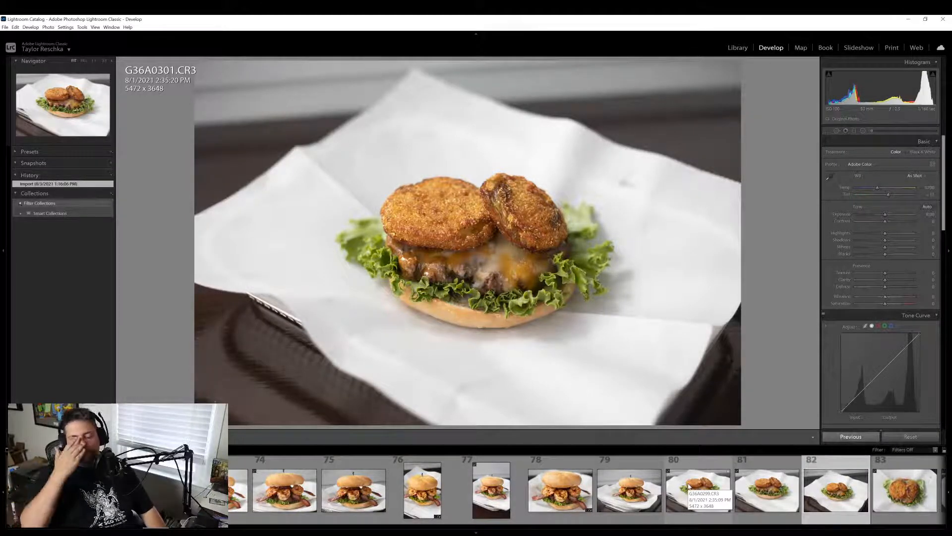
{"action": "scroll", "coordinate": [688, 486], "scroll_direction": "down", "scroll_amount": 4}
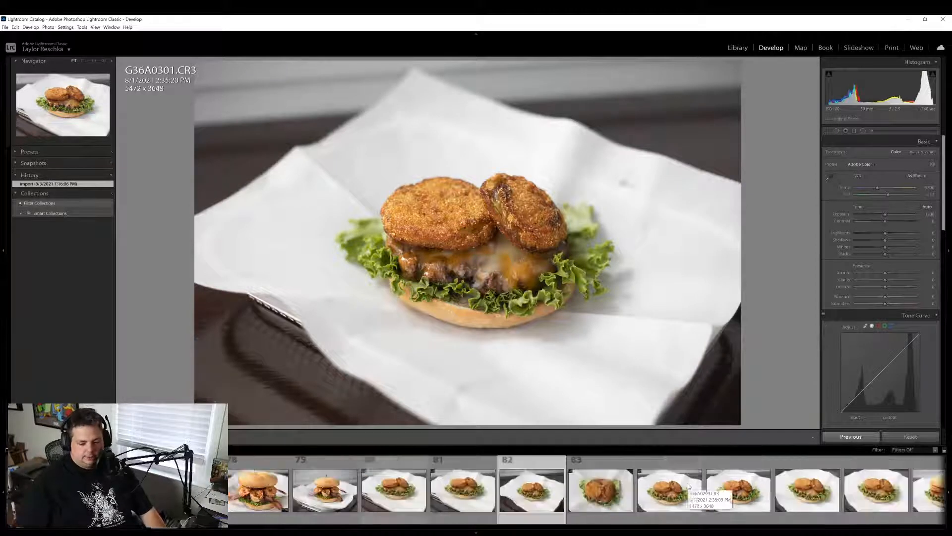
{"action": "left_click", "coordinate": [595, 505]}
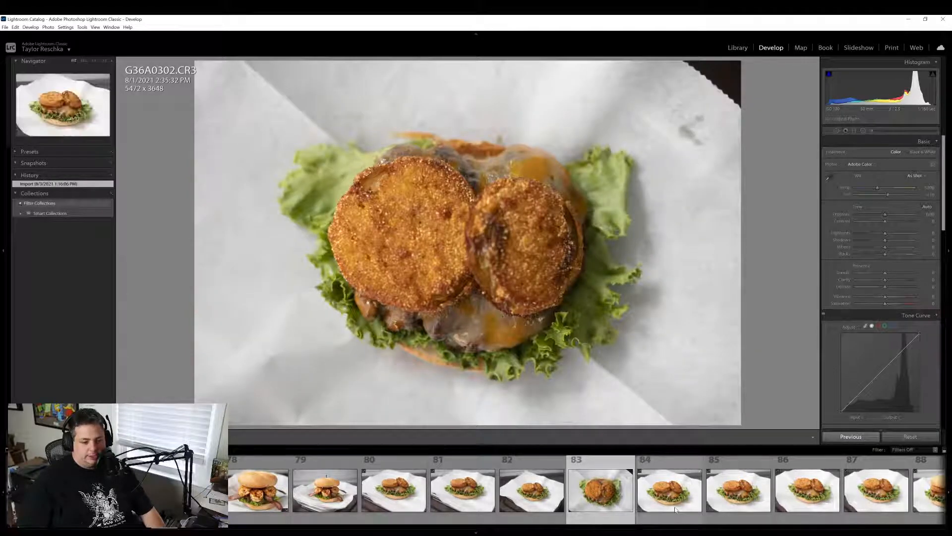
{"action": "left_click", "coordinate": [675, 509]}
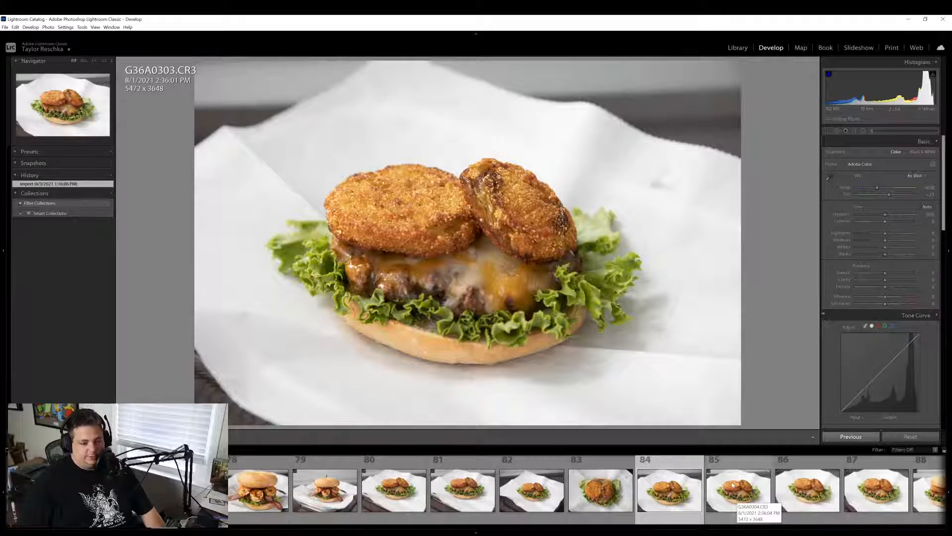
{"action": "left_click", "coordinate": [734, 495]}
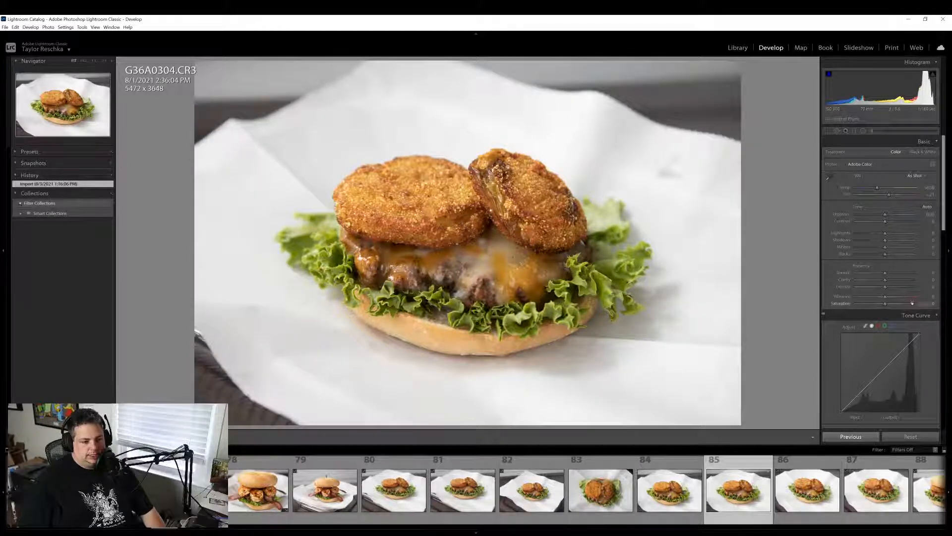
Set Vibrance to +15, Dehaze to +5 and Shadows to +8 on G36A0304.CR3, and check the fried toppings up close
{"action": "left_click_drag", "start_coordinate": [884, 296], "coordinate": [886, 288]}
{"action": "left_click_drag", "start_coordinate": [891, 243], "coordinate": [888, 262]}
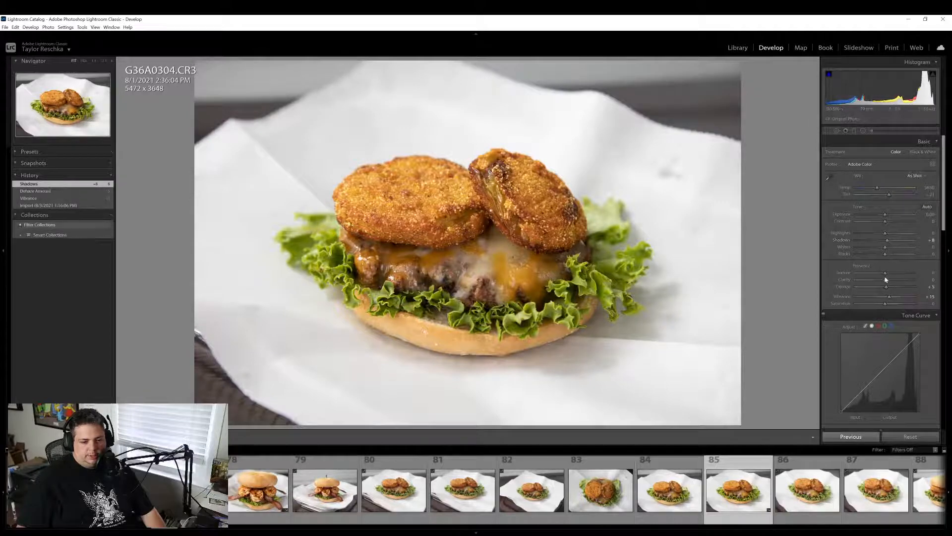
{"action": "left_click", "coordinate": [419, 201]}
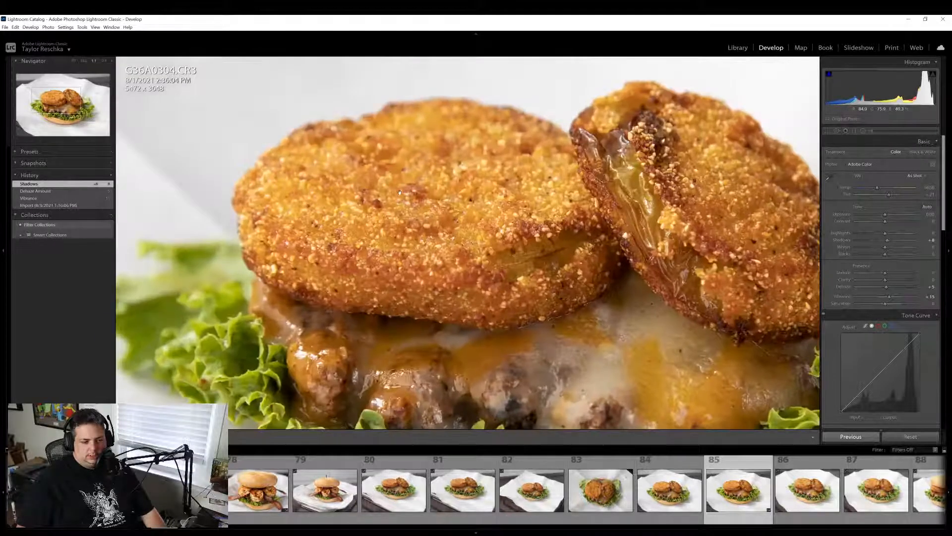
{"action": "left_click_drag", "start_coordinate": [655, 289], "coordinate": [545, 277]}
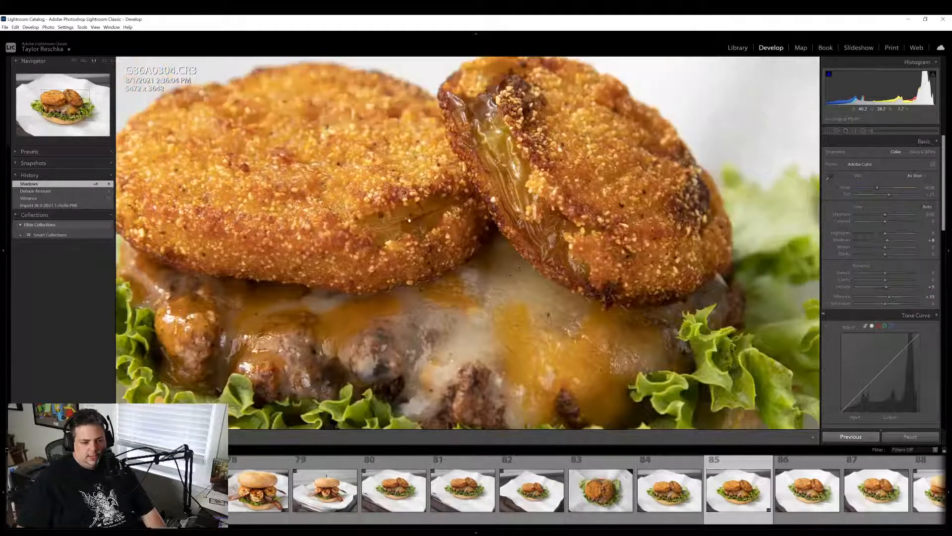
{"action": "left_click_drag", "start_coordinate": [407, 226], "coordinate": [431, 247]}
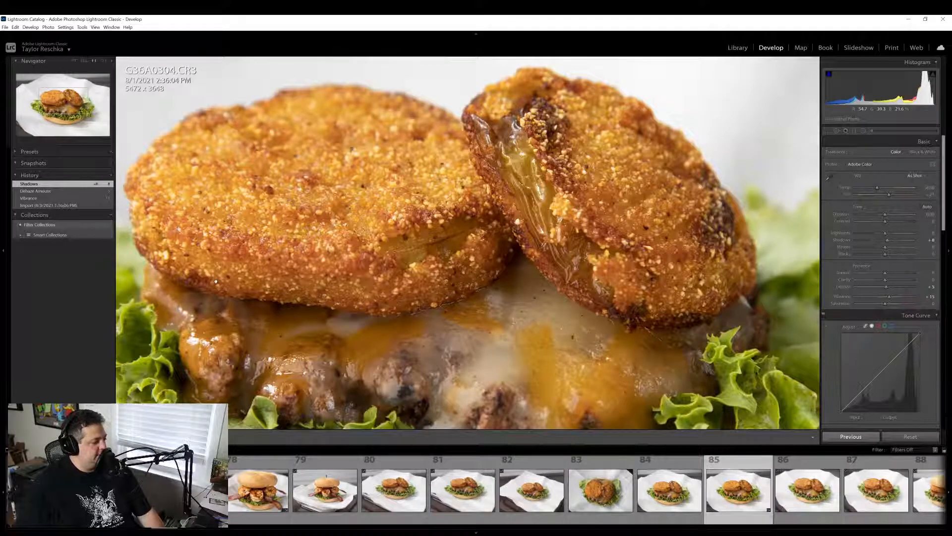
{"action": "left_click", "coordinate": [572, 341]}
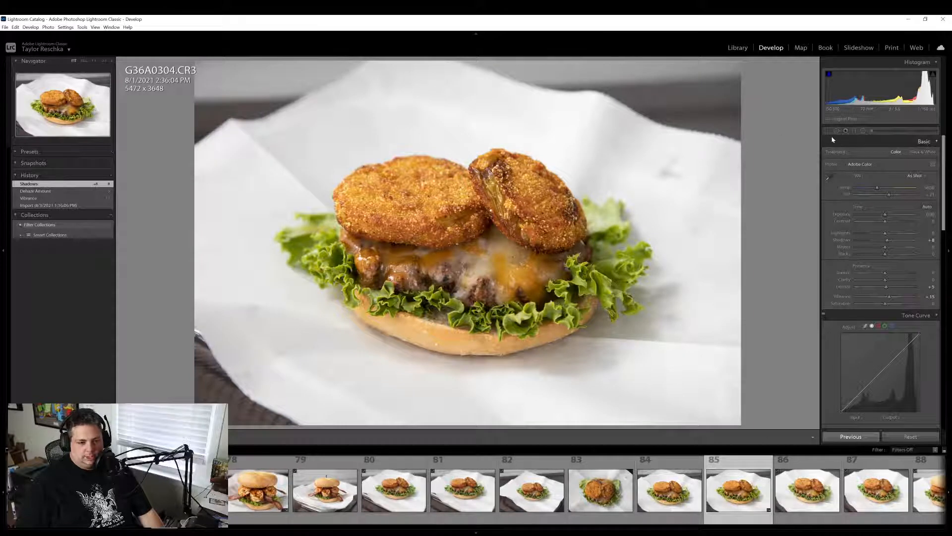
Heal the gray mark on the white paper to the upper right of the burger
{"action": "key", "text": "r"}
{"action": "key", "text": "q"}
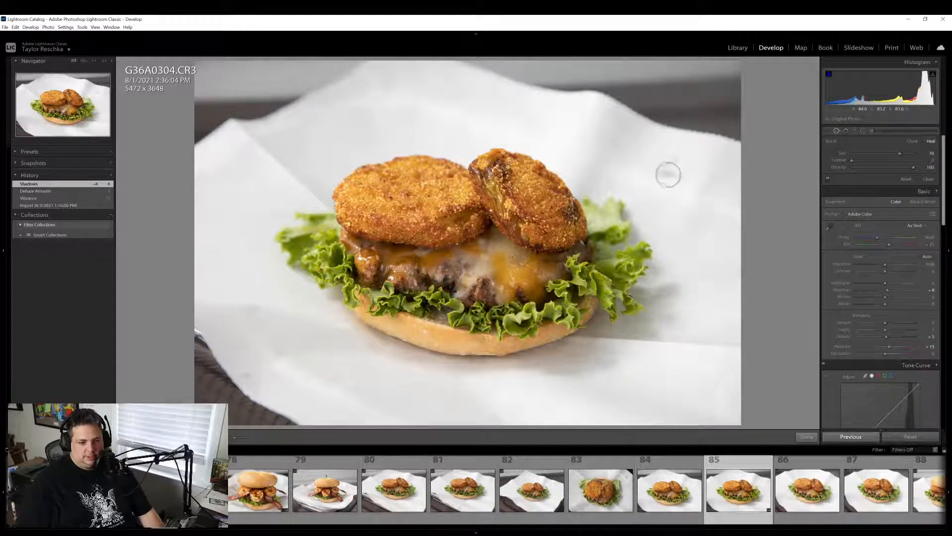
{"action": "scroll", "coordinate": [673, 166], "scroll_direction": "up", "scroll_amount": 2}
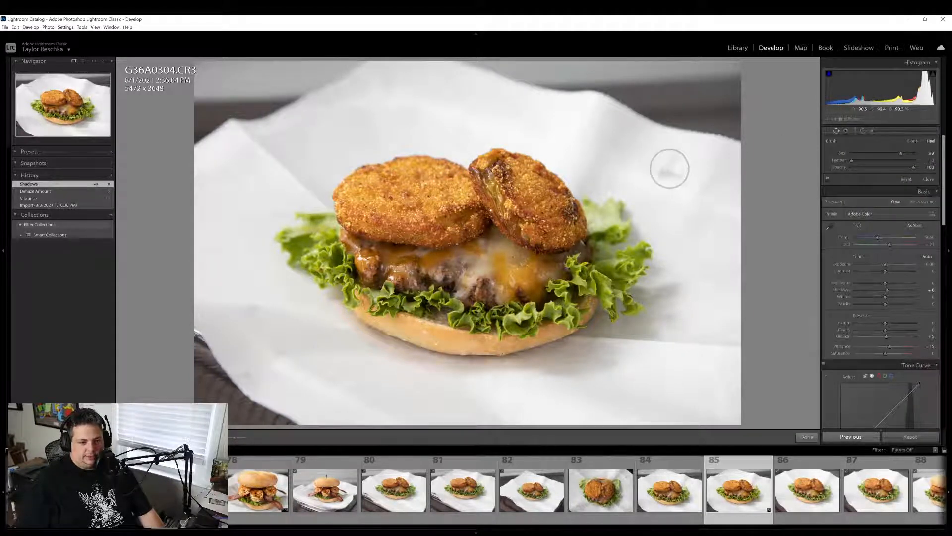
{"action": "left_click", "coordinate": [668, 169]}
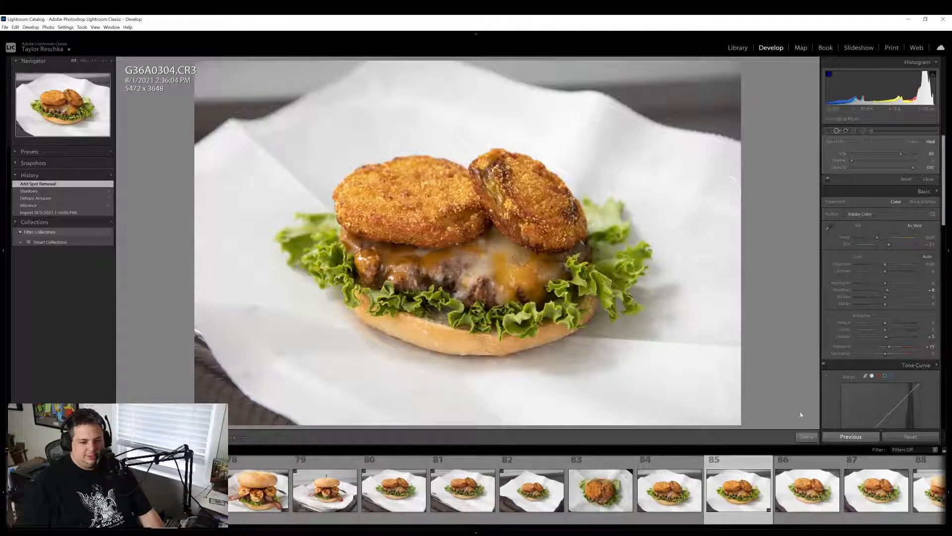
{"action": "left_click", "coordinate": [807, 437]}
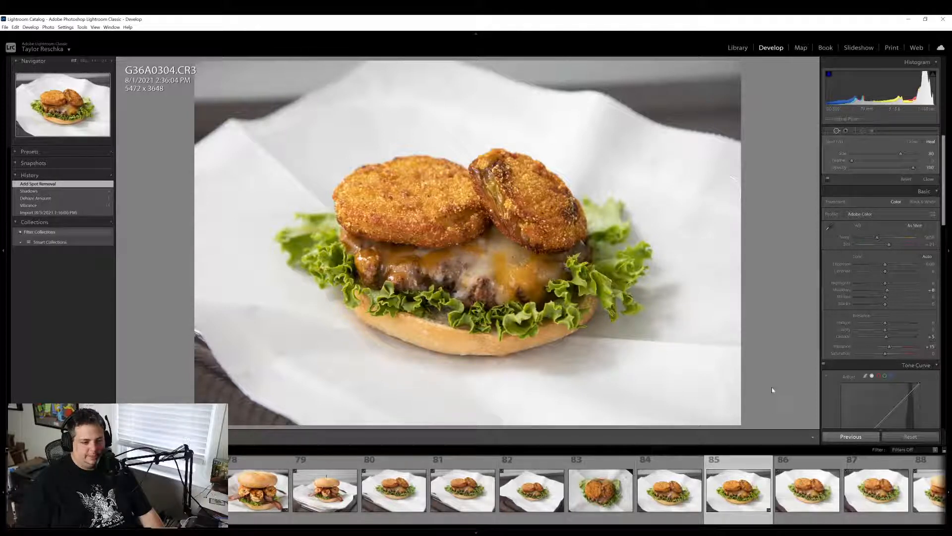
Inspect the lower bun and paper up close and raise Shadows to +17
{"action": "left_click", "coordinate": [441, 419]}
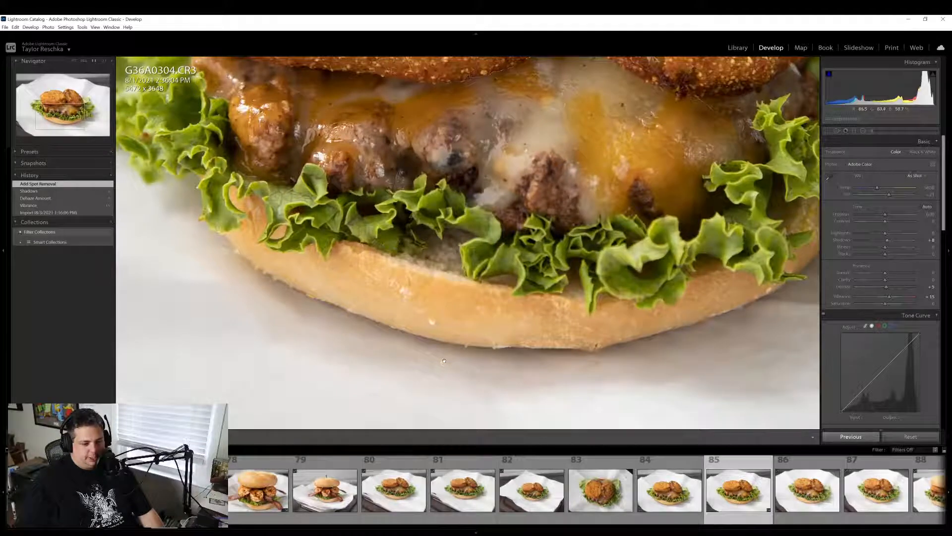
{"action": "left_click", "coordinate": [444, 360]}
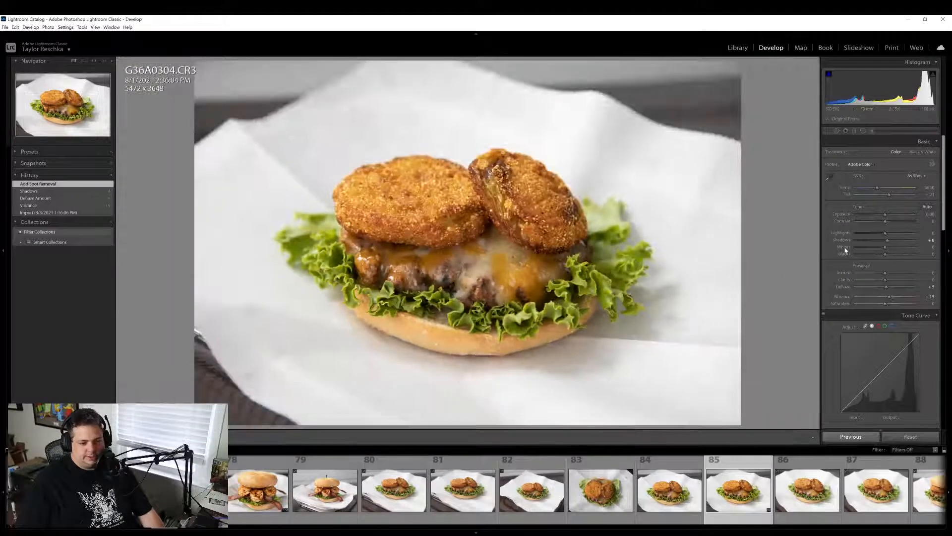
{"action": "left_click_drag", "start_coordinate": [888, 240], "coordinate": [891, 239]}
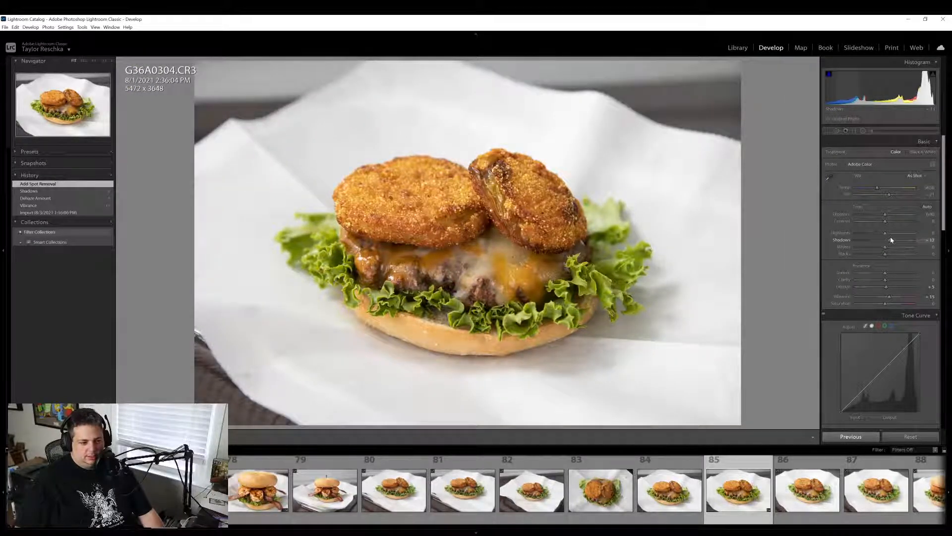
Crop G36A0304.CR3 tighter around the burger to 4847 x 3231, keeping the original aspect ratio
{"action": "left_click", "coordinate": [827, 131]}
{"action": "left_click_drag", "start_coordinate": [200, 65], "coordinate": [262, 106]}
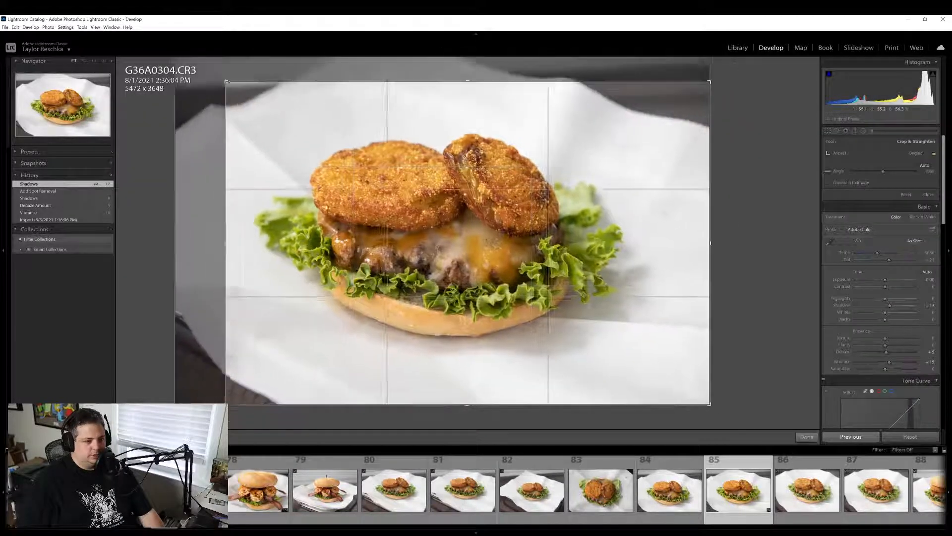
{"action": "left_click_drag", "start_coordinate": [522, 243], "coordinate": [523, 242]}
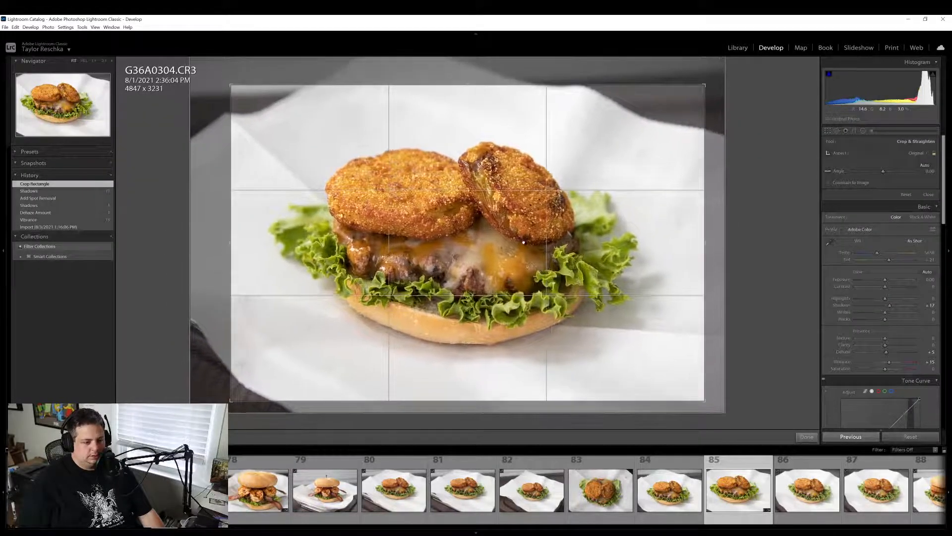
{"action": "left_click", "coordinate": [809, 437]}
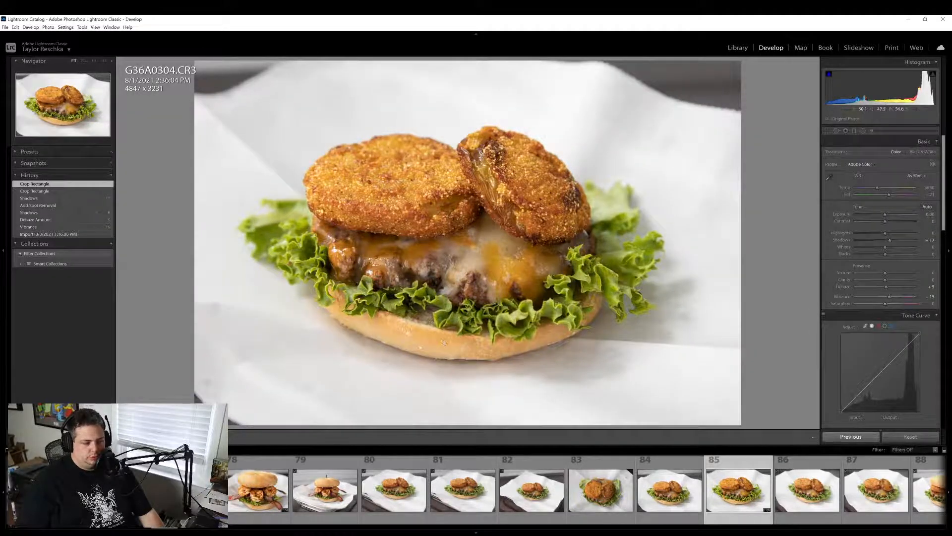
Export G36A0304.CR3 using the previous export settings
{"action": "right_click", "coordinate": [729, 500]}
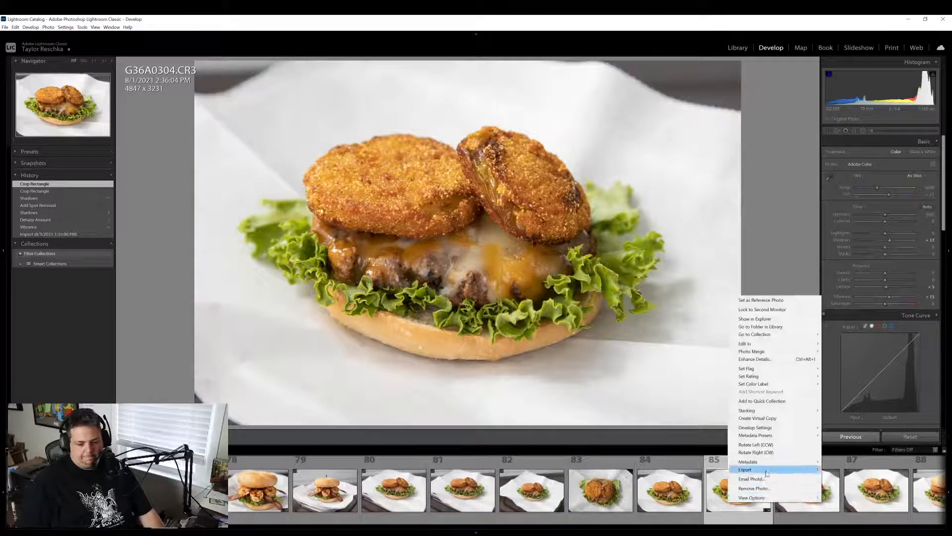
{"action": "mouse_move", "coordinate": [762, 473]}
{"action": "left_click", "coordinate": [843, 477]}
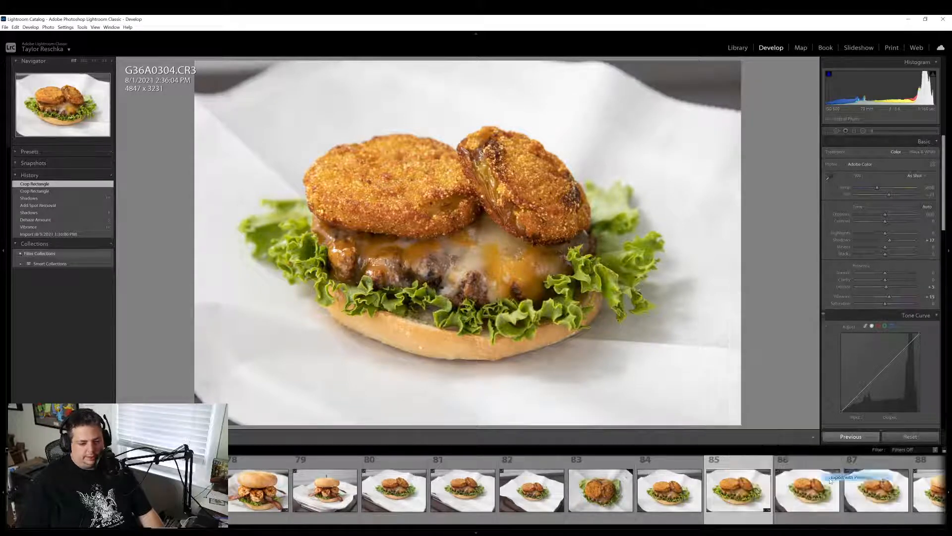
Open G36A0307.CR3 and straighten it with a crop angle of -1.60
{"action": "scroll", "coordinate": [620, 491], "scroll_direction": "down", "scroll_amount": 3}
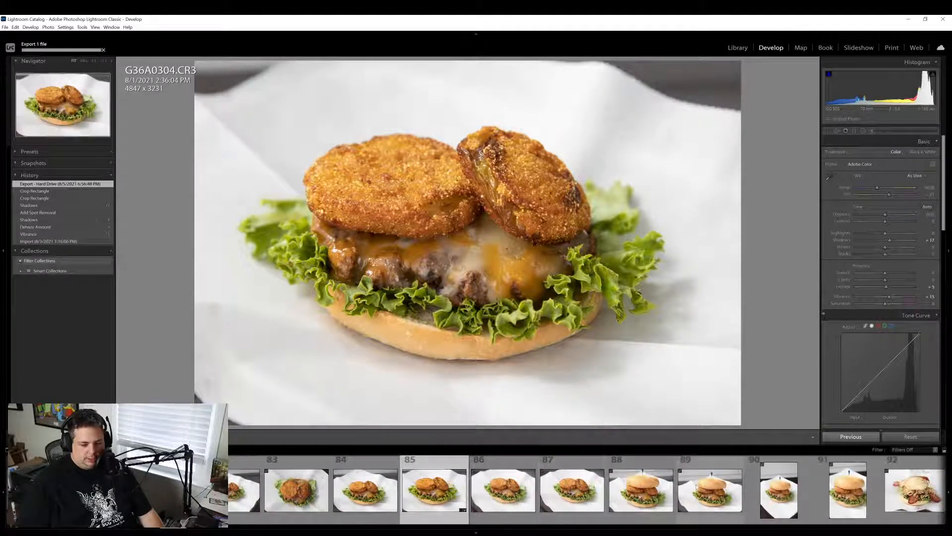
{"action": "left_click", "coordinate": [653, 498]}
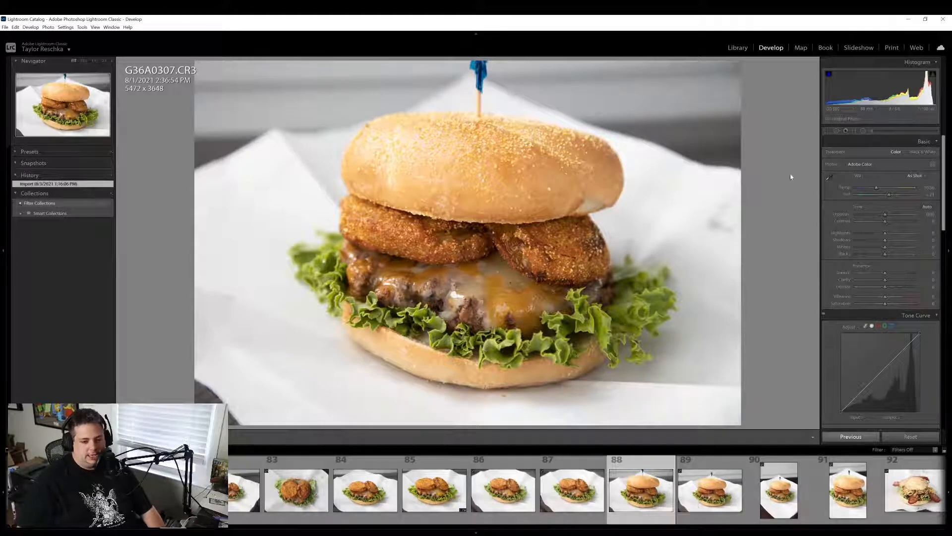
{"action": "left_click", "coordinate": [826, 133]}
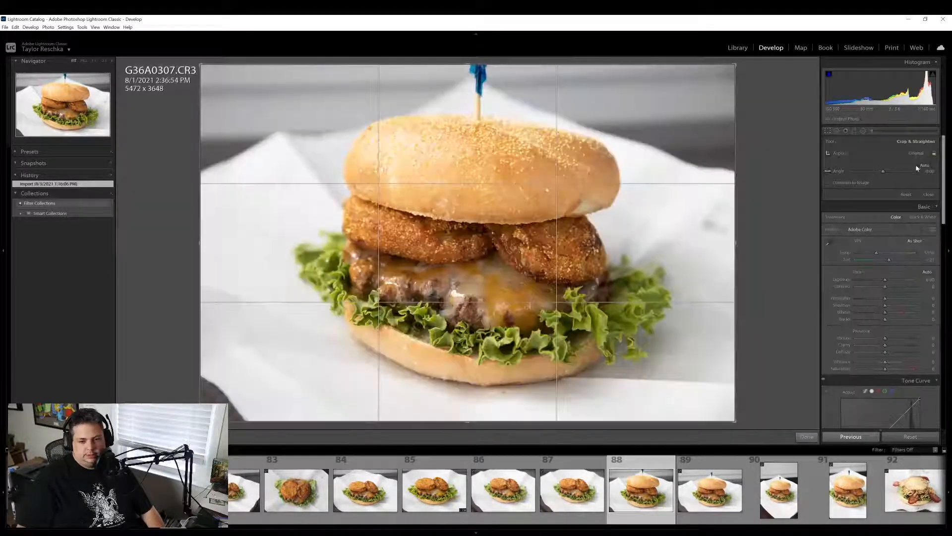
{"action": "left_click", "coordinate": [923, 166]}
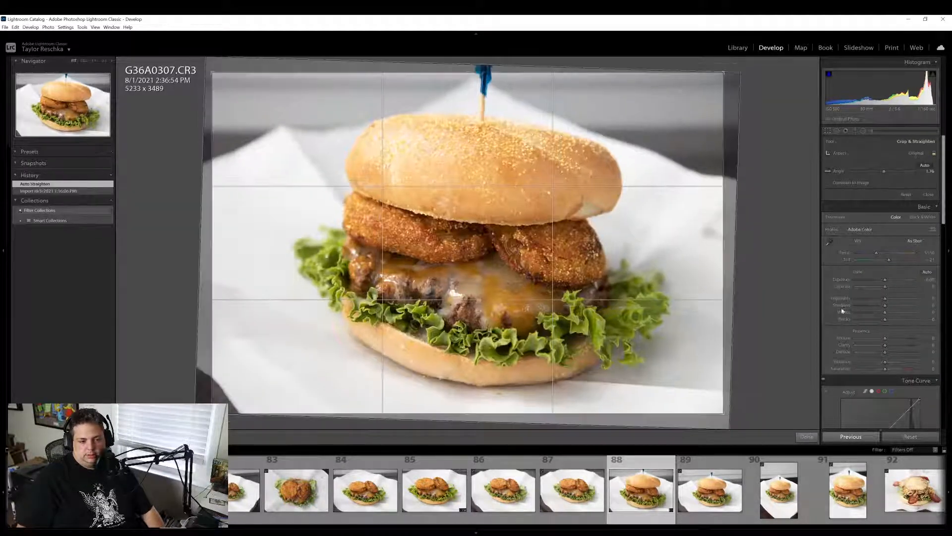
{"action": "left_click", "coordinate": [906, 196]}
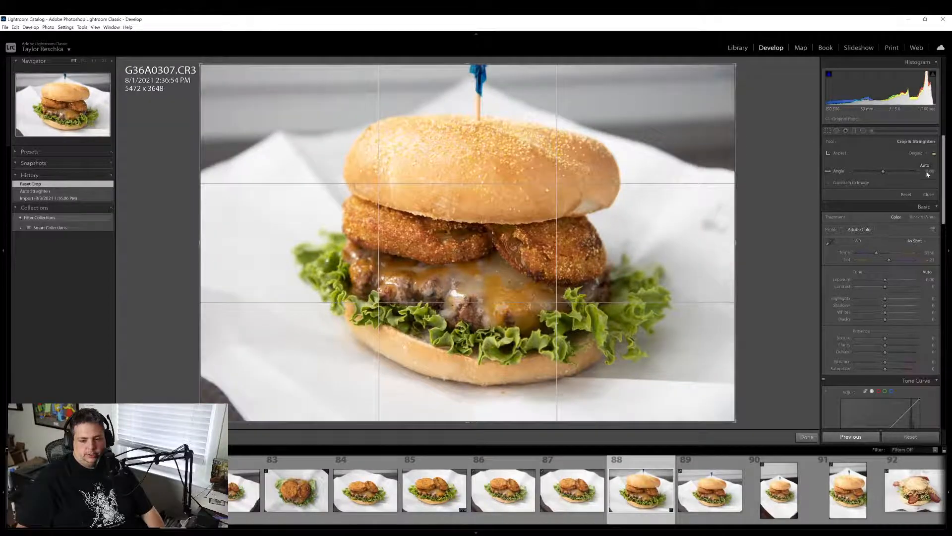
{"action": "left_click_drag", "start_coordinate": [930, 171], "coordinate": [925, 171]}
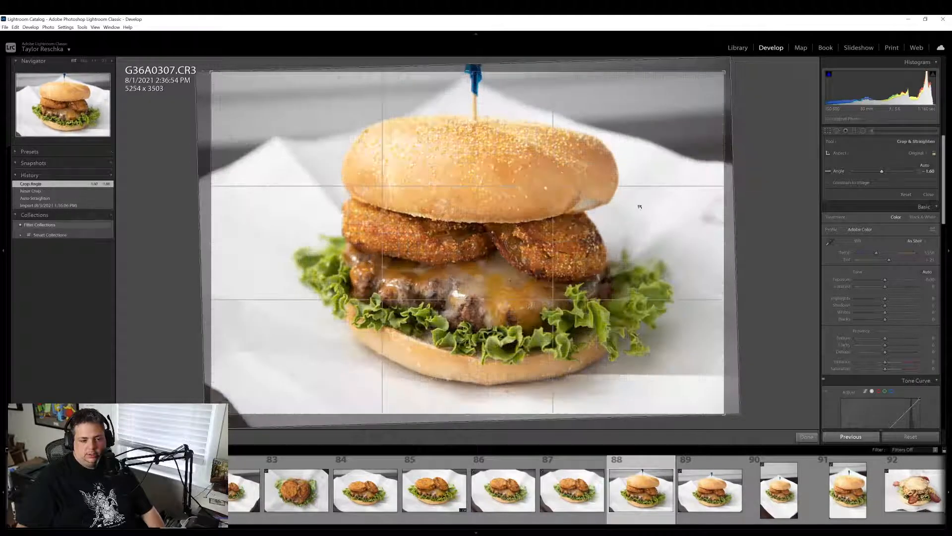
{"action": "left_click", "coordinate": [807, 436]}
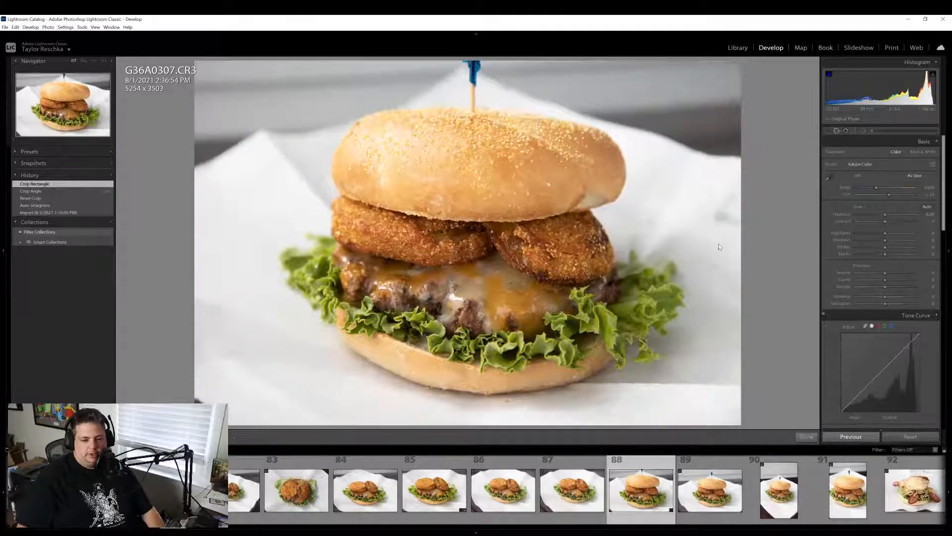
Heal the gray mark on the white paper beside the burger's top bun near the photo's right edge
{"action": "left_click", "coordinate": [838, 131]}
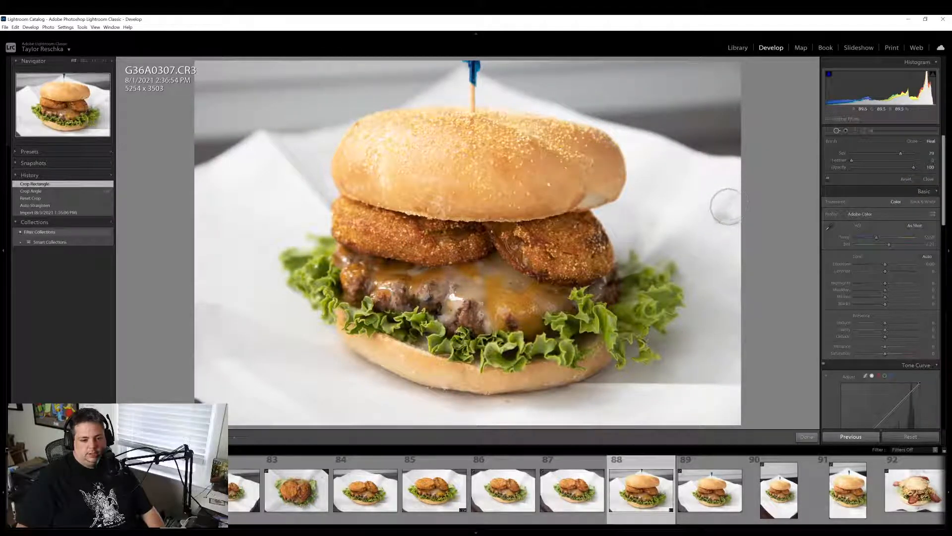
{"action": "scroll", "coordinate": [727, 207], "scroll_direction": "down", "scroll_amount": 1}
{"action": "scroll", "coordinate": [727, 206], "scroll_direction": "up", "scroll_amount": 1}
{"action": "mouse_move", "coordinate": [727, 207]}
{"action": "left_mouse_down"}
{"action": "mouse_move", "coordinate": [729, 215]}
{"action": "mouse_move", "coordinate": [728, 184]}
{"action": "left_mouse_up"}
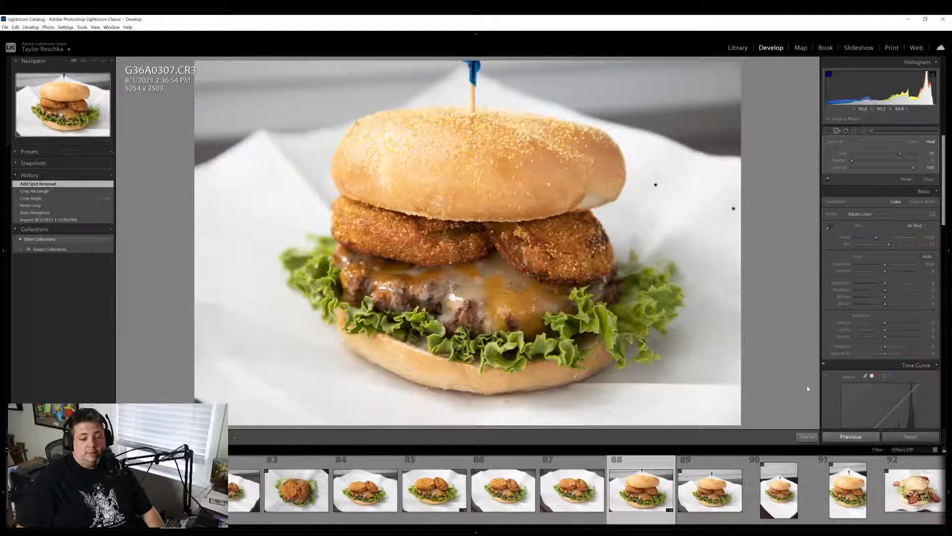
{"action": "key", "text": "q"}
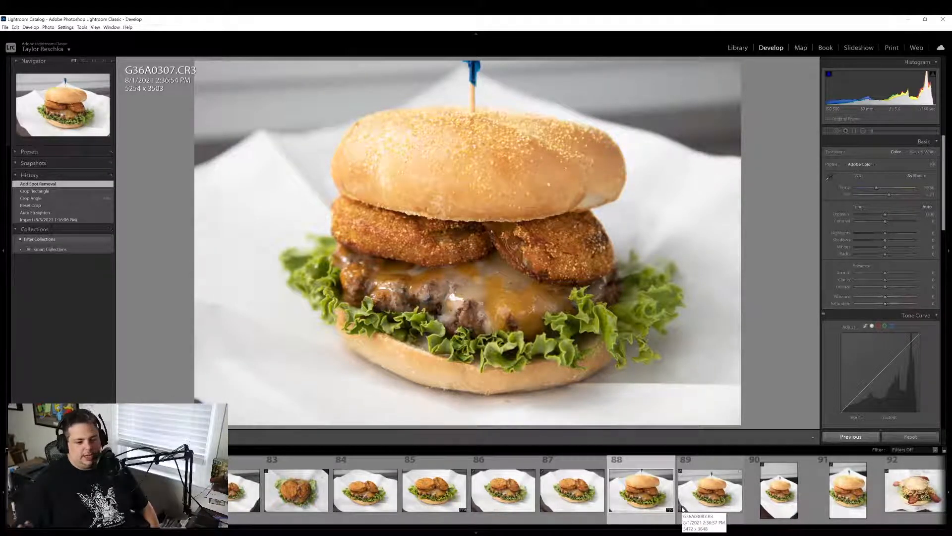
Apply the previous photo's develop settings to the vertical burger shot G36A0309.CR3
{"action": "scroll", "coordinate": [743, 502], "scroll_direction": "down", "scroll_amount": 4}
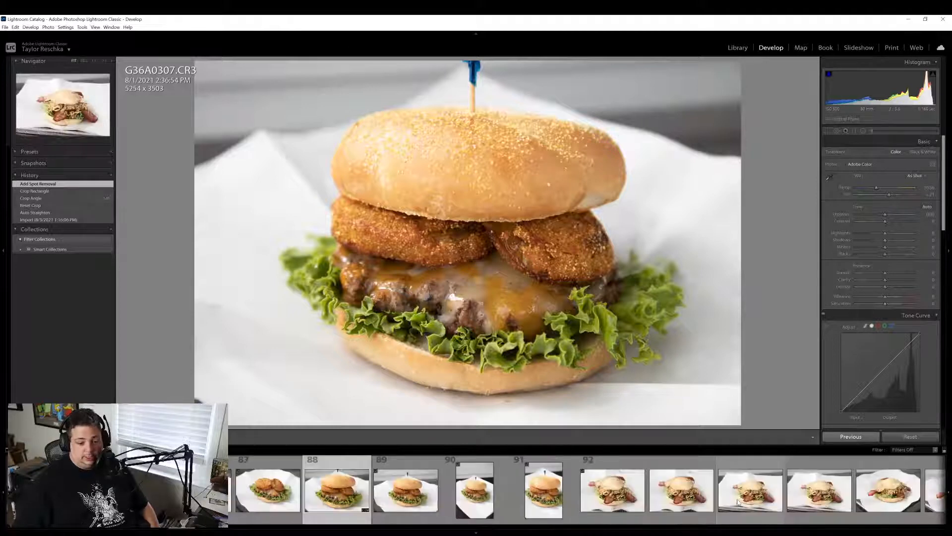
{"action": "left_click", "coordinate": [497, 510]}
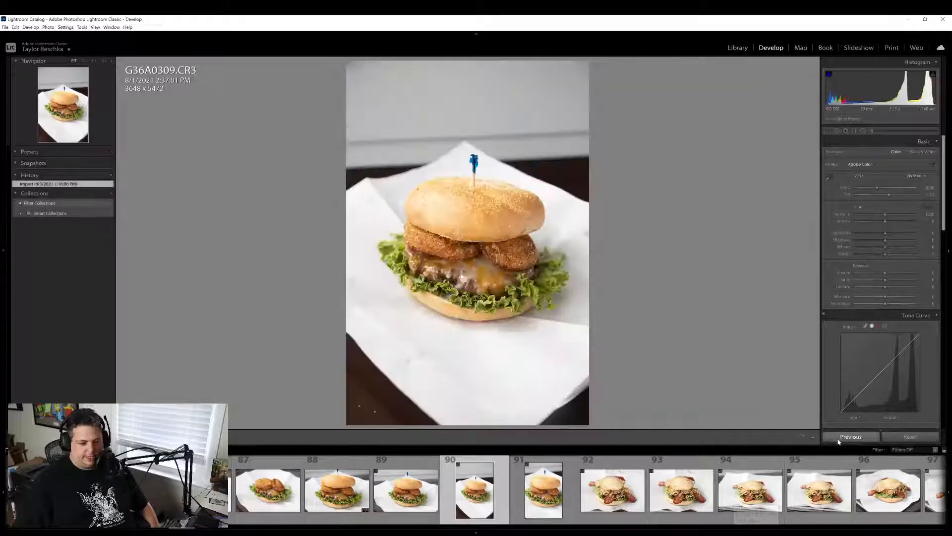
{"action": "left_click", "coordinate": [839, 439]}
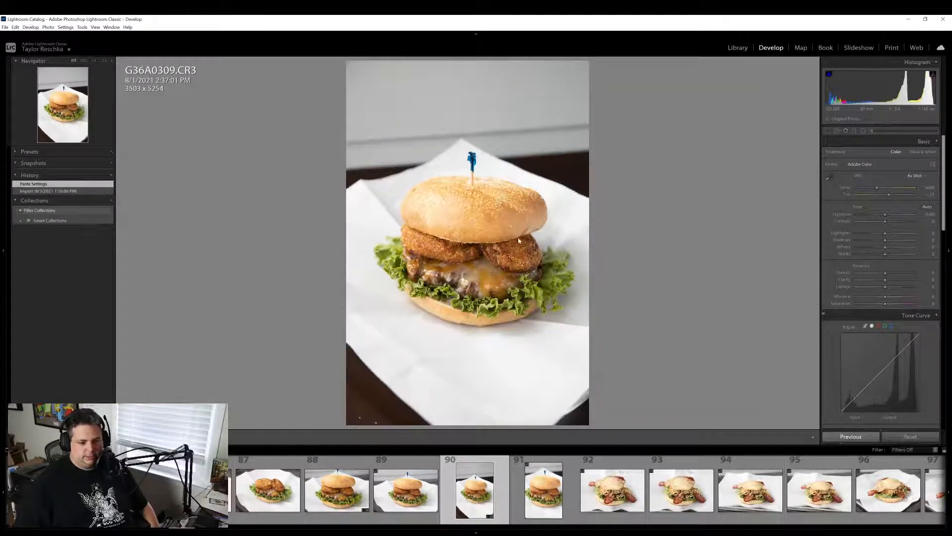
Crop G36A0309.CR3 tighter around the burger to 3091 x 4636, keeping the original aspect ratio
{"action": "left_click", "coordinate": [827, 131]}
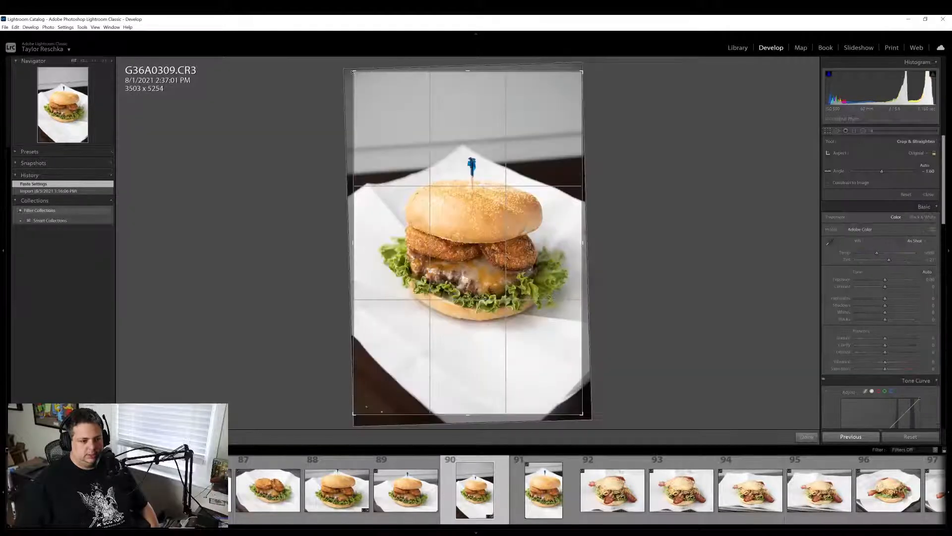
{"action": "left_click_drag", "start_coordinate": [354, 71], "coordinate": [369, 87]}
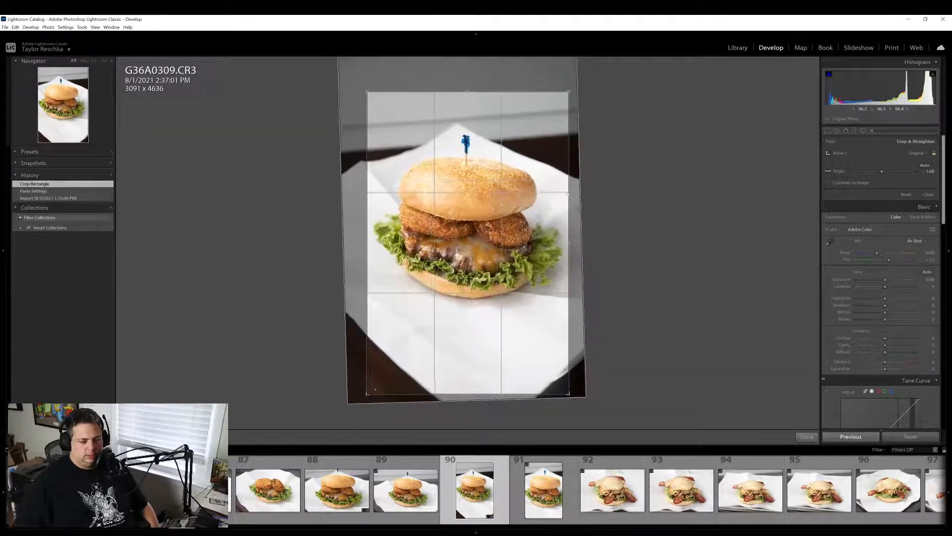
{"action": "left_click_drag", "start_coordinate": [568, 198], "coordinate": [597, 257]}
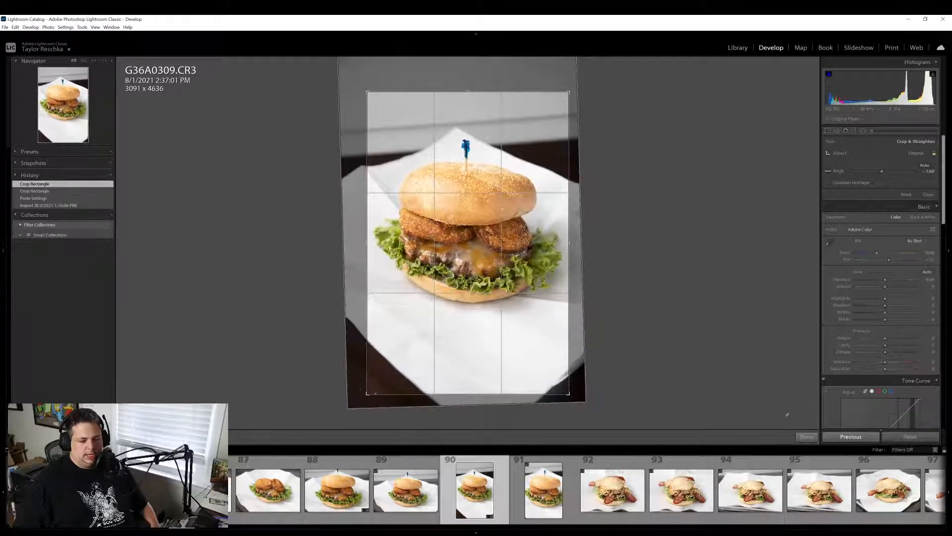
{"action": "left_click", "coordinate": [800, 437]}
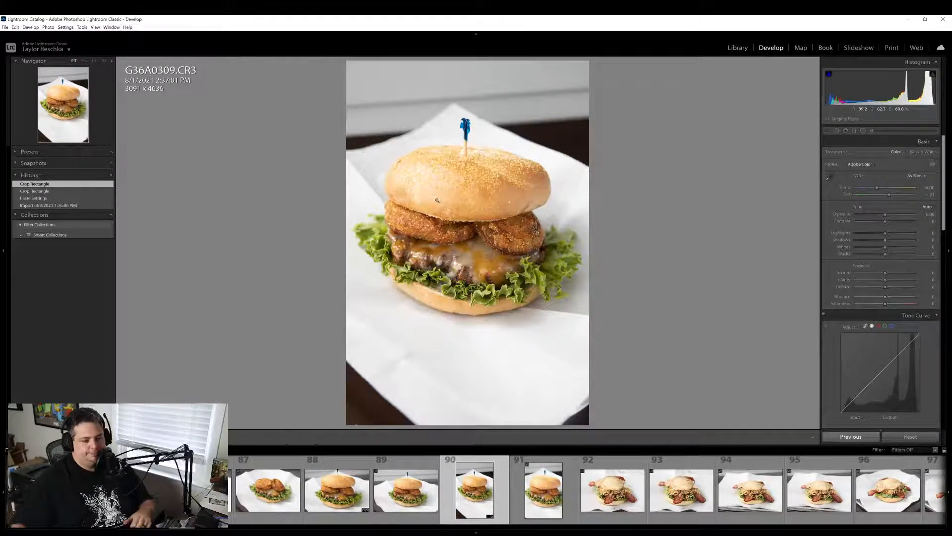
{"action": "left_click", "coordinate": [437, 200]}
{"action": "left_click", "coordinate": [438, 201]}
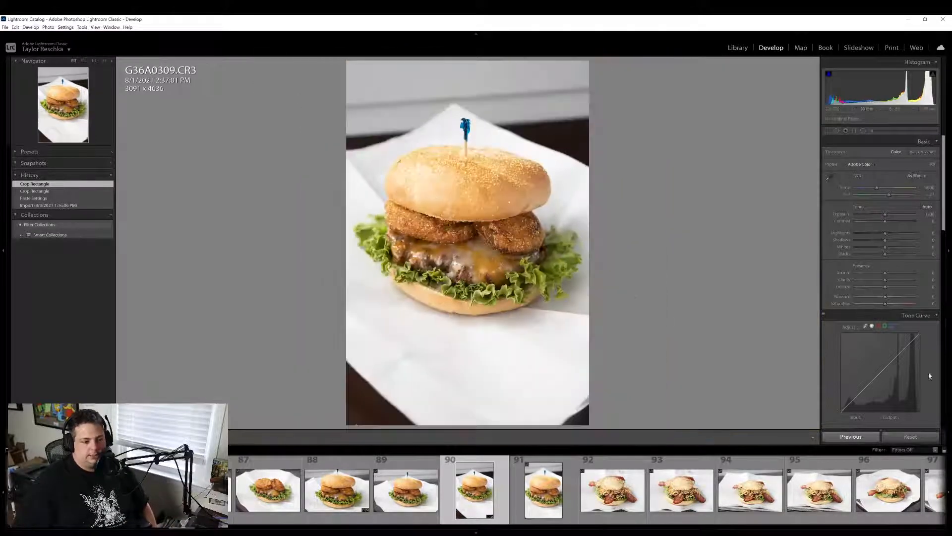
Reposition the crop of G36A0309.CR3 so the burger sits slightly lower and further left in the frame
{"action": "left_click", "coordinate": [828, 131]}
{"action": "left_click_drag", "start_coordinate": [461, 238], "coordinate": [457, 241]}
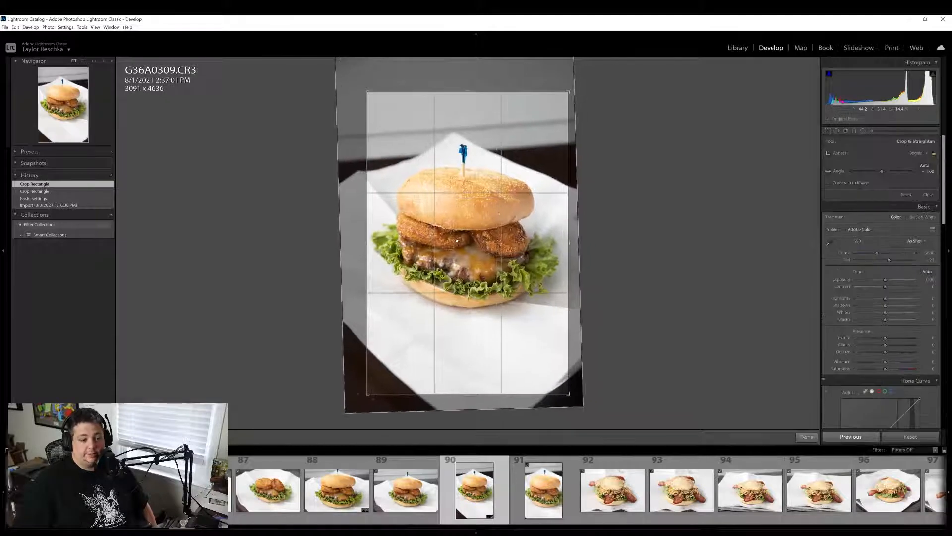
{"action": "left_click", "coordinate": [807, 436]}
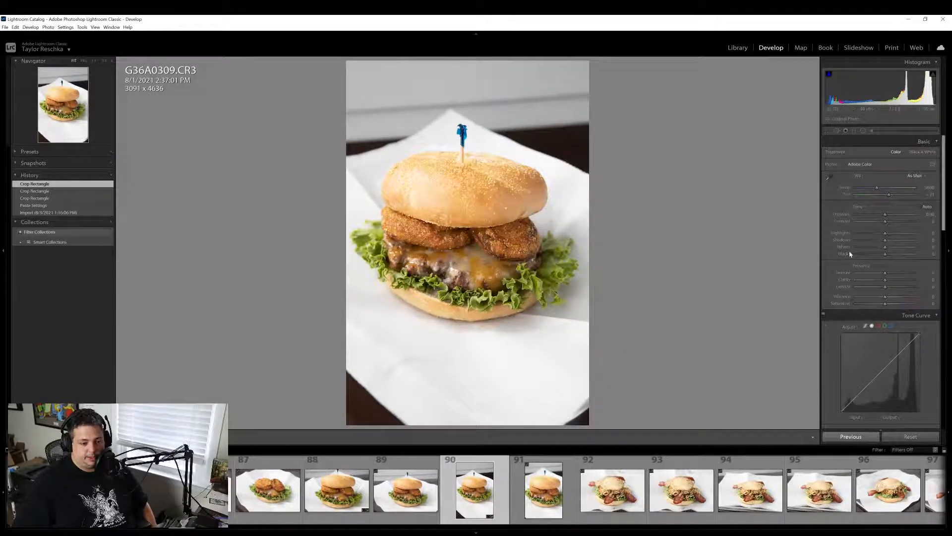
Set Vibrance to +15 and Saturation to +2, and nudge the crop so the burger sits slightly lower
{"action": "left_click_drag", "start_coordinate": [888, 298], "coordinate": [884, 303]}
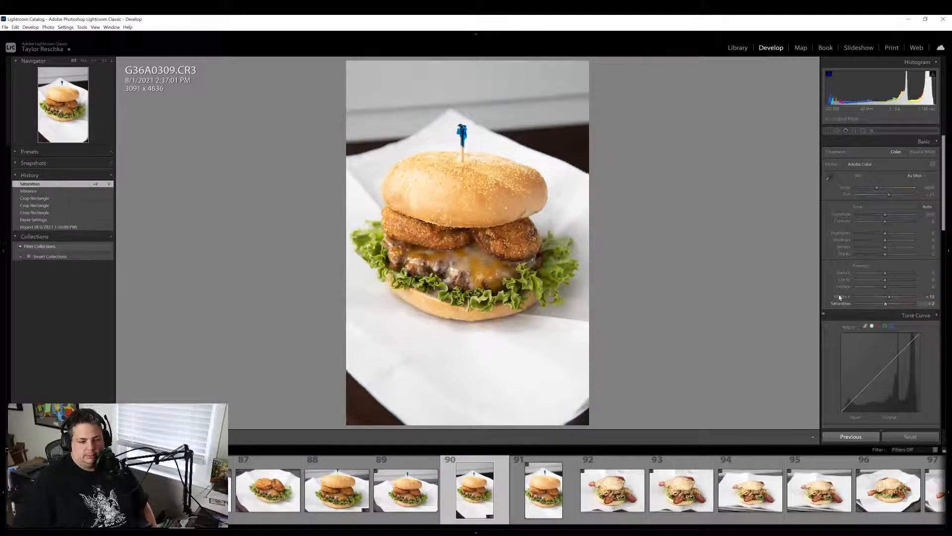
{"action": "left_click", "coordinate": [827, 131]}
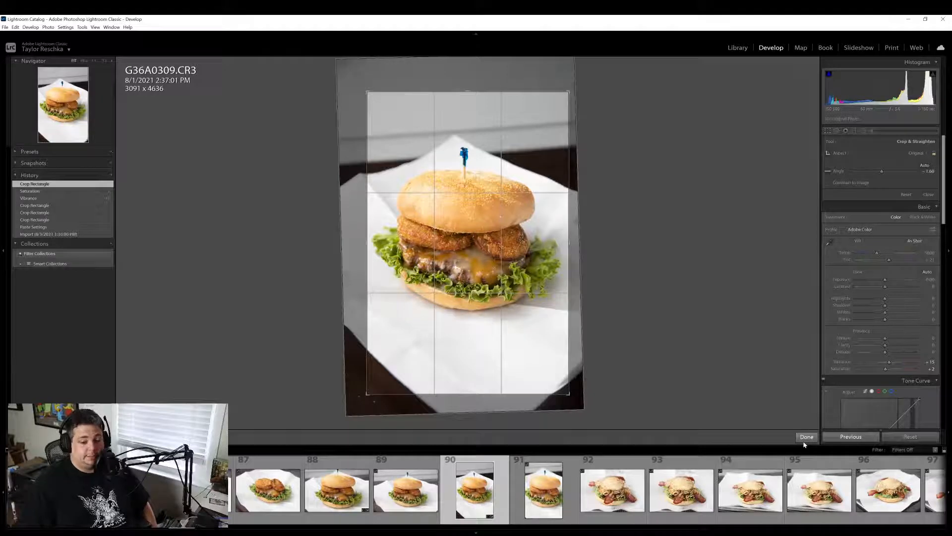
{"action": "left_click", "coordinate": [805, 438]}
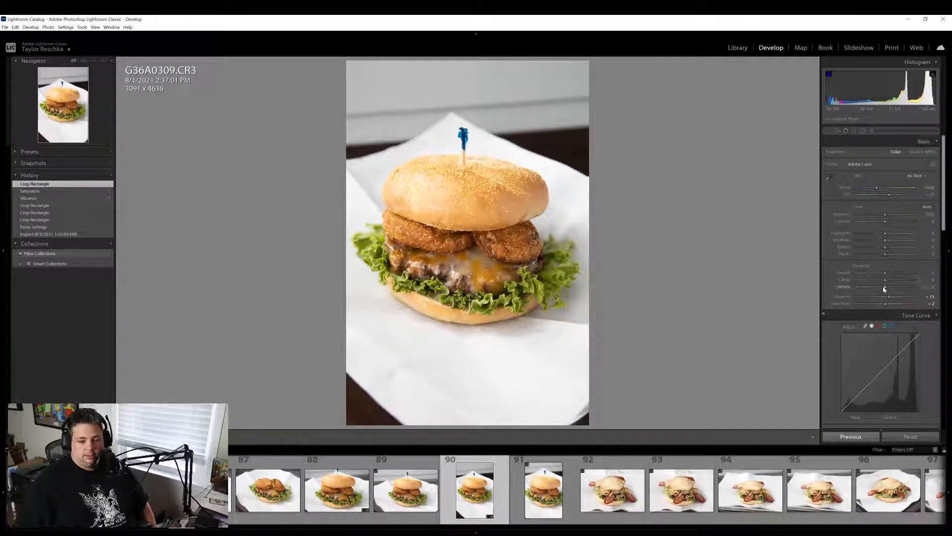
Set Dehaze to +11 and Shadows to +7 on G36A0309.CR3 and recheck its crop
{"action": "left_click_drag", "start_coordinate": [883, 287], "coordinate": [888, 287]}
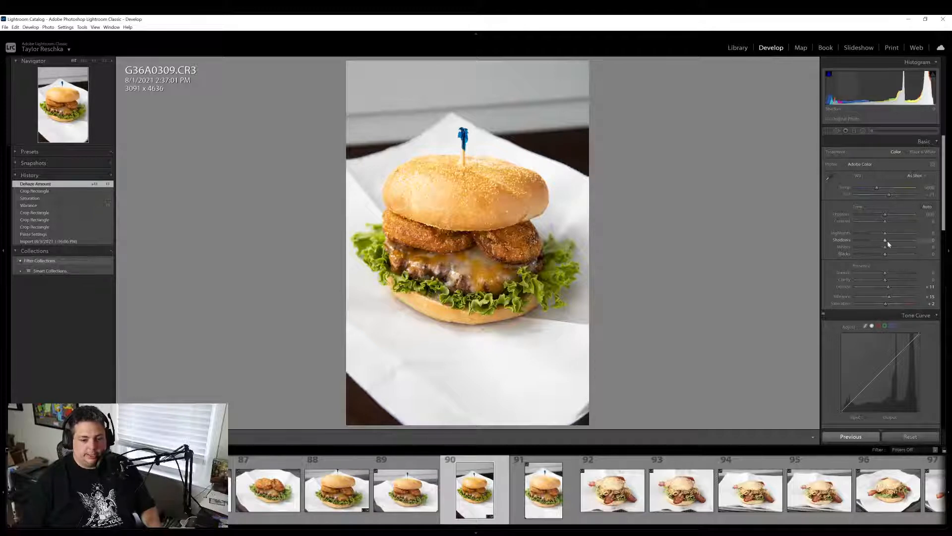
{"action": "left_click_drag", "start_coordinate": [887, 243], "coordinate": [891, 242]}
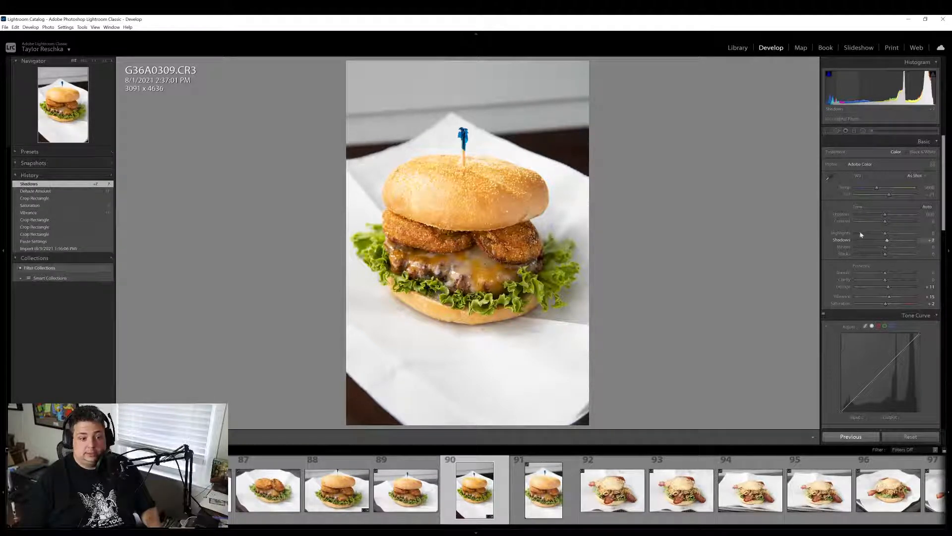
{"action": "left_click", "coordinate": [828, 131]}
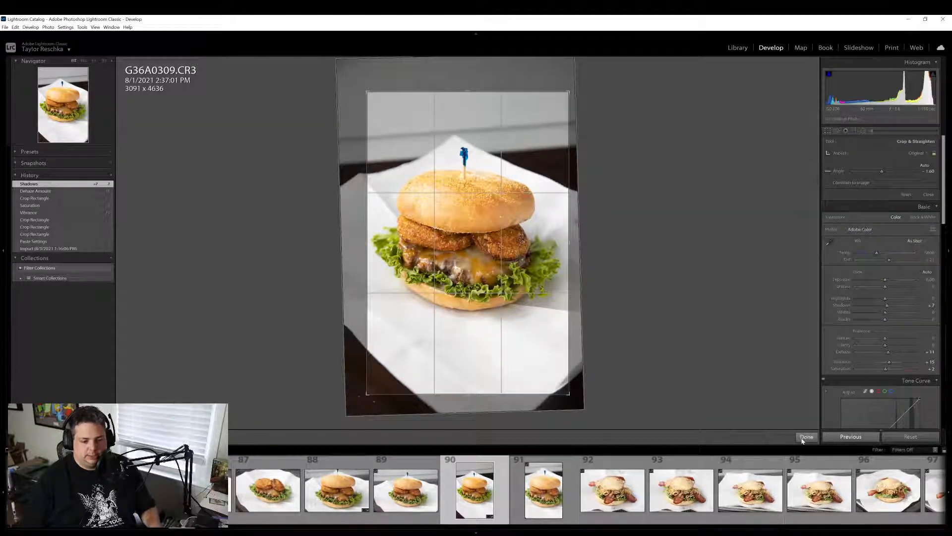
{"action": "left_click", "coordinate": [807, 436]}
Export G36A0309.CR3 using the previous export settings
{"action": "right_click", "coordinate": [463, 501]}
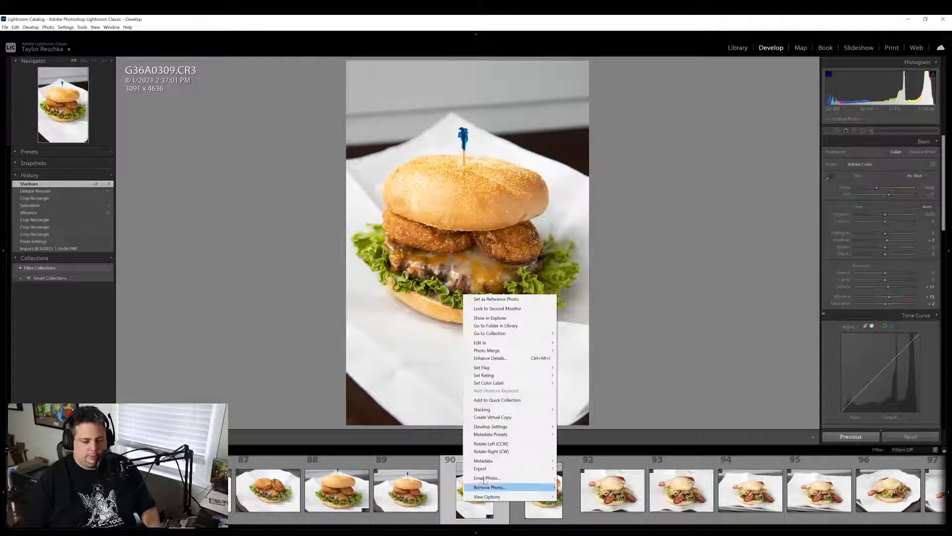
{"action": "mouse_move", "coordinate": [491, 468]}
{"action": "left_click", "coordinate": [623, 477]}
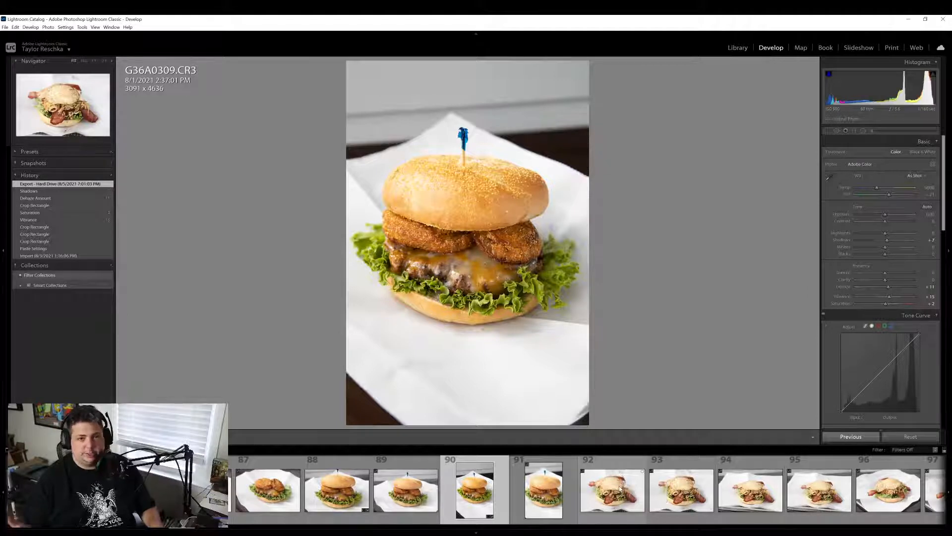
Compare the bacon and egg burger shots, choose G36A0311.CR3 and set its Shadows to +24
{"action": "left_click", "coordinate": [659, 490]}
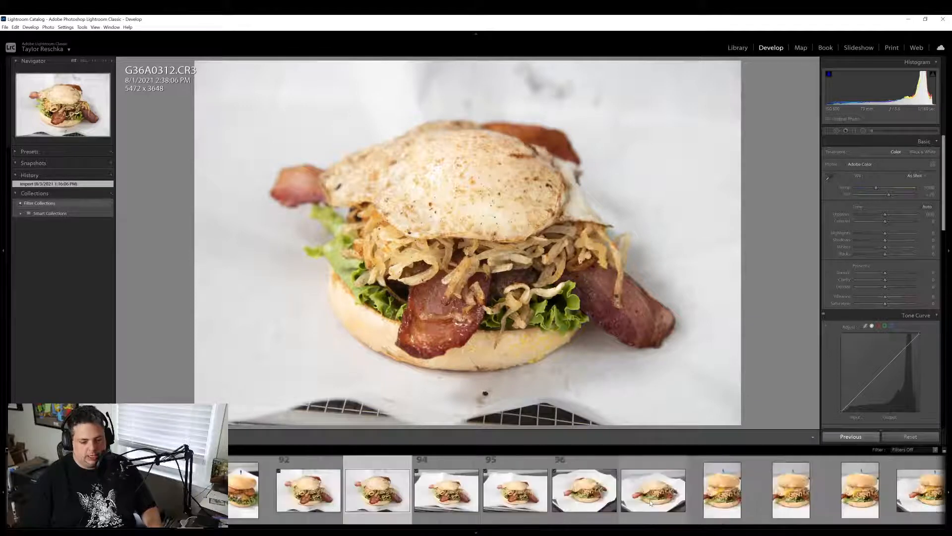
{"action": "scroll", "coordinate": [651, 502], "scroll_direction": "down", "scroll_amount": 4}
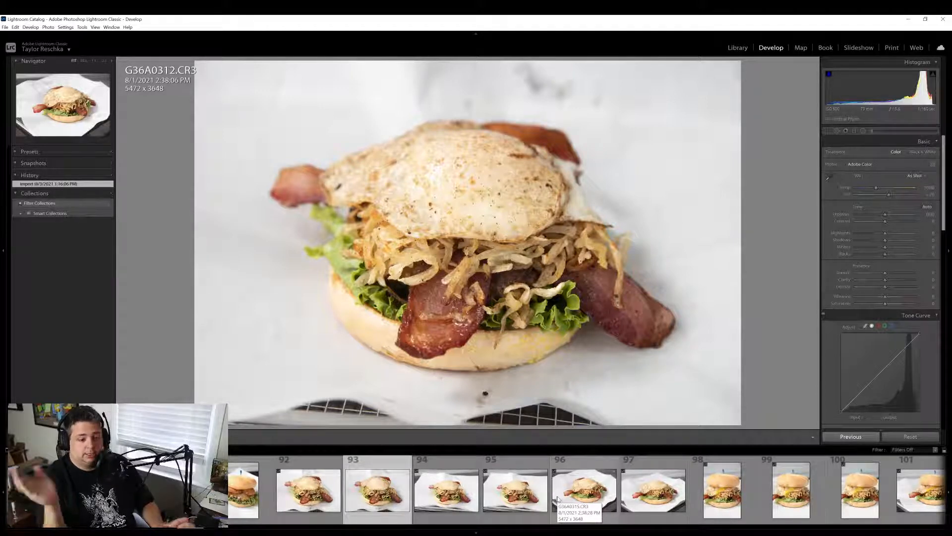
{"action": "left_click", "coordinate": [499, 495]}
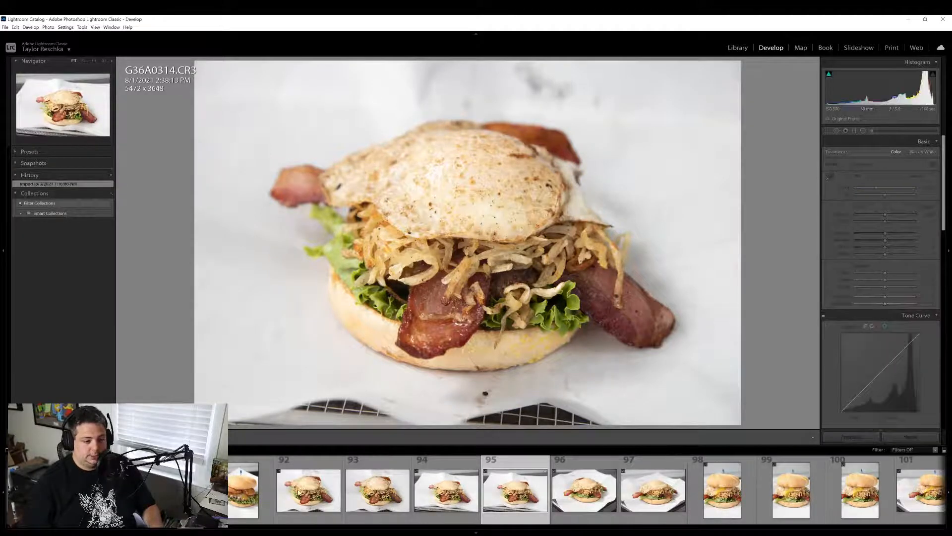
{"action": "left_click", "coordinate": [299, 493]}
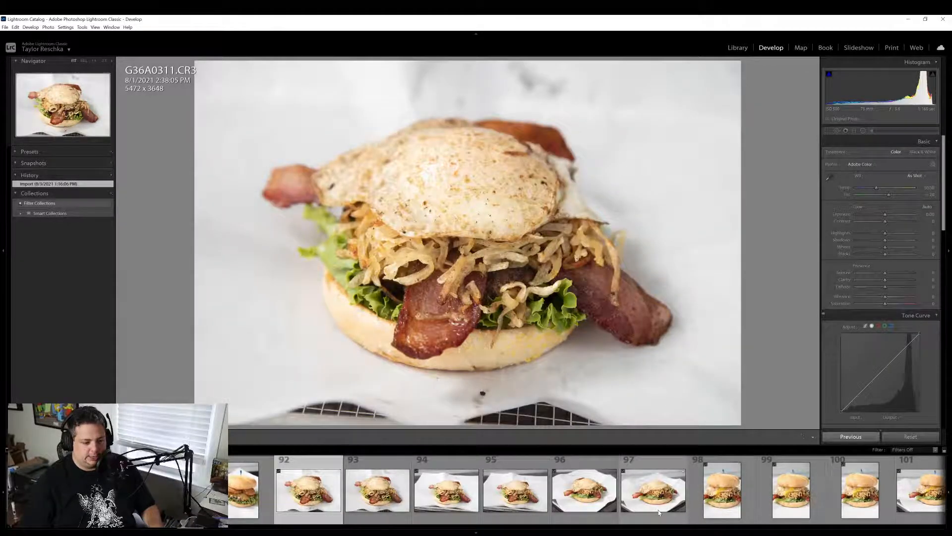
{"action": "left_click", "coordinate": [659, 512]}
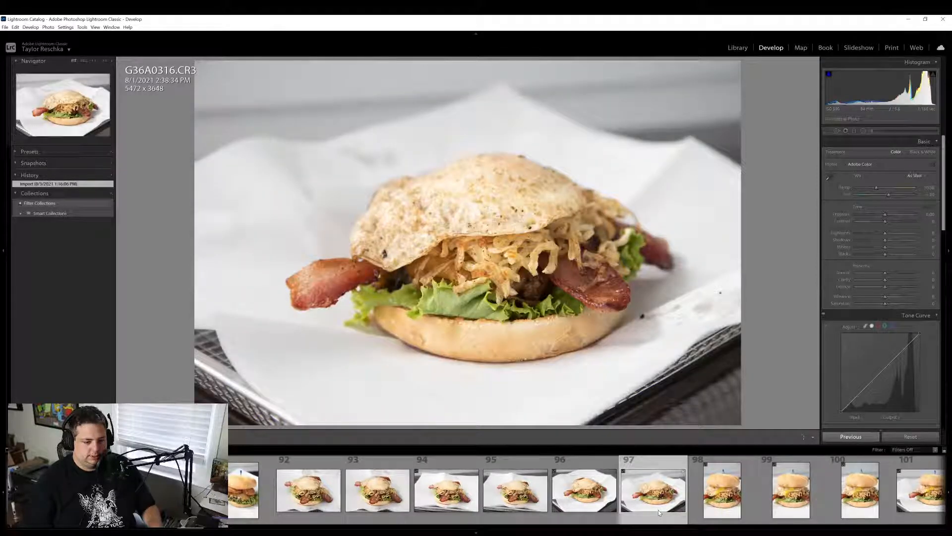
{"action": "left_click", "coordinate": [308, 491]}
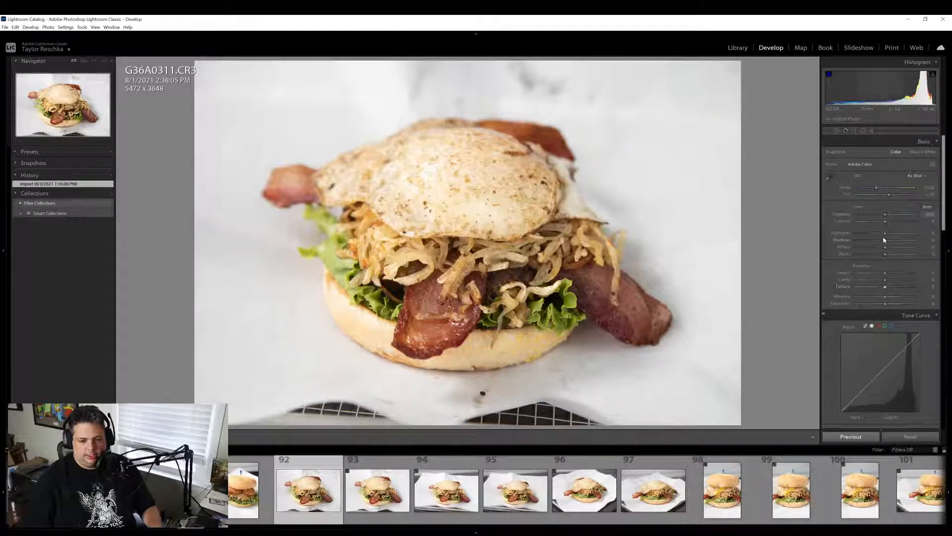
{"action": "left_click_drag", "start_coordinate": [885, 240], "coordinate": [894, 242]}
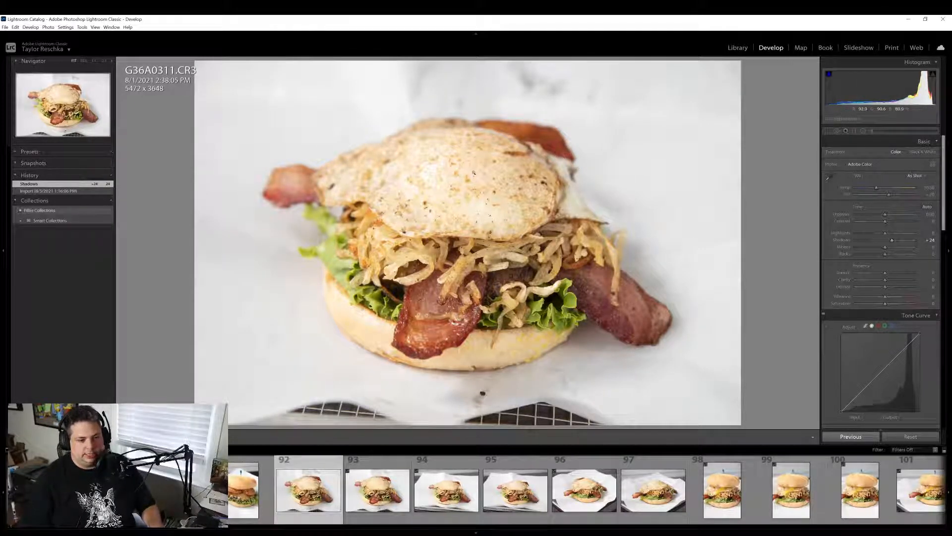
Set Dehaze to +5, Vibrance to +10, Saturation to +6 and Shadows to +23 on G36A0311.CR3
{"action": "left_click_drag", "start_coordinate": [885, 286], "coordinate": [888, 304]}
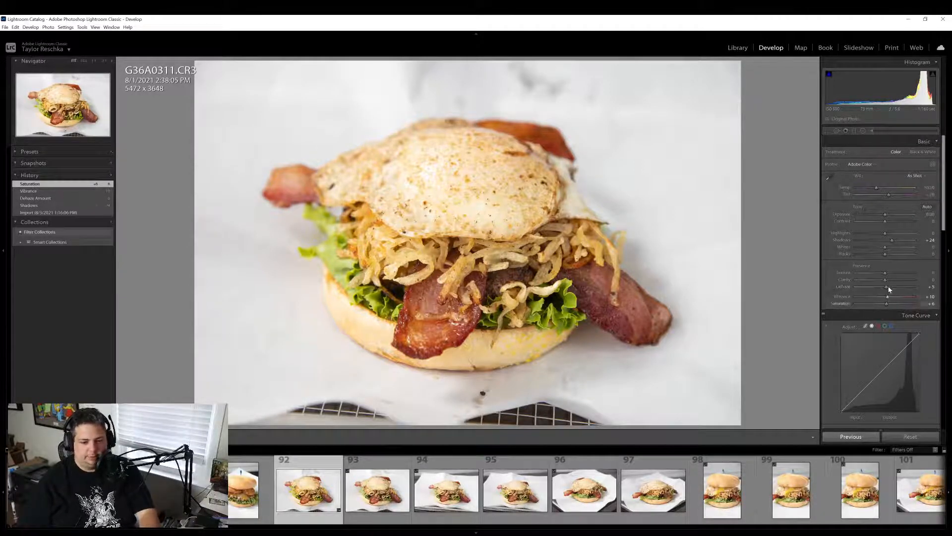
{"action": "left_click", "coordinate": [891, 240]}
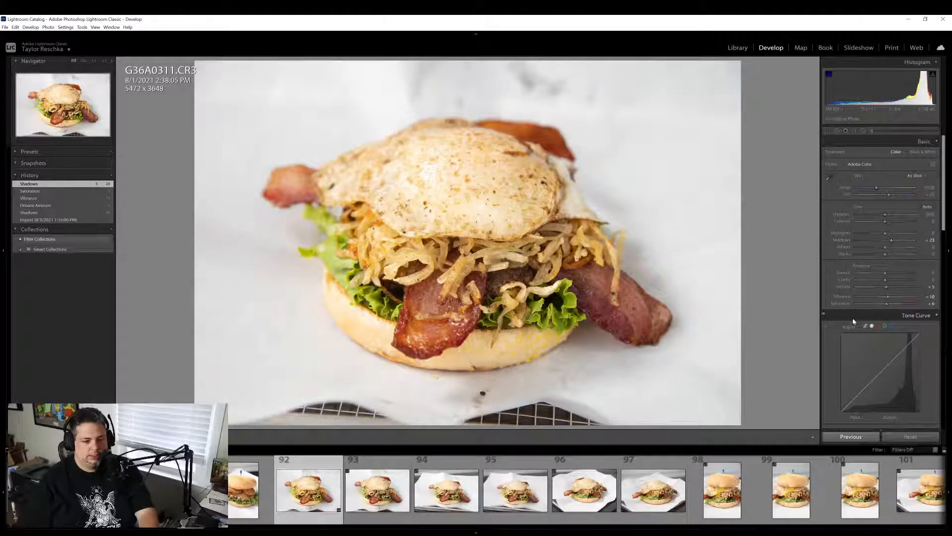
Enable lens profile corrections, try a darkening post-crop vignette and reset its amount to zero
{"action": "scroll", "coordinate": [852, 318], "scroll_direction": "down", "scroll_amount": 10}
{"action": "scroll", "coordinate": [854, 320], "scroll_direction": "down", "scroll_amount": 5}
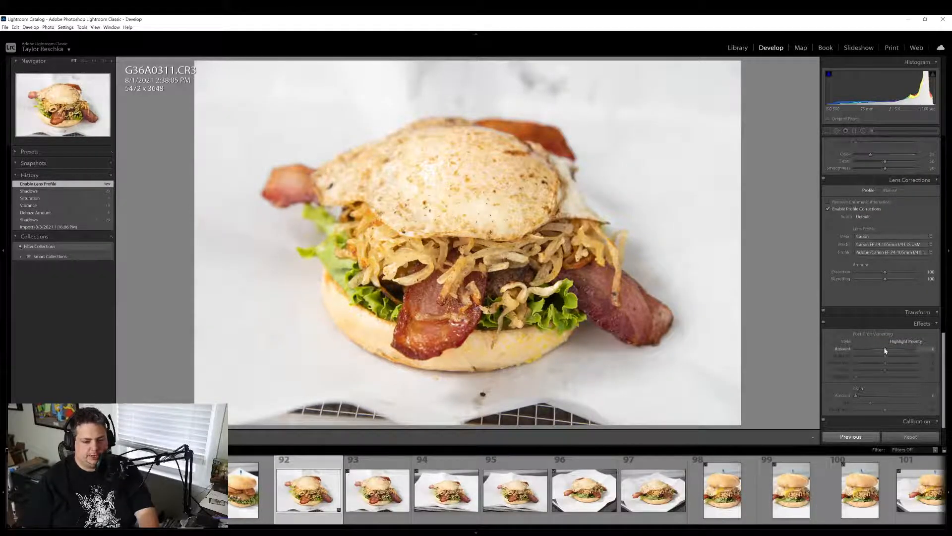
{"action": "left_click_drag", "start_coordinate": [884, 351], "coordinate": [878, 350]}
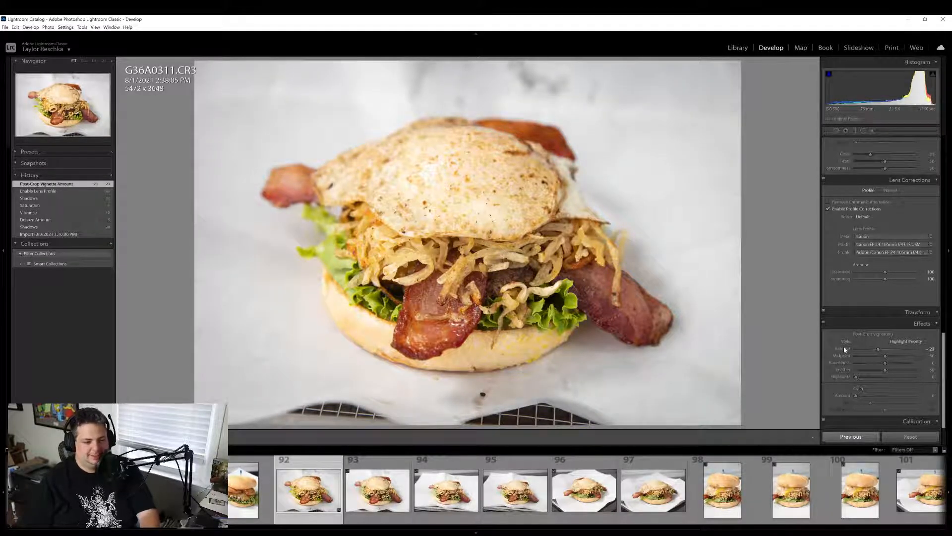
{"action": "double_click", "coordinate": [844, 349]}
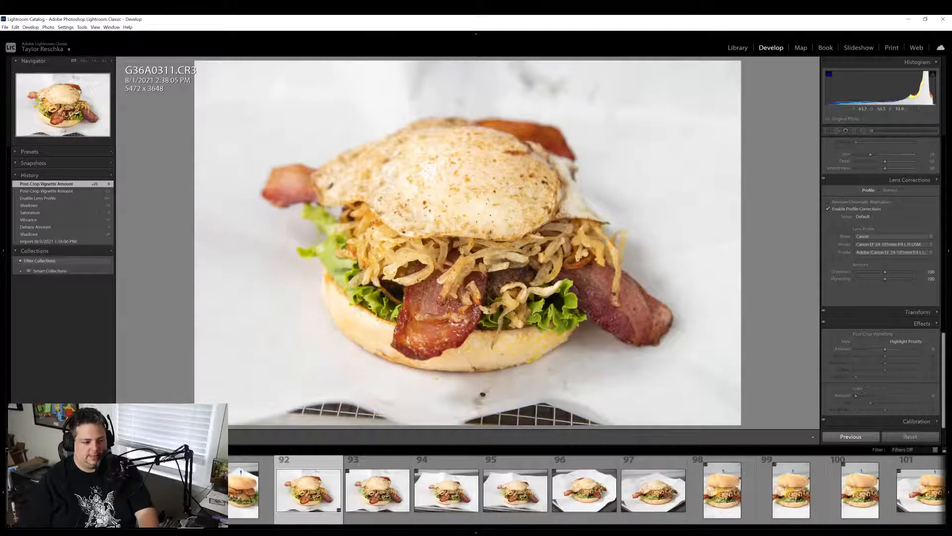
Heal the dark crumb on the paper just below the bottom bun
{"action": "key", "text": "q"}
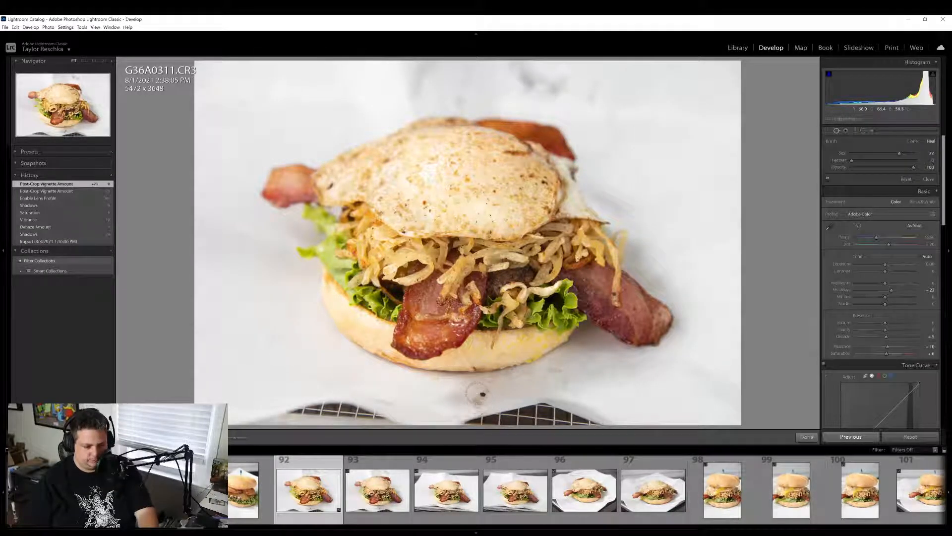
{"action": "scroll", "coordinate": [478, 396], "scroll_direction": "up", "scroll_amount": 2}
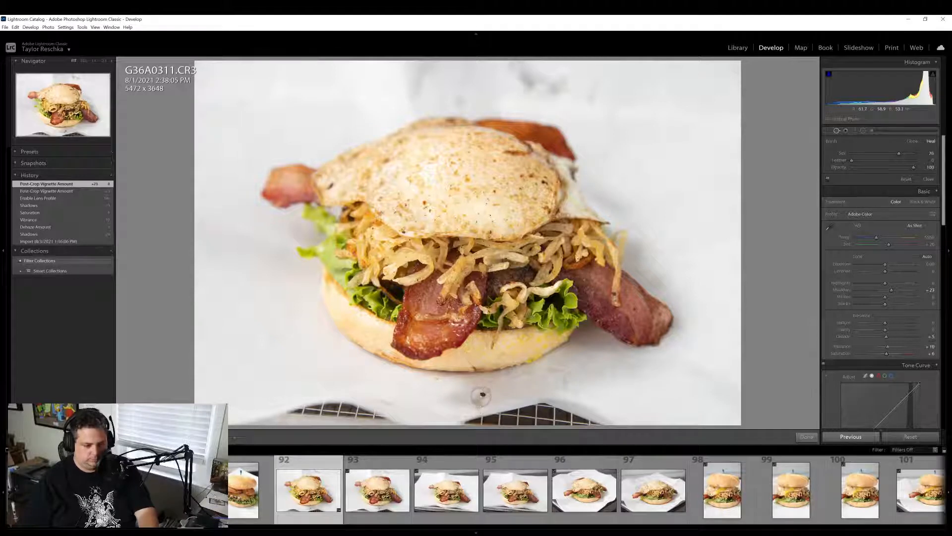
{"action": "left_click", "coordinate": [480, 395]}
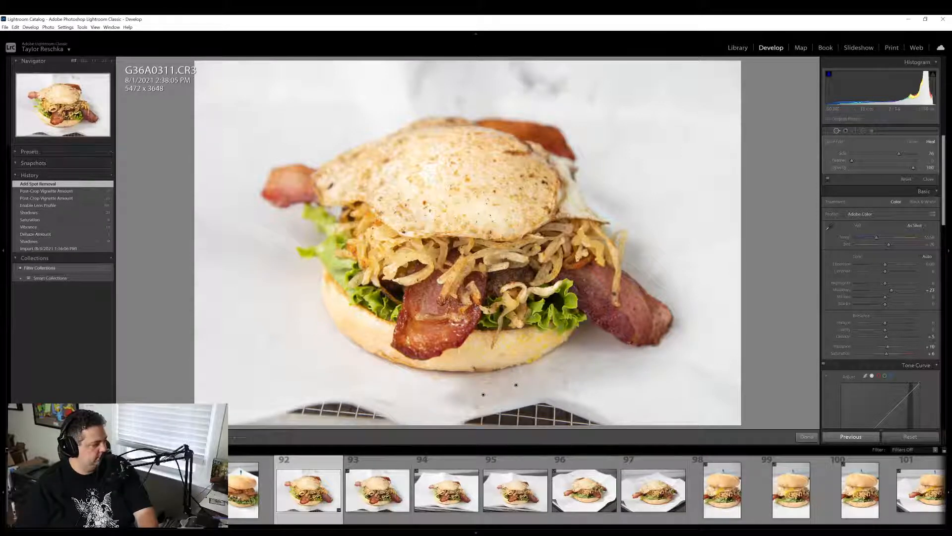
{"action": "left_click", "coordinate": [806, 437]}
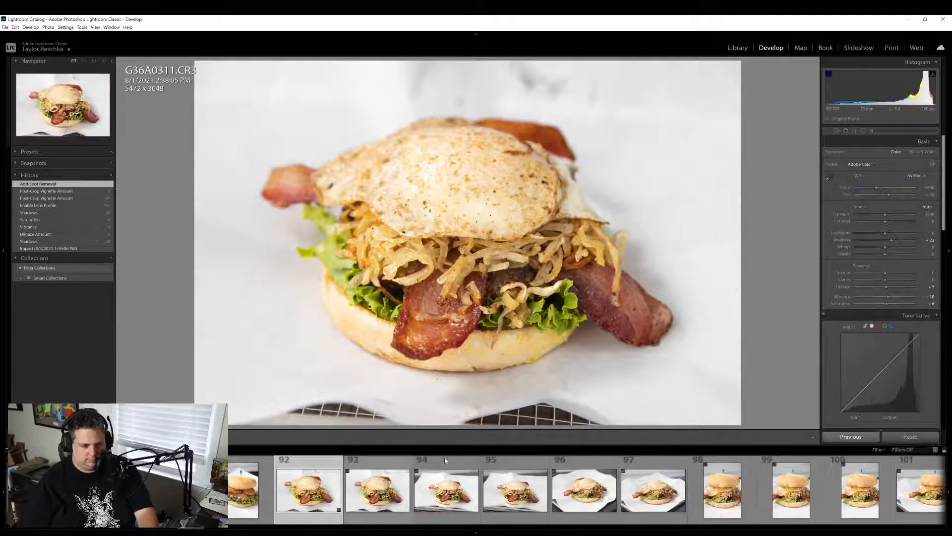
Set Highlights to -23 on G36A0311.CR3 and export it using the previous export settings
{"action": "left_click_drag", "start_coordinate": [886, 235], "coordinate": [878, 233]}
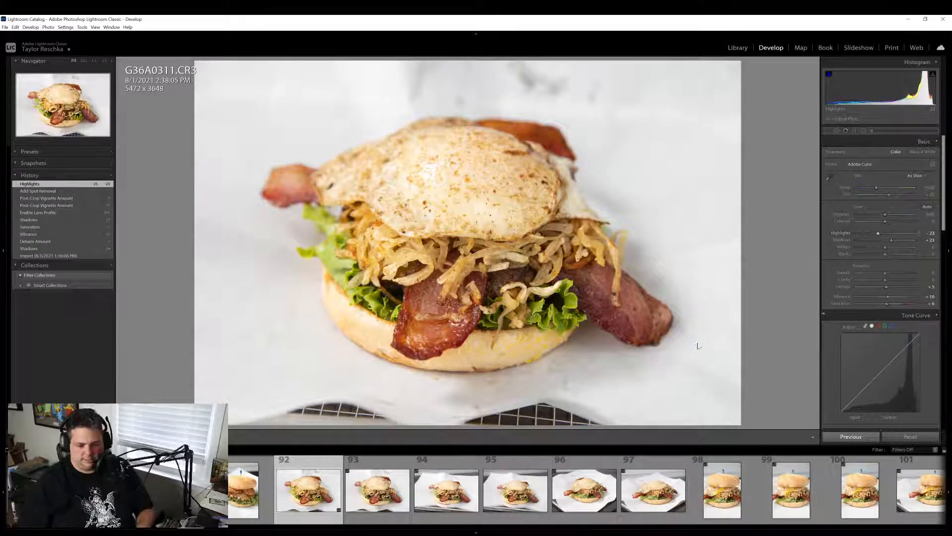
{"action": "right_click", "coordinate": [293, 490]}
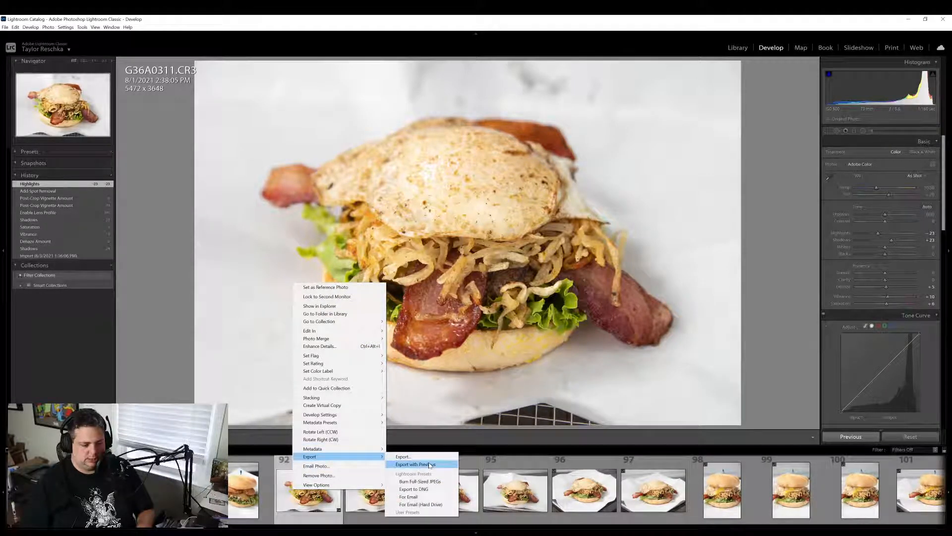
{"action": "left_click", "coordinate": [429, 465]}
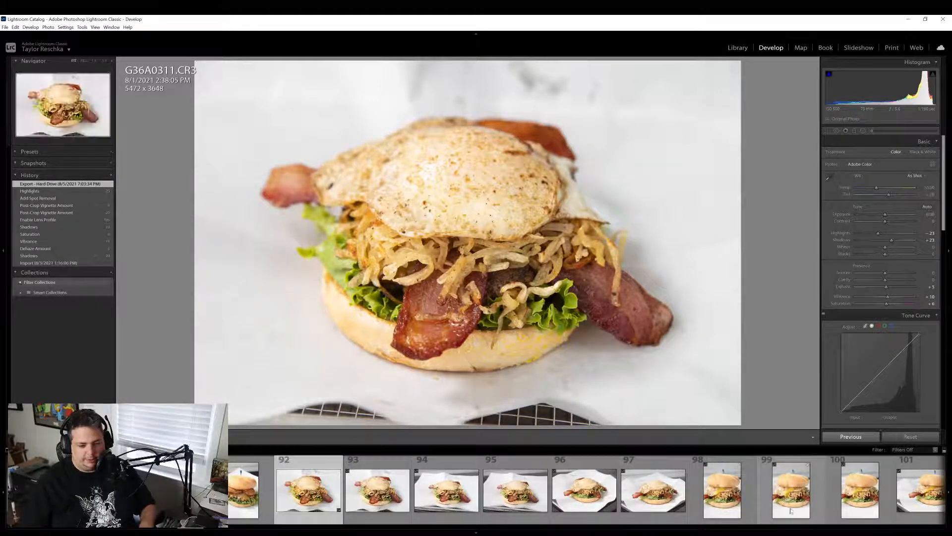
Compare the vertical egg and bacon burger shots and choose G36A0319.CR3 for editing
{"action": "left_click", "coordinate": [737, 513]}
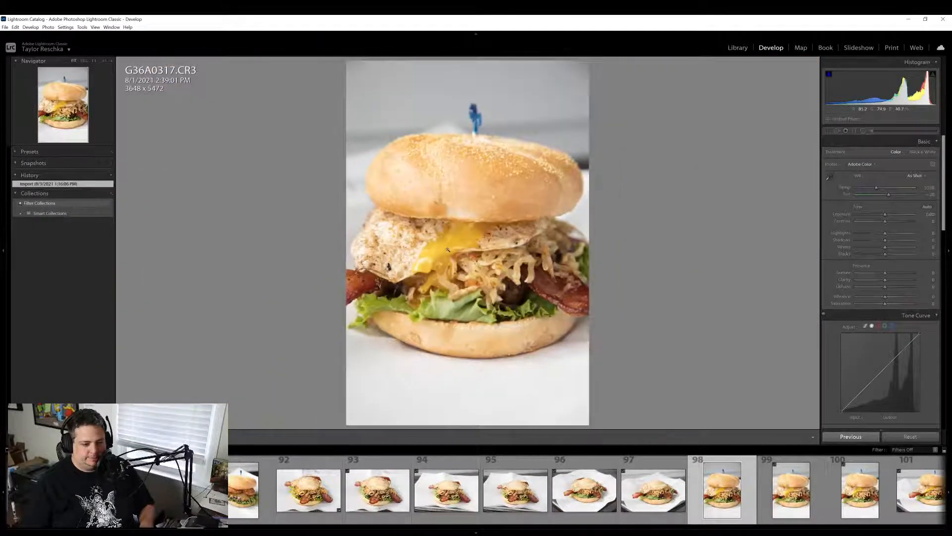
{"action": "left_click", "coordinate": [447, 249]}
{"action": "left_click", "coordinate": [447, 249]}
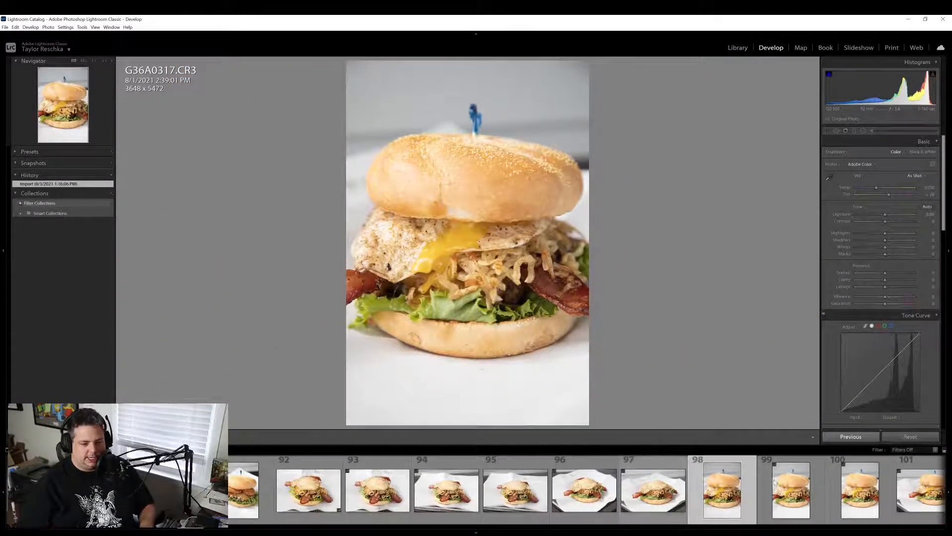
{"action": "left_click", "coordinate": [791, 491]}
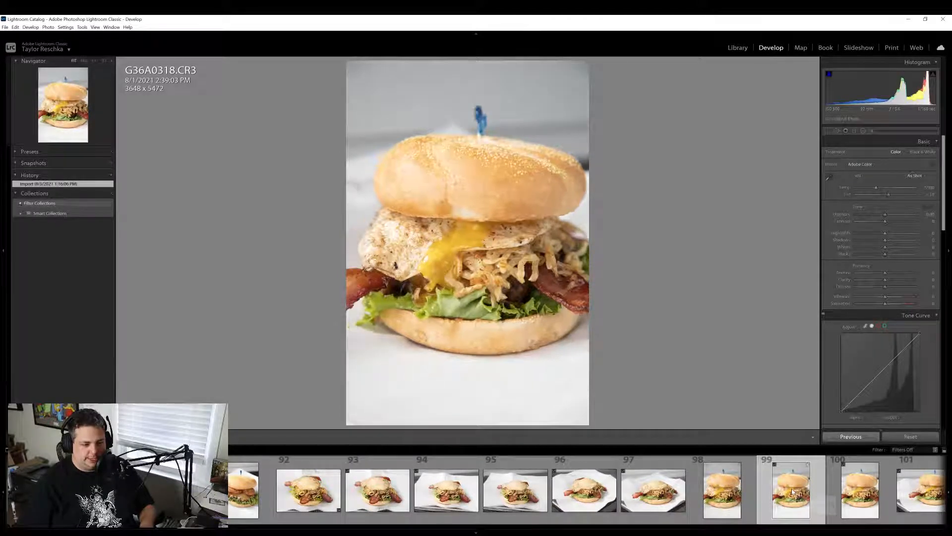
{"action": "left_click", "coordinate": [845, 500]}
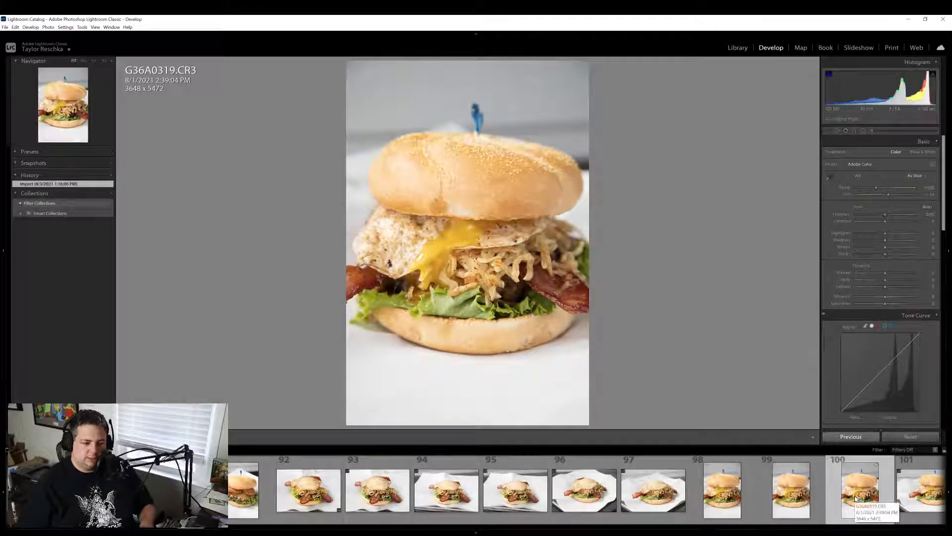
{"action": "scroll", "coordinate": [855, 499], "scroll_direction": "down", "scroll_amount": 4}
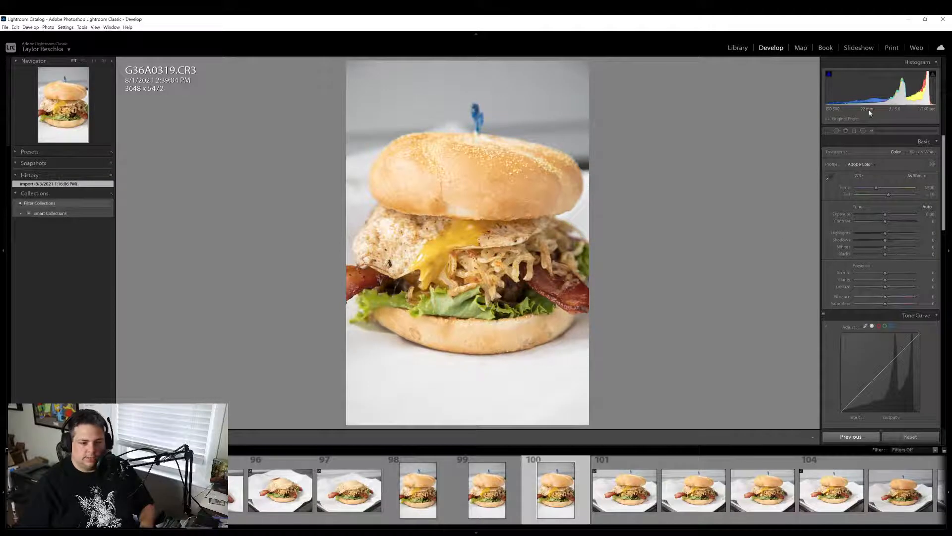
Auto-straighten the crop of G36A0319.CR3 and inspect the egg and onions close up
{"action": "left_click", "coordinate": [827, 131]}
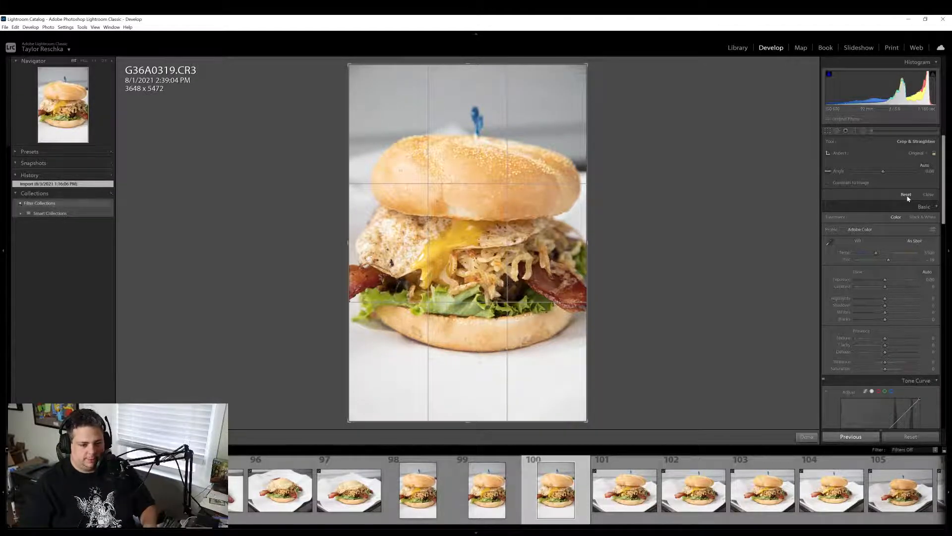
{"action": "left_click", "coordinate": [925, 166]}
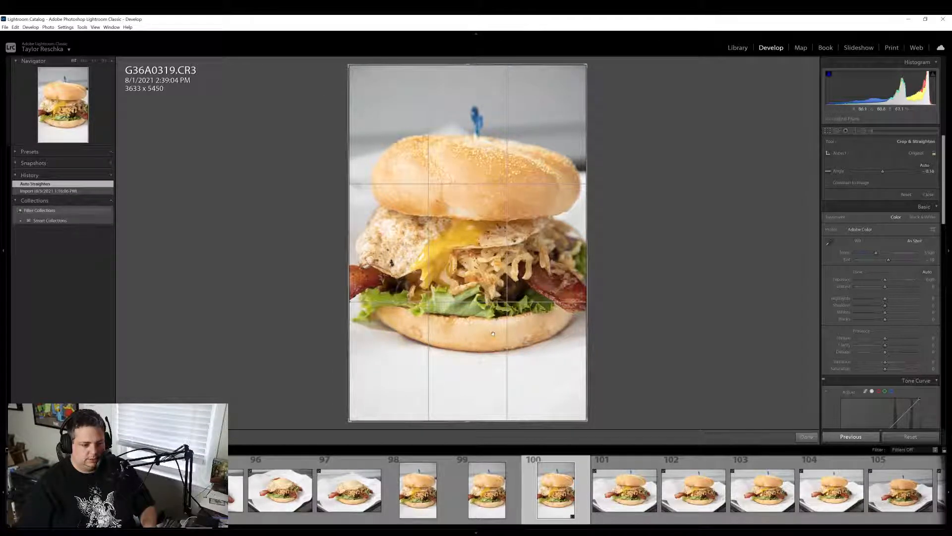
{"action": "left_click", "coordinate": [807, 437]}
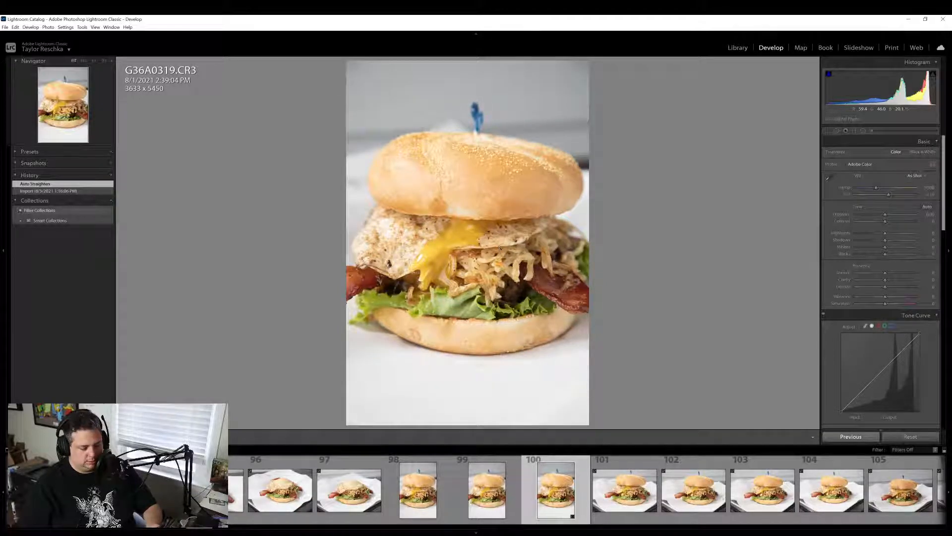
{"action": "left_click", "coordinate": [496, 250]}
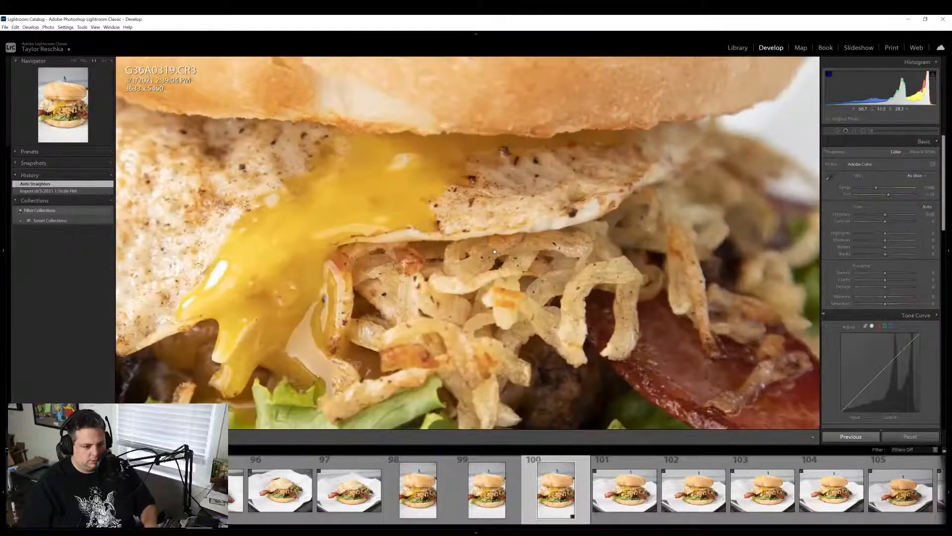
{"action": "left_click", "coordinate": [495, 252]}
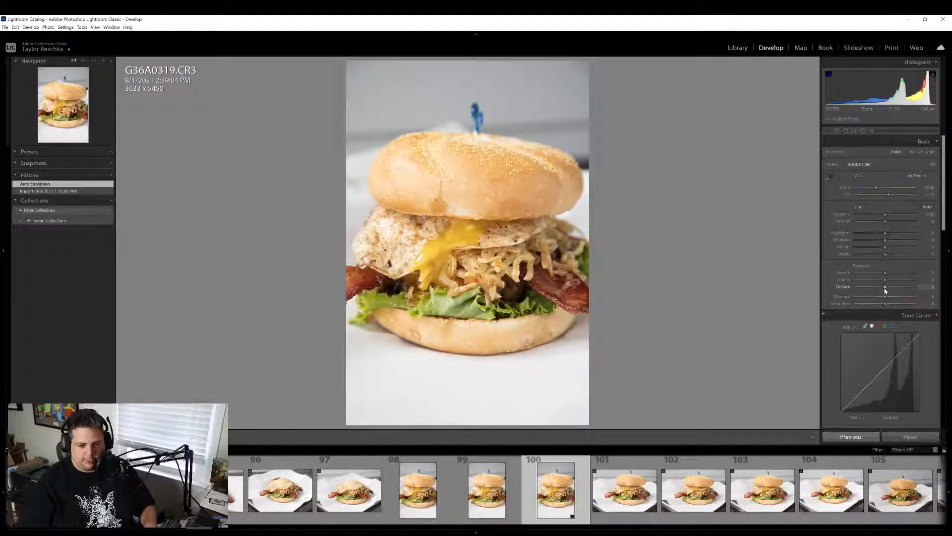
Set Dehaze to +11, Vibrance to +14, Saturation to +5 and Highlights to -3, and recheck the crop
{"action": "left_click_drag", "start_coordinate": [884, 288], "coordinate": [887, 304]}
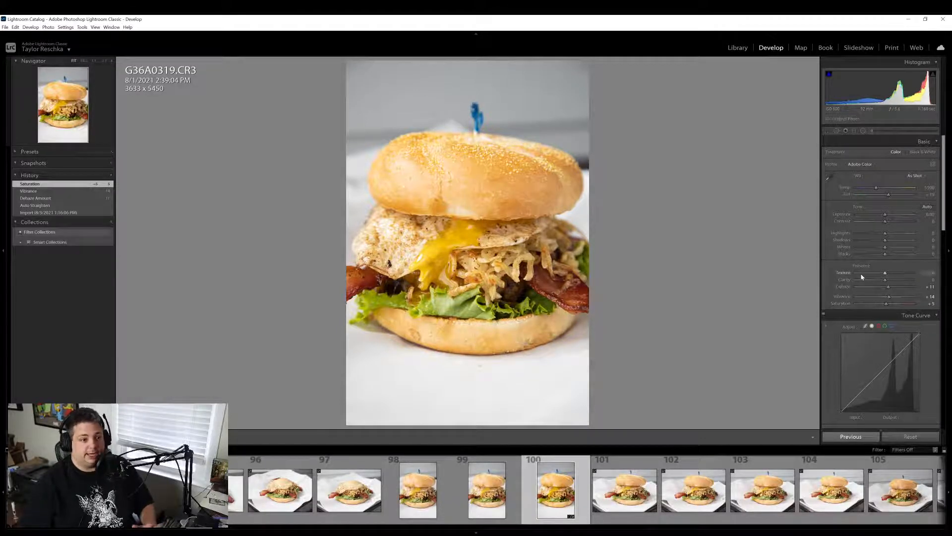
{"action": "left_click_drag", "start_coordinate": [887, 234], "coordinate": [884, 235]}
{"action": "left_click", "coordinate": [827, 132]}
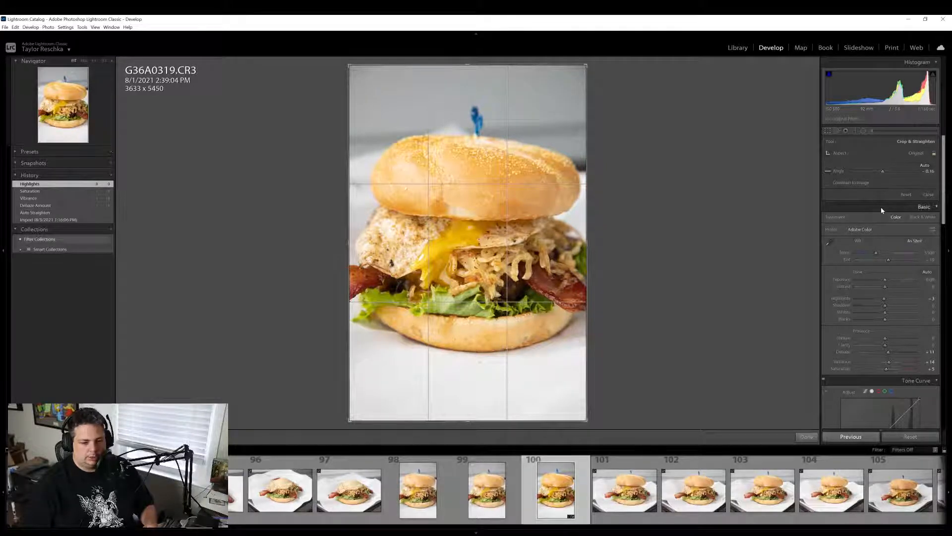
{"action": "left_click", "coordinate": [811, 438]}
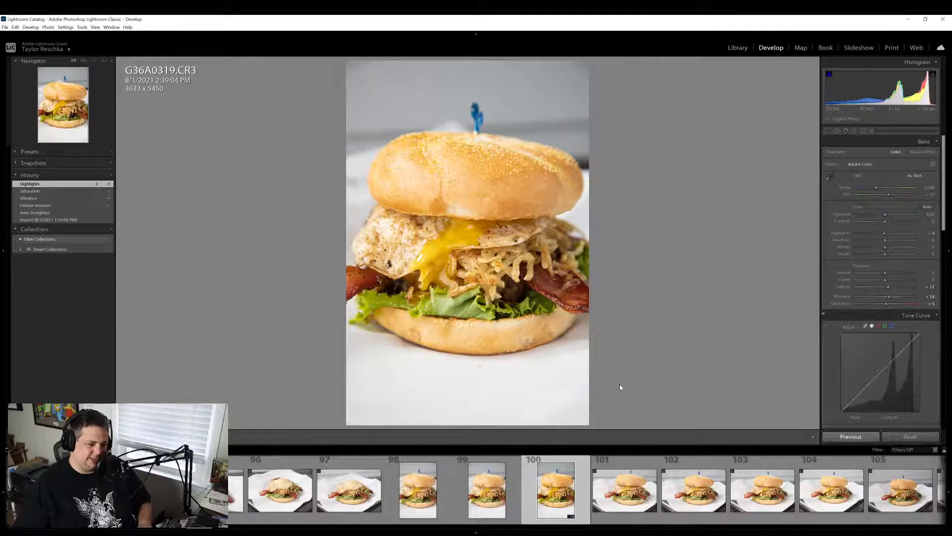
Export G36A0319.CR3 using the previous export settings
{"action": "right_click", "coordinate": [553, 493]}
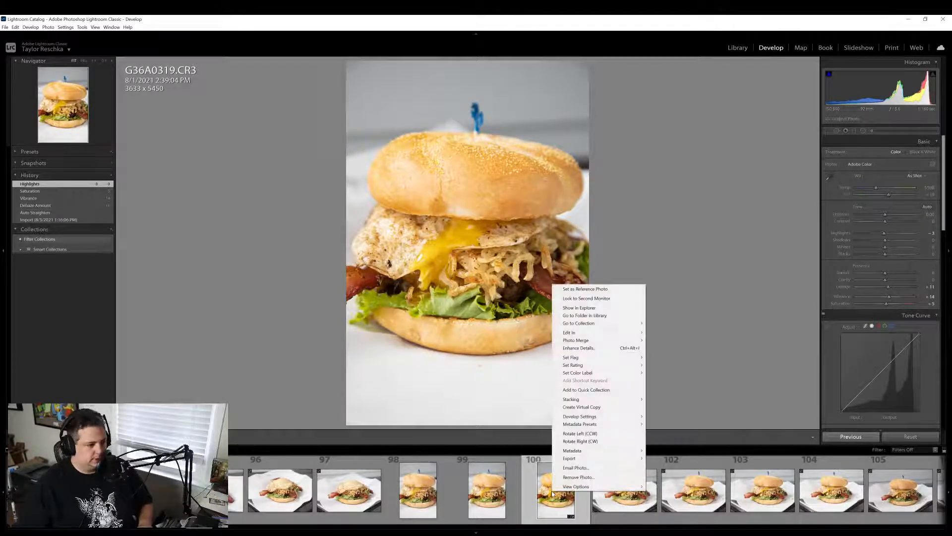
{"action": "mouse_move", "coordinate": [570, 457]}
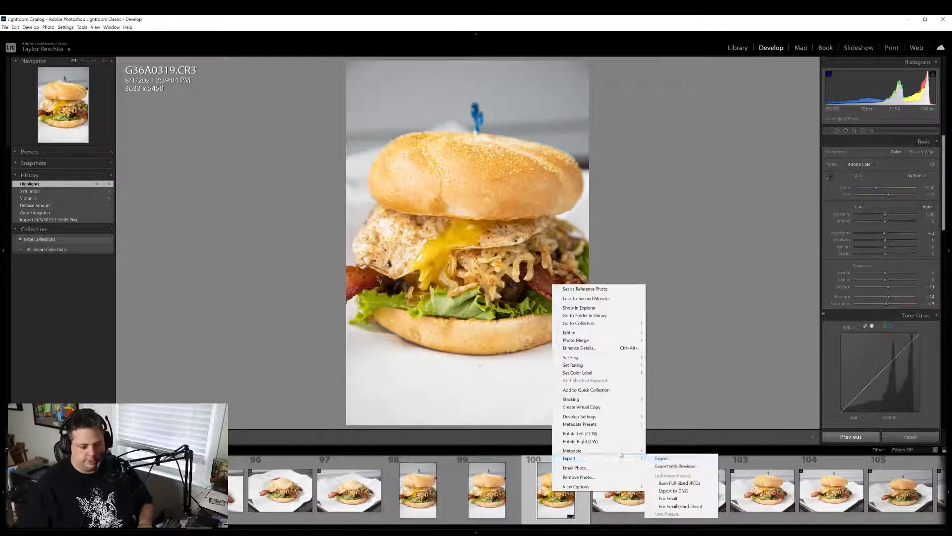
{"action": "left_click", "coordinate": [677, 466]}
Open G36A0320.CR3 for cropping, try auto-straightening it and reset the crop
{"action": "scroll", "coordinate": [508, 512], "scroll_direction": "down", "scroll_amount": 4}
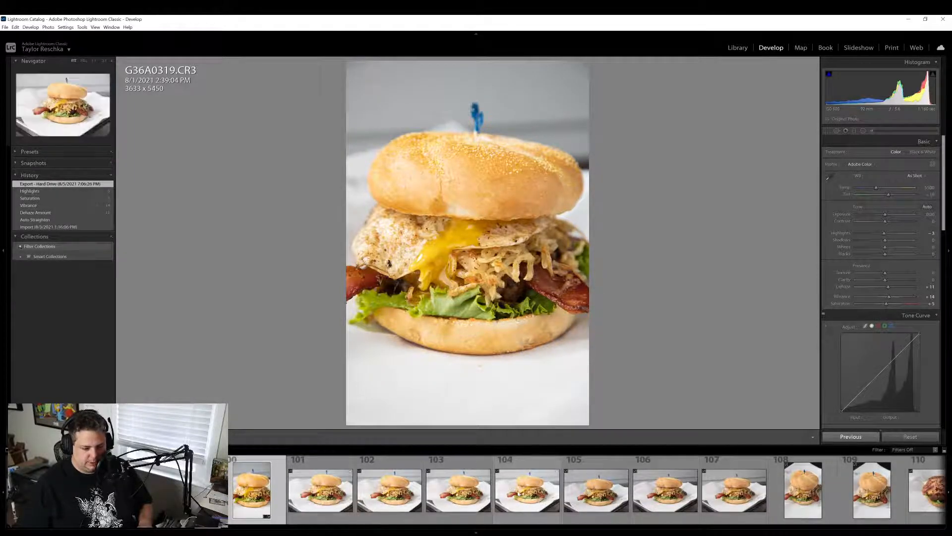
{"action": "left_click", "coordinate": [304, 498]}
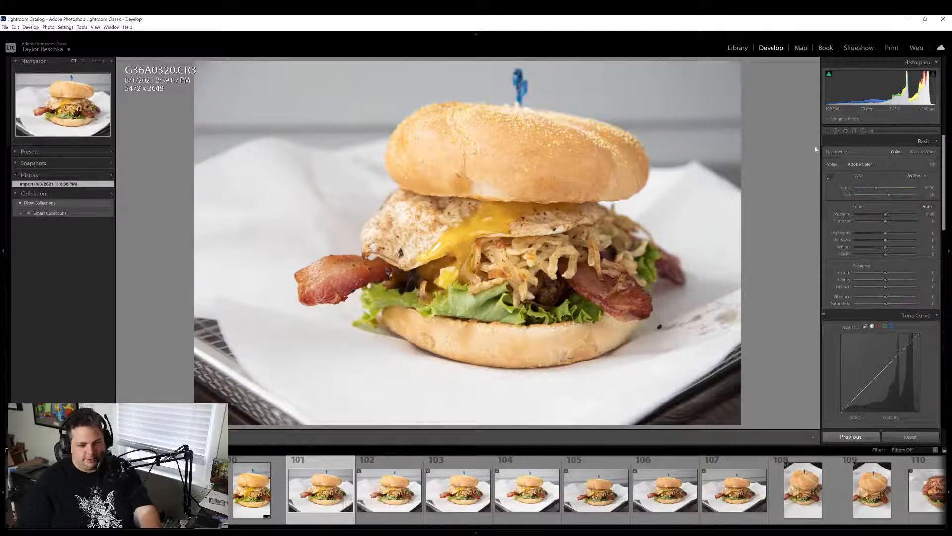
{"action": "left_click", "coordinate": [832, 131]}
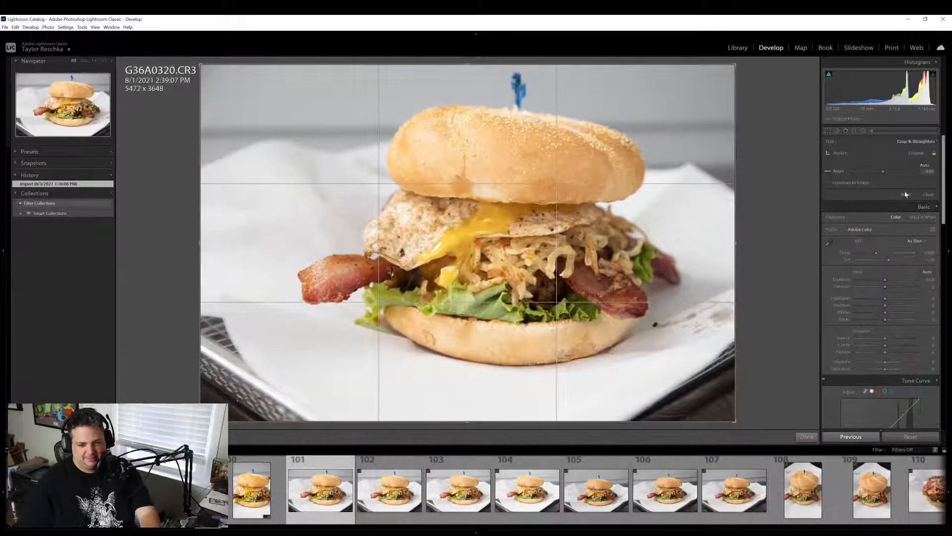
{"action": "left_click", "coordinate": [925, 166]}
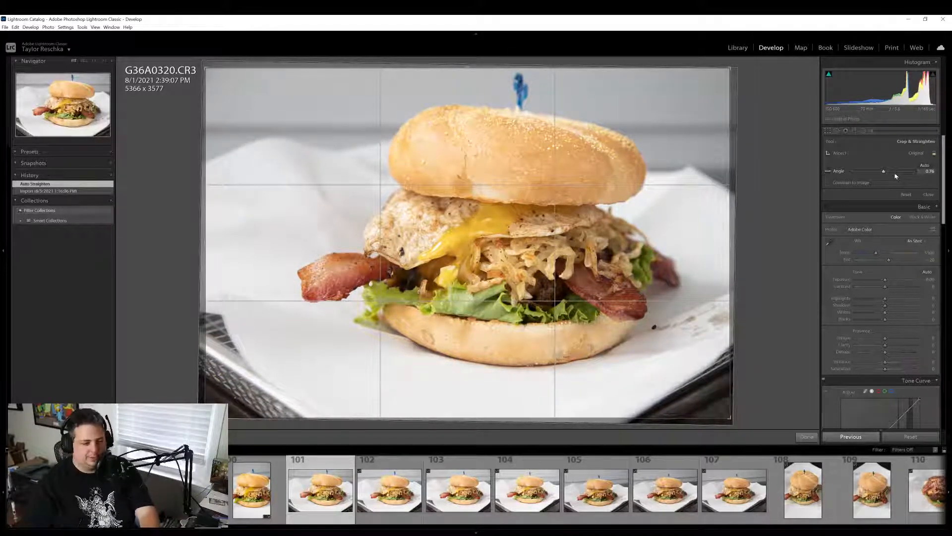
{"action": "left_click", "coordinate": [906, 194]}
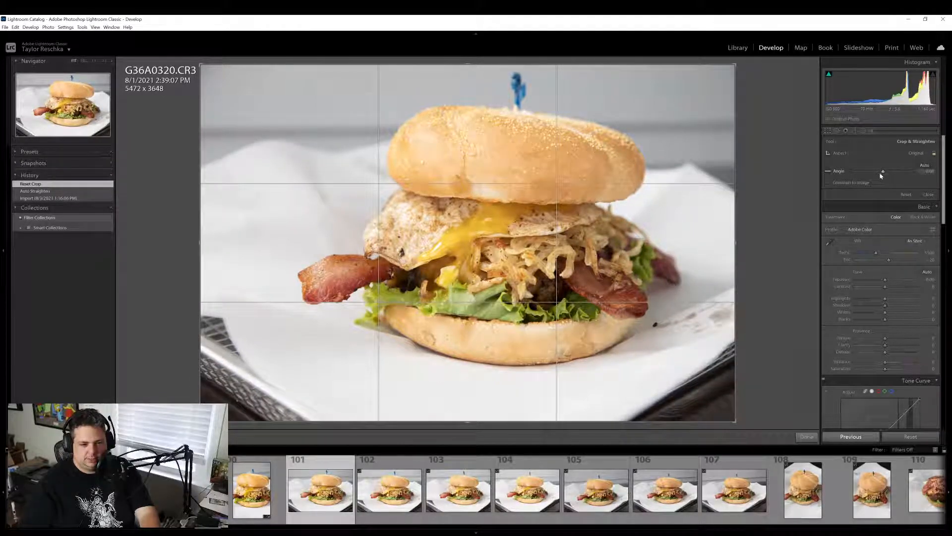
Rotate the crop of G36A0320.CR3 to an angle of -1.99 and shift the burger slightly lower in the frame
{"action": "left_click_drag", "start_coordinate": [883, 172], "coordinate": [881, 173]}
{"action": "left_click_drag", "start_coordinate": [476, 243], "coordinate": [478, 249]}
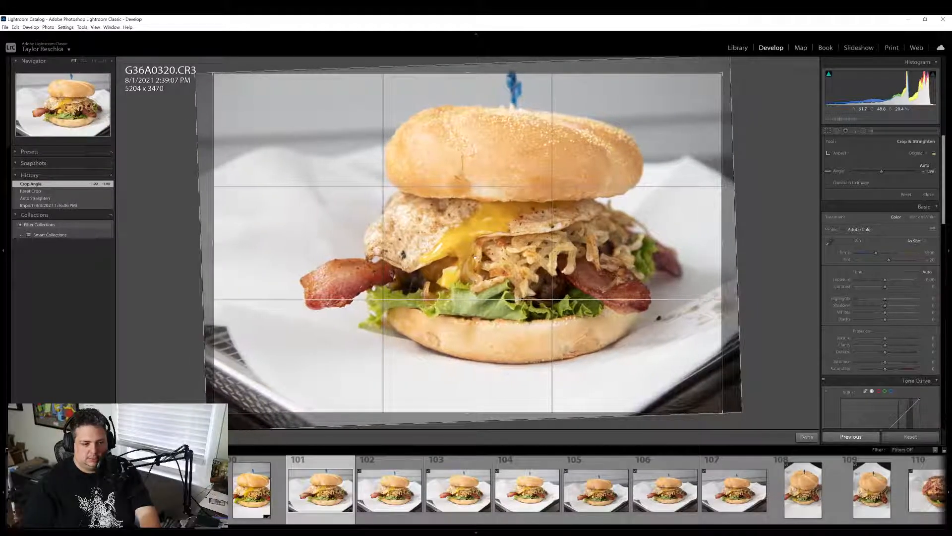
{"action": "left_click", "coordinate": [800, 436]}
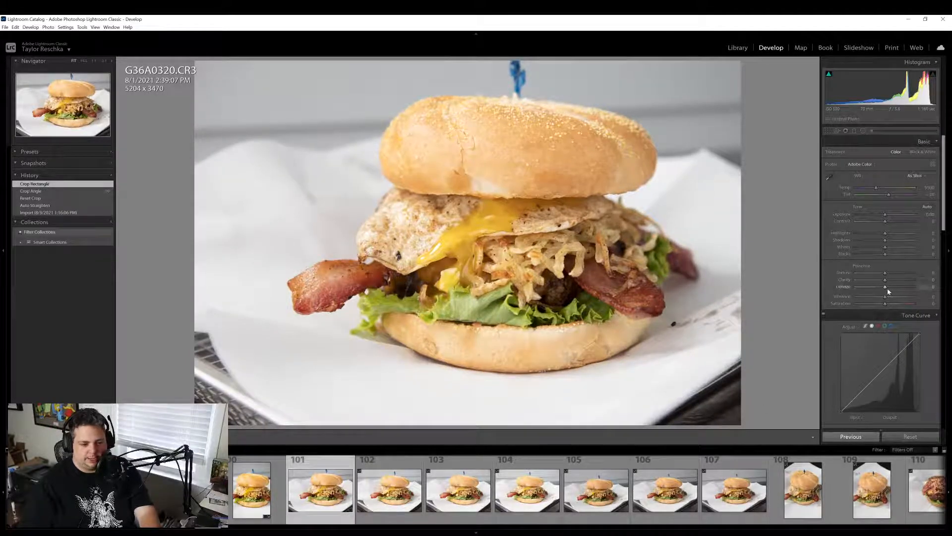
Set Dehaze to +6, Shadows to +15 and Vibrance to +13 for G36A0320.CR3
{"action": "left_click_drag", "start_coordinate": [886, 291], "coordinate": [887, 290]}
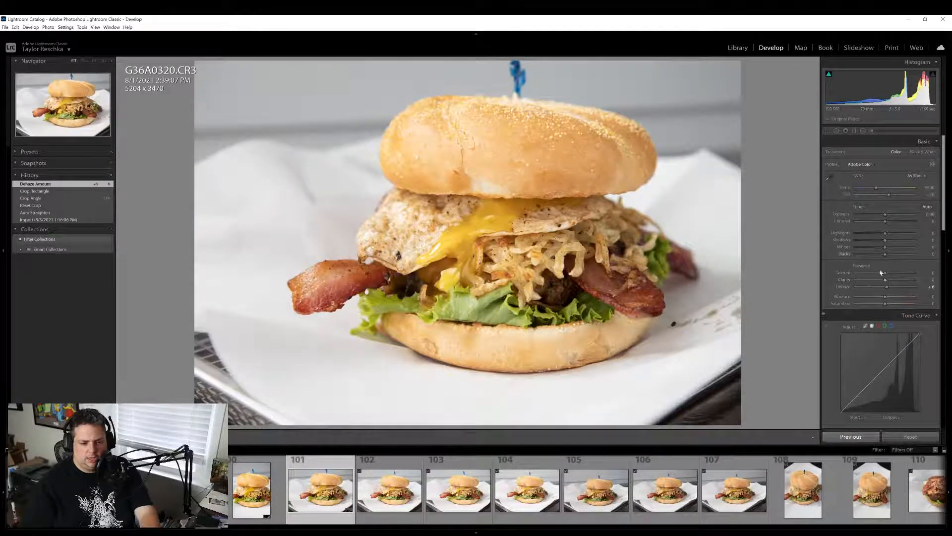
{"action": "left_click_drag", "start_coordinate": [887, 242], "coordinate": [893, 242]}
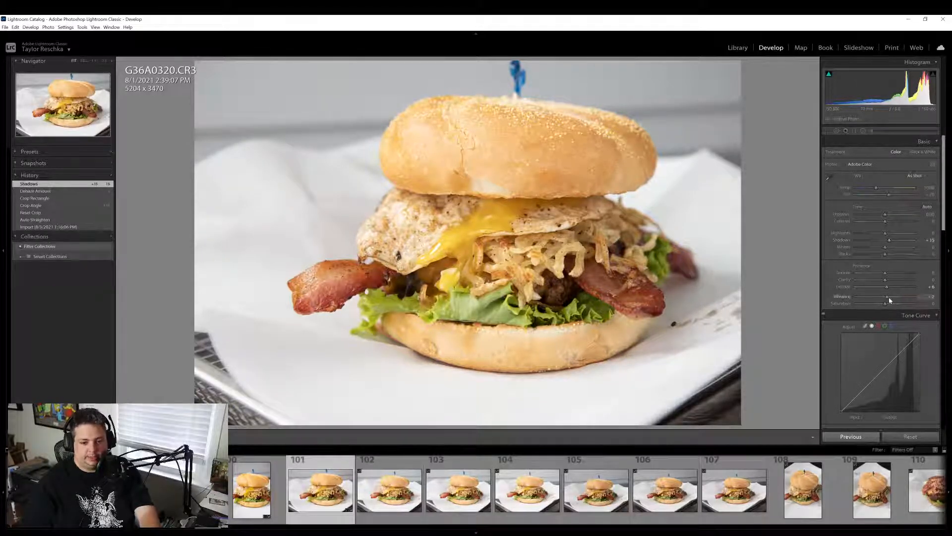
{"action": "left_click_drag", "start_coordinate": [889, 300], "coordinate": [893, 299]}
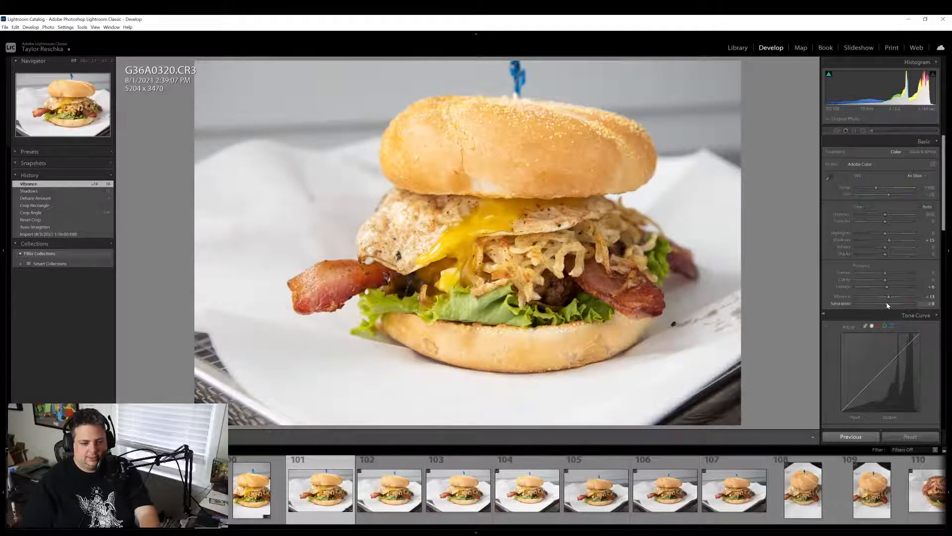
{"action": "left_click", "coordinate": [887, 304]}
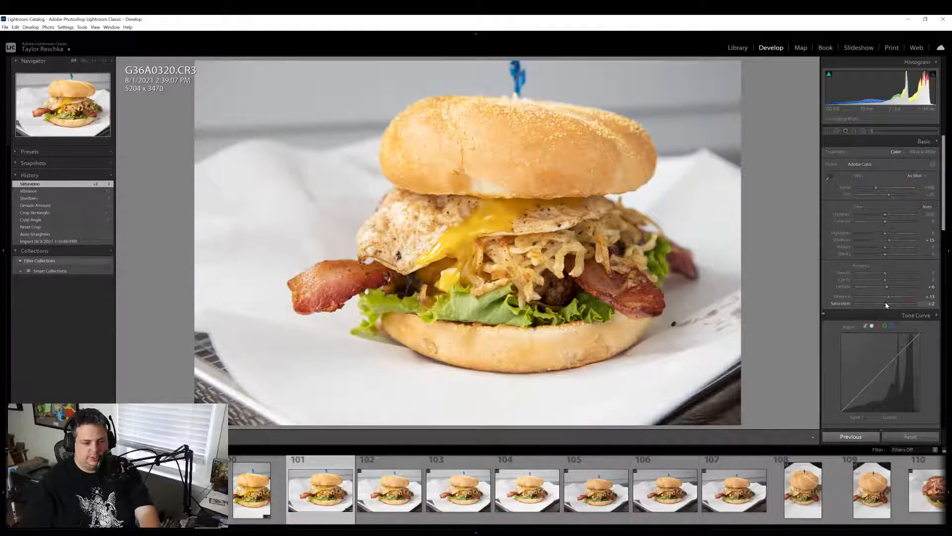
{"action": "left_click_drag", "start_coordinate": [887, 305], "coordinate": [886, 306]}
{"action": "double_click", "coordinate": [886, 305]}
Warm the color temperature to 5872, raise the Orange saturation slightly above zero and set the overall Saturation to +3
{"action": "left_click", "coordinate": [876, 189]}
{"action": "left_click_drag", "start_coordinate": [875, 188], "coordinate": [878, 190]}
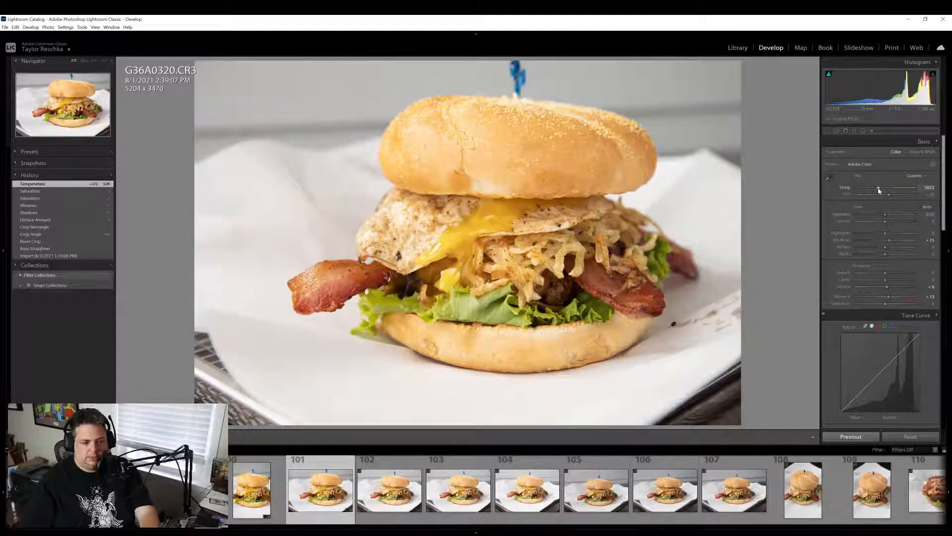
{"action": "scroll", "coordinate": [850, 282], "scroll_direction": "down", "scroll_amount": 5}
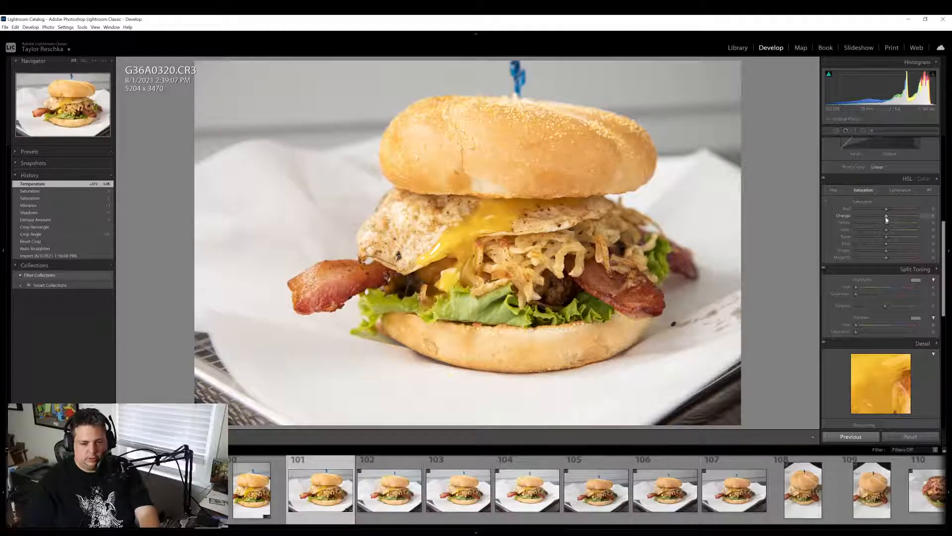
{"action": "left_click_drag", "start_coordinate": [887, 217], "coordinate": [751, 217]}
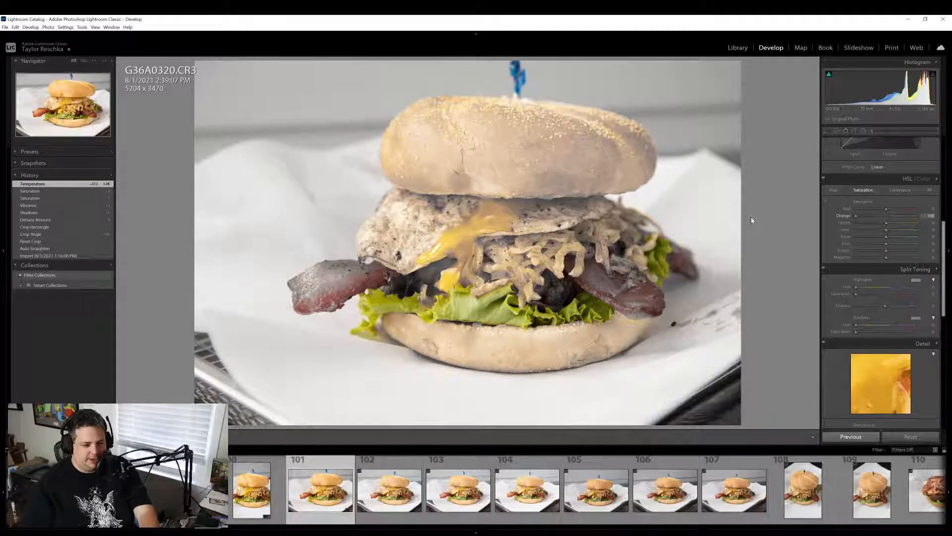
{"action": "left_click_drag", "start_coordinate": [856, 216], "coordinate": [889, 217]}
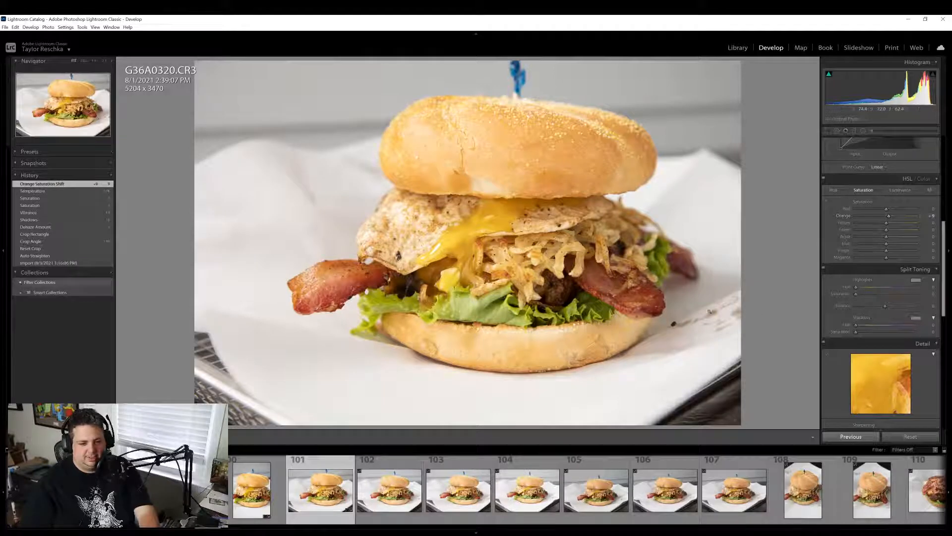
{"action": "scroll", "coordinate": [865, 304], "scroll_direction": "up", "scroll_amount": 10}
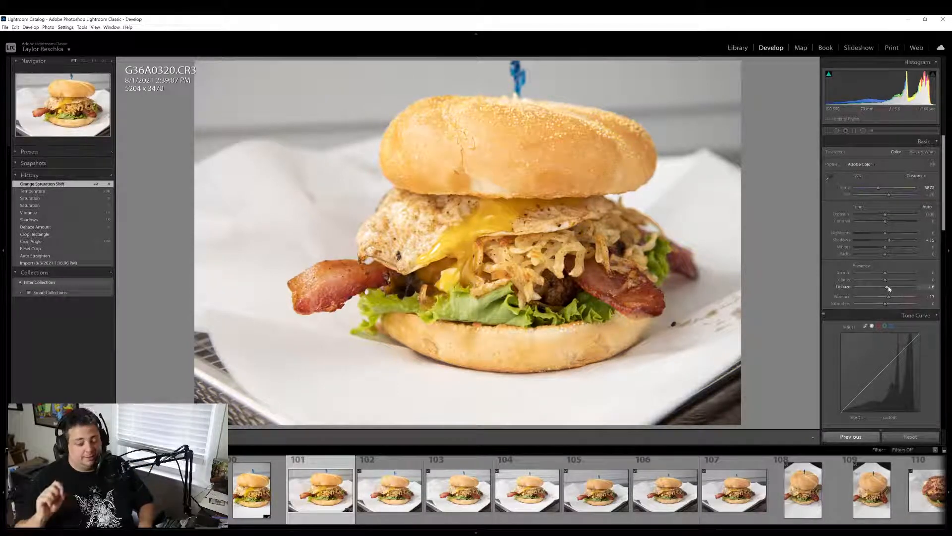
{"action": "left_click_drag", "start_coordinate": [884, 308], "coordinate": [887, 307]}
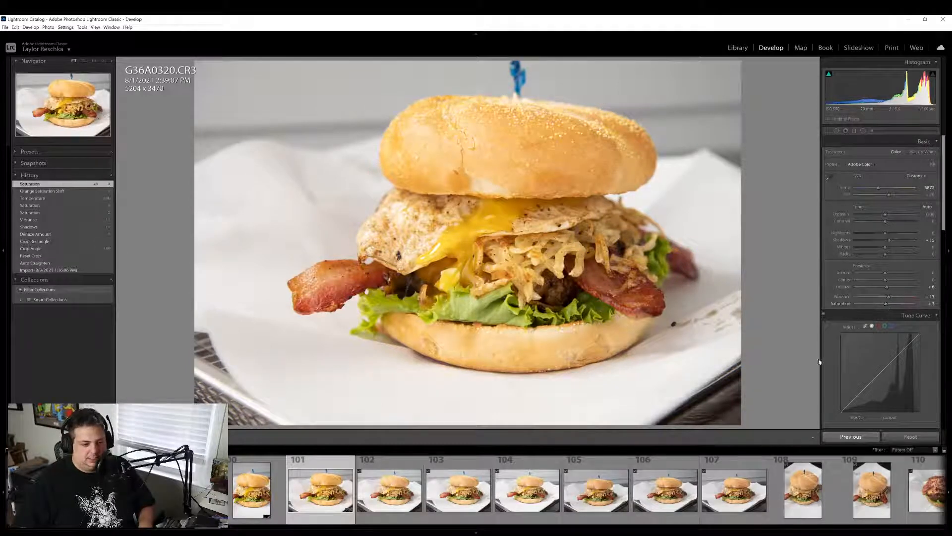
Export G36A0320.CR3 with the previous export settings
{"action": "right_click", "coordinate": [330, 503]}
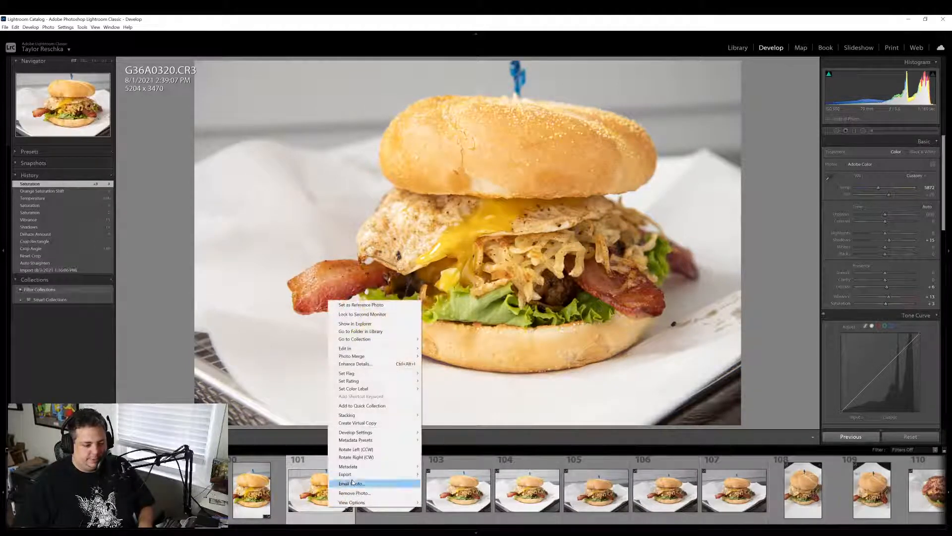
{"action": "mouse_move", "coordinate": [382, 474]}
{"action": "left_click", "coordinate": [469, 481]}
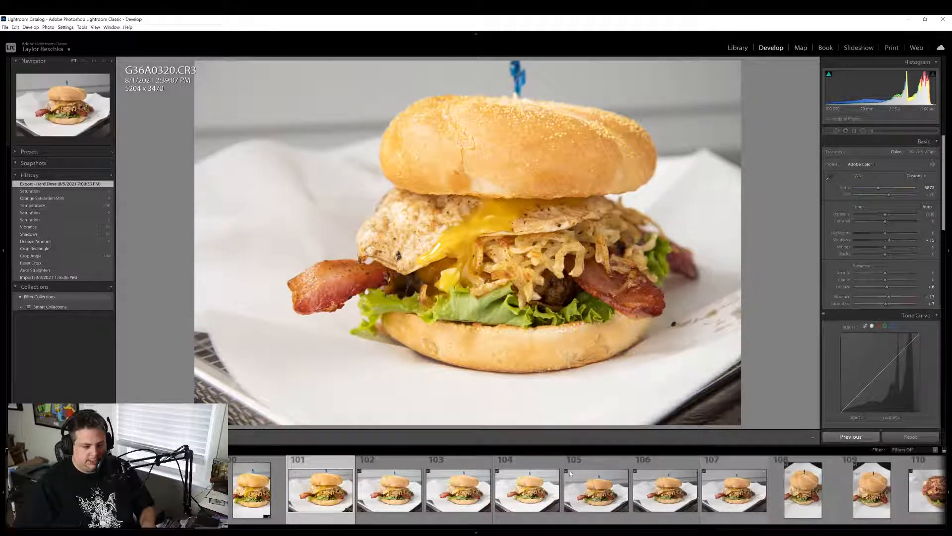
Return to G36A0320.CR3 and heal the dark crumb on the paper beside the bottom bun with Spot Removal
{"action": "left_click", "coordinate": [428, 496]}
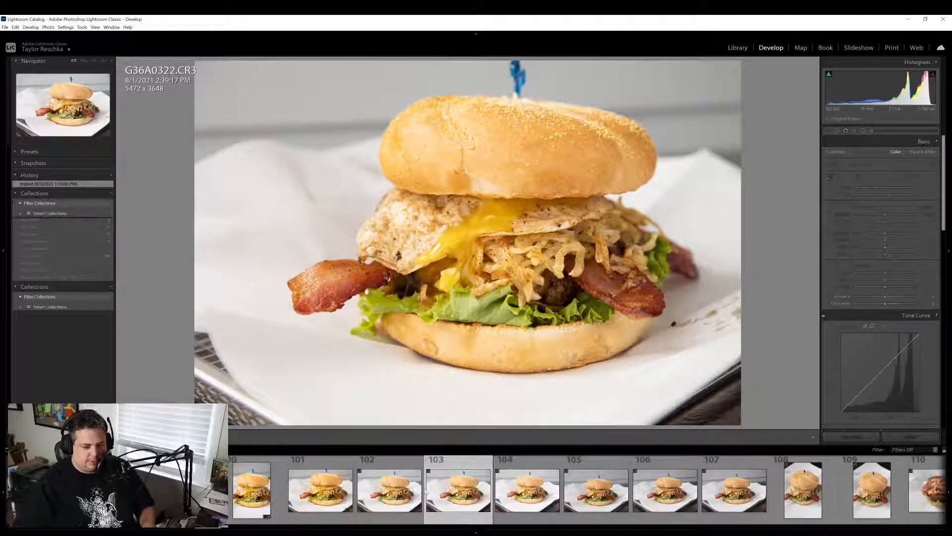
{"action": "key", "text": "Left"}
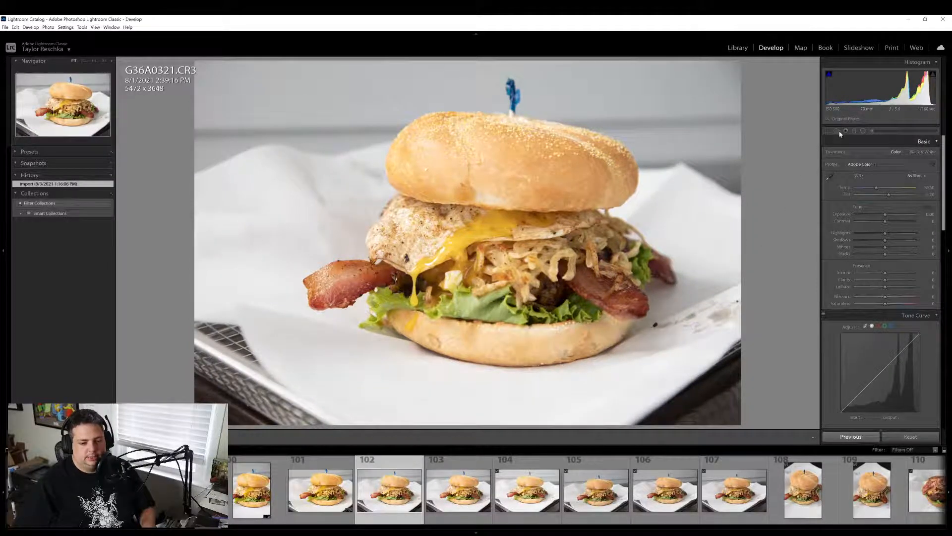
{"action": "key", "text": "Left"}
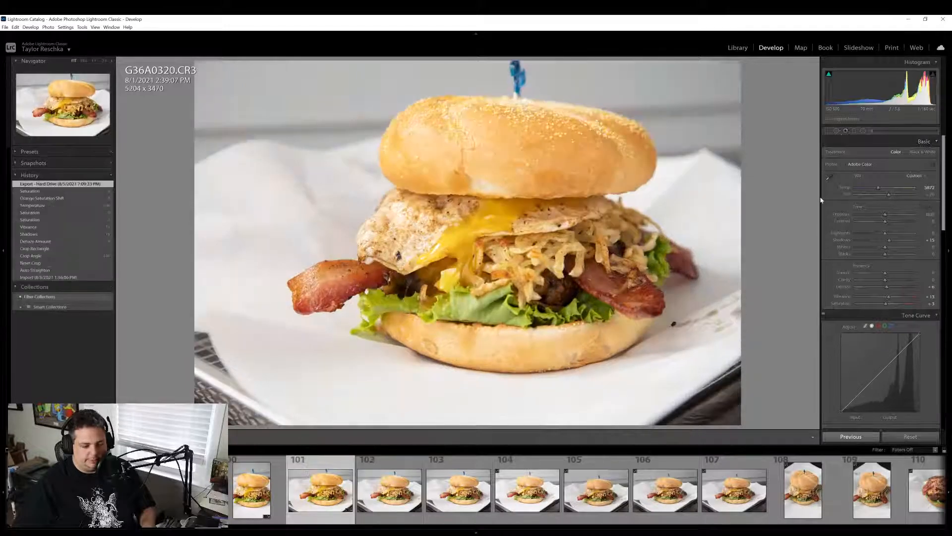
{"action": "left_click", "coordinate": [837, 130]}
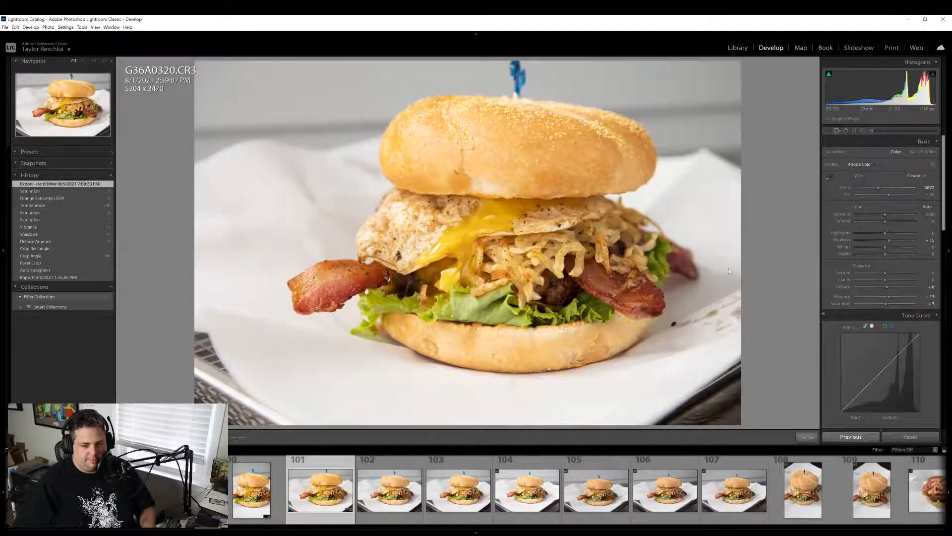
{"action": "left_click", "coordinate": [673, 323]}
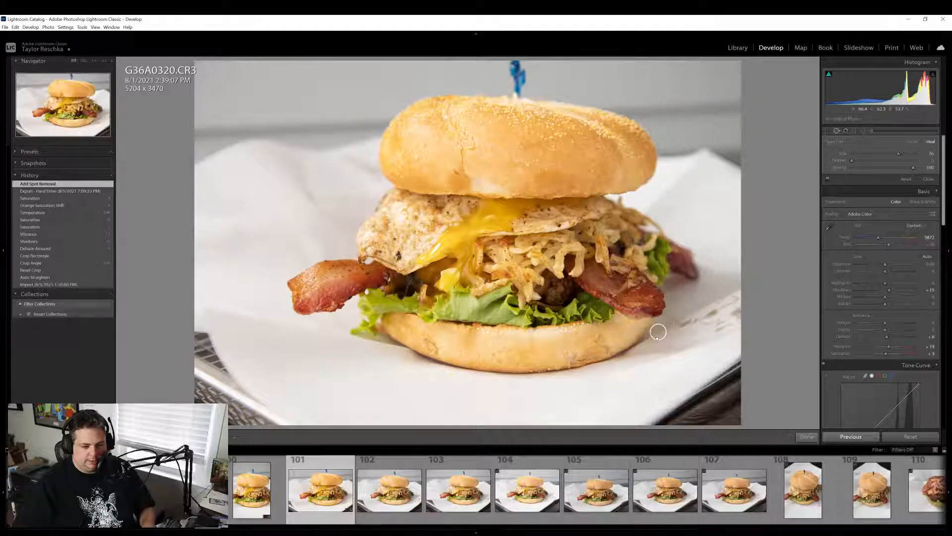
{"action": "left_click", "coordinate": [659, 330]}
{"action": "left_click", "coordinate": [807, 439]}
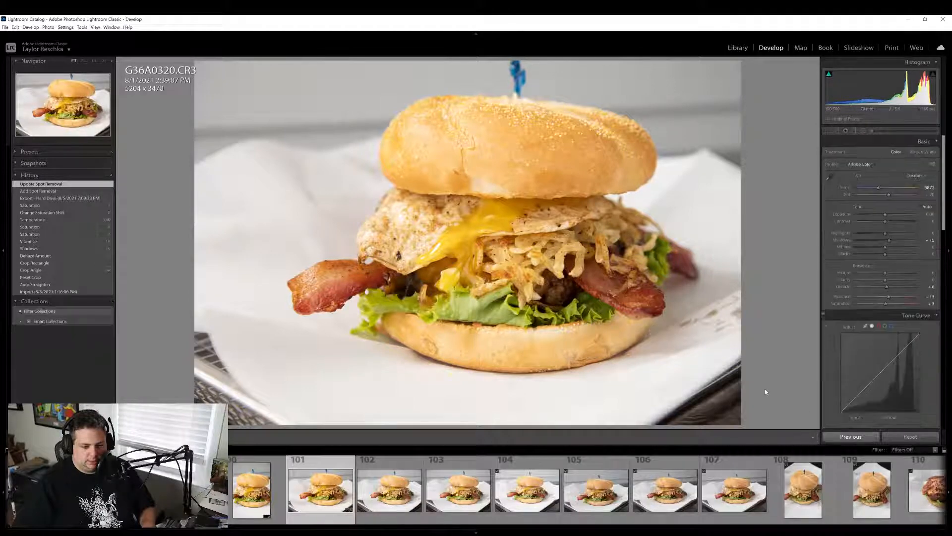
{"action": "left_click", "coordinate": [470, 148]}
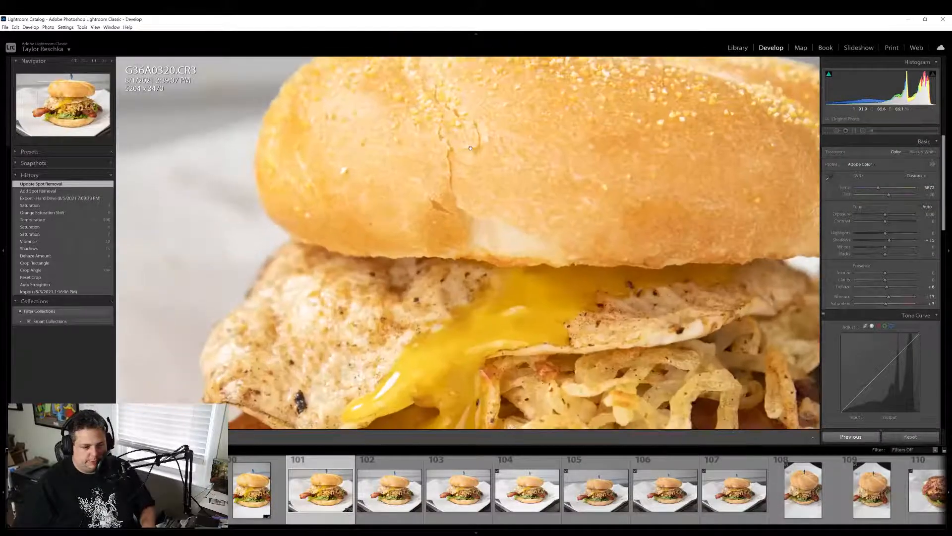
{"action": "left_click", "coordinate": [471, 148]}
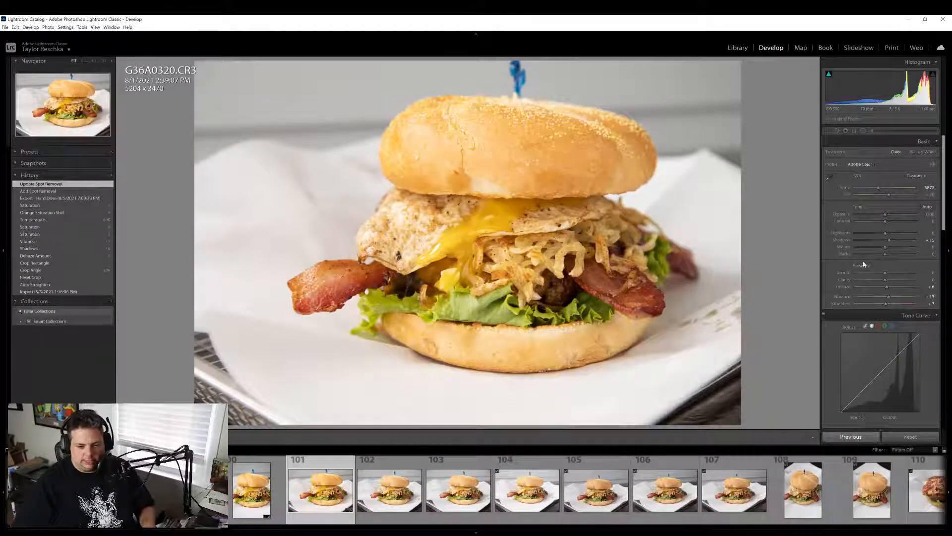
{"action": "scroll", "coordinate": [866, 253], "scroll_direction": "down", "scroll_amount": 5}
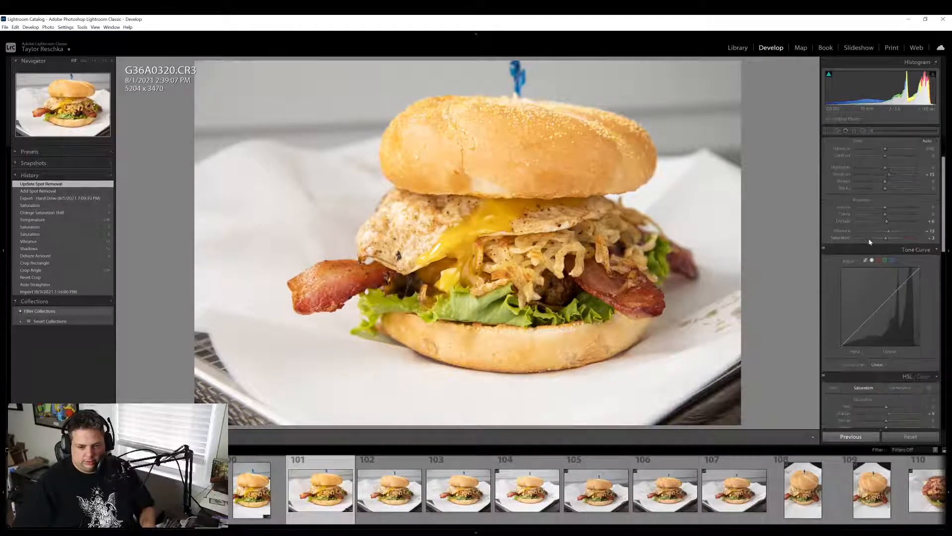
{"action": "scroll", "coordinate": [869, 241], "scroll_direction": "down", "scroll_amount": 2}
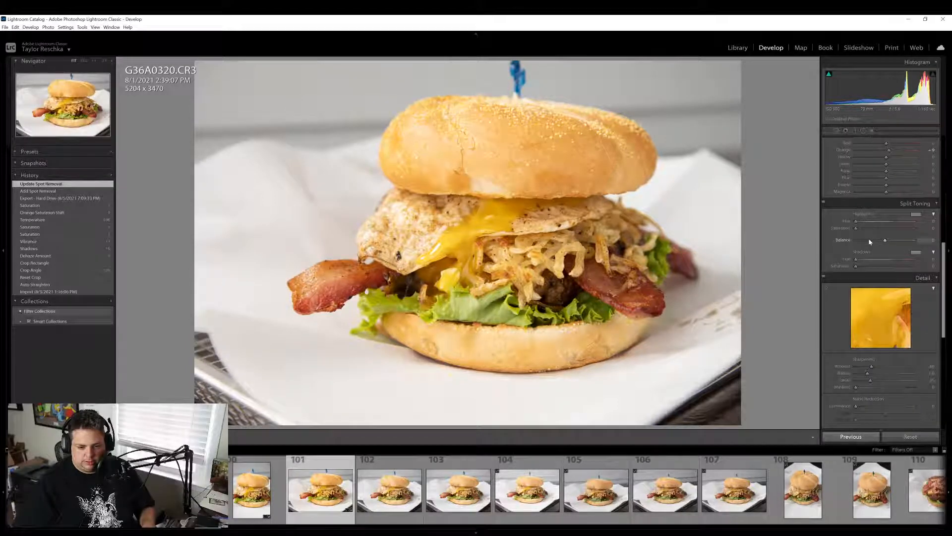
{"action": "scroll", "coordinate": [869, 242], "scroll_direction": "up", "scroll_amount": 7}
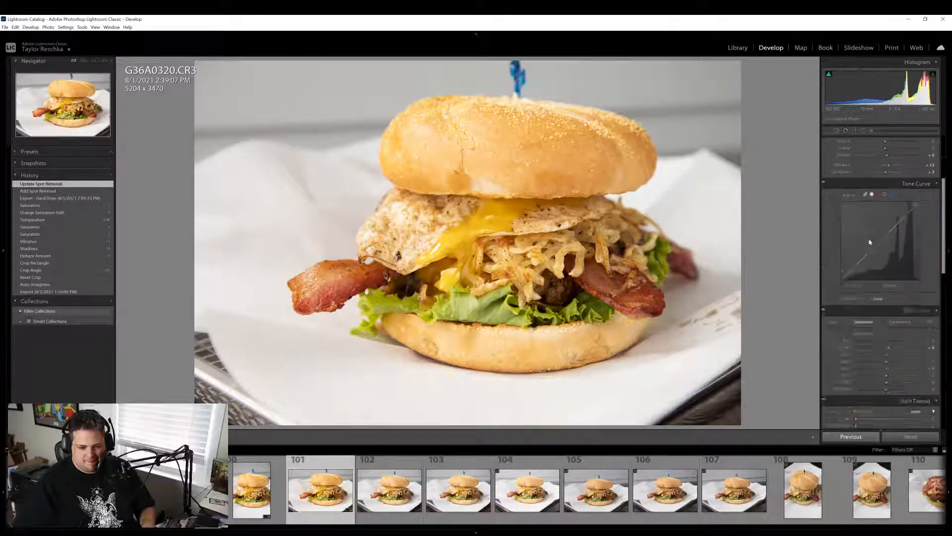
Paint the top and bottom buns with an adjustment brush using Highlights 0, Shadows -17 and Clarity 20
{"action": "left_click", "coordinate": [873, 132]}
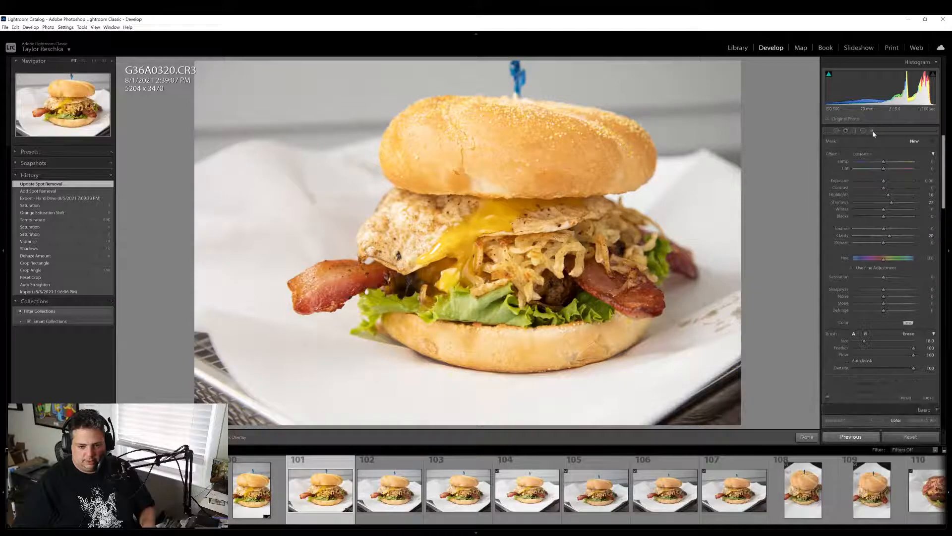
{"action": "double_click", "coordinate": [844, 202]}
{"action": "double_click", "coordinate": [842, 197]}
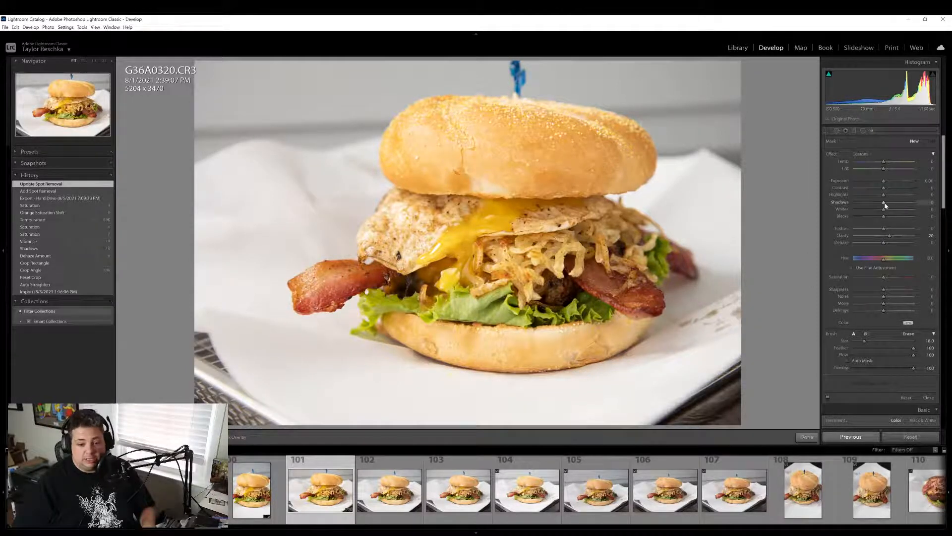
{"action": "left_click_drag", "start_coordinate": [885, 204], "coordinate": [878, 204]}
{"action": "scroll", "coordinate": [593, 158], "scroll_direction": "down", "scroll_amount": 4}
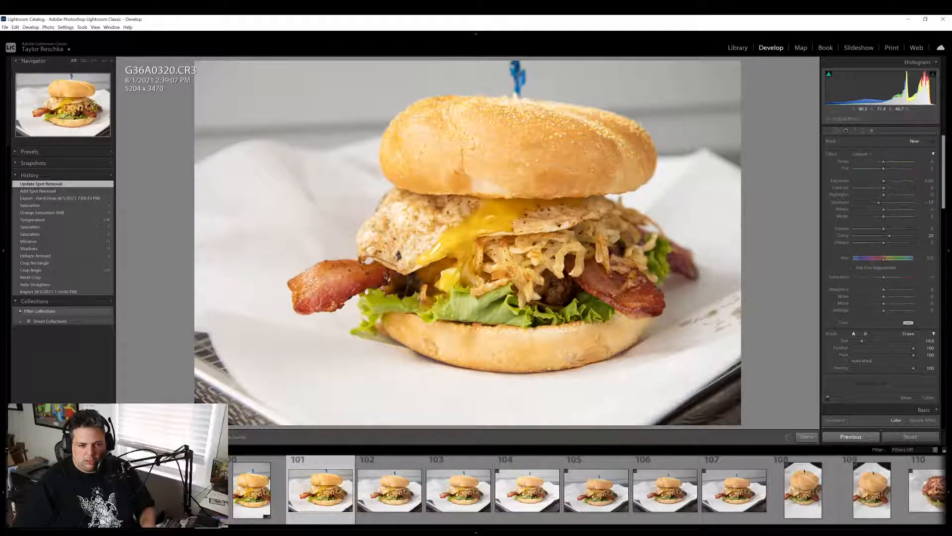
{"action": "left_click_drag", "start_coordinate": [563, 153], "coordinate": [426, 149]}
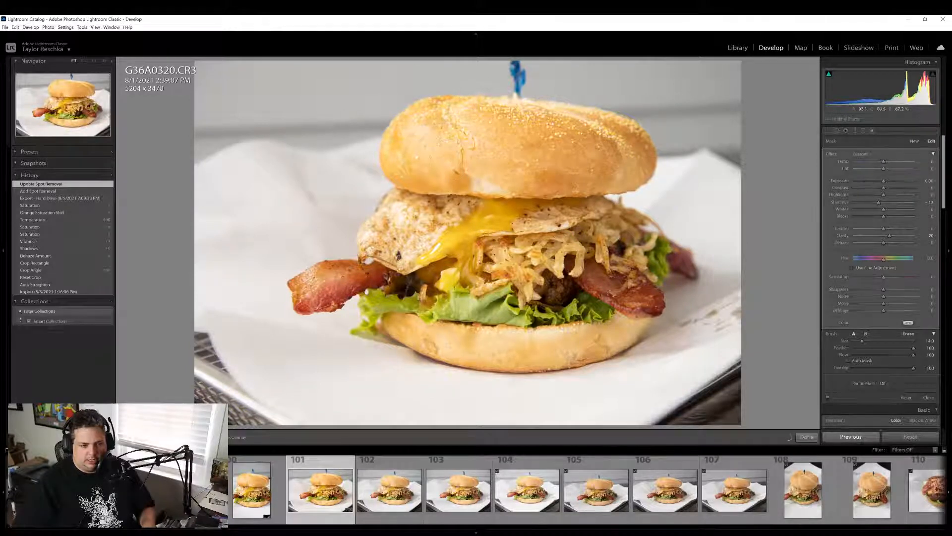
{"action": "mouse_move", "coordinate": [421, 340]}
{"action": "left_mouse_down"}
{"action": "mouse_move", "coordinate": [466, 352]}
{"action": "mouse_move", "coordinate": [586, 348]}
{"action": "left_mouse_up"}
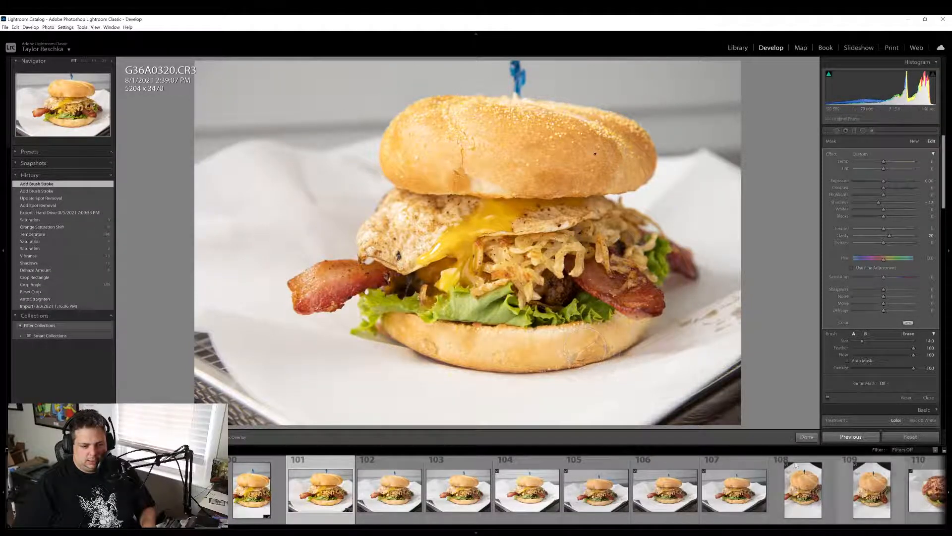
{"action": "left_click", "coordinate": [807, 437]}
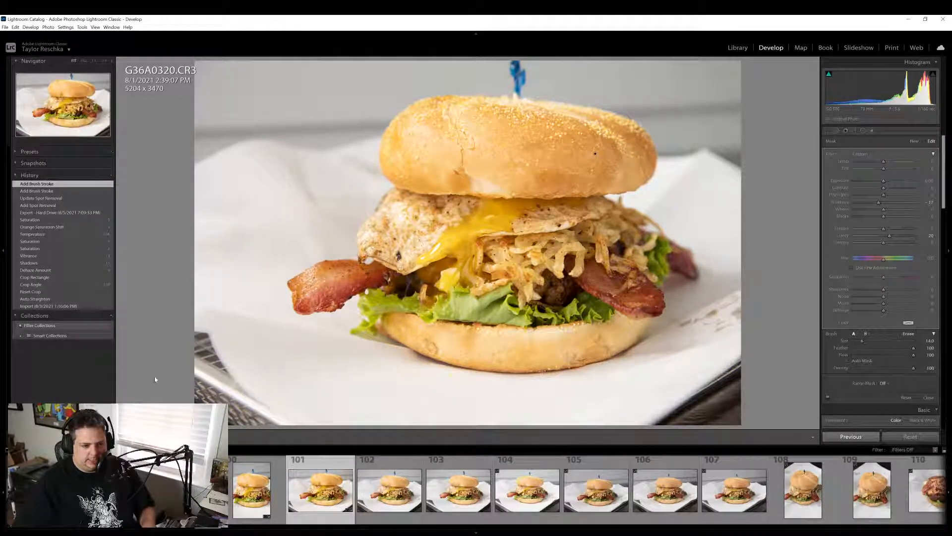
Export the retouched G36A0320.CR3 with the previous settings, overwriting the existing LB-0320.jpg
{"action": "right_click", "coordinate": [325, 496]}
{"action": "mouse_move", "coordinate": [365, 444]}
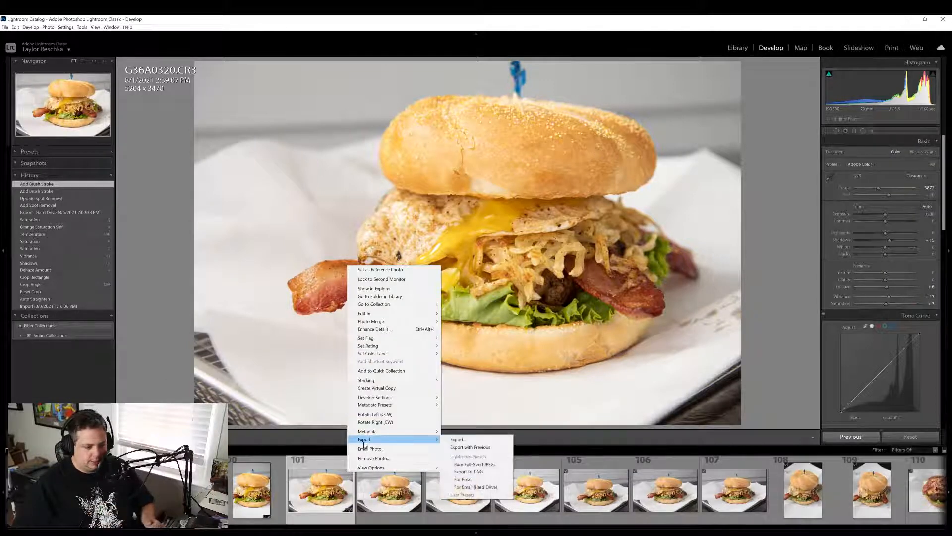
{"action": "left_click", "coordinate": [491, 447]}
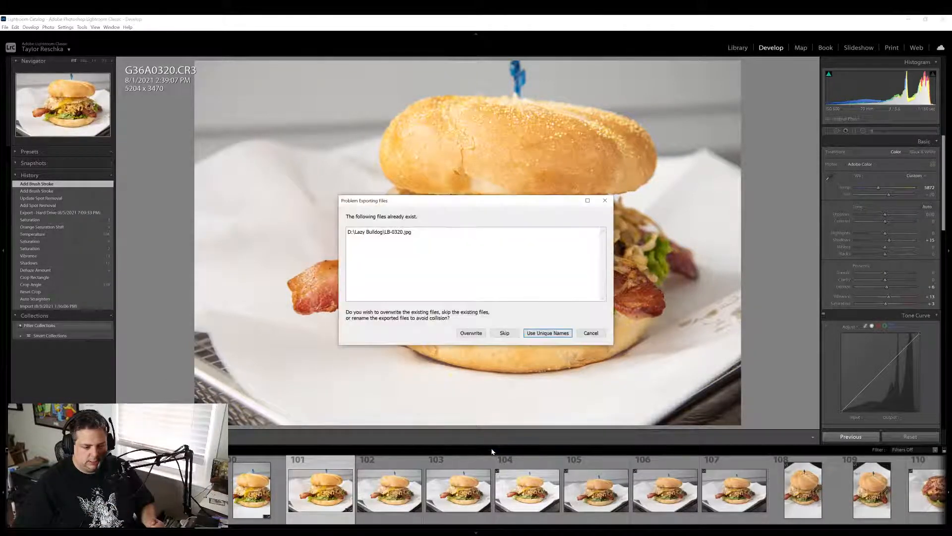
{"action": "left_click", "coordinate": [470, 335]}
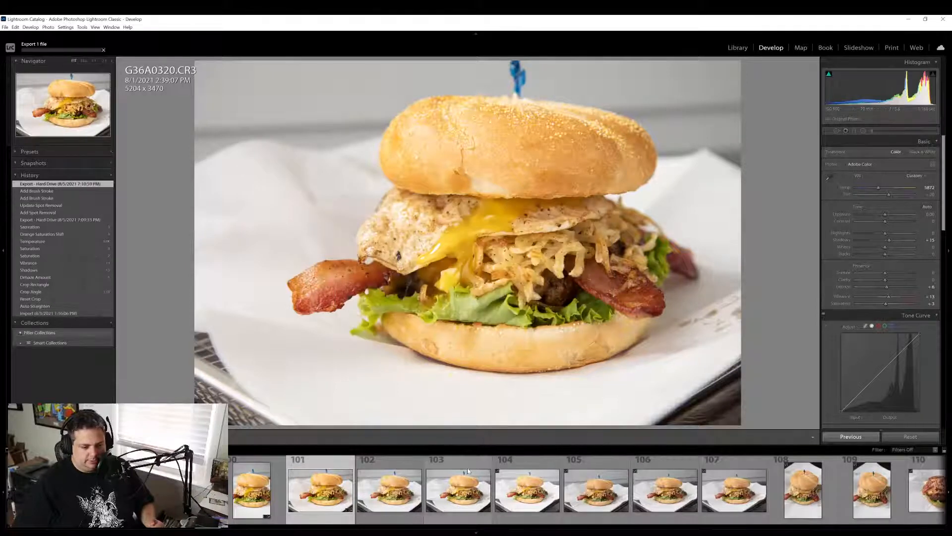
Open the vertical shot G36A0328.CR3, check it up close and browse on to the next burger photos
{"action": "scroll", "coordinate": [467, 467], "scroll_direction": "down", "scroll_amount": 4}
{"action": "left_click", "coordinate": [564, 490]}
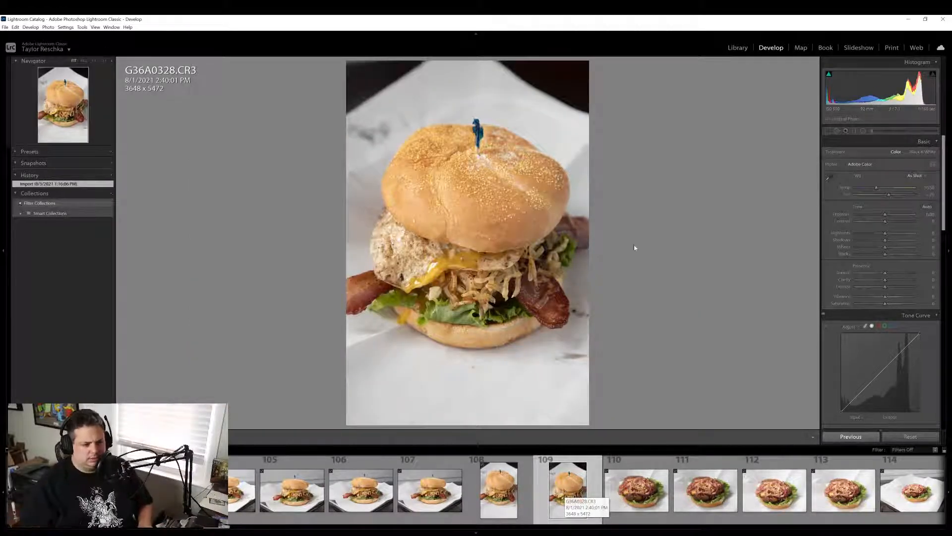
{"action": "left_click", "coordinate": [446, 246]}
{"action": "left_click", "coordinate": [446, 247]}
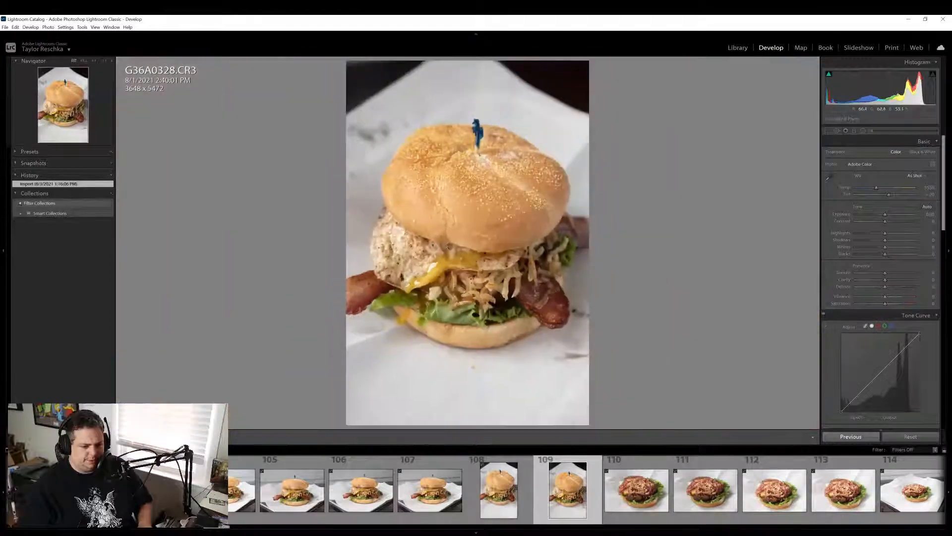
{"action": "scroll", "coordinate": [606, 492], "scroll_direction": "down", "scroll_amount": 3}
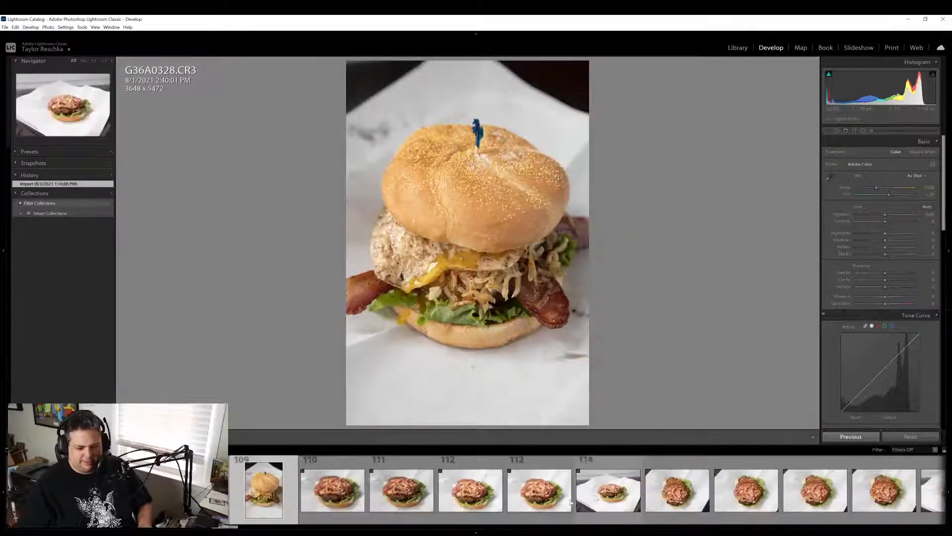
Open the onion-topped burger shot G36A0330.CR3 and check the focus on its onions and chopped nuts up close
{"action": "left_click", "coordinate": [425, 496]}
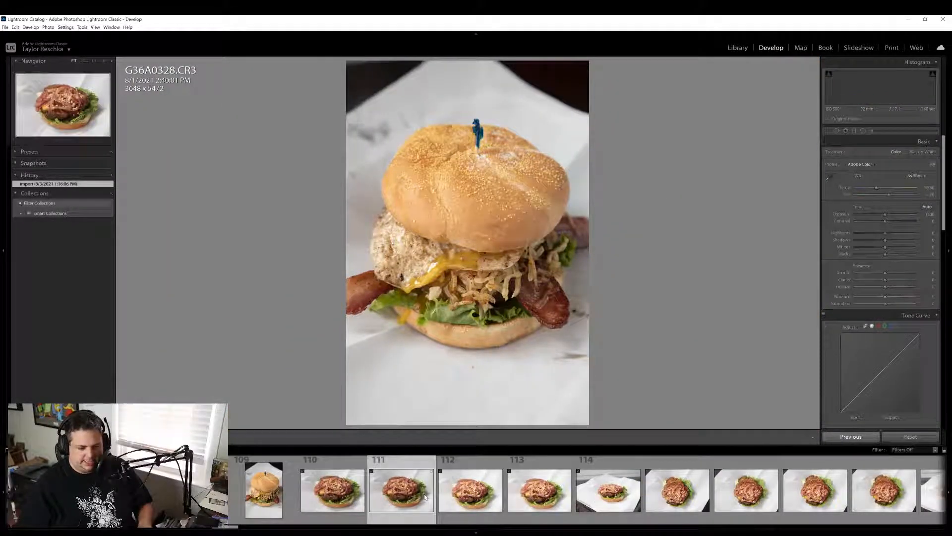
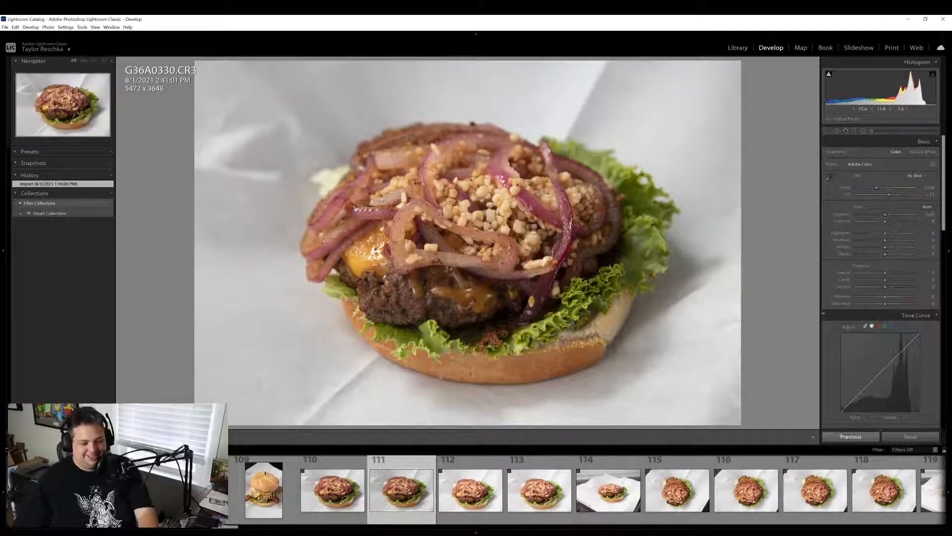
{"action": "left_click", "coordinate": [499, 191]}
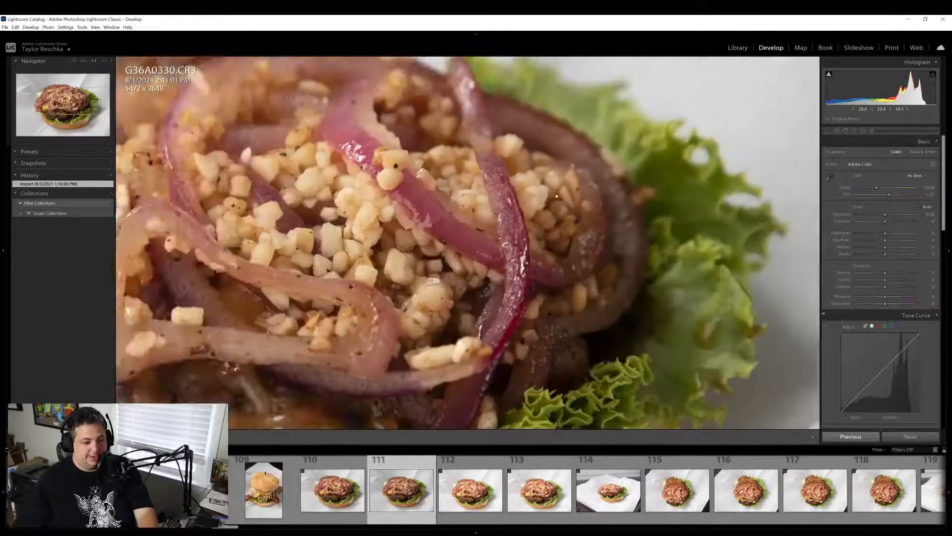
{"action": "left_click", "coordinate": [498, 191]}
{"action": "left_click", "coordinate": [499, 190]}
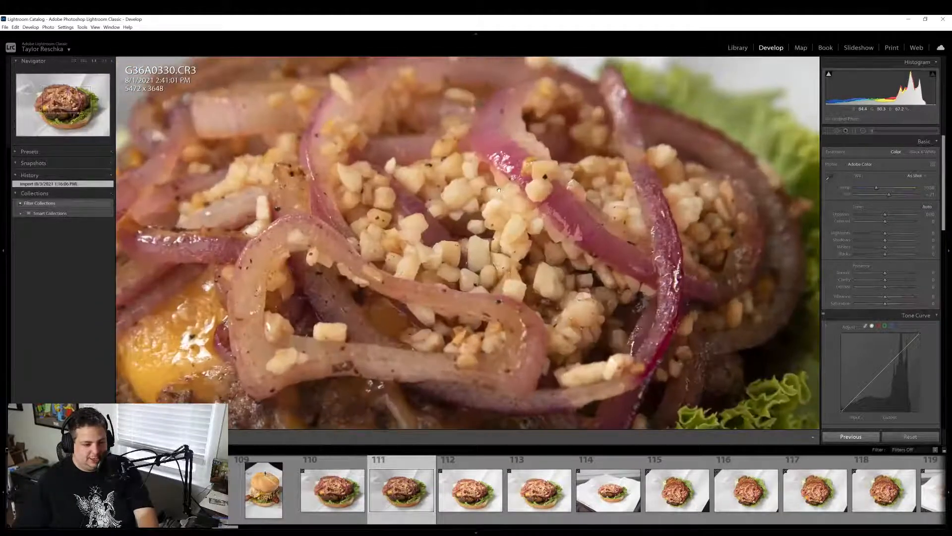
{"action": "left_click", "coordinate": [499, 190]}
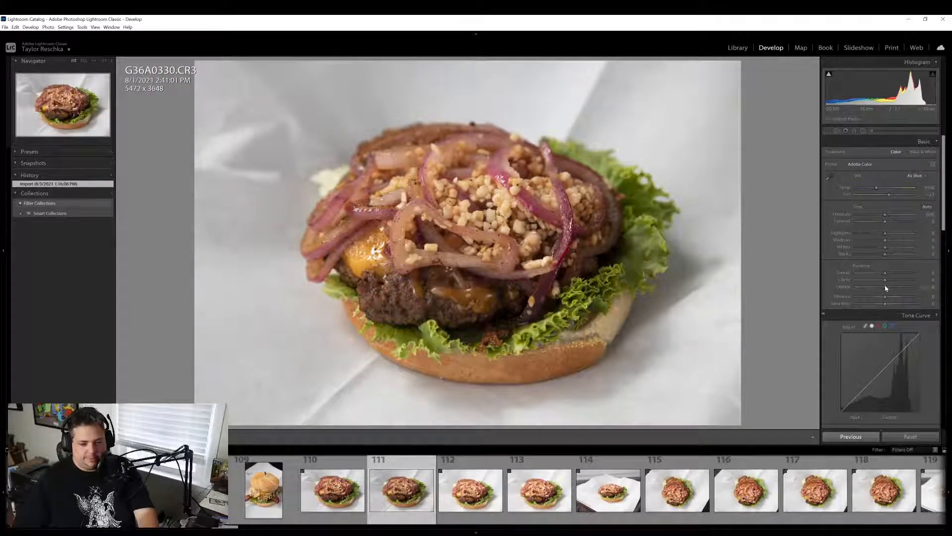
Set Dehaze to +9, Shadows to +26 and Exposure to +0.15 on G36A0330.CR3
{"action": "left_click_drag", "start_coordinate": [885, 287], "coordinate": [890, 288]}
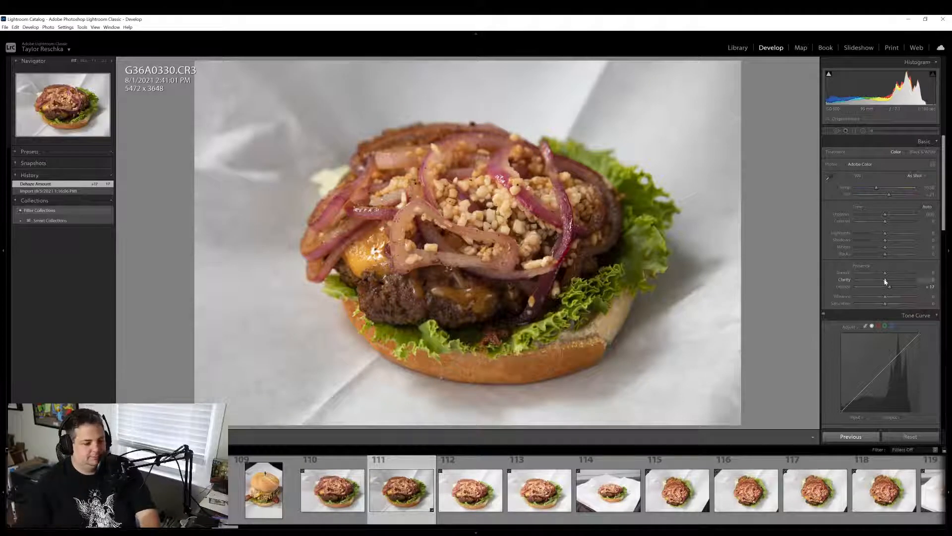
{"action": "double_click", "coordinate": [845, 289]}
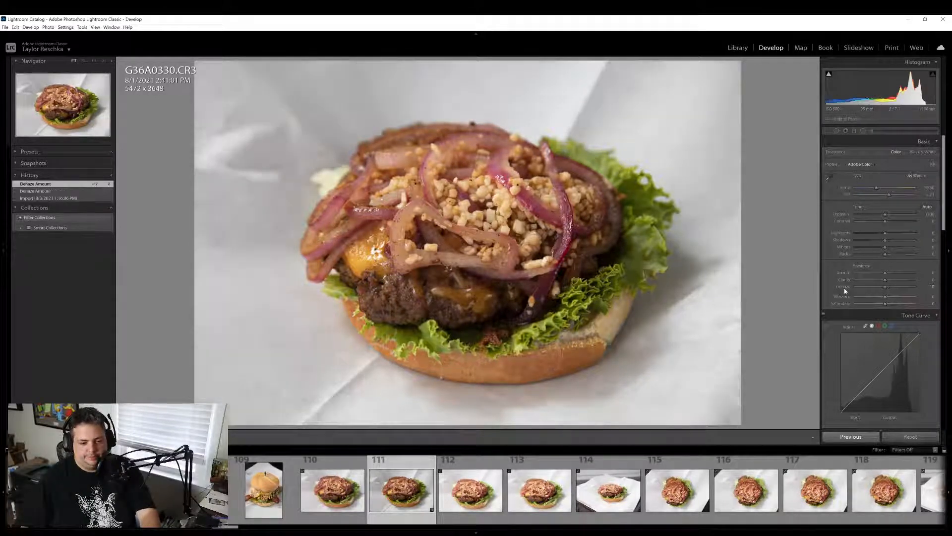
{"action": "left_click_drag", "start_coordinate": [885, 292], "coordinate": [888, 290]}
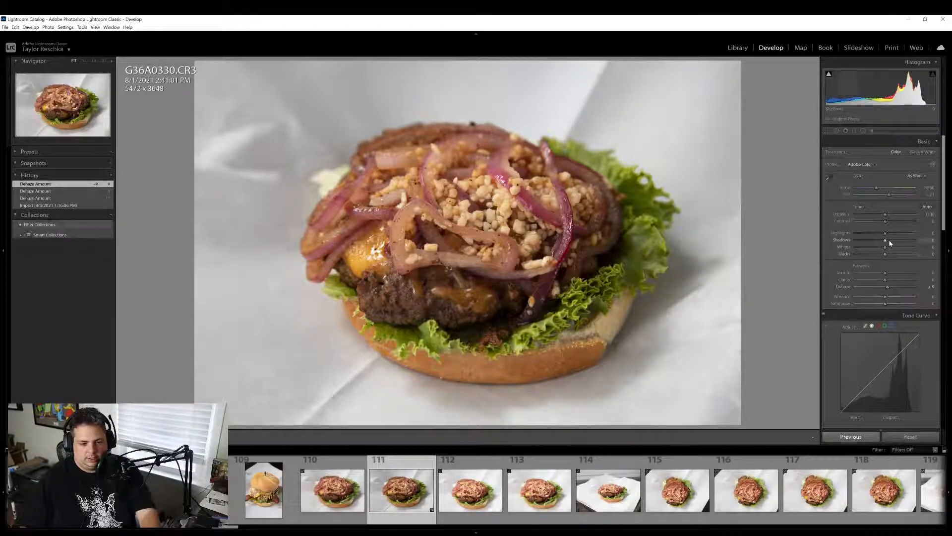
{"action": "left_click_drag", "start_coordinate": [889, 242], "coordinate": [888, 218]}
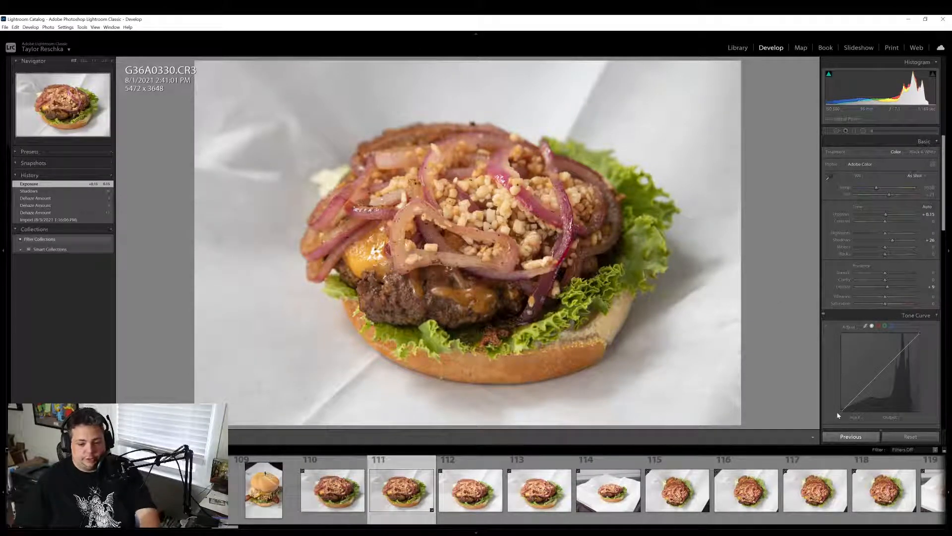
{"action": "left_click_drag", "start_coordinate": [841, 411], "coordinate": [856, 393]}
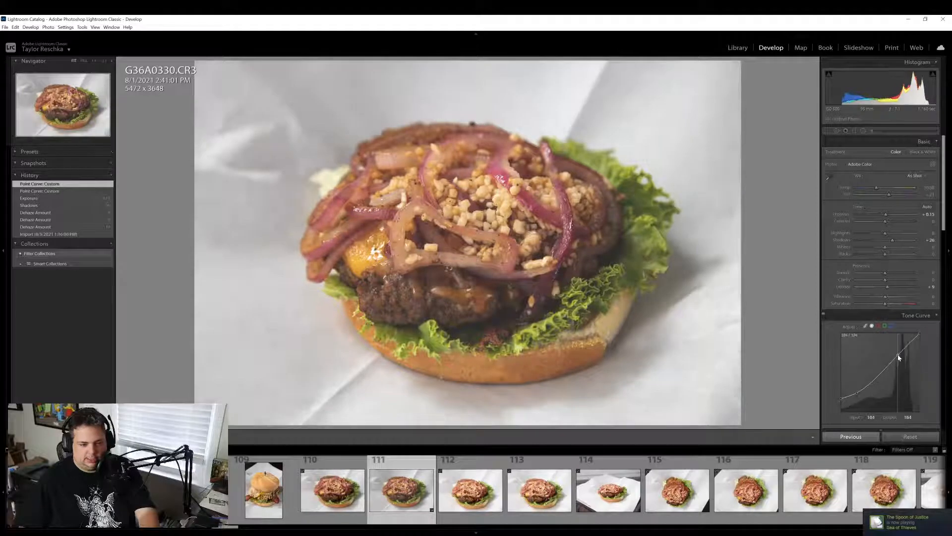
{"action": "left_click", "coordinate": [898, 355]}
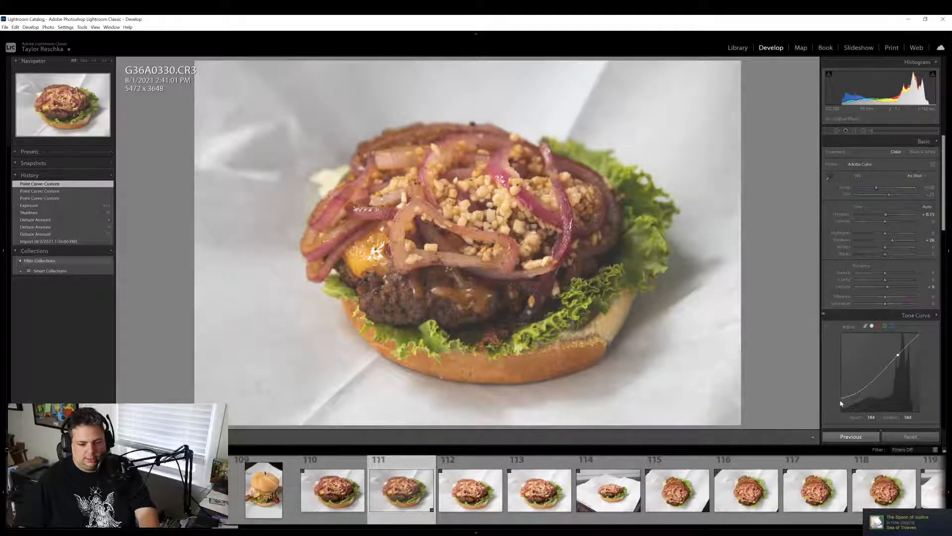
{"action": "left_click_drag", "start_coordinate": [840, 399], "coordinate": [842, 392]}
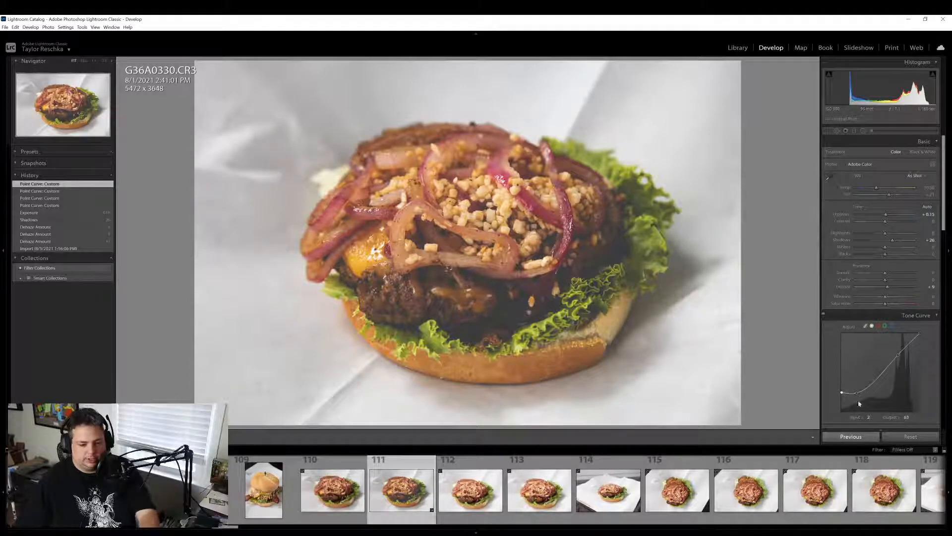
{"action": "key", "text": "ctrl+z"}
{"action": "key", "text": "ctrl+z"}
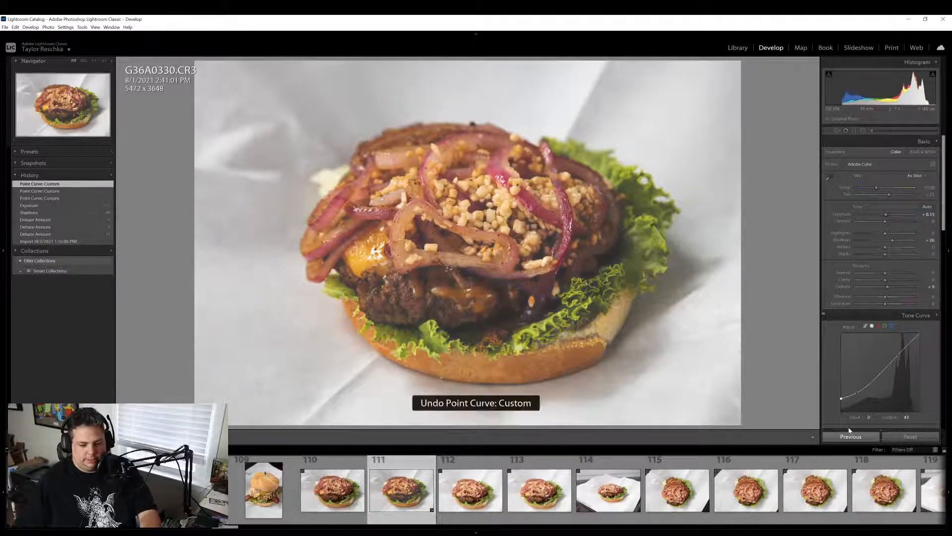
{"action": "key", "text": "ctrl+z"}
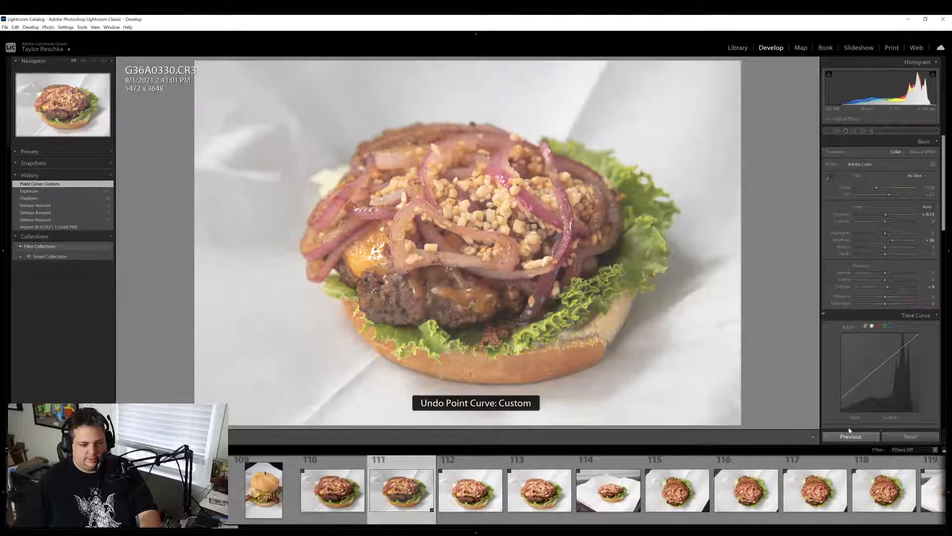
{"action": "key", "text": "ctrl+z"}
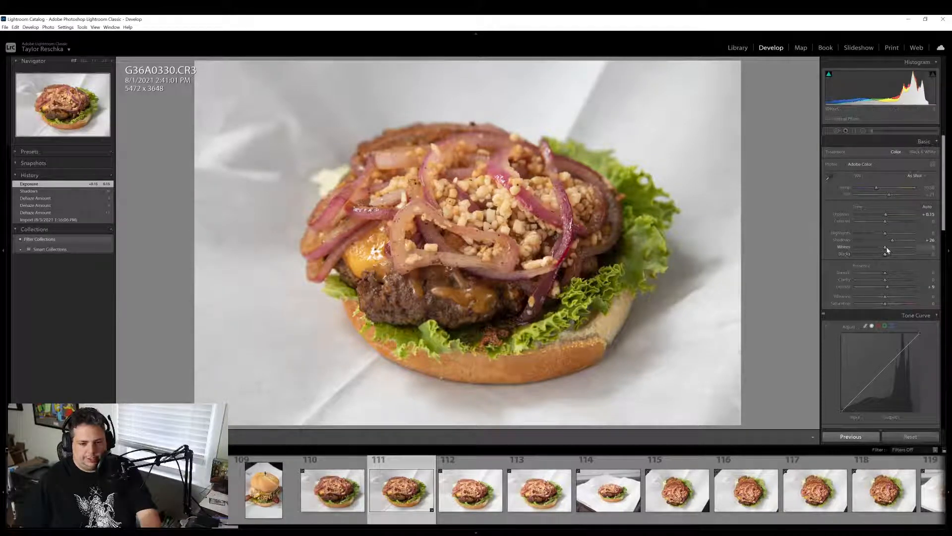
Set Whites to +19, Clarity to +6, Vibrance to +19 and Saturation to +2, checking the bun edge up close
{"action": "left_click_drag", "start_coordinate": [888, 250], "coordinate": [893, 248]}
{"action": "left_click_drag", "start_coordinate": [886, 280], "coordinate": [887, 281]}
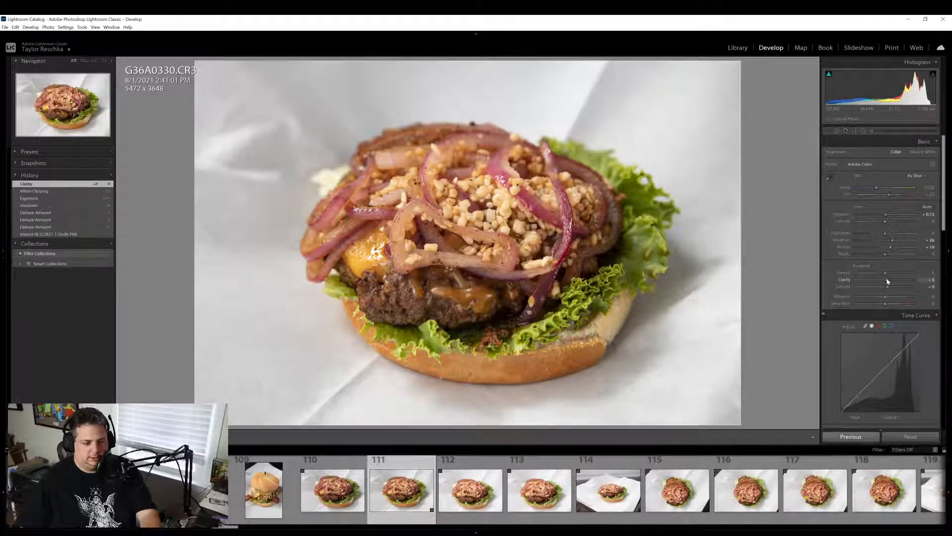
{"action": "left_click", "coordinate": [640, 296]}
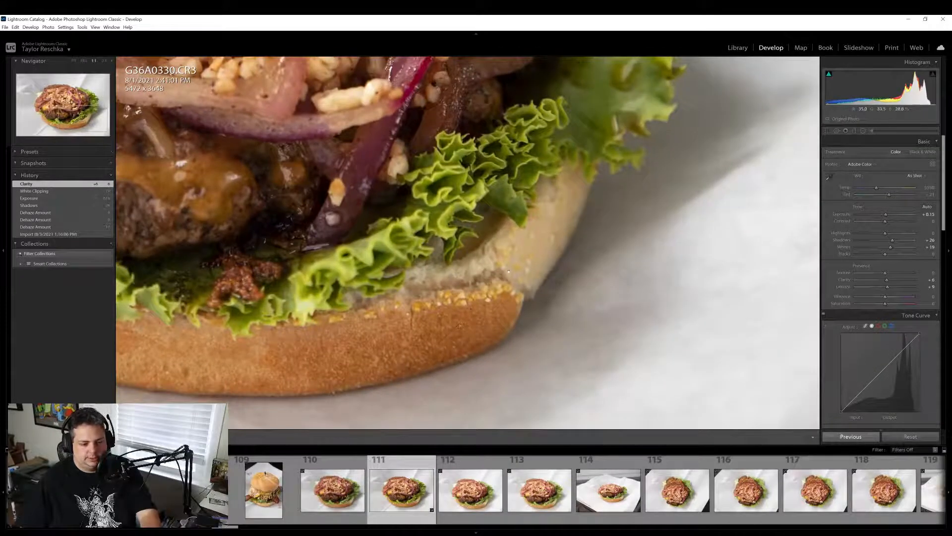
{"action": "left_click", "coordinate": [508, 272]}
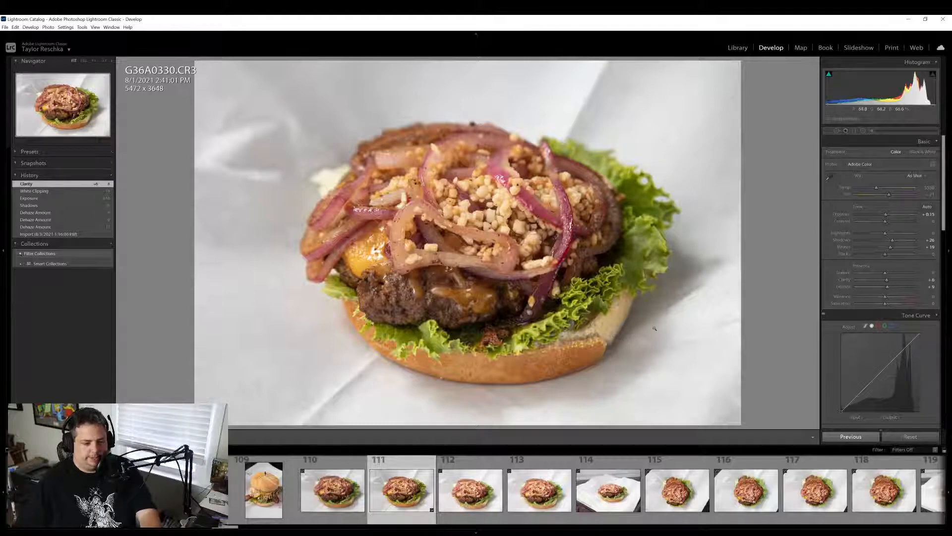
{"action": "left_click_drag", "start_coordinate": [886, 297], "coordinate": [887, 304]}
{"action": "right_click", "coordinate": [404, 502]}
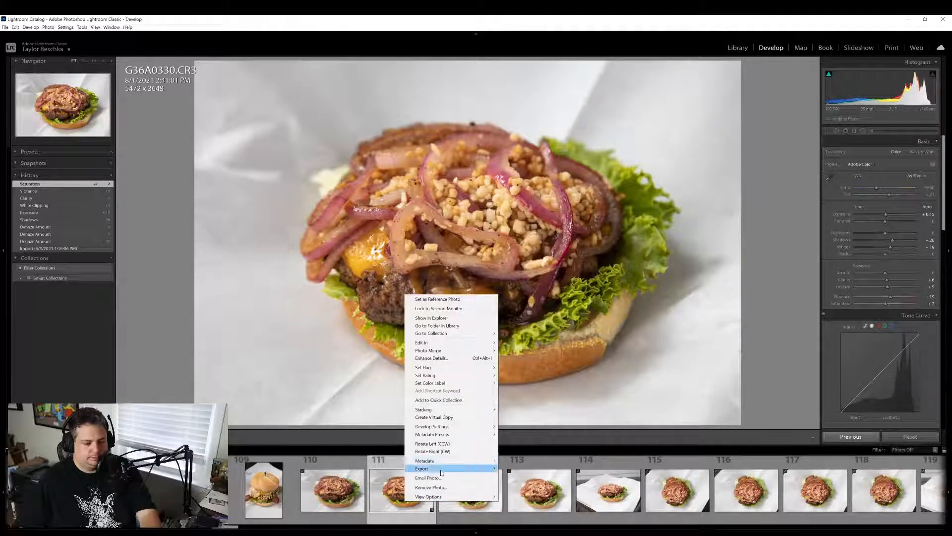
{"action": "key", "text": "Escape"}
Crop G36A0330.CR3 slightly tighter to 5142 x 3428 at the original aspect, adjusting the burger's position in the frame
{"action": "key", "text": "r"}
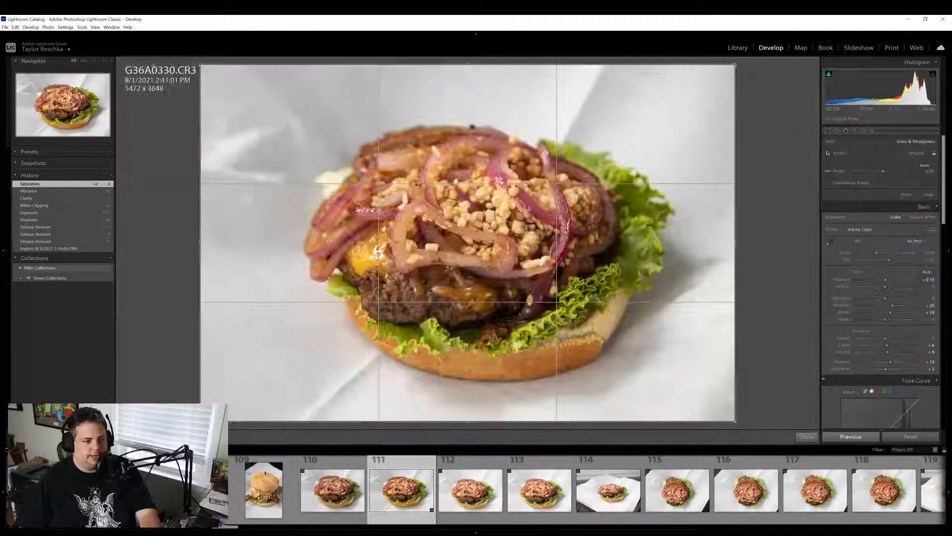
{"action": "left_click_drag", "start_coordinate": [214, 70], "coordinate": [220, 66]}
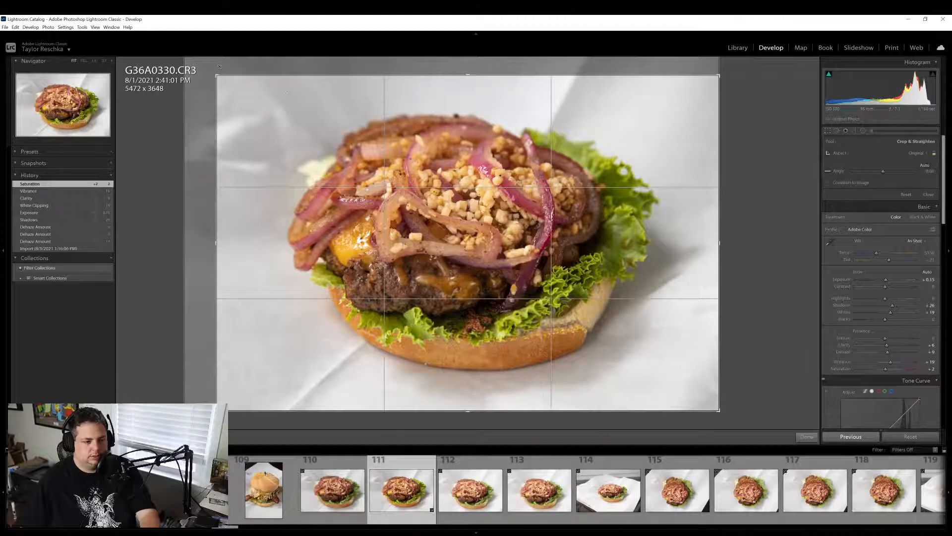
{"action": "left_click_drag", "start_coordinate": [487, 263], "coordinate": [487, 266]}
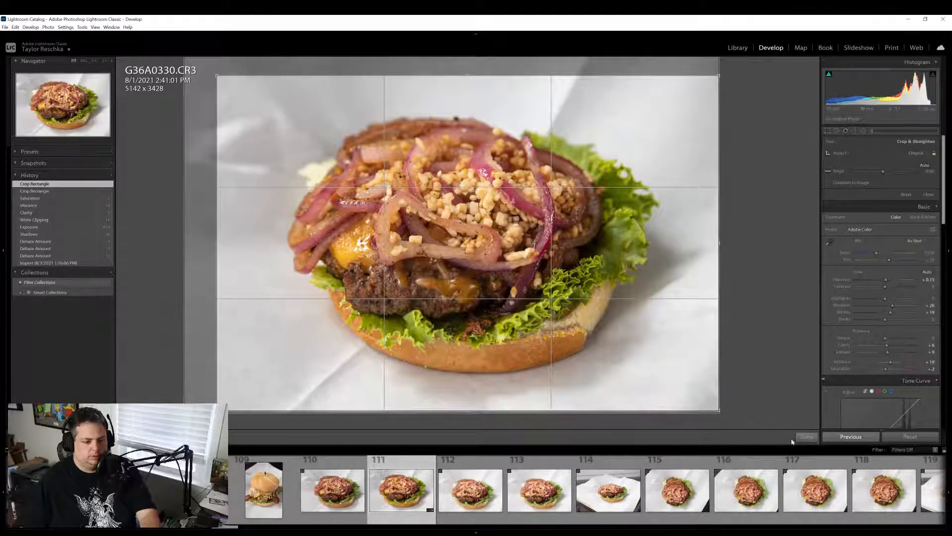
{"action": "left_click", "coordinate": [804, 437]}
Export the cropped G36A0330.CR3 with the previous export settings
{"action": "right_click", "coordinate": [405, 296]}
{"action": "mouse_move", "coordinate": [450, 470]}
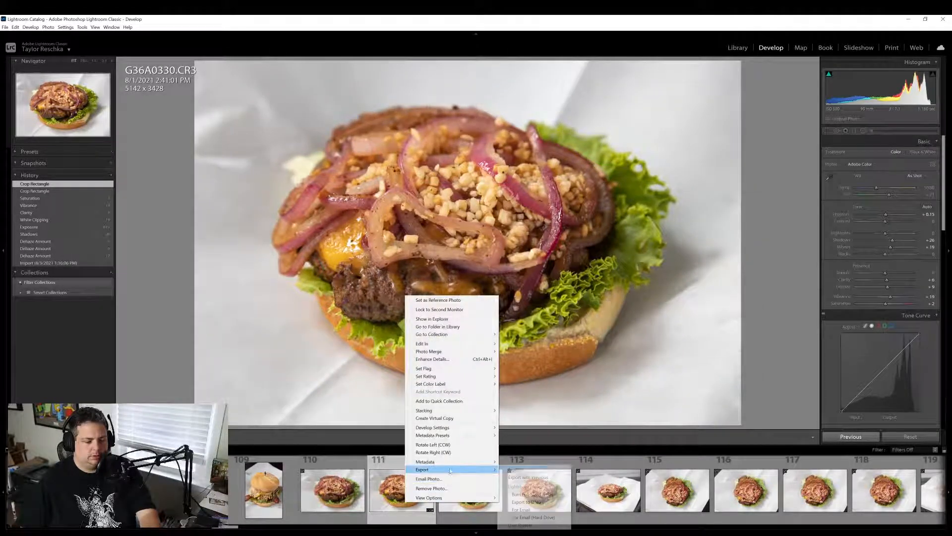
{"action": "left_click", "coordinate": [549, 478]}
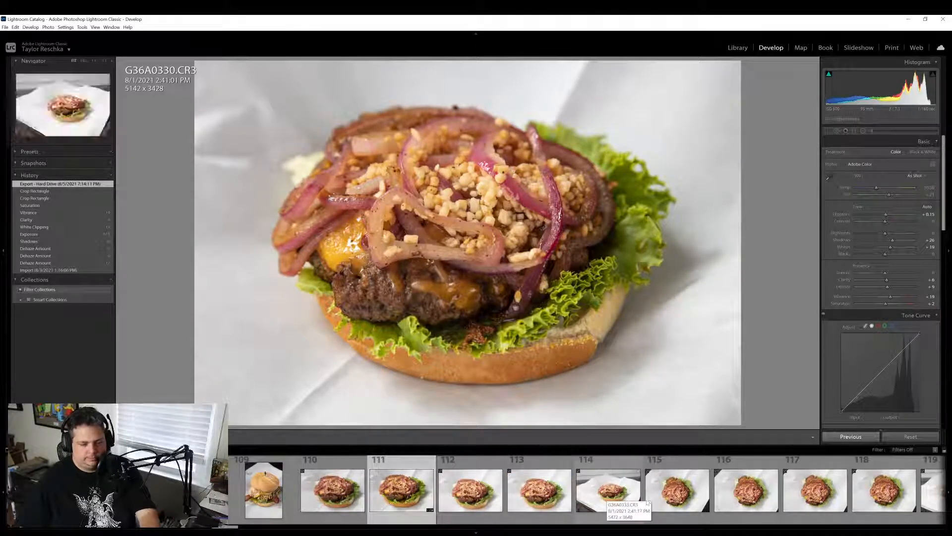
Compare the overhead shots of the onion-topped burger from G36A0337.CR3 back to G36A0334.CR3
{"action": "scroll", "coordinate": [589, 491], "scroll_direction": "down", "scroll_amount": 4}
{"action": "left_click", "coordinate": [590, 510]}
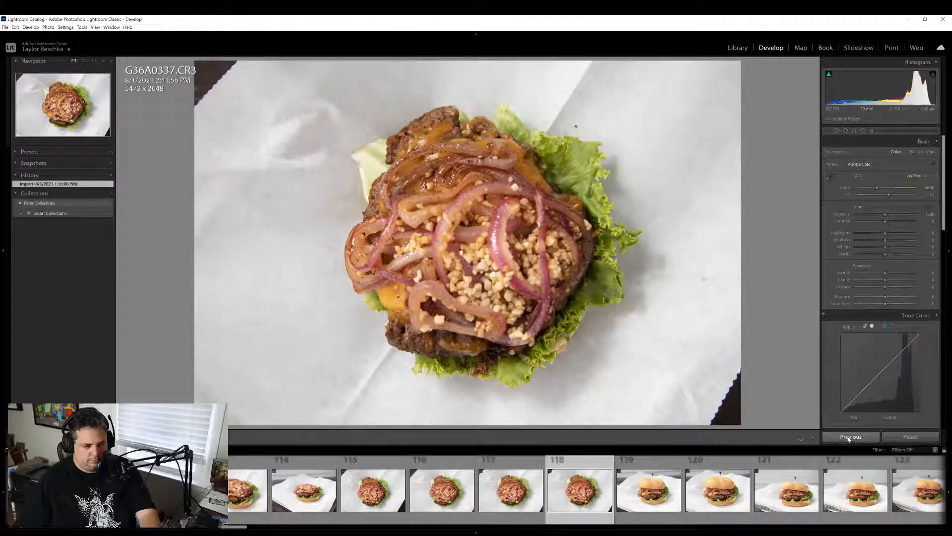
{"action": "left_click", "coordinate": [502, 502]}
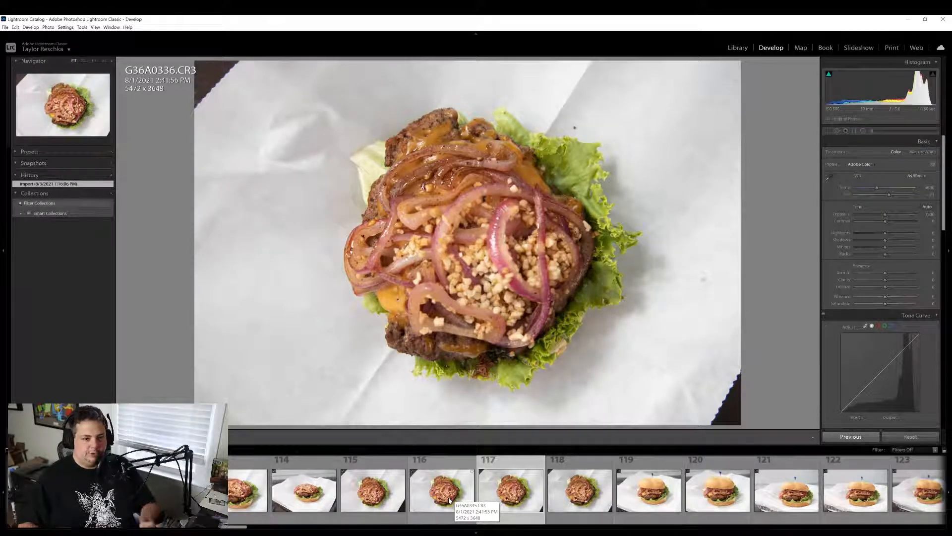
{"action": "left_click", "coordinate": [441, 500]}
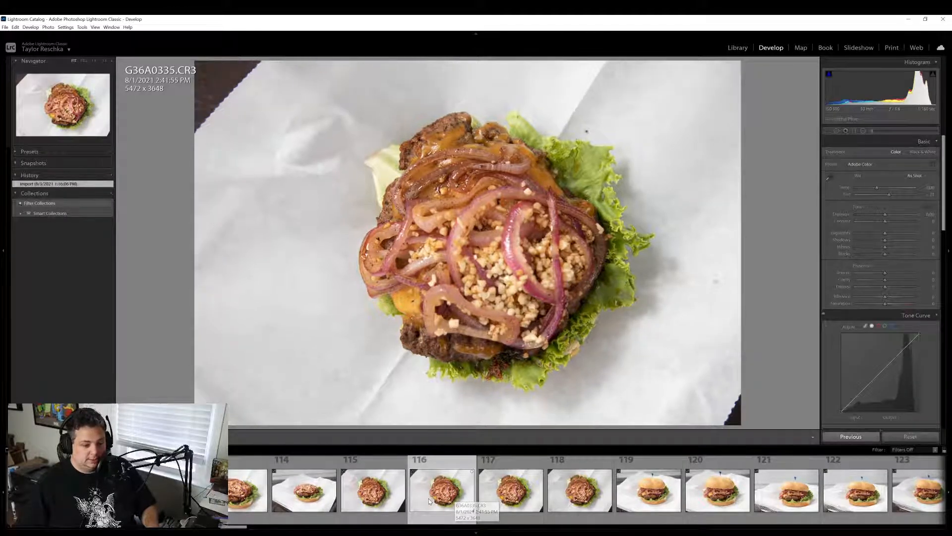
{"action": "left_click", "coordinate": [364, 508]}
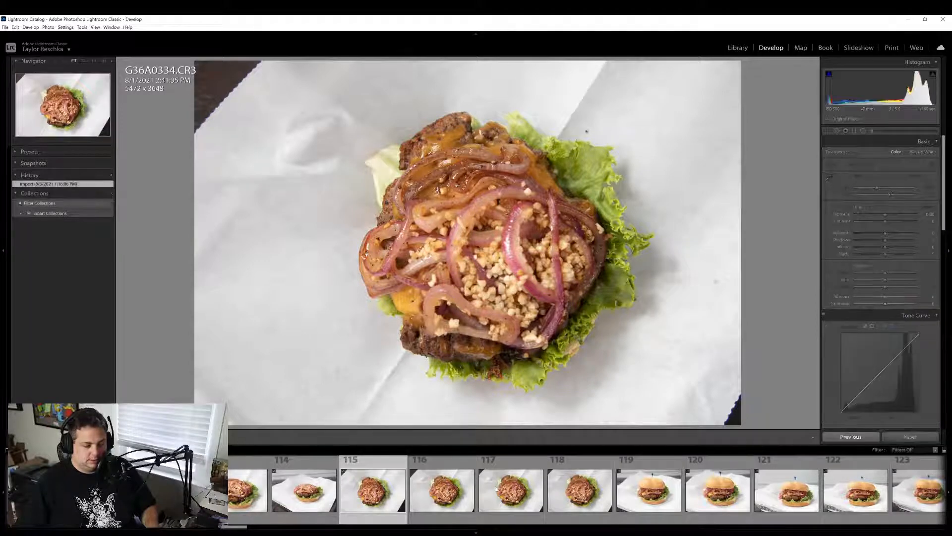
Open the burger photo G36A0340.CR3 and set Dehaze to +8 and Vibrance to +17
{"action": "scroll", "coordinate": [506, 489], "scroll_direction": "down", "scroll_amount": 3}
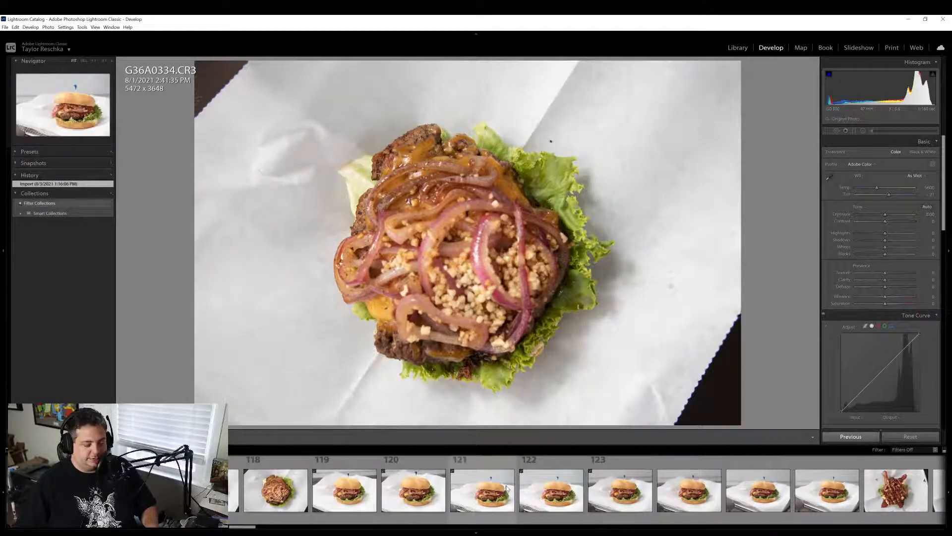
{"action": "left_click", "coordinate": [363, 501]}
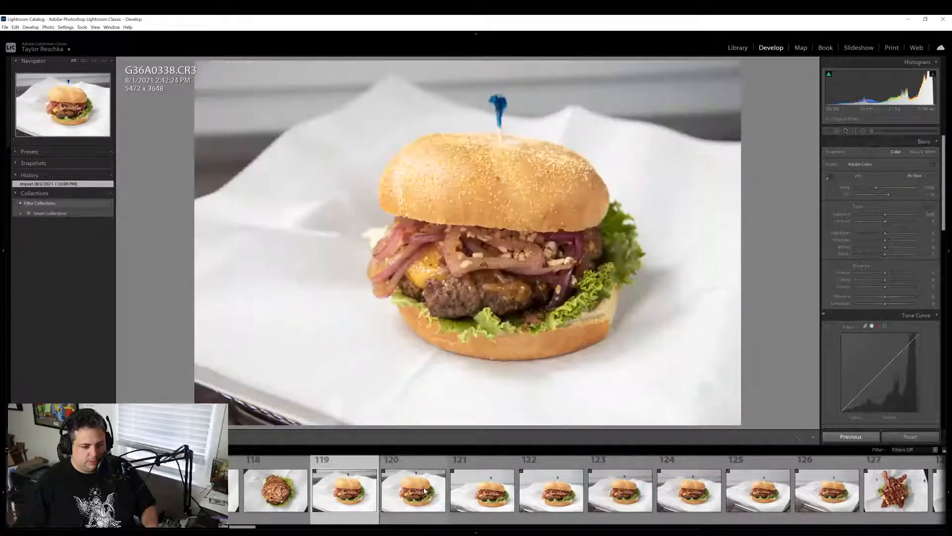
{"action": "scroll", "coordinate": [424, 491], "scroll_direction": "down", "scroll_amount": 3}
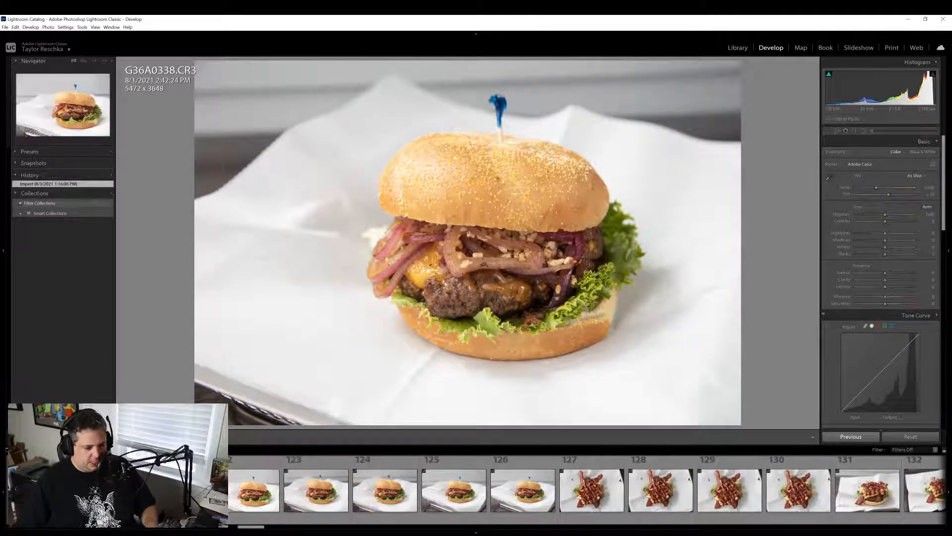
{"action": "left_click", "coordinate": [255, 496]}
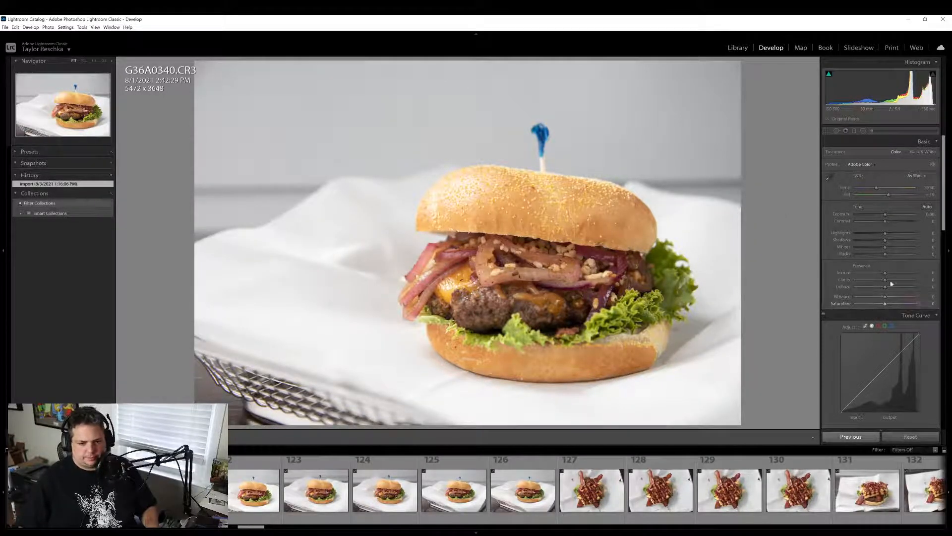
{"action": "left_click_drag", "start_coordinate": [885, 287], "coordinate": [890, 300]}
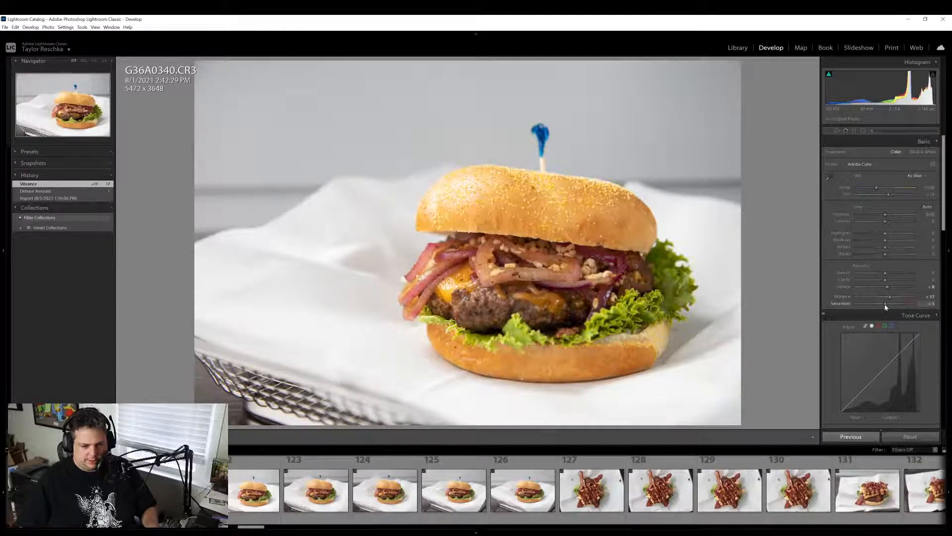
Paint an adjustment brush stroke on the burger with Shadows -17 and Clarity 20
{"action": "left_click", "coordinate": [870, 132]}
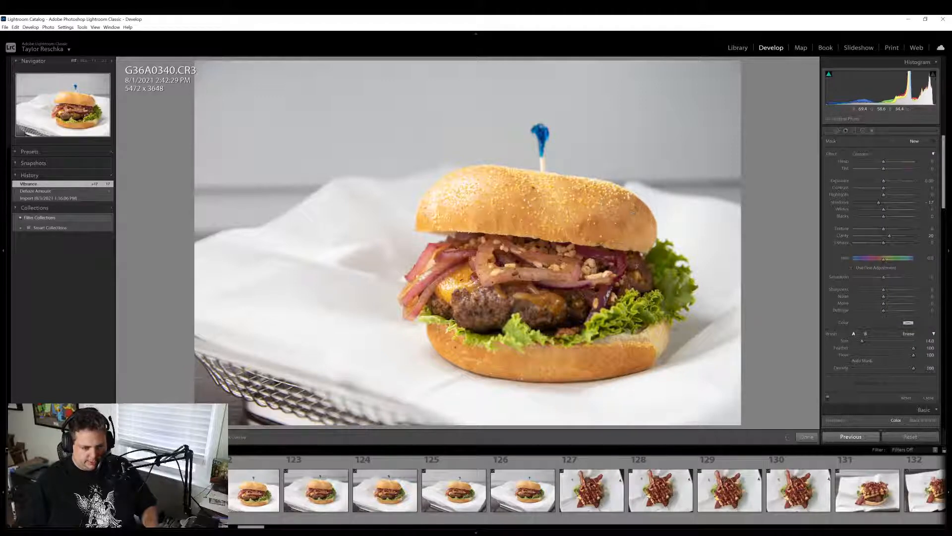
{"action": "left_click", "coordinate": [633, 213]}
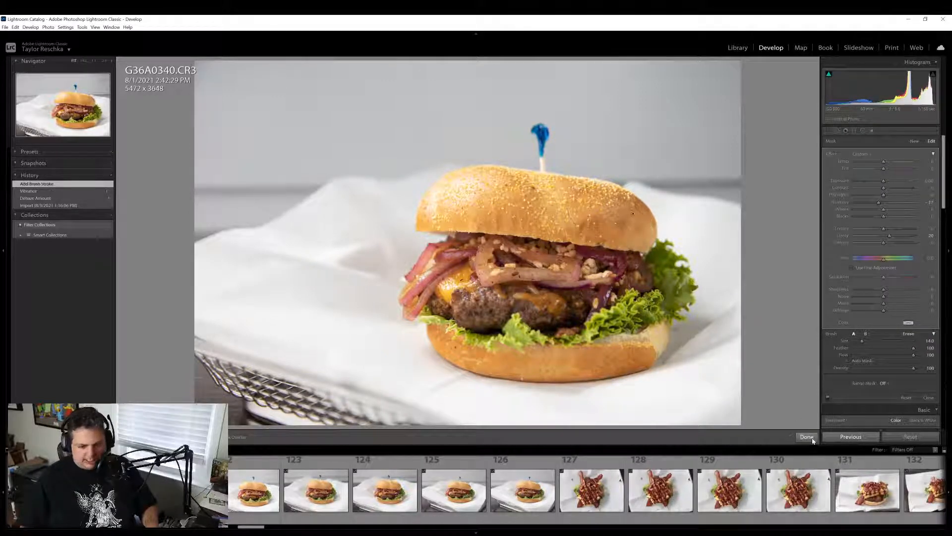
{"action": "left_click", "coordinate": [807, 437]}
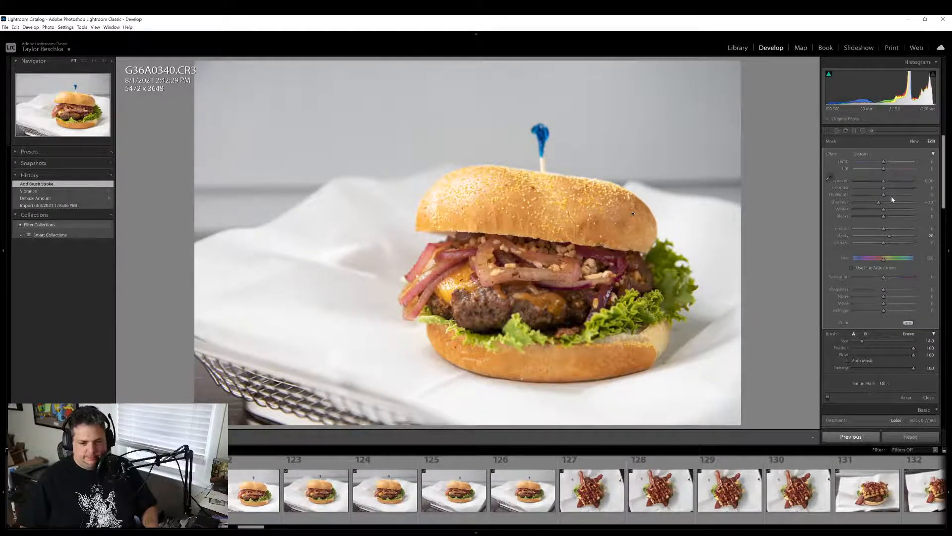
Raise the burger photo's overall Shadows to +22, outside the brush adjustment
{"action": "left_click_drag", "start_coordinate": [886, 242], "coordinate": [892, 242]}
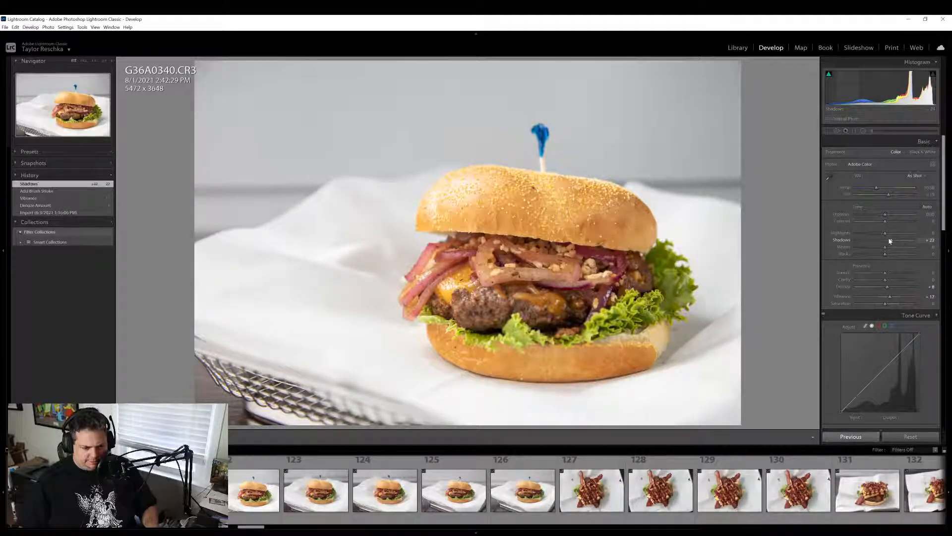
{"action": "left_click", "coordinate": [872, 131]}
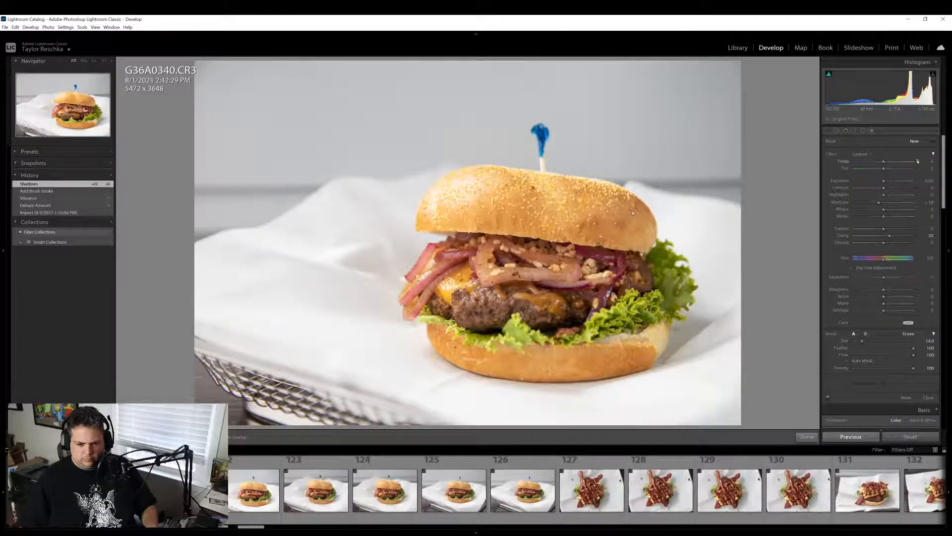
{"action": "left_click", "coordinate": [807, 437]}
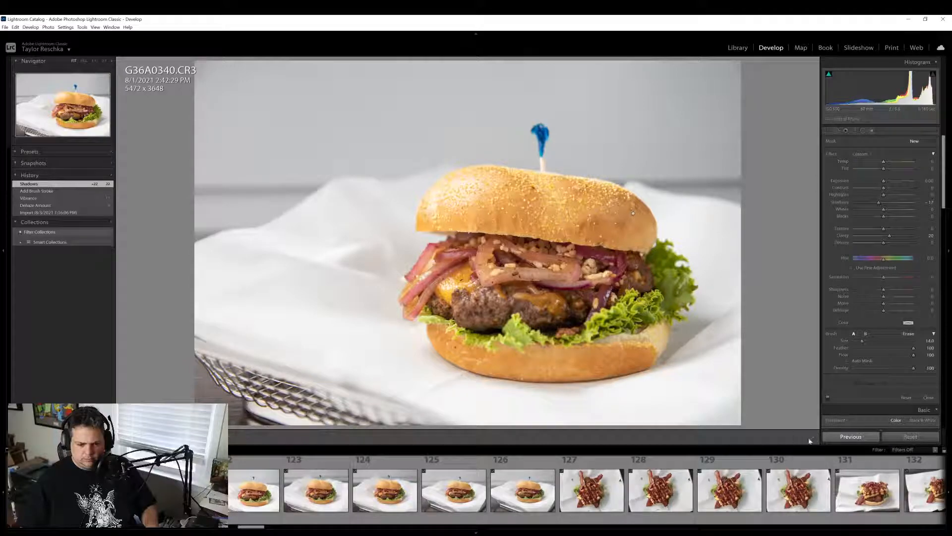
Check the burger filling up close, then set Saturation to +2 and Highlights to -33
{"action": "left_click", "coordinate": [537, 263]}
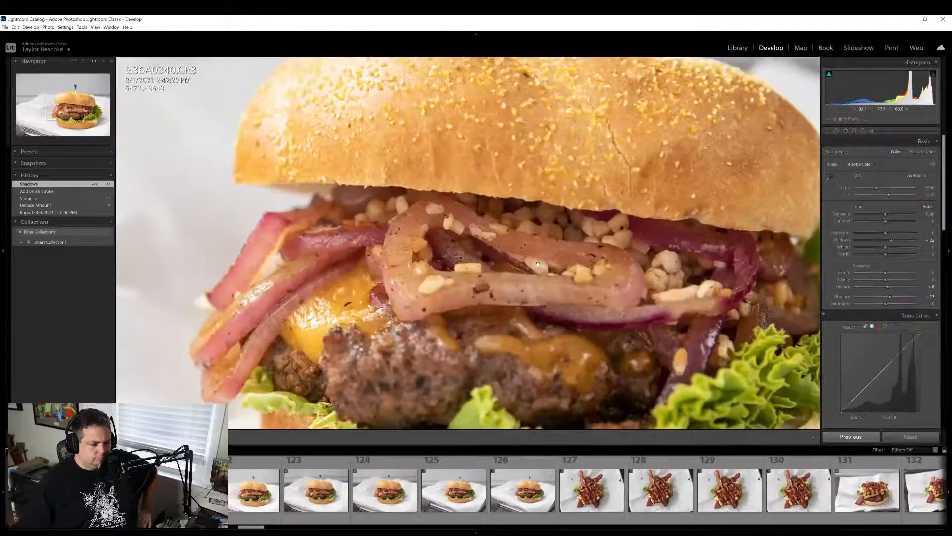
{"action": "left_click", "coordinate": [538, 264]}
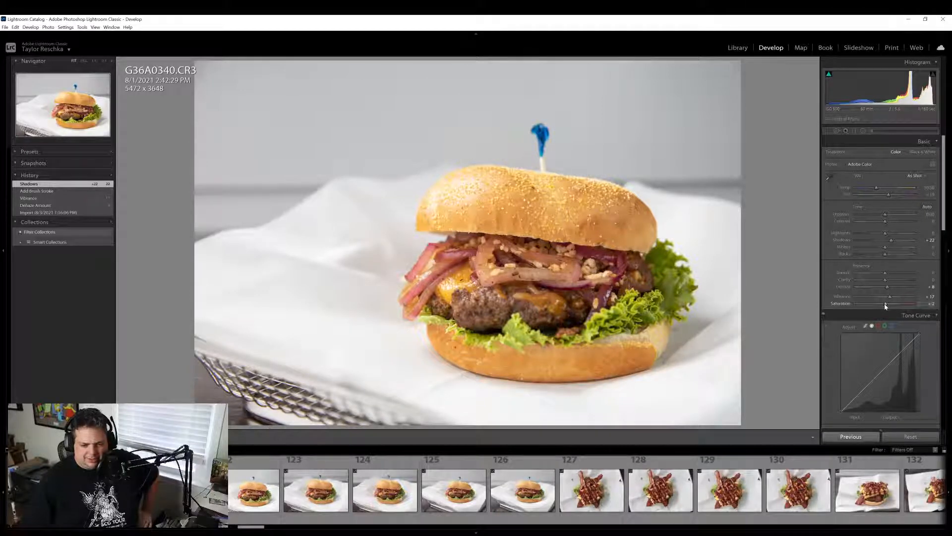
{"action": "left_click_drag", "start_coordinate": [885, 306], "coordinate": [886, 304]}
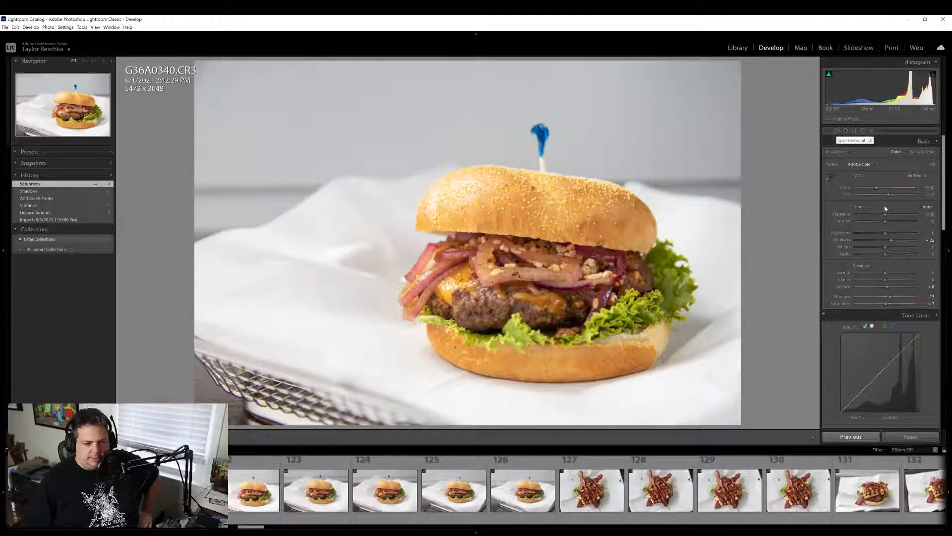
{"action": "left_click_drag", "start_coordinate": [885, 233], "coordinate": [875, 233]}
Enable lens profile corrections and set the post-crop vignetting amount to -13
{"action": "scroll", "coordinate": [846, 271], "scroll_direction": "down", "scroll_amount": 10}
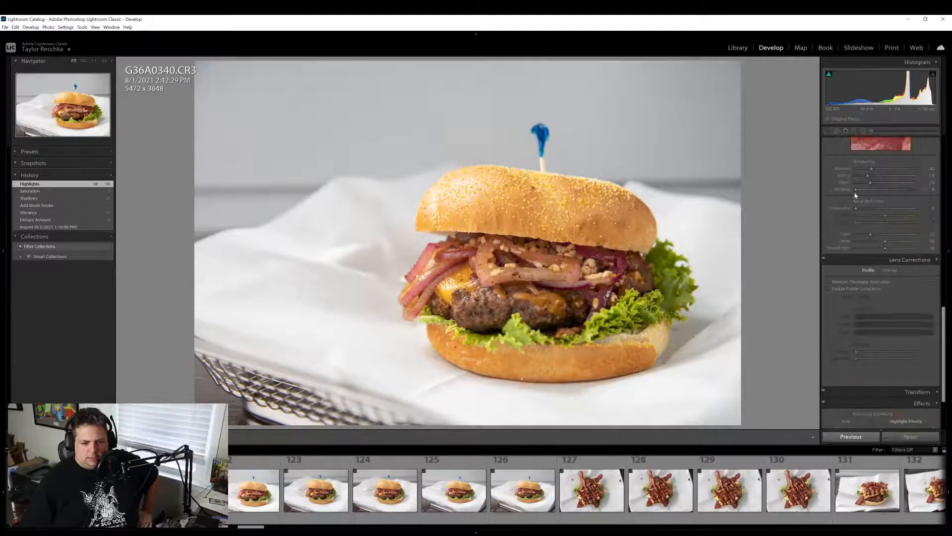
{"action": "left_click", "coordinate": [845, 290]}
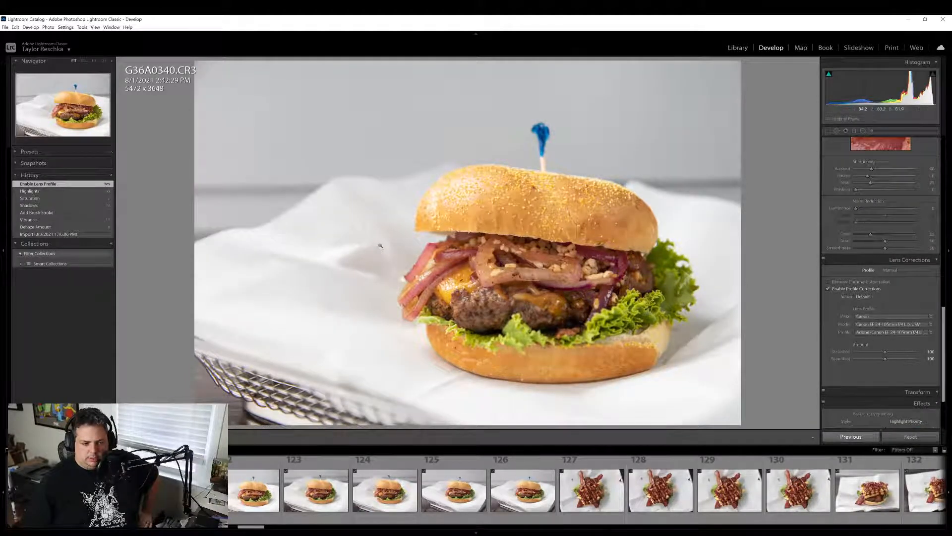
{"action": "scroll", "coordinate": [864, 365], "scroll_direction": "down", "scroll_amount": 2}
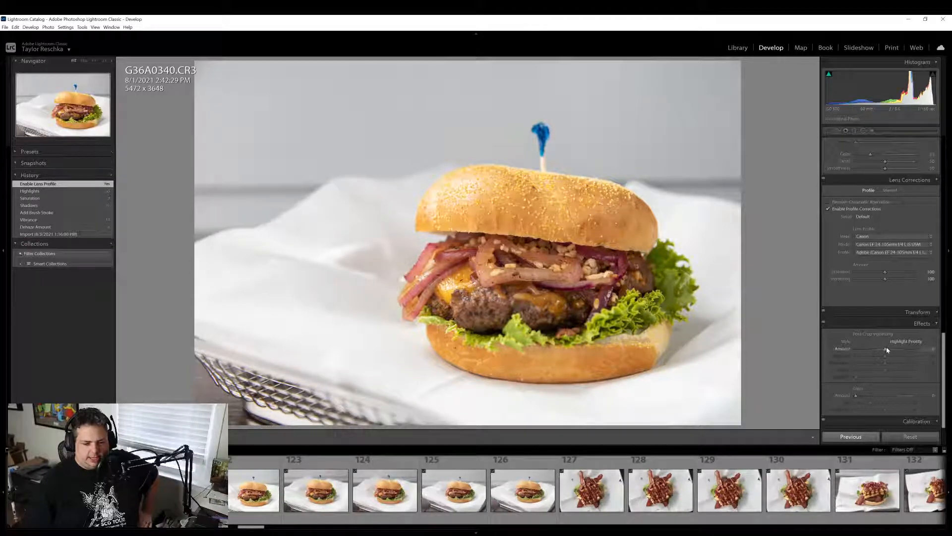
{"action": "left_click_drag", "start_coordinate": [885, 350], "coordinate": [882, 351]}
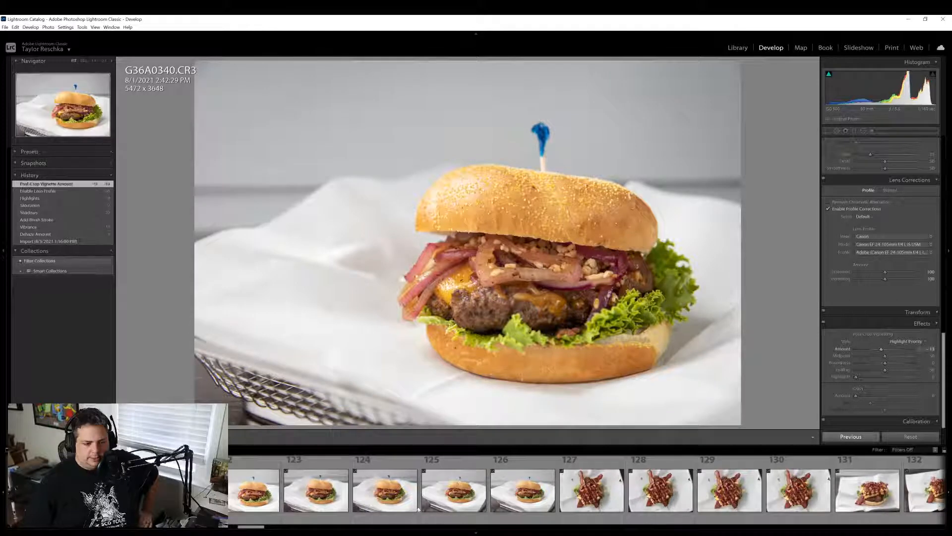
Export the edited burger photo using the previous export settings
{"action": "right_click", "coordinate": [182, 494]}
{"action": "mouse_move", "coordinate": [253, 461]}
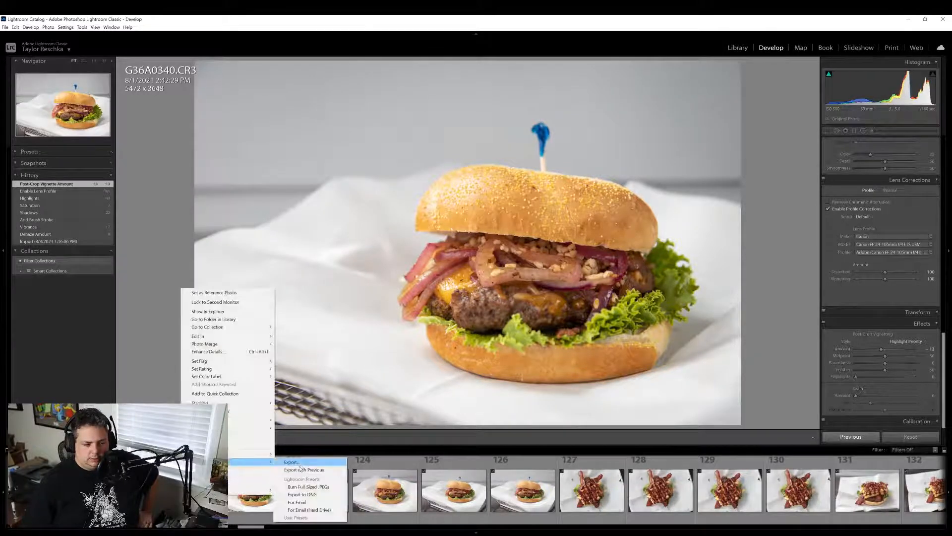
{"action": "left_click", "coordinate": [301, 470]}
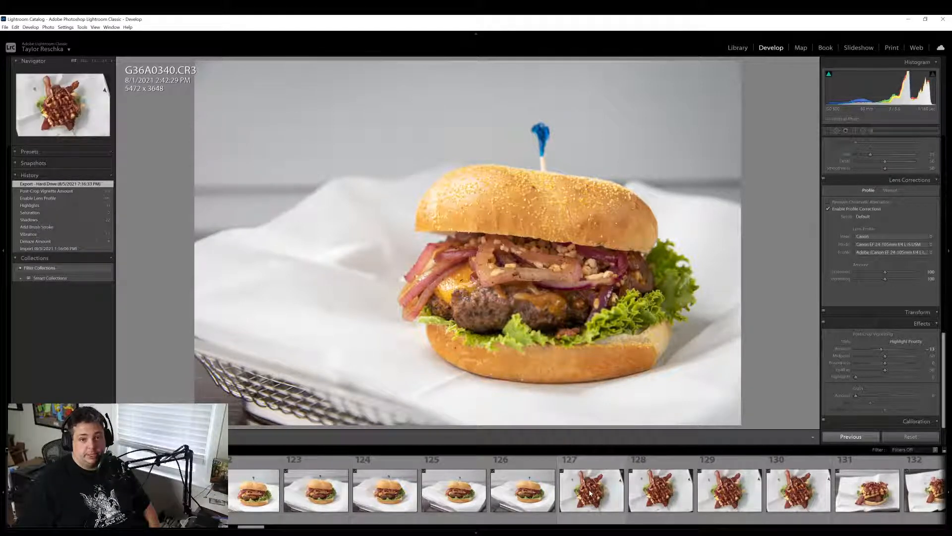
Apply the previous photo's develop settings to burger photo G36A0345.CR3 and check the filling up close
{"action": "left_click", "coordinate": [528, 502]}
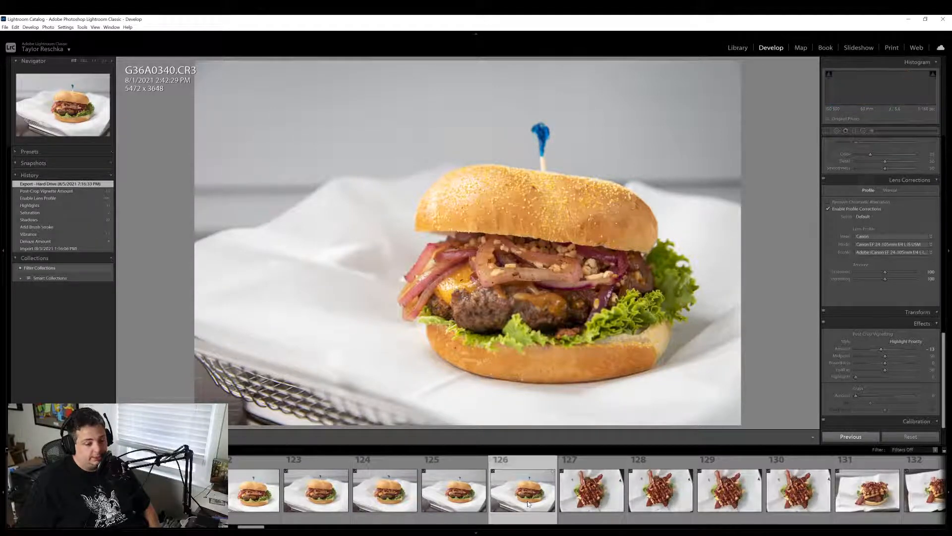
{"action": "left_click", "coordinate": [851, 437]}
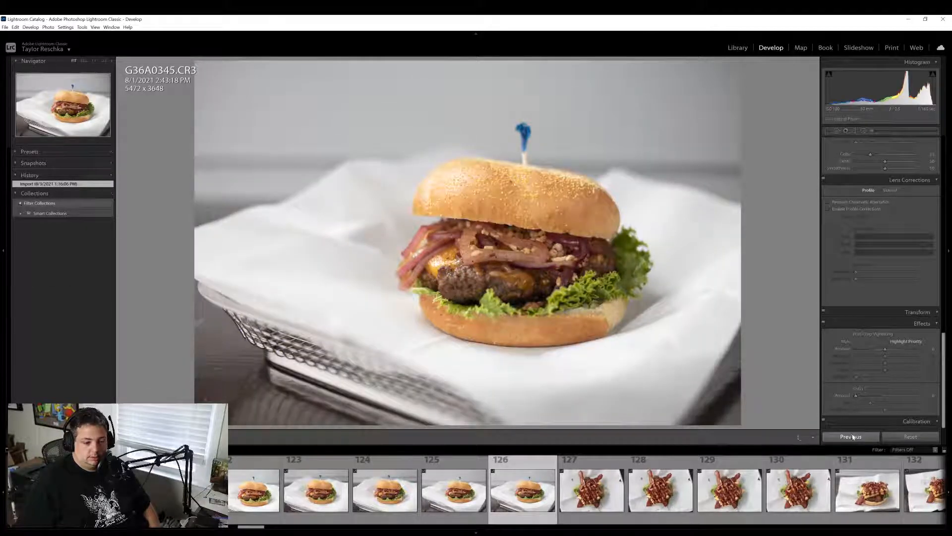
{"action": "left_click", "coordinate": [852, 439]}
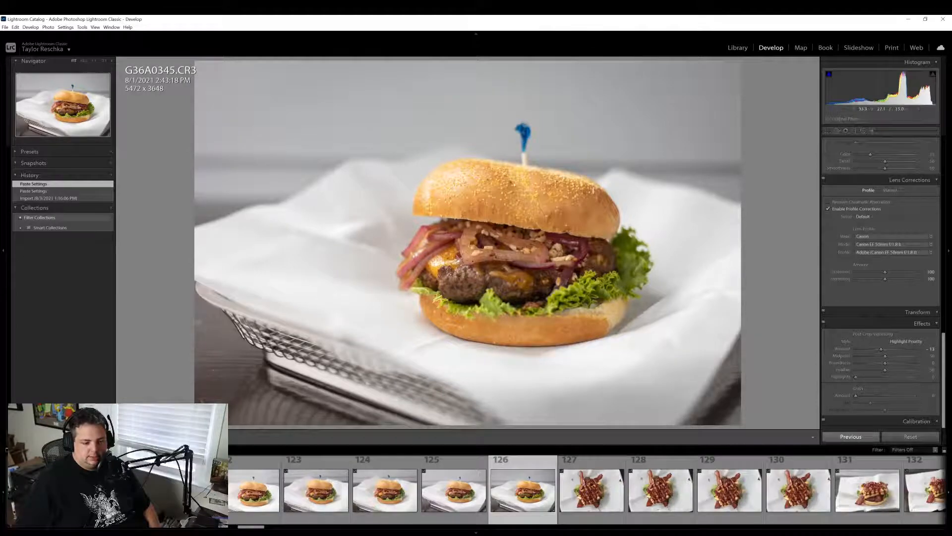
{"action": "left_click", "coordinate": [465, 250]}
{"action": "left_click", "coordinate": [464, 250]}
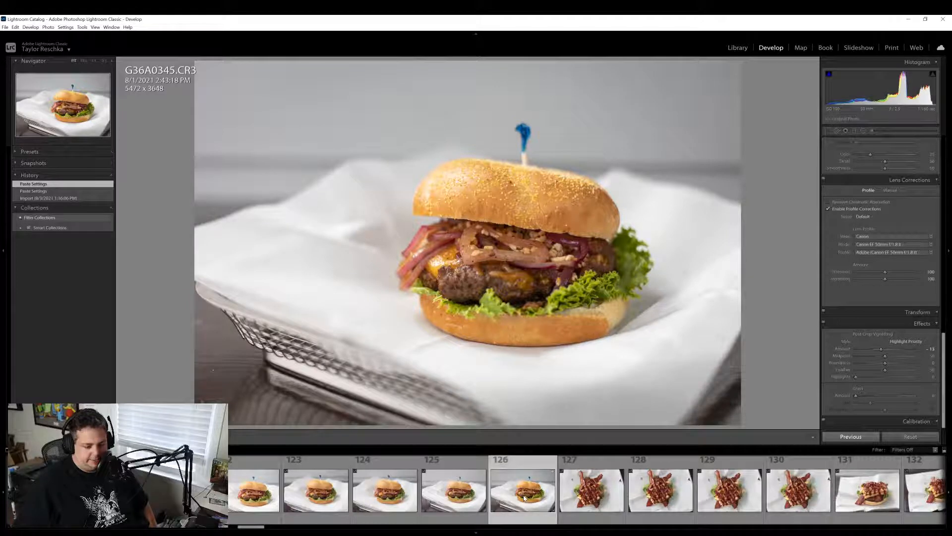
Adjust Clarity slightly on the burger photo and reset its adjustment brush edits
{"action": "scroll", "coordinate": [902, 283], "scroll_direction": "up", "scroll_amount": 5}
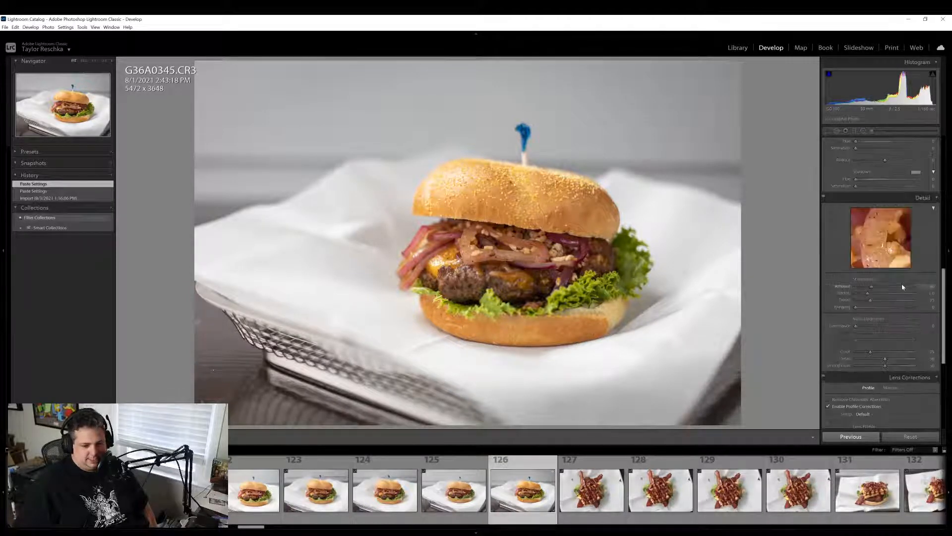
{"action": "scroll", "coordinate": [893, 278], "scroll_direction": "up", "scroll_amount": 5}
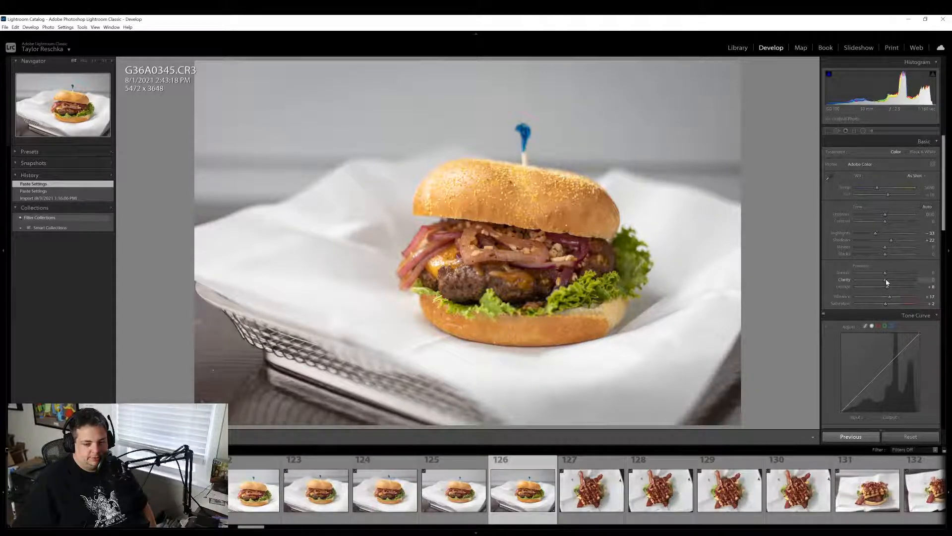
{"action": "left_click_drag", "start_coordinate": [885, 279], "coordinate": [886, 280]}
{"action": "left_click", "coordinate": [872, 131]}
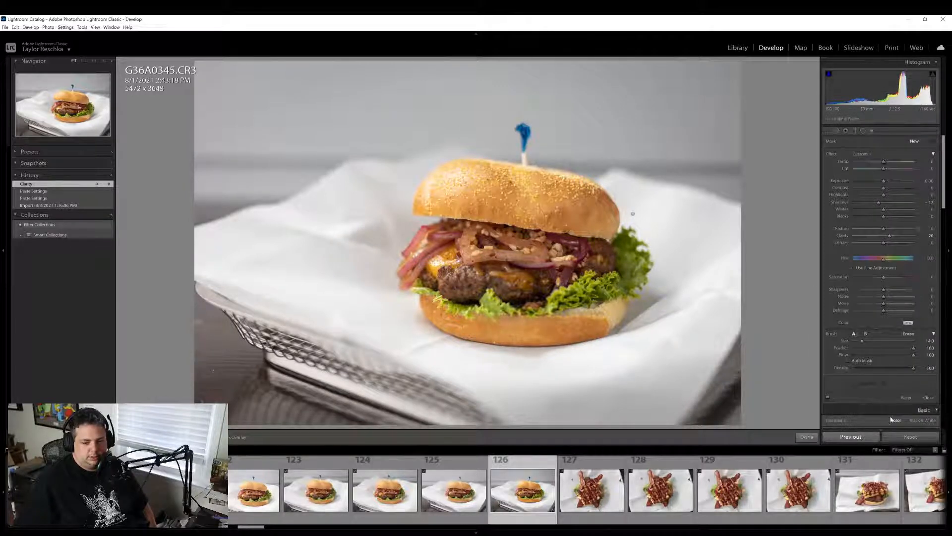
{"action": "left_click", "coordinate": [906, 397]}
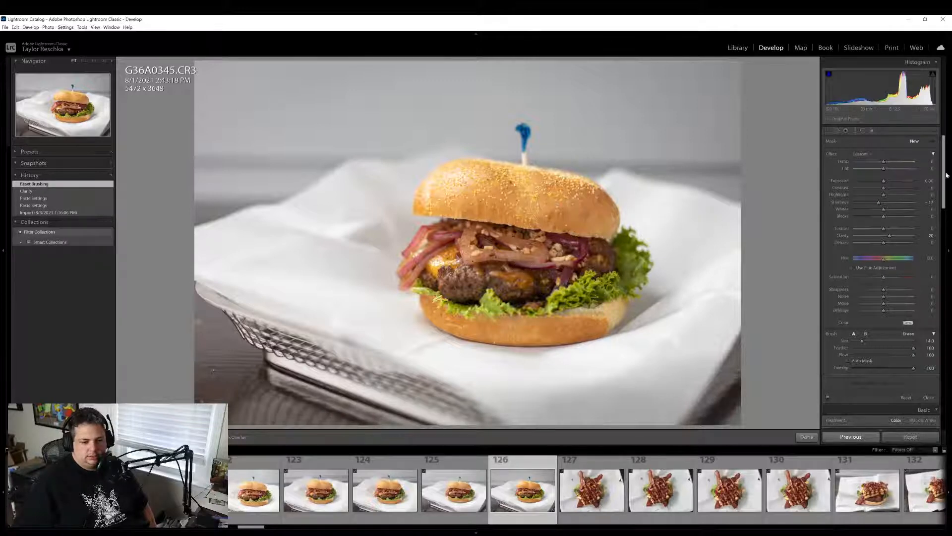
Paint a new brush adjustment on the burger with Clarity 20 and Shadows 30
{"action": "left_click_drag", "start_coordinate": [881, 205], "coordinate": [887, 204]}
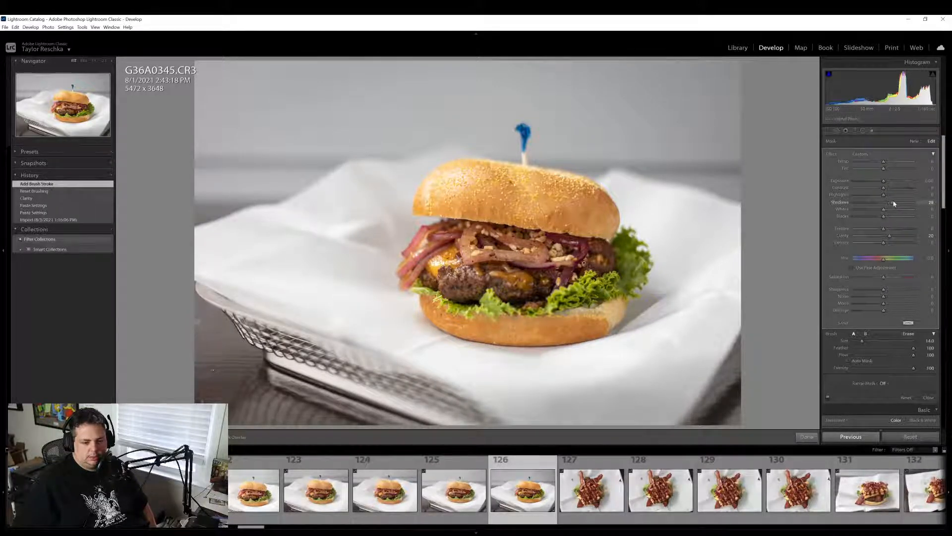
{"action": "left_click_drag", "start_coordinate": [894, 203], "coordinate": [895, 203]}
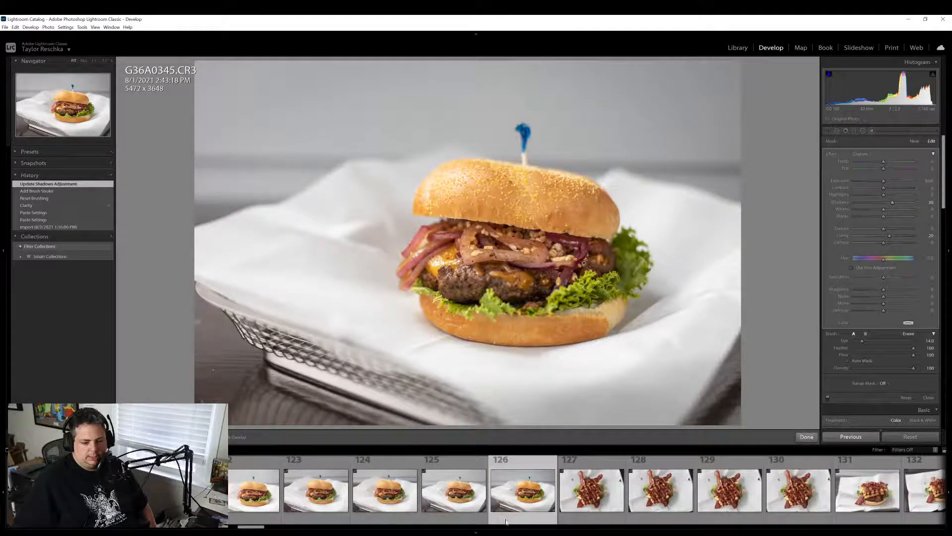
{"action": "left_click", "coordinate": [806, 437]}
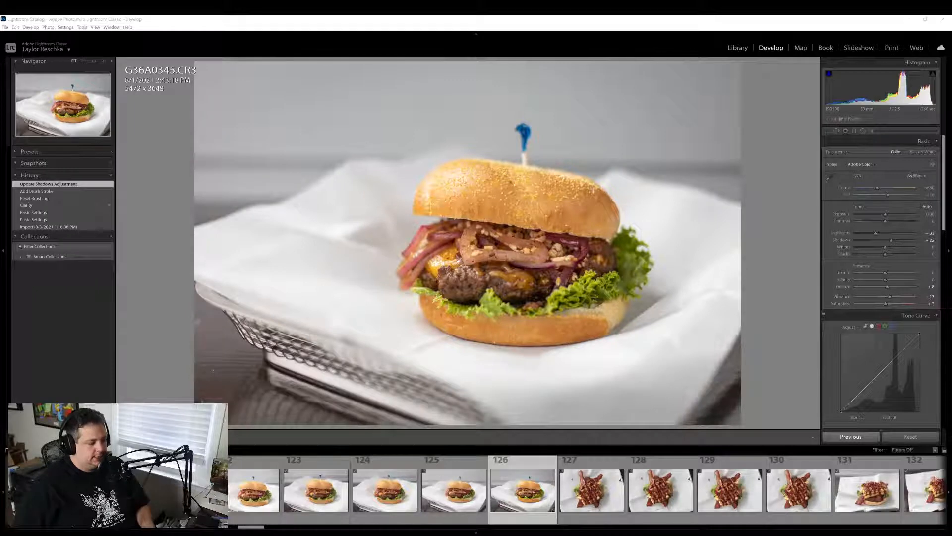
Open the bacon burger photo G36A0346.CR3 and set Dehaze +9, Shadows +17, Vibrance +12 and Saturation +5
{"action": "left_click", "coordinate": [570, 508]}
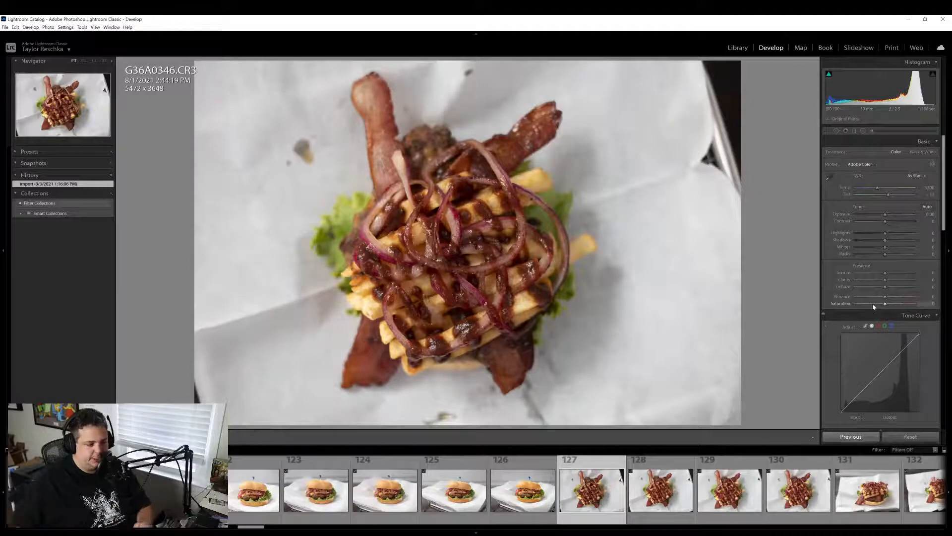
{"action": "left_click_drag", "start_coordinate": [885, 287], "coordinate": [888, 289]}
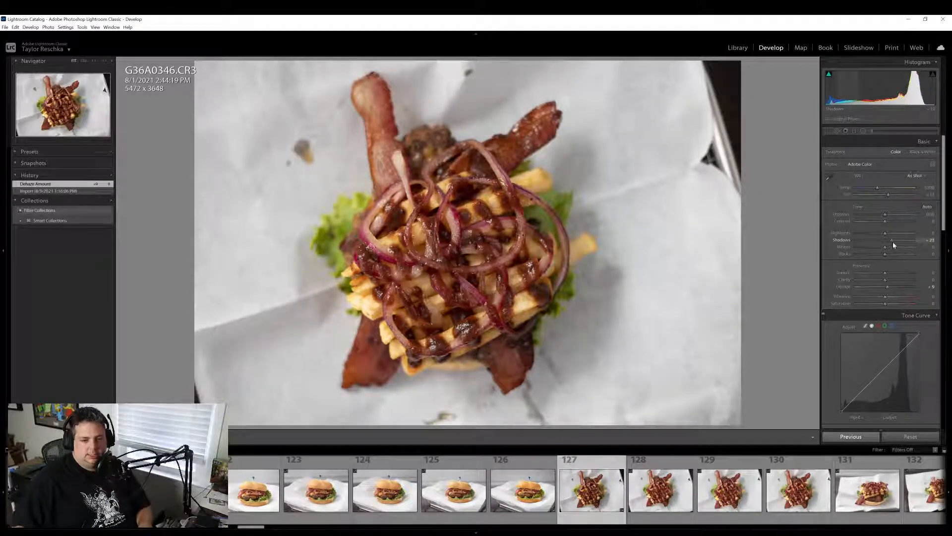
{"action": "left_click_drag", "start_coordinate": [893, 242], "coordinate": [891, 244]}
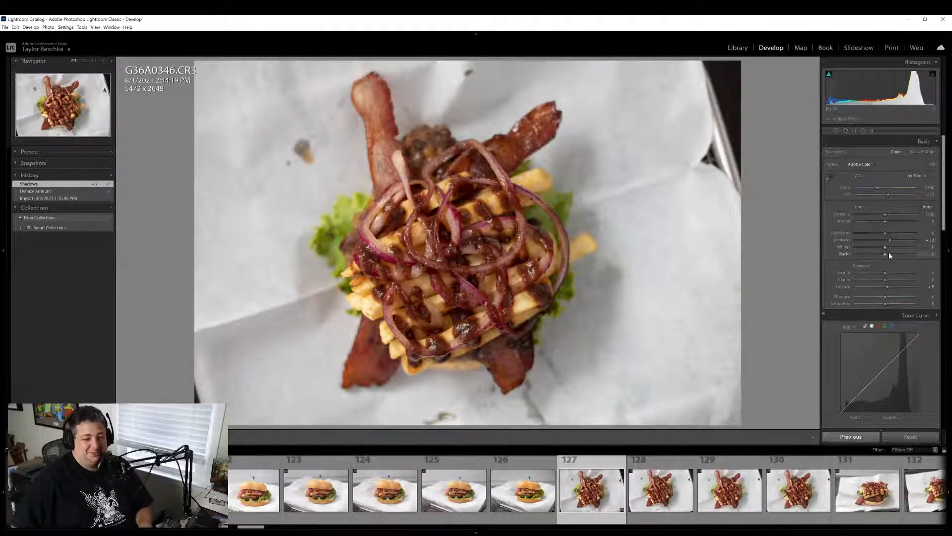
{"action": "left_click_drag", "start_coordinate": [885, 296], "coordinate": [883, 306]}
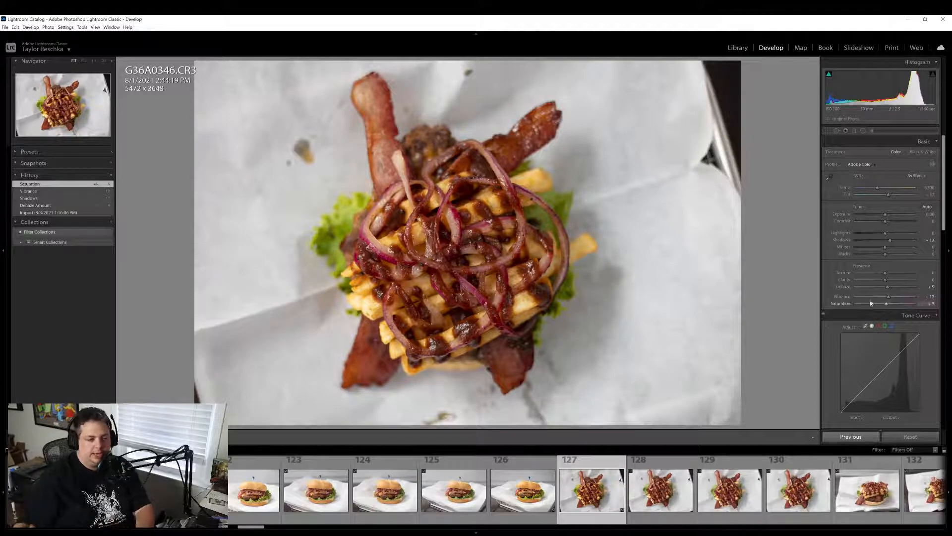
Heal the stains and crumbs on the white paper around the bacon burger with spot removal
{"action": "left_click", "coordinate": [836, 131]}
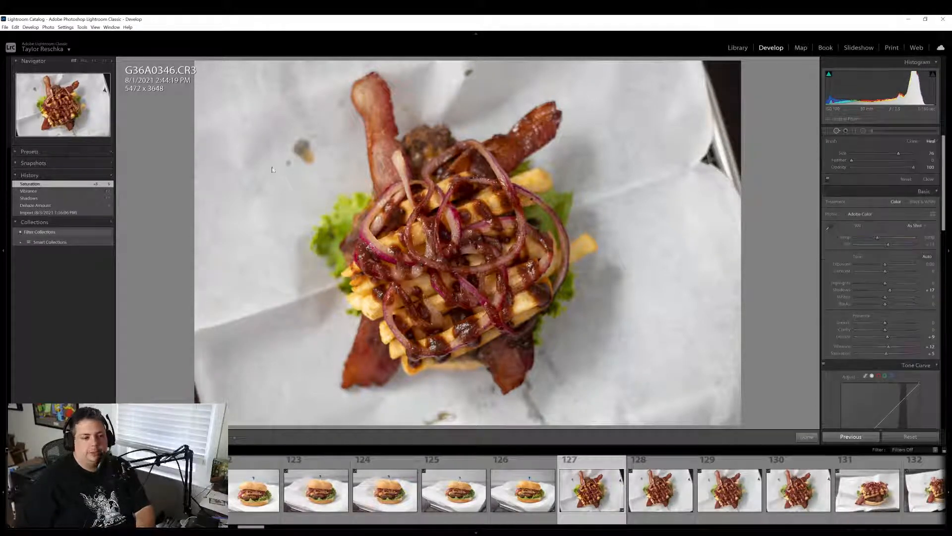
{"action": "scroll", "coordinate": [306, 150], "scroll_direction": "down", "scroll_amount": 1}
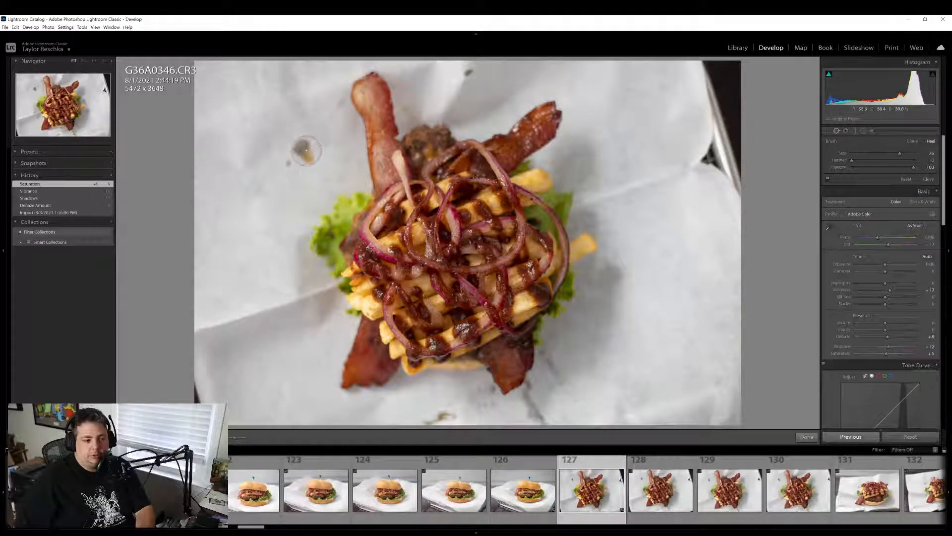
{"action": "left_click", "coordinate": [306, 152]}
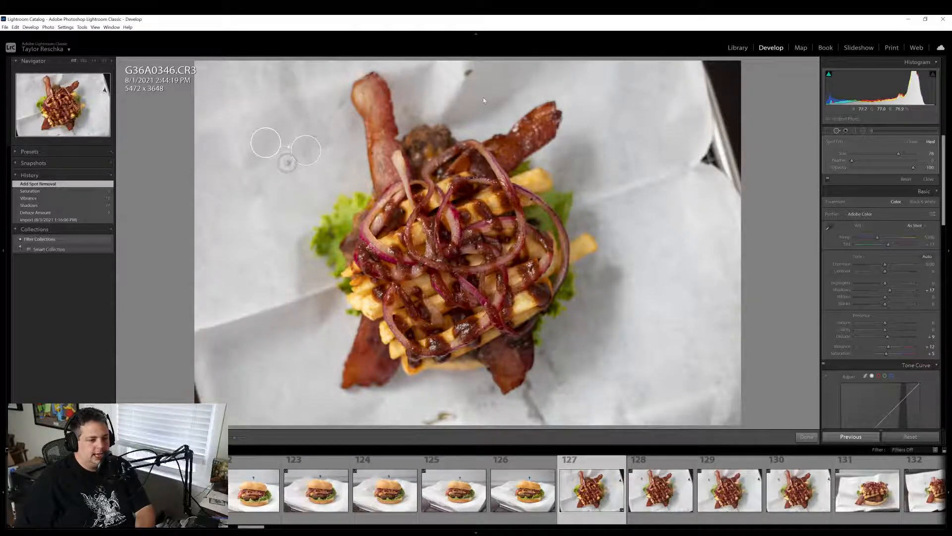
{"action": "left_click", "coordinate": [287, 162]}
{"action": "left_click", "coordinate": [466, 75]}
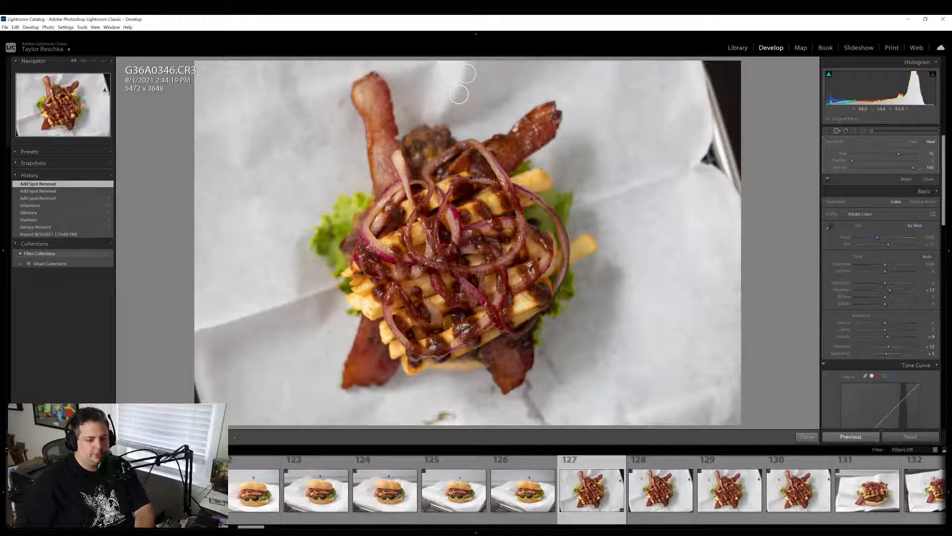
{"action": "left_click", "coordinate": [410, 108]}
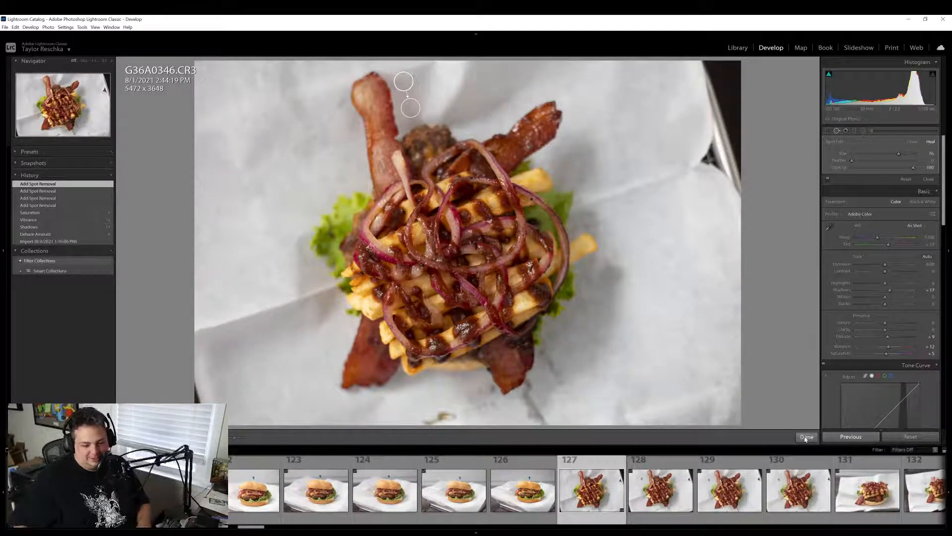
{"action": "left_click_drag", "start_coordinate": [450, 411], "coordinate": [422, 417]}
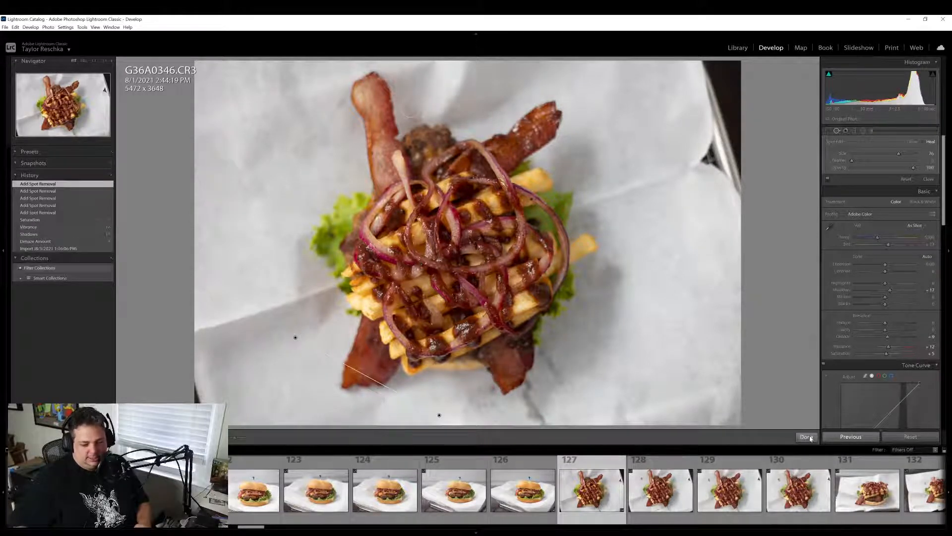
{"action": "left_click", "coordinate": [806, 437]}
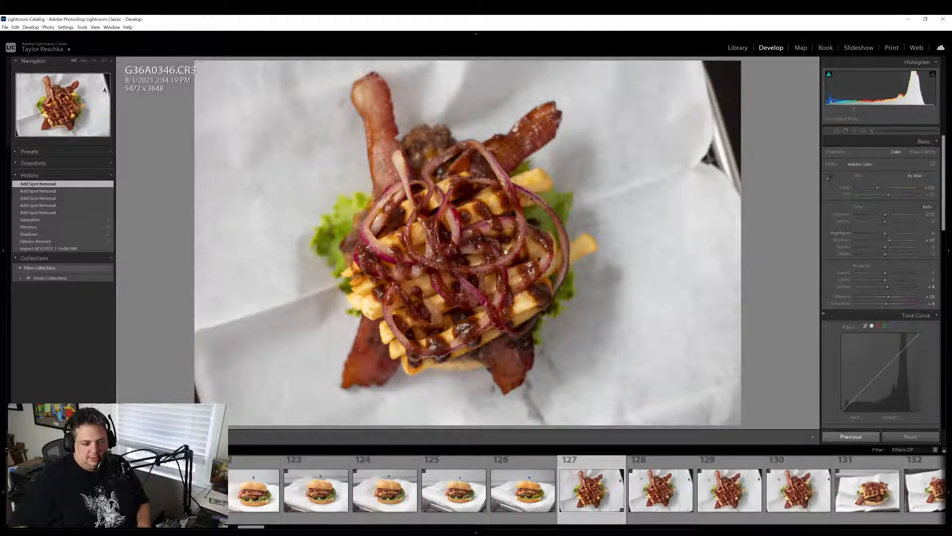
Set the bacon burger photo's Exposure to +0.28 and enable lens profile corrections
{"action": "left_click", "coordinate": [480, 244]}
{"action": "key", "text": "z"}
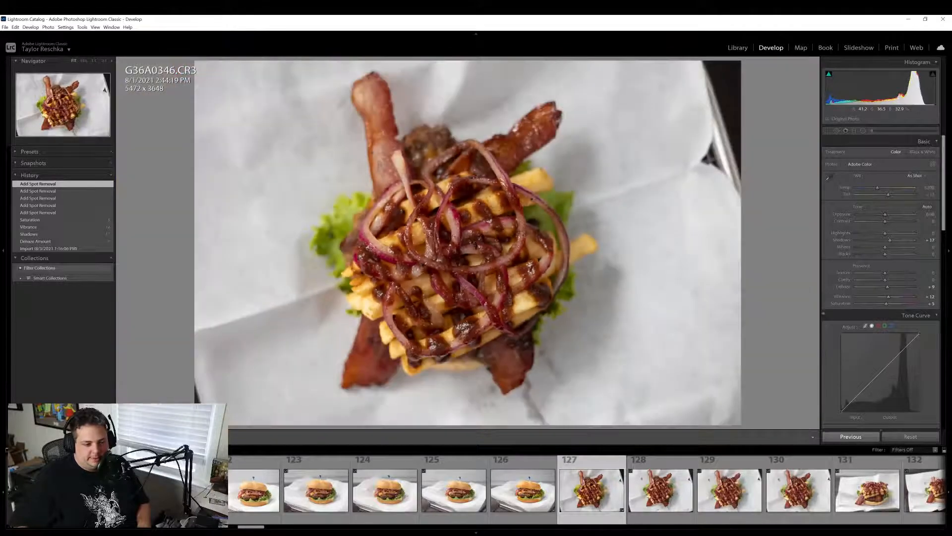
{"action": "left_click_drag", "start_coordinate": [885, 214], "coordinate": [886, 217]}
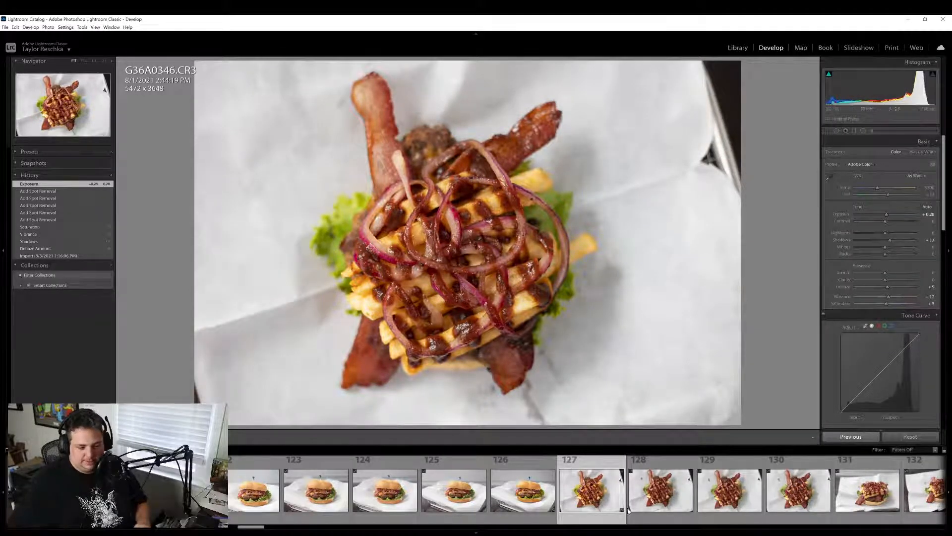
{"action": "right_click", "coordinate": [610, 506]}
{"action": "mouse_move", "coordinate": [625, 473]}
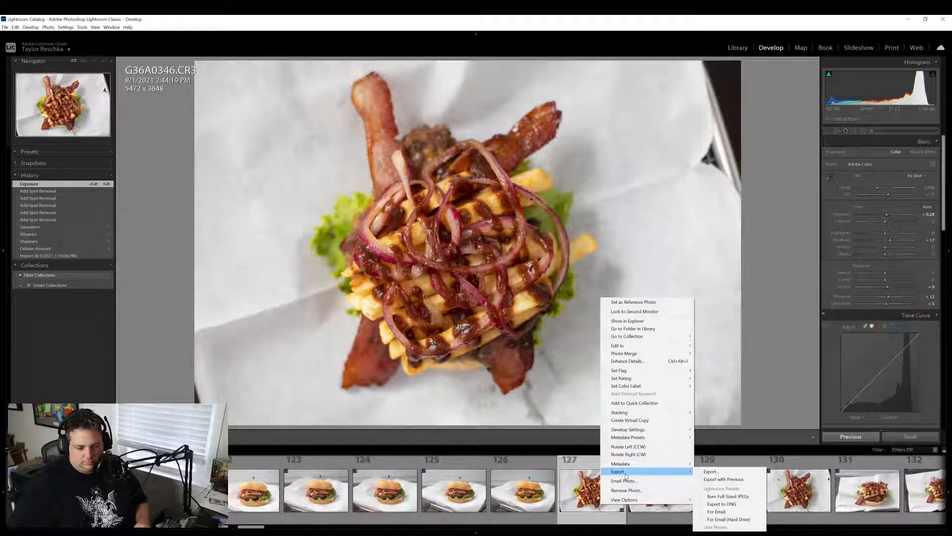
{"action": "left_click", "coordinate": [805, 367]}
{"action": "scroll", "coordinate": [857, 337], "scroll_direction": "down", "scroll_amount": 10}
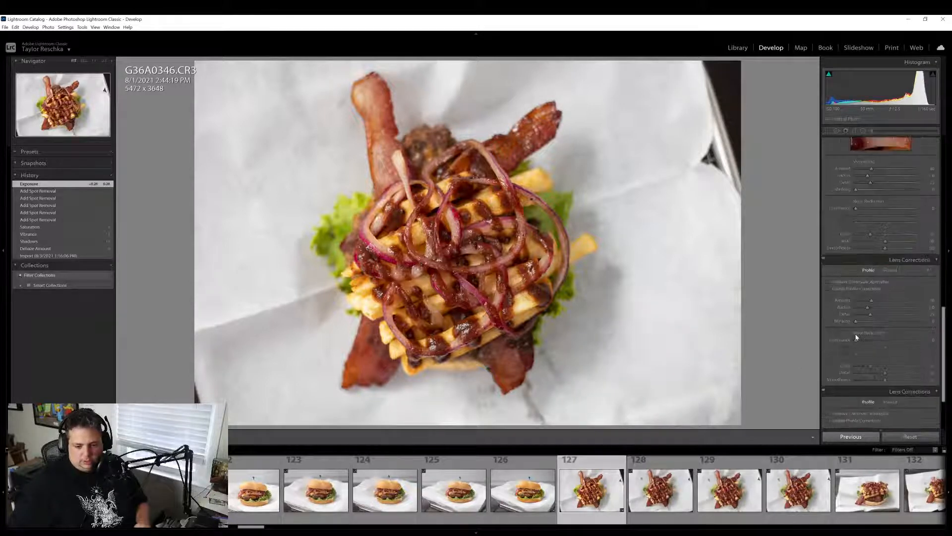
{"action": "left_click", "coordinate": [863, 290]}
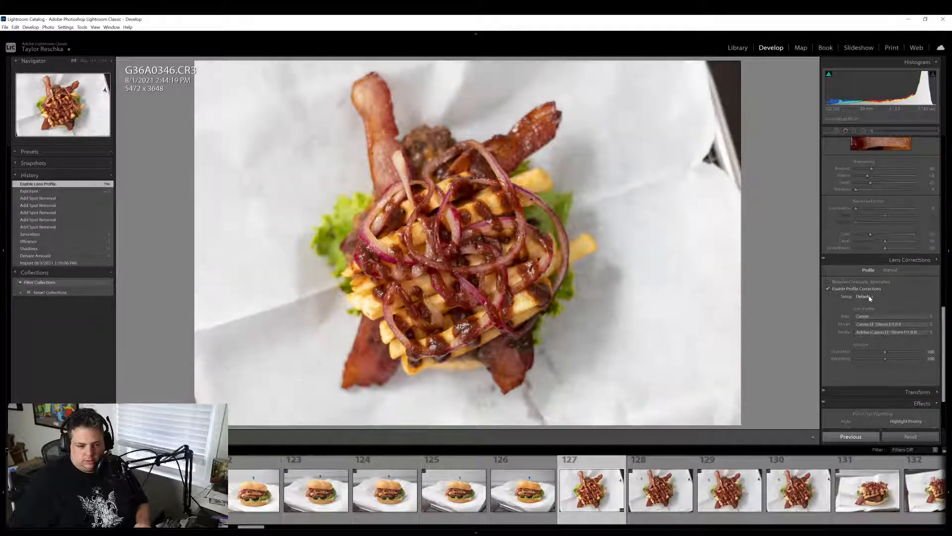
Export G36A0346.CR3 with the previous export settings
{"action": "right_click", "coordinate": [611, 507]}
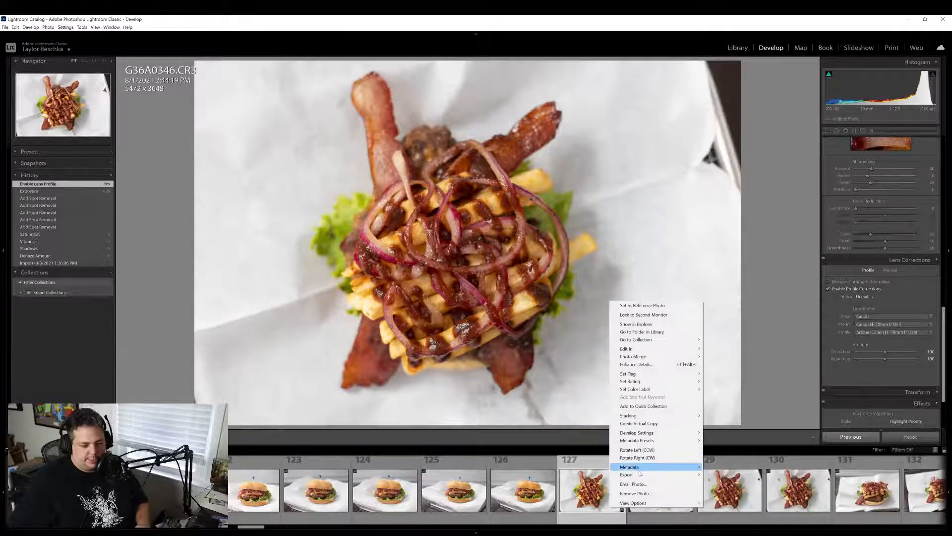
{"action": "mouse_move", "coordinate": [639, 474]}
{"action": "left_click", "coordinate": [729, 482]}
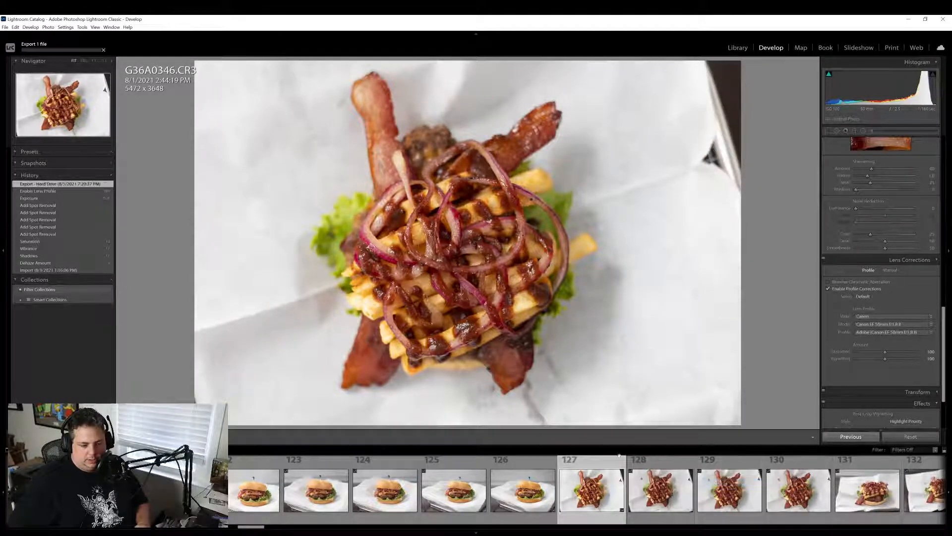
Open the side-view bacon burger photo G36A0358.CR3 and check the onion topping's focus up close
{"action": "scroll", "coordinate": [607, 492], "scroll_direction": "down", "scroll_amount": 4}
{"action": "scroll", "coordinate": [606, 489], "scroll_direction": "down", "scroll_amount": 4}
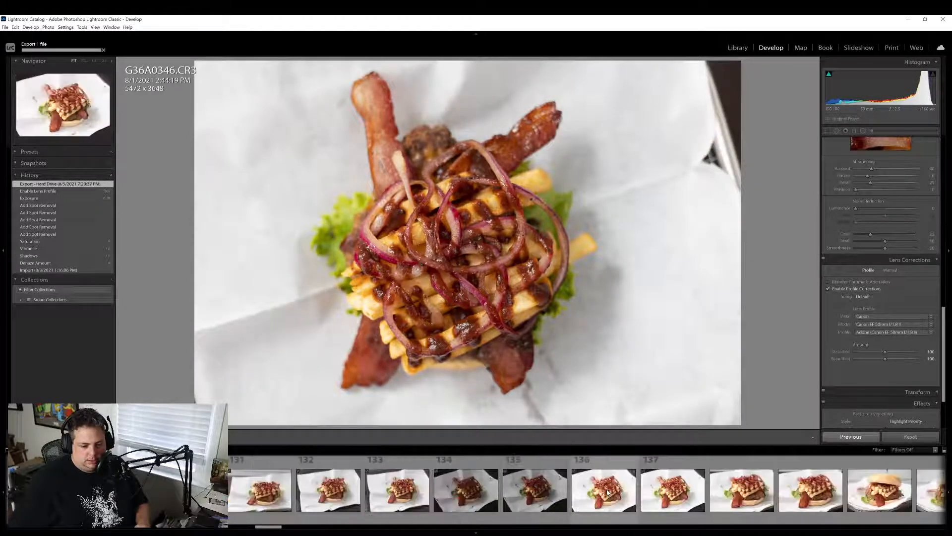
{"action": "left_click", "coordinate": [808, 494]}
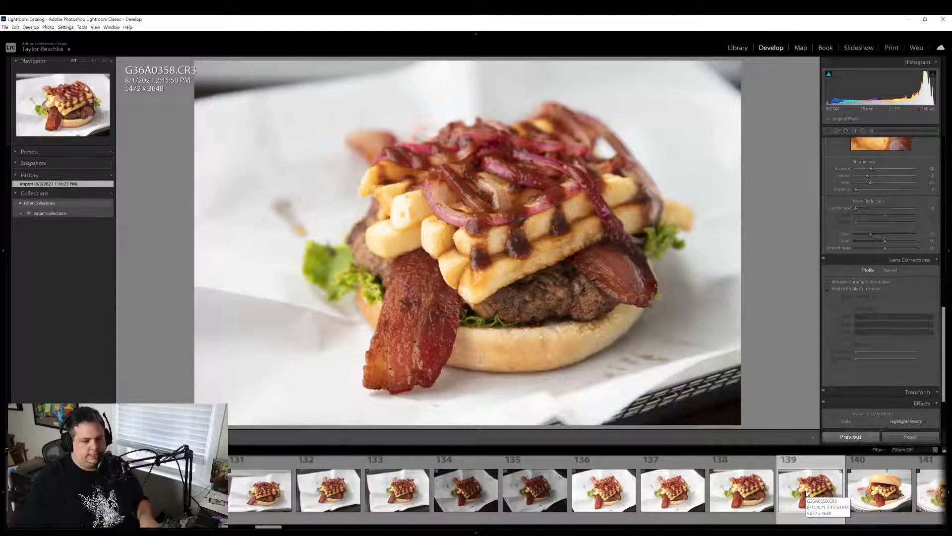
{"action": "left_click", "coordinate": [456, 125]}
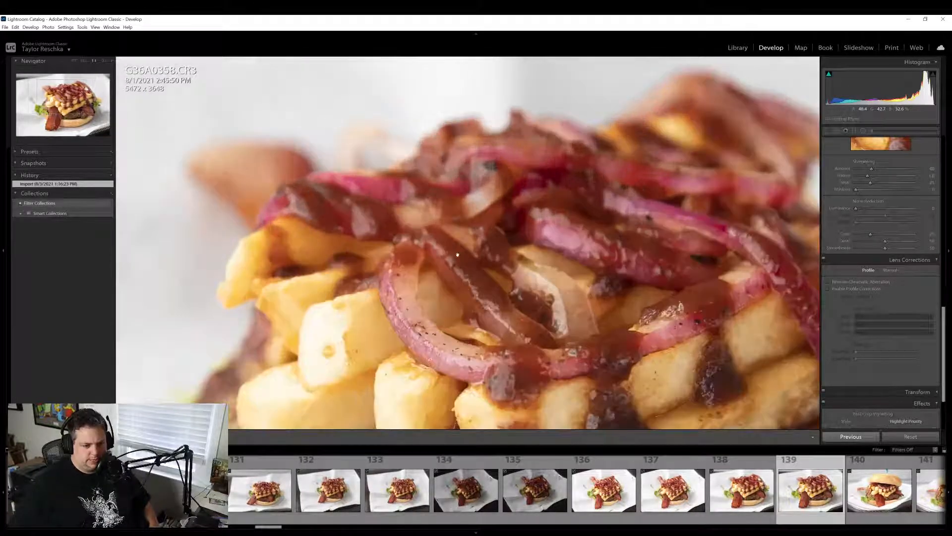
{"action": "left_click", "coordinate": [456, 125]}
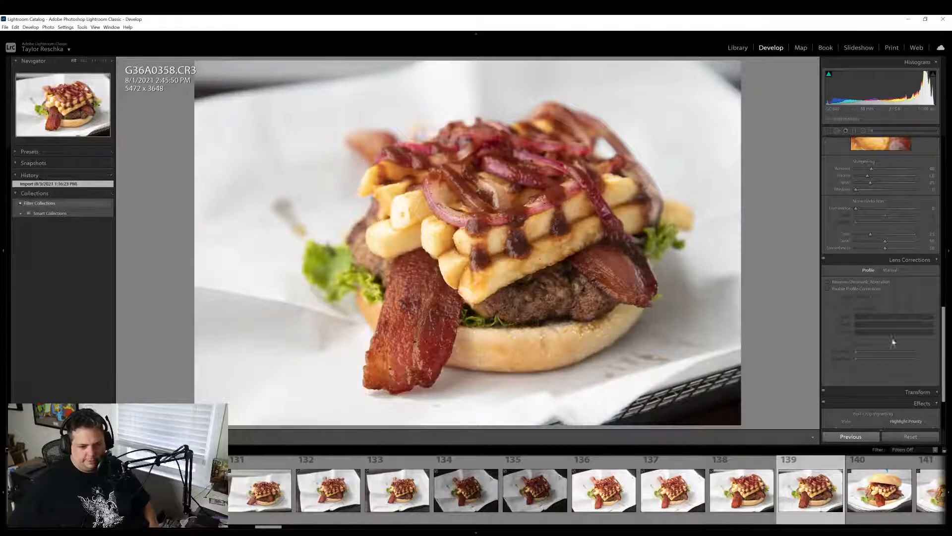
Set Dehaze +5, Clarity +9, Highlights −34, Vibrance +12 and Saturation +1 on the side-view burger photo
{"action": "scroll", "coordinate": [896, 361], "scroll_direction": "up", "scroll_amount": 10}
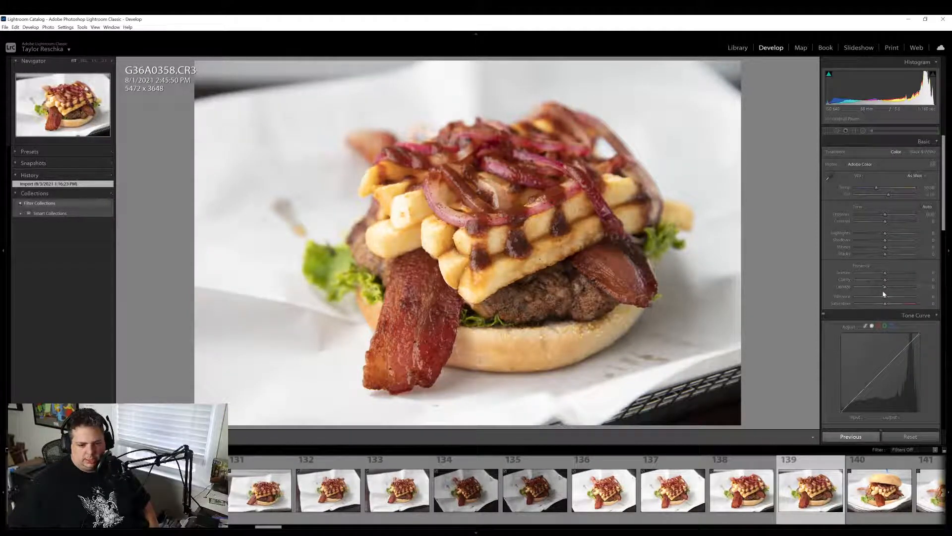
{"action": "mouse_move", "coordinate": [883, 286]}
{"action": "left_mouse_down"}
{"action": "mouse_move", "coordinate": [903, 291]}
{"action": "mouse_move", "coordinate": [884, 290]}
{"action": "mouse_move", "coordinate": [887, 279]}
{"action": "left_mouse_up"}
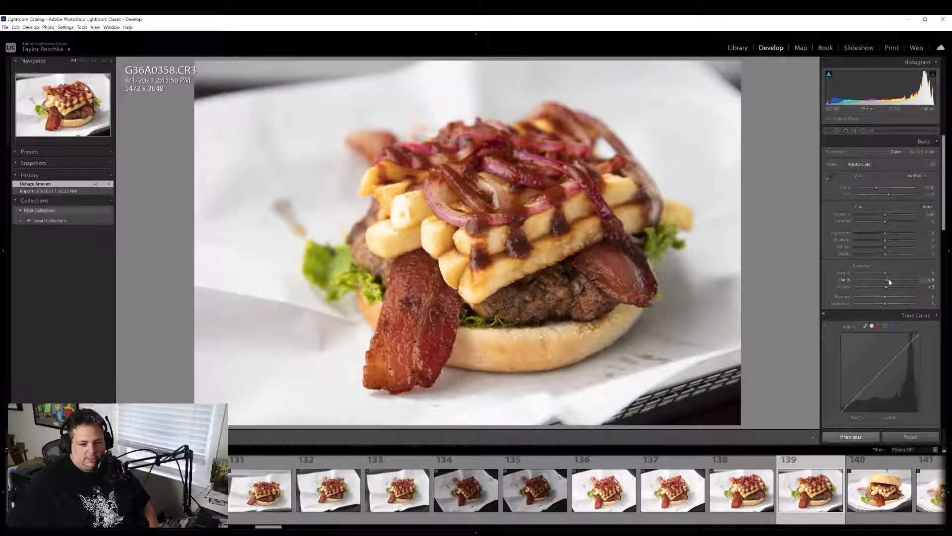
{"action": "left_click_drag", "start_coordinate": [885, 233], "coordinate": [876, 239]}
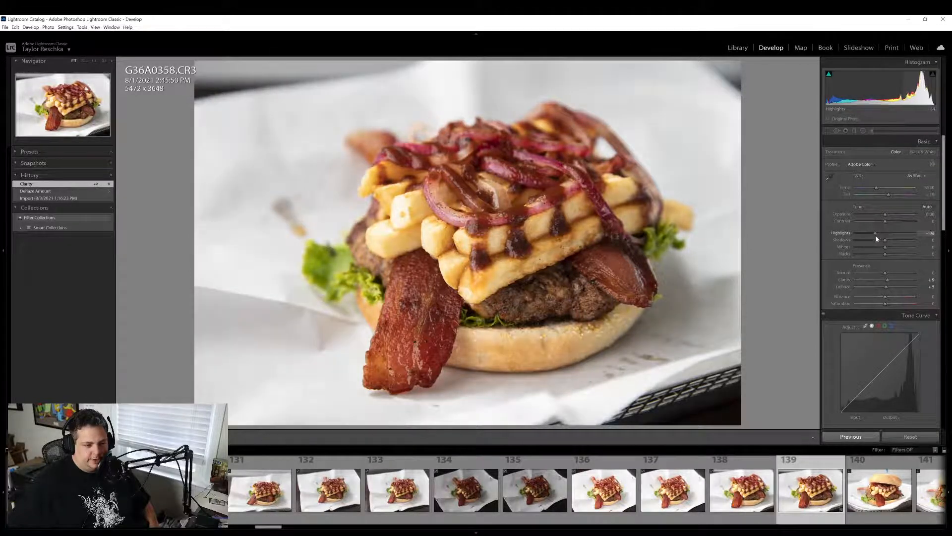
{"action": "left_click_drag", "start_coordinate": [885, 297], "coordinate": [883, 303]}
Set up an adjustment brush for the bright fries, resetting its Shadows and lowering its Highlights to −17
{"action": "left_click", "coordinate": [402, 206]}
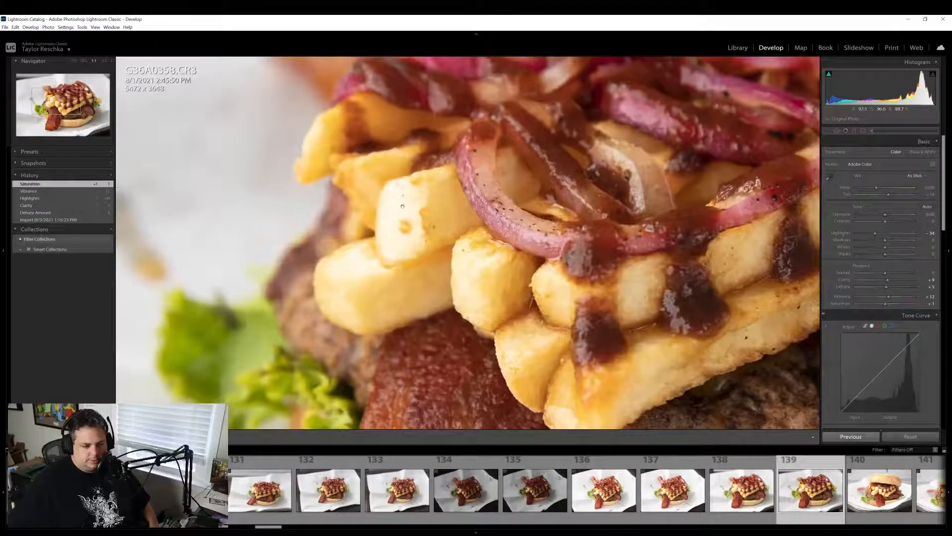
{"action": "left_click", "coordinate": [886, 248], "text": "alt"}
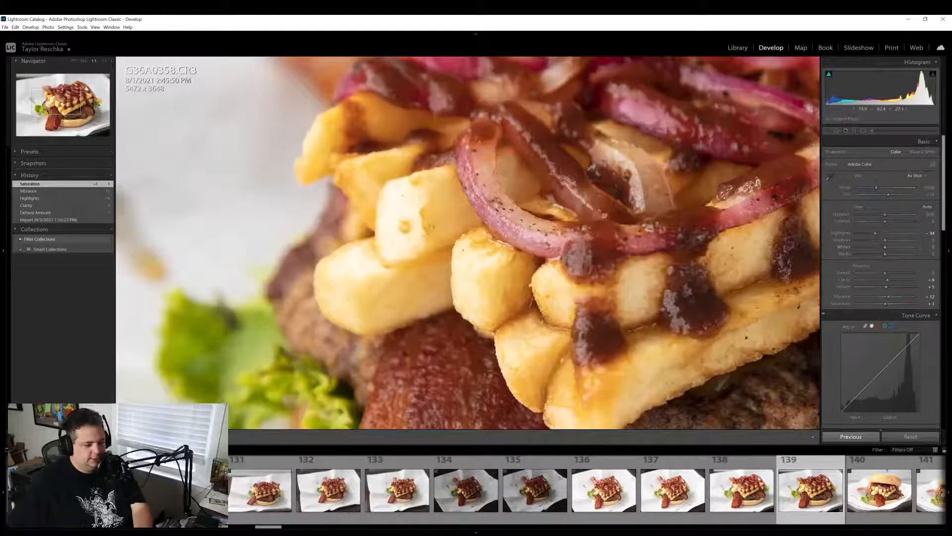
{"action": "left_click", "coordinate": [401, 220]}
{"action": "left_click", "coordinate": [400, 219]}
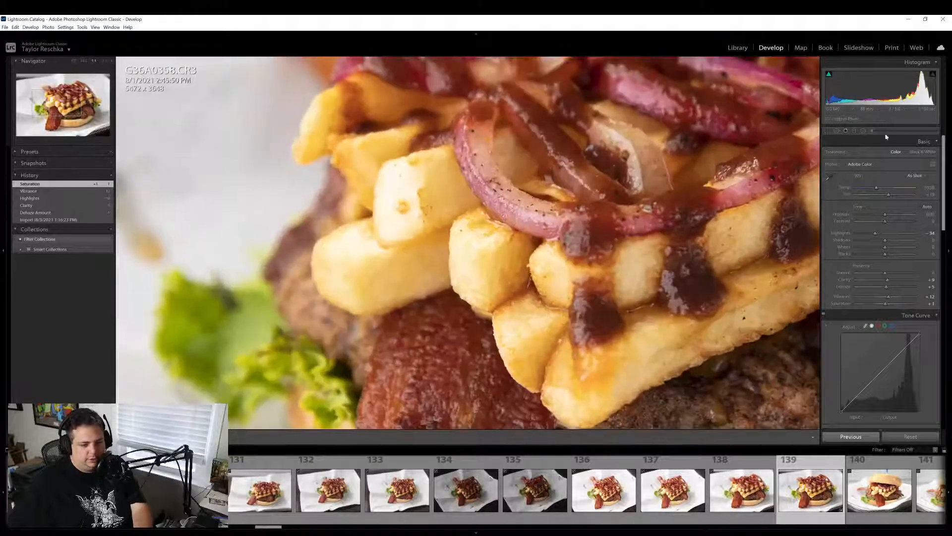
{"action": "left_click", "coordinate": [838, 134]}
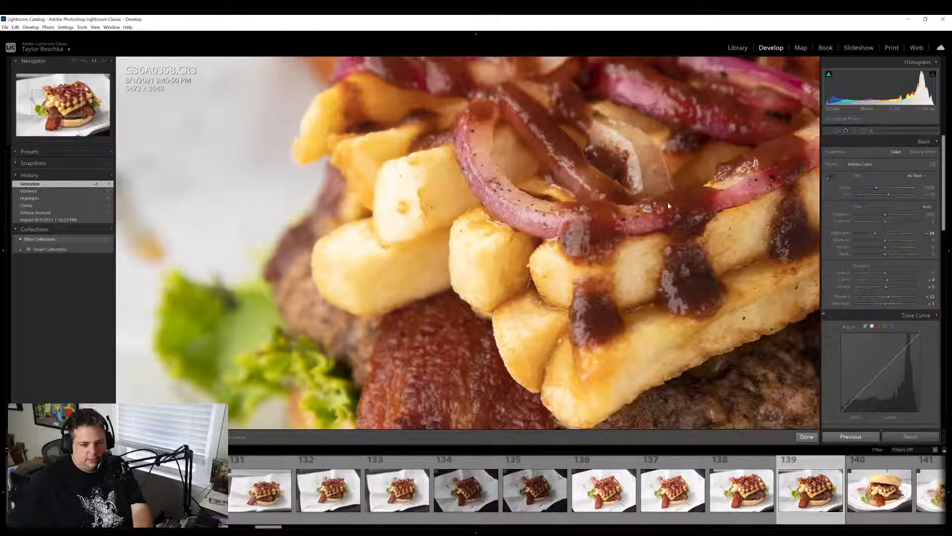
{"action": "key", "text": "k"}
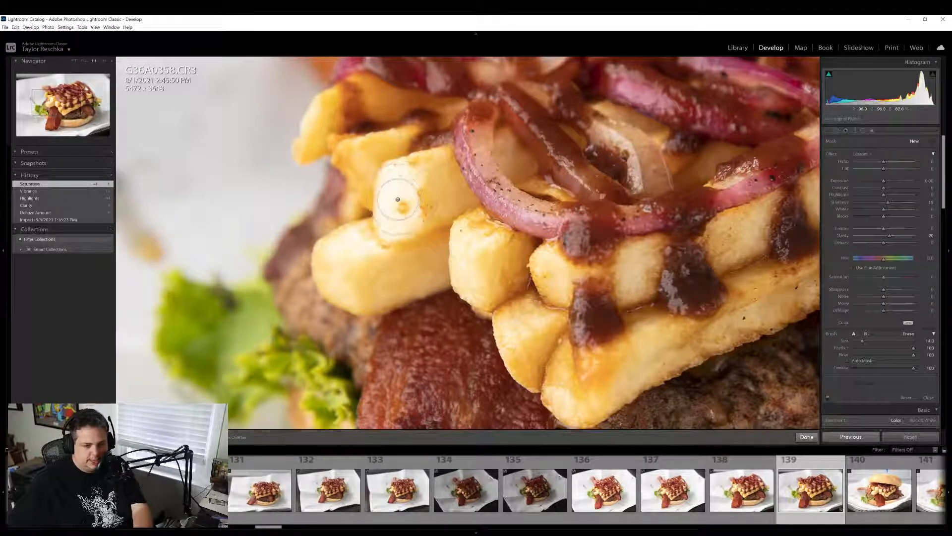
{"action": "scroll", "coordinate": [398, 199], "scroll_direction": "up", "scroll_amount": 3}
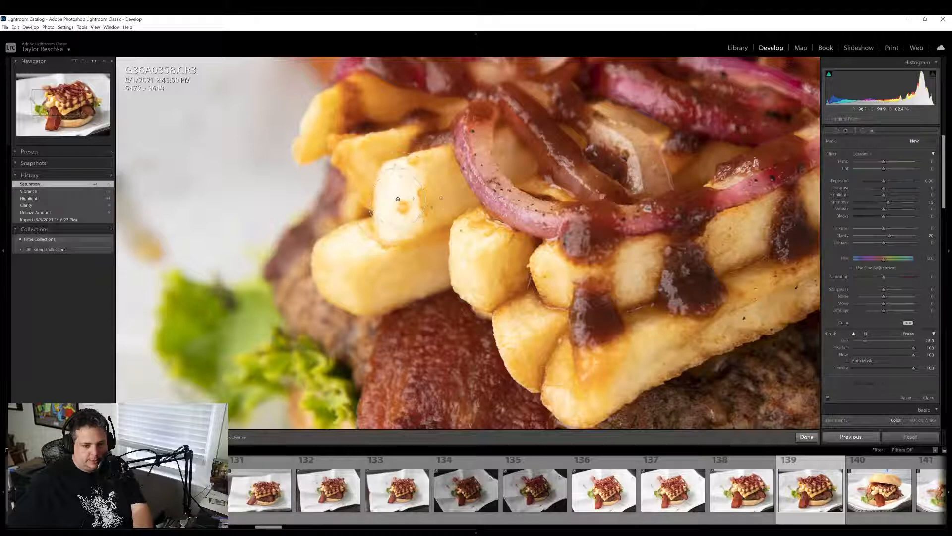
{"action": "double_click", "coordinate": [842, 203]}
{"action": "left_click_drag", "start_coordinate": [883, 194], "coordinate": [880, 196]}
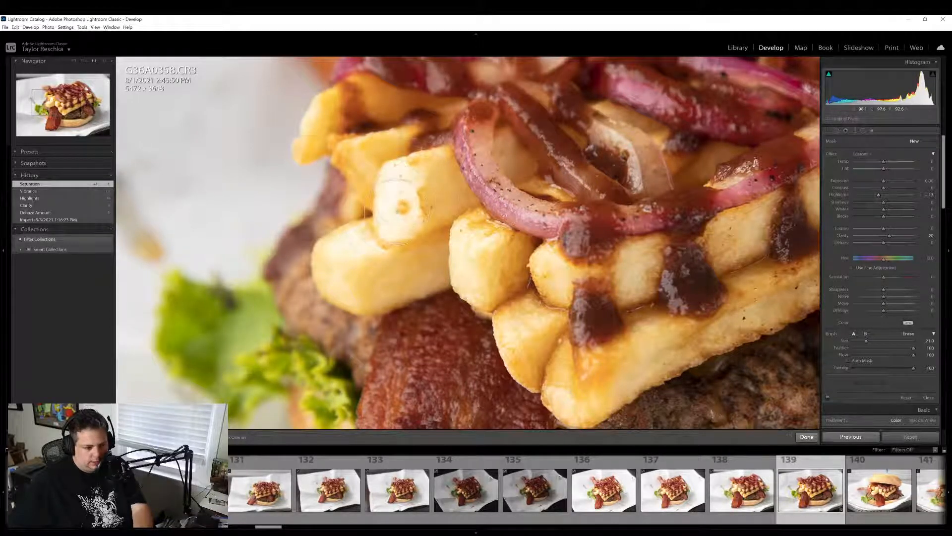
Paint the brush over the overly bright fry ends and set the brush Highlights to −26
{"action": "mouse_move", "coordinate": [397, 194]}
{"action": "left_mouse_down"}
{"action": "mouse_move", "coordinate": [350, 248]}
{"action": "mouse_move", "coordinate": [391, 258]}
{"action": "mouse_move", "coordinate": [391, 182]}
{"action": "mouse_move", "coordinate": [412, 193]}
{"action": "left_mouse_up"}
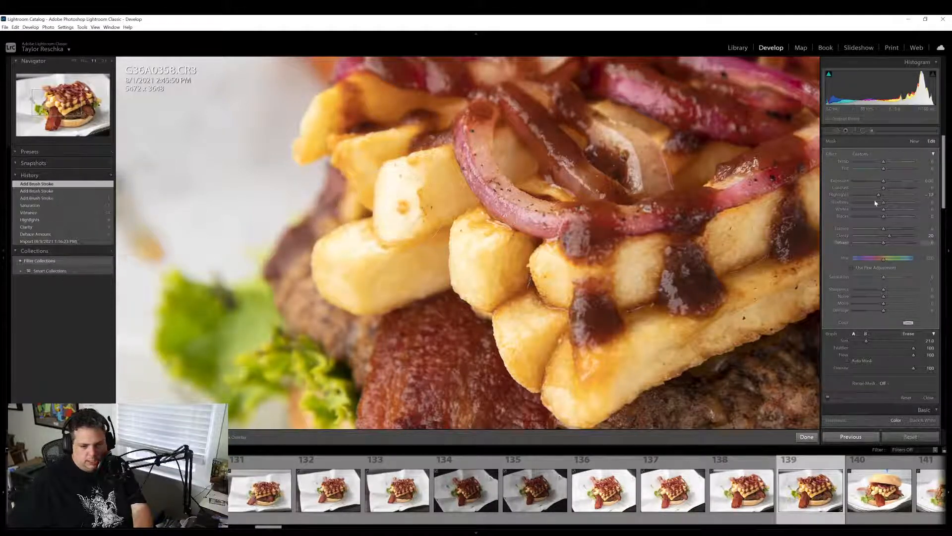
{"action": "left_click_drag", "start_coordinate": [878, 196], "coordinate": [876, 195]}
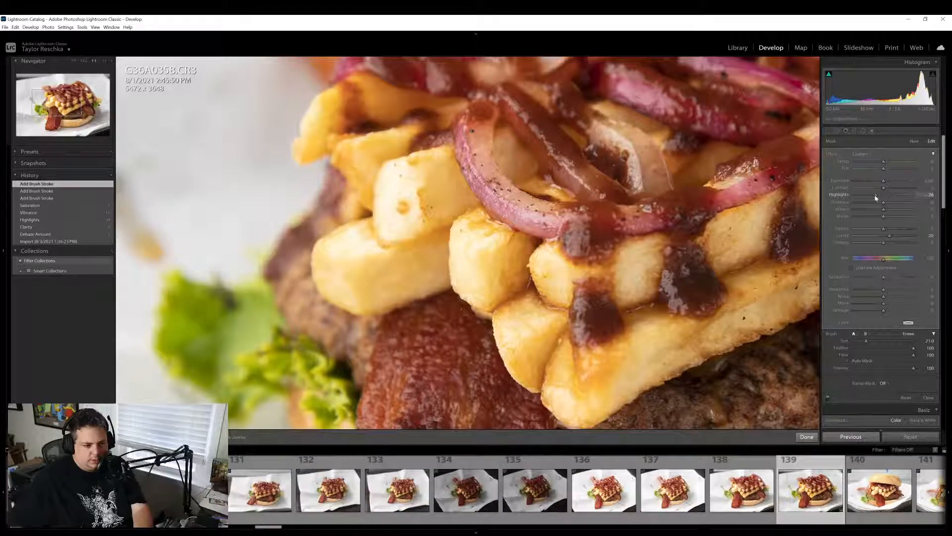
{"action": "left_click", "coordinate": [811, 436]}
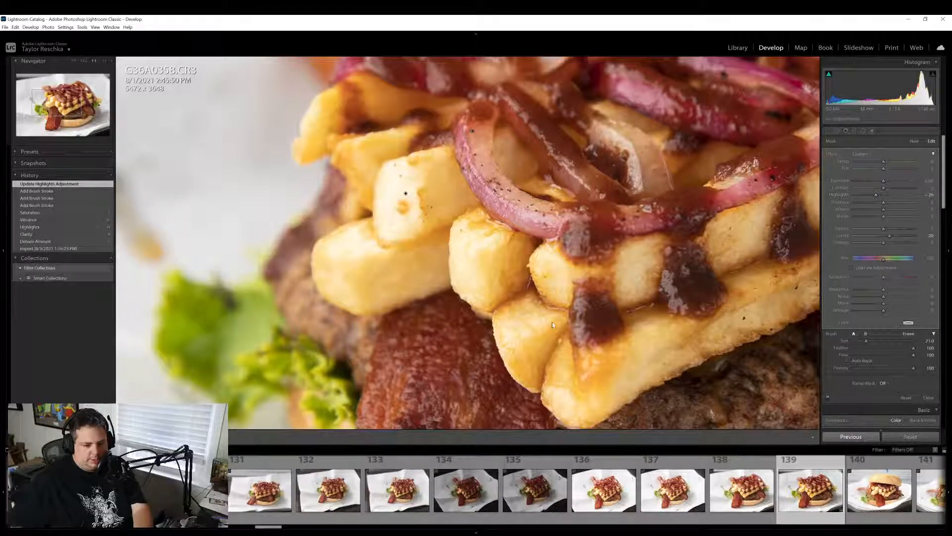
{"action": "left_click", "coordinate": [499, 284]}
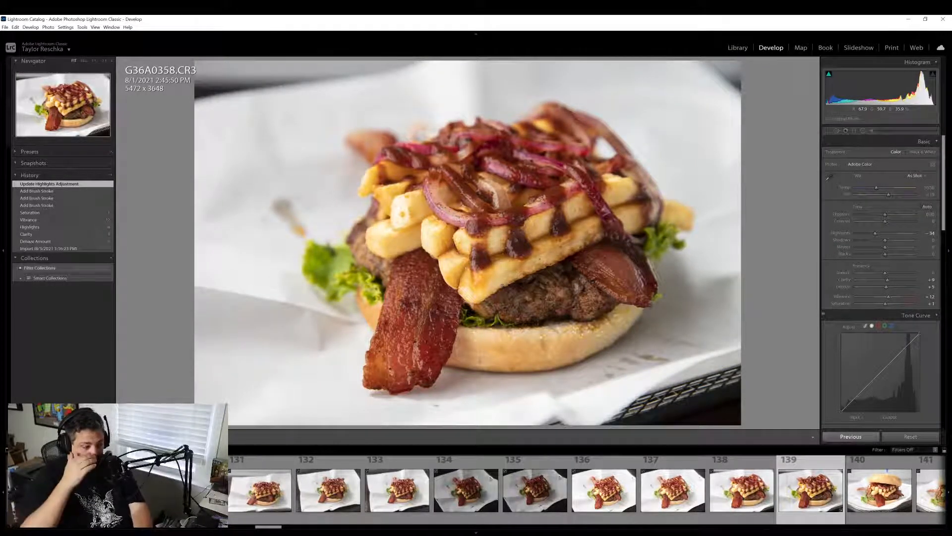
Compare the edited burger photo with the original and heal the sauce smear on the paper beside the burger
{"action": "key", "text": "backslash"}
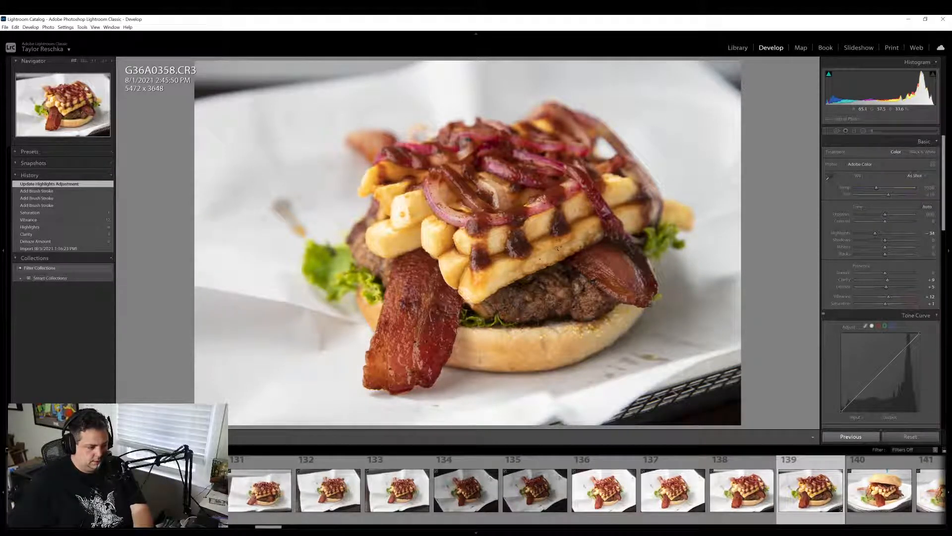
{"action": "left_click", "coordinate": [837, 132]}
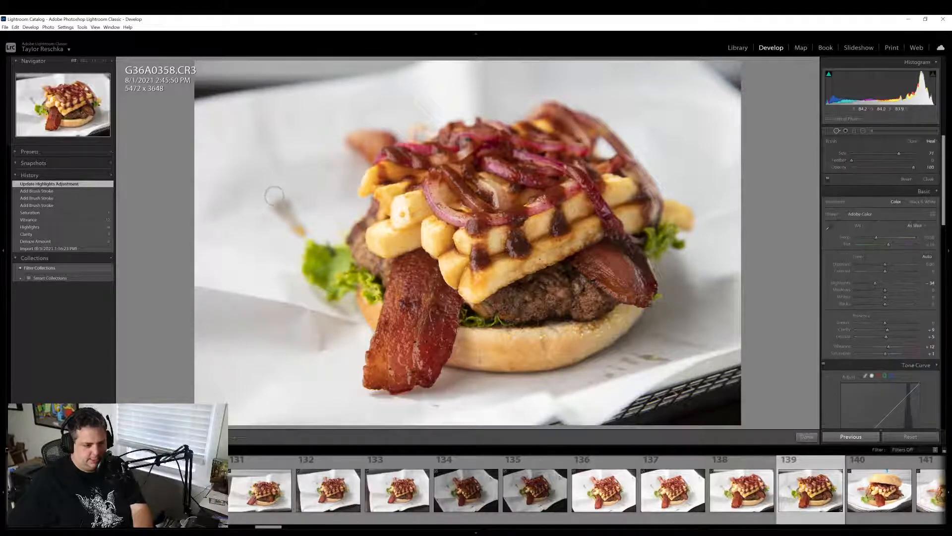
{"action": "mouse_move", "coordinate": [274, 197]}
{"action": "left_mouse_down"}
{"action": "mouse_move", "coordinate": [278, 213]}
{"action": "mouse_move", "coordinate": [305, 228]}
{"action": "left_mouse_up"}
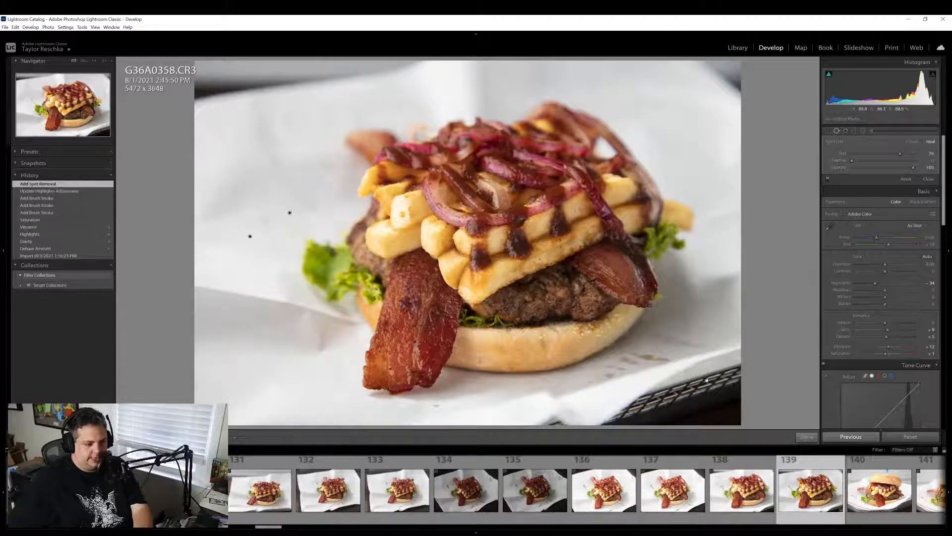
Finish the spot removal and export G36A0358.CR3 with the previous export settings
{"action": "left_click", "coordinate": [807, 437]}
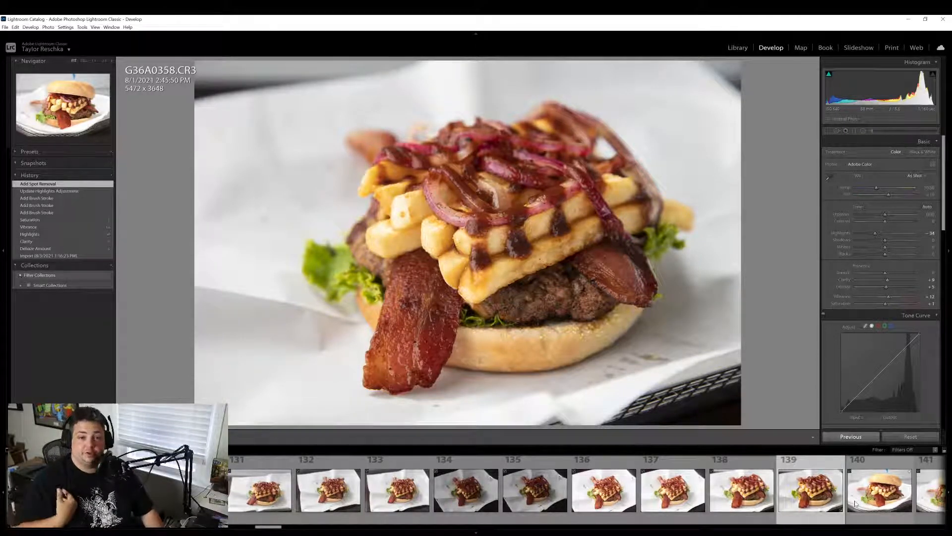
{"action": "right_click", "coordinate": [812, 501]}
{"action": "mouse_move", "coordinate": [811, 471]}
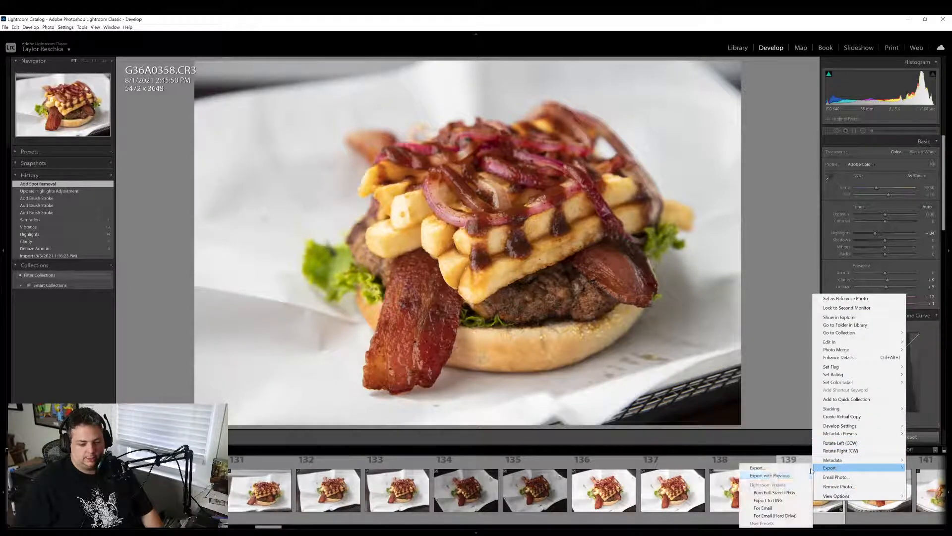
{"action": "left_click", "coordinate": [770, 475]}
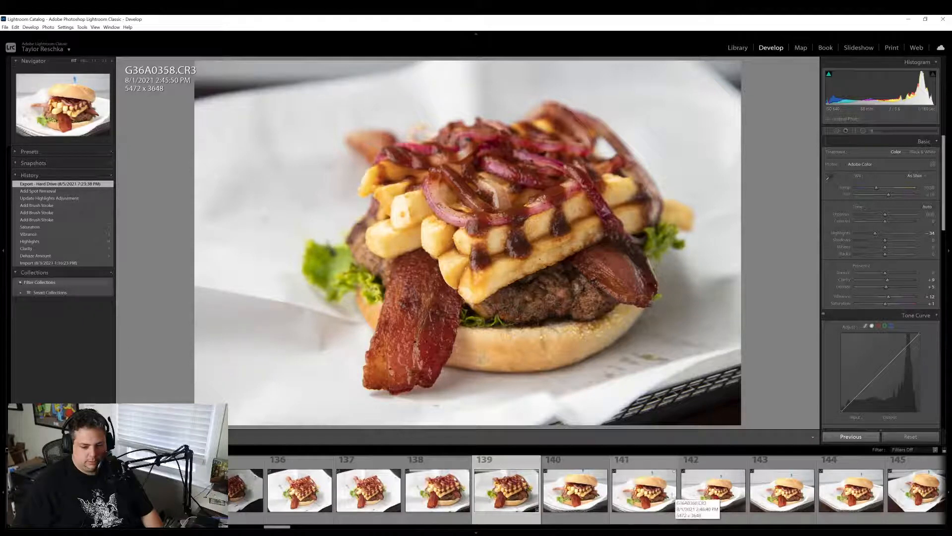
Open G36A0361.CR3 and set Dehaze +16, Vibrance +11 and Saturation +1
{"action": "left_click", "coordinate": [657, 503]}
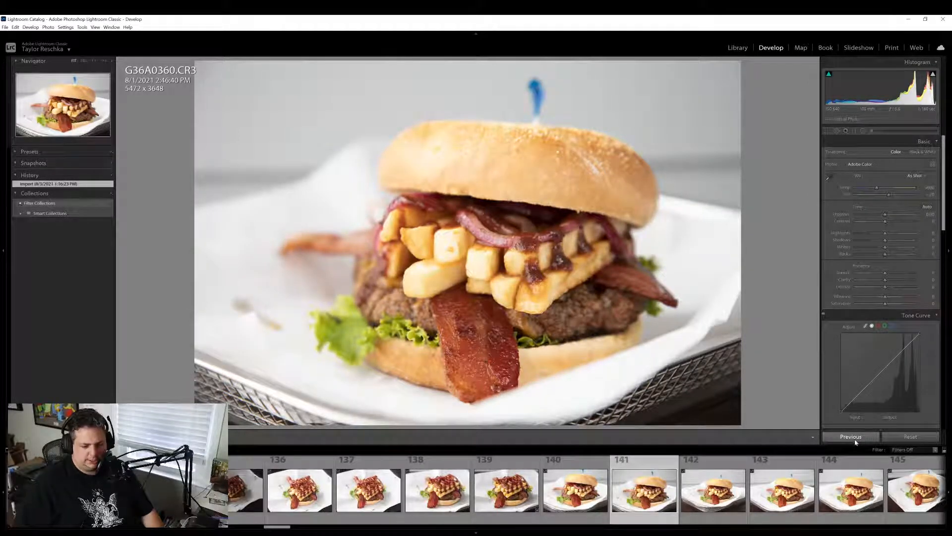
{"action": "key", "text": "Right"}
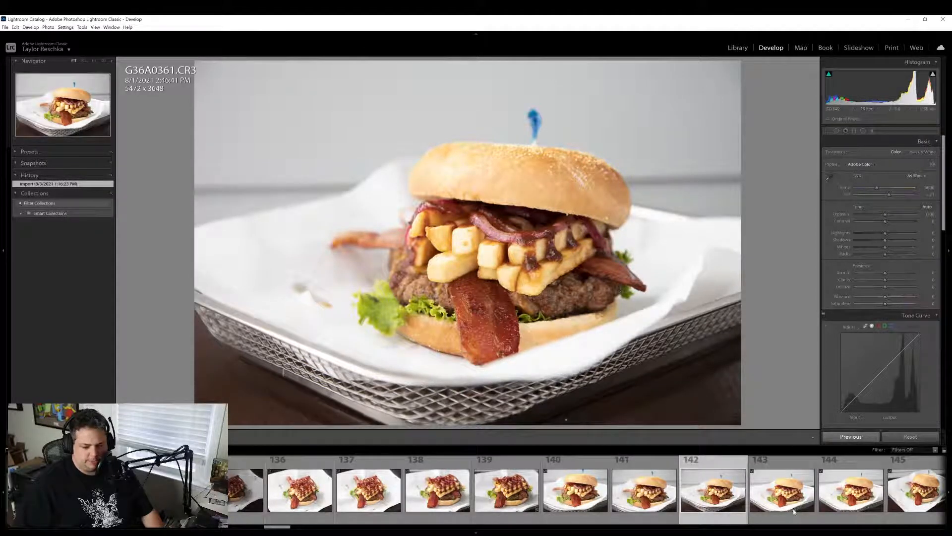
{"action": "scroll", "coordinate": [778, 502], "scroll_direction": "down", "scroll_amount": 4}
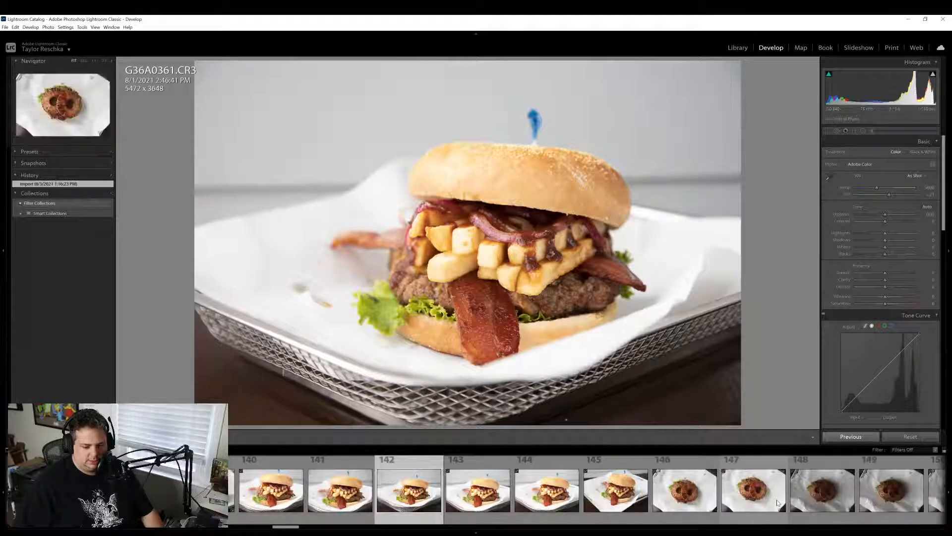
{"action": "scroll", "coordinate": [778, 502], "scroll_direction": "up", "scroll_amount": 4}
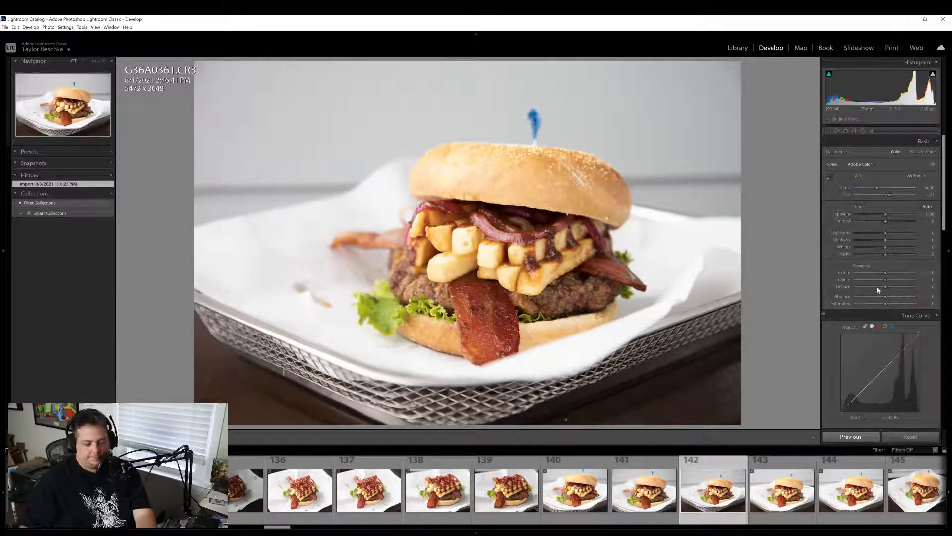
{"action": "left_click_drag", "start_coordinate": [884, 289], "coordinate": [885, 305]}
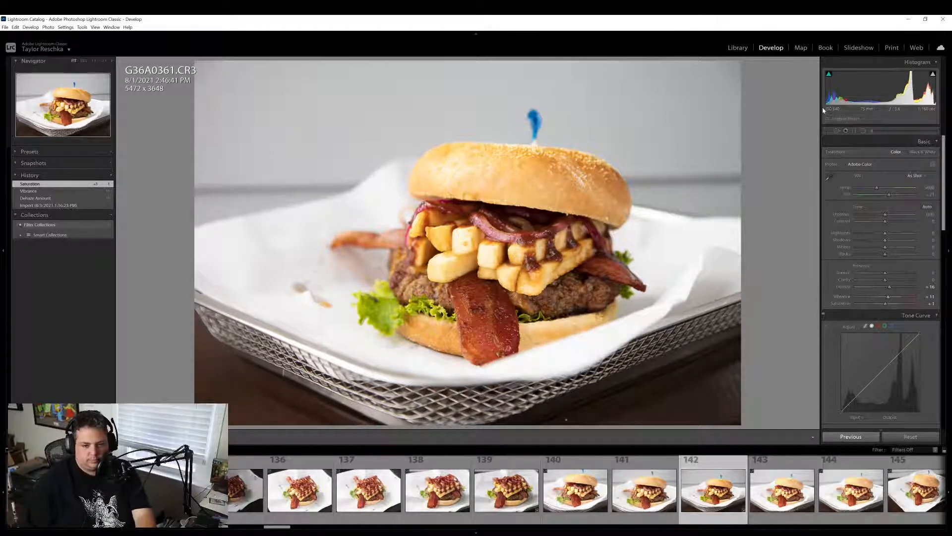
Heal the food smear on the white paper beside the burger's lettuce with Spot Removal
{"action": "left_click", "coordinate": [837, 131]}
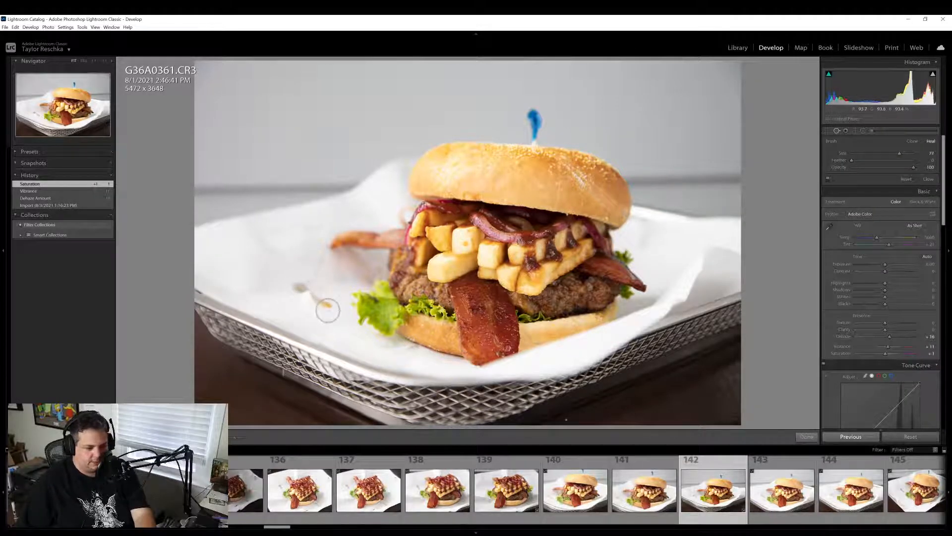
{"action": "left_click", "coordinate": [326, 302]}
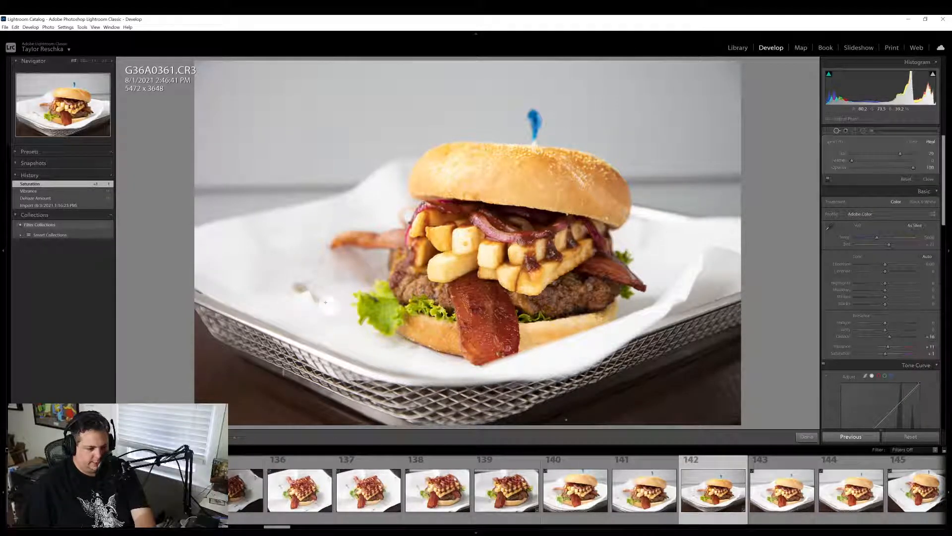
{"action": "mouse_move", "coordinate": [326, 302]}
{"action": "left_mouse_down"}
{"action": "mouse_move", "coordinate": [293, 279]}
{"action": "mouse_move", "coordinate": [292, 292]}
{"action": "mouse_move", "coordinate": [327, 311]}
{"action": "left_mouse_up"}
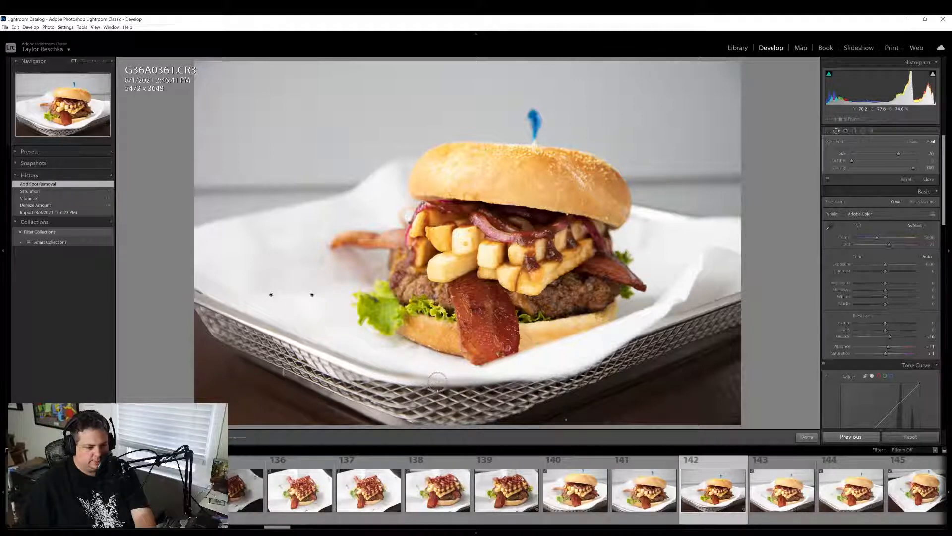
{"action": "left_click", "coordinate": [804, 437]}
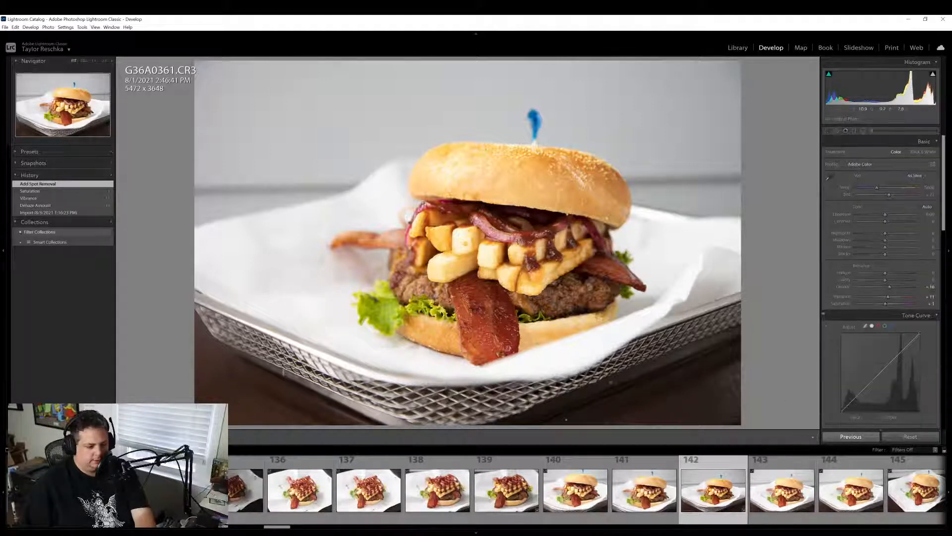
Paint an adjustment brush over the bright fries and set the brush Highlights to −100
{"action": "key", "text": "z"}
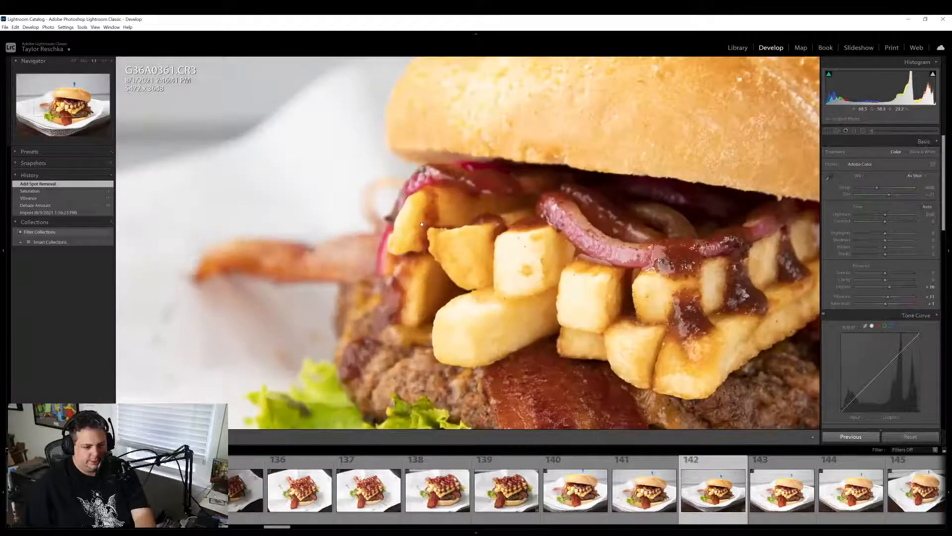
{"action": "left_click", "coordinate": [872, 131]}
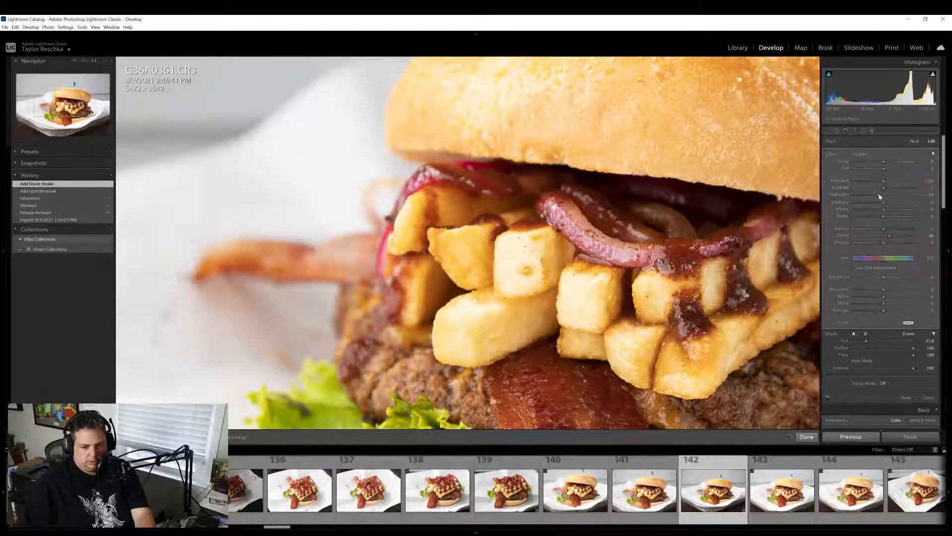
{"action": "mouse_move", "coordinate": [880, 194]}
{"action": "left_mouse_down"}
{"action": "mouse_move", "coordinate": [745, 197]}
{"action": "mouse_move", "coordinate": [726, 218]}
{"action": "left_mouse_up"}
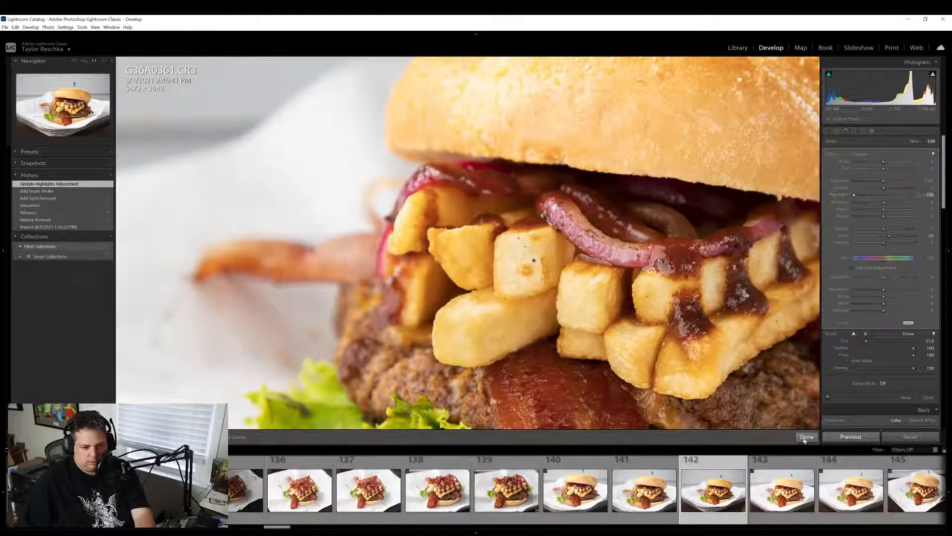
{"action": "left_click", "coordinate": [806, 437]}
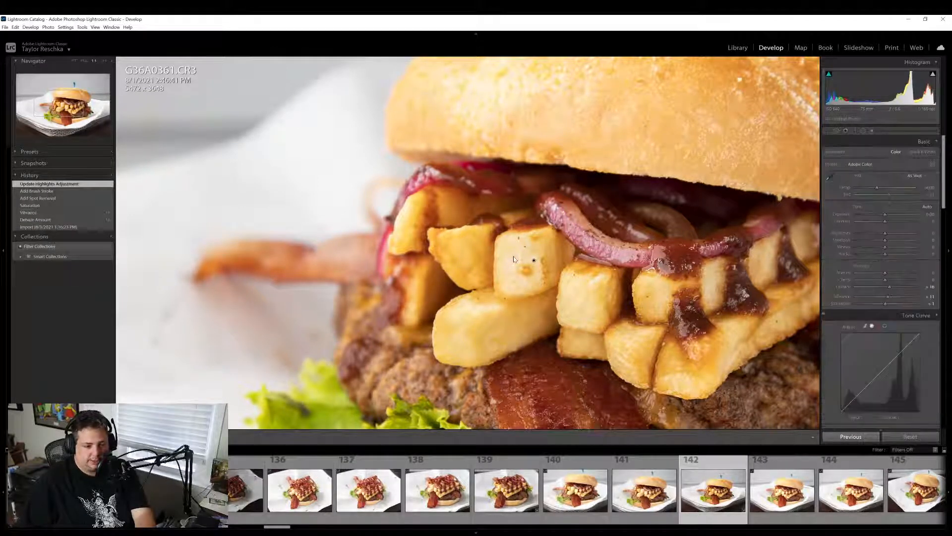
{"action": "left_click", "coordinate": [514, 256]}
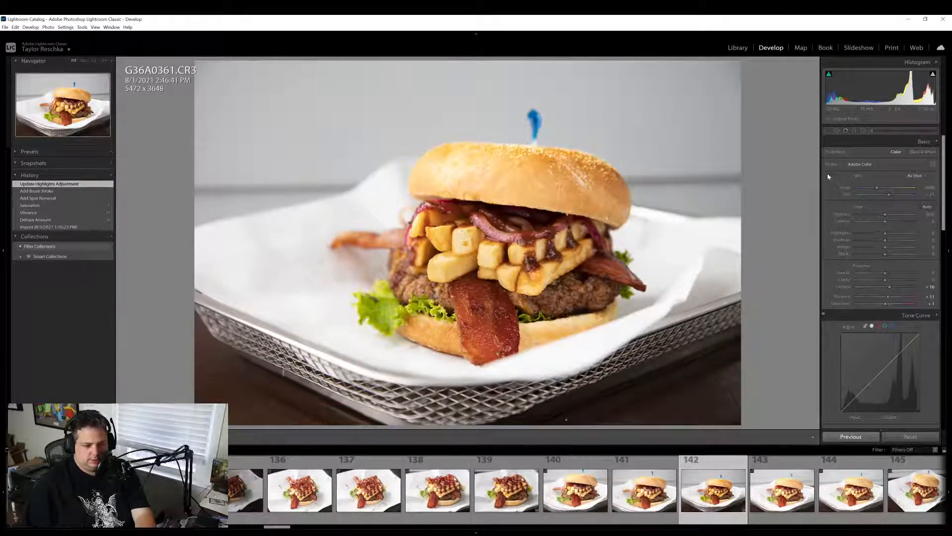
Set Shadows to +23 and crop the photo to 5076 x 3384, moving the burger slightly right of centre
{"action": "left_click_drag", "start_coordinate": [887, 242], "coordinate": [894, 243]}
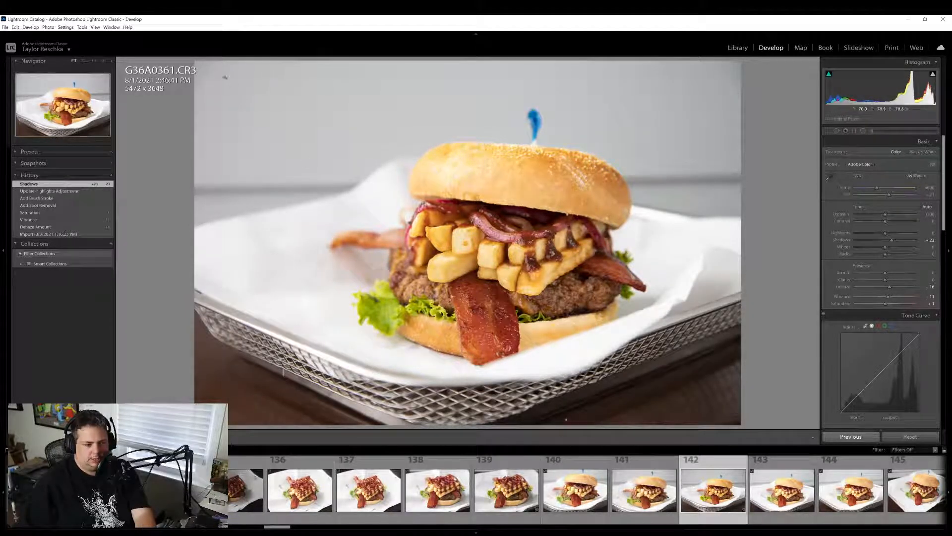
{"action": "left_click", "coordinate": [829, 131]}
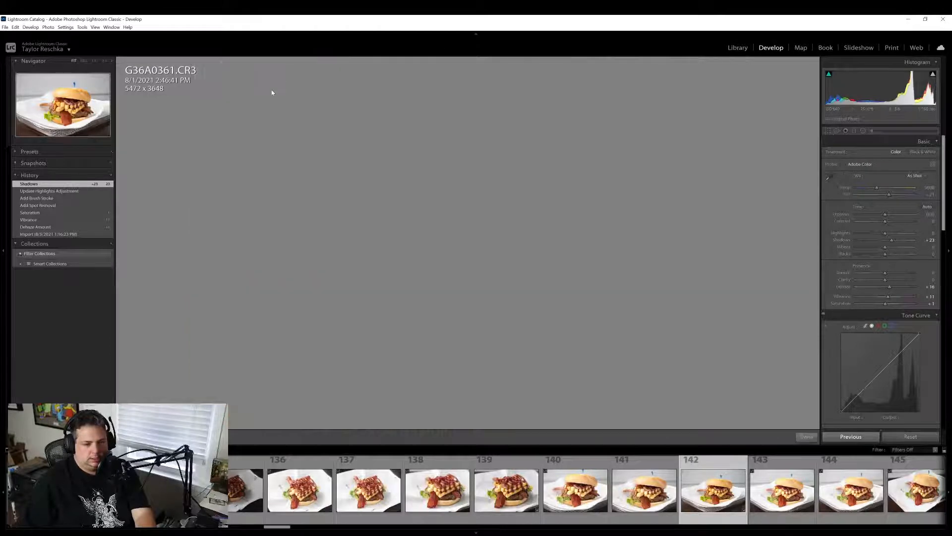
{"action": "left_click_drag", "start_coordinate": [207, 68], "coordinate": [189, 110]}
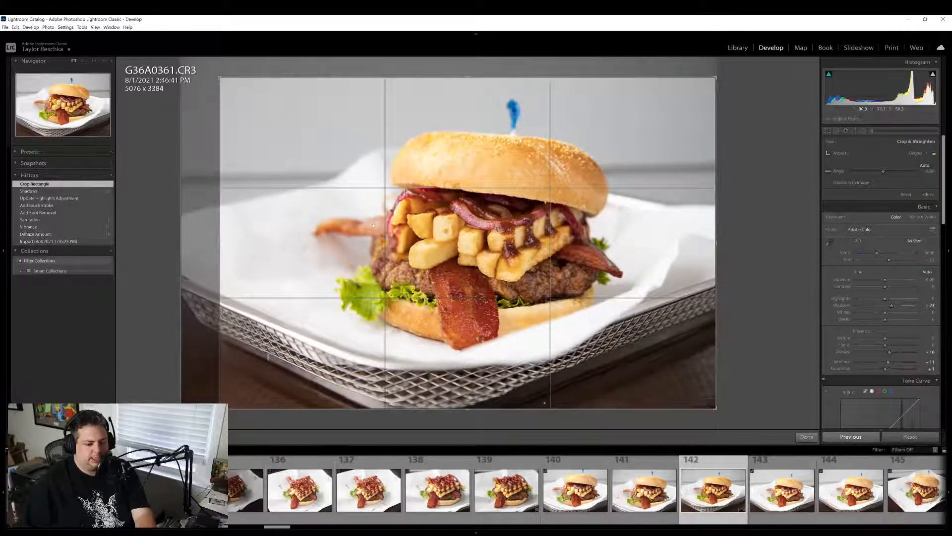
{"action": "left_click_drag", "start_coordinate": [393, 204], "coordinate": [431, 205]}
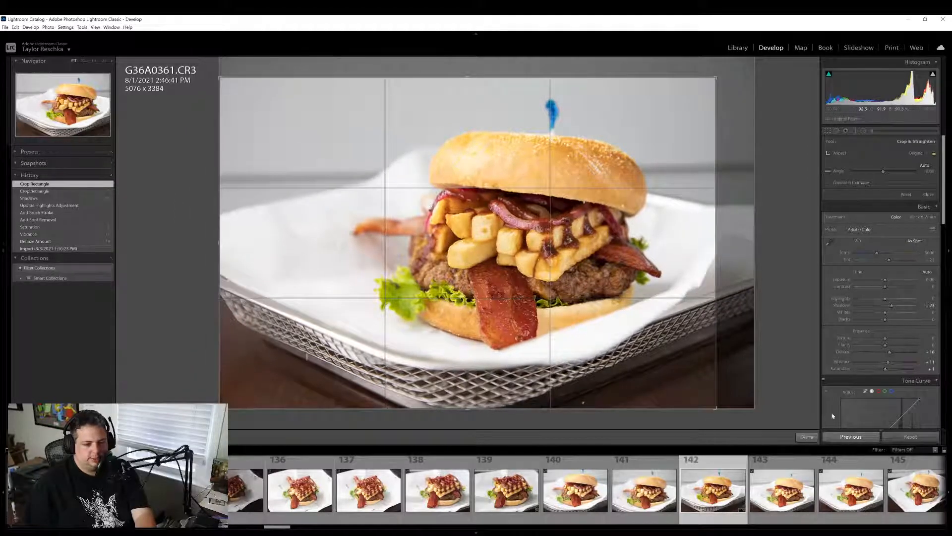
{"action": "left_click", "coordinate": [807, 436]}
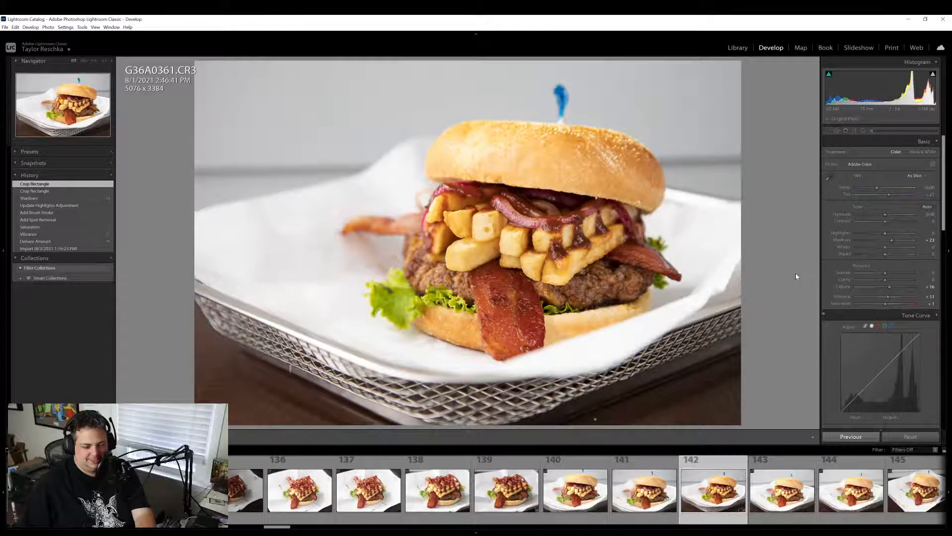
Set Shadows to +25 and export G36A0361.CR3 with the previous export settings
{"action": "left_click_drag", "start_coordinate": [891, 242], "coordinate": [893, 242]}
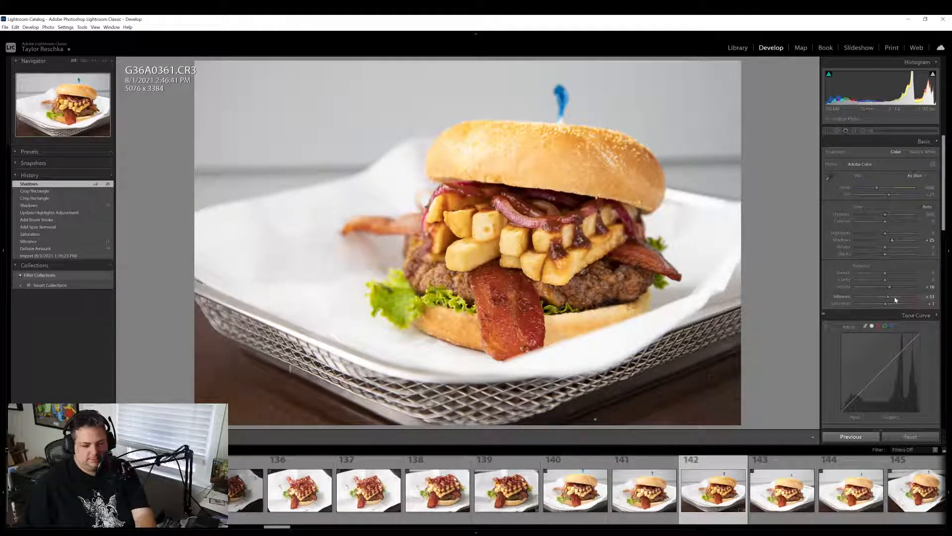
{"action": "right_click", "coordinate": [695, 491]}
{"action": "mouse_move", "coordinate": [729, 455]}
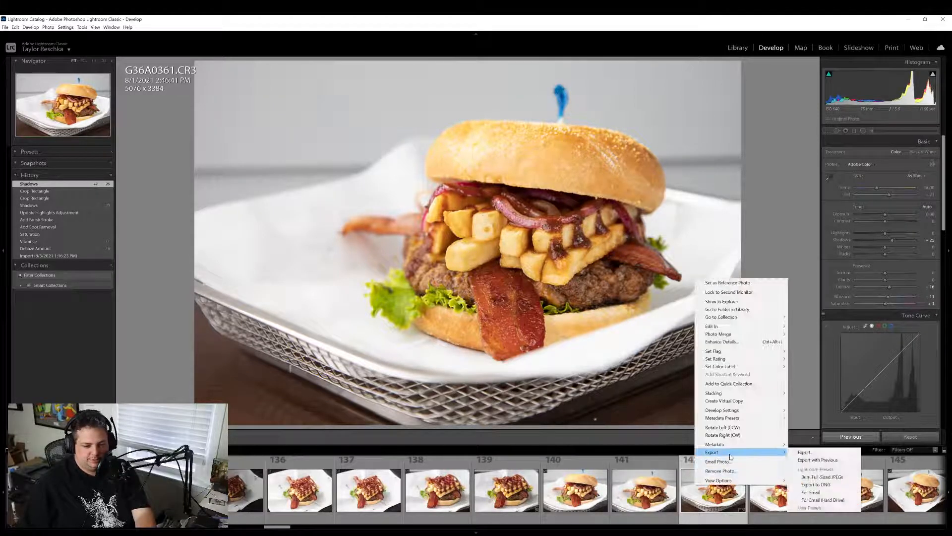
{"action": "left_click", "coordinate": [813, 461]}
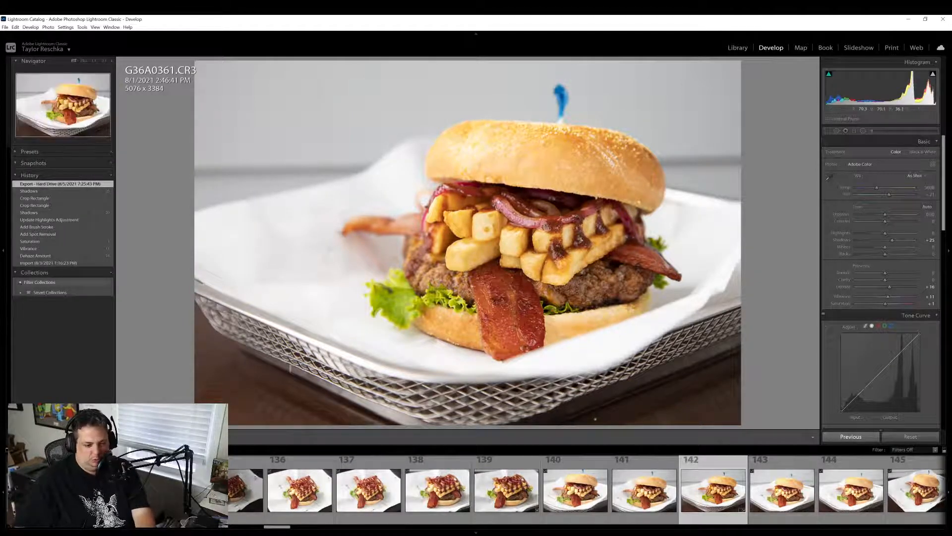
Paste the edited burger photo's develop settings onto G36A0364.CR3 and reset its crop to the full frame
{"action": "left_click", "coordinate": [547, 246]}
{"action": "left_click", "coordinate": [547, 246]}
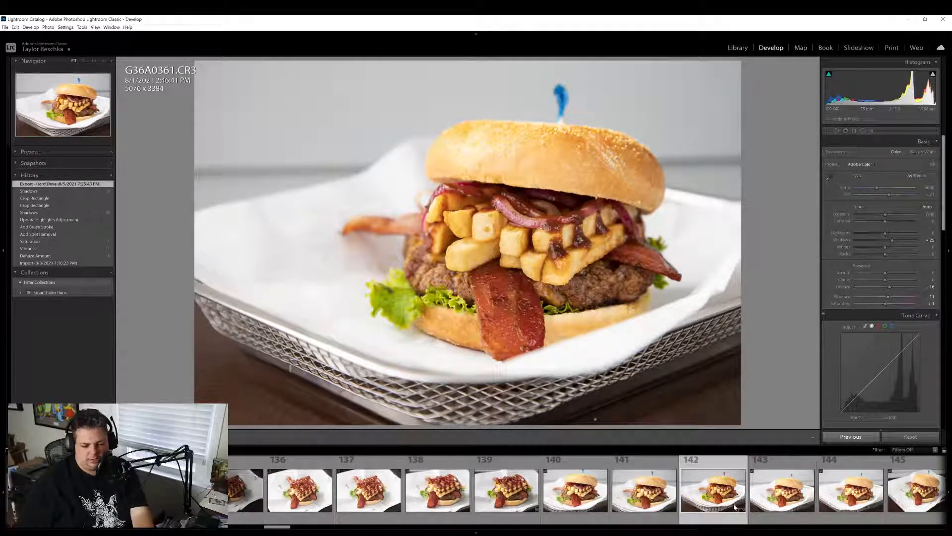
{"action": "scroll", "coordinate": [733, 508], "scroll_direction": "down", "scroll_amount": 3}
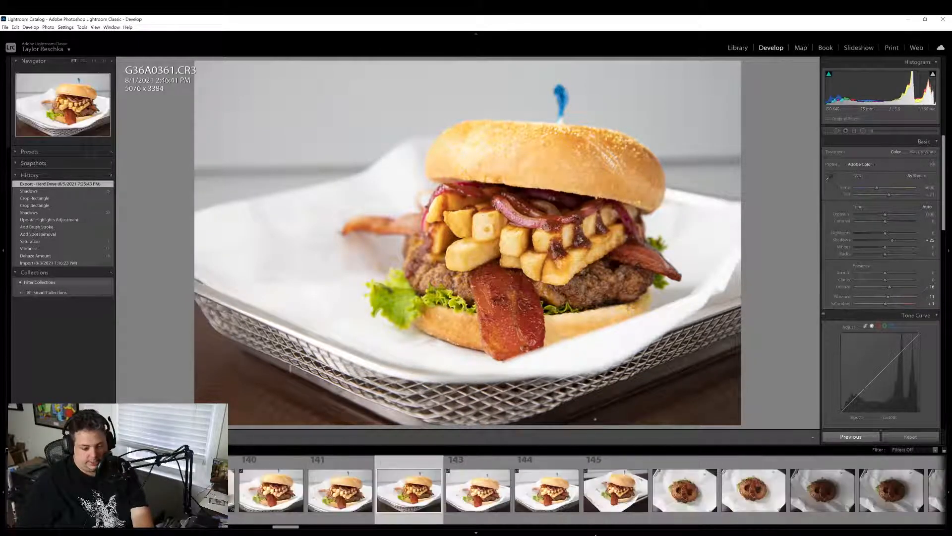
{"action": "left_click", "coordinate": [617, 511]}
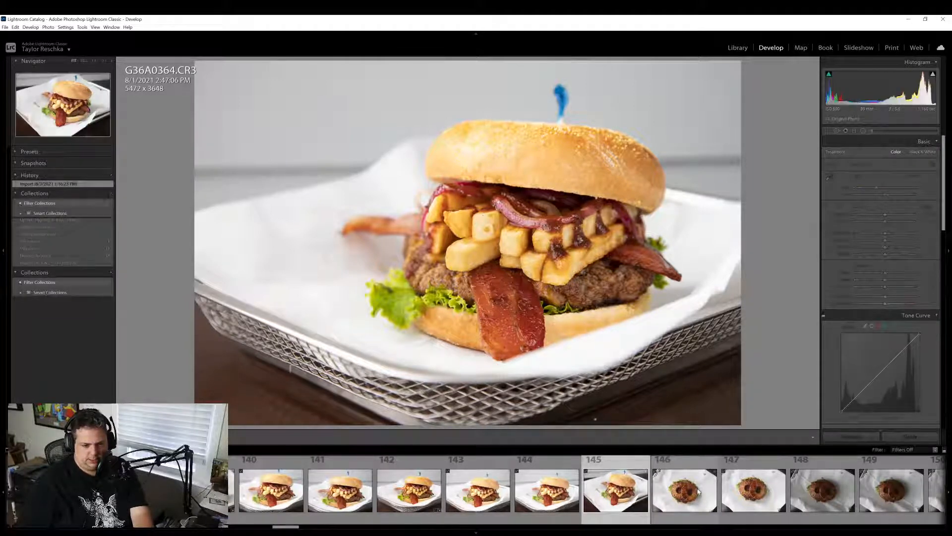
{"action": "key", "text": "ctrl+shift+v"}
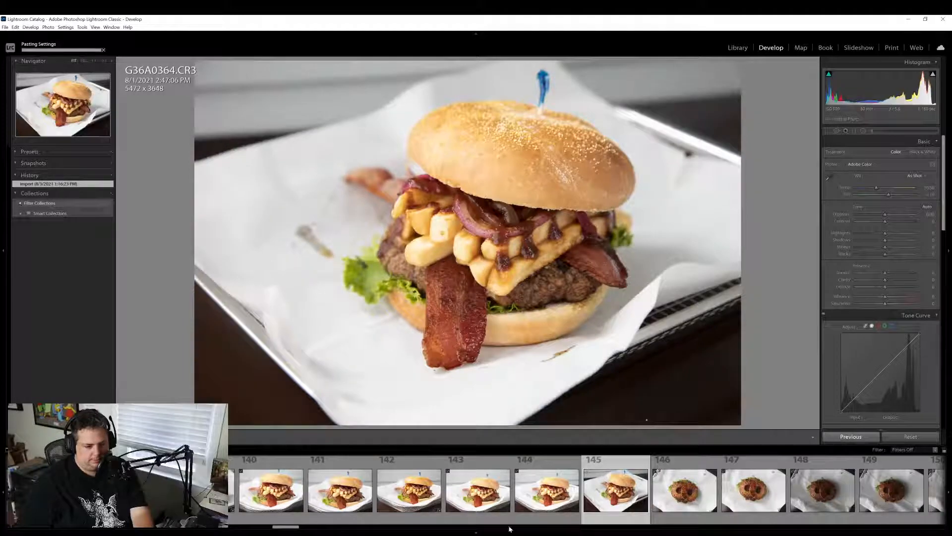
{"action": "left_click", "coordinate": [827, 131]}
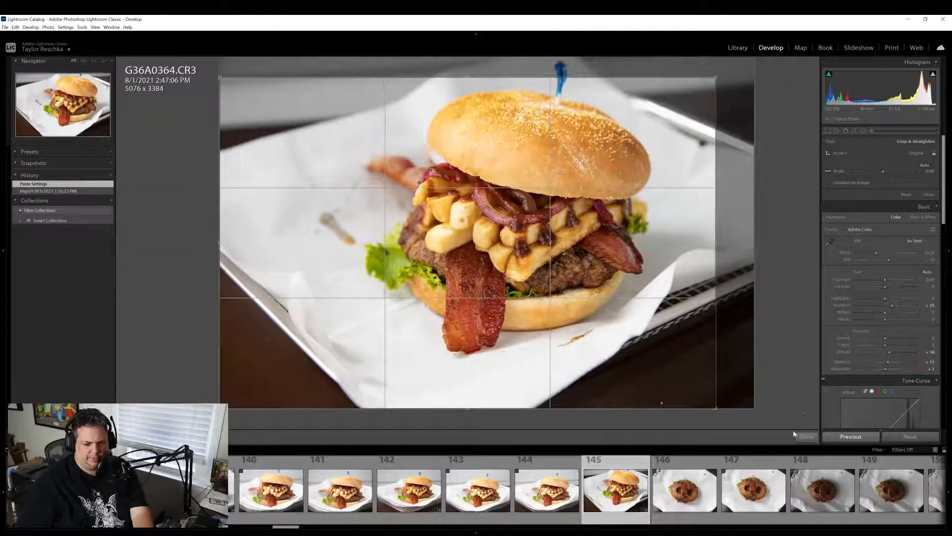
{"action": "left_click", "coordinate": [907, 195]}
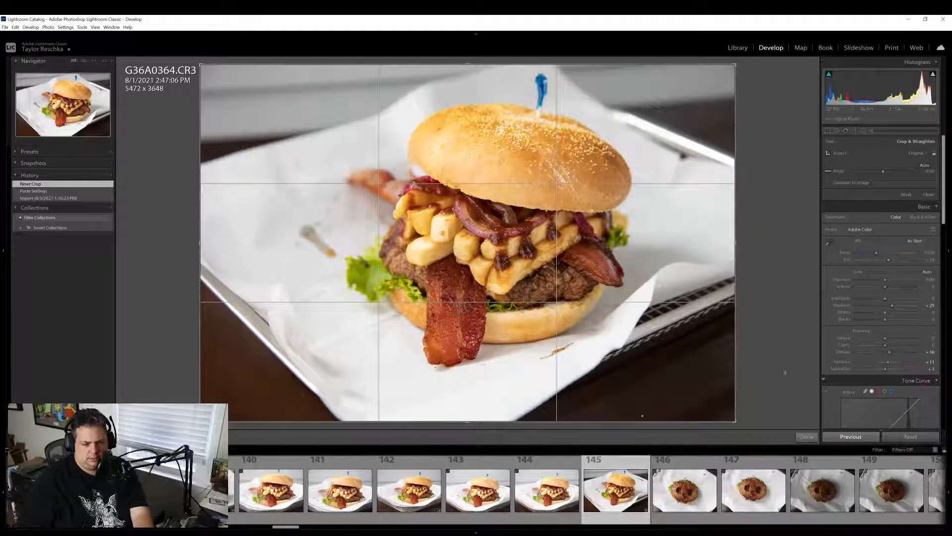
Reset the pasted spot removal on G36A0364.CR3 and heal the smear on the paper near the lettuce
{"action": "left_click", "coordinate": [837, 132]}
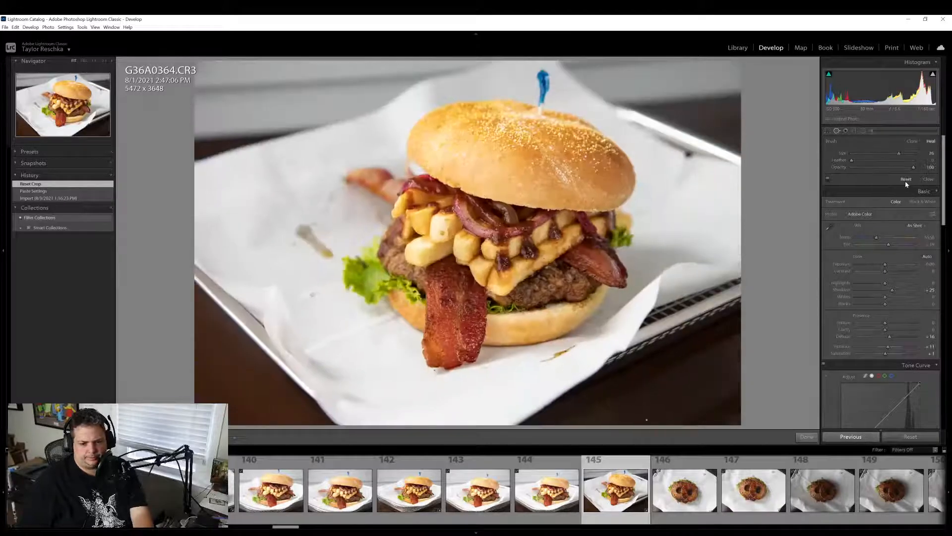
{"action": "left_click", "coordinate": [905, 180]}
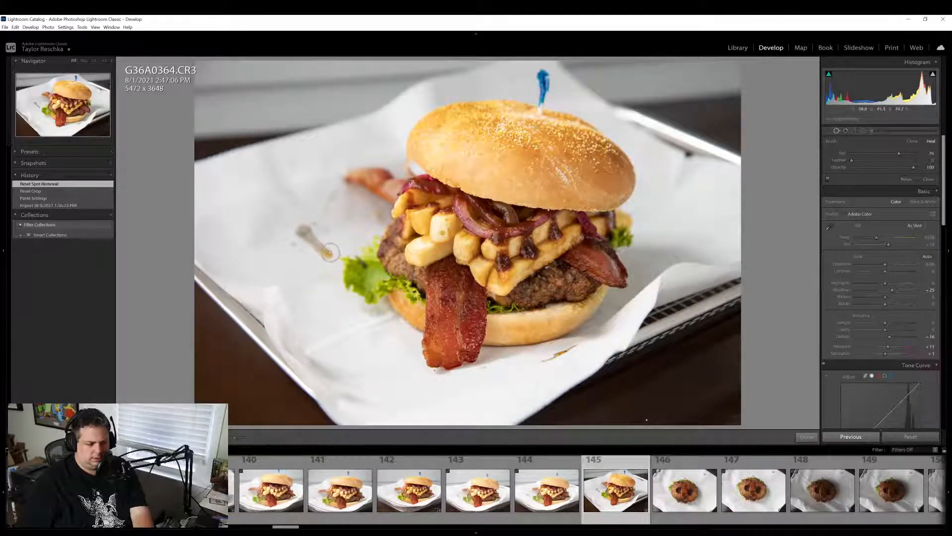
{"action": "left_click_drag", "start_coordinate": [333, 254], "coordinate": [303, 228]}
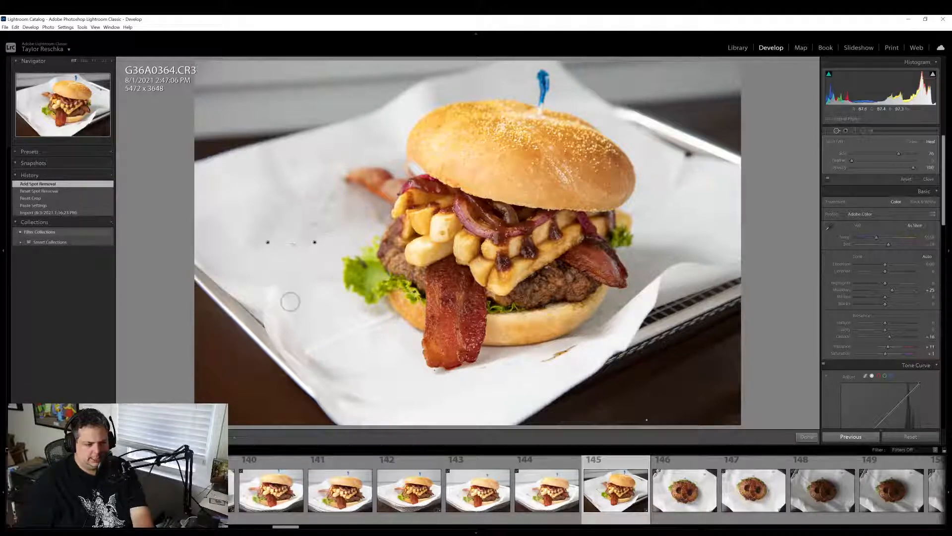
{"action": "left_click", "coordinate": [807, 437]}
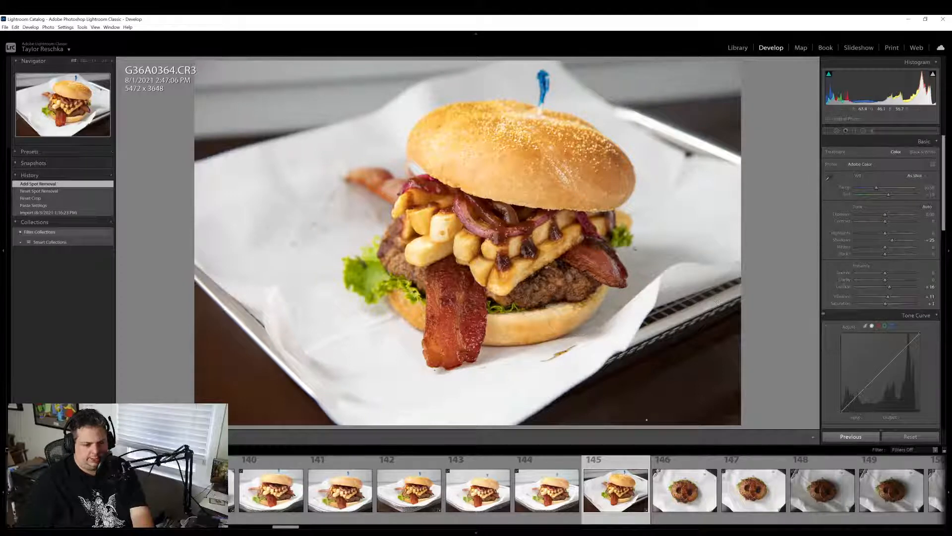
Reposition the pasted adjustment brush mask slightly over the fries on G36A0364.CR3
{"action": "left_click", "coordinate": [837, 132]}
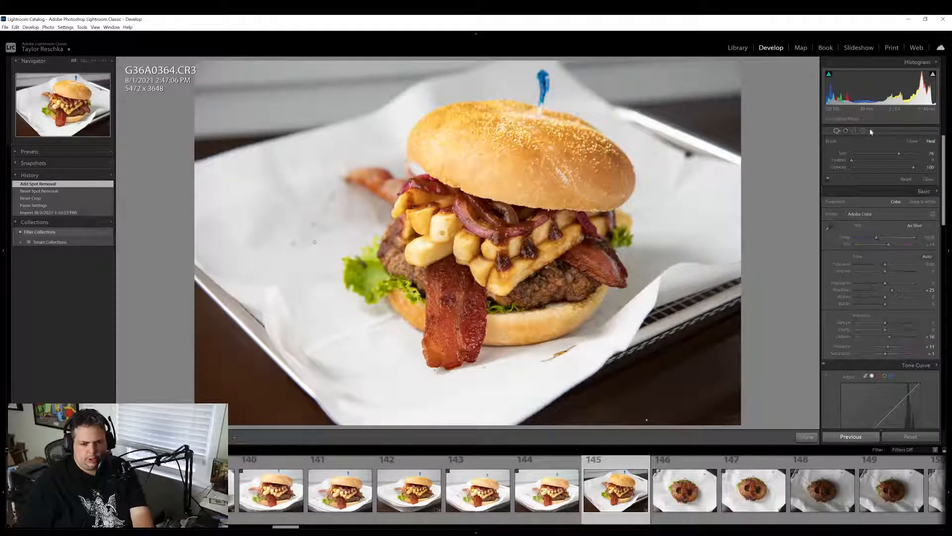
{"action": "key", "text": "k"}
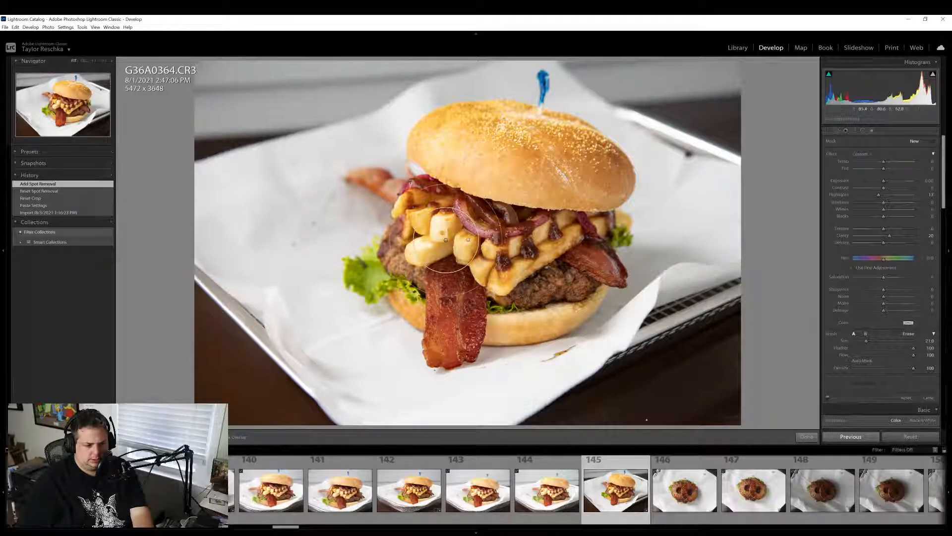
{"action": "left_click", "coordinate": [468, 241]}
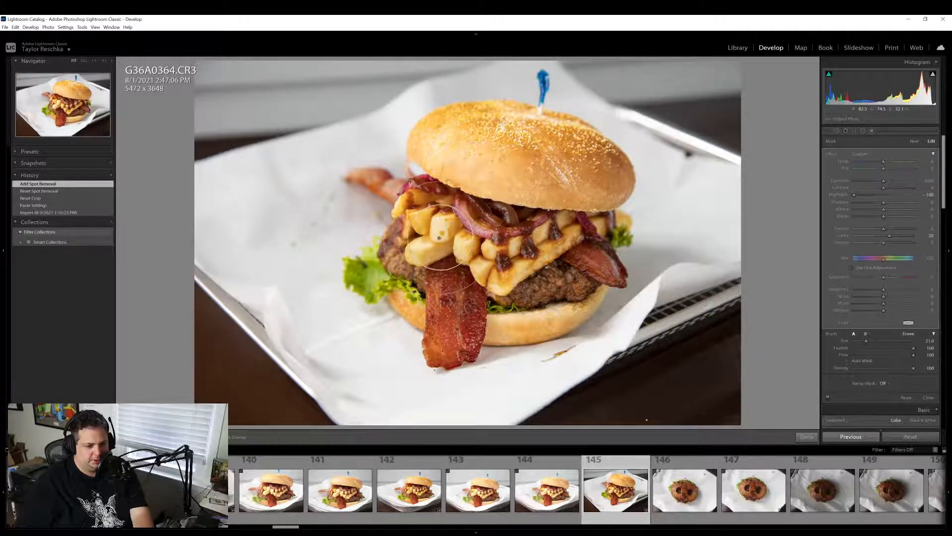
{"action": "left_click_drag", "start_coordinate": [442, 235], "coordinate": [443, 235]}
{"action": "left_click", "coordinate": [807, 436]}
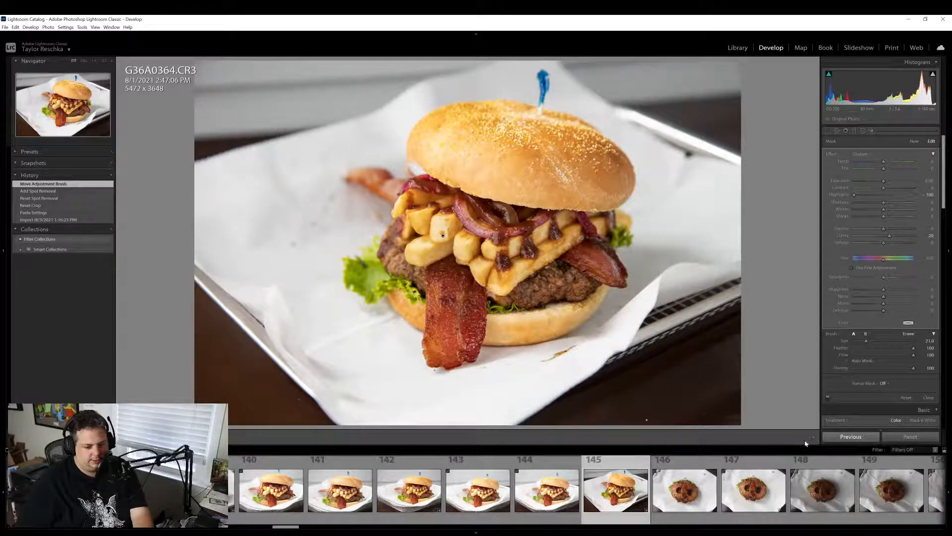
Export G36A0364.CR3 with the previous export settings
{"action": "right_click", "coordinate": [633, 485]}
{"action": "mouse_move", "coordinate": [654, 449]}
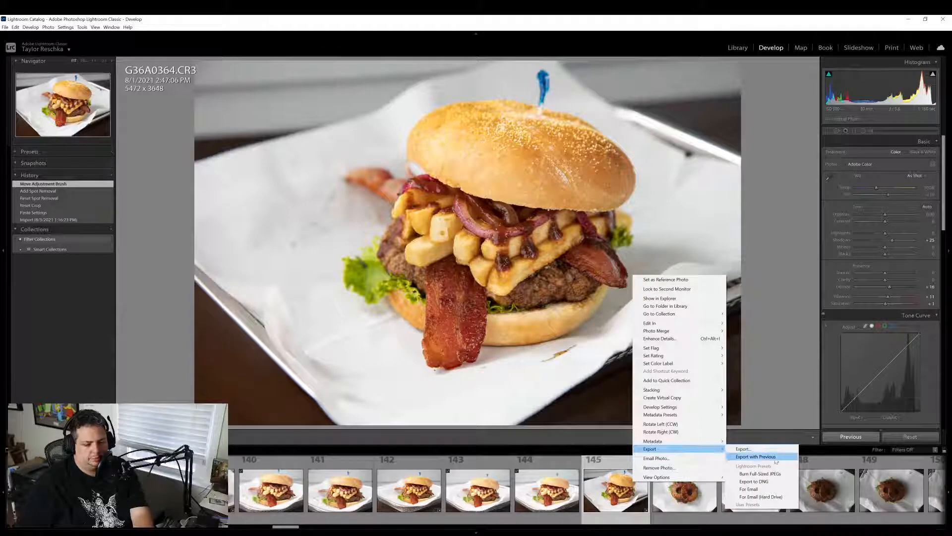
{"action": "left_click", "coordinate": [779, 456]}
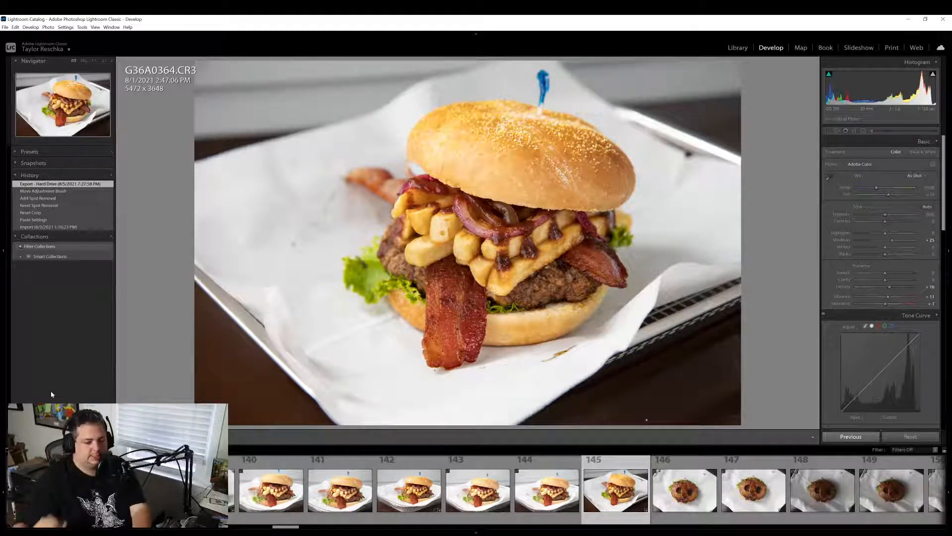
Browse the following burger photos and open the overhead pineapple burger shot G36A0365.CR3
{"action": "scroll", "coordinate": [559, 476], "scroll_direction": "down", "scroll_amount": 3}
{"action": "scroll", "coordinate": [559, 476], "scroll_direction": "down", "scroll_amount": 3}
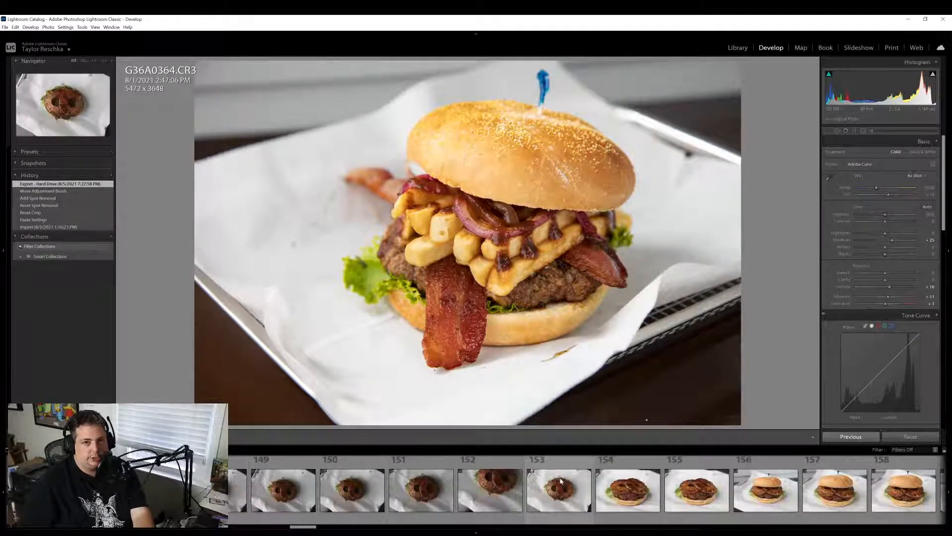
{"action": "scroll", "coordinate": [560, 480], "scroll_direction": "down", "scroll_amount": 3}
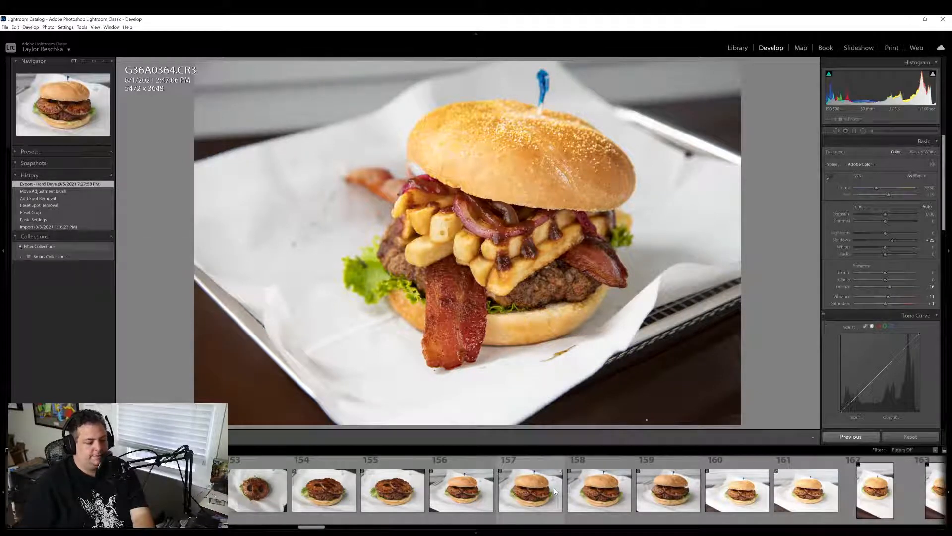
{"action": "scroll", "coordinate": [259, 504], "scroll_direction": "up", "scroll_amount": 3}
{"action": "scroll", "coordinate": [259, 503], "scroll_direction": "up", "scroll_amount": 3}
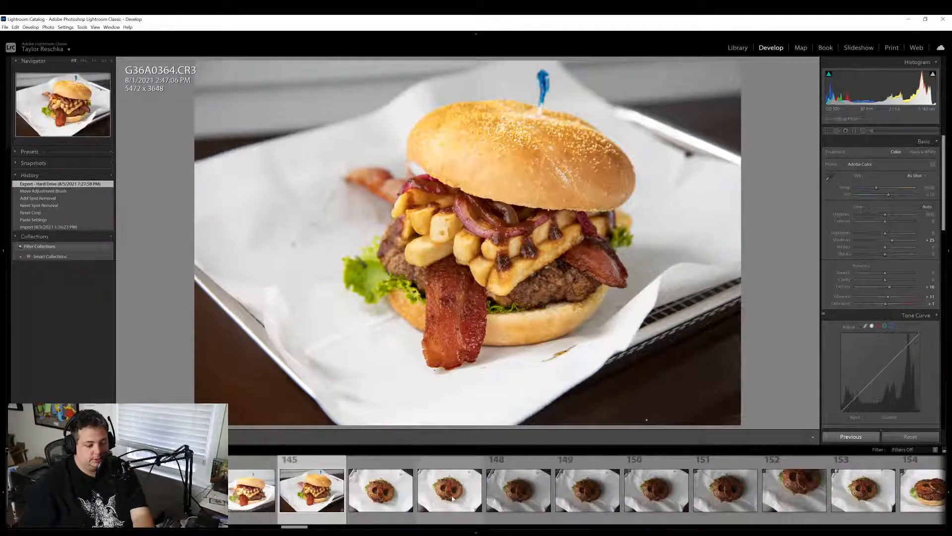
{"action": "left_click", "coordinate": [451, 496]}
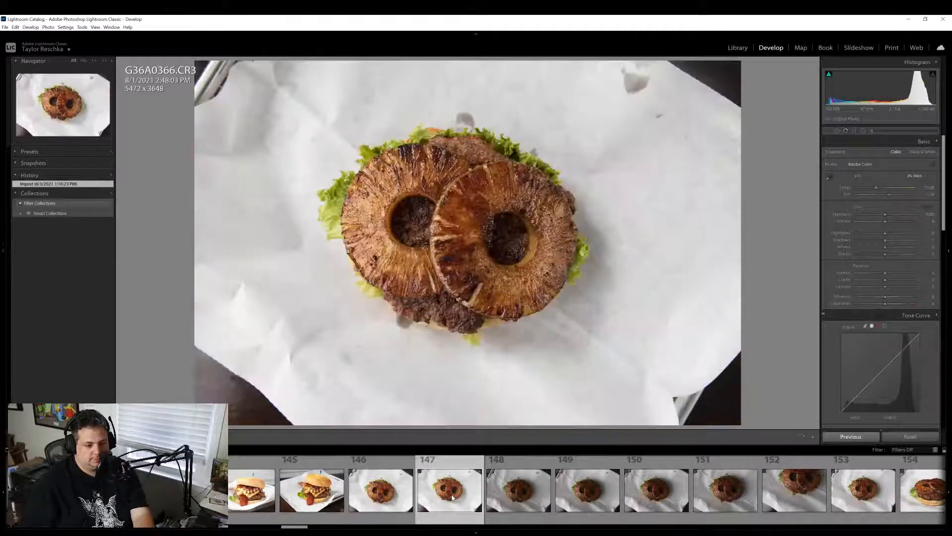
{"action": "left_click", "coordinate": [382, 501]}
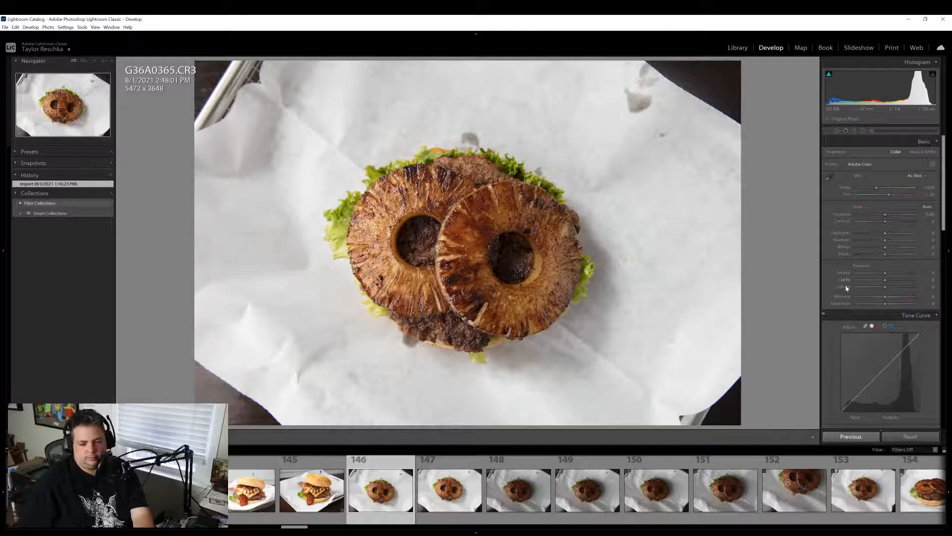
Crop the pineapple burger photo to 4740 x 3160, keeping the burger near the centre and trimming the dark corners
{"action": "left_click", "coordinate": [826, 132]}
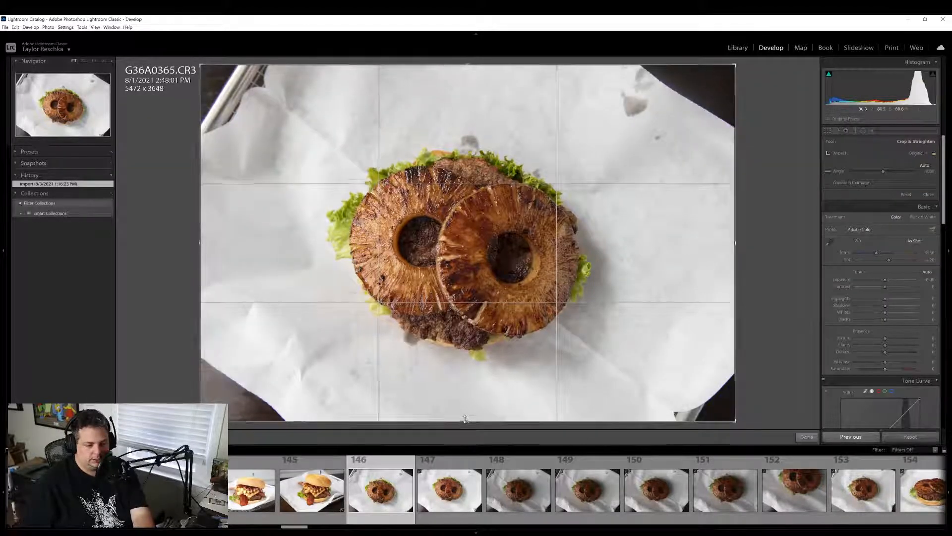
{"action": "left_click_drag", "start_coordinate": [458, 422], "coordinate": [461, 396]}
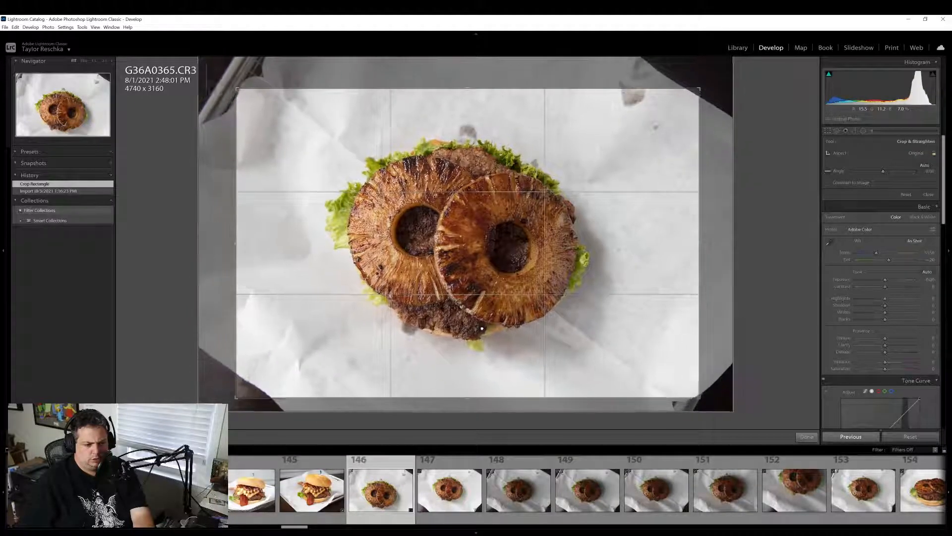
{"action": "left_click_drag", "start_coordinate": [481, 327], "coordinate": [481, 328]}
{"action": "left_click", "coordinate": [806, 437]}
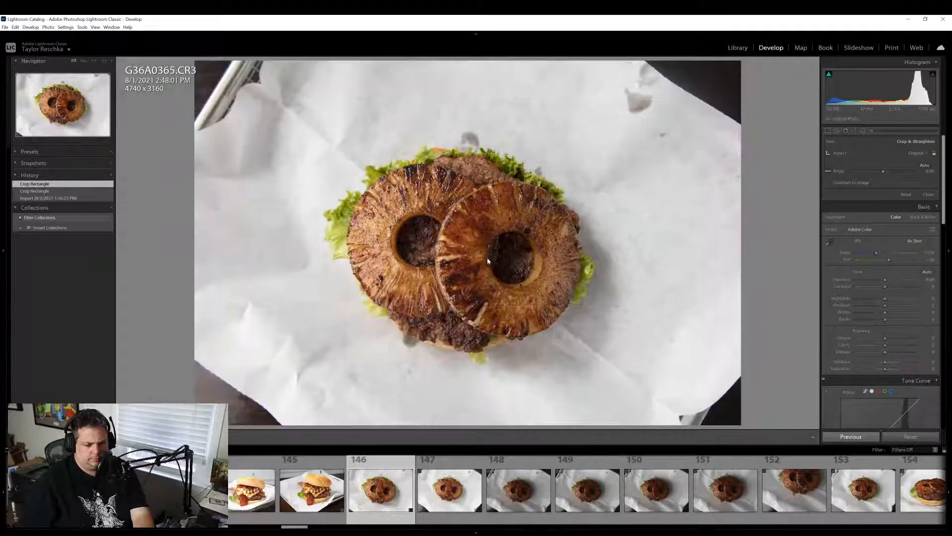
Add a graduated filter running horizontally across the burger, with Highlights reset to 0 and Shadows at 54
{"action": "left_click", "coordinate": [462, 232]}
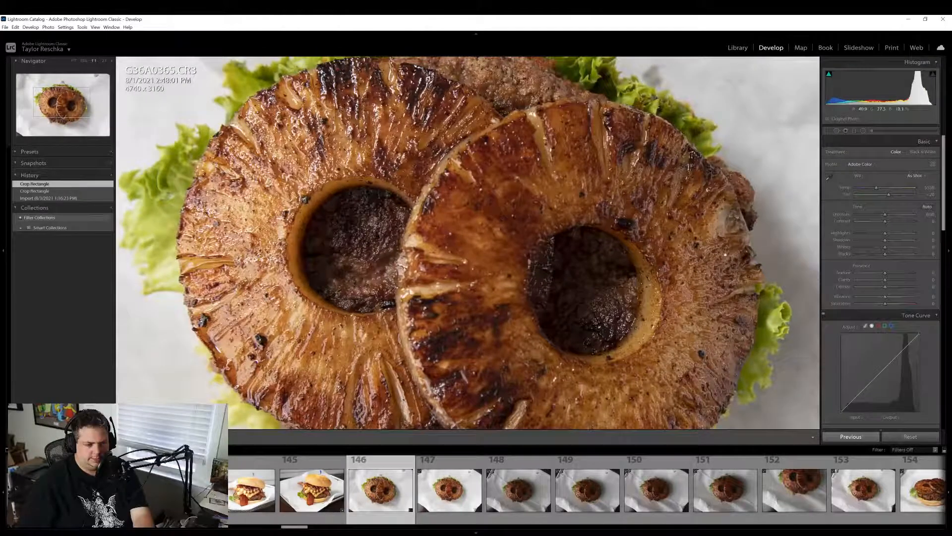
{"action": "left_click", "coordinate": [549, 243]}
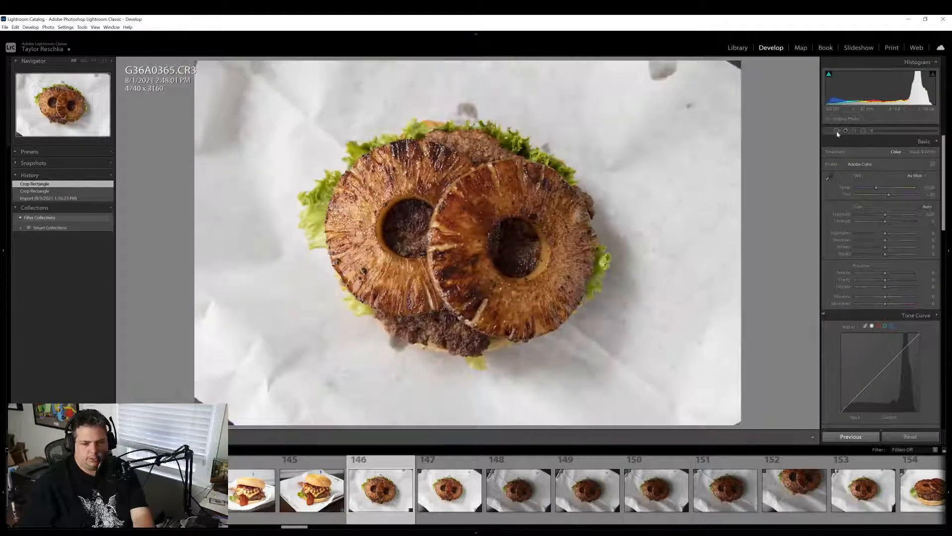
{"action": "left_click", "coordinate": [837, 132]}
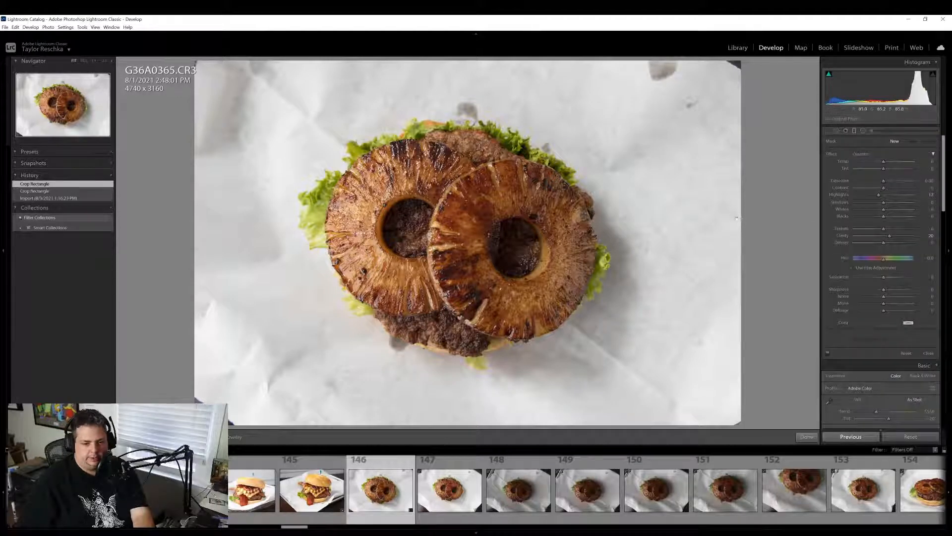
{"action": "left_click_drag", "start_coordinate": [736, 218], "coordinate": [308, 220]}
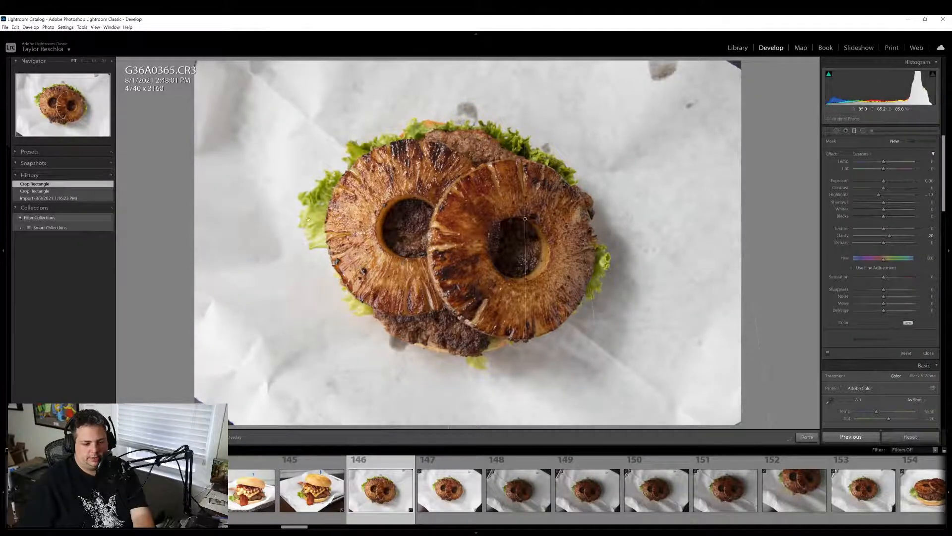
{"action": "double_click", "coordinate": [836, 195]}
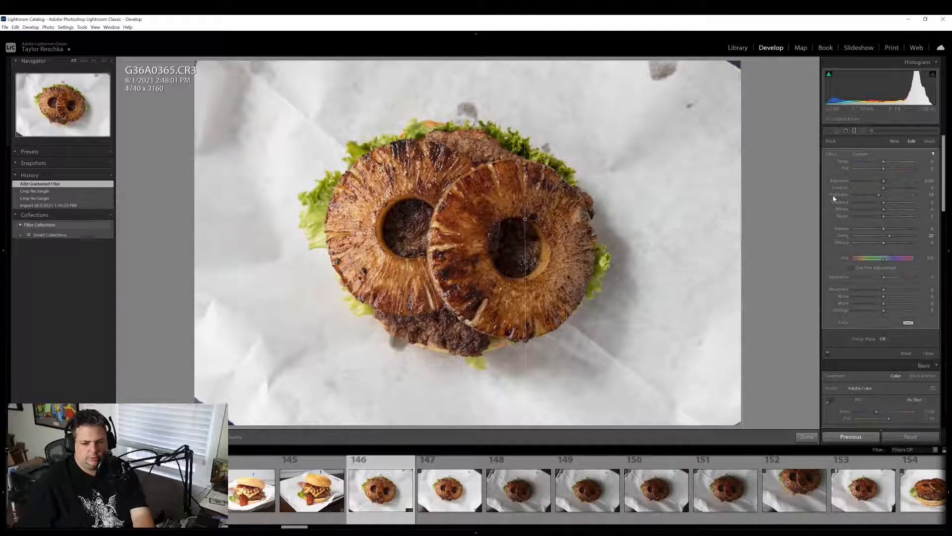
{"action": "left_click_drag", "start_coordinate": [899, 206], "coordinate": [901, 205]}
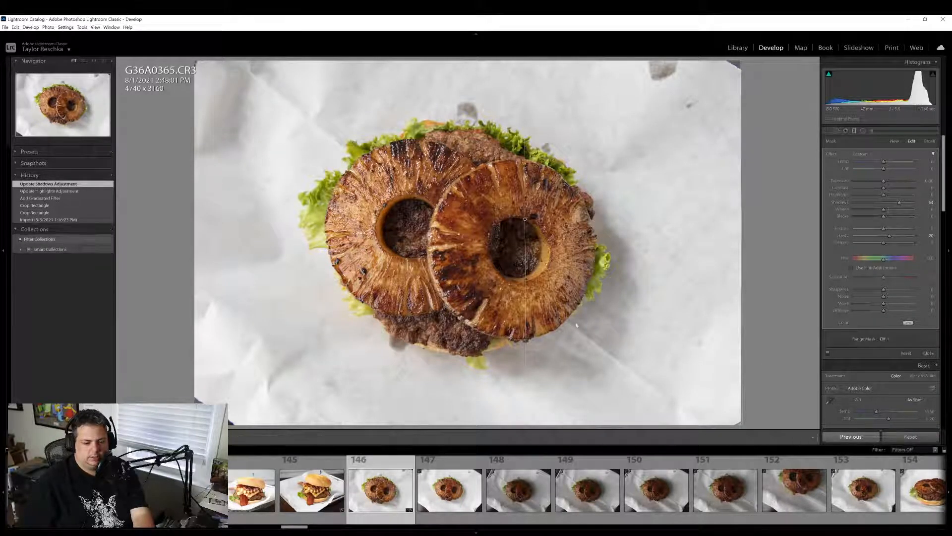
Shift the photo slightly right and down within its existing crop
{"action": "left_click", "coordinate": [853, 131]}
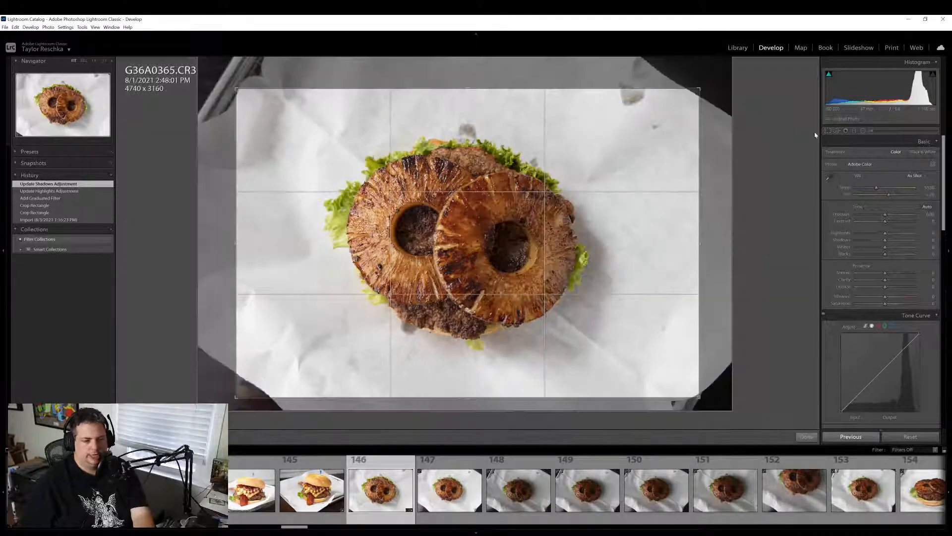
{"action": "left_click", "coordinate": [827, 131]}
{"action": "left_click_drag", "start_coordinate": [463, 241], "coordinate": [471, 244]}
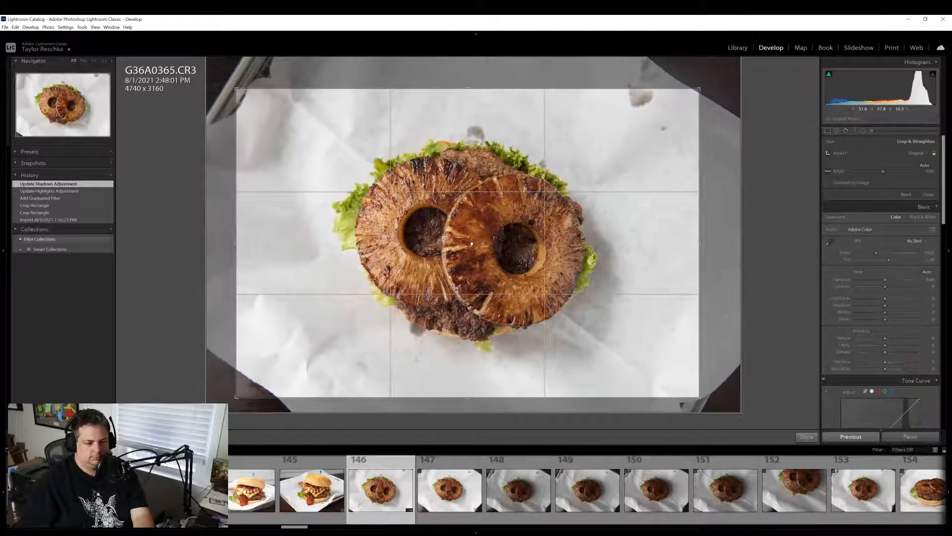
{"action": "left_click", "coordinate": [798, 437]}
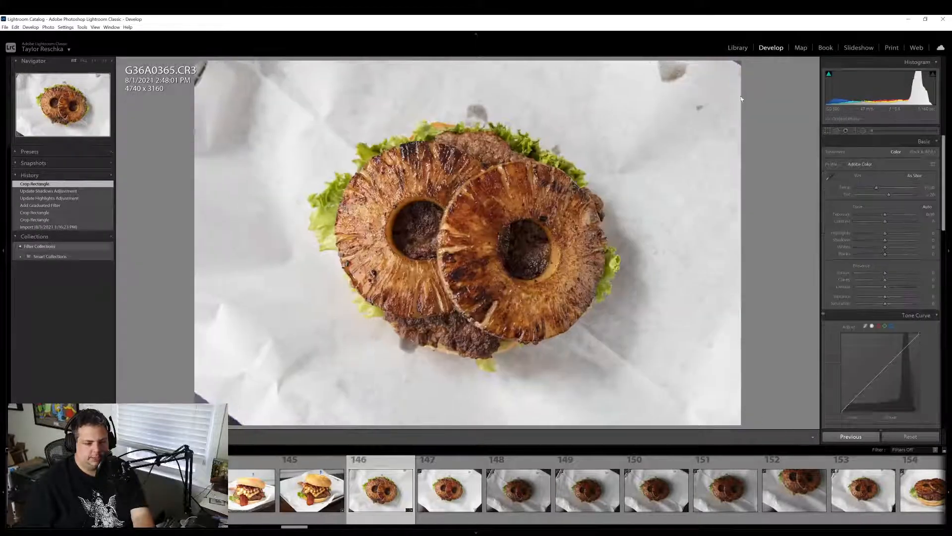
Heal the smudge near the paper's upper-right corner, the small speck below it and the grease spot above the lettuce
{"action": "left_click", "coordinate": [837, 130]}
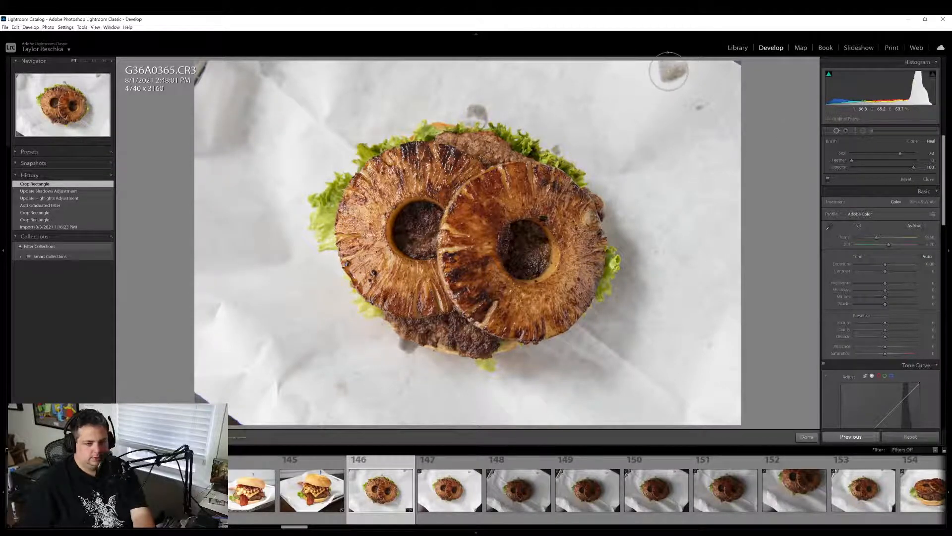
{"action": "mouse_move", "coordinate": [667, 74]}
{"action": "left_mouse_down"}
{"action": "mouse_move", "coordinate": [677, 70]}
{"action": "mouse_move", "coordinate": [665, 72]}
{"action": "left_mouse_up"}
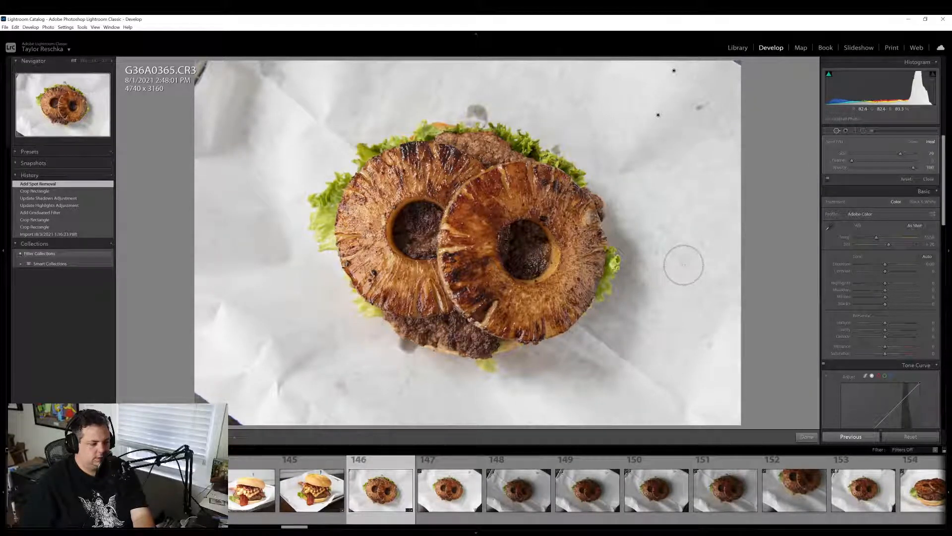
{"action": "left_click", "coordinate": [806, 436]}
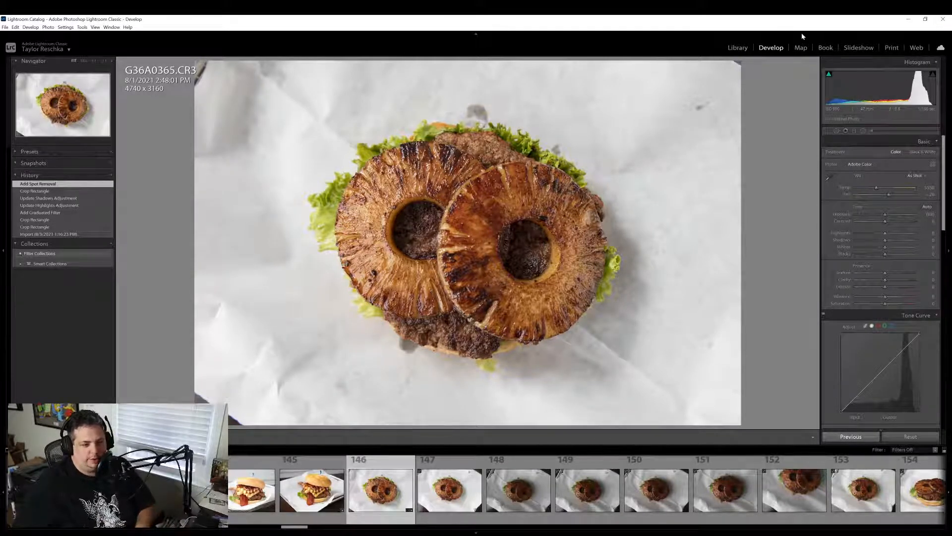
{"action": "left_click", "coordinate": [838, 132]}
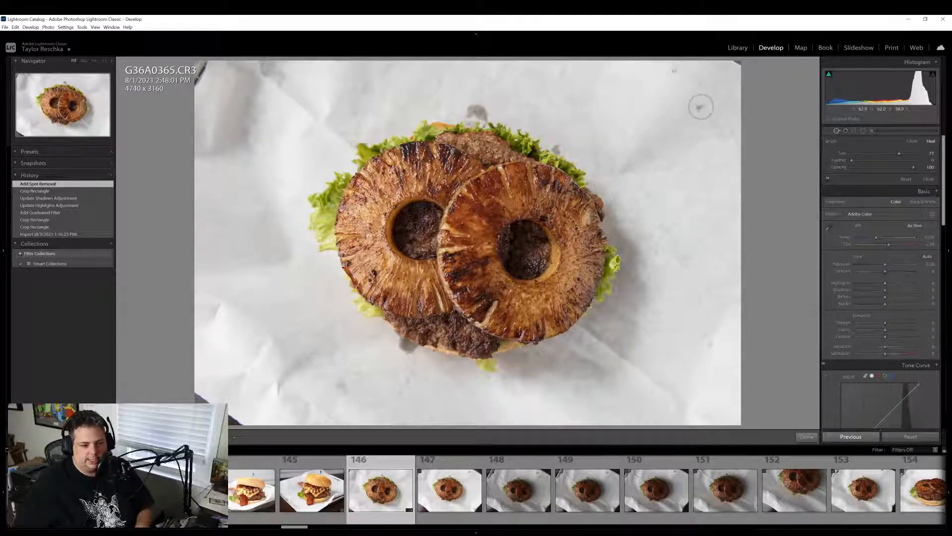
{"action": "left_click", "coordinate": [701, 105]}
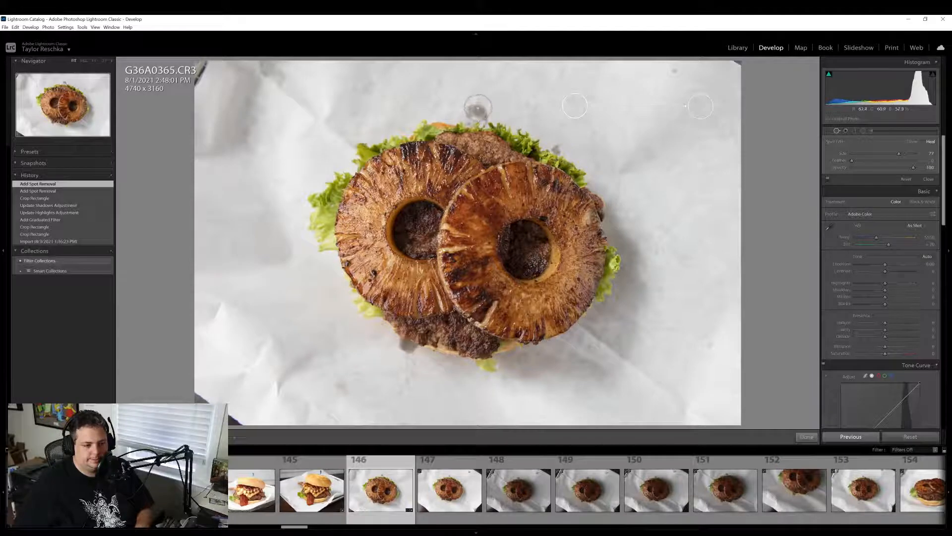
{"action": "left_click", "coordinate": [477, 109]}
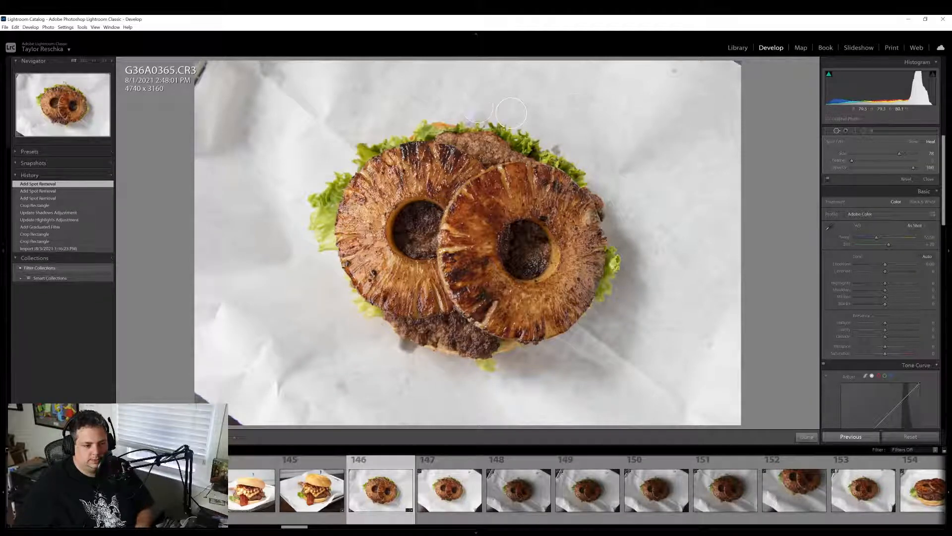
{"action": "key", "text": "q"}
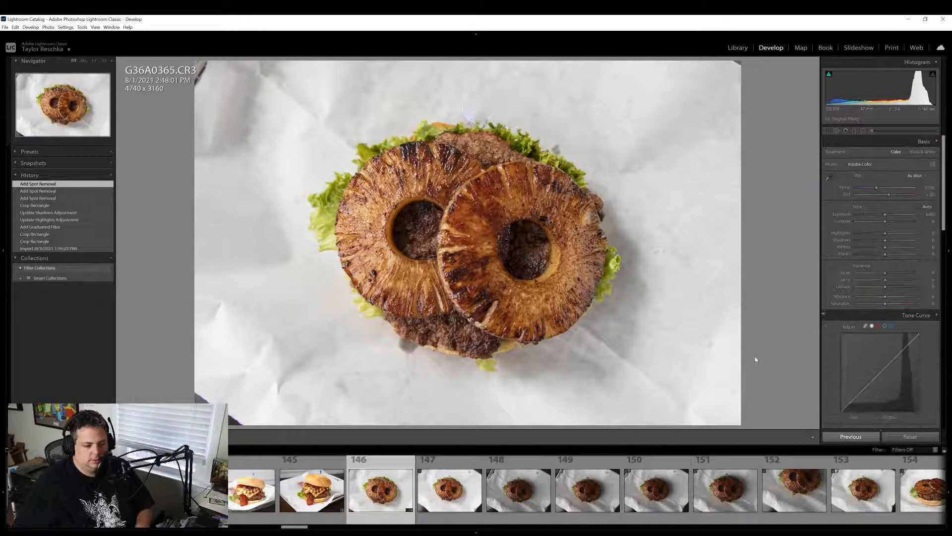
Set Vibrance to +12 and Saturation to +3, and raise Shadows slightly
{"action": "left_click_drag", "start_coordinate": [885, 297], "coordinate": [885, 304]}
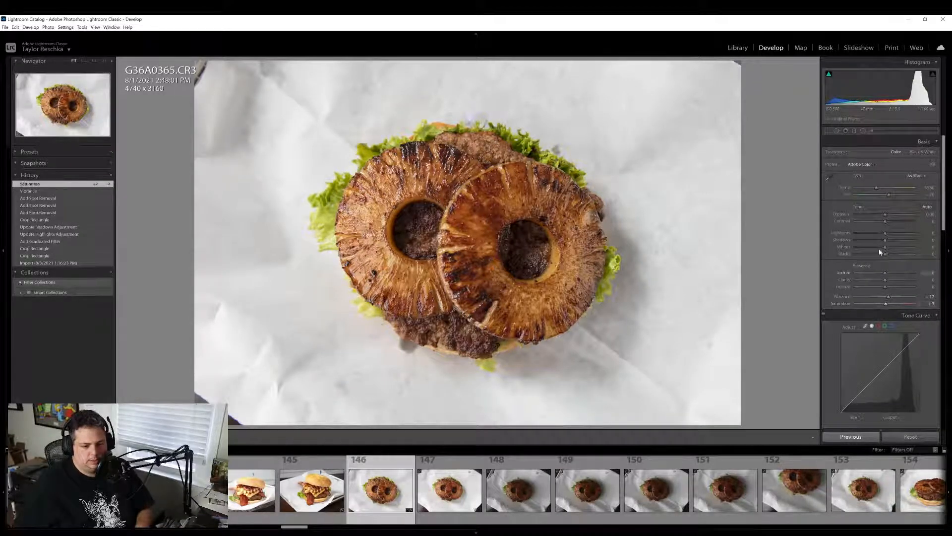
{"action": "mouse_move", "coordinate": [884, 240]}
{"action": "left_mouse_down"}
{"action": "mouse_move", "coordinate": [877, 248]}
{"action": "mouse_move", "coordinate": [887, 247]}
{"action": "left_mouse_up"}
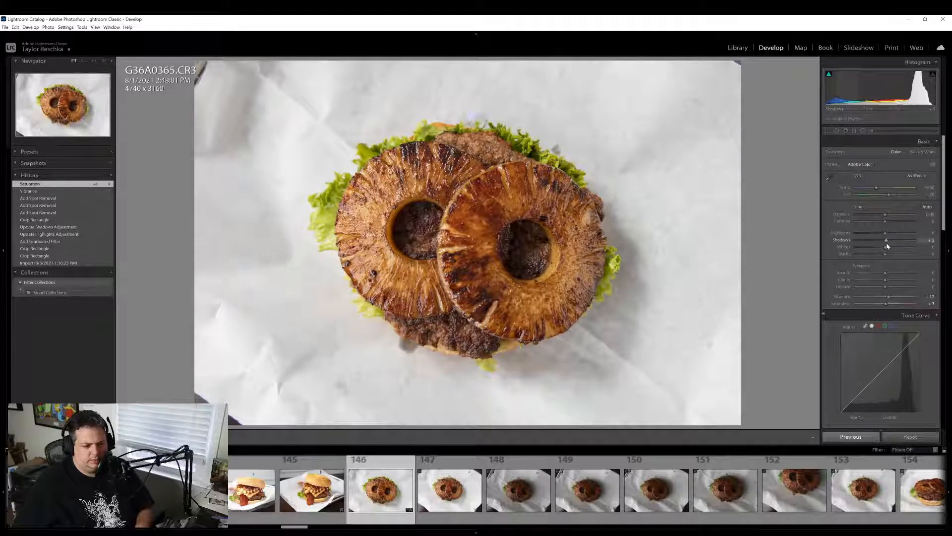
Try a post-crop vignette with Amount -24, and reset the amount to 0
{"action": "scroll", "coordinate": [889, 348], "scroll_direction": "down", "scroll_amount": 10}
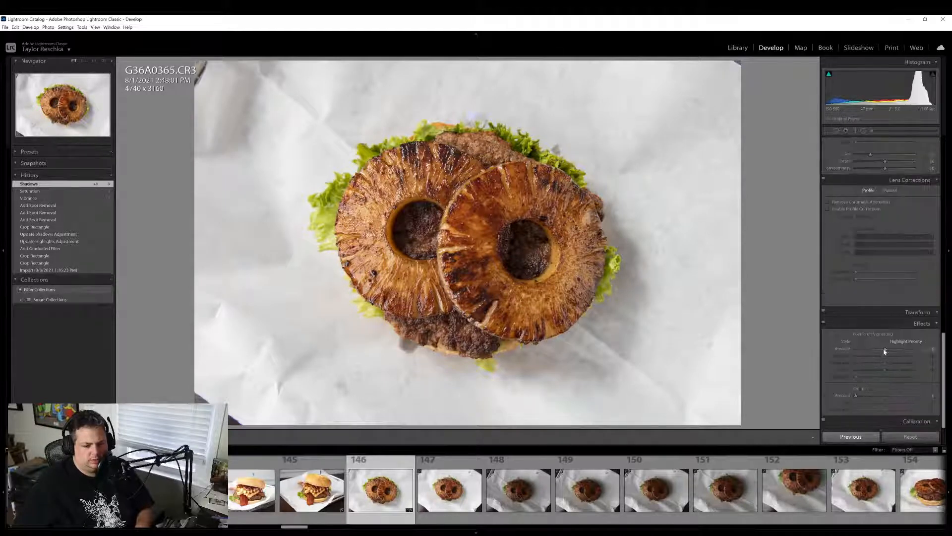
{"action": "left_click_drag", "start_coordinate": [885, 350], "coordinate": [877, 351]}
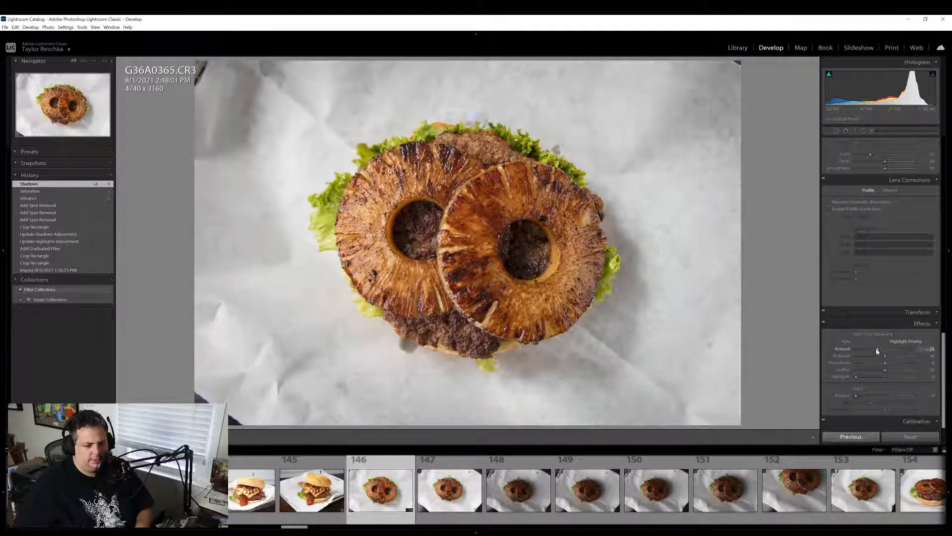
{"action": "double_click", "coordinate": [841, 348]}
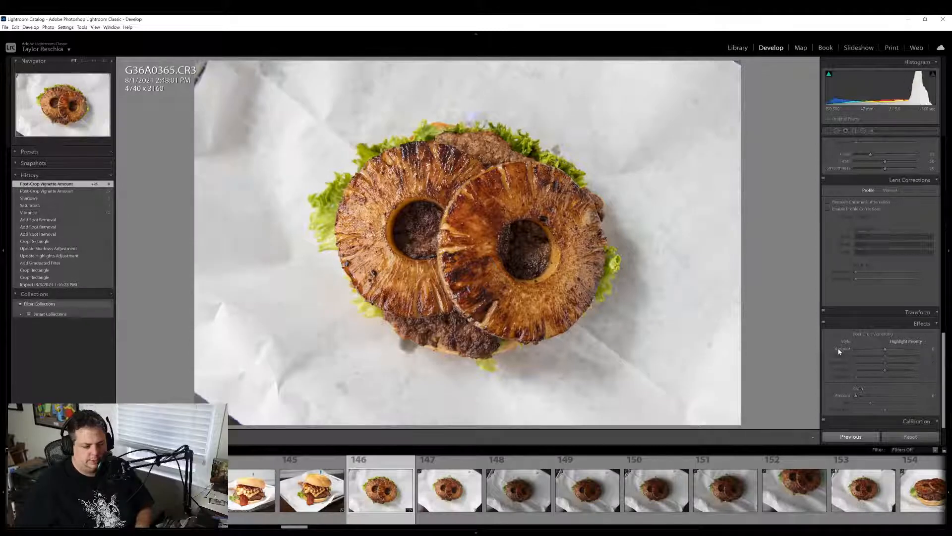
Export the edited overhead pineapple burger photo using the previous export settings
{"action": "right_click", "coordinate": [379, 496]}
{"action": "mouse_move", "coordinate": [437, 461]}
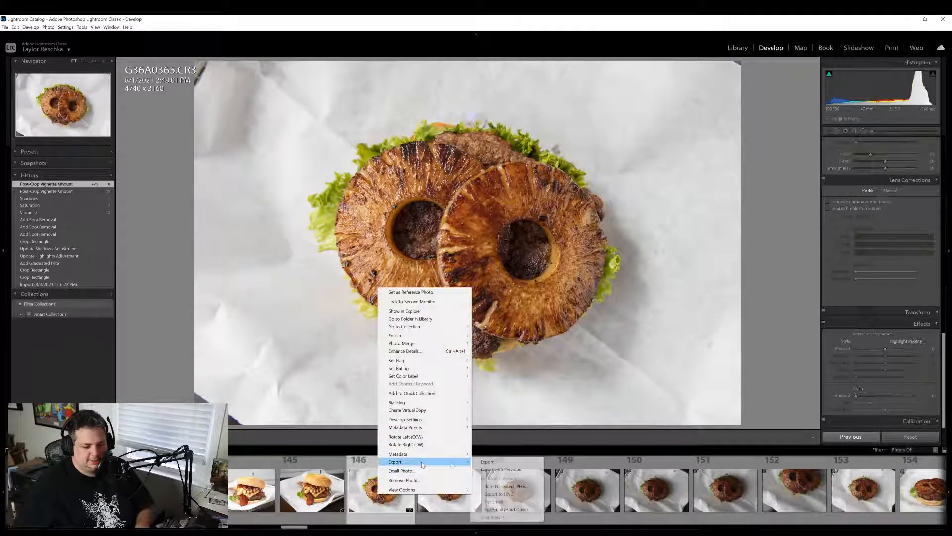
{"action": "left_click", "coordinate": [536, 470]}
Browse the following pineapple burger shots, open photo G36A0377.CR3 and start cropping it
{"action": "scroll", "coordinate": [593, 491], "scroll_direction": "down", "scroll_amount": 5}
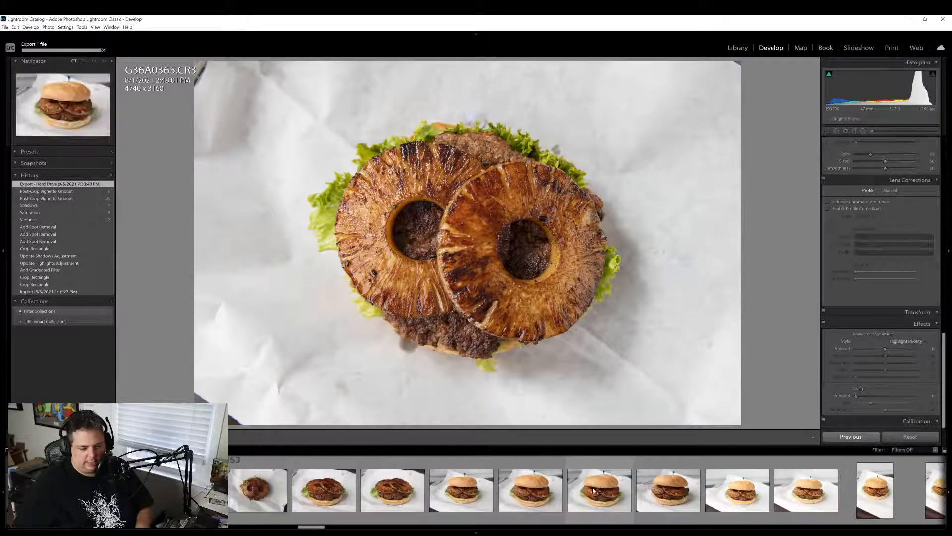
{"action": "scroll", "coordinate": [593, 490], "scroll_direction": "up", "scroll_amount": 3}
{"action": "left_click", "coordinate": [594, 491]}
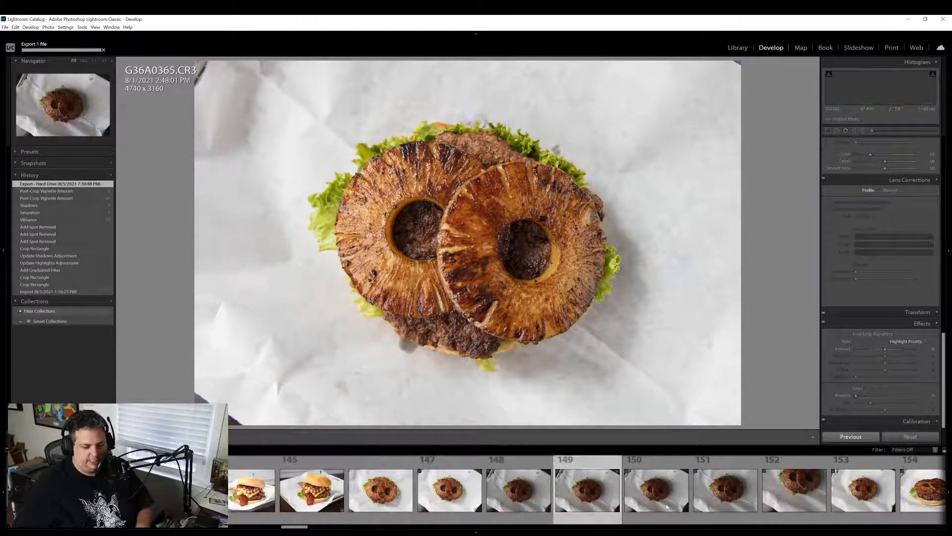
{"action": "left_click", "coordinate": [728, 503]}
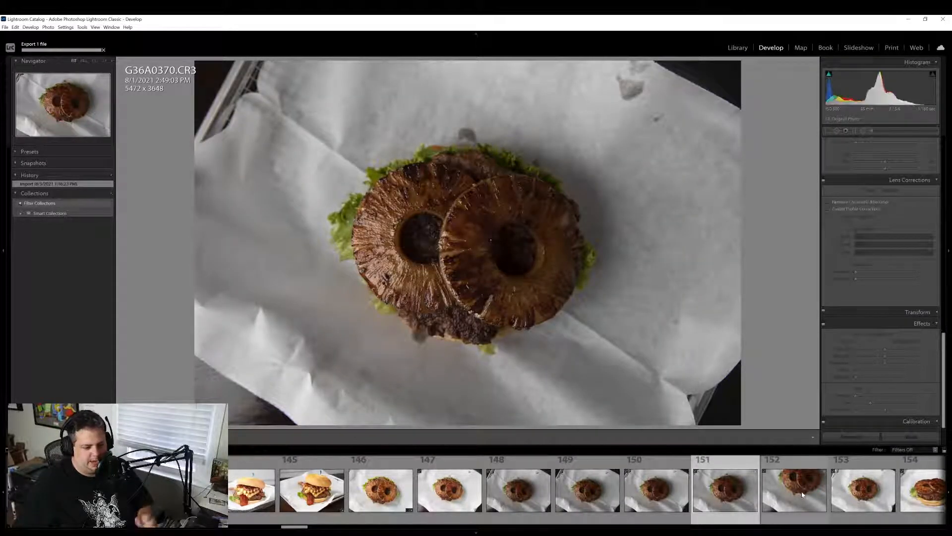
{"action": "scroll", "coordinate": [802, 494], "scroll_direction": "down", "scroll_amount": 4}
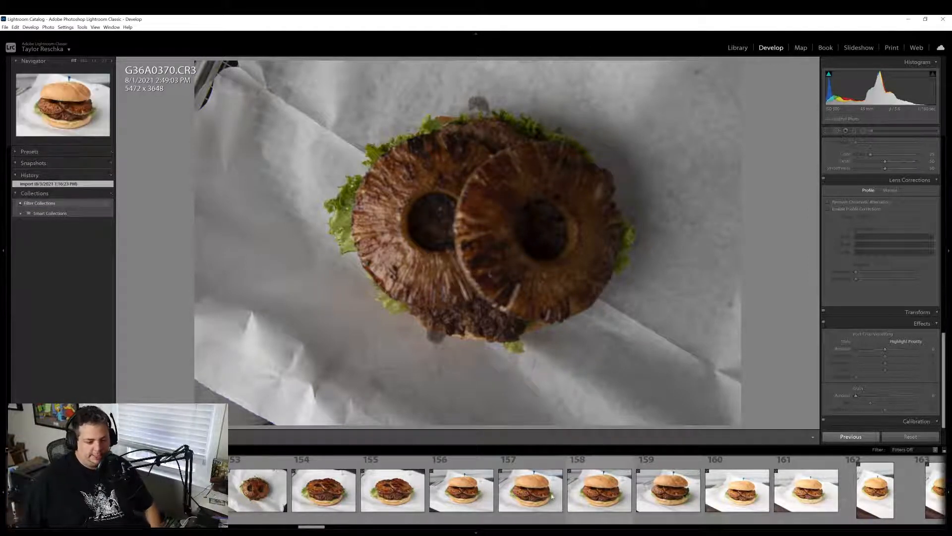
{"action": "left_click", "coordinate": [668, 490]}
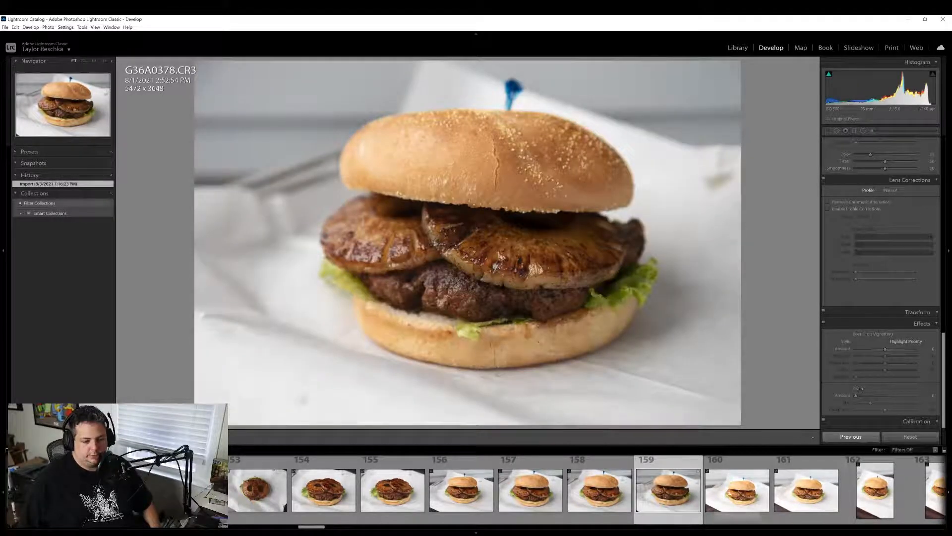
{"action": "left_click", "coordinate": [586, 499]}
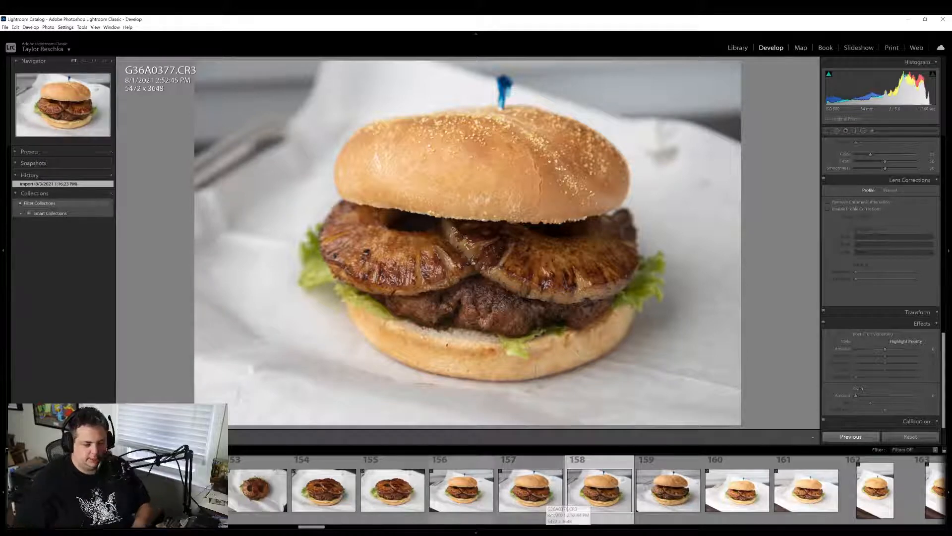
{"action": "left_click", "coordinate": [827, 131]}
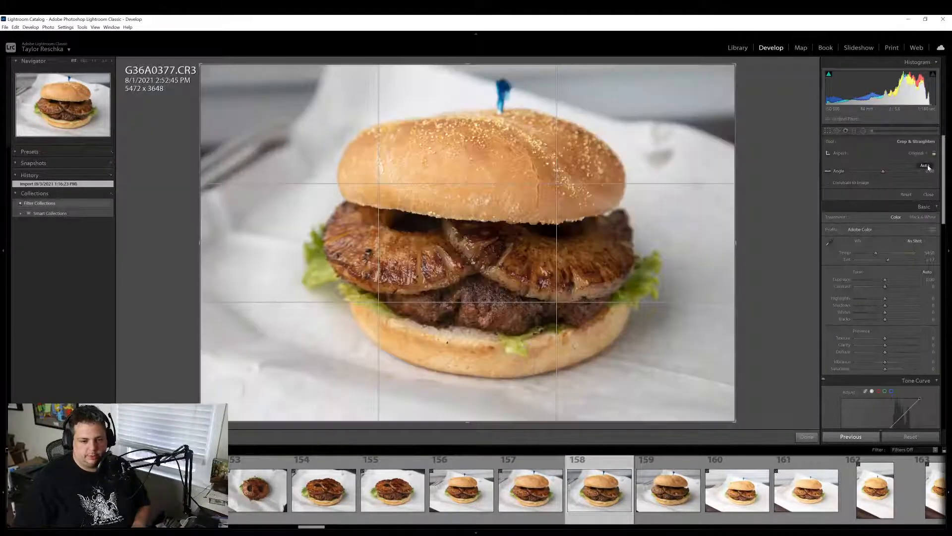
Try automatic straightening on the burger photo, and reset the crop
{"action": "left_click", "coordinate": [925, 166]}
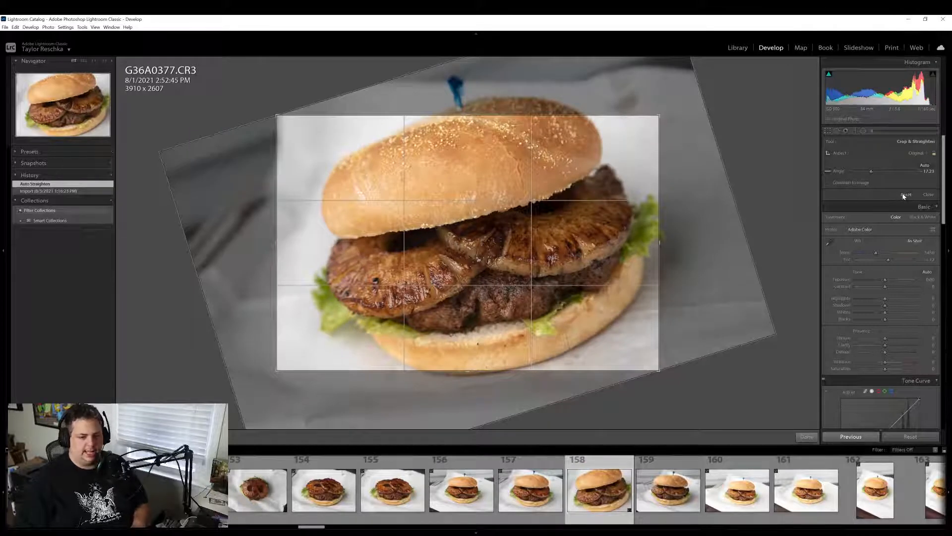
{"action": "left_click", "coordinate": [904, 195]}
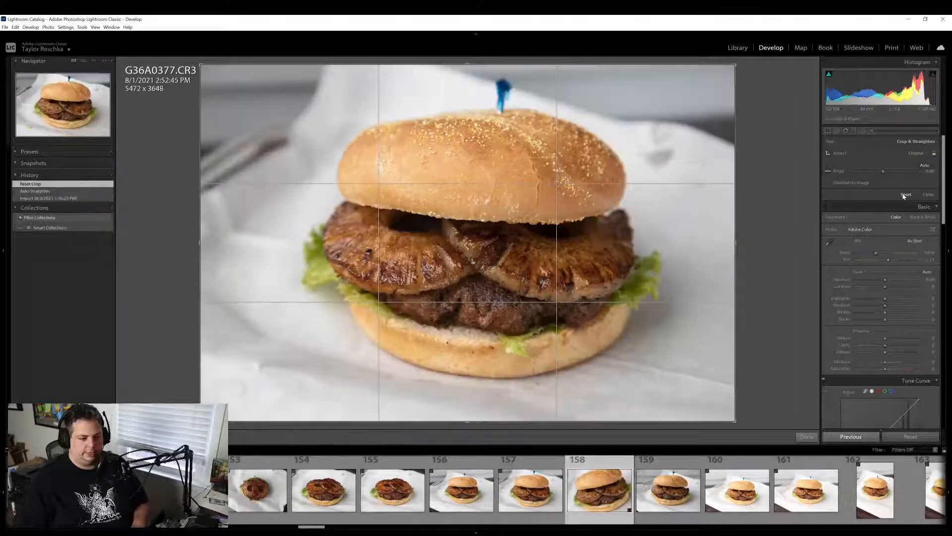
Straighten the photo to an angle of -0.80 and tighten the crop to 5269 x 3513, shifting the photo slightly up
{"action": "left_click", "coordinate": [929, 172]}
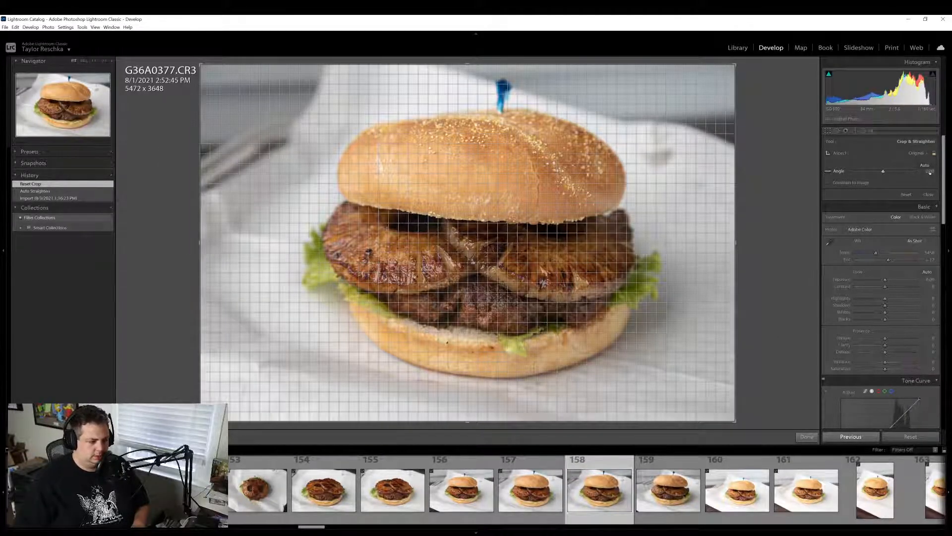
{"action": "left_click_drag", "start_coordinate": [930, 172], "coordinate": [925, 172]}
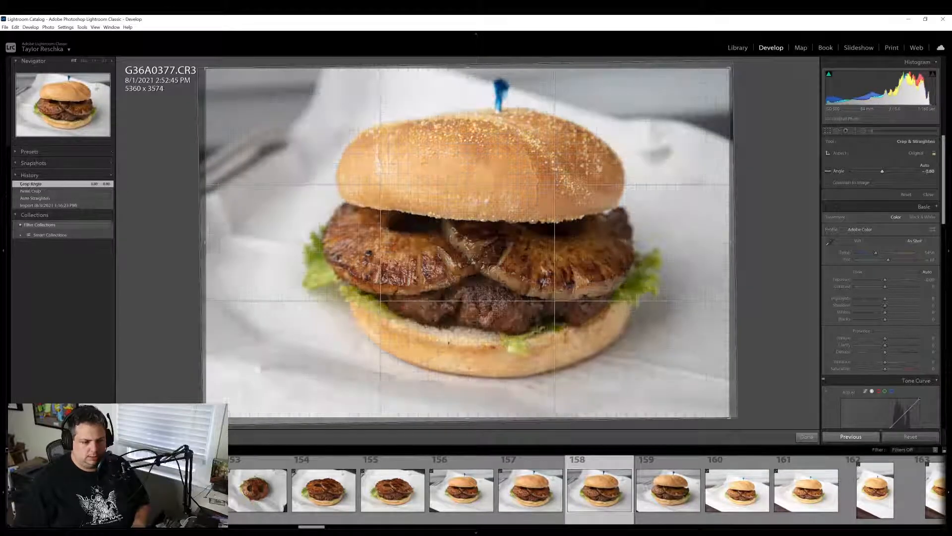
{"action": "left_click_drag", "start_coordinate": [209, 241], "coordinate": [213, 241]}
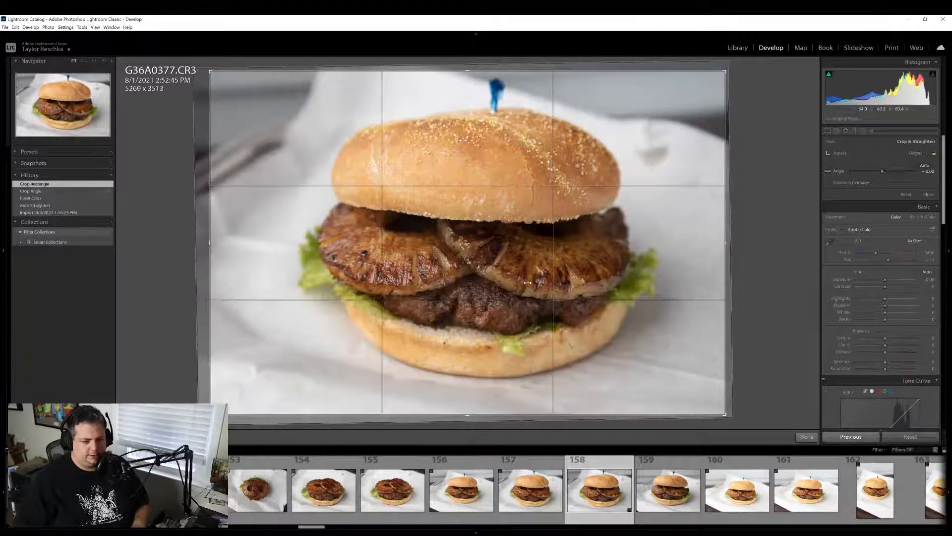
{"action": "left_click_drag", "start_coordinate": [527, 277], "coordinate": [527, 271]}
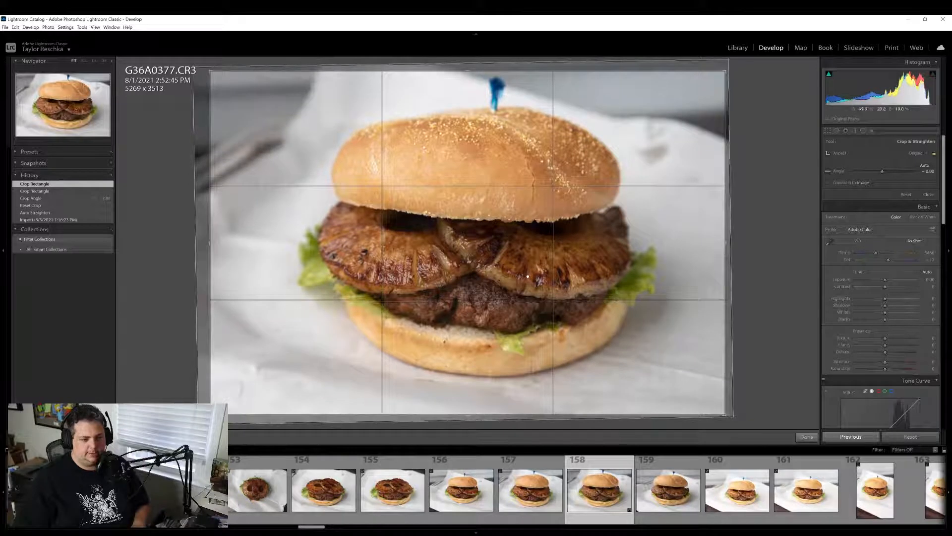
{"action": "left_click", "coordinate": [806, 436]}
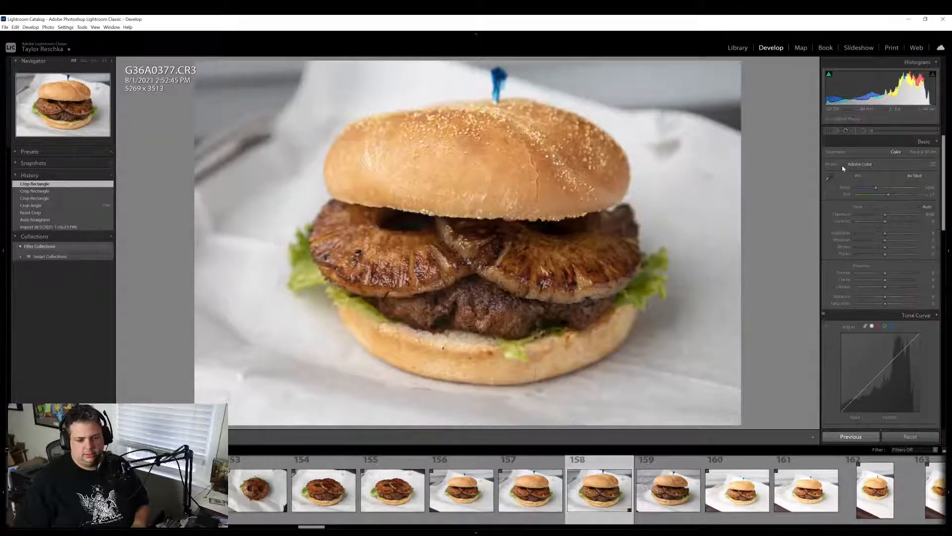
Heal the smudge on the paper beyond the upper-right side of the bun
{"action": "left_click", "coordinate": [845, 130]}
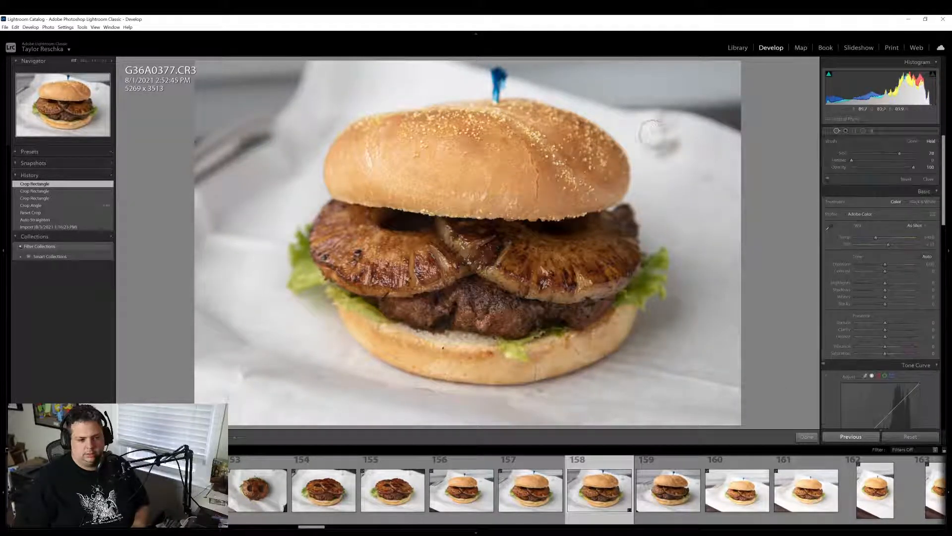
{"action": "left_click_drag", "start_coordinate": [665, 140], "coordinate": [665, 129]}
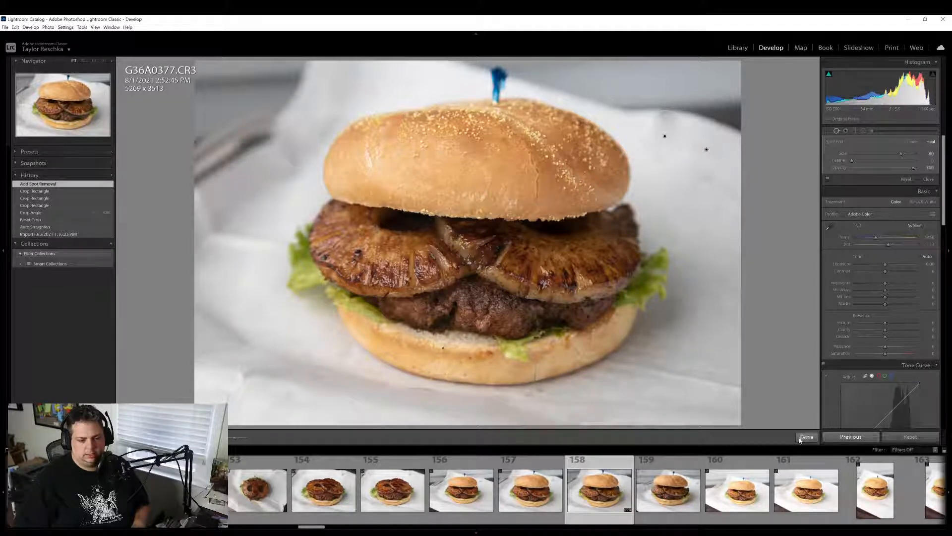
{"action": "left_click", "coordinate": [806, 437]}
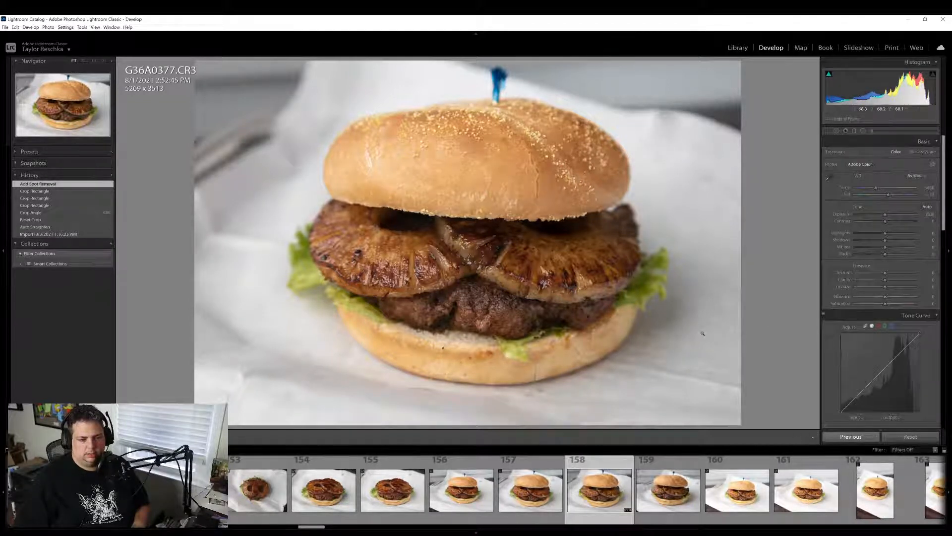
Check the burger's detail up close, and set Dehaze to +11, Shadows to +23 and Vibrance to +9
{"action": "left_click", "coordinate": [702, 333]}
{"action": "left_click_drag", "start_coordinate": [302, 209], "coordinate": [648, 303]}
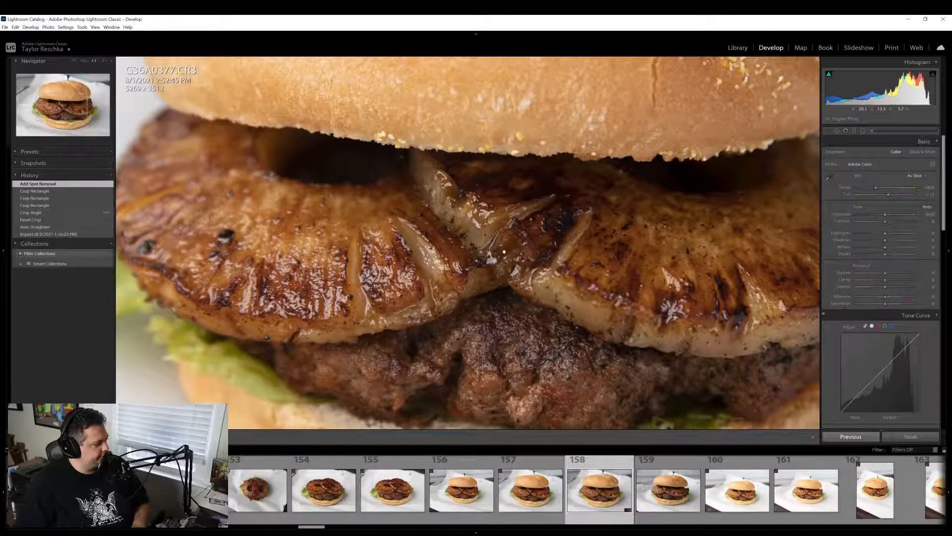
{"action": "left_click", "coordinate": [503, 276]}
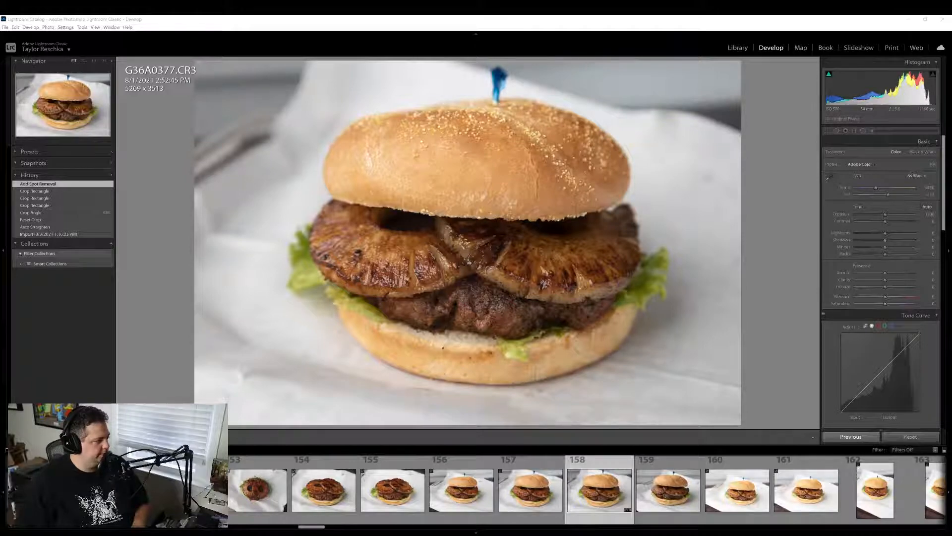
{"action": "left_click", "coordinate": [511, 291]}
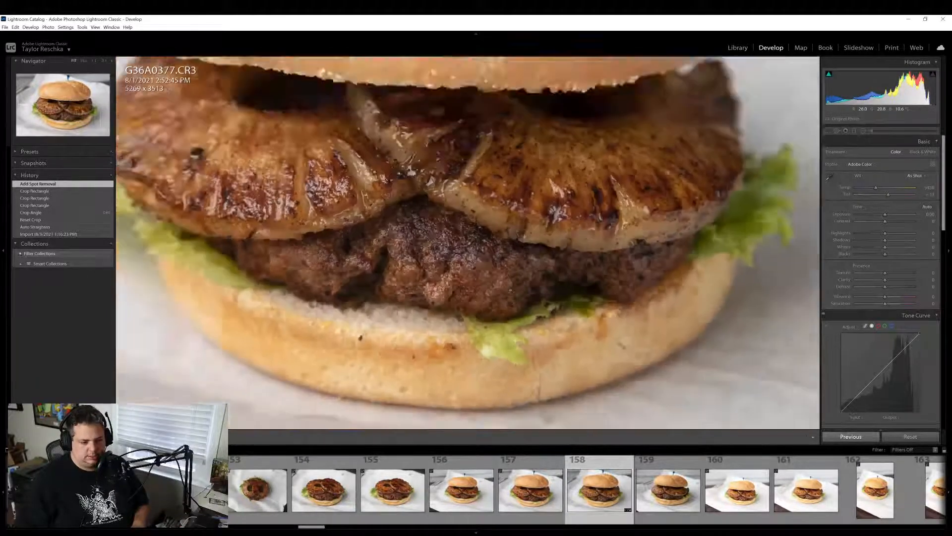
{"action": "left_click", "coordinate": [511, 291]}
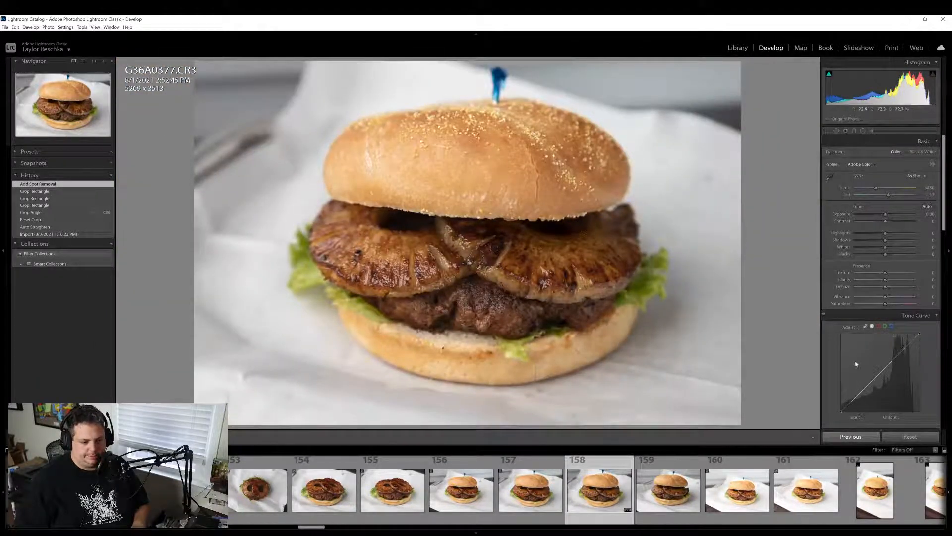
{"action": "left_click_drag", "start_coordinate": [887, 288], "coordinate": [889, 289]}
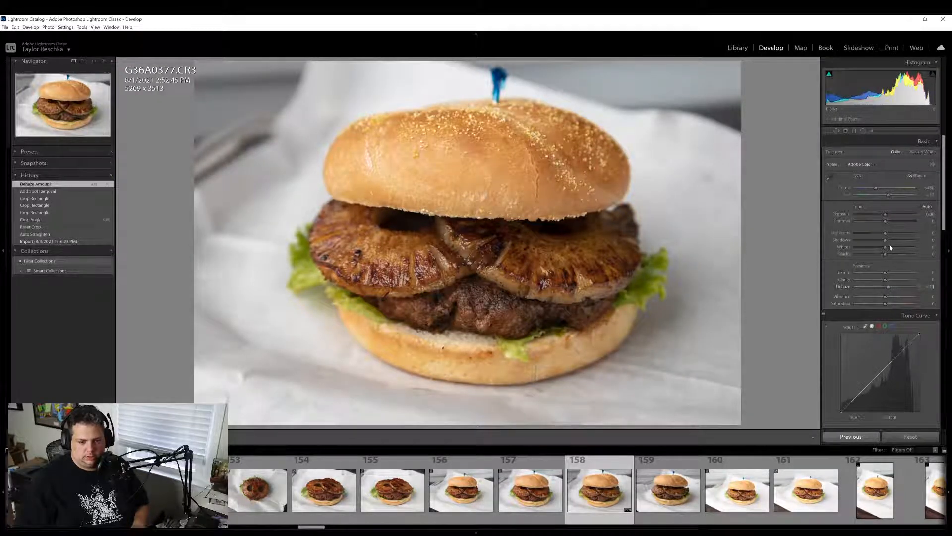
{"action": "left_click_drag", "start_coordinate": [885, 240], "coordinate": [892, 240]}
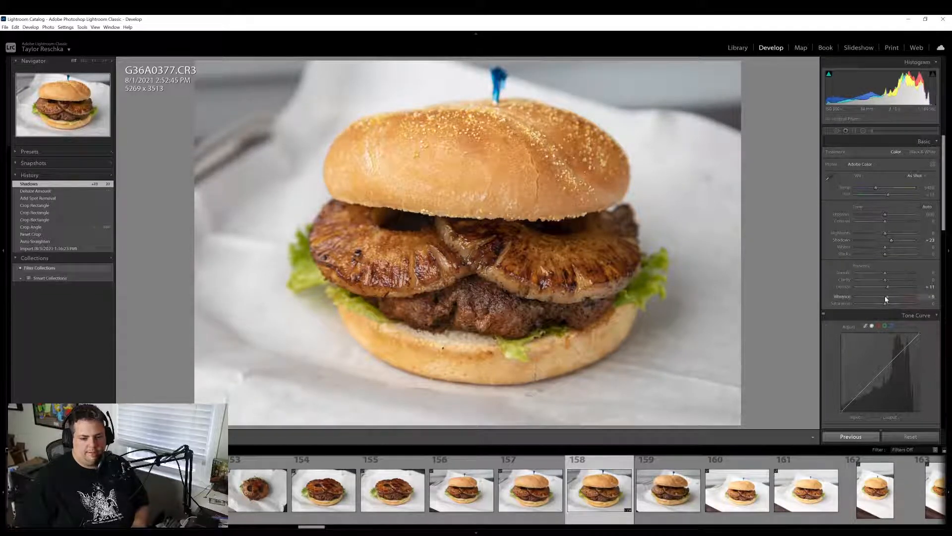
{"action": "left_click_drag", "start_coordinate": [887, 298], "coordinate": [887, 297]}
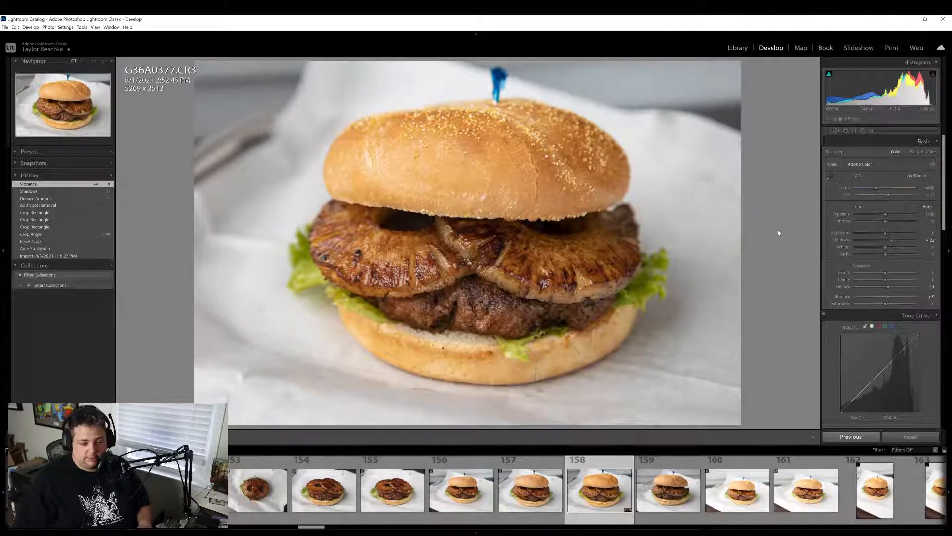
Set Saturation to +2 and Vibrance to +11 after inspecting the patty and pineapple up close
{"action": "left_click", "coordinate": [514, 325]}
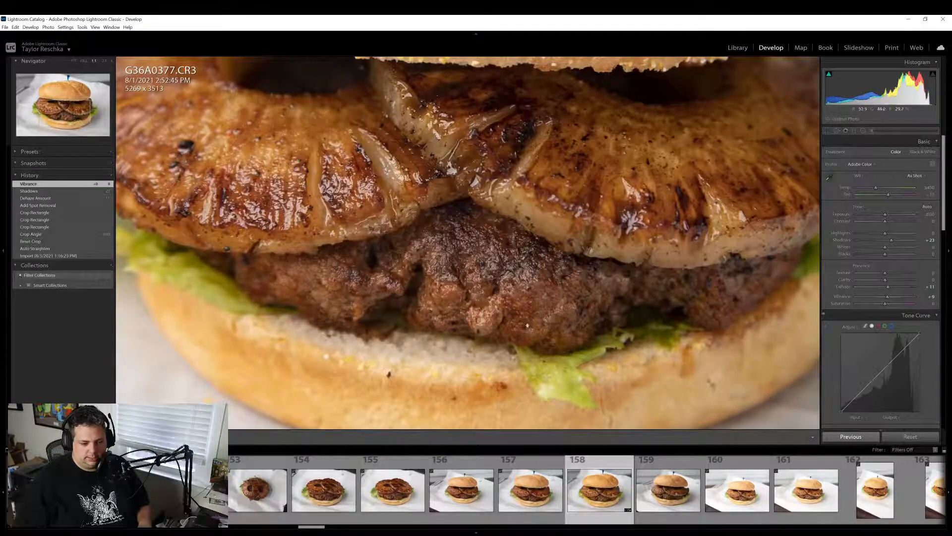
{"action": "left_click", "coordinate": [563, 300]}
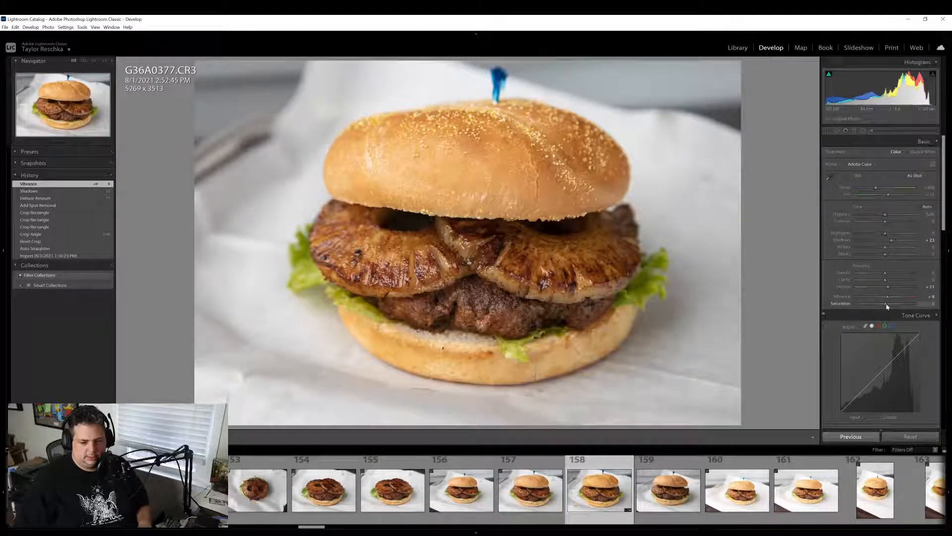
{"action": "left_click_drag", "start_coordinate": [887, 307], "coordinate": [886, 301]}
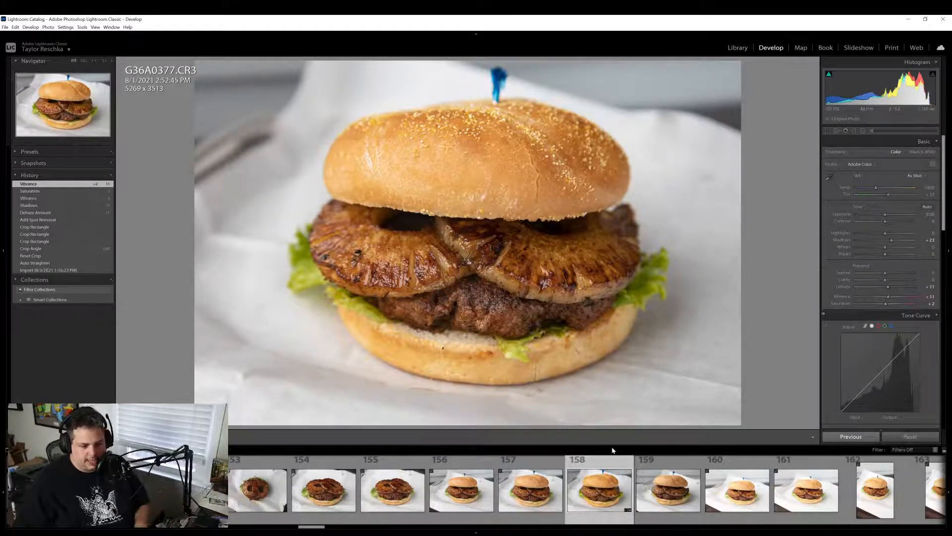
Export photo G36A0377.CR3 using the previous export settings
{"action": "right_click", "coordinate": [614, 508]}
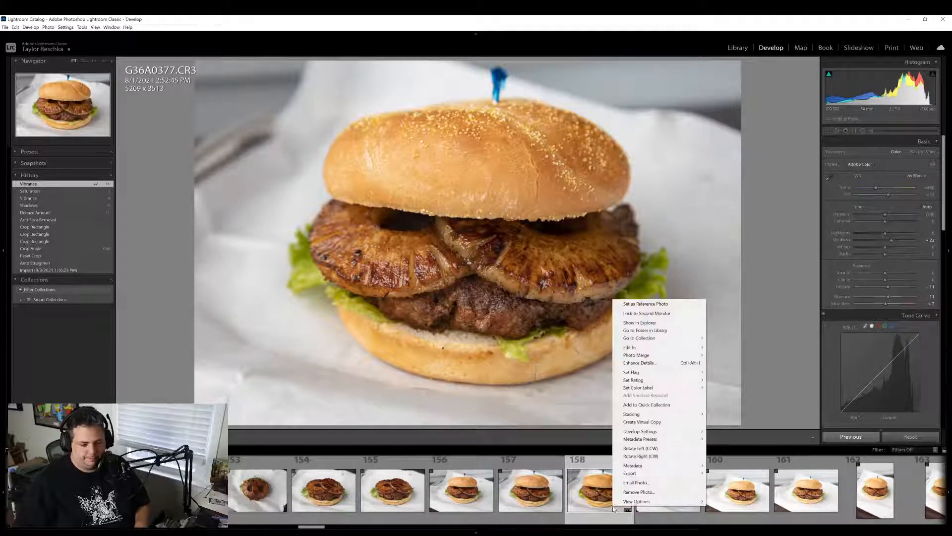
{"action": "mouse_move", "coordinate": [635, 476]}
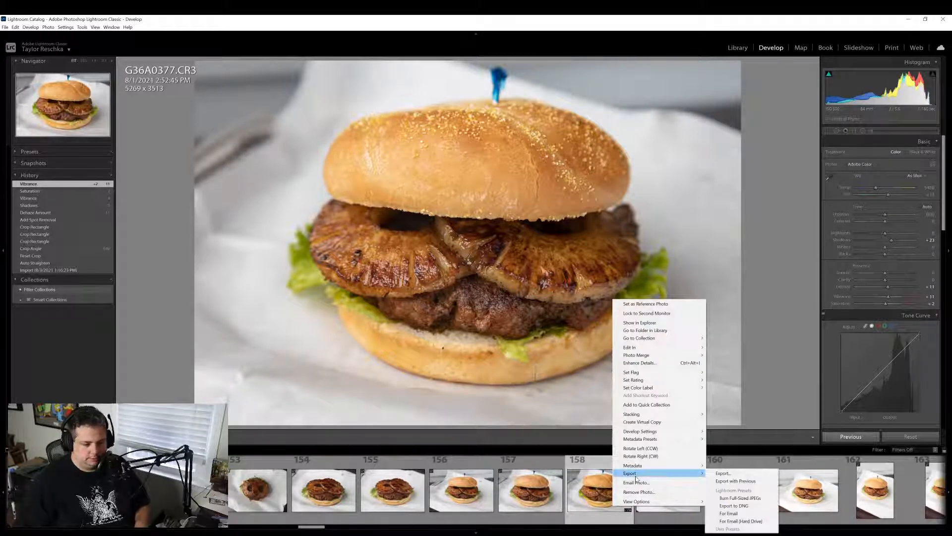
{"action": "left_click", "coordinate": [771, 482]}
Open photo G36A0383.CR3 and crop it more tightly around the pineapple burger, to 3091 x 4637
{"action": "scroll", "coordinate": [680, 492], "scroll_direction": "down", "scroll_amount": 4}
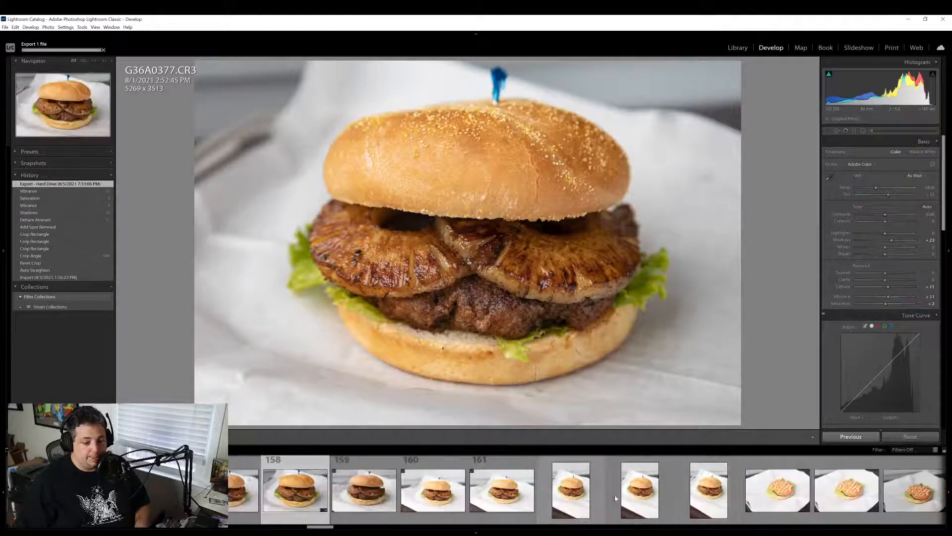
{"action": "left_click", "coordinate": [695, 501]}
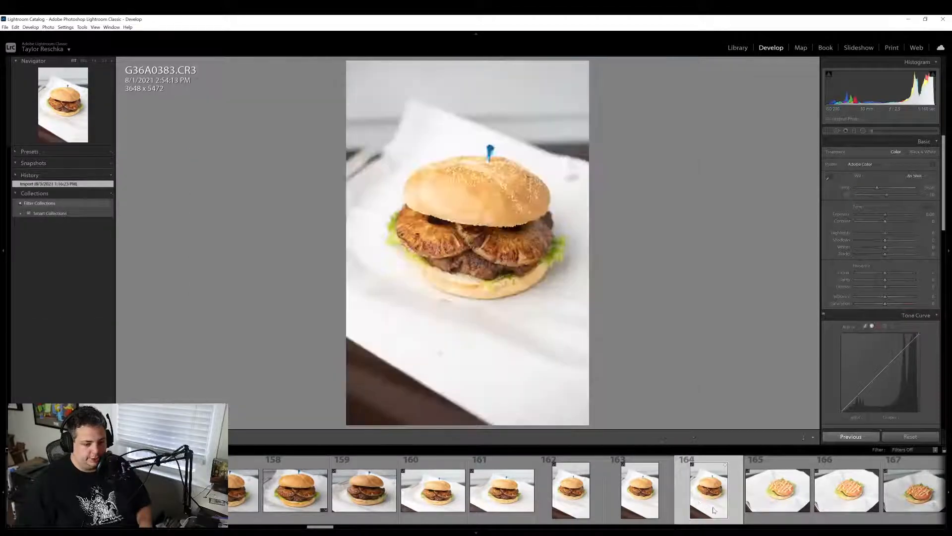
{"action": "key", "text": "r"}
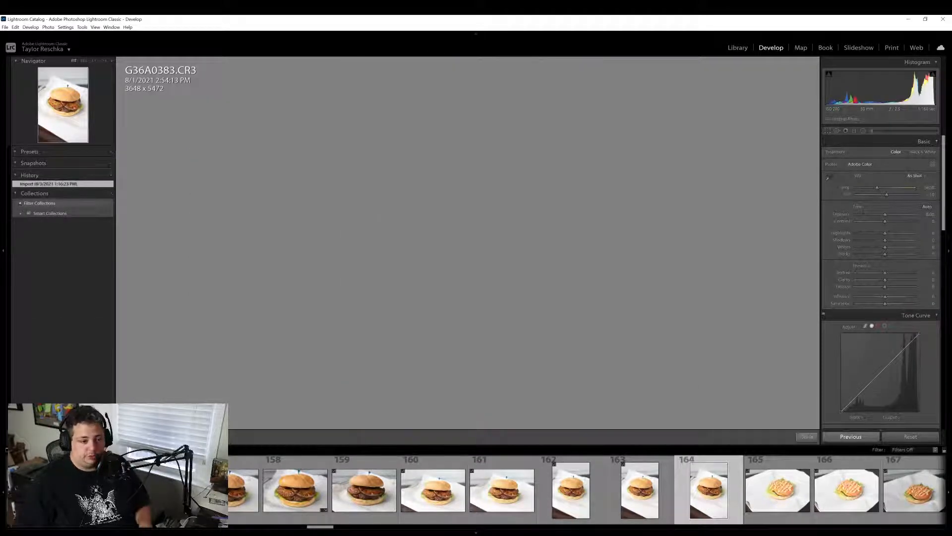
{"action": "left_click_drag", "start_coordinate": [349, 422], "coordinate": [378, 376]}
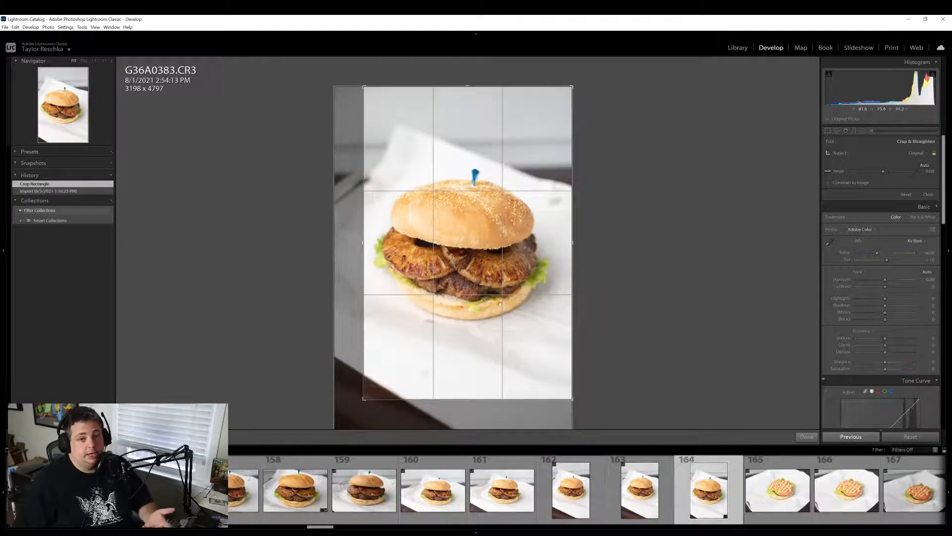
{"action": "left_click_drag", "start_coordinate": [500, 313], "coordinate": [504, 281]}
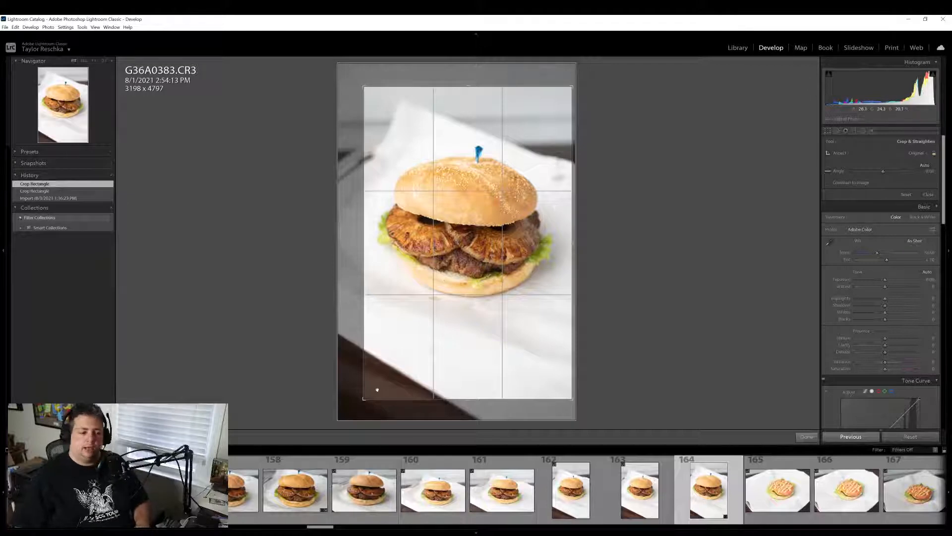
{"action": "left_click_drag", "start_coordinate": [364, 397], "coordinate": [383, 382]}
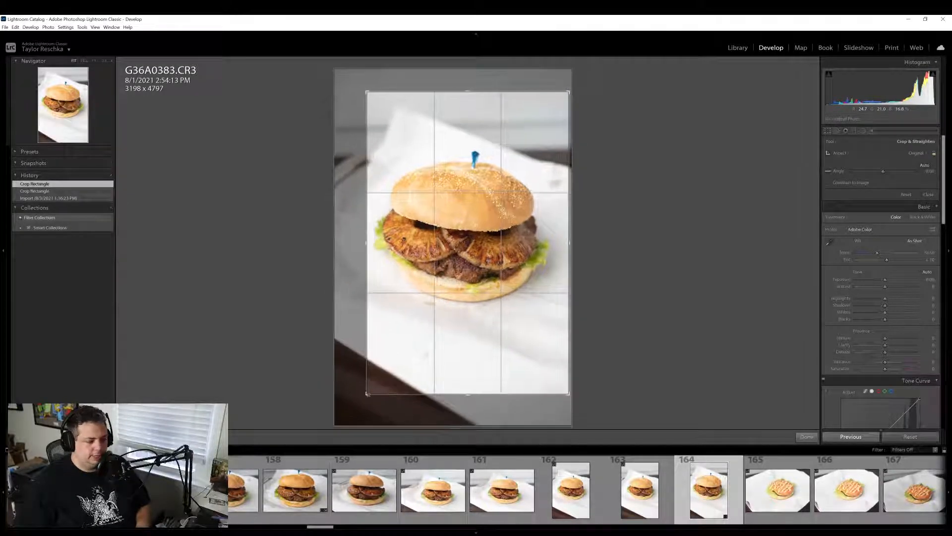
{"action": "left_click", "coordinate": [807, 436]}
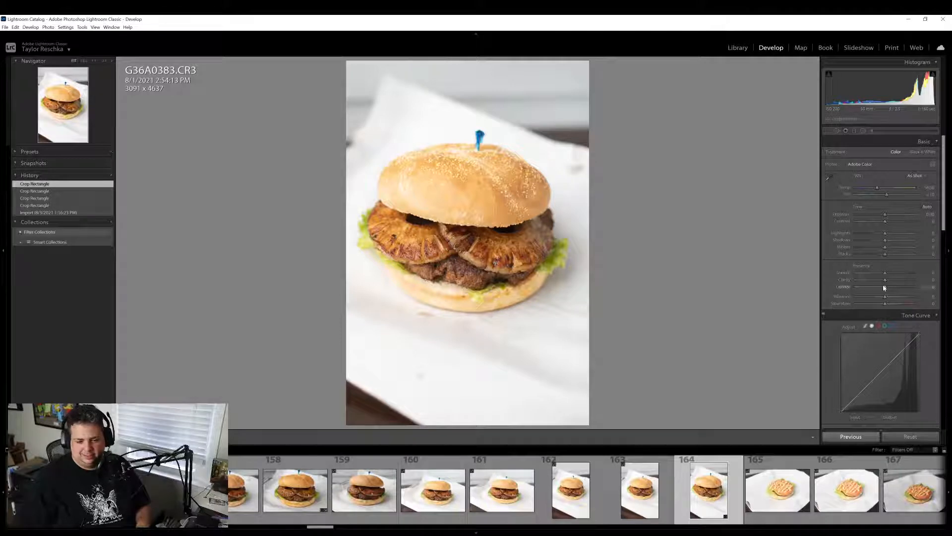
Set Dehaze to +15 and Whites to -34, checking the bun and pineapple up close
{"action": "left_click_drag", "start_coordinate": [884, 289], "coordinate": [889, 289]}
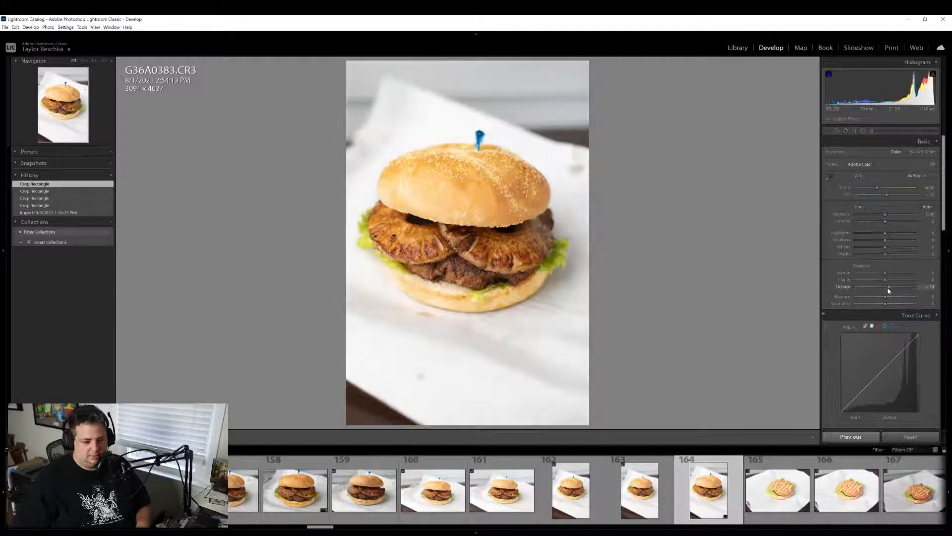
{"action": "left_click", "coordinate": [500, 195]}
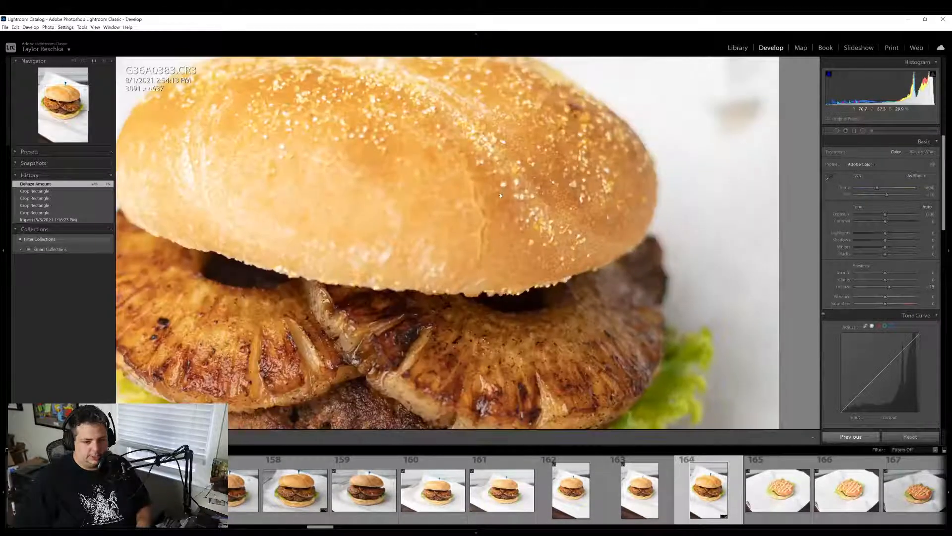
{"action": "left_click", "coordinate": [501, 194]}
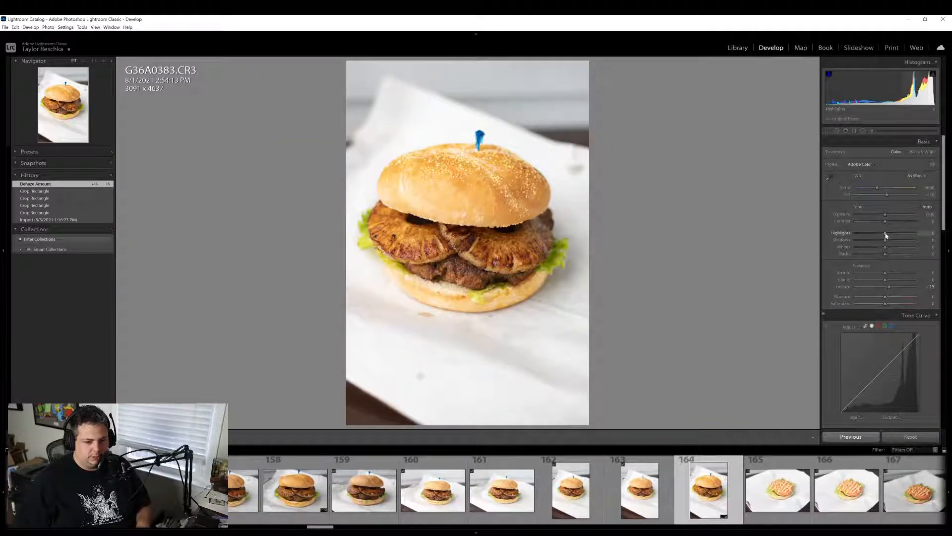
{"action": "left_click_drag", "start_coordinate": [885, 247], "coordinate": [876, 247]}
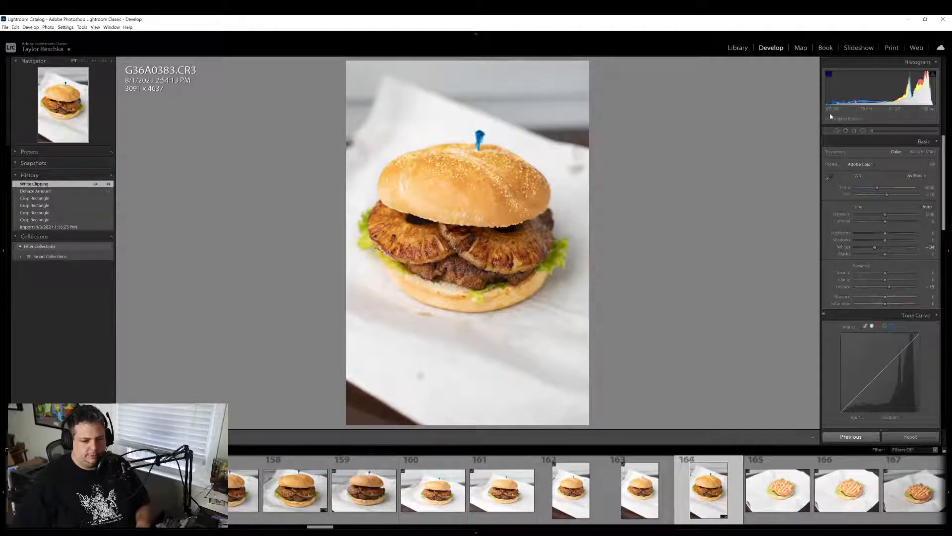
Heal the smudge on the paper beyond the upper-right side of the bun and the stain below the lower-left bun edge
{"action": "left_click", "coordinate": [837, 132]}
{"action": "key", "text": "q"}
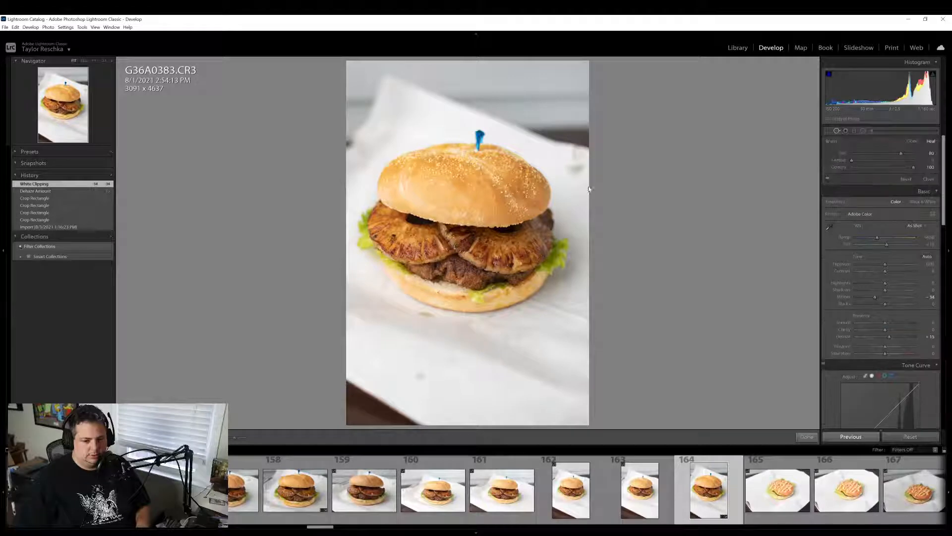
{"action": "left_click_drag", "start_coordinate": [575, 166], "coordinate": [575, 158]}
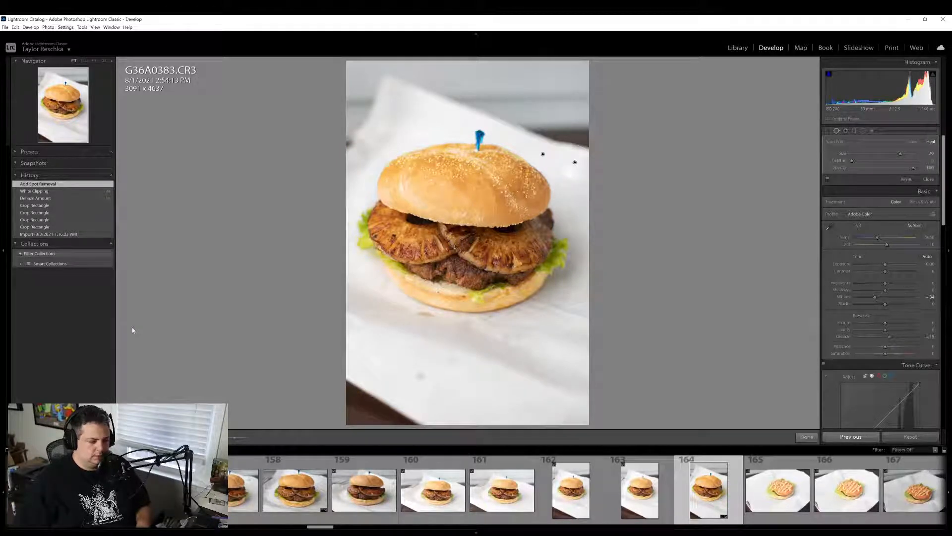
{"action": "left_click", "coordinate": [423, 320]}
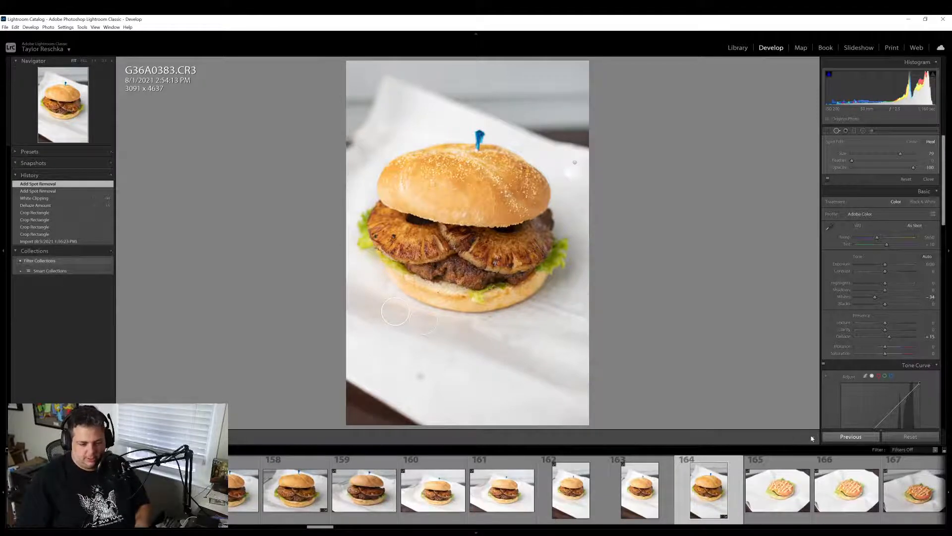
{"action": "left_click", "coordinate": [808, 437]}
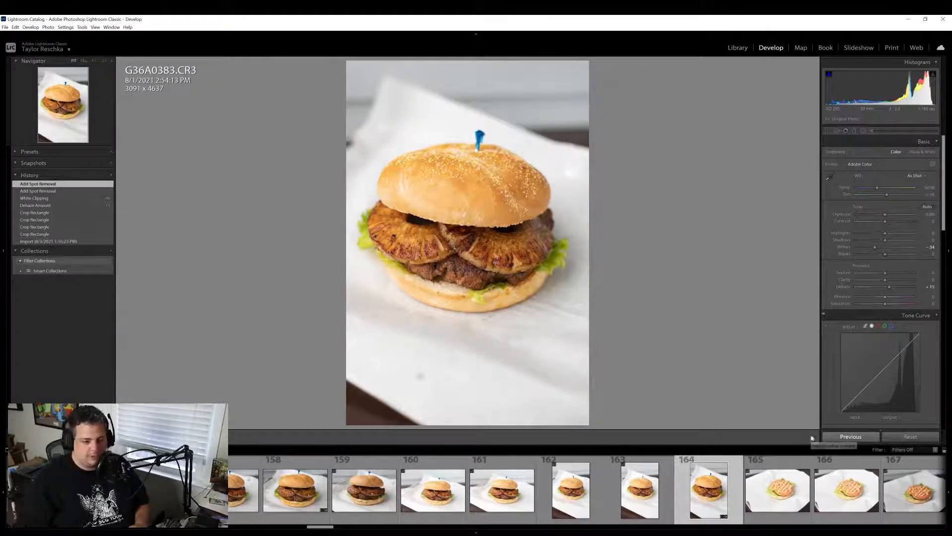
Adjust the upper-right smudge's heal spot and move its source to the clean paper above the bun's upper-left side
{"action": "left_click", "coordinate": [566, 177]}
{"action": "left_click", "coordinate": [567, 177]}
{"action": "key", "text": "q"}
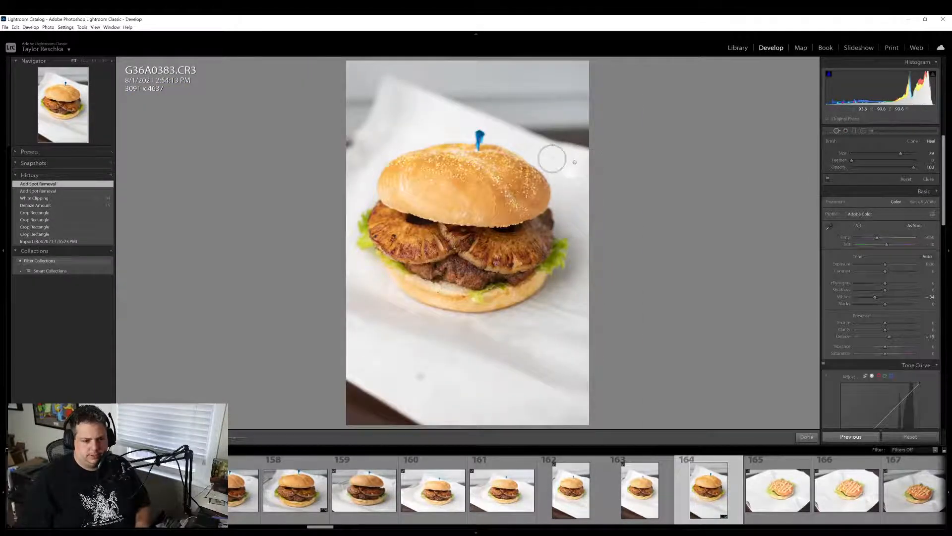
{"action": "left_click_drag", "start_coordinate": [575, 163], "coordinate": [578, 180]}
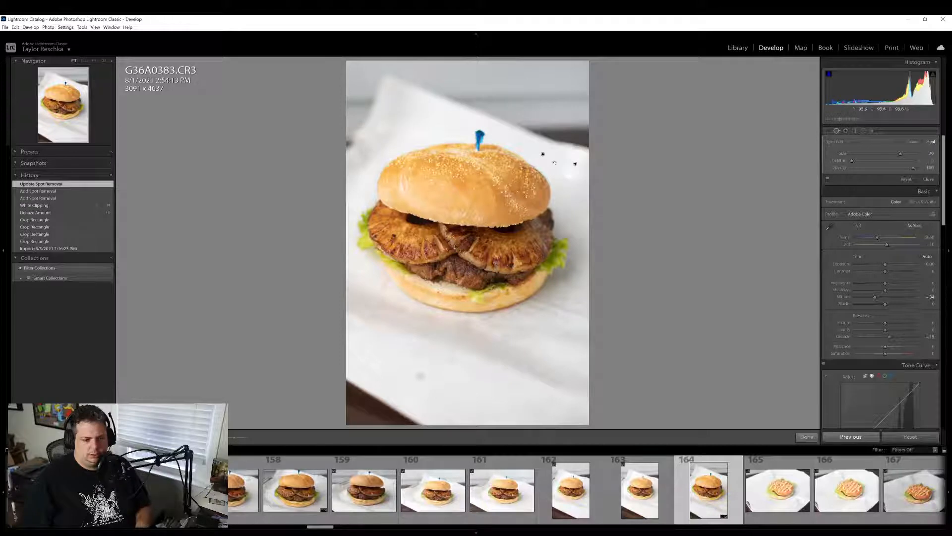
{"action": "mouse_move", "coordinate": [565, 229]}
{"action": "left_mouse_down"}
{"action": "mouse_move", "coordinate": [568, 357]}
{"action": "mouse_move", "coordinate": [436, 125]}
{"action": "mouse_move", "coordinate": [420, 143]}
{"action": "left_mouse_up"}
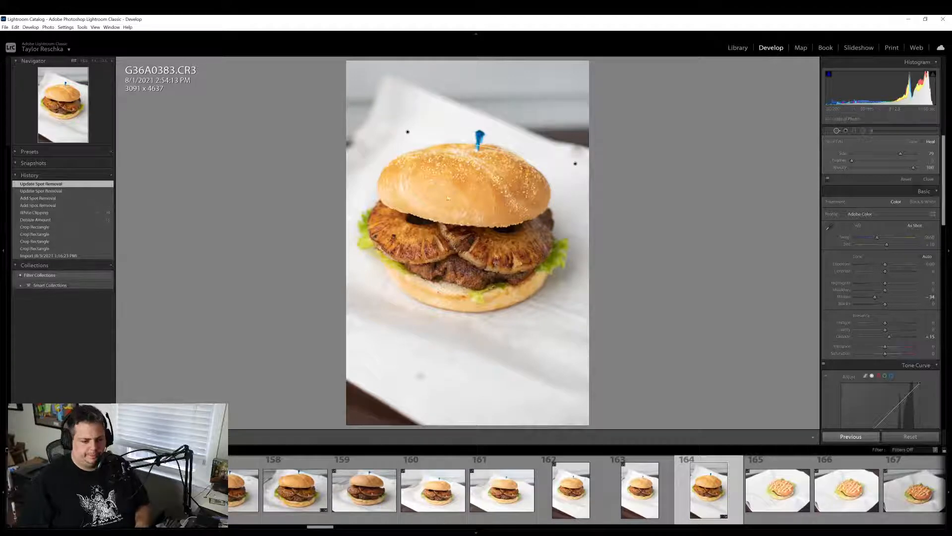
{"action": "left_click", "coordinate": [806, 437]}
Set Vibrance to +14 and Saturation to +1, inspecting the bun, pineapple and patty up close
{"action": "left_click", "coordinate": [447, 184]}
{"action": "left_click", "coordinate": [447, 183]}
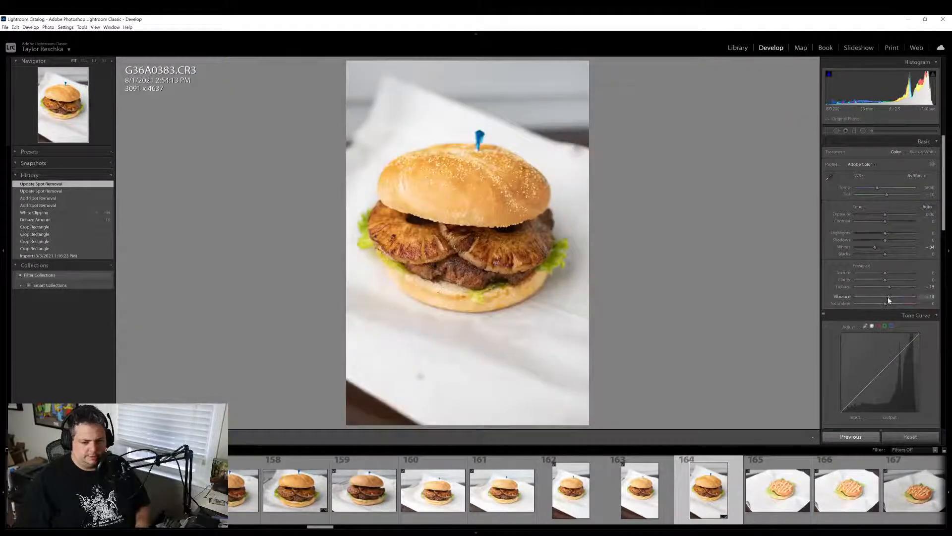
{"action": "left_click_drag", "start_coordinate": [888, 299], "coordinate": [886, 304]}
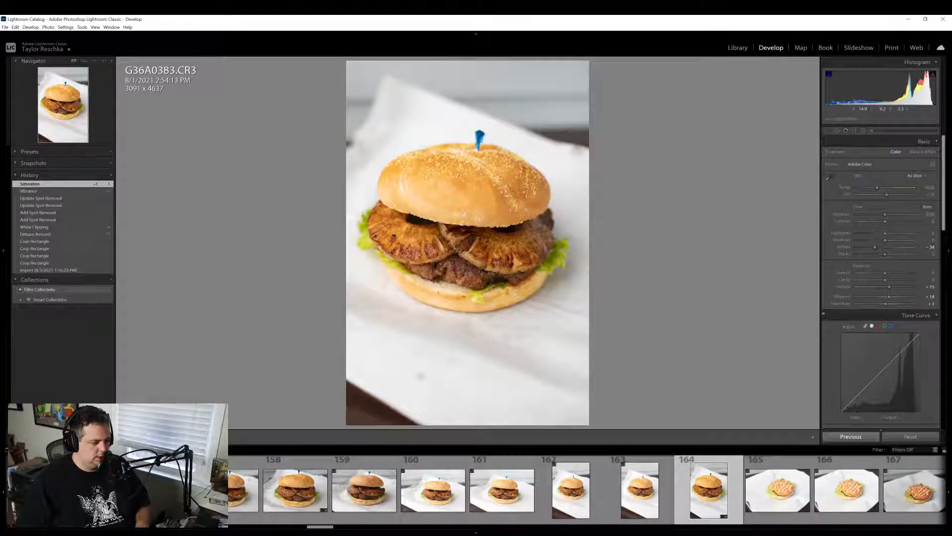
{"action": "left_click", "coordinate": [488, 219]}
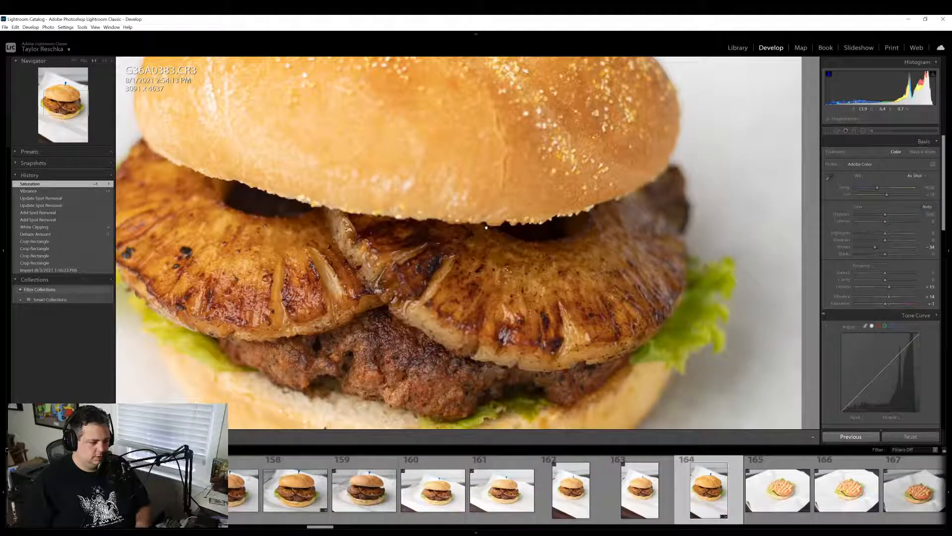
{"action": "left_click", "coordinate": [486, 227]}
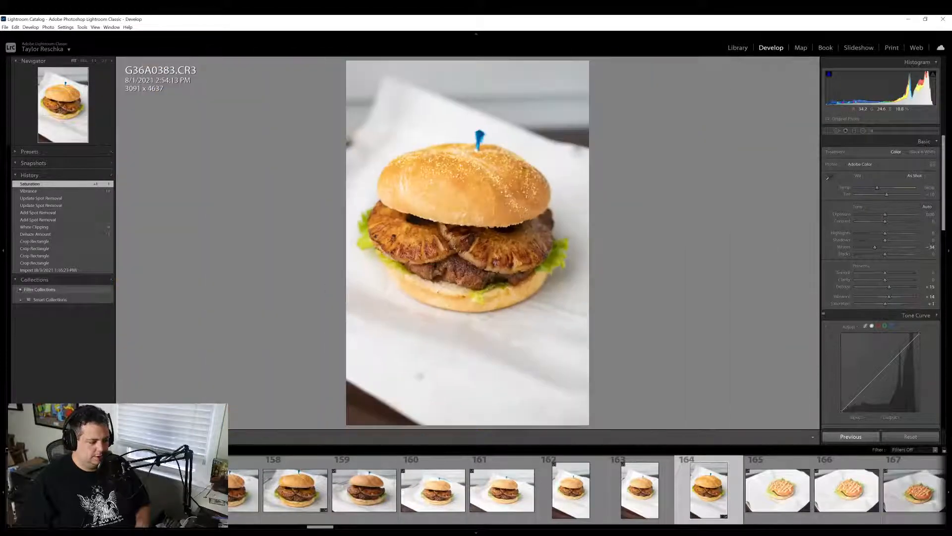
Tighten the crop around the burger slightly, to 3030 x 4546
{"action": "left_click", "coordinate": [829, 132]}
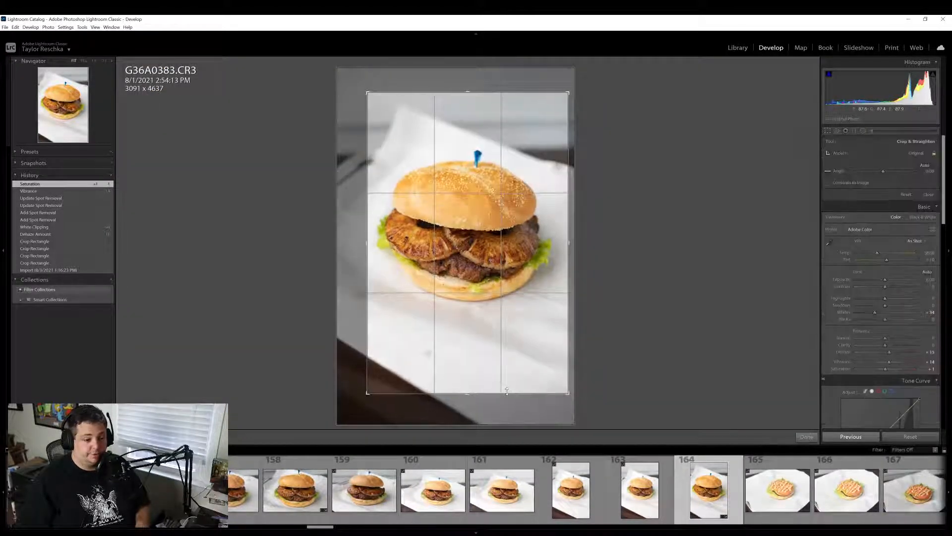
{"action": "left_click_drag", "start_coordinate": [505, 388], "coordinate": [505, 383]}
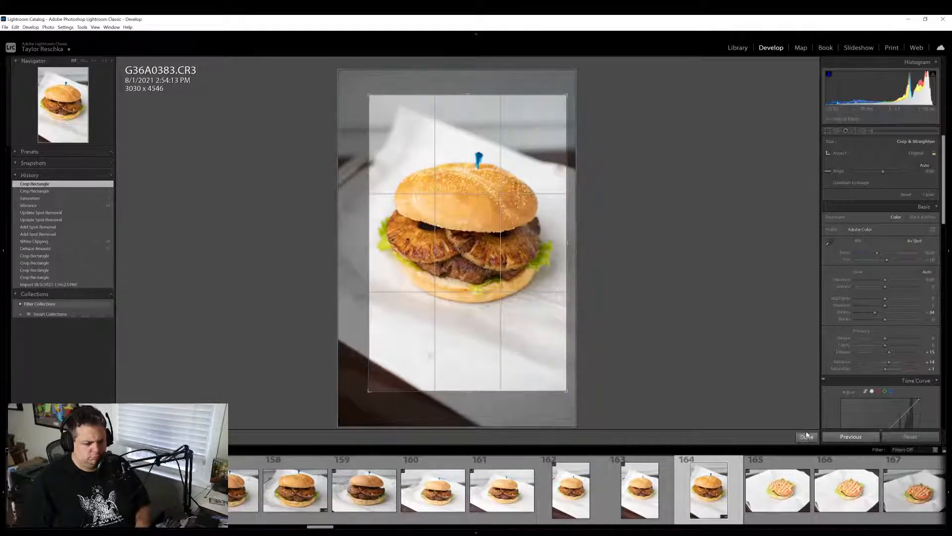
{"action": "left_click", "coordinate": [804, 437]}
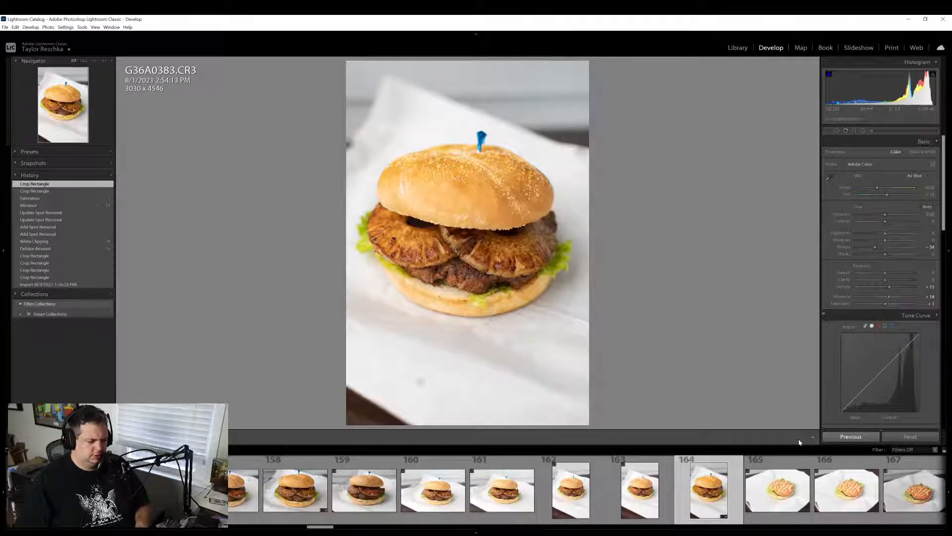
Export photo G36A0383.CR3 using the previous export settings
{"action": "right_click", "coordinate": [705, 476]}
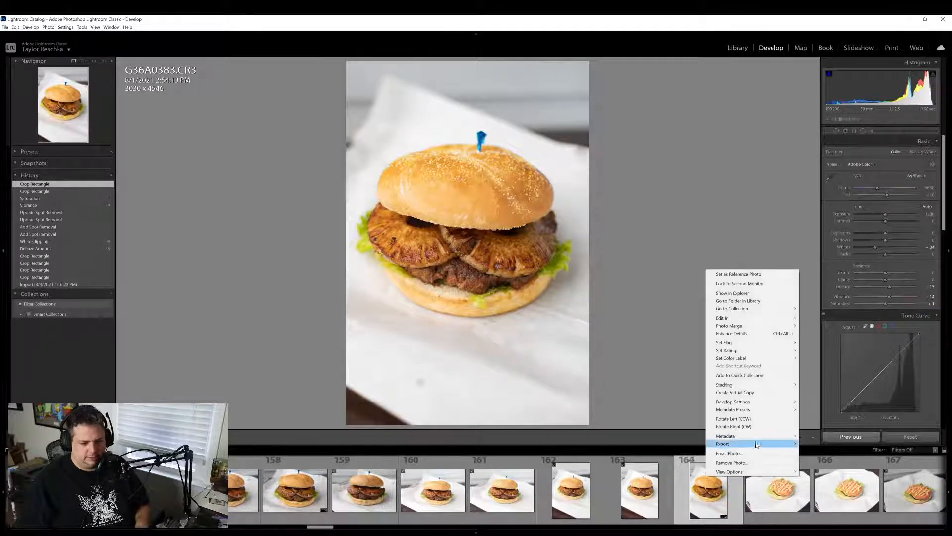
{"action": "mouse_move", "coordinate": [751, 444]}
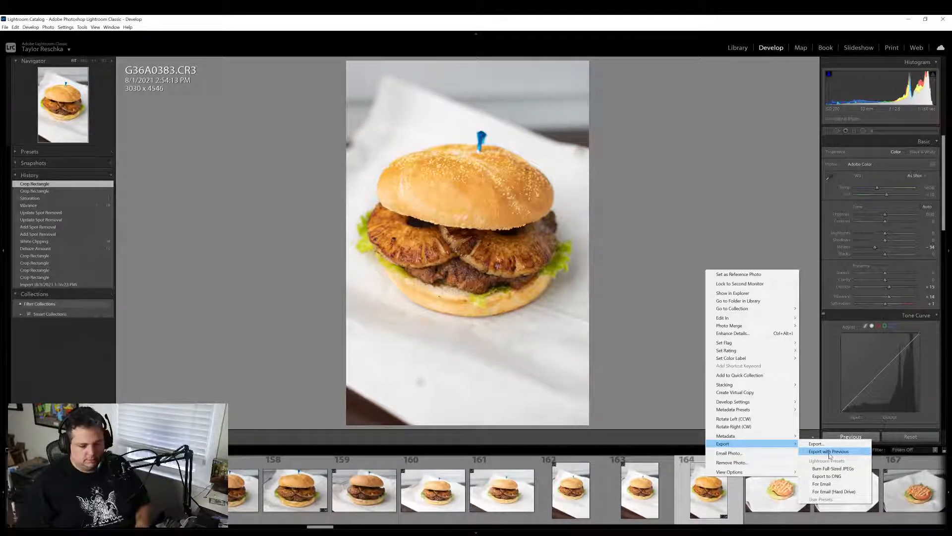
{"action": "left_click", "coordinate": [830, 451]}
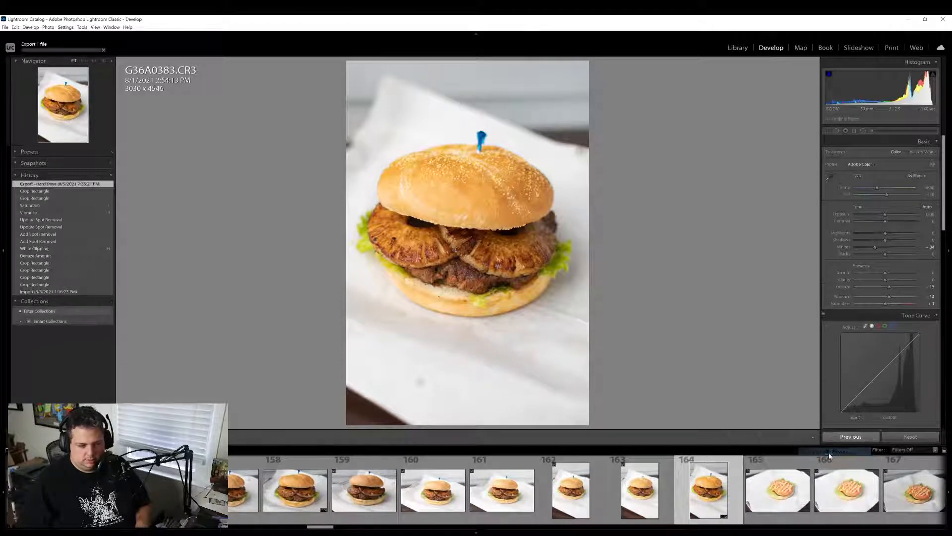
Browse the following burger shots, including G36A0385.CR3, and open G36A0400.CR3, the closed burger with tomato and sauce
{"action": "scroll", "coordinate": [687, 496], "scroll_direction": "down", "scroll_amount": 4}
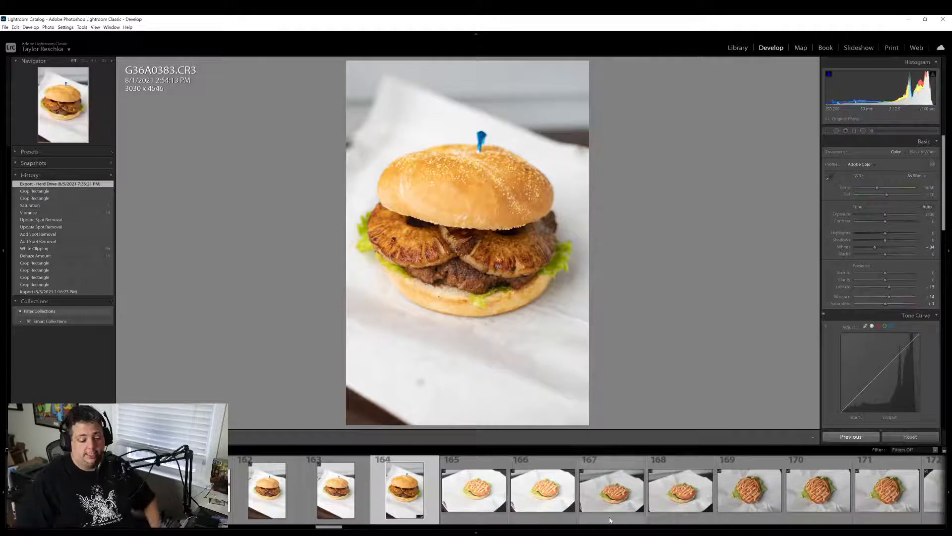
{"action": "left_click", "coordinate": [539, 493]}
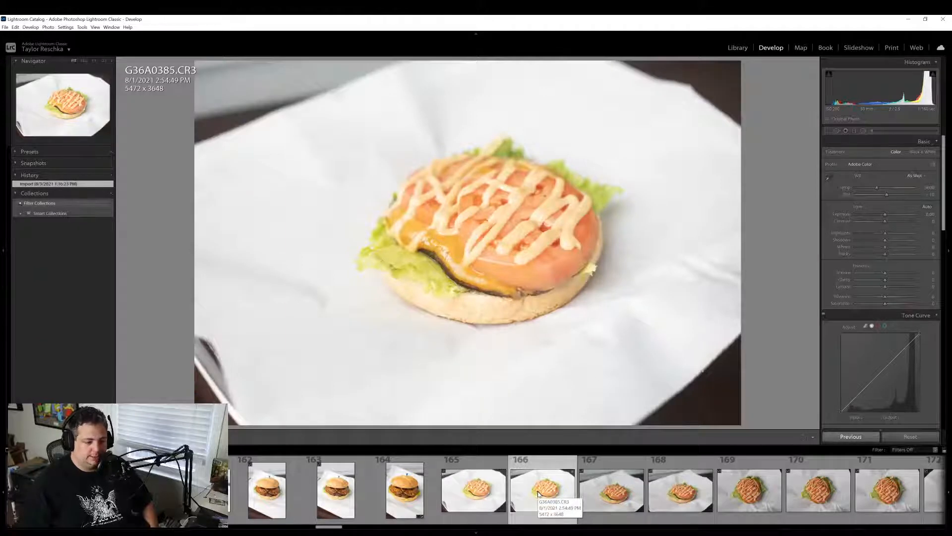
{"action": "scroll", "coordinate": [620, 499], "scroll_direction": "down", "scroll_amount": 5}
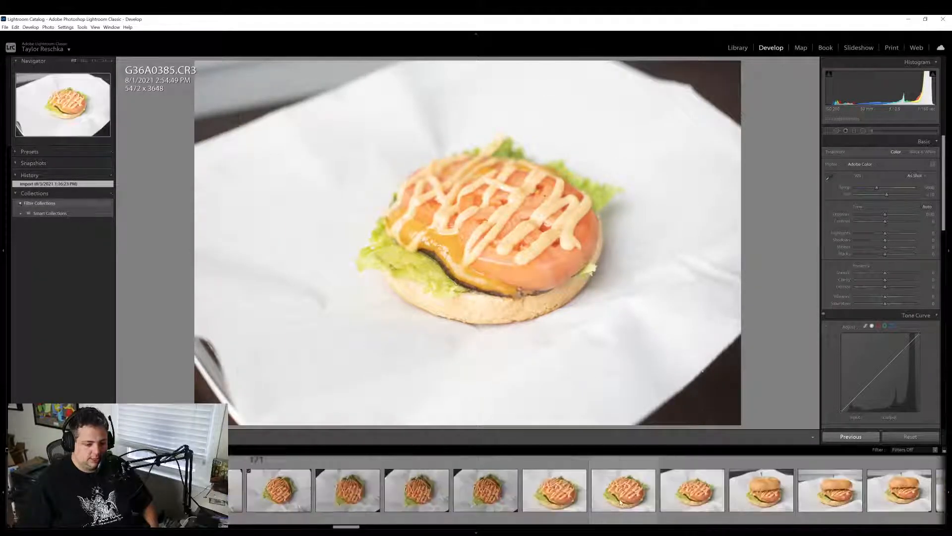
{"action": "scroll", "coordinate": [502, 507], "scroll_direction": "down", "scroll_amount": 6}
{"action": "scroll", "coordinate": [502, 507], "scroll_direction": "up", "scroll_amount": 6}
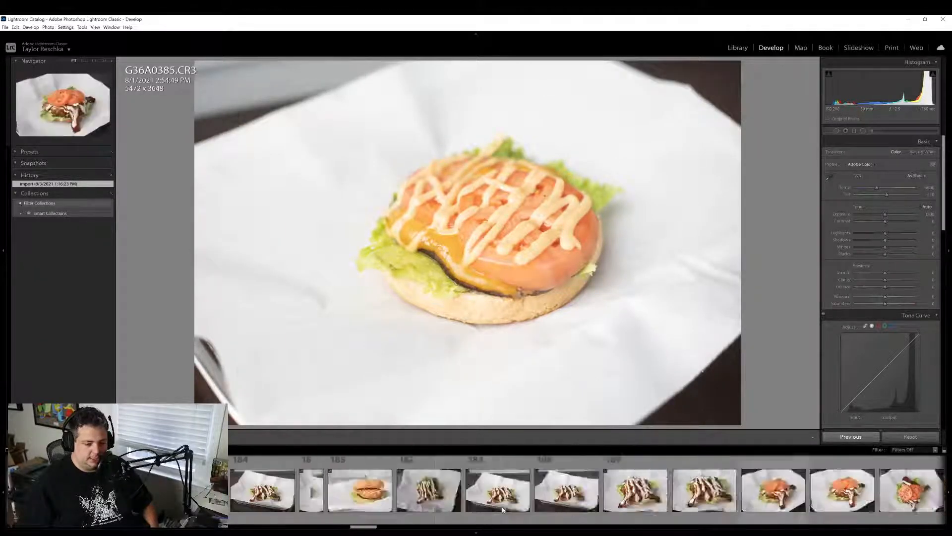
{"action": "scroll", "coordinate": [502, 507], "scroll_direction": "down", "scroll_amount": 6}
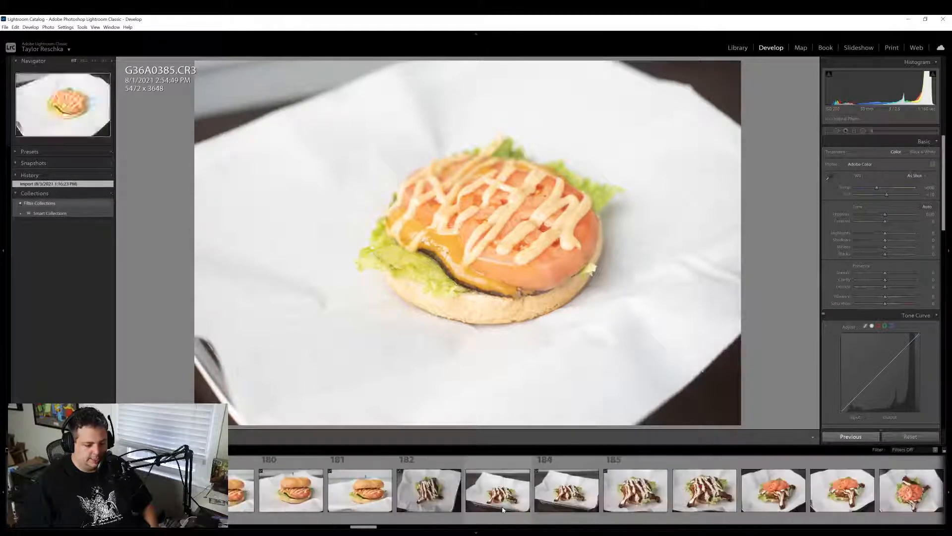
{"action": "scroll", "coordinate": [502, 507], "scroll_direction": "up", "scroll_amount": 6}
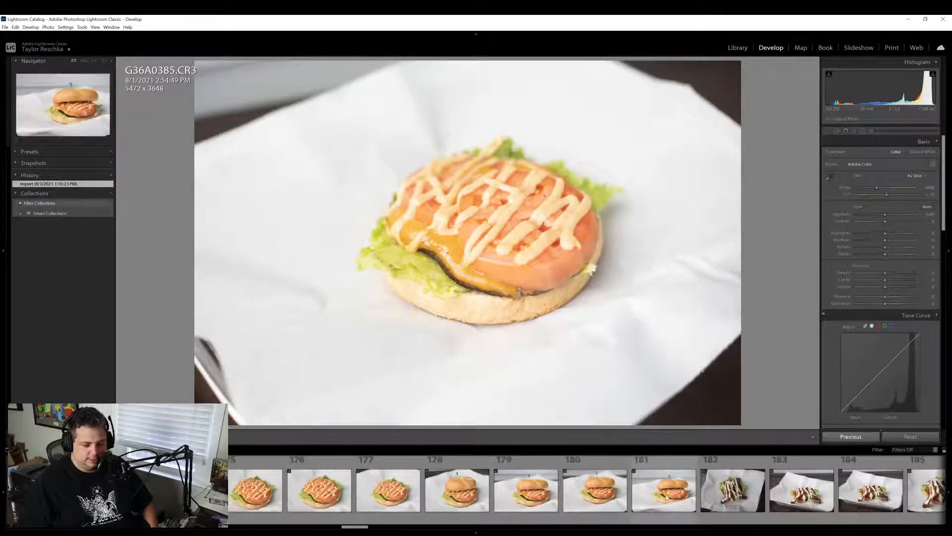
{"action": "left_click", "coordinate": [654, 506]}
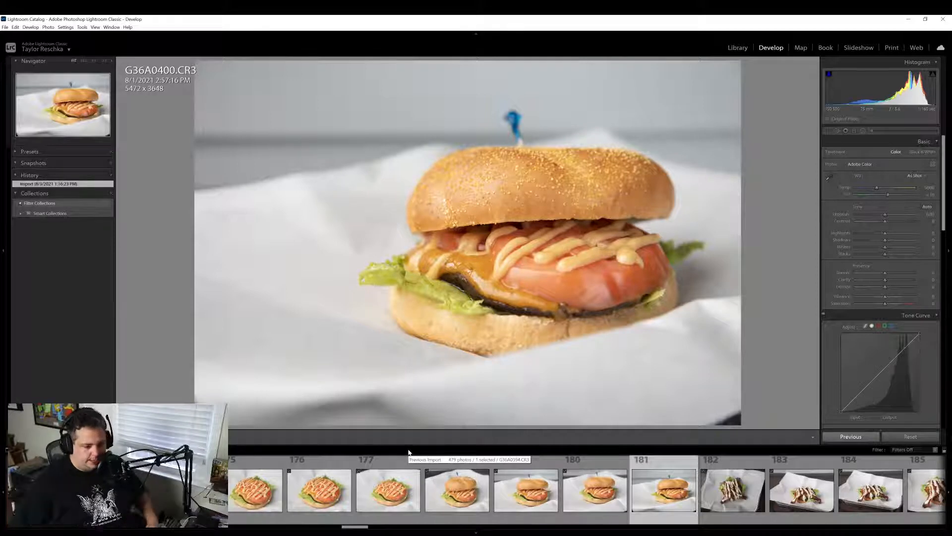
Compare the closed-burger shots from G36A0396.CR3 to G36A0400.CR3, switching back and forth between neighbouring frames
{"action": "left_click", "coordinate": [595, 513]}
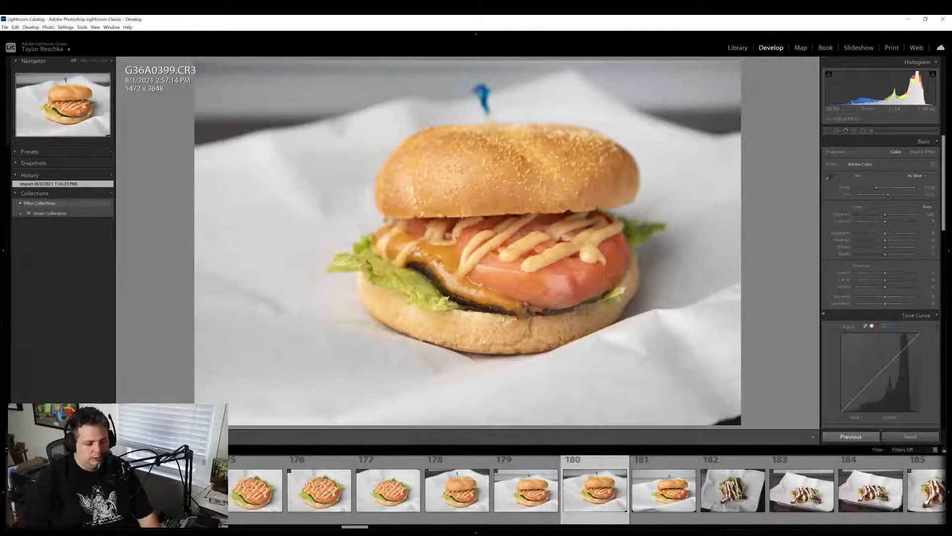
{"action": "left_click", "coordinate": [470, 499]}
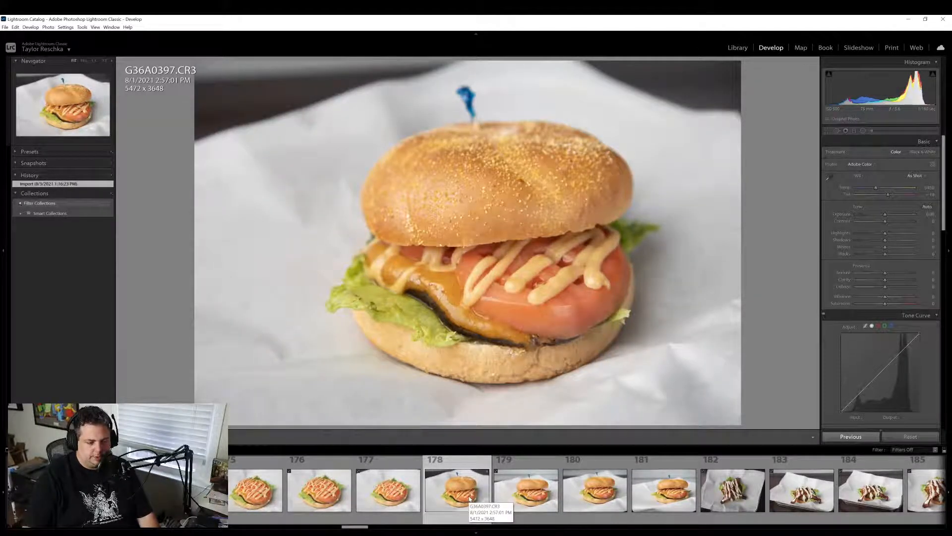
{"action": "key", "text": "Right"}
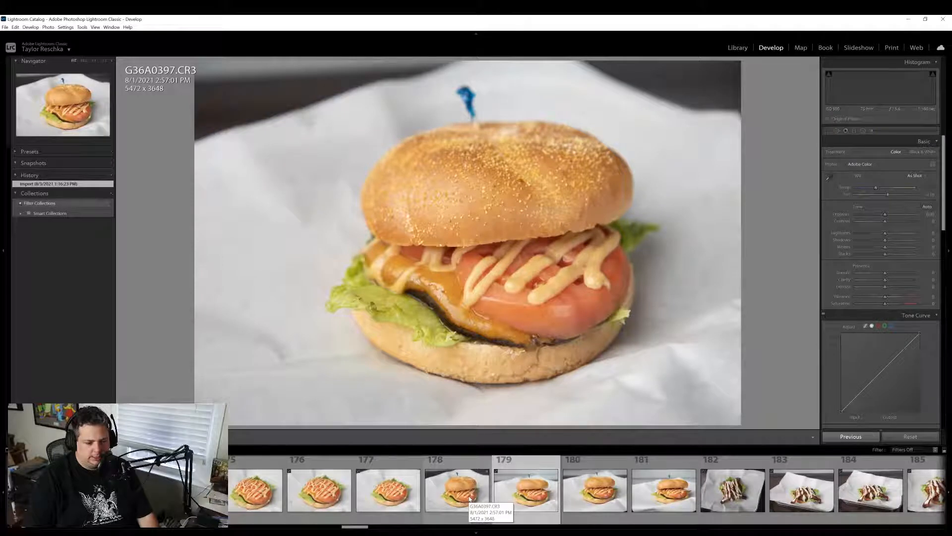
{"action": "key", "text": "Right"}
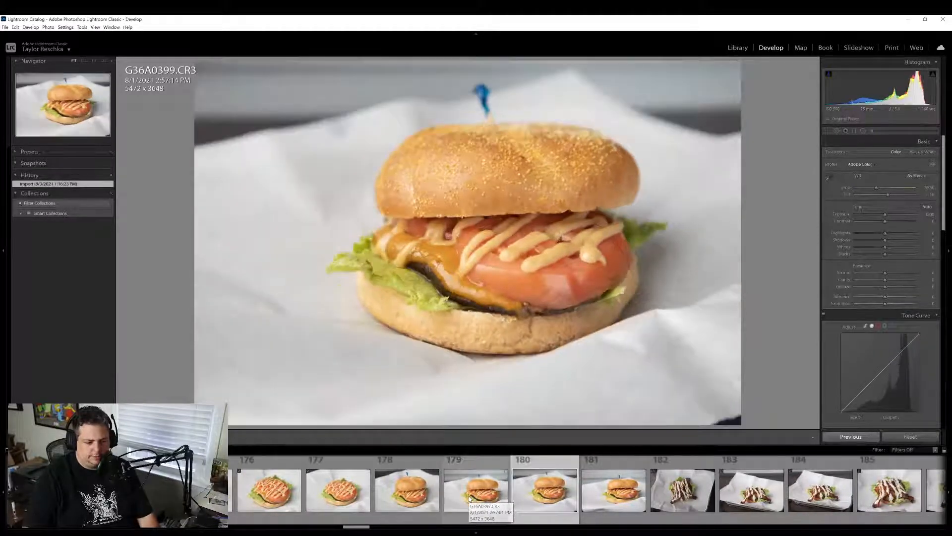
{"action": "key", "text": "Right"}
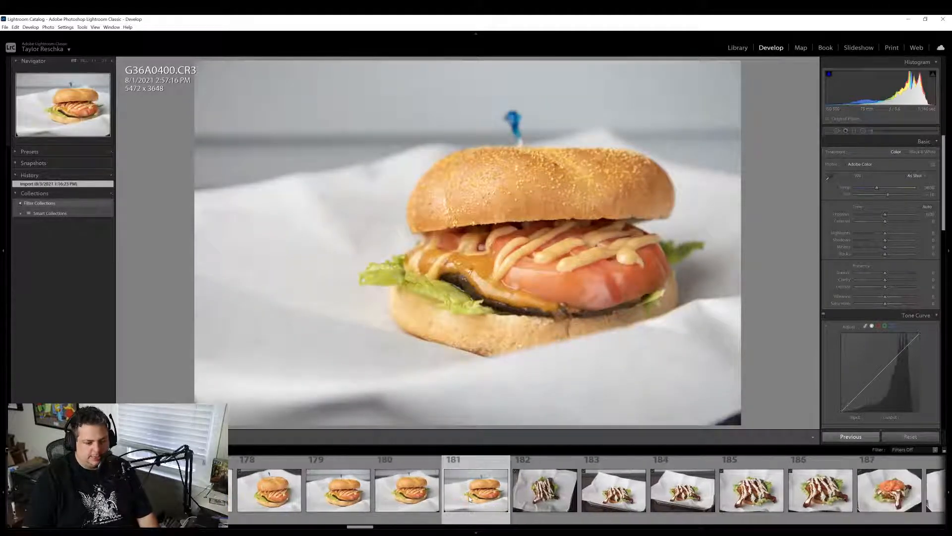
{"action": "key", "text": "Left"}
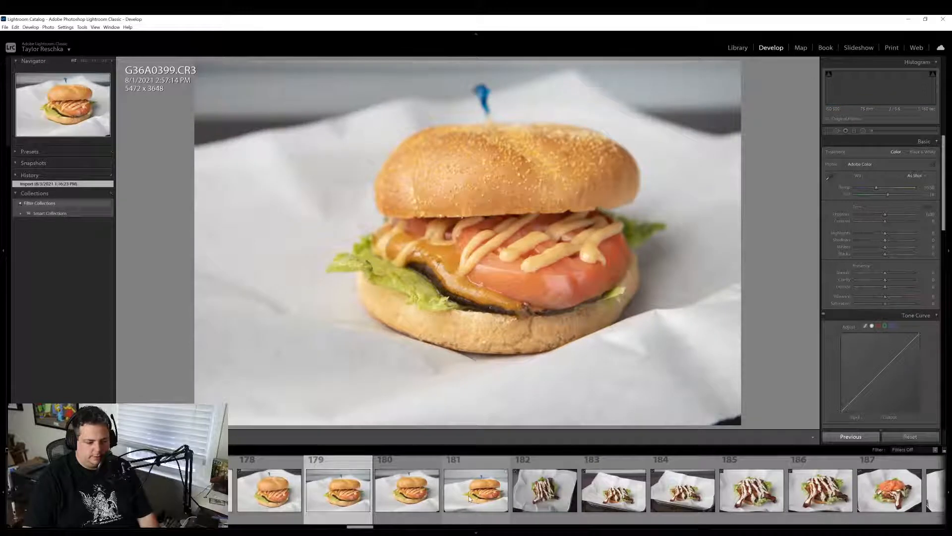
{"action": "key", "text": "Left"}
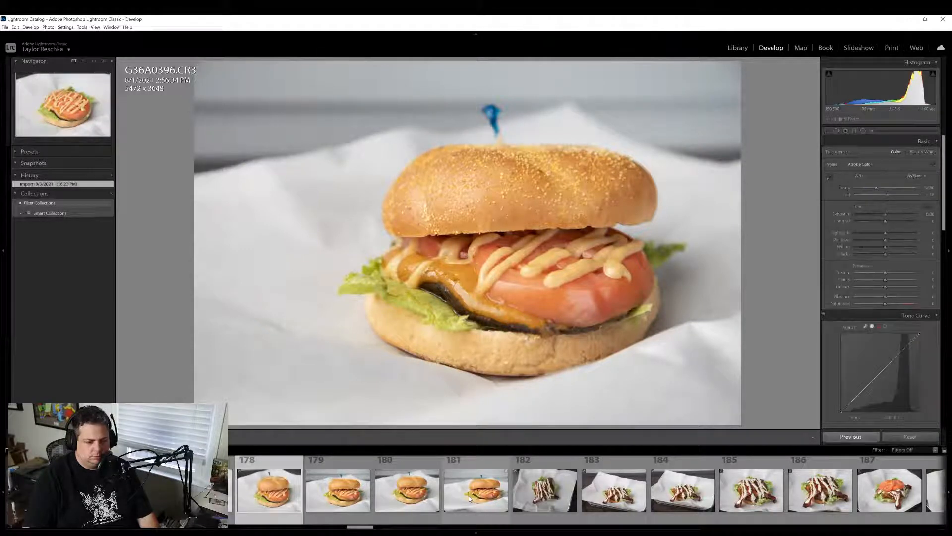
{"action": "key", "text": "Right"}
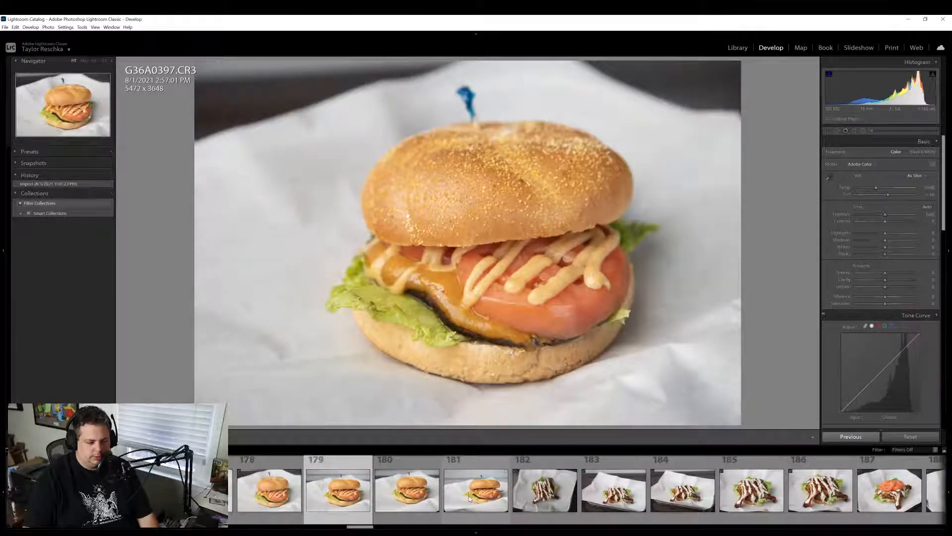
{"action": "key", "text": "Right"}
{"action": "key", "text": "Right"}
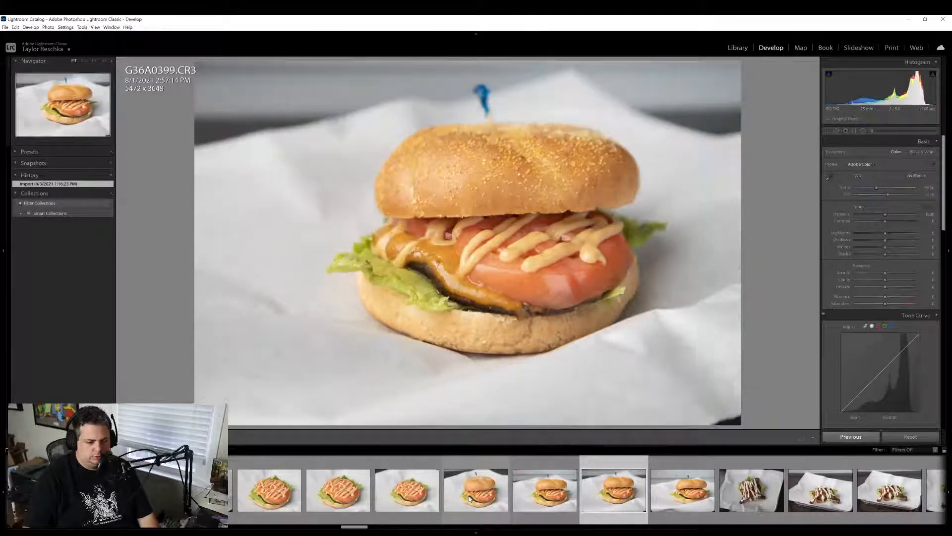
{"action": "key", "text": "Right"}
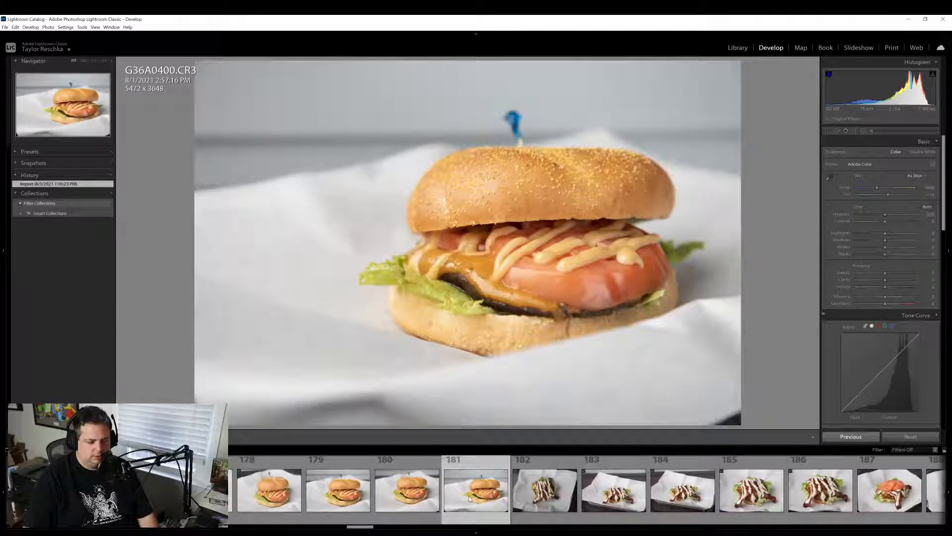
{"action": "left_click", "coordinate": [405, 503]}
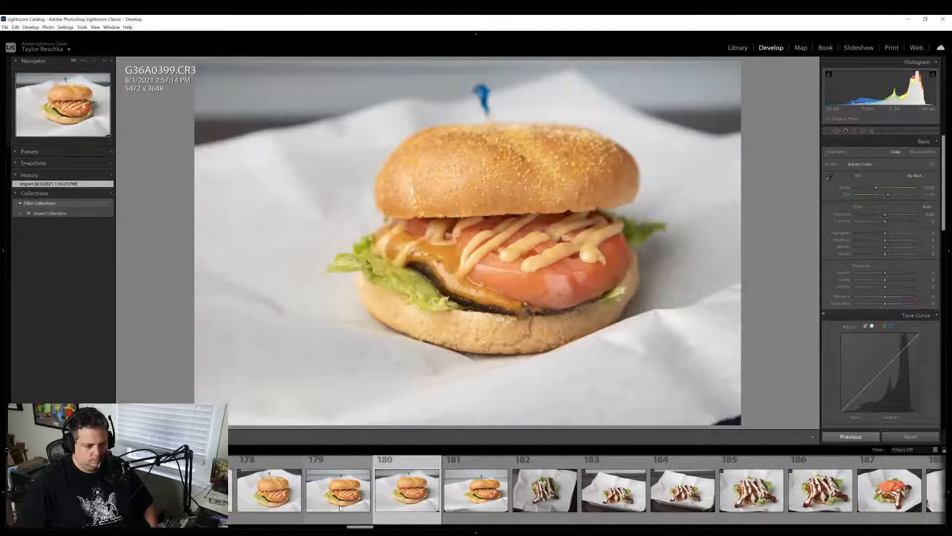
{"action": "left_click", "coordinate": [340, 506]}
{"action": "left_click", "coordinate": [405, 494]}
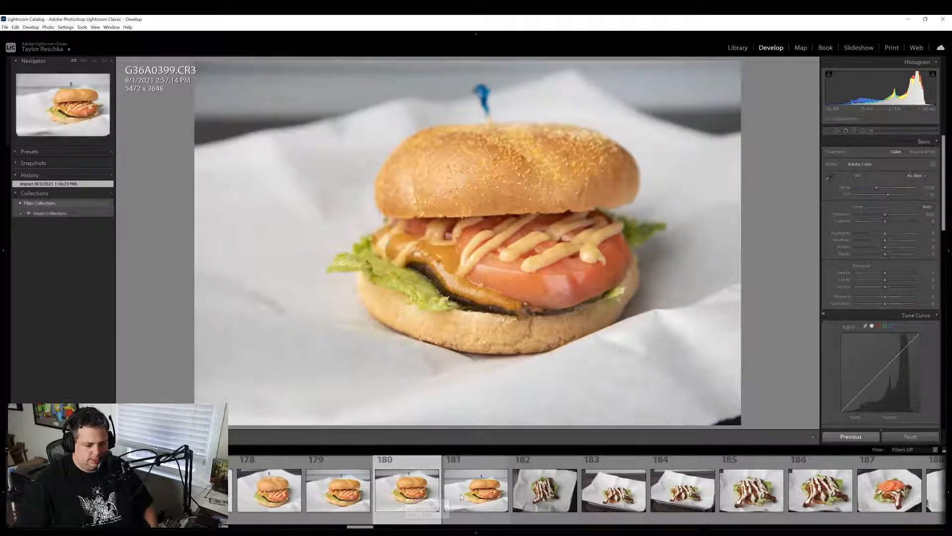
{"action": "left_click", "coordinate": [474, 497]}
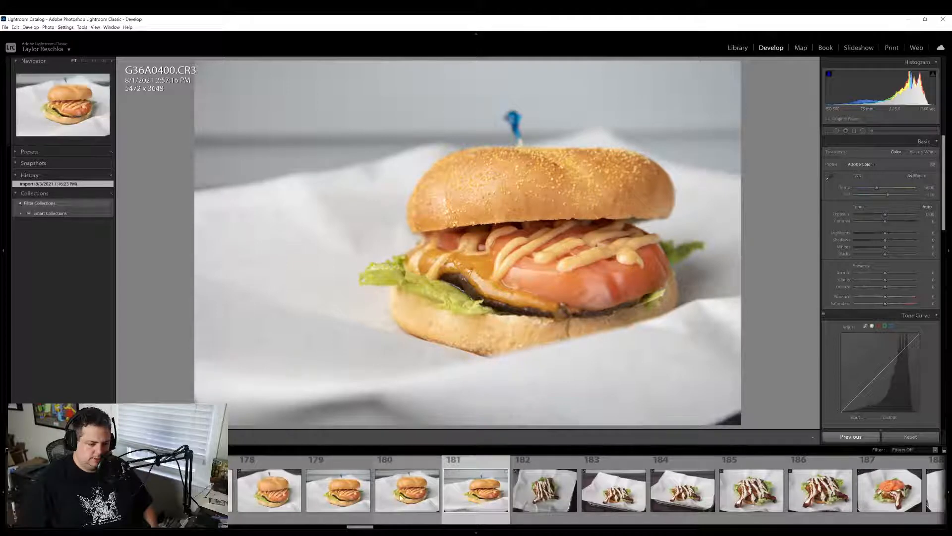
Open G36A0397.CR3, crop it slightly tighter to 5274 x 3516 and reposition the burger within the frame
{"action": "left_click", "coordinate": [280, 501]}
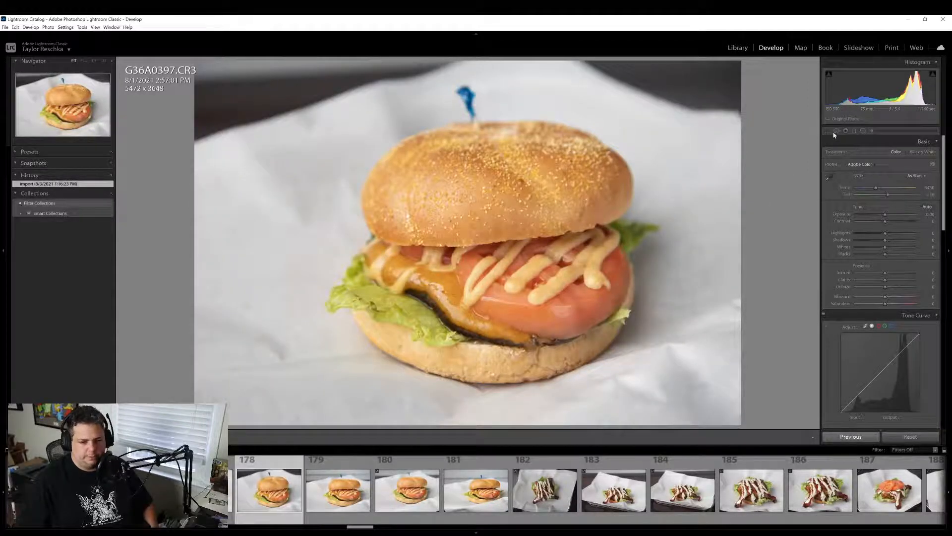
{"action": "left_click", "coordinate": [835, 131]}
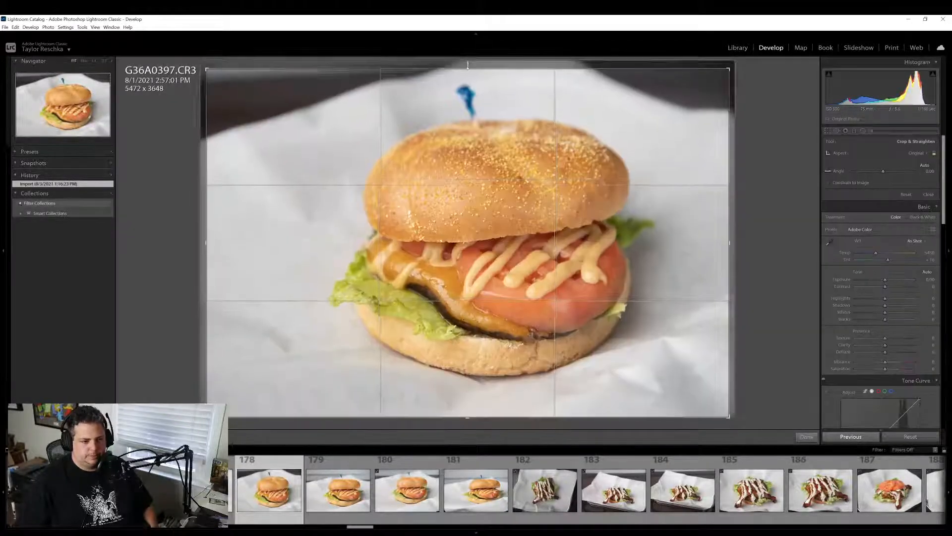
{"action": "left_click_drag", "start_coordinate": [467, 64], "coordinate": [468, 72]}
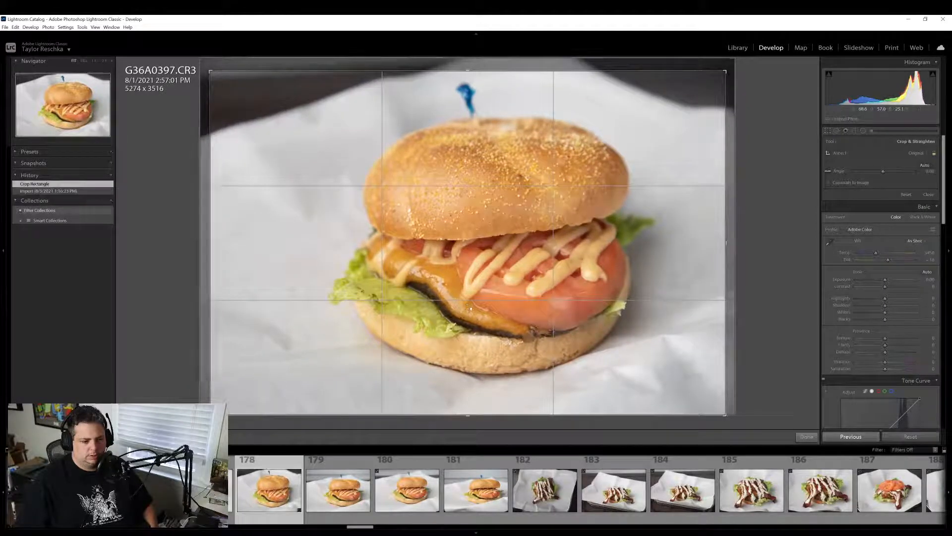
{"action": "left_click_drag", "start_coordinate": [471, 319], "coordinate": [472, 313]}
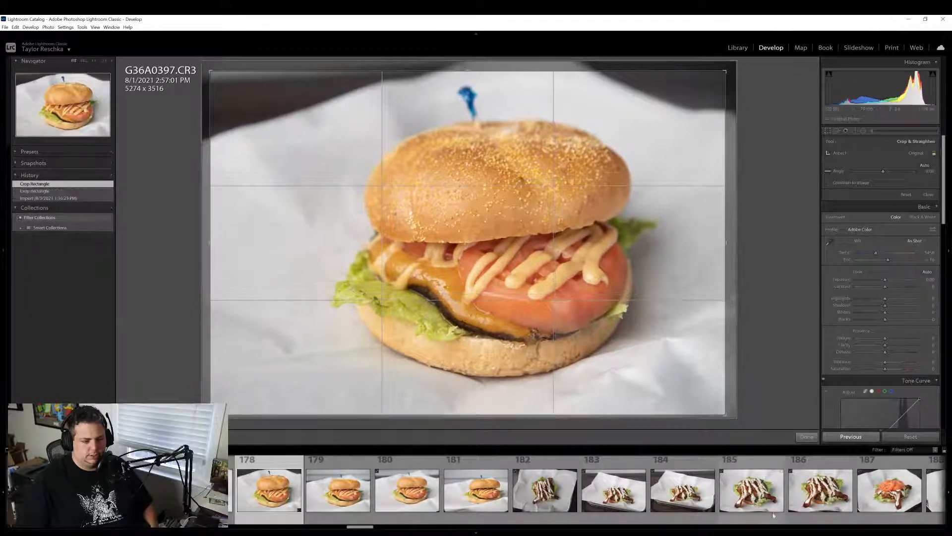
{"action": "left_click", "coordinate": [811, 437]}
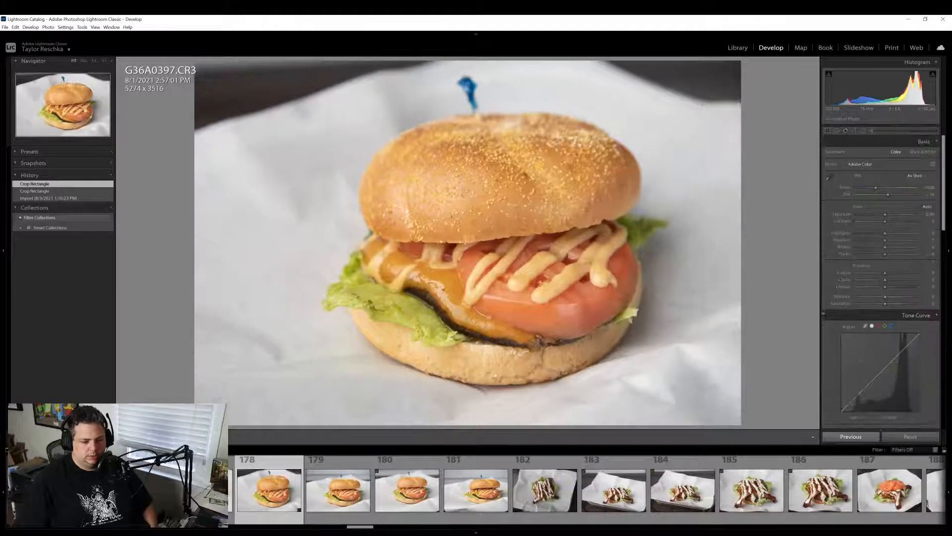
Set Dehaze to +6, Clarity to +3, Vibrance to +15 and Saturation to +4, and try a cooler temperature before resetting it
{"action": "left_click_drag", "start_coordinate": [885, 287], "coordinate": [888, 291]}
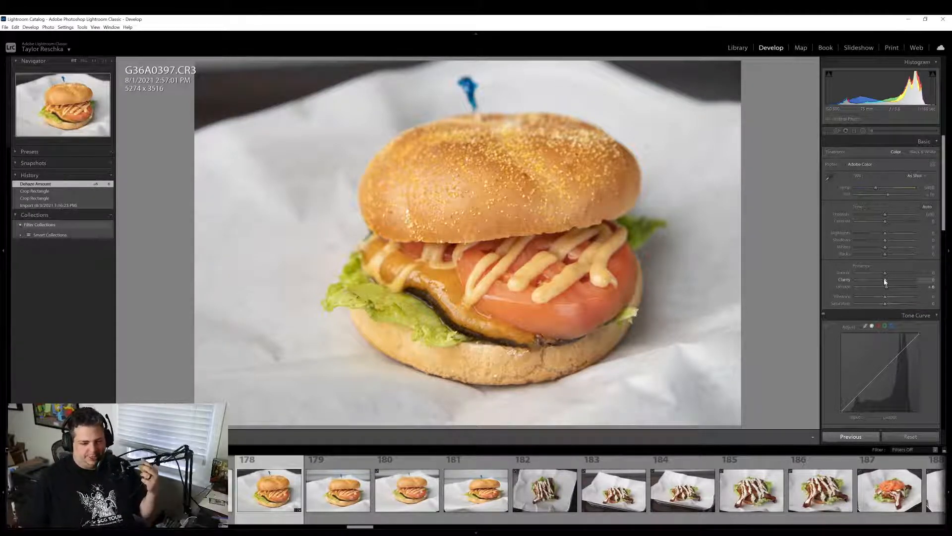
{"action": "left_click_drag", "start_coordinate": [885, 280], "coordinate": [890, 297]}
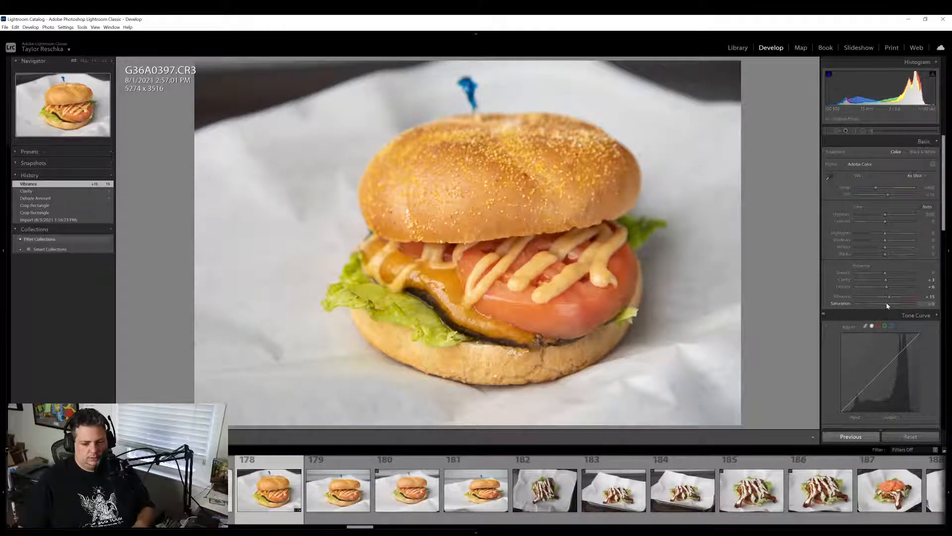
{"action": "left_click_drag", "start_coordinate": [887, 305], "coordinate": [886, 304]}
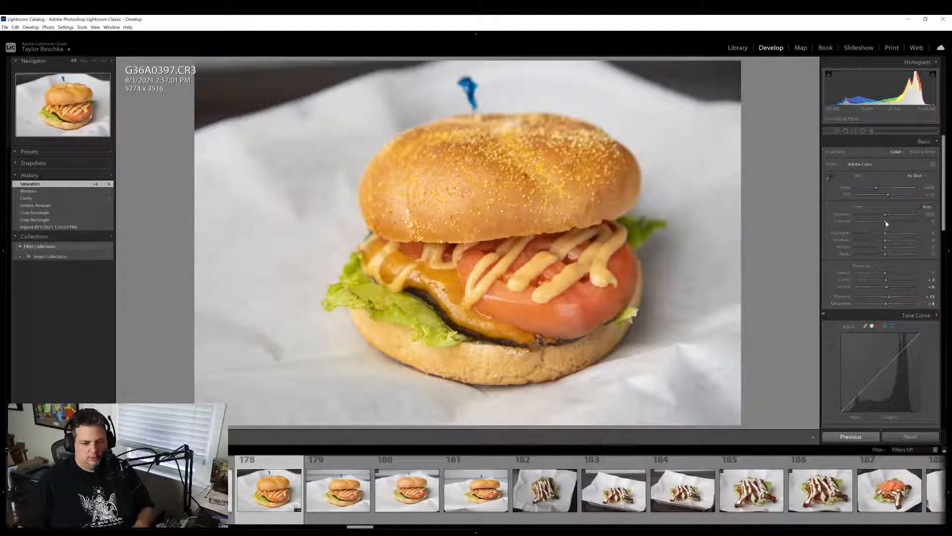
{"action": "left_click_drag", "start_coordinate": [875, 188], "coordinate": [869, 186]}
{"action": "double_click", "coordinate": [846, 188]}
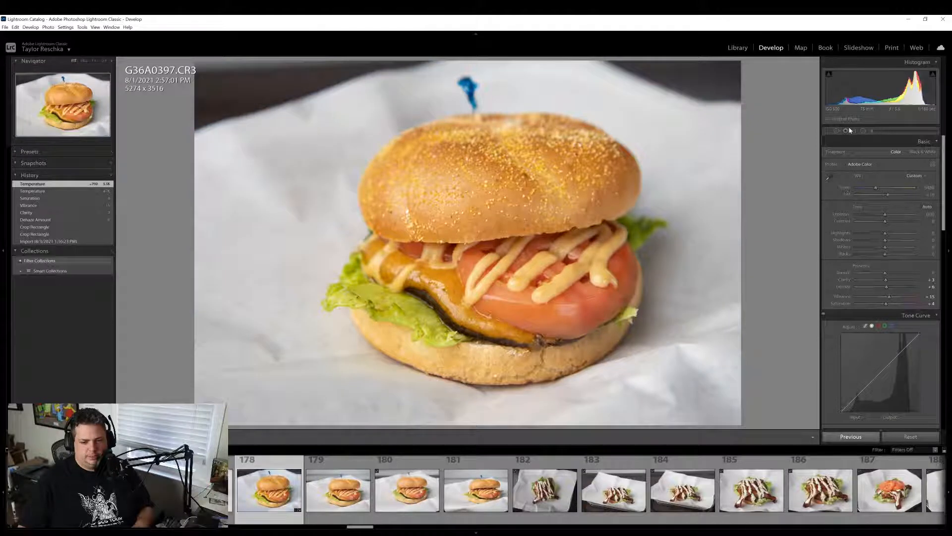
Brush the right side of the top bun with Clarity 20, and set the Yellow saturation to -11
{"action": "left_click", "coordinate": [872, 131]}
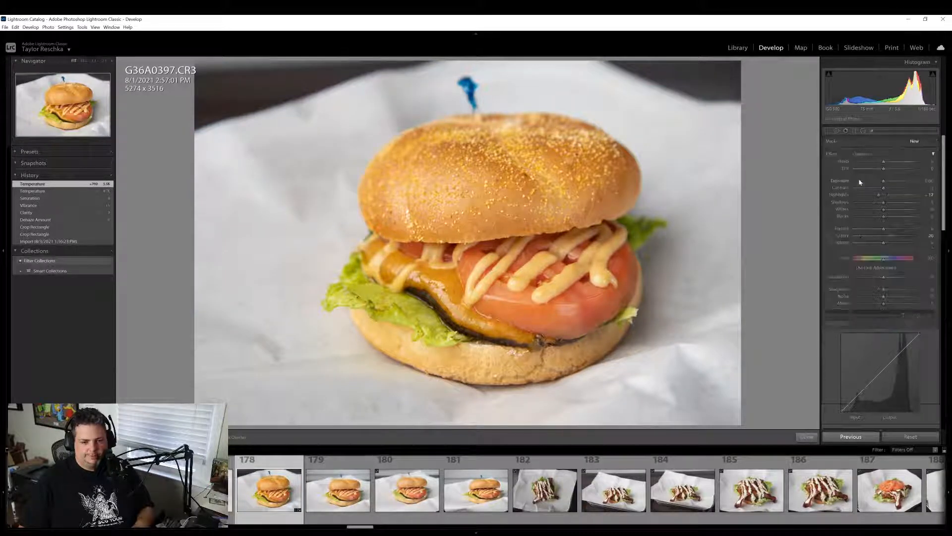
{"action": "left_click", "coordinate": [603, 168]}
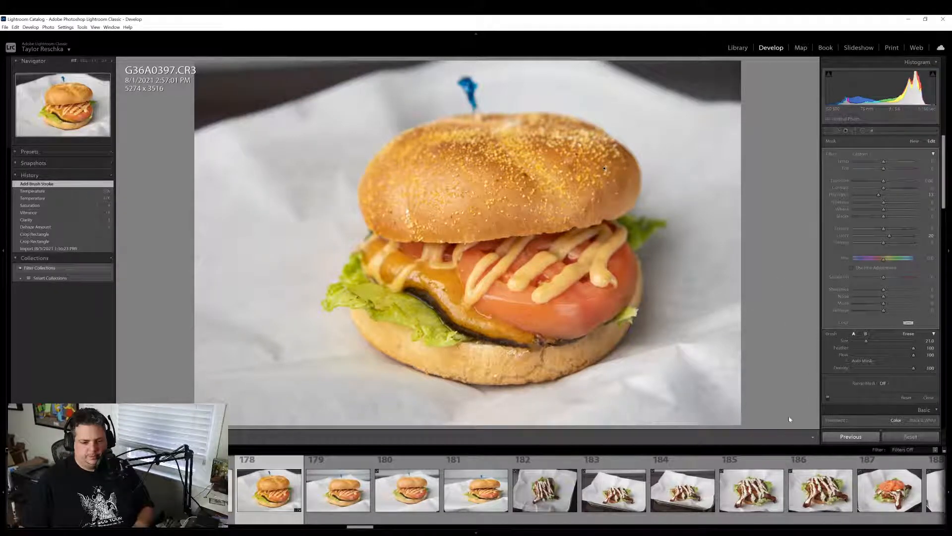
{"action": "scroll", "coordinate": [868, 319], "scroll_direction": "down", "scroll_amount": 15}
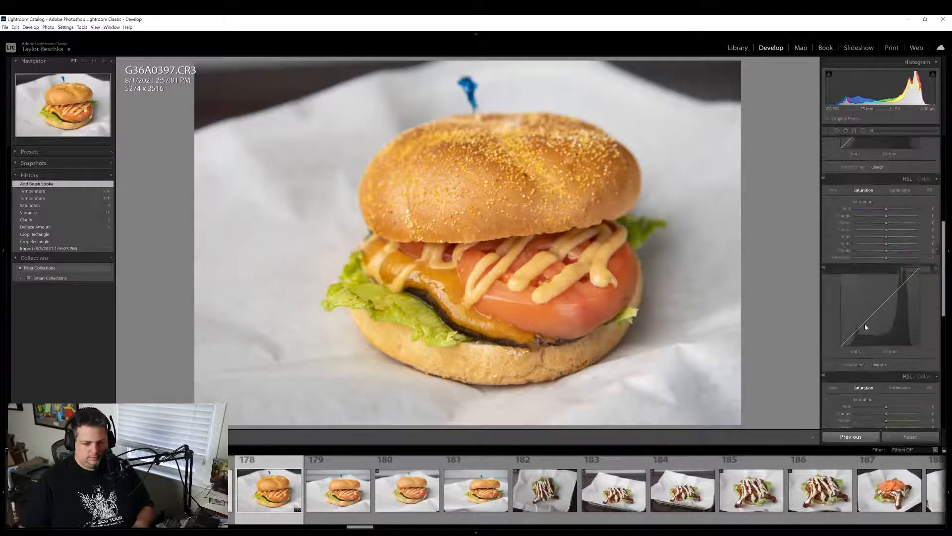
{"action": "scroll", "coordinate": [866, 304], "scroll_direction": "up", "scroll_amount": 2}
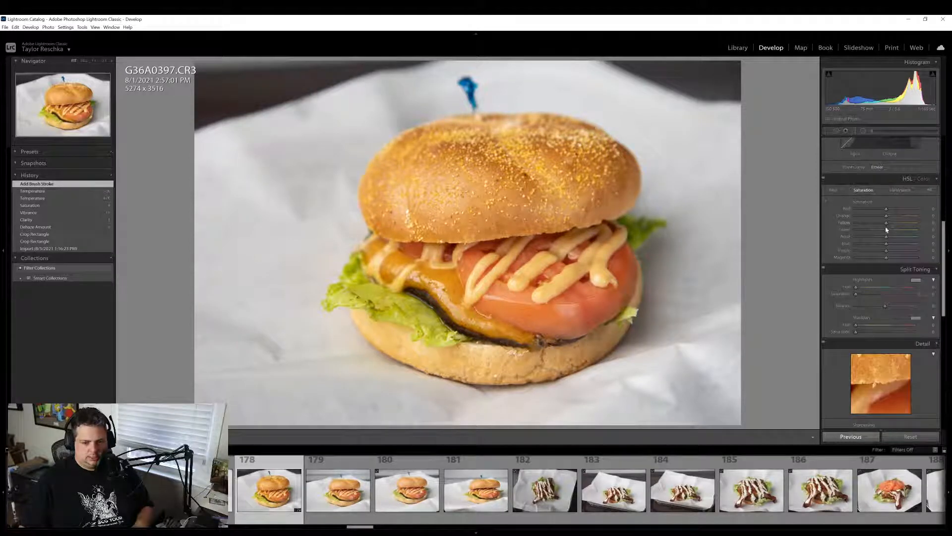
{"action": "left_click_drag", "start_coordinate": [886, 225], "coordinate": [883, 224]}
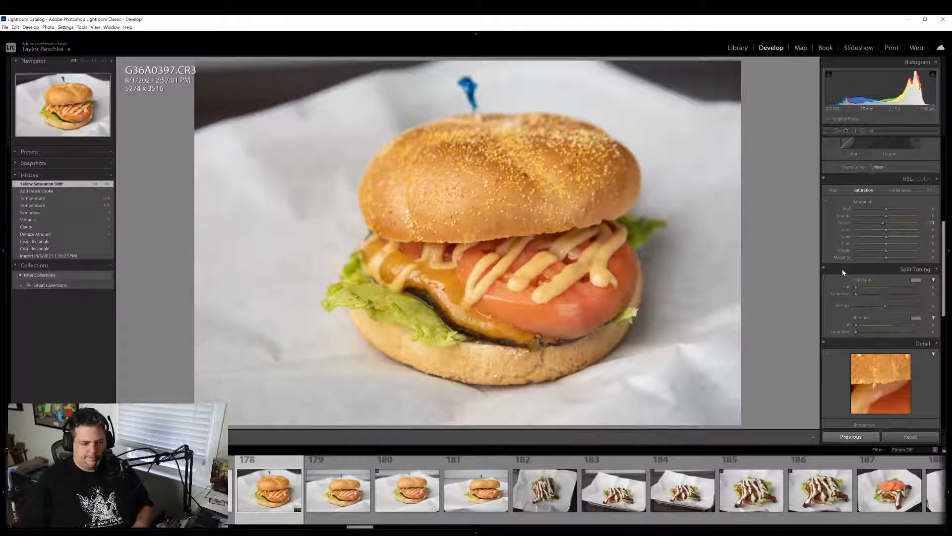
Balance the burger's tones with Shadows at +45, Blacks at -14 and Highlights at -18
{"action": "scroll", "coordinate": [863, 327], "scroll_direction": "up", "scroll_amount": 2}
{"action": "scroll", "coordinate": [863, 327], "scroll_direction": "up", "scroll_amount": 5}
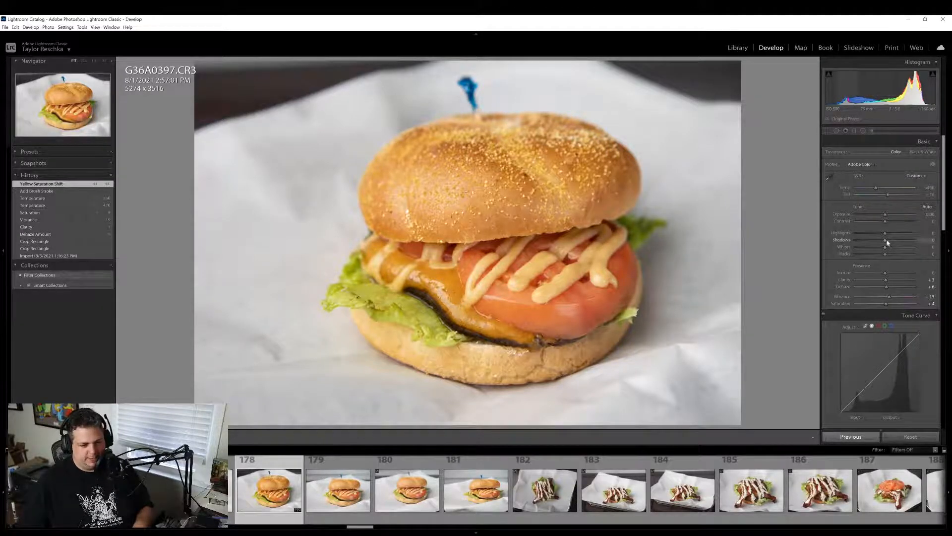
{"action": "left_click_drag", "start_coordinate": [888, 243], "coordinate": [883, 257]}
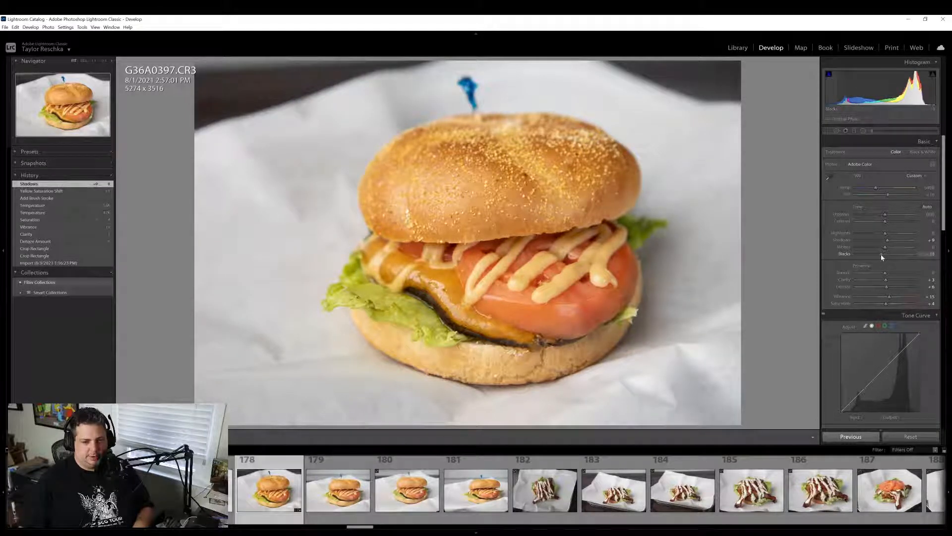
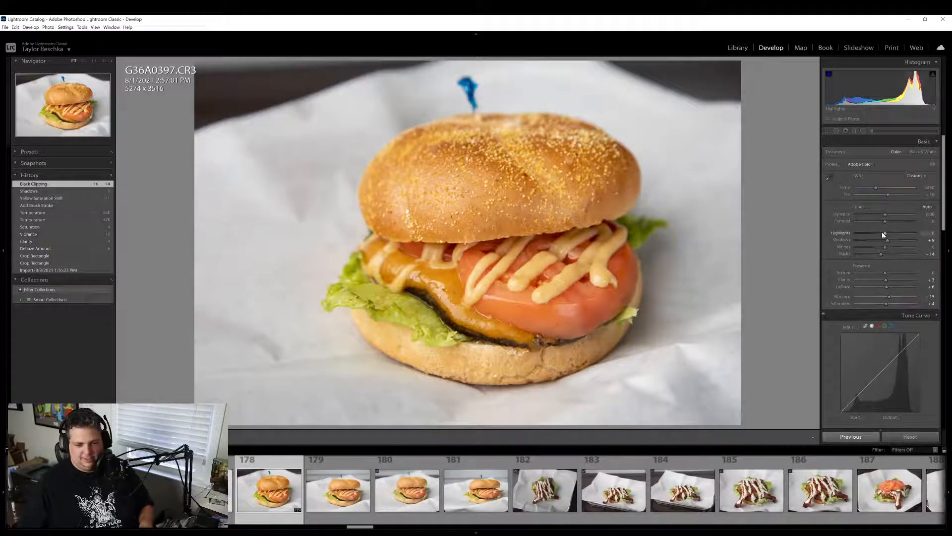
{"action": "left_click_drag", "start_coordinate": [884, 235], "coordinate": [879, 234]}
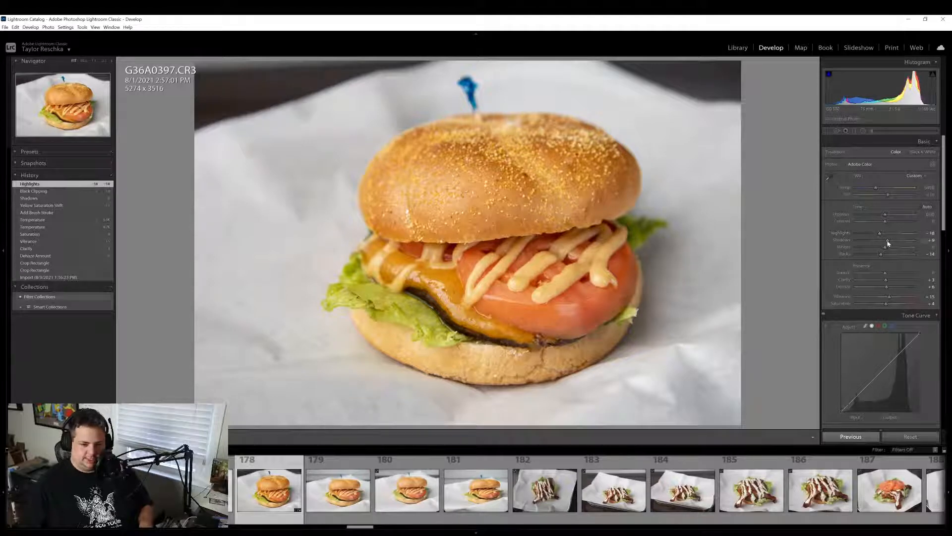
{"action": "left_click_drag", "start_coordinate": [888, 240], "coordinate": [899, 244]}
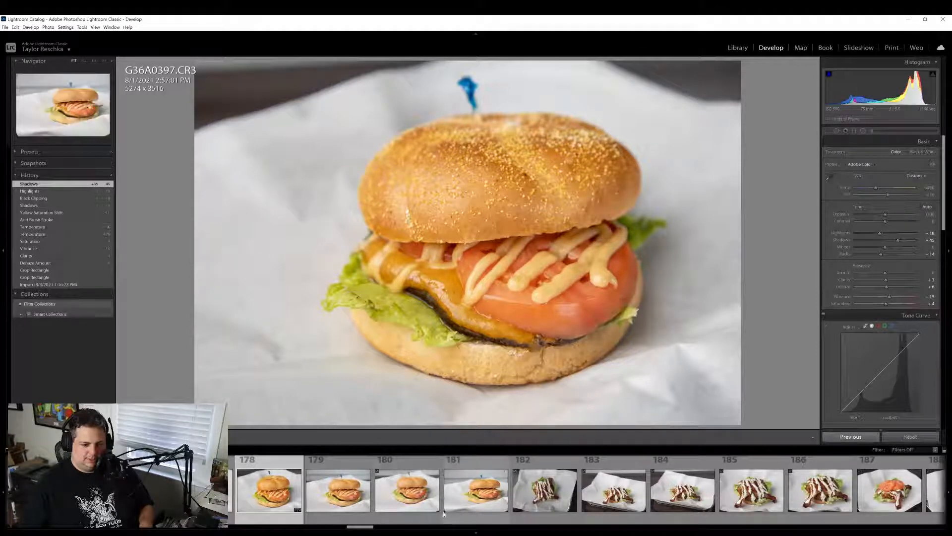
Export photo G36A0397.CR3 using the previous export settings
{"action": "right_click", "coordinate": [284, 502]}
{"action": "mouse_move", "coordinate": [347, 466]}
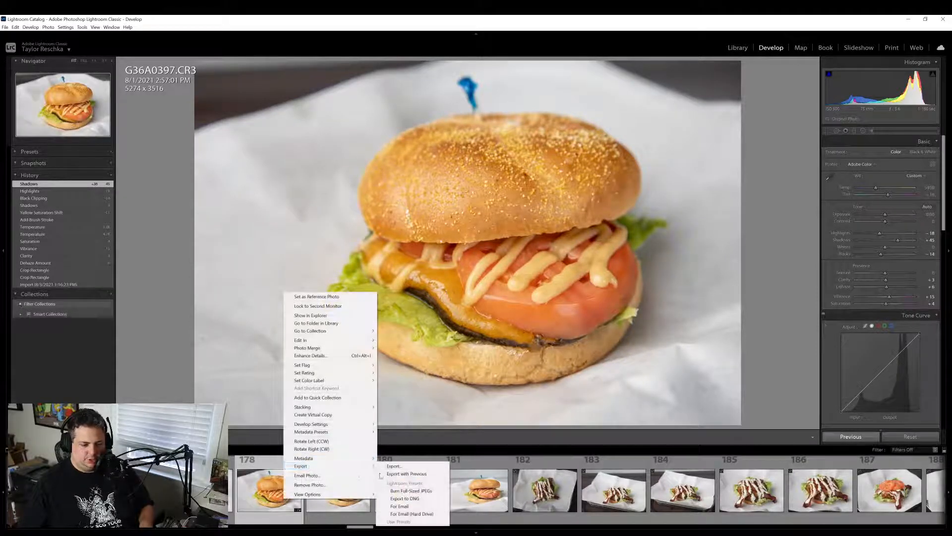
{"action": "left_click", "coordinate": [423, 474]}
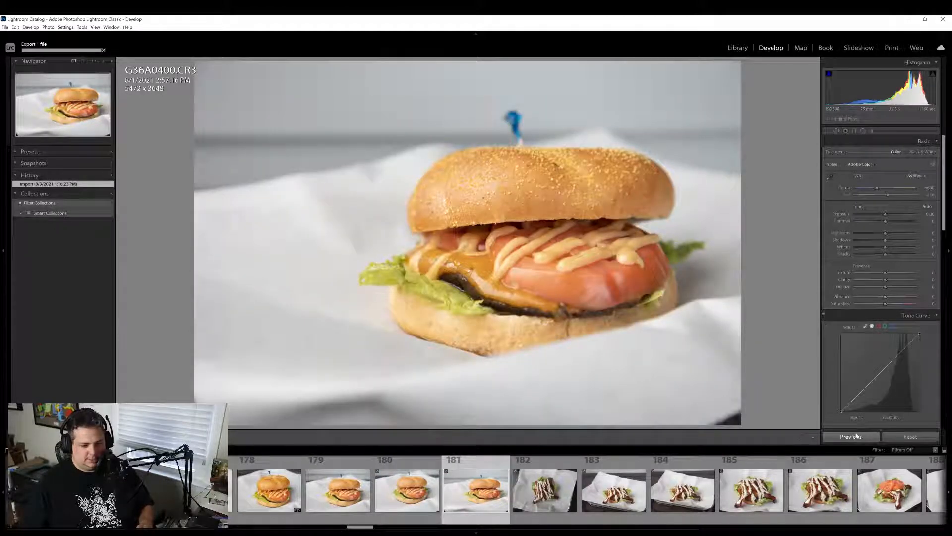
Apply the develop settings of G36A0397.CR3 to the lower-angle burger shot G36A0400.CR3
{"action": "left_click", "coordinate": [850, 438]}
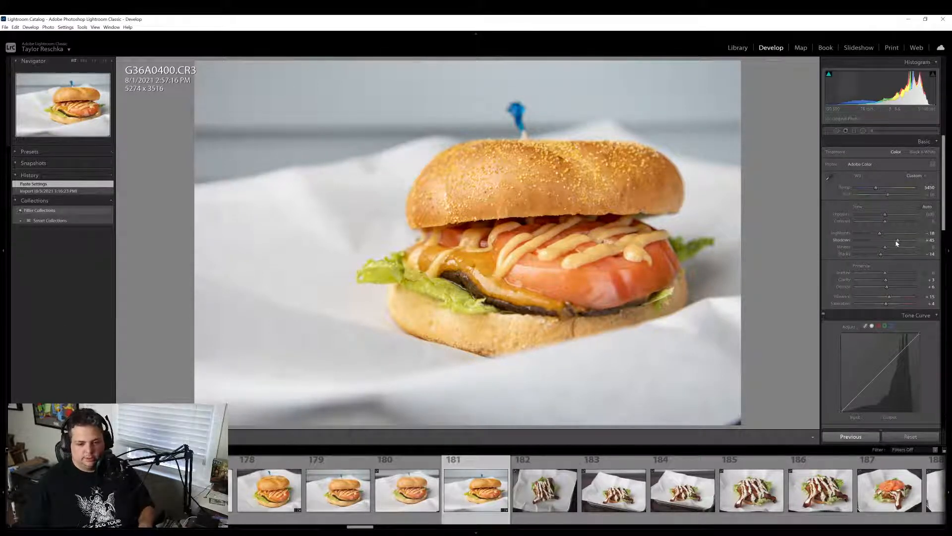
Set Shadows to +43 on G36A0400.CR3 and export the photo using the previous export settings
{"action": "left_click_drag", "start_coordinate": [897, 243], "coordinate": [896, 243]}
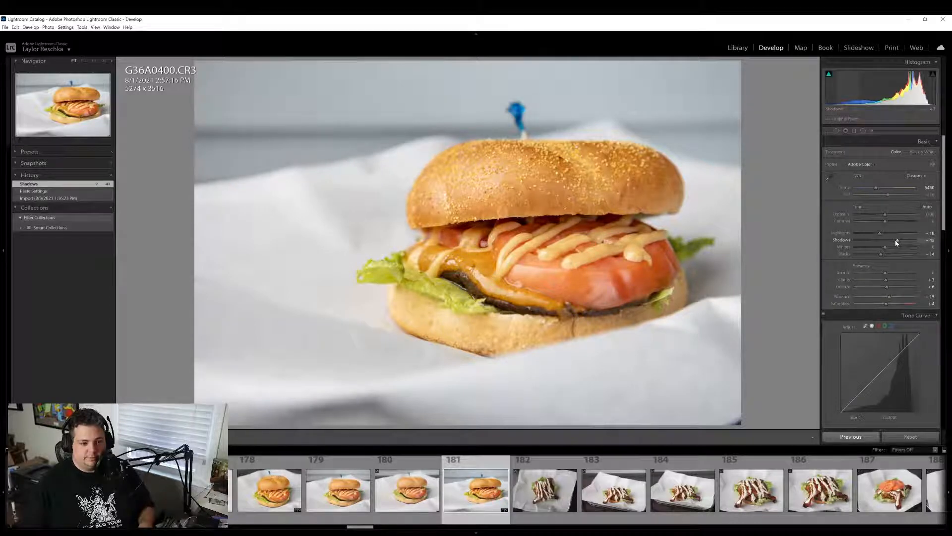
{"action": "right_click", "coordinate": [489, 509]}
{"action": "mouse_move", "coordinate": [570, 474]}
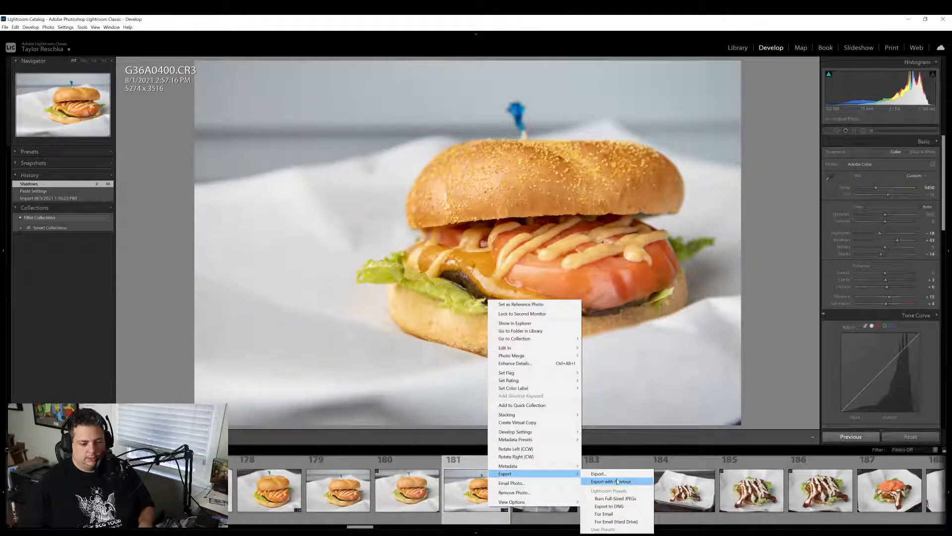
{"action": "left_click", "coordinate": [617, 481]}
Crop the overhead bacon and tomato burger photo G36A0410.CR3 to about 4984 x 3323, framing the burger more tightly
{"action": "left_click", "coordinate": [632, 487]}
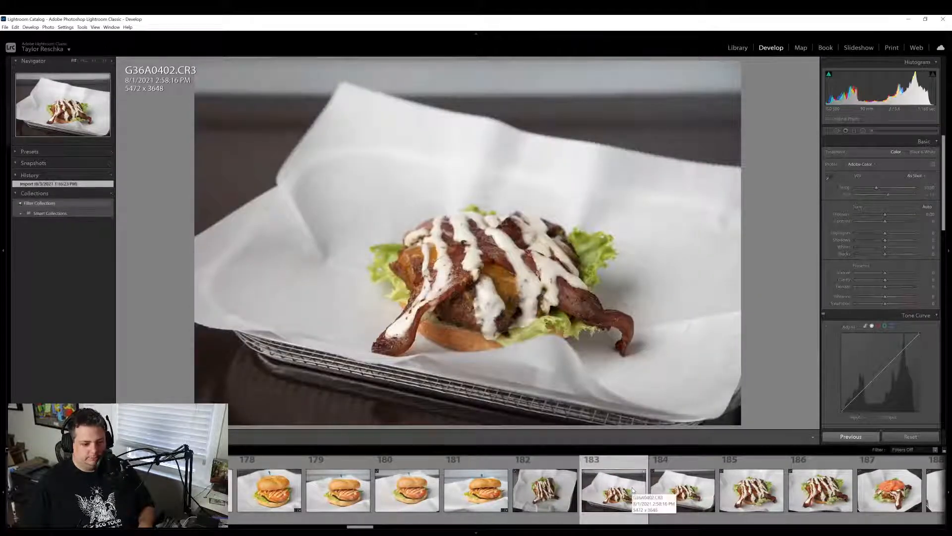
{"action": "scroll", "coordinate": [631, 487], "scroll_direction": "down", "scroll_amount": 3}
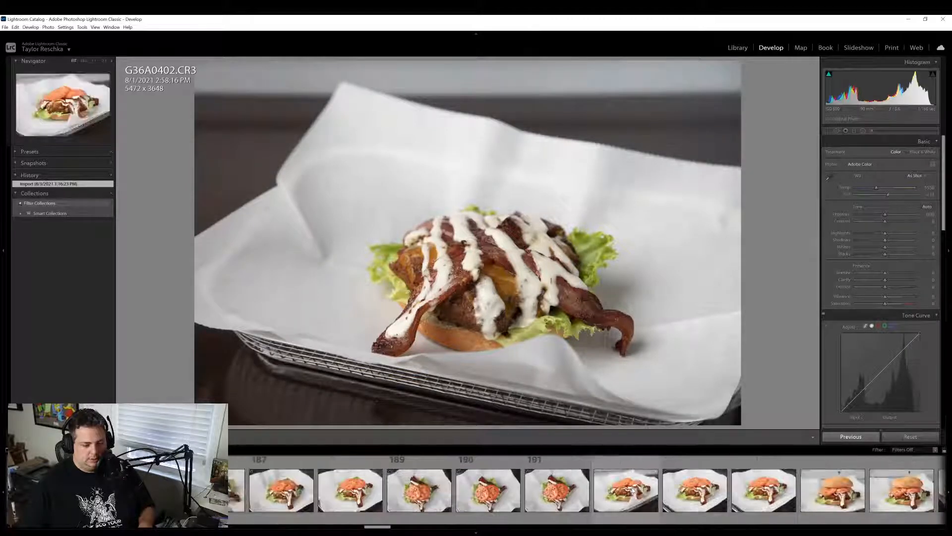
{"action": "scroll", "coordinate": [632, 487], "scroll_direction": "down", "scroll_amount": 2}
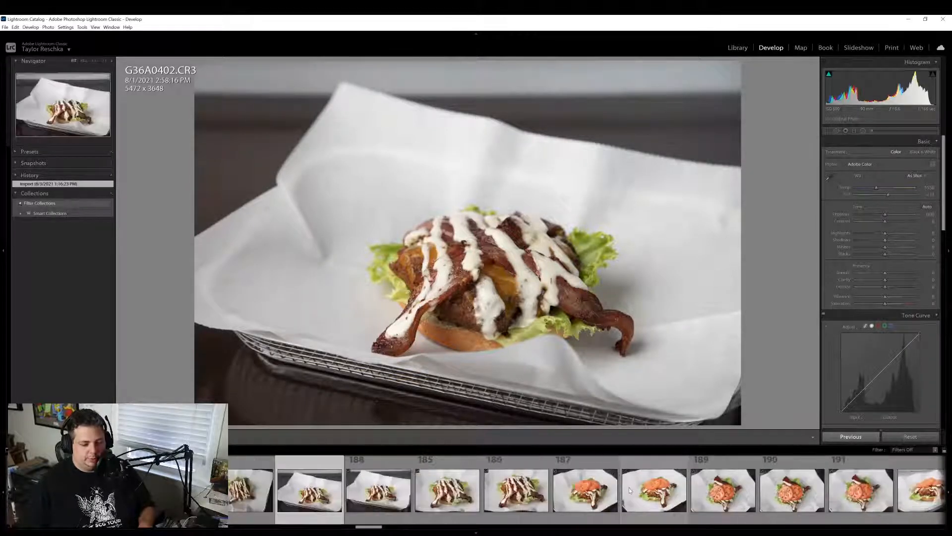
{"action": "left_click", "coordinate": [559, 493]}
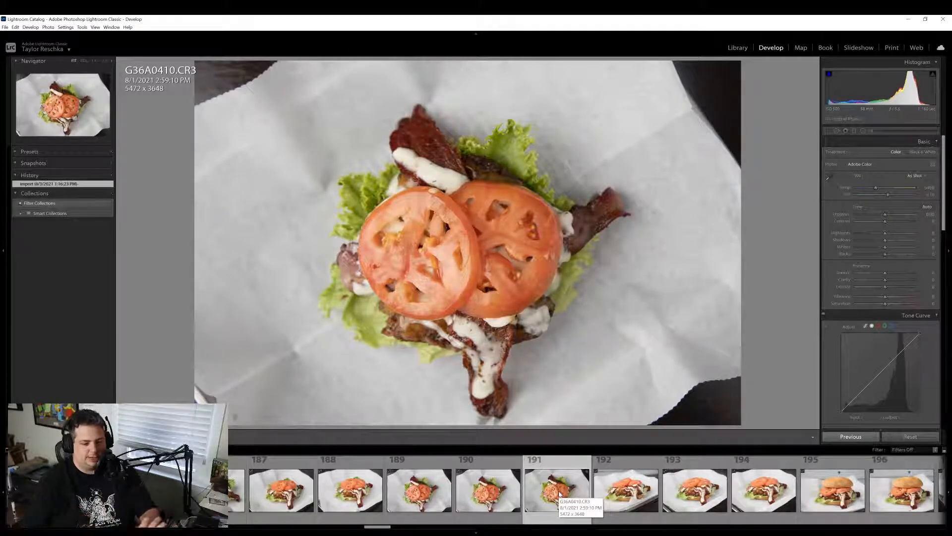
{"action": "key", "text": "r"}
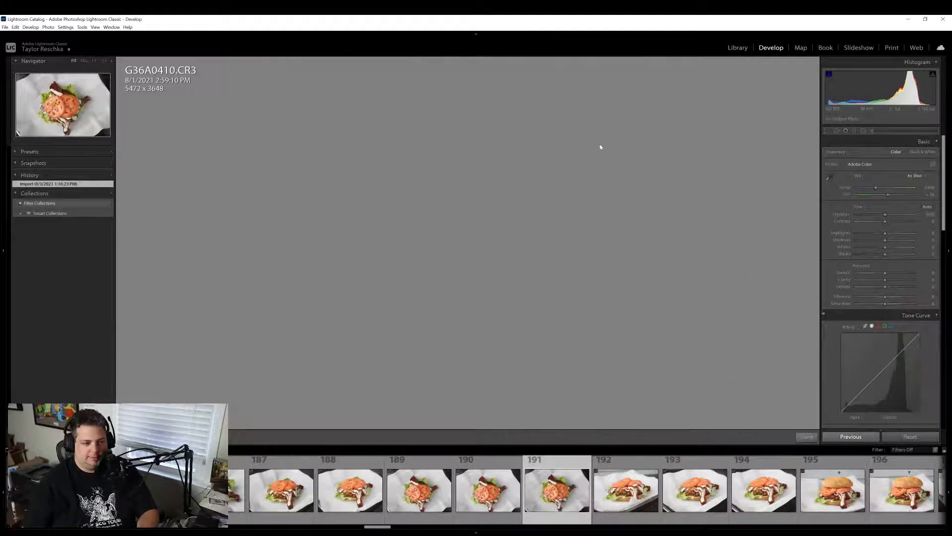
{"action": "left_click_drag", "start_coordinate": [465, 64], "coordinate": [464, 77]}
{"action": "left_click_drag", "start_coordinate": [492, 132], "coordinate": [499, 133]}
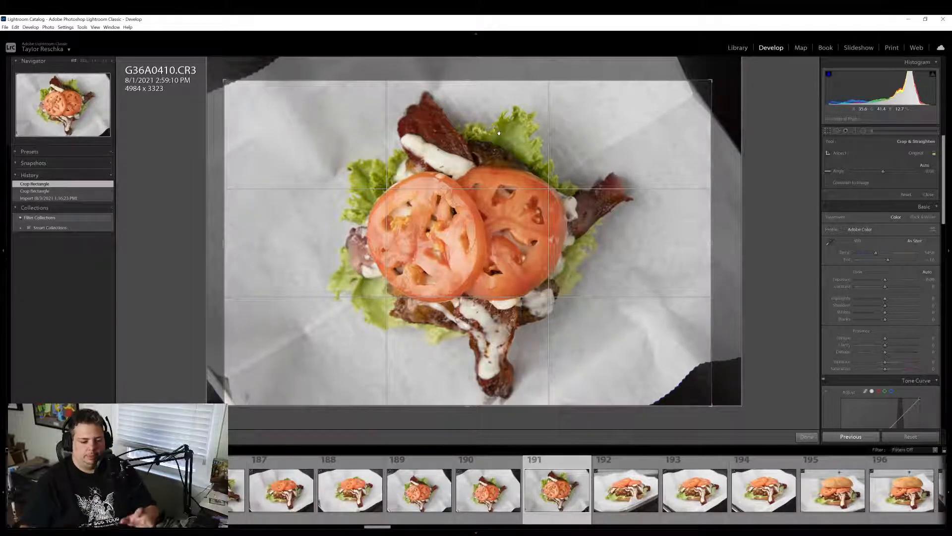
{"action": "left_click", "coordinate": [807, 437]}
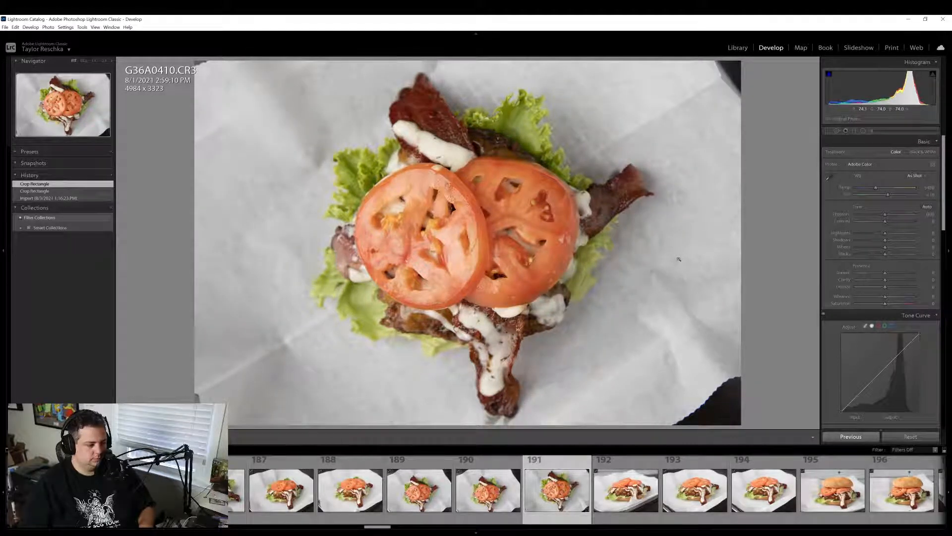
{"action": "left_click", "coordinate": [827, 130]}
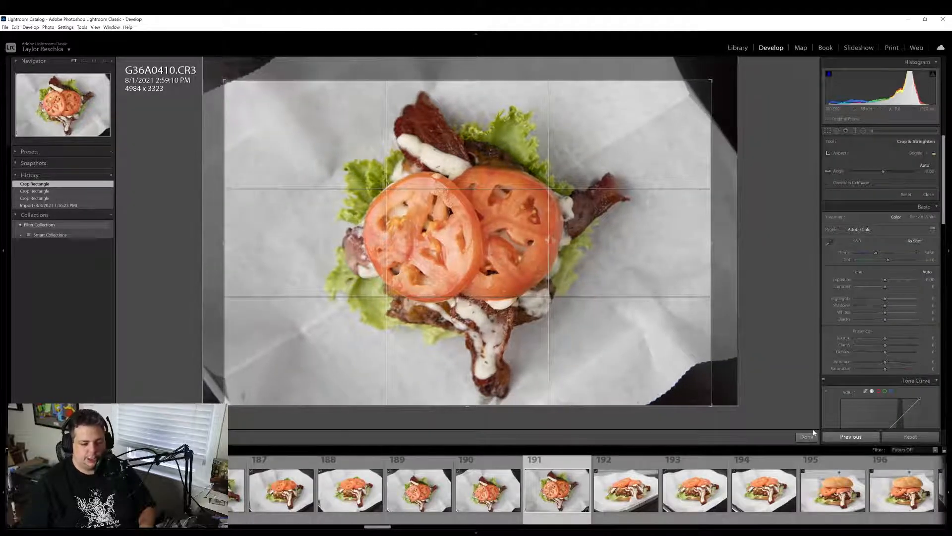
{"action": "left_click", "coordinate": [805, 436]}
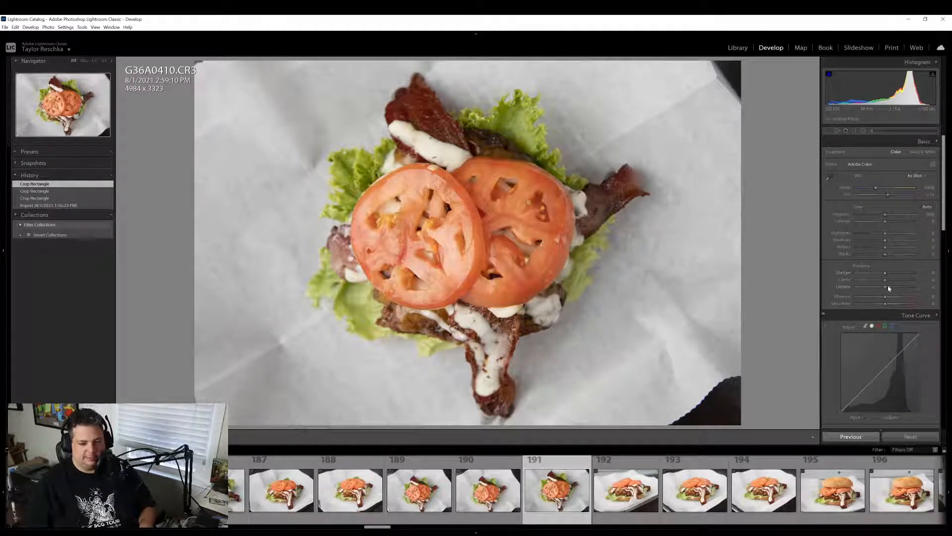
Keep Dehaze at 0 and set Clarity +11, Shadows +24, Highlights -15, Vibrance +11 and Saturation +5 on the overhead burger
{"action": "left_click_drag", "start_coordinate": [885, 287], "coordinate": [888, 287]}
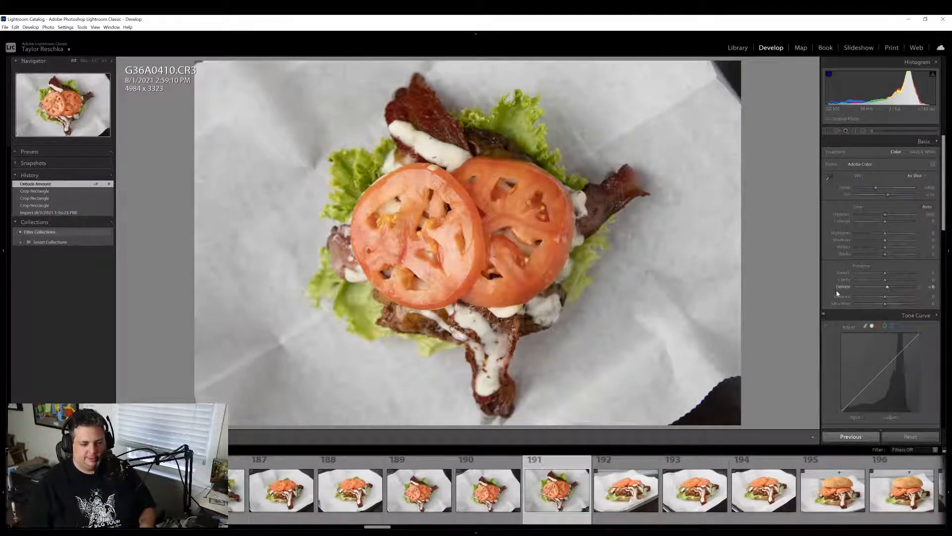
{"action": "double_click", "coordinate": [844, 288]}
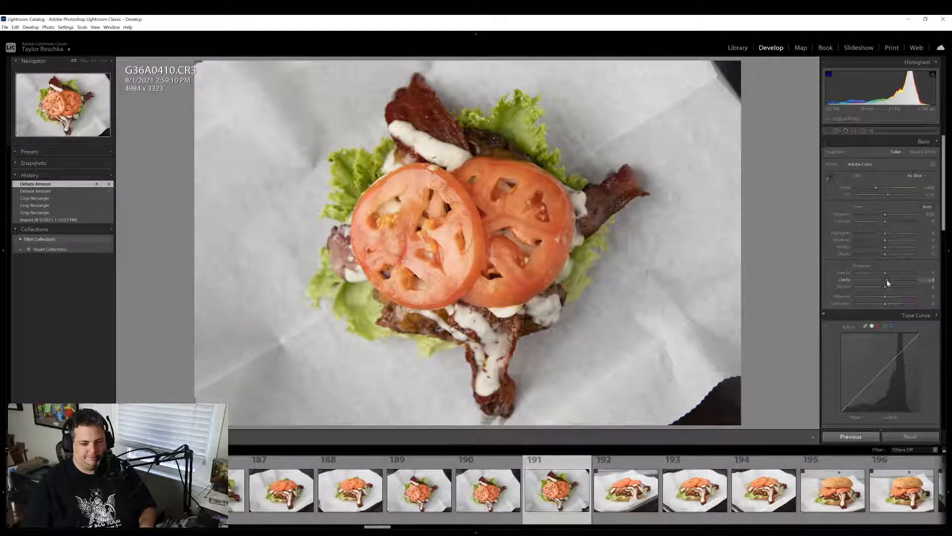
{"action": "left_click_drag", "start_coordinate": [888, 283], "coordinate": [889, 283]}
{"action": "left_click_drag", "start_coordinate": [885, 240], "coordinate": [891, 242]}
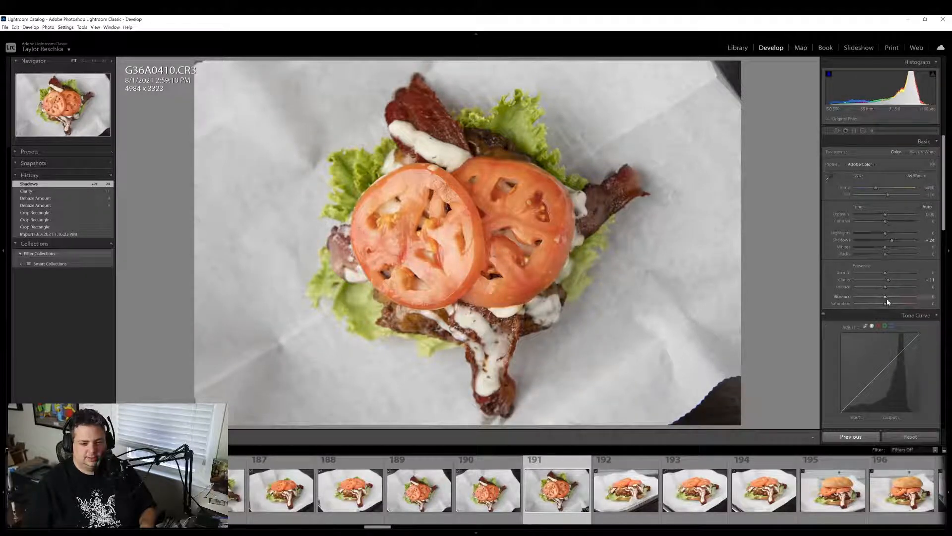
{"action": "left_click_drag", "start_coordinate": [890, 299], "coordinate": [887, 305]}
{"action": "left_click", "coordinate": [400, 230]}
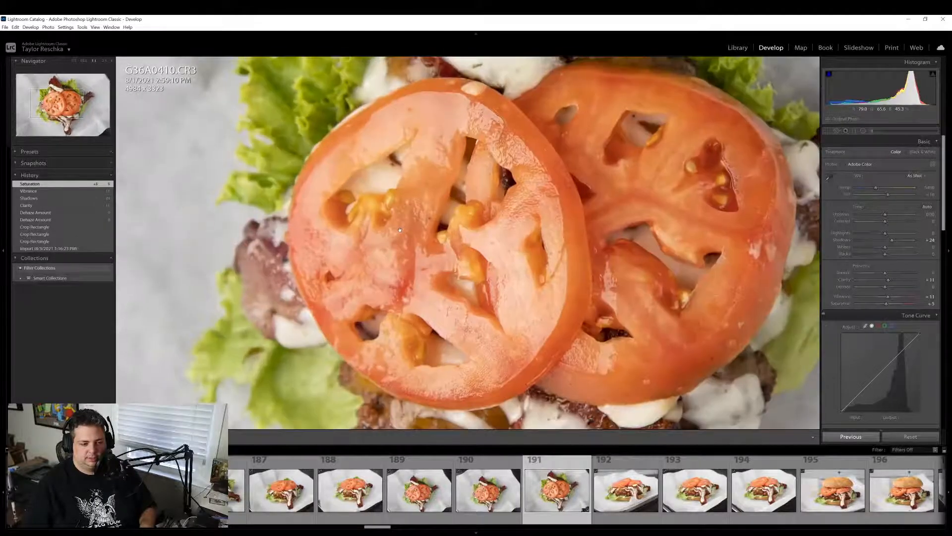
{"action": "left_click", "coordinate": [400, 230]}
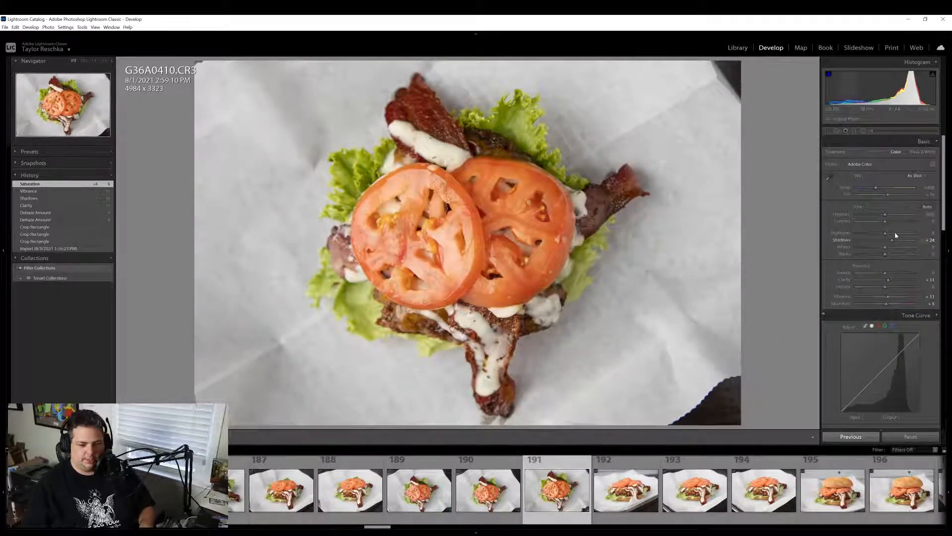
{"action": "left_click_drag", "start_coordinate": [885, 234], "coordinate": [881, 233]}
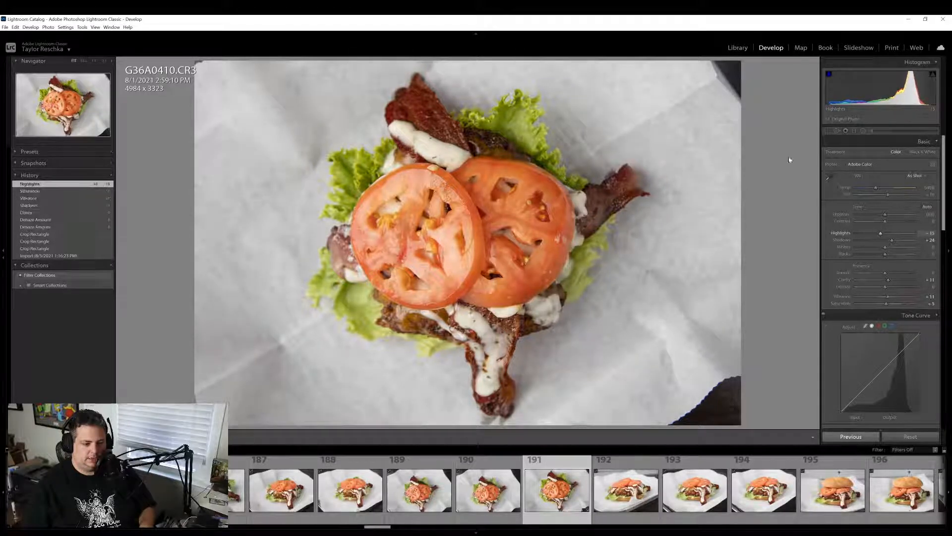
Add a graduated filter from the photo's right edge across the burger, with Highlights 27 and Clarity 20
{"action": "left_click", "coordinate": [854, 131]}
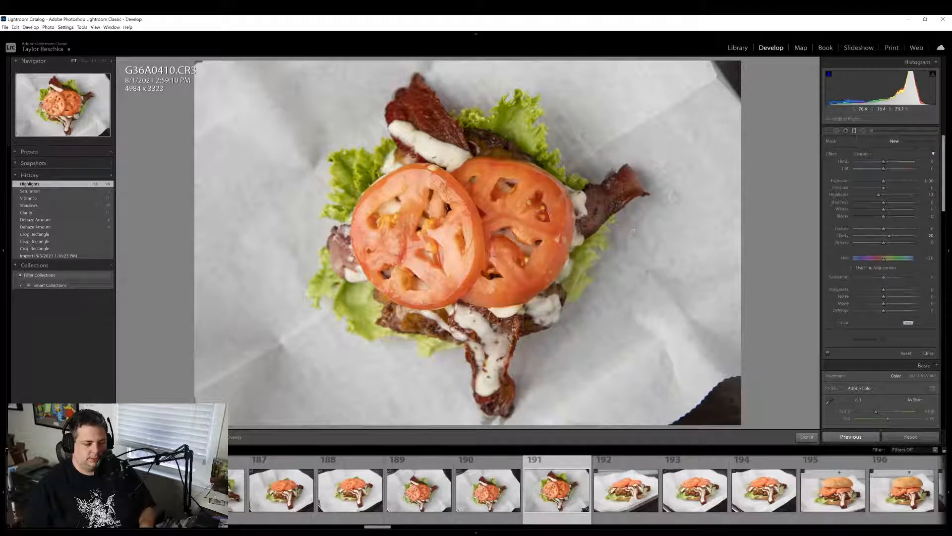
{"action": "left_click_drag", "start_coordinate": [742, 225], "coordinate": [278, 229]}
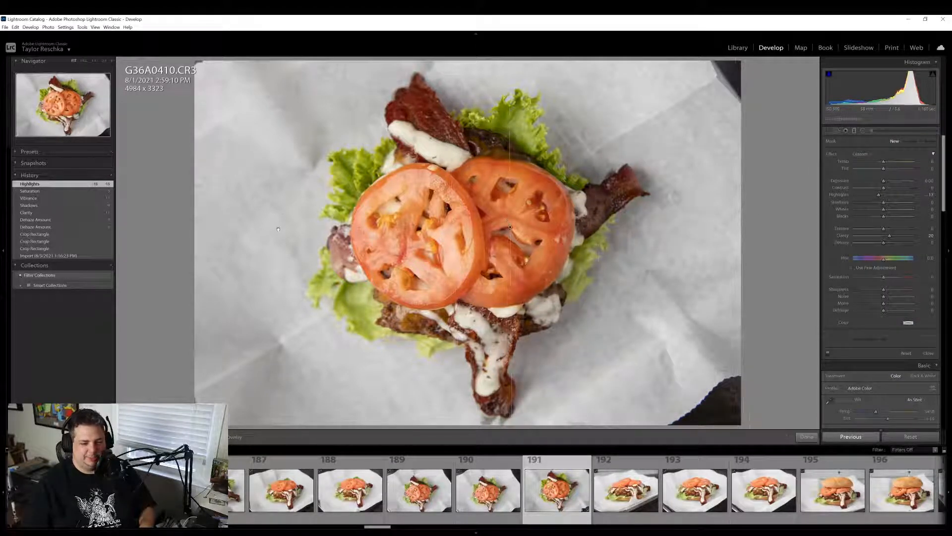
{"action": "left_click", "coordinate": [886, 196]}
{"action": "left_click_drag", "start_coordinate": [891, 197], "coordinate": [894, 197]}
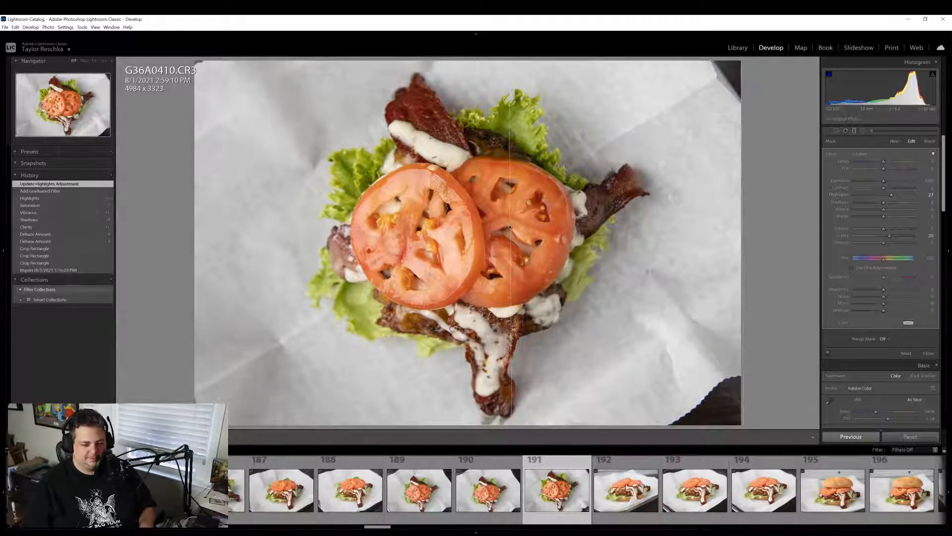
{"action": "key", "text": "m"}
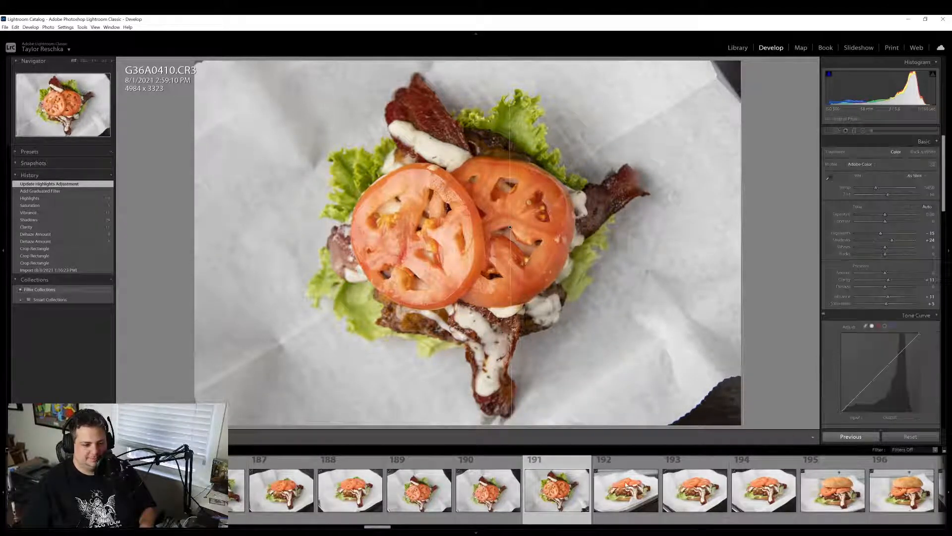
Export photo G36A0410.CR3 using the previous export settings
{"action": "right_click", "coordinate": [543, 505]}
{"action": "mouse_move", "coordinate": [595, 472]}
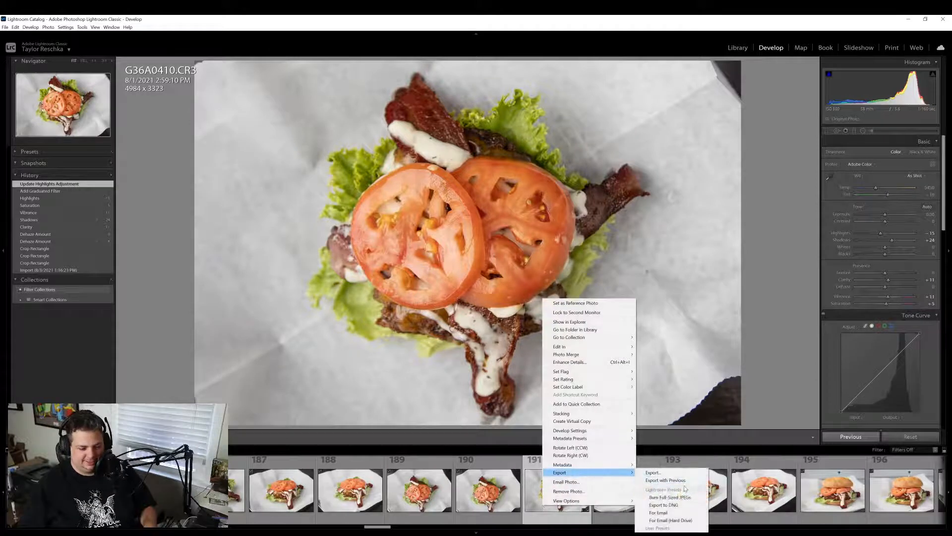
{"action": "left_click", "coordinate": [679, 477]}
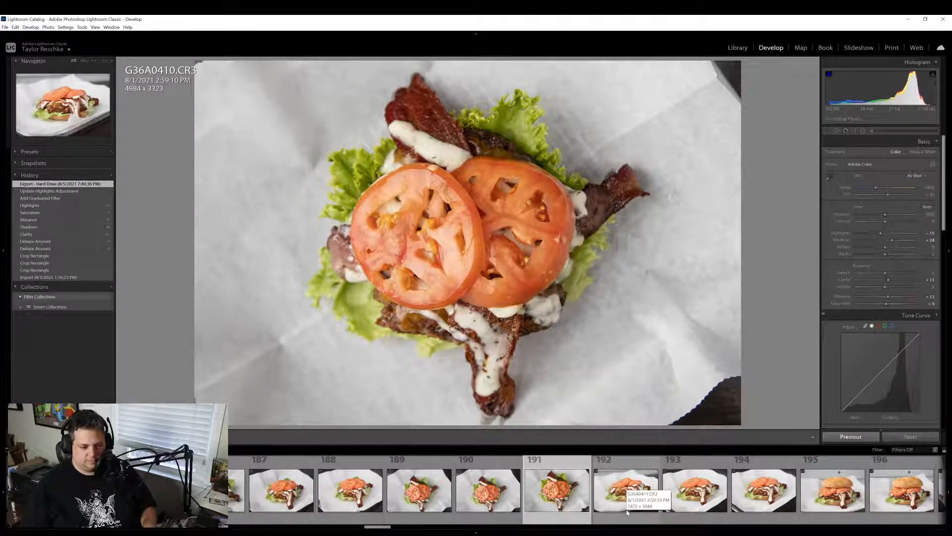
In the bacon burger photo G36A0415.CR3, heal the white crumb on the paper beside the bacon strip and adjust the spot removal
{"action": "scroll", "coordinate": [628, 512], "scroll_direction": "down", "scroll_amount": 4}
{"action": "left_click", "coordinate": [540, 504]}
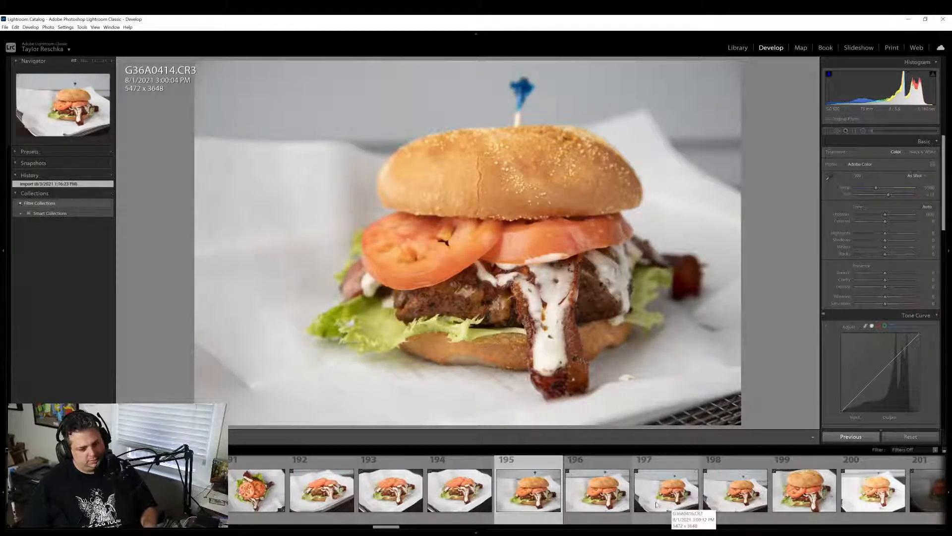
{"action": "left_click", "coordinate": [596, 507]}
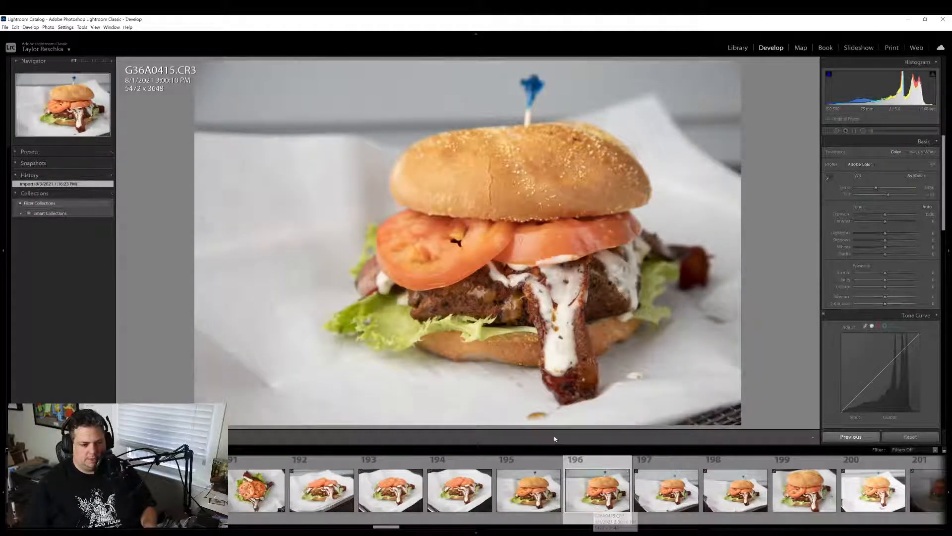
{"action": "left_click", "coordinate": [837, 131]}
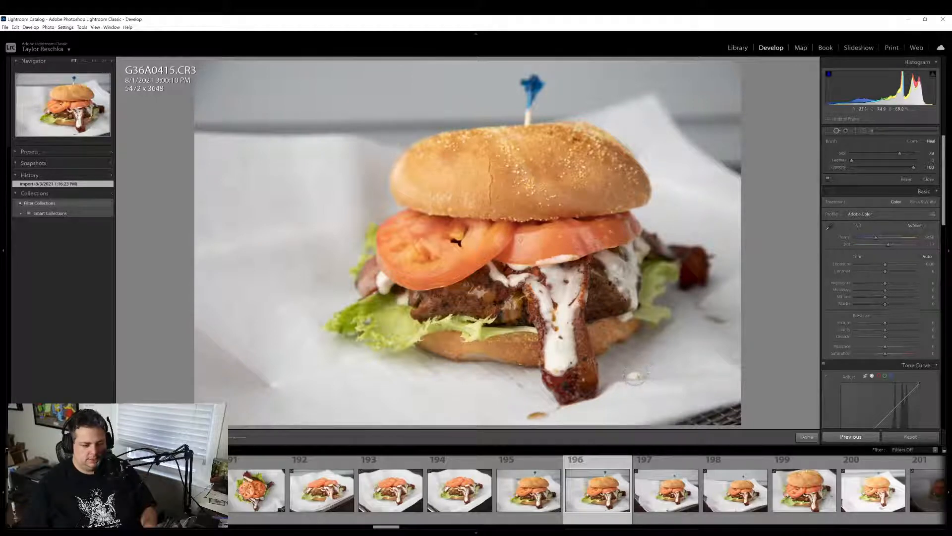
{"action": "scroll", "coordinate": [635, 371], "scroll_direction": "down", "scroll_amount": 1}
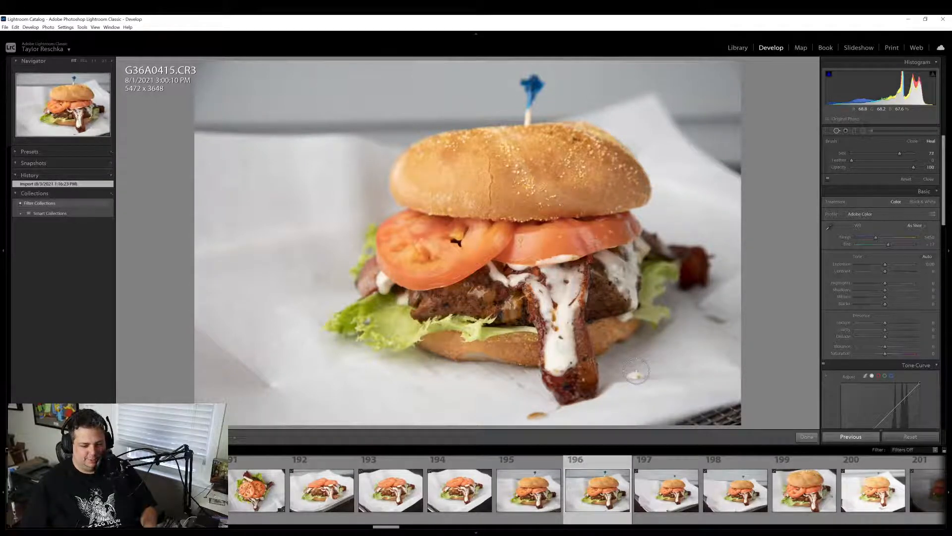
{"action": "left_click", "coordinate": [636, 371]}
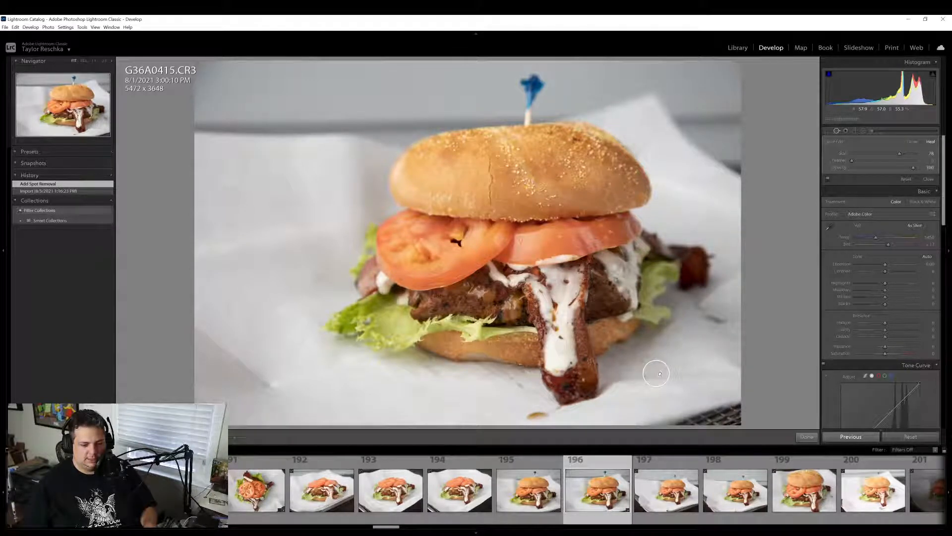
{"action": "left_click", "coordinate": [658, 374]}
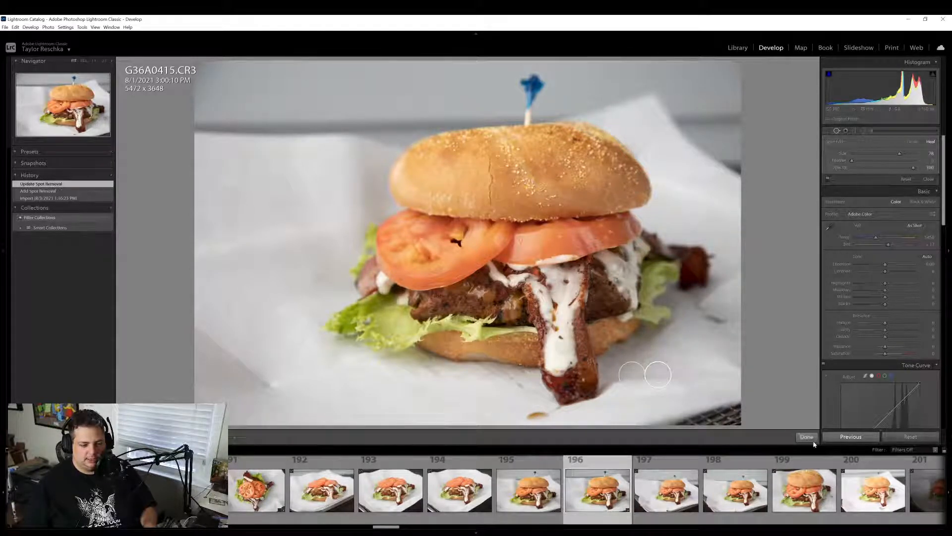
{"action": "left_click", "coordinate": [807, 436]}
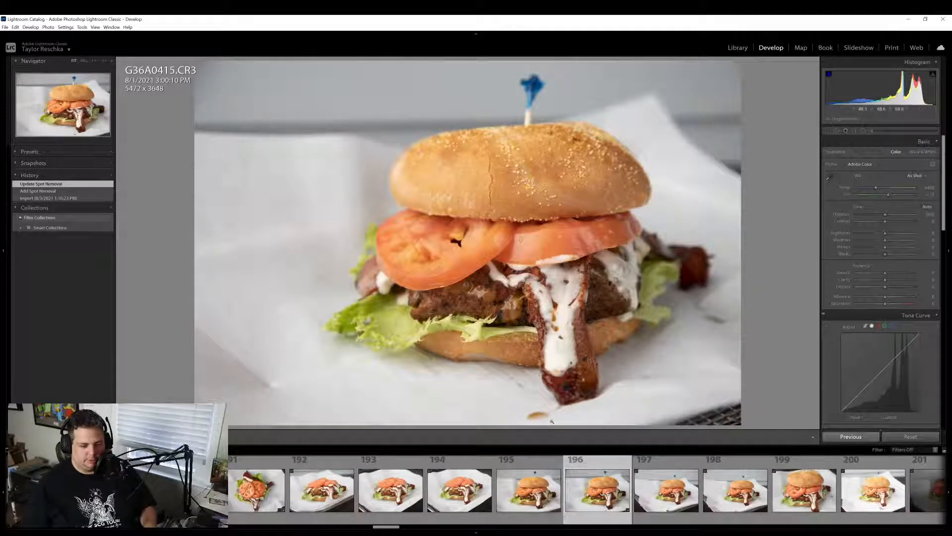
Heal the brown crumb on the paper at the bottom edge of the photo, below the bacon strip
{"action": "left_click", "coordinate": [837, 131]}
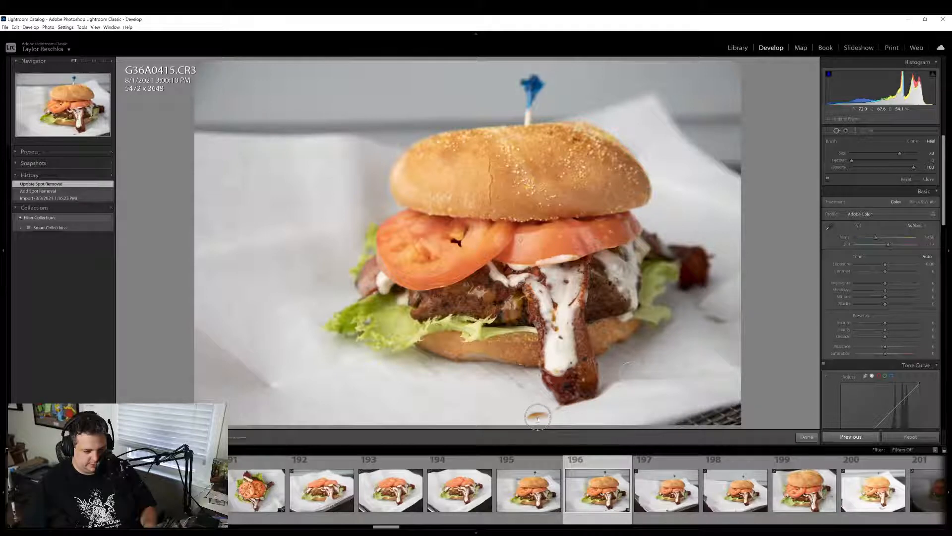
{"action": "left_click", "coordinate": [538, 416]}
{"action": "left_click", "coordinate": [807, 436]}
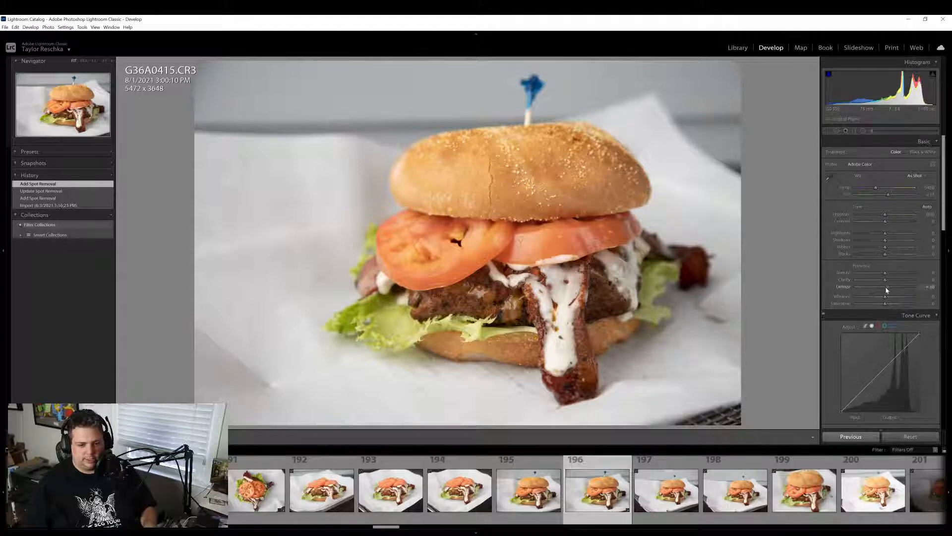
Set Dehaze +9, Clarity +4, Shadows +20, Vibrance +11 and Saturation +2 on G36A0415.CR3
{"action": "left_click_drag", "start_coordinate": [887, 290], "coordinate": [889, 282]}
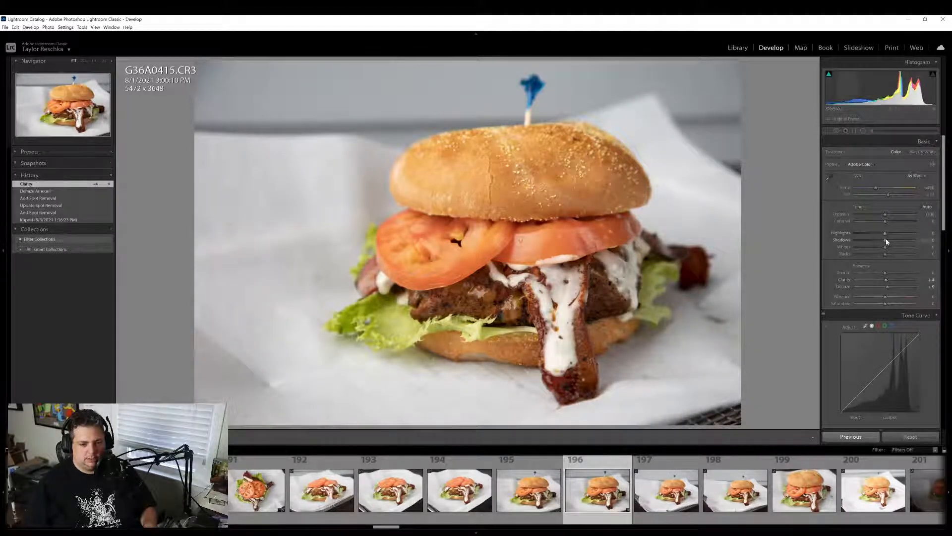
{"action": "left_click_drag", "start_coordinate": [887, 242], "coordinate": [892, 242]}
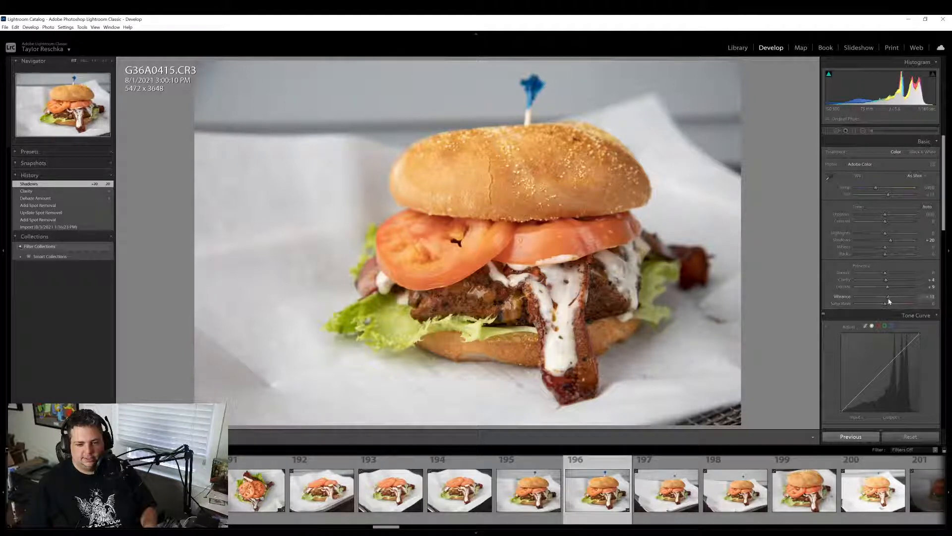
{"action": "left_click_drag", "start_coordinate": [890, 301], "coordinate": [887, 304]}
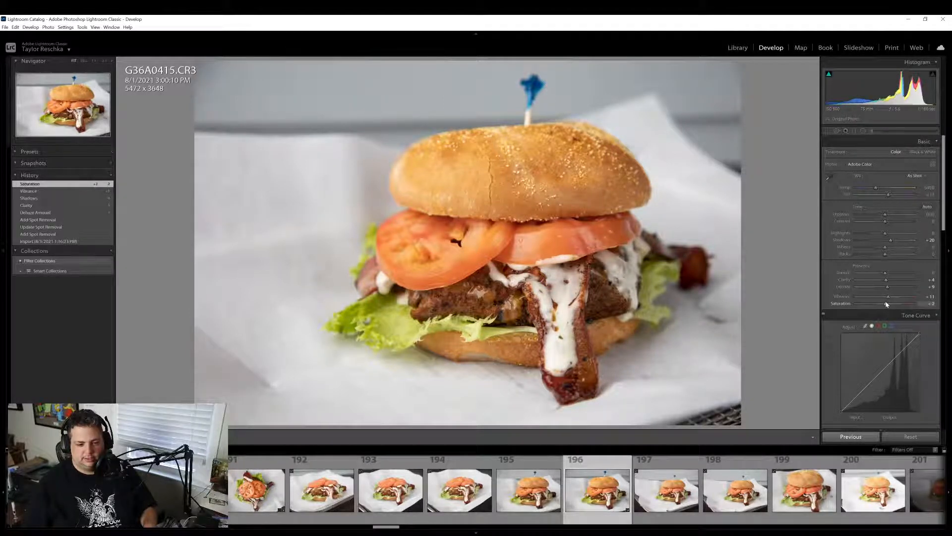
Paint the burger in G36A0415.CR3 with the Clarity 20 adjustment brush, finish the brush edit, and check the patty up close
{"action": "left_click", "coordinate": [871, 131]}
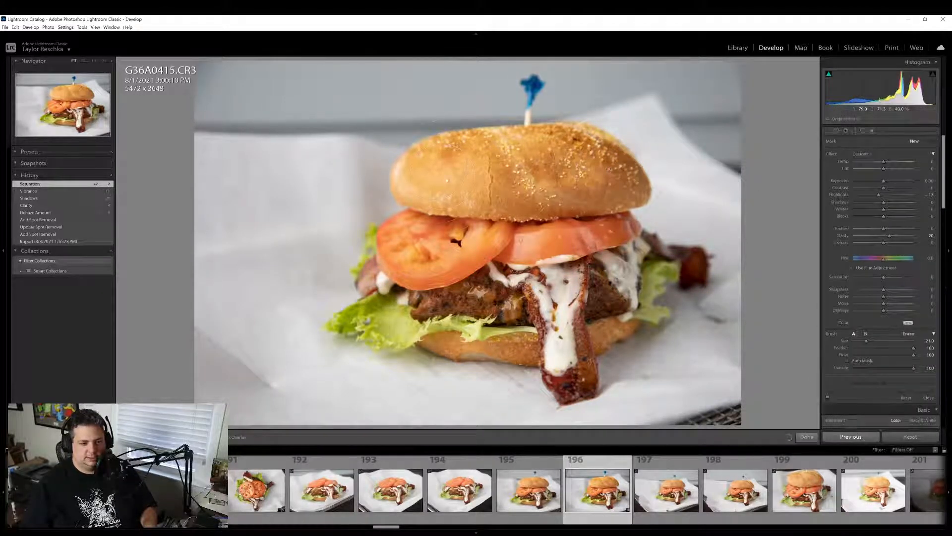
{"action": "left_click_drag", "start_coordinate": [448, 181], "coordinate": [843, 473]}
{"action": "left_click", "coordinate": [806, 439]}
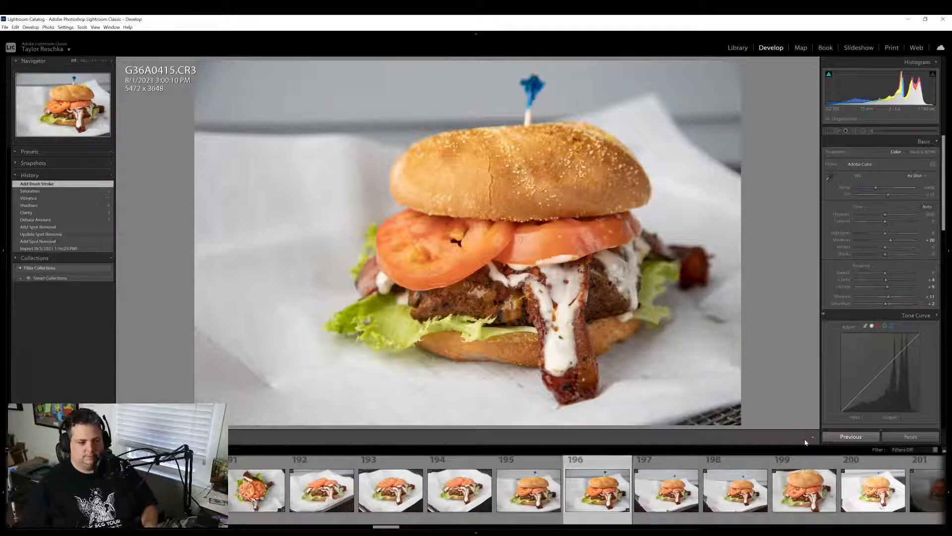
{"action": "left_click", "coordinate": [482, 303]}
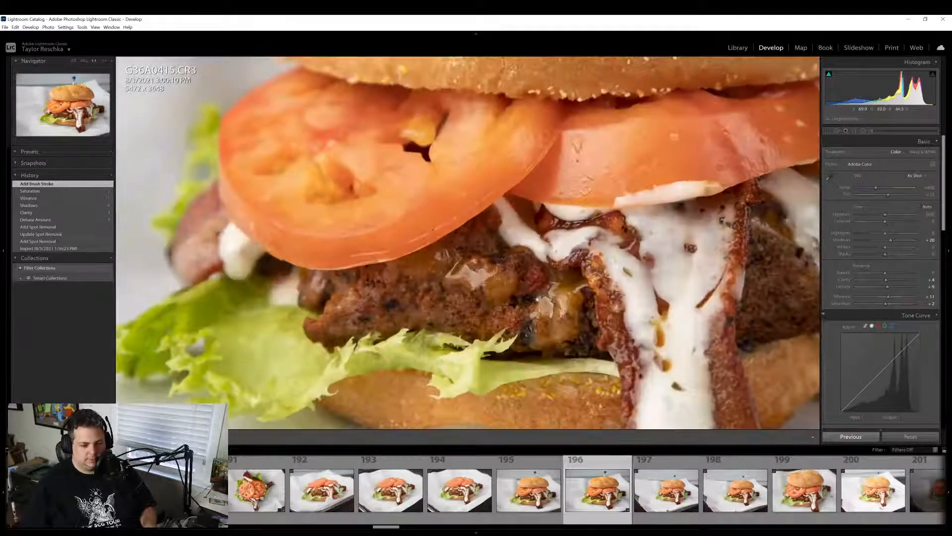
{"action": "left_click", "coordinate": [530, 284]}
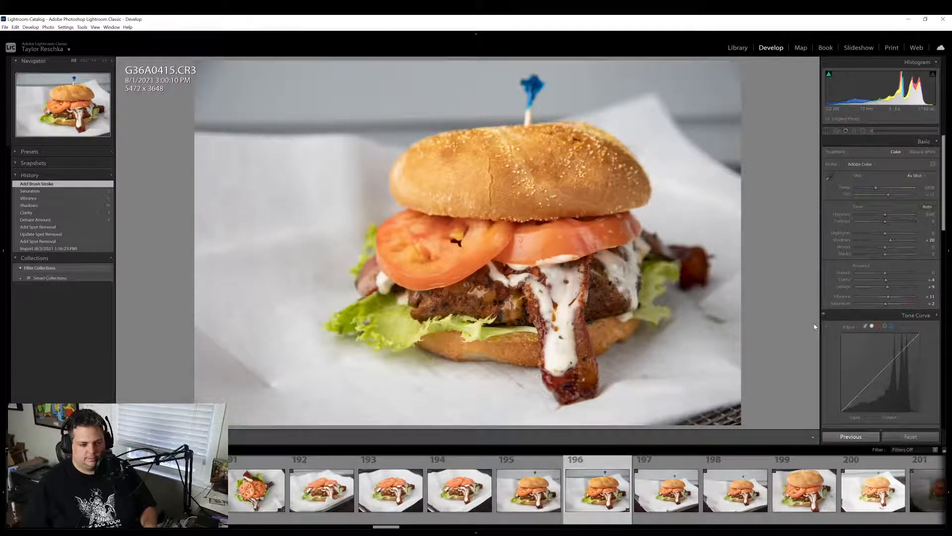
Heal the dark mark on the paper beside the burger, sampling from the clean paper above the rear bacon end
{"action": "left_click", "coordinate": [837, 130]}
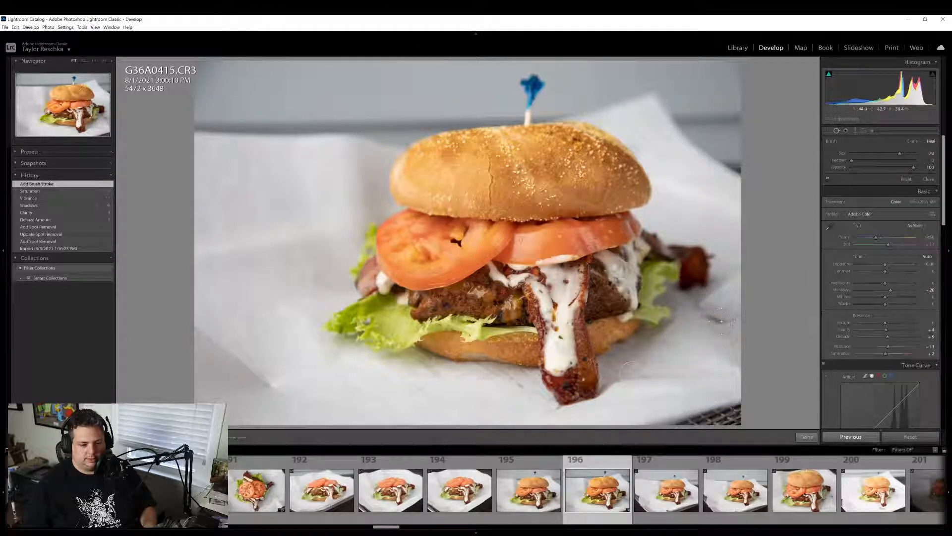
{"action": "mouse_move", "coordinate": [722, 321]}
{"action": "left_mouse_down"}
{"action": "mouse_move", "coordinate": [702, 308]}
{"action": "mouse_move", "coordinate": [739, 322]}
{"action": "left_mouse_up"}
{"action": "left_click_drag", "start_coordinate": [692, 375], "coordinate": [691, 179]}
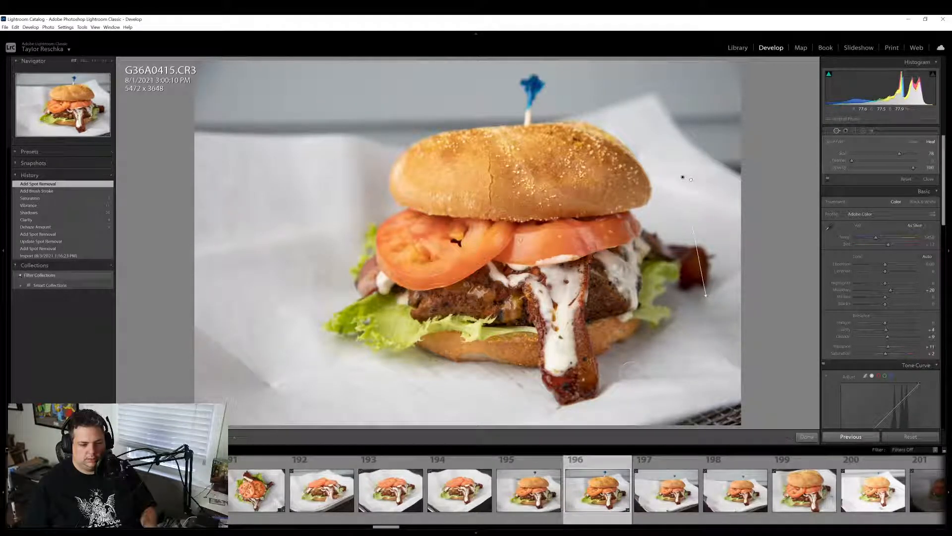
{"action": "left_click", "coordinate": [807, 437]}
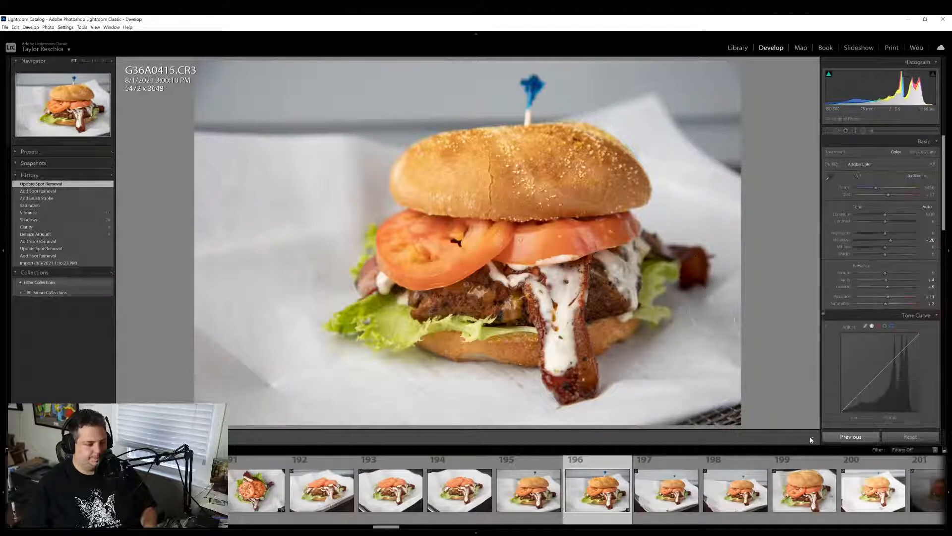
Export photo G36A0415.CR3 using the previous export settings
{"action": "mouse_move", "coordinate": [699, 475]}
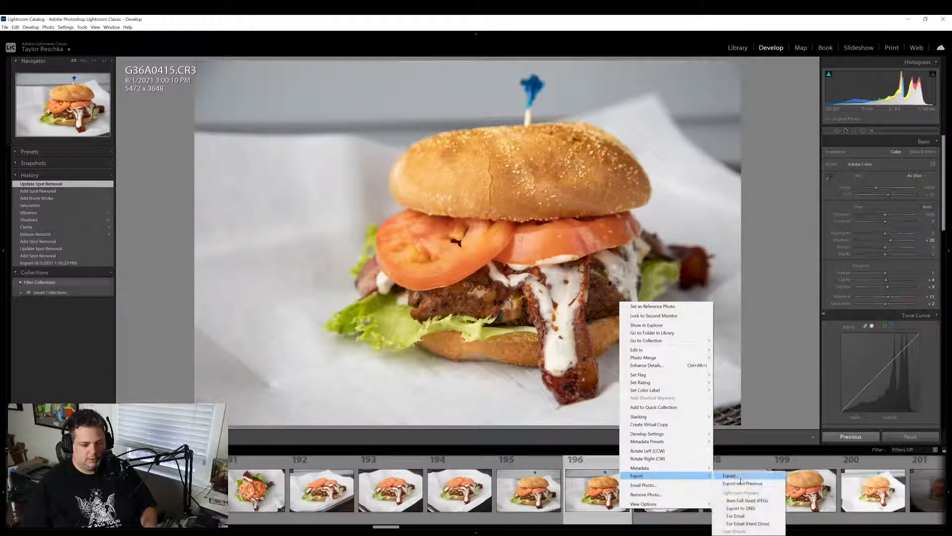
{"action": "left_click", "coordinate": [748, 482]}
Apply the previous photo's develop settings to G36A0418.CR3 and reset the spot removals copied with them
{"action": "scroll", "coordinate": [685, 494], "scroll_direction": "down", "scroll_amount": 4}
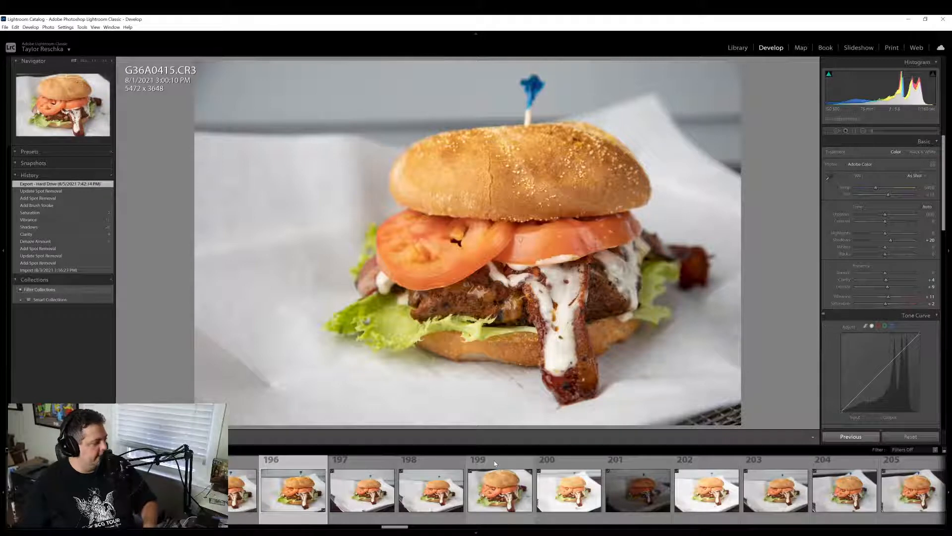
{"action": "left_click", "coordinate": [519, 497]}
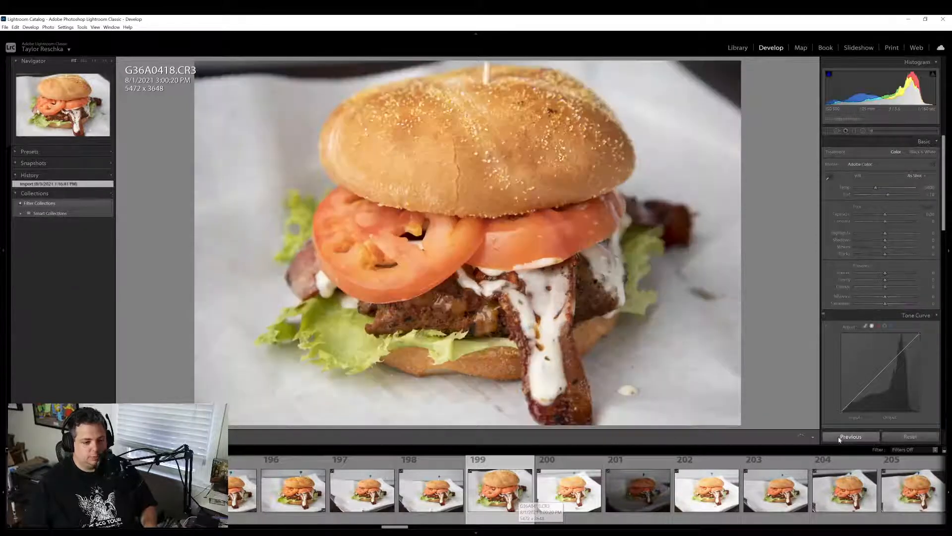
{"action": "left_click", "coordinate": [840, 438]}
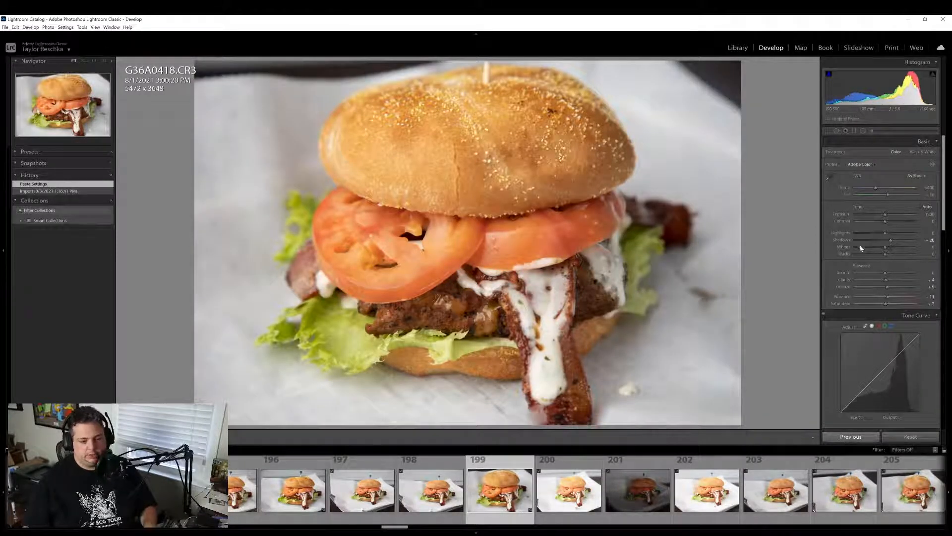
{"action": "key", "text": "q"}
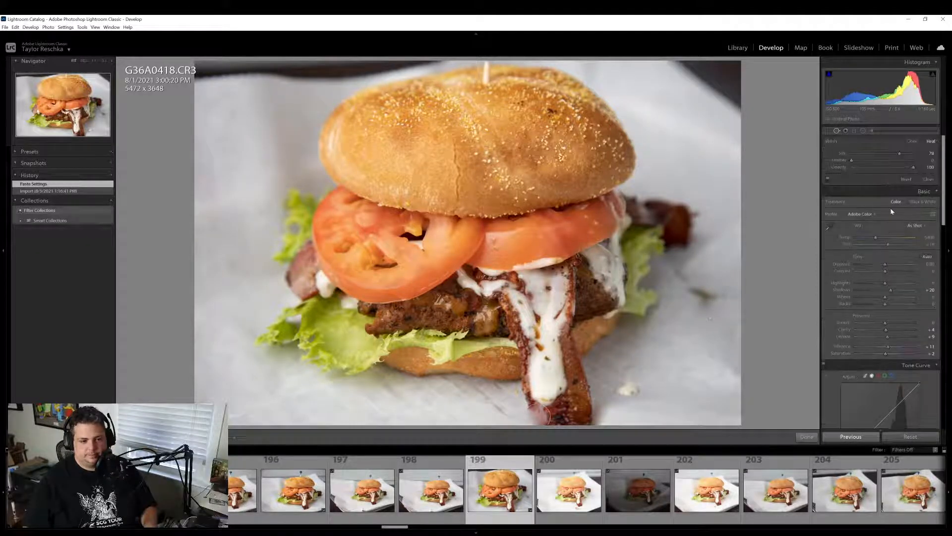
{"action": "left_click", "coordinate": [906, 180]}
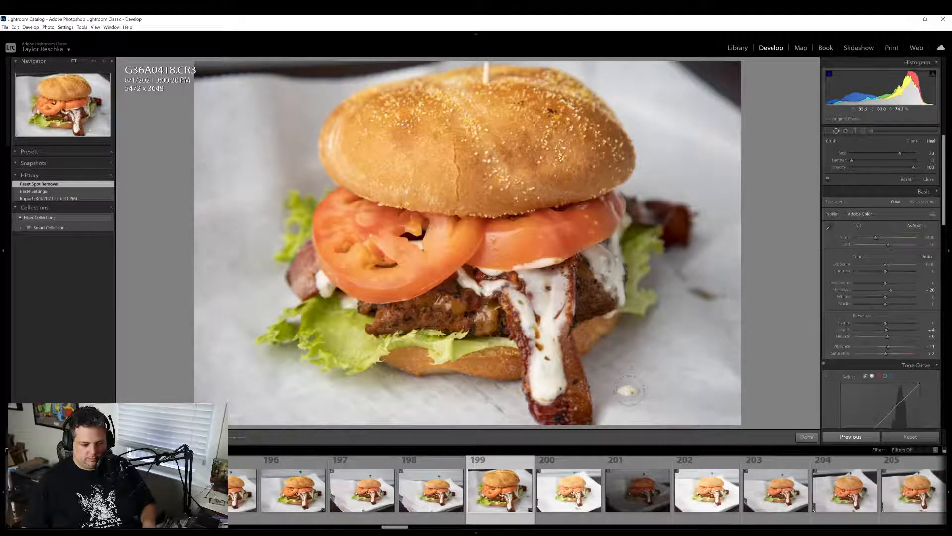
Heal the white crumb beside the bacon strip and the dark mark on the paper, sampling the latter from clean paper higher up
{"action": "left_click", "coordinate": [629, 391]}
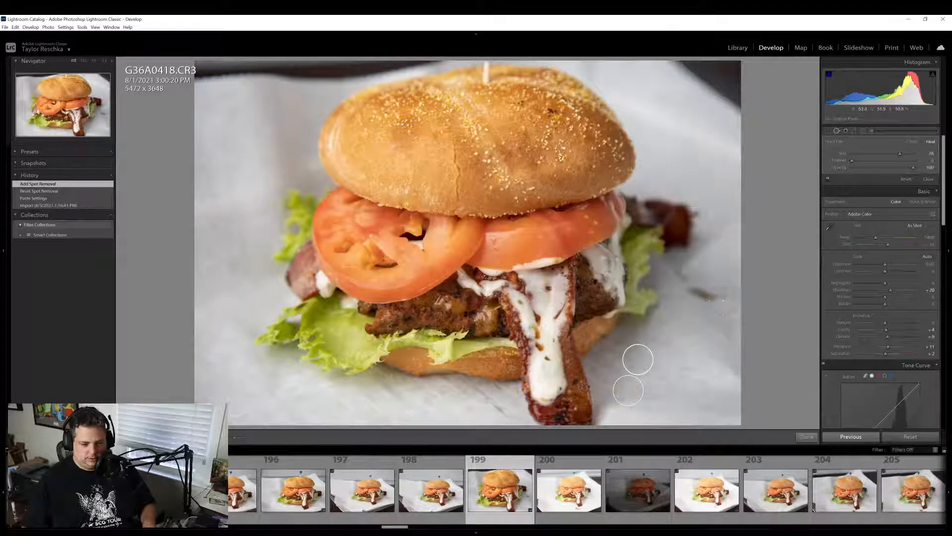
{"action": "left_click_drag", "start_coordinate": [725, 300], "coordinate": [699, 295]}
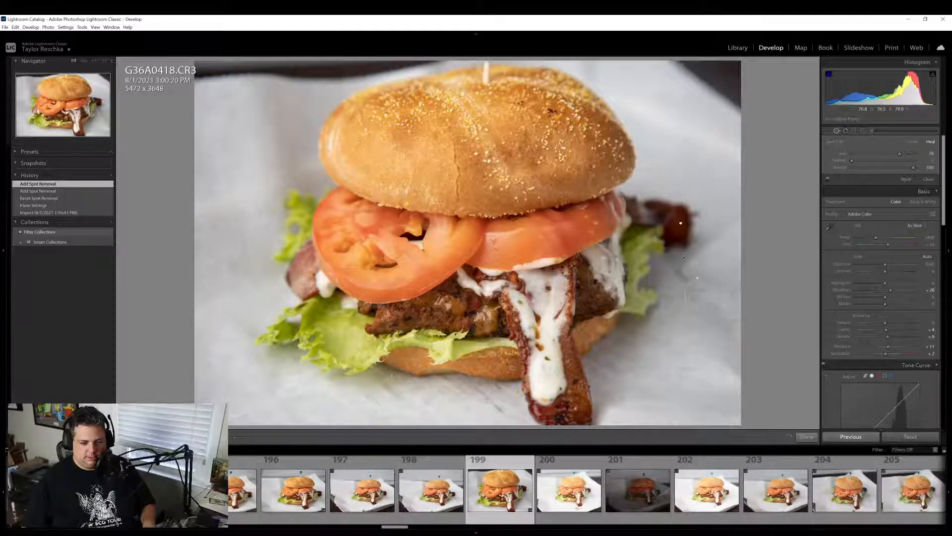
{"action": "left_click_drag", "start_coordinate": [681, 223], "coordinate": [670, 131]}
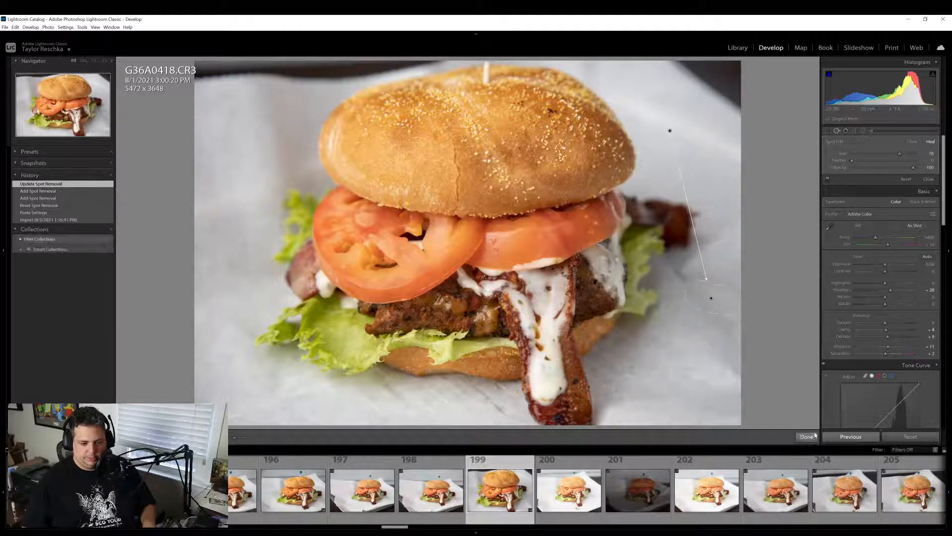
{"action": "left_click", "coordinate": [812, 439]}
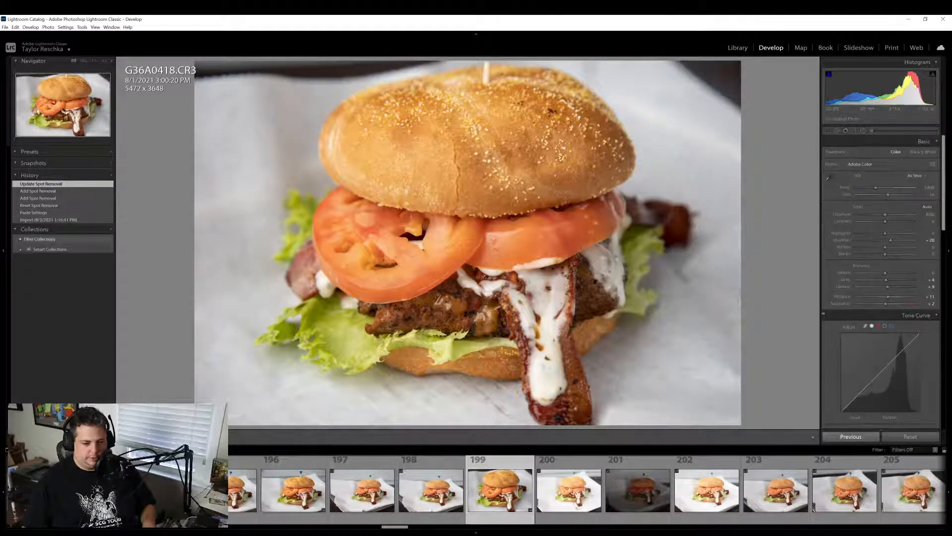
Use targeted saturation adjustment on the bun of G36A0418.CR3 to set orange to +16 and red to +9
{"action": "left_click_drag", "start_coordinate": [398, 260], "coordinate": [858, 318]}
{"action": "scroll", "coordinate": [857, 321], "scroll_direction": "down", "scroll_amount": 2}
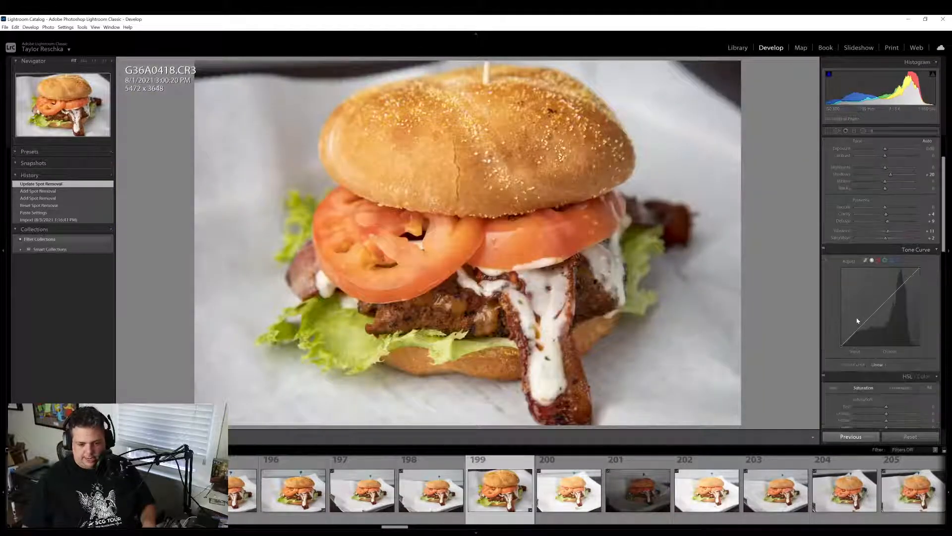
{"action": "scroll", "coordinate": [857, 320], "scroll_direction": "down", "scroll_amount": 1}
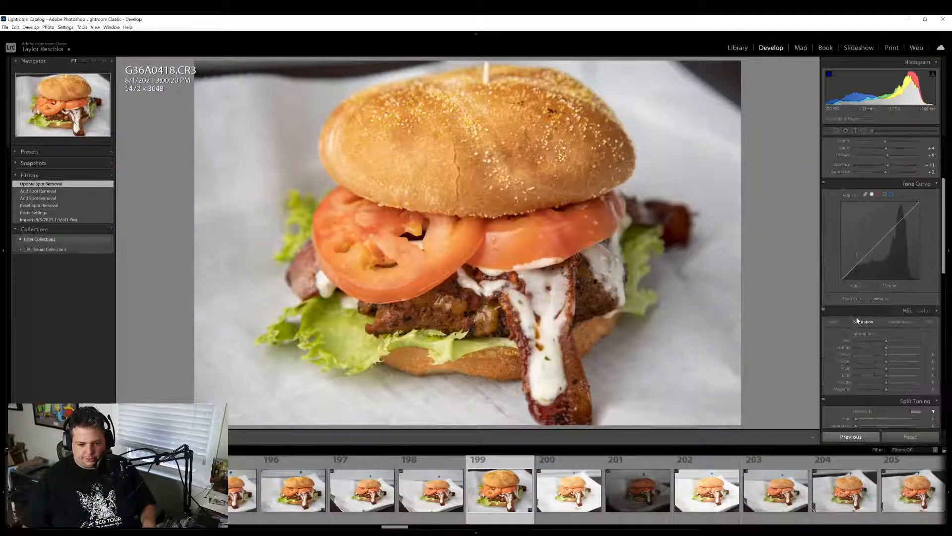
{"action": "left_click", "coordinate": [826, 333]}
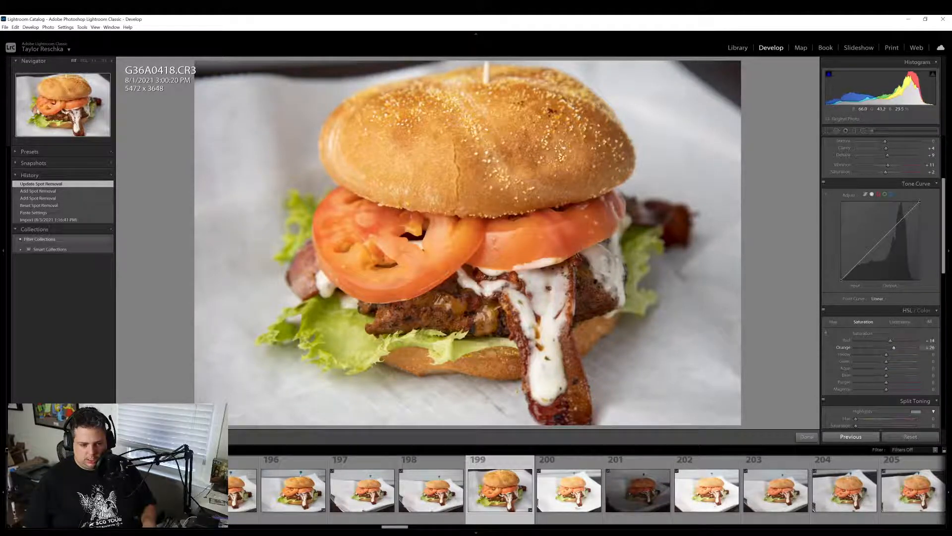
{"action": "left_click_drag", "start_coordinate": [476, 149], "coordinate": [476, 158]}
{"action": "left_click", "coordinate": [806, 437]}
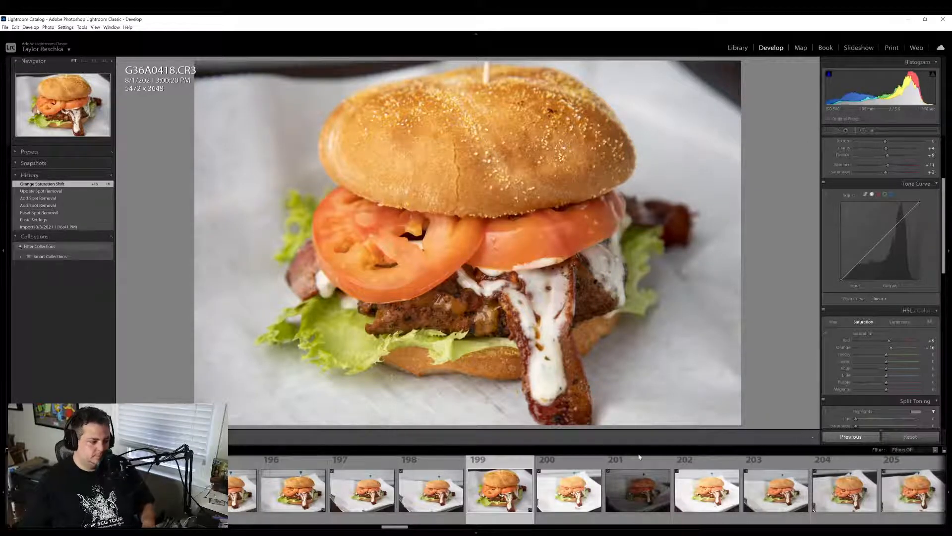
Export photo G36A0418.CR3 using the previous export settings
{"action": "right_click", "coordinate": [503, 495]}
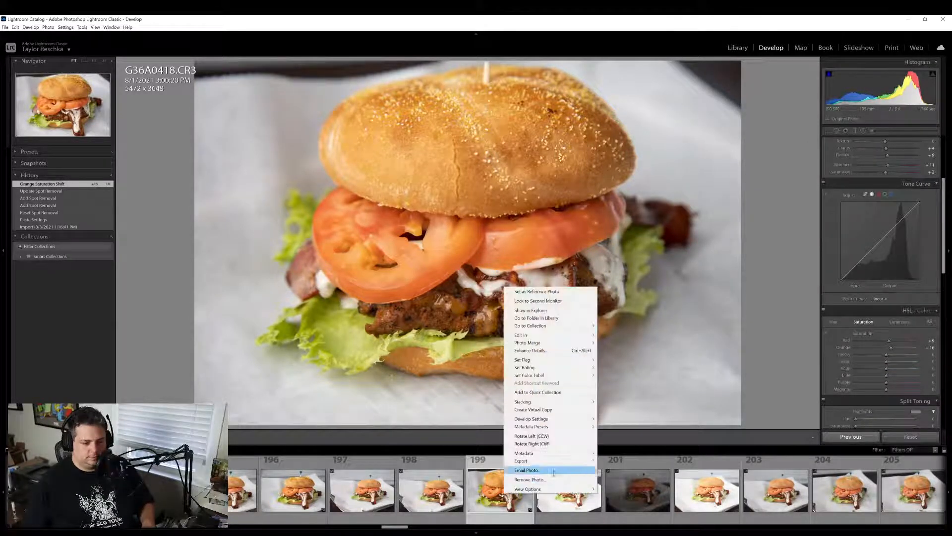
{"action": "mouse_move", "coordinate": [556, 461]}
{"action": "left_click", "coordinate": [657, 470]}
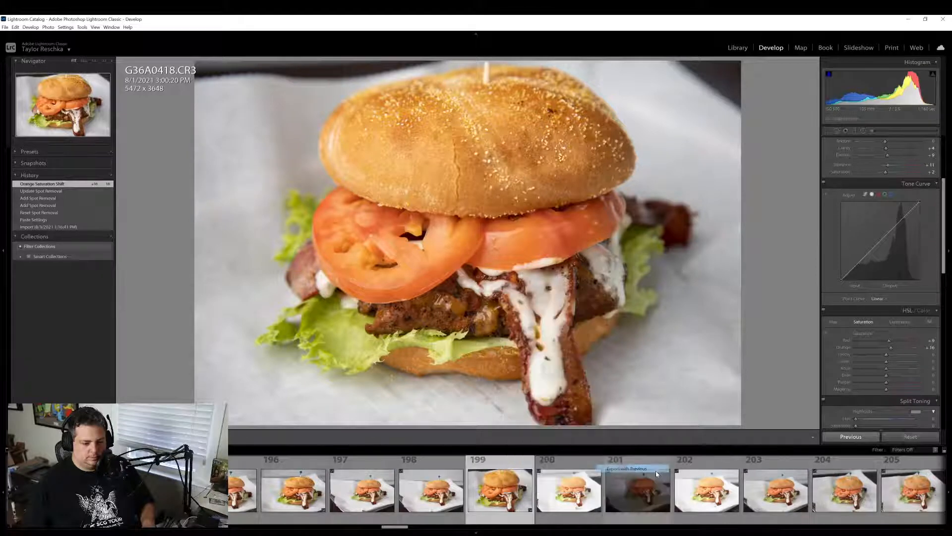
On photo G36A0421.CR3, set Exposure −0.45, Dehaze +11, Clarity +8, Vibrance +11 and Saturation +1
{"action": "left_click", "coordinate": [728, 506]}
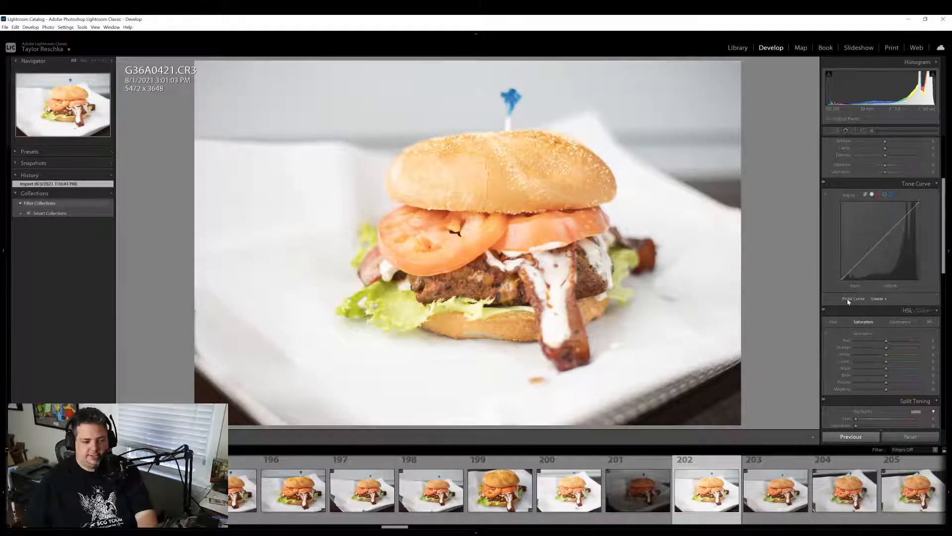
{"action": "scroll", "coordinate": [848, 300], "scroll_direction": "up", "scroll_amount": 3}
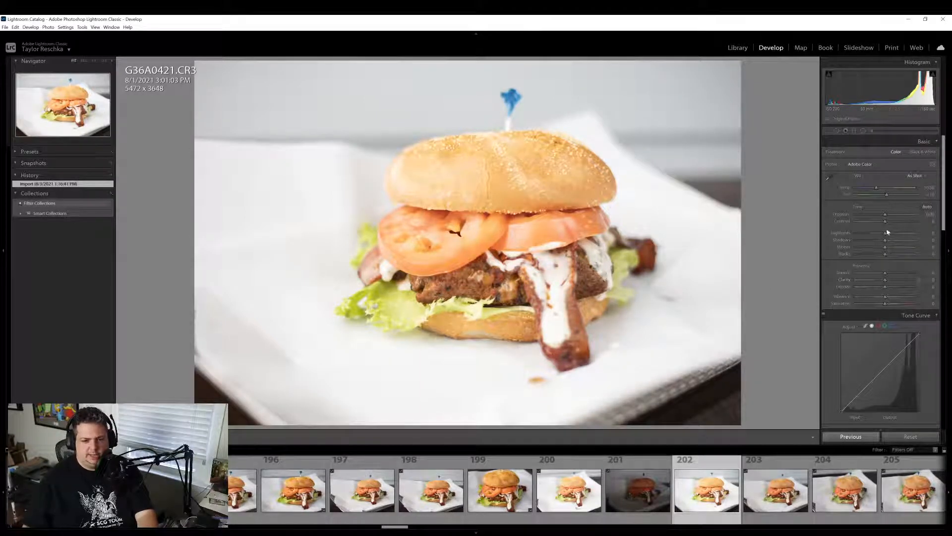
{"action": "left_click_drag", "start_coordinate": [886, 216], "coordinate": [882, 216]}
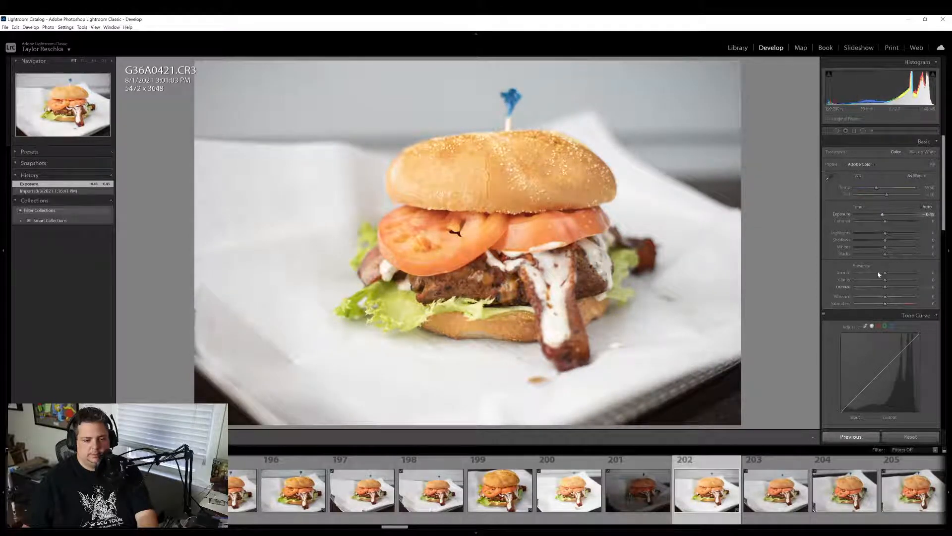
{"action": "left_click_drag", "start_coordinate": [885, 287], "coordinate": [886, 304]}
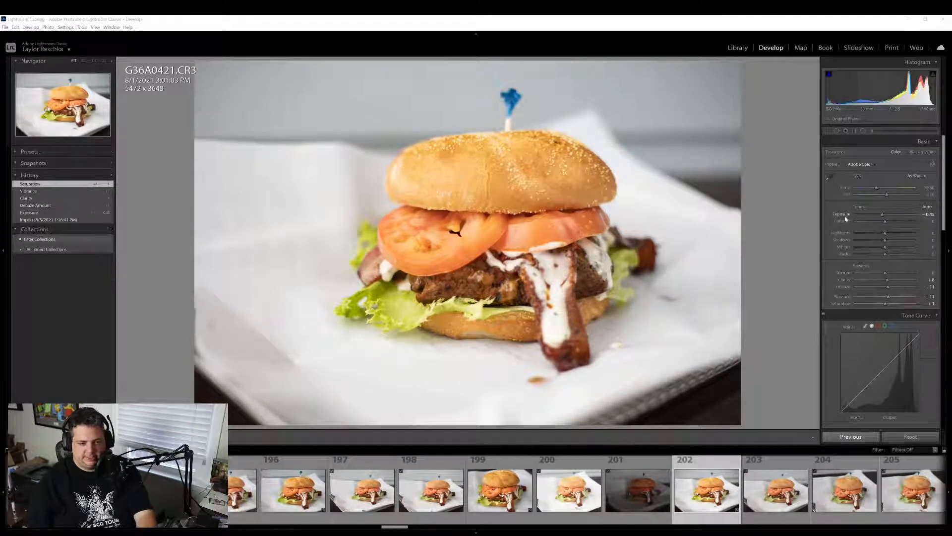
Try targeted saturation on the bun with orange at +25 and red at +5, and undo it
{"action": "scroll", "coordinate": [845, 219], "scroll_direction": "down", "scroll_amount": 5}
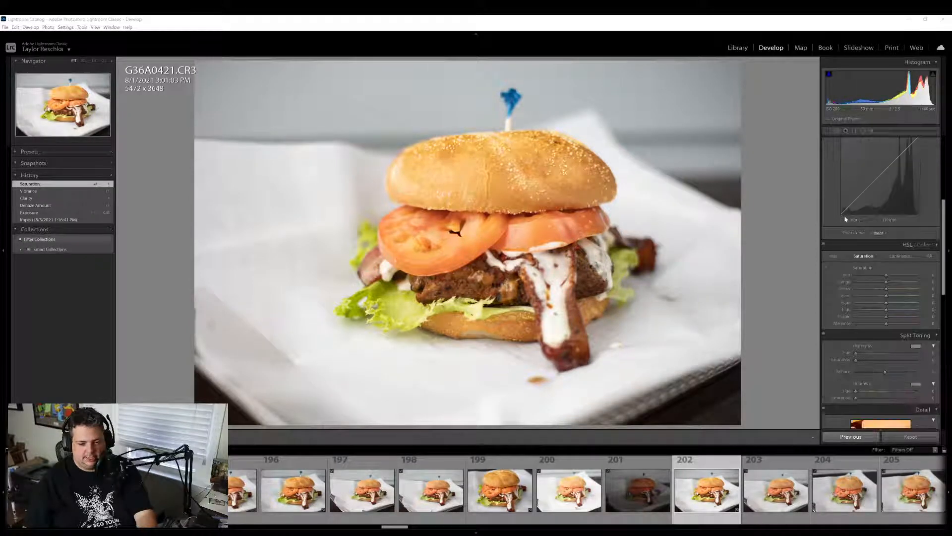
{"action": "left_click", "coordinate": [826, 267]}
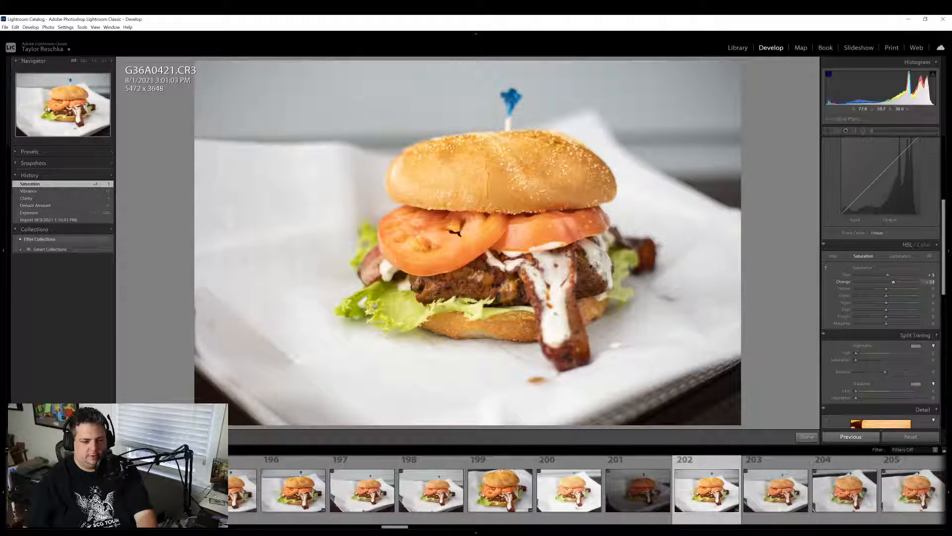
{"action": "left_click_drag", "start_coordinate": [487, 173], "coordinate": [487, 172]}
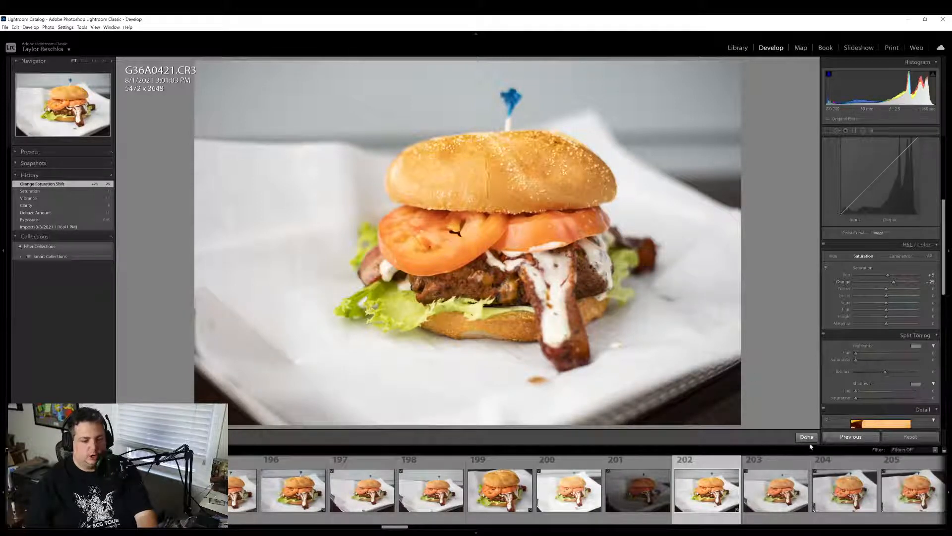
{"action": "left_click", "coordinate": [811, 438]}
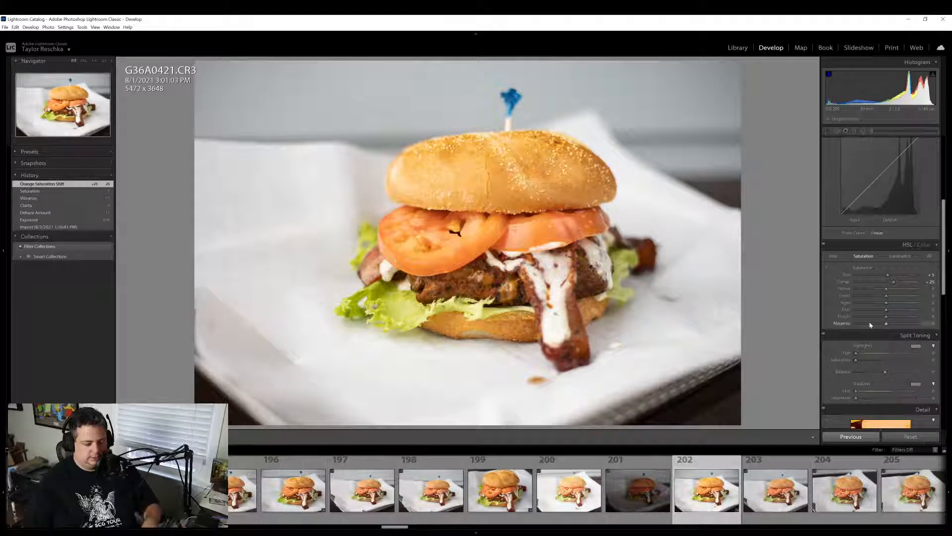
{"action": "key", "text": "ctrl+z"}
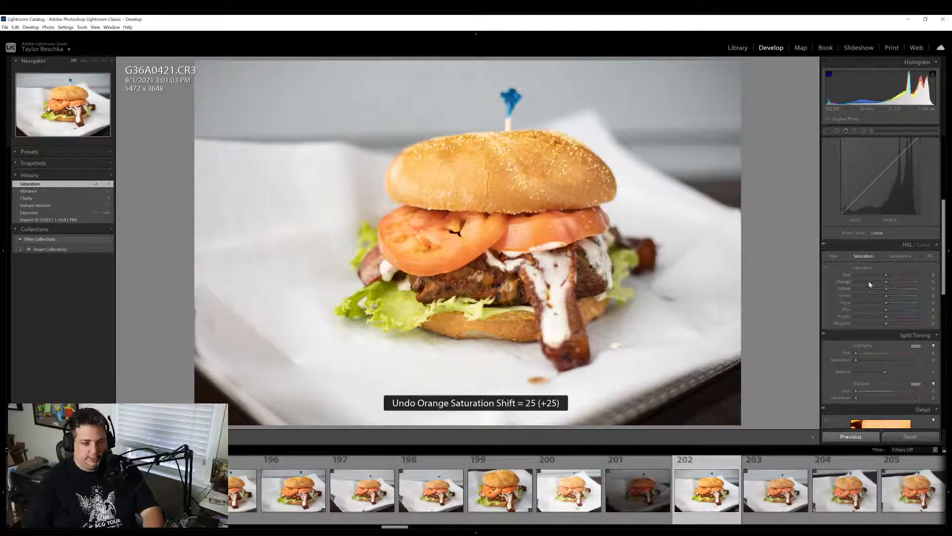
Use targeted saturation adjustment on the tomato to set orange to +13 and red to +4
{"action": "left_click", "coordinate": [825, 269]}
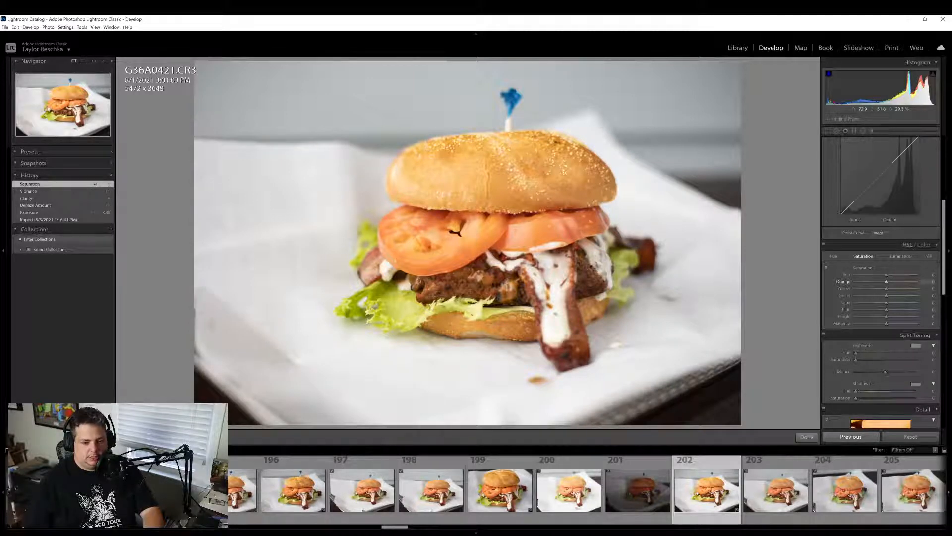
{"action": "left_click_drag", "start_coordinate": [576, 229], "coordinate": [578, 229]}
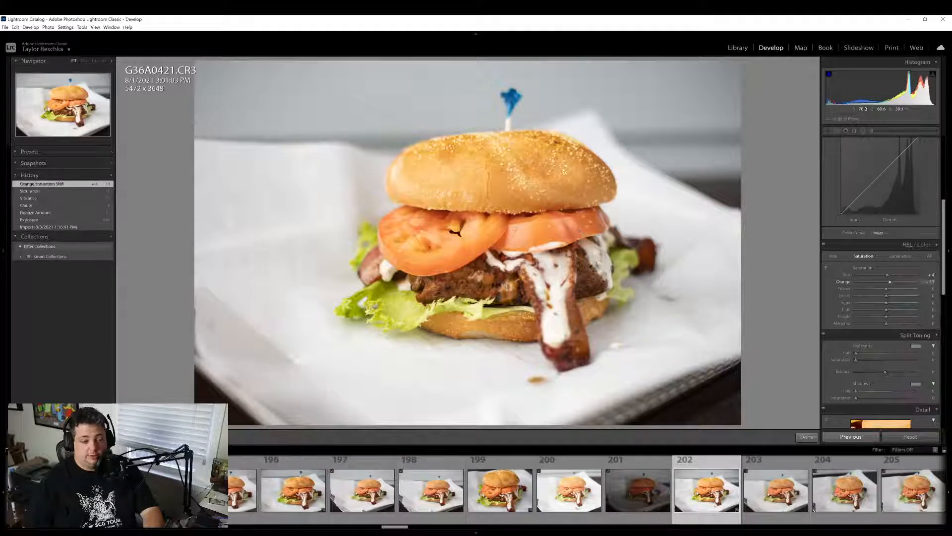
{"action": "left_click", "coordinate": [806, 437]}
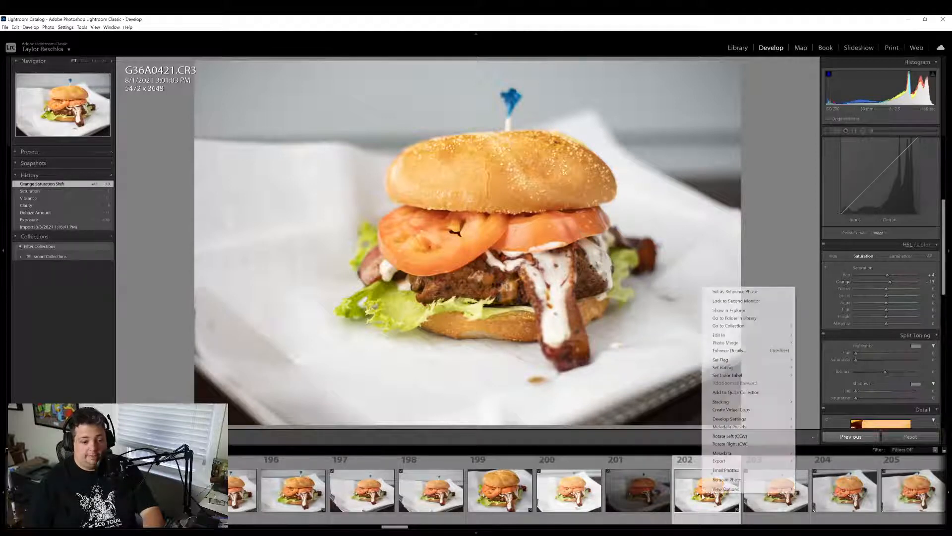
Export burger photo G36A0421.CR3 using the previous export settings
{"action": "right_click", "coordinate": [704, 496]}
{"action": "mouse_move", "coordinate": [731, 465]}
{"action": "left_click", "coordinate": [823, 469]}
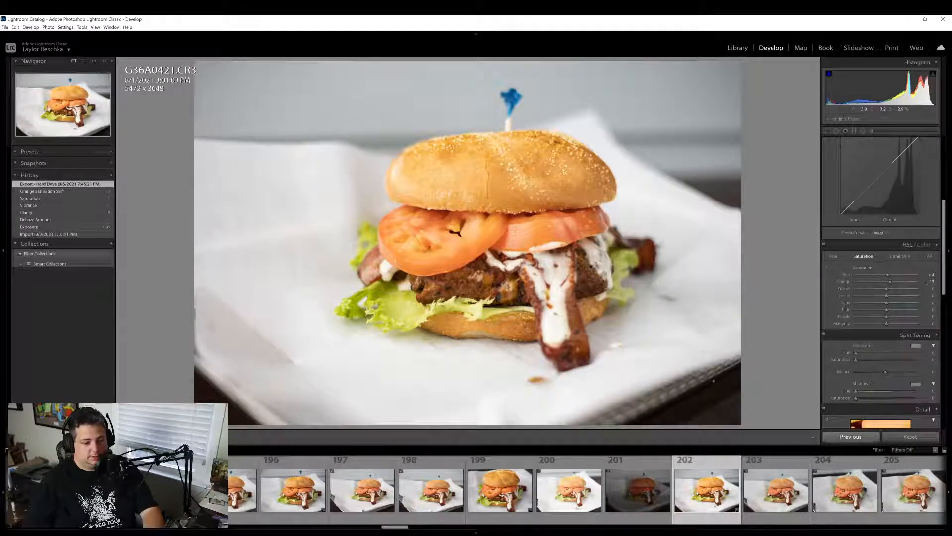
{"action": "right_click", "coordinate": [714, 381]}
{"action": "left_click", "coordinate": [794, 413]}
Browse the salad shots, comparing G36A0426, G36A0429 and G36A0430, and open photo G36A0433.CR3
{"action": "scroll", "coordinate": [746, 499], "scroll_direction": "down", "scroll_amount": 4}
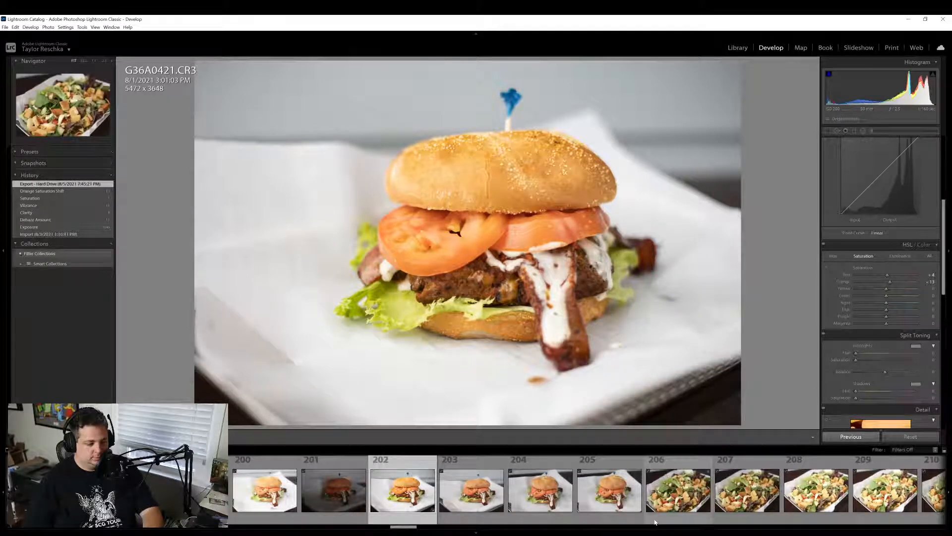
{"action": "scroll", "coordinate": [655, 521], "scroll_direction": "down", "scroll_amount": 3}
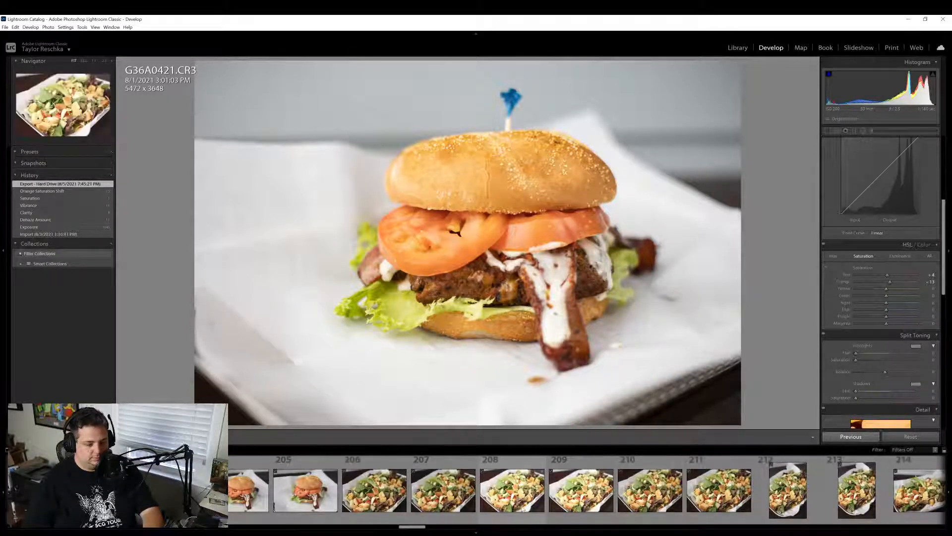
{"action": "scroll", "coordinate": [496, 501], "scroll_direction": "up", "scroll_amount": 3}
{"action": "scroll", "coordinate": [471, 496], "scroll_direction": "down", "scroll_amount": 3}
{"action": "left_click", "coordinate": [457, 493]}
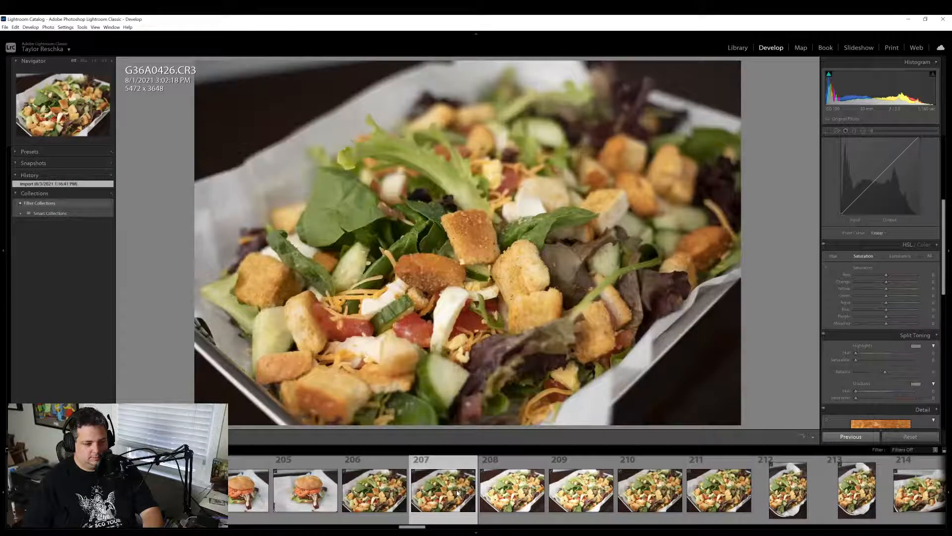
{"action": "scroll", "coordinate": [457, 492], "scroll_direction": "down", "scroll_amount": 3}
{"action": "scroll", "coordinate": [458, 493], "scroll_direction": "up", "scroll_amount": 3}
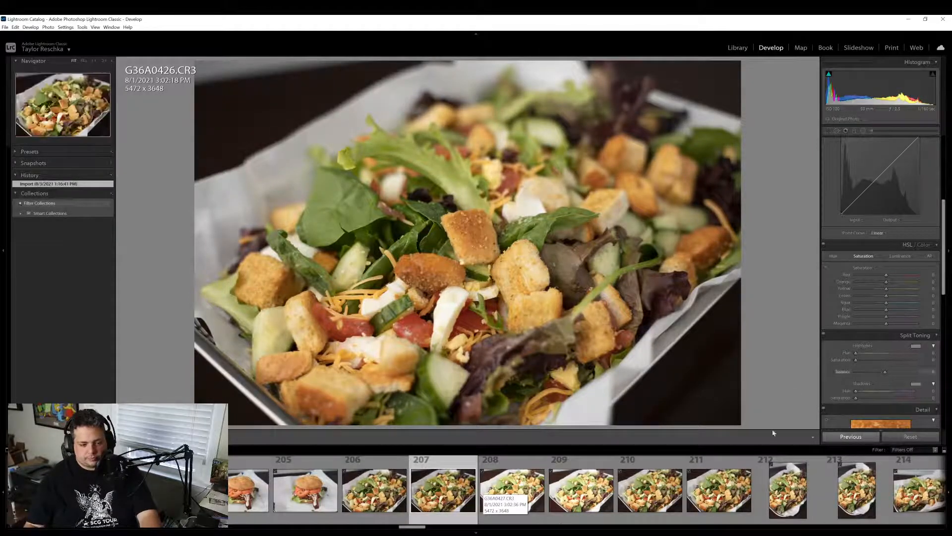
{"action": "left_click", "coordinate": [680, 498]}
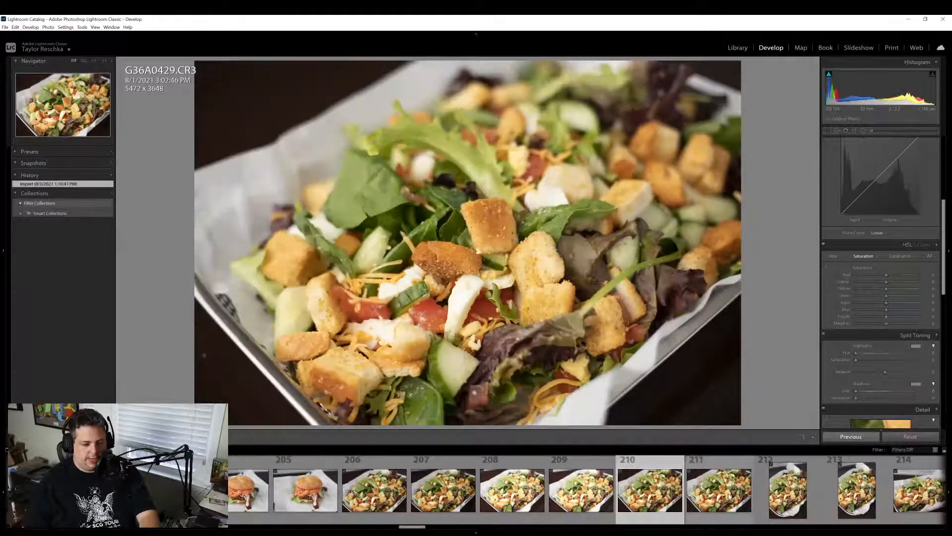
{"action": "left_click", "coordinate": [729, 496]}
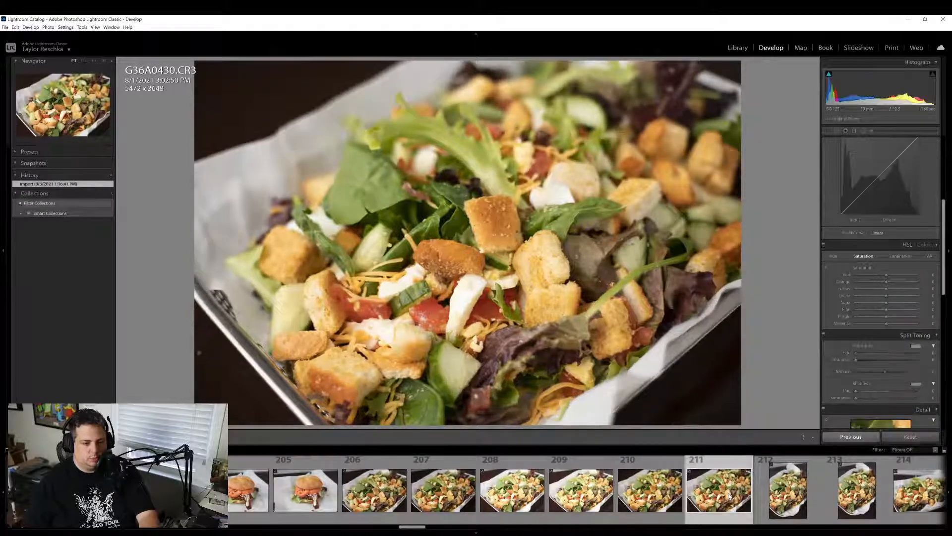
{"action": "scroll", "coordinate": [555, 513], "scroll_direction": "down", "scroll_amount": 3}
{"action": "left_click", "coordinate": [602, 496]}
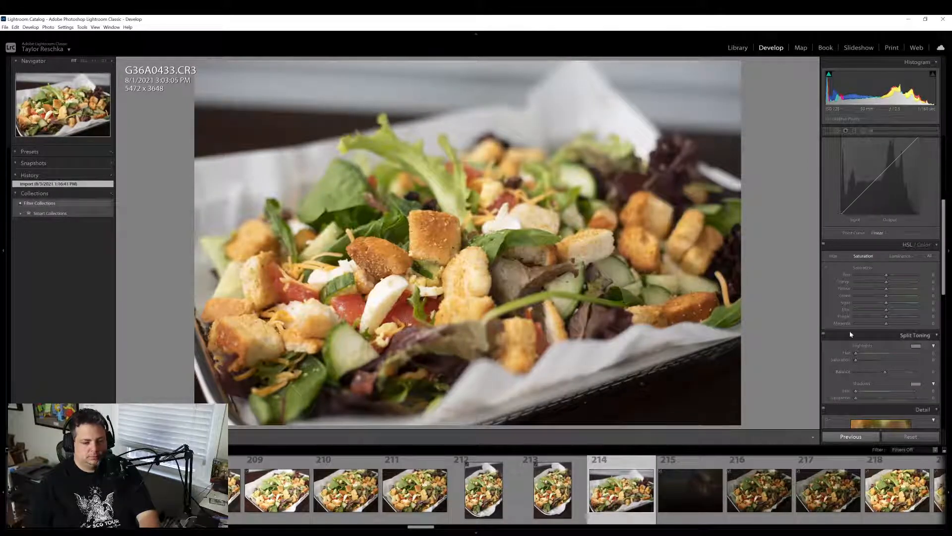
On salad photo G36A0433.CR3, set Shadows +18, Clarity +11, Dehaze +3, Vibrance +16 and Saturation +1
{"action": "scroll", "coordinate": [850, 332], "scroll_direction": "up", "scroll_amount": 5}
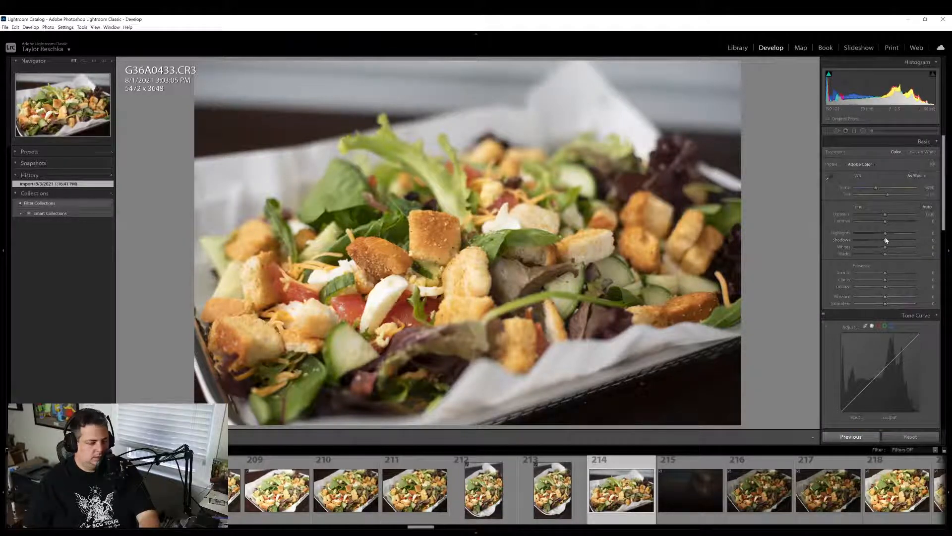
{"action": "left_click_drag", "start_coordinate": [888, 241], "coordinate": [892, 243]}
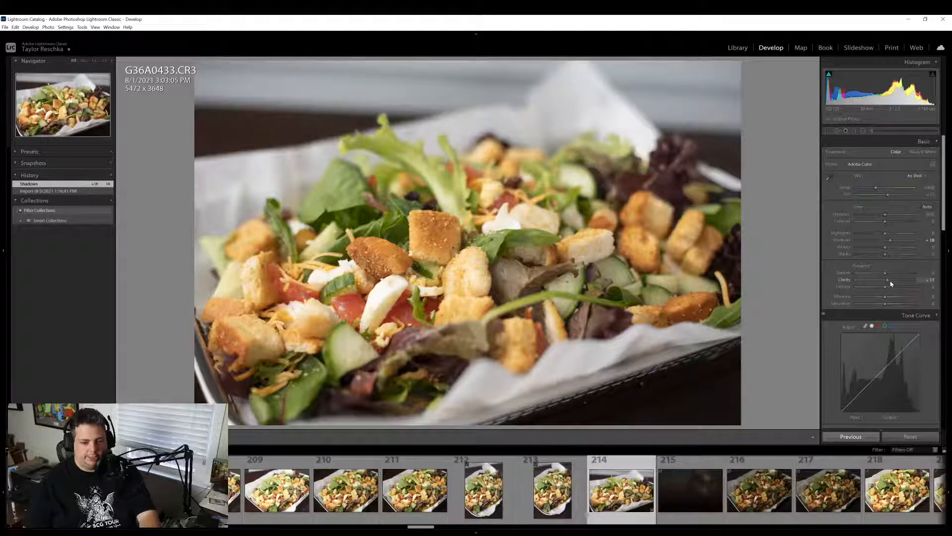
{"action": "left_click_drag", "start_coordinate": [887, 283], "coordinate": [891, 281]}
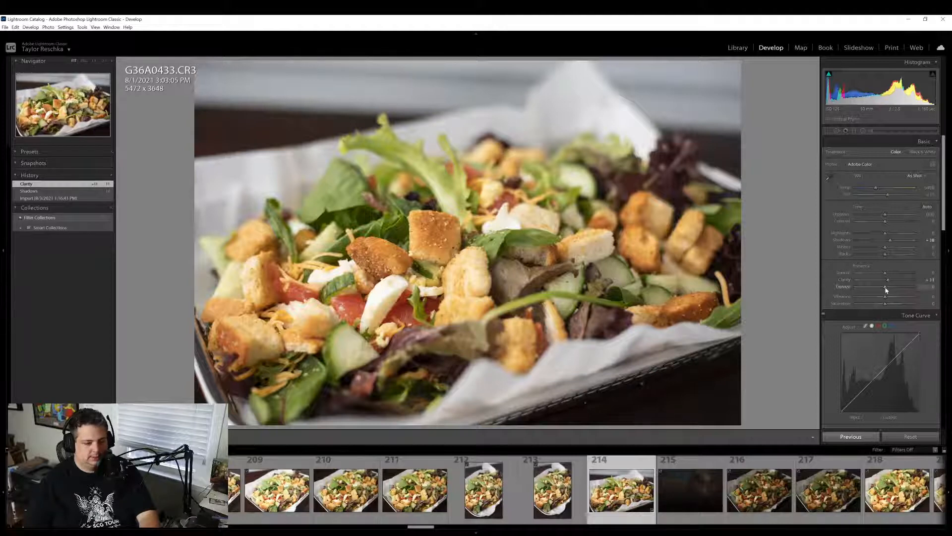
{"action": "left_click_drag", "start_coordinate": [886, 290], "coordinate": [888, 300]}
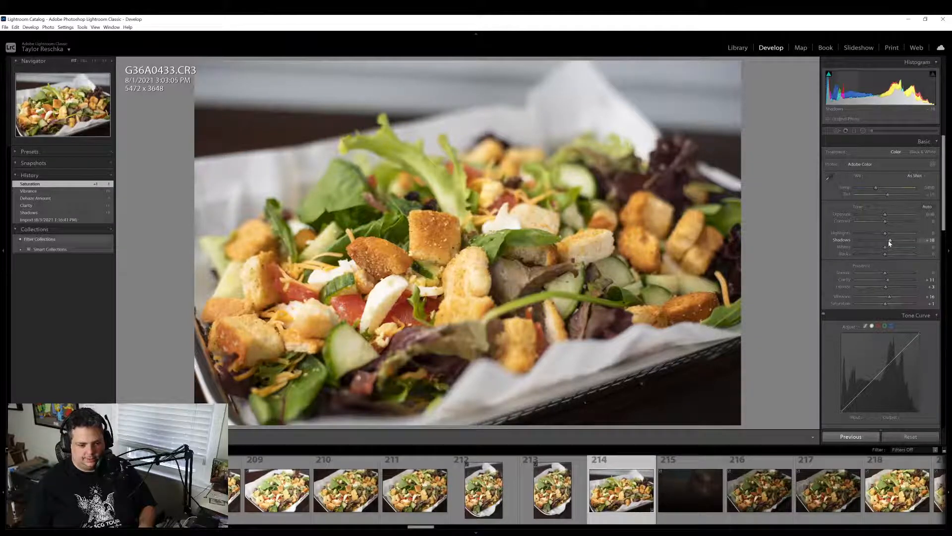
Crop salad photo G36A0433.CR3 slightly to 5266 x 3511 at its original aspect ratio and reposition it in the frame
{"action": "right_click", "coordinate": [606, 506]}
{"action": "mouse_move", "coordinate": [665, 479]}
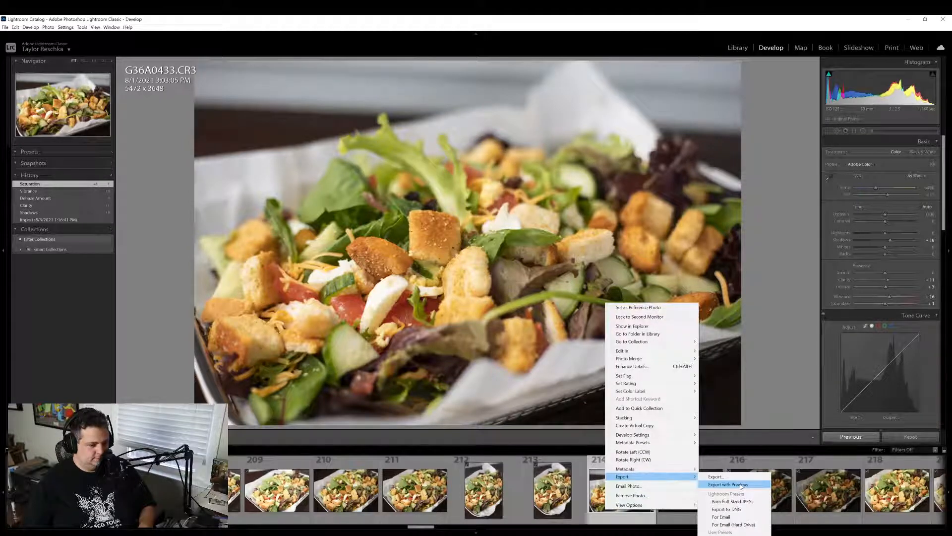
{"action": "left_click", "coordinate": [830, 131]}
{"action": "left_click", "coordinate": [830, 131]}
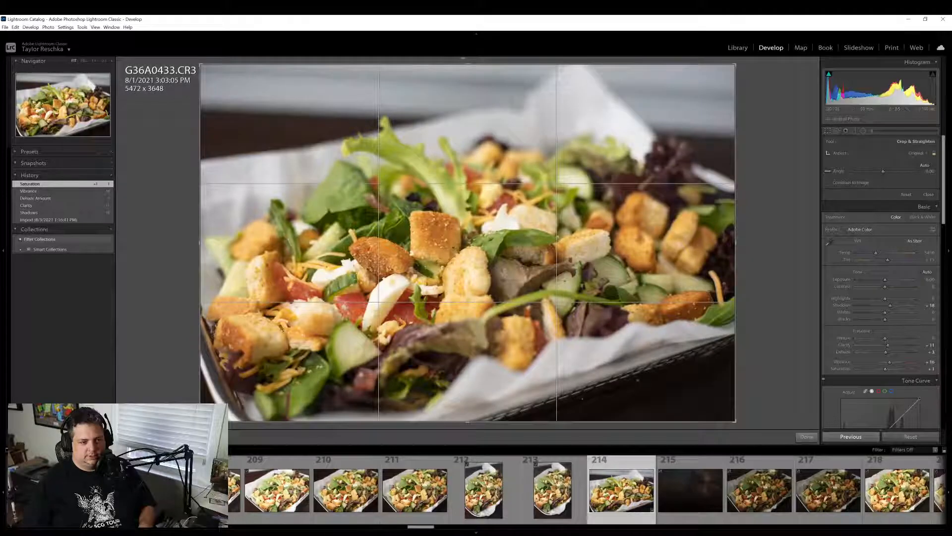
{"action": "left_click_drag", "start_coordinate": [467, 64], "coordinate": [468, 78]}
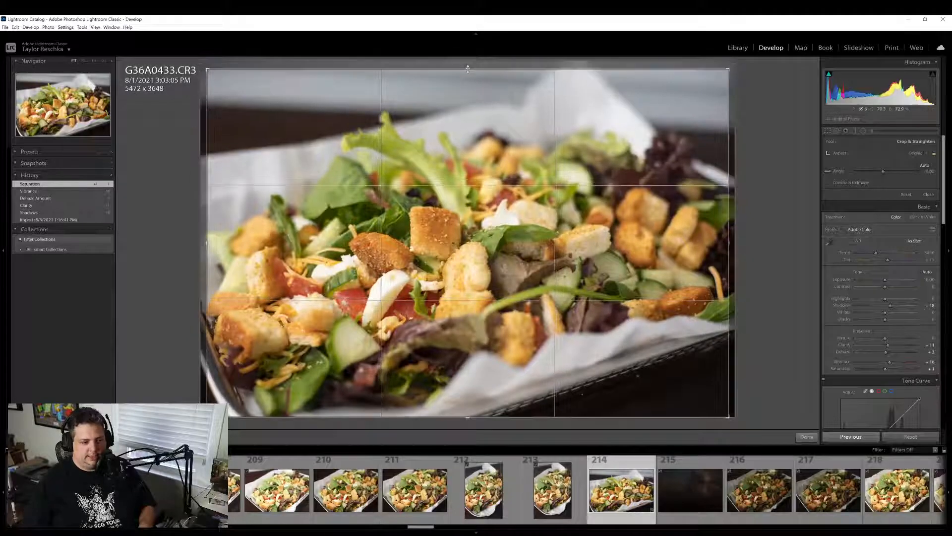
{"action": "left_click_drag", "start_coordinate": [440, 177], "coordinate": [442, 177]}
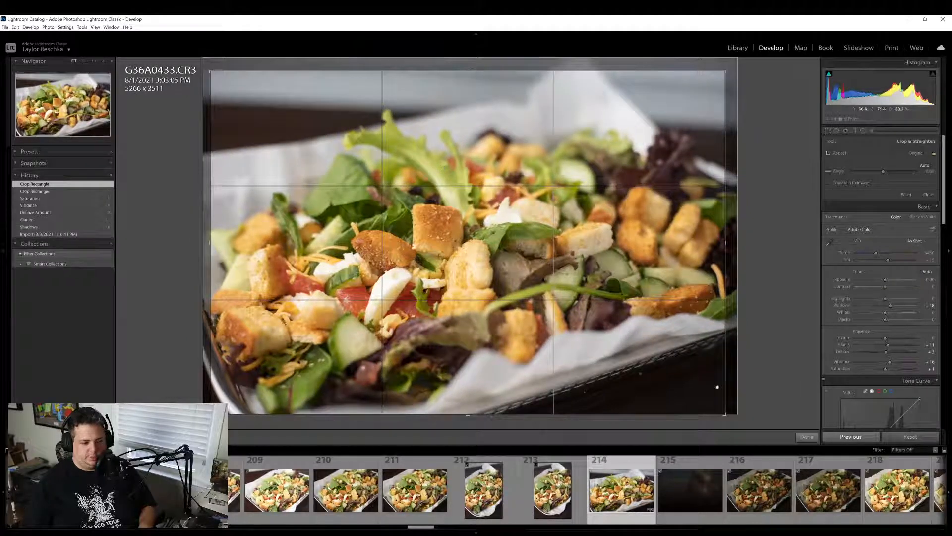
{"action": "left_click", "coordinate": [807, 436]}
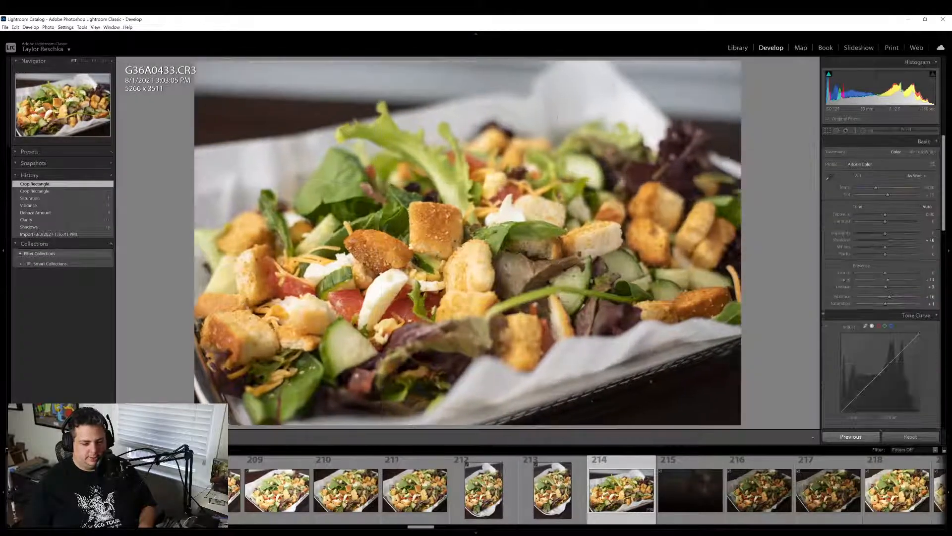
Export salad photo G36A0433.CR3 using the previous export settings
{"action": "right_click", "coordinate": [630, 489]}
{"action": "mouse_move", "coordinate": [681, 458]}
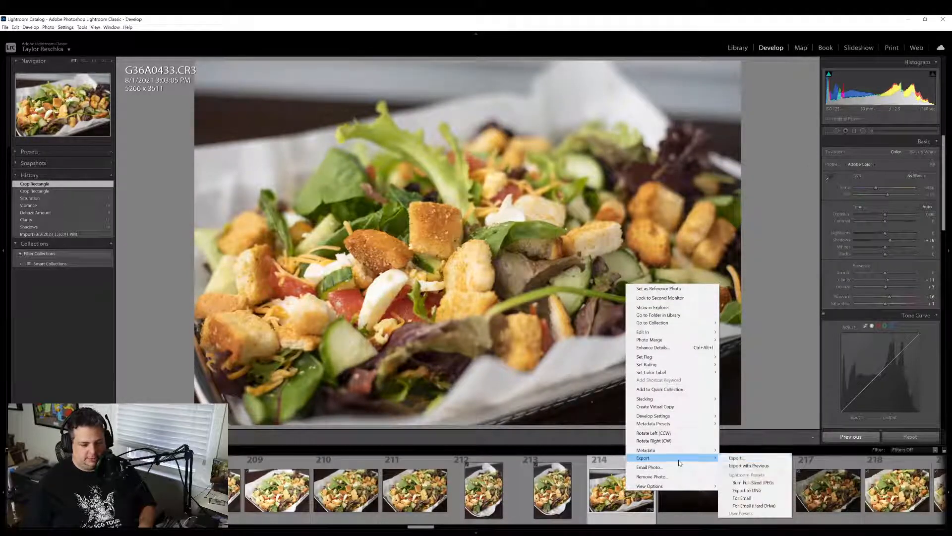
{"action": "left_click", "coordinate": [733, 466]}
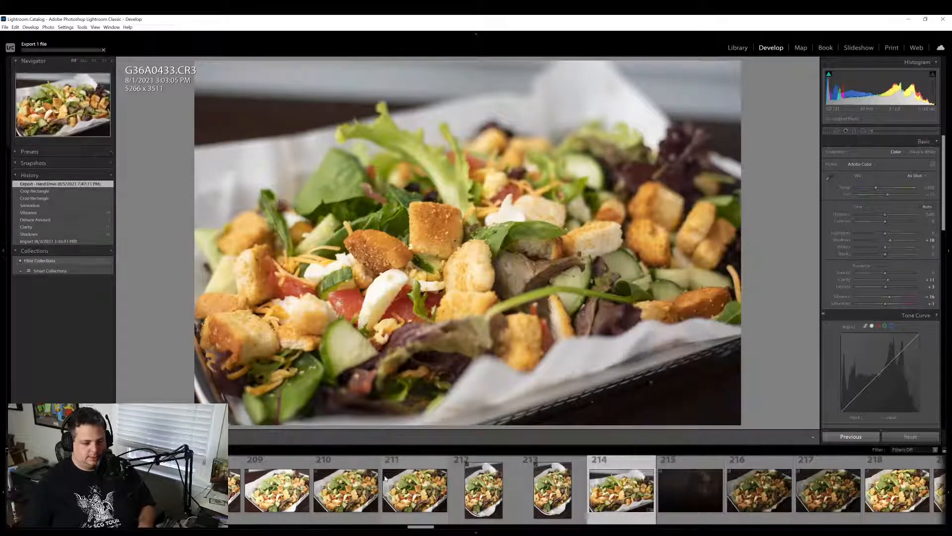
Apply the develop settings of G36A0433.CR3 to the portrait-orientation salad photo G36A0432.CR3
{"action": "left_click", "coordinate": [421, 500]}
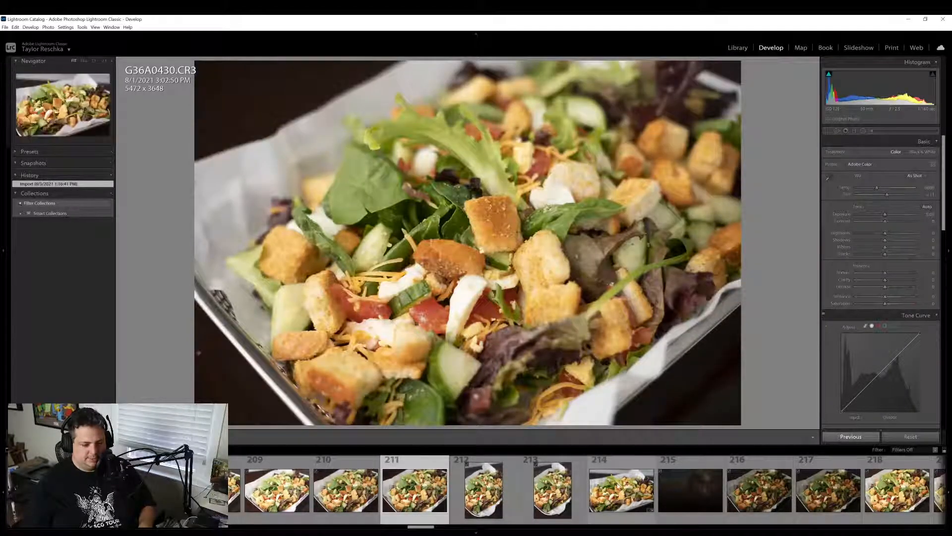
{"action": "left_click", "coordinate": [618, 485]}
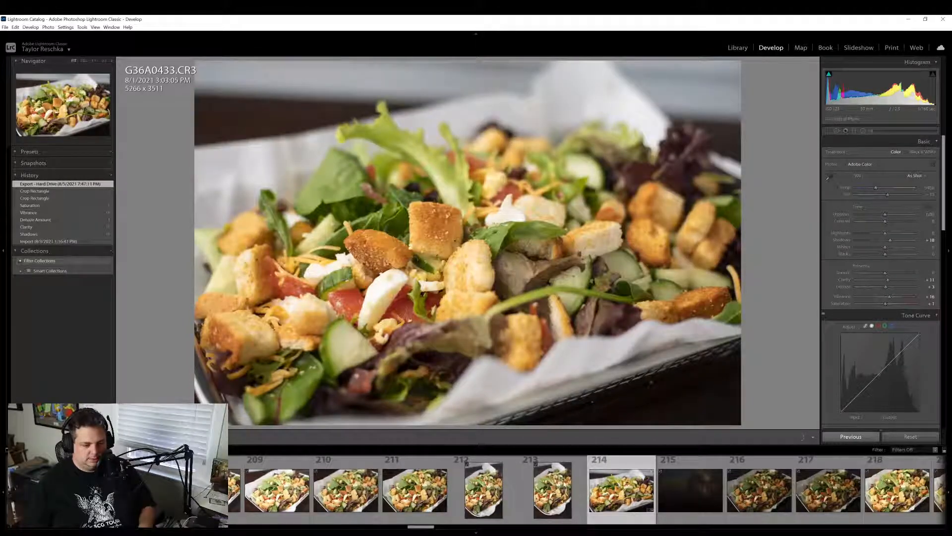
{"action": "left_click", "coordinate": [565, 485]}
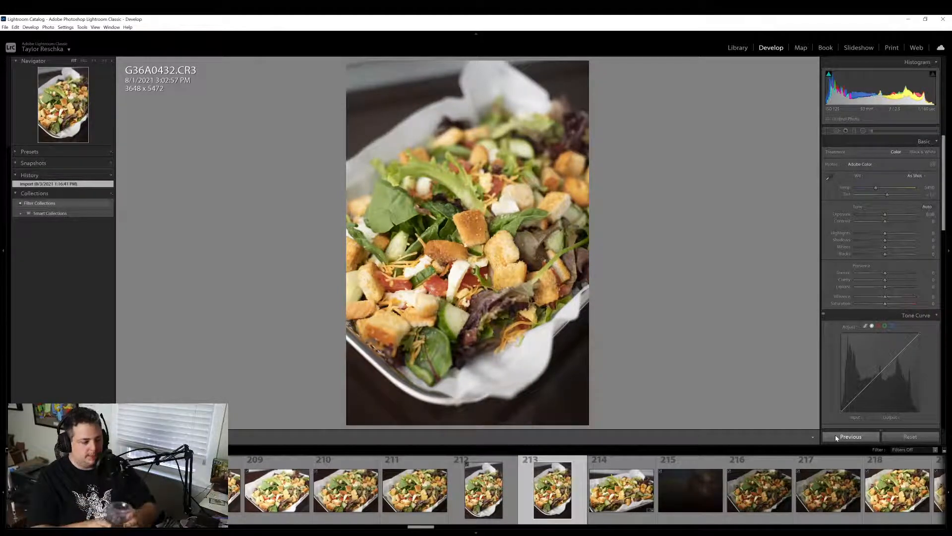
{"action": "left_click", "coordinate": [836, 436]}
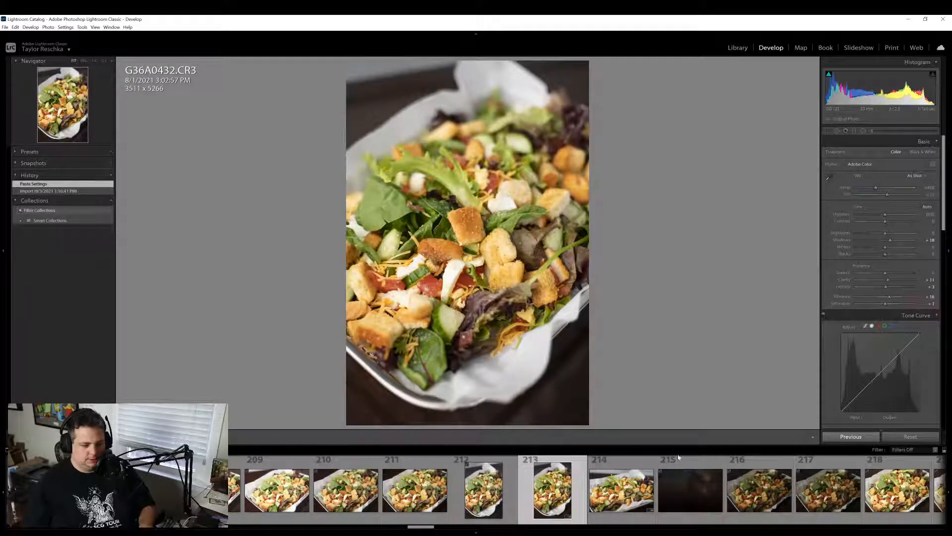
Apply the previous photo's develop settings to salad close-up G36A0442.CR3, raising Dehaze to +11 and cooling the white balance temperature slightly
{"action": "scroll", "coordinate": [596, 491], "scroll_direction": "down", "scroll_amount": 4}
{"action": "scroll", "coordinate": [496, 501], "scroll_direction": "down", "scroll_amount": 5}
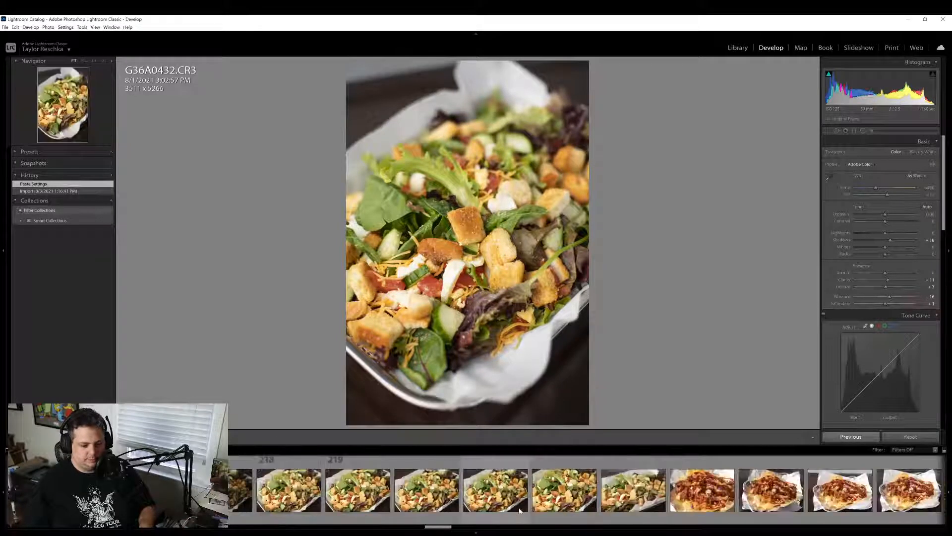
{"action": "left_click", "coordinate": [620, 495]}
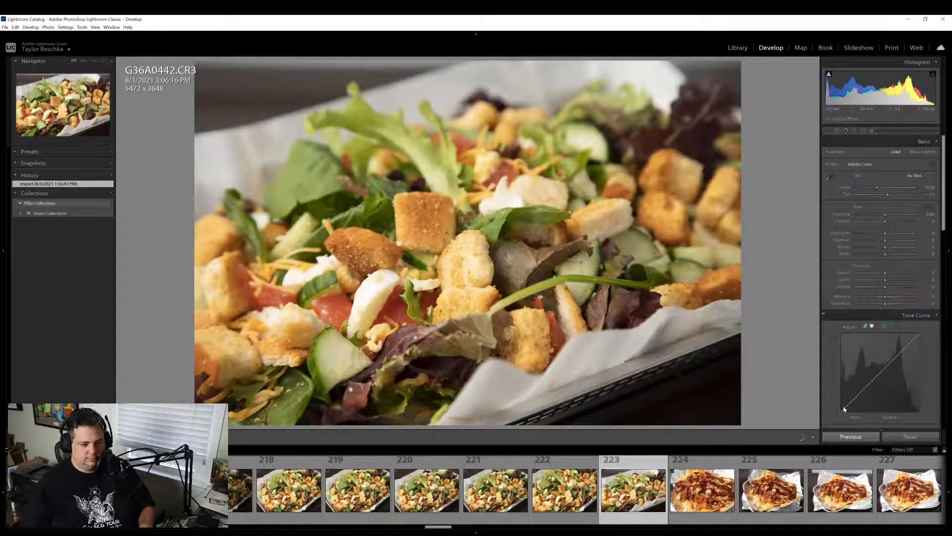
{"action": "left_click", "coordinate": [851, 437]}
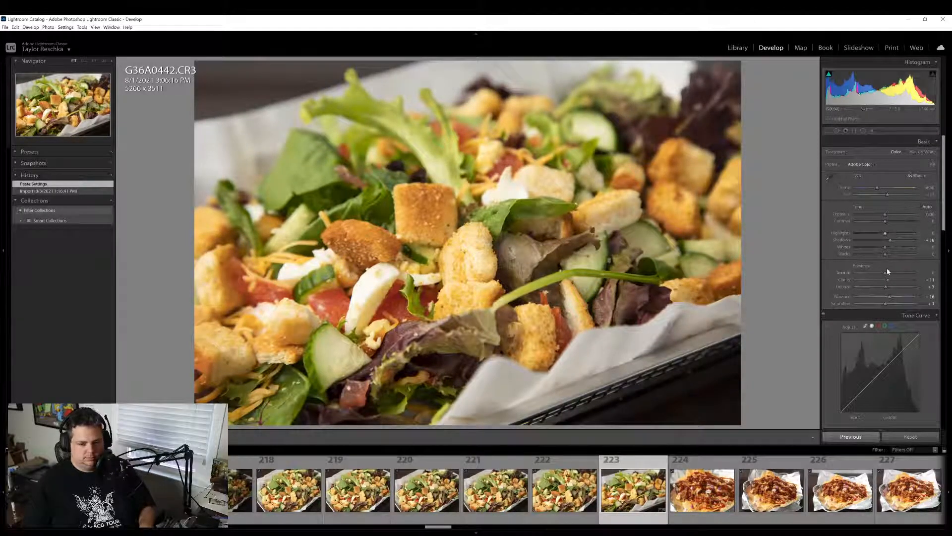
{"action": "left_click_drag", "start_coordinate": [884, 288], "coordinate": [888, 285]}
{"action": "left_click_drag", "start_coordinate": [888, 187], "coordinate": [876, 191]}
Export salad photo G36A0442.CR3 using the previous export settings
{"action": "right_click", "coordinate": [633, 486]}
{"action": "mouse_move", "coordinate": [699, 449]}
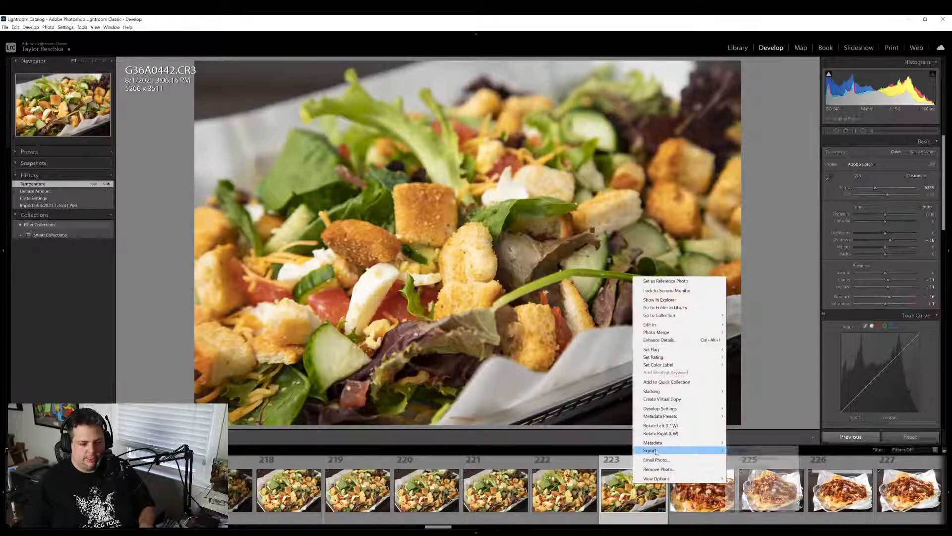
{"action": "left_click", "coordinate": [772, 457]}
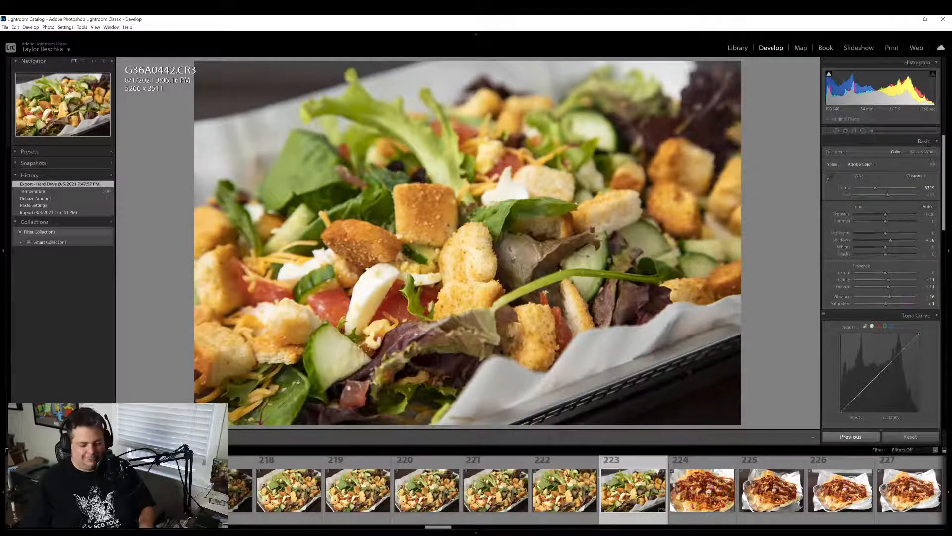
Look through the nachos shots and, on photo G36A0446.CR3, set Dehaze to +15 and Clarity to +9
{"action": "scroll", "coordinate": [623, 500], "scroll_direction": "down", "scroll_amount": 4}
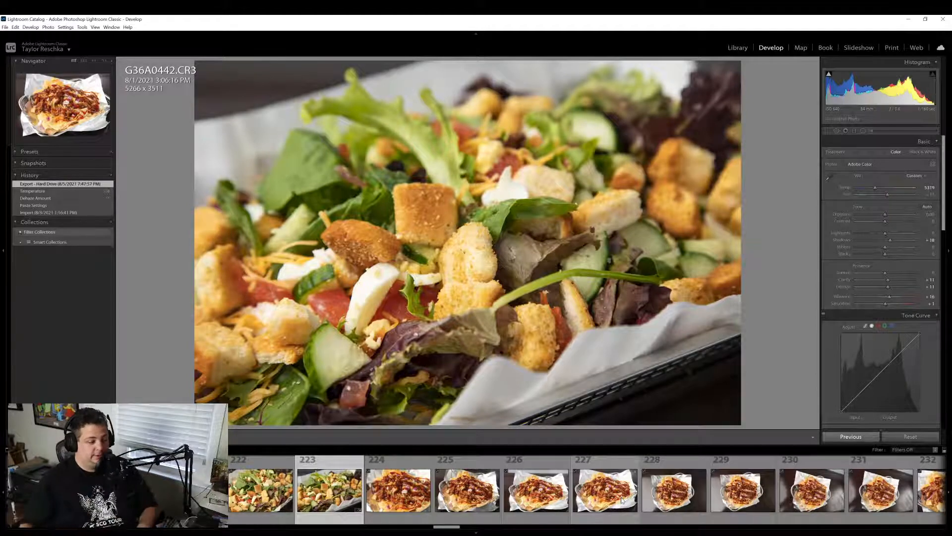
{"action": "left_click", "coordinate": [395, 498]}
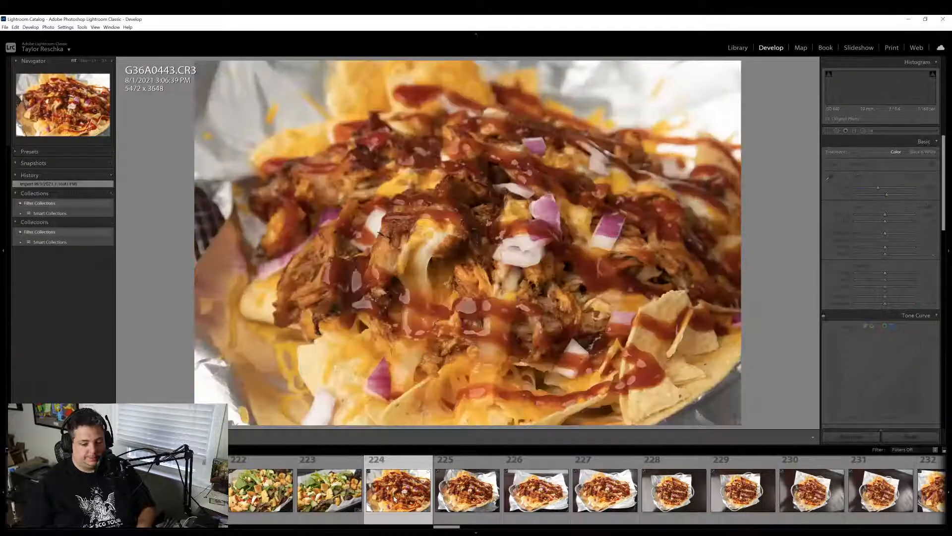
{"action": "left_click", "coordinate": [491, 494]}
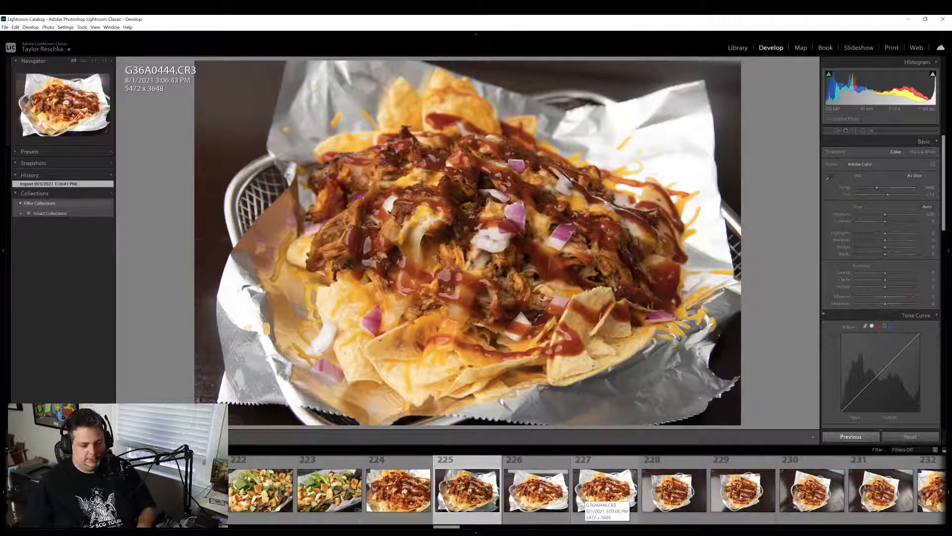
{"action": "key", "text": "Right"}
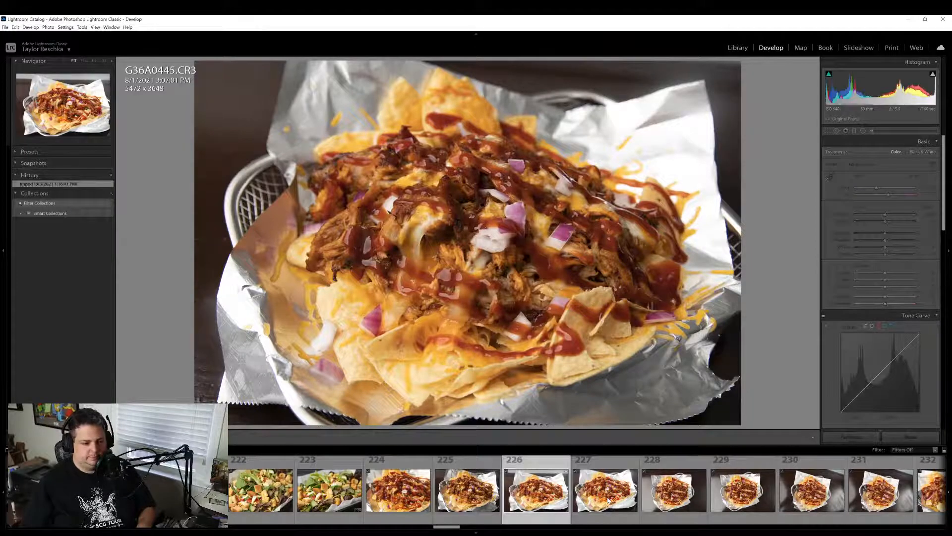
{"action": "left_click", "coordinate": [608, 500]}
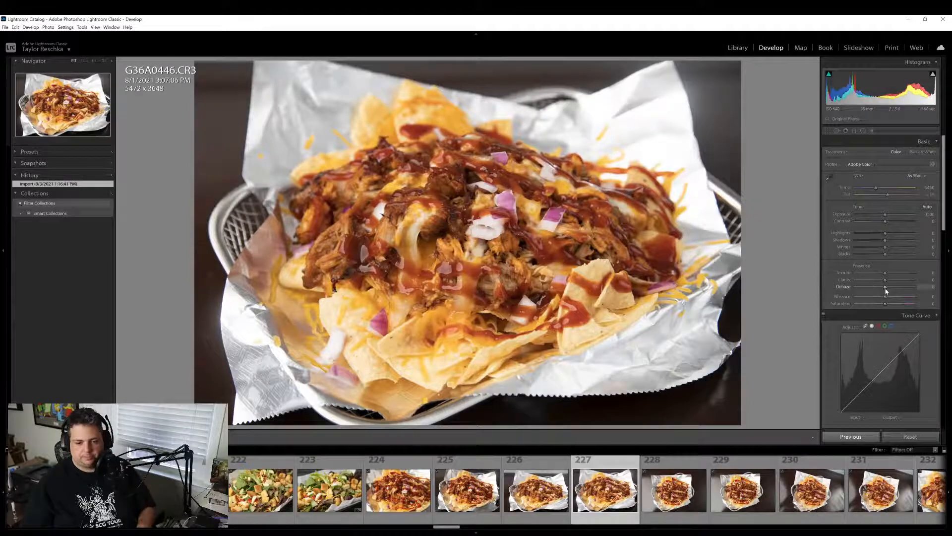
{"action": "left_click_drag", "start_coordinate": [886, 288], "coordinate": [888, 287]}
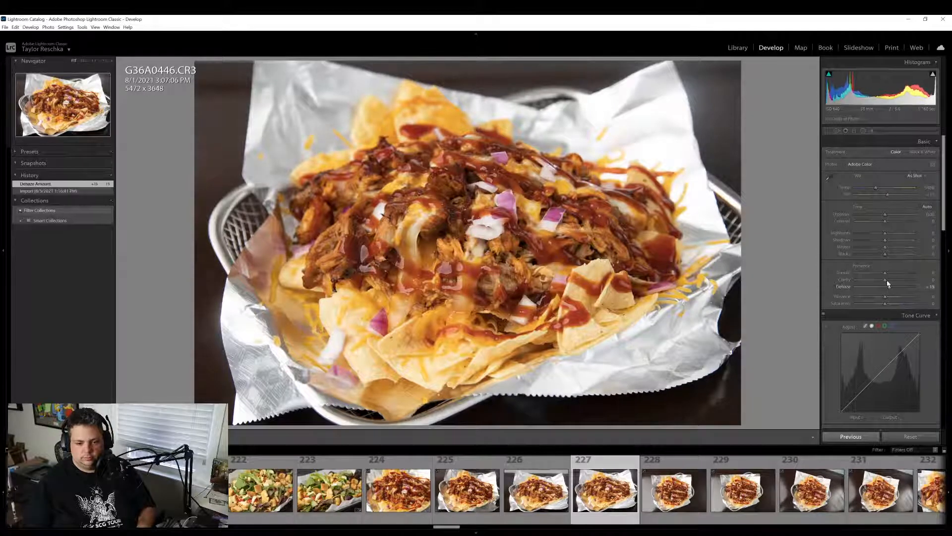
{"action": "left_click", "coordinate": [889, 280]}
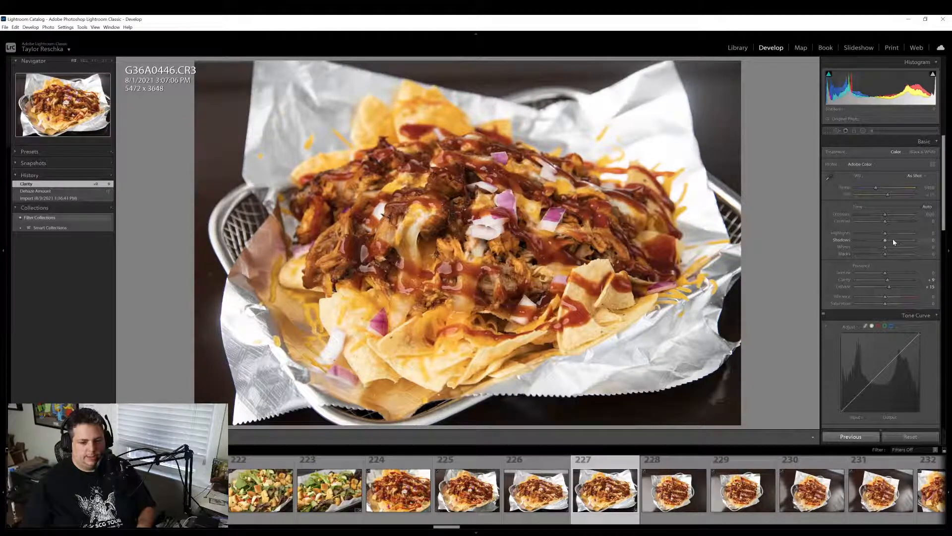
Set Shadows to +16, Vibrance to +16 and Saturation to +3 on nachos photo G36A0446.CR3, and inspect the detail up close
{"action": "left_click_drag", "start_coordinate": [885, 241], "coordinate": [889, 242]}
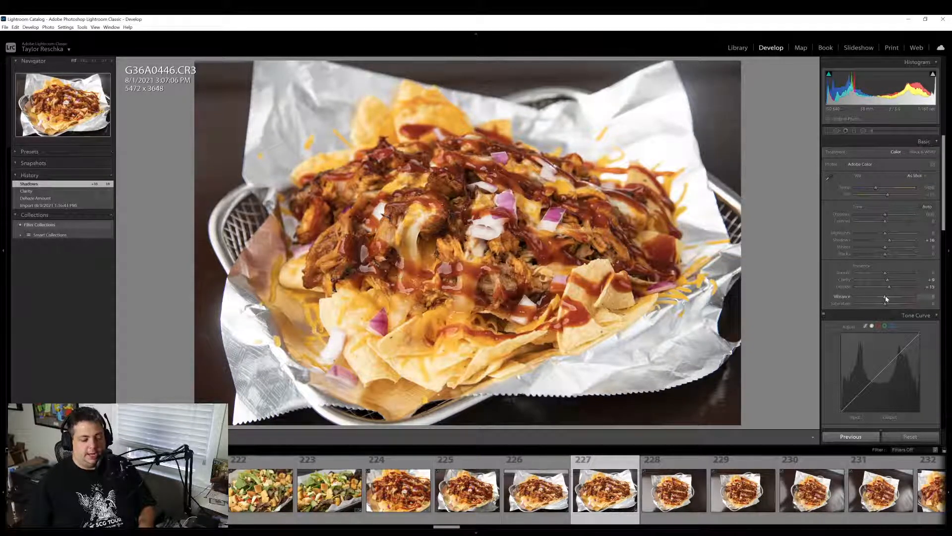
{"action": "left_click_drag", "start_coordinate": [886, 298], "coordinate": [890, 297]}
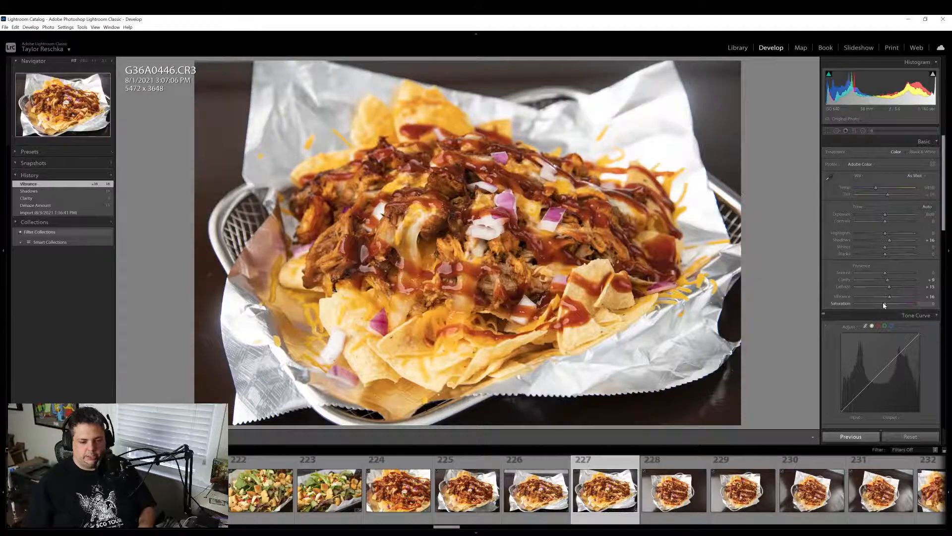
{"action": "left_click_drag", "start_coordinate": [883, 302], "coordinate": [885, 305]}
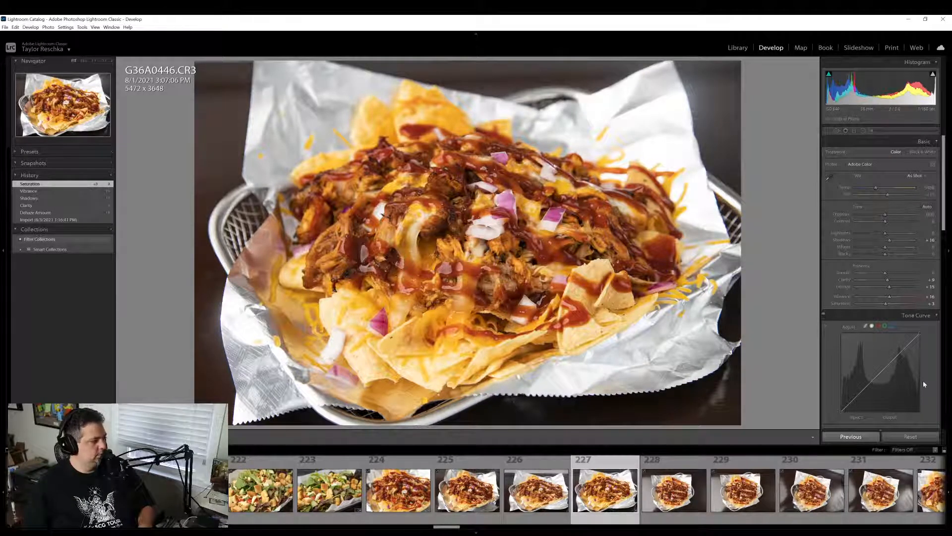
{"action": "left_click", "coordinate": [416, 192]}
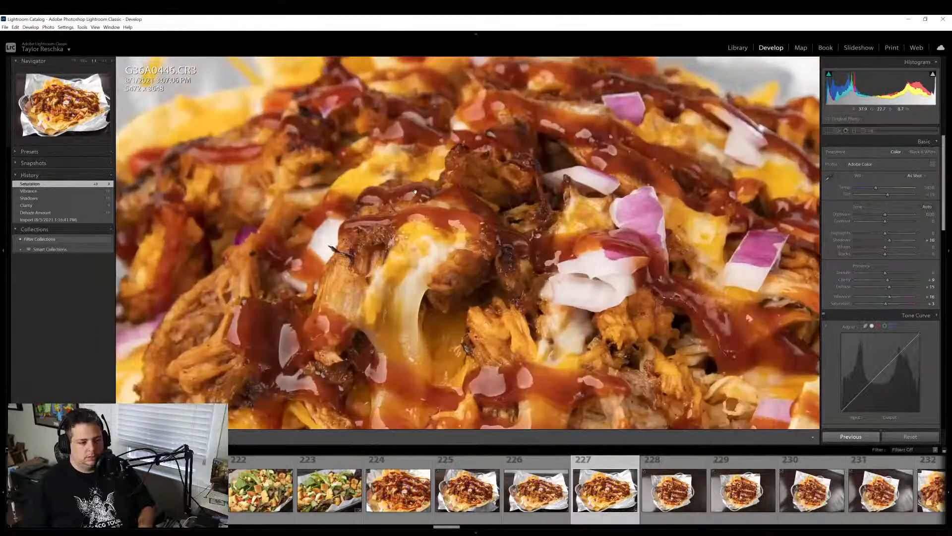
{"action": "left_click", "coordinate": [416, 193]}
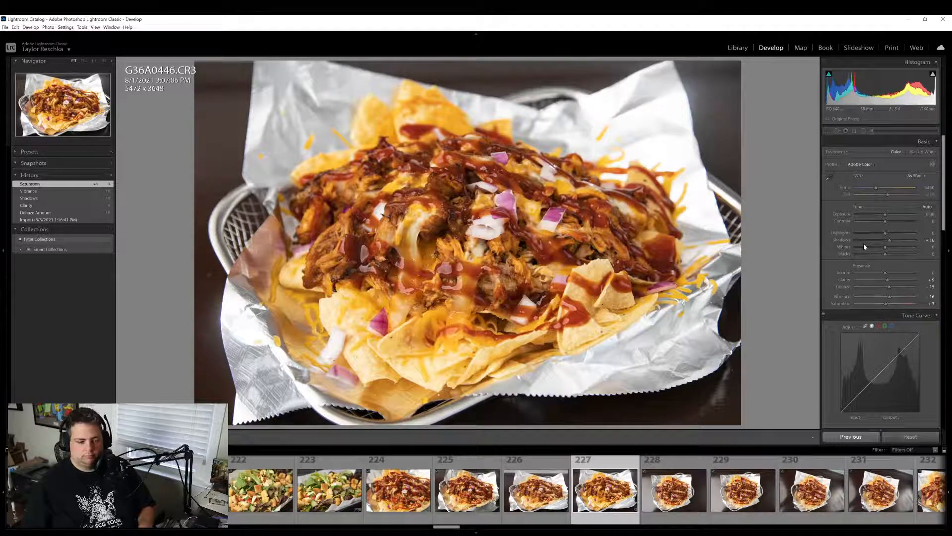
Check the overhead nachos shot G36A0450.CR3, and export photo G36A0446.CR3 using the previous export settings
{"action": "scroll", "coordinate": [742, 489], "scroll_direction": "down", "scroll_amount": 3}
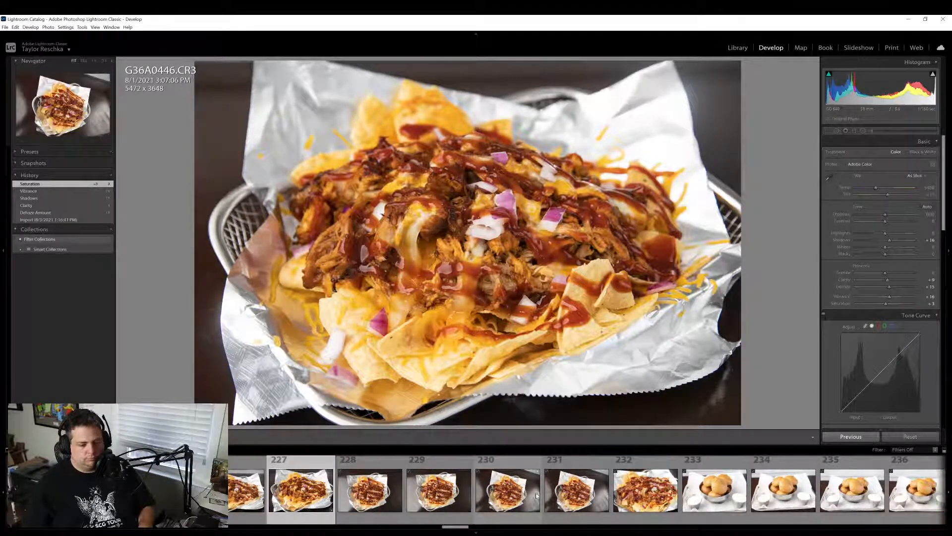
{"action": "left_click", "coordinate": [574, 496]}
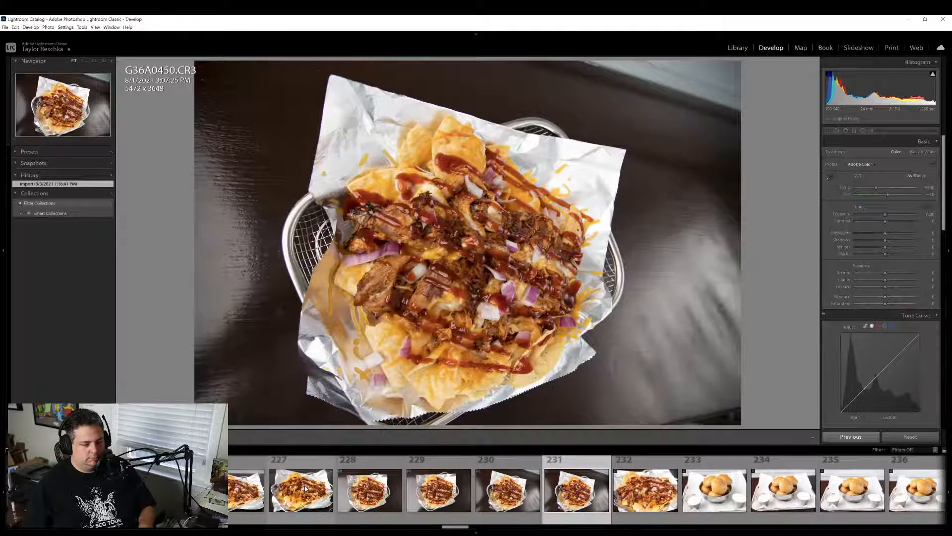
{"action": "left_click", "coordinate": [306, 489]}
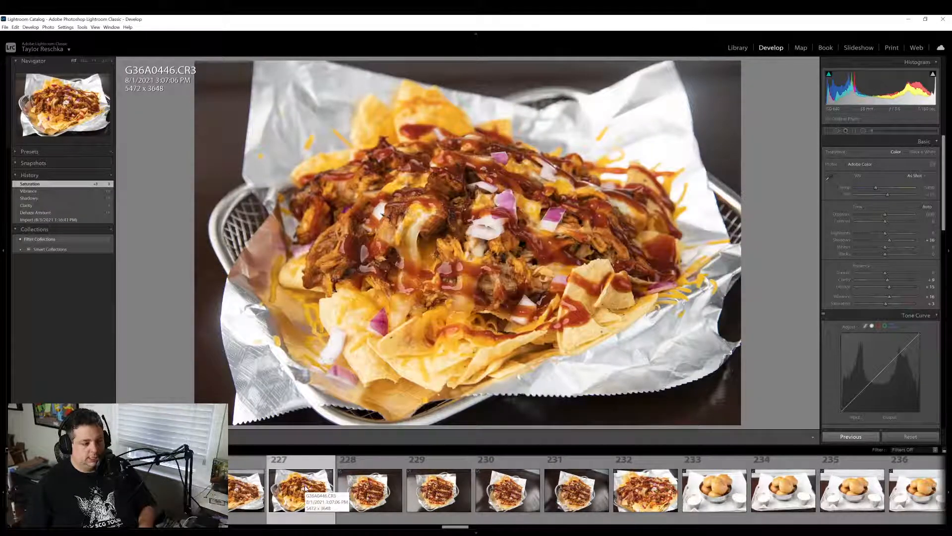
{"action": "right_click", "coordinate": [306, 489]}
{"action": "mouse_move", "coordinate": [377, 453]}
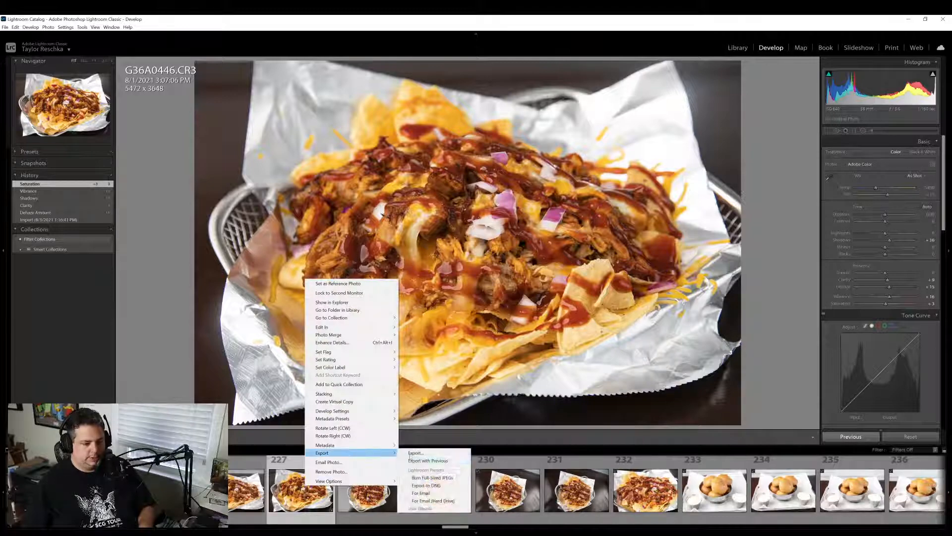
{"action": "left_click", "coordinate": [448, 460]}
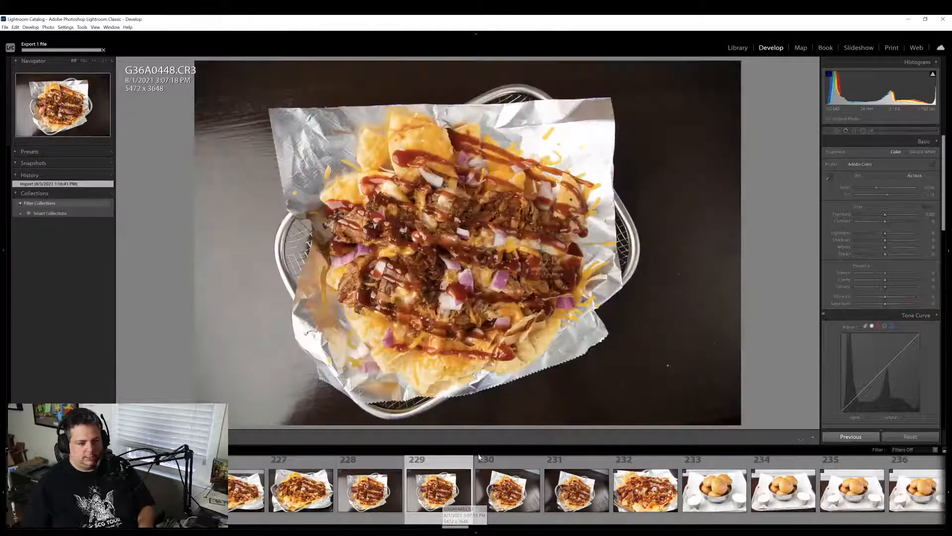
Compare the remaining nachos shots, examining the focus and detail of G36A0448.CR3, G36A0447.CR3 and G36A0451.CR3 up close
{"action": "left_click", "coordinate": [537, 302]}
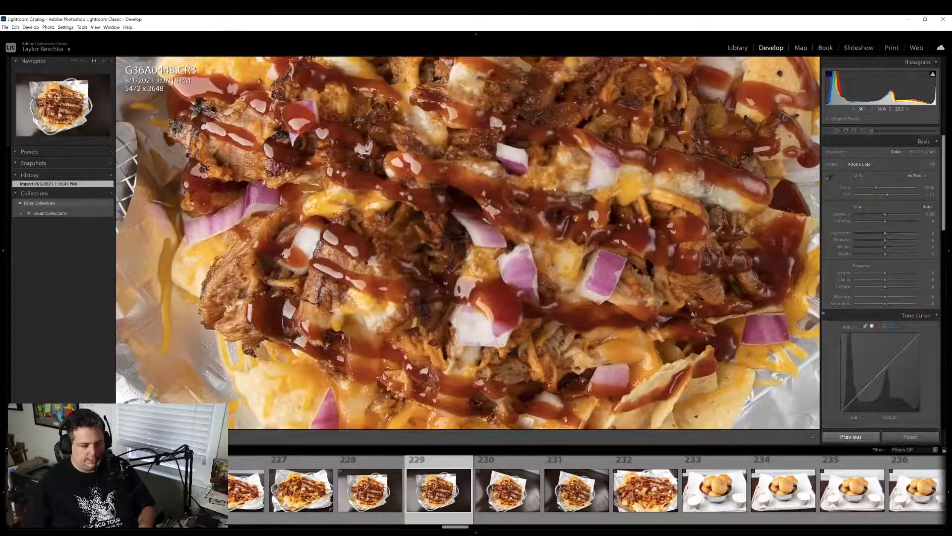
{"action": "left_click_drag", "start_coordinate": [537, 302], "coordinate": [533, 243]}
{"action": "left_click", "coordinate": [367, 491]}
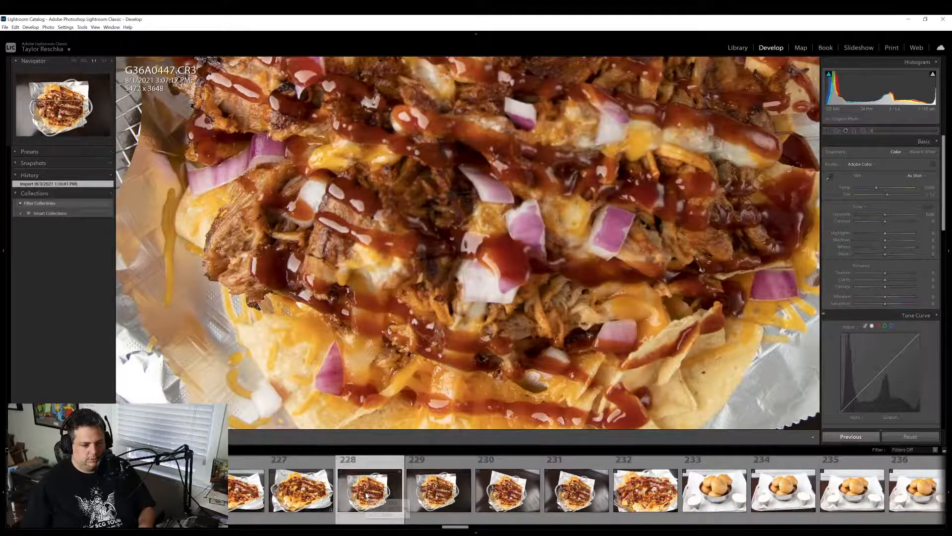
{"action": "left_click", "coordinate": [435, 492]}
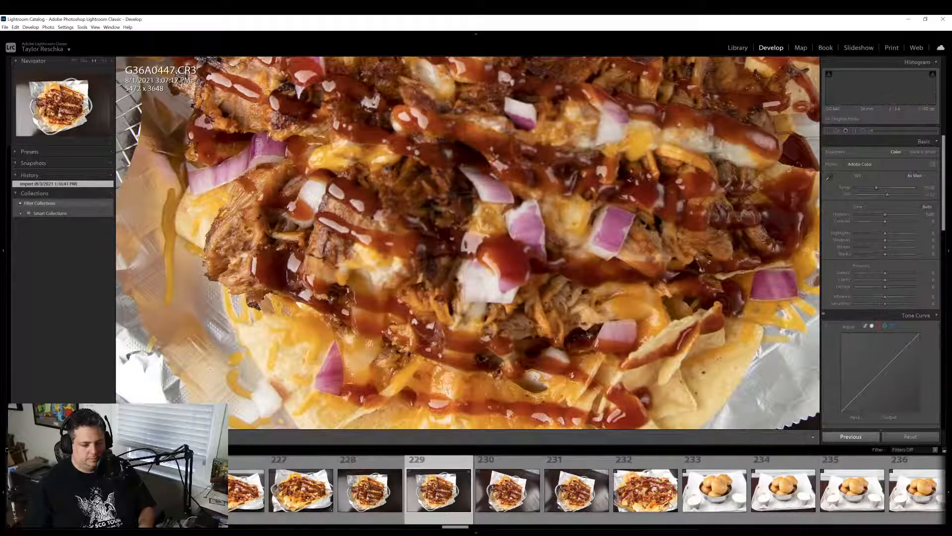
{"action": "left_click", "coordinate": [665, 501]}
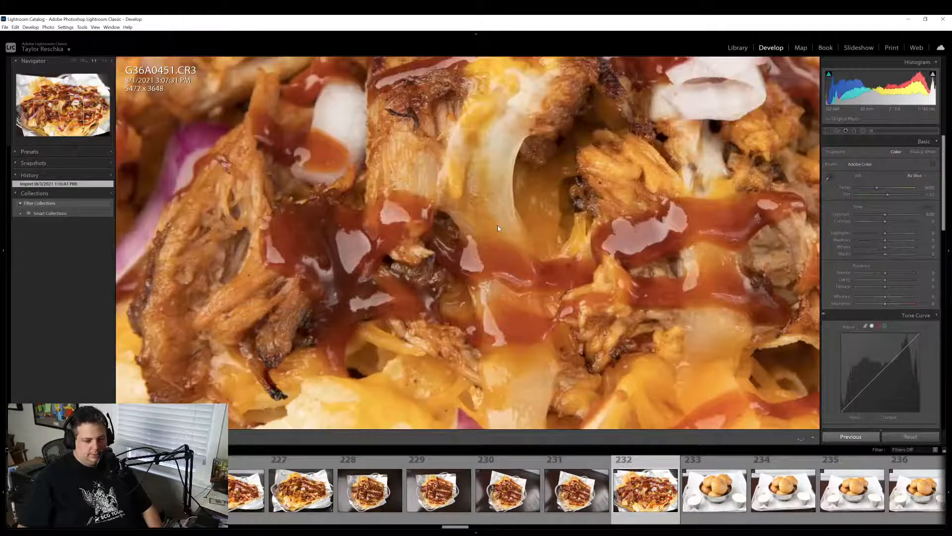
{"action": "left_click", "coordinate": [497, 225]}
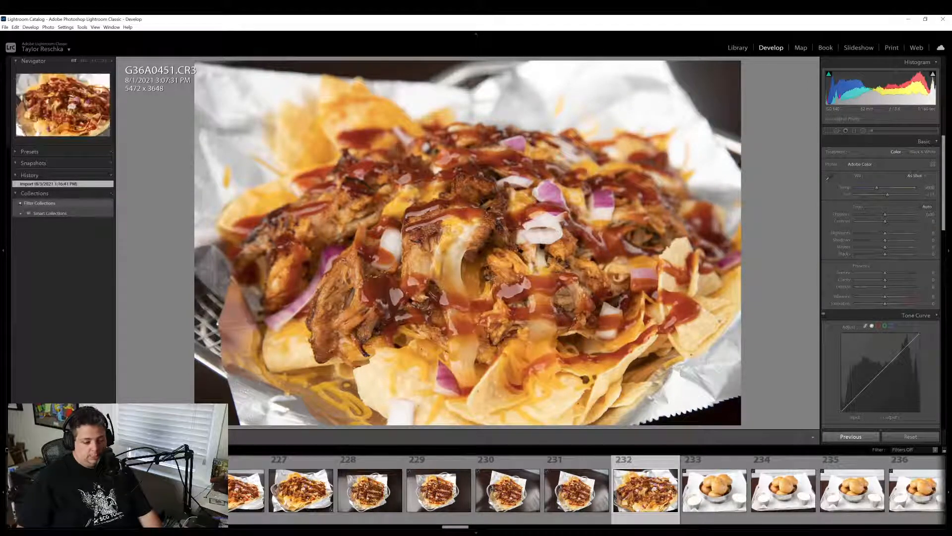
{"action": "left_click", "coordinate": [357, 522]}
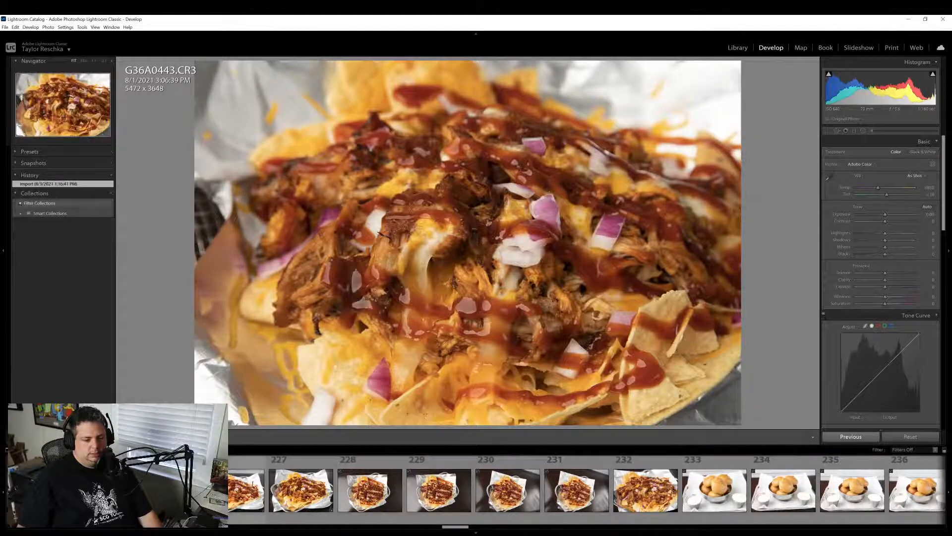
Apply the develop settings of G36A0446.CR3 to the nachos close-up G36A0443.CR3
{"action": "left_click", "coordinate": [320, 498]}
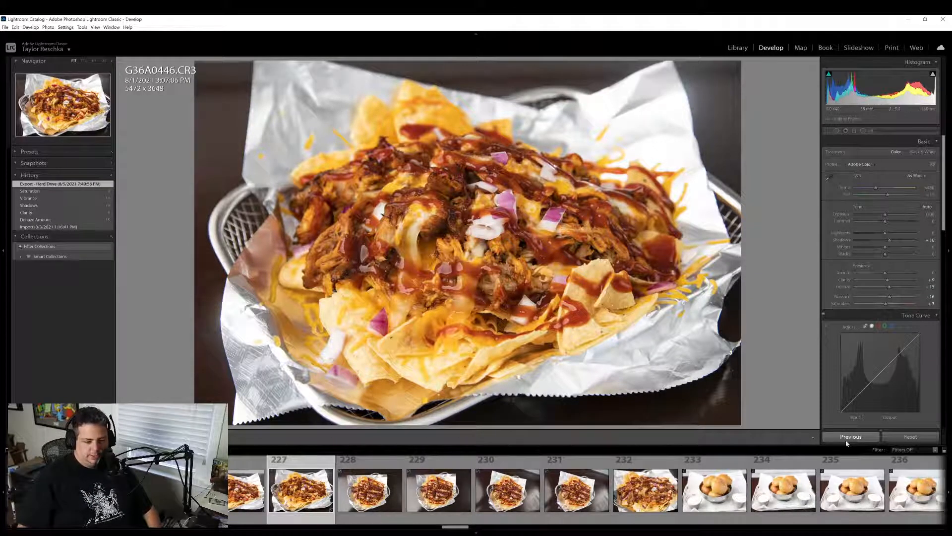
{"action": "key", "text": "Left"}
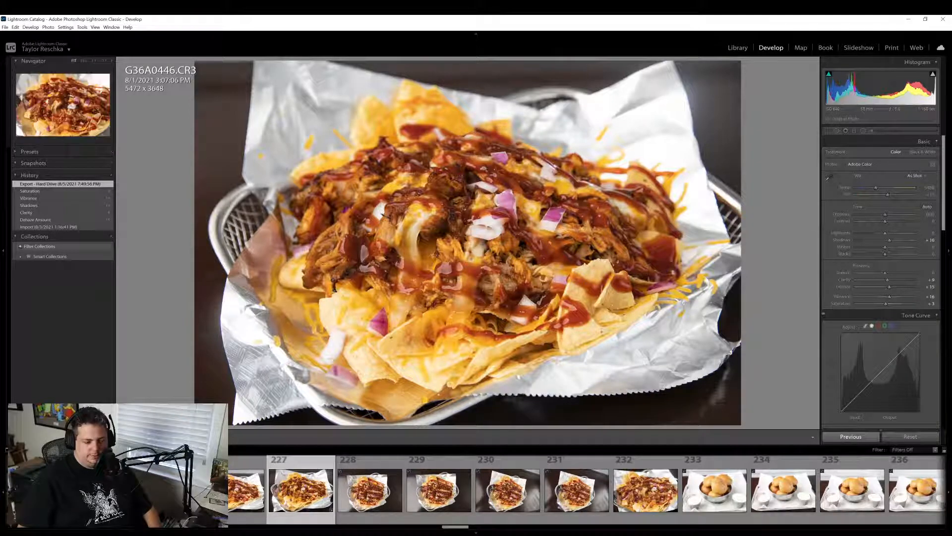
{"action": "key", "text": "Left"}
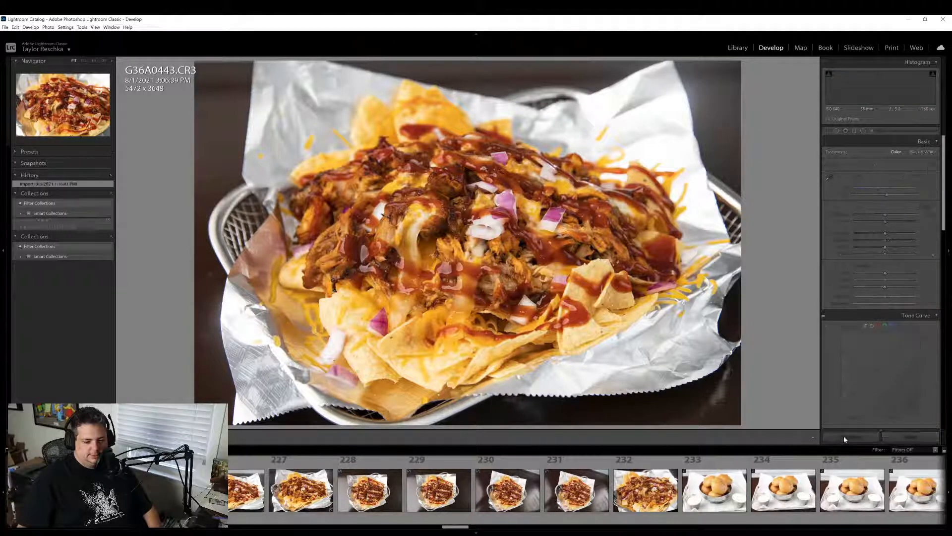
{"action": "left_click", "coordinate": [845, 439]}
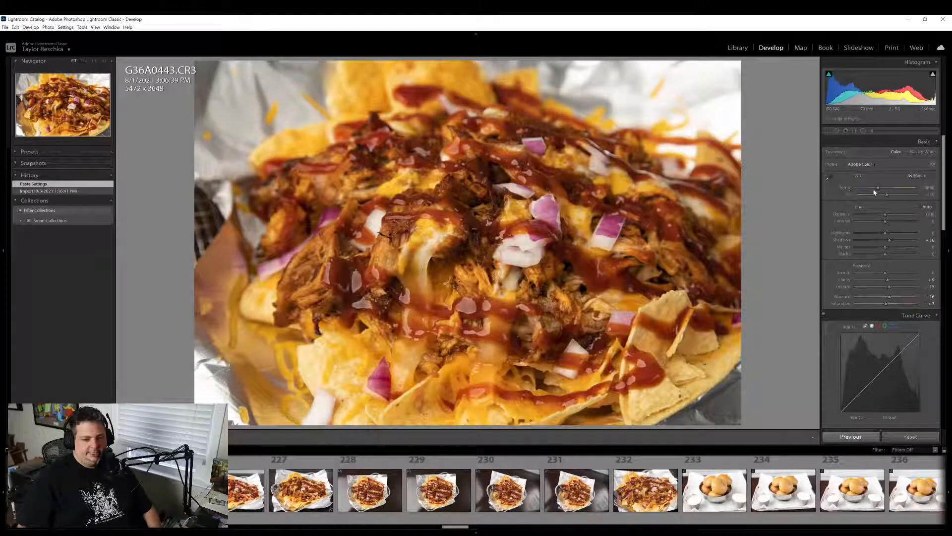
Try cooler white balance temperatures on nachos close-up G36A0443.CR3, and reset the temperature after each trial
{"action": "left_click_drag", "start_coordinate": [879, 189], "coordinate": [874, 188]}
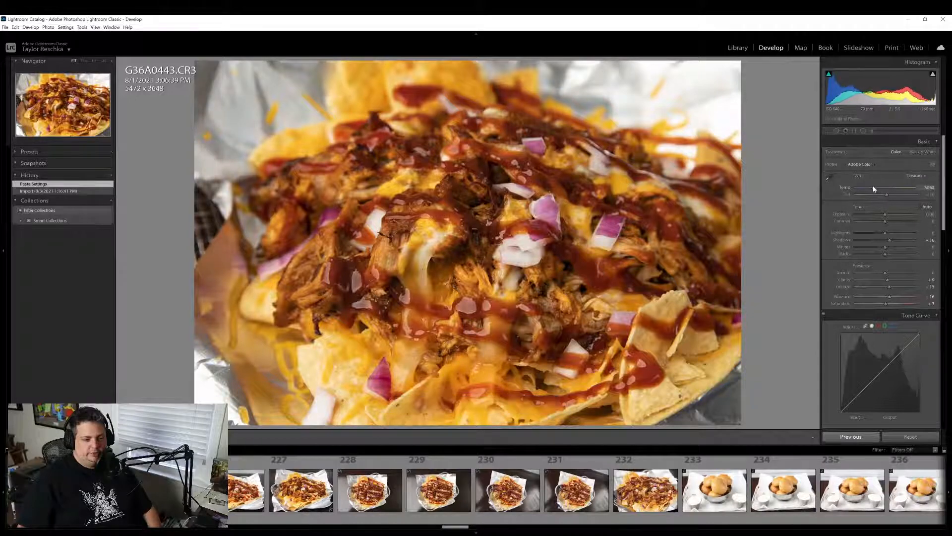
{"action": "double_click", "coordinate": [845, 187]}
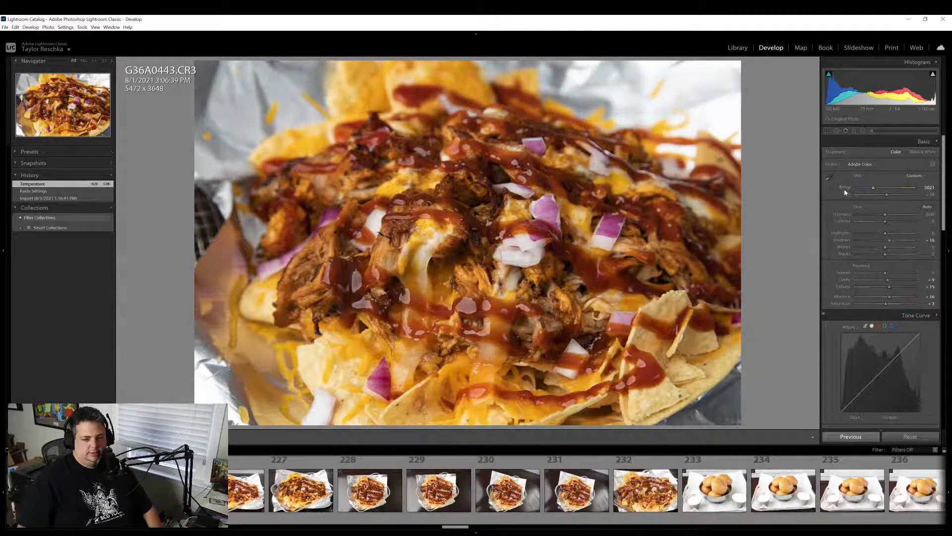
{"action": "left_click", "coordinate": [445, 232]}
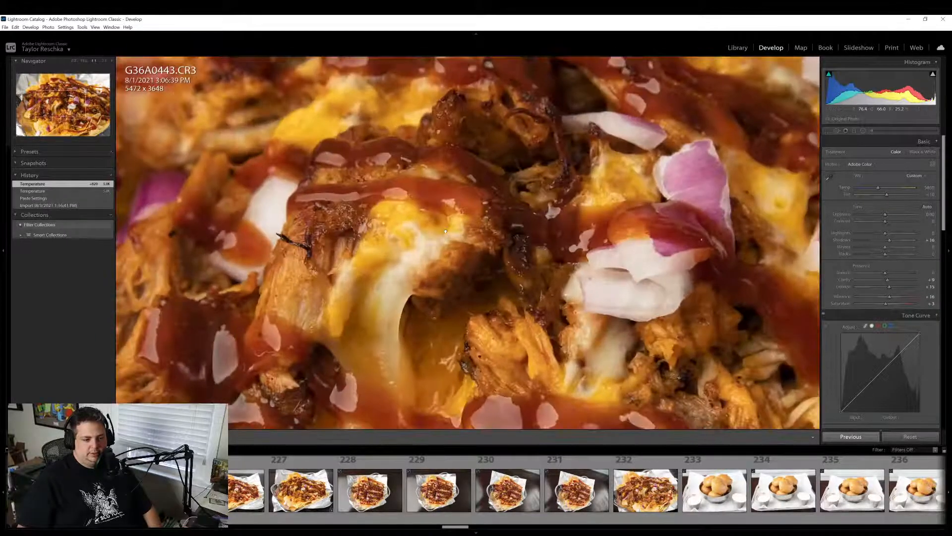
{"action": "left_click", "coordinate": [470, 363]}
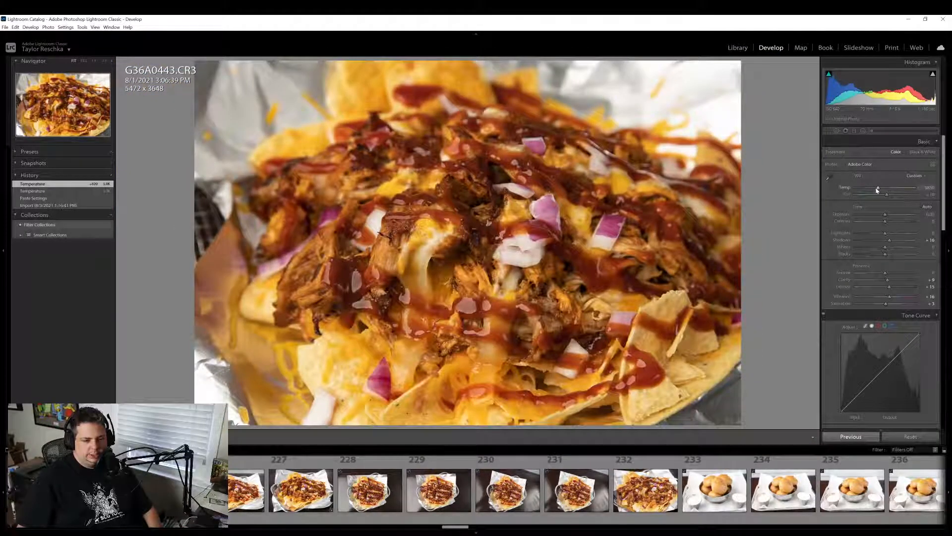
{"action": "left_click_drag", "start_coordinate": [877, 190], "coordinate": [874, 188]}
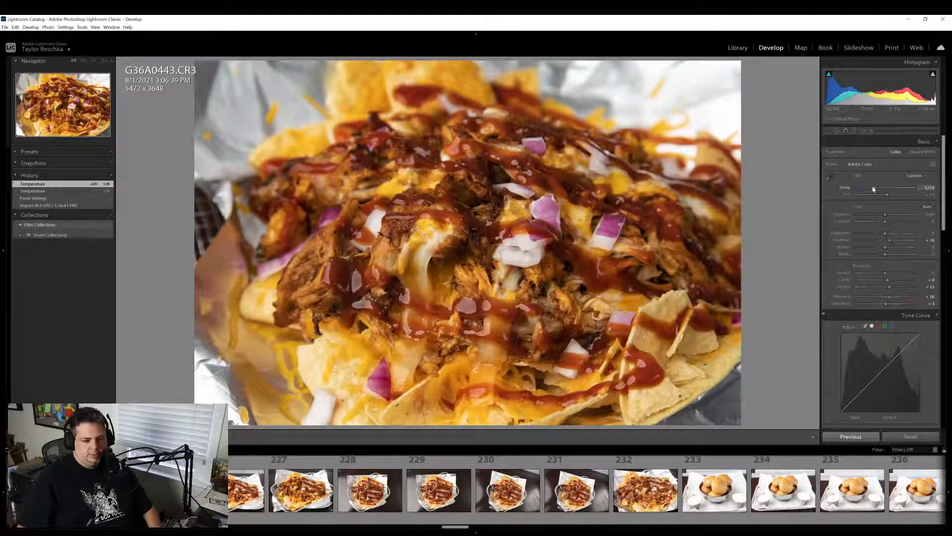
{"action": "double_click", "coordinate": [846, 188]}
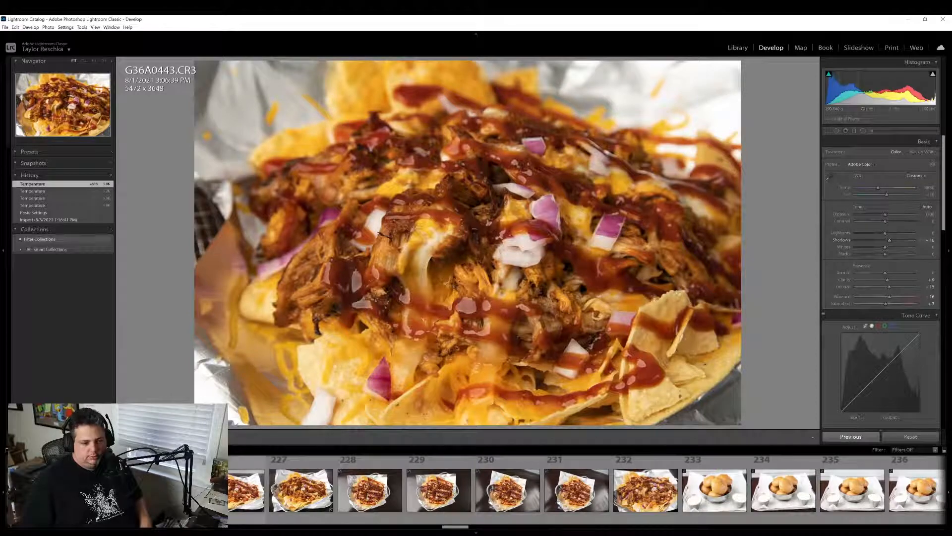
Export nachos close-up G36A0443.CR3 using the previous export settings
{"action": "right_click", "coordinate": [189, 292]}
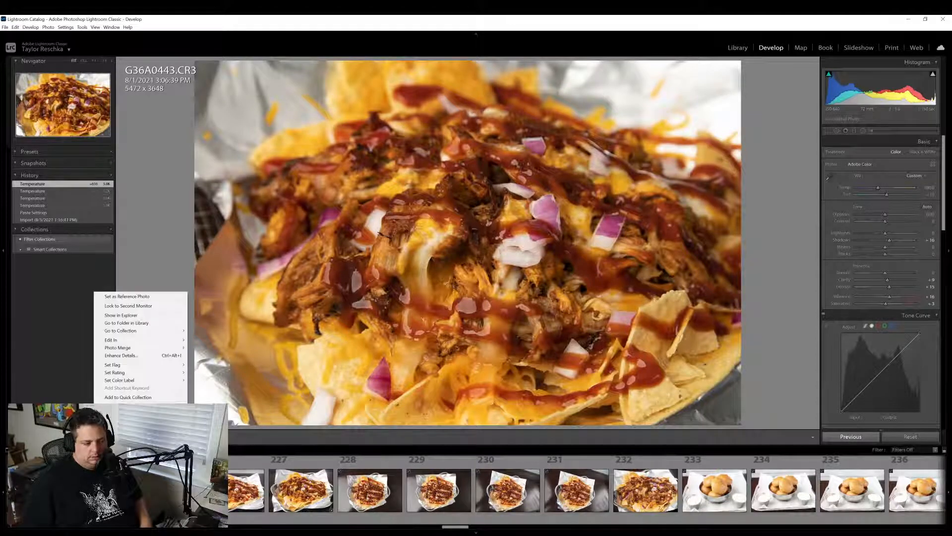
{"action": "mouse_move", "coordinate": [141, 465]}
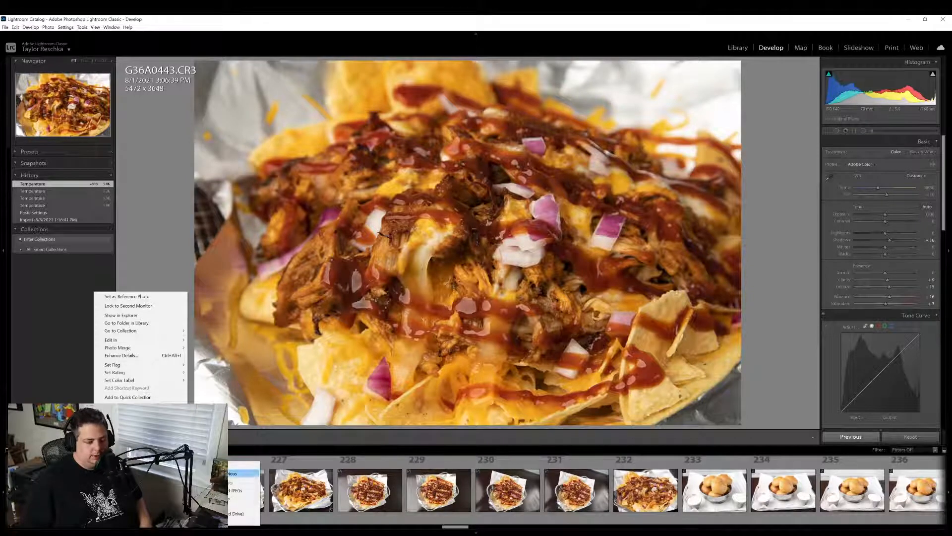
{"action": "left_click", "coordinate": [244, 473]}
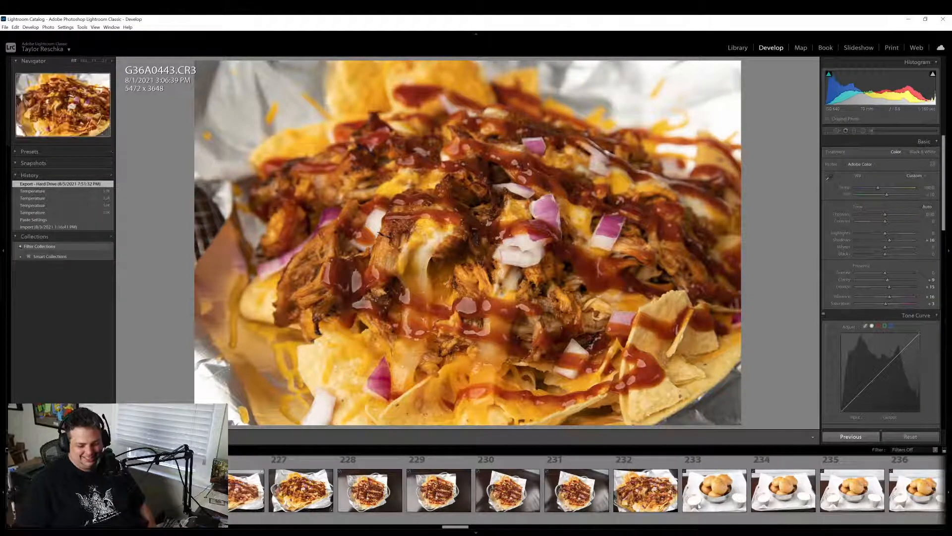
Compare the fried dough shots G36A0455.CR3, G36A0454.CR3 and G36A0452.CR3
{"action": "scroll", "coordinate": [683, 513], "scroll_direction": "down", "scroll_amount": 3}
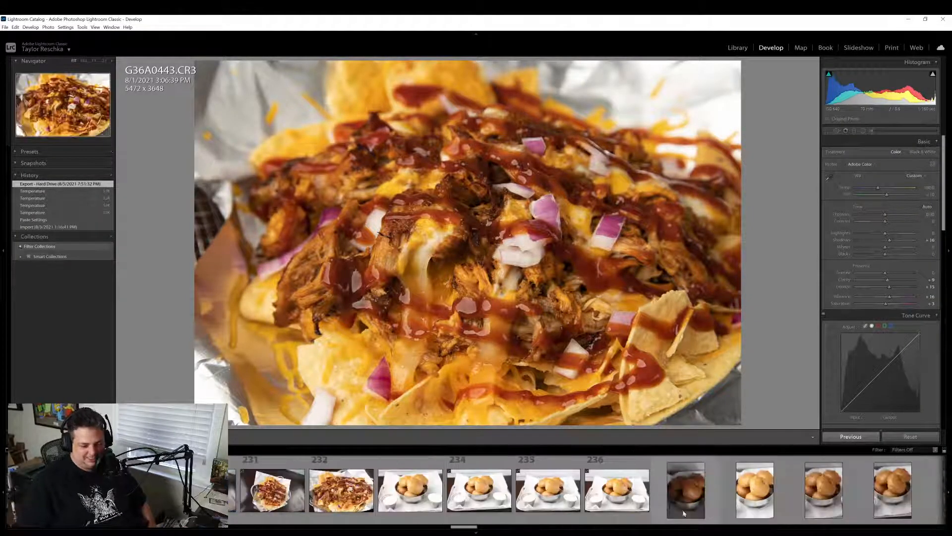
{"action": "left_click", "coordinate": [619, 504]}
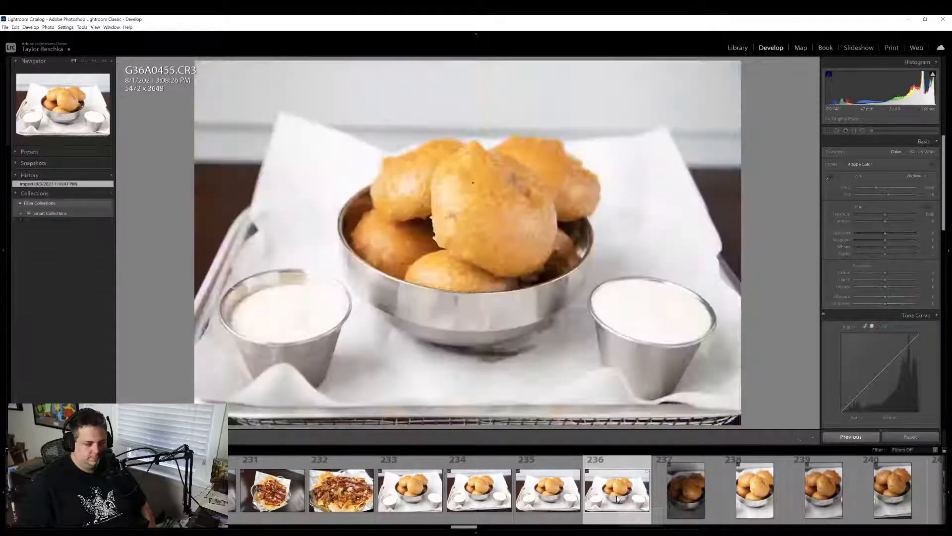
{"action": "left_click", "coordinate": [572, 505]}
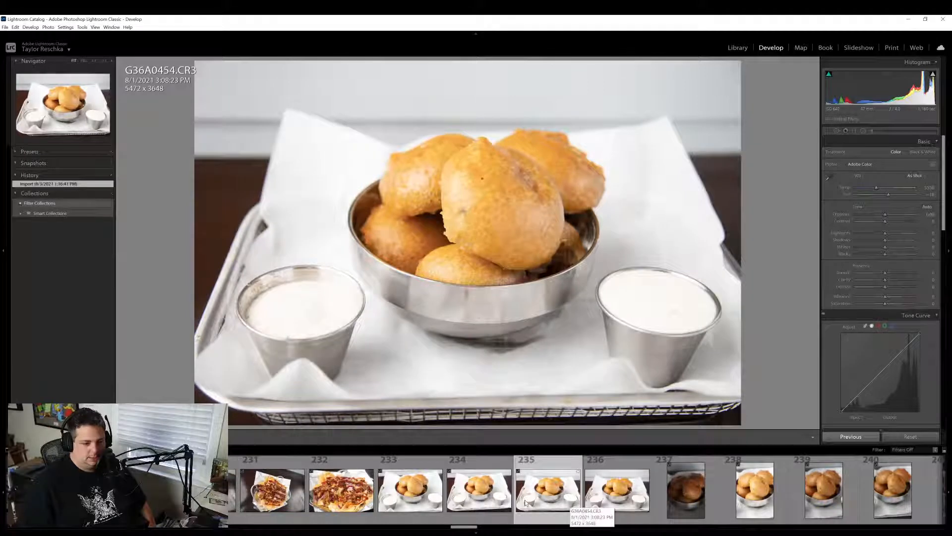
{"action": "left_click", "coordinate": [409, 502]}
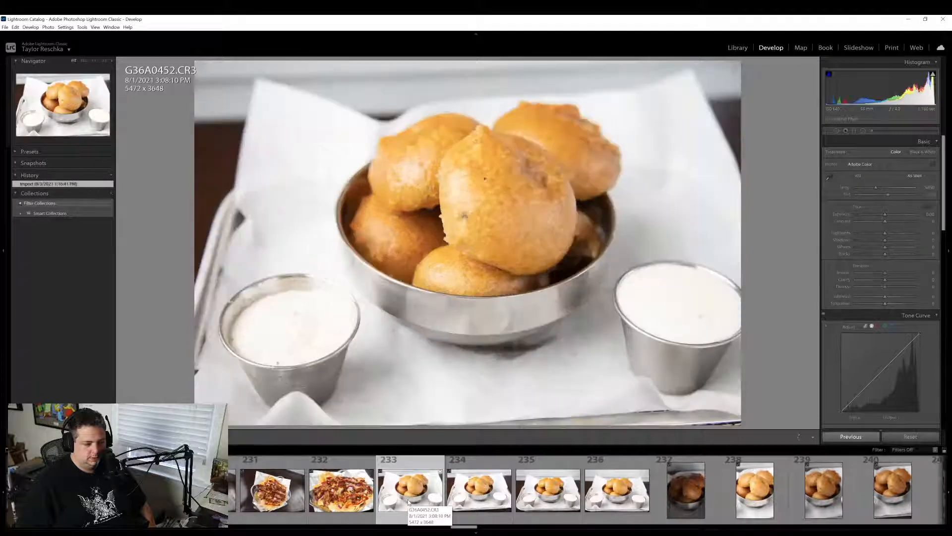
Automatically straighten fried dough photo G36A0452.CR3 and apply the resulting crop
{"action": "left_click", "coordinate": [828, 131]}
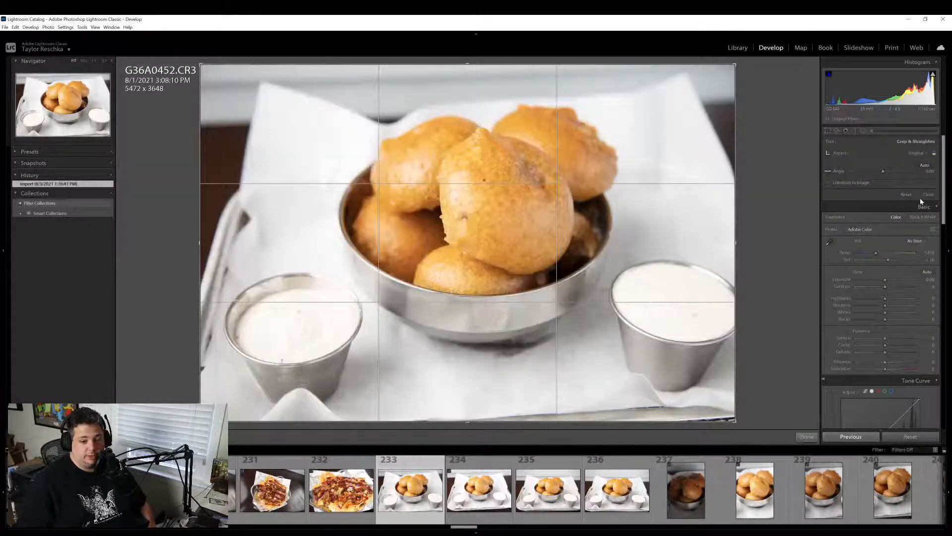
{"action": "left_click", "coordinate": [925, 166]}
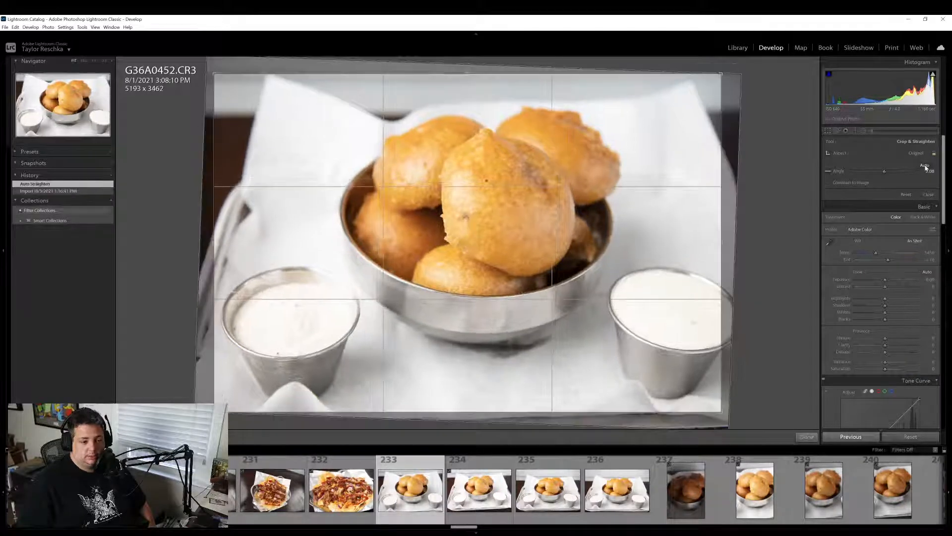
{"action": "left_click", "coordinate": [808, 437]}
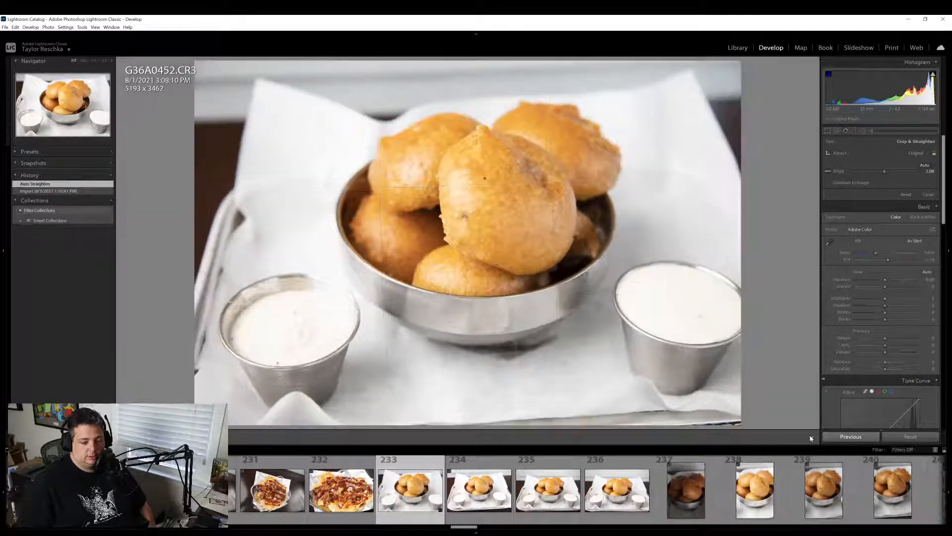
Set clarity and vibrance to +11 and saturation to +4 on G36A0452.CR3, and export it with the previous export settings
{"action": "left_click_drag", "start_coordinate": [885, 280], "coordinate": [889, 297]}
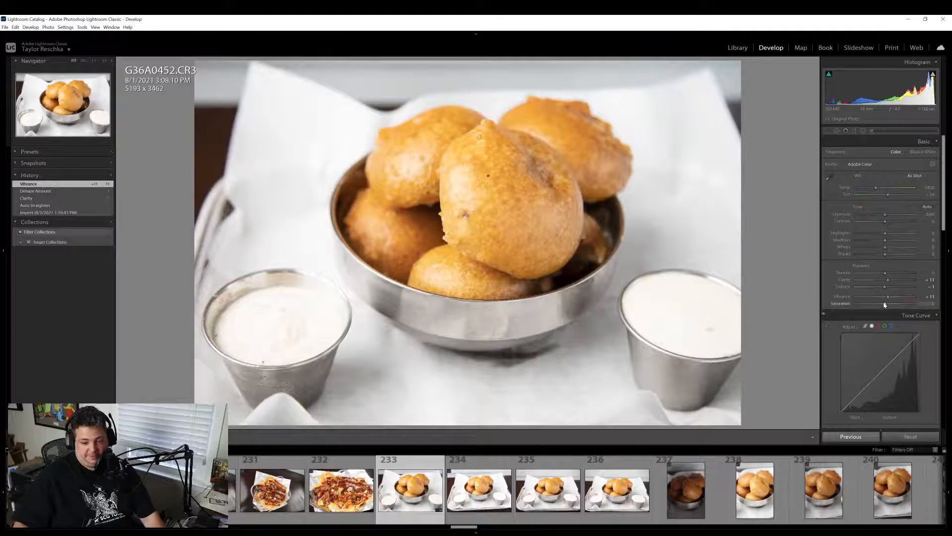
{"action": "left_click_drag", "start_coordinate": [884, 302], "coordinate": [886, 299]}
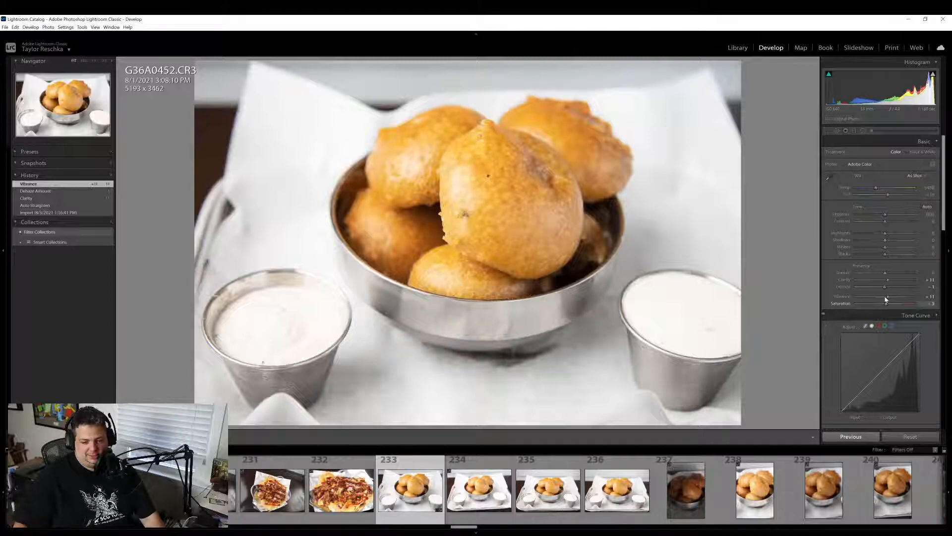
{"action": "left_click", "coordinate": [885, 303]}
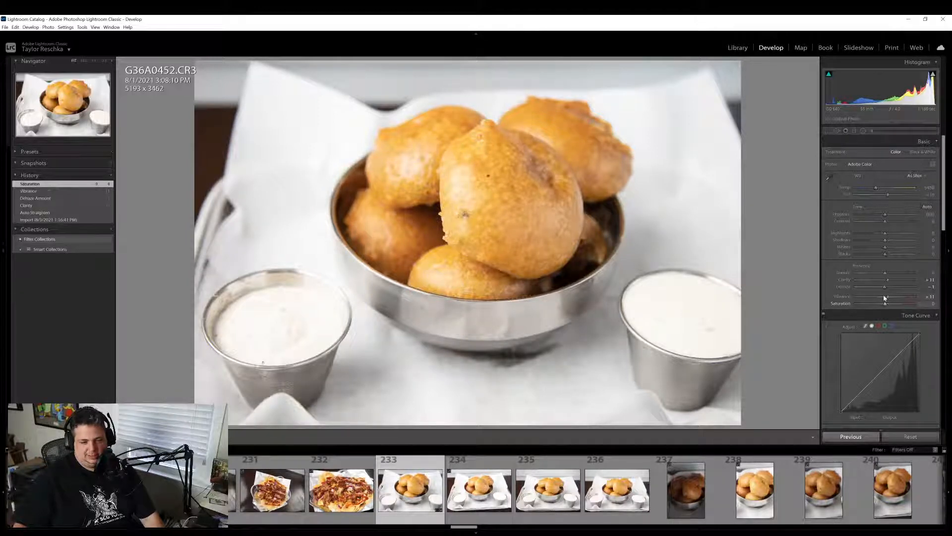
{"action": "left_click_drag", "start_coordinate": [888, 306], "coordinate": [886, 304]}
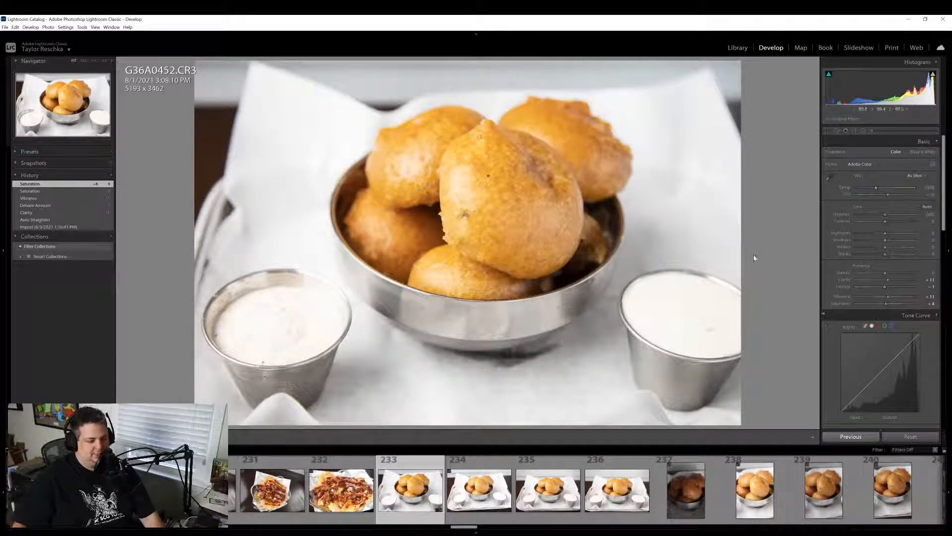
{"action": "right_click", "coordinate": [392, 497]}
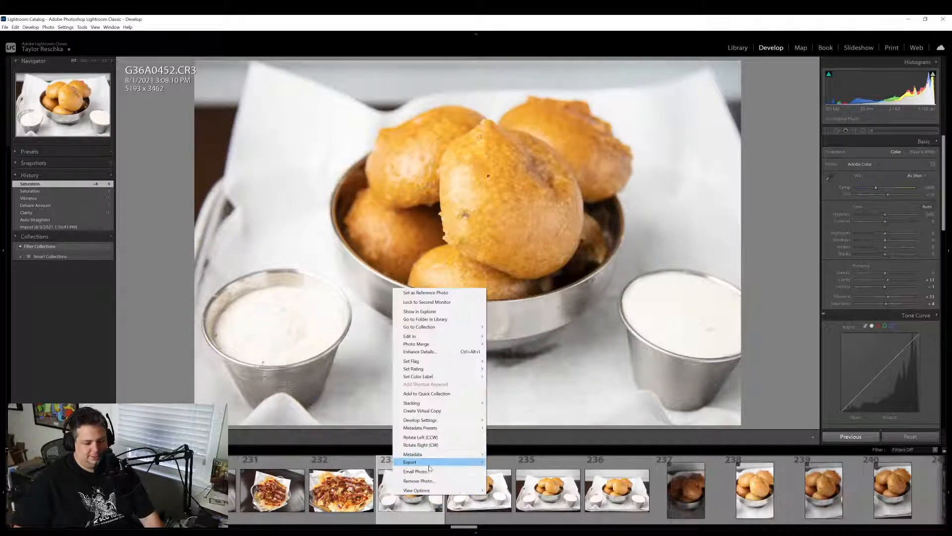
{"action": "left_click", "coordinate": [526, 472]}
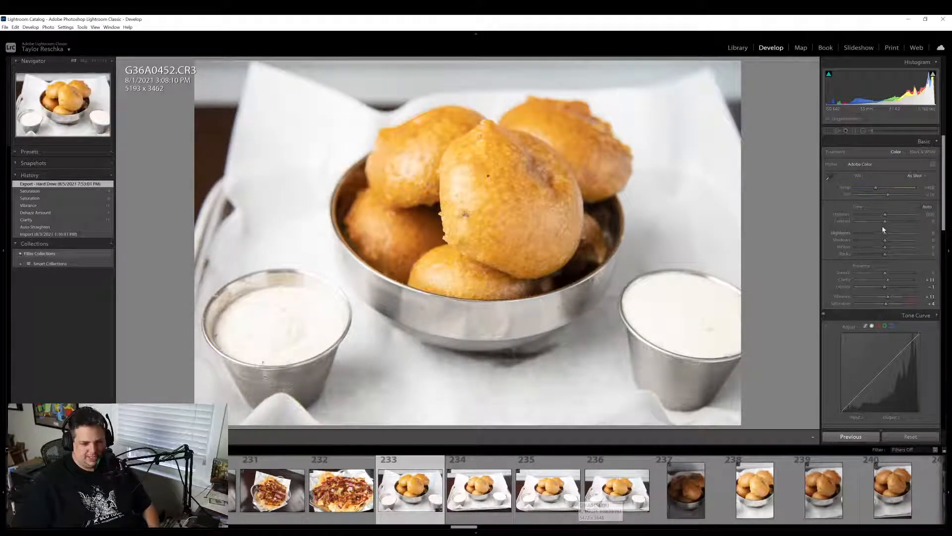
Lower the highlights to -21 on G36A0452.CR3 and heal the dark blemish on the front dough ball with a clean source area
{"action": "left_click_drag", "start_coordinate": [884, 233], "coordinate": [879, 233]}
{"action": "left_click", "coordinate": [396, 174]}
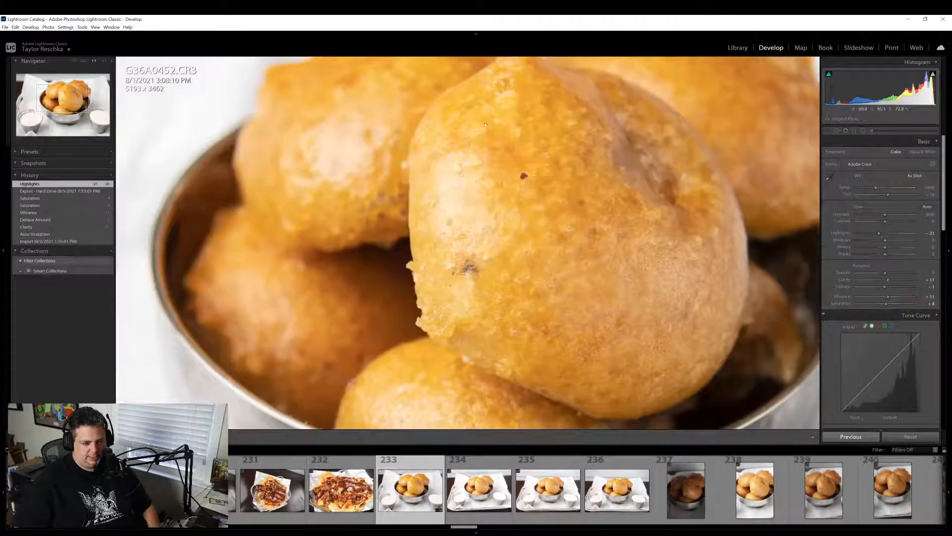
{"action": "left_click", "coordinate": [835, 130]}
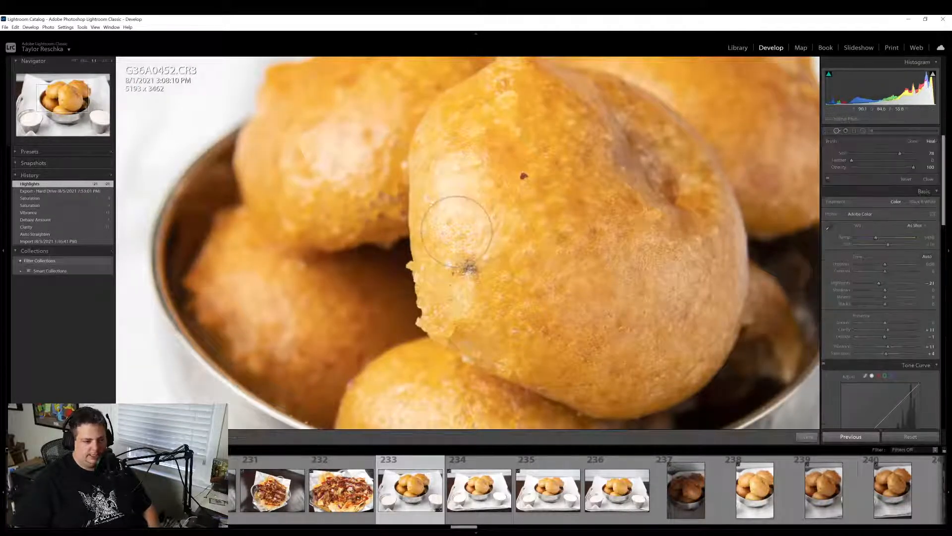
{"action": "left_click_drag", "start_coordinate": [463, 233], "coordinate": [465, 177]}
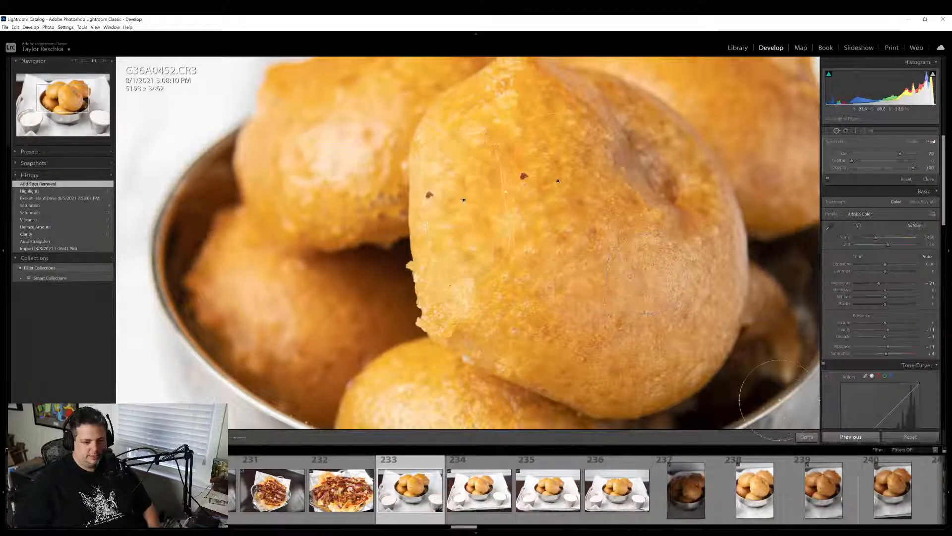
{"action": "key", "text": "q"}
{"action": "key", "text": "z"}
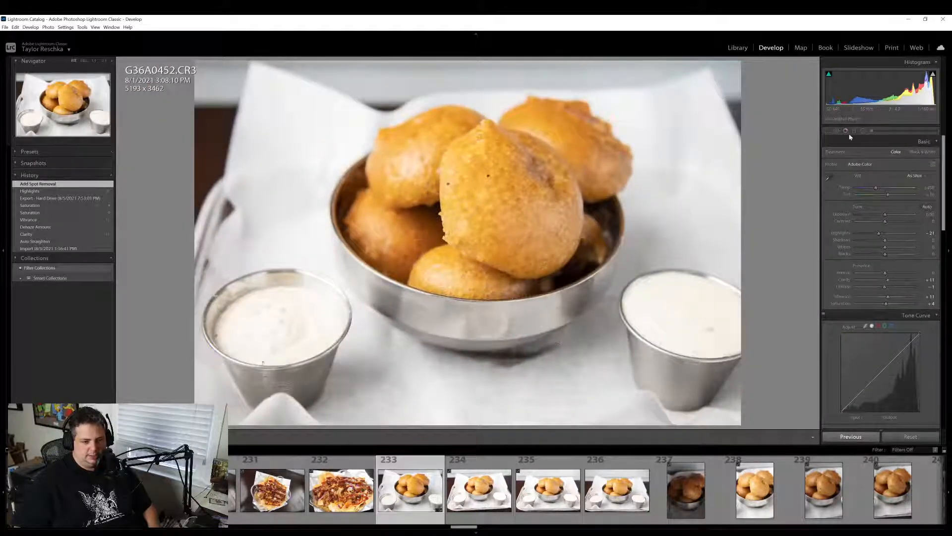
{"action": "key", "text": "q"}
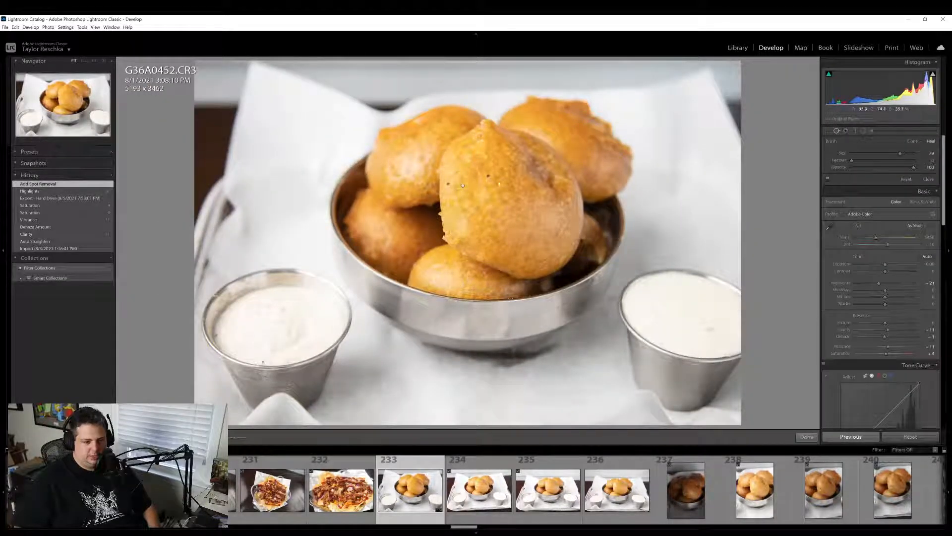
{"action": "left_click", "coordinate": [463, 186]}
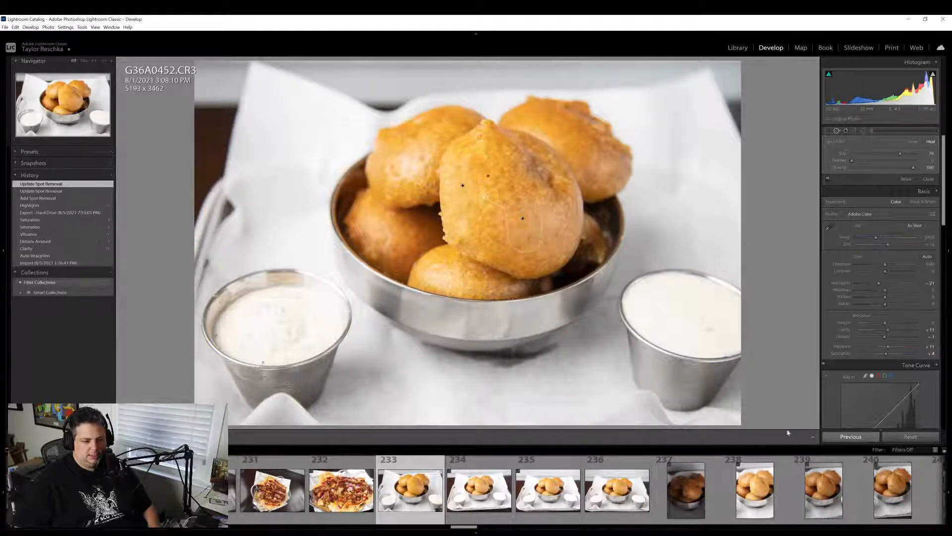
{"action": "left_click", "coordinate": [807, 436]}
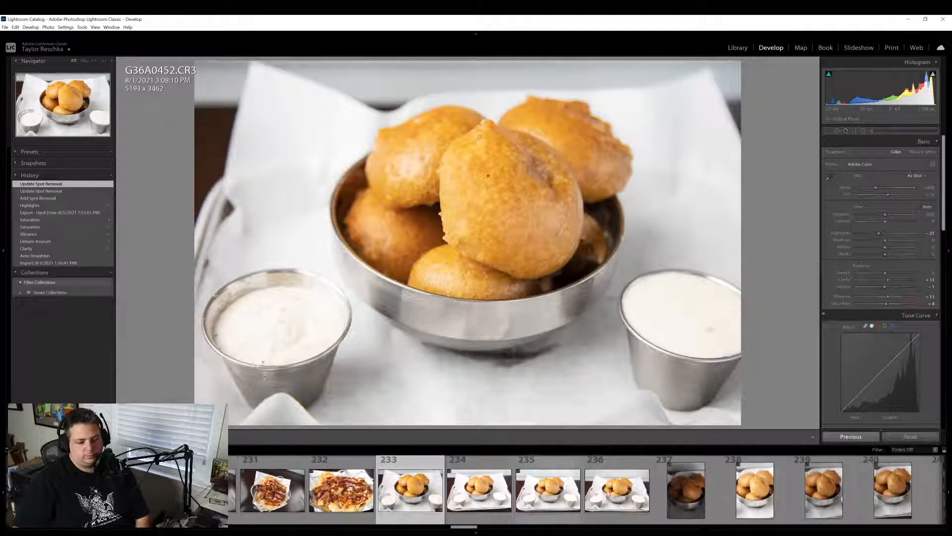
Export G36A0452.CR3 again with the previous export settings, overwriting the existing LB-0452.jpg
{"action": "right_click", "coordinate": [395, 496]}
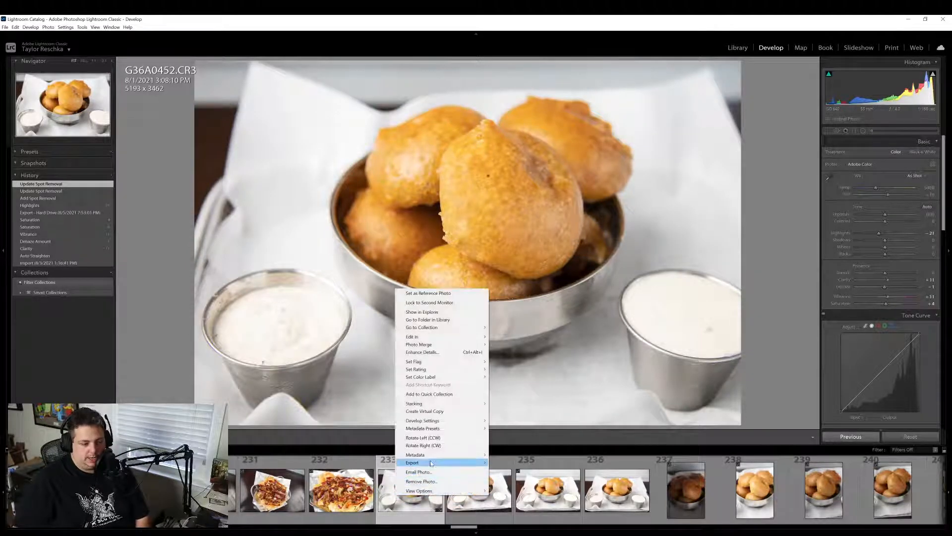
{"action": "mouse_move", "coordinate": [415, 462]}
{"action": "left_click", "coordinate": [542, 471]}
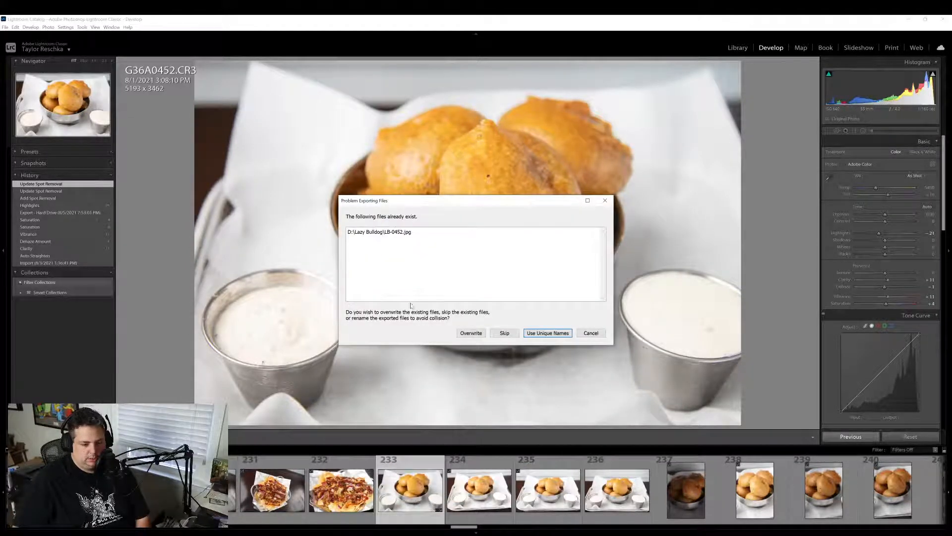
{"action": "left_click", "coordinate": [471, 333]}
Apply the develop settings of G36A0452.CR3 to the vertical fried dough photo G36A0460.CR3
{"action": "scroll", "coordinate": [625, 504], "scroll_direction": "down", "scroll_amount": 4}
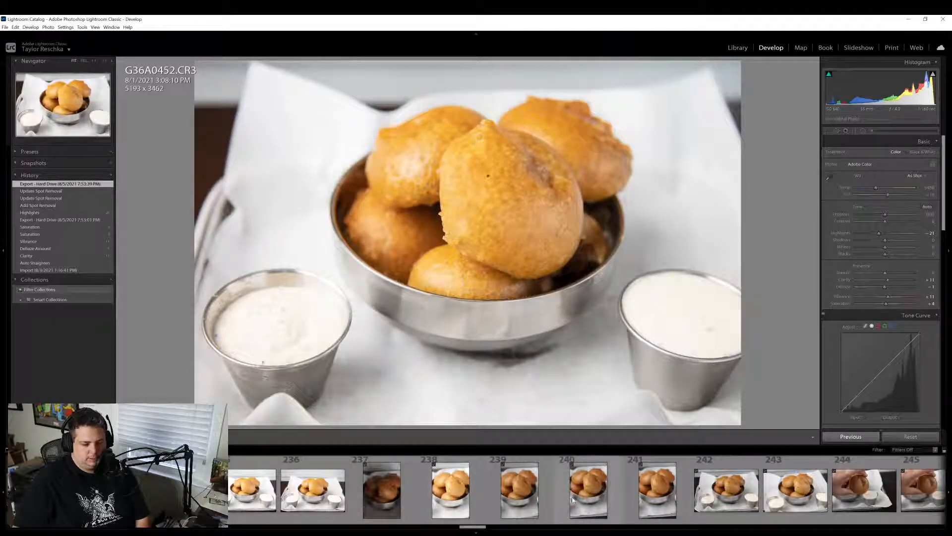
{"action": "left_click", "coordinate": [639, 486]}
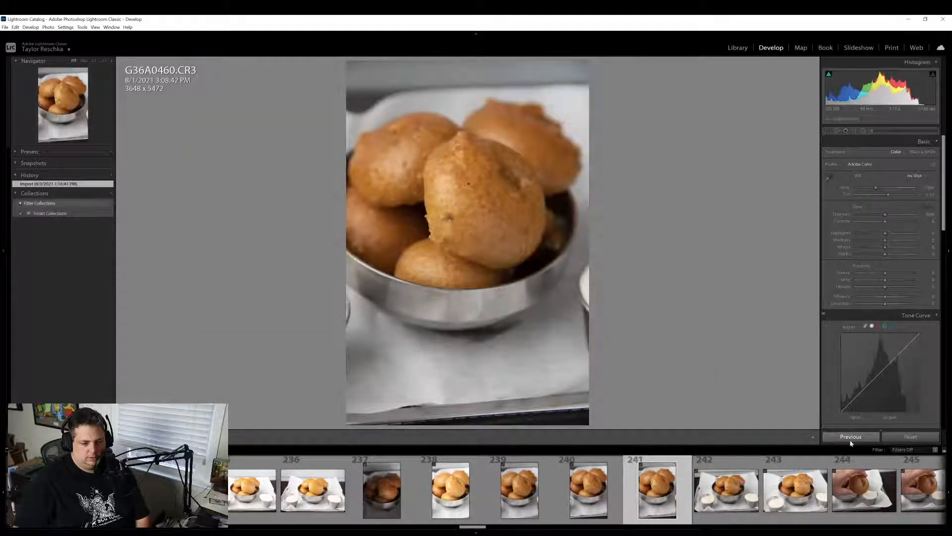
{"action": "left_click", "coordinate": [851, 439]}
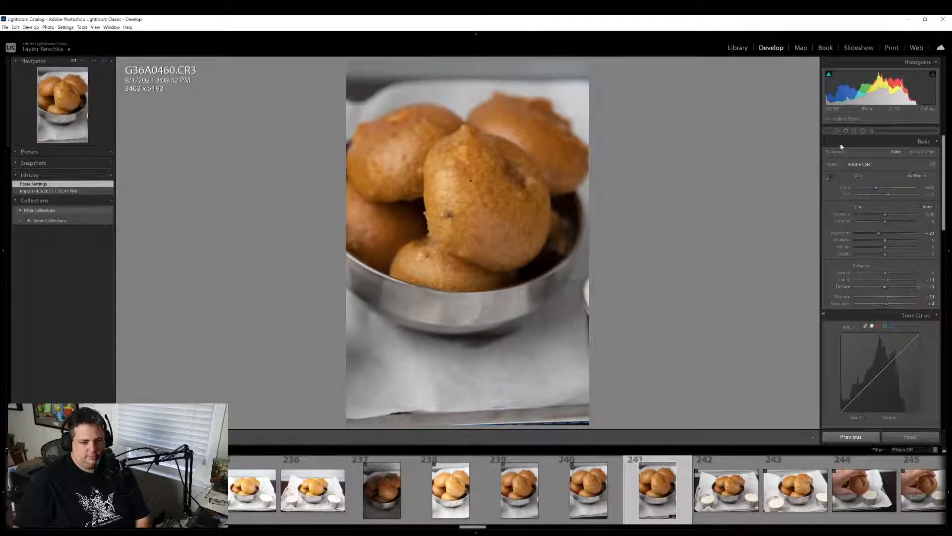
Reset the spot removal edits on photo G36A0460
{"action": "left_click", "coordinate": [837, 131]}
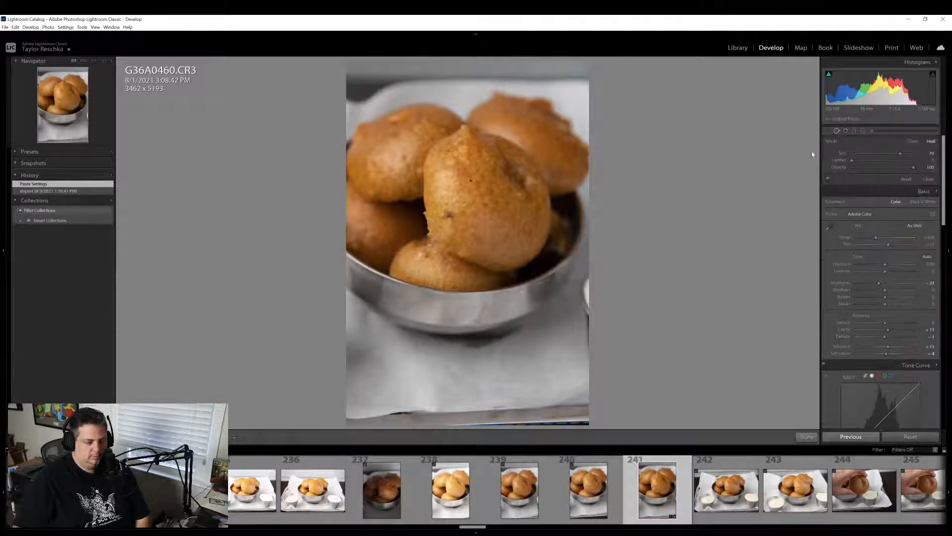
{"action": "left_click", "coordinate": [929, 180]}
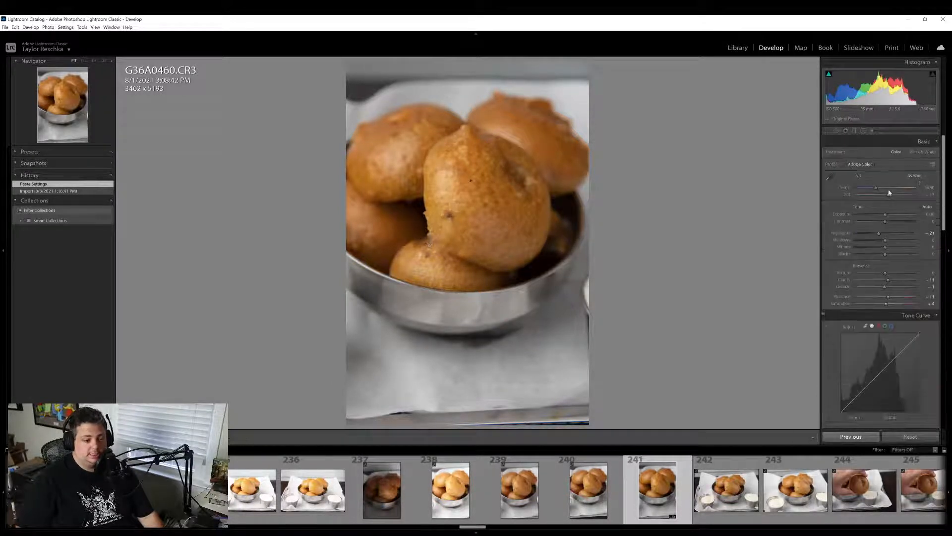
{"action": "left_click", "coordinate": [838, 131]}
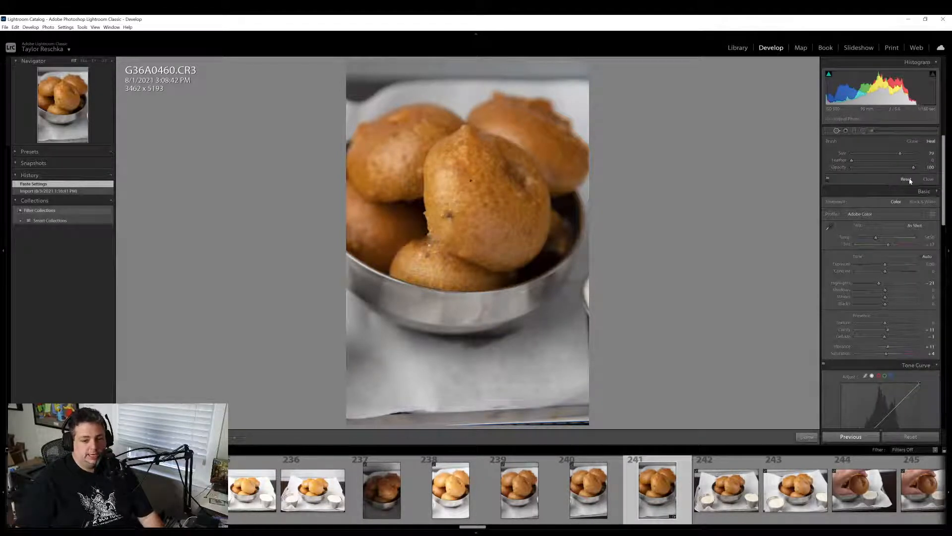
{"action": "left_click", "coordinate": [907, 180]}
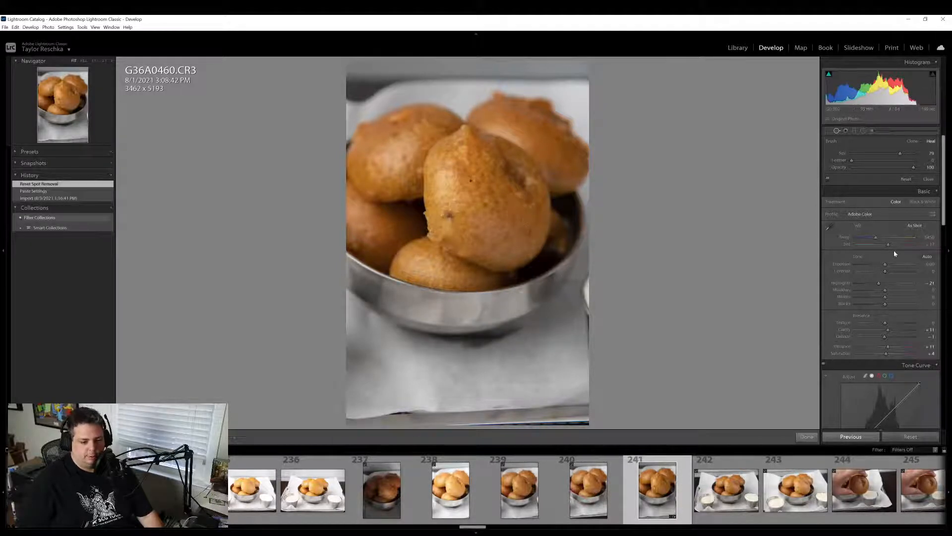
Reset Highlights to its default and raise Exposure to +0.40
{"action": "double_click", "coordinate": [838, 284]}
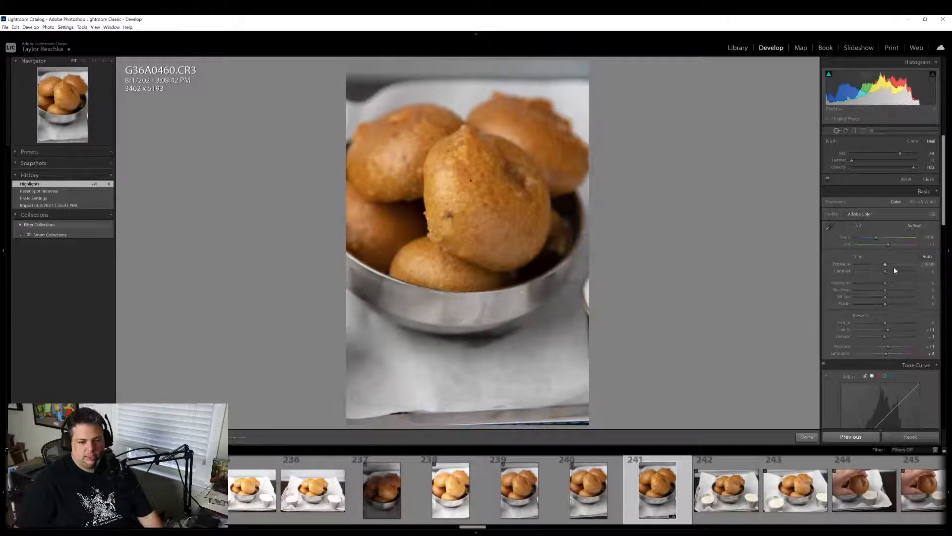
{"action": "left_click_drag", "start_coordinate": [884, 266], "coordinate": [881, 267]}
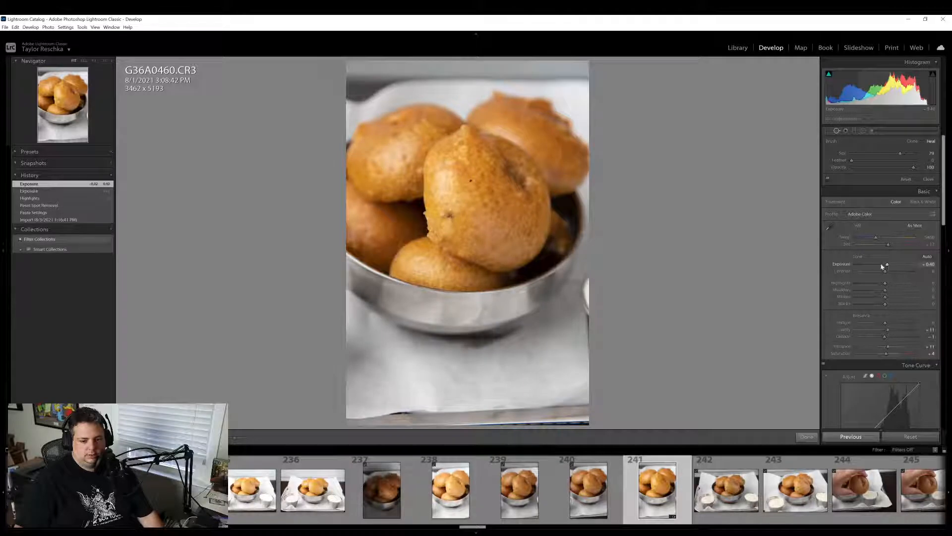
Reset the photo's crop and automatically straighten it
{"action": "left_click", "coordinate": [828, 130]}
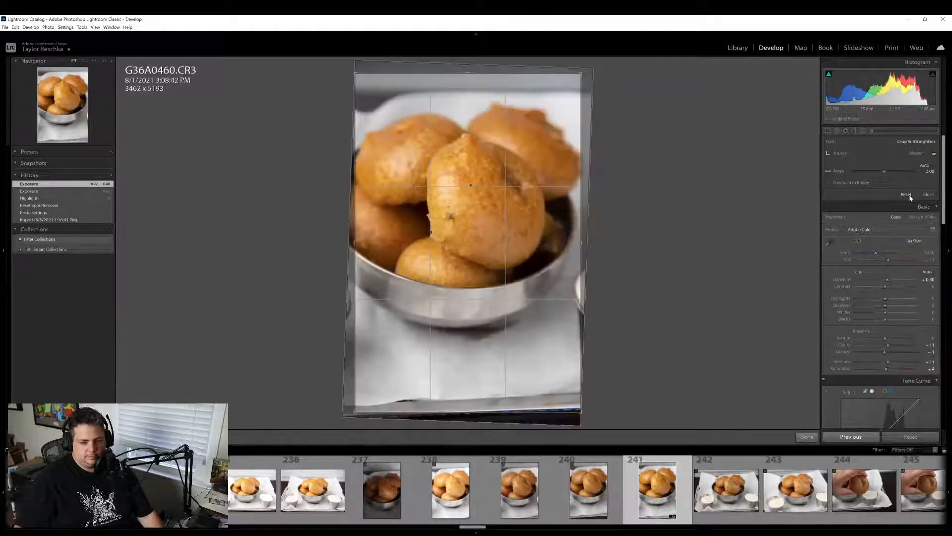
{"action": "left_click", "coordinate": [909, 196]}
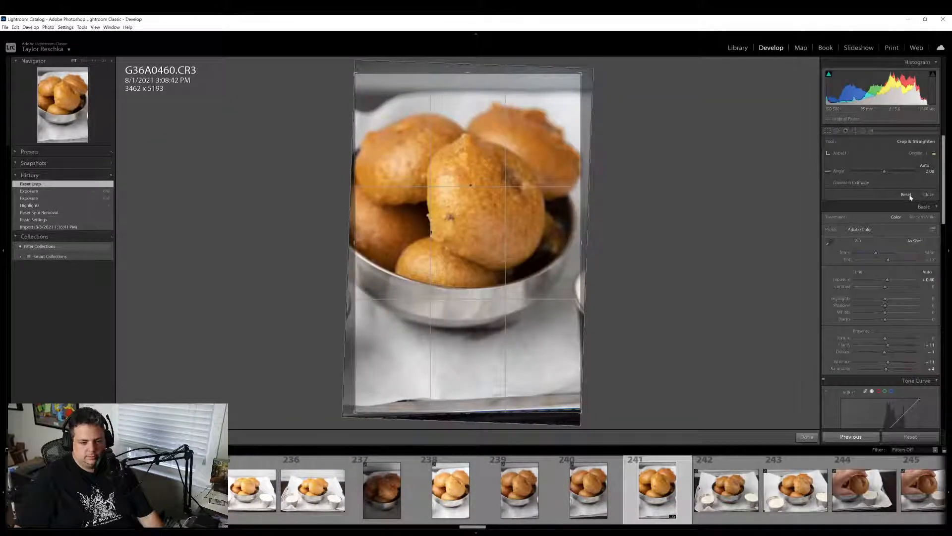
{"action": "left_click", "coordinate": [925, 165]}
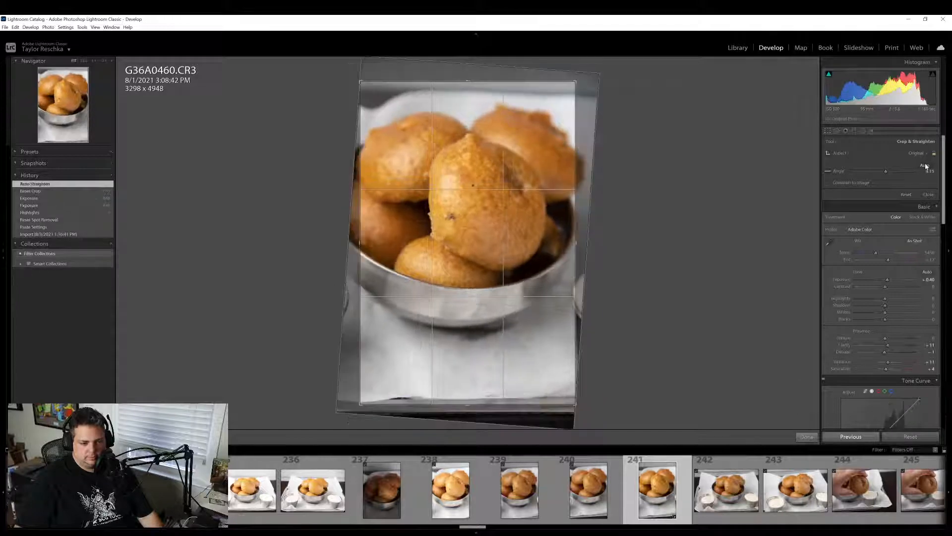
{"action": "left_click", "coordinate": [806, 437]}
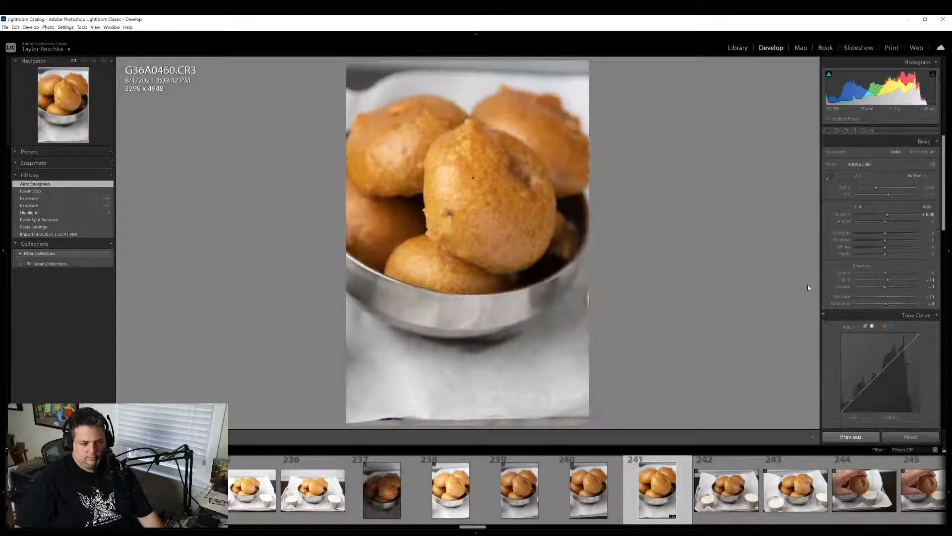
Tighten the crop to 3182 x 4772 and reposition the fritter bowl within the frame
{"action": "left_click", "coordinate": [827, 131]}
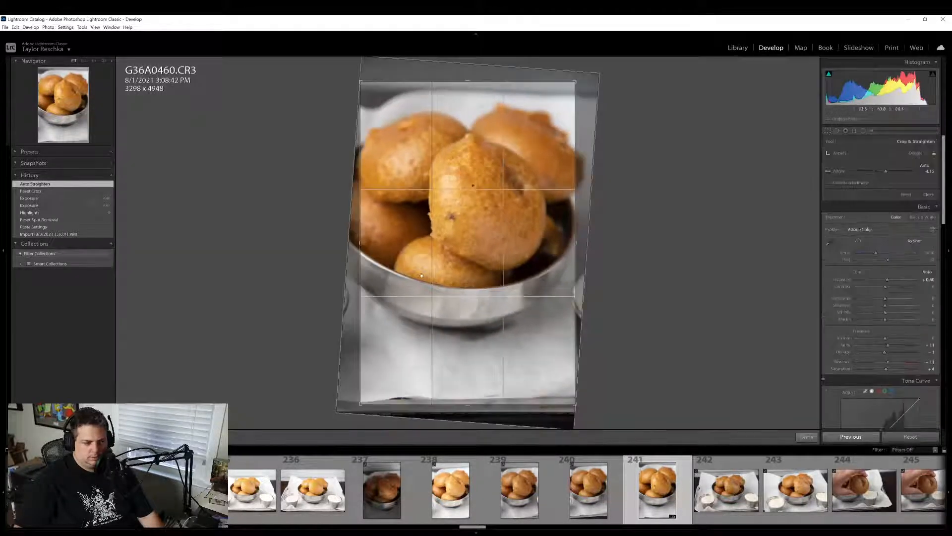
{"action": "left_click_drag", "start_coordinate": [387, 294], "coordinate": [388, 303]}
{"action": "left_click_drag", "start_coordinate": [487, 404], "coordinate": [487, 397]}
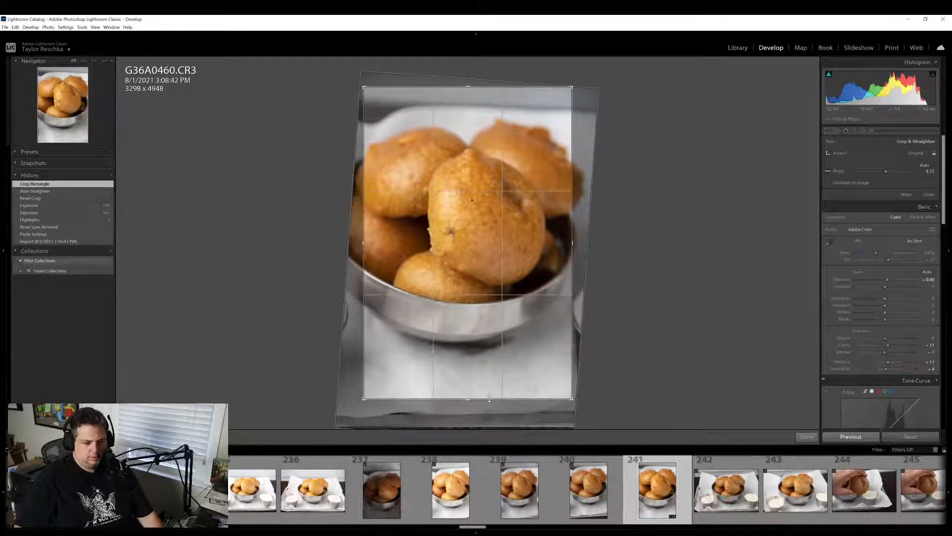
{"action": "left_click_drag", "start_coordinate": [491, 301], "coordinate": [495, 300]}
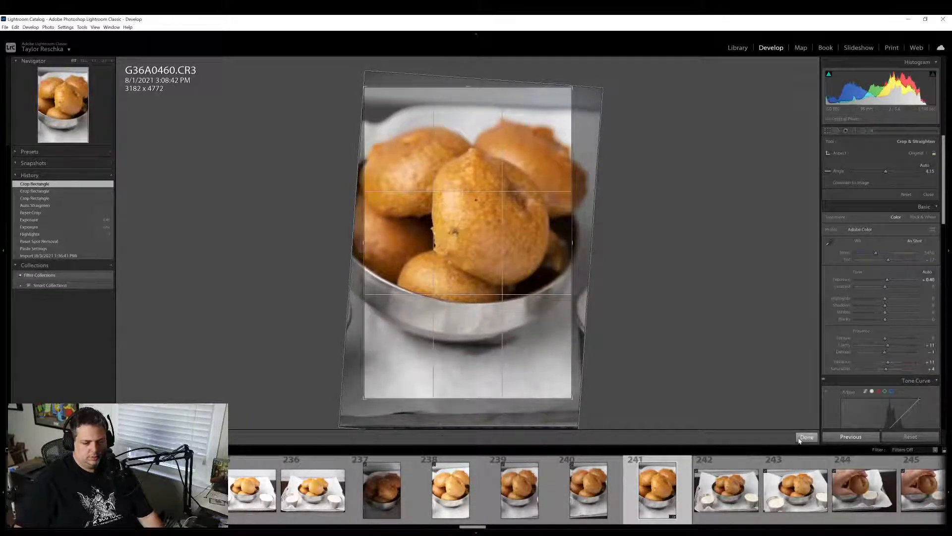
{"action": "left_click", "coordinate": [806, 437]}
Export the cropped fritter bowl photo using the previous export settings
{"action": "right_click", "coordinate": [674, 496]}
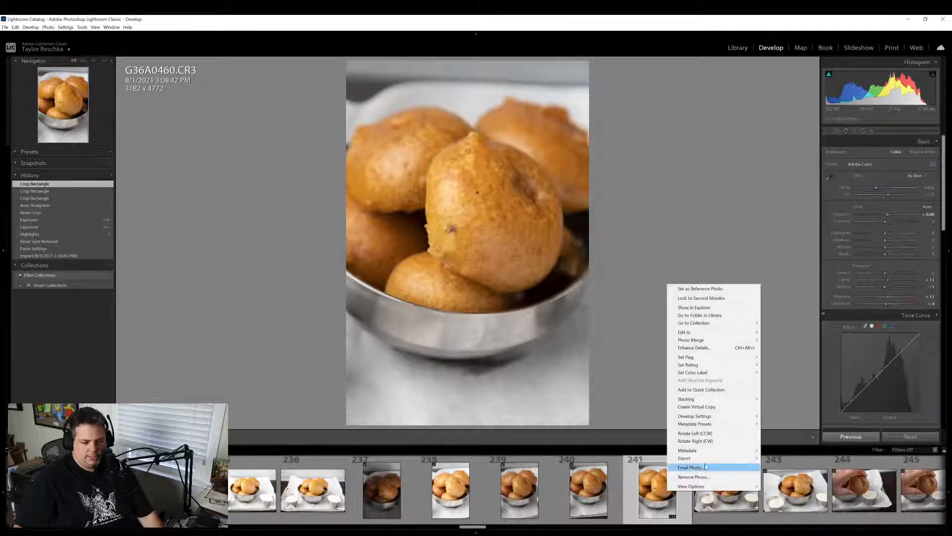
{"action": "mouse_move", "coordinate": [714, 455]}
{"action": "left_click", "coordinate": [785, 467]}
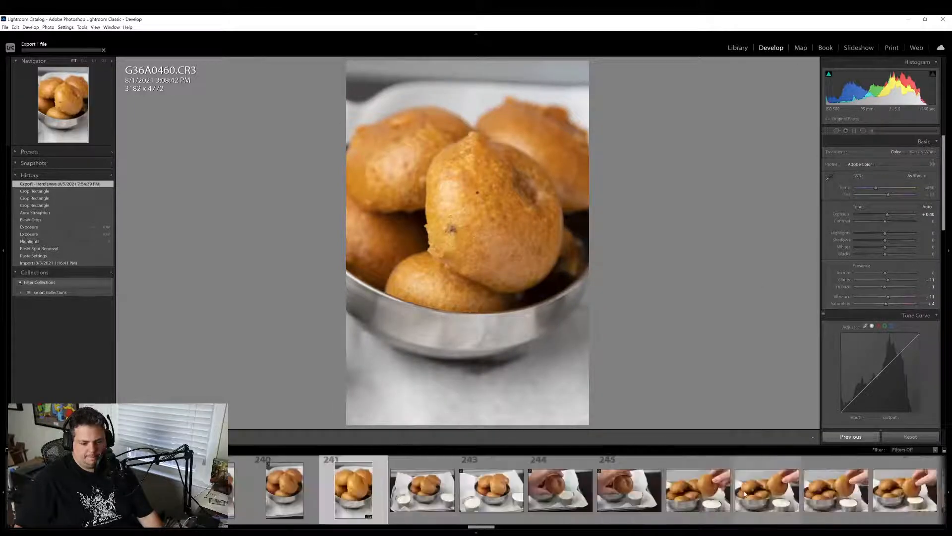
Open photo G36A0471 of the hand dipping a fritter and apply the previous photo's develop settings
{"action": "scroll", "coordinate": [657, 491], "scroll_direction": "down", "scroll_amount": 6}
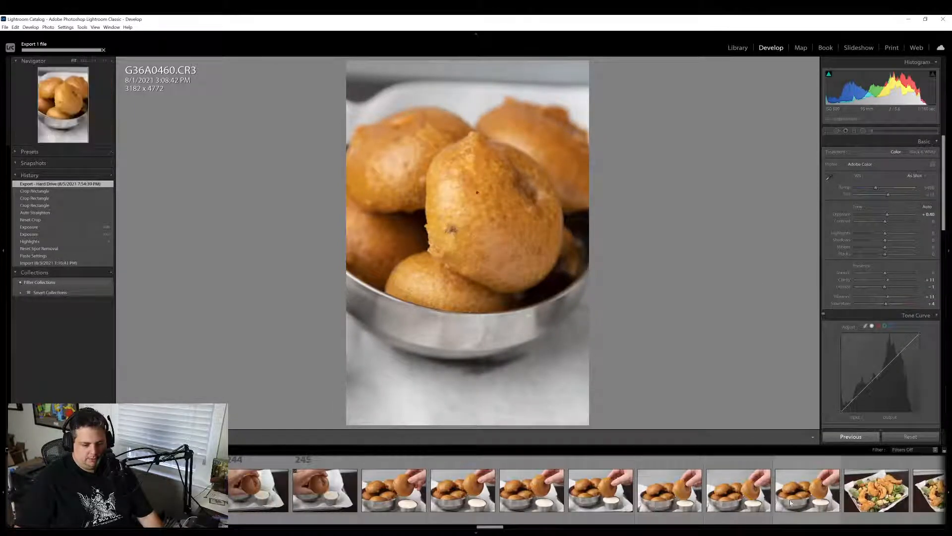
{"action": "left_click", "coordinate": [818, 486]}
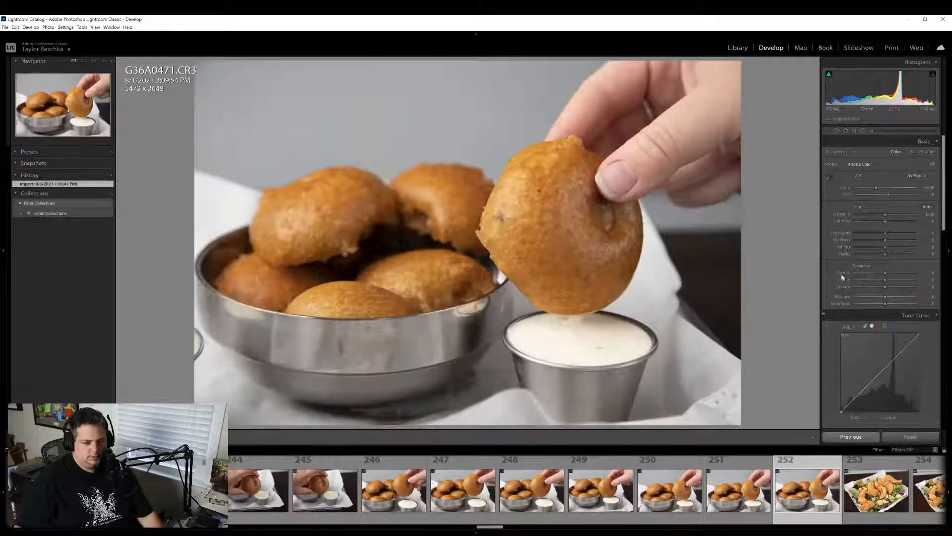
{"action": "left_click", "coordinate": [851, 437]}
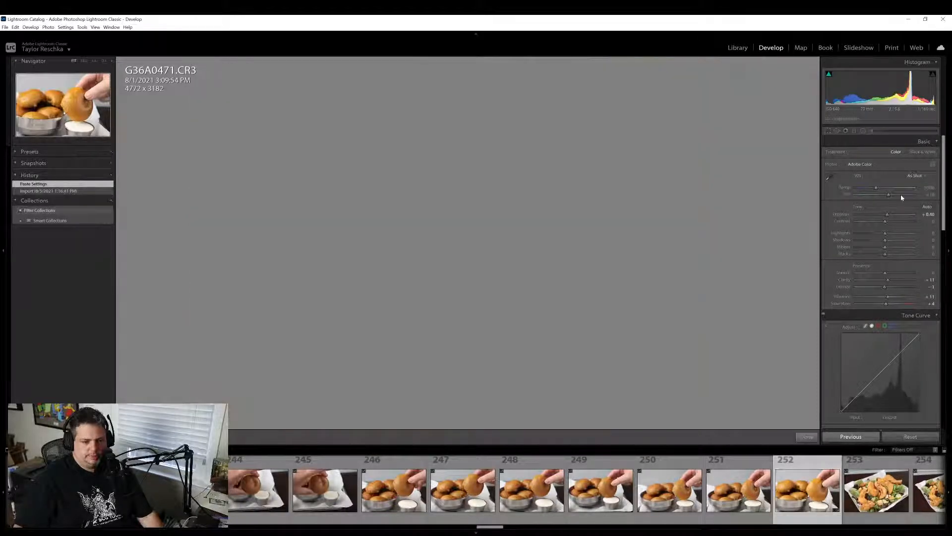
Reset the pasted crop, then tighten it to 5251 x 3501 and reposition the image within the frame
{"action": "key", "text": "r"}
{"action": "left_click", "coordinate": [906, 194]}
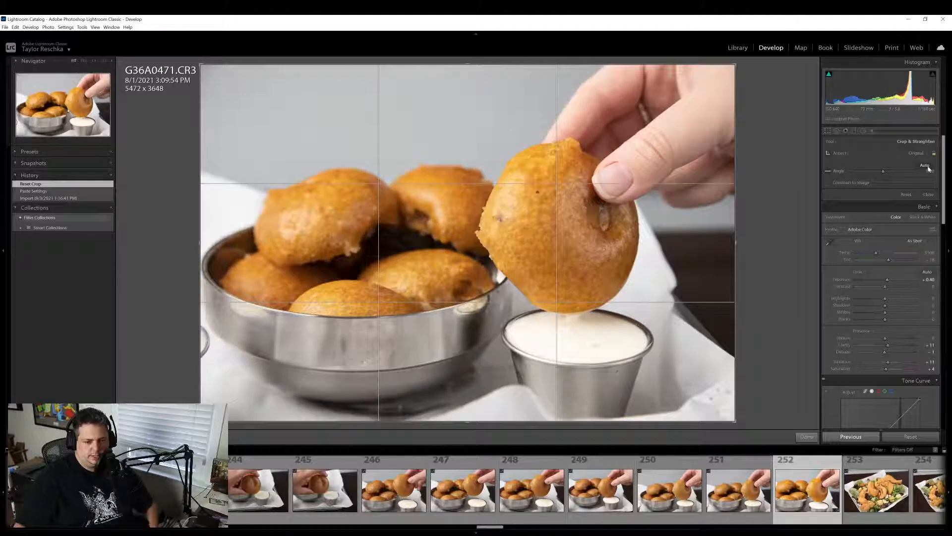
{"action": "left_click", "coordinate": [926, 167]}
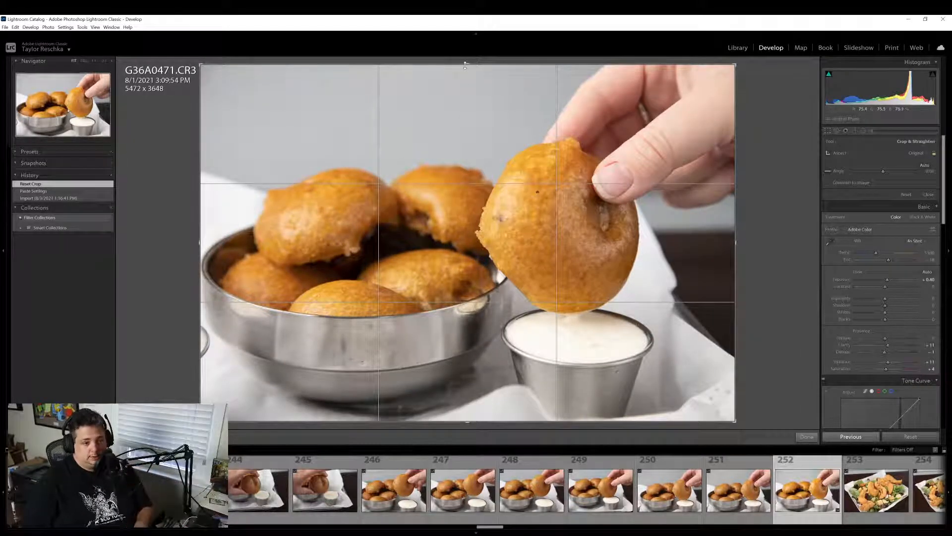
{"action": "left_click_drag", "start_coordinate": [464, 65], "coordinate": [466, 80]}
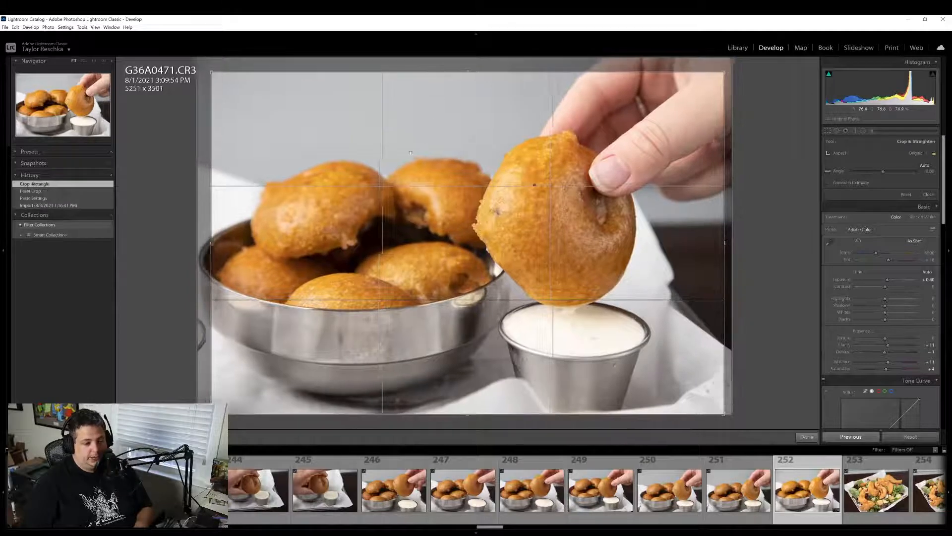
{"action": "left_click_drag", "start_coordinate": [410, 152], "coordinate": [400, 152]}
{"action": "left_click", "coordinate": [807, 436]}
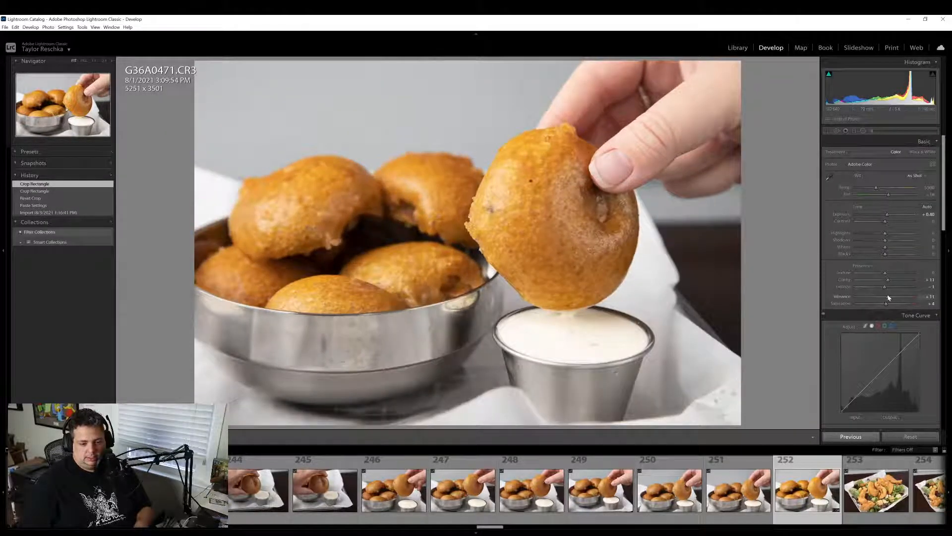
Set Dehaze to +7 and export the dipping photo using the previous export settings
{"action": "left_click_drag", "start_coordinate": [888, 292], "coordinate": [891, 292]}
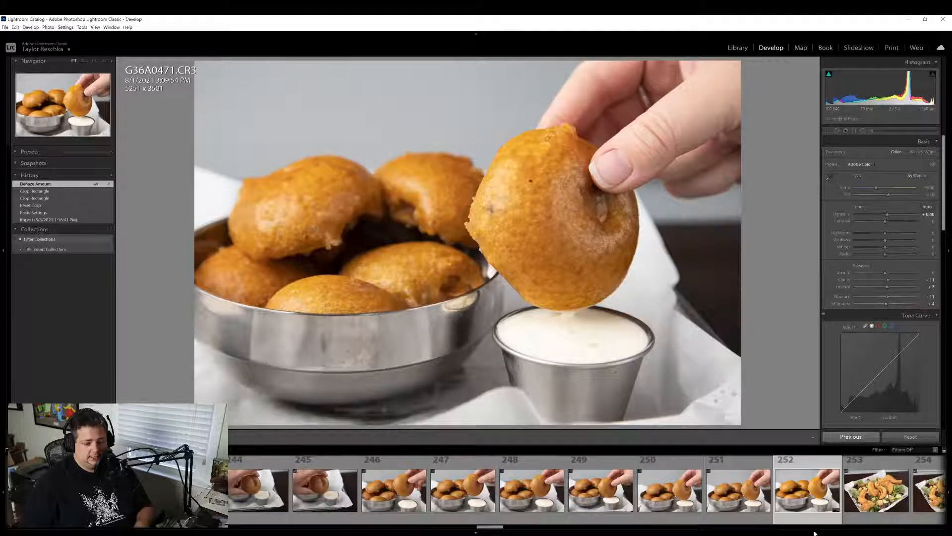
{"action": "right_click", "coordinate": [791, 490]}
{"action": "mouse_move", "coordinate": [801, 463]}
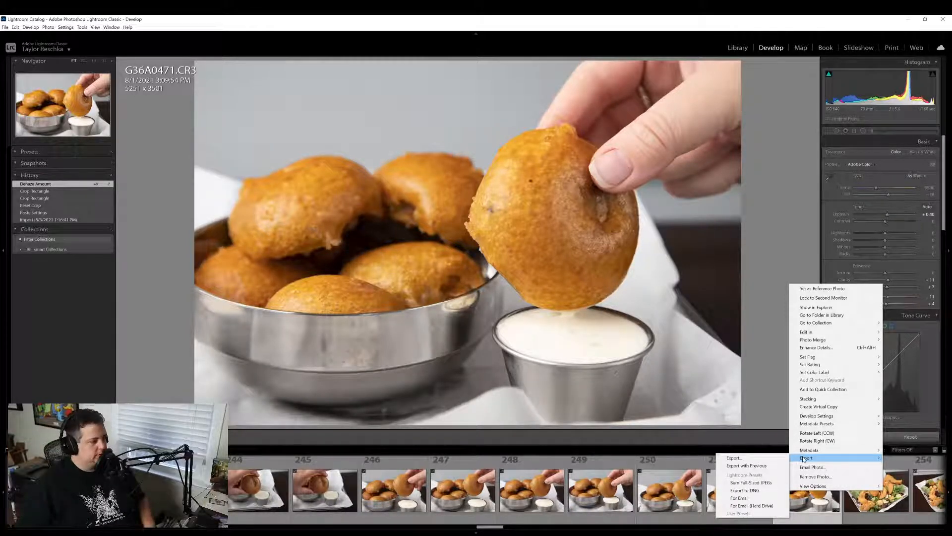
{"action": "left_click", "coordinate": [773, 466]}
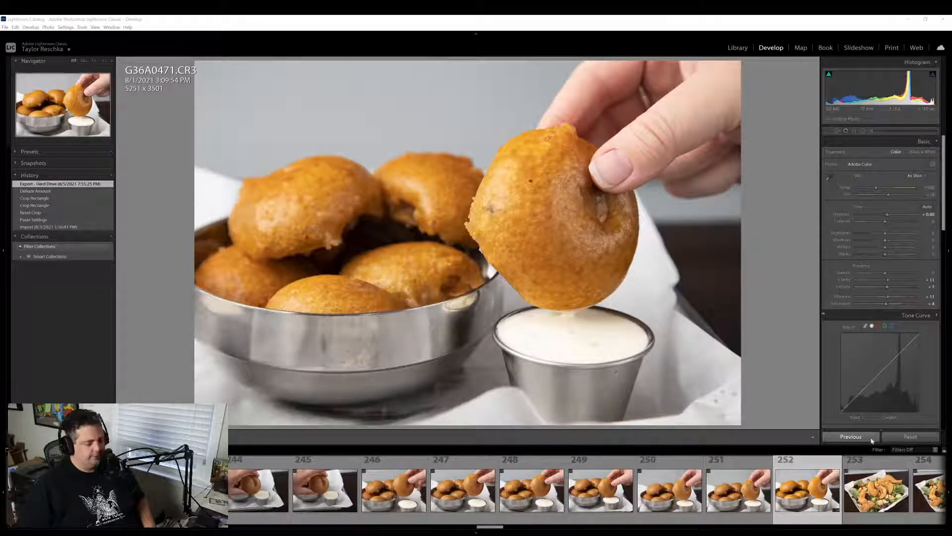
Open salad photo G36A0475 and set Clarity to +13, Dehaze to +12, Vibrance to +15 and Saturation to +3
{"action": "scroll", "coordinate": [814, 492], "scroll_direction": "down", "scroll_amount": 4}
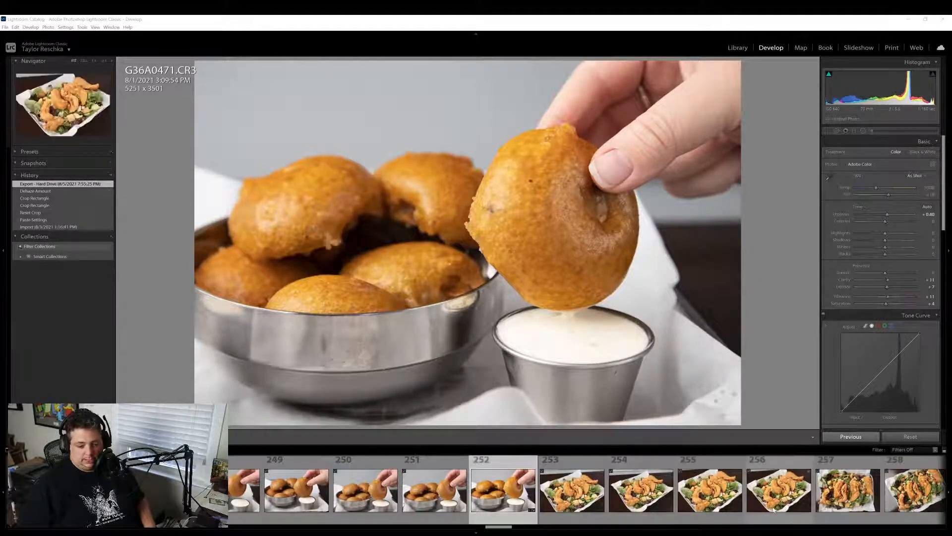
{"action": "left_click", "coordinate": [773, 508]}
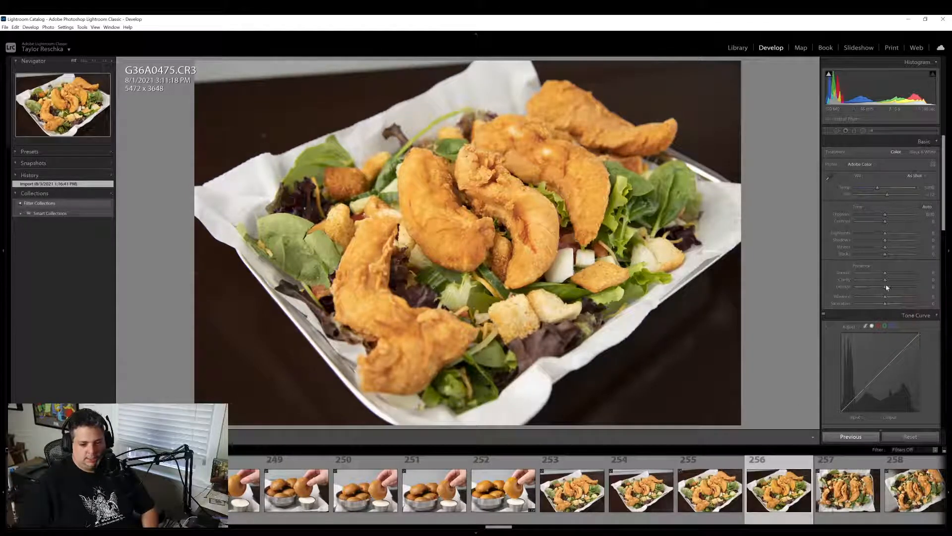
{"action": "mouse_move", "coordinate": [885, 289]}
{"action": "left_mouse_down"}
{"action": "mouse_move", "coordinate": [888, 281]}
{"action": "mouse_move", "coordinate": [891, 298]}
{"action": "left_mouse_up"}
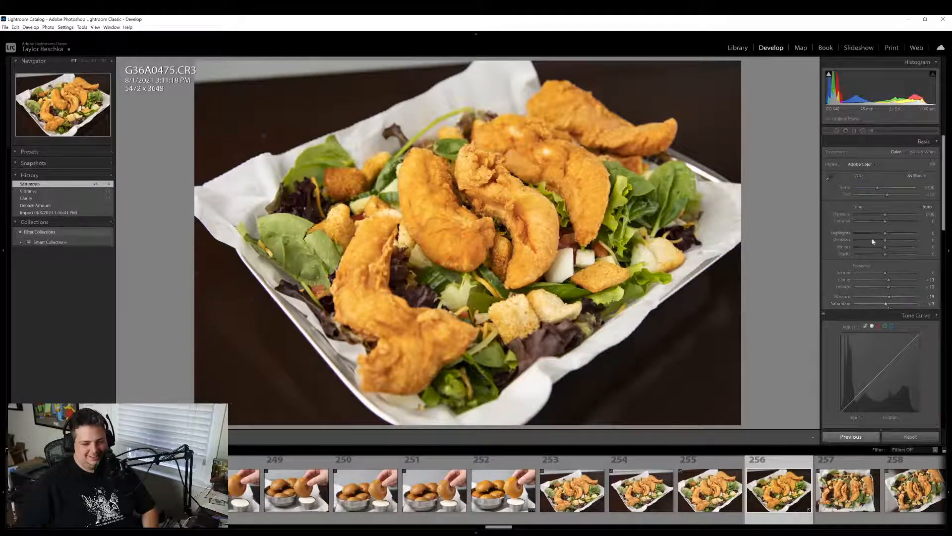
Raise the salad photo's Shadows to +20 and cool its white balance temperature to 4979
{"action": "left_click_drag", "start_coordinate": [888, 243], "coordinate": [893, 241]}
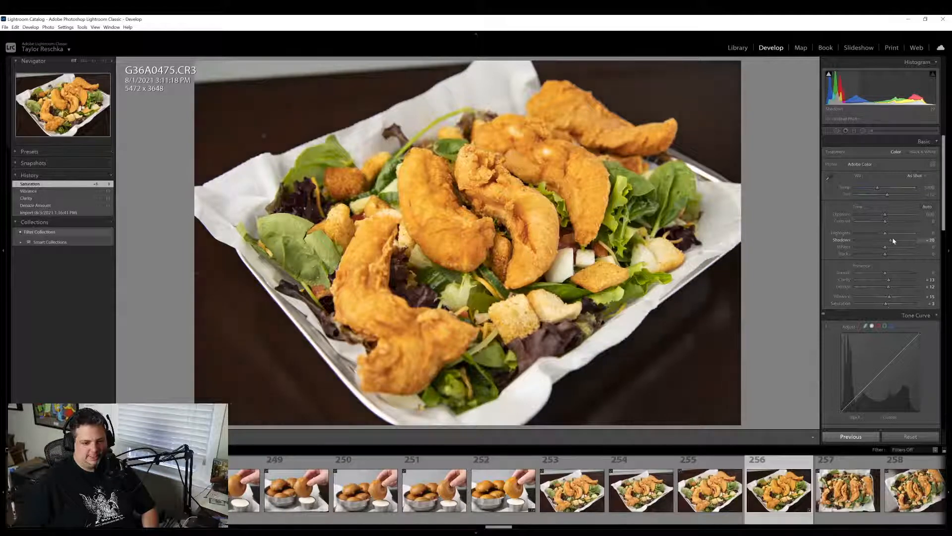
{"action": "left_click_drag", "start_coordinate": [877, 187], "coordinate": [873, 188]}
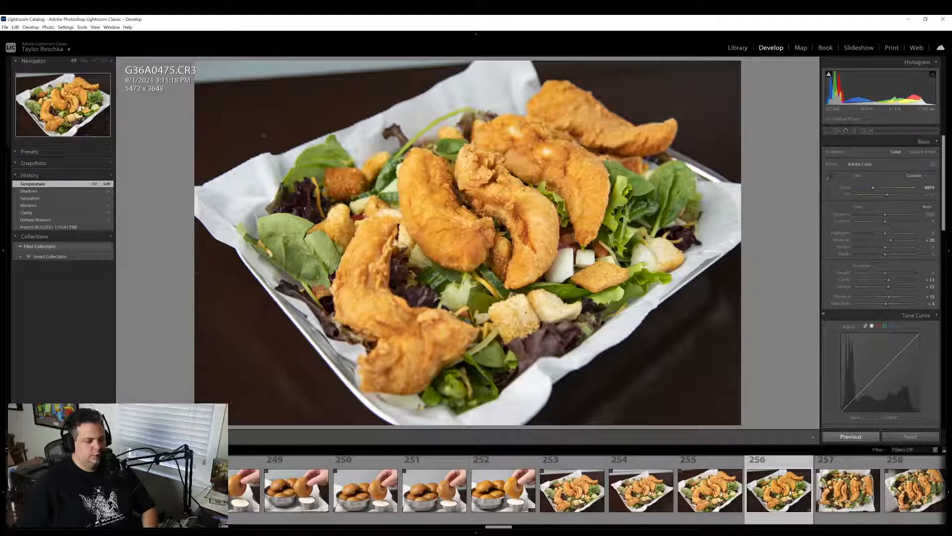
{"action": "key", "text": "super"}
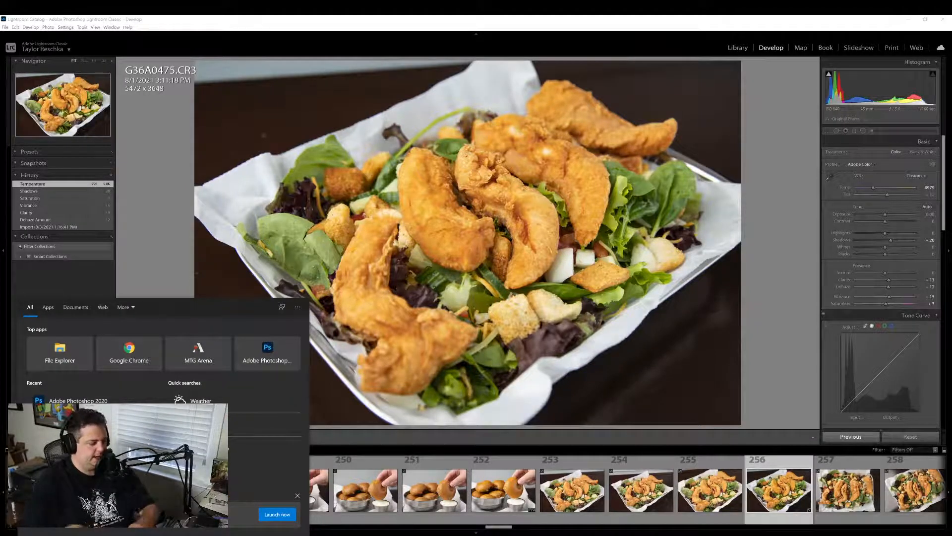
{"action": "key", "text": "Escape"}
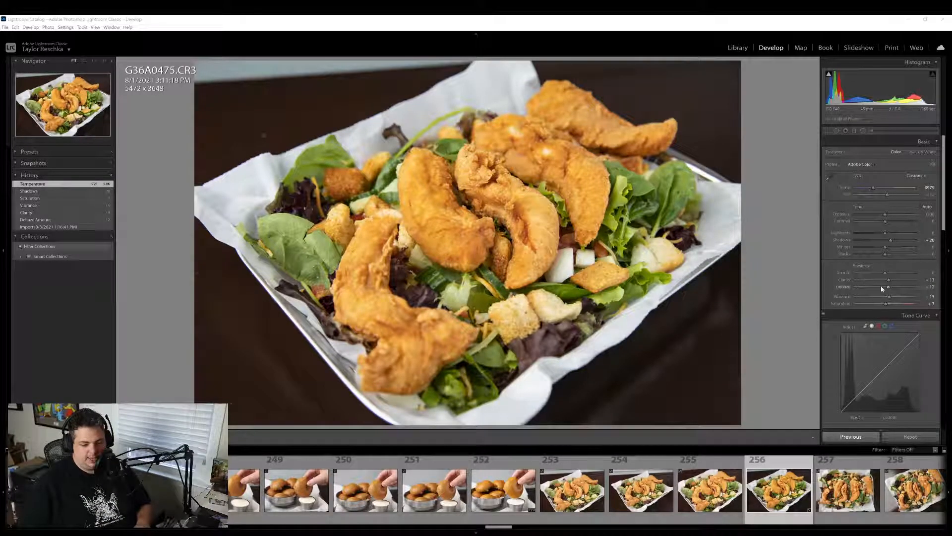
Apply the previous photo's develop settings to salad photo G36A0472 and reset its Temperature and Tint
{"action": "left_click", "coordinate": [583, 515]}
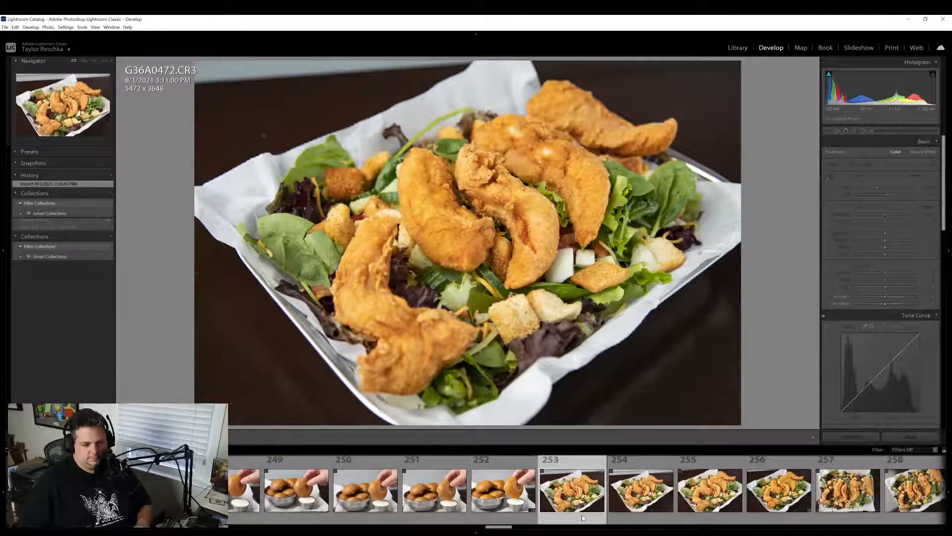
{"action": "left_click", "coordinate": [857, 440]}
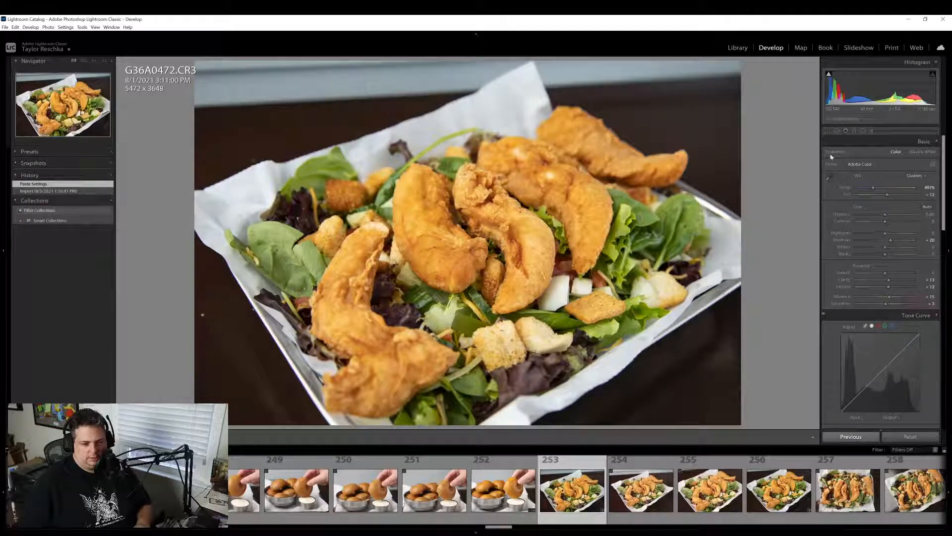
{"action": "double_click", "coordinate": [846, 188]}
{"action": "double_click", "coordinate": [847, 194]}
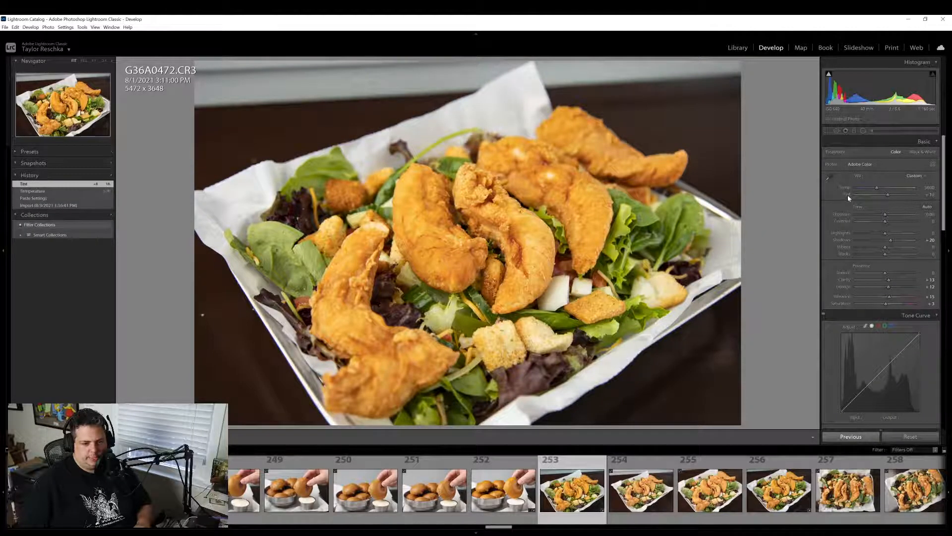
{"action": "scroll", "coordinate": [878, 218], "scroll_direction": "down", "scroll_amount": 6}
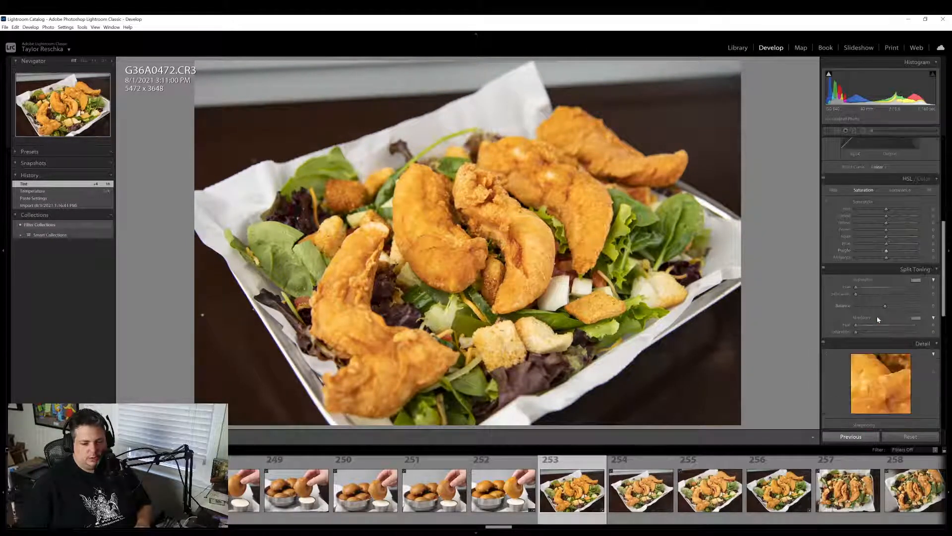
{"action": "left_click_drag", "start_coordinate": [887, 225], "coordinate": [885, 226]}
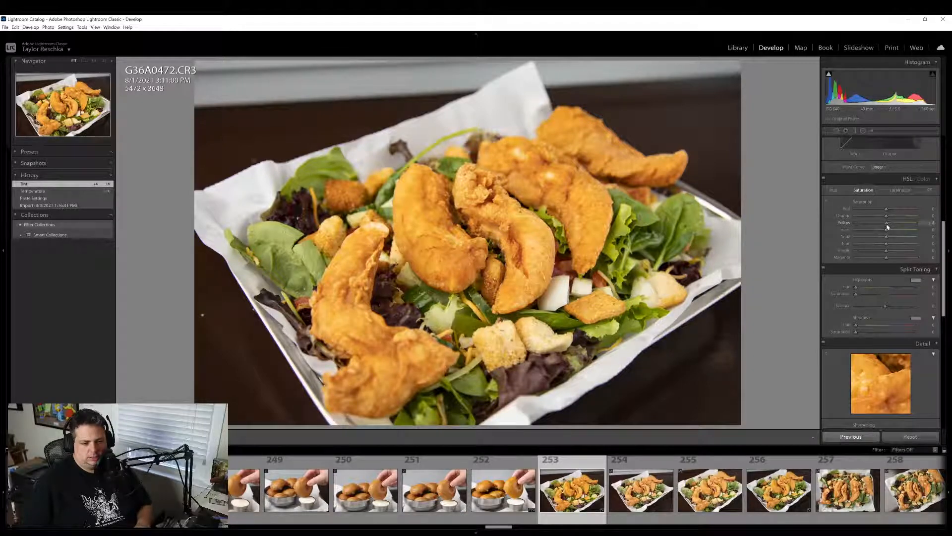
{"action": "double_click", "coordinate": [838, 226]}
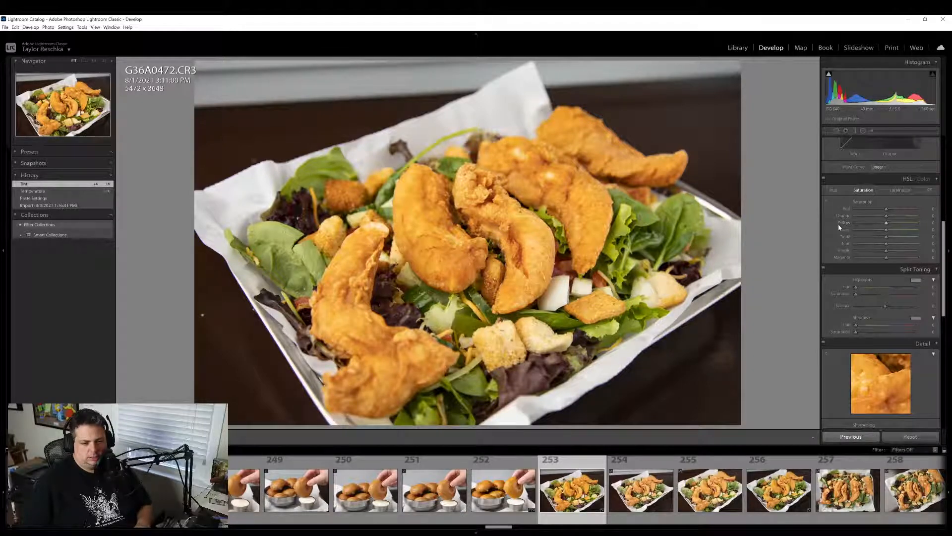
Paint Adjustment Brush strokes with Clarity 20 over the fried chicken pieces in salad photo G36A0472, using a smaller brush
{"action": "left_click", "coordinate": [872, 130]}
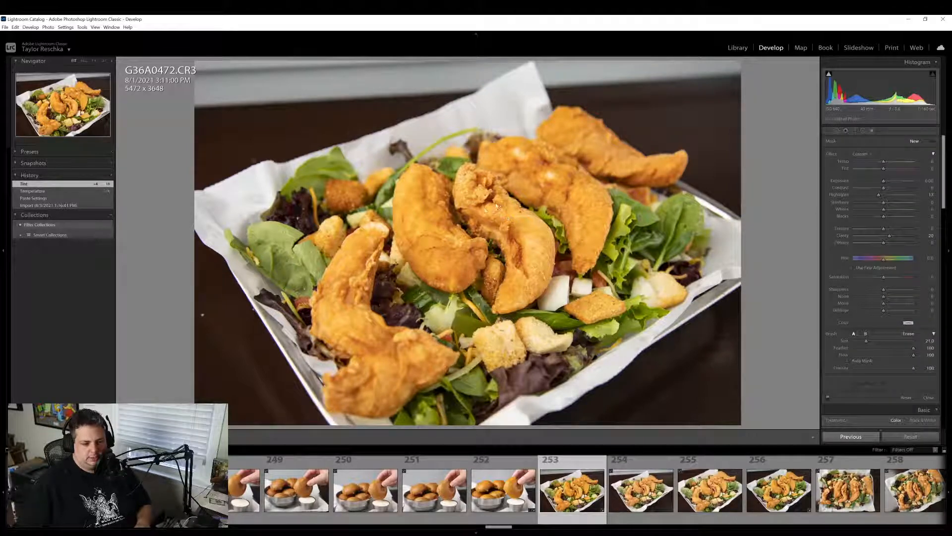
{"action": "key", "text": "k"}
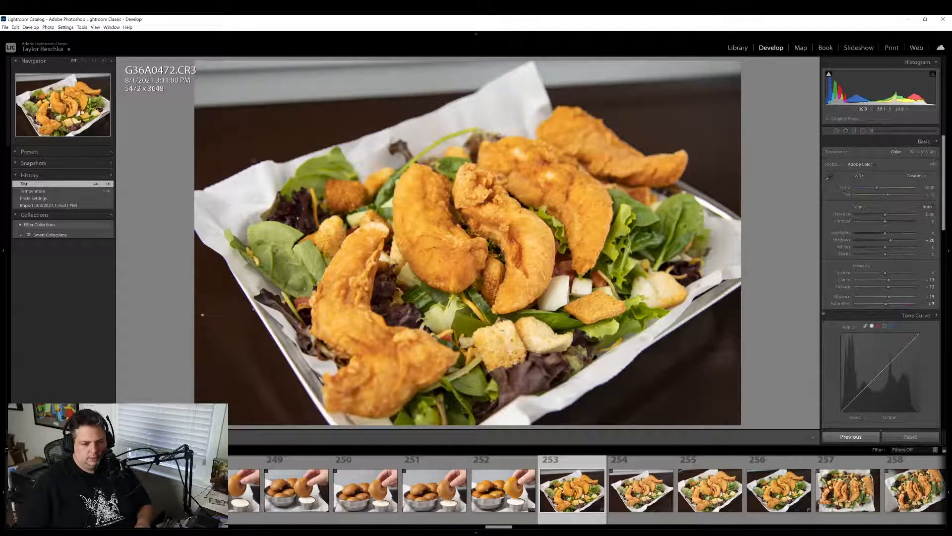
{"action": "left_click", "coordinate": [872, 131]}
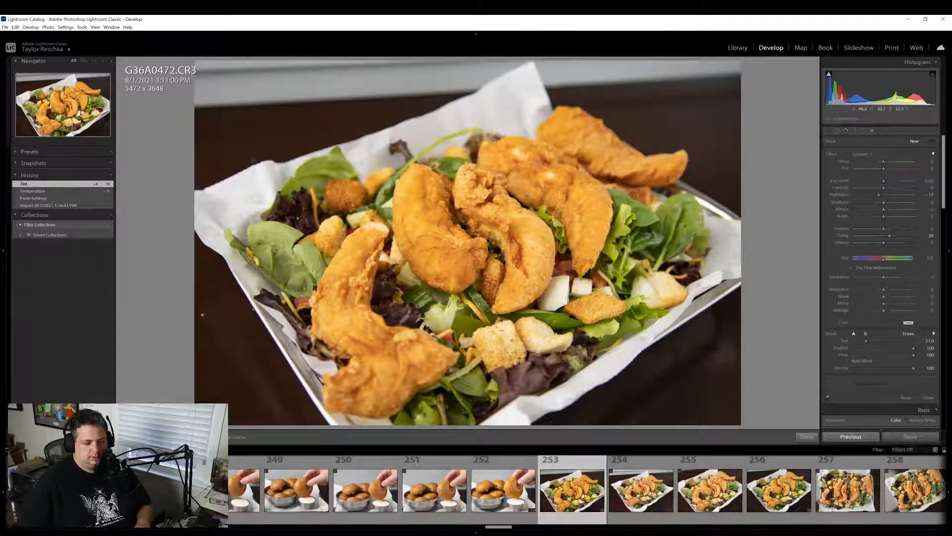
{"action": "scroll", "coordinate": [477, 198], "scroll_direction": "down", "scroll_amount": 3}
{"action": "scroll", "coordinate": [477, 198], "scroll_direction": "down", "scroll_amount": 4}
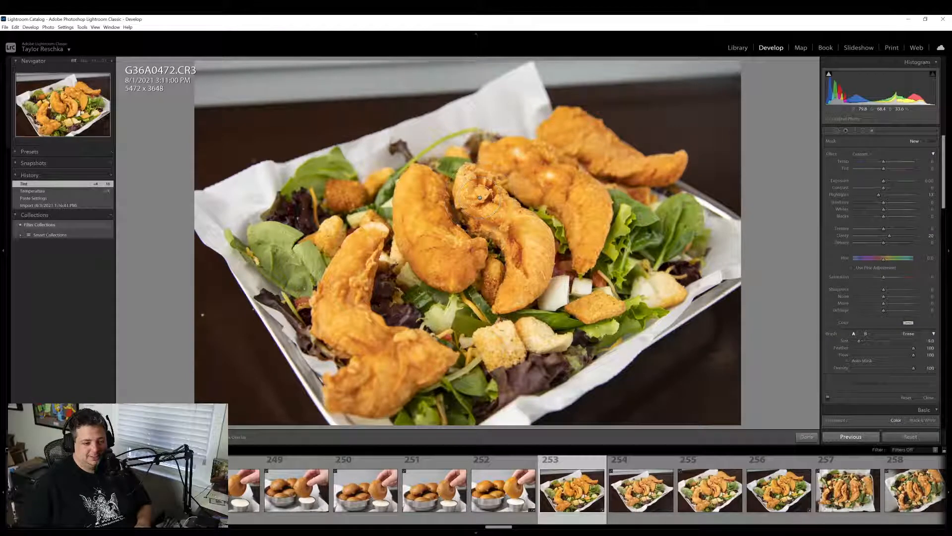
{"action": "mouse_move", "coordinate": [534, 243]}
{"action": "left_mouse_down"}
{"action": "mouse_move", "coordinate": [516, 153]}
{"action": "mouse_move", "coordinate": [585, 196]}
{"action": "left_mouse_up"}
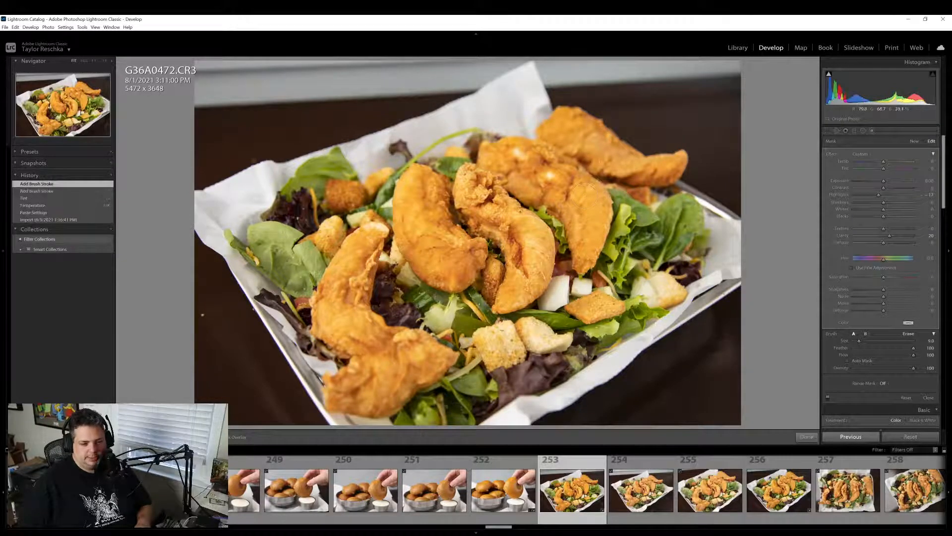
{"action": "left_click_drag", "start_coordinate": [629, 164], "coordinate": [620, 172]}
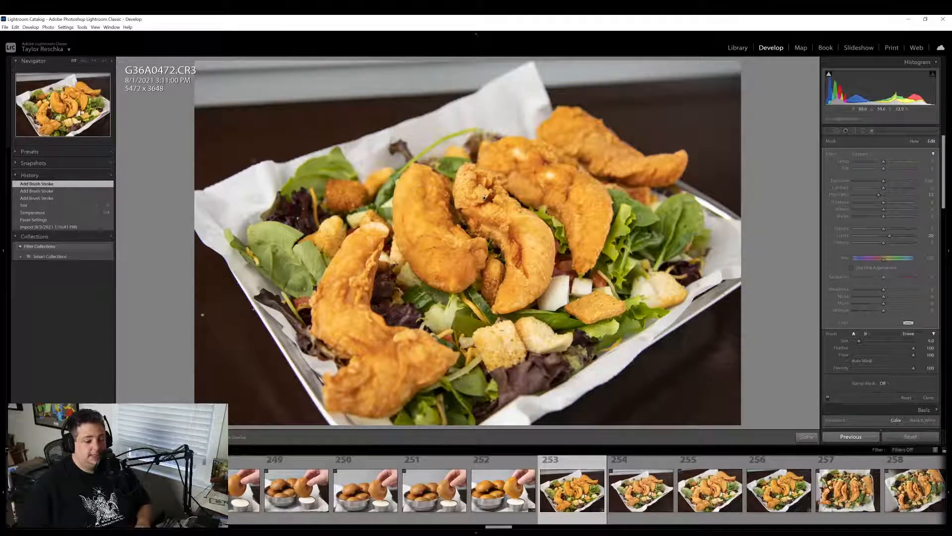
{"action": "left_click_drag", "start_coordinate": [436, 278], "coordinate": [431, 281]}
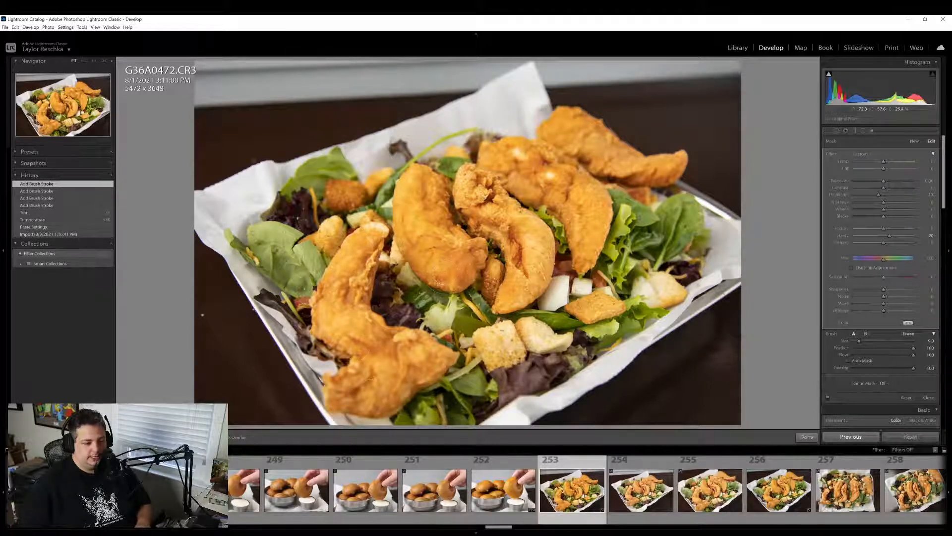
{"action": "left_click_drag", "start_coordinate": [369, 393], "coordinate": [357, 378]}
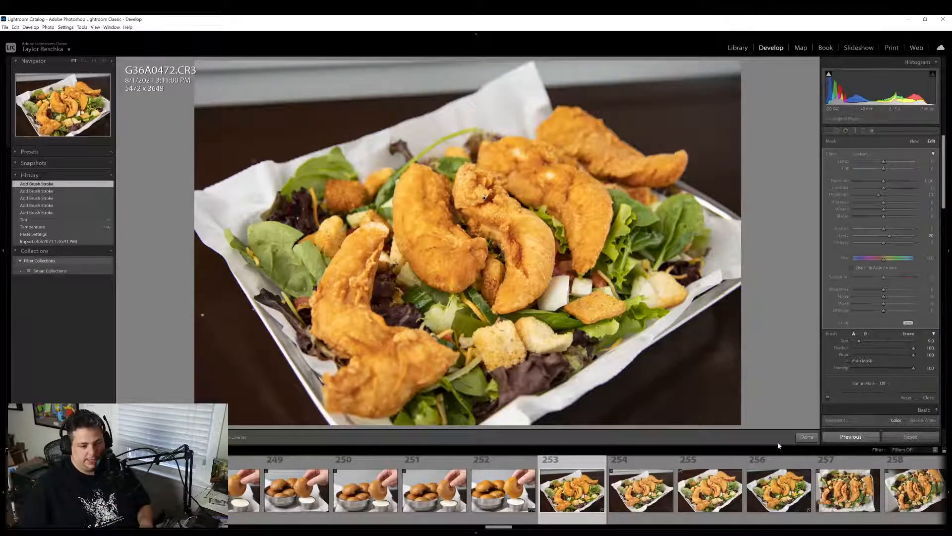
{"action": "left_click", "coordinate": [806, 437]}
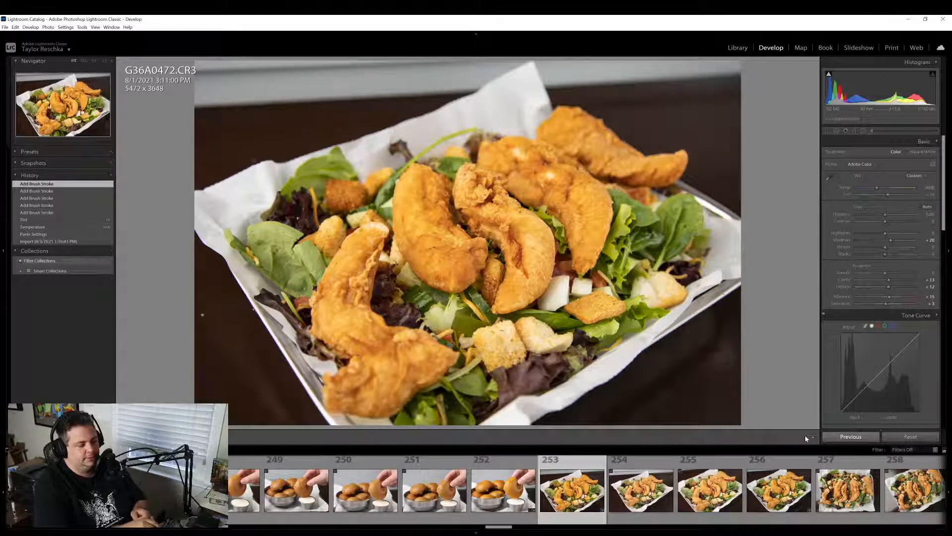
Open overhead salad photo G36A0480 and apply the previous photo's develop settings to it
{"action": "scroll", "coordinate": [859, 514], "scroll_direction": "down", "scroll_amount": 5}
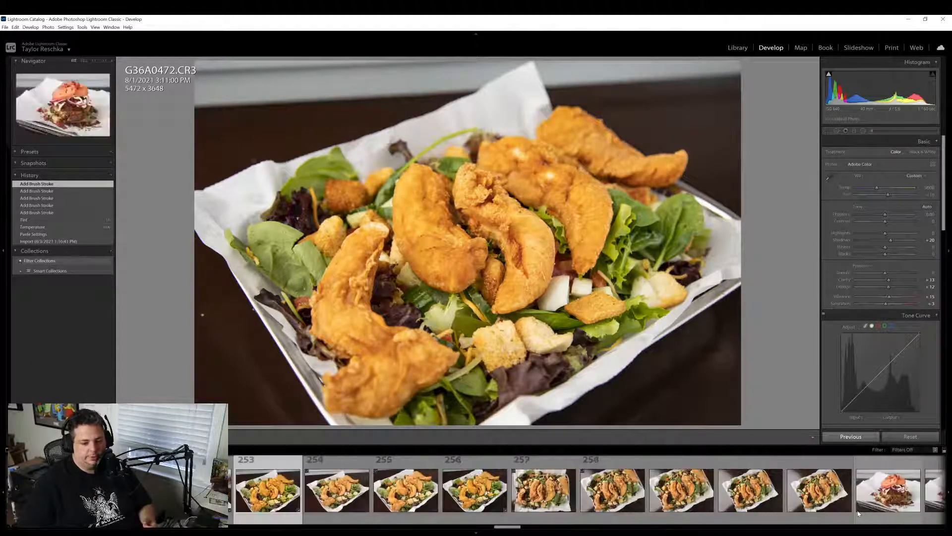
{"action": "left_click", "coordinate": [804, 480]}
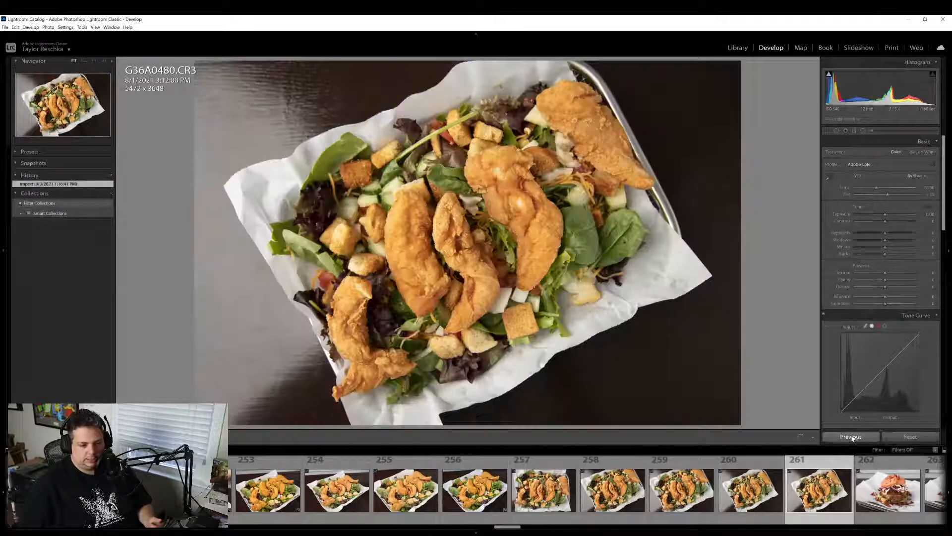
{"action": "left_click", "coordinate": [851, 437]}
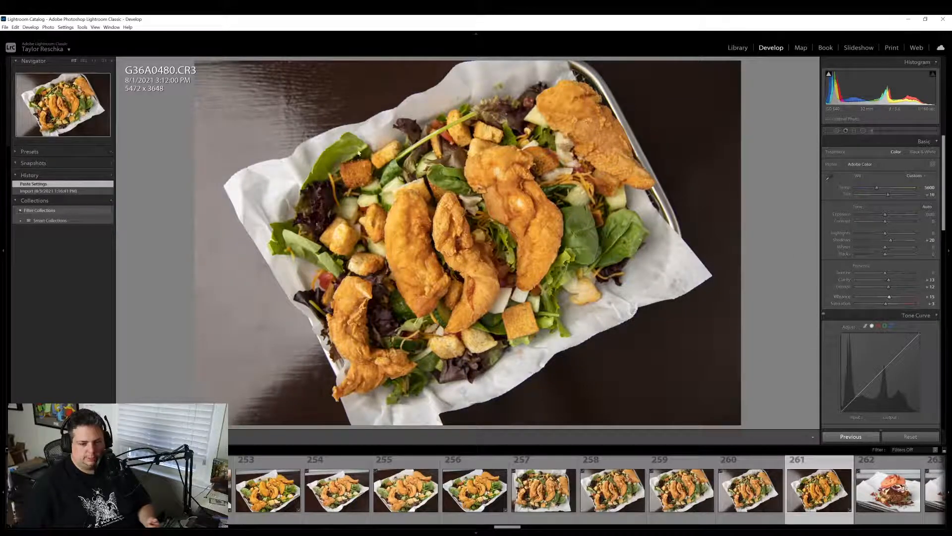
{"action": "left_click", "coordinate": [480, 152]}
{"action": "left_click", "coordinate": [480, 152]}
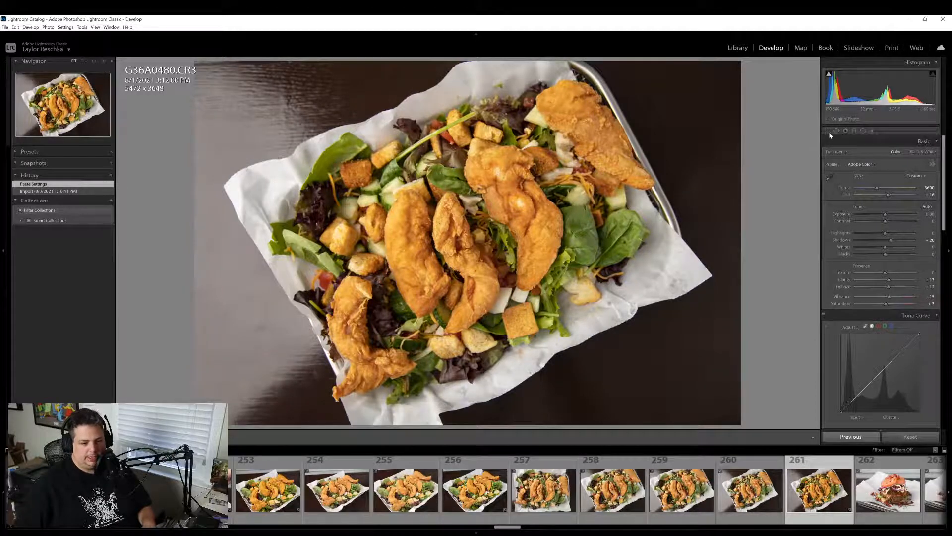
Export salad photo G36A0480 using the previous export settings
{"action": "right_click", "coordinate": [830, 522]}
{"action": "mouse_move", "coordinate": [866, 477]}
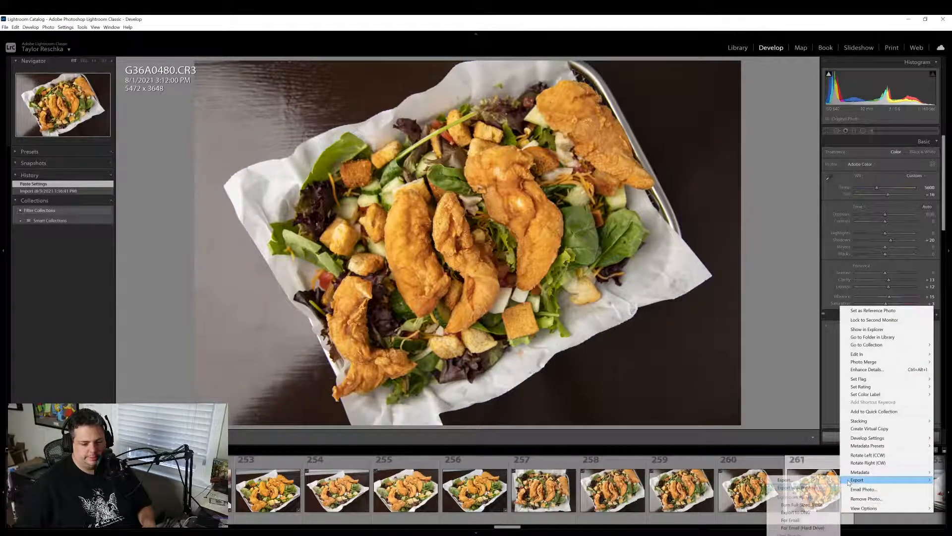
{"action": "left_click", "coordinate": [794, 490]}
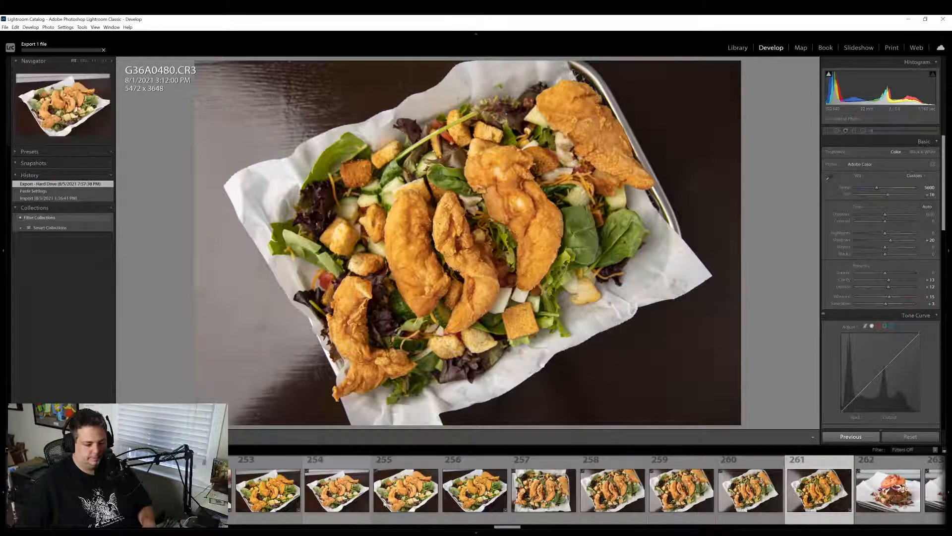
Open burger photo G36A0483 and set Dehaze to +10, Clarity to +8, Vibrance to +15 and Shadows to +28
{"action": "scroll", "coordinate": [601, 488], "scroll_direction": "down", "scroll_amount": 4}
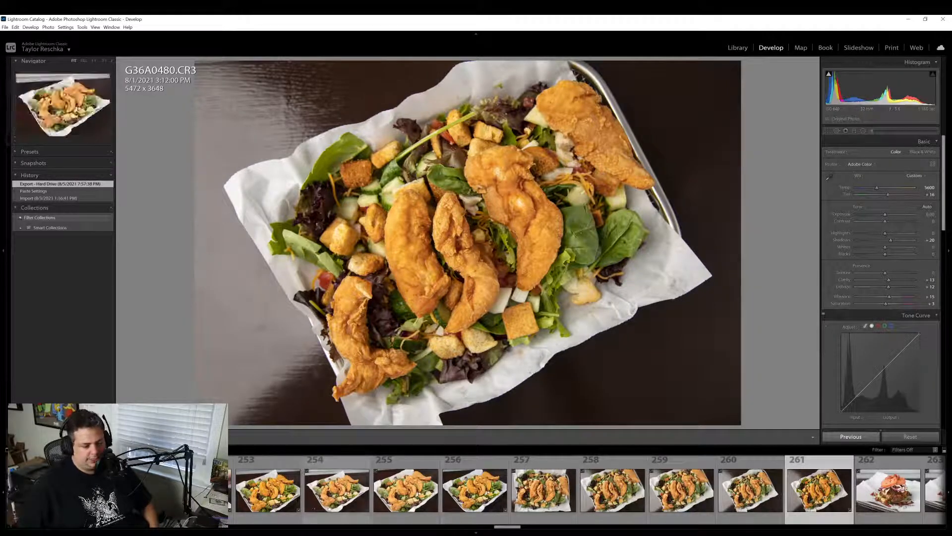
{"action": "left_click", "coordinate": [466, 495]}
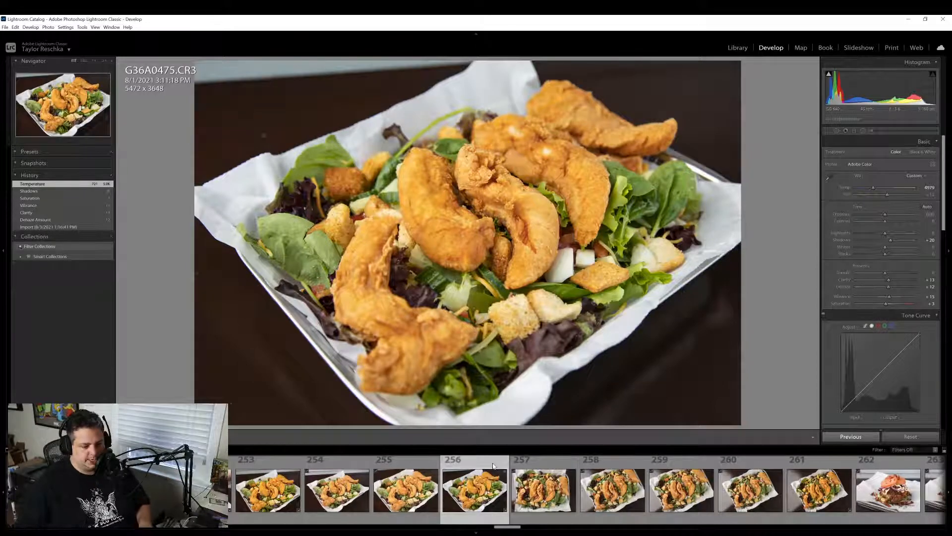
{"action": "scroll", "coordinate": [522, 466], "scroll_direction": "down", "scroll_amount": 5}
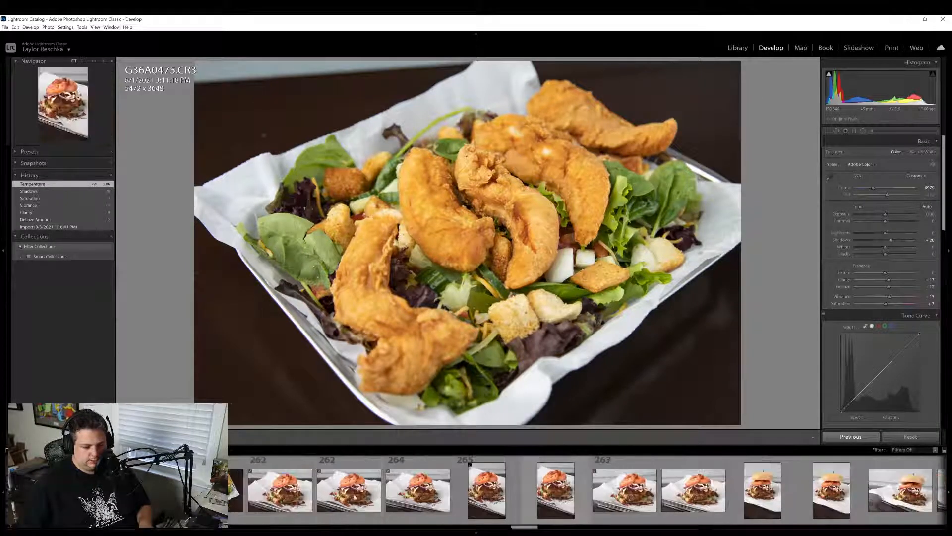
{"action": "left_click", "coordinate": [427, 498]}
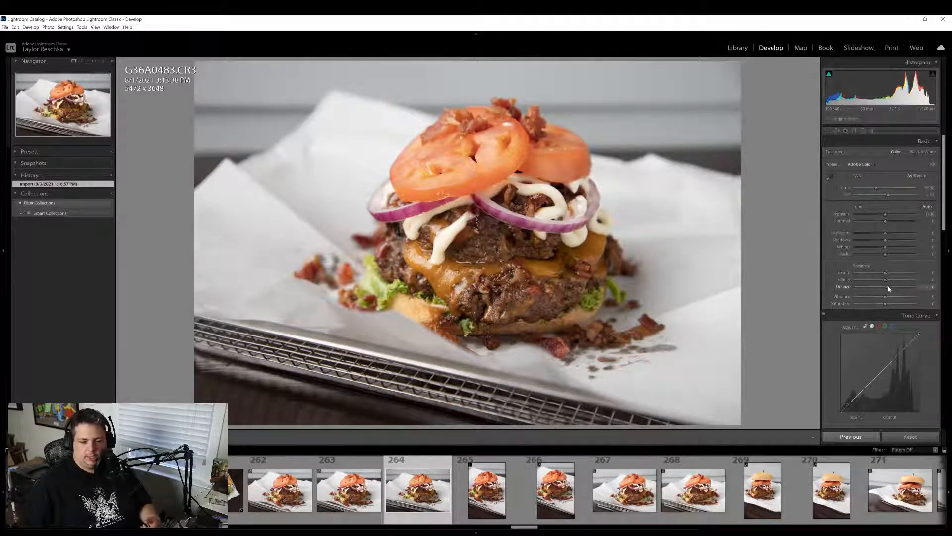
{"action": "left_click_drag", "start_coordinate": [888, 287], "coordinate": [889, 281]}
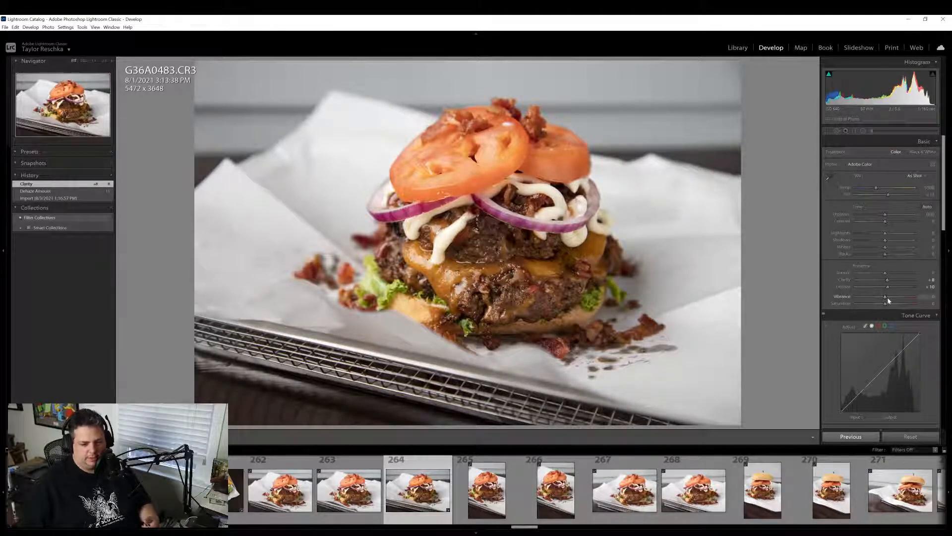
{"action": "left_click_drag", "start_coordinate": [888, 299], "coordinate": [889, 307]}
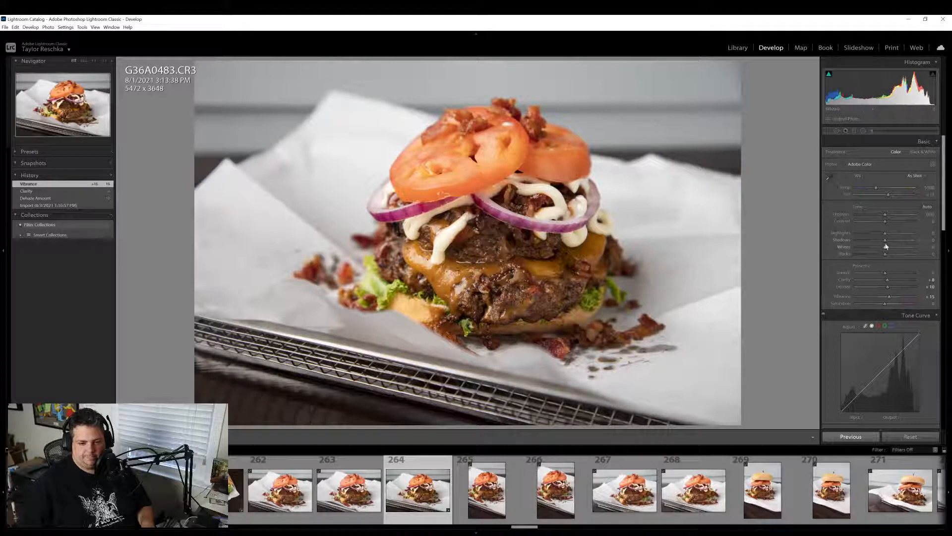
{"action": "left_click_drag", "start_coordinate": [886, 240], "coordinate": [892, 241]}
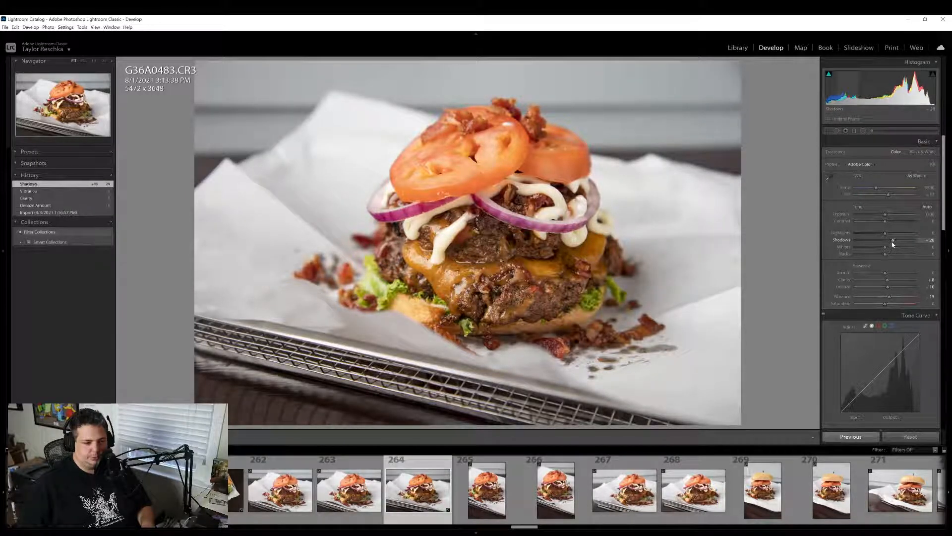
Try auto-straightening the burger photo, reset the crop, and straighten it with a crop angle of 1.20
{"action": "left_click", "coordinate": [828, 131]}
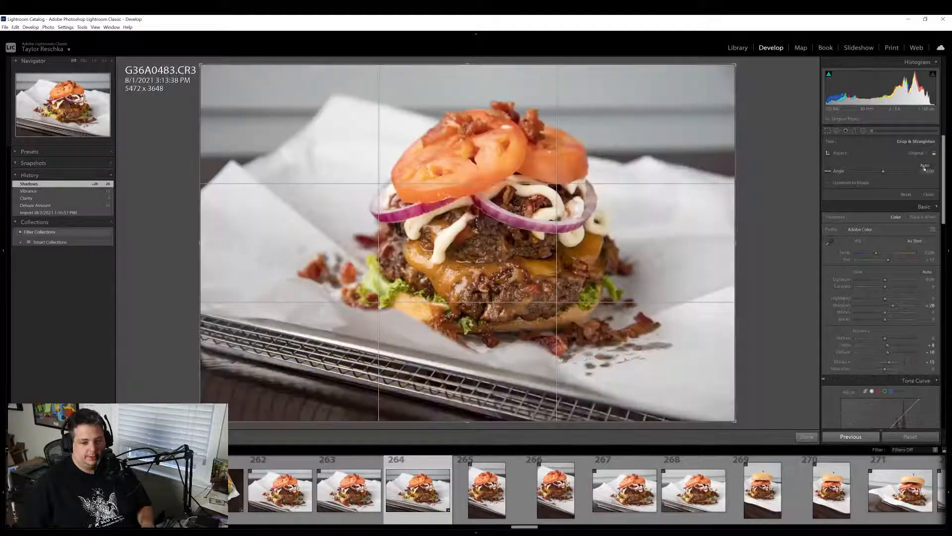
{"action": "left_click", "coordinate": [925, 165]}
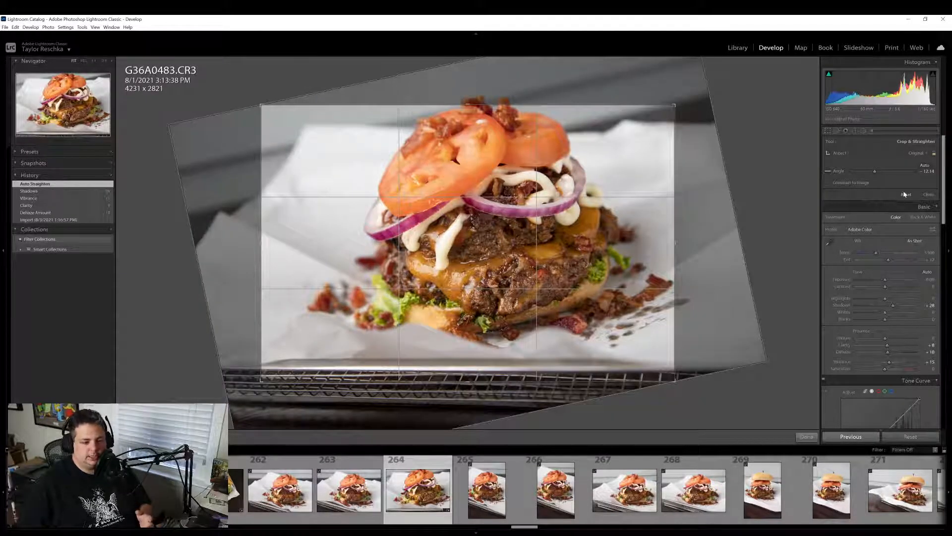
{"action": "left_click", "coordinate": [906, 196]}
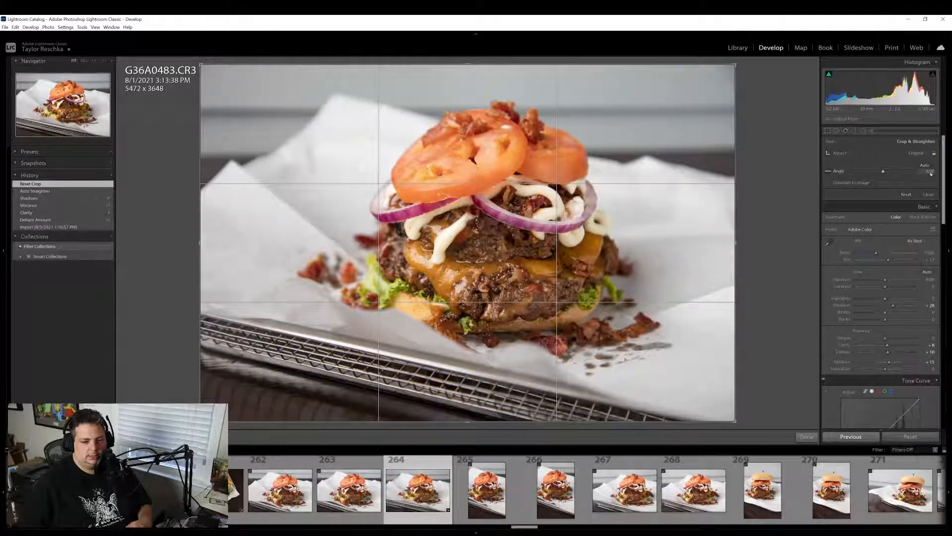
{"action": "left_click_drag", "start_coordinate": [929, 172], "coordinate": [932, 171]}
{"action": "left_click", "coordinate": [803, 438]}
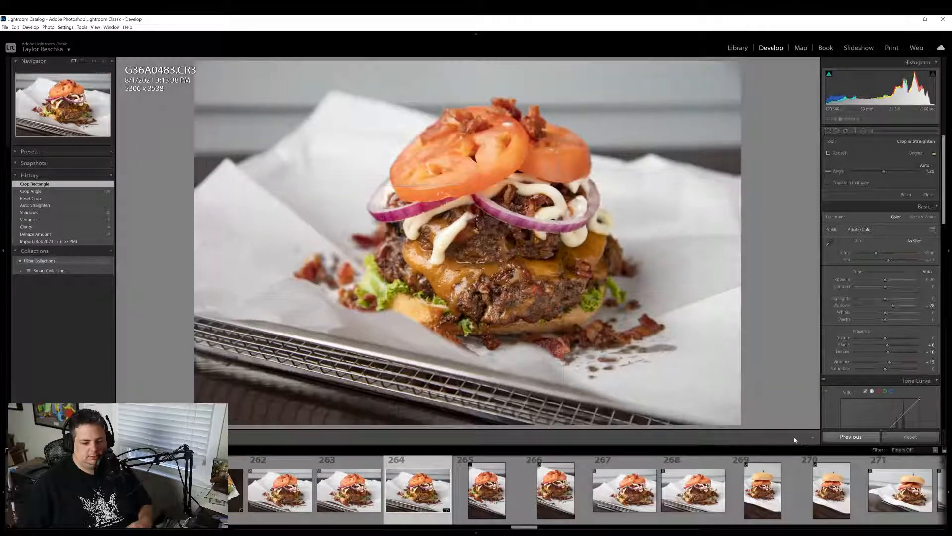
Export burger photo G36A0483 using the previous export settings
{"action": "right_click", "coordinate": [412, 494]}
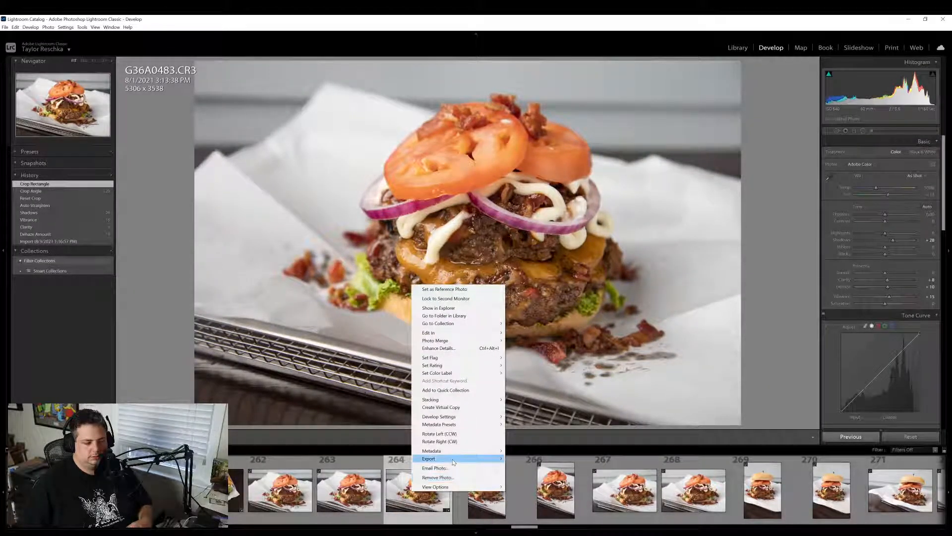
{"action": "left_click", "coordinate": [518, 469]}
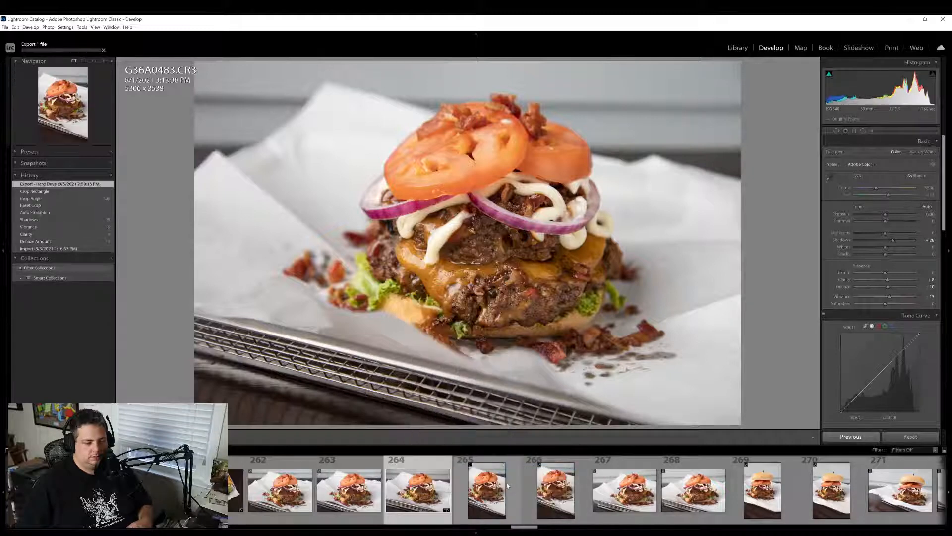
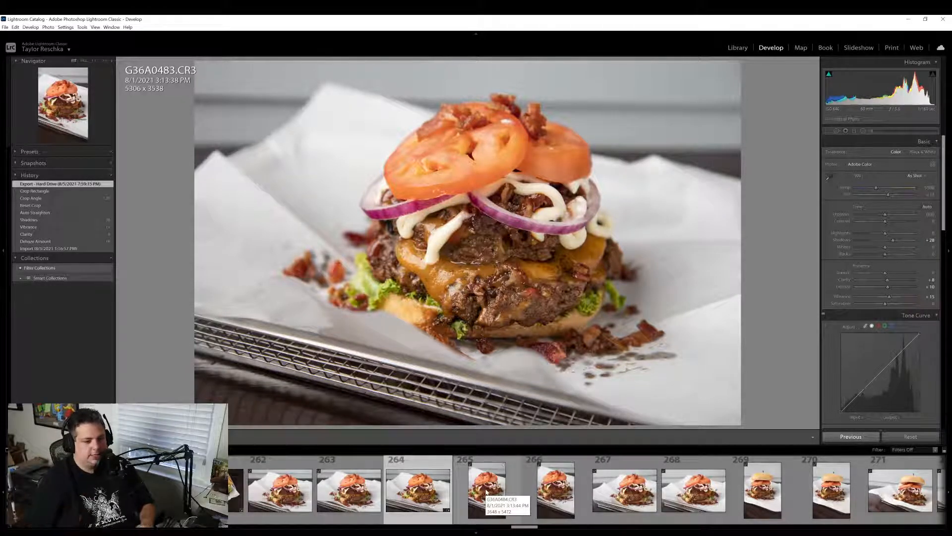
Apply the previous photo's develop settings to portrait burger photo G36A0484, and return to burger photo G36A0483
{"action": "left_click", "coordinate": [486, 493]}
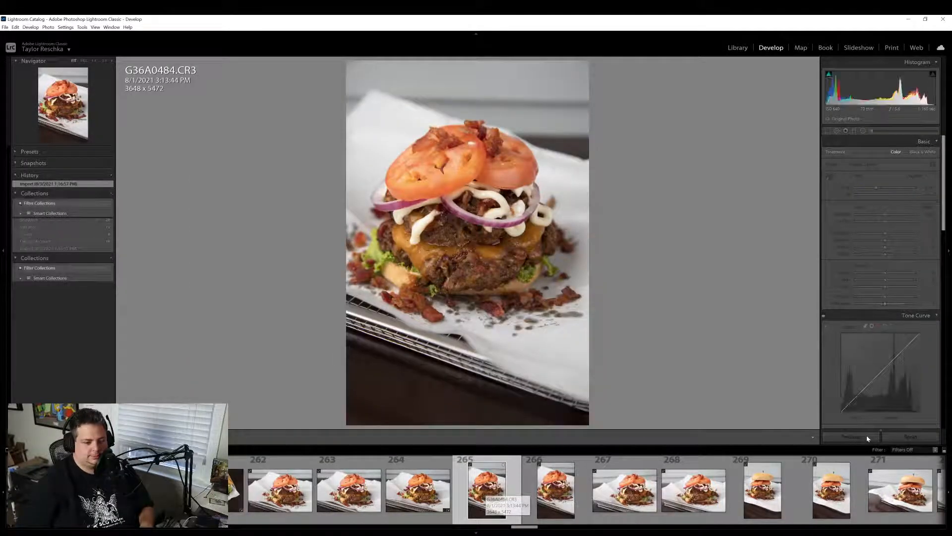
{"action": "left_click", "coordinate": [868, 438]}
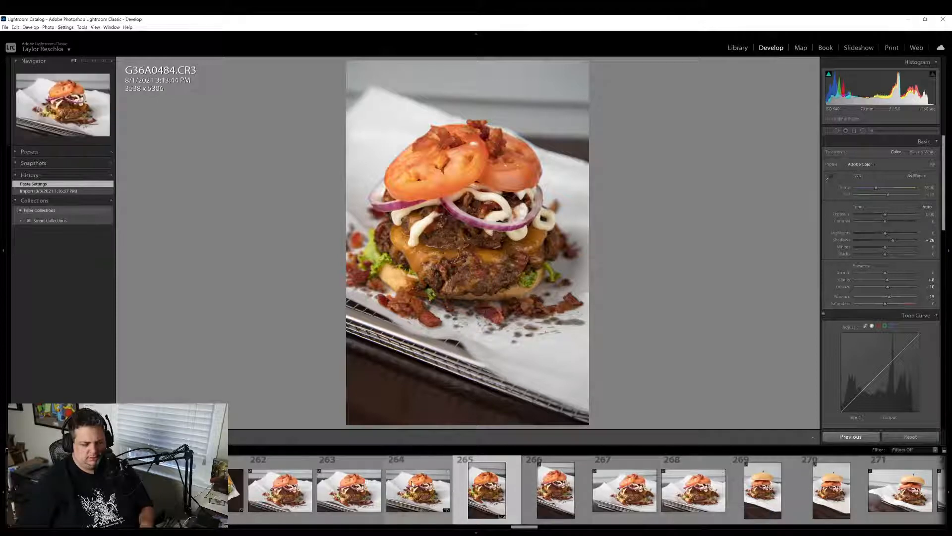
{"action": "left_click", "coordinate": [412, 484]}
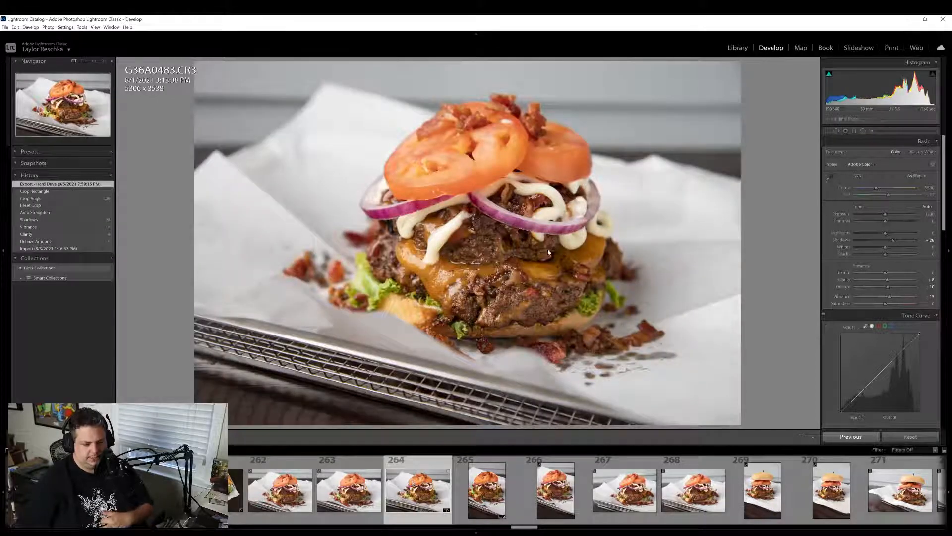
Apply the previous photo's develop settings to burger photo G36A0487 and export it using the previous export settings
{"action": "left_click", "coordinate": [712, 501]}
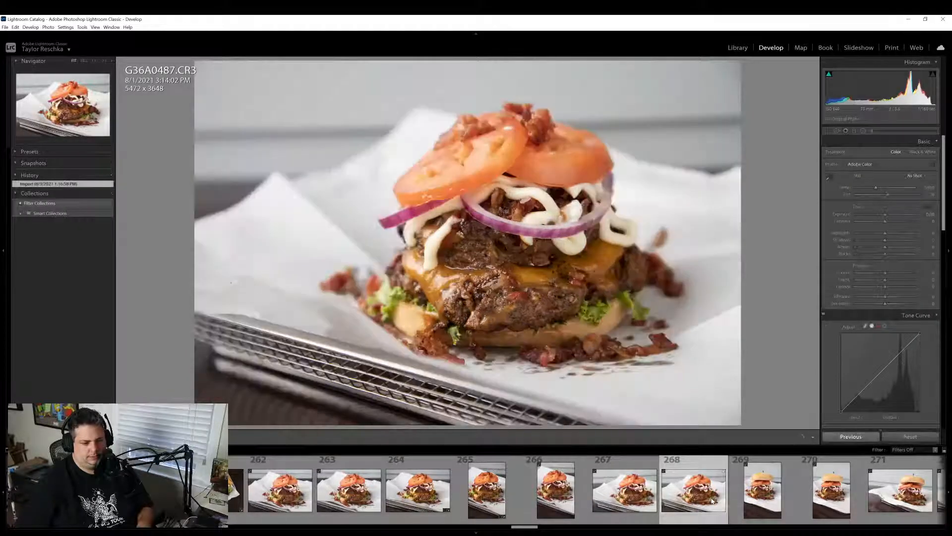
{"action": "left_click", "coordinate": [855, 439]}
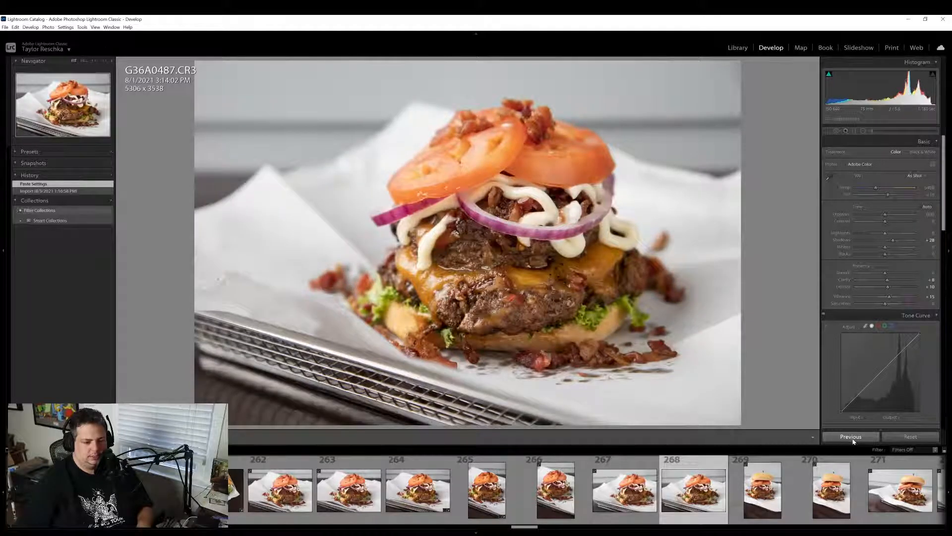
{"action": "right_click", "coordinate": [701, 490]}
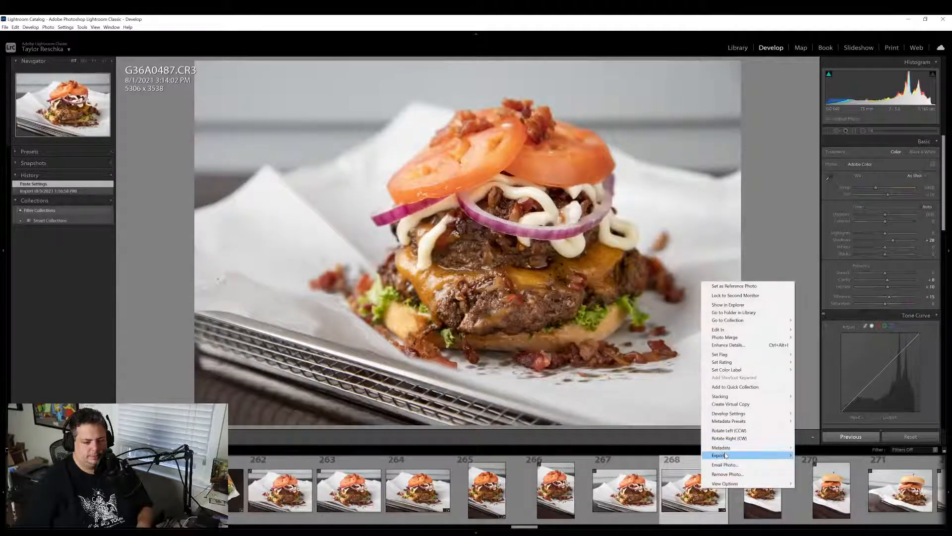
{"action": "left_click", "coordinate": [800, 466]}
Open burger photo G36A0494, with the top bun on, and apply the previous photo's develop settings to it
{"action": "scroll", "coordinate": [687, 495], "scroll_direction": "down", "scroll_amount": 4}
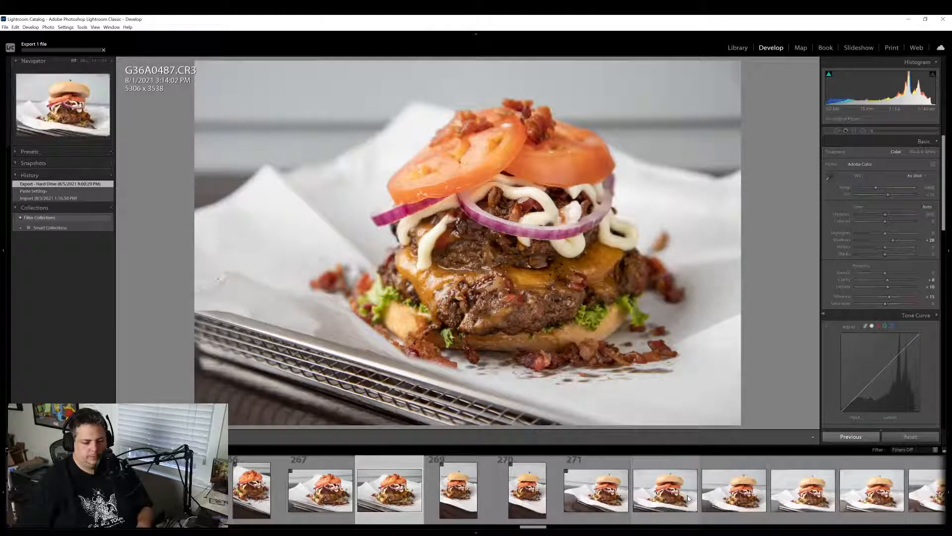
{"action": "scroll", "coordinate": [687, 494], "scroll_direction": "down", "scroll_amount": 5}
{"action": "scroll", "coordinate": [602, 498], "scroll_direction": "up", "scroll_amount": 4}
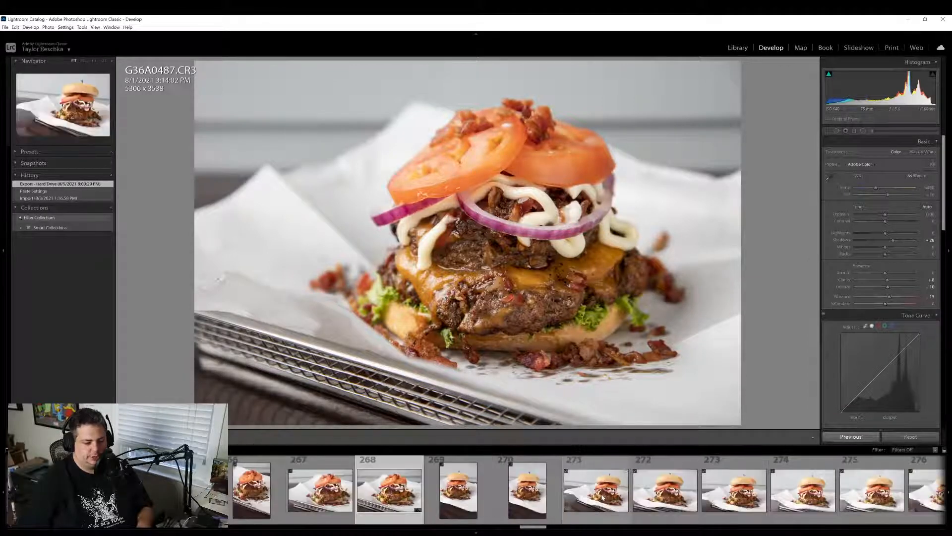
{"action": "scroll", "coordinate": [602, 497], "scroll_direction": "down", "scroll_amount": 5}
{"action": "left_click", "coordinate": [571, 505]}
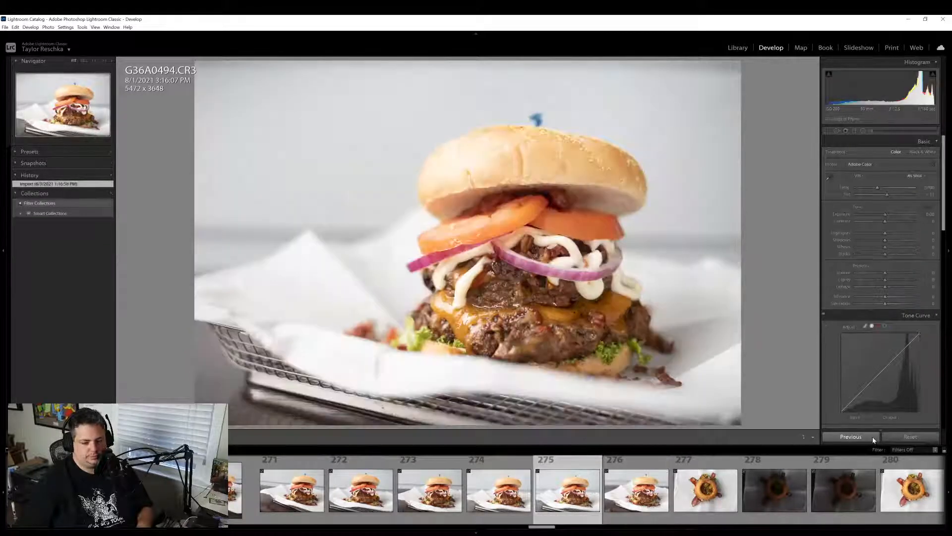
{"action": "left_click", "coordinate": [851, 436]}
Open burger photo G36A0495 and apply the previous photo's develop settings, including Shadows +28, Clarity +8, Dehaze +10 and Vibrance +15
{"action": "left_click", "coordinate": [666, 501]}
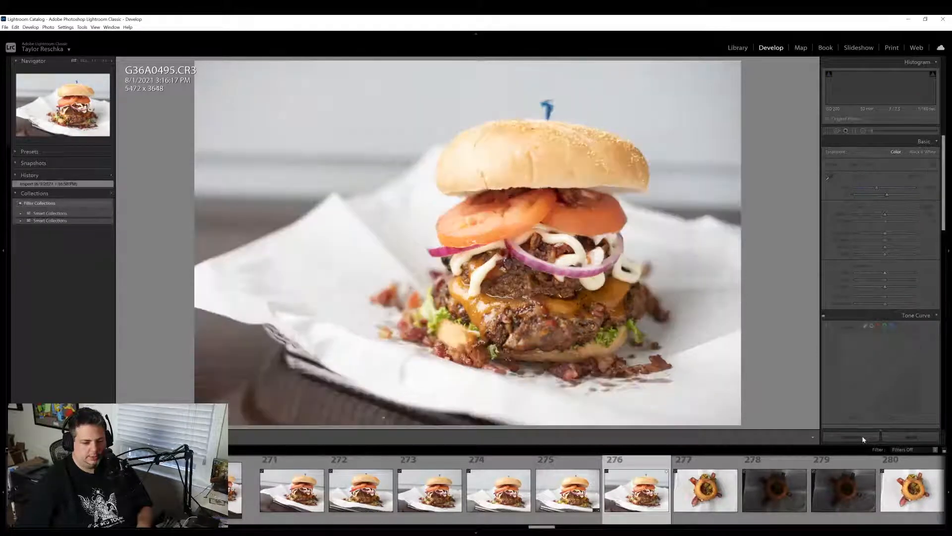
{"action": "left_click", "coordinate": [863, 439]}
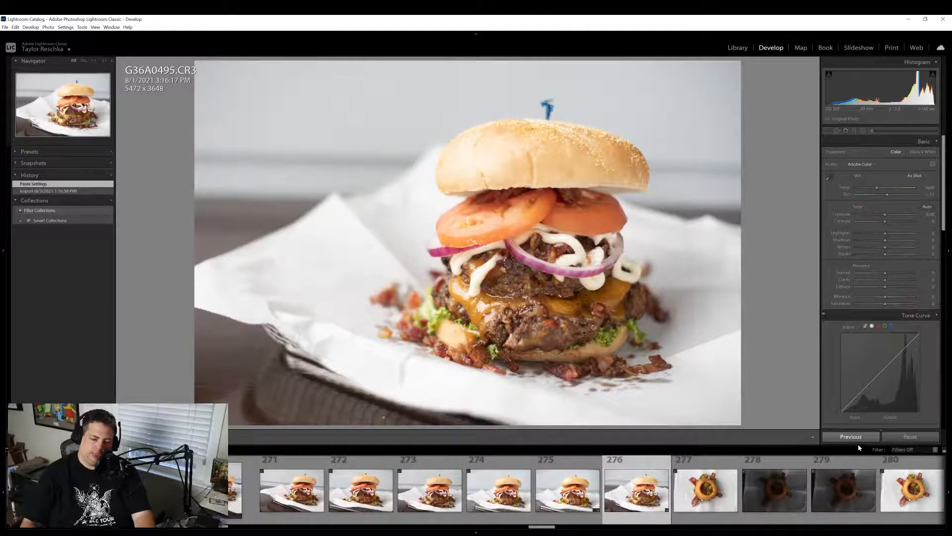
{"action": "left_click", "coordinate": [865, 439]}
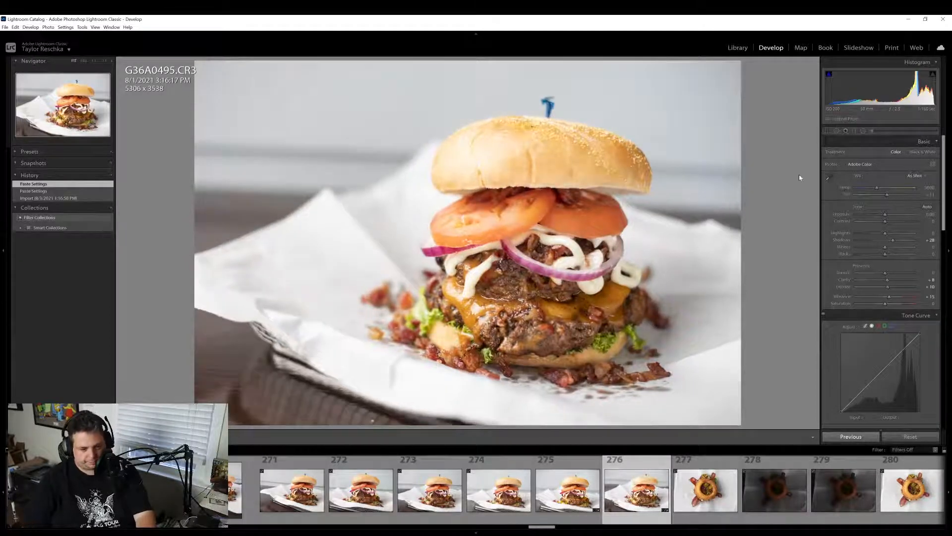
Reset the copied crop on burger photo G36A0495 and set Highlights to -50
{"action": "left_click", "coordinate": [827, 132]}
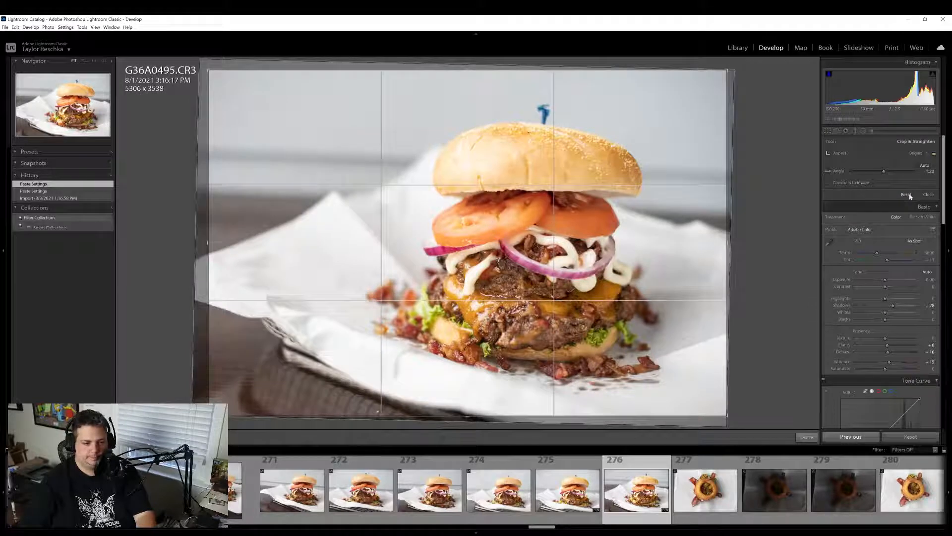
{"action": "left_click", "coordinate": [910, 196]}
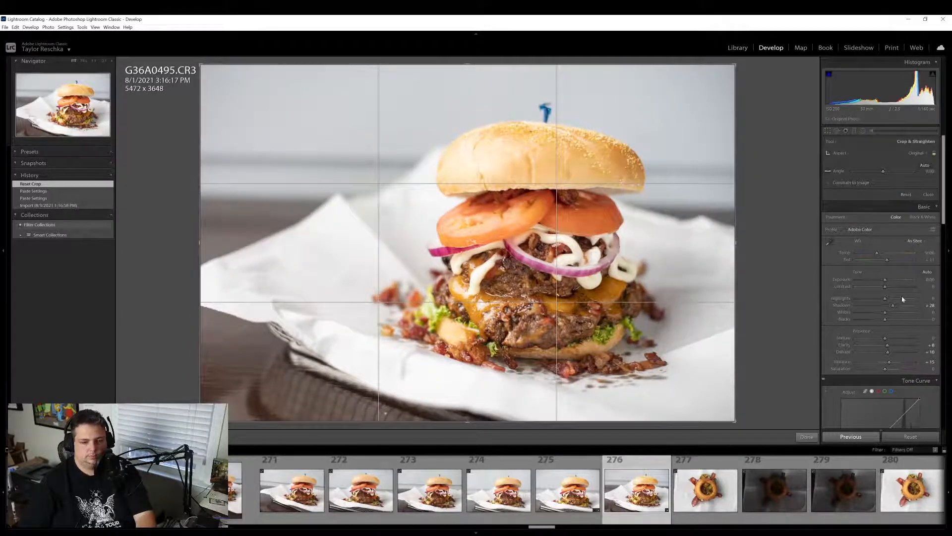
{"action": "left_click_drag", "start_coordinate": [885, 298], "coordinate": [870, 298]}
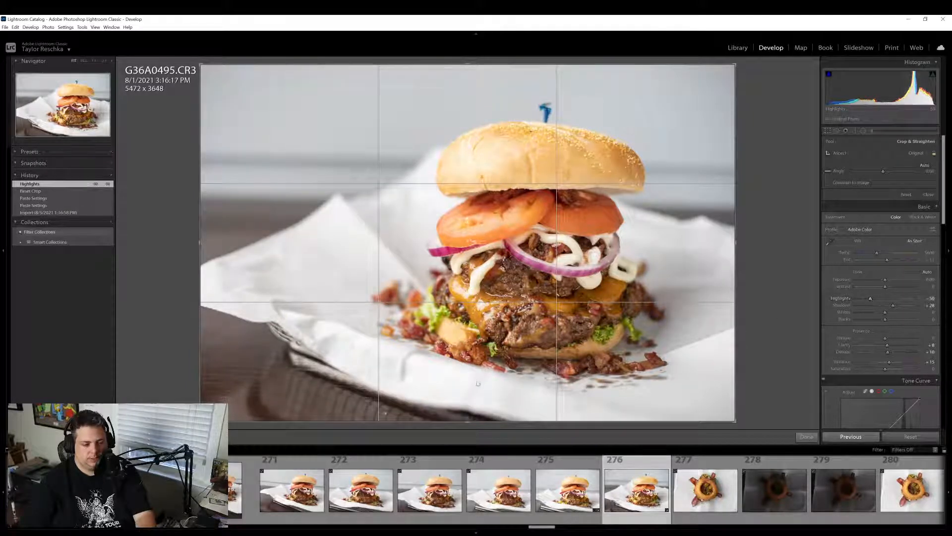
Heal the small bright spot on the dark tabletop near the photo's lower edge with a brush size of about 75
{"action": "left_click", "coordinate": [838, 130]}
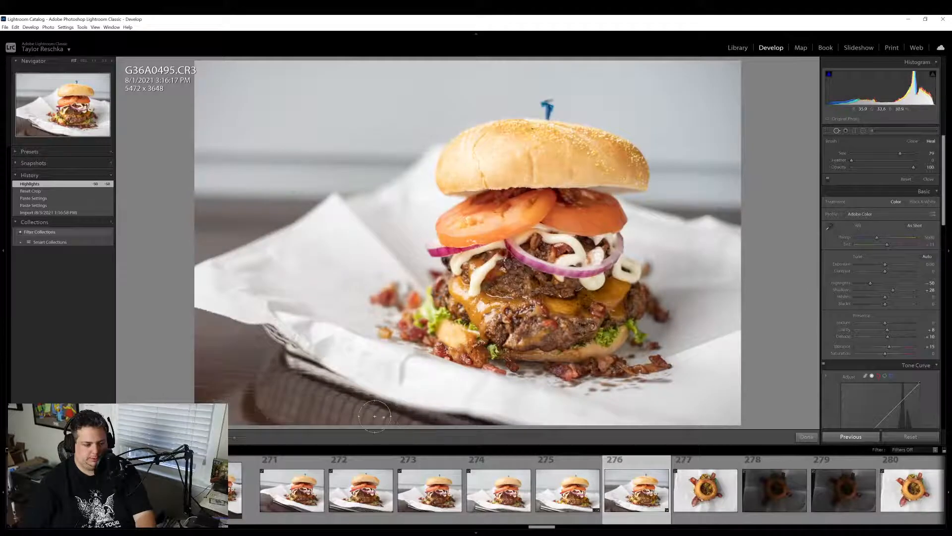
{"action": "scroll", "coordinate": [375, 416], "scroll_direction": "down", "scroll_amount": 5}
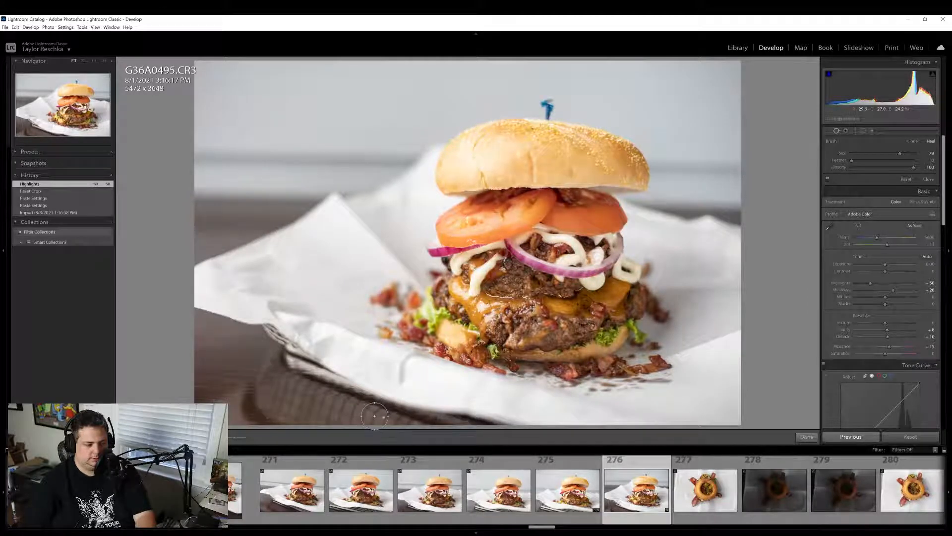
{"action": "scroll", "coordinate": [386, 417], "scroll_direction": "down", "scroll_amount": 1}
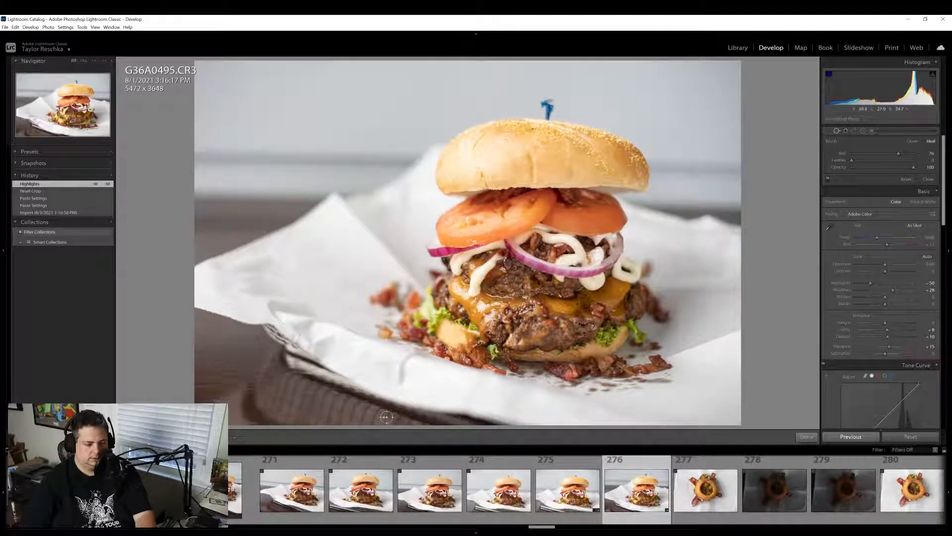
{"action": "left_click", "coordinate": [385, 417]}
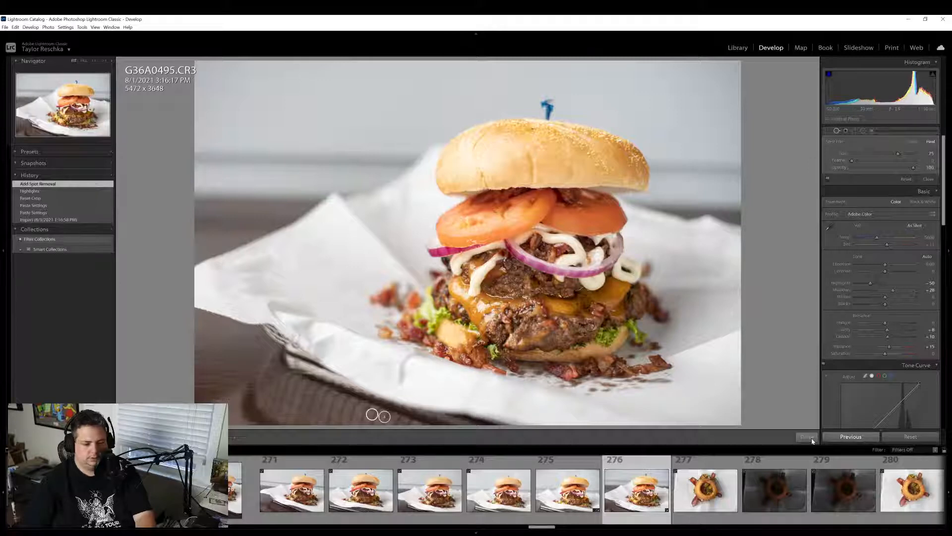
{"action": "left_click", "coordinate": [804, 436]}
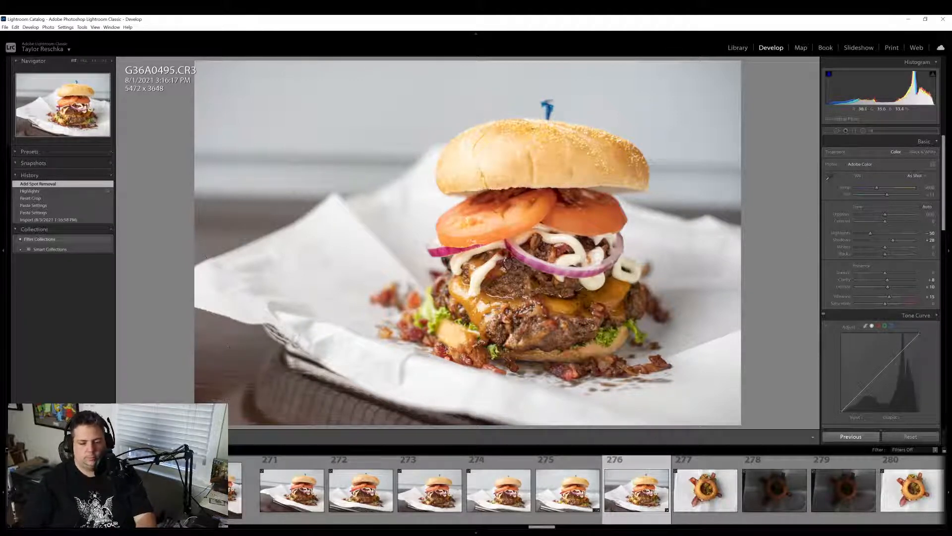
Open overhead onion-ring burger photo G36A0502 further along the filmstrip and inspect its jalapeño center up close
{"action": "scroll", "coordinate": [567, 459], "scroll_direction": "down", "scroll_amount": 3}
{"action": "scroll", "coordinate": [550, 504], "scroll_direction": "up", "scroll_amount": 3}
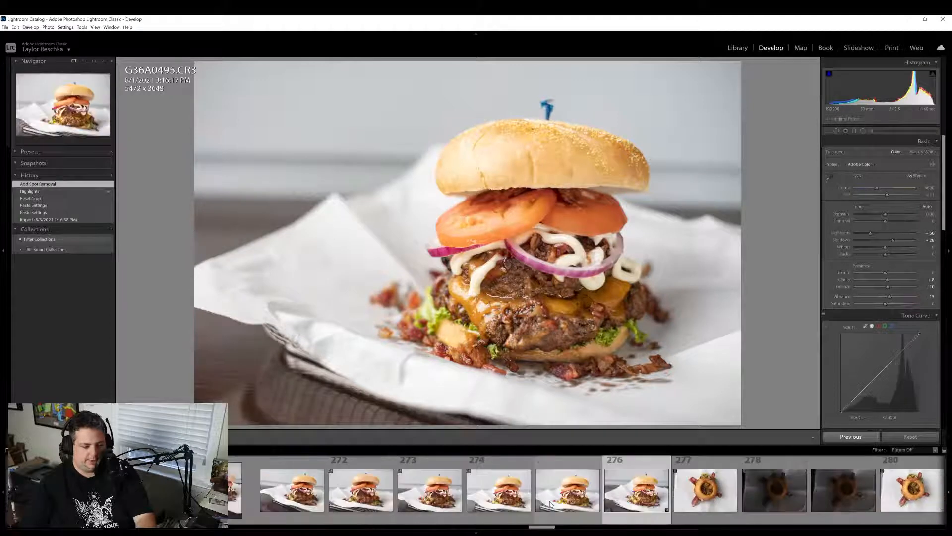
{"action": "scroll", "coordinate": [550, 504], "scroll_direction": "down", "scroll_amount": 3}
{"action": "scroll", "coordinate": [550, 504], "scroll_direction": "down", "scroll_amount": 3}
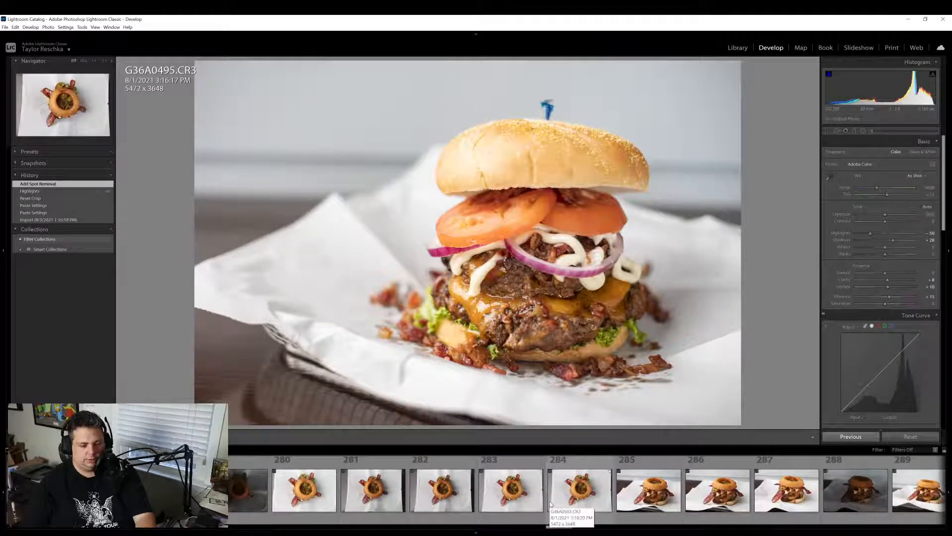
{"action": "scroll", "coordinate": [550, 504], "scroll_direction": "down", "scroll_amount": 3}
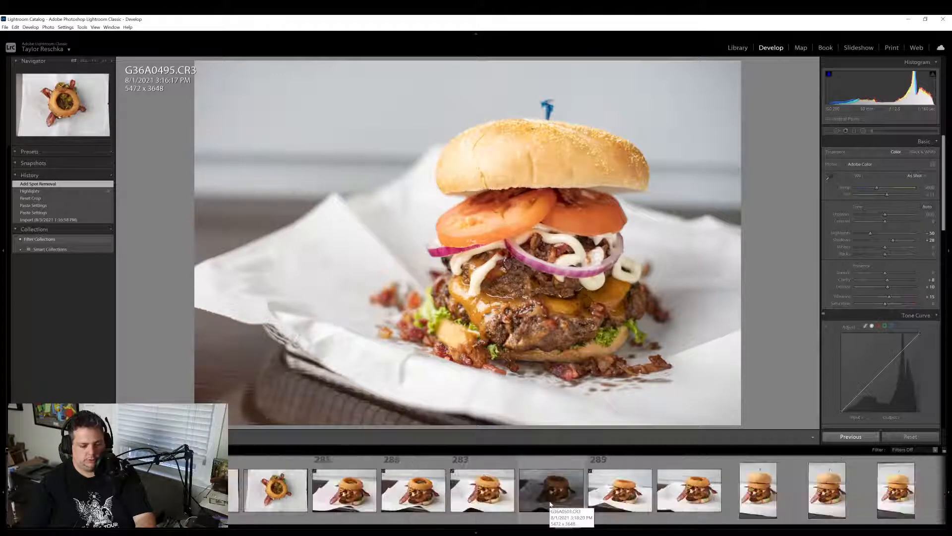
{"action": "scroll", "coordinate": [549, 503], "scroll_direction": "up", "scroll_amount": 3}
{"action": "scroll", "coordinate": [549, 504], "scroll_direction": "down", "scroll_amount": 3}
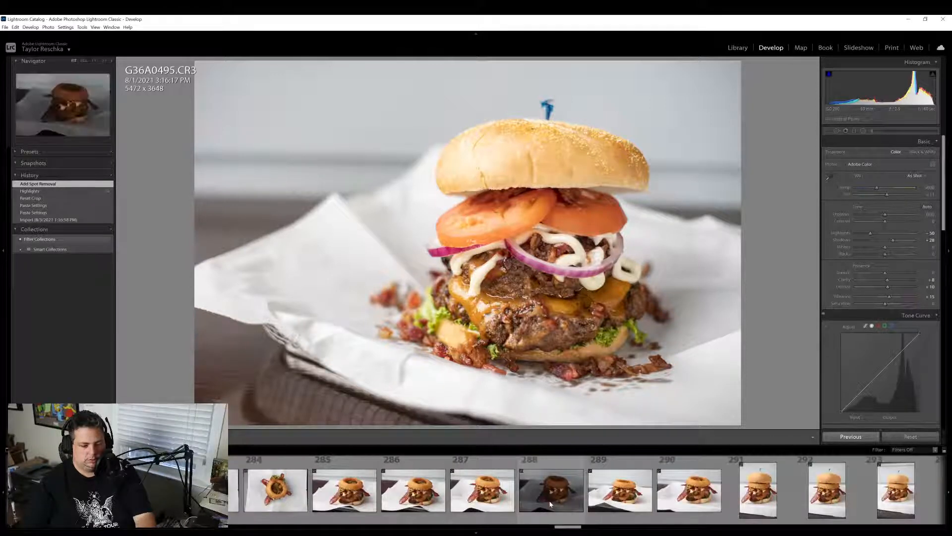
{"action": "scroll", "coordinate": [549, 504], "scroll_direction": "up", "scroll_amount": 3}
{"action": "scroll", "coordinate": [550, 504], "scroll_direction": "down", "scroll_amount": 3}
{"action": "scroll", "coordinate": [550, 504], "scroll_direction": "up", "scroll_amount": 3}
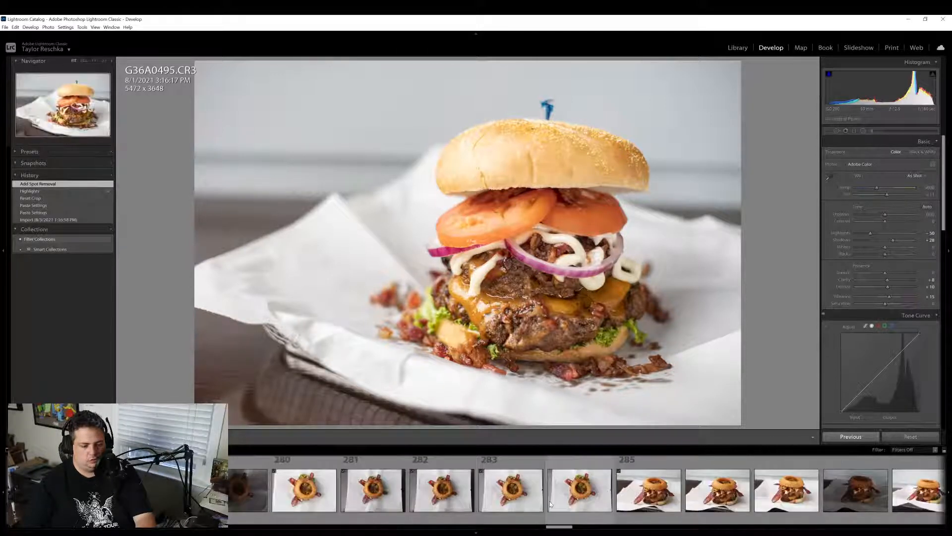
{"action": "left_click", "coordinate": [516, 490]}
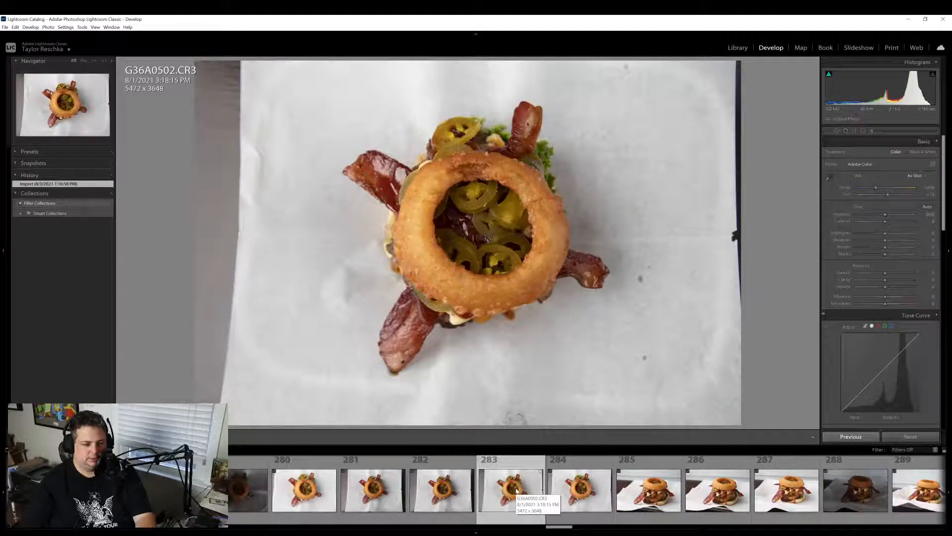
{"action": "left_click", "coordinate": [482, 187]}
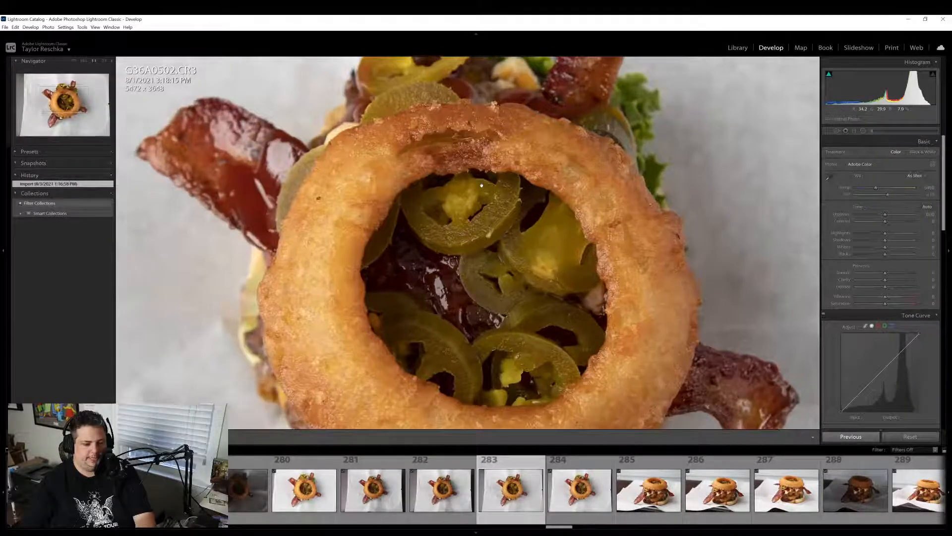
{"action": "left_click", "coordinate": [482, 186]}
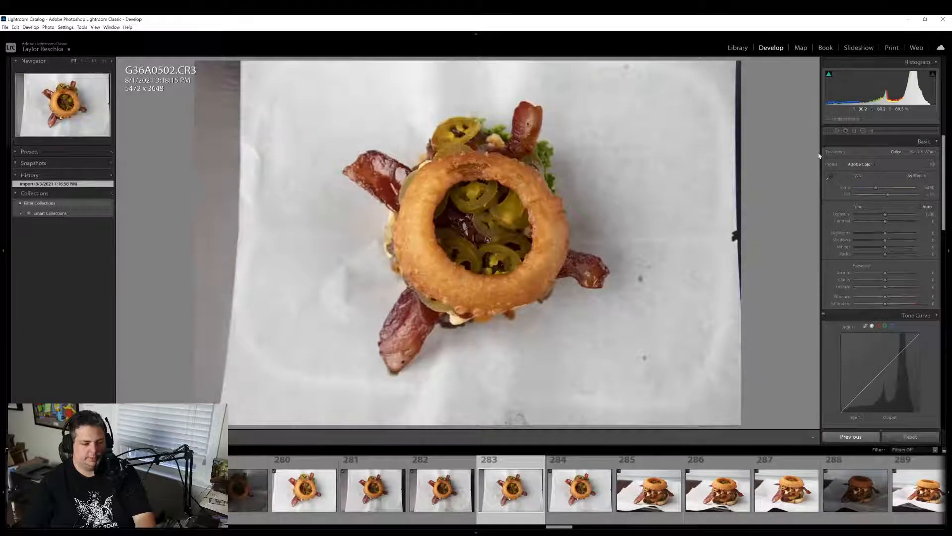
Brush a local adjustment with Highlights 13, Shadows 40 and Clarity 20 over the jalapeño center and bacon of the burger
{"action": "left_click", "coordinate": [871, 131]}
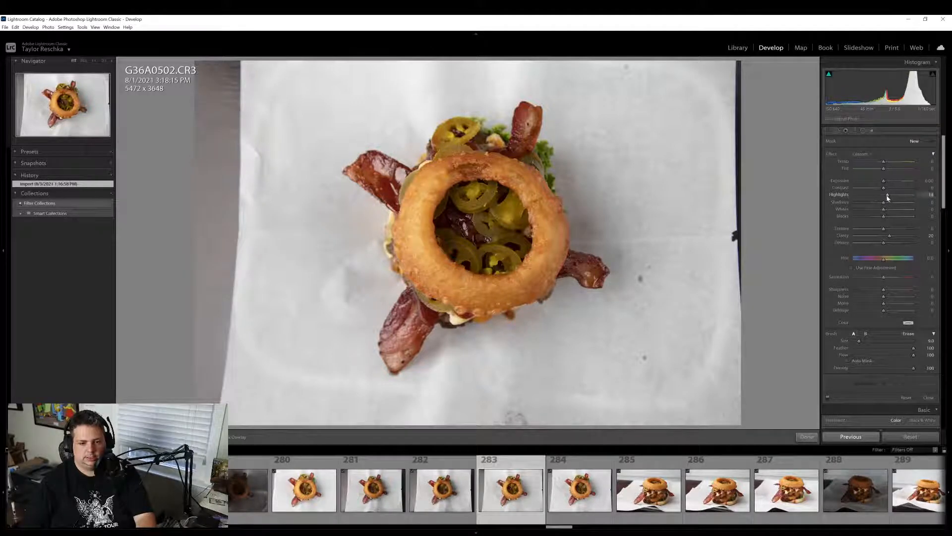
{"action": "left_click_drag", "start_coordinate": [883, 203], "coordinate": [895, 203]}
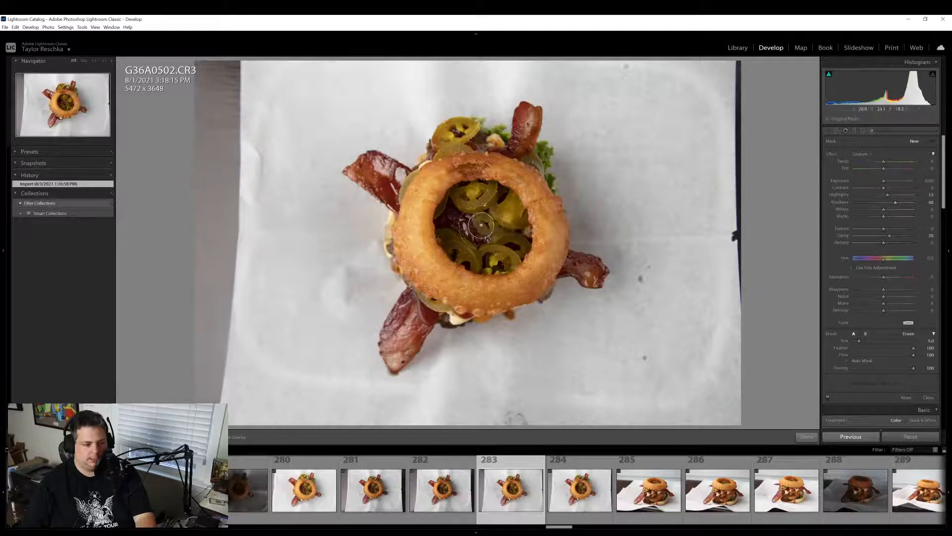
{"action": "mouse_move", "coordinate": [480, 226]}
{"action": "left_mouse_down"}
{"action": "mouse_move", "coordinate": [491, 220]}
{"action": "mouse_move", "coordinate": [506, 238]}
{"action": "mouse_move", "coordinate": [498, 250]}
{"action": "mouse_move", "coordinate": [460, 228]}
{"action": "mouse_move", "coordinate": [481, 204]}
{"action": "mouse_move", "coordinate": [511, 225]}
{"action": "mouse_move", "coordinate": [512, 201]}
{"action": "mouse_move", "coordinate": [449, 198]}
{"action": "mouse_move", "coordinate": [469, 169]}
{"action": "mouse_move", "coordinate": [521, 228]}
{"action": "mouse_move", "coordinate": [491, 265]}
{"action": "mouse_move", "coordinate": [452, 194]}
{"action": "mouse_move", "coordinate": [450, 247]}
{"action": "mouse_move", "coordinate": [491, 194]}
{"action": "mouse_move", "coordinate": [389, 198]}
{"action": "left_mouse_up"}
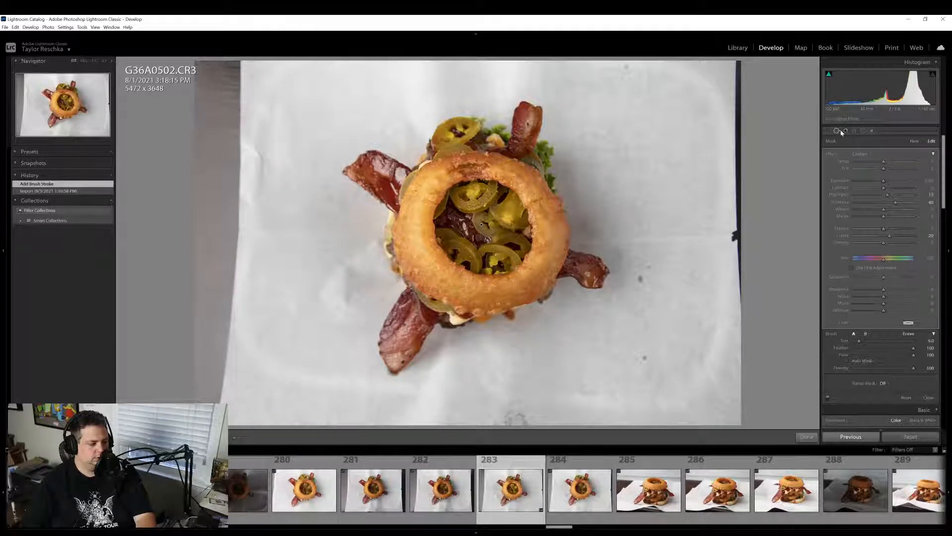
Heal the dark specks on the paper beside the burger and the larger smudge at the photo's lower edge
{"action": "key", "text": "q"}
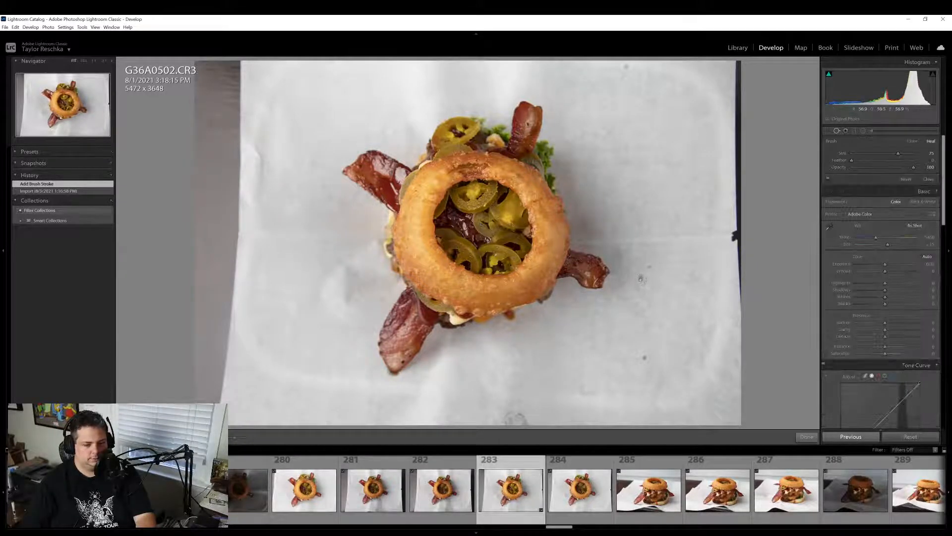
{"action": "left_click", "coordinate": [641, 278]}
{"action": "left_click", "coordinate": [650, 267]}
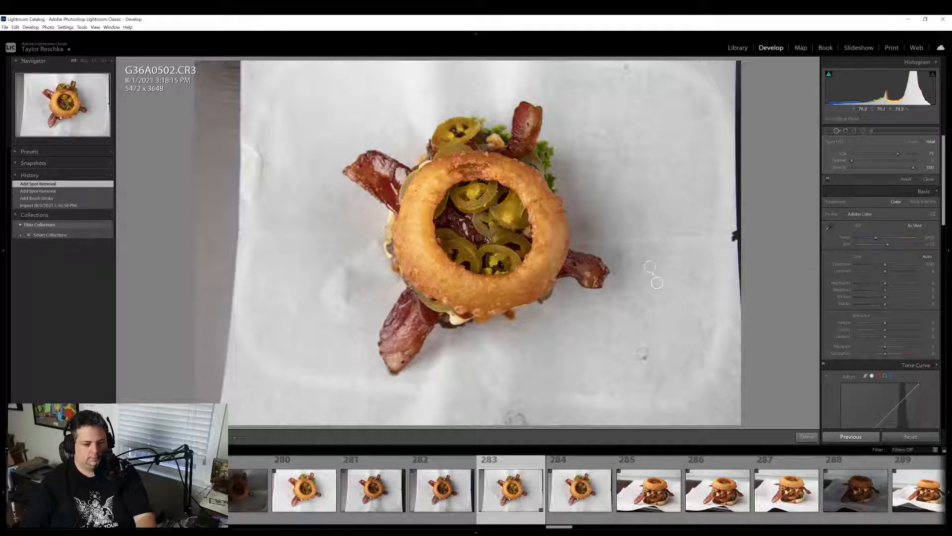
{"action": "left_click", "coordinate": [642, 358]}
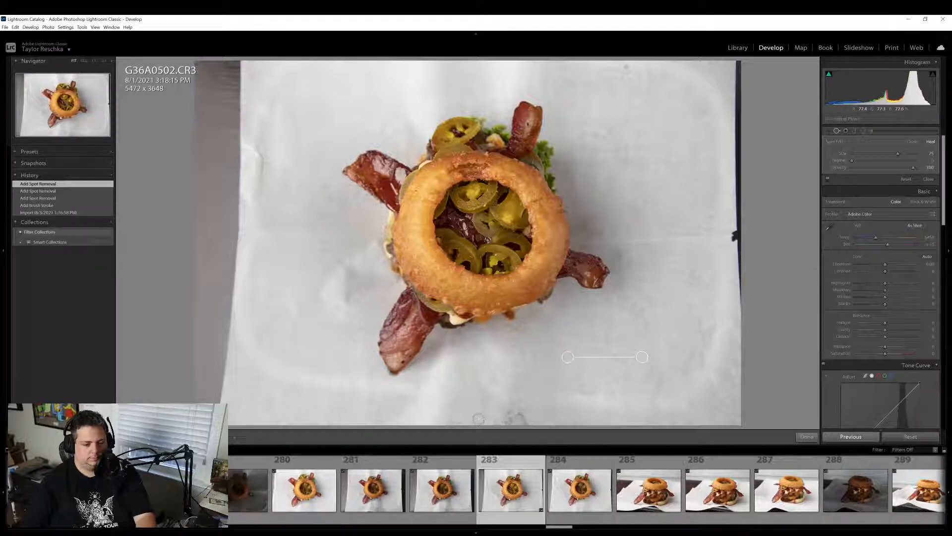
{"action": "left_click", "coordinate": [514, 416]}
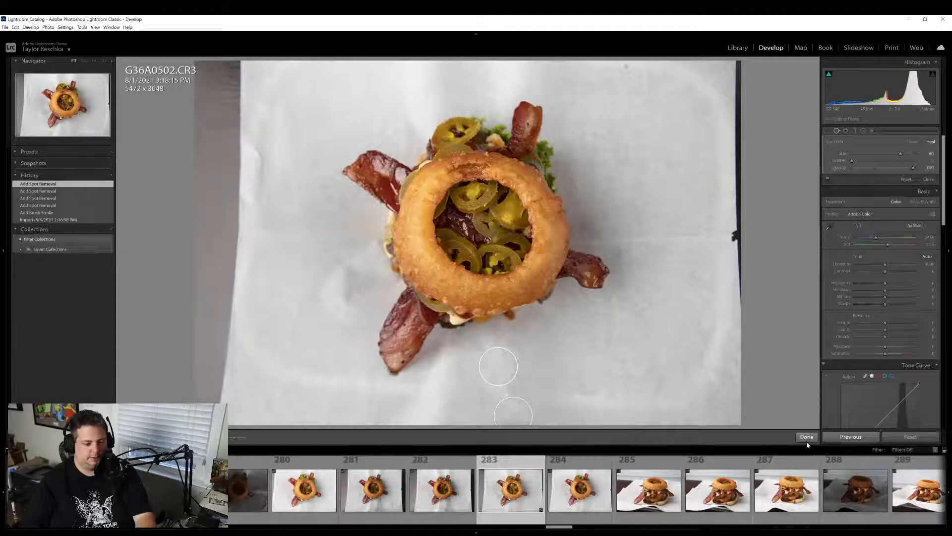
{"action": "left_click", "coordinate": [806, 441]}
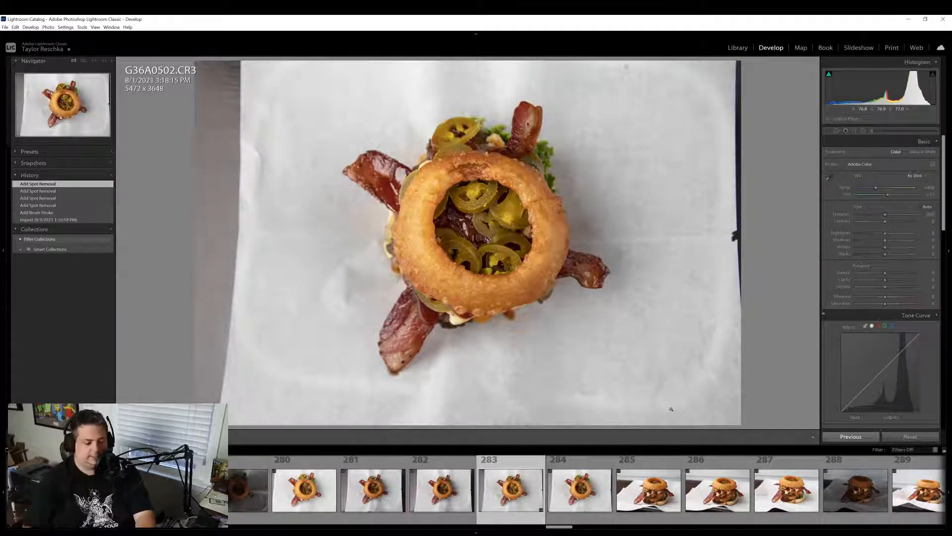
Crop the overhead burger photo to about 4847 x 3231, trimming the lower and upper edges at the original aspect ratio
{"action": "left_click", "coordinate": [826, 131]}
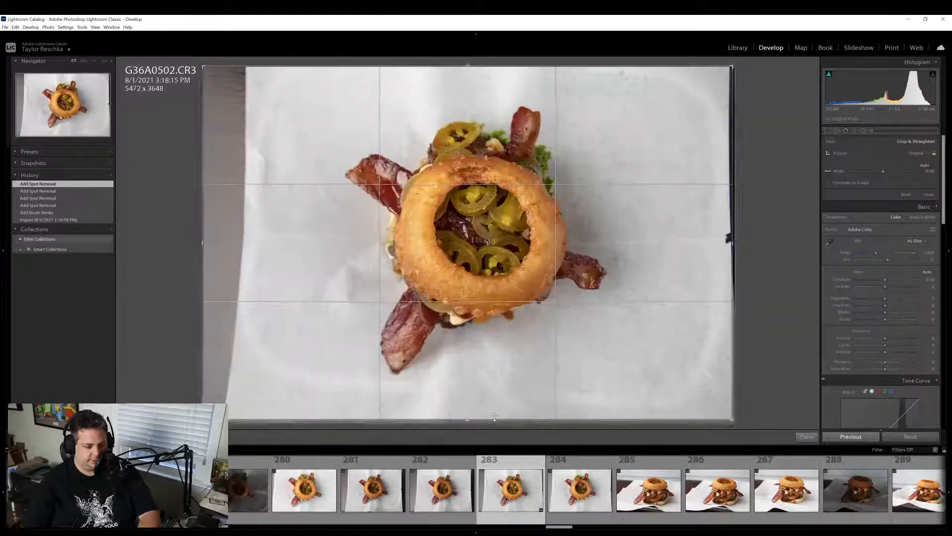
{"action": "left_click_drag", "start_coordinate": [495, 417], "coordinate": [494, 394]}
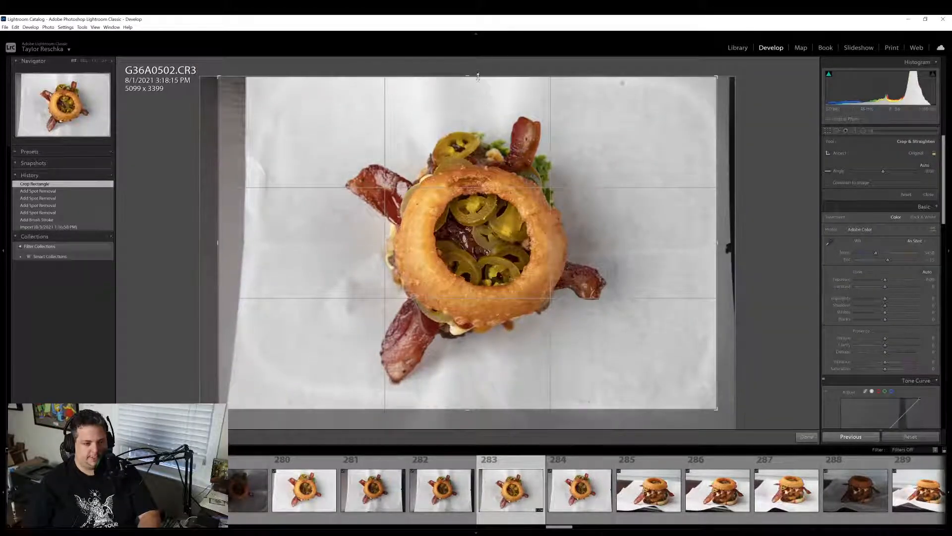
{"action": "left_click_drag", "start_coordinate": [477, 75], "coordinate": [478, 92]}
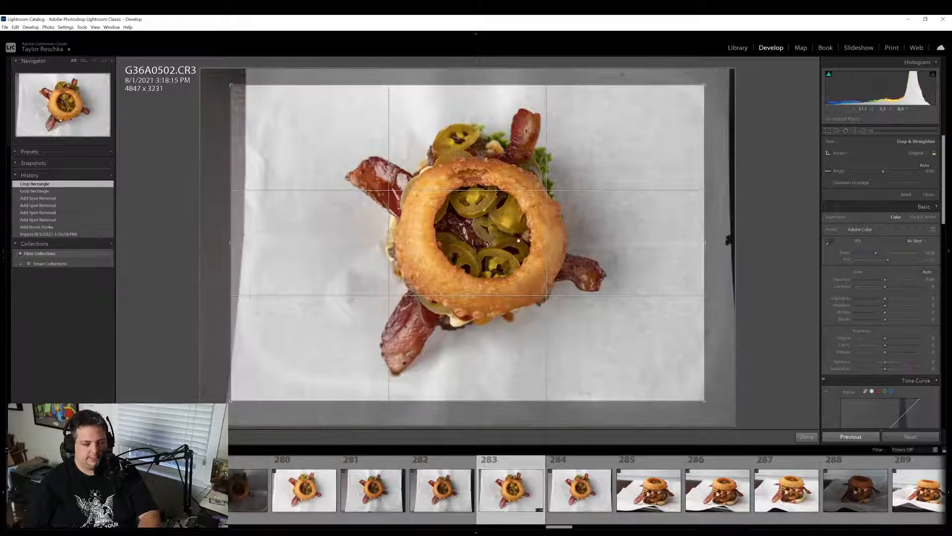
{"action": "left_click_drag", "start_coordinate": [546, 258], "coordinate": [545, 260]}
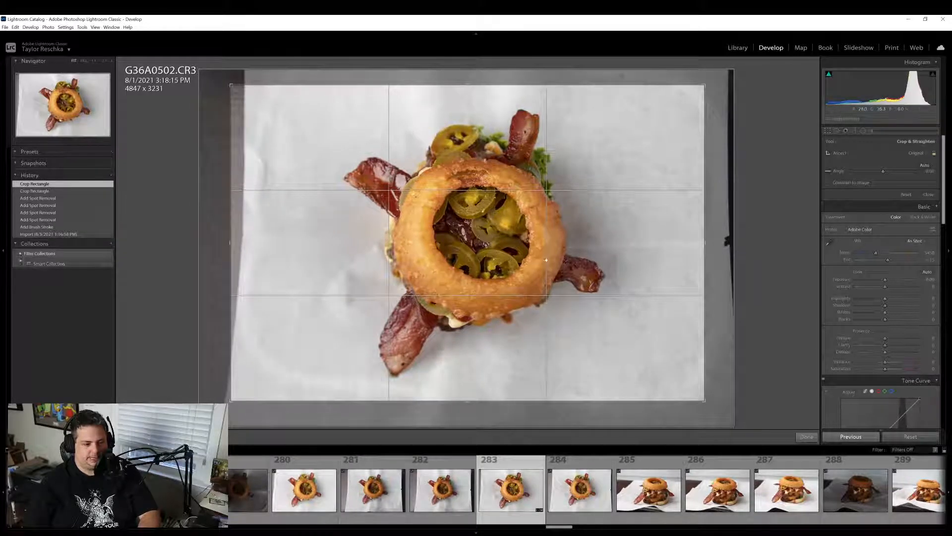
{"action": "left_click", "coordinate": [807, 437]}
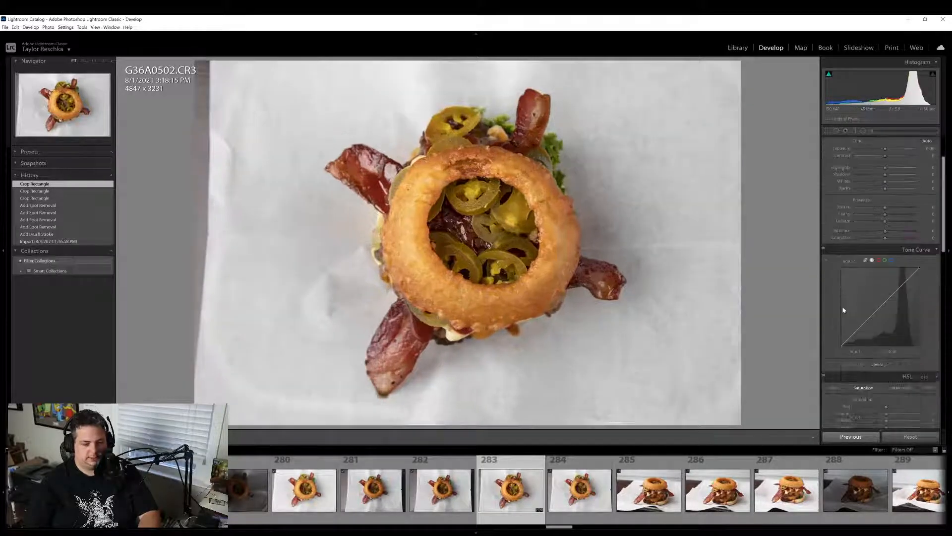
Enable lens profile corrections for the overhead burger photo, and try a post-crop vignette before resetting its amount
{"action": "scroll", "coordinate": [843, 310], "scroll_direction": "down", "scroll_amount": 5}
{"action": "left_click", "coordinate": [853, 210]}
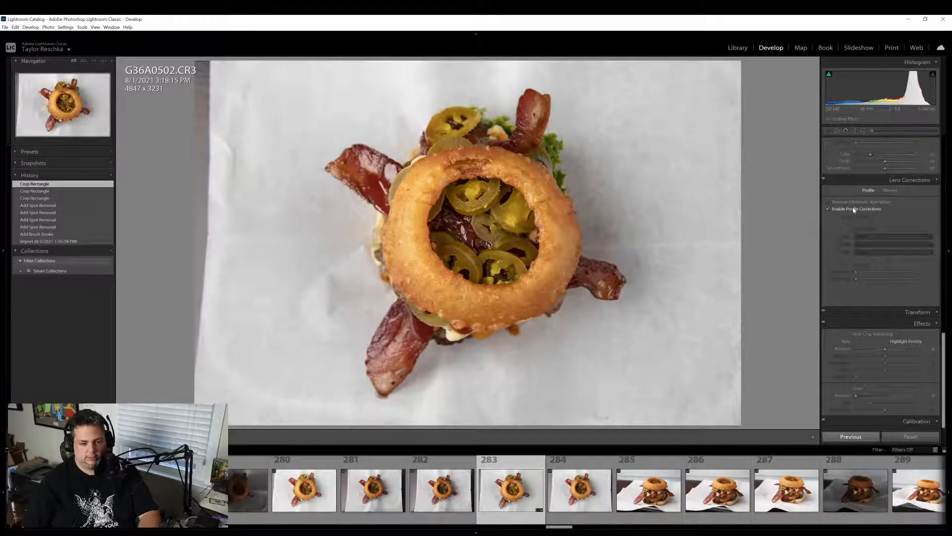
{"action": "left_click_drag", "start_coordinate": [881, 351], "coordinate": [875, 351]}
{"action": "double_click", "coordinate": [847, 349]}
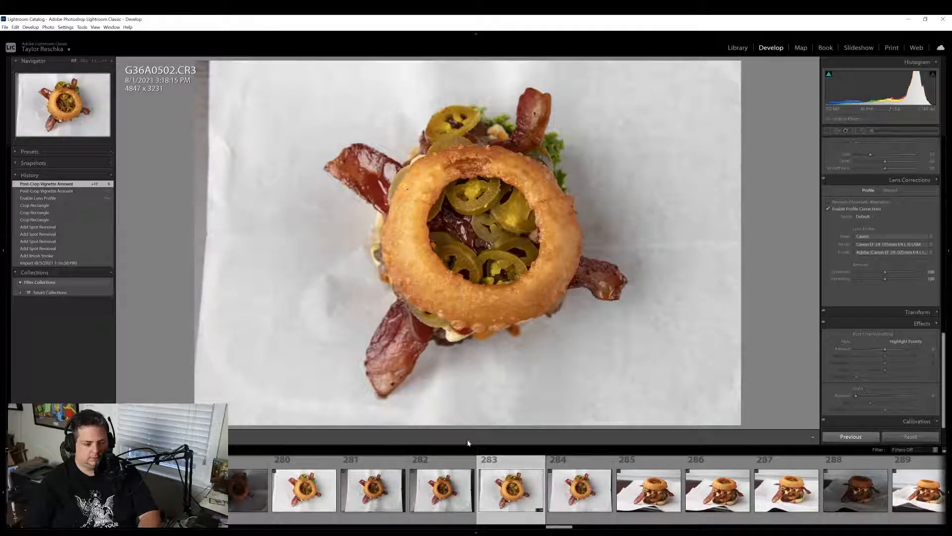
Export the overhead burger photo G36A0502 using the previous export settings
{"action": "right_click", "coordinate": [502, 482]}
{"action": "mouse_move", "coordinate": [545, 448]}
{"action": "left_click", "coordinate": [662, 496]}
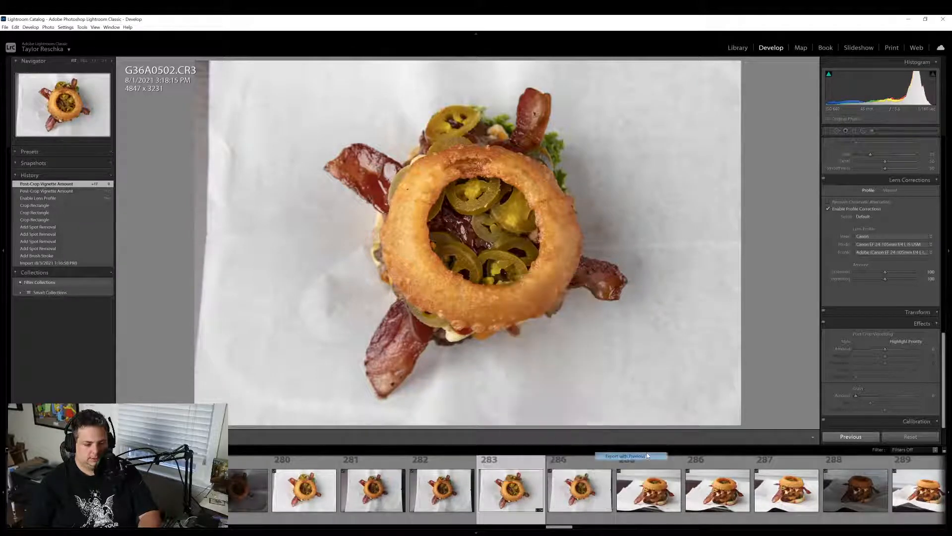
Open side-view onion-ring burger photo G36A0509 and apply the previous photo's develop settings to it
{"action": "scroll", "coordinate": [663, 498], "scroll_direction": "down", "scroll_amount": 2}
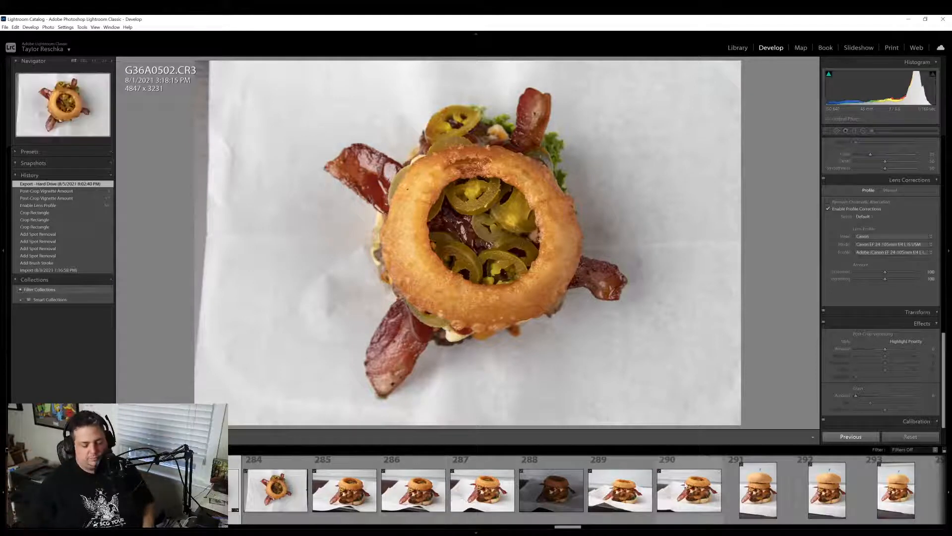
{"action": "left_click", "coordinate": [691, 497]}
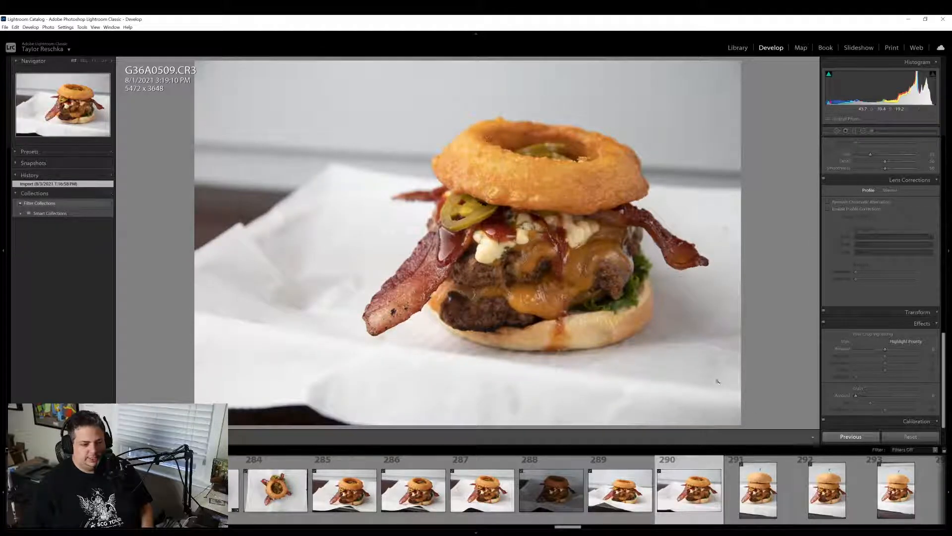
{"action": "left_click", "coordinate": [850, 438]}
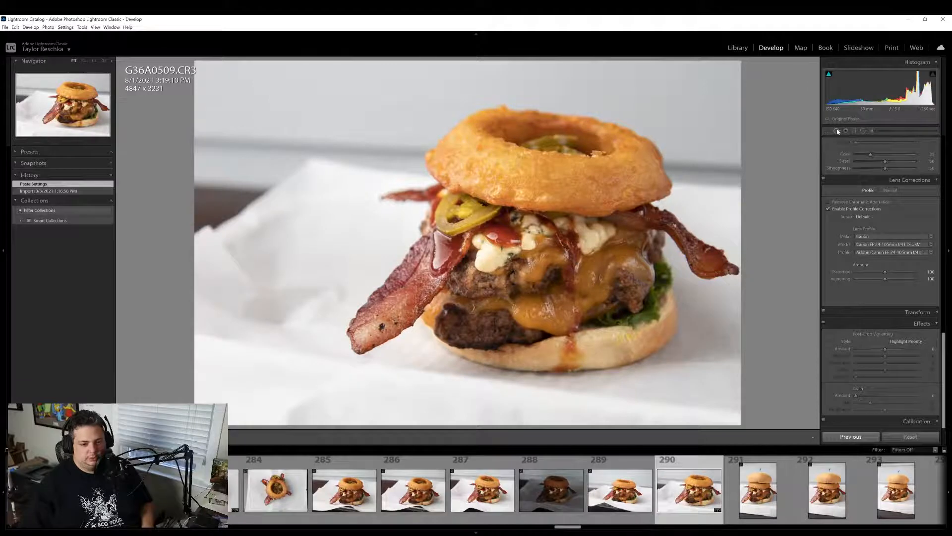
Clear the pasted brush adjustment and brush a new one with Highlights 13, Shadows 40 and Clarity 20 over the patties and toppings
{"action": "left_click", "coordinate": [845, 131]}
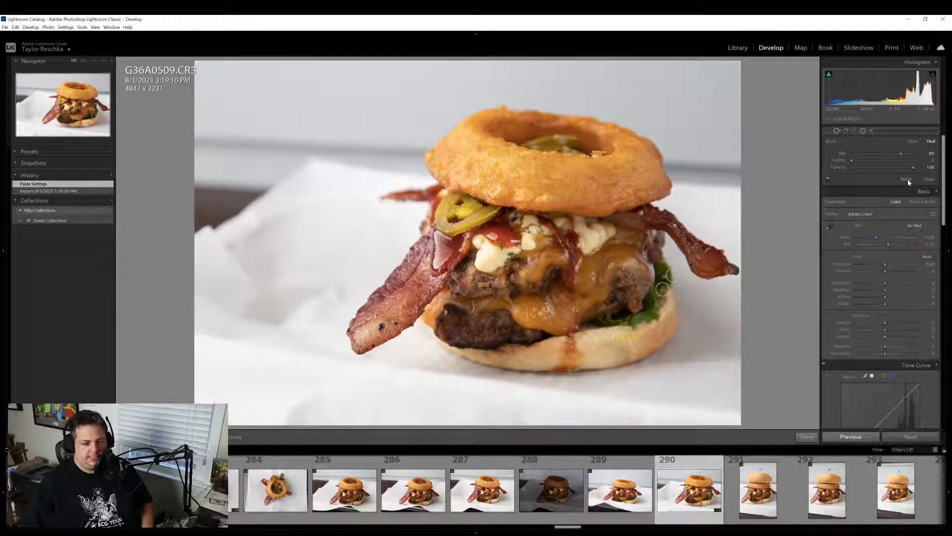
{"action": "left_click", "coordinate": [872, 132]}
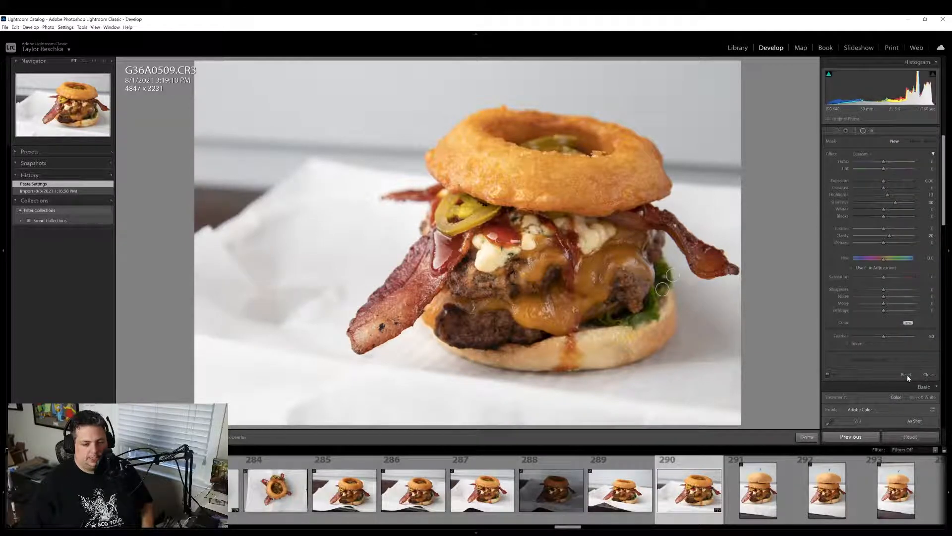
{"action": "key", "text": "k"}
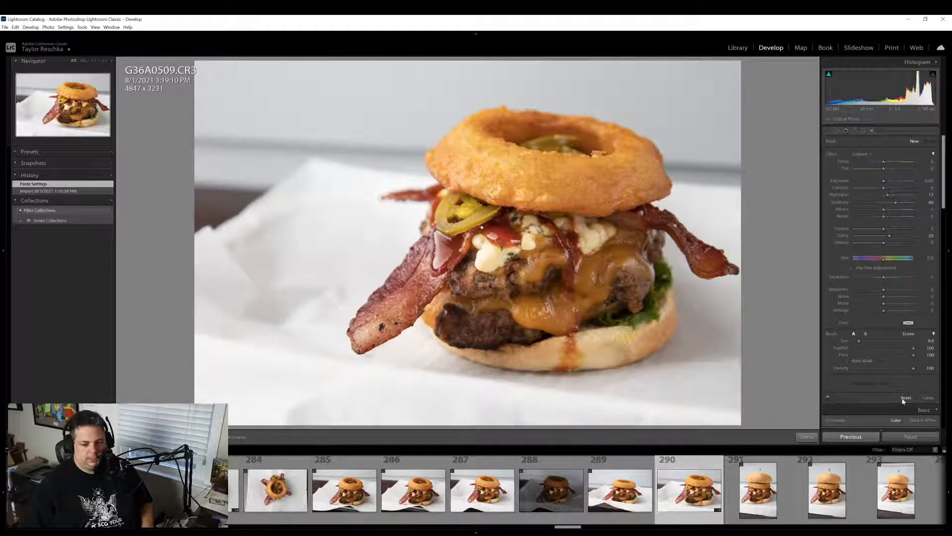
{"action": "left_click", "coordinate": [904, 398]}
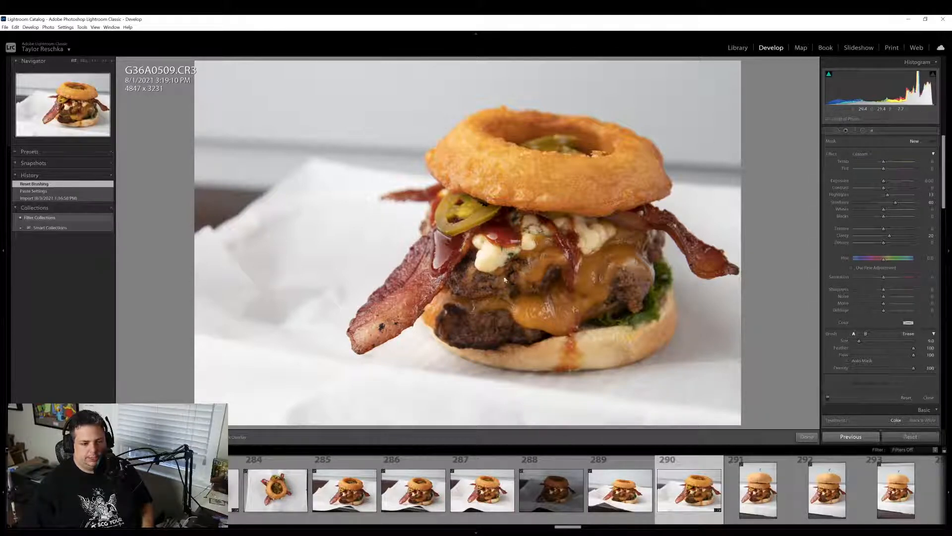
{"action": "mouse_move", "coordinate": [504, 281]}
{"action": "left_mouse_down"}
{"action": "mouse_move", "coordinate": [523, 266]}
{"action": "mouse_move", "coordinate": [504, 268]}
{"action": "mouse_move", "coordinate": [552, 243]}
{"action": "mouse_move", "coordinate": [565, 253]}
{"action": "mouse_move", "coordinate": [579, 304]}
{"action": "mouse_move", "coordinate": [610, 287]}
{"action": "mouse_move", "coordinate": [570, 264]}
{"action": "mouse_move", "coordinate": [478, 278]}
{"action": "mouse_move", "coordinate": [554, 289]}
{"action": "mouse_move", "coordinate": [503, 322]}
{"action": "mouse_move", "coordinate": [563, 296]}
{"action": "mouse_move", "coordinate": [474, 310]}
{"action": "mouse_move", "coordinate": [526, 277]}
{"action": "mouse_move", "coordinate": [468, 318]}
{"action": "mouse_move", "coordinate": [486, 322]}
{"action": "mouse_move", "coordinate": [645, 234]}
{"action": "mouse_move", "coordinate": [660, 262]}
{"action": "left_mouse_up"}
{"action": "left_click", "coordinate": [806, 438]}
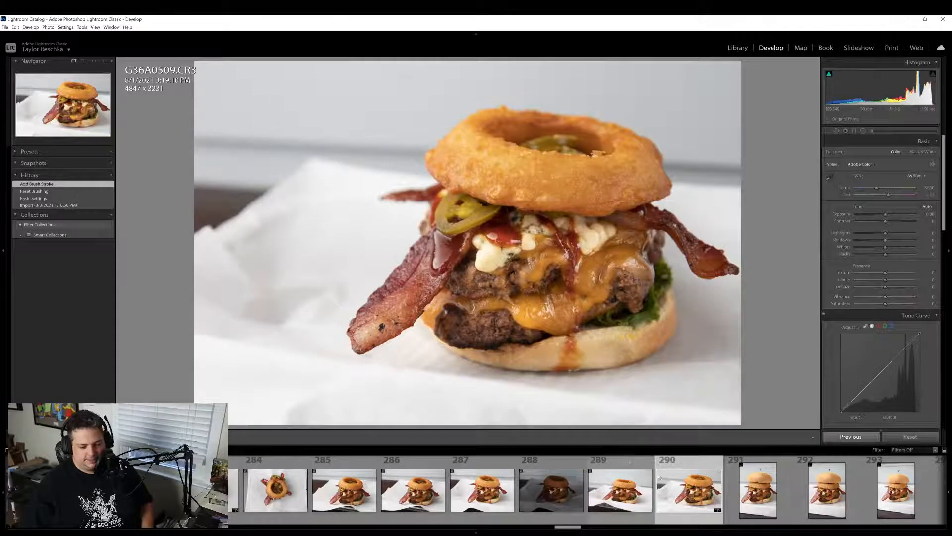
Export side-view burger photo G36A0509 using the previous export settings
{"action": "right_click", "coordinate": [704, 502]}
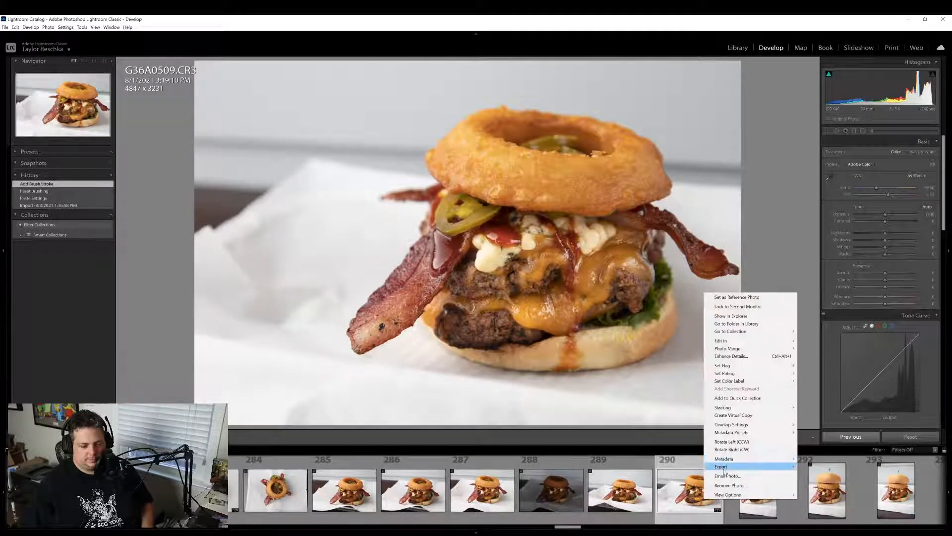
{"action": "mouse_move", "coordinate": [741, 466]}
{"action": "left_click", "coordinate": [827, 475]}
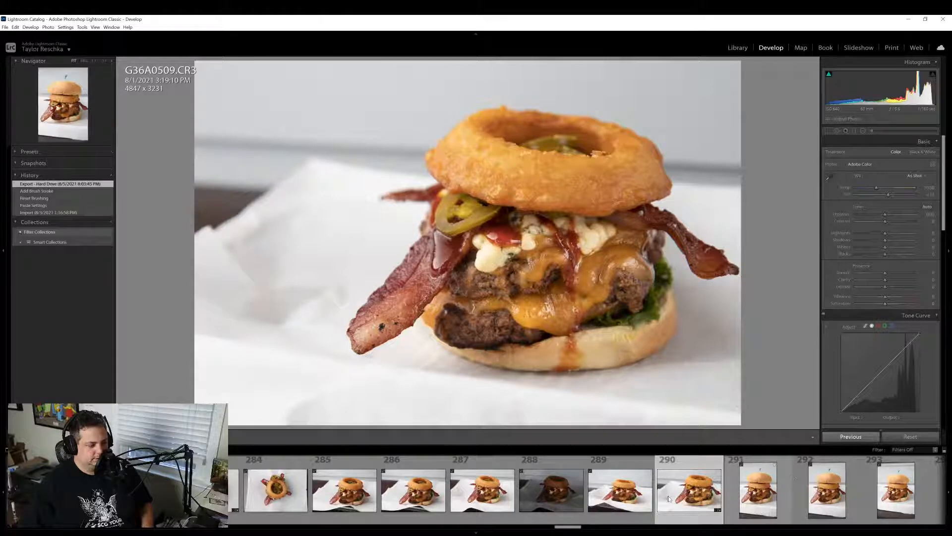
Open portrait burger photo G36A0510 and add a graduated filter with Highlights 13, Shadows 40 and Clarity 20 across it from the right edge
{"action": "scroll", "coordinate": [668, 496], "scroll_direction": "down", "scroll_amount": 3}
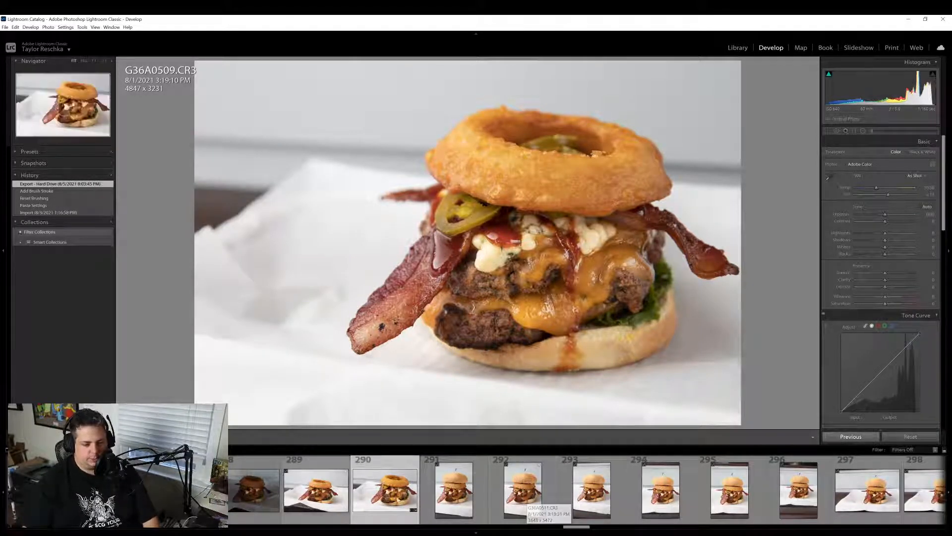
{"action": "left_click", "coordinate": [465, 494]}
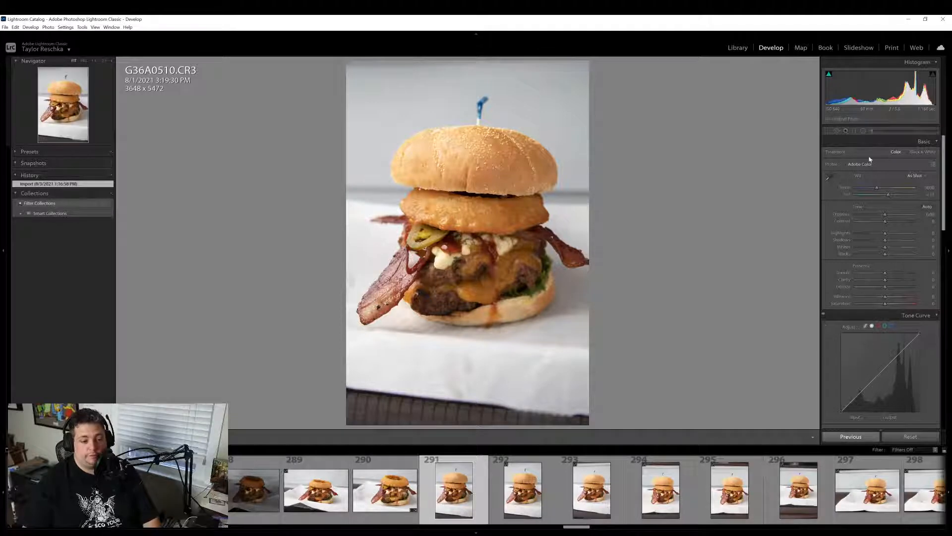
{"action": "left_click", "coordinate": [861, 131]}
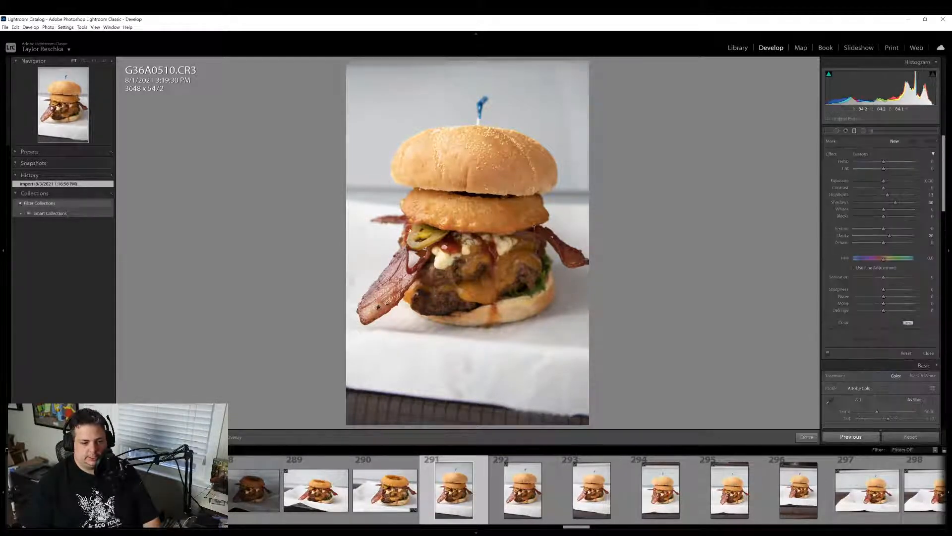
{"action": "left_click_drag", "start_coordinate": [588, 223], "coordinate": [306, 214]}
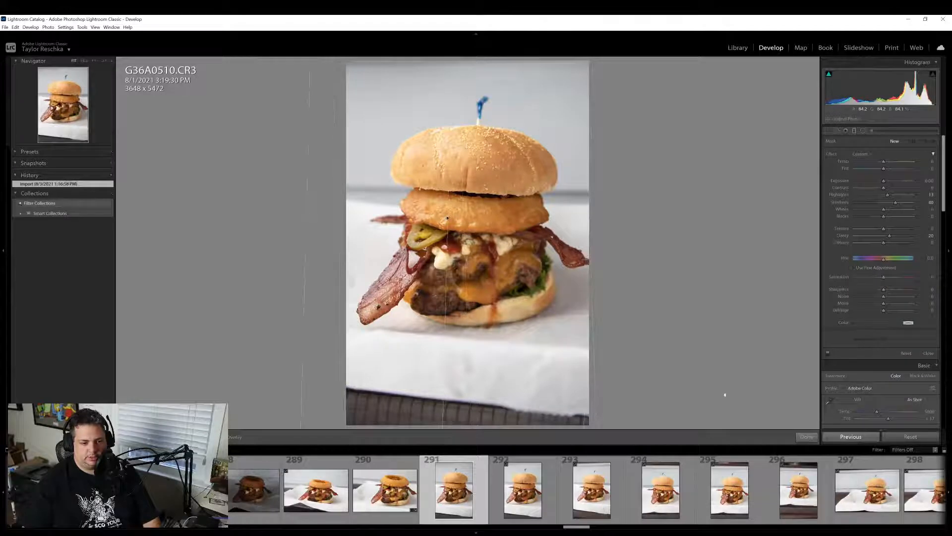
{"action": "left_click", "coordinate": [808, 439]}
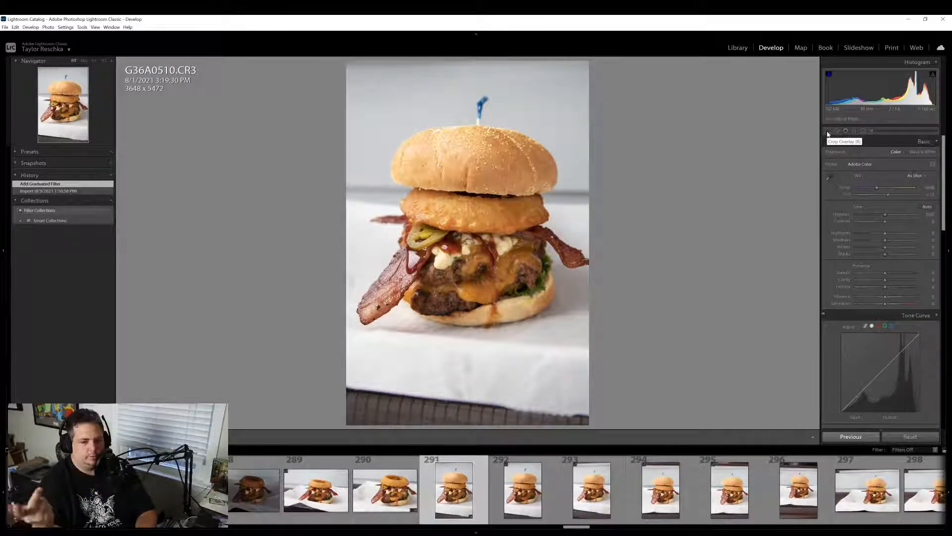
Crop the portrait burger photo to about 3648 x 4496, removing the dark tabletop below the paper and some space above the bun
{"action": "left_click", "coordinate": [827, 131]}
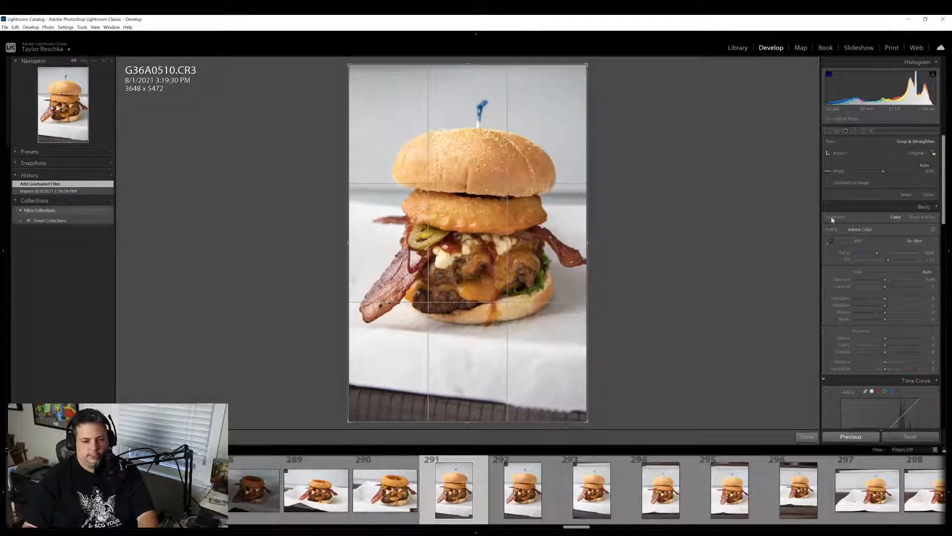
{"action": "left_click_drag", "start_coordinate": [485, 422], "coordinate": [486, 406]}
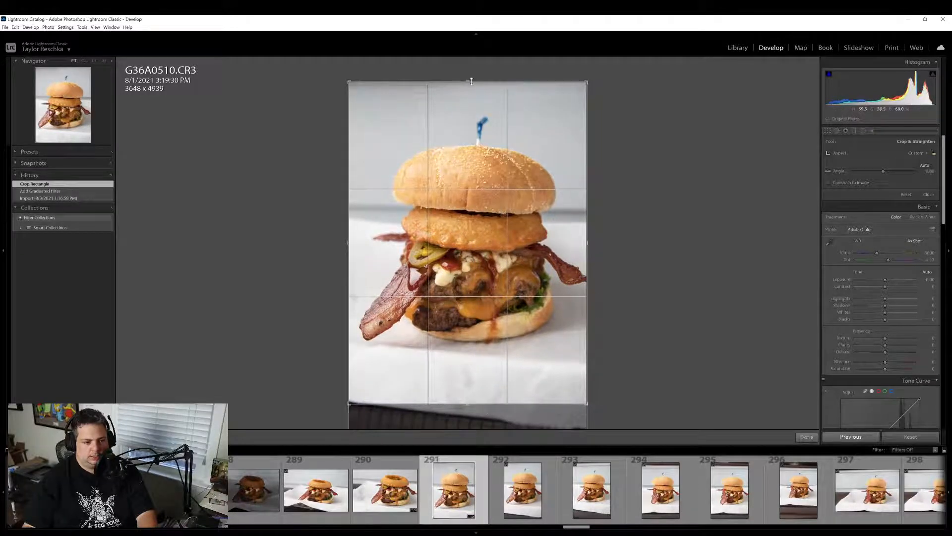
{"action": "left_click_drag", "start_coordinate": [473, 80], "coordinate": [472, 91]}
{"action": "left_click_drag", "start_coordinate": [469, 394], "coordinate": [470, 381]}
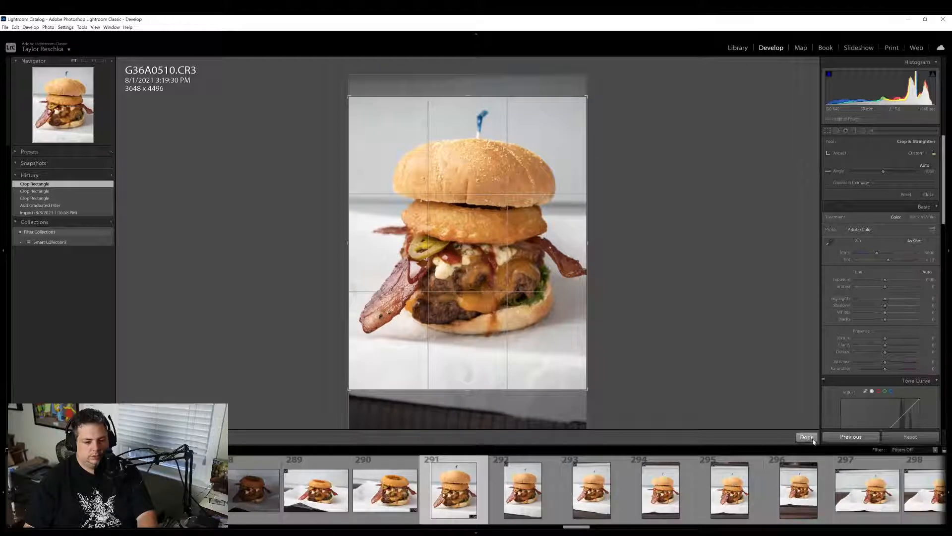
{"action": "left_click", "coordinate": [812, 439]}
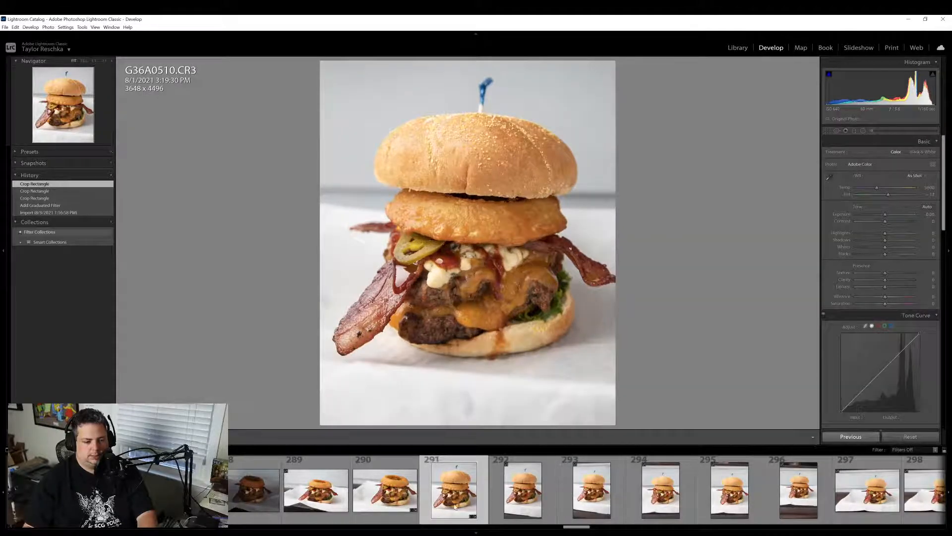
Export portrait burger photo G36A0510 using the previous export settings
{"action": "right_click", "coordinate": [454, 506]}
{"action": "mouse_move", "coordinate": [474, 471]}
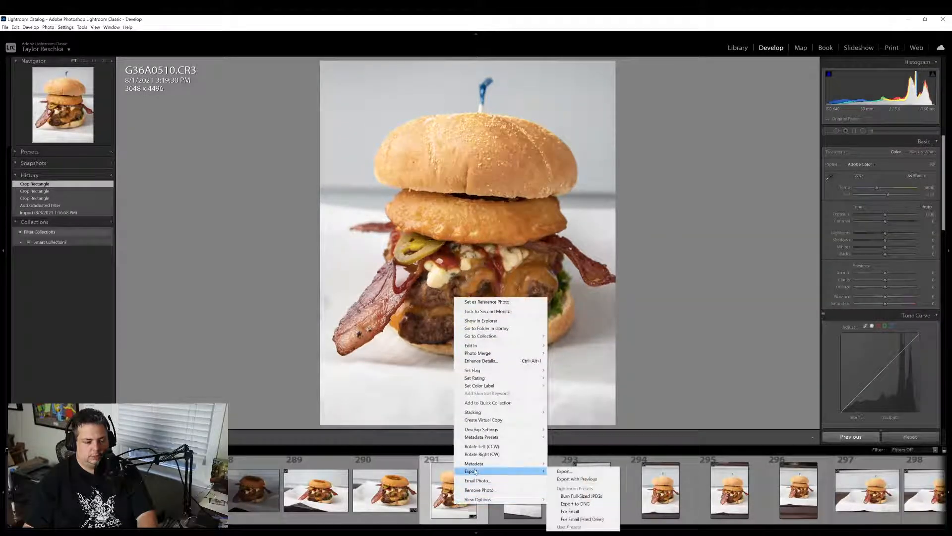
{"action": "left_click", "coordinate": [595, 479]}
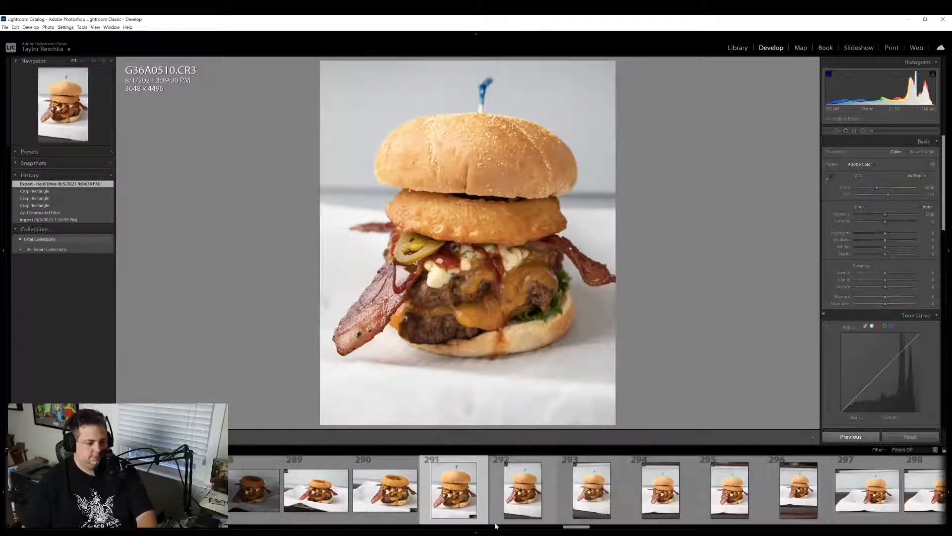
Open landscape burger photo G36A0522 and add a graduated filter with Highlights 13, Shadows 40 and Clarity 20 from its right edge across the burger
{"action": "scroll", "coordinate": [501, 494], "scroll_direction": "down", "scroll_amount": 1}
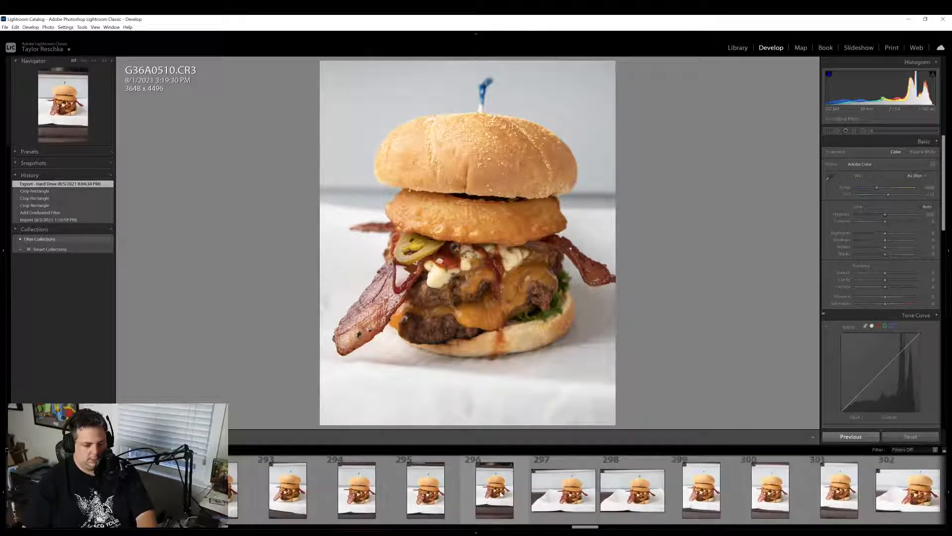
{"action": "scroll", "coordinate": [501, 493], "scroll_direction": "down", "scroll_amount": 4}
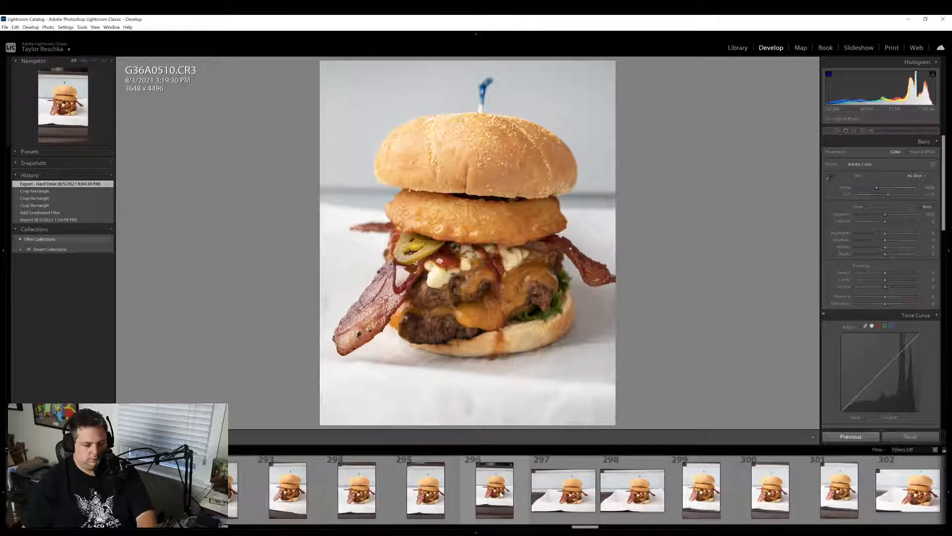
{"action": "left_click", "coordinate": [684, 504]}
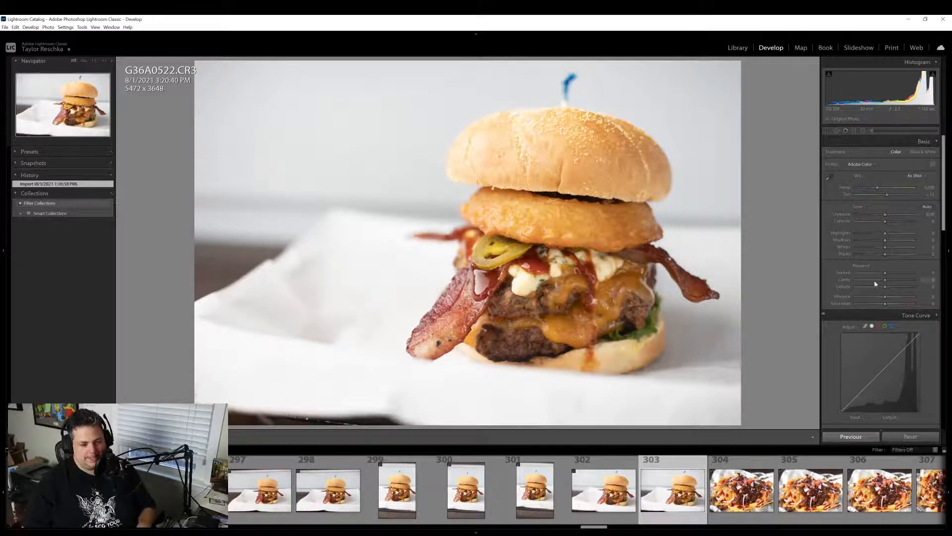
{"action": "left_click", "coordinate": [855, 132]}
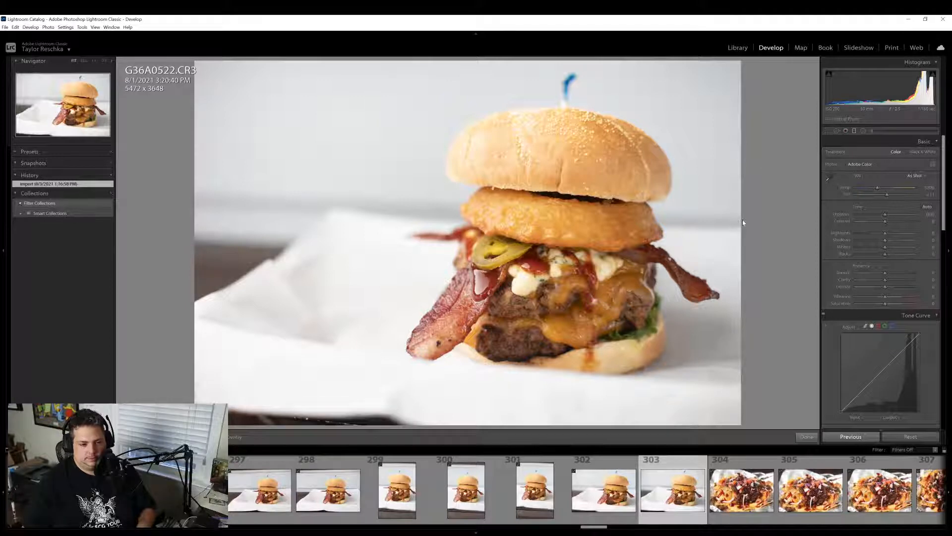
{"action": "left_click_drag", "start_coordinate": [742, 219], "coordinate": [459, 216]}
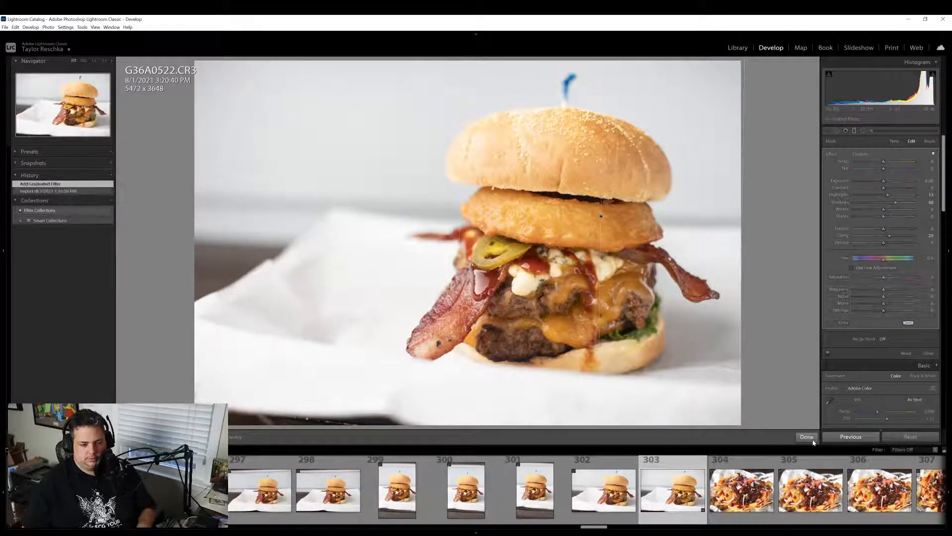
{"action": "left_click", "coordinate": [809, 438]}
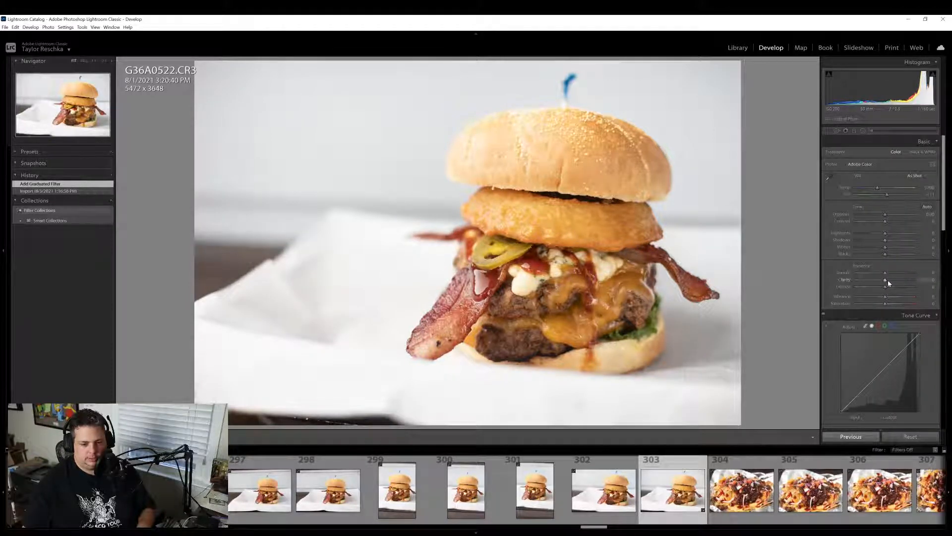
Adjust landscape burger photo G36A0522 with Clarity 20, Dehaze 4, Vibrance 13, Saturation 1, Shadows 12 and Highlights -63
{"action": "left_click", "coordinate": [891, 280]}
{"action": "left_click", "coordinate": [887, 287]}
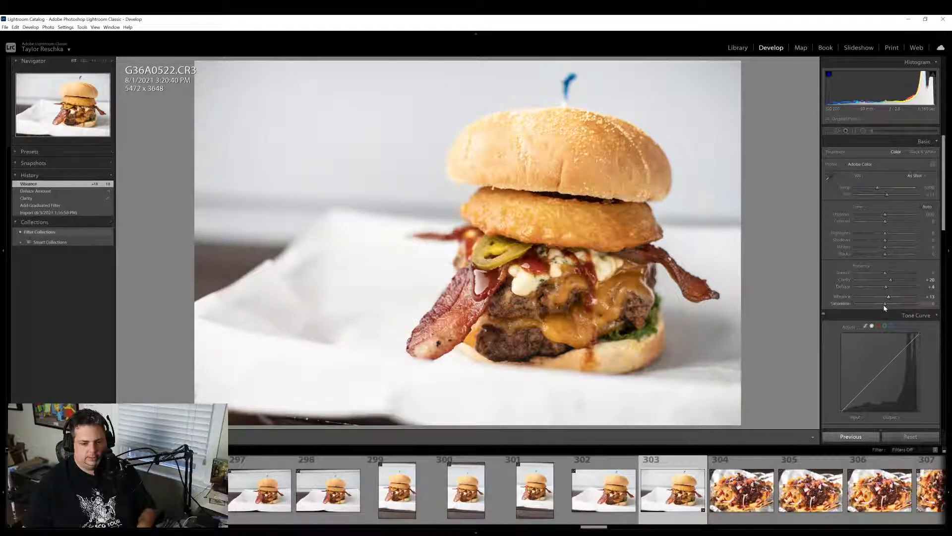
{"action": "left_click", "coordinate": [883, 305]}
{"action": "left_click", "coordinate": [891, 241]}
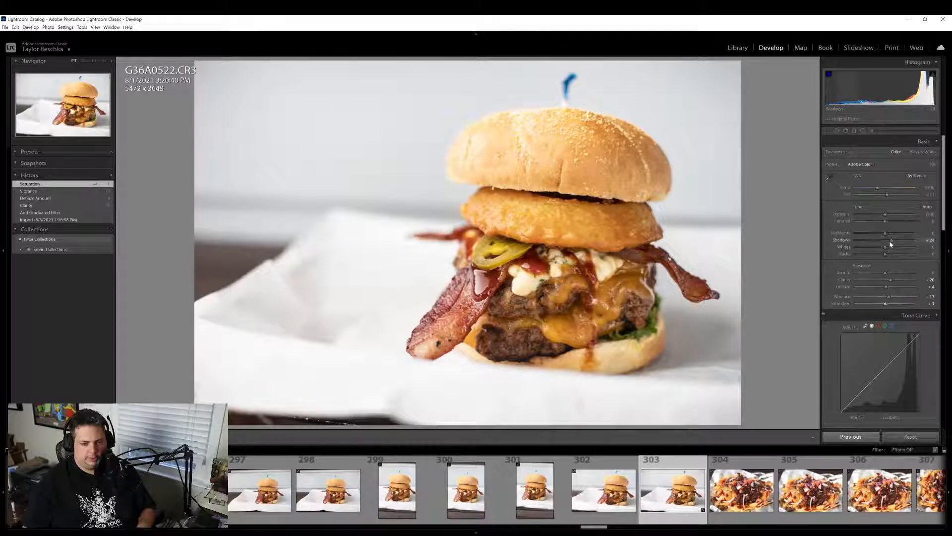
{"action": "left_click_drag", "start_coordinate": [892, 243], "coordinate": [866, 233]}
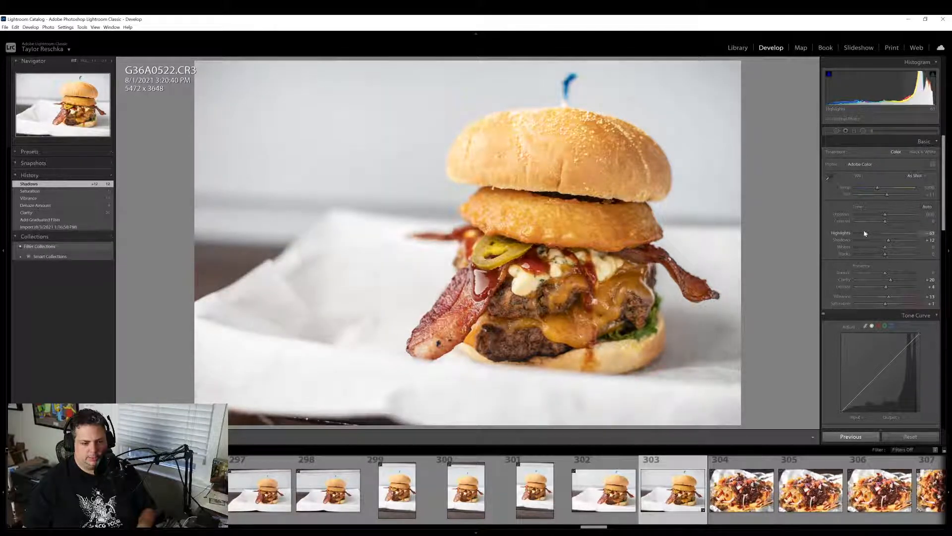
Export landscape burger photo G36A0522 using the previous export settings
{"action": "right_click", "coordinate": [665, 491]}
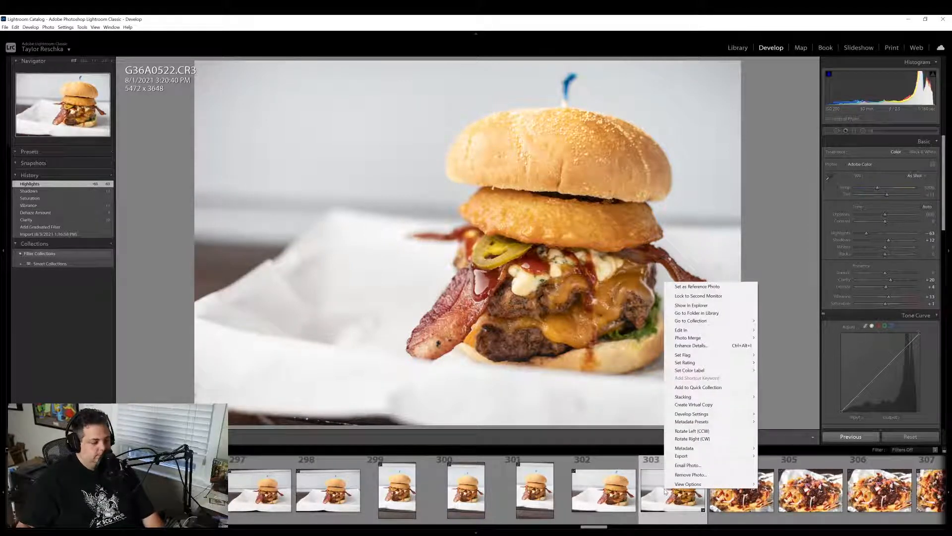
{"action": "mouse_move", "coordinate": [694, 455]}
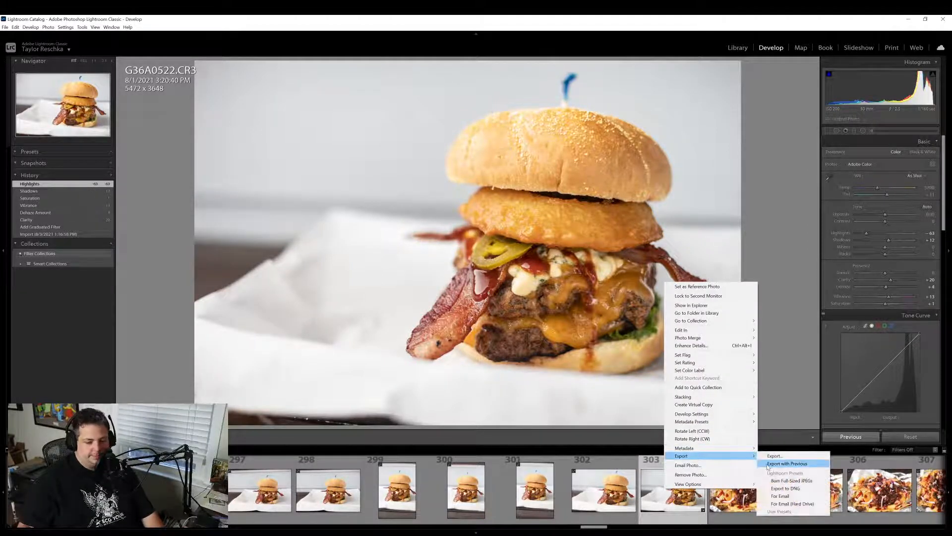
{"action": "left_click", "coordinate": [787, 463]}
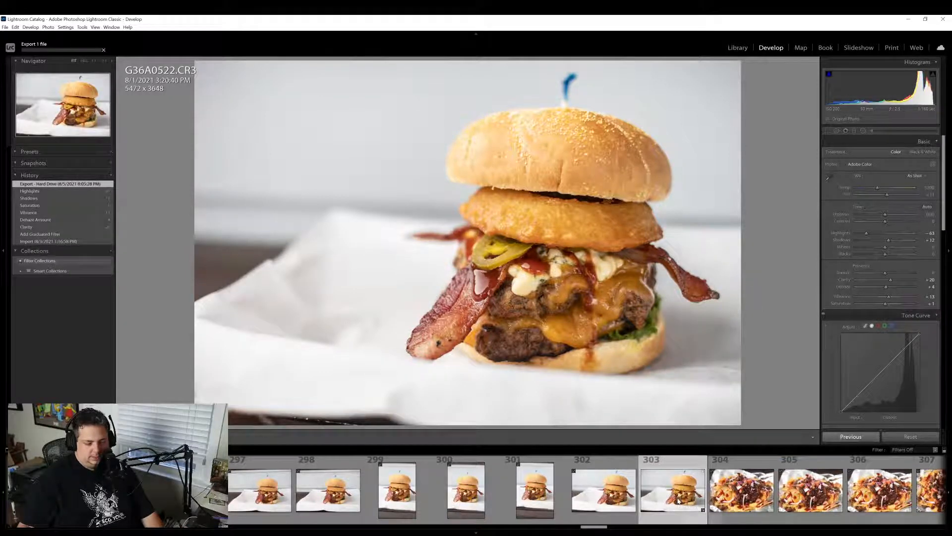
Compare landscape nachos shots G36A0525 and G36A0524 and portrait nachos shots G36A0531 and G36A0530 for composition and focus
{"action": "scroll", "coordinate": [720, 499], "scroll_direction": "down", "scroll_amount": 4}
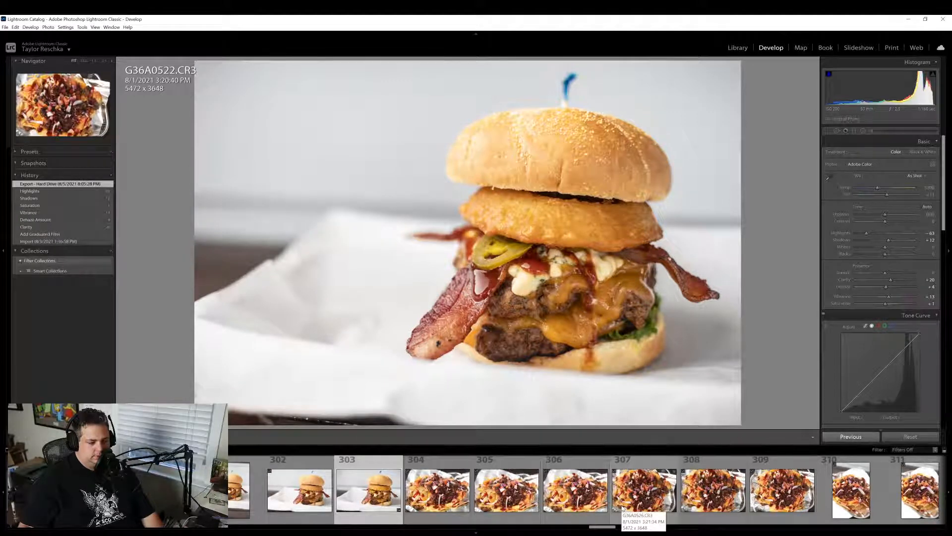
{"action": "left_click", "coordinate": [558, 488]}
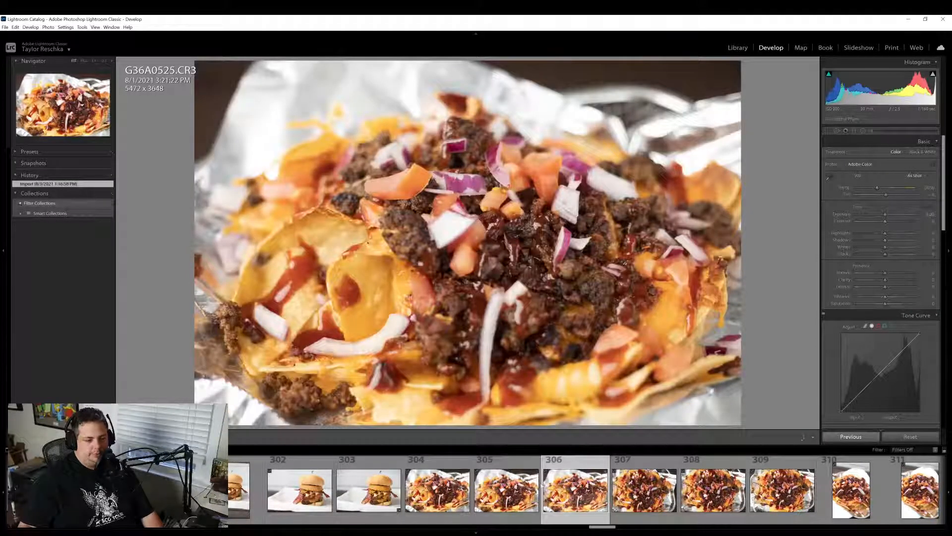
{"action": "left_click", "coordinate": [507, 494]}
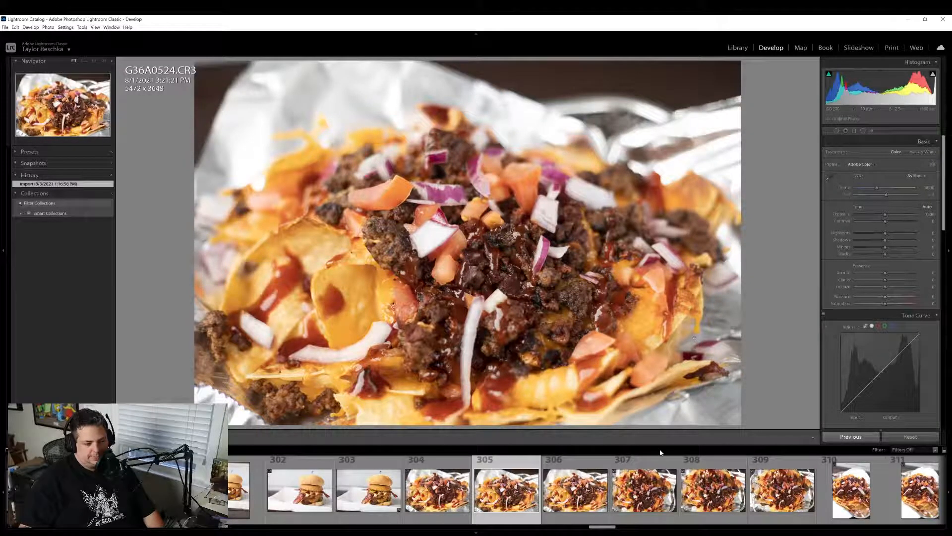
{"action": "scroll", "coordinate": [784, 491], "scroll_direction": "down", "scroll_amount": 4}
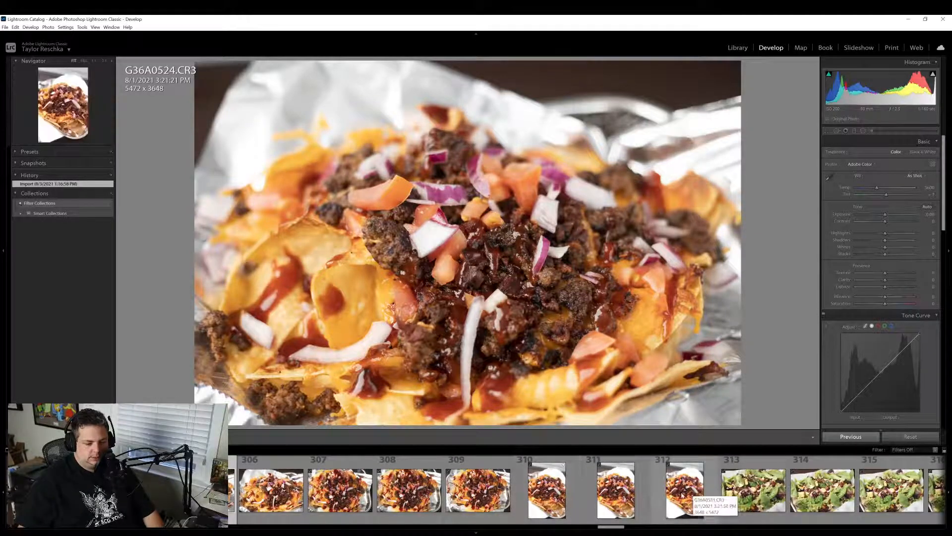
{"action": "left_click", "coordinate": [712, 492]}
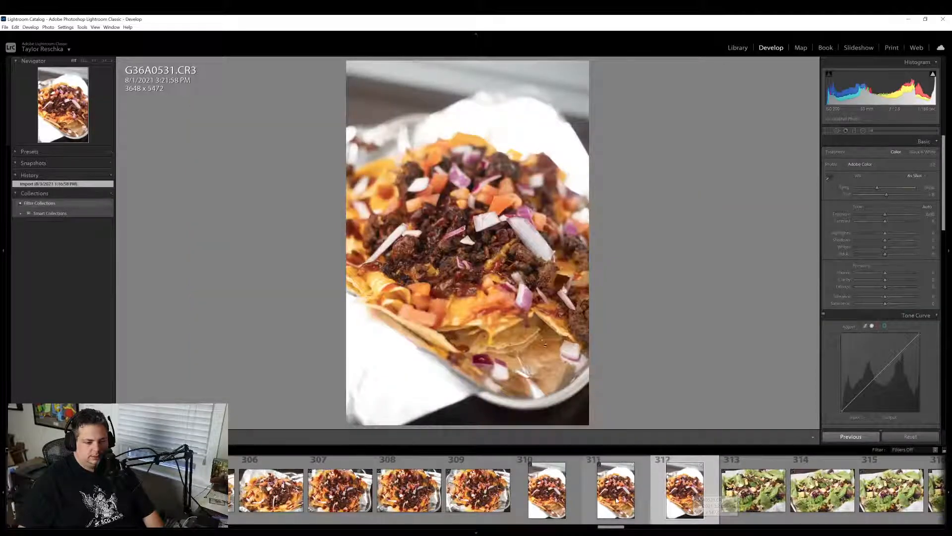
{"action": "left_click", "coordinate": [621, 502]}
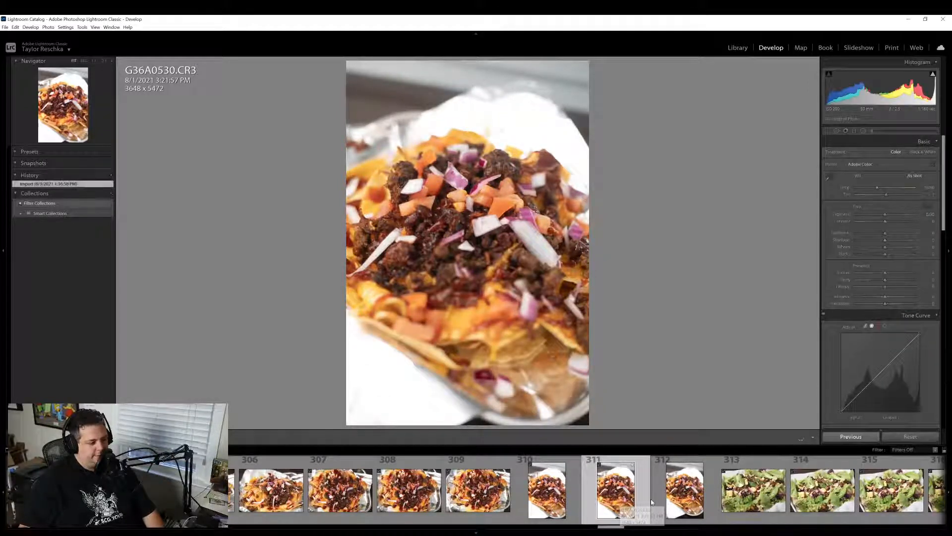
Open portrait nachos photo G36A0531 and set Shadows 22, Highlights -22, Vibrance 12 and Dehaze 12
{"action": "left_click", "coordinate": [685, 503]}
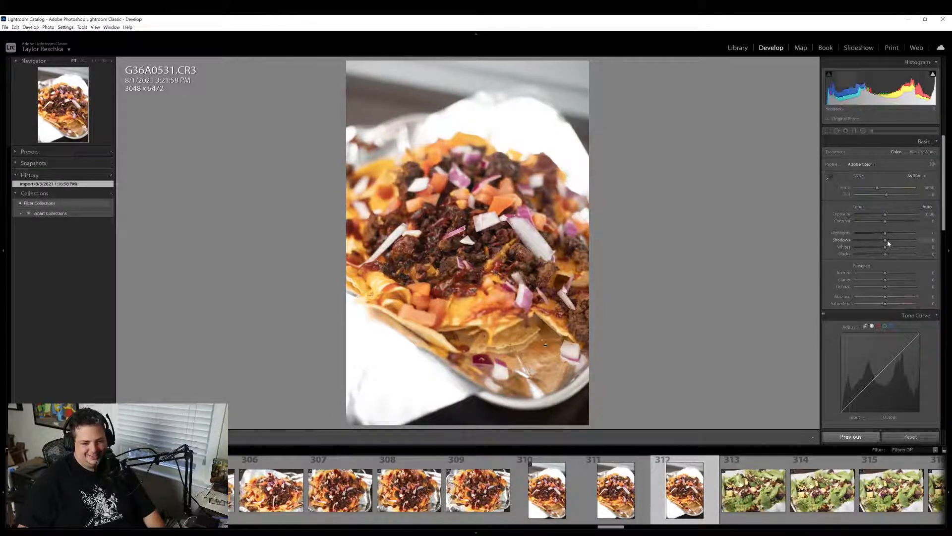
{"action": "left_click_drag", "start_coordinate": [888, 242], "coordinate": [891, 243]}
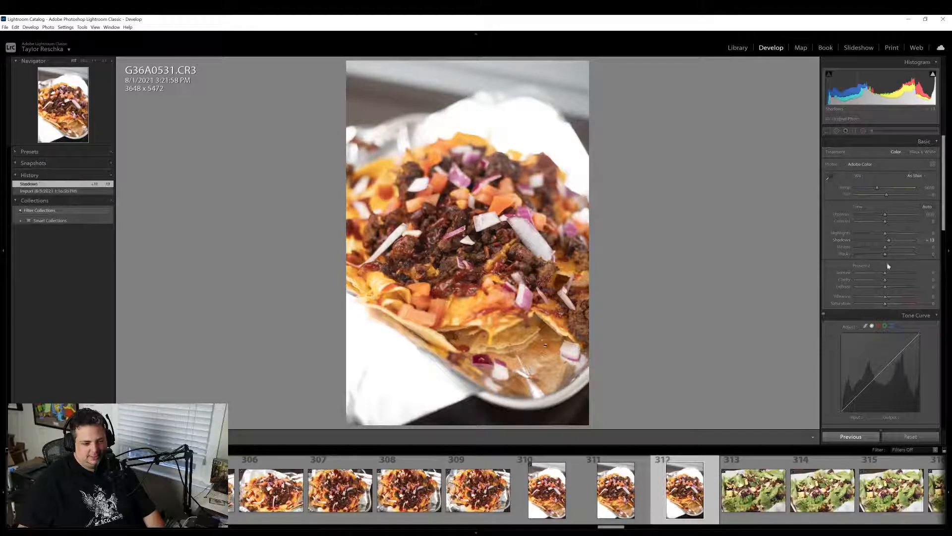
{"action": "left_click_drag", "start_coordinate": [889, 296], "coordinate": [888, 291]}
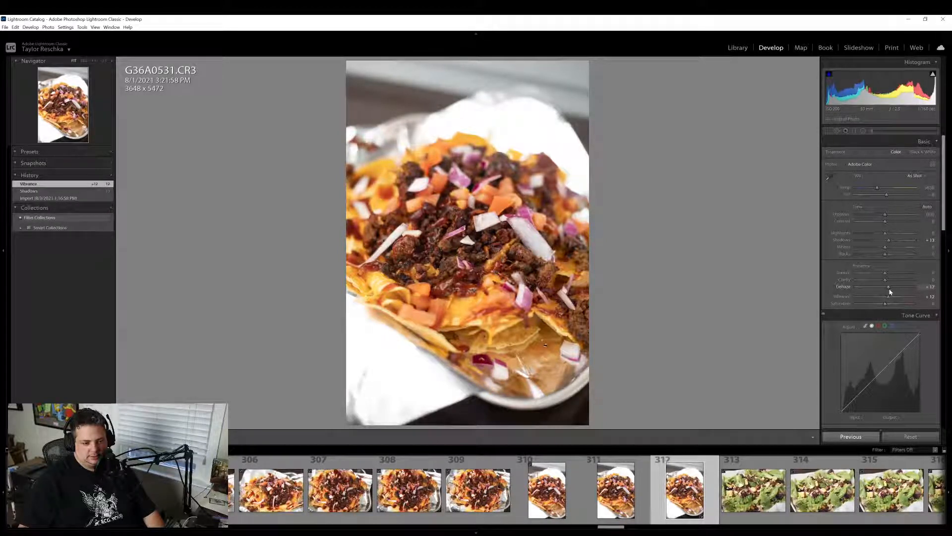
{"action": "left_click_drag", "start_coordinate": [892, 241], "coordinate": [880, 238]}
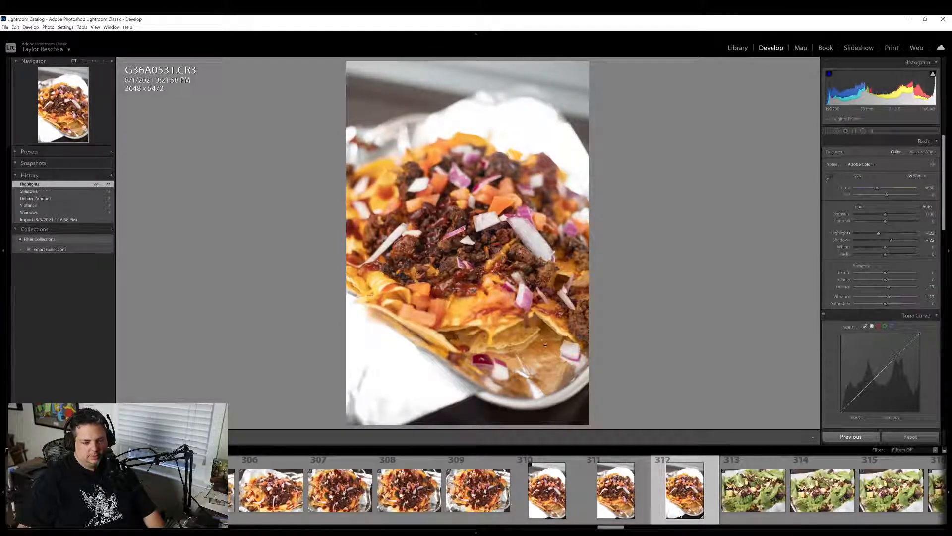
Export portrait nachos photo G36A0531 using the previous export settings
{"action": "right_click", "coordinate": [674, 280]}
{"action": "mouse_move", "coordinate": [694, 454]}
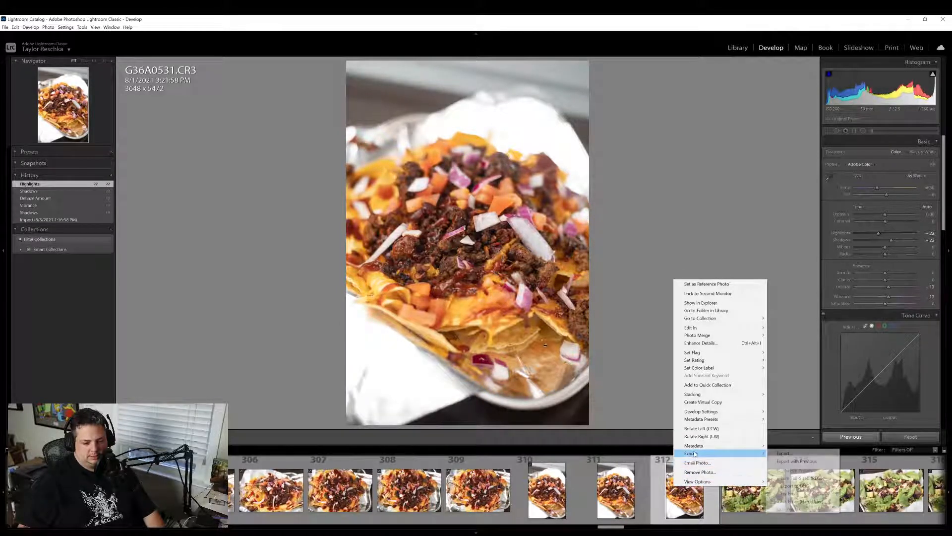
{"action": "left_click", "coordinate": [808, 461]}
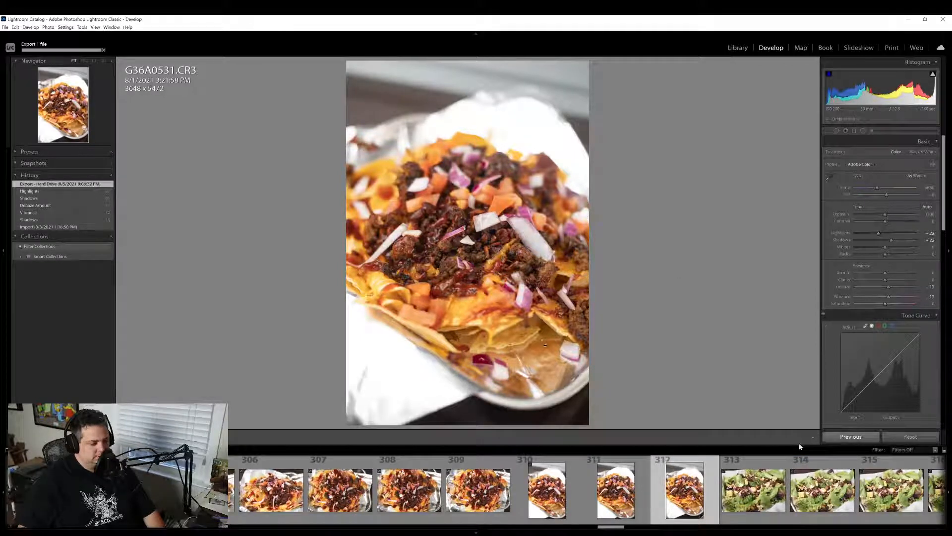
Compare landscape nachos shots G36A0527, G36A0526 and G36A0525 to choose one for editing
{"action": "left_click", "coordinate": [417, 513]}
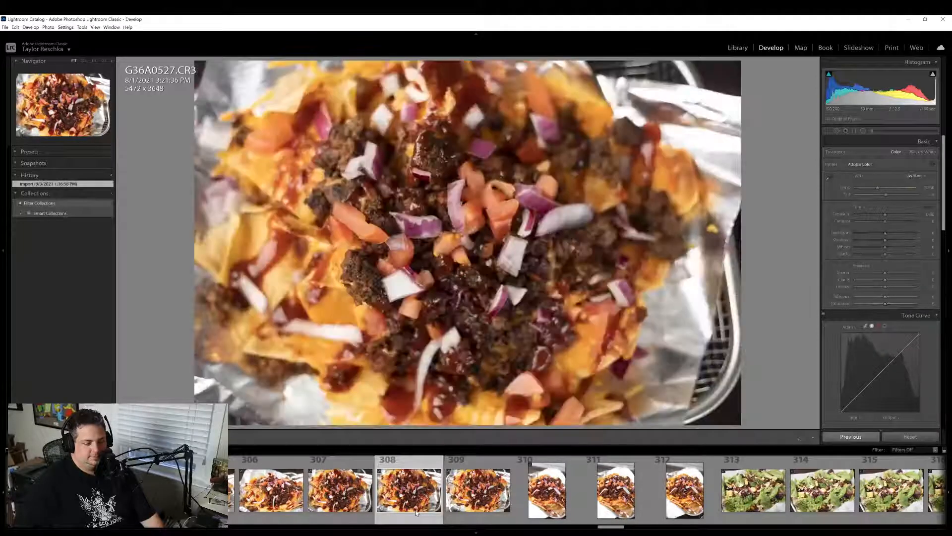
{"action": "left_click", "coordinate": [328, 507]}
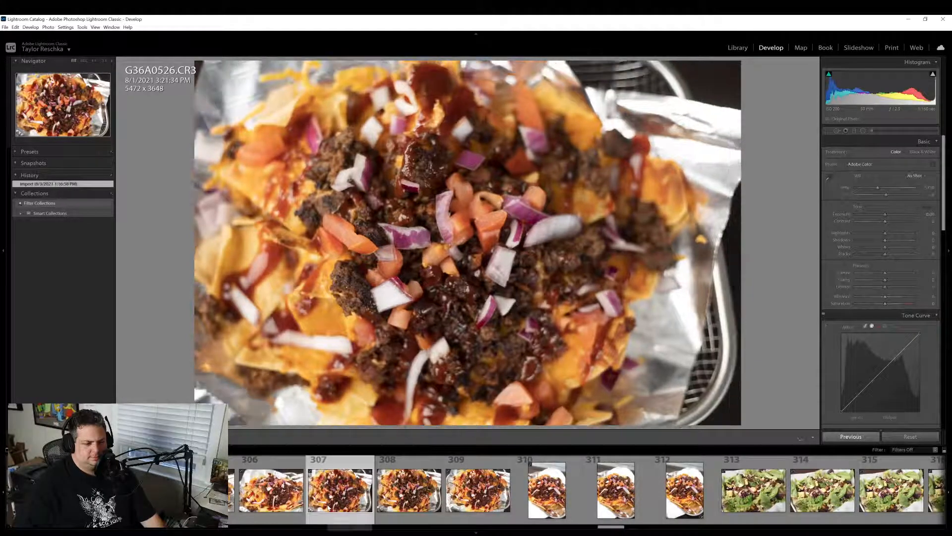
{"action": "left_click", "coordinate": [274, 504]}
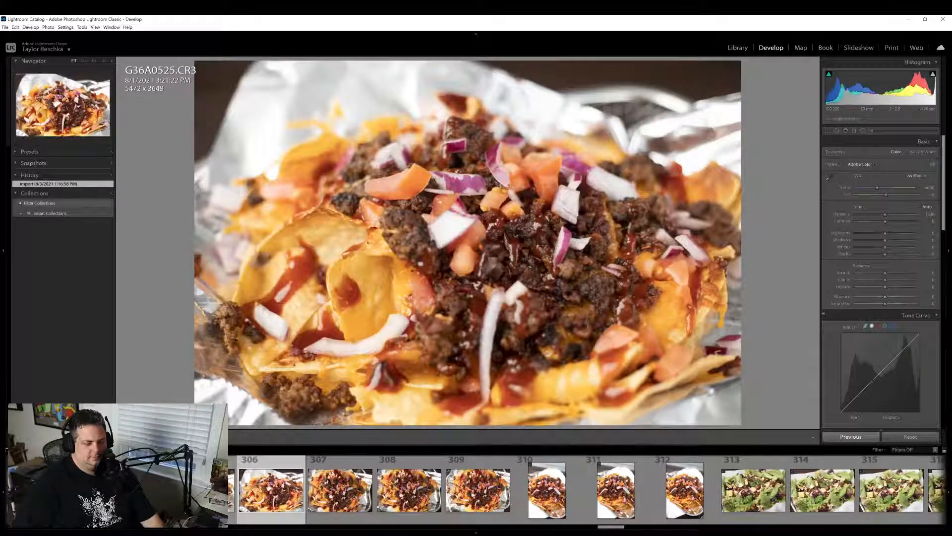
Open landscape nachos photo G36A0524 and set Texture to 2 and Shadows to 29
{"action": "left_click", "coordinate": [231, 496]}
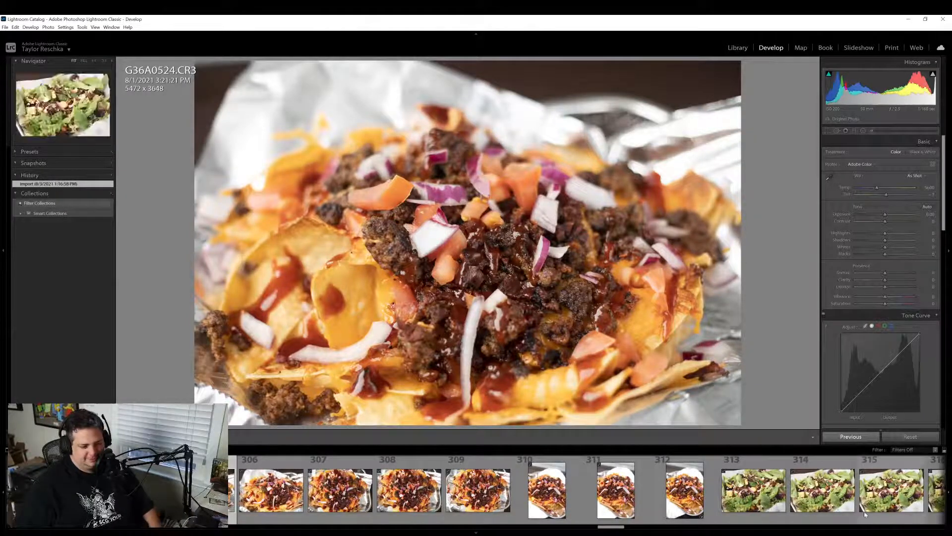
{"action": "left_click", "coordinate": [862, 440]}
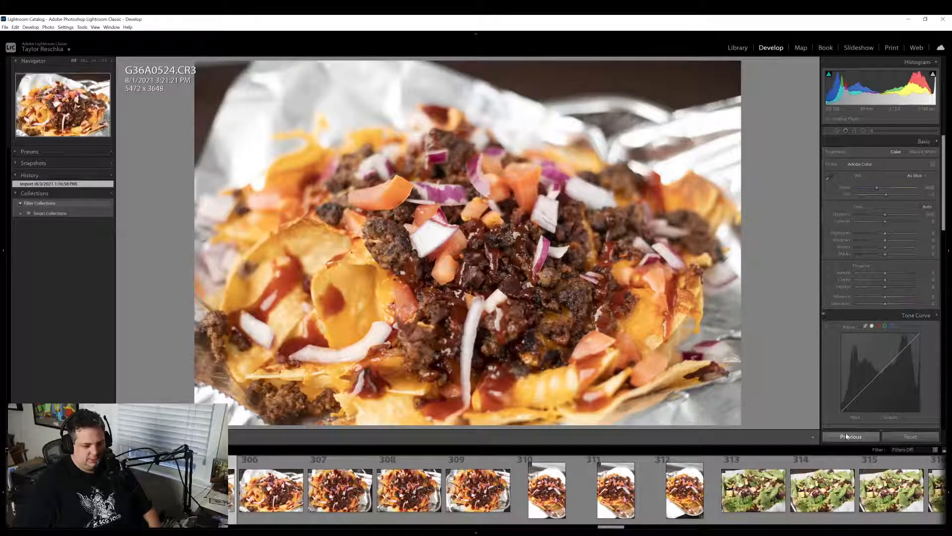
{"action": "left_click", "coordinate": [850, 438]}
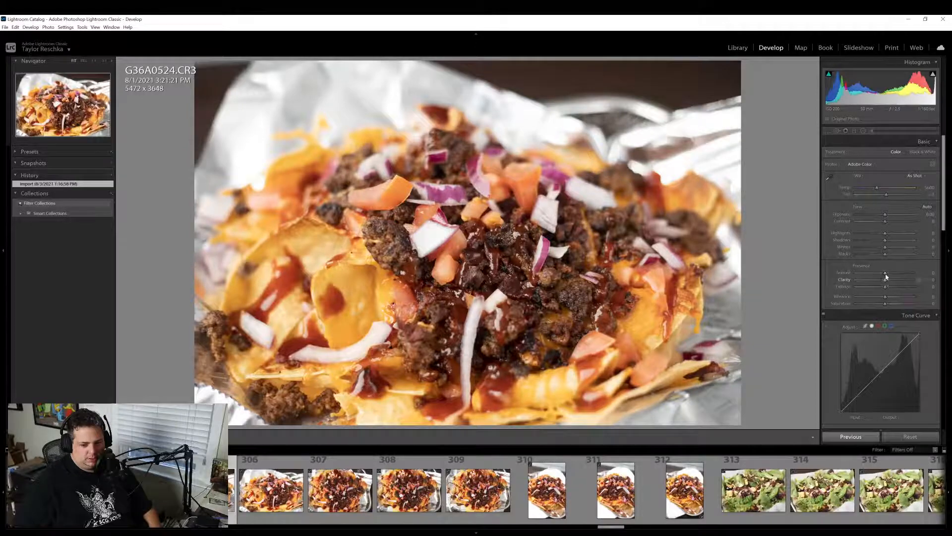
{"action": "mouse_move", "coordinate": [888, 278]}
{"action": "left_mouse_down"}
{"action": "mouse_move", "coordinate": [878, 276]}
{"action": "mouse_move", "coordinate": [885, 274]}
{"action": "left_mouse_up"}
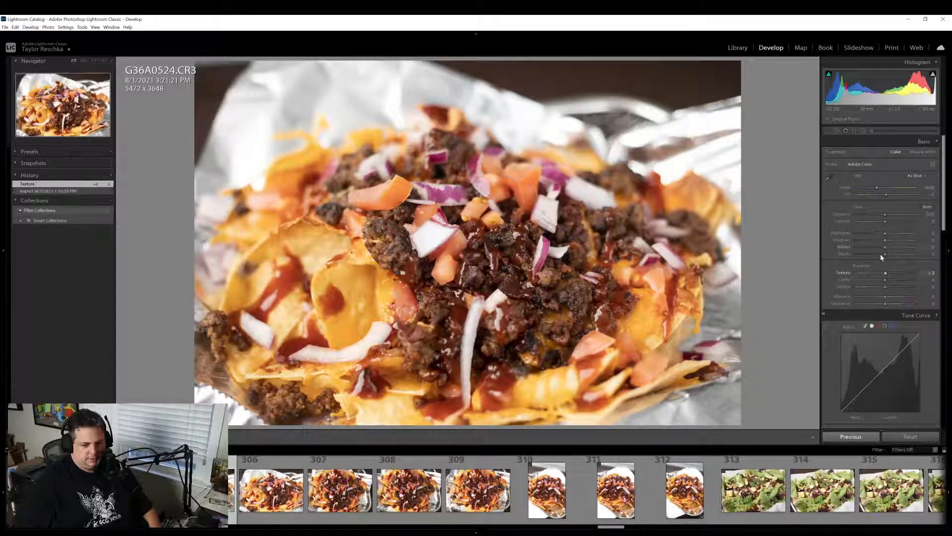
{"action": "left_click_drag", "start_coordinate": [885, 241], "coordinate": [893, 241]}
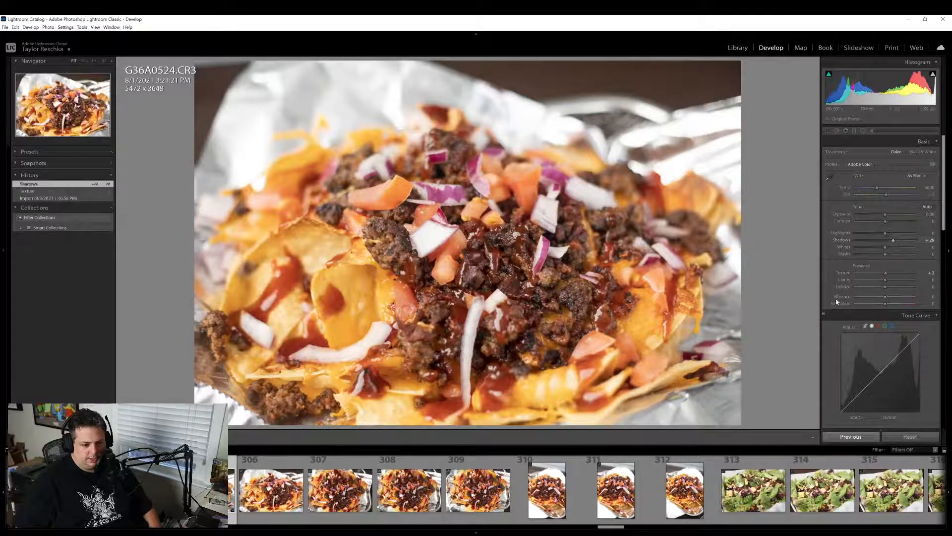
Try brightening the dark tones of the landscape nachos photo with a raised point low on the tone curve
{"action": "scroll", "coordinate": [839, 297], "scroll_direction": "down", "scroll_amount": 5}
{"action": "scroll", "coordinate": [845, 301], "scroll_direction": "up", "scroll_amount": 5}
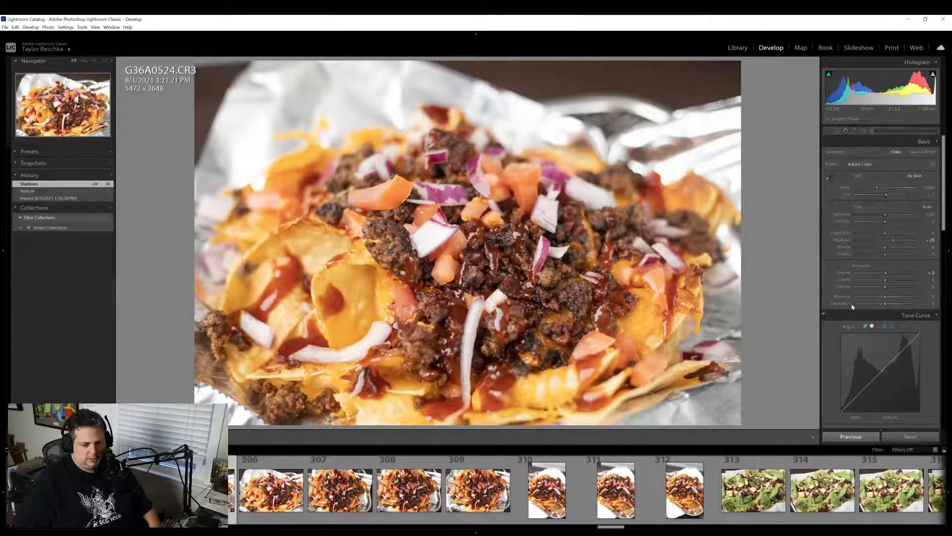
{"action": "left_click_drag", "start_coordinate": [850, 405], "coordinate": [850, 401]}
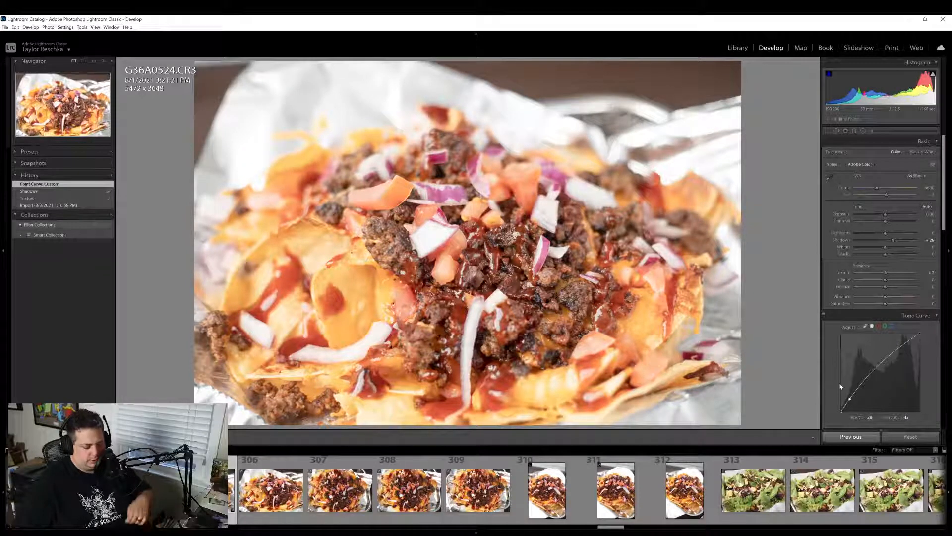
{"action": "key", "text": "ctrl+z"}
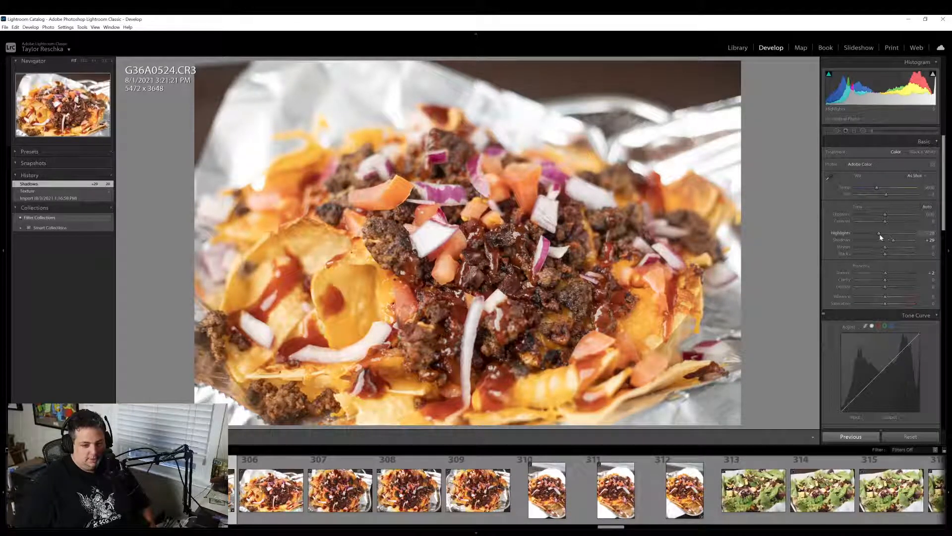
Set Highlights to -35, Clarity to 6 and Dehaze to 5 on the landscape nachos photo
{"action": "left_click_drag", "start_coordinate": [887, 240], "coordinate": [876, 243]}
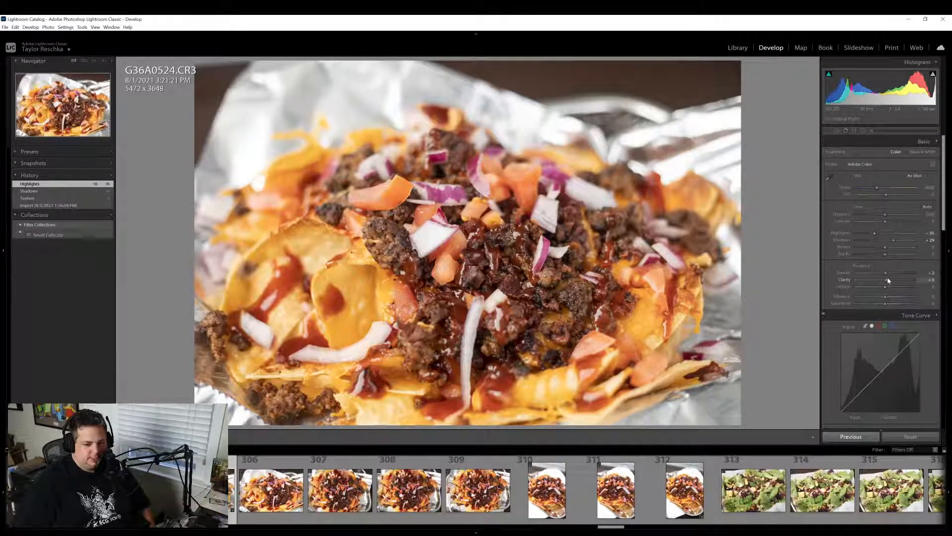
{"action": "left_click_drag", "start_coordinate": [887, 276], "coordinate": [889, 287]}
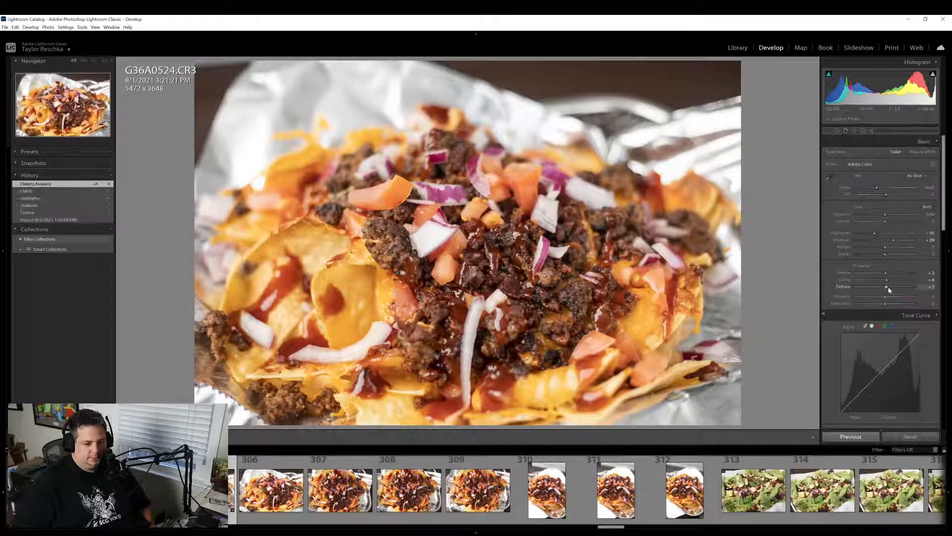
Crop the landscape nachos photo to about 5083 x 3389 at the original aspect ratio, tightening the frame around the food
{"action": "left_click", "coordinate": [826, 130]}
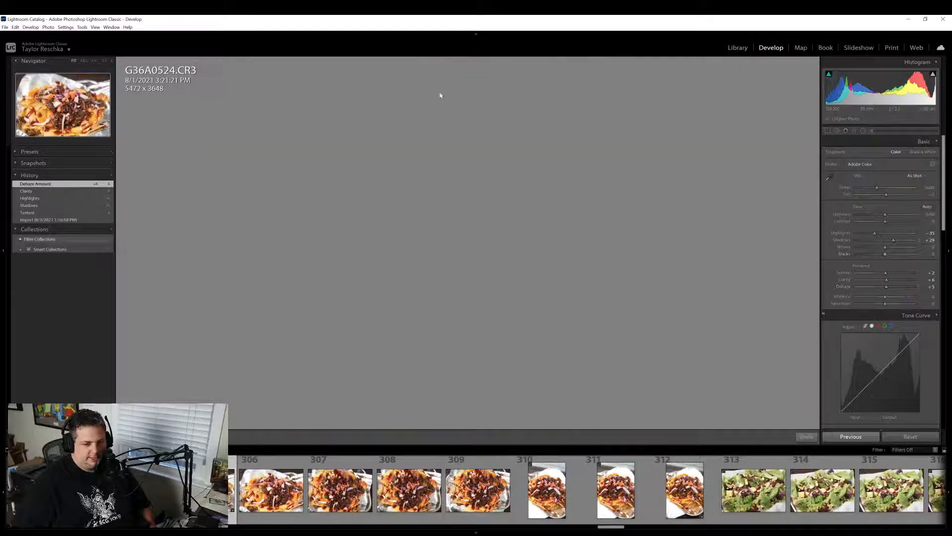
{"action": "left_click_drag", "start_coordinate": [476, 63], "coordinate": [471, 78]}
{"action": "left_click", "coordinate": [933, 153]}
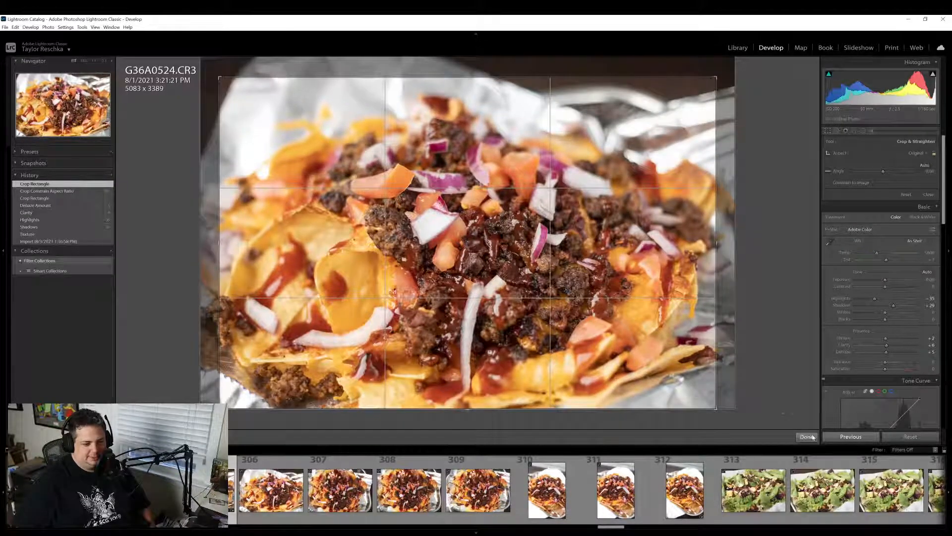
{"action": "left_click", "coordinate": [806, 437]}
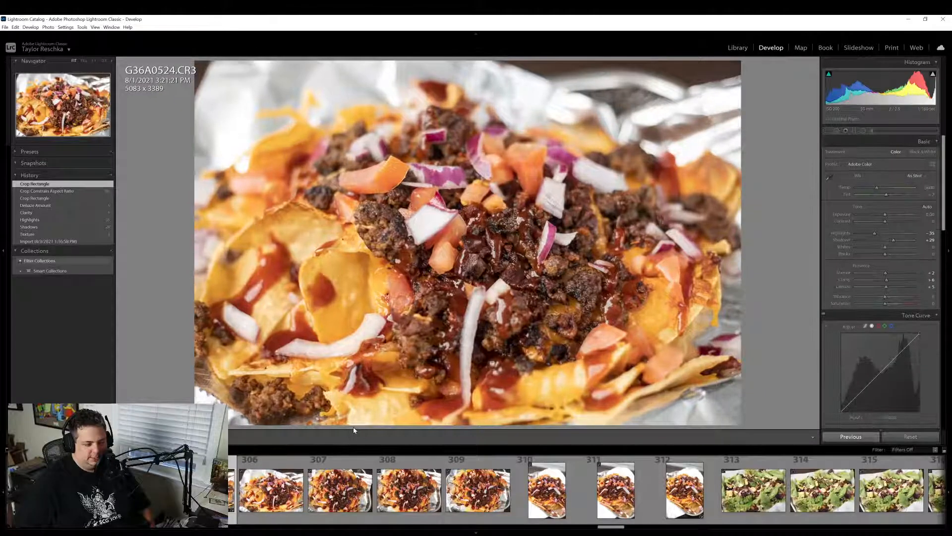
Export the landscape nachos photo with the Hard Drive export preset
{"action": "right_click", "coordinate": [206, 499]}
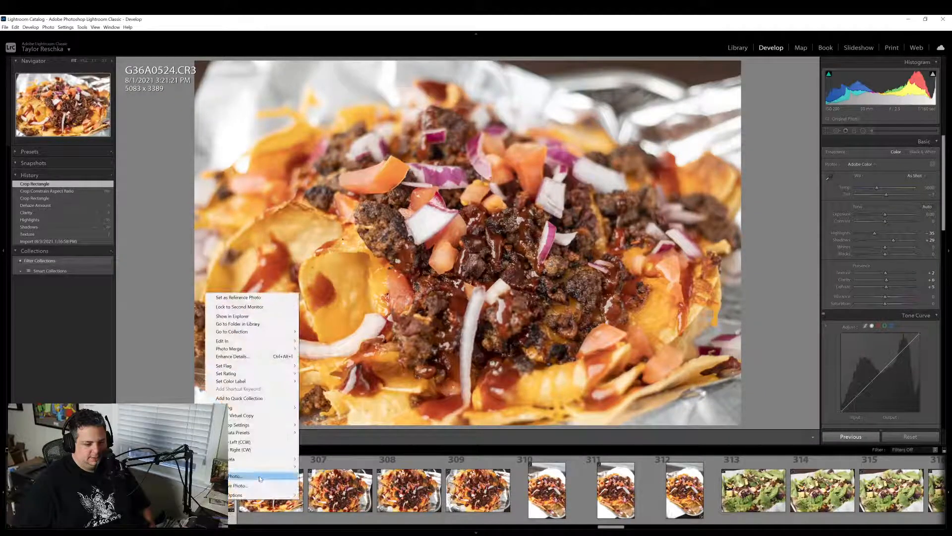
{"action": "mouse_move", "coordinate": [267, 467]}
{"action": "left_click", "coordinate": [333, 514]}
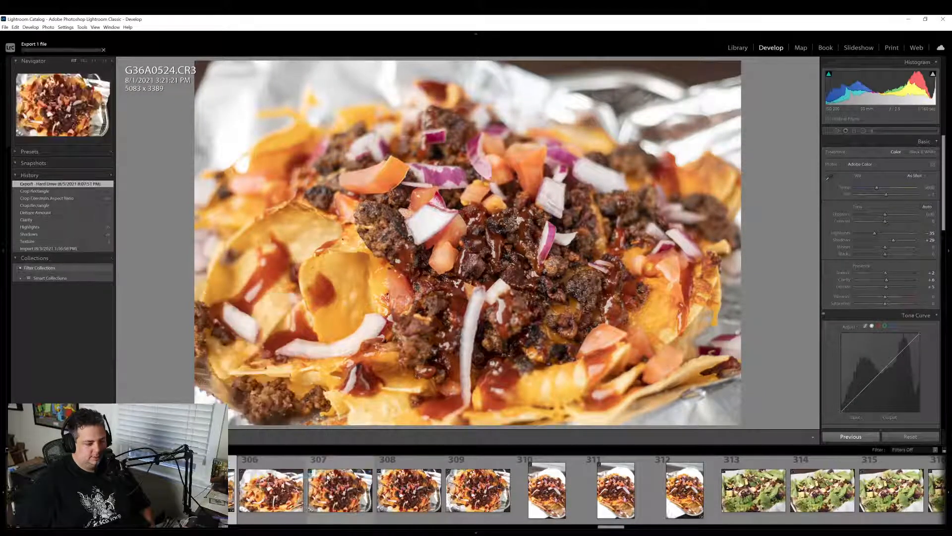
Browse through the shoot and open portrait G36A0608 of the woman in the black top
{"action": "scroll", "coordinate": [628, 520], "scroll_direction": "down", "scroll_amount": 6}
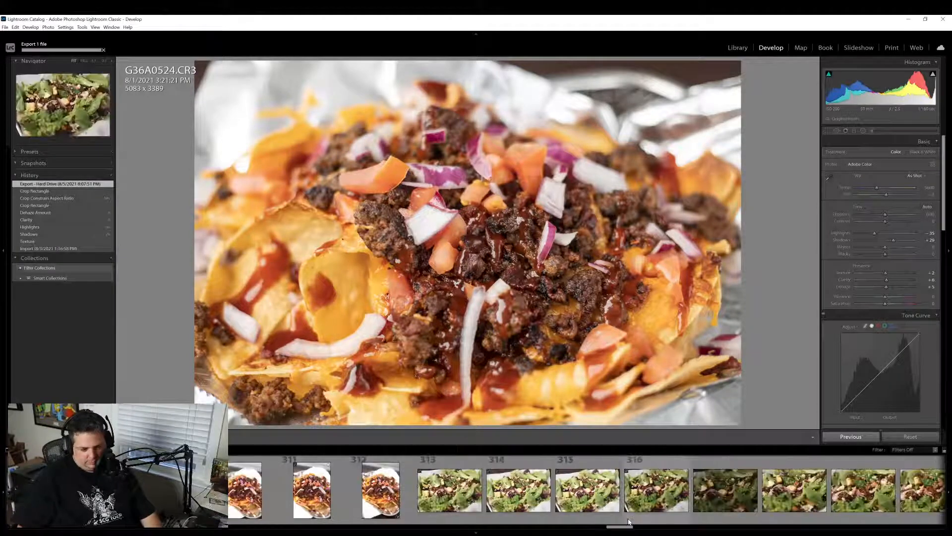
{"action": "scroll", "coordinate": [654, 496], "scroll_direction": "down", "scroll_amount": 8}
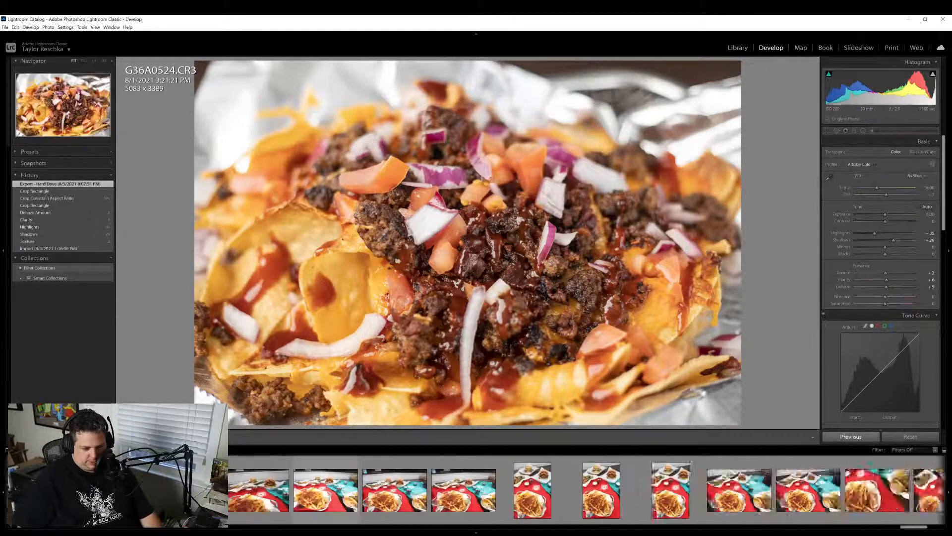
{"action": "scroll", "coordinate": [654, 496], "scroll_direction": "up", "scroll_amount": 8}
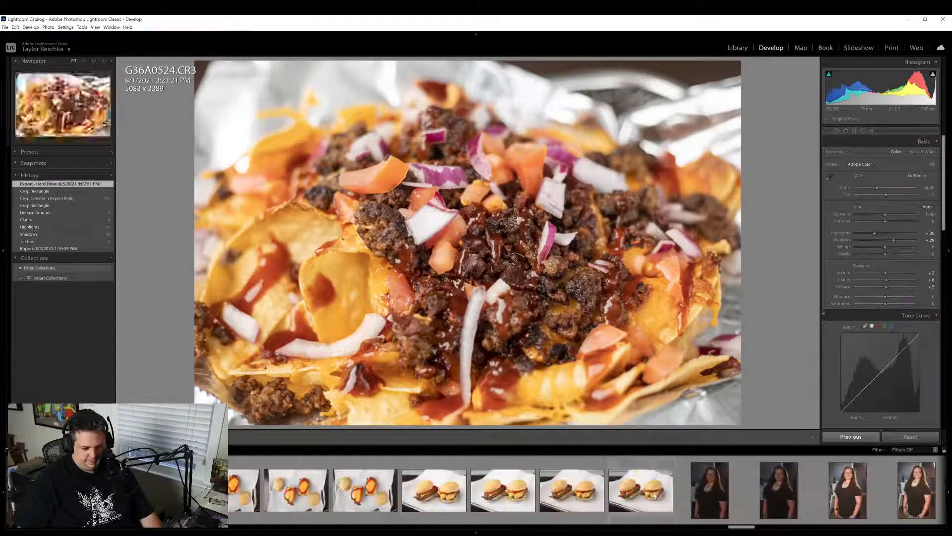
{"action": "scroll", "coordinate": [786, 504], "scroll_direction": "down", "scroll_amount": 10}
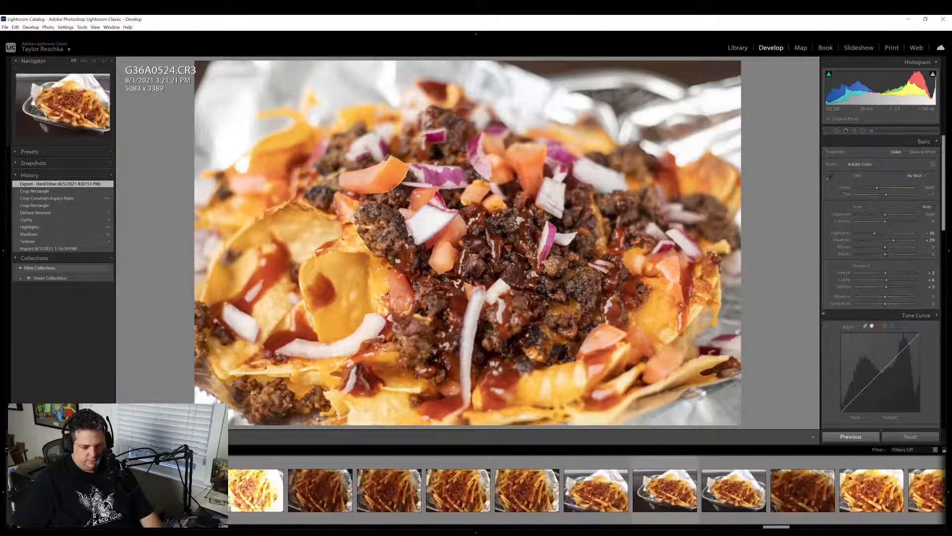
{"action": "left_click", "coordinate": [787, 504]}
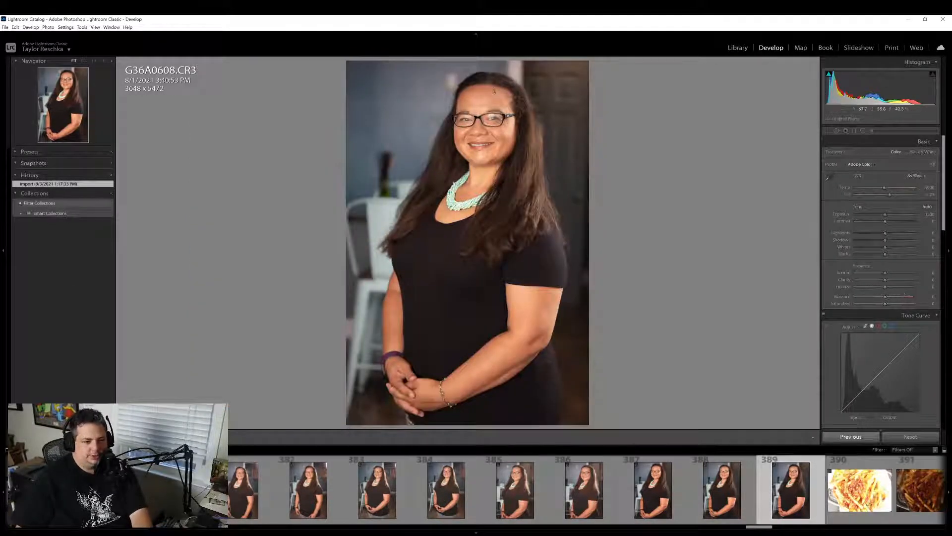
Inspect the face in the portrait up close and set Dehaze to 11
{"action": "left_click", "coordinate": [483, 80]}
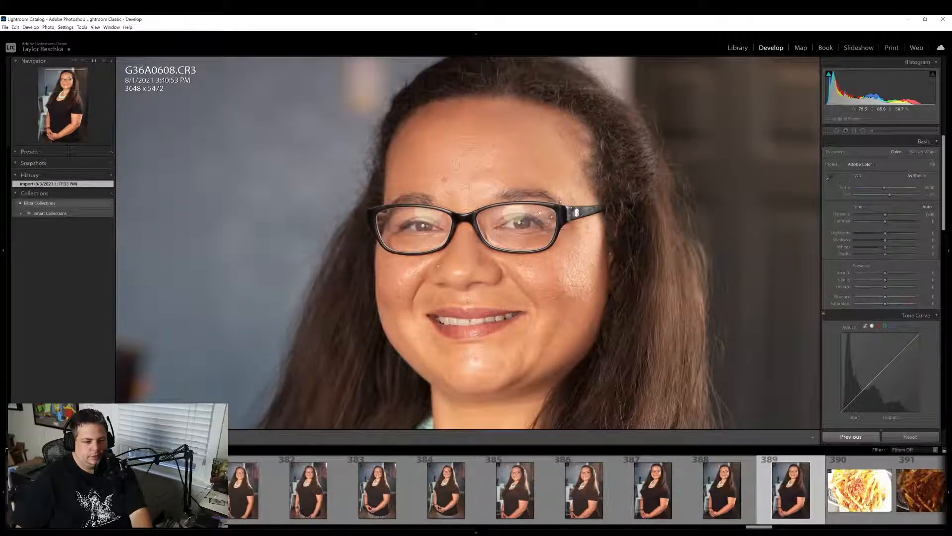
{"action": "left_click_drag", "start_coordinate": [566, 190], "coordinate": [527, 155]}
{"action": "left_click", "coordinate": [474, 123]}
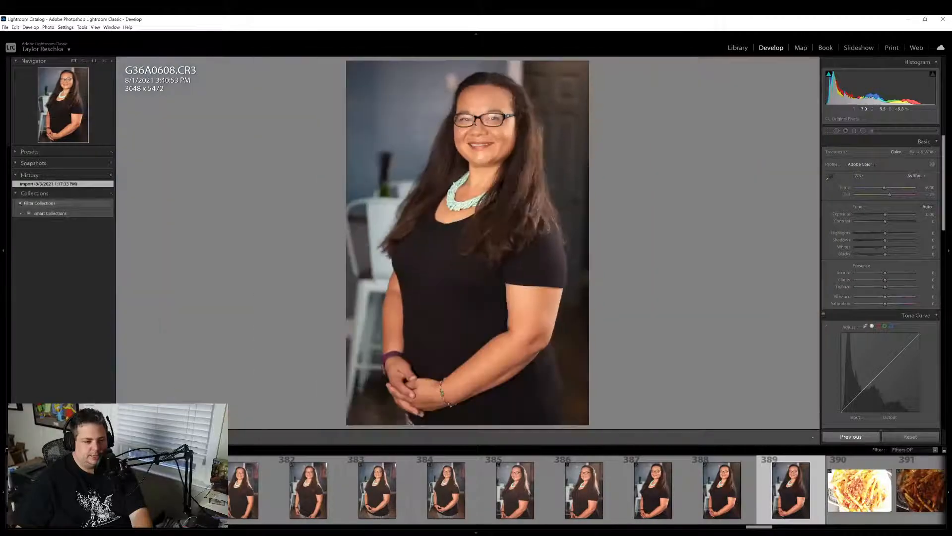
{"action": "left_click", "coordinate": [473, 124]}
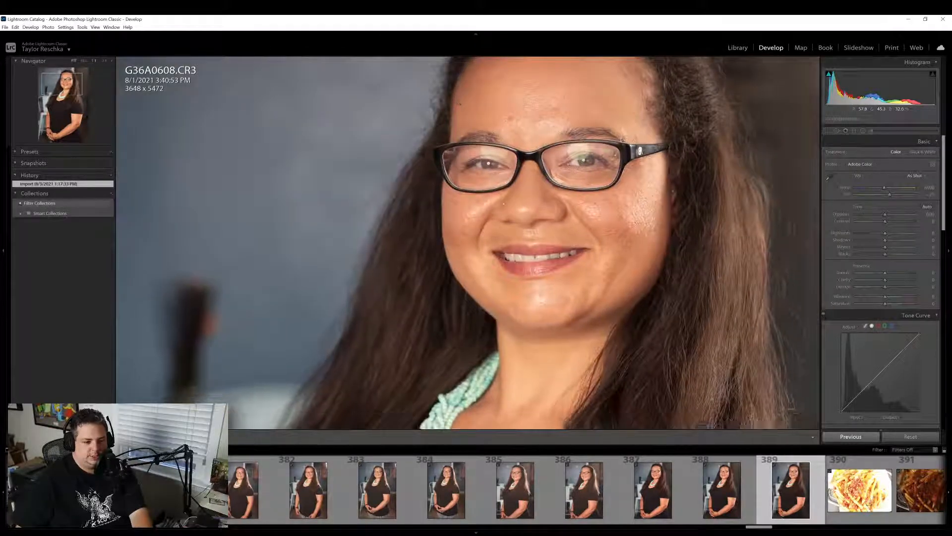
{"action": "left_click", "coordinate": [459, 102]}
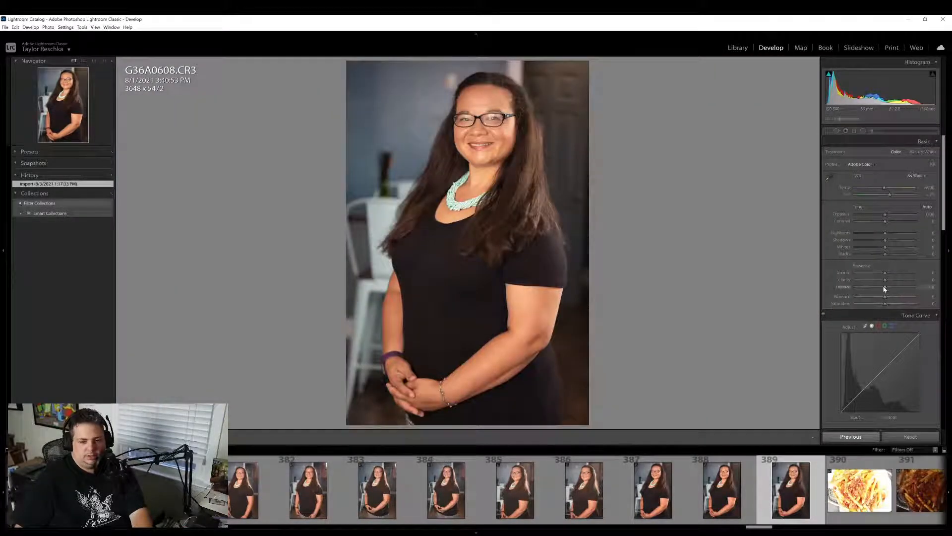
{"action": "left_click_drag", "start_coordinate": [884, 286], "coordinate": [887, 288]}
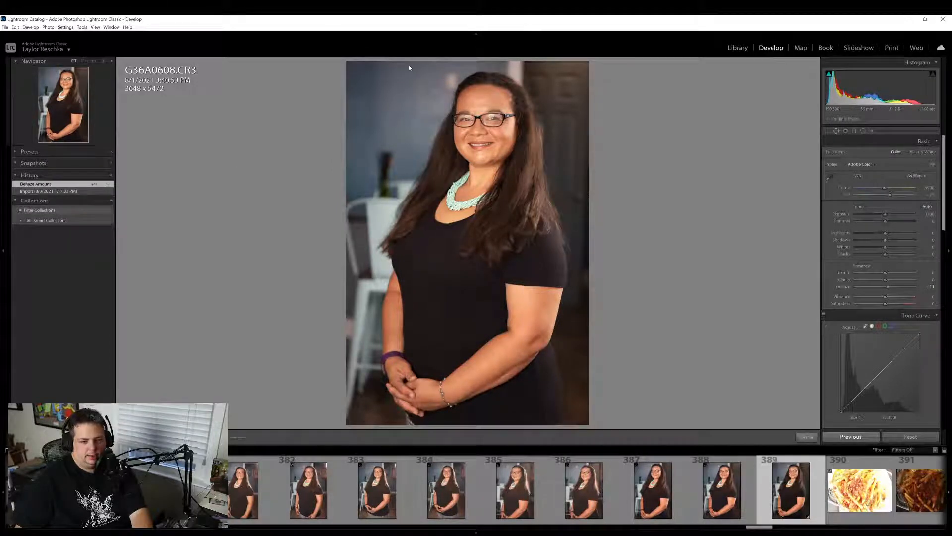
Heal away the bright spot on the wall beside the woman's head in the portrait
{"action": "left_click", "coordinate": [837, 131]}
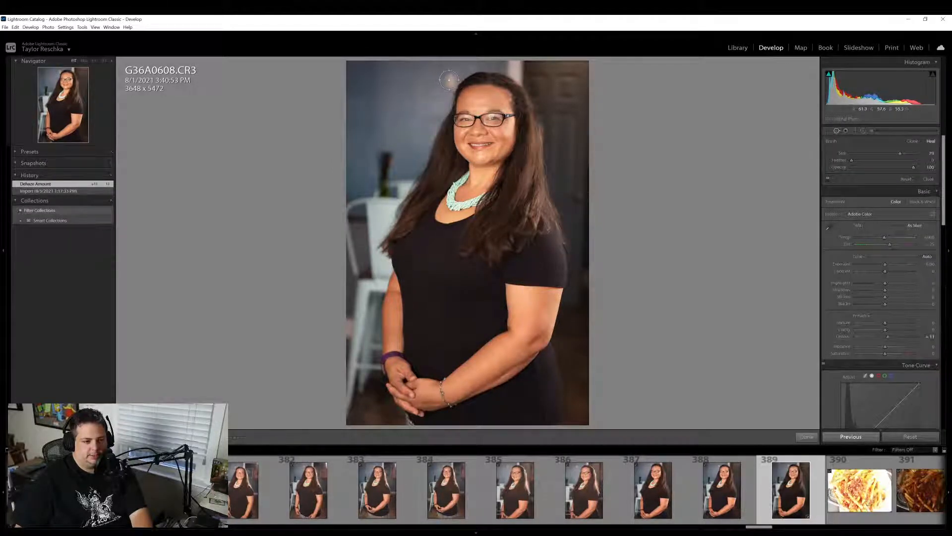
{"action": "left_click", "coordinate": [451, 83]}
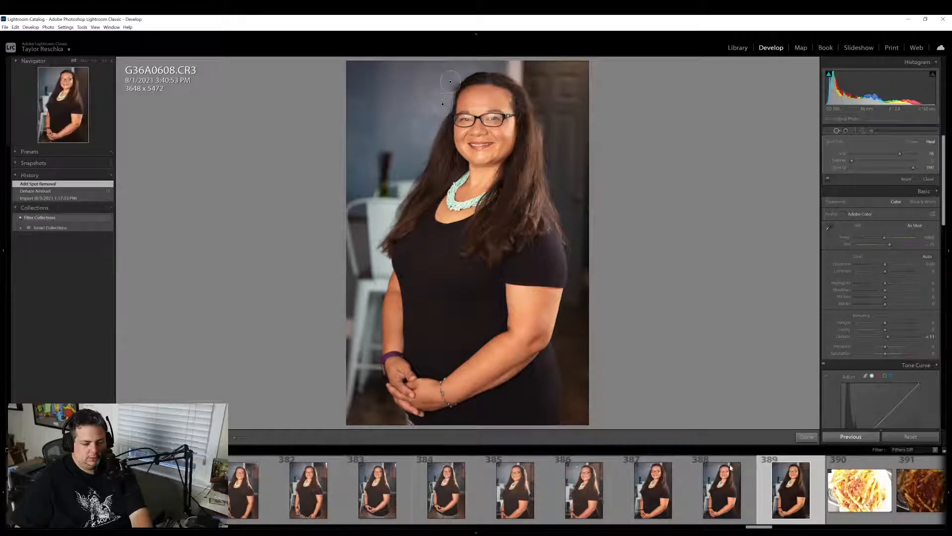
{"action": "key", "text": "q"}
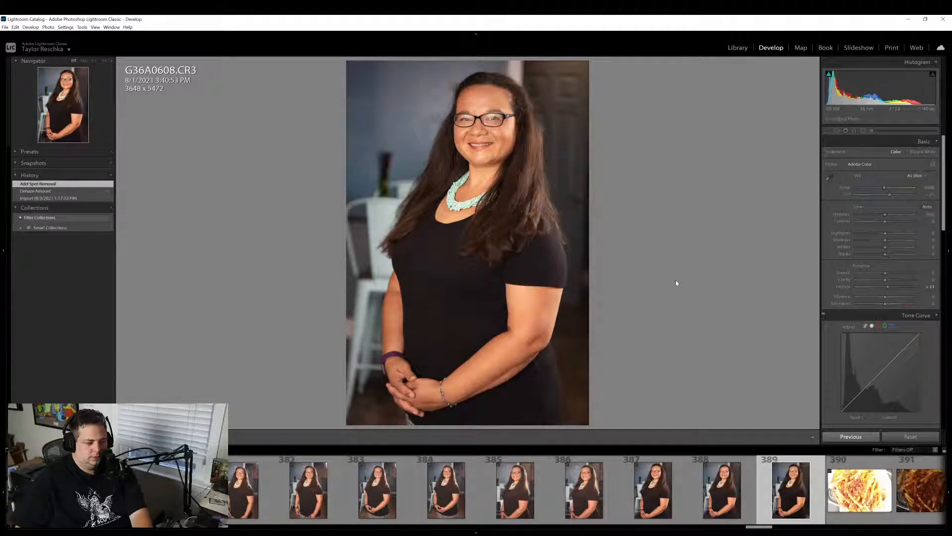
Heal away the dark object above the white chair in the portrait's background, discarding the first patch and repainting a shorter one
{"action": "left_click", "coordinate": [837, 131]}
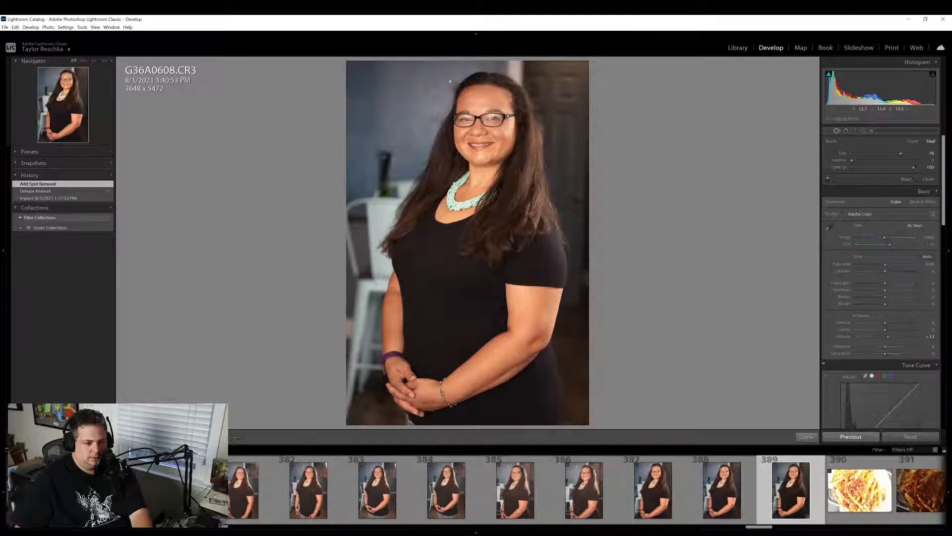
{"action": "left_click_drag", "start_coordinate": [384, 156], "coordinate": [383, 187]}
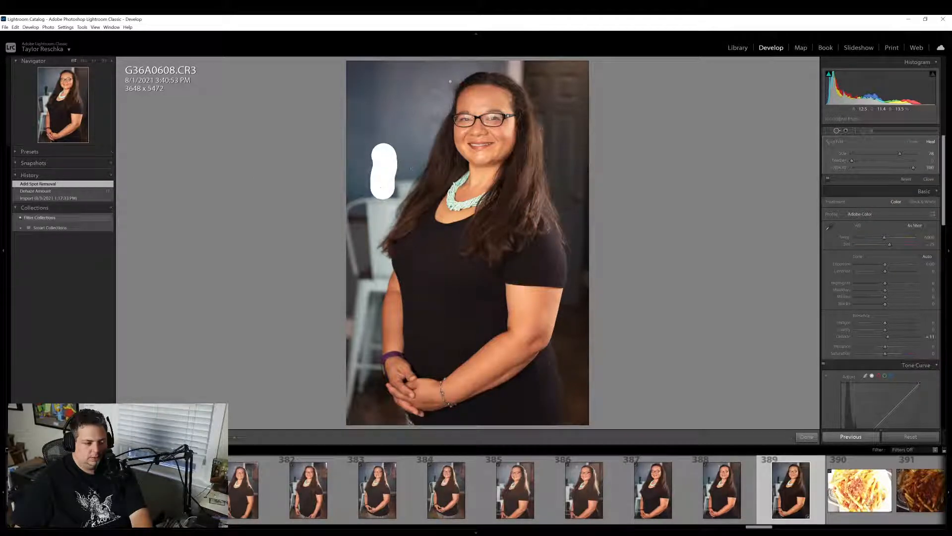
{"action": "left_click_drag", "start_coordinate": [410, 158], "coordinate": [358, 126]}
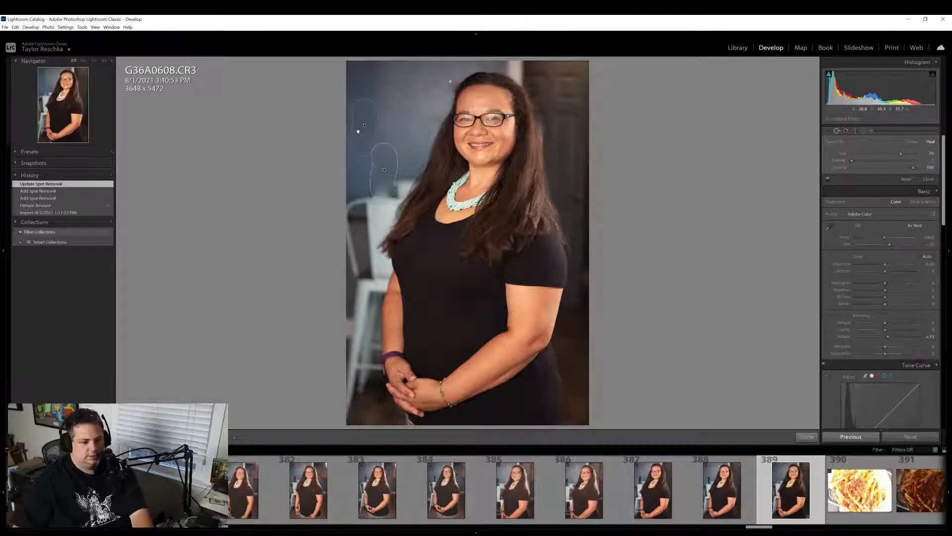
{"action": "key", "text": "Delete"}
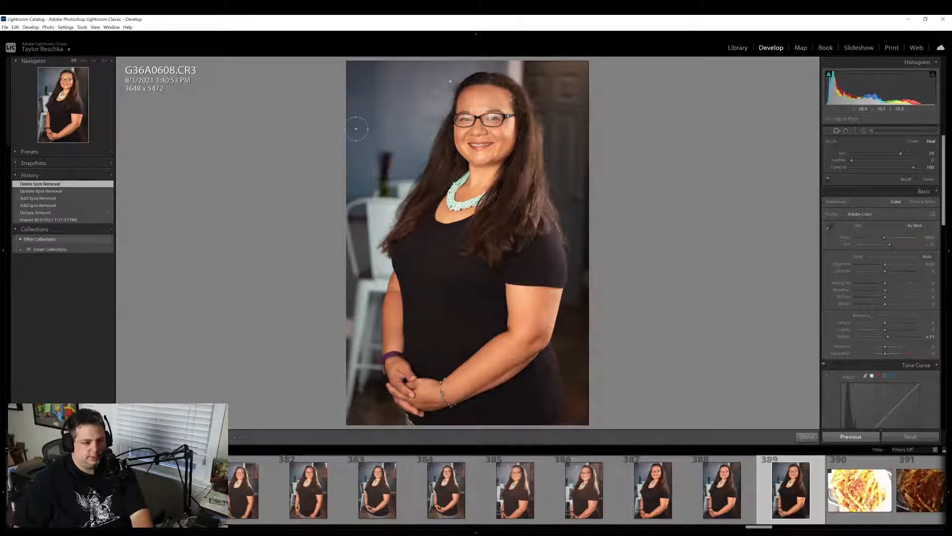
{"action": "left_click_drag", "start_coordinate": [383, 144], "coordinate": [384, 174]}
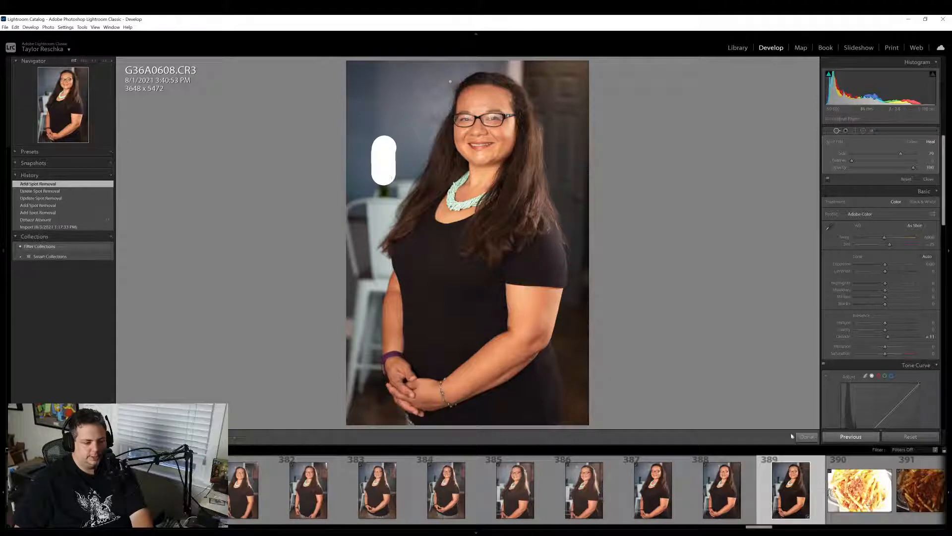
{"action": "key", "text": "q"}
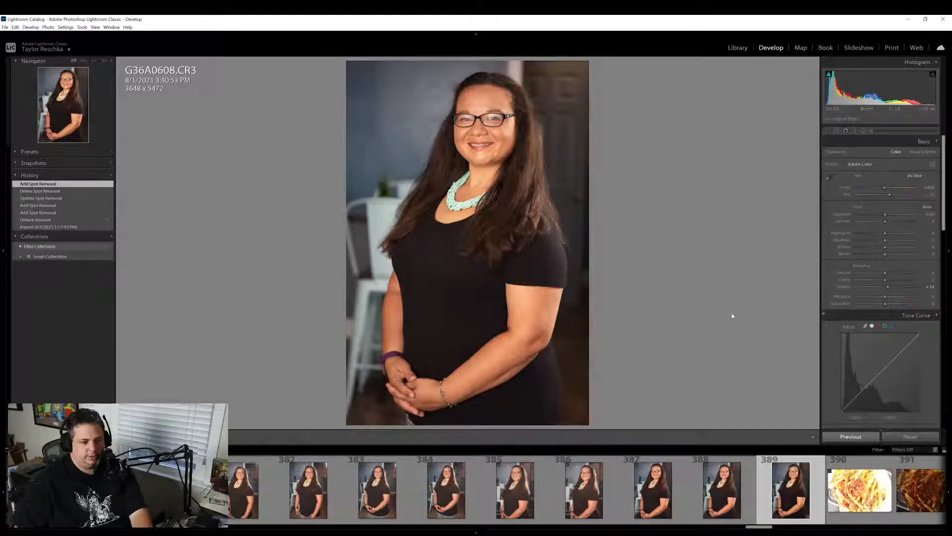
Crop the portrait to about 3183 x 4775 at the original aspect ratio, framing the woman from the hands up
{"action": "left_click", "coordinate": [829, 131]}
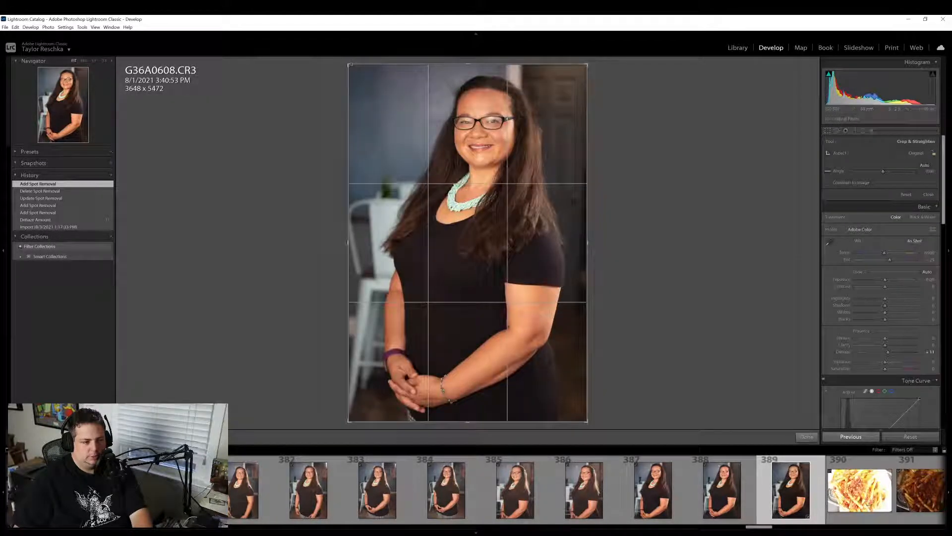
{"action": "left_click", "coordinate": [933, 153]}
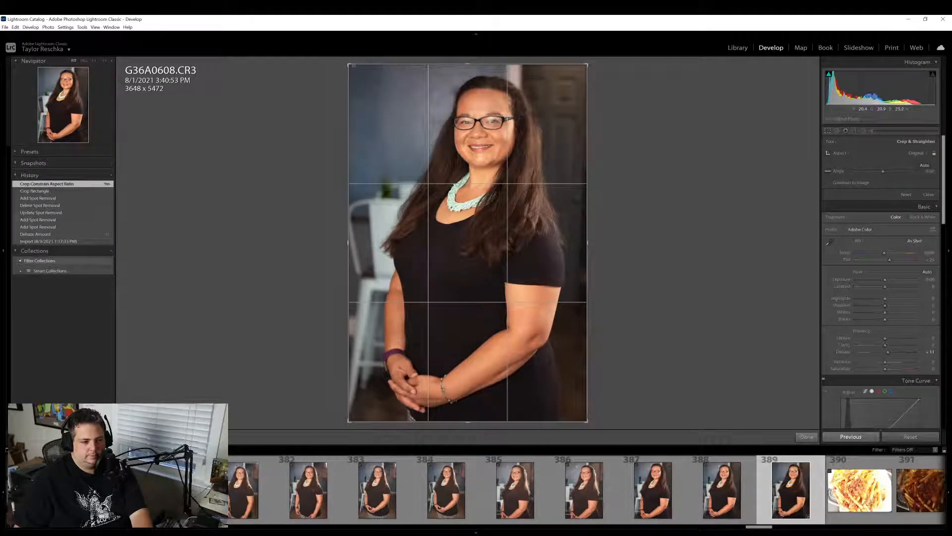
{"action": "left_click_drag", "start_coordinate": [349, 64], "coordinate": [378, 86]}
{"action": "left_click_drag", "start_coordinate": [499, 176], "coordinate": [485, 240]}
{"action": "left_click", "coordinate": [807, 436]}
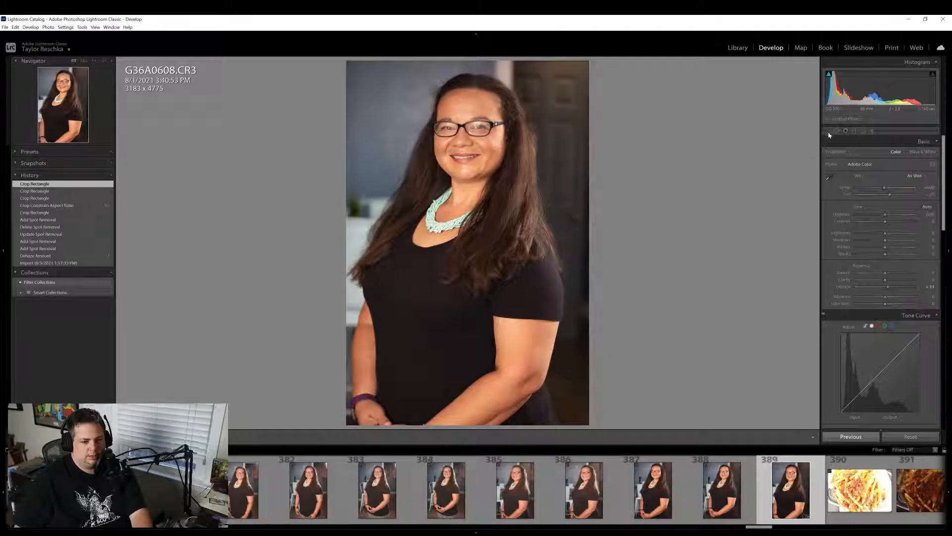
Reposition and tighten the portrait's crop to about 3102 x 4653, and set Shadows to 11
{"action": "key", "text": "r"}
{"action": "left_click_drag", "start_coordinate": [528, 224], "coordinate": [496, 242]}
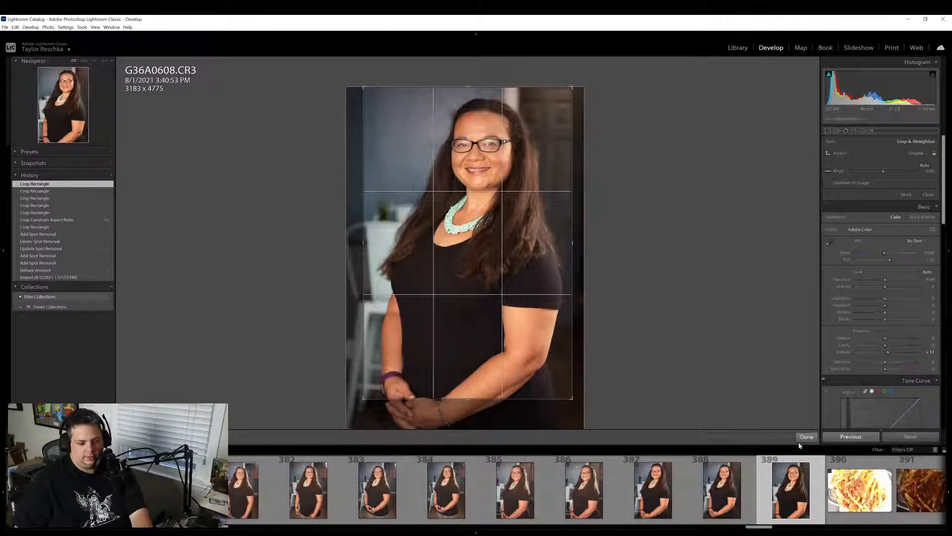
{"action": "left_click_drag", "start_coordinate": [468, 403], "coordinate": [468, 394]}
{"action": "left_click_drag", "start_coordinate": [490, 370], "coordinate": [486, 375]}
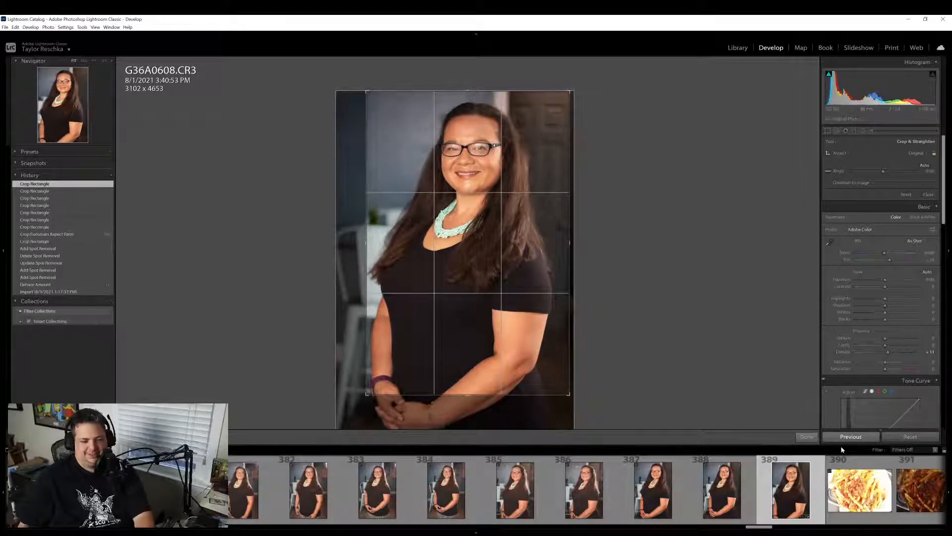
{"action": "left_click", "coordinate": [807, 437]}
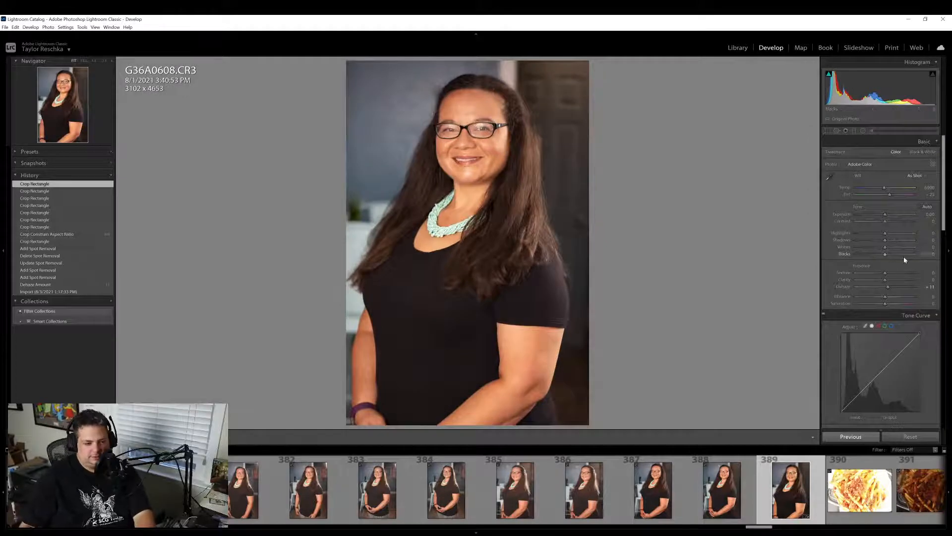
{"action": "left_click", "coordinate": [890, 240]}
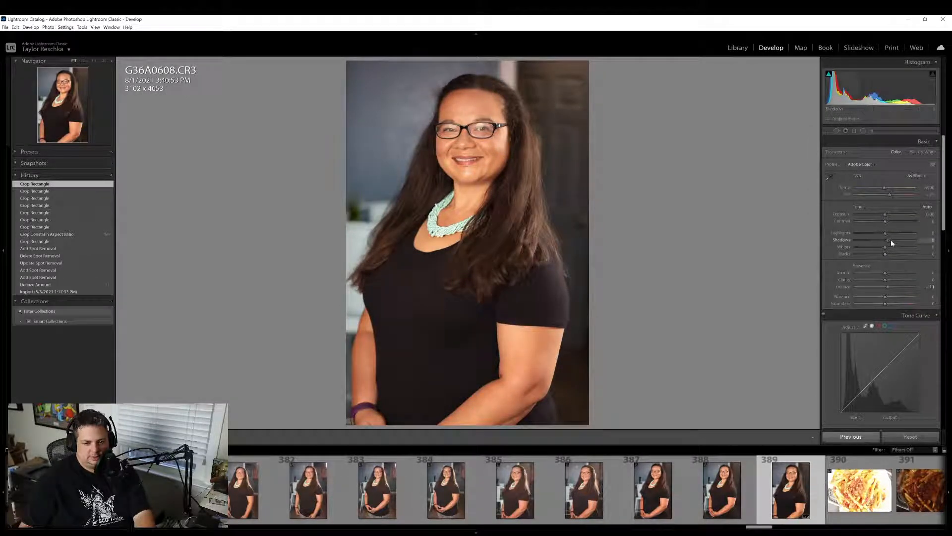
Browse back through the food shots and open landscape salad photo G36A0544
{"action": "scroll", "coordinate": [298, 476], "scroll_direction": "up", "scroll_amount": 3}
{"action": "scroll", "coordinate": [298, 476], "scroll_direction": "up", "scroll_amount": 10}
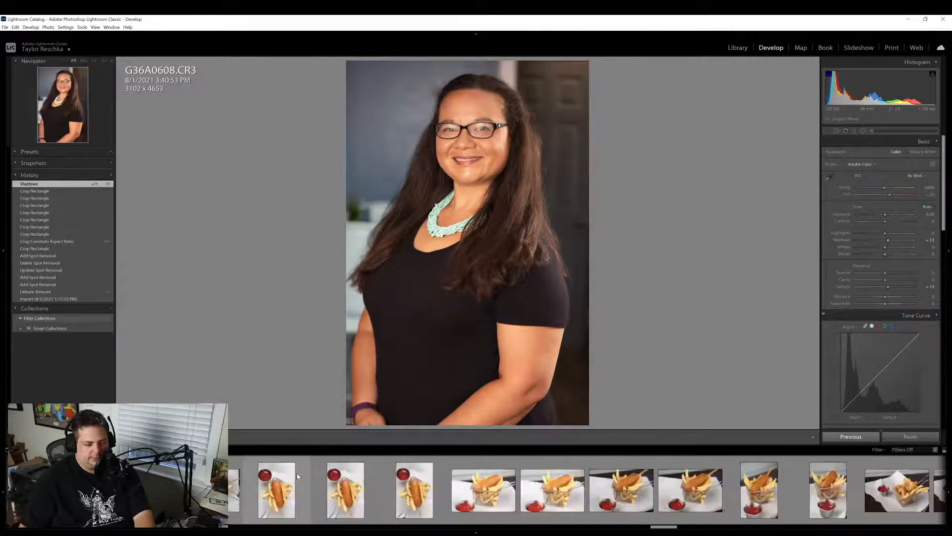
{"action": "scroll", "coordinate": [298, 476], "scroll_direction": "up", "scroll_amount": 4}
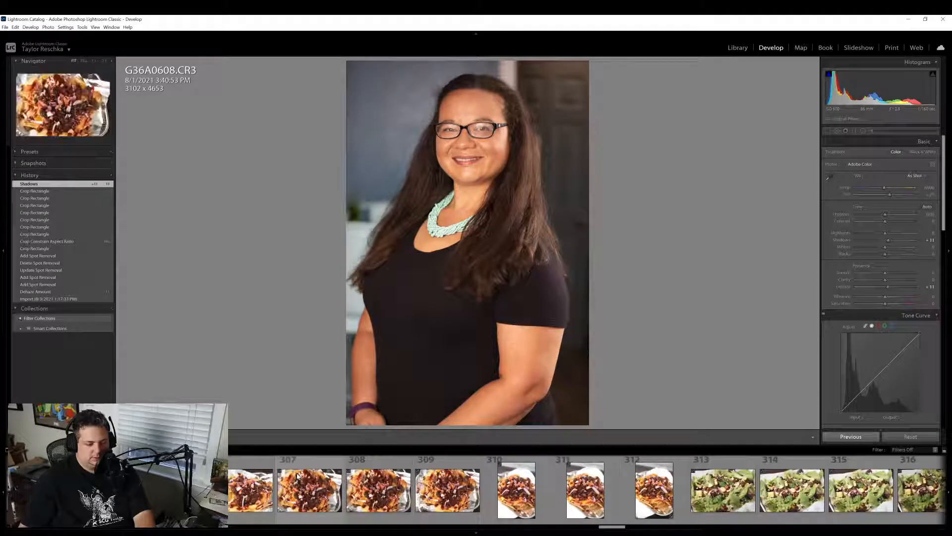
{"action": "scroll", "coordinate": [298, 476], "scroll_direction": "down", "scroll_amount": 9}
{"action": "scroll", "coordinate": [297, 476], "scroll_direction": "down", "scroll_amount": 4}
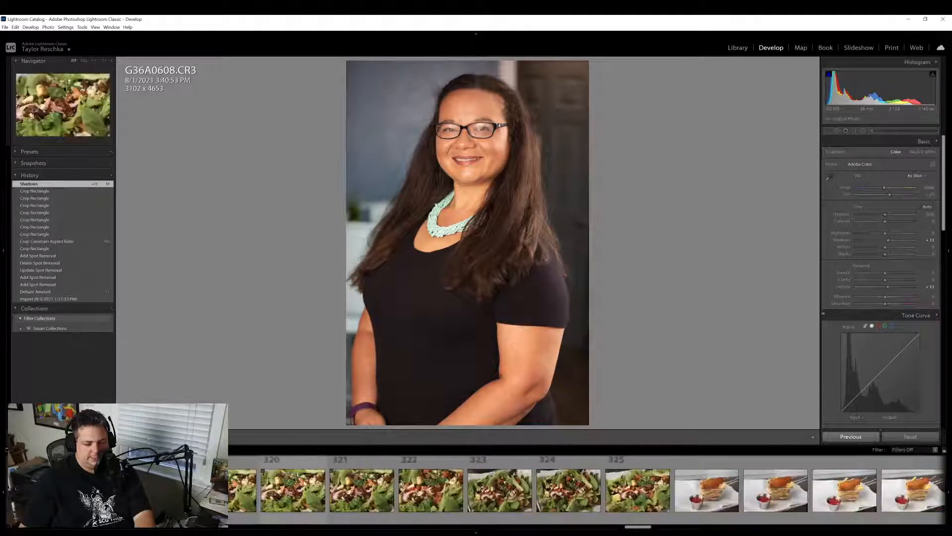
{"action": "left_click", "coordinate": [625, 495]}
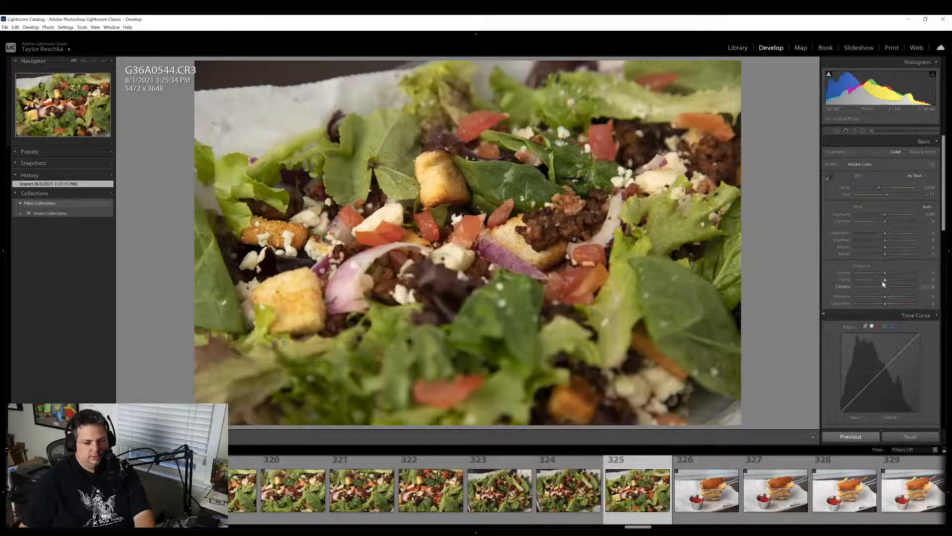
Set Clarity to 11, Dehaze to 8, Vibrance to 14, Saturation to 5, Temp to 5574 and Shadows to 9 on the salad photo
{"action": "left_click_drag", "start_coordinate": [885, 281], "coordinate": [888, 305]}
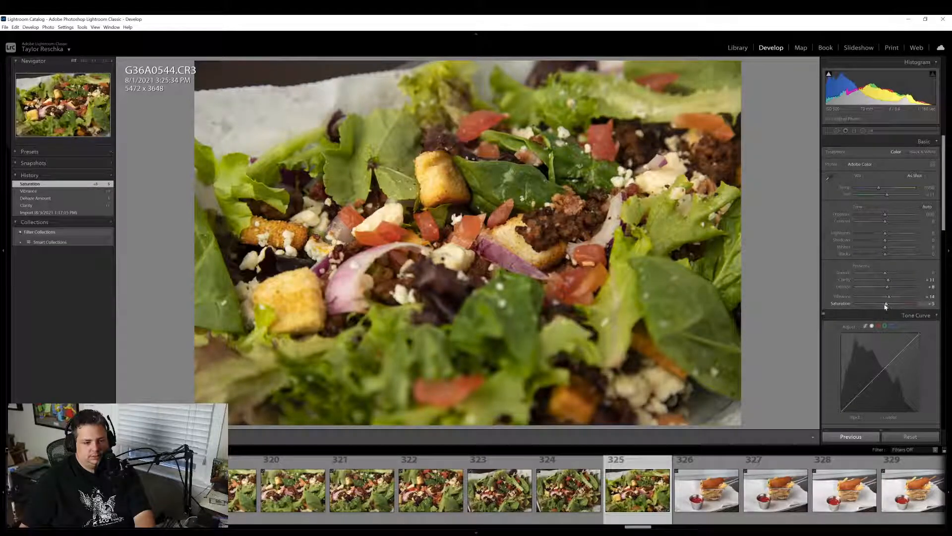
{"action": "left_click_drag", "start_coordinate": [878, 187], "coordinate": [876, 188]}
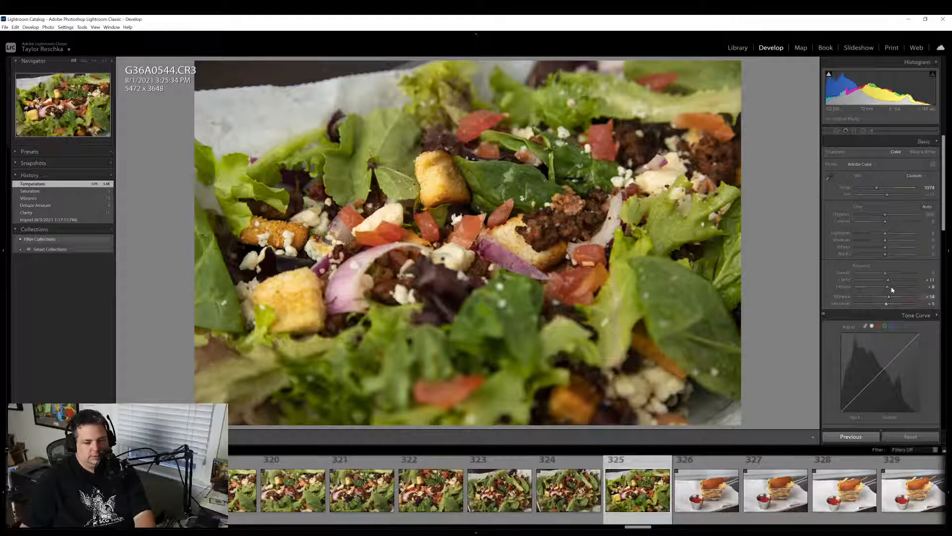
{"action": "left_click_drag", "start_coordinate": [885, 240], "coordinate": [887, 240]}
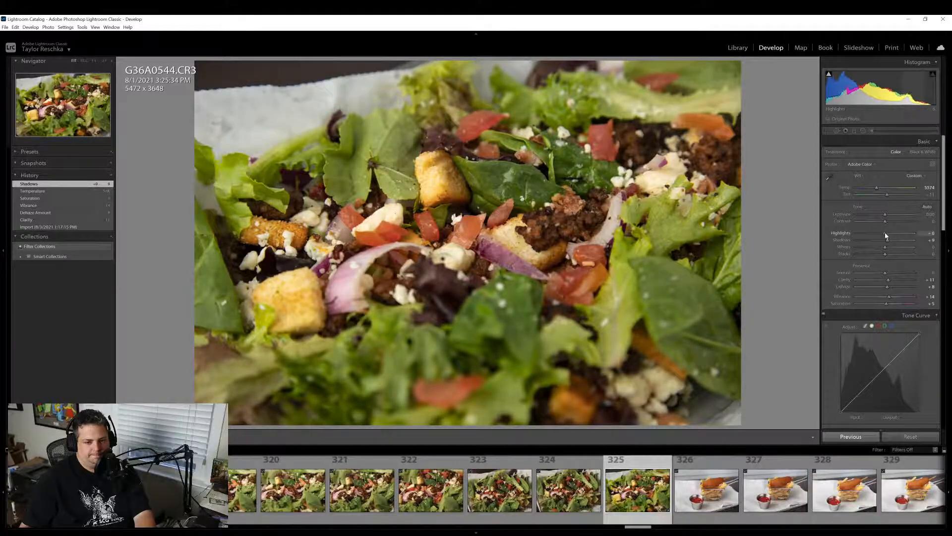
Raise the salad photo's Highlights slightly, and set its Red saturation to 12 and Orange saturation to 39
{"action": "left_click_drag", "start_coordinate": [886, 236], "coordinate": [888, 237]}
{"action": "left_click", "coordinate": [475, 228]}
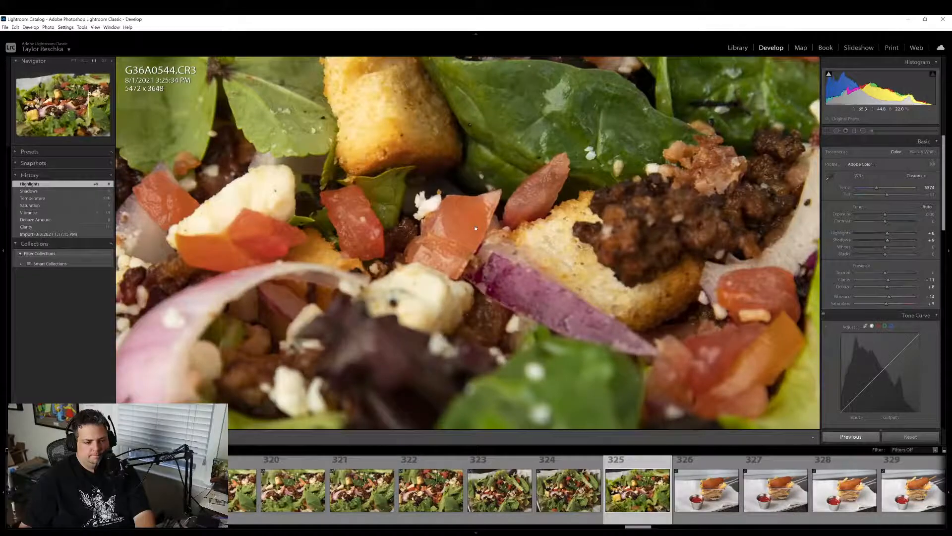
{"action": "scroll", "coordinate": [846, 347], "scroll_direction": "down", "scroll_amount": 3}
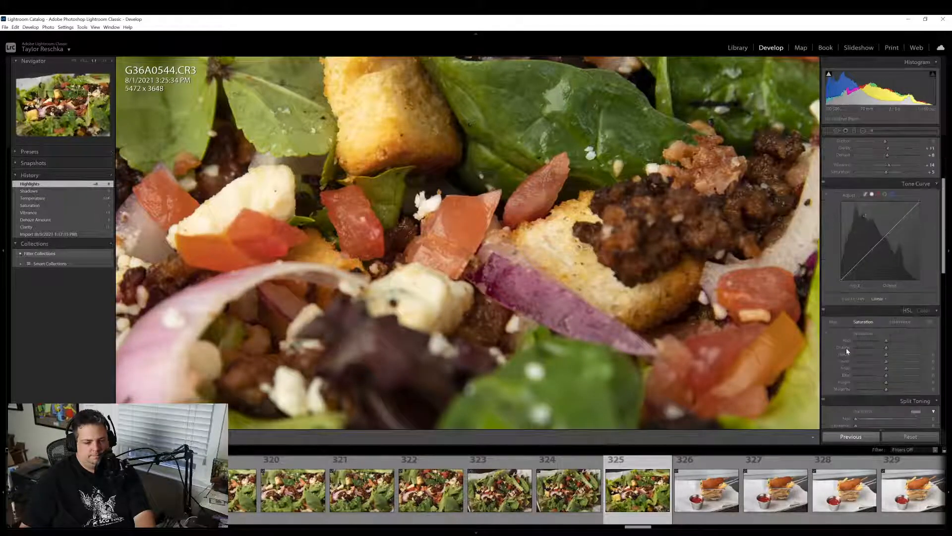
{"action": "left_click", "coordinate": [827, 333]}
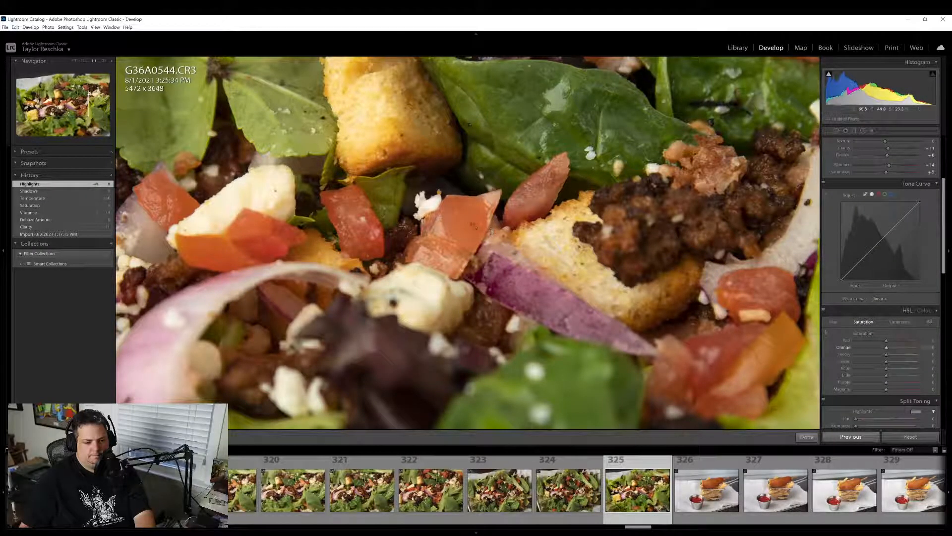
{"action": "left_click_drag", "start_coordinate": [771, 348], "coordinate": [772, 342]}
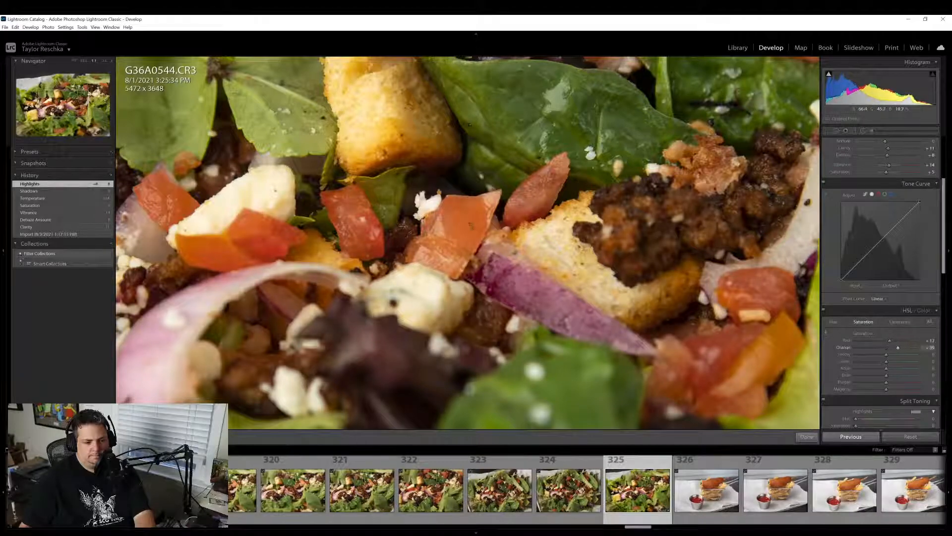
{"action": "left_click", "coordinate": [806, 437]}
{"action": "key", "text": "z"}
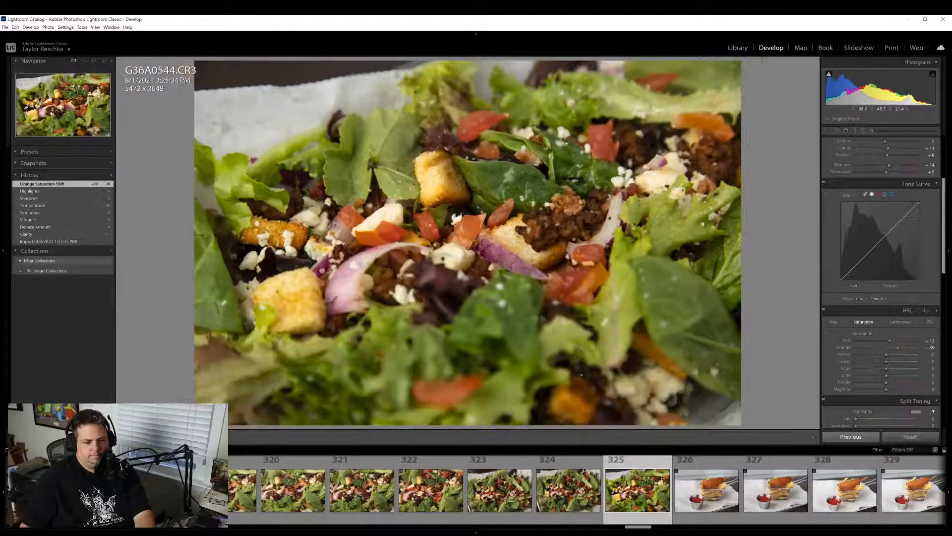
Export the finished salad photo G36A0544 to the hard drive
{"action": "right_click", "coordinate": [620, 277]}
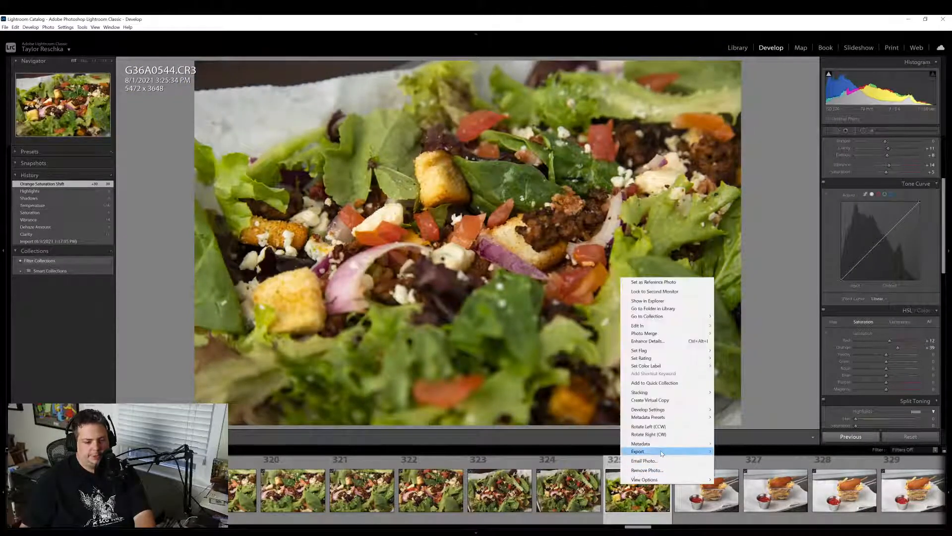
{"action": "mouse_move", "coordinate": [662, 451]}
{"action": "left_click", "coordinate": [744, 459]}
Browse the neighbouring food shots and open portrait-format corn dog photo G36A0554
{"action": "scroll", "coordinate": [477, 505], "scroll_direction": "up", "scroll_amount": 3}
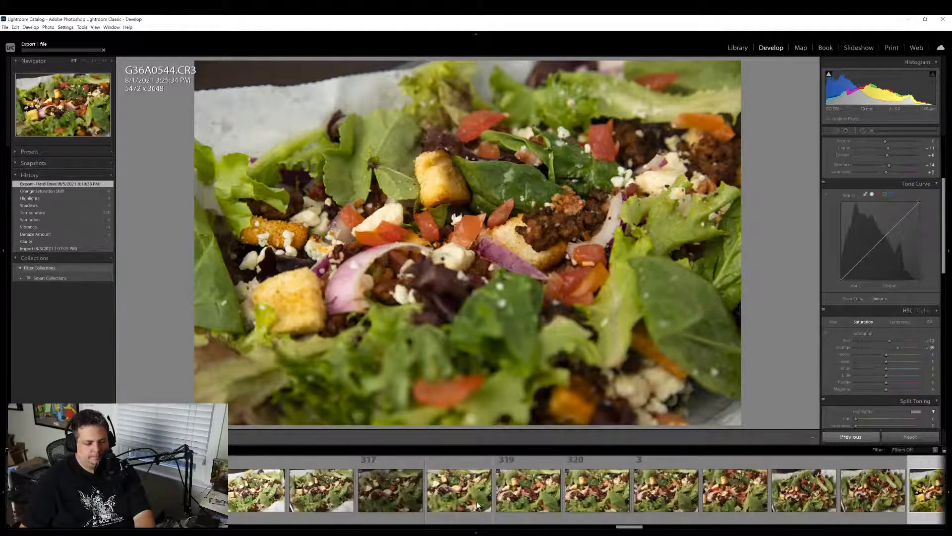
{"action": "scroll", "coordinate": [477, 503], "scroll_direction": "down", "scroll_amount": 3}
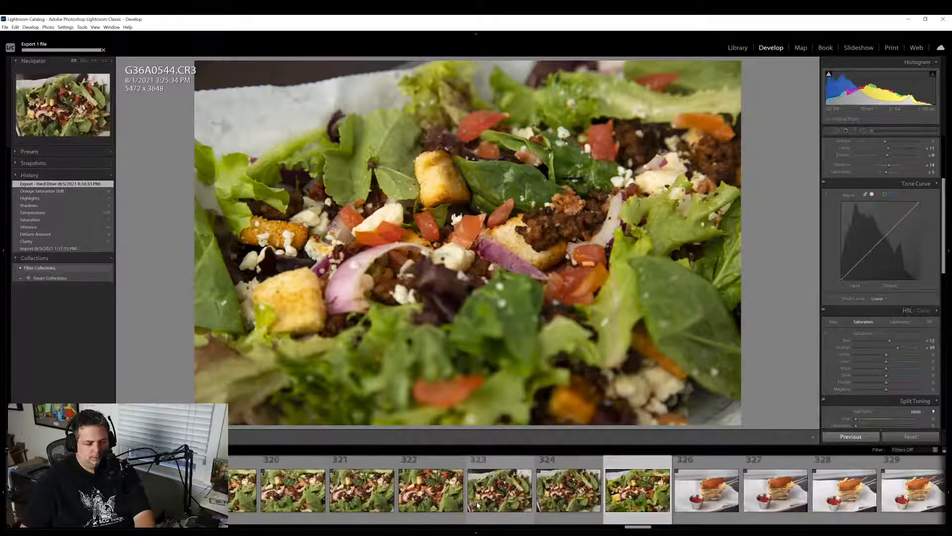
{"action": "scroll", "coordinate": [477, 504], "scroll_direction": "down", "scroll_amount": 2}
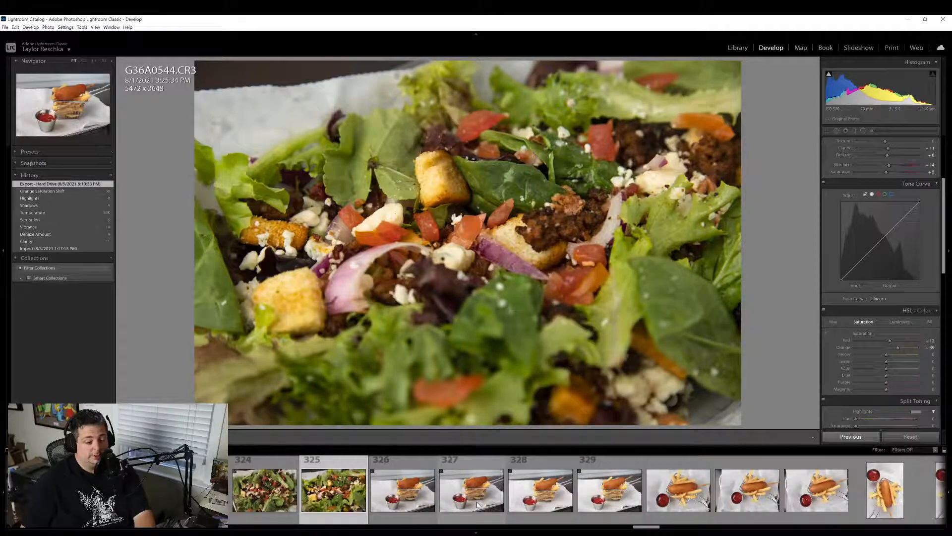
{"action": "scroll", "coordinate": [477, 504], "scroll_direction": "up", "scroll_amount": 2}
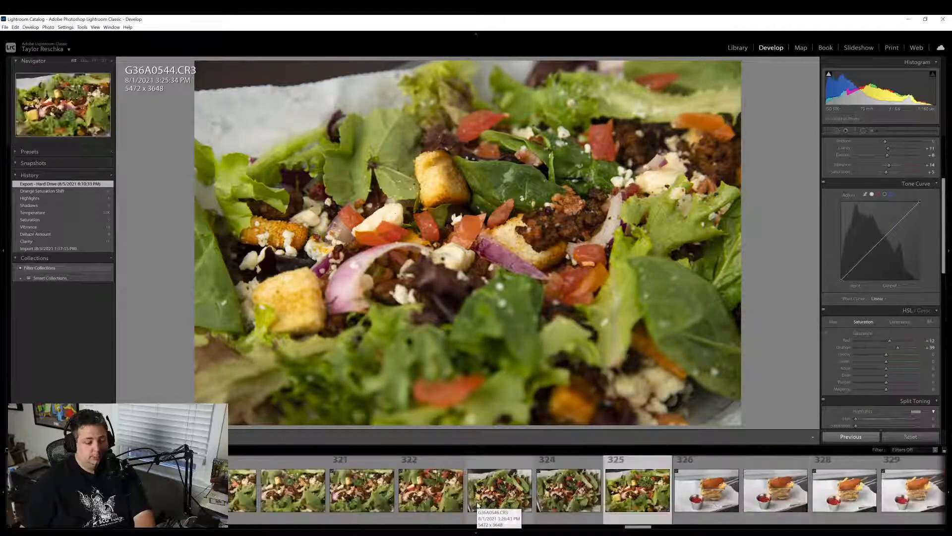
{"action": "scroll", "coordinate": [477, 504], "scroll_direction": "down", "scroll_amount": 2}
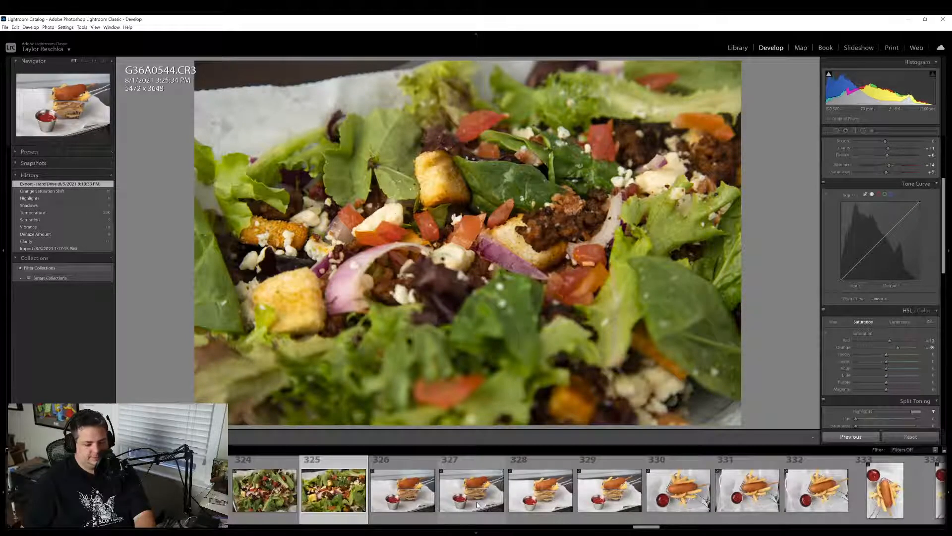
{"action": "scroll", "coordinate": [477, 504], "scroll_direction": "down", "scroll_amount": 4}
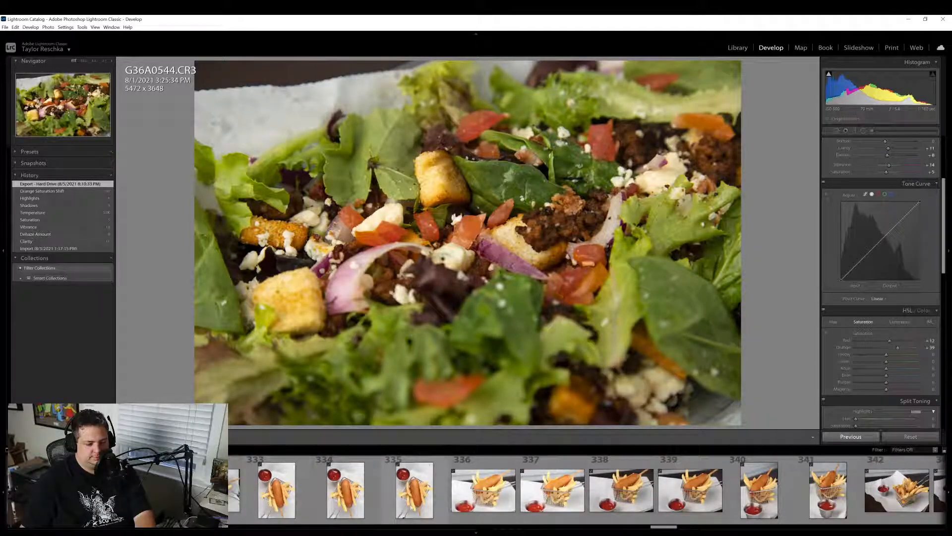
{"action": "left_click", "coordinate": [416, 493]}
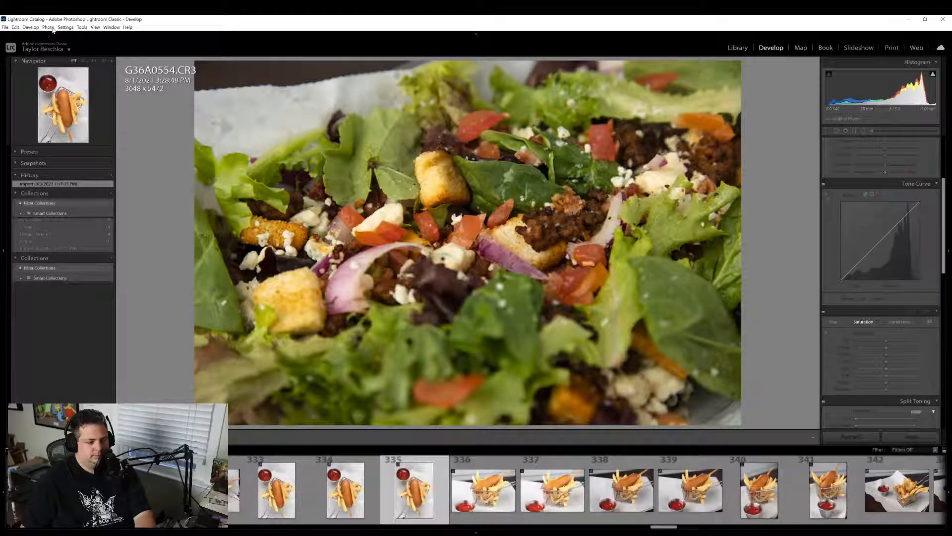
Rotate the corn dog photo by 180 degrees in two quarter turns, bringing the ketchup cup to the lower right
{"action": "left_click", "coordinate": [52, 29]}
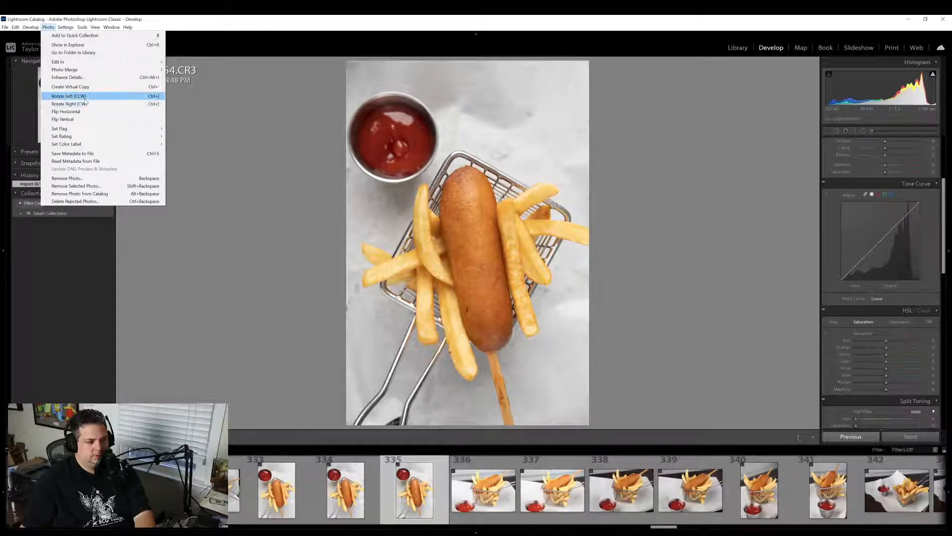
{"action": "left_click", "coordinate": [93, 97]}
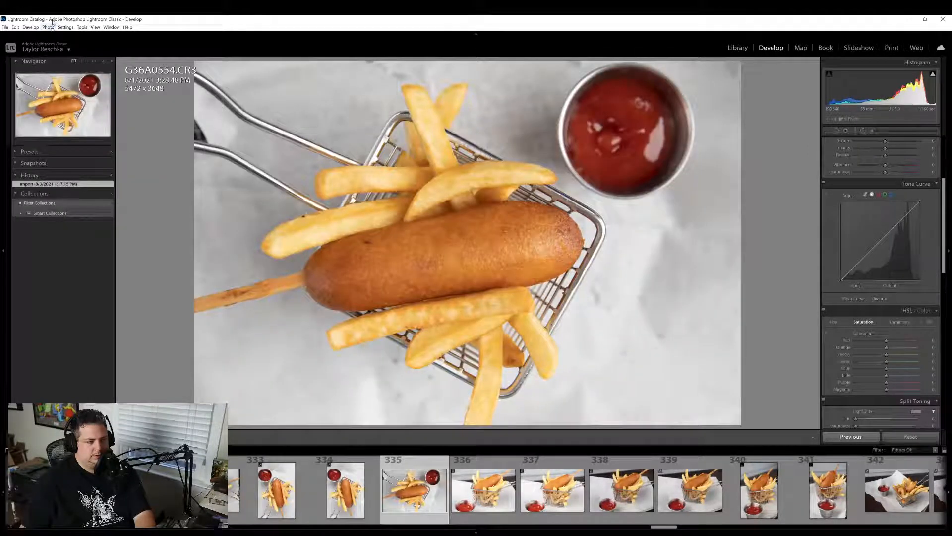
{"action": "left_click", "coordinate": [48, 27]}
{"action": "left_click", "coordinate": [94, 107]}
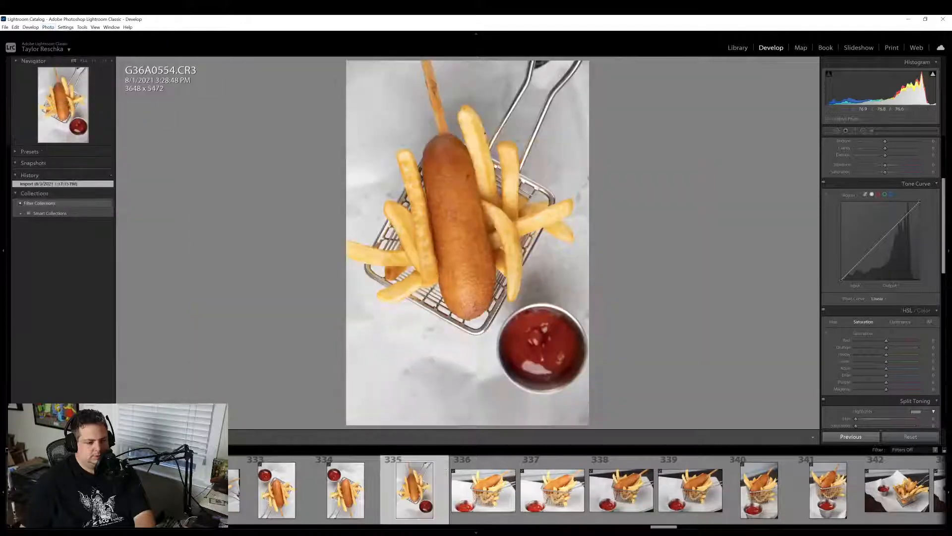
Set Dehaze to 7 on the corn dog photo, and check its framing with the crop overlay without cropping
{"action": "scroll", "coordinate": [853, 331], "scroll_direction": "up", "scroll_amount": 5}
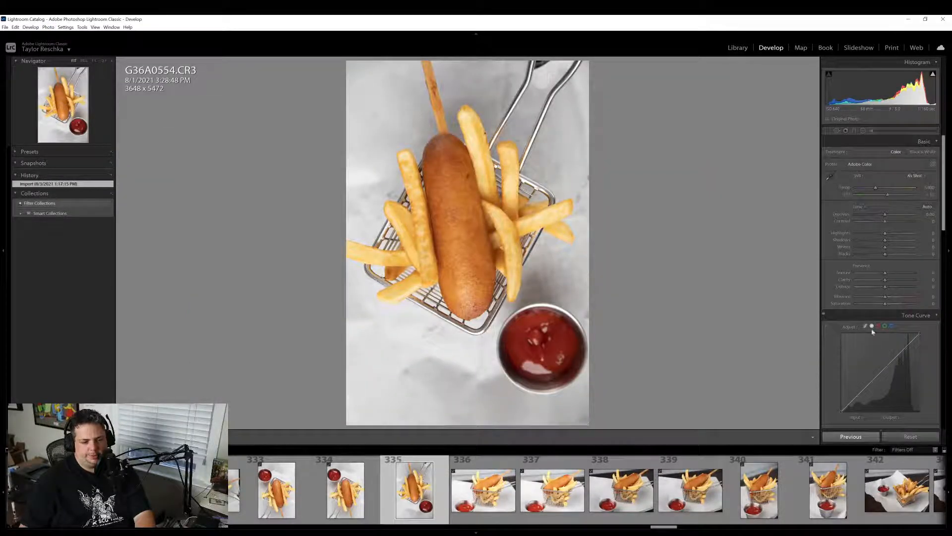
{"action": "left_click_drag", "start_coordinate": [888, 292], "coordinate": [886, 290]}
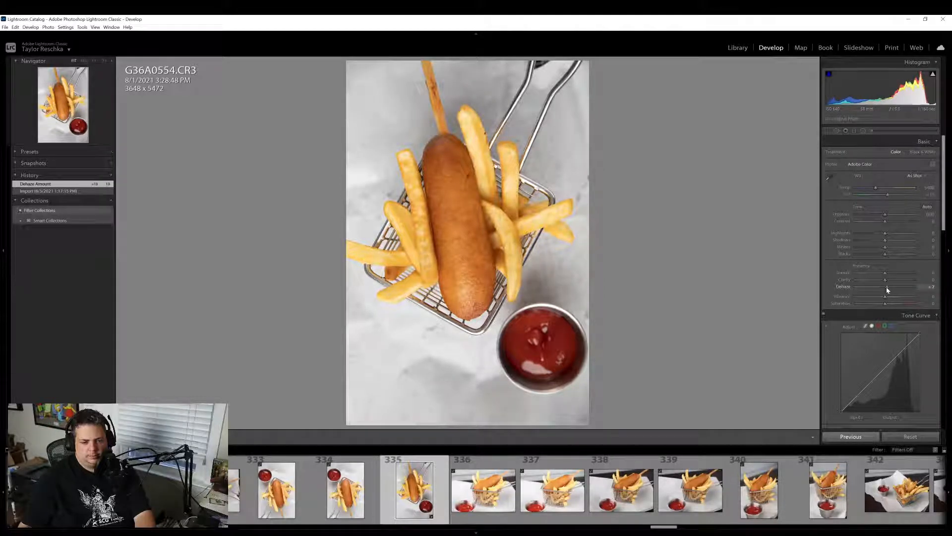
{"action": "left_click", "coordinate": [827, 131]}
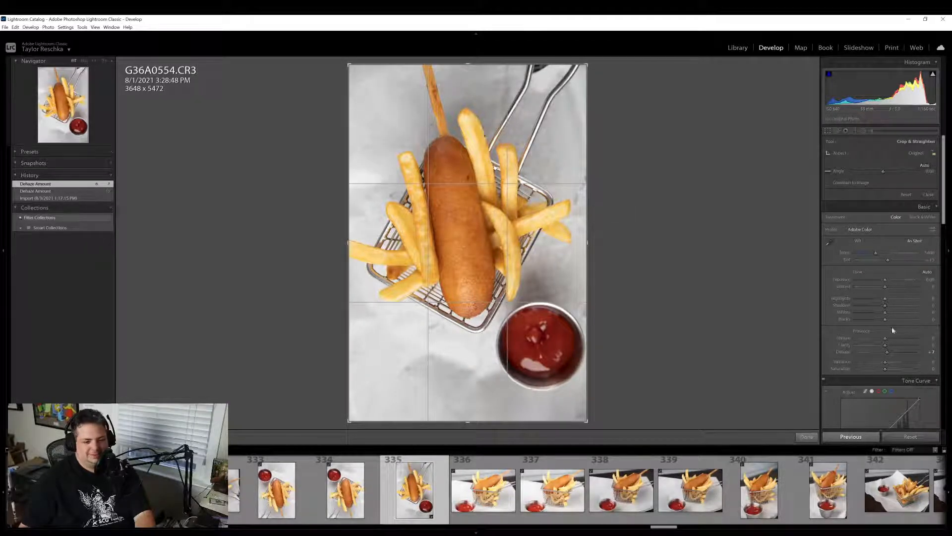
{"action": "left_click", "coordinate": [806, 437]}
Add a graduated filter running from the photo's right edge toward its left edge, and set overall Clarity to 1 and Vibrance to 12
{"action": "left_click", "coordinate": [857, 137]}
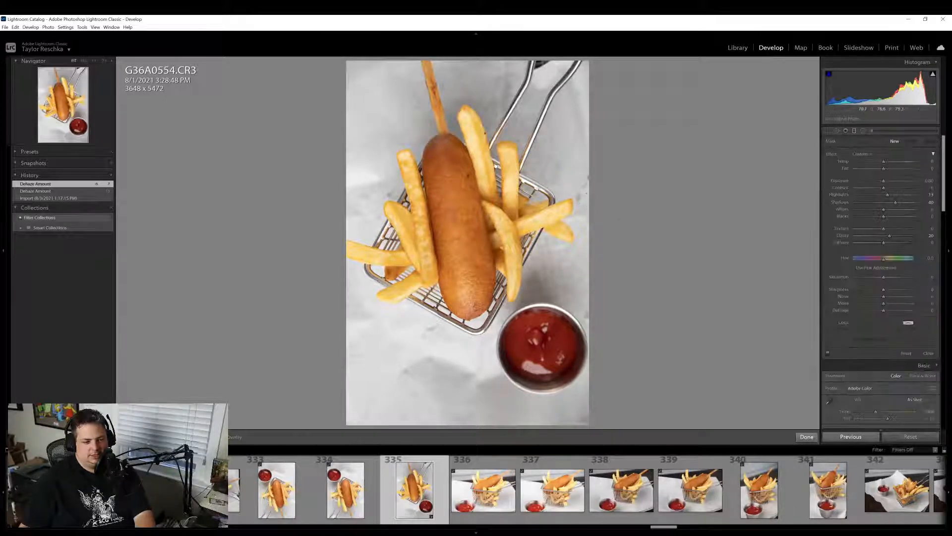
{"action": "left_click_drag", "start_coordinate": [589, 192], "coordinate": [428, 196]}
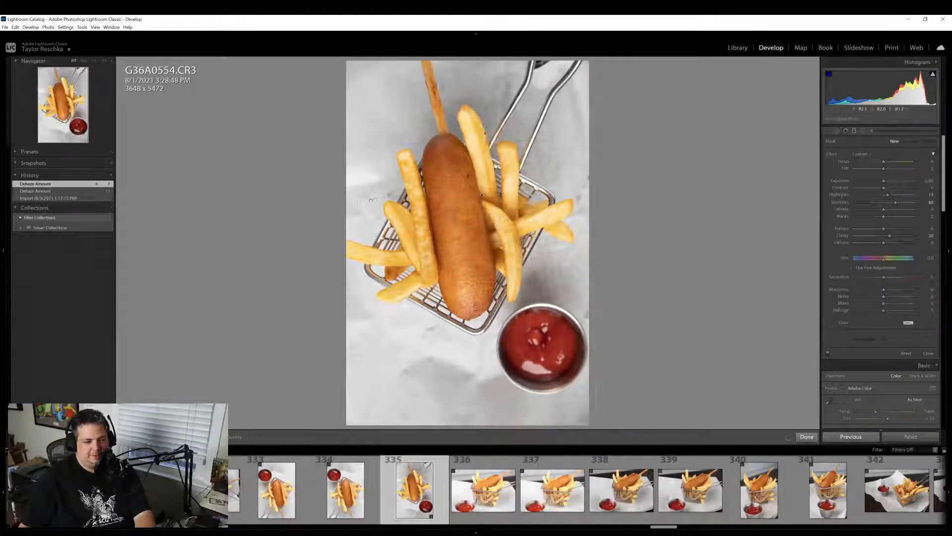
{"action": "left_click_drag", "start_coordinate": [371, 200], "coordinate": [359, 203]}
{"action": "left_click", "coordinate": [806, 436]}
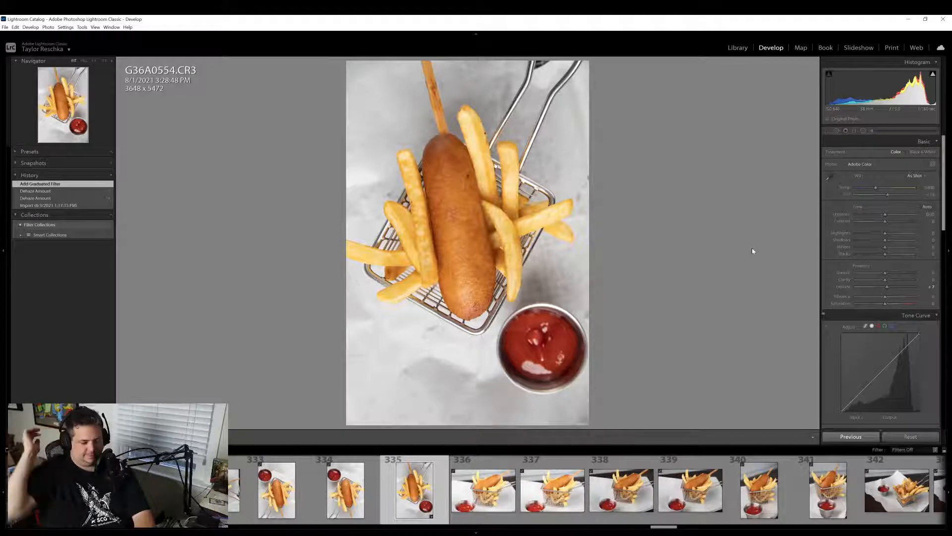
{"action": "left_click", "coordinate": [887, 282]}
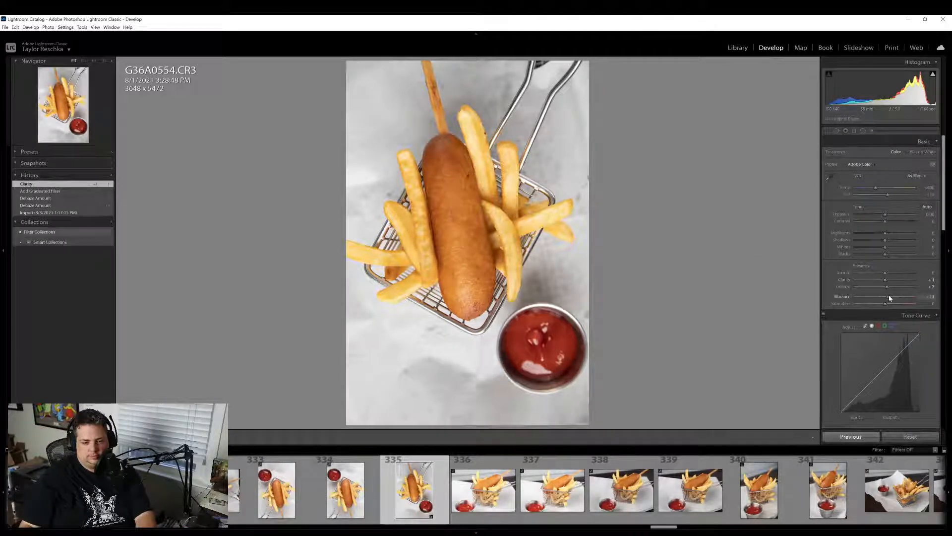
{"action": "left_click_drag", "start_coordinate": [889, 296], "coordinate": [889, 296]}
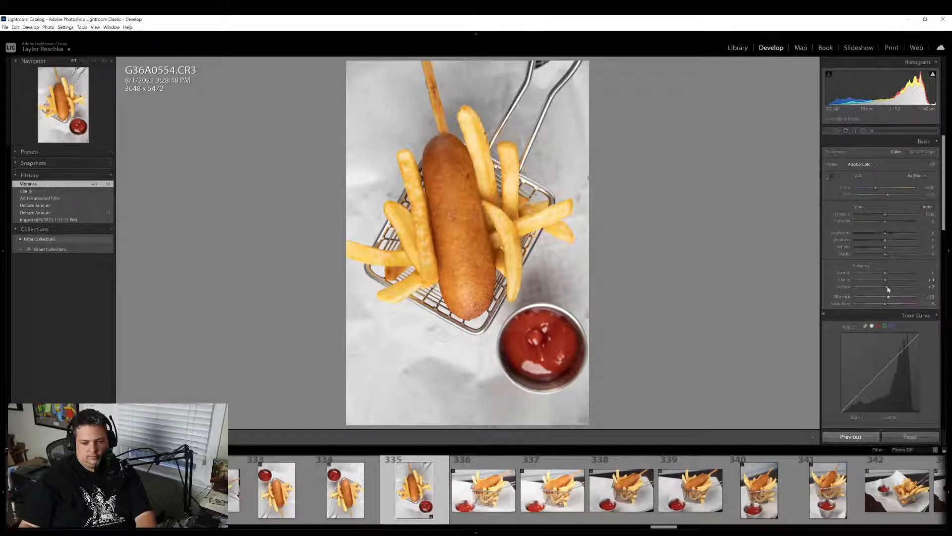
Heal the dark spot on the upper part of the corn dog with spot removal, and inspect the rest up close
{"action": "left_click", "coordinate": [454, 172]}
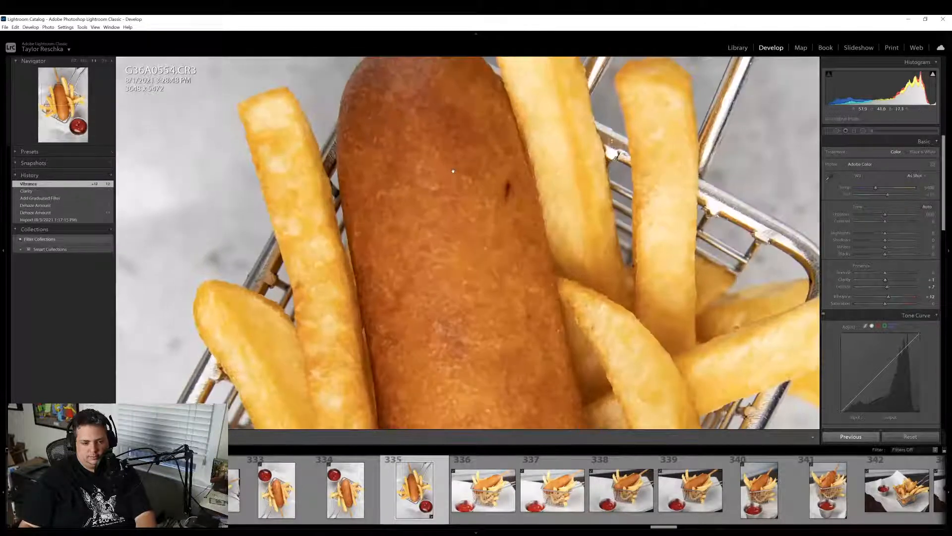
{"action": "left_click", "coordinate": [836, 130]}
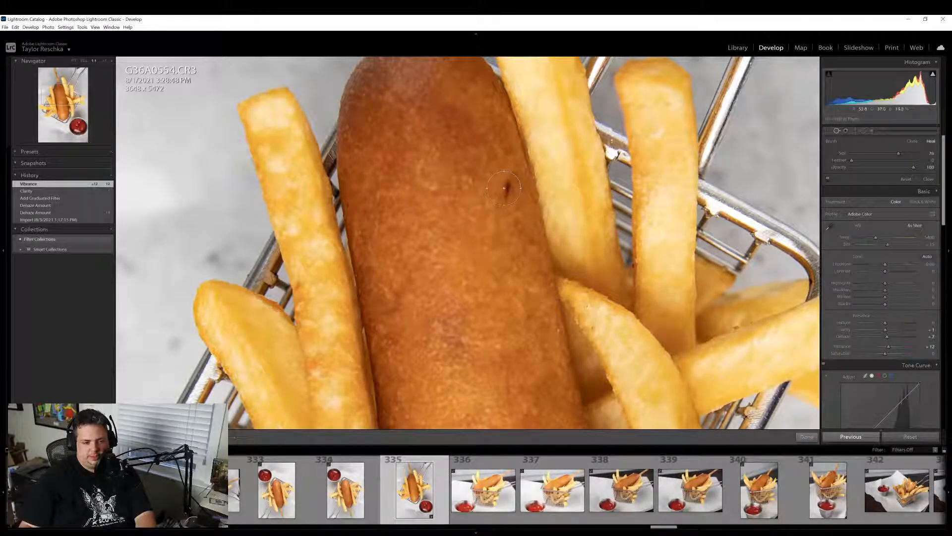
{"action": "left_click", "coordinate": [502, 188]}
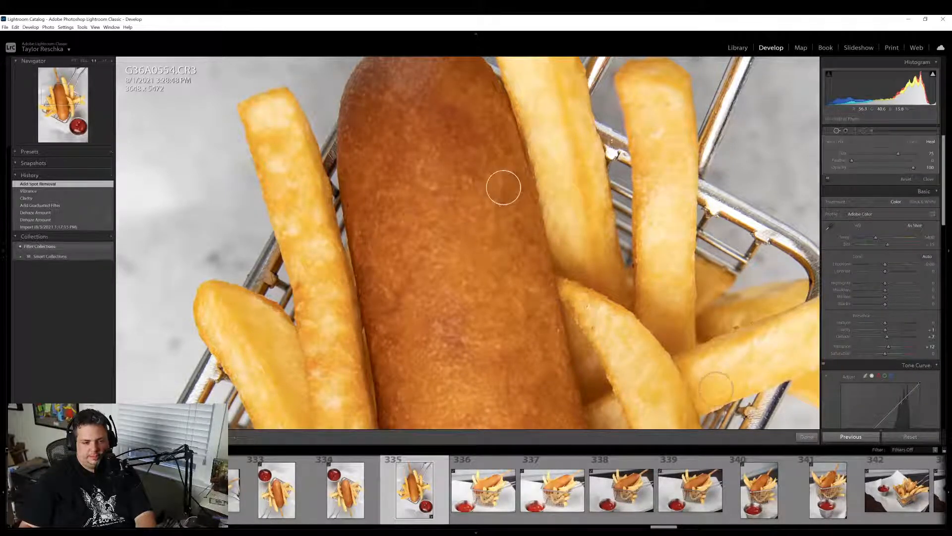
{"action": "key", "text": "q"}
{"action": "left_click", "coordinate": [540, 277]}
{"action": "left_click", "coordinate": [447, 280]}
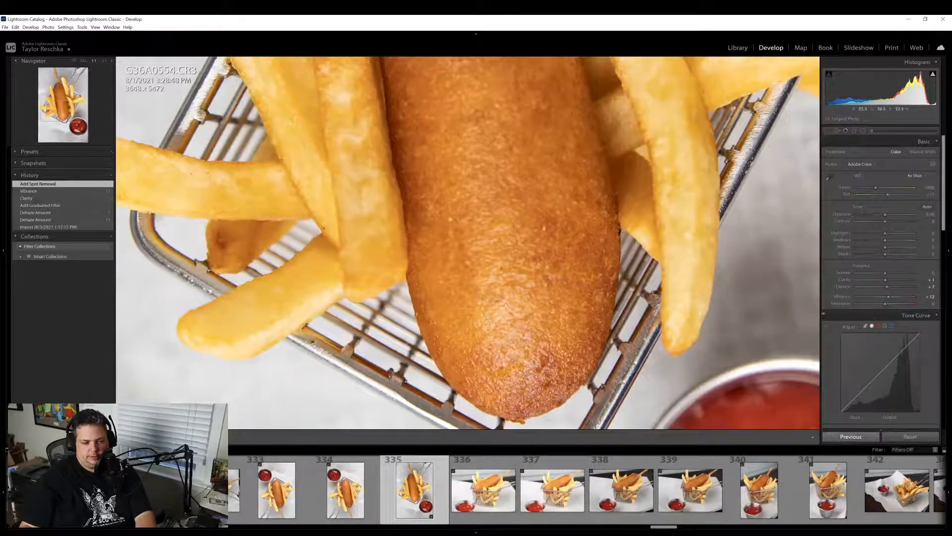
{"action": "left_click", "coordinate": [488, 318]}
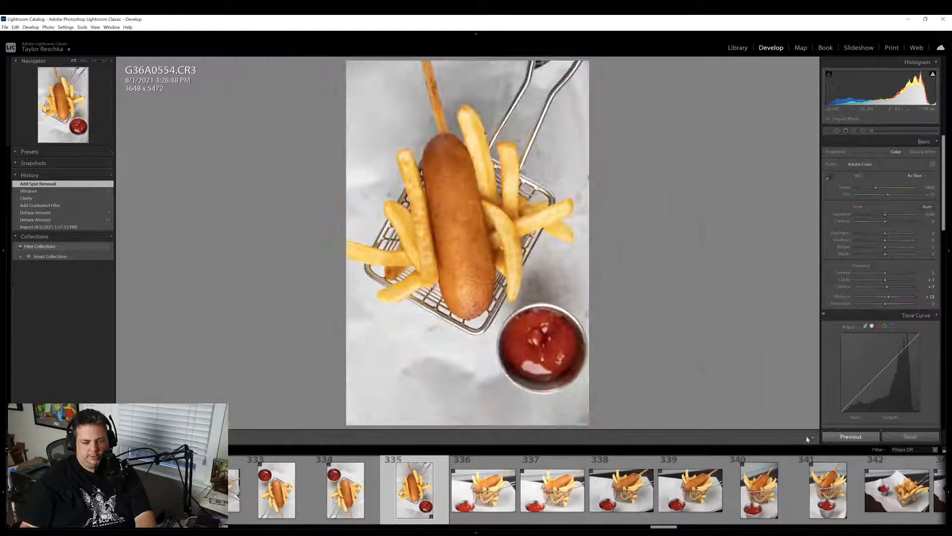
Export the finished corn dog photo G36A0554 to the hard drive
{"action": "right_click", "coordinate": [428, 489]}
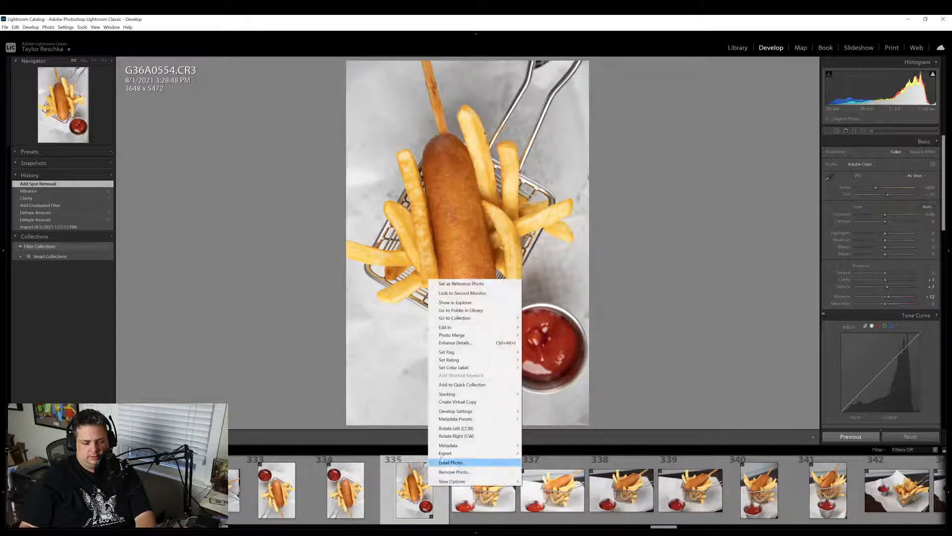
{"action": "mouse_move", "coordinate": [451, 453]}
{"action": "left_click", "coordinate": [552, 461]}
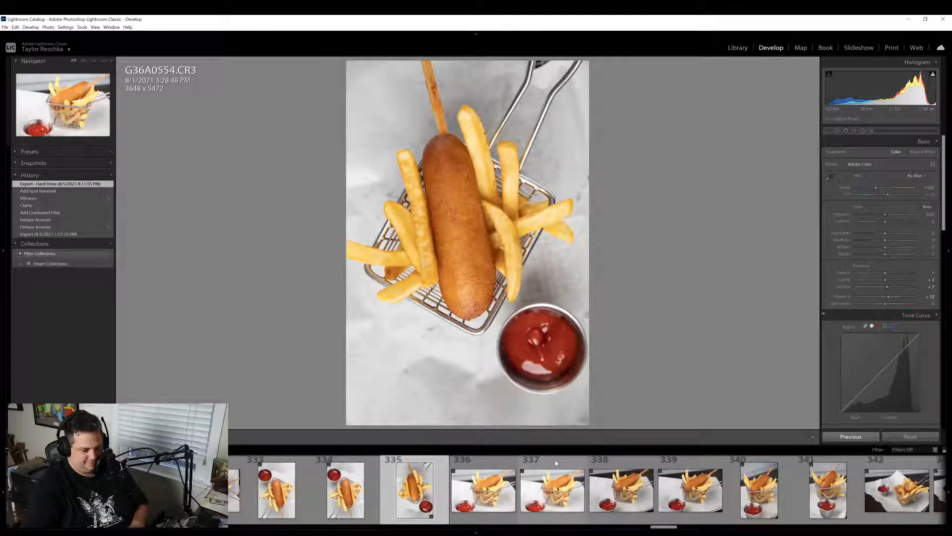
Open the adjacent corn dog photo G36A0553 and apply the previous photo's develop settings to it
{"action": "scroll", "coordinate": [438, 472], "scroll_direction": "down", "scroll_amount": 3}
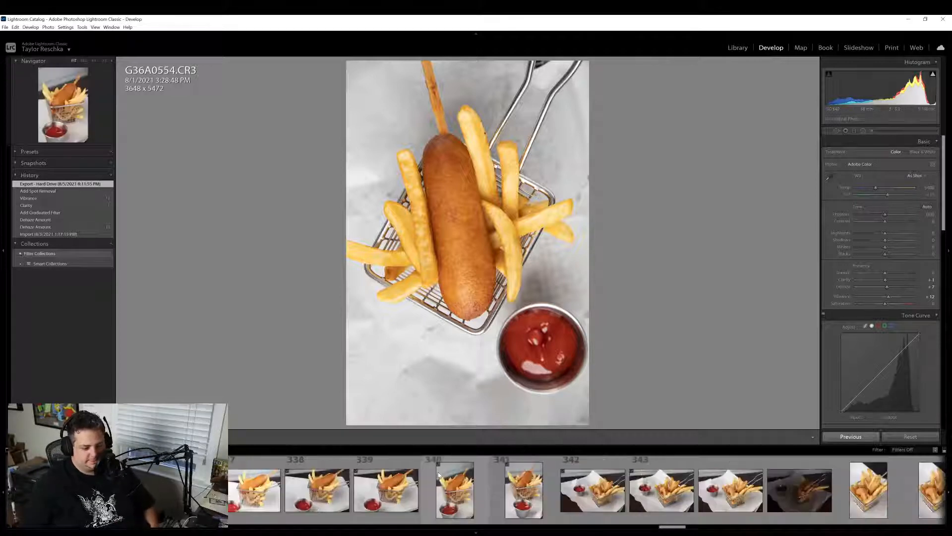
{"action": "scroll", "coordinate": [438, 471], "scroll_direction": "up", "scroll_amount": 3}
{"action": "left_click", "coordinate": [345, 490]}
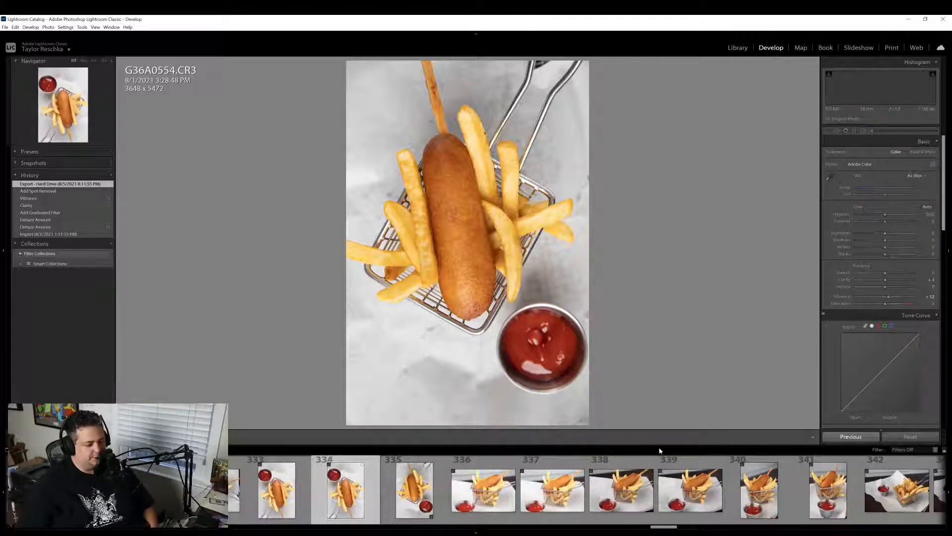
{"action": "left_click", "coordinate": [859, 438]}
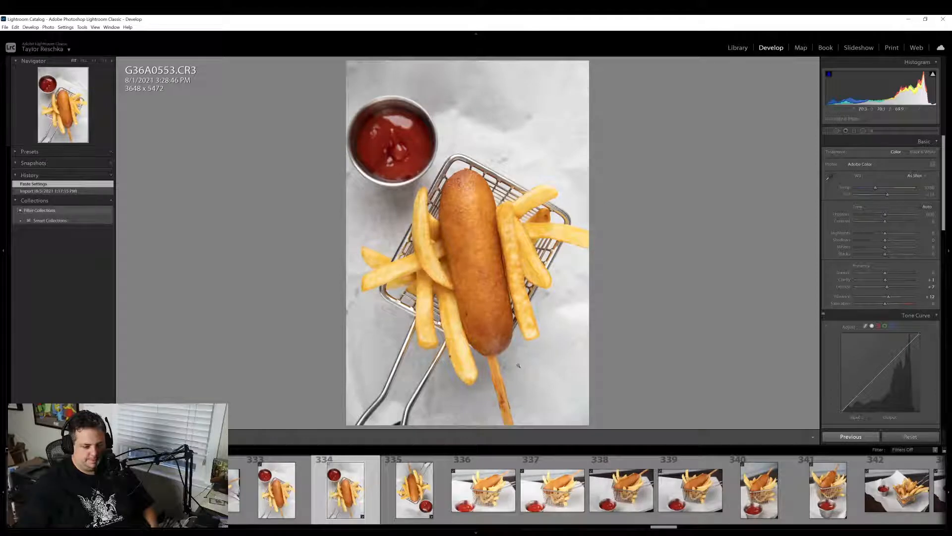
Crop the overhead corn dog photo G36A0553 slightly tighter with the aspect ratio constrained, to 3427 x 5140 pixels
{"action": "left_click", "coordinate": [828, 131]}
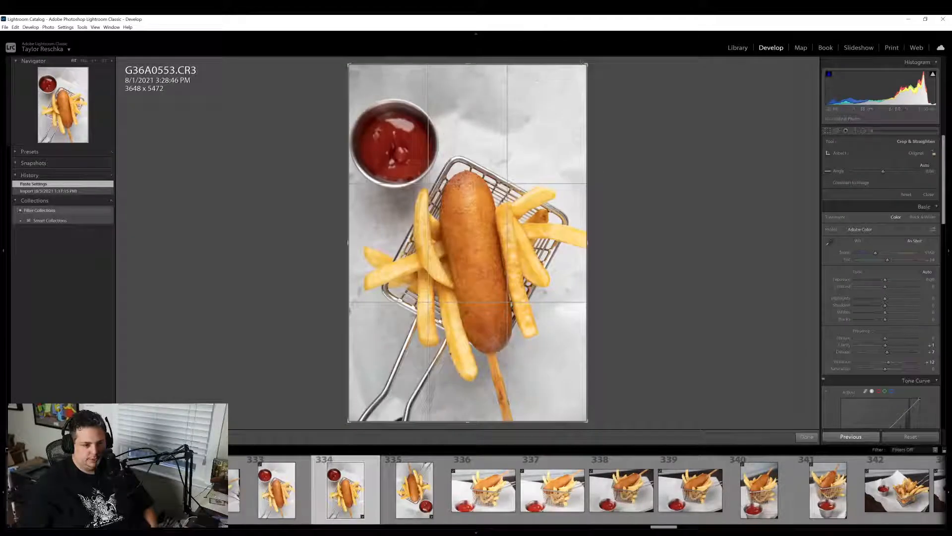
{"action": "mouse_move", "coordinate": [573, 72]}
{"action": "left_mouse_down"}
{"action": "mouse_move", "coordinate": [609, 50]}
{"action": "mouse_move", "coordinate": [579, 71]}
{"action": "left_mouse_up"}
{"action": "left_click", "coordinate": [931, 153]}
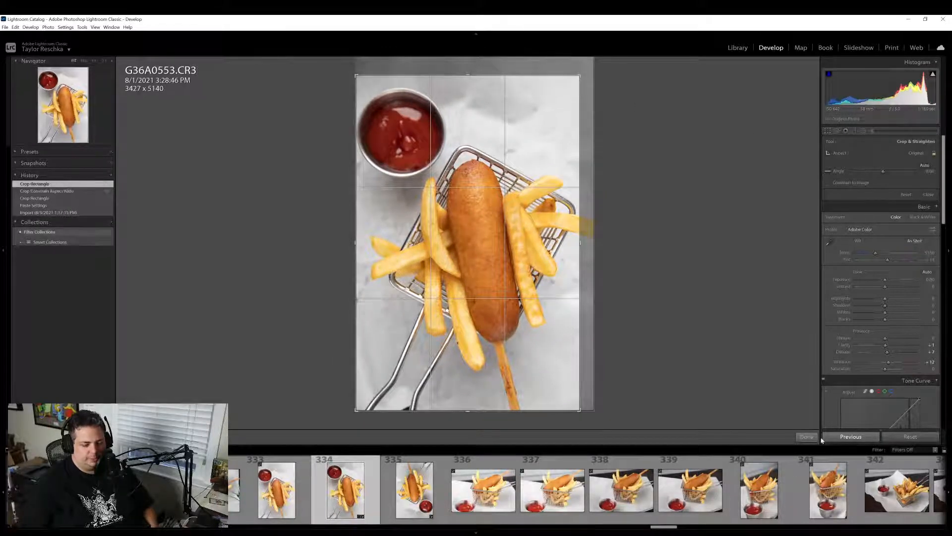
{"action": "left_click", "coordinate": [814, 438]}
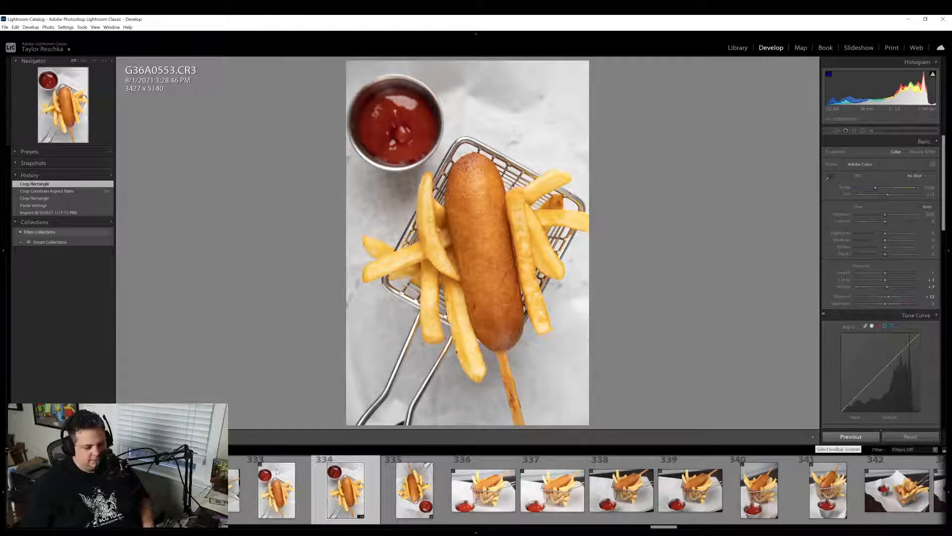
Export the cropped photo G36A0553 to the hard drive using the previous export settings
{"action": "right_click", "coordinate": [333, 492]}
{"action": "mouse_move", "coordinate": [349, 462]}
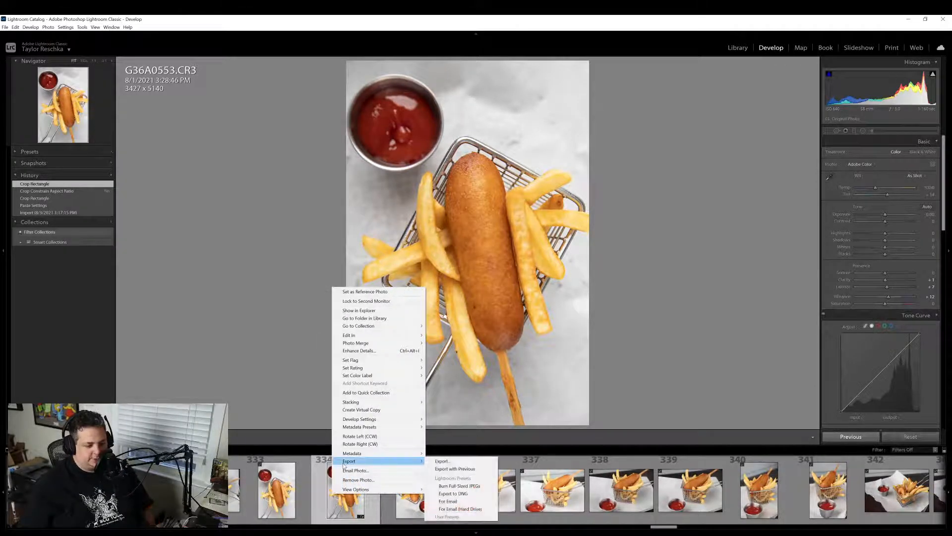
{"action": "left_click", "coordinate": [470, 470]}
Open the upright corn dog basket photo G36A0560 and apply the previous photo's develop settings to it
{"action": "scroll", "coordinate": [496, 486], "scroll_direction": "down", "scroll_amount": 4}
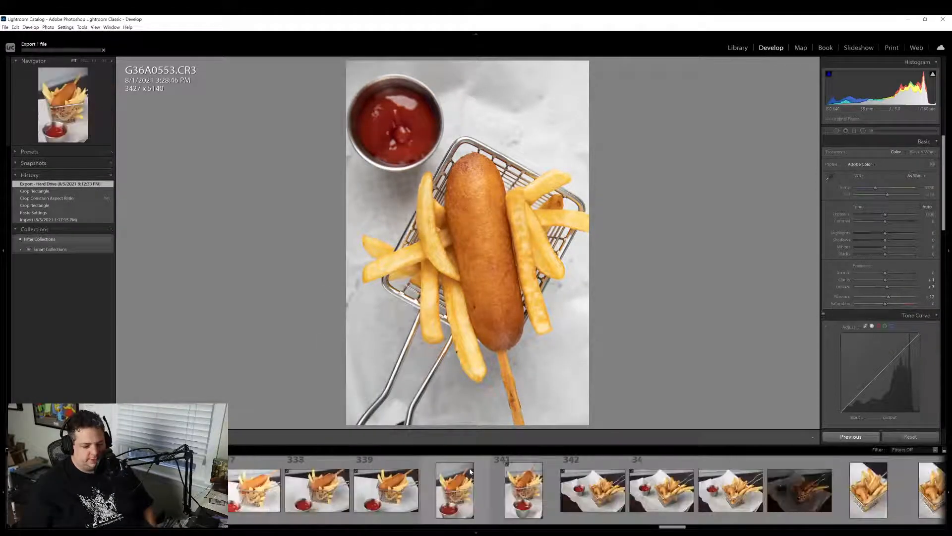
{"action": "left_click", "coordinate": [516, 487]}
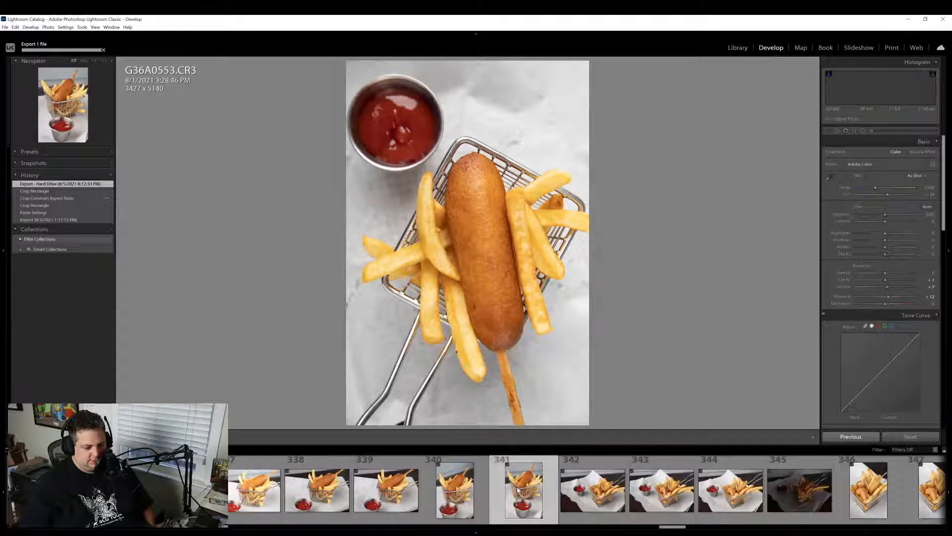
{"action": "left_click", "coordinate": [851, 437]}
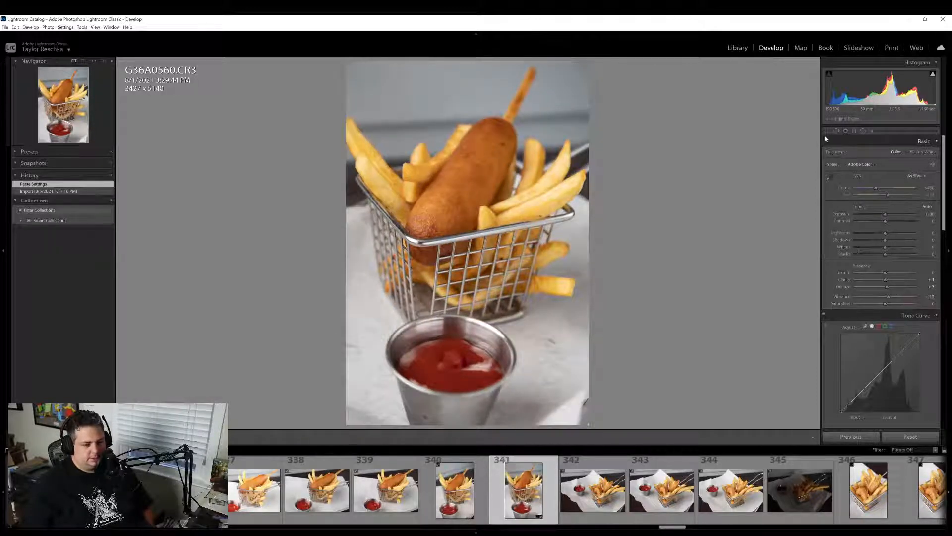
Reset the inherited crop on G36A0560, rotate the photo to an angle of -2.00, and apply the new crop
{"action": "left_click", "coordinate": [828, 130]}
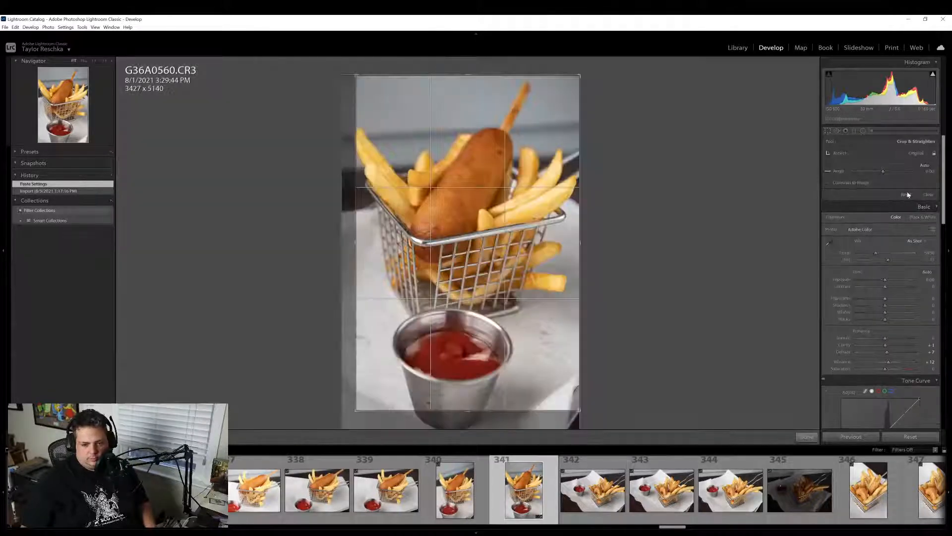
{"action": "left_click", "coordinate": [906, 194]}
{"action": "left_click", "coordinate": [924, 166]}
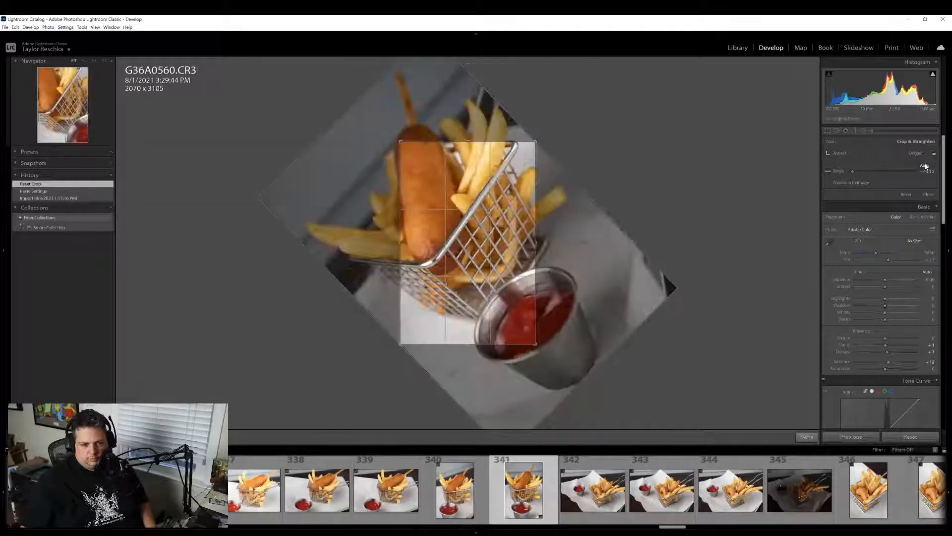
{"action": "left_click", "coordinate": [906, 195]}
{"action": "left_click", "coordinate": [926, 167]}
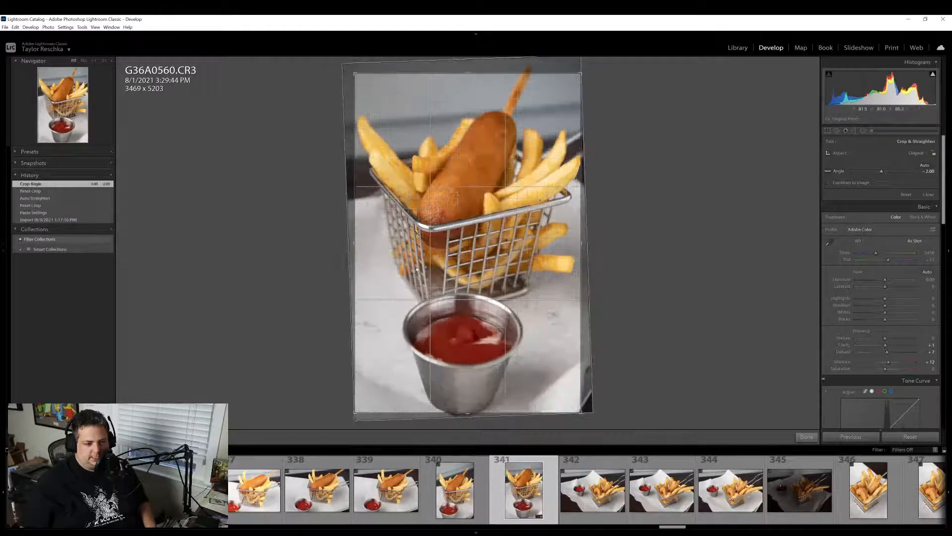
{"action": "left_click", "coordinate": [813, 437]}
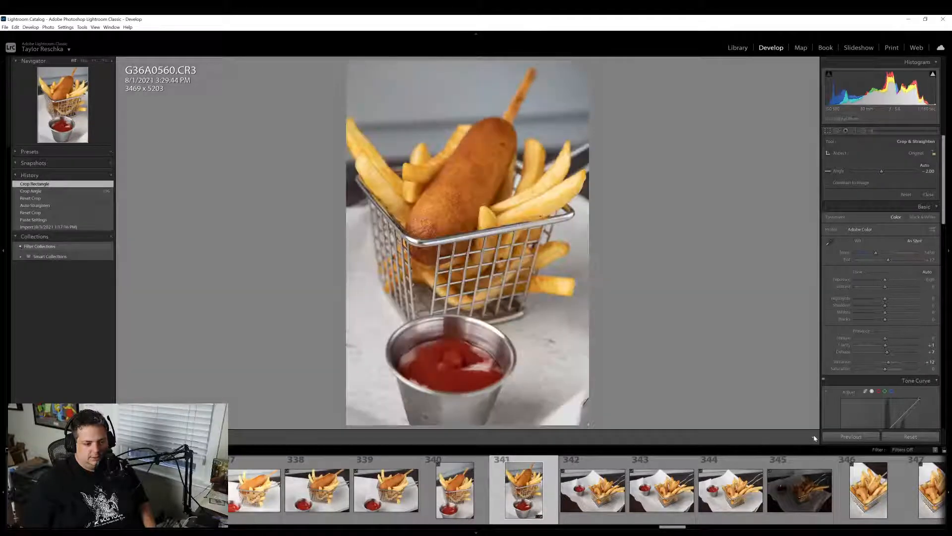
Adjust G36A0560's basic tone and color: Shadows 37, Saturation 5, Temperature 5064 and Highlights 11
{"action": "left_click_drag", "start_coordinate": [883, 244], "coordinate": [896, 240]}
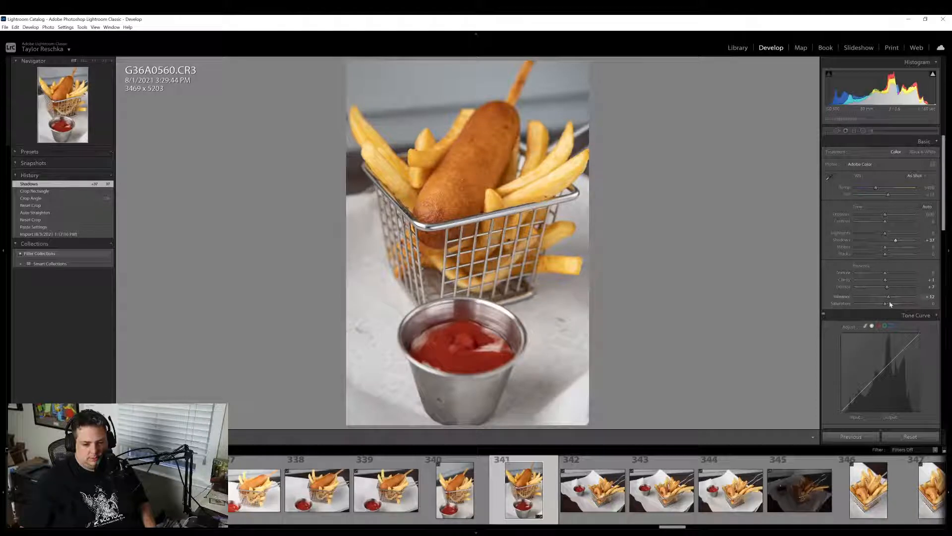
{"action": "left_click_drag", "start_coordinate": [882, 304], "coordinate": [886, 306]}
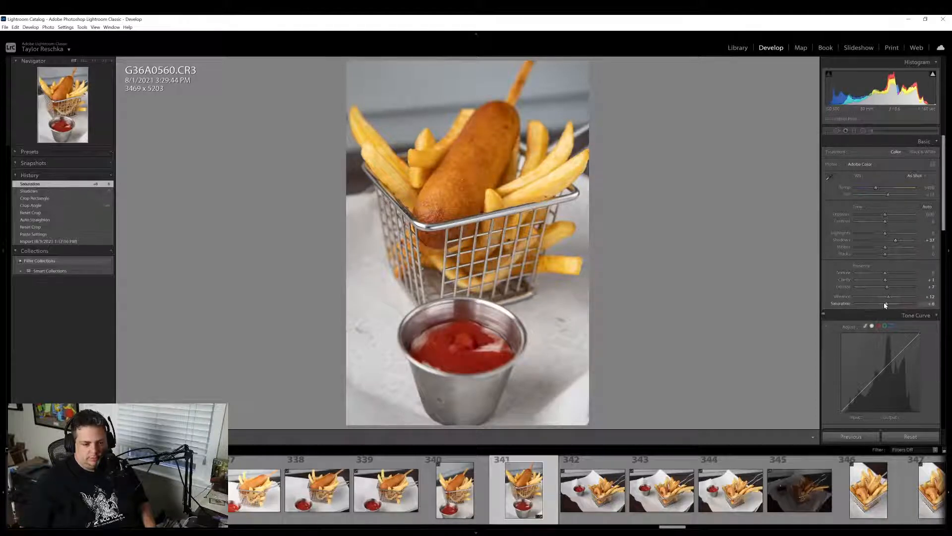
{"action": "left_click", "coordinate": [886, 306]}
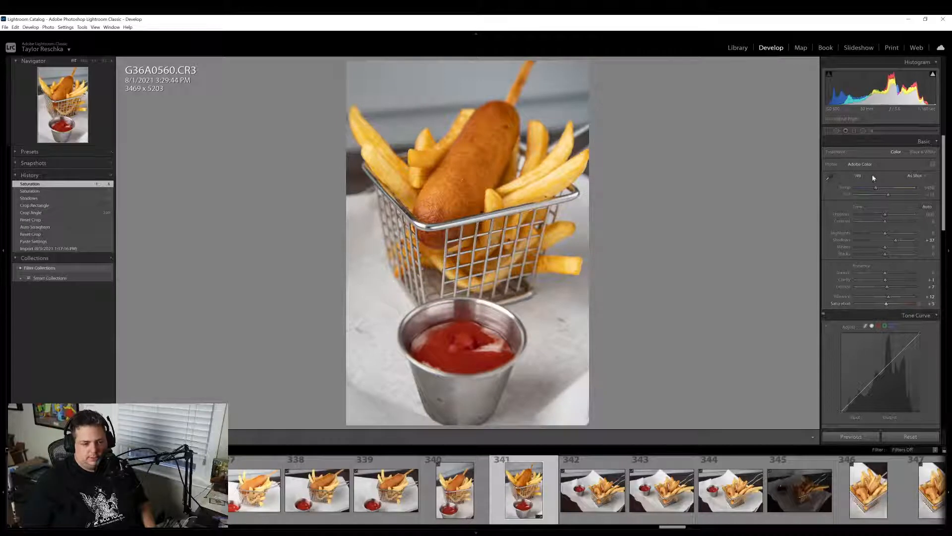
{"action": "left_click_drag", "start_coordinate": [876, 187], "coordinate": [874, 189]}
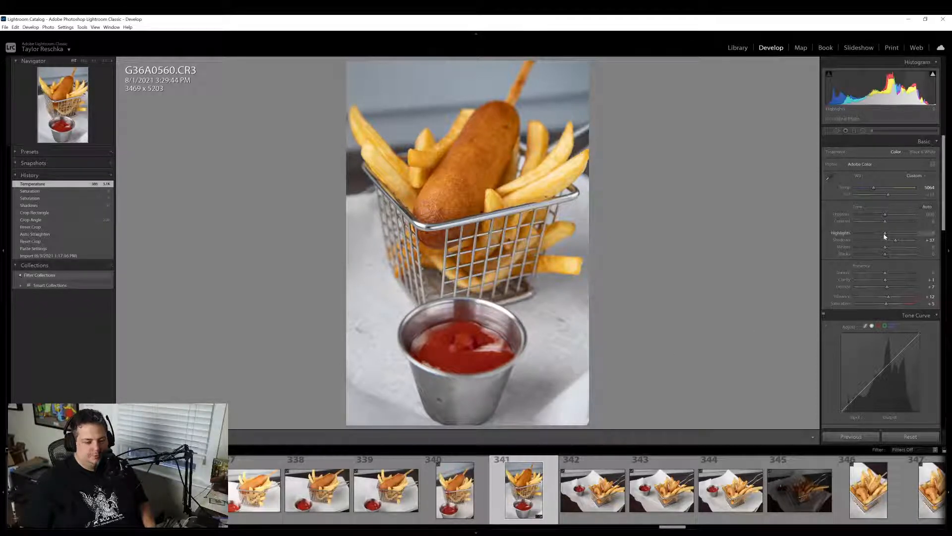
{"action": "left_click_drag", "start_coordinate": [885, 236], "coordinate": [889, 236]}
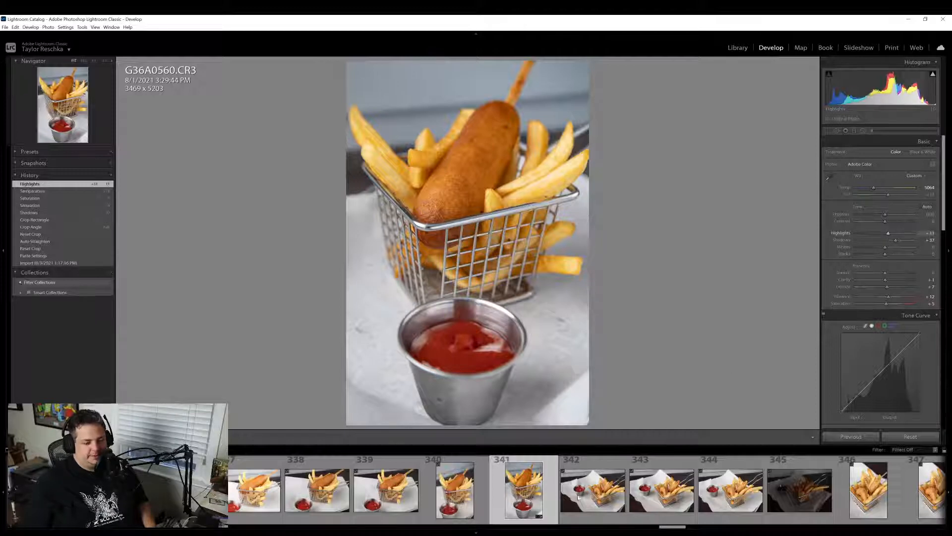
Export the finished basket photo G36A0560 to the hard drive using the previous export settings
{"action": "right_click", "coordinate": [519, 503]}
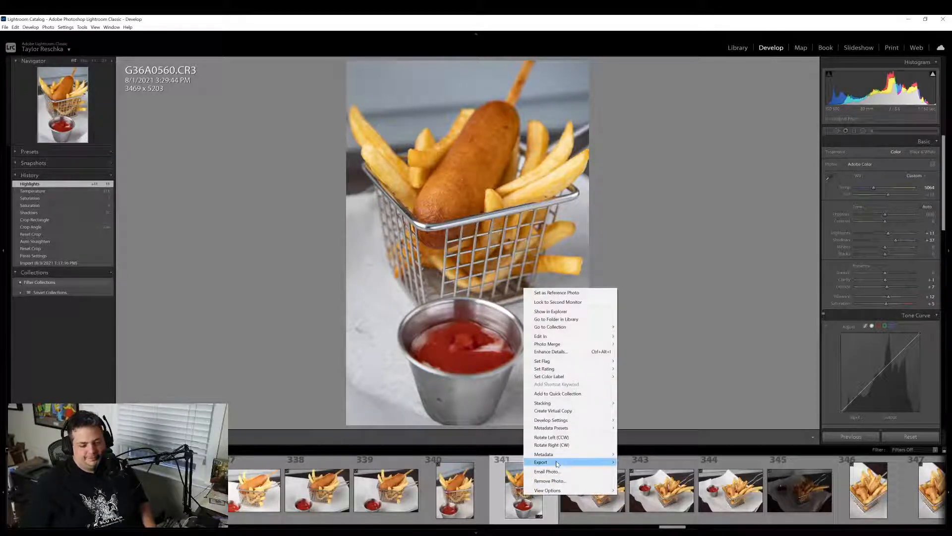
{"action": "mouse_move", "coordinate": [596, 461]}
{"action": "left_click", "coordinate": [646, 469]}
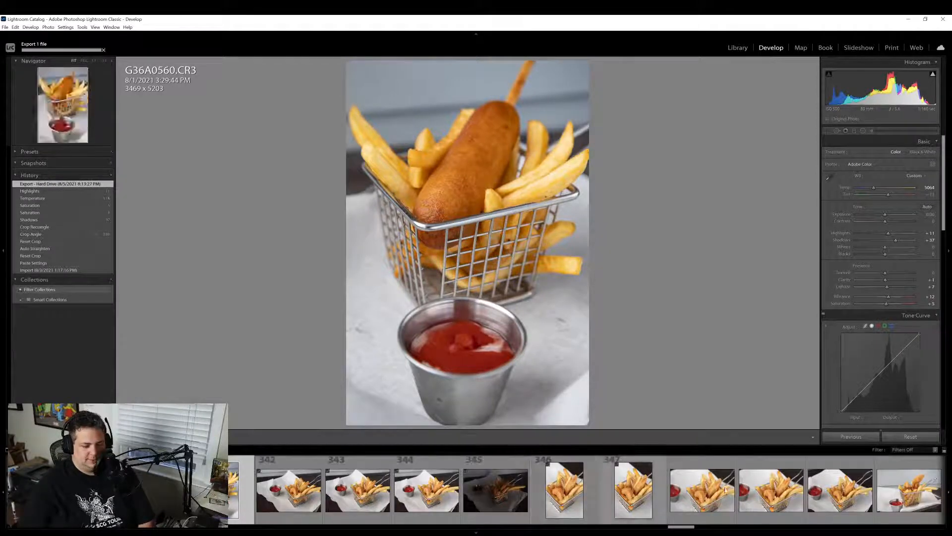
Open chicken tender photo G36A0563, raise Clarity slightly, set Dehaze 7, Shadows 14 and Vibrance 14, reset Saturation, and check it up close
{"action": "left_click", "coordinate": [696, 510]}
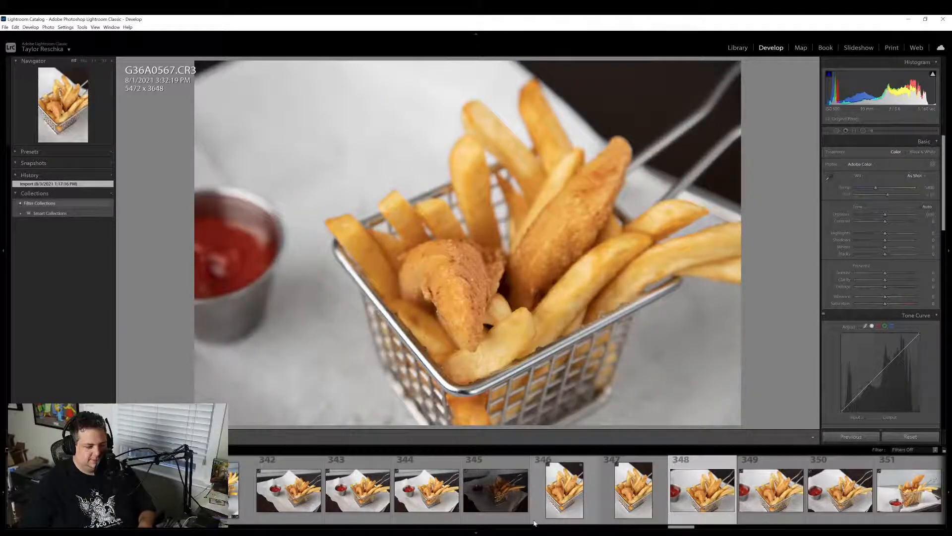
{"action": "left_click", "coordinate": [434, 493]}
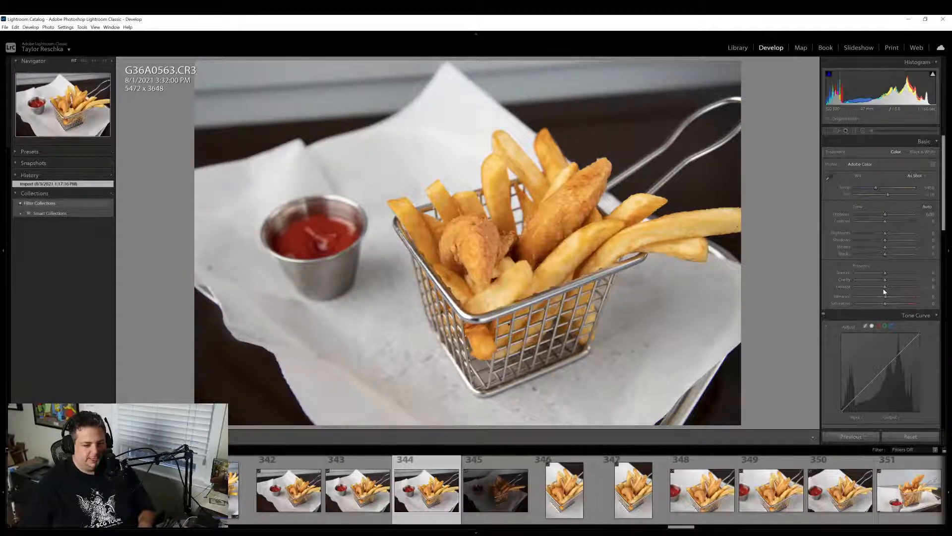
{"action": "left_click_drag", "start_coordinate": [883, 291], "coordinate": [889, 281]}
{"action": "left_click_drag", "start_coordinate": [885, 240], "coordinate": [890, 242]}
{"action": "left_click_drag", "start_coordinate": [891, 298], "coordinate": [888, 306]}
{"action": "double_click", "coordinate": [857, 304]}
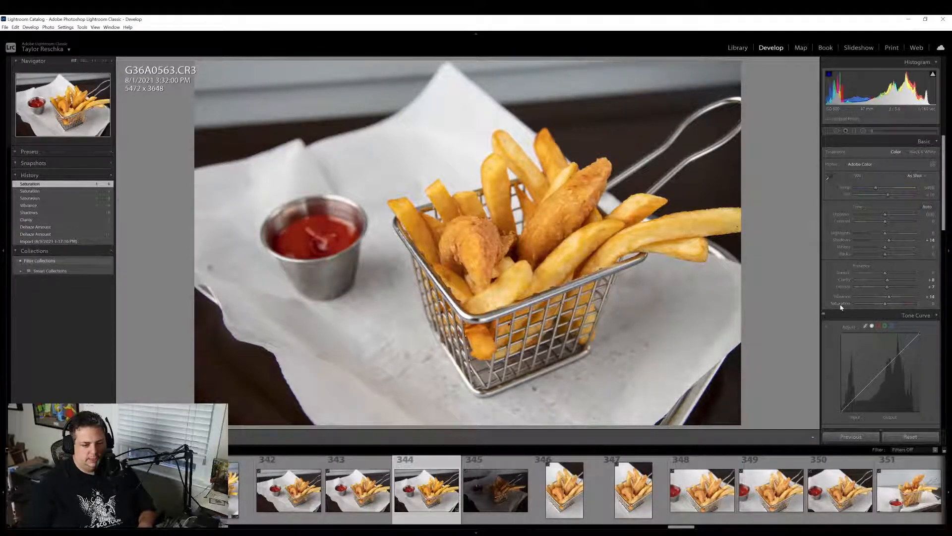
{"action": "left_click", "coordinate": [433, 224]}
{"action": "left_click", "coordinate": [433, 224]}
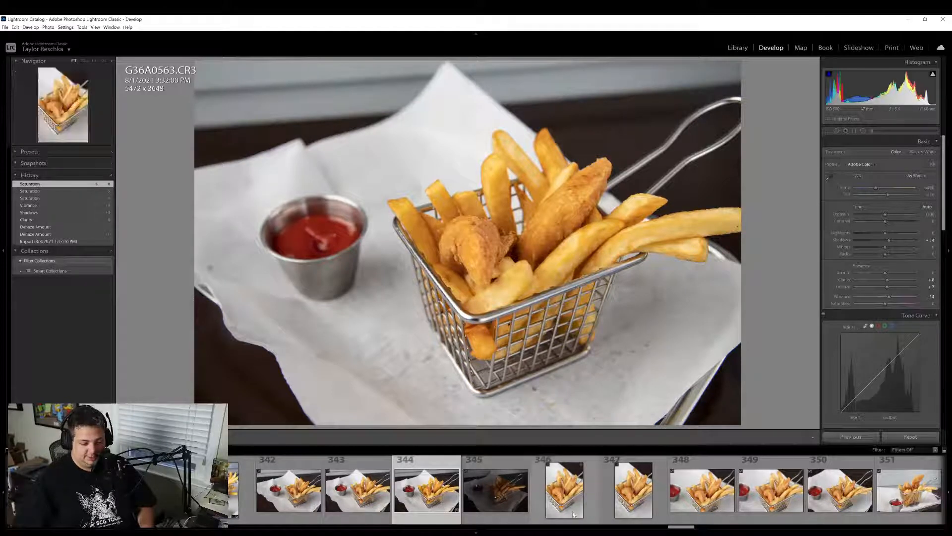
Open the vertical chicken tender photo G36A0566 and apply the previous photo's develop settings to it
{"action": "scroll", "coordinate": [495, 491], "scroll_direction": "down", "scroll_amount": 3}
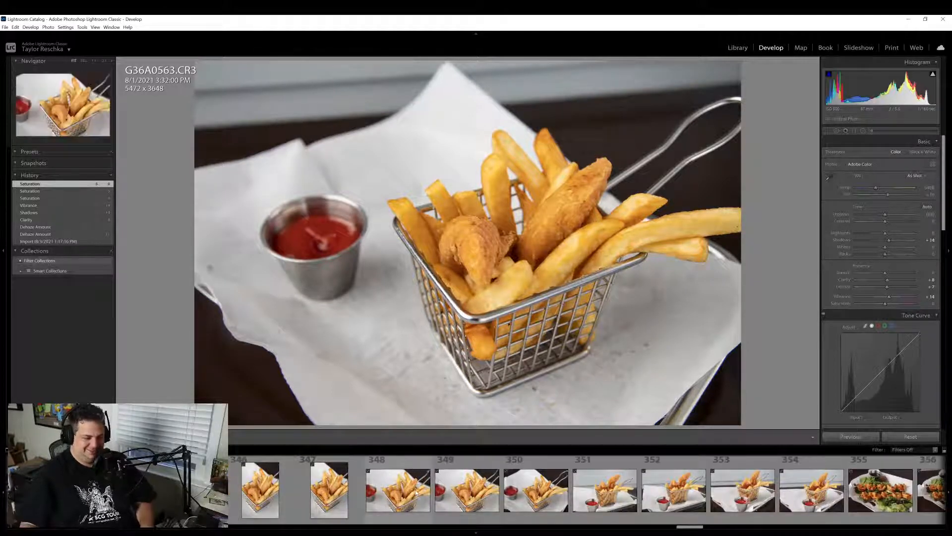
{"action": "left_click", "coordinate": [417, 491]}
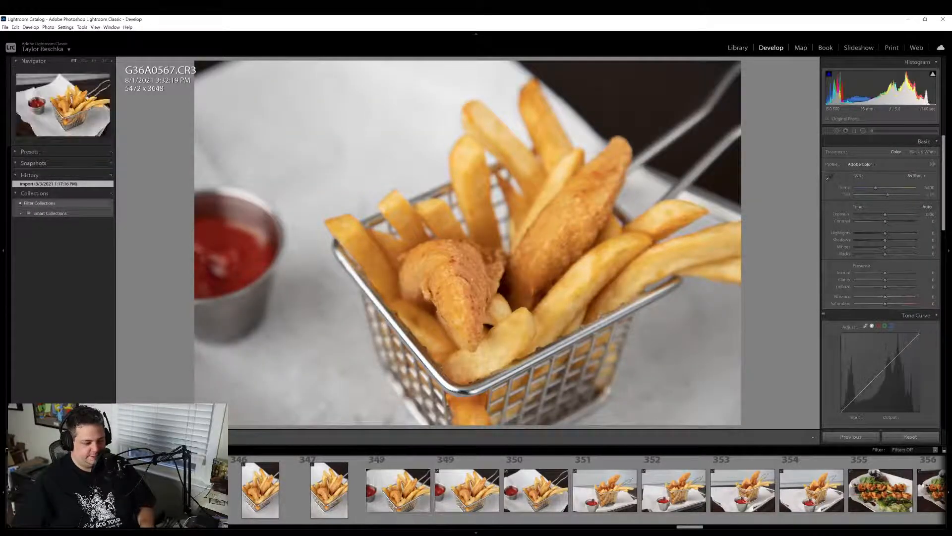
{"action": "left_click", "coordinate": [346, 505]}
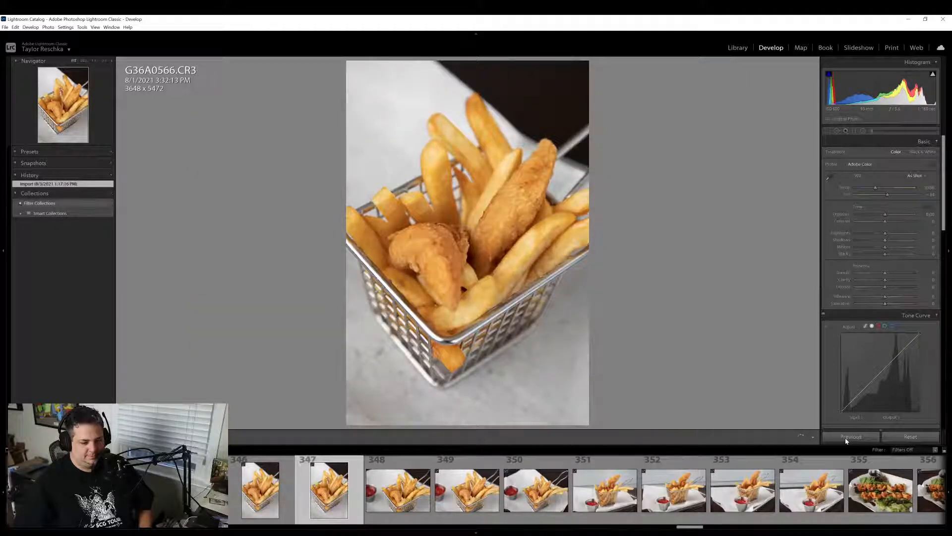
{"action": "left_click", "coordinate": [845, 439]}
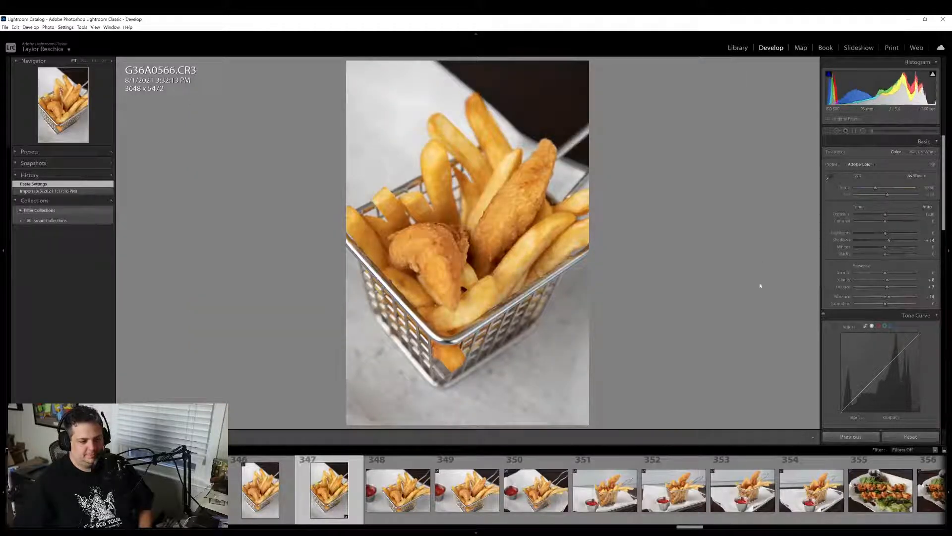
Set Shadows to 16 on G36A0566, inspect it up close, and cool its Temperature to 4936
{"action": "left_click_drag", "start_coordinate": [889, 243], "coordinate": [891, 243]}
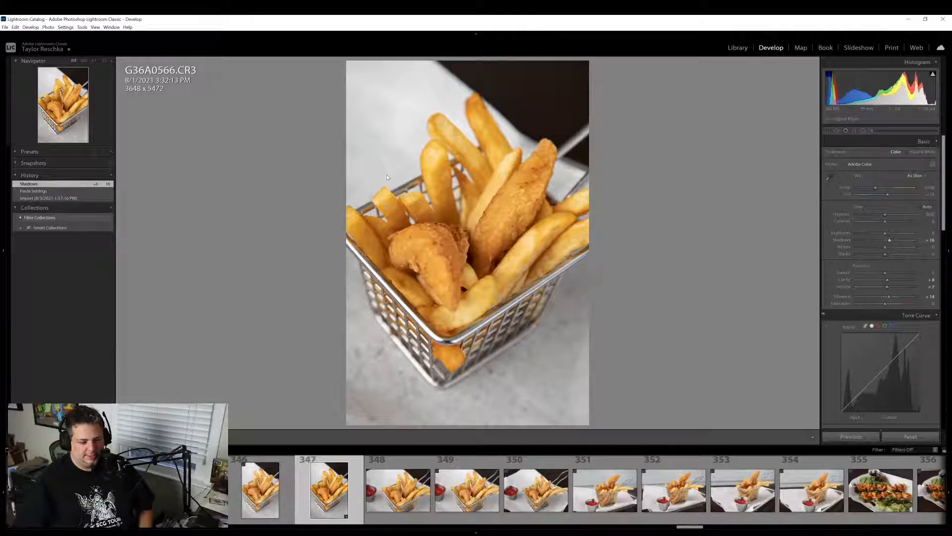
{"action": "left_click", "coordinate": [412, 161]}
{"action": "left_click", "coordinate": [412, 161]}
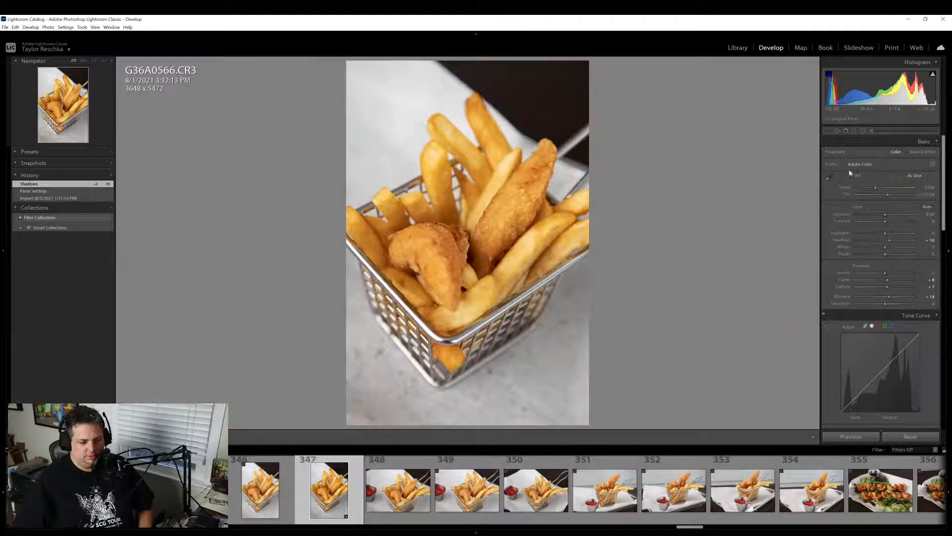
{"action": "left_click_drag", "start_coordinate": [878, 190], "coordinate": [874, 192]}
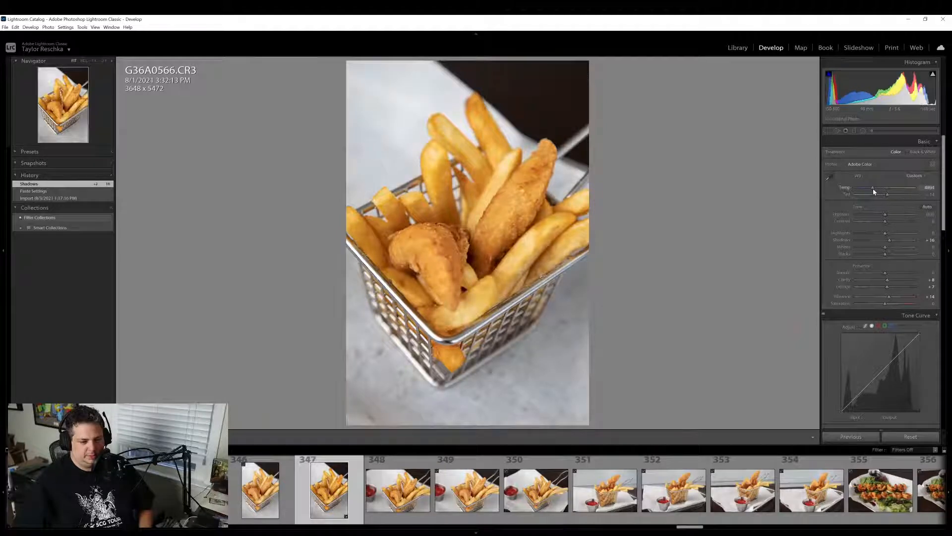
Export the finished vertical chicken tender photo G36A0566 to the hard drive using the previous export settings
{"action": "right_click", "coordinate": [326, 502]}
{"action": "mouse_move", "coordinate": [377, 467]}
{"action": "left_click", "coordinate": [471, 475]}
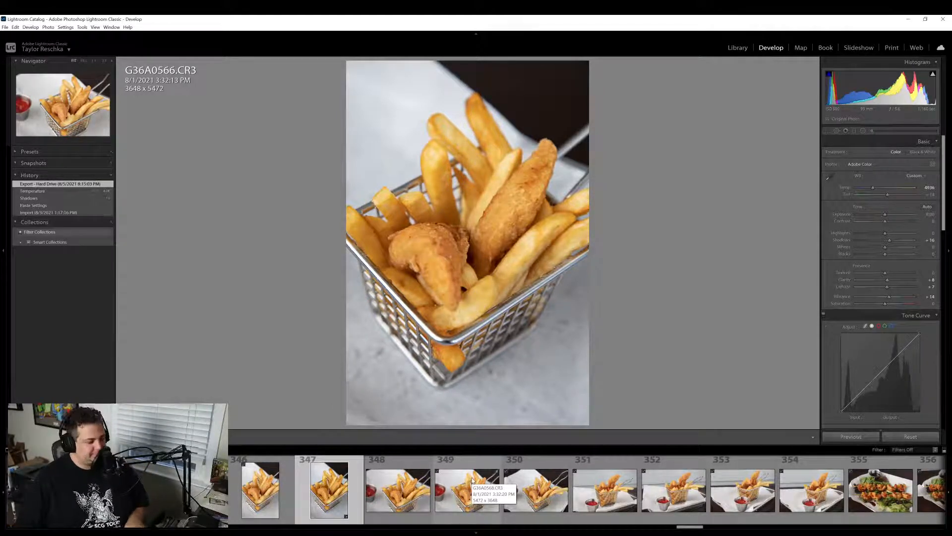
Open chicken tender photo G36A0571, apply the previous photo's settings, warm its Temperature to 5957, and check it up close
{"action": "scroll", "coordinate": [501, 496], "scroll_direction": "down", "scroll_amount": 4}
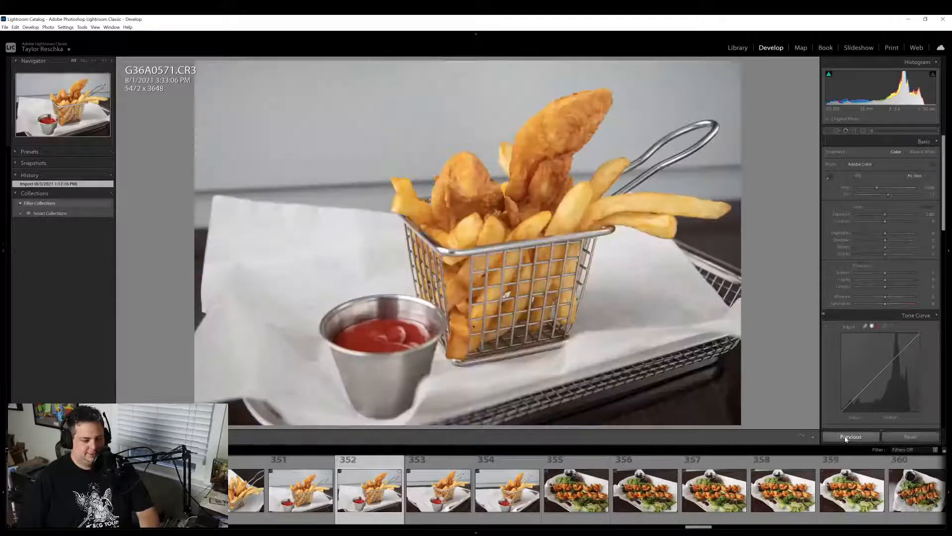
{"action": "left_click", "coordinate": [845, 437]}
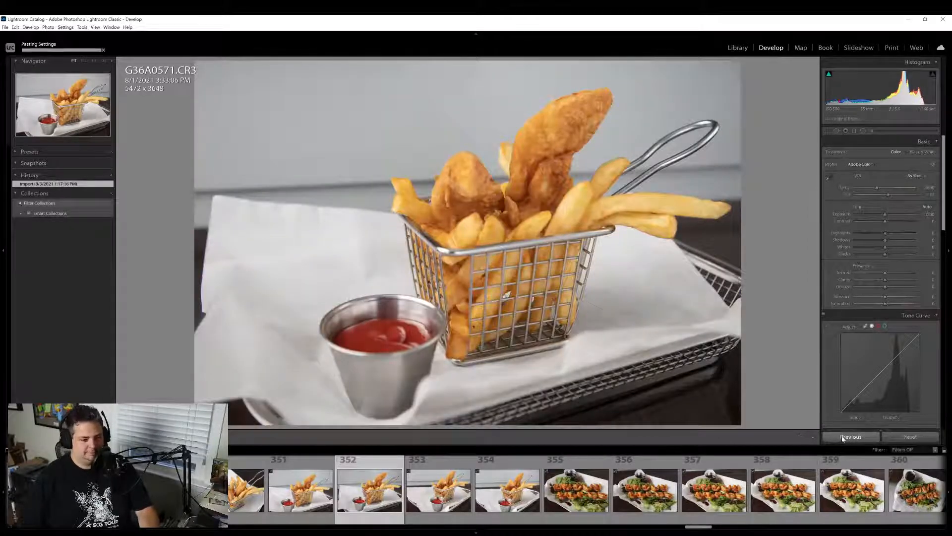
{"action": "double_click", "coordinate": [843, 191]}
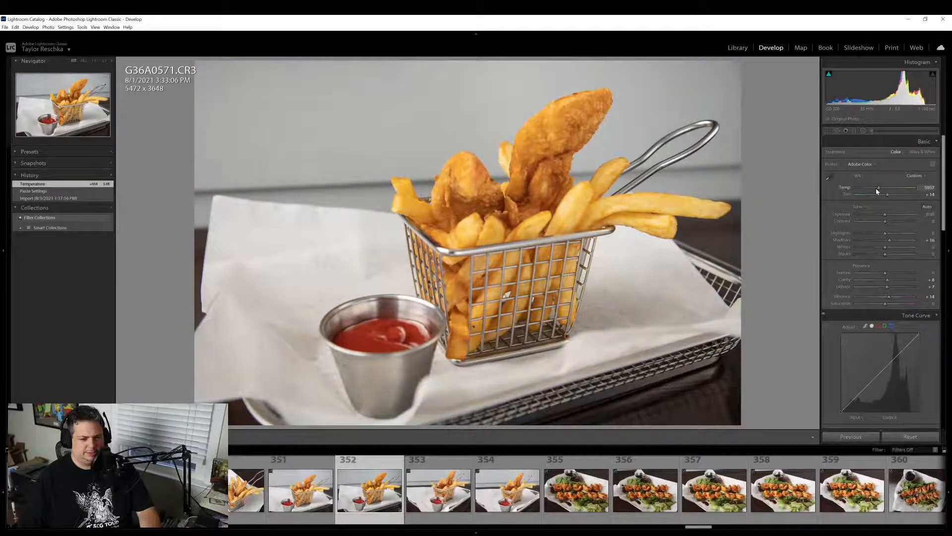
{"action": "left_click", "coordinate": [515, 156]}
{"action": "left_click", "coordinate": [516, 156]}
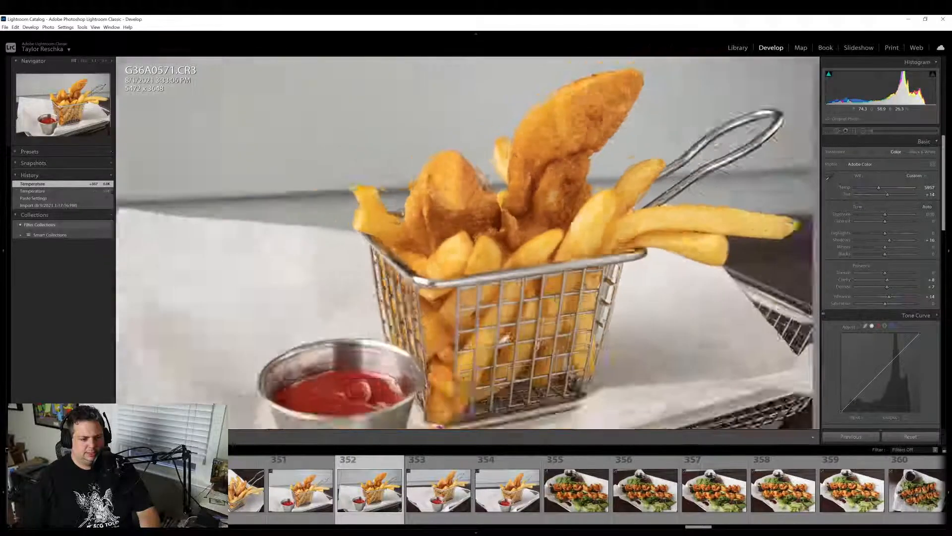
Open chicken tender photo G36A0570 and set Clarity to 9, Dehaze to 9 and Vibrance to 19, keeping Saturation at 0
{"action": "left_click", "coordinate": [424, 488]}
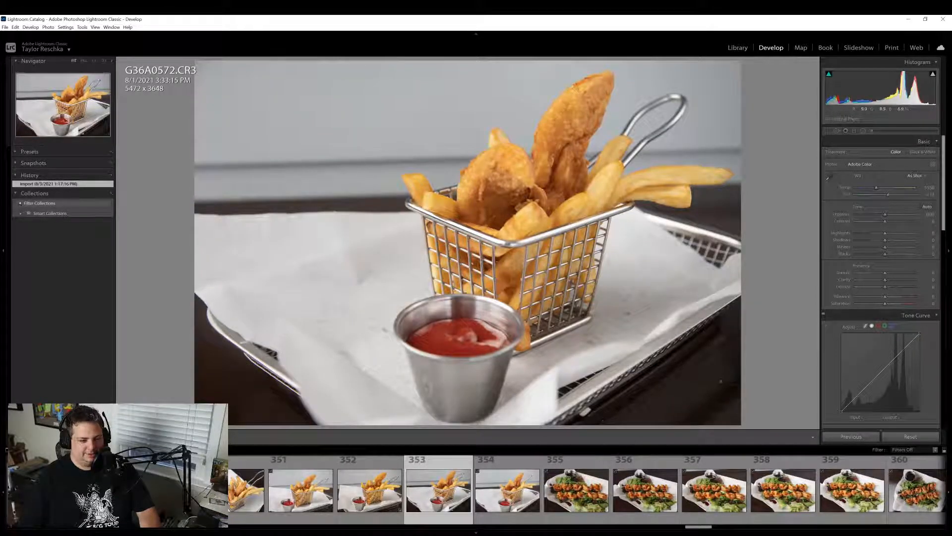
{"action": "key", "text": "Left"}
{"action": "key", "text": "Left"}
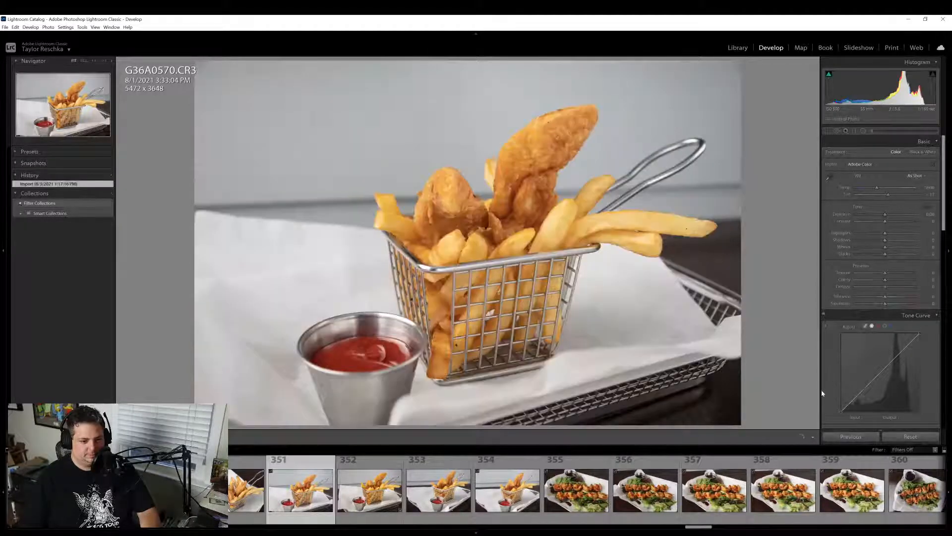
{"action": "left_click_drag", "start_coordinate": [885, 279], "coordinate": [887, 304]}
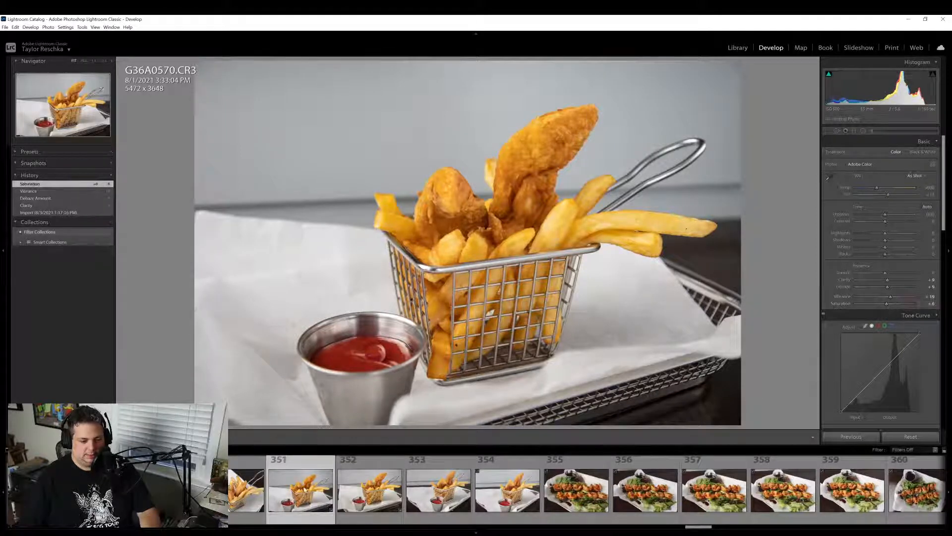
{"action": "double_click", "coordinate": [849, 304]}
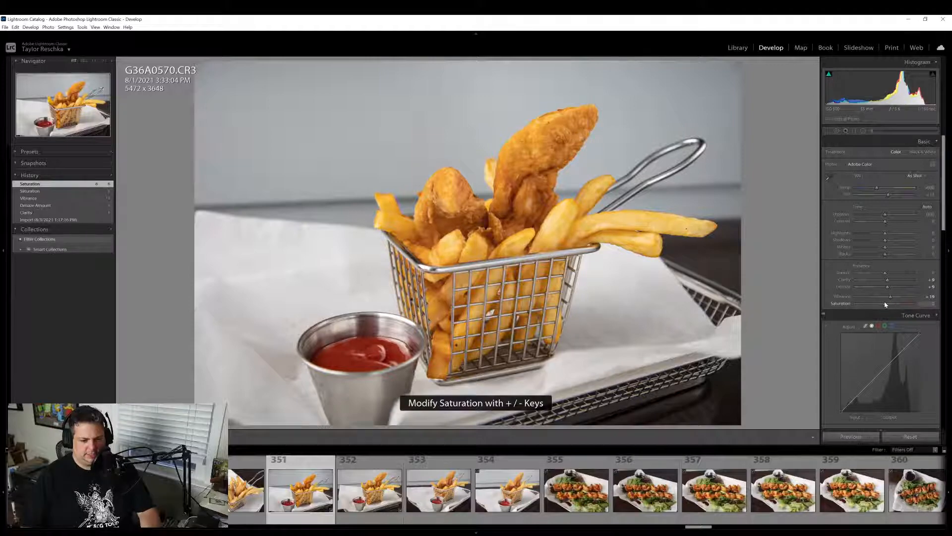
Inspect the chicken tenders in G36A0570 up close and set Shadows to 32
{"action": "key", "text": "z"}
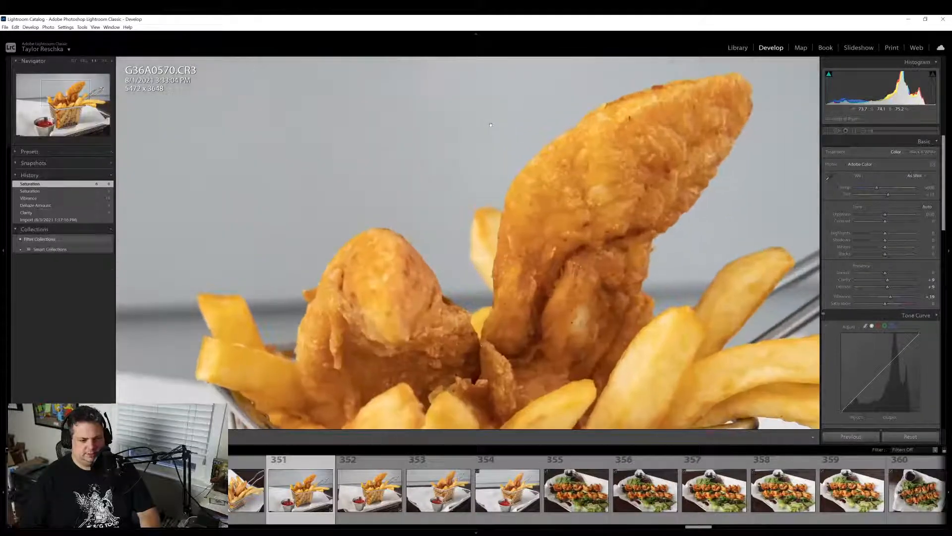
{"action": "key", "text": "z"}
{"action": "left_click_drag", "start_coordinate": [891, 239], "coordinate": [895, 242]}
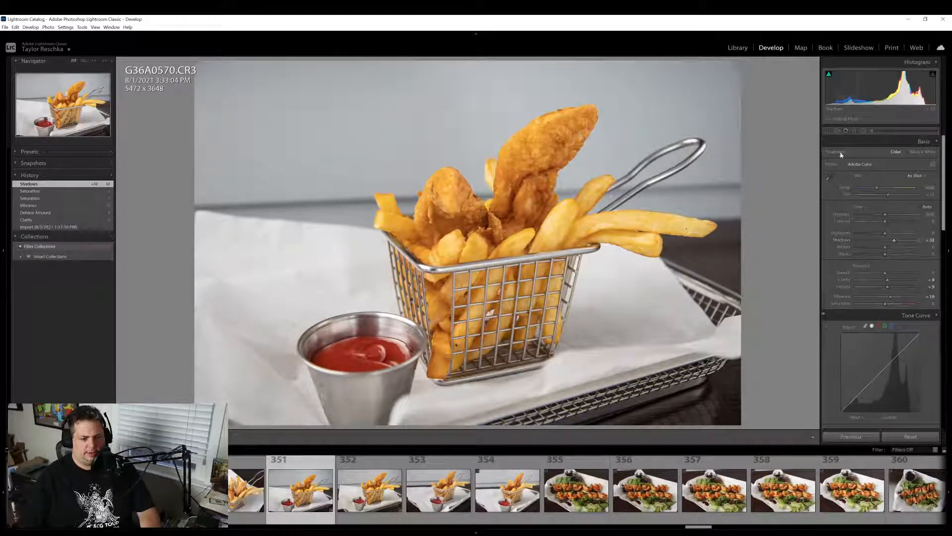
Brush a local adjustment over the chicken tenders with Highlights at -10, Shadows at 21 and Clarity at 20
{"action": "left_click", "coordinate": [873, 131]}
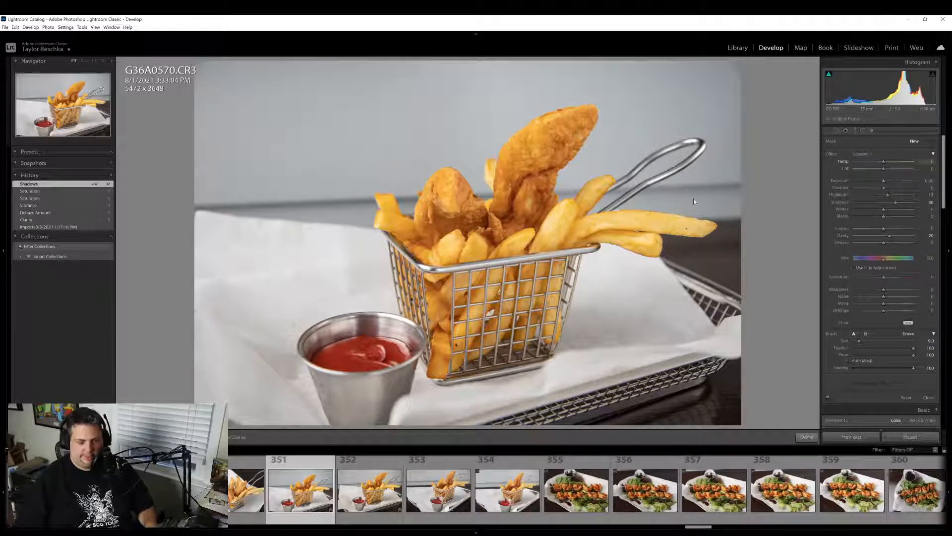
{"action": "double_click", "coordinate": [845, 202]}
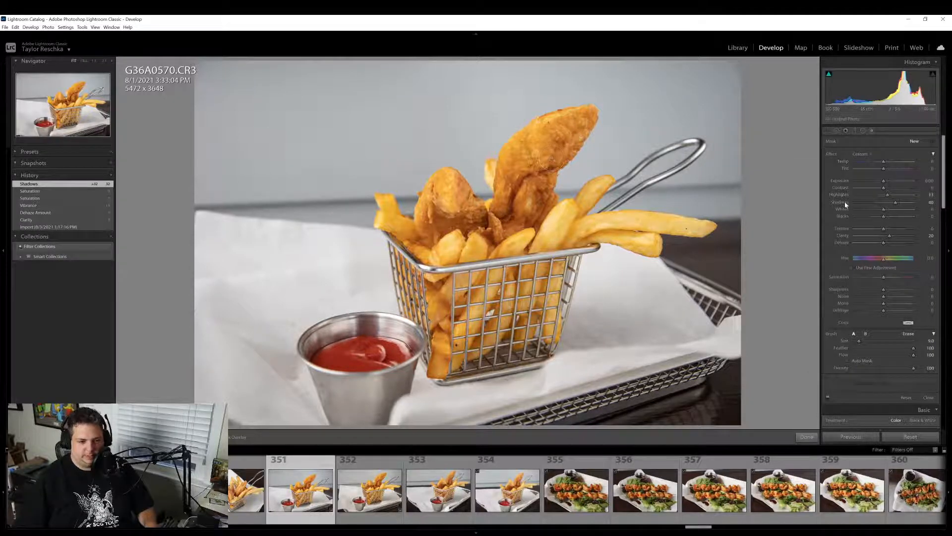
{"action": "left_click_drag", "start_coordinate": [846, 198], "coordinate": [830, 195]}
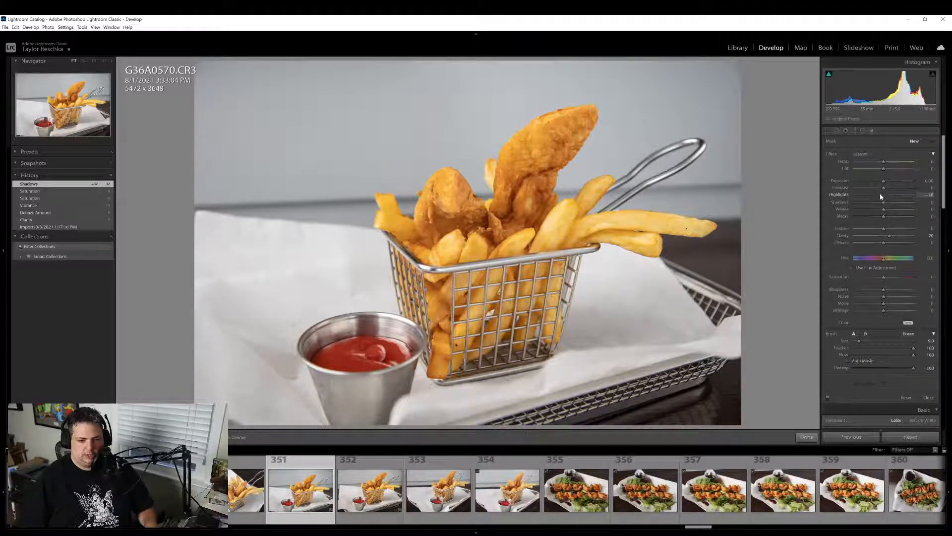
{"action": "mouse_move", "coordinate": [561, 141]}
{"action": "left_mouse_down"}
{"action": "mouse_move", "coordinate": [563, 132]}
{"action": "mouse_move", "coordinate": [515, 186]}
{"action": "mouse_move", "coordinate": [534, 190]}
{"action": "left_mouse_up"}
{"action": "left_click_drag", "start_coordinate": [451, 214], "coordinate": [459, 218]}
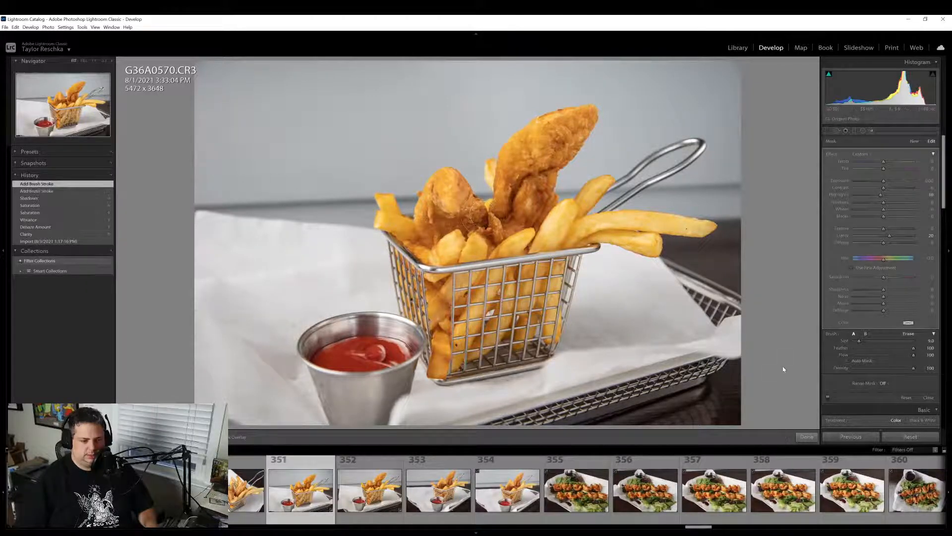
{"action": "left_click_drag", "start_coordinate": [883, 203], "coordinate": [888, 203]}
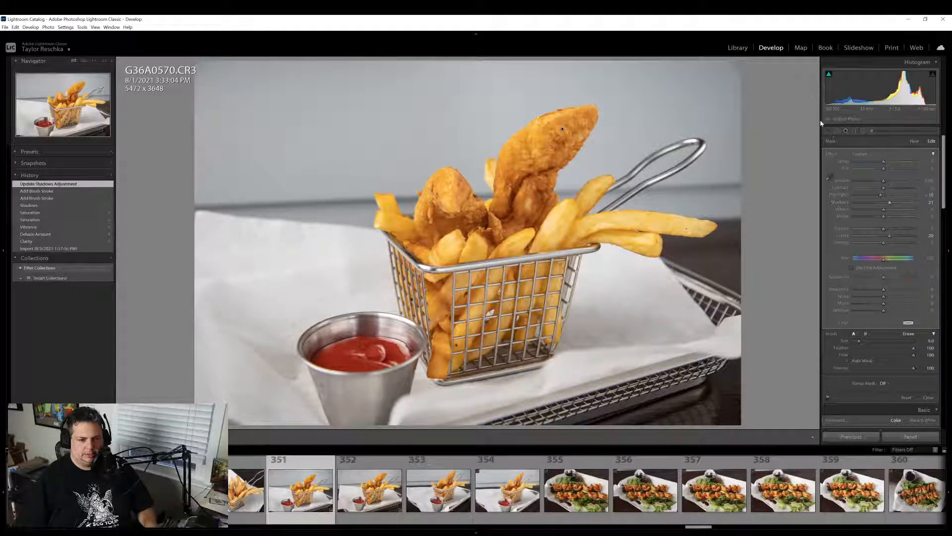
{"action": "left_click", "coordinate": [801, 436]}
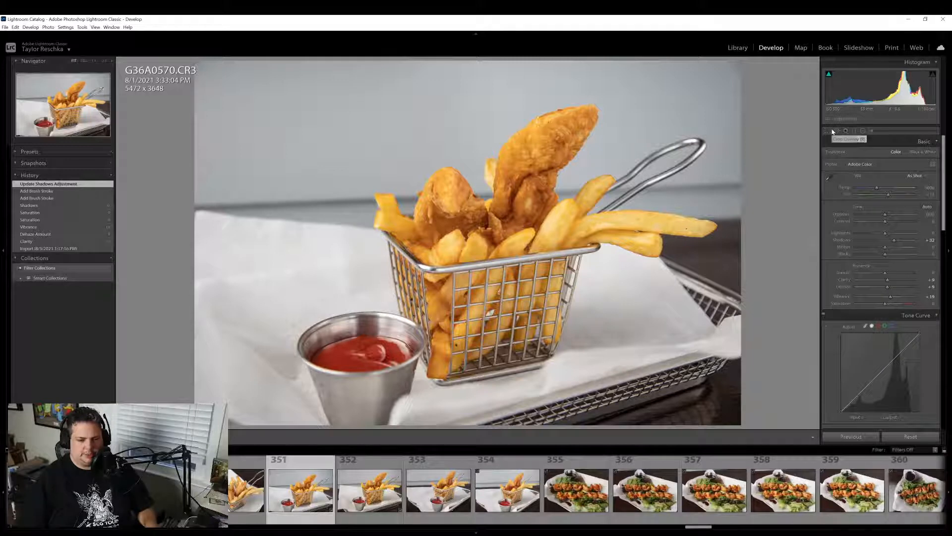
Crop G36A0570 slightly tighter around the basket to 5114 x 3409, keeping the original aspect ratio
{"action": "left_click", "coordinate": [832, 130]}
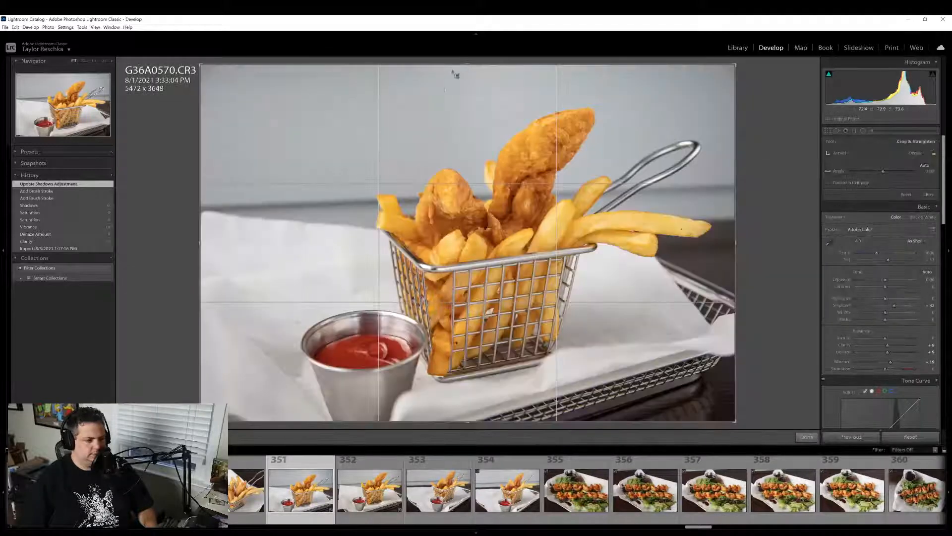
{"action": "mouse_move", "coordinate": [474, 62]}
{"action": "left_mouse_down"}
{"action": "mouse_move", "coordinate": [480, 34]}
{"action": "mouse_move", "coordinate": [468, 78]}
{"action": "left_mouse_up"}
{"action": "left_click", "coordinate": [934, 154]}
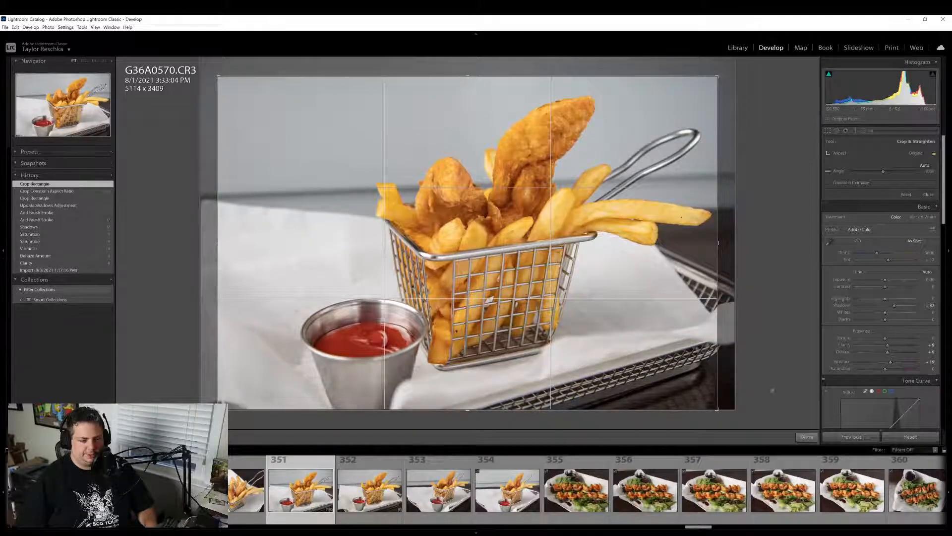
{"action": "left_click", "coordinate": [807, 436]}
Export the finished chicken tender photo G36A0570 using the previous export settings
{"action": "right_click", "coordinate": [289, 511]}
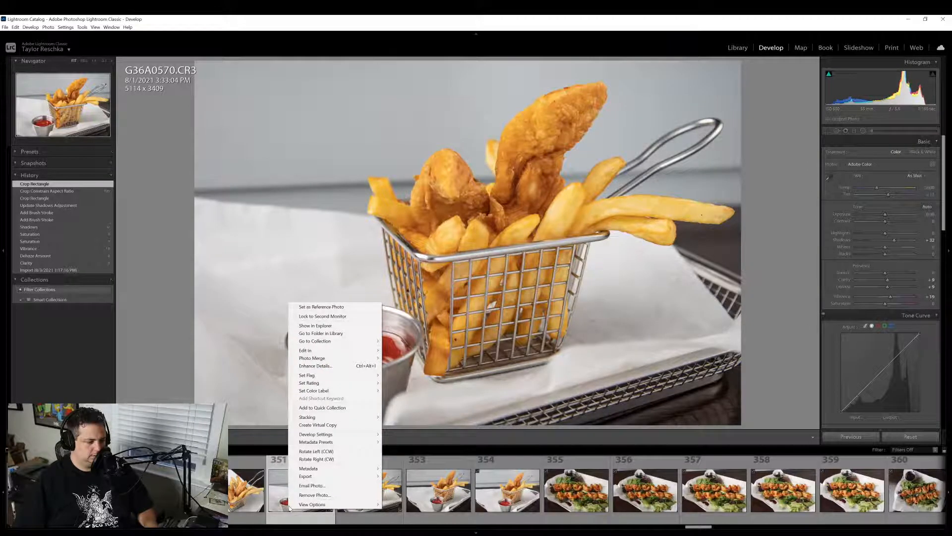
{"action": "mouse_move", "coordinate": [357, 476]}
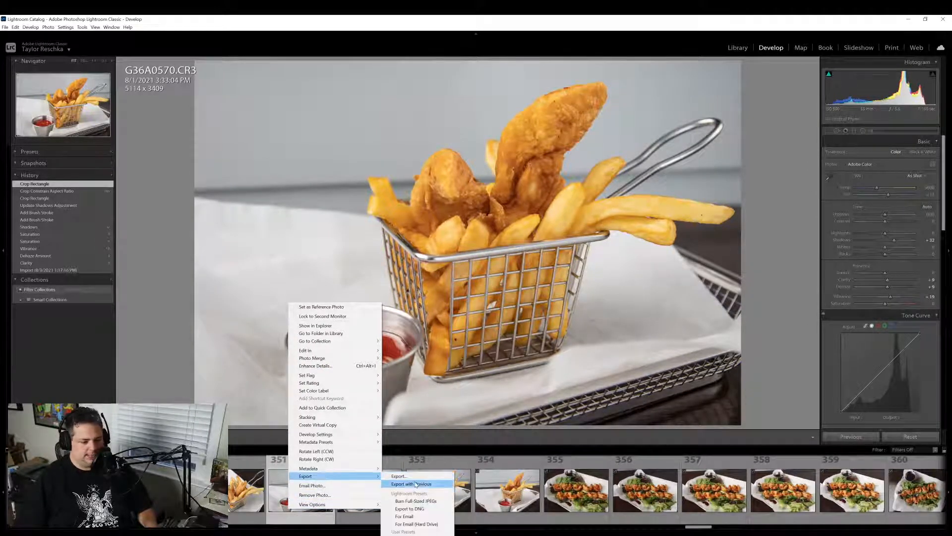
{"action": "left_click", "coordinate": [416, 485]}
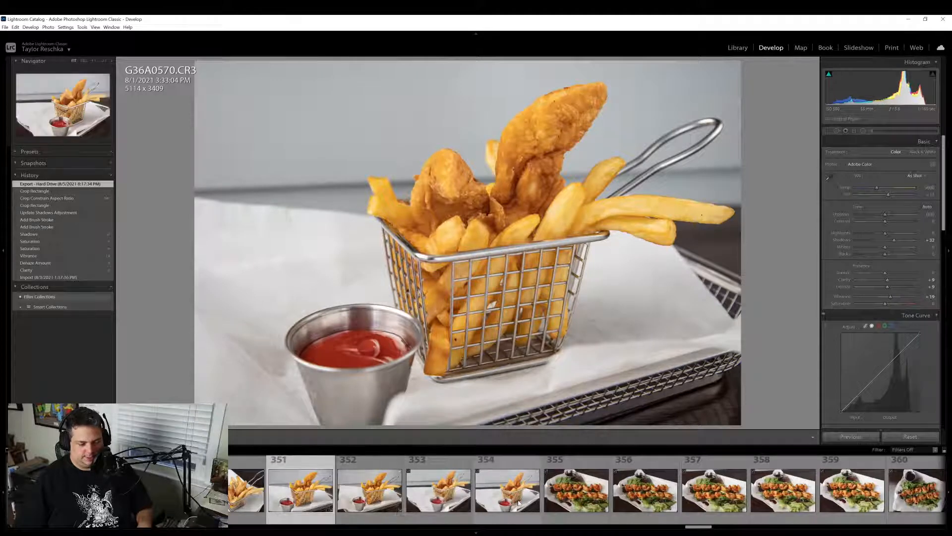
Open shrimp skewer photo G36A0576 and set Clarity to 10, Dehaze to 6, Vibrance to 10 and Shadows to 38
{"action": "scroll", "coordinate": [518, 503], "scroll_direction": "down", "scroll_amount": 3}
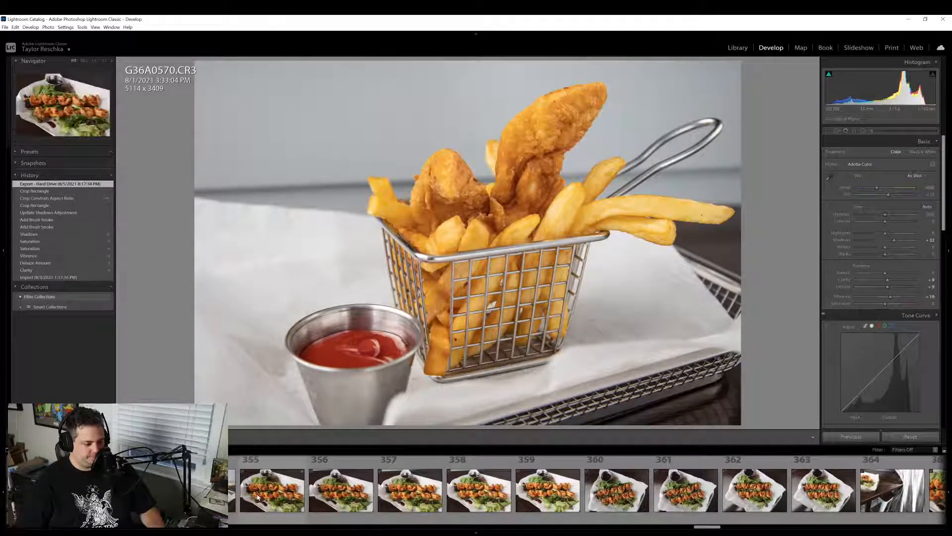
{"action": "left_click", "coordinate": [556, 492]}
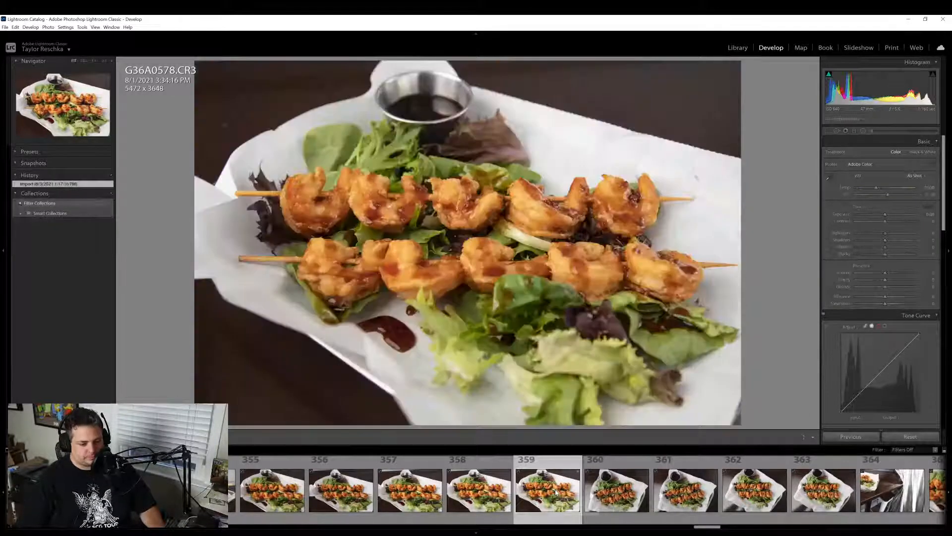
{"action": "left_click", "coordinate": [467, 496]}
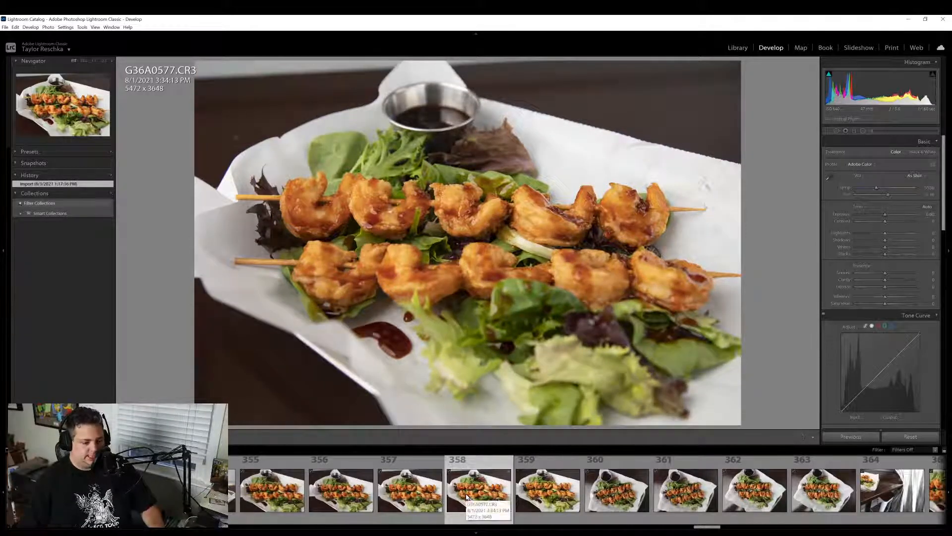
{"action": "left_click", "coordinate": [429, 502]}
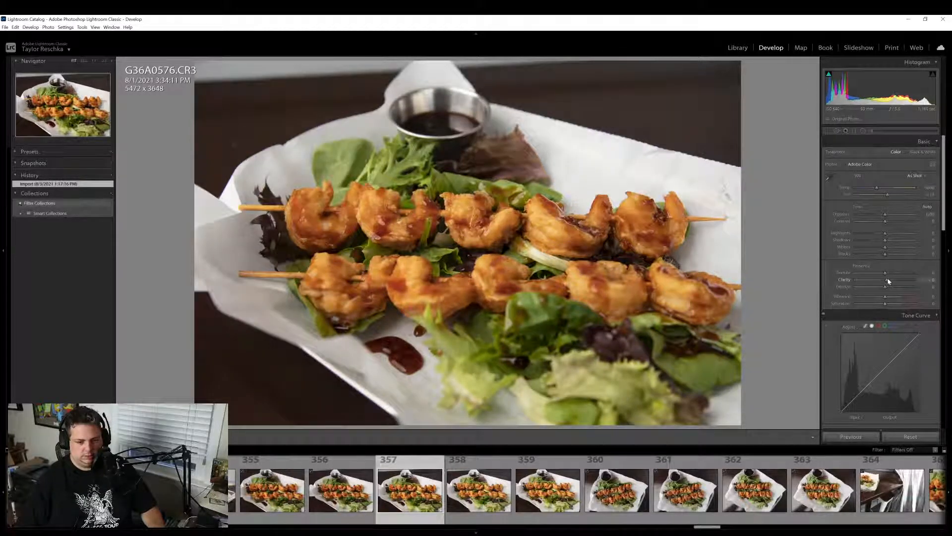
{"action": "left_click_drag", "start_coordinate": [886, 279], "coordinate": [889, 279]}
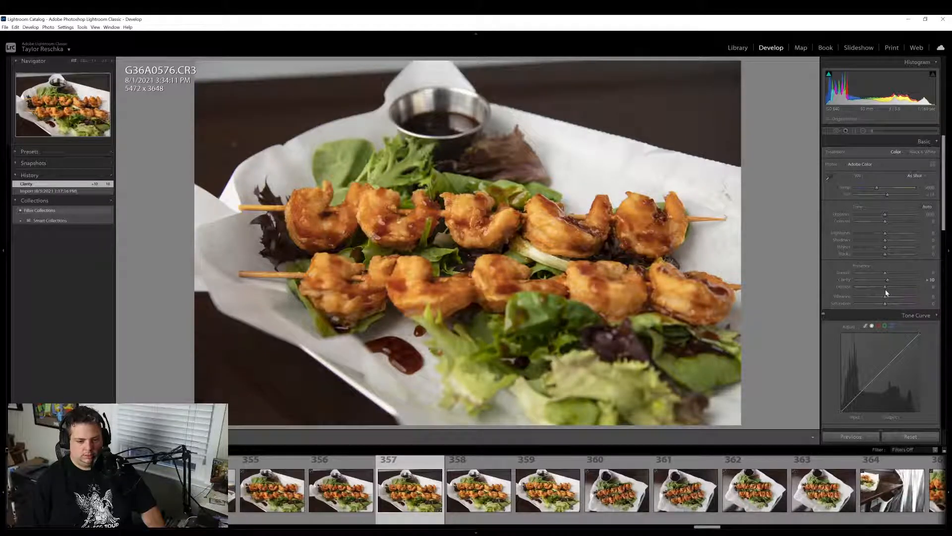
{"action": "left_click_drag", "start_coordinate": [885, 287], "coordinate": [888, 296]}
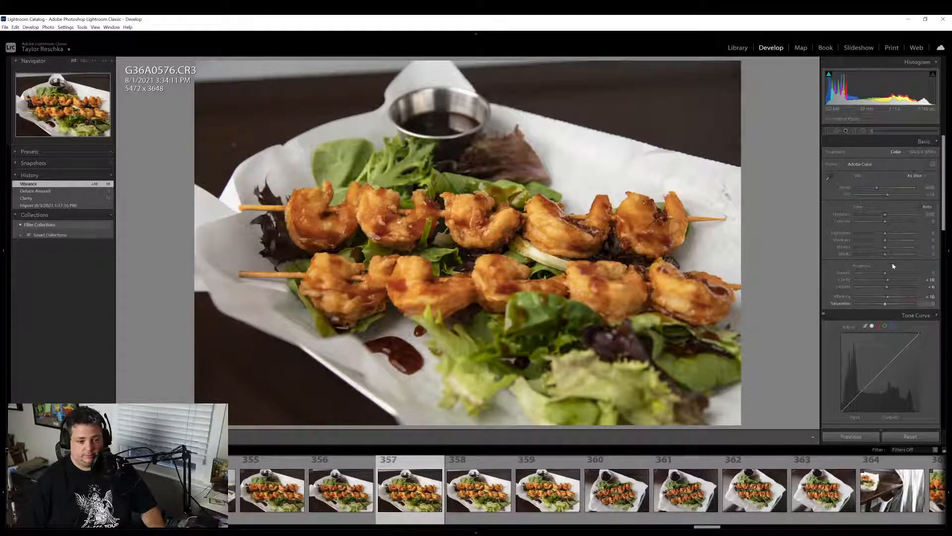
{"action": "left_click_drag", "start_coordinate": [885, 240], "coordinate": [898, 243]}
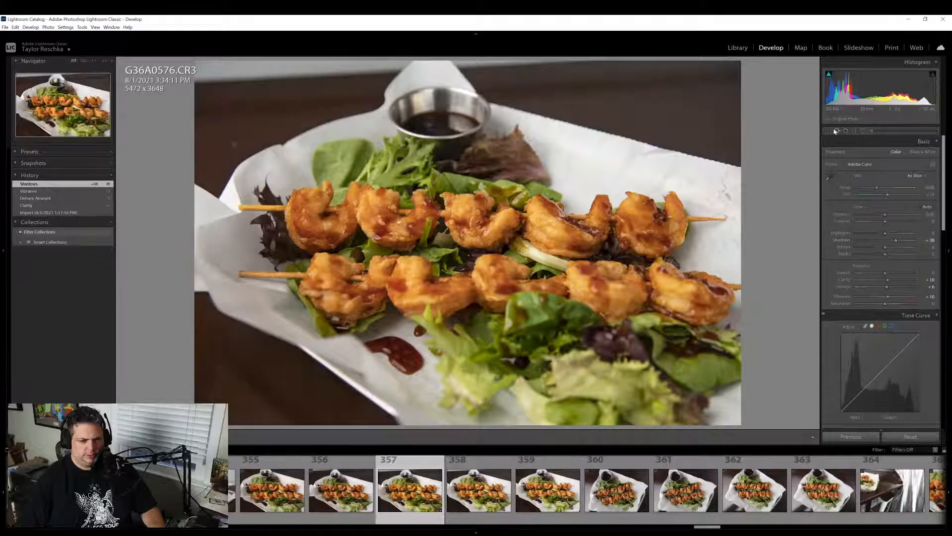
Heal the spot on the dark table above the paper's left corner in G36A0576 and raise Exposure to 0.15
{"action": "key", "text": "q"}
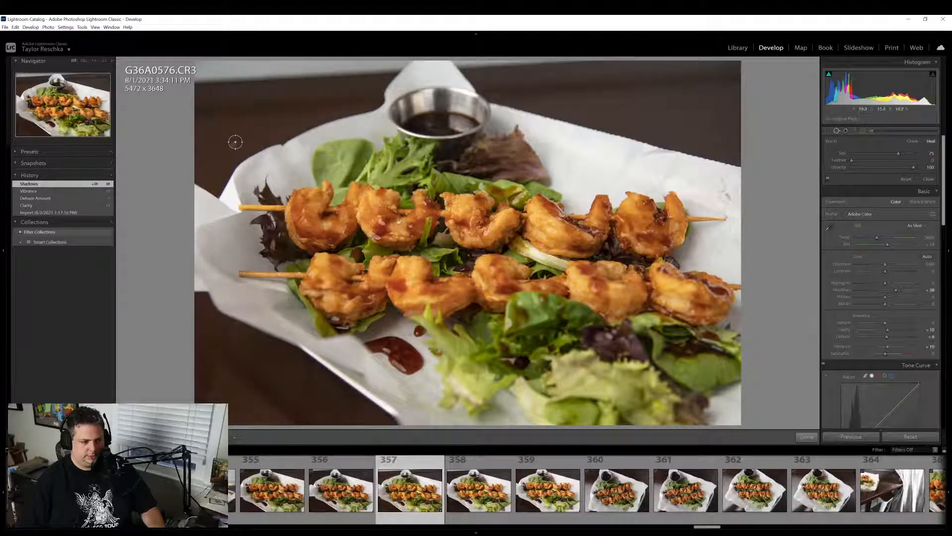
{"action": "left_click", "coordinate": [234, 143]}
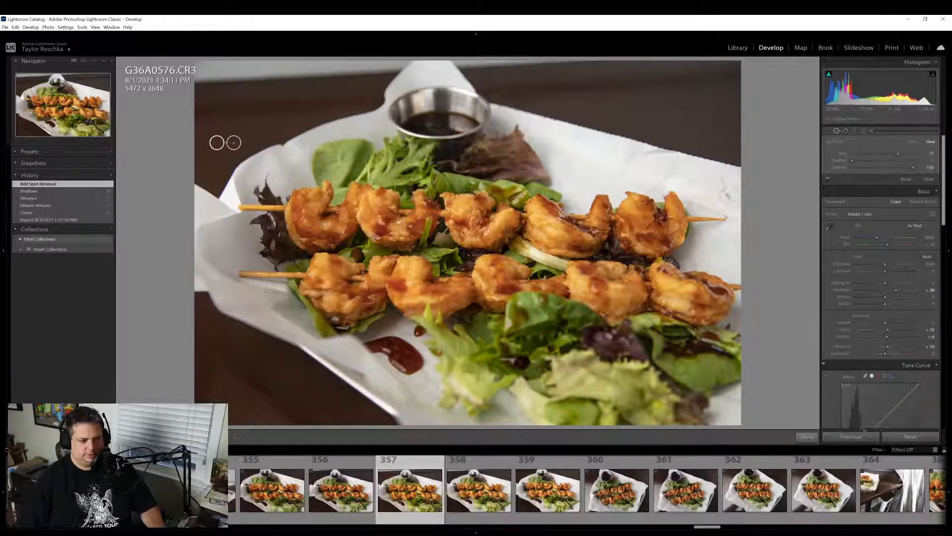
{"action": "left_click", "coordinate": [807, 437]}
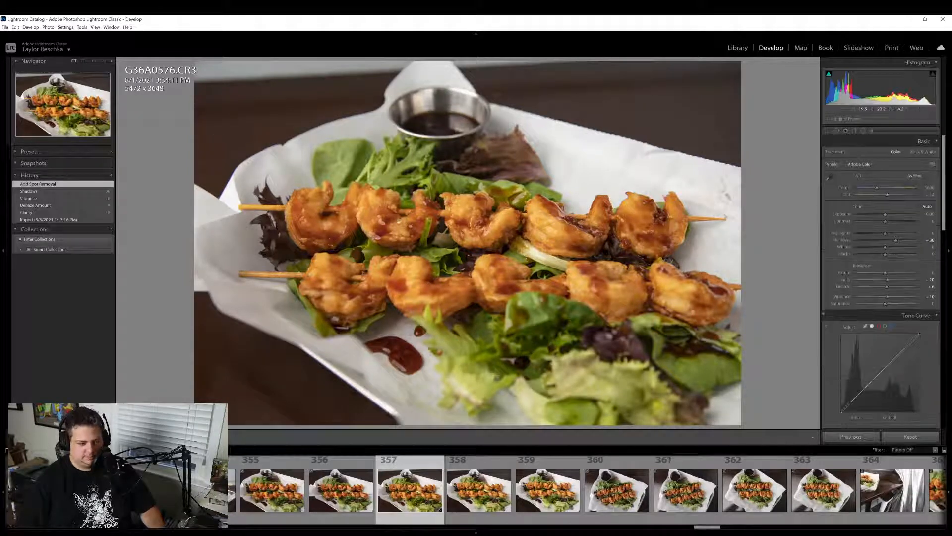
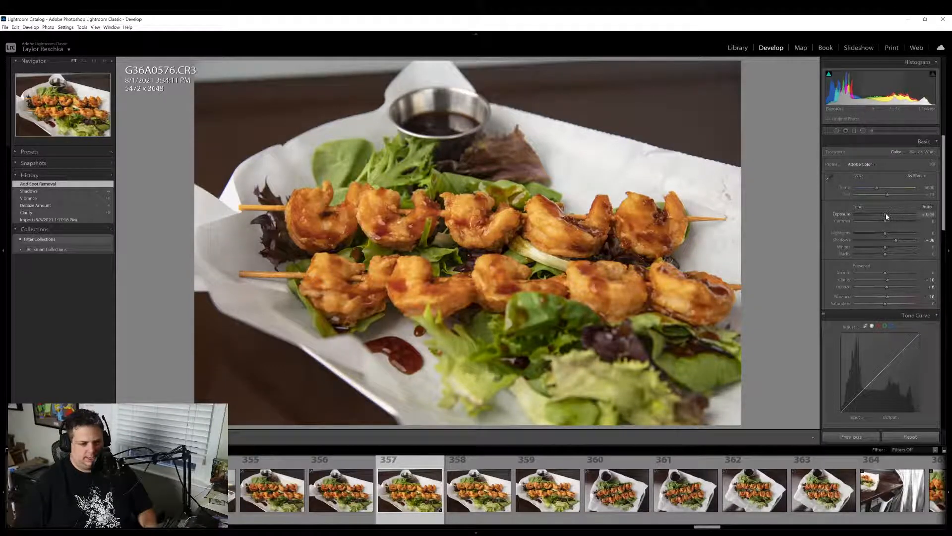
{"action": "left_click_drag", "start_coordinate": [886, 214], "coordinate": [887, 214]}
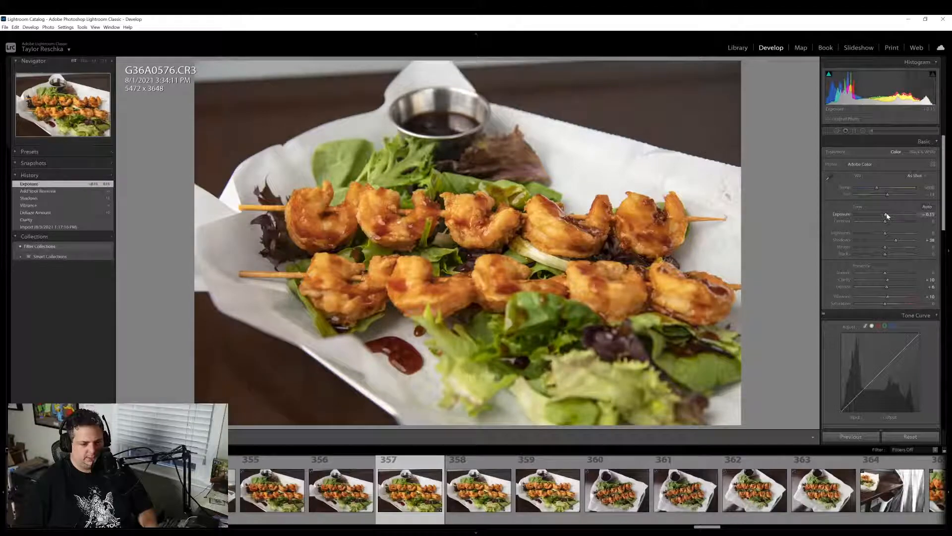
Export the finished shrimp skewer photo G36A0576 using the previous export settings
{"action": "right_click", "coordinate": [400, 511]}
{"action": "mouse_move", "coordinate": [461, 479]}
{"action": "left_click", "coordinate": [522, 484]}
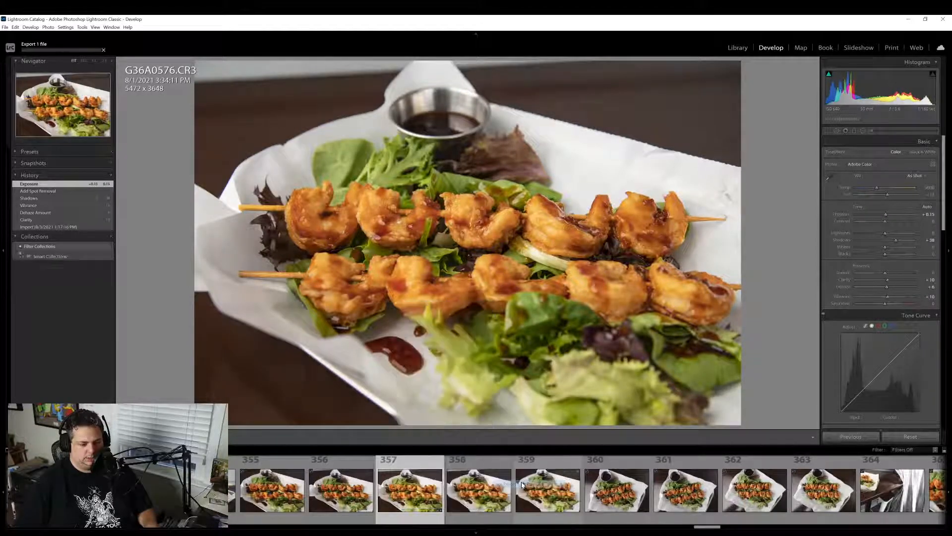
Apply the previous photo's settings to overhead shrimp skewer photo G36A0582 and compare its detail up close with G36A0581
{"action": "scroll", "coordinate": [524, 495], "scroll_direction": "down", "scroll_amount": 3}
{"action": "scroll", "coordinate": [525, 495], "scroll_direction": "up", "scroll_amount": 3}
{"action": "scroll", "coordinate": [525, 495], "scroll_direction": "down", "scroll_amount": 3}
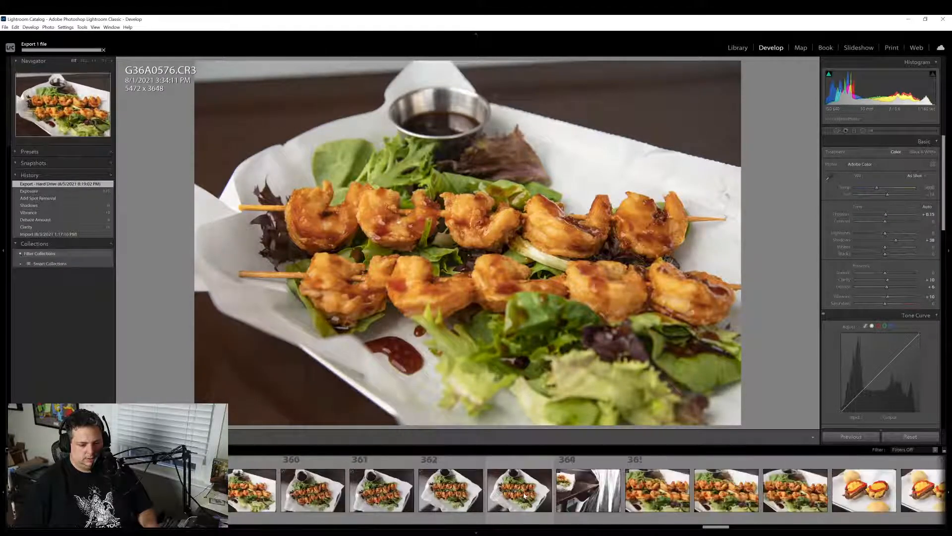
{"action": "left_click", "coordinate": [524, 495]}
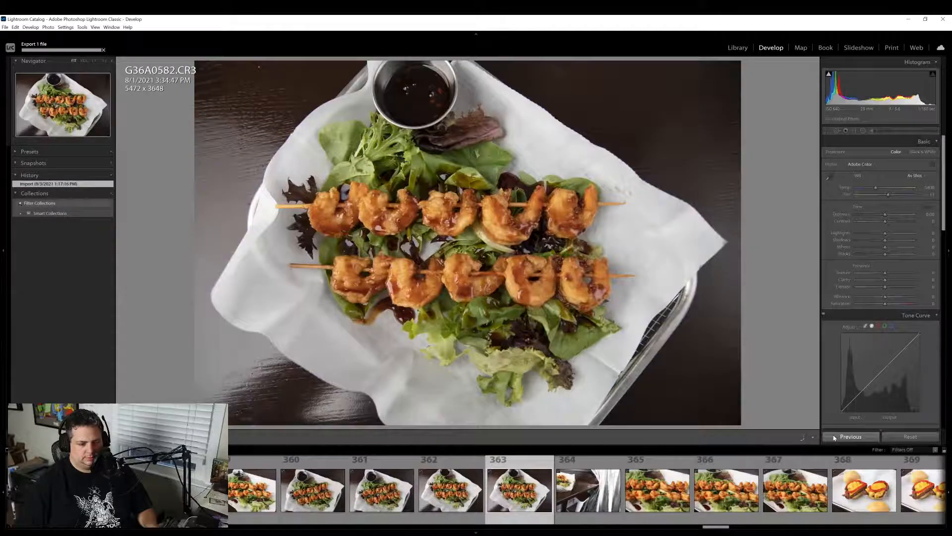
{"action": "left_click", "coordinate": [834, 436]}
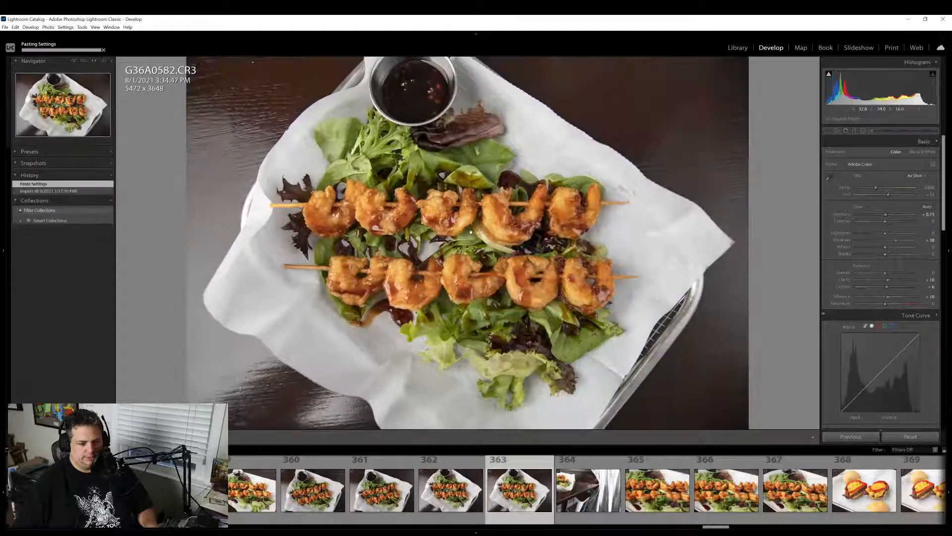
{"action": "left_click", "coordinate": [470, 231]}
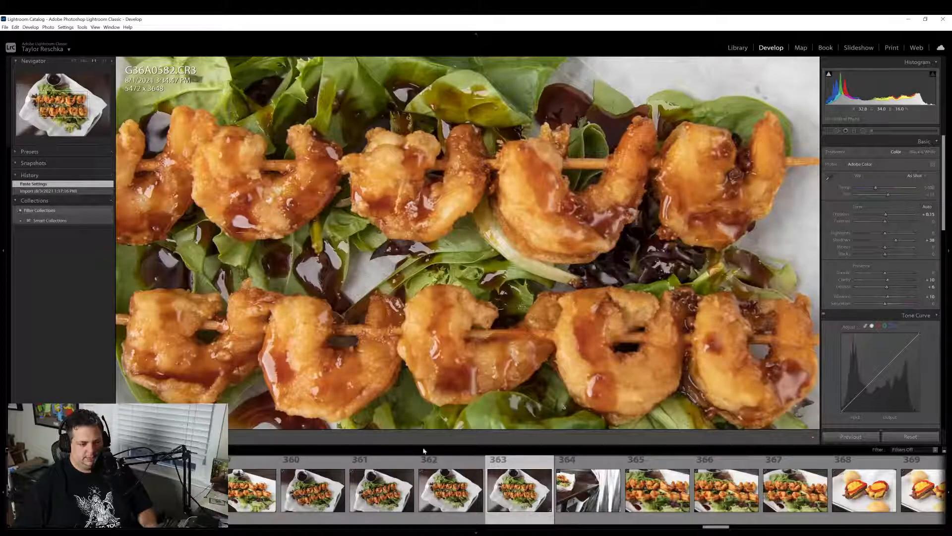
{"action": "left_click", "coordinate": [442, 491]}
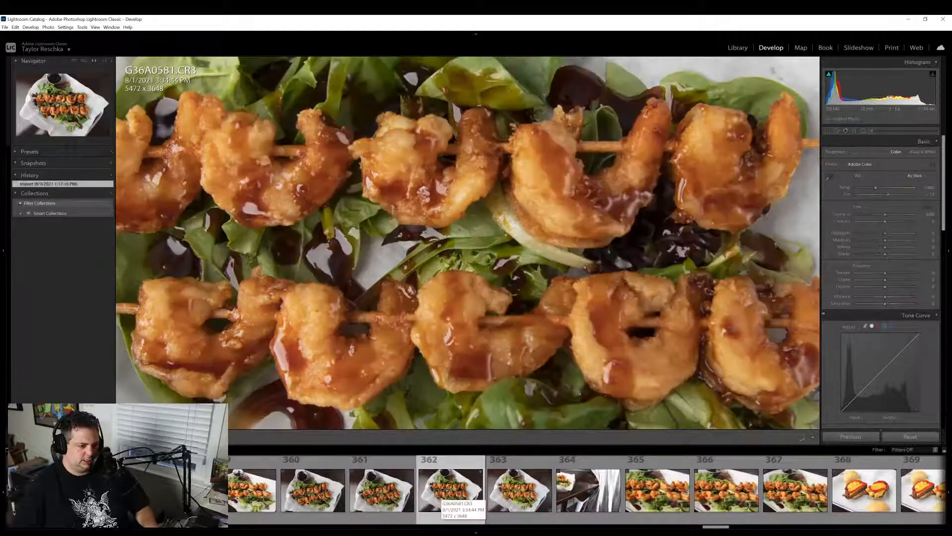
Compare the close-up detail of shrimp skewer photos G36A0580 and G36A0579, and paste the copied develop settings onto G36A0582
{"action": "left_click", "coordinate": [403, 493]}
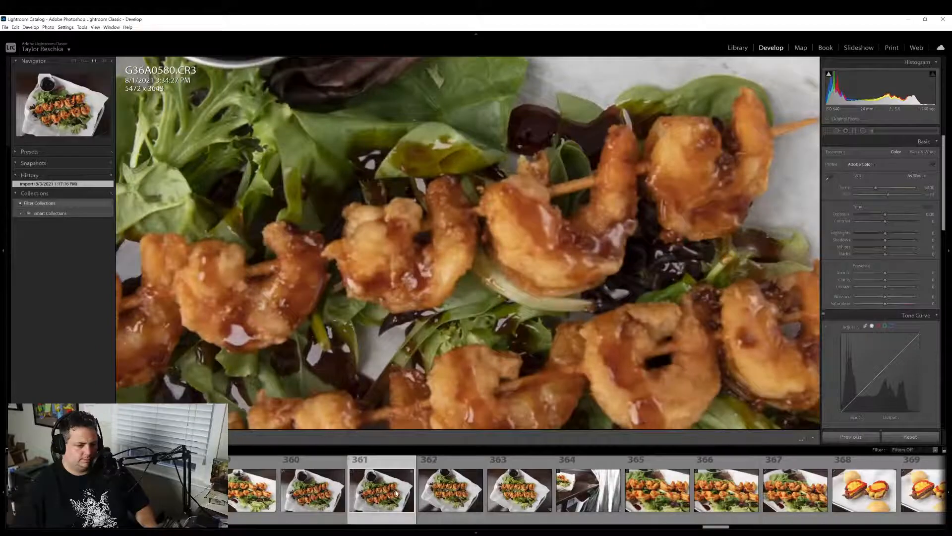
{"action": "left_click", "coordinate": [313, 491]}
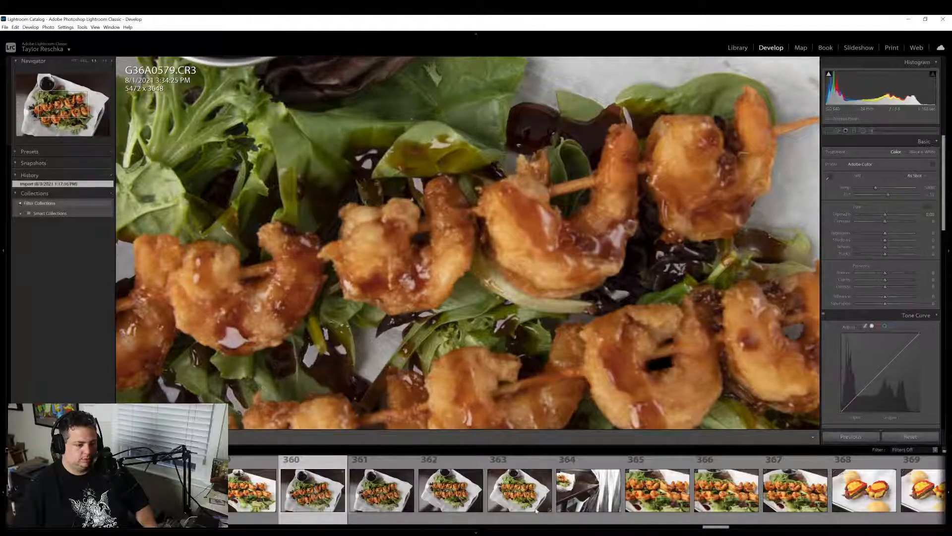
{"action": "left_click", "coordinate": [516, 500]}
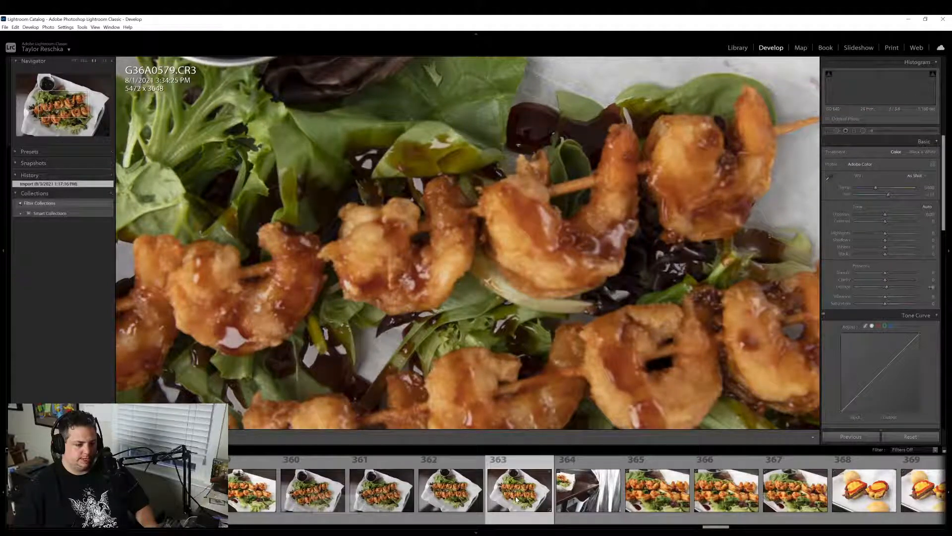
{"action": "key", "text": "ctrl+shift+v"}
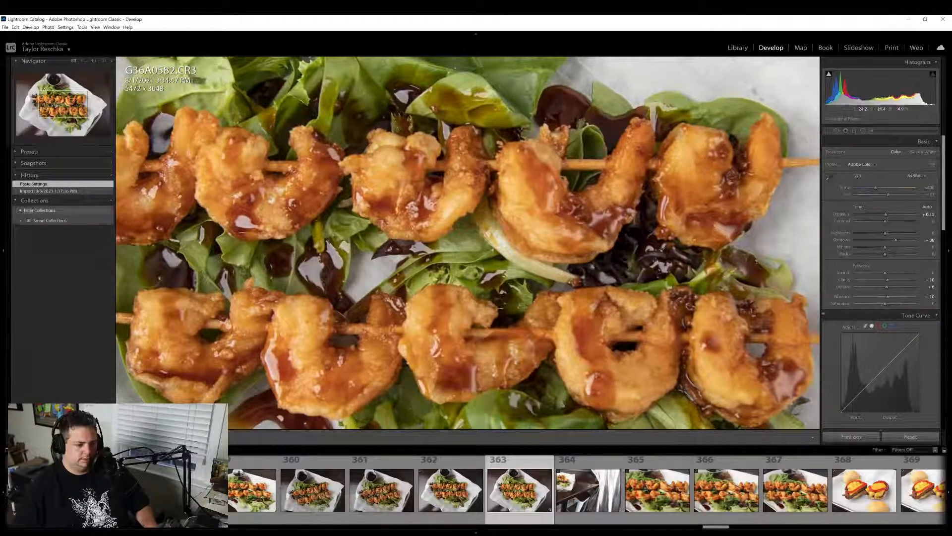
{"action": "key", "text": "z"}
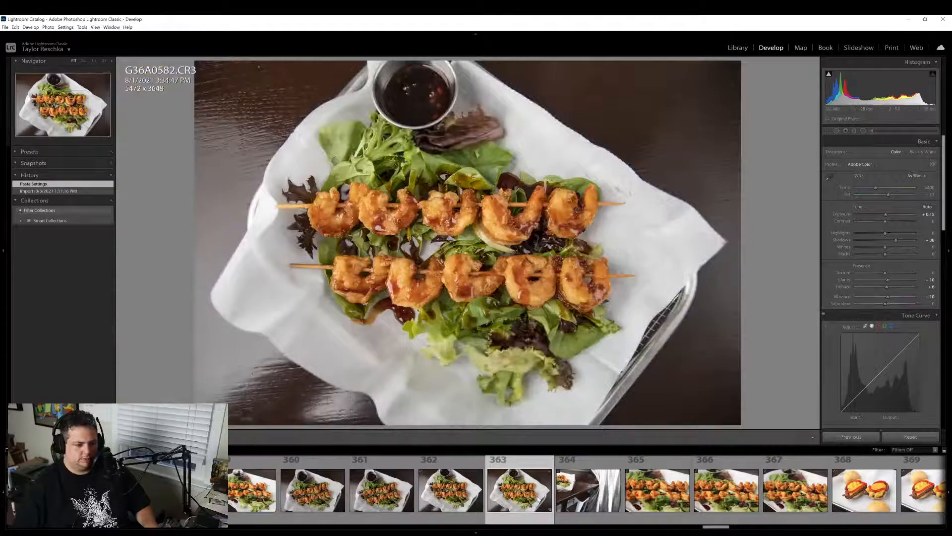
Enable lens profile corrections for G36A0582 and set its post-crop vignette Amount to -9
{"action": "scroll", "coordinate": [854, 214], "scroll_direction": "down", "scroll_amount": 10}
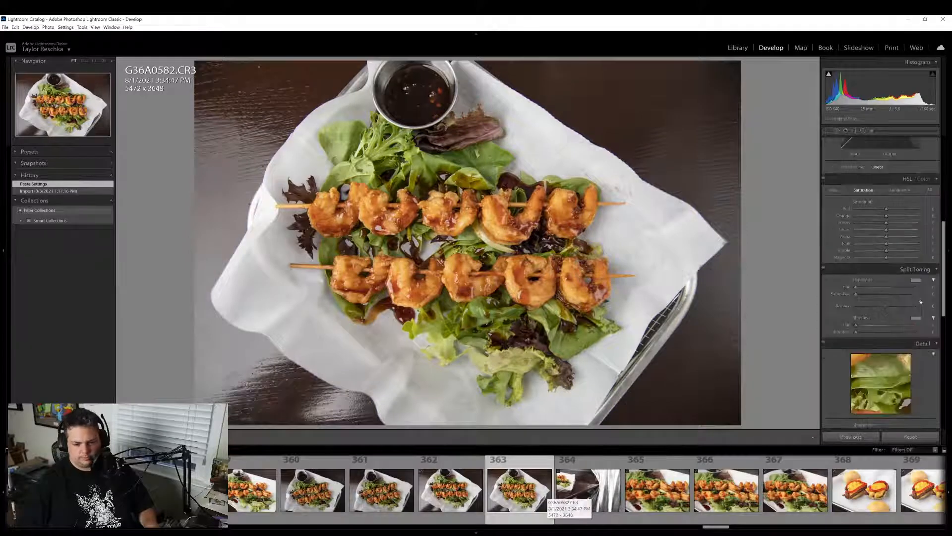
{"action": "left_click", "coordinate": [853, 210]}
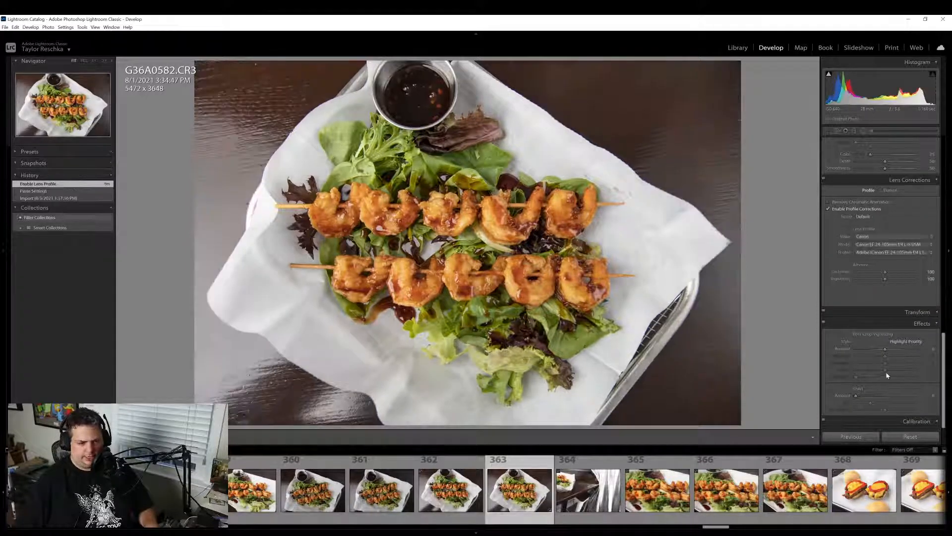
{"action": "left_click_drag", "start_coordinate": [885, 350], "coordinate": [882, 349]}
Export the overhead shrimp skewer photo G36A0582 using the previous export settings
{"action": "right_click", "coordinate": [516, 495]}
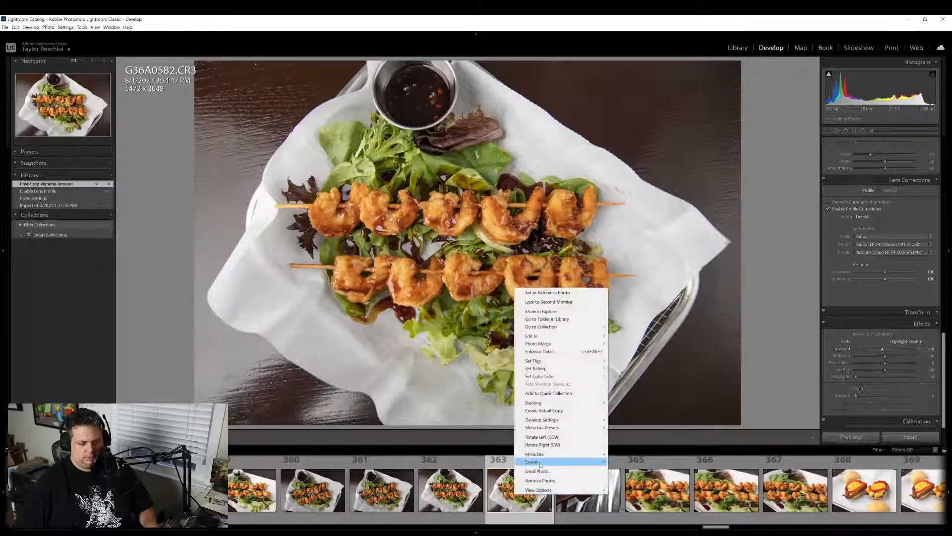
{"action": "mouse_move", "coordinate": [540, 463]}
{"action": "left_click", "coordinate": [618, 470]}
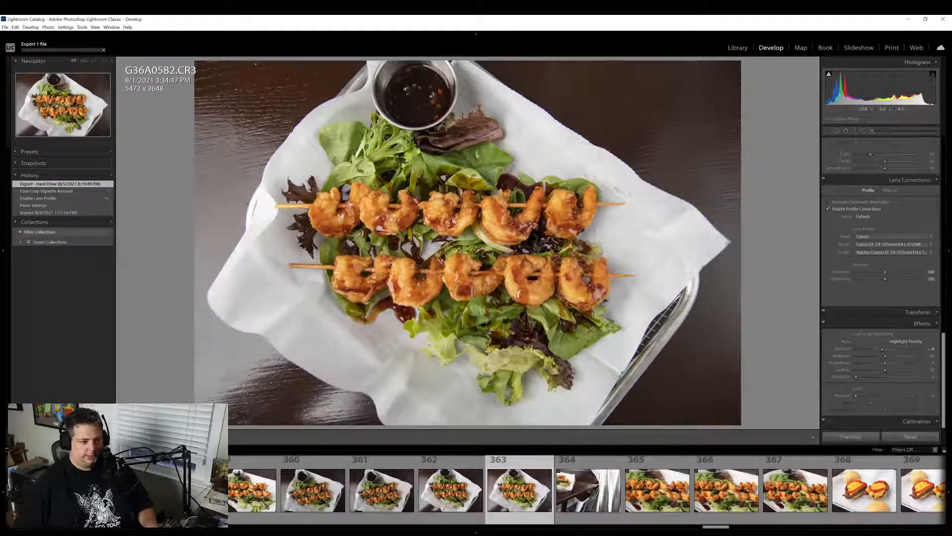
Check G36A0583, compare G36A0586 with G36A0582, and export close-up shrimp photo G36A0586 using the previous export settings
{"action": "left_click", "coordinate": [601, 490]}
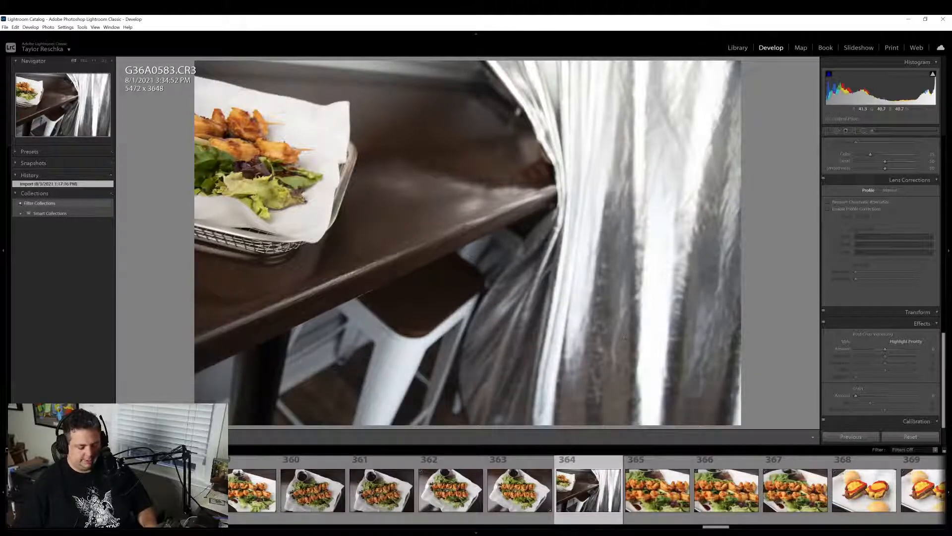
{"action": "left_click", "coordinate": [795, 489]}
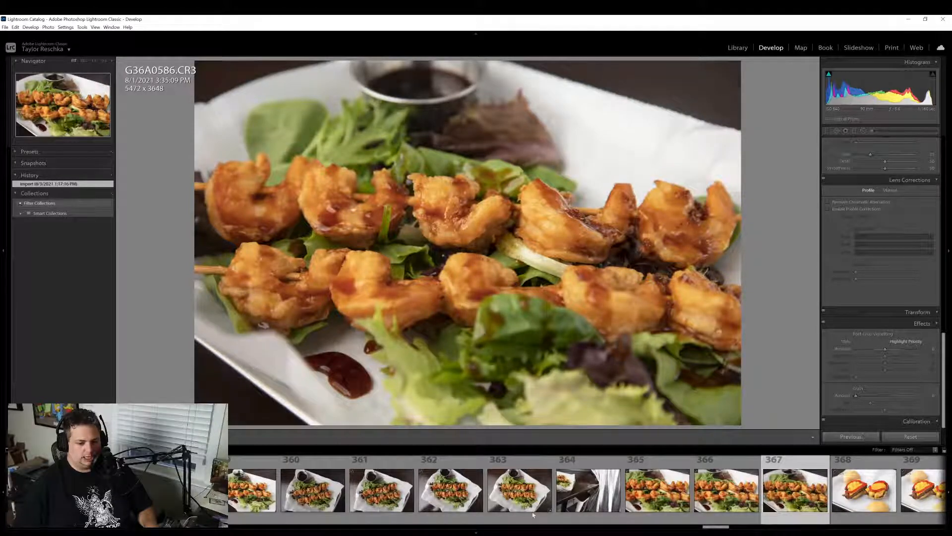
{"action": "left_click", "coordinate": [510, 504]}
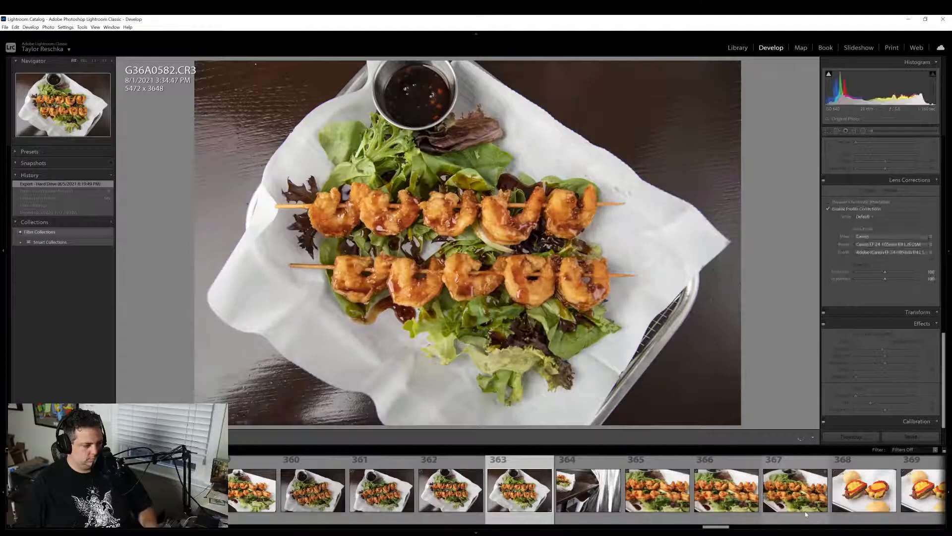
{"action": "left_click", "coordinate": [806, 514]}
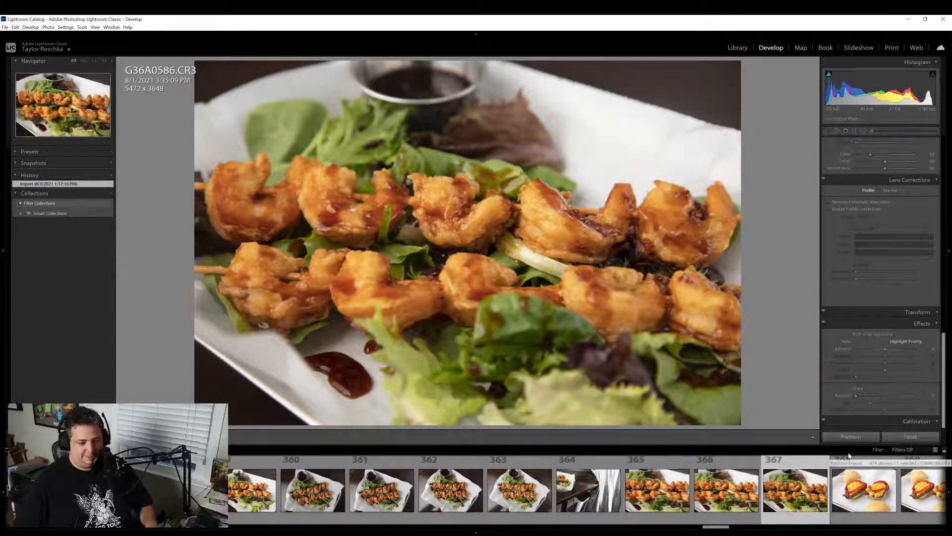
{"action": "right_click", "coordinate": [811, 500]}
{"action": "mouse_move", "coordinate": [823, 463]}
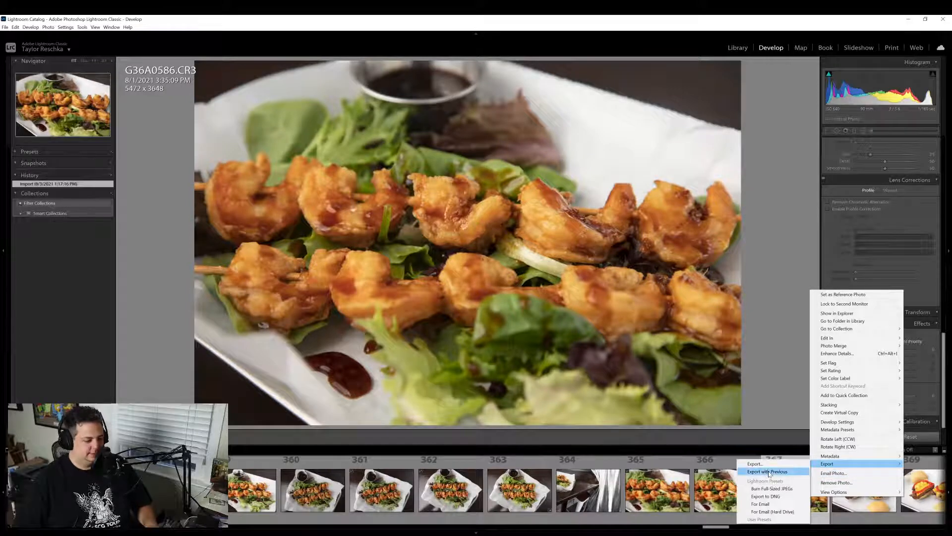
{"action": "left_click", "coordinate": [769, 471]}
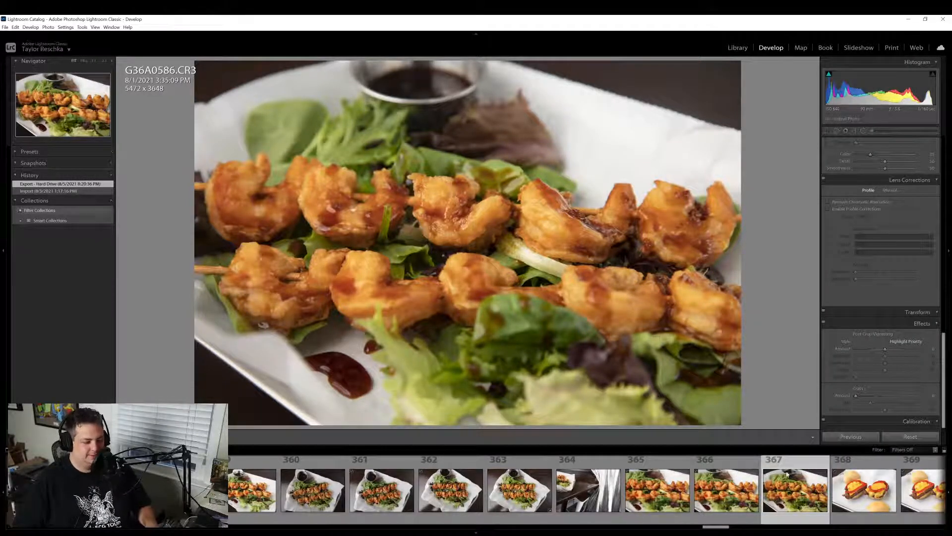
Open cheeseburger slider photo G36A0597, auto-straighten it and constrain its crop to the original aspect ratio
{"action": "scroll", "coordinate": [783, 492], "scroll_direction": "down", "scroll_amount": 4}
{"action": "scroll", "coordinate": [783, 492], "scroll_direction": "down", "scroll_amount": 3}
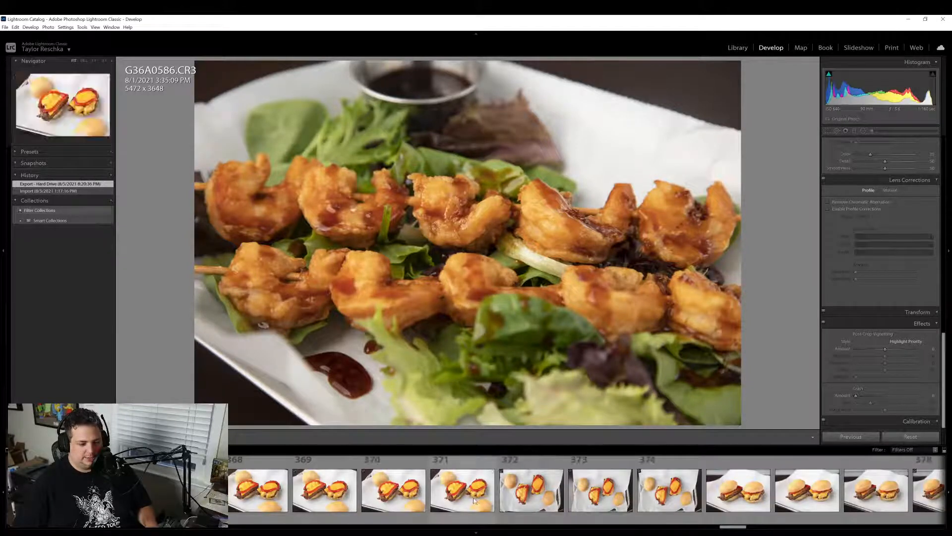
{"action": "scroll", "coordinate": [753, 505], "scroll_direction": "down", "scroll_amount": 3}
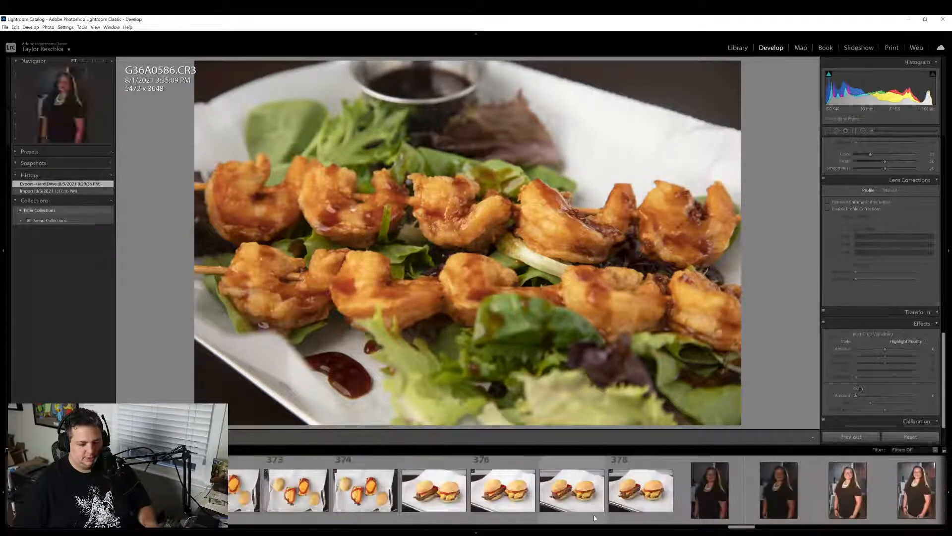
{"action": "left_click", "coordinate": [637, 507]}
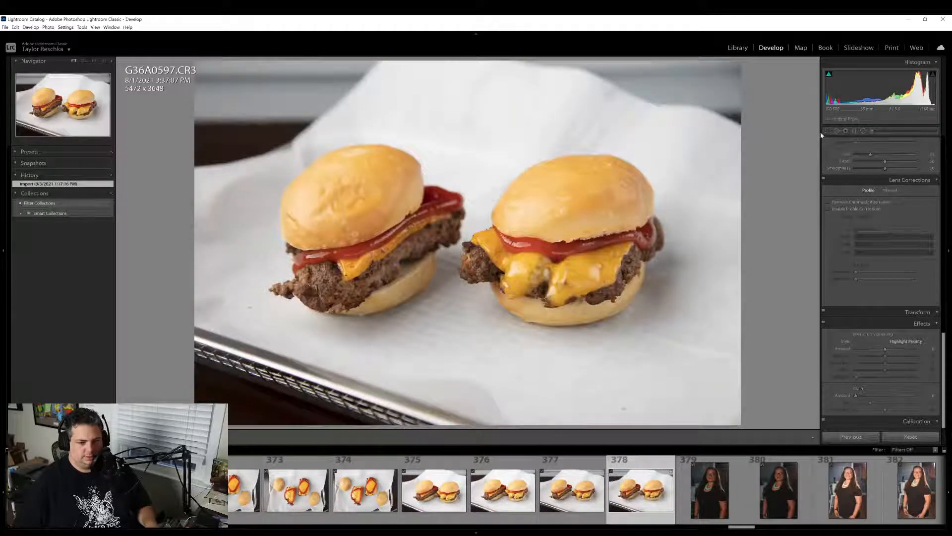
{"action": "left_click", "coordinate": [827, 132]}
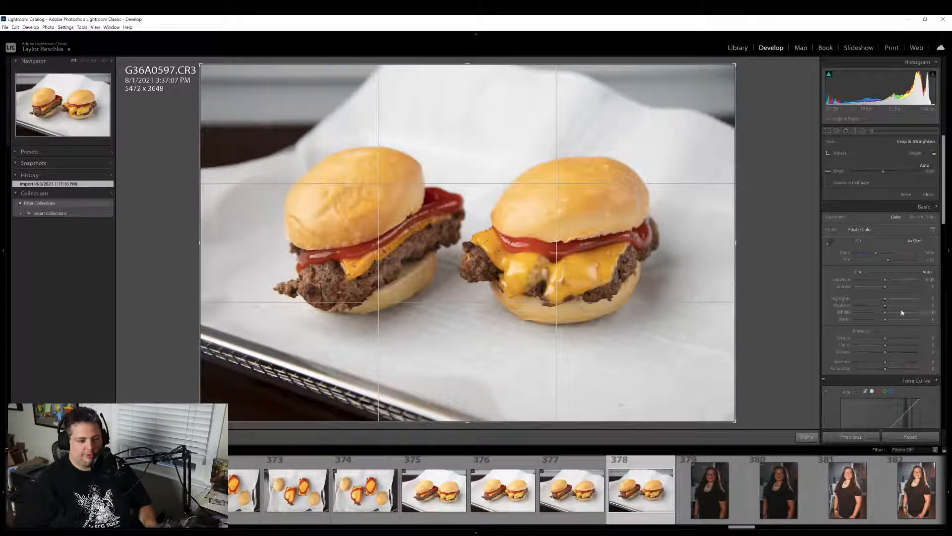
{"action": "left_click", "coordinate": [925, 165]}
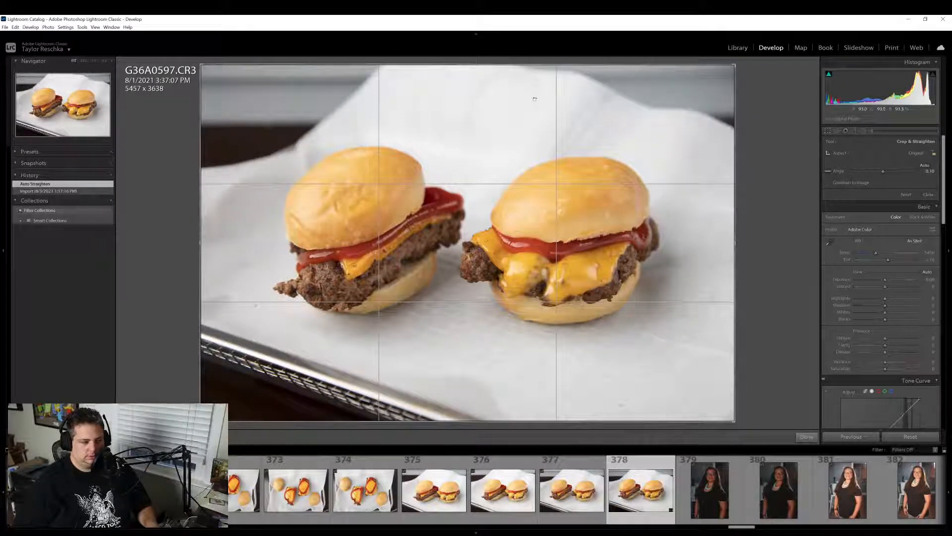
{"action": "left_click_drag", "start_coordinate": [492, 65], "coordinate": [493, 64]}
{"action": "left_click", "coordinate": [935, 153]}
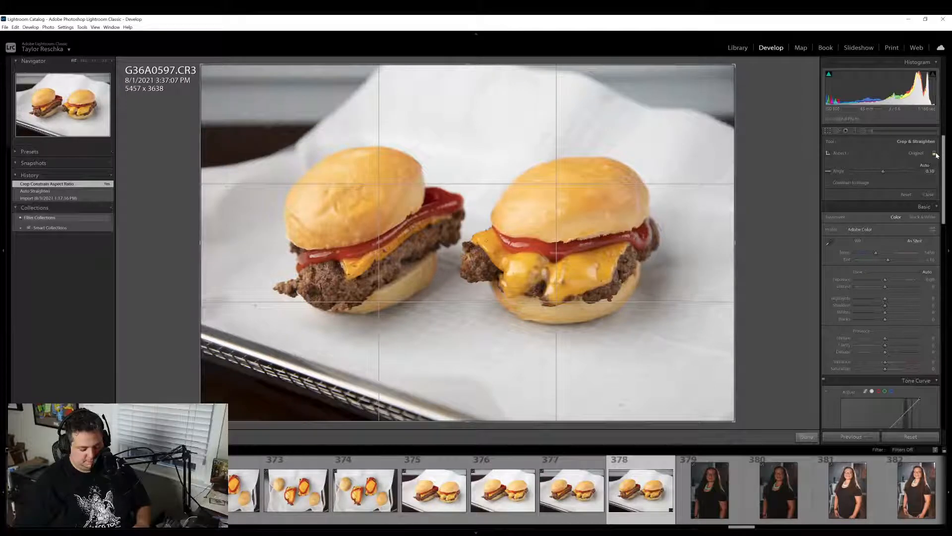
Crop G36A0597 to 4992 x 3328 around the two sliders and reposition the image within the frame
{"action": "left_click_drag", "start_coordinate": [478, 65], "coordinate": [481, 78]}
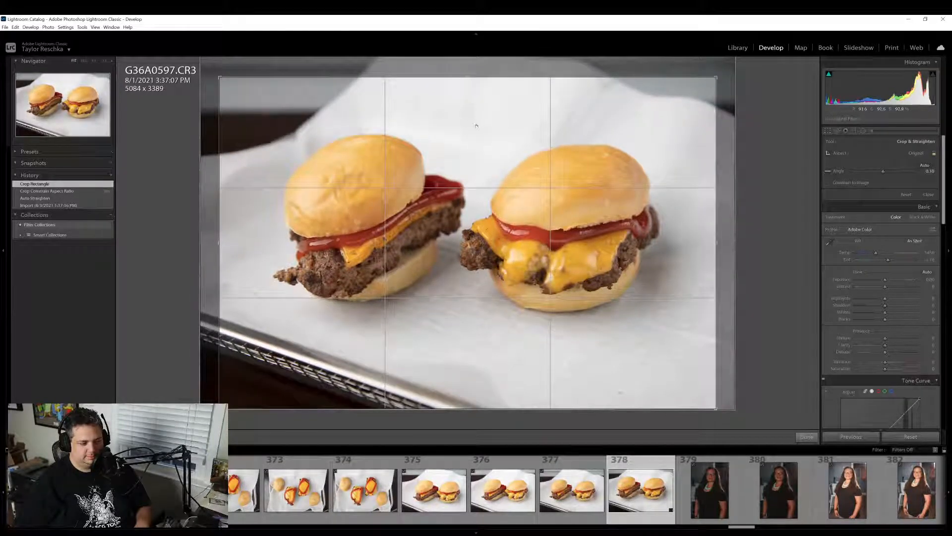
{"action": "left_click_drag", "start_coordinate": [475, 133], "coordinate": [474, 141]}
{"action": "left_click_drag", "start_coordinate": [466, 409], "coordinate": [467, 406]}
{"action": "left_click_drag", "start_coordinate": [480, 335], "coordinate": [480, 329]}
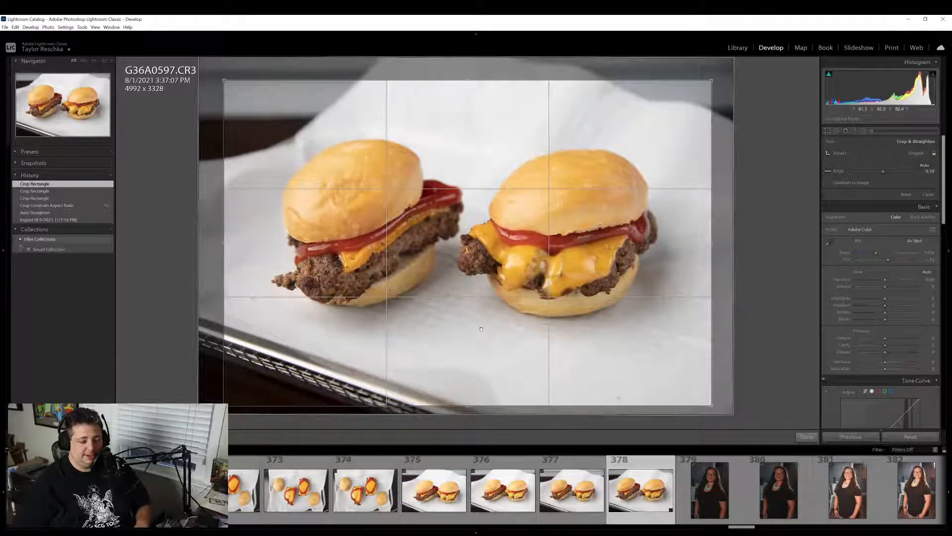
{"action": "left_click", "coordinate": [806, 437]}
Export the cropped slider photo G36A0597 using the previous export settings
{"action": "right_click", "coordinate": [646, 485]}
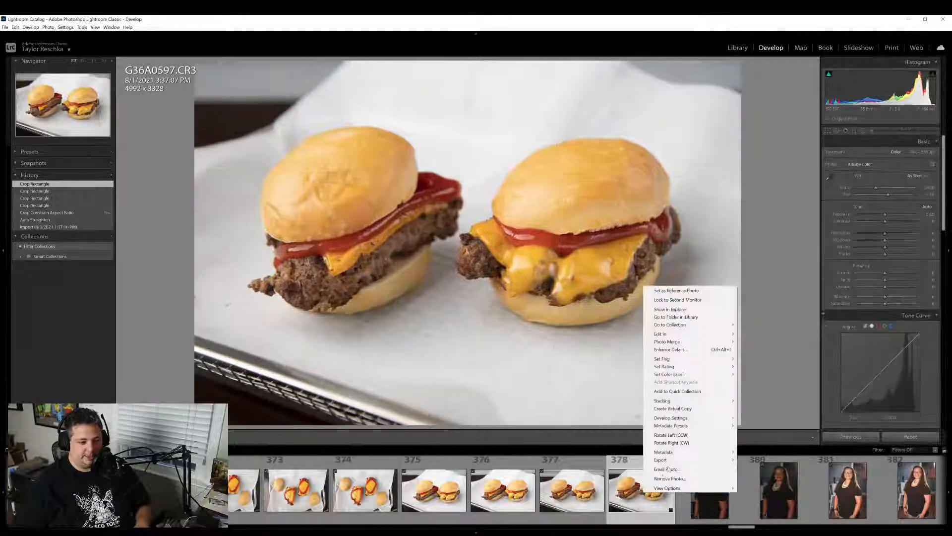
{"action": "mouse_move", "coordinate": [679, 460]}
{"action": "left_click", "coordinate": [786, 468]}
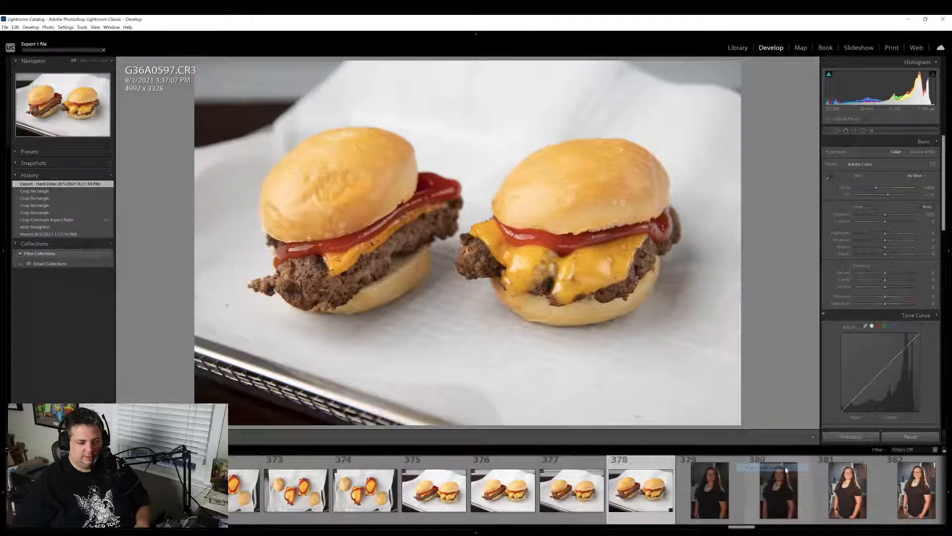
Set Vibrance to 11, Saturation to 1, Clarity to 10 and Dehaze to 5 for slider photo G36A0597
{"action": "scroll", "coordinate": [589, 496], "scroll_direction": "down", "scroll_amount": 8}
{"action": "scroll", "coordinate": [589, 500], "scroll_direction": "up", "scroll_amount": 5}
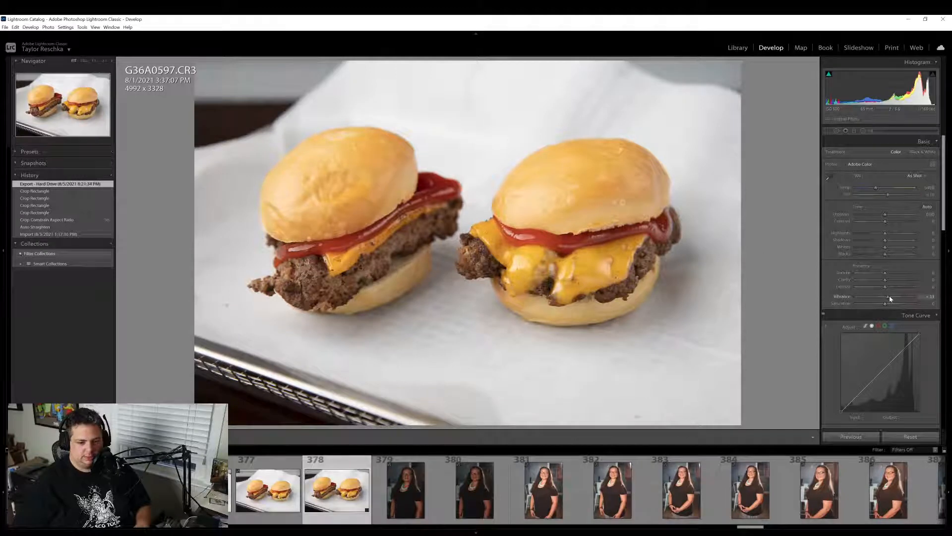
{"action": "left_click_drag", "start_coordinate": [890, 297], "coordinate": [887, 286]}
{"action": "left_click_drag", "start_coordinate": [884, 234], "coordinate": [884, 237]}
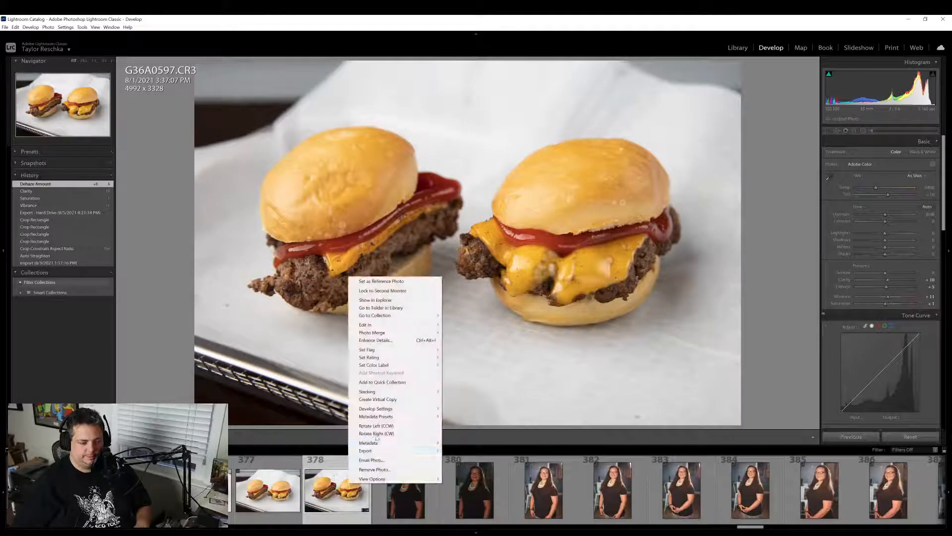
Export the color-adjusted slider photo G36A0597 again using the previous export settings
{"action": "right_click", "coordinate": [349, 277]}
{"action": "mouse_move", "coordinate": [422, 451]}
{"action": "left_click", "coordinate": [471, 458]}
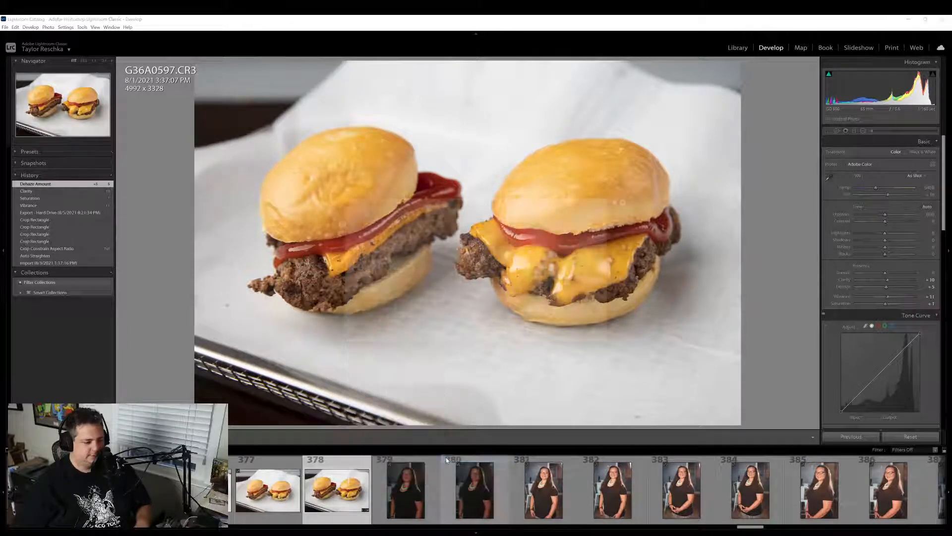
{"action": "left_click", "coordinate": [464, 335]}
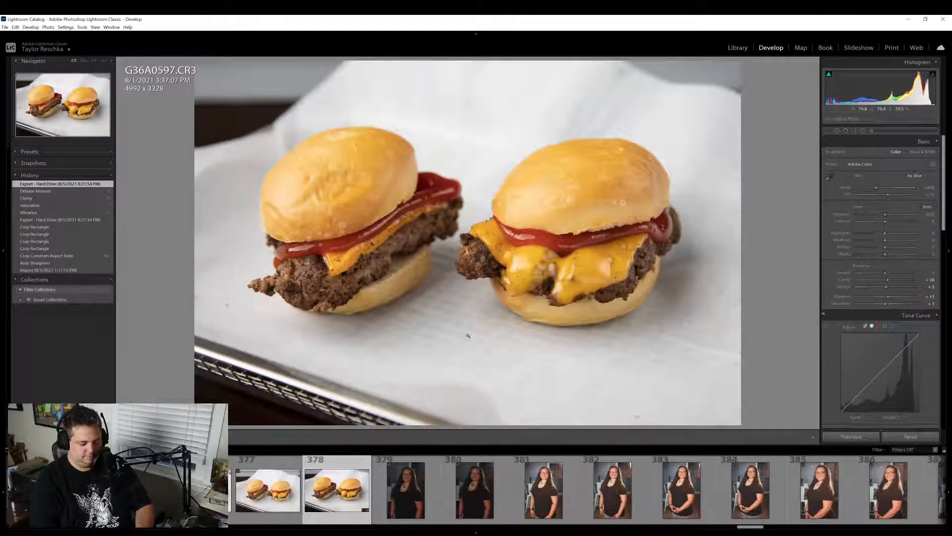
Open the bacon cheese fries close-up G36A0613, set Dehaze to 16, Exposure to 0.32 and Vibrance to 6, and lift Shadows slightly
{"action": "scroll", "coordinate": [539, 509], "scroll_direction": "down", "scroll_amount": 5}
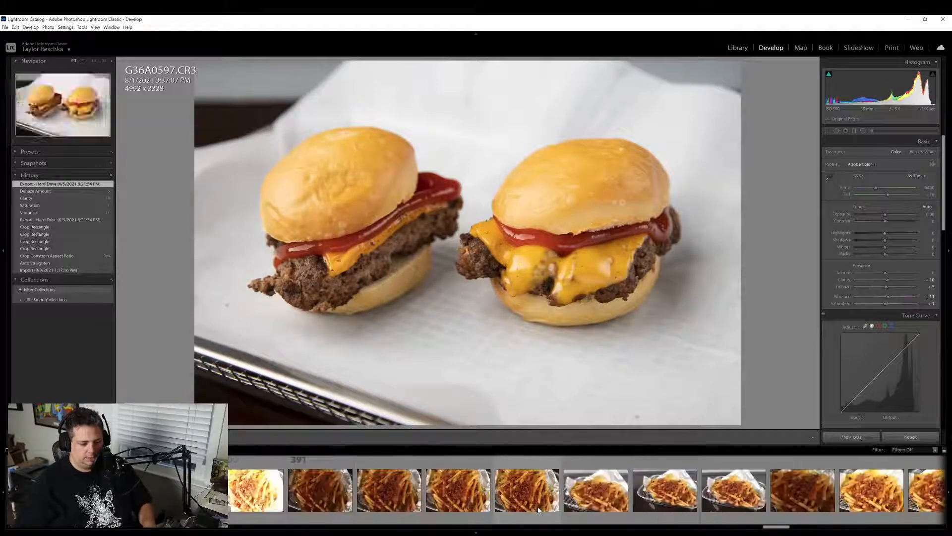
{"action": "scroll", "coordinate": [539, 509], "scroll_direction": "down", "scroll_amount": 4}
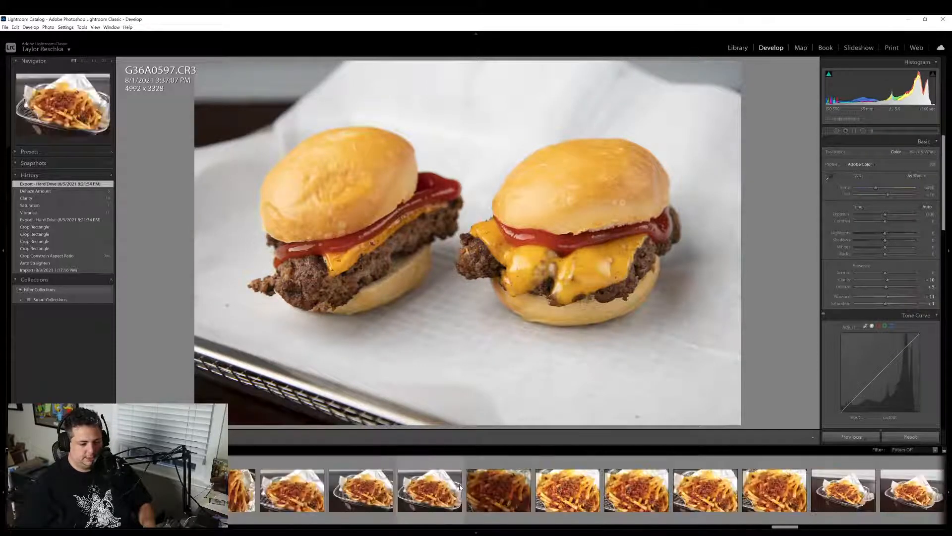
{"action": "scroll", "coordinate": [460, 487], "scroll_direction": "down", "scroll_amount": 4}
{"action": "scroll", "coordinate": [466, 504], "scroll_direction": "up", "scroll_amount": 9}
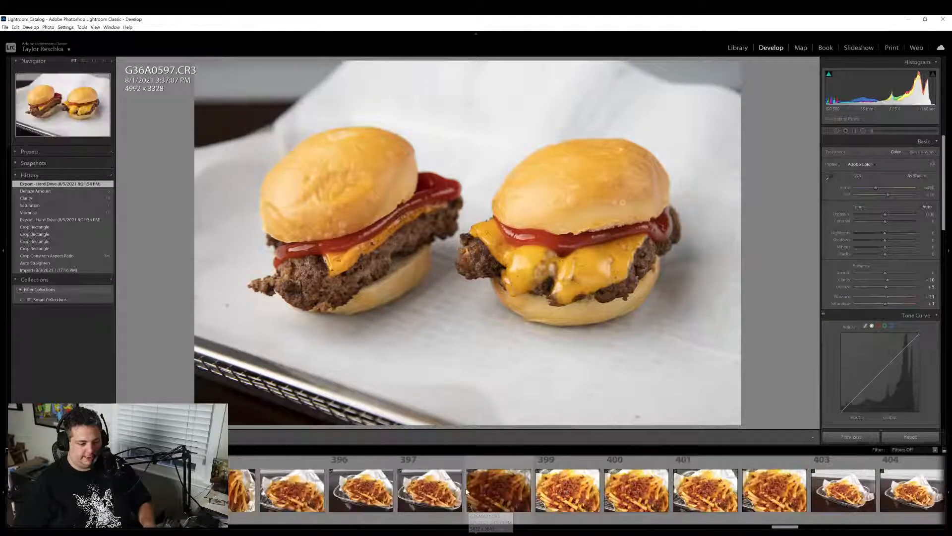
{"action": "left_click", "coordinate": [523, 487]}
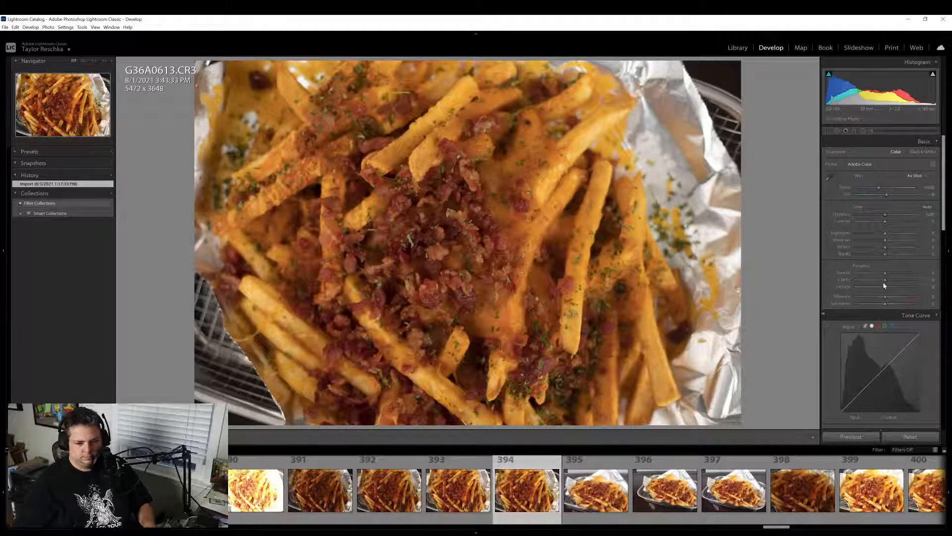
{"action": "left_click_drag", "start_coordinate": [885, 288], "coordinate": [892, 288]}
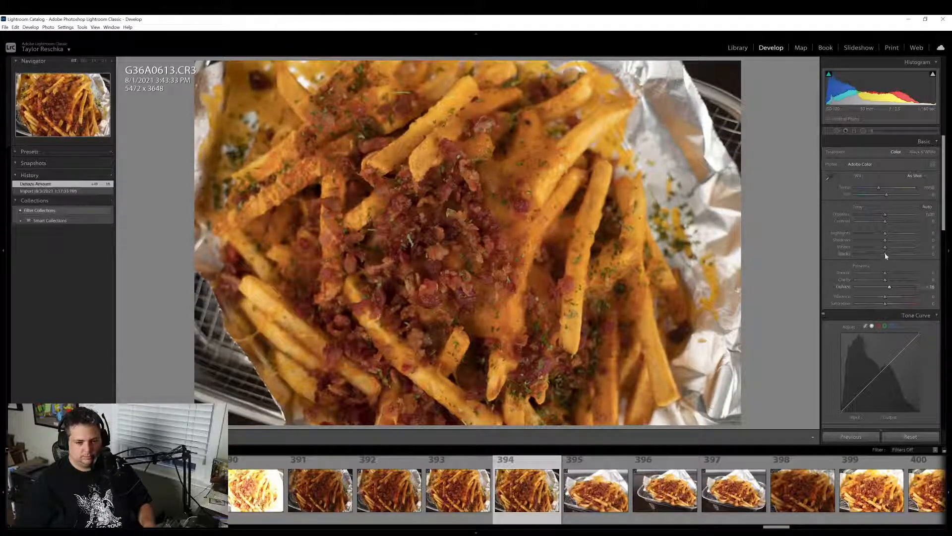
{"action": "left_click_drag", "start_coordinate": [885, 240], "coordinate": [888, 240]}
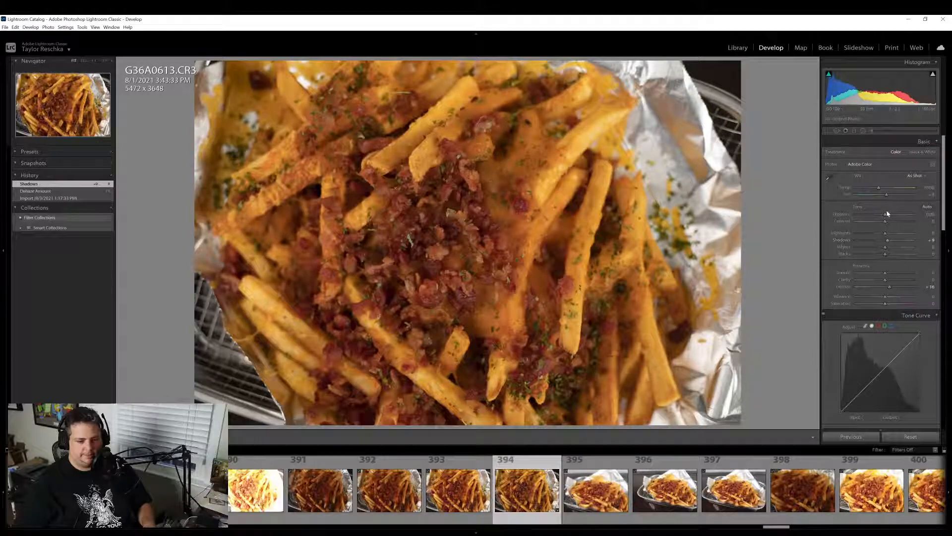
{"action": "left_click_drag", "start_coordinate": [885, 215], "coordinate": [886, 217]}
{"action": "left_click_drag", "start_coordinate": [885, 296], "coordinate": [887, 298]}
Check the bacon detail in G36A0613 up close, then set Shadows to 35, Blacks to -10 and Clarity to 4
{"action": "left_click", "coordinate": [406, 200]}
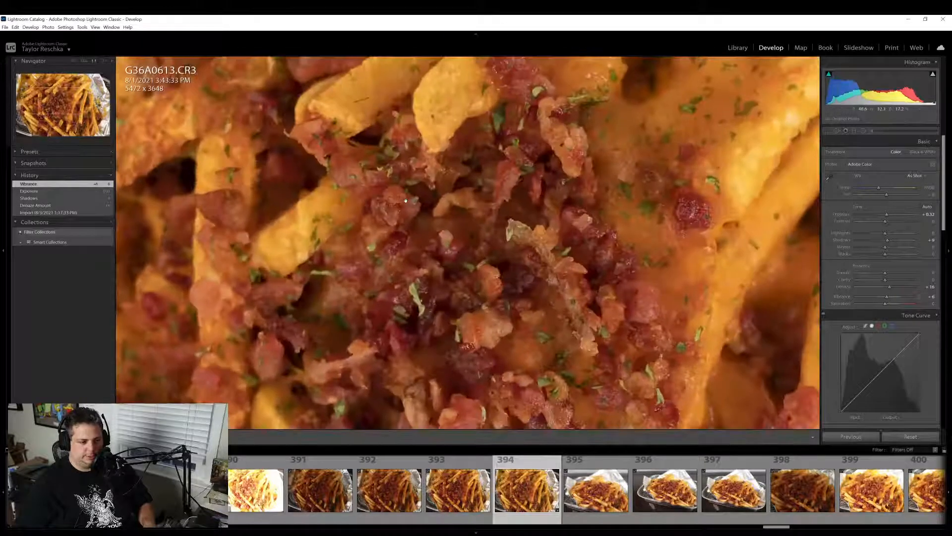
{"action": "left_click", "coordinate": [406, 201]}
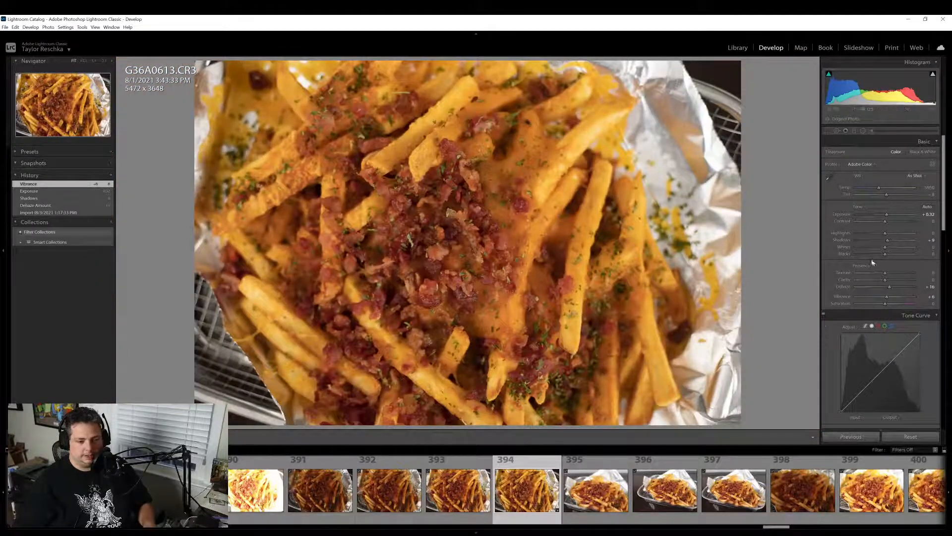
{"action": "left_click_drag", "start_coordinate": [887, 240], "coordinate": [889, 282]}
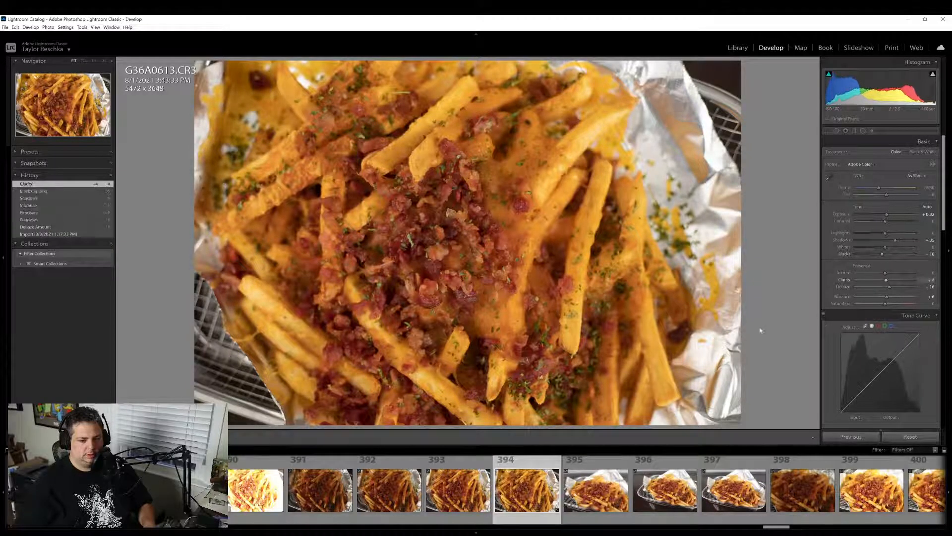
Export the bacon fries close-up G36A0613 using the previous export settings
{"action": "right_click", "coordinate": [535, 497]}
{"action": "mouse_move", "coordinate": [556, 465]}
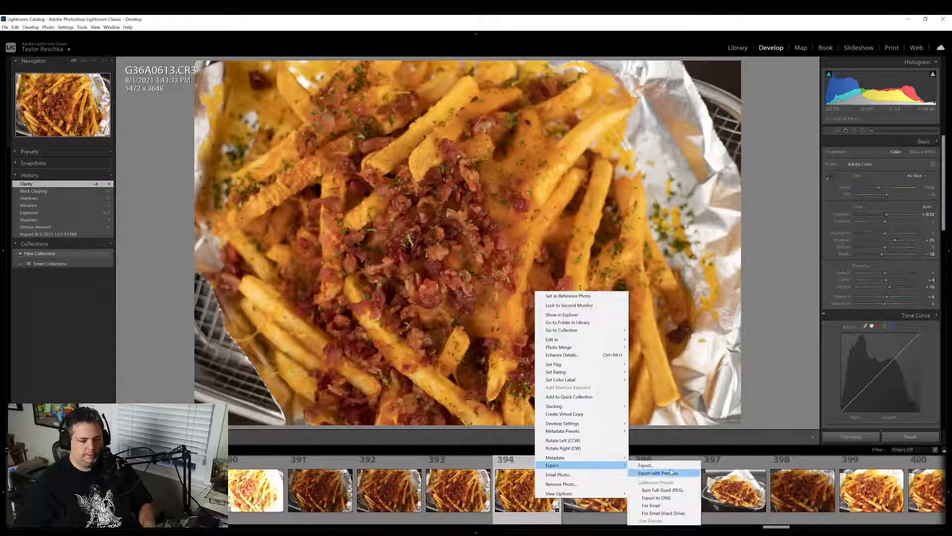
{"action": "left_click", "coordinate": [659, 474]}
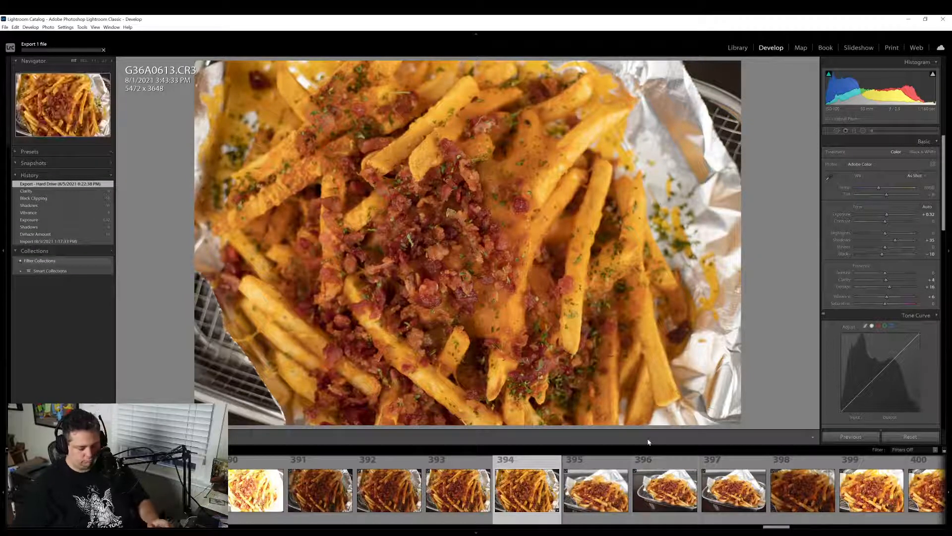
Apply the previous photo's develop settings to bacon fries basket photo G36A0616 and export it with the previous export settings
{"action": "left_click", "coordinate": [710, 479]}
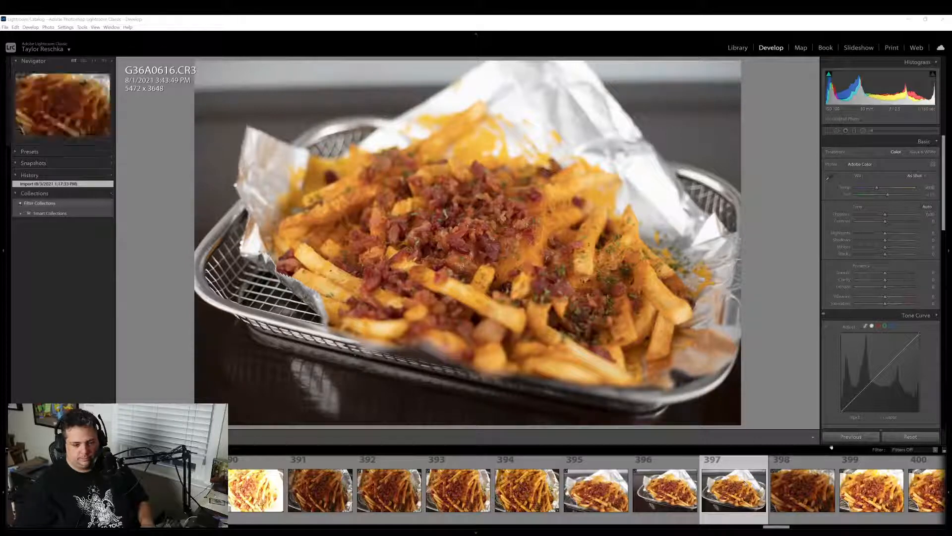
{"action": "left_click", "coordinate": [849, 438]}
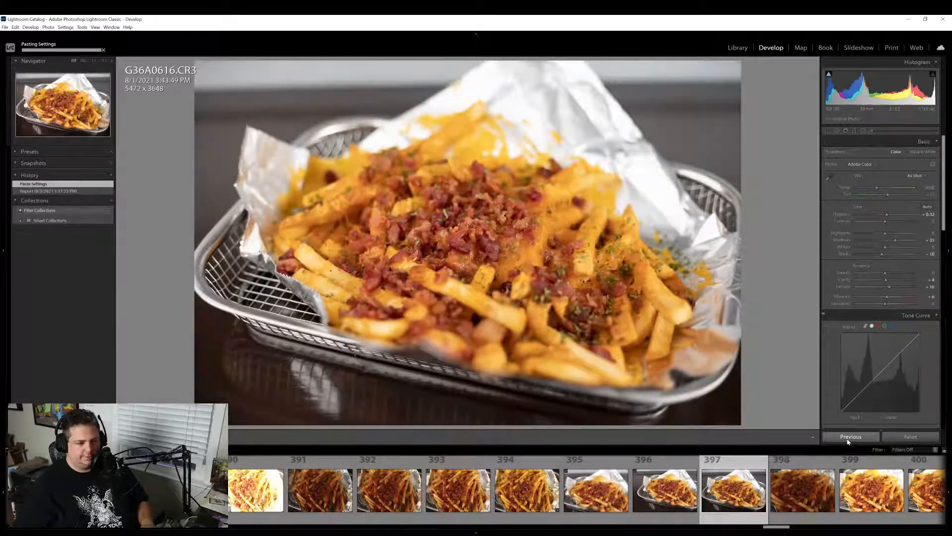
{"action": "right_click", "coordinate": [727, 493]}
{"action": "mouse_move", "coordinate": [793, 458]}
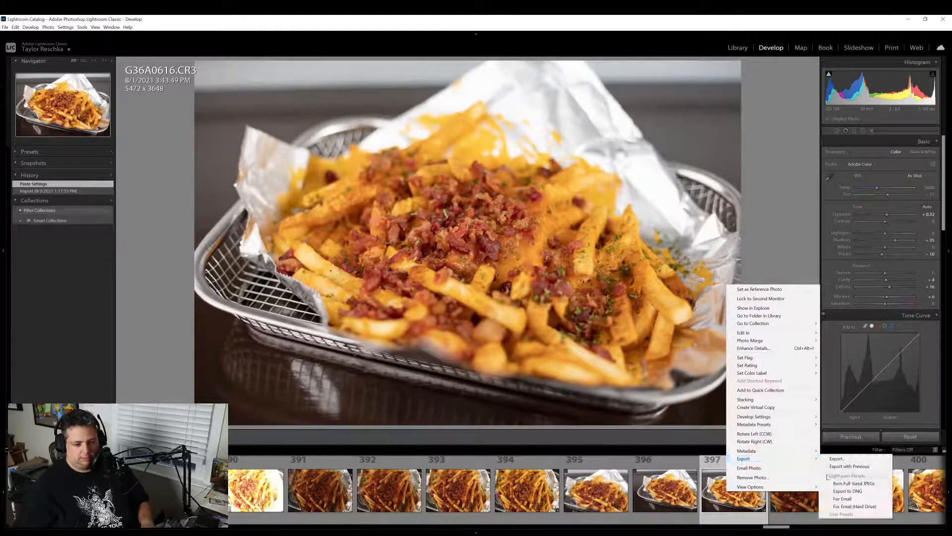
{"action": "left_click", "coordinate": [849, 466]}
Open jalapeño and mushroom fries photo G36A0625, try the previous photo's develop settings on it, and reset the photo
{"action": "scroll", "coordinate": [722, 496], "scroll_direction": "down", "scroll_amount": 5}
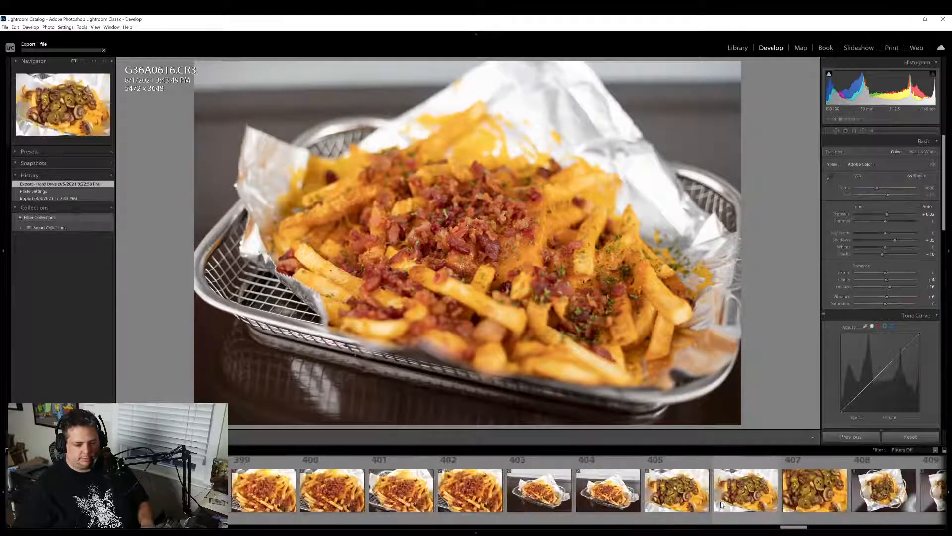
{"action": "scroll", "coordinate": [722, 505], "scroll_direction": "down", "scroll_amount": 2}
{"action": "left_click", "coordinate": [462, 498]}
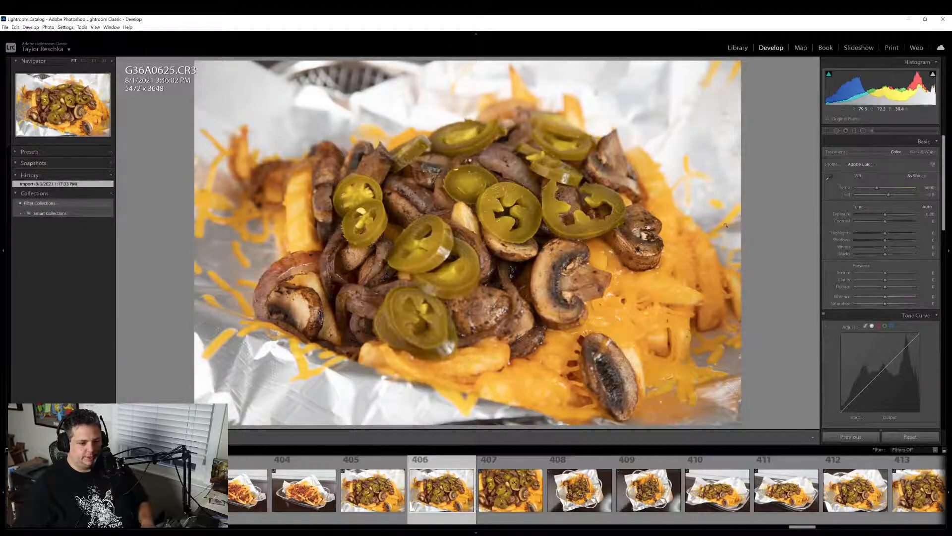
{"action": "left_click", "coordinate": [853, 434]}
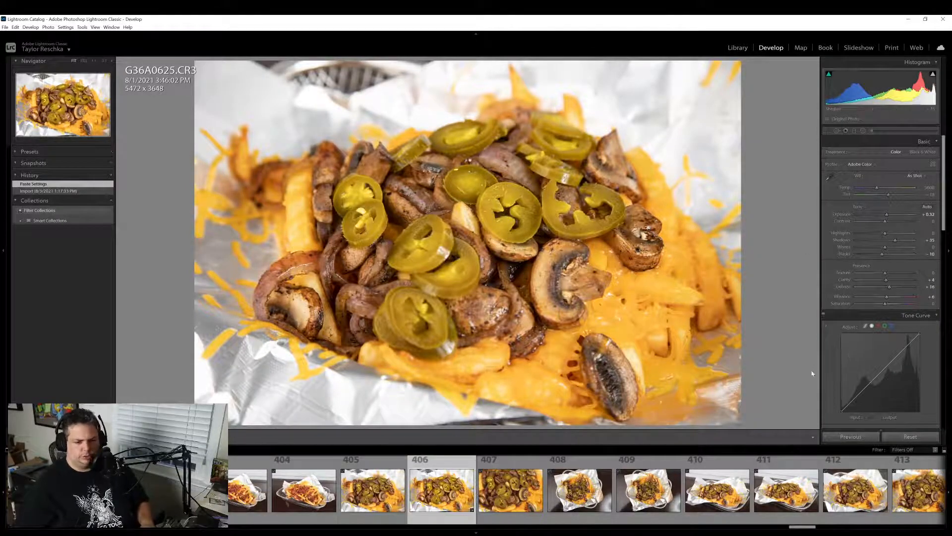
{"action": "left_click", "coordinate": [918, 437]}
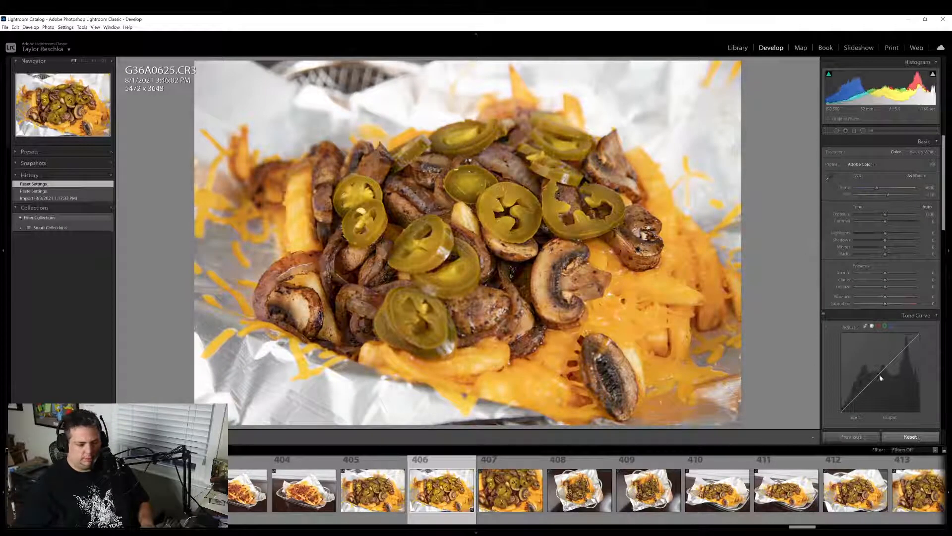
Set Dehaze to 15, Vibrance to 23 and Saturation to 3 for G36A0625, with slight Clarity and Shadows adjustments
{"action": "left_click", "coordinate": [890, 288]}
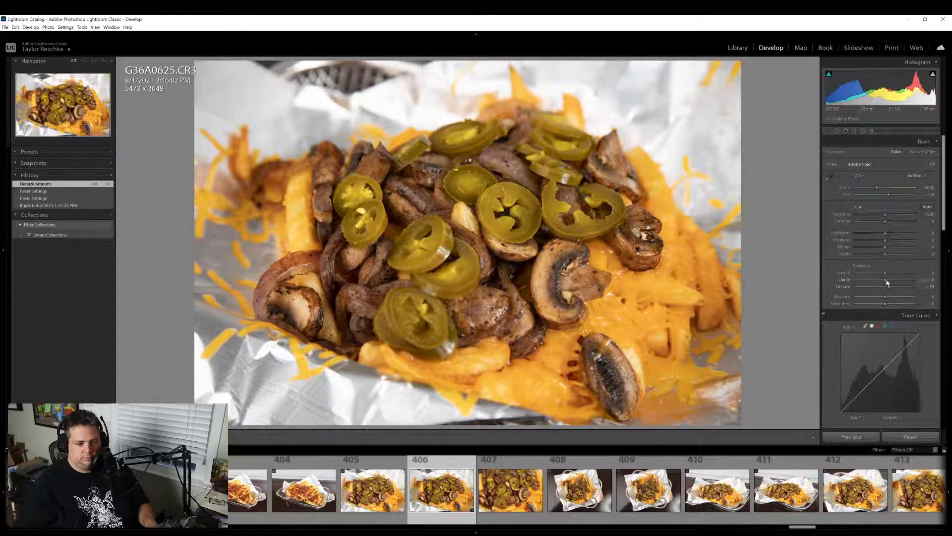
{"action": "left_click_drag", "start_coordinate": [887, 280], "coordinate": [891, 257]}
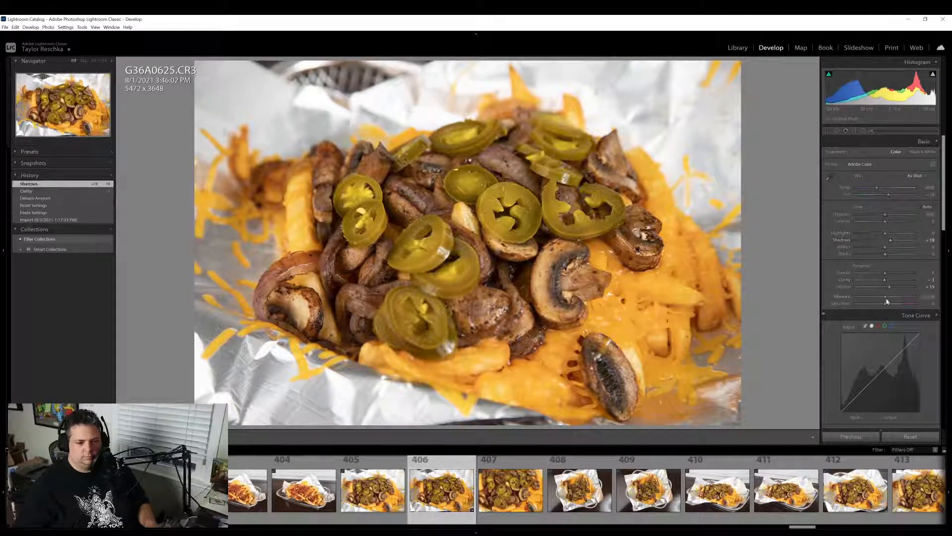
{"action": "left_click_drag", "start_coordinate": [894, 299], "coordinate": [891, 306]}
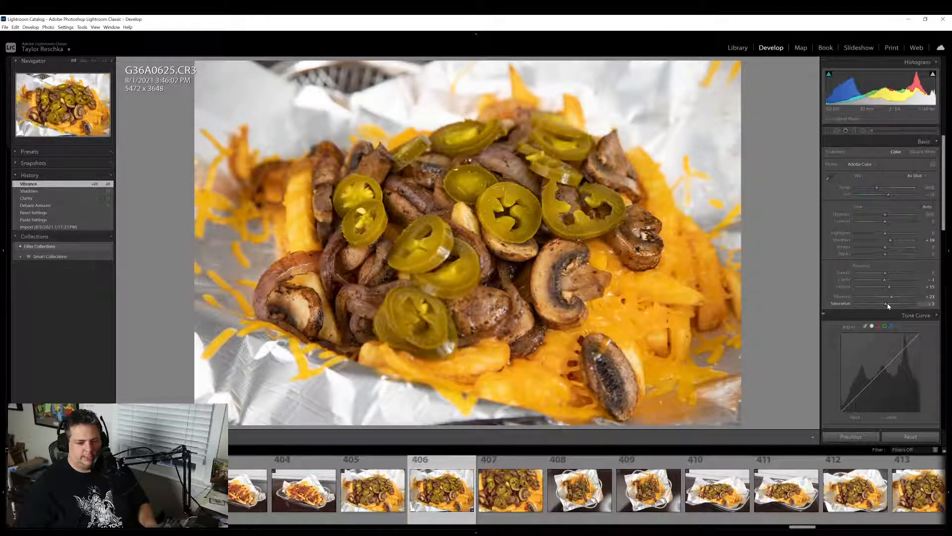
{"action": "left_click_drag", "start_coordinate": [888, 305], "coordinate": [888, 305]}
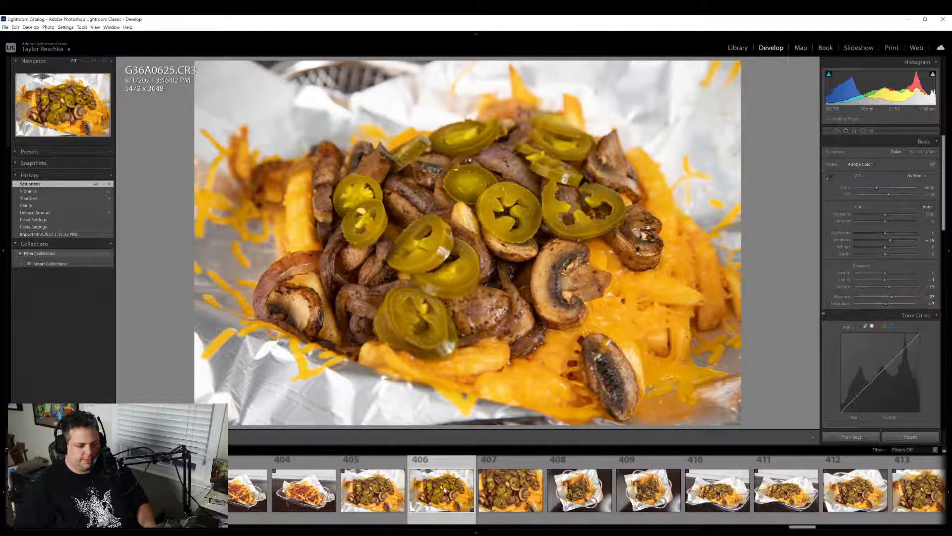
Export the jalapeño and mushroom fries photo G36A0625 using the previous export settings
{"action": "right_click", "coordinate": [444, 488]}
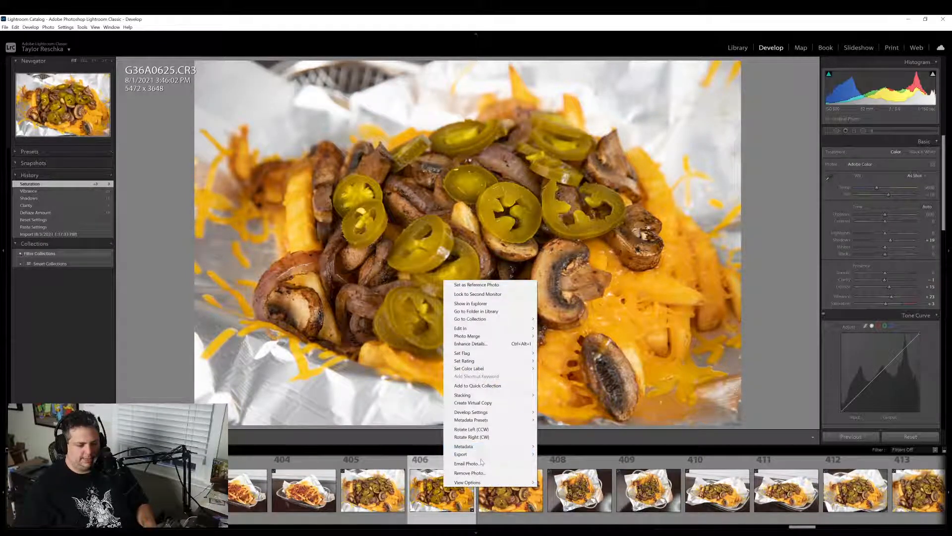
{"action": "mouse_move", "coordinate": [479, 457]}
{"action": "left_click", "coordinate": [589, 465]}
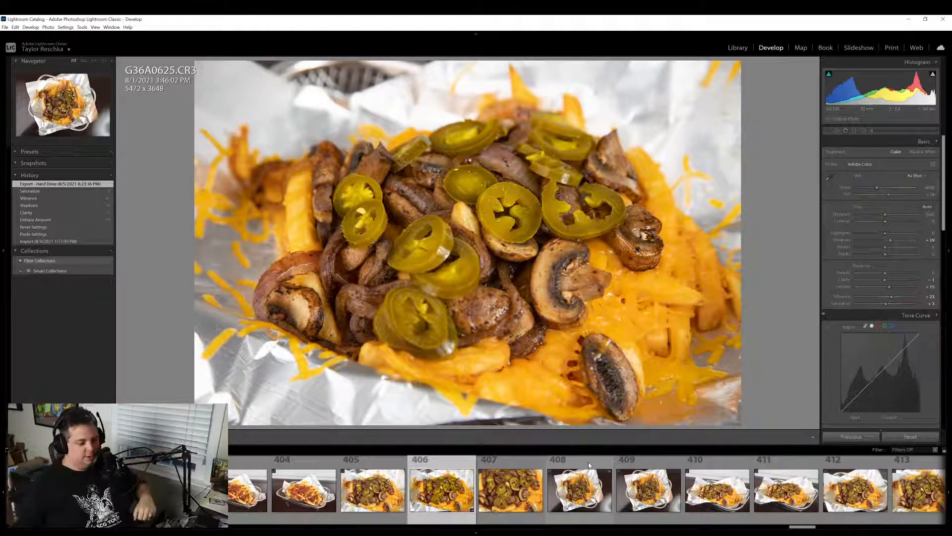
Reselect slider photo G36A0597 and apply its develop settings to the overhead jalapeño fries photo G36A0628
{"action": "scroll", "coordinate": [327, 493], "scroll_direction": "up", "scroll_amount": 5}
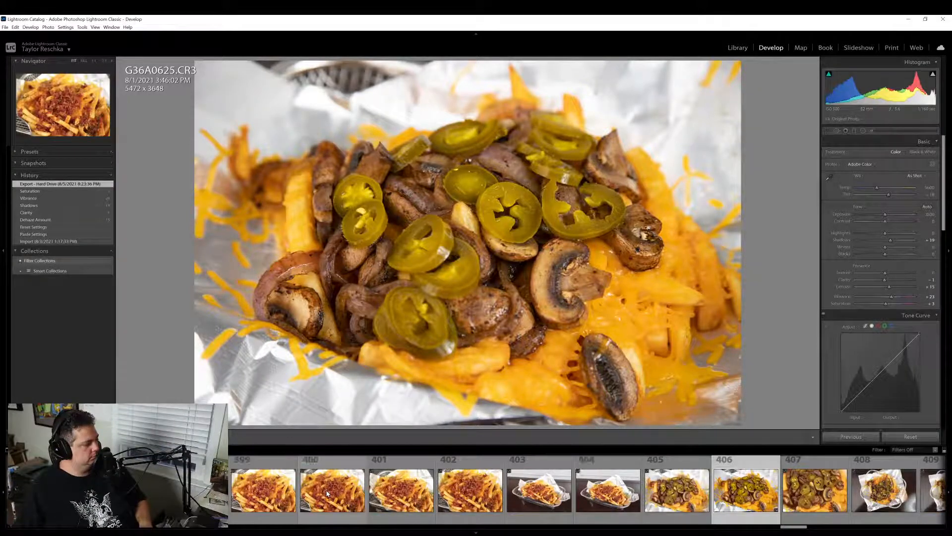
{"action": "scroll", "coordinate": [327, 494], "scroll_direction": "up", "scroll_amount": 10}
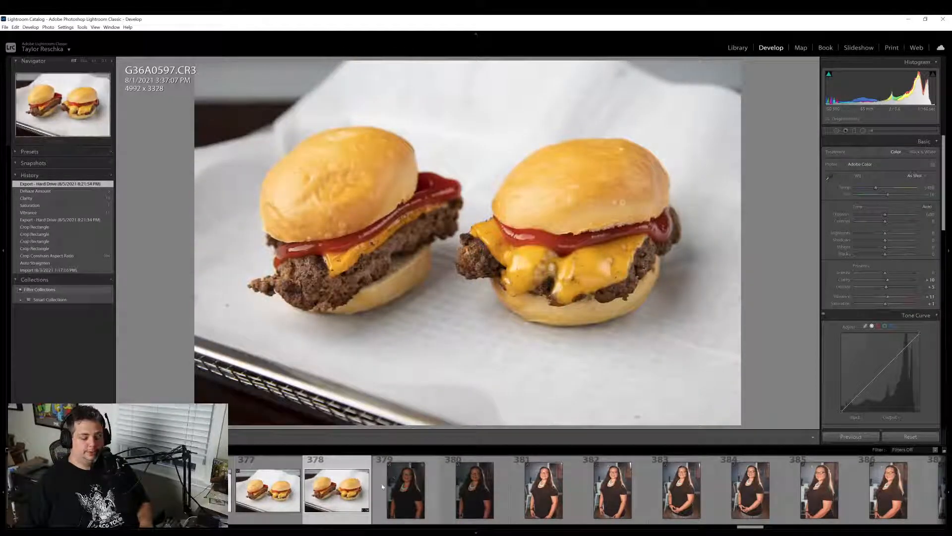
{"action": "scroll", "coordinate": [382, 477], "scroll_direction": "down", "scroll_amount": 3}
{"action": "scroll", "coordinate": [382, 477], "scroll_direction": "down", "scroll_amount": 10}
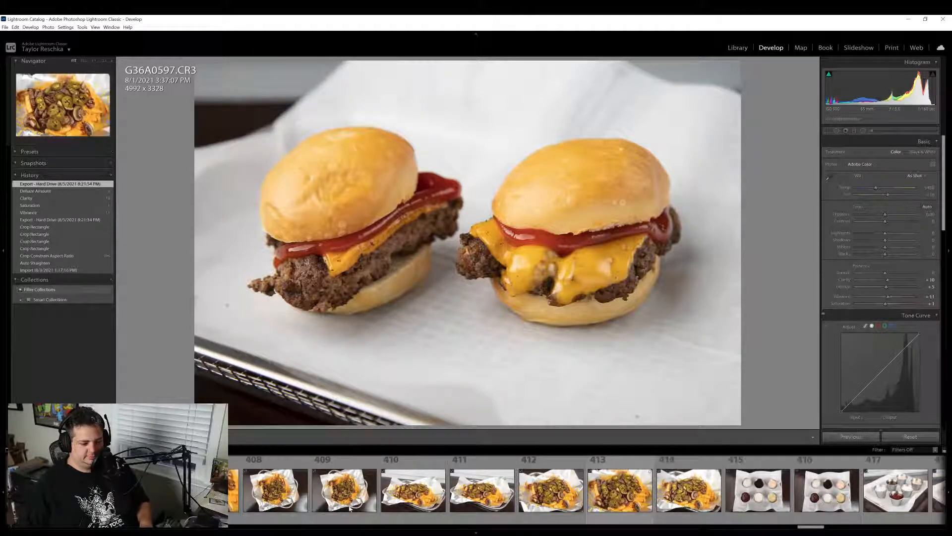
{"action": "left_click", "coordinate": [331, 493]}
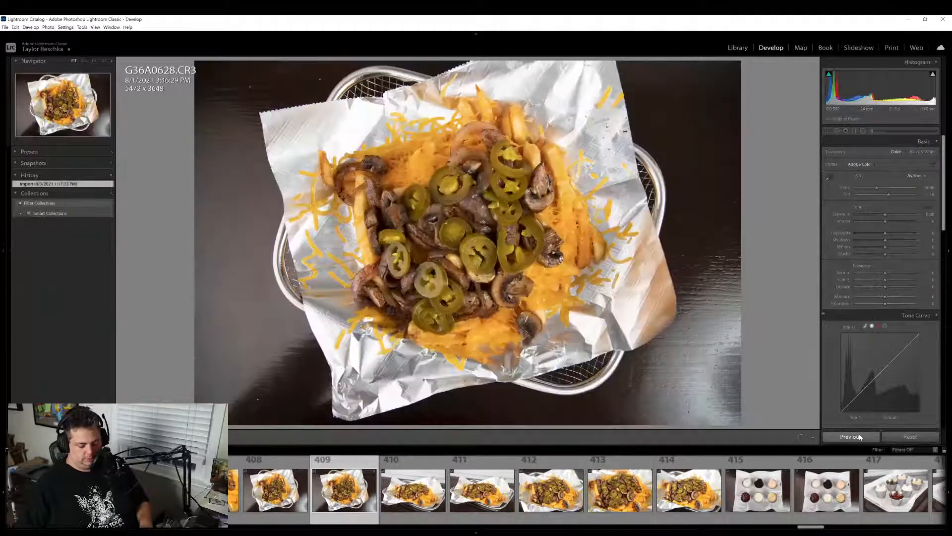
{"action": "left_click", "coordinate": [860, 436]}
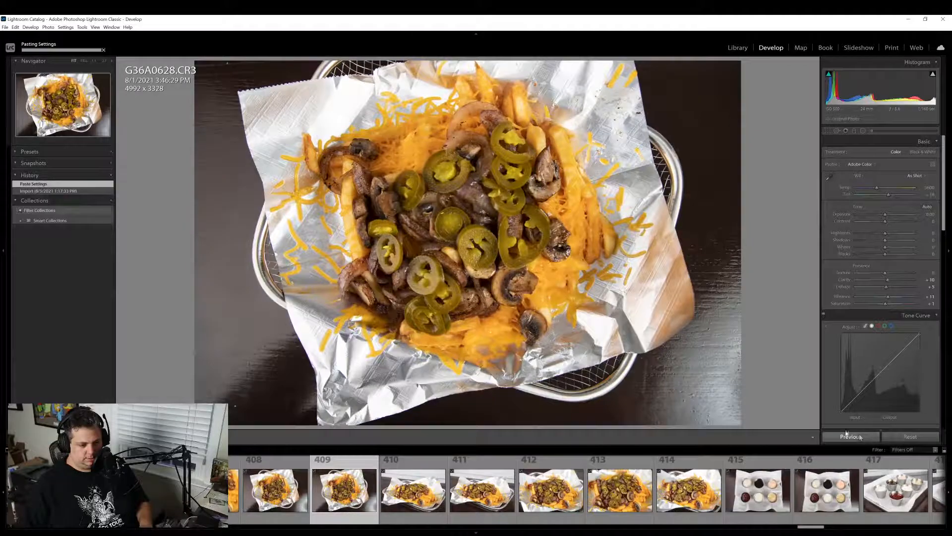
Crop G36A0628 tighter around the fries basket to 4276 x 2851 and reposition the image within the frame
{"action": "left_click", "coordinate": [827, 131]}
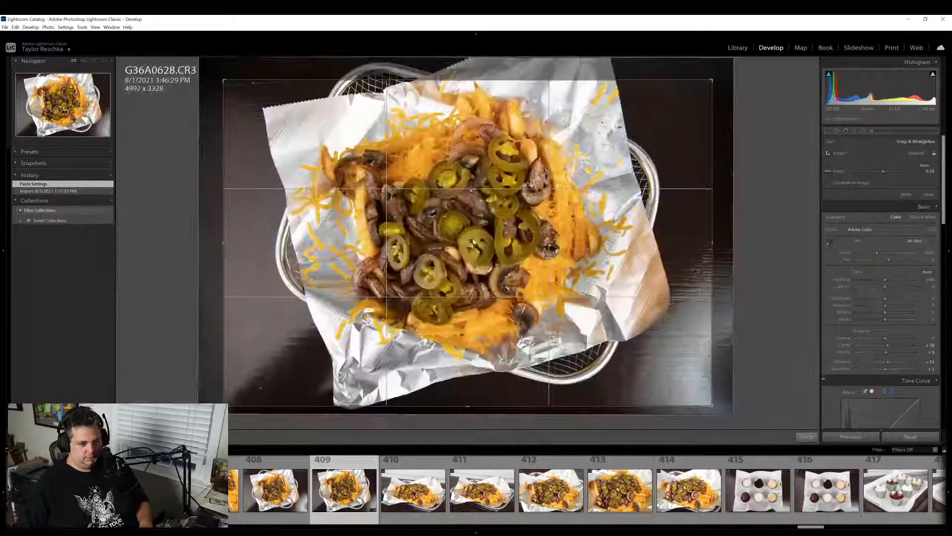
{"action": "left_click_drag", "start_coordinate": [471, 406], "coordinate": [472, 382]}
{"action": "mouse_move", "coordinate": [488, 307]}
{"action": "left_mouse_down"}
{"action": "mouse_move", "coordinate": [487, 288]}
{"action": "mouse_move", "coordinate": [487, 301]}
{"action": "left_mouse_up"}
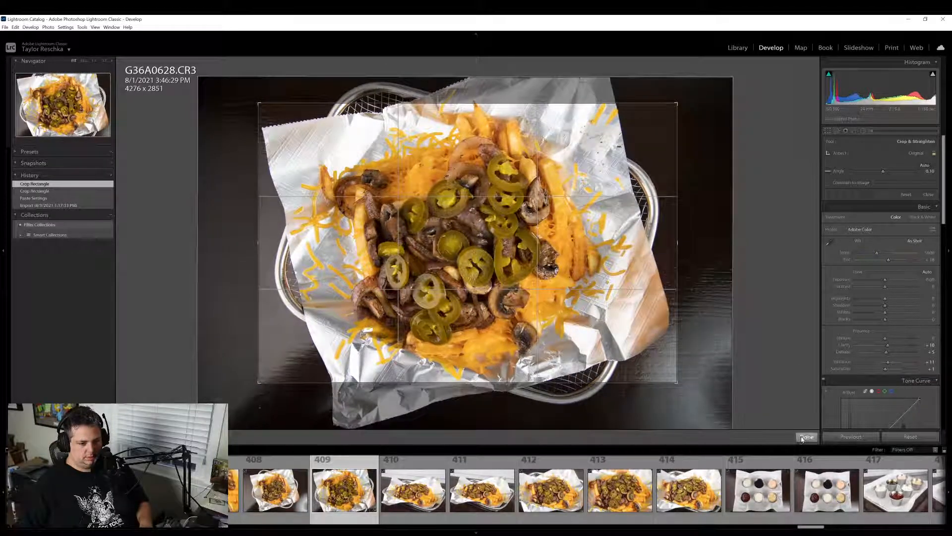
{"action": "left_click", "coordinate": [800, 436]}
Compare the close-up detail of overhead fries photo G36A0628 with the neighboring shot G36A0627, and return to G36A0628
{"action": "left_click", "coordinate": [504, 287]}
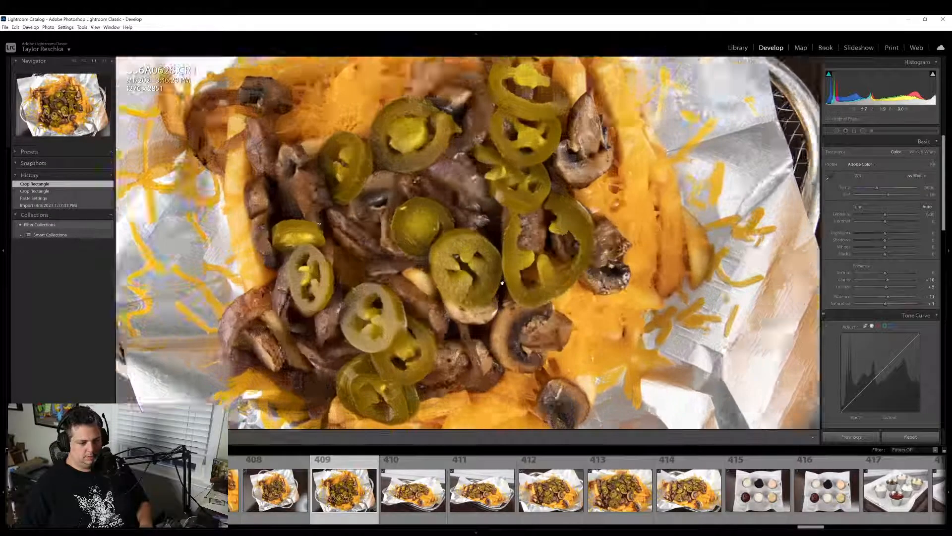
{"action": "left_click", "coordinate": [286, 503]}
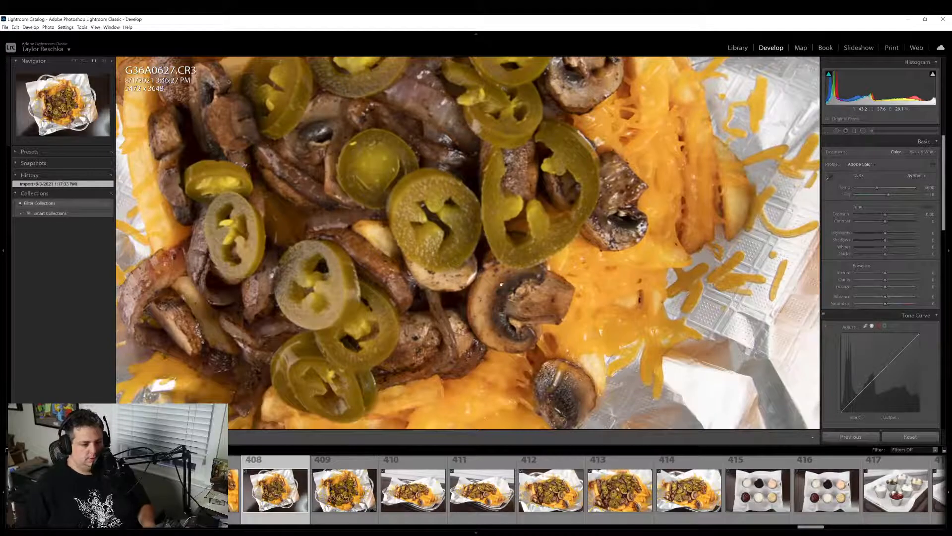
{"action": "left_click", "coordinate": [500, 283]}
{"action": "left_click", "coordinate": [345, 493]}
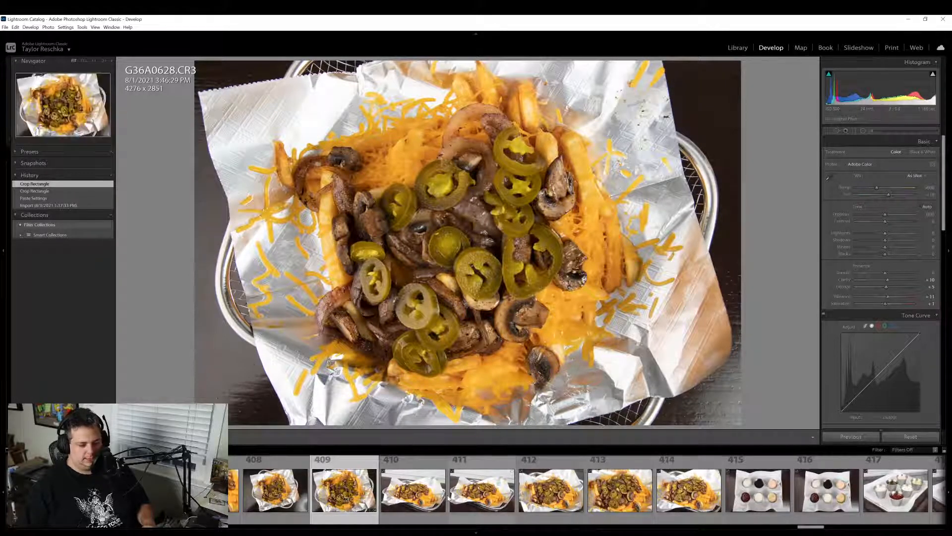
Apply the previous photo's develop settings to jalapeño fries close-up G36A0633 and reset its crop to the full frame
{"action": "left_click", "coordinate": [691, 494]}
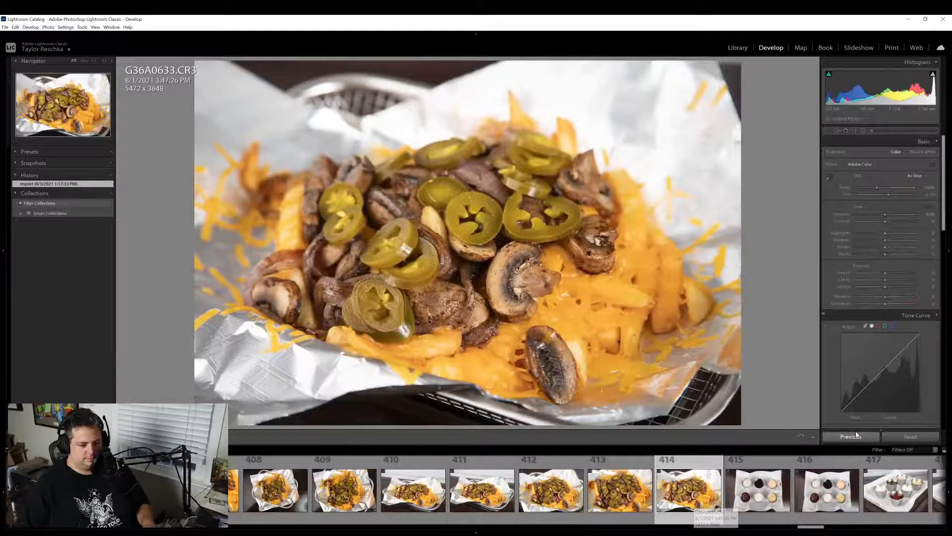
{"action": "left_click", "coordinate": [857, 435]}
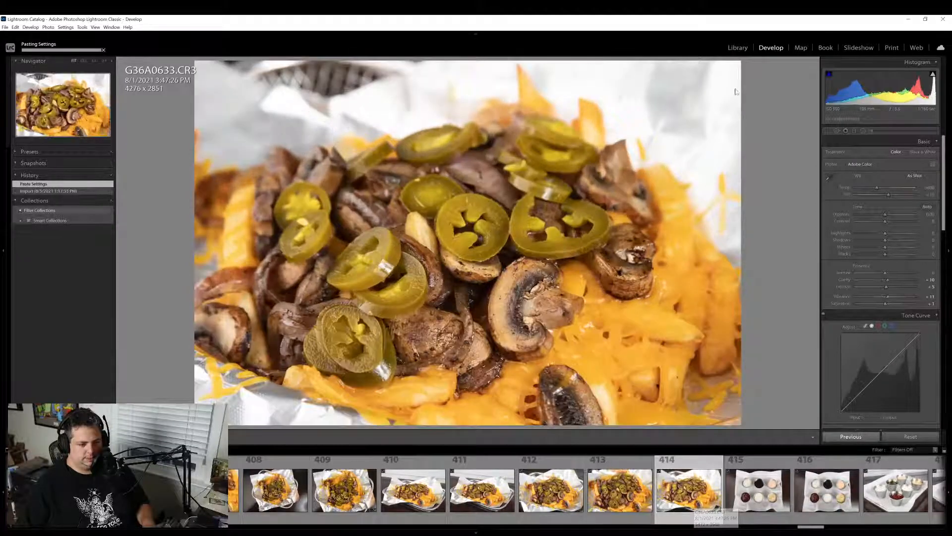
{"action": "left_click", "coordinate": [828, 131]}
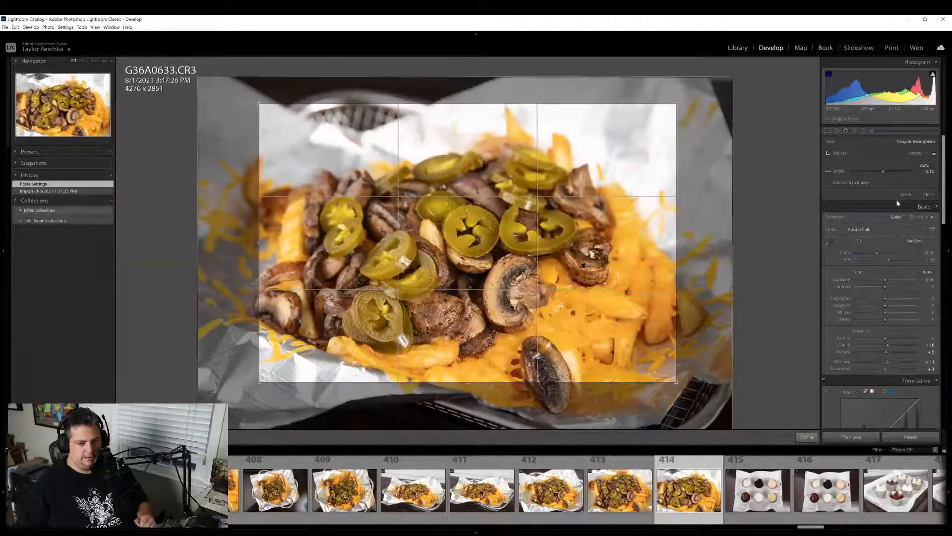
{"action": "left_click", "coordinate": [908, 196]}
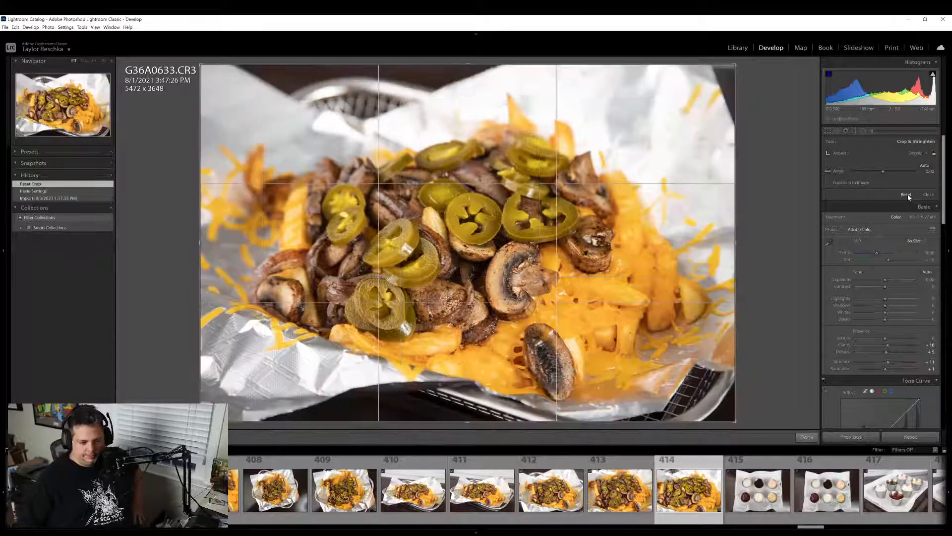
{"action": "left_click", "coordinate": [807, 436]}
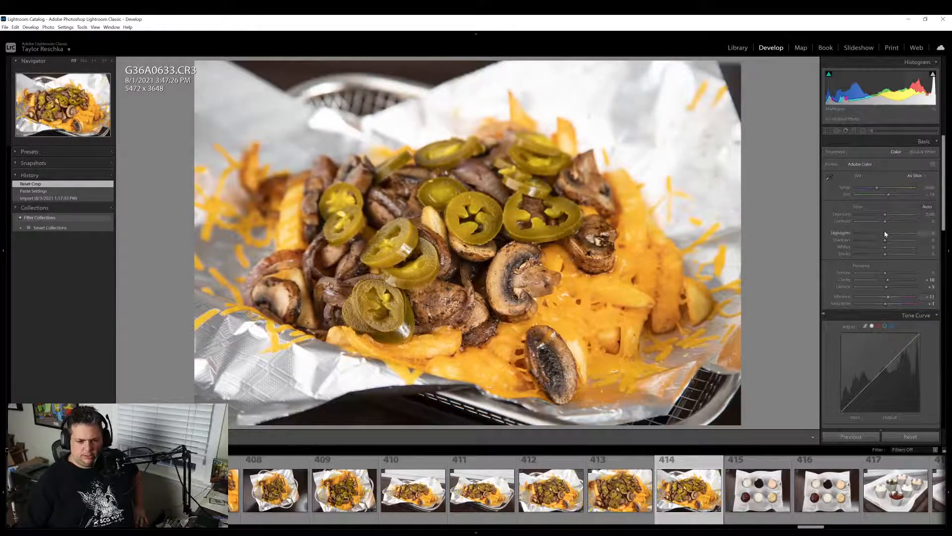
Lower the highlights of G36A0633 to -25 and export it using the previous export settings
{"action": "left_click_drag", "start_coordinate": [886, 233], "coordinate": [878, 234]}
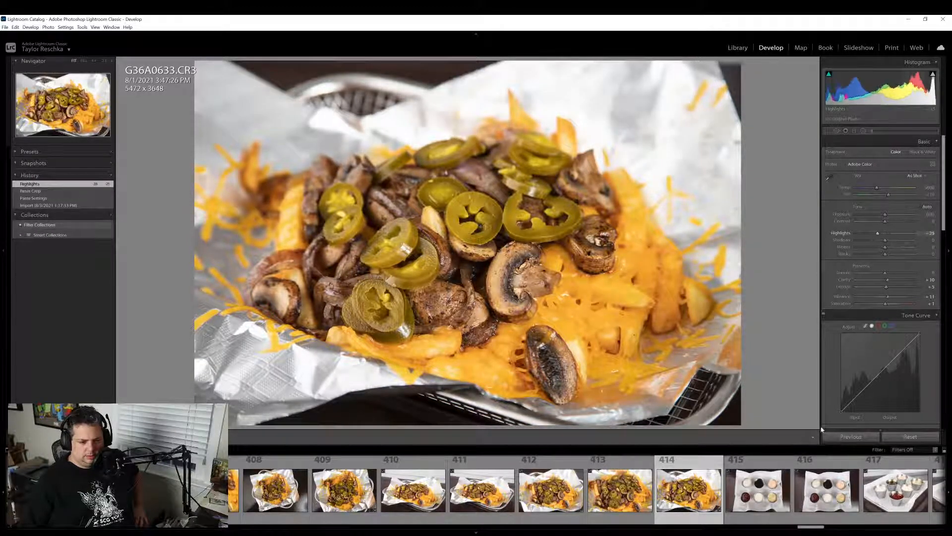
{"action": "right_click", "coordinate": [683, 513]}
{"action": "mouse_move", "coordinate": [734, 479]}
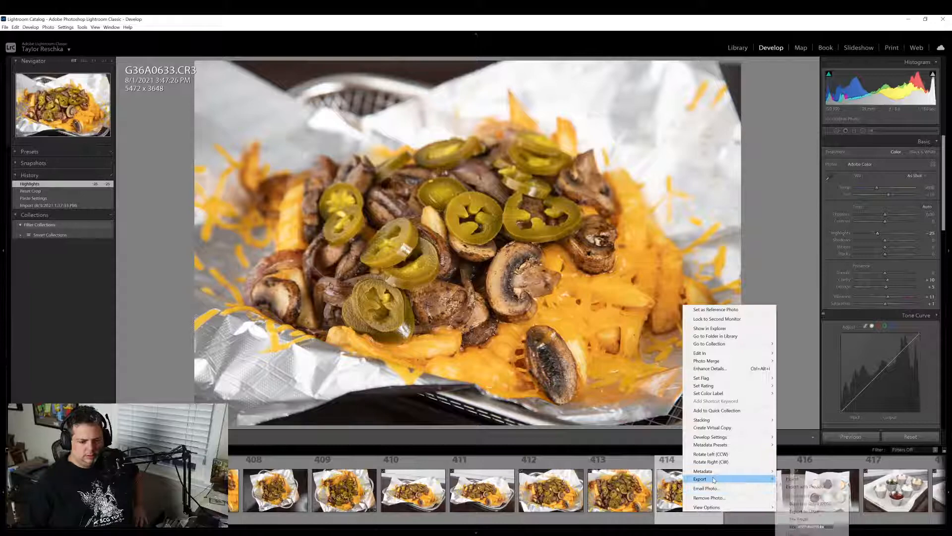
{"action": "left_click", "coordinate": [805, 487]}
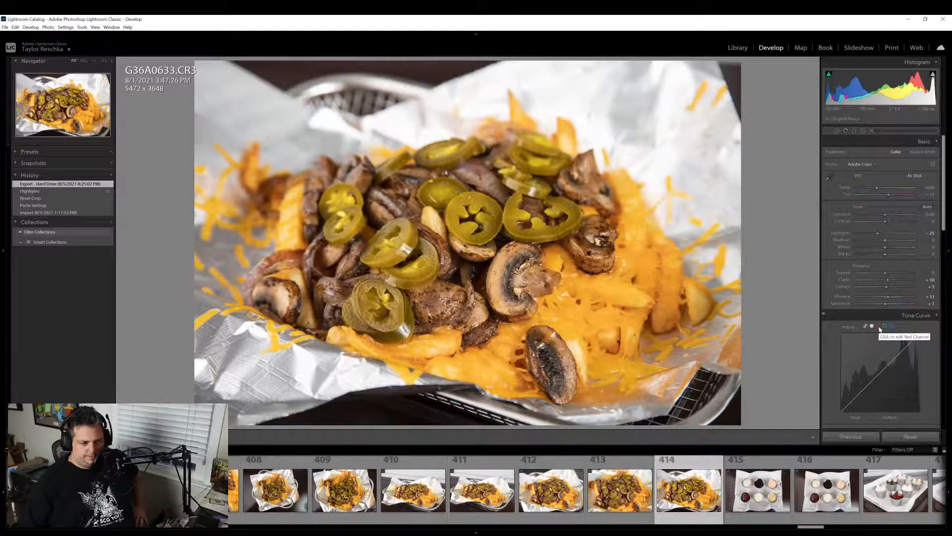
Crop G36A0633 slightly tighter to 5259 x 3511 and reposition the image within the frame
{"action": "left_click", "coordinate": [828, 130]}
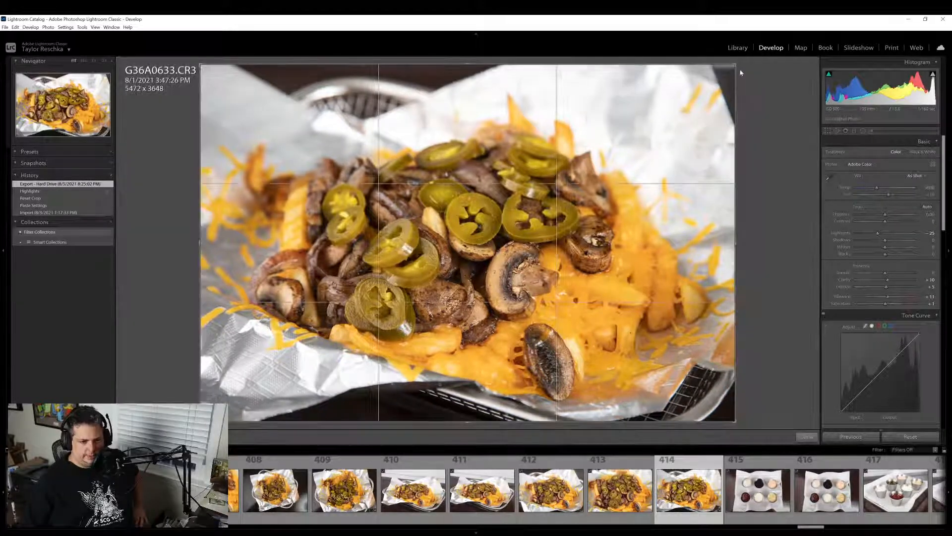
{"action": "left_click_drag", "start_coordinate": [734, 64], "coordinate": [725, 71]}
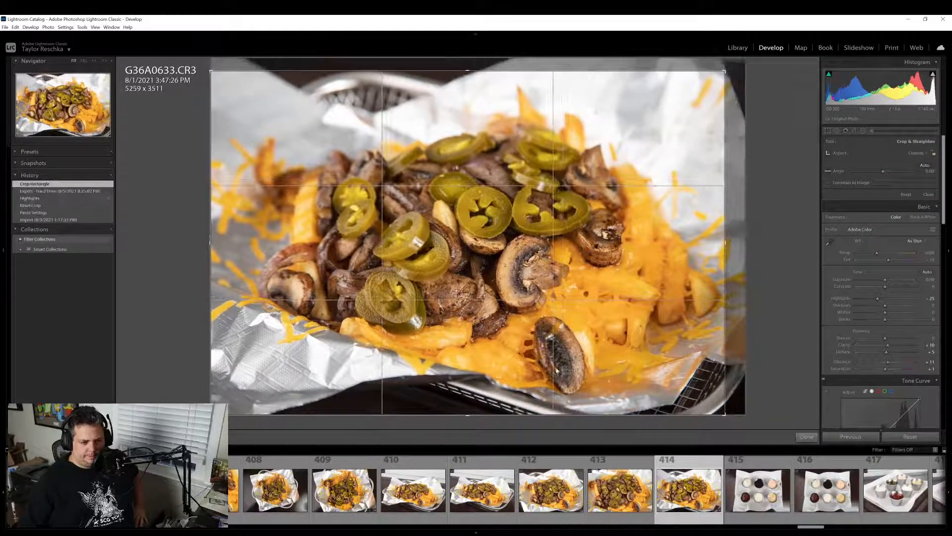
{"action": "left_click_drag", "start_coordinate": [556, 366], "coordinate": [550, 366]}
{"action": "left_click", "coordinate": [813, 439]}
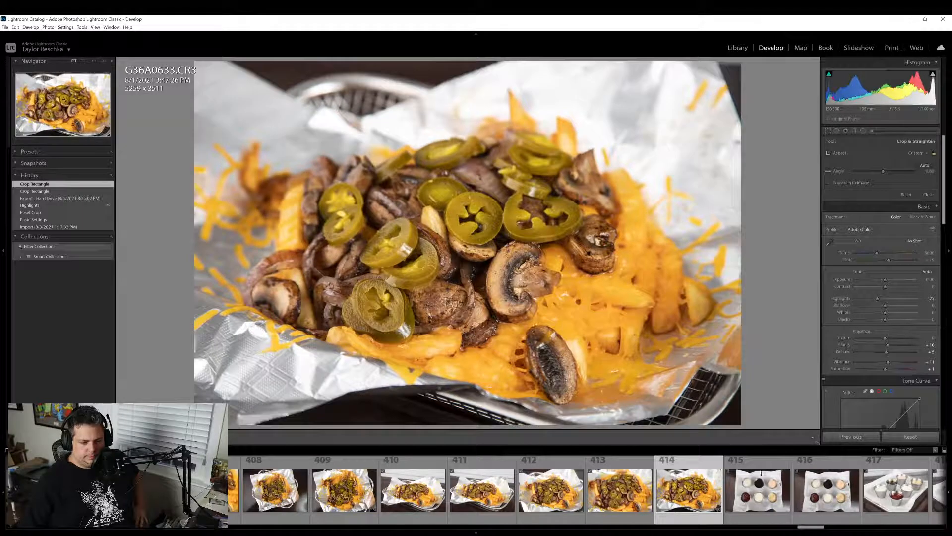
Export the cropped G36A0633 again using the previous export settings, overwriting the existing LB-0633.jpg
{"action": "right_click", "coordinate": [708, 505]}
{"action": "mouse_move", "coordinate": [707, 473]}
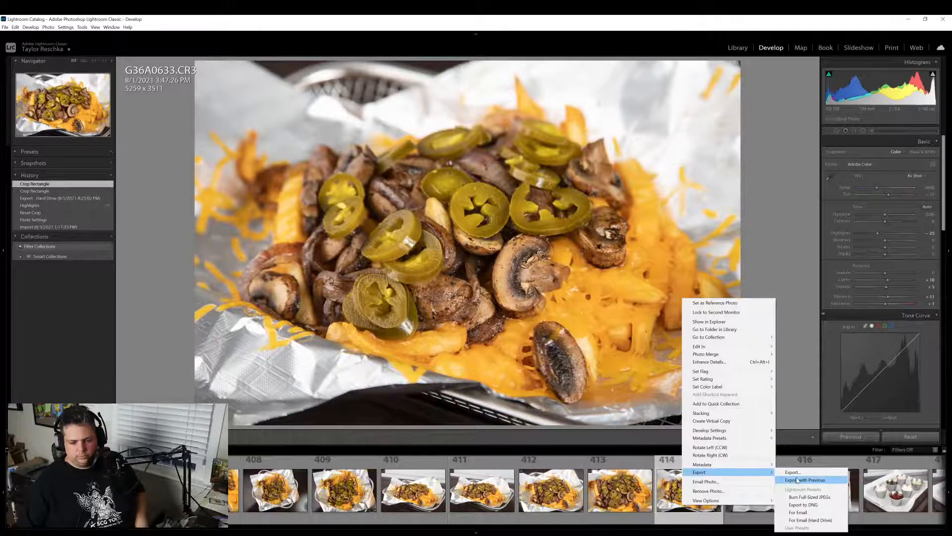
{"action": "left_click", "coordinate": [797, 480]}
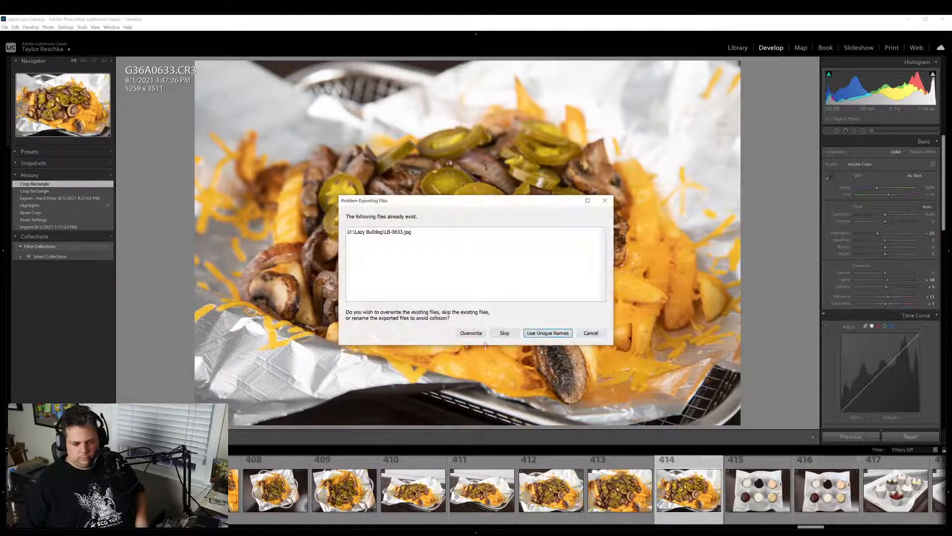
{"action": "left_click", "coordinate": [471, 333]}
Open overhead spread photo G36A0698 and set clarity to +6, dehaze to +6, vibrance to +18 and saturation to +3
{"action": "scroll", "coordinate": [569, 459], "scroll_direction": "down", "scroll_amount": 5}
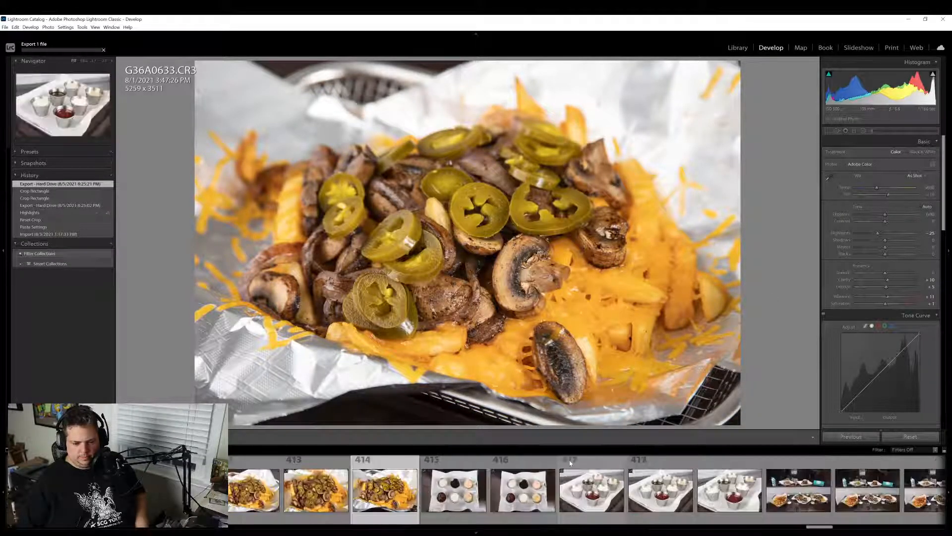
{"action": "scroll", "coordinate": [569, 459], "scroll_direction": "down", "scroll_amount": 10}
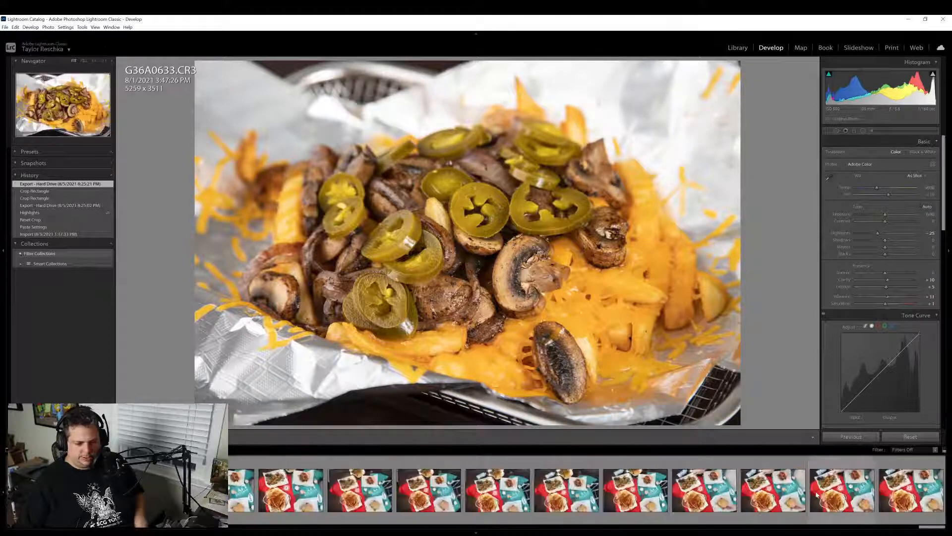
{"action": "left_click", "coordinate": [919, 500]}
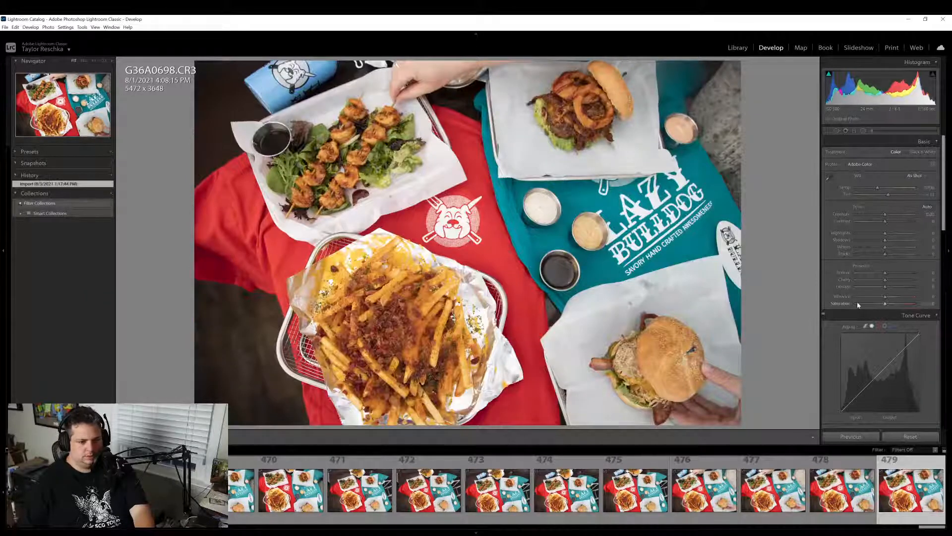
{"action": "left_click", "coordinate": [378, 164]}
{"action": "left_click", "coordinate": [378, 163]}
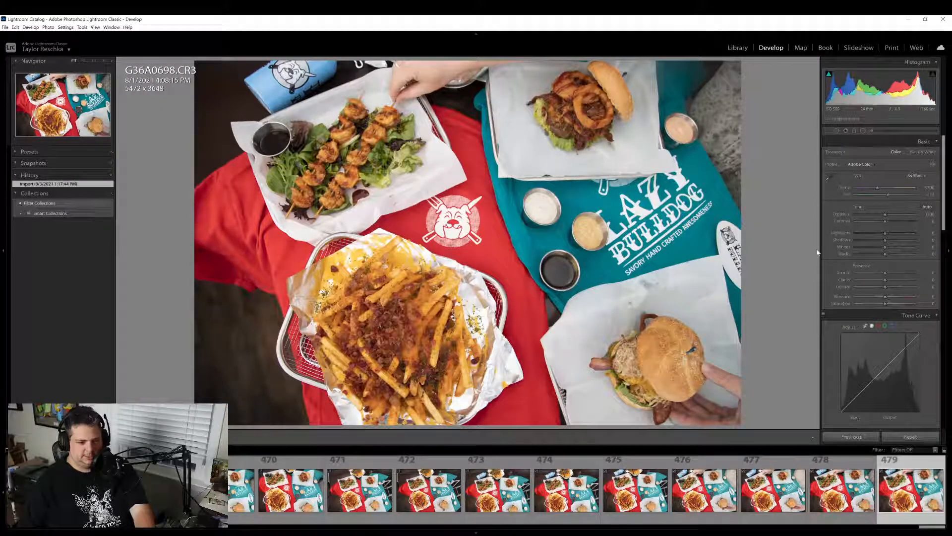
{"action": "left_click_drag", "start_coordinate": [885, 281], "coordinate": [887, 304]}
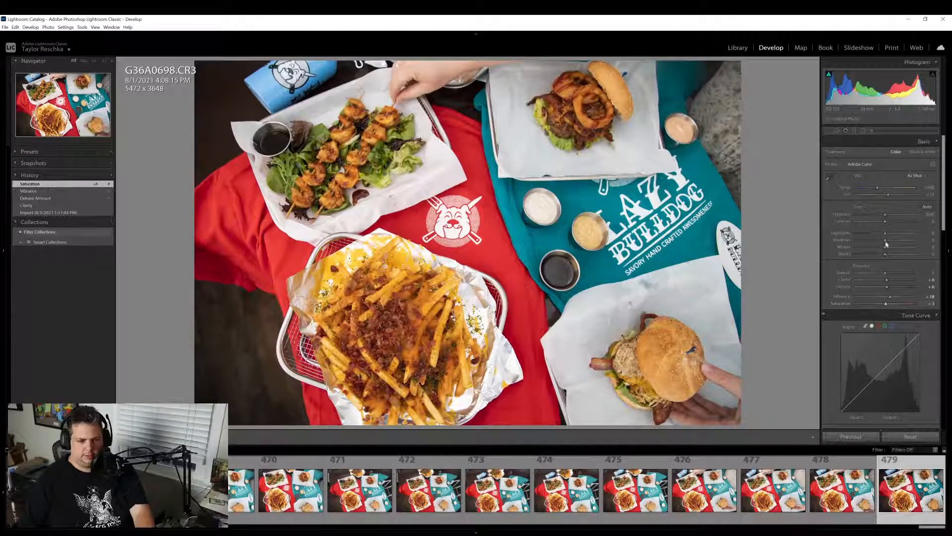
Raise the shadows of G36A0698 to +40 and exposure to +0.23, and enable lens profile corrections
{"action": "left_click_drag", "start_coordinate": [892, 243], "coordinate": [898, 248]}
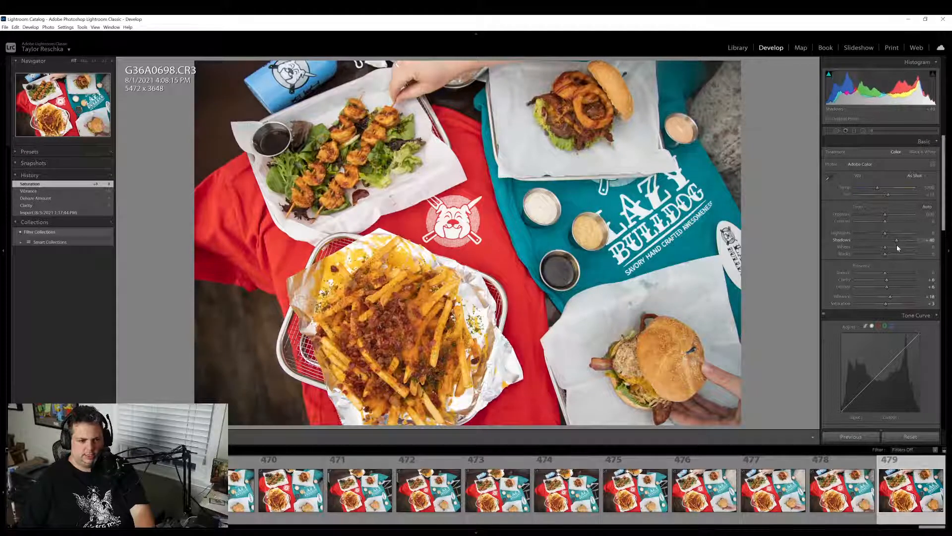
{"action": "left_click_drag", "start_coordinate": [884, 215], "coordinate": [885, 218]}
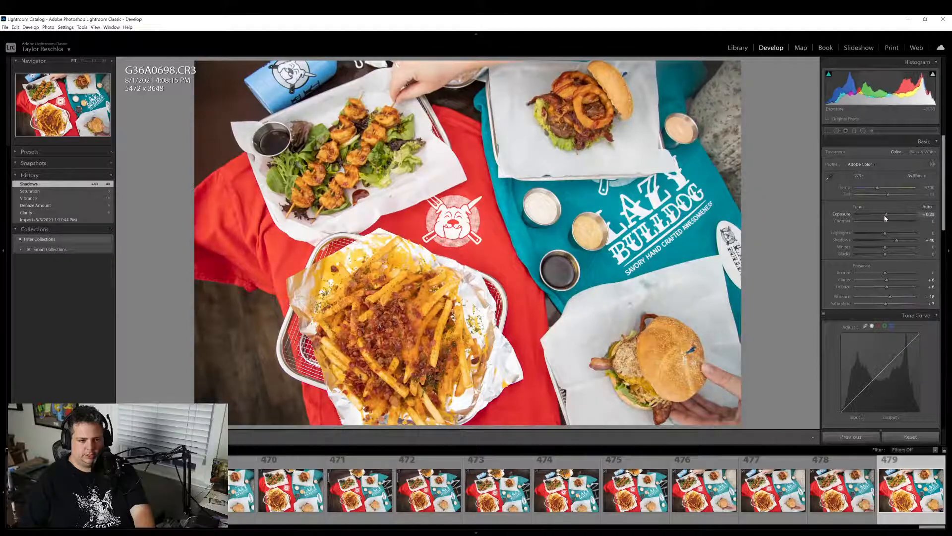
{"action": "scroll", "coordinate": [858, 327], "scroll_direction": "down", "scroll_amount": 10}
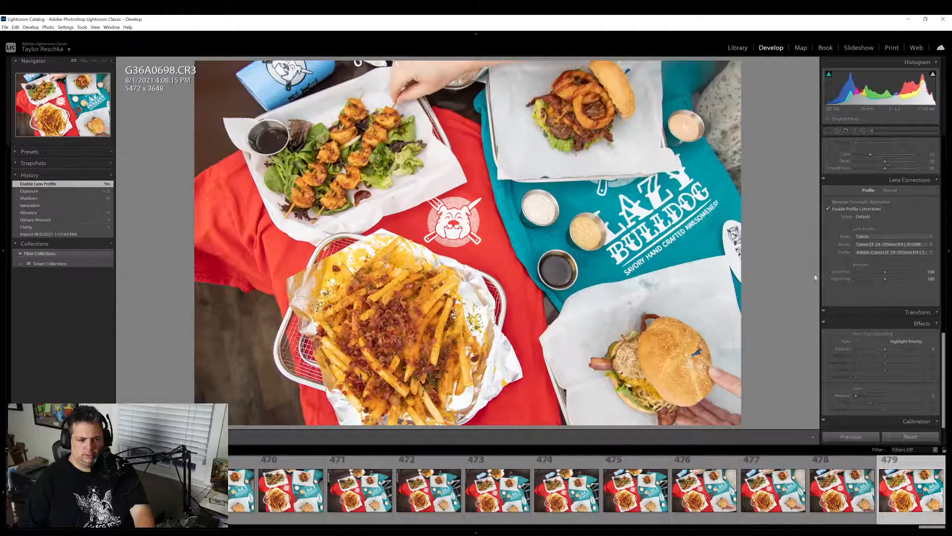
Crop the overhead spread G36A0698 slightly tighter to 5294 x 3529, keeping the original aspect ratio
{"action": "left_click", "coordinate": [828, 131]}
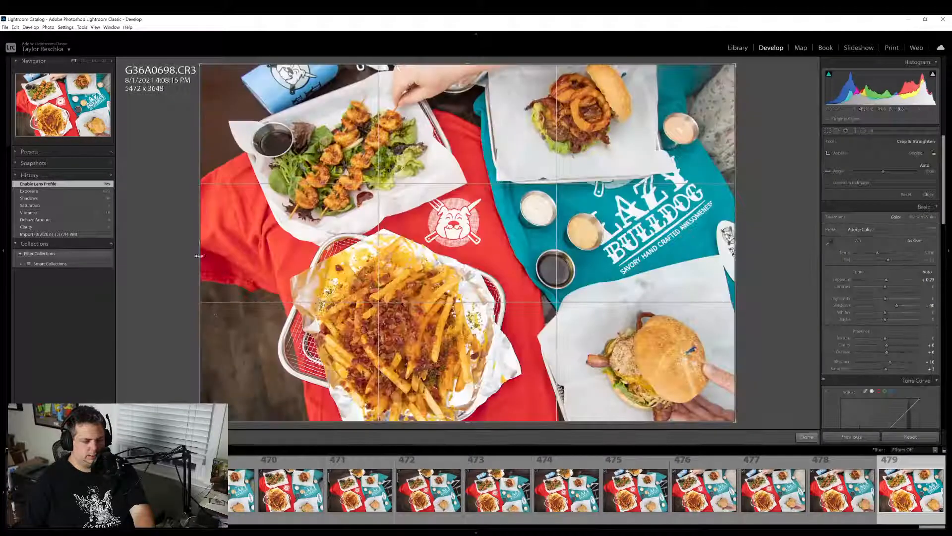
{"action": "left_click_drag", "start_coordinate": [199, 256], "coordinate": [220, 235]}
{"action": "key", "text": "a"}
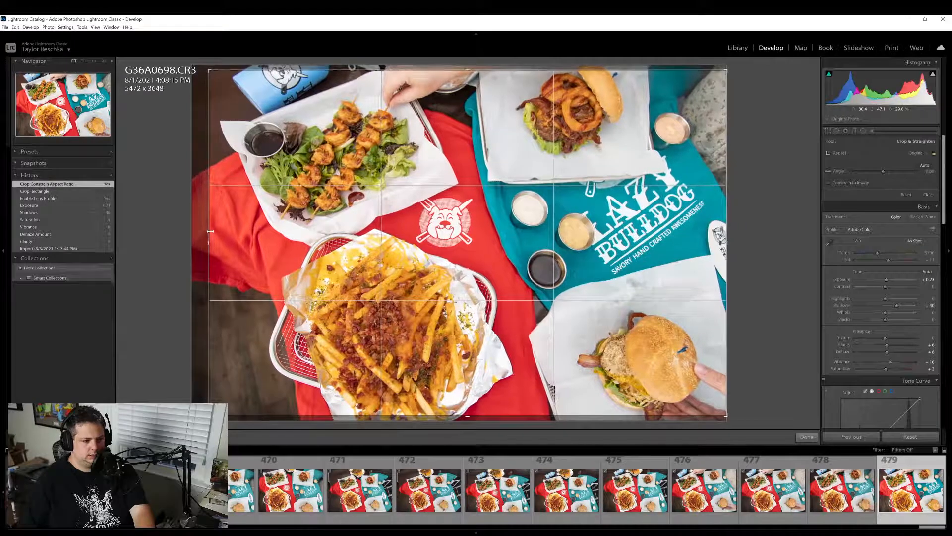
{"action": "left_click", "coordinate": [813, 438]}
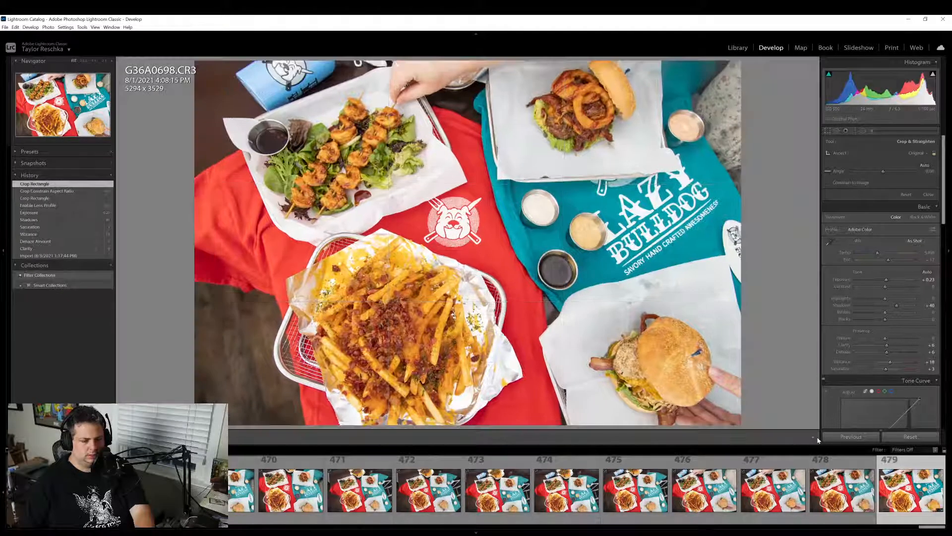
Export the overhead spread photo G36A0698 using the previous export settings
{"action": "right_click", "coordinate": [899, 496]}
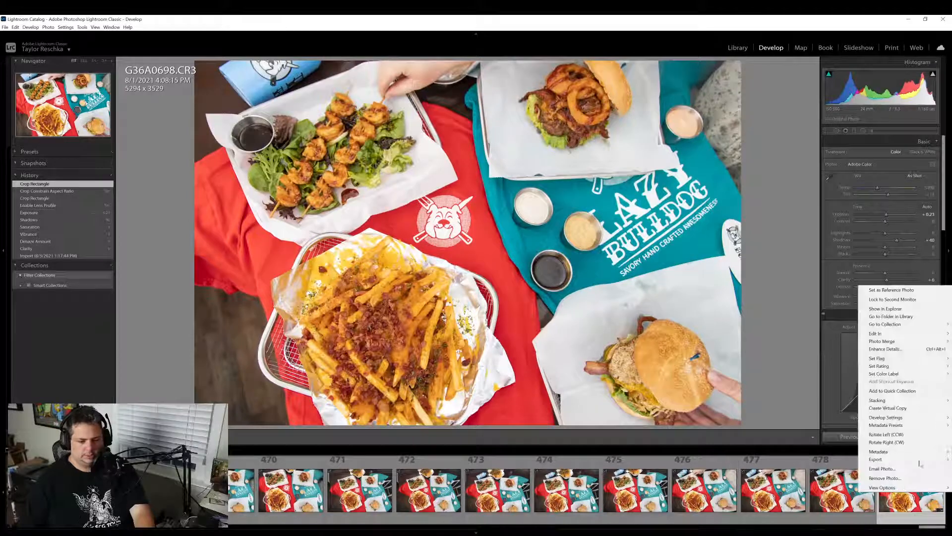
{"action": "mouse_move", "coordinate": [886, 460]}
{"action": "left_click", "coordinate": [823, 467]}
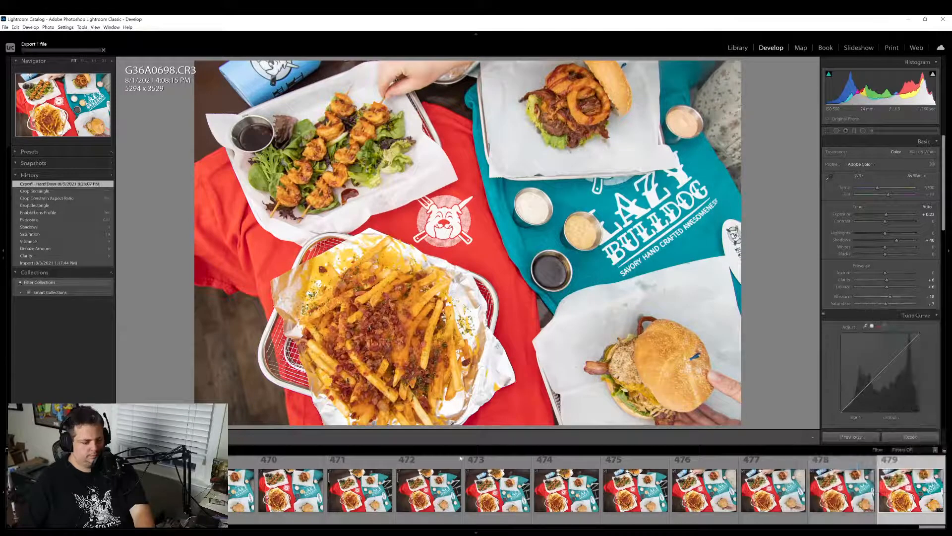